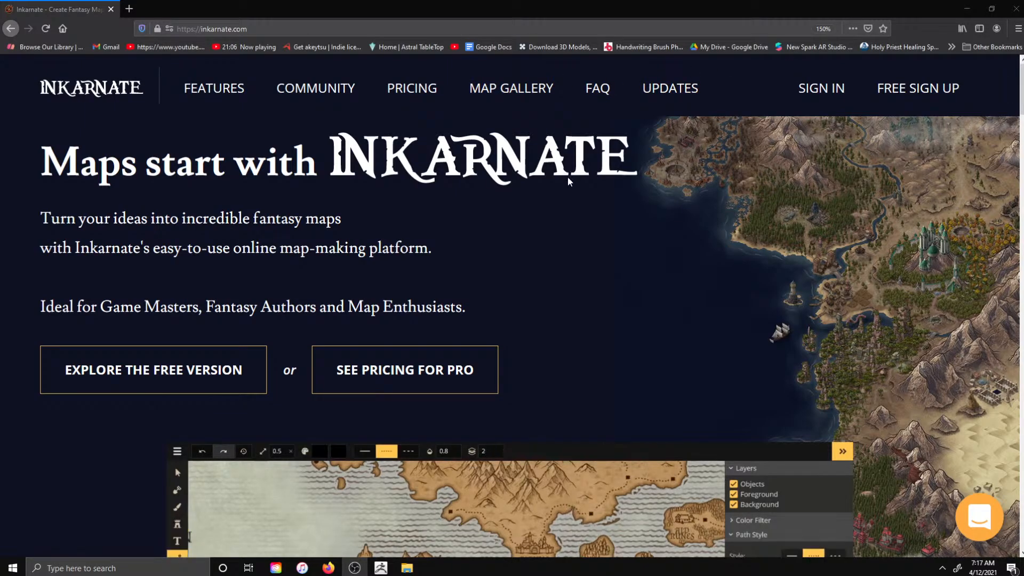
# - Look over the map types shown on the Inkarnate homepage and sign in to the account
pyautogui.scroll(-12, 567, 177)
pyautogui.scroll(-6, 666, 194)
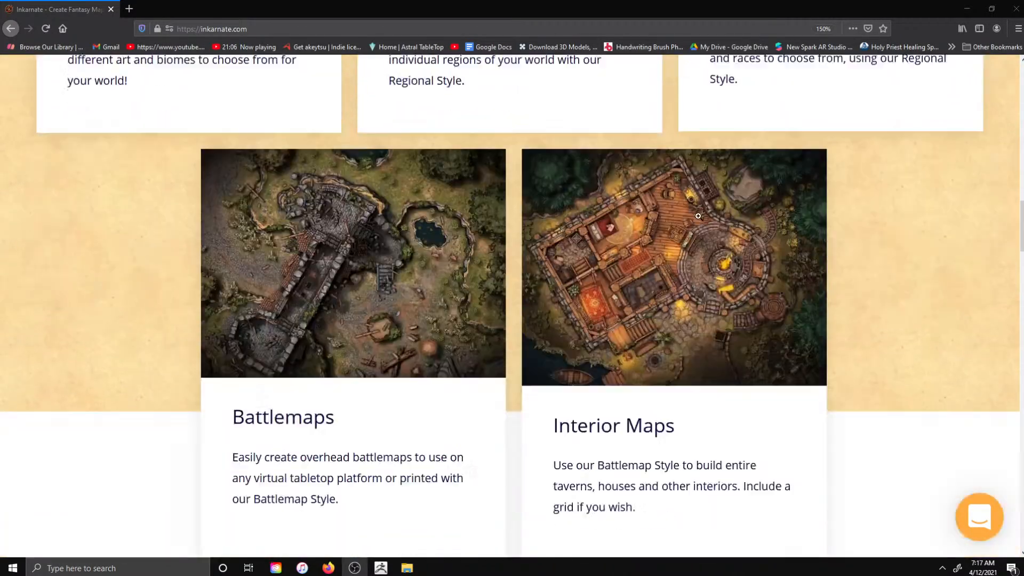
pyautogui.scroll(1, 897, 209)
pyautogui.scroll(8, 933, 211)
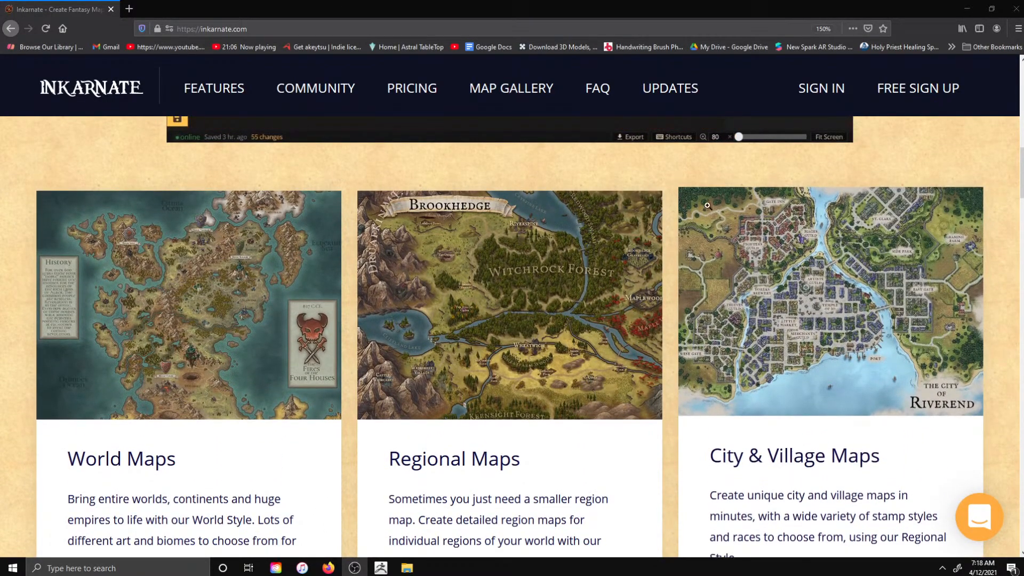
pyautogui.scroll(10, 738, 97)
pyautogui.click(825, 88)
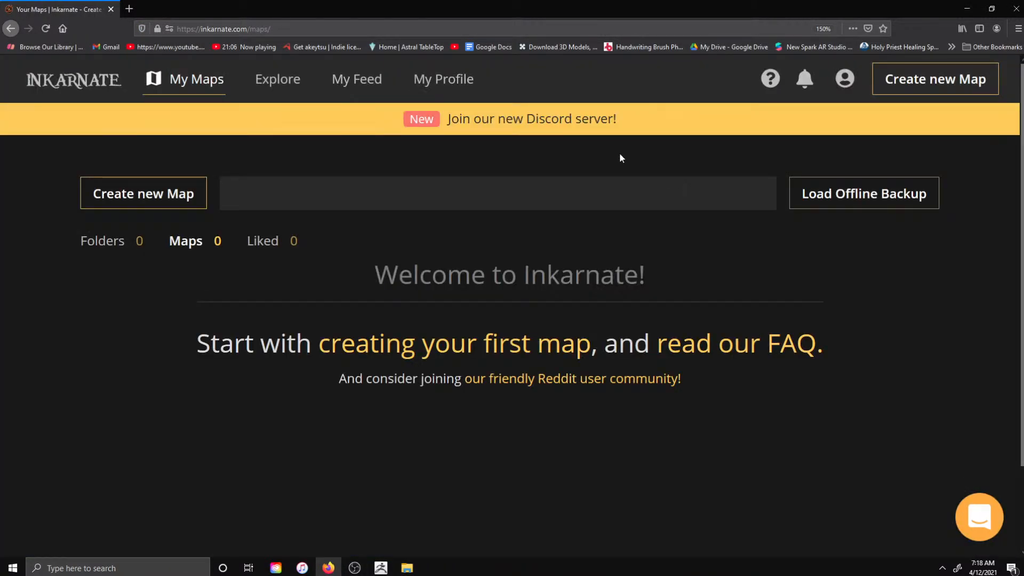
pyautogui.scroll(-2, 944, 313)
pyautogui.scroll(2, 906, 294)
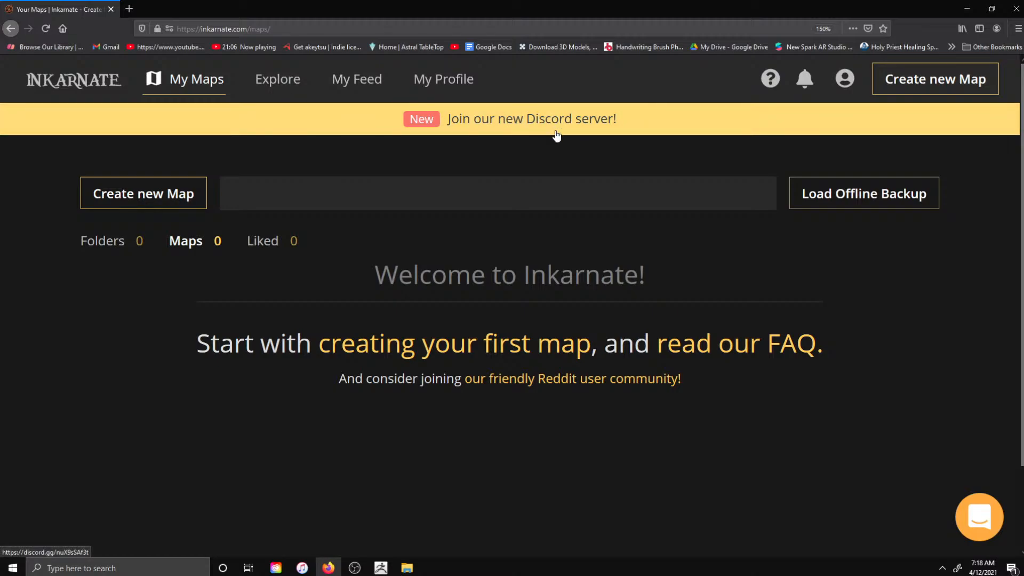
pyautogui.moveTo(849, 299); pyautogui.dragTo(836, 229)
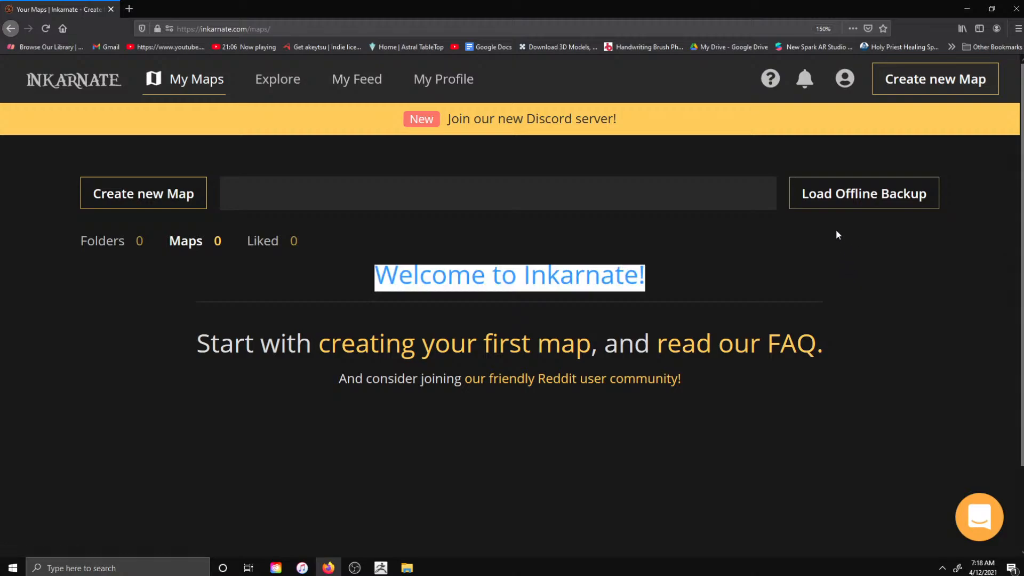
pyautogui.click(792, 277)
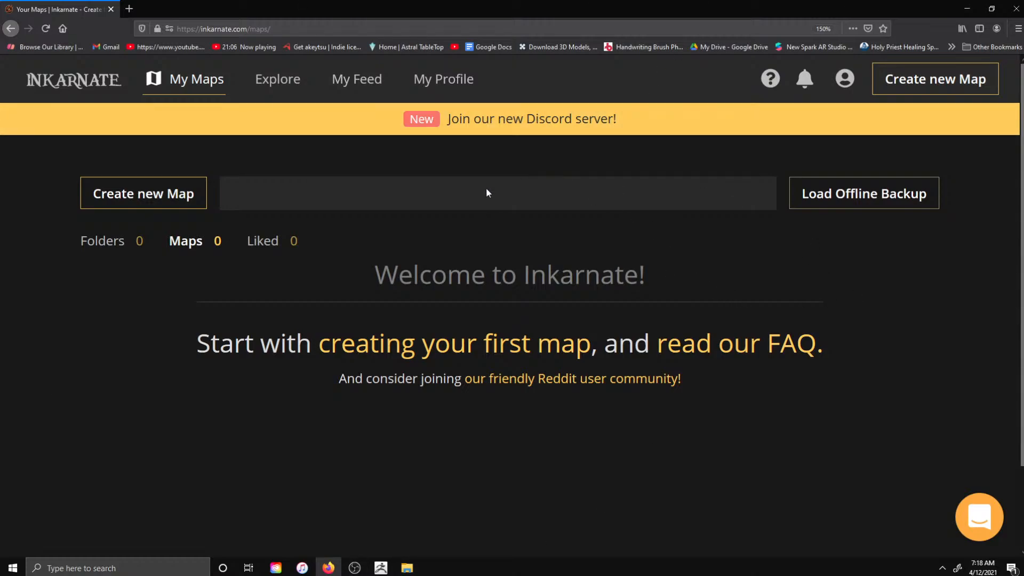
pyautogui.scroll(-2, 934, 501)
pyautogui.scroll(2, 853, 367)
# - Start a new map and preview the sample maps of the Fantasy Regional Classic style
pyautogui.click(889, 78)
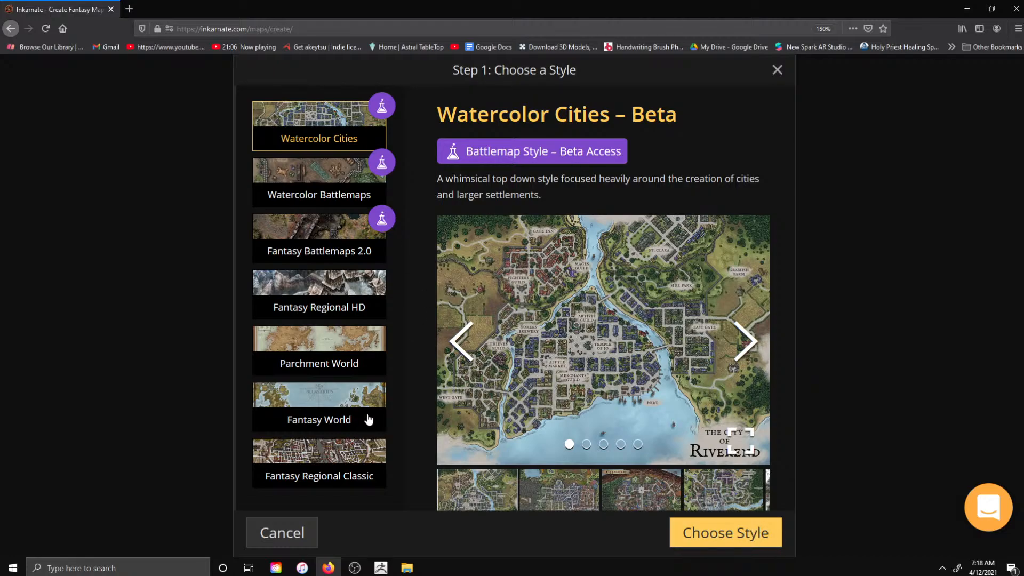
pyautogui.click(312, 445)
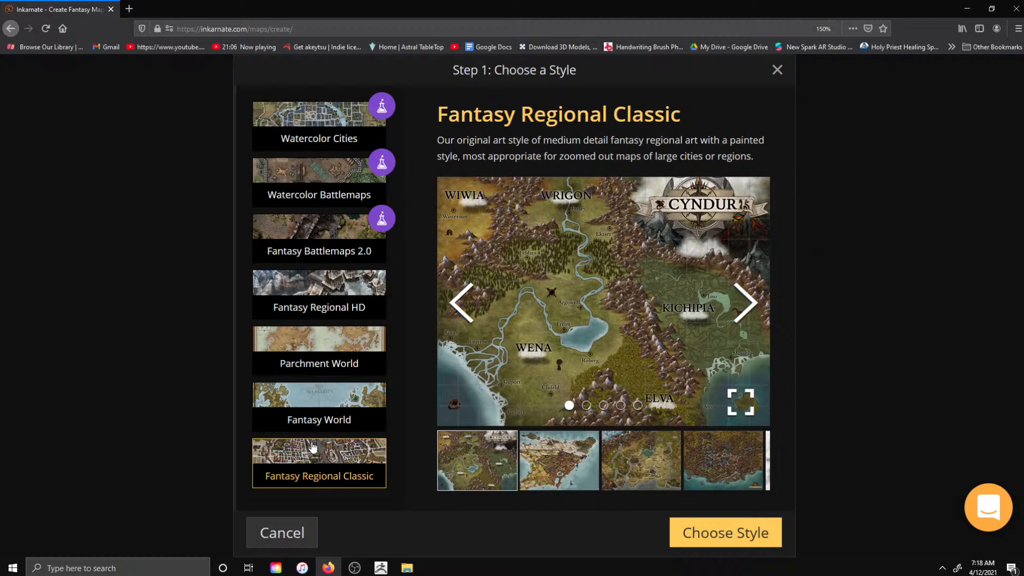
pyautogui.click(557, 465)
pyautogui.click(676, 460)
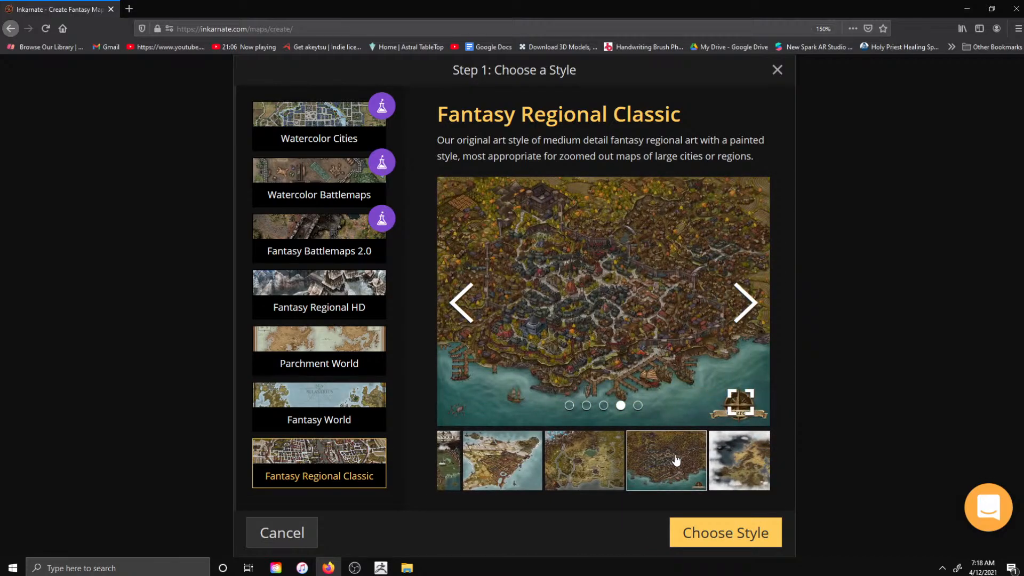
# - Preview the Watercolor Cities sample maps and choose that style for the new map
pyautogui.click(333, 140)
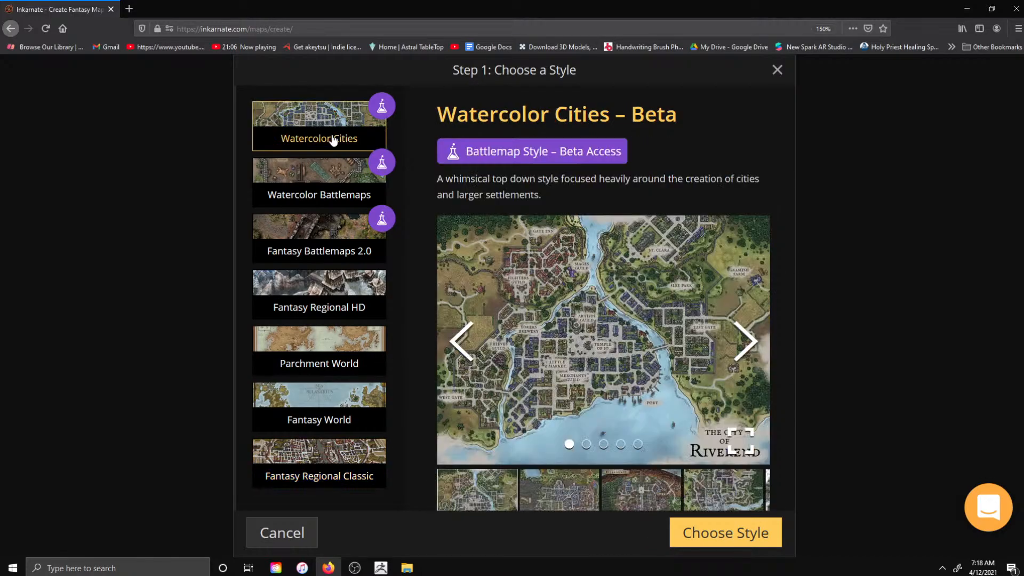
pyautogui.click(556, 490)
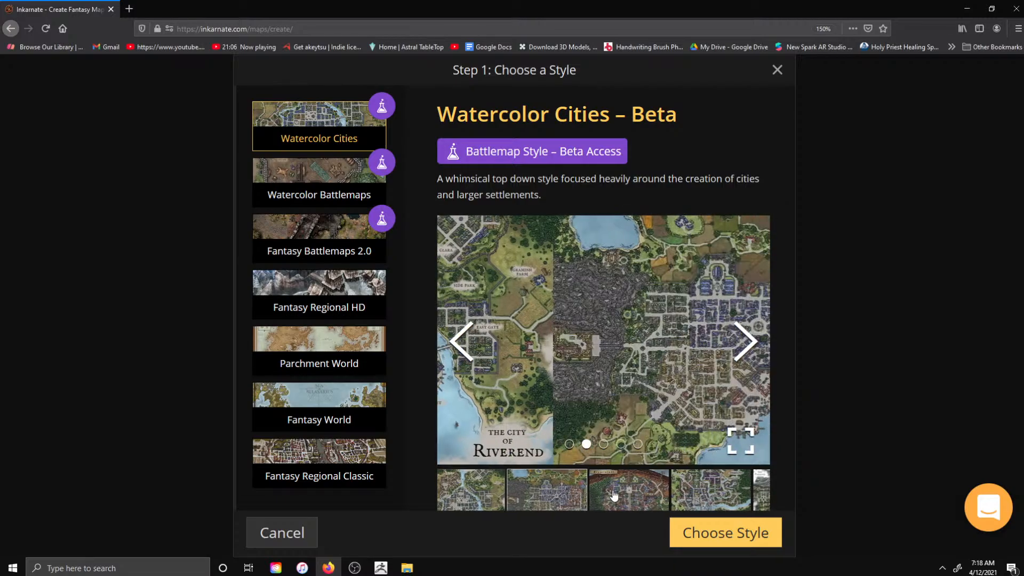
pyautogui.click(643, 498)
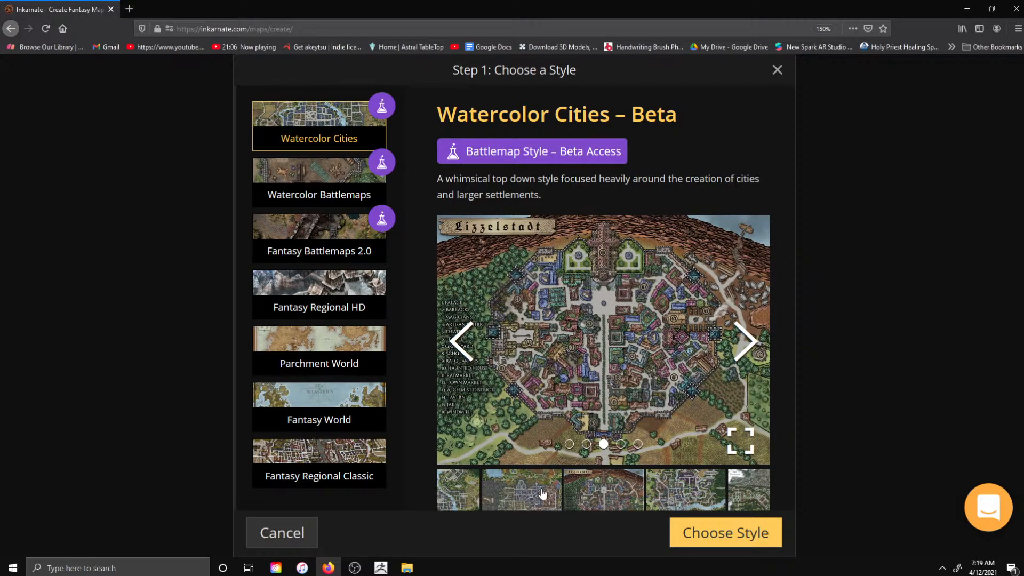
pyautogui.click(544, 498)
pyautogui.click(735, 532)
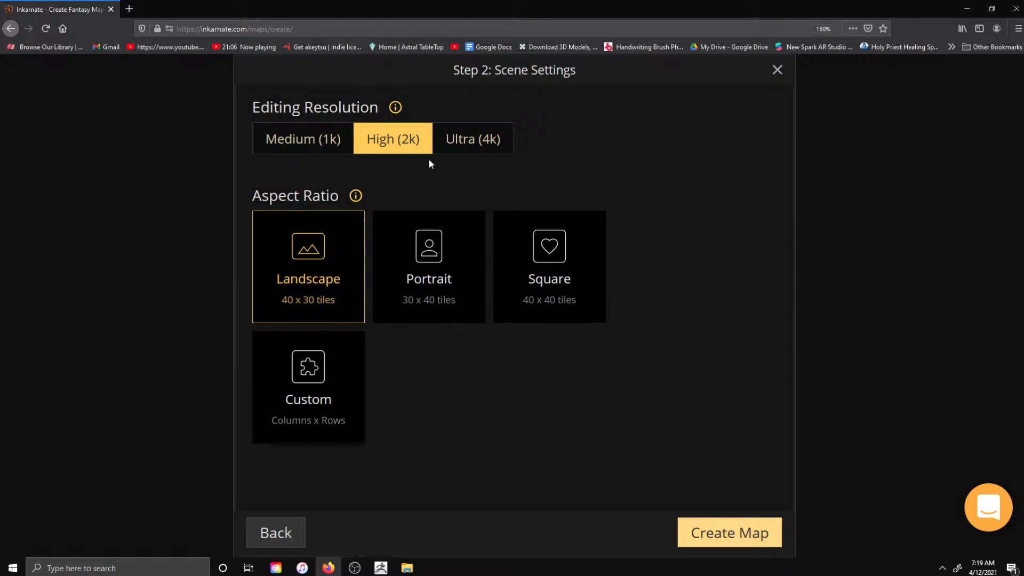
# - Create the map with High (2k) editing resolution and the Square aspect ratio of 40 x 40 tiles
pyautogui.click(549, 244)
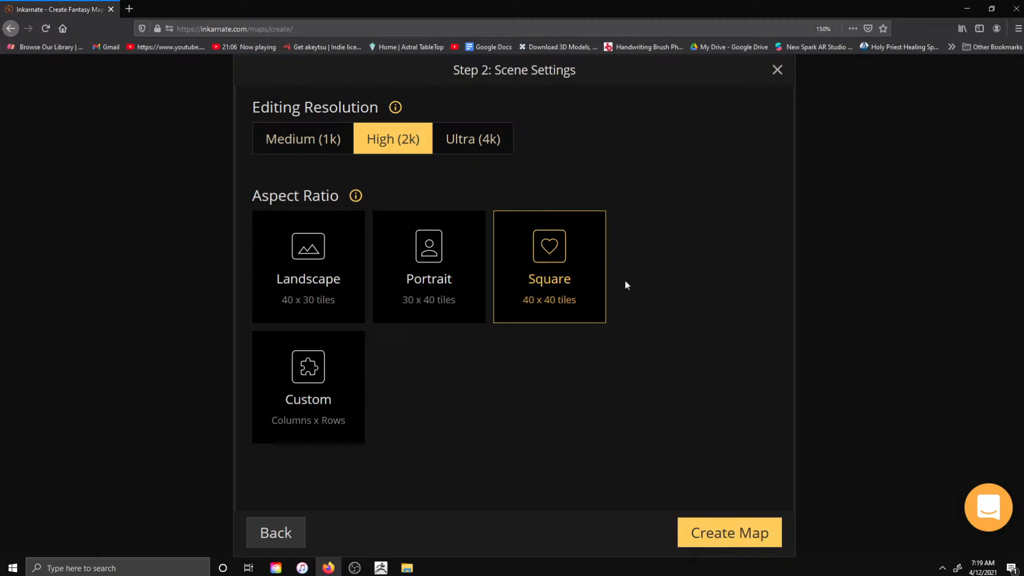
pyautogui.click(486, 152)
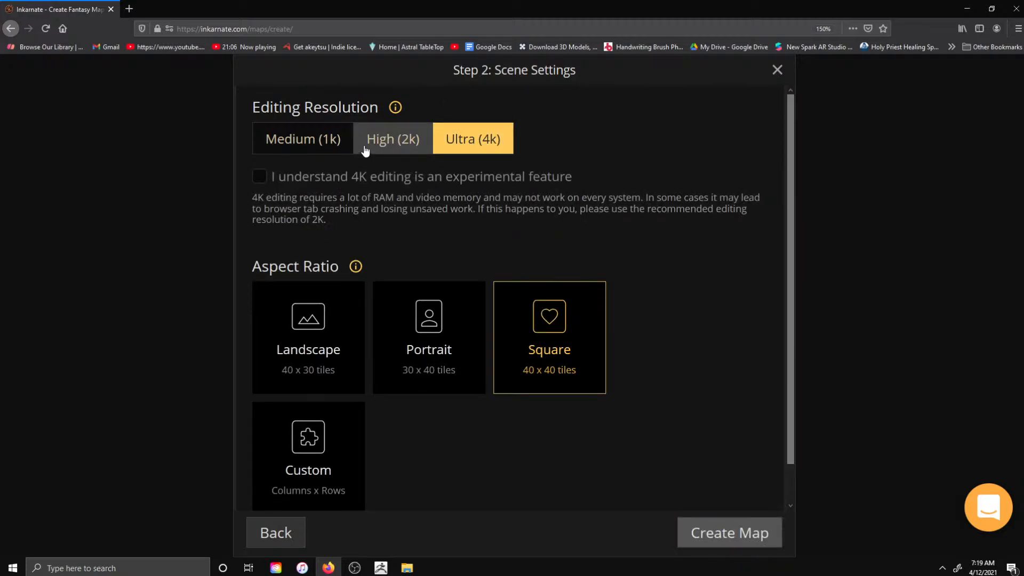
pyautogui.click(365, 151)
pyautogui.click(482, 149)
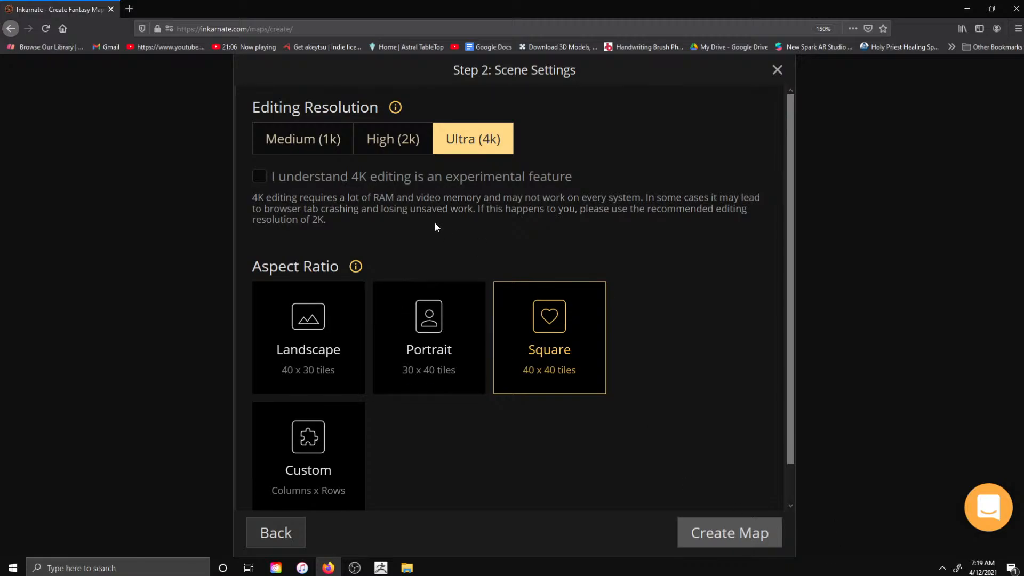
pyautogui.click(381, 140)
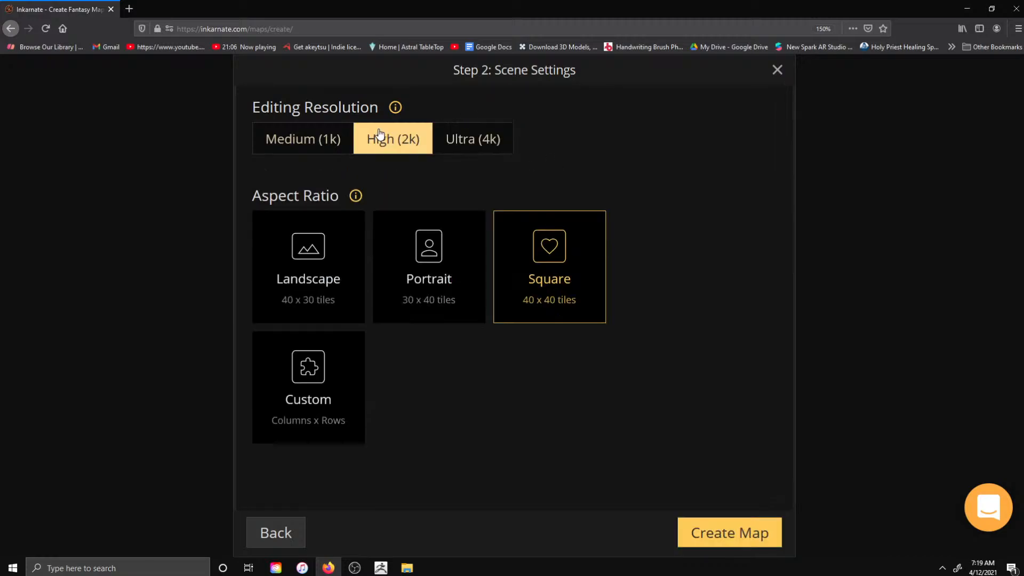
pyautogui.click(772, 530)
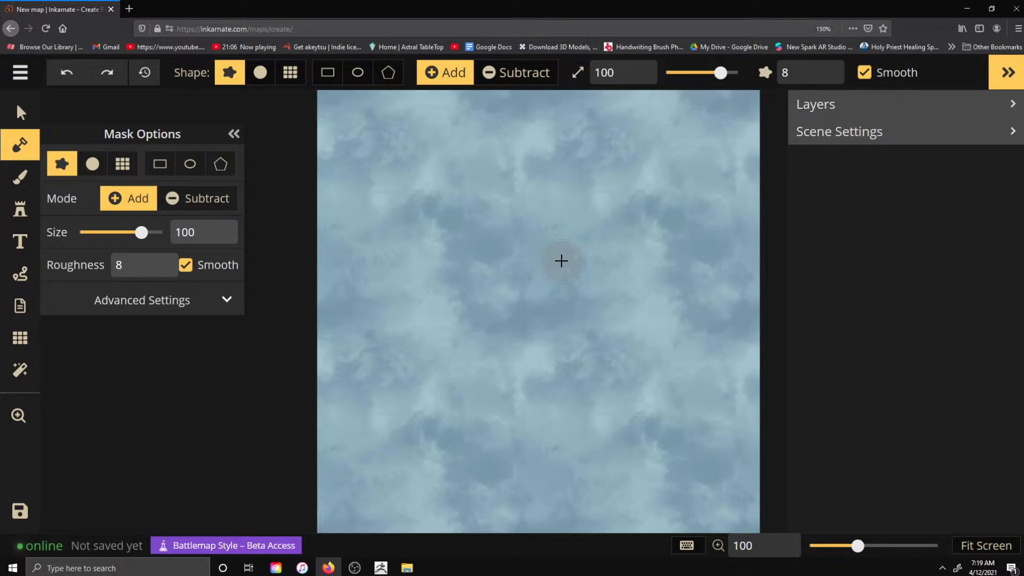
# - Show the editor in full screen and paint a short brown brush stroke on the background layer in the map's upper-left area
pyautogui.press('F11')
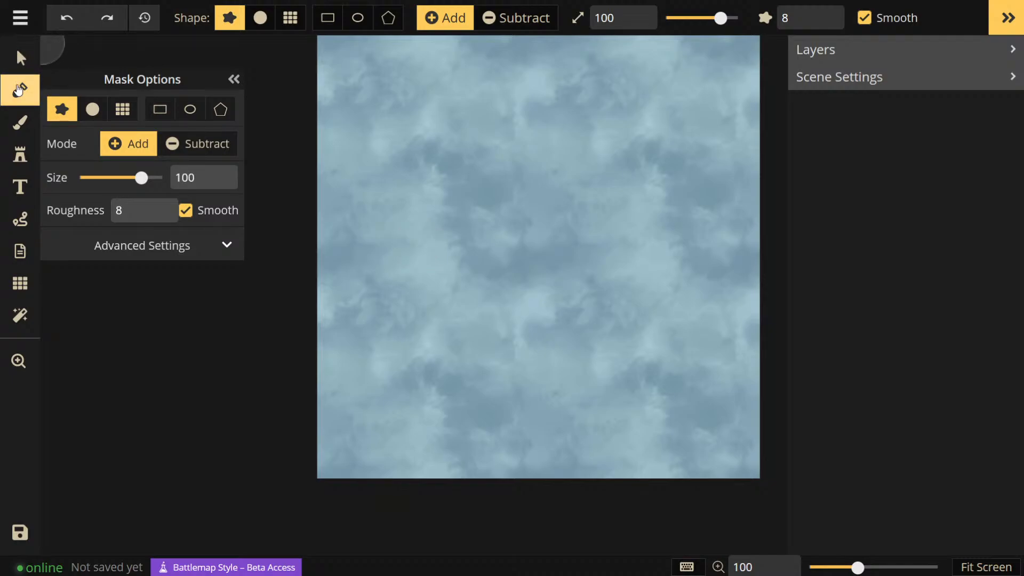
pyautogui.click(28, 128)
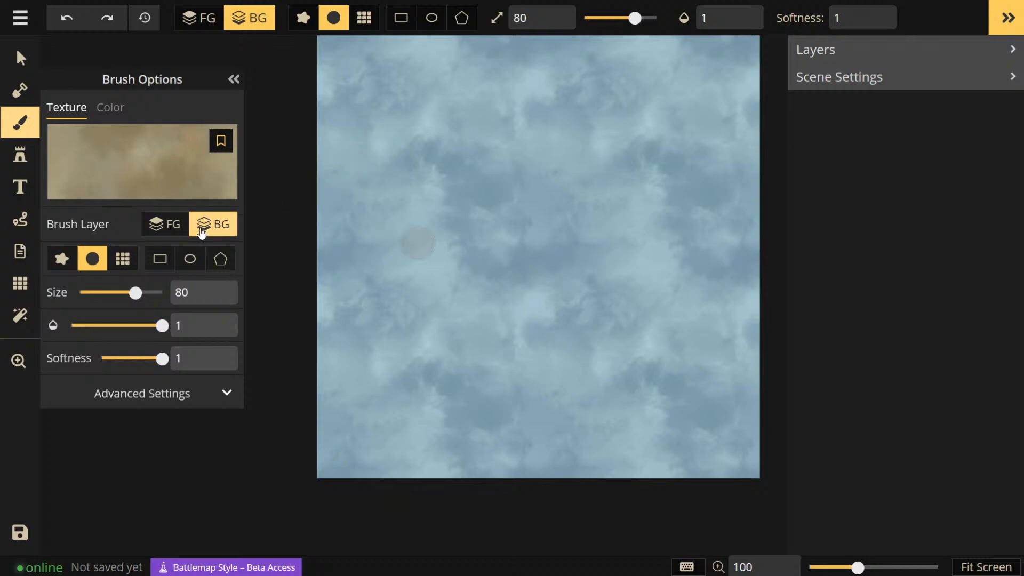
pyautogui.moveTo(415, 191)
pyautogui.mouseDown()
pyautogui.moveTo(395, 206)
pyautogui.moveTo(361, 214)
pyautogui.mouseUp()
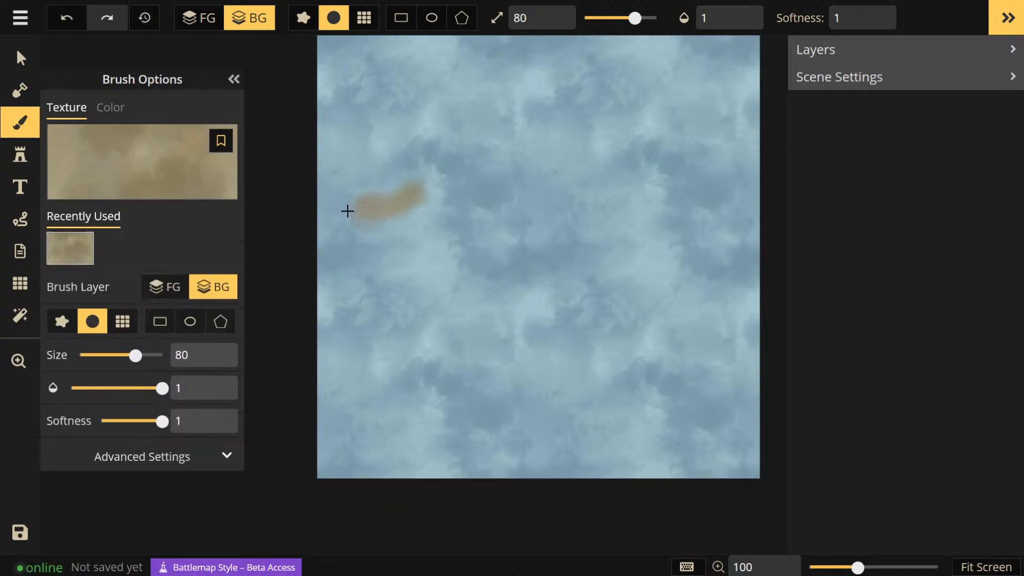
pyautogui.click(163, 286)
pyautogui.click(217, 284)
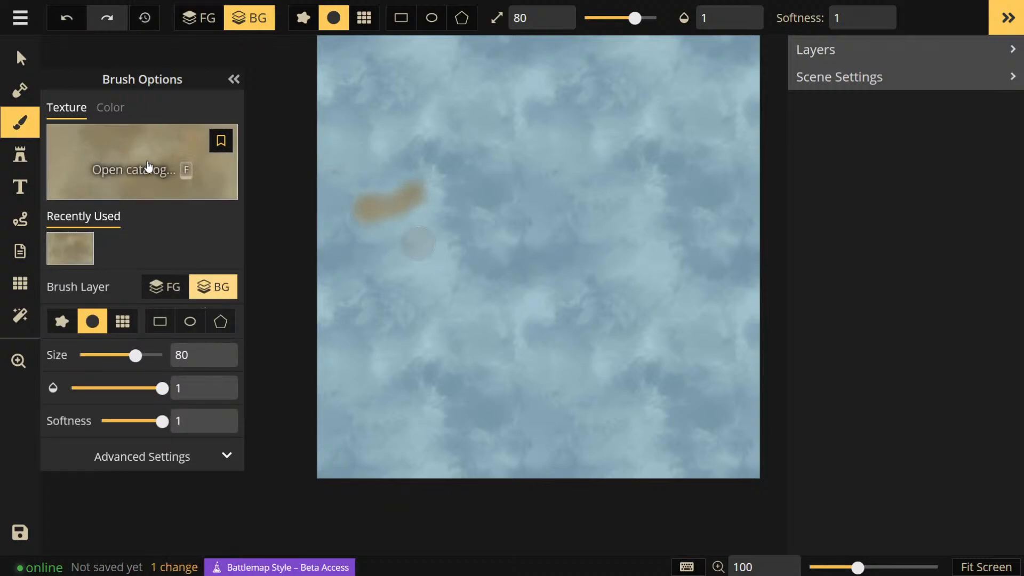
# - Choose the plain light green texture from the texture catalog for the brush and set its softness to 0
pyautogui.click(149, 167)
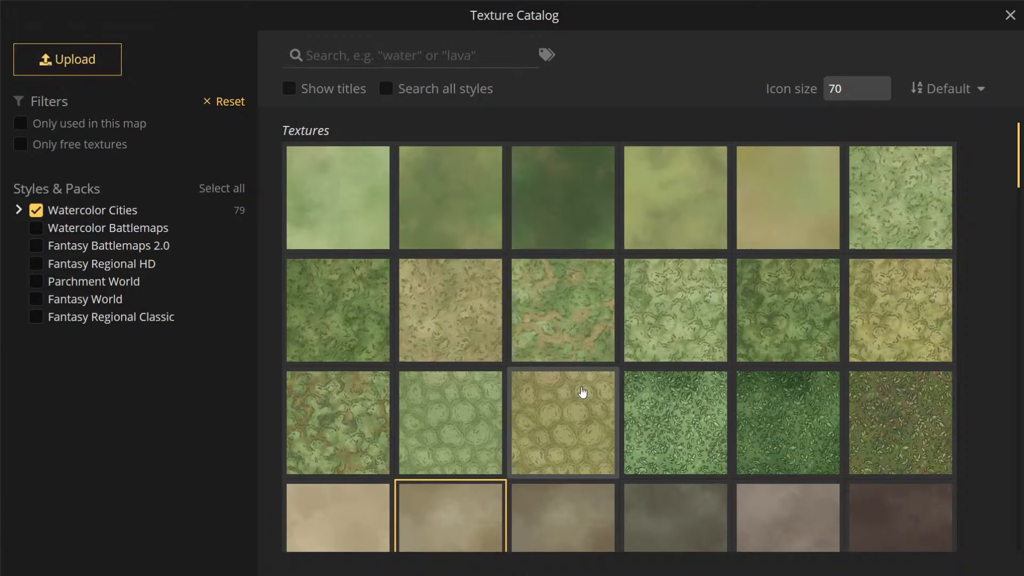
pyautogui.scroll(-15, 657, 339)
pyautogui.scroll(15, 648, 318)
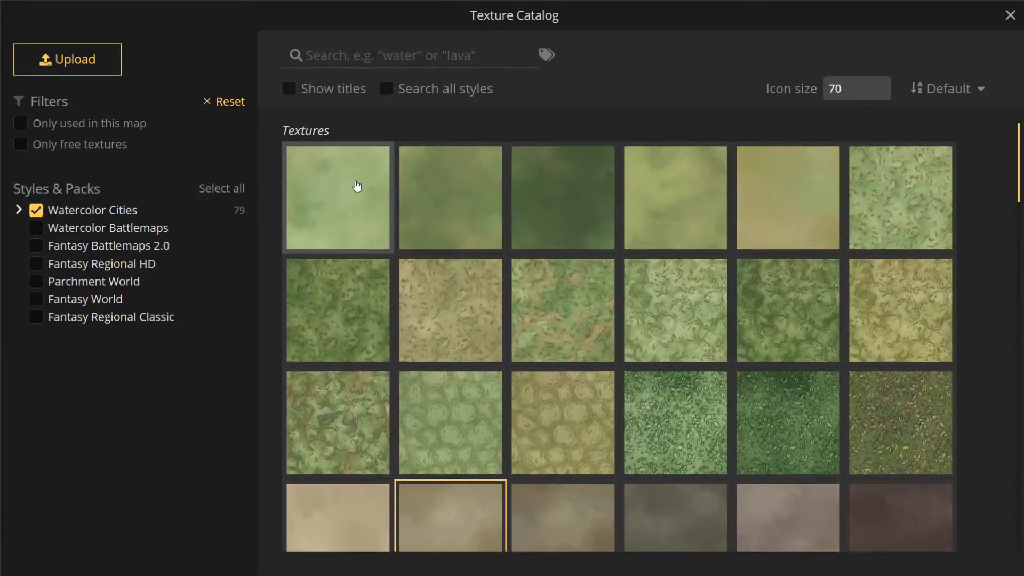
pyautogui.click(356, 186)
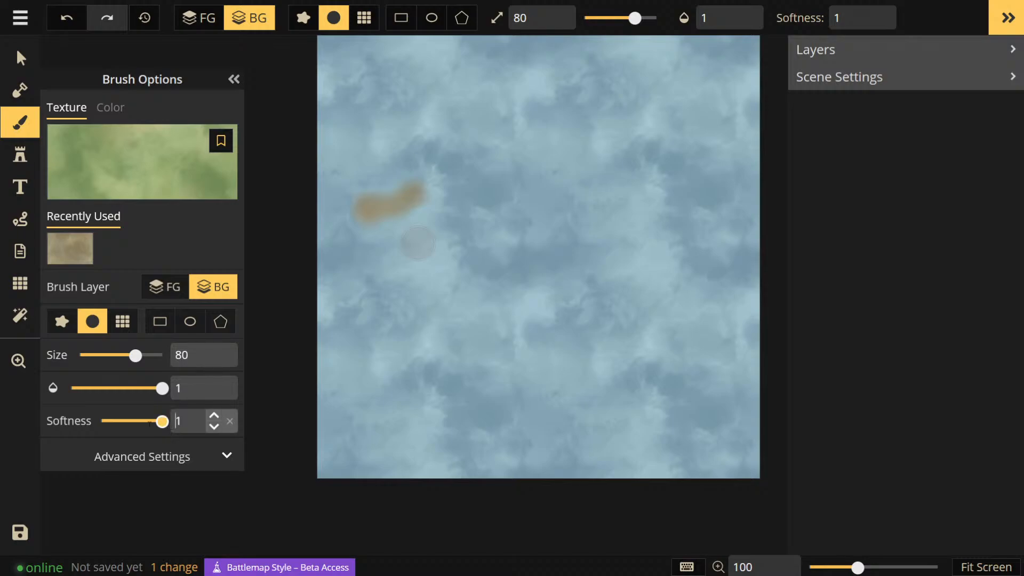
pyautogui.moveTo(162, 421); pyautogui.dragTo(101, 421)
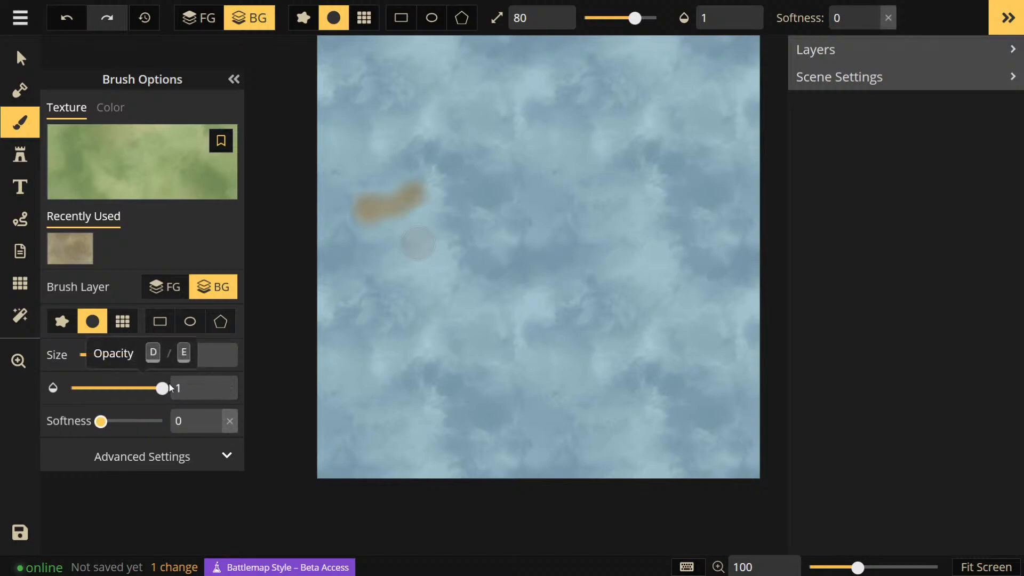
# - Examine the options of the Select, Mask, Brush, Stamp, Text, Path, Notes, Grid and Filter tools, ending on the Select tool
pyautogui.click(15, 83)
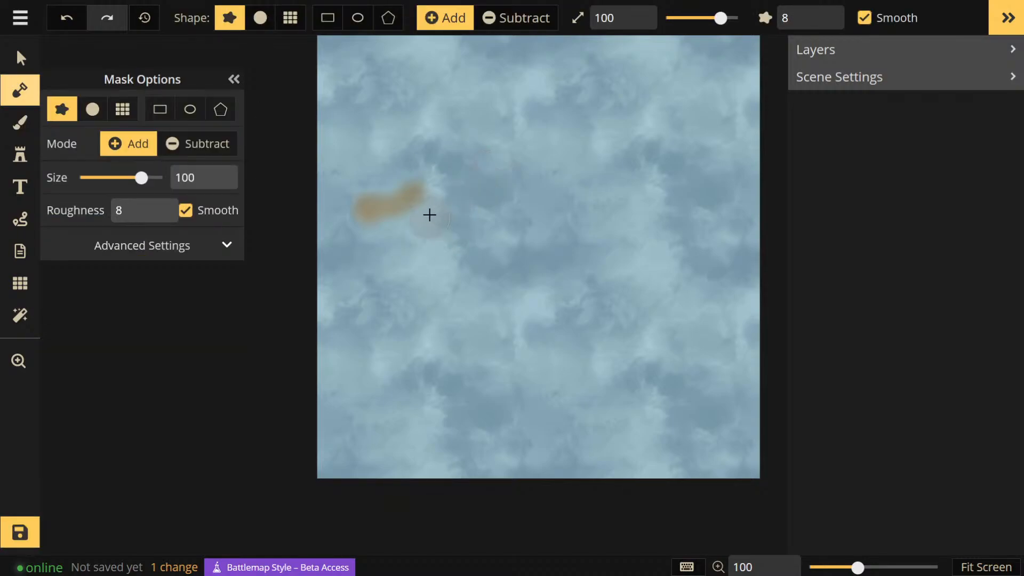
pyautogui.click(7, 58)
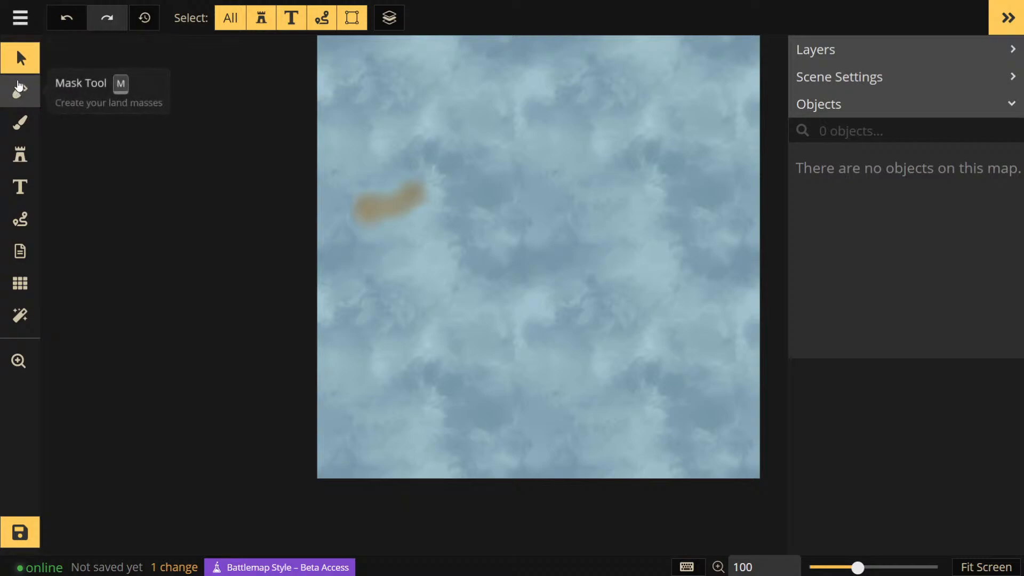
pyautogui.click(18, 88)
pyautogui.click(20, 62)
pyautogui.click(20, 91)
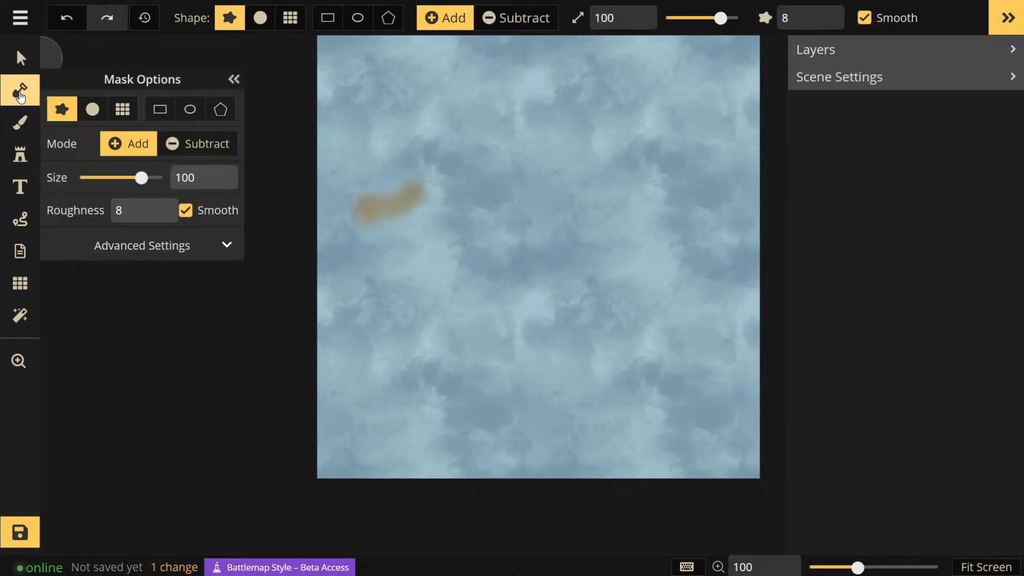
pyautogui.click(20, 123)
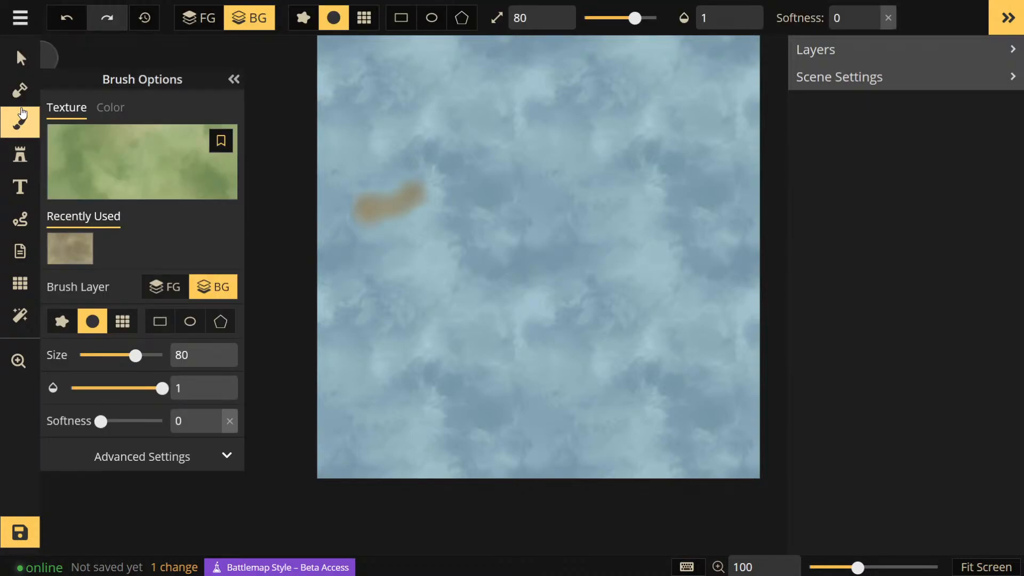
pyautogui.click(20, 154)
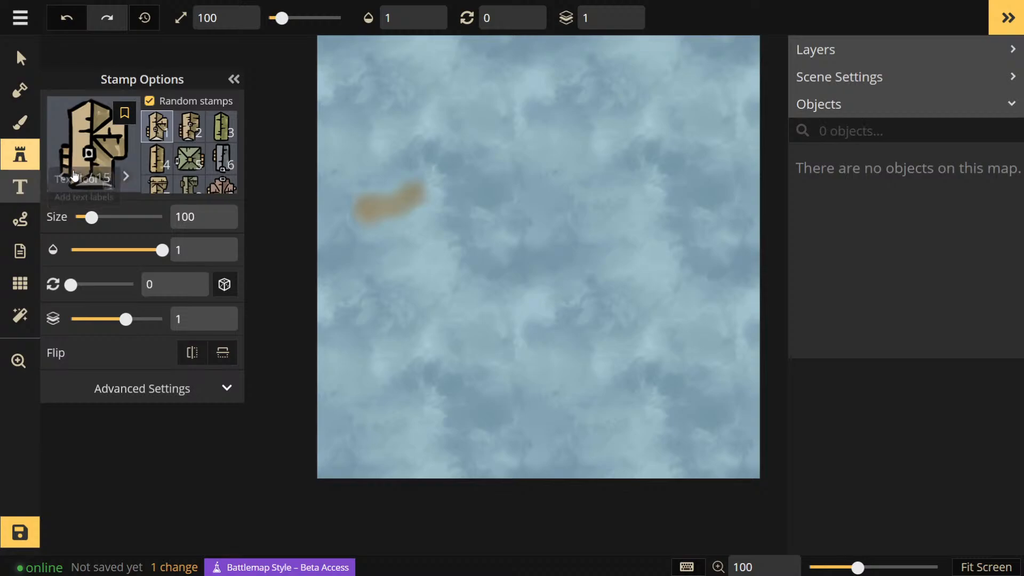
pyautogui.click(20, 196)
pyautogui.click(20, 221)
pyautogui.click(21, 252)
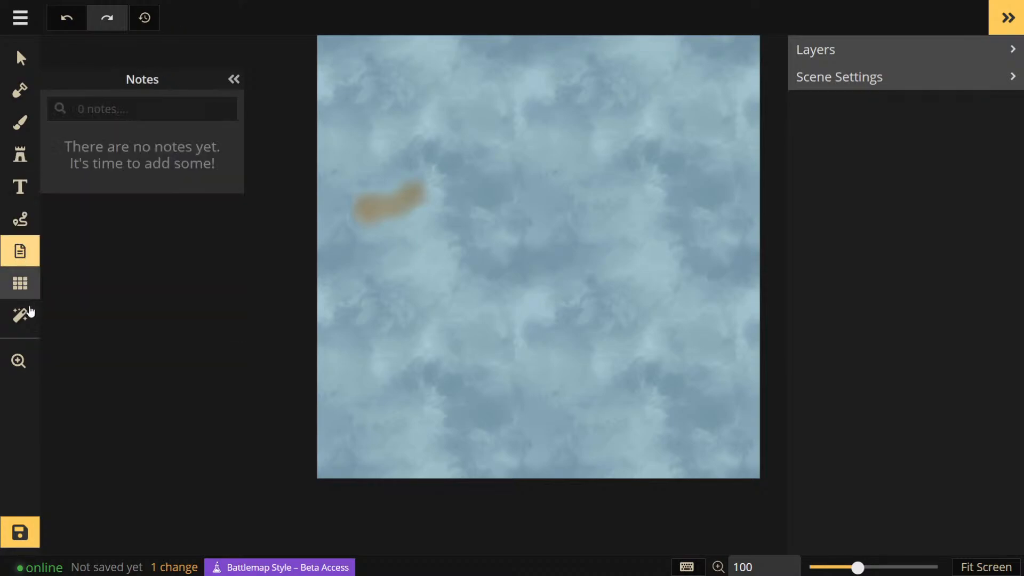
pyautogui.click(20, 285)
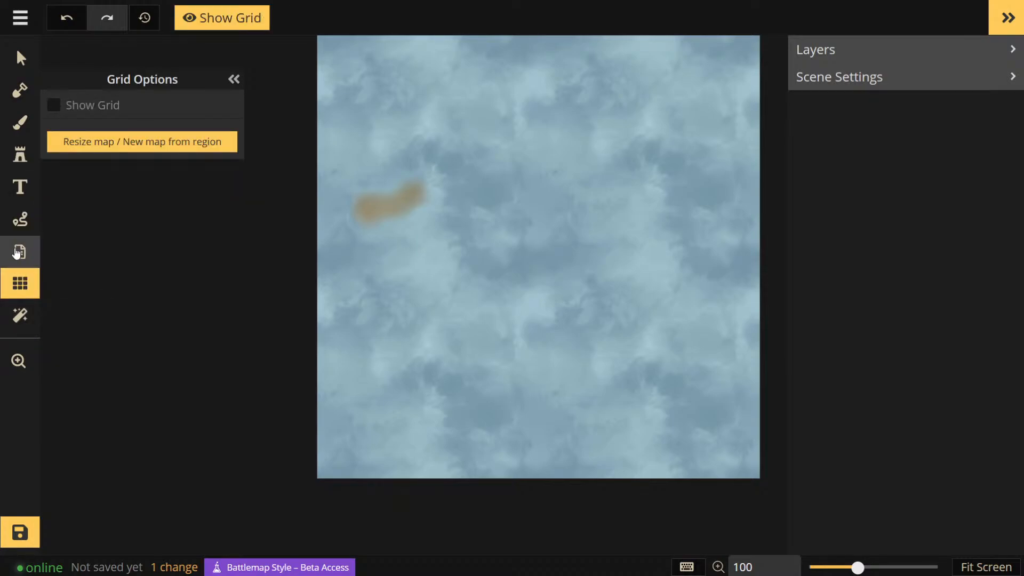
pyautogui.click(36, 253)
pyautogui.click(20, 314)
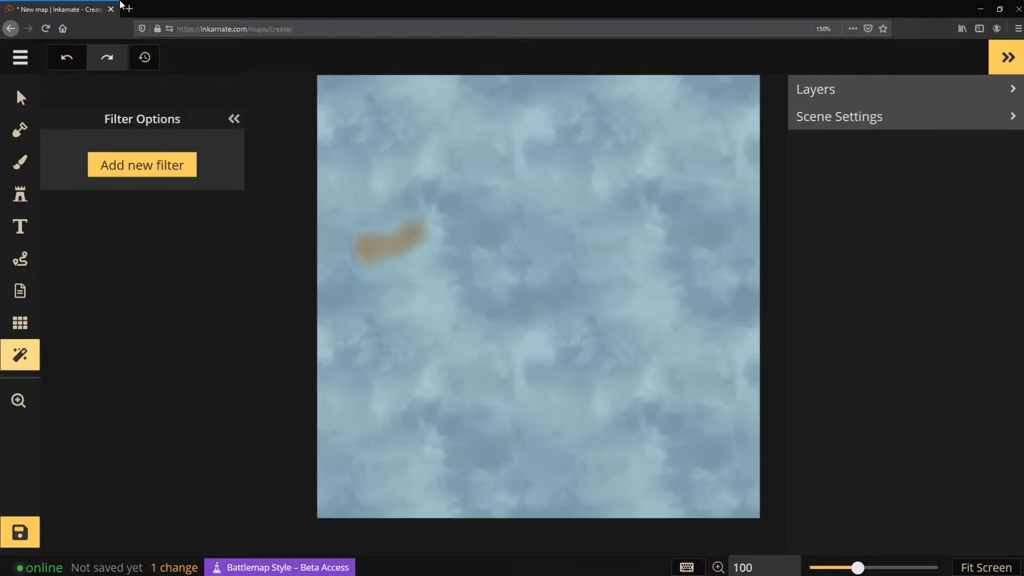
pyautogui.click(17, 61)
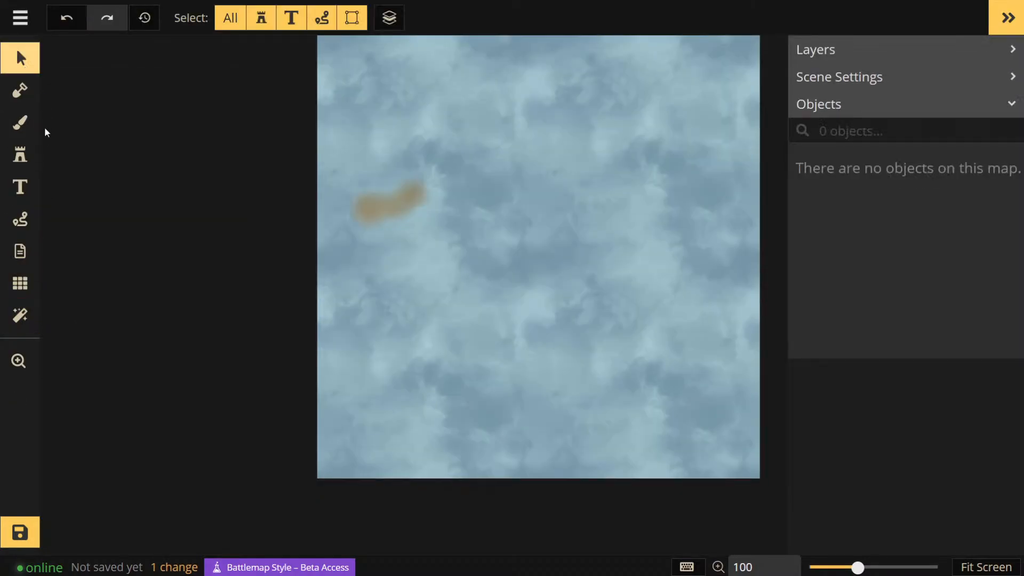
# - Add land across the whole map with the Mask tool, leaving only an irregular lake left of the center
pyautogui.click(21, 91)
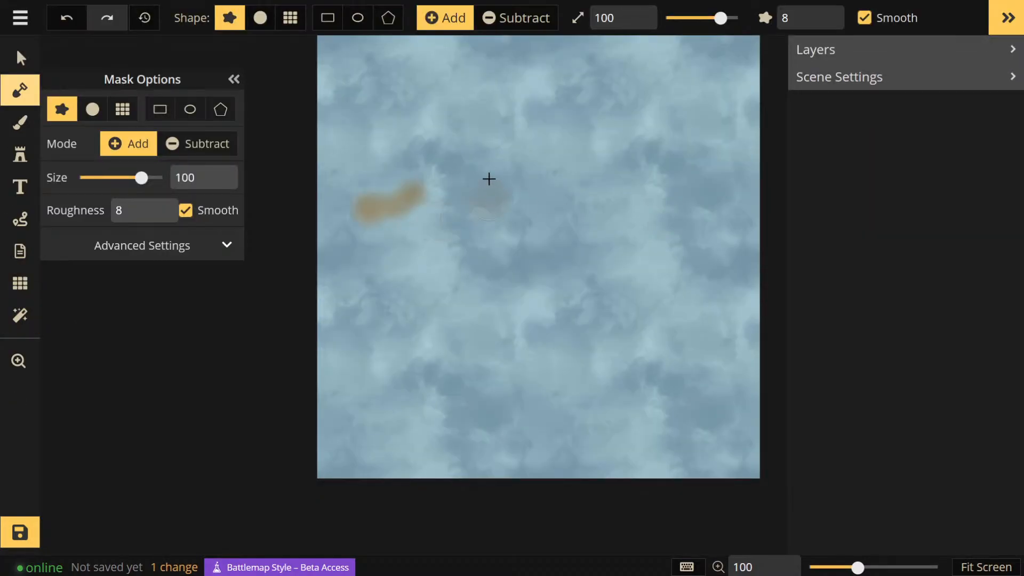
pyautogui.click(441, 161)
pyautogui.moveTo(445, 149)
pyautogui.mouseDown()
pyautogui.moveTo(478, 135)
pyautogui.moveTo(502, 141)
pyautogui.moveTo(559, 219)
pyautogui.moveTo(556, 284)
pyautogui.moveTo(489, 314)
pyautogui.moveTo(483, 342)
pyautogui.moveTo(509, 355)
pyautogui.moveTo(501, 379)
pyautogui.mouseUp()
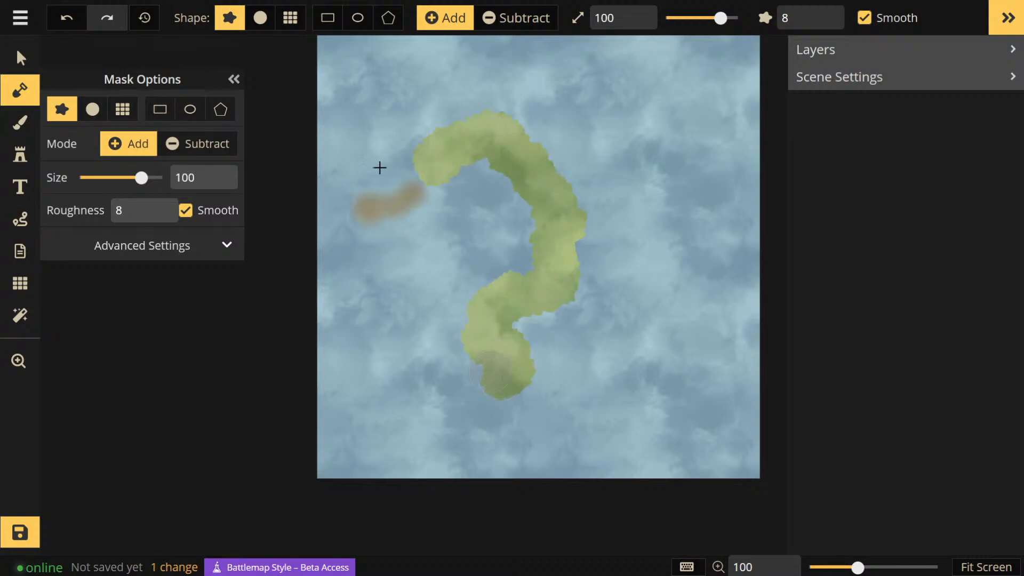
pyautogui.moveTo(412, 139)
pyautogui.mouseDown()
pyautogui.moveTo(413, 194)
pyautogui.moveTo(373, 254)
pyautogui.mouseUp()
pyautogui.moveTo(392, 319)
pyautogui.mouseDown()
pyautogui.moveTo(428, 360)
pyautogui.moveTo(436, 390)
pyautogui.moveTo(469, 359)
pyautogui.moveTo(487, 375)
pyautogui.moveTo(501, 344)
pyautogui.mouseUp()
pyautogui.moveTo(444, 115)
pyautogui.mouseDown()
pyautogui.moveTo(503, 102)
pyautogui.moveTo(530, 109)
pyautogui.moveTo(518, 128)
pyautogui.moveTo(460, 43)
pyautogui.moveTo(334, 40)
pyautogui.moveTo(317, 49)
pyautogui.moveTo(479, 77)
pyautogui.moveTo(303, 101)
pyautogui.moveTo(424, 109)
pyautogui.moveTo(427, 123)
pyautogui.moveTo(294, 140)
pyautogui.moveTo(414, 133)
pyautogui.moveTo(375, 183)
pyautogui.moveTo(368, 243)
pyautogui.moveTo(337, 164)
pyautogui.moveTo(368, 327)
pyautogui.moveTo(323, 132)
pyautogui.moveTo(357, 175)
pyautogui.moveTo(329, 267)
pyautogui.moveTo(329, 514)
pyautogui.moveTo(404, 471)
pyautogui.moveTo(366, 408)
pyautogui.moveTo(363, 319)
pyautogui.moveTo(345, 354)
pyautogui.moveTo(406, 370)
pyautogui.moveTo(413, 411)
pyautogui.moveTo(368, 375)
pyautogui.moveTo(368, 450)
pyautogui.moveTo(350, 477)
pyautogui.moveTo(473, 487)
pyautogui.moveTo(766, 484)
pyautogui.moveTo(716, 114)
pyautogui.moveTo(724, 71)
pyautogui.moveTo(755, 31)
pyautogui.moveTo(741, 53)
pyautogui.moveTo(757, 234)
pyautogui.moveTo(736, 462)
pyautogui.moveTo(495, 468)
pyautogui.moveTo(373, 456)
pyautogui.moveTo(419, 412)
pyautogui.moveTo(471, 399)
pyautogui.moveTo(373, 455)
pyautogui.moveTo(460, 429)
pyautogui.moveTo(511, 398)
pyautogui.moveTo(495, 398)
pyautogui.moveTo(482, 426)
pyautogui.mouseUp()
pyautogui.moveTo(550, 438)
pyautogui.mouseDown()
pyautogui.moveTo(727, 439)
pyautogui.moveTo(722, 392)
pyautogui.moveTo(559, 398)
pyautogui.moveTo(526, 415)
pyautogui.moveTo(663, 403)
pyautogui.moveTo(689, 412)
pyautogui.moveTo(591, 404)
pyautogui.moveTo(524, 319)
pyautogui.mouseUp()
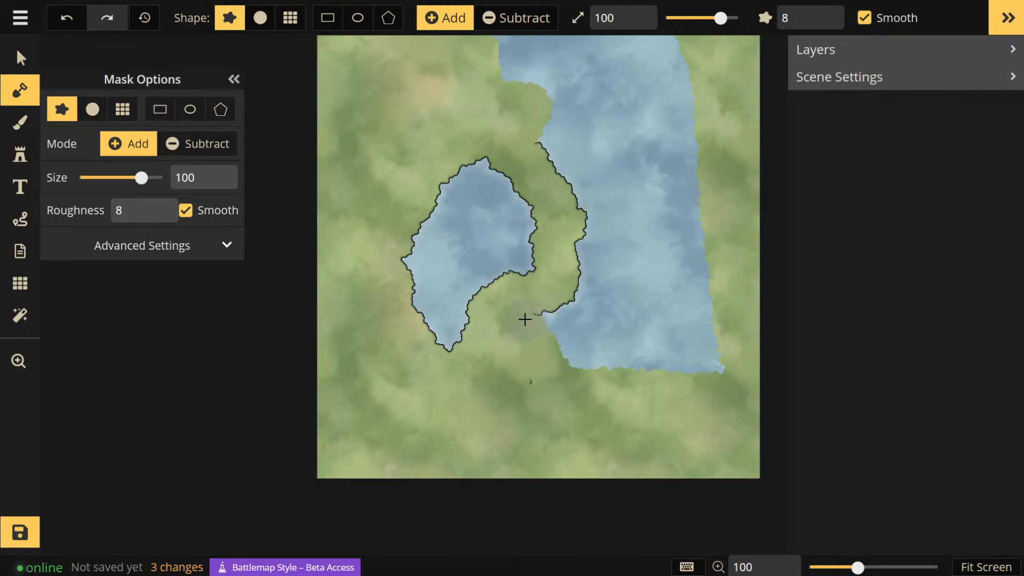
pyautogui.moveTo(539, 375)
pyautogui.mouseDown()
pyautogui.moveTo(708, 375)
pyautogui.moveTo(731, 348)
pyautogui.moveTo(631, 326)
pyautogui.moveTo(566, 332)
pyautogui.moveTo(564, 309)
pyautogui.moveTo(555, 322)
pyautogui.moveTo(666, 340)
pyautogui.moveTo(709, 303)
pyautogui.moveTo(576, 284)
pyautogui.moveTo(592, 221)
pyautogui.moveTo(657, 196)
pyautogui.moveTo(704, 219)
pyautogui.moveTo(706, 270)
pyautogui.moveTo(658, 246)
pyautogui.moveTo(672, 211)
pyautogui.moveTo(661, 253)
pyautogui.moveTo(635, 259)
pyautogui.moveTo(606, 243)
pyautogui.moveTo(502, 56)
pyautogui.moveTo(545, 39)
pyautogui.moveTo(698, 48)
pyautogui.moveTo(507, 79)
pyautogui.moveTo(655, 92)
pyautogui.moveTo(683, 118)
pyautogui.moveTo(454, 84)
pyautogui.moveTo(654, 81)
pyautogui.moveTo(560, 124)
pyautogui.moveTo(598, 133)
pyautogui.moveTo(631, 163)
pyautogui.moveTo(687, 153)
pyautogui.mouseUp()
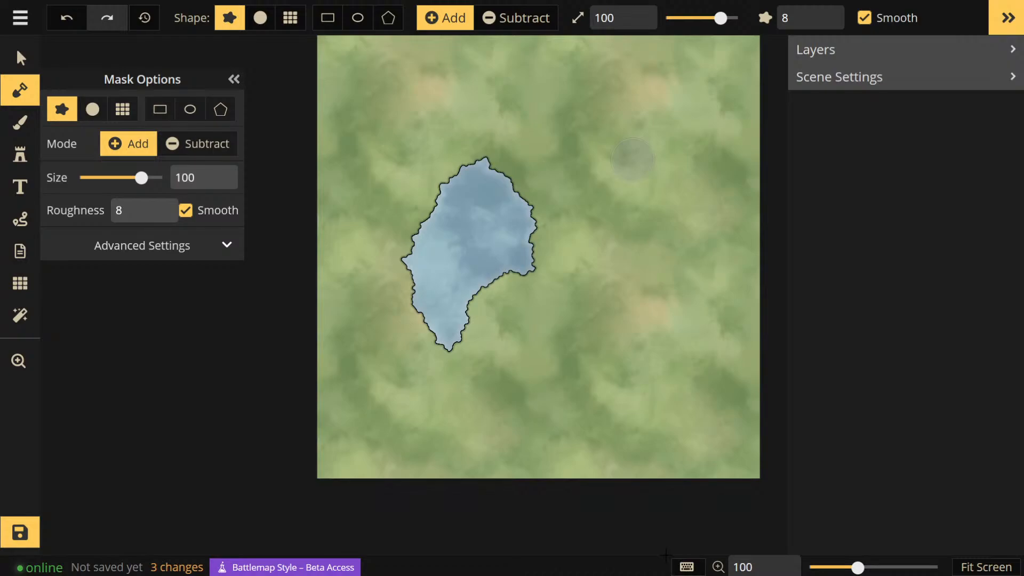
pyautogui.click(297, 221)
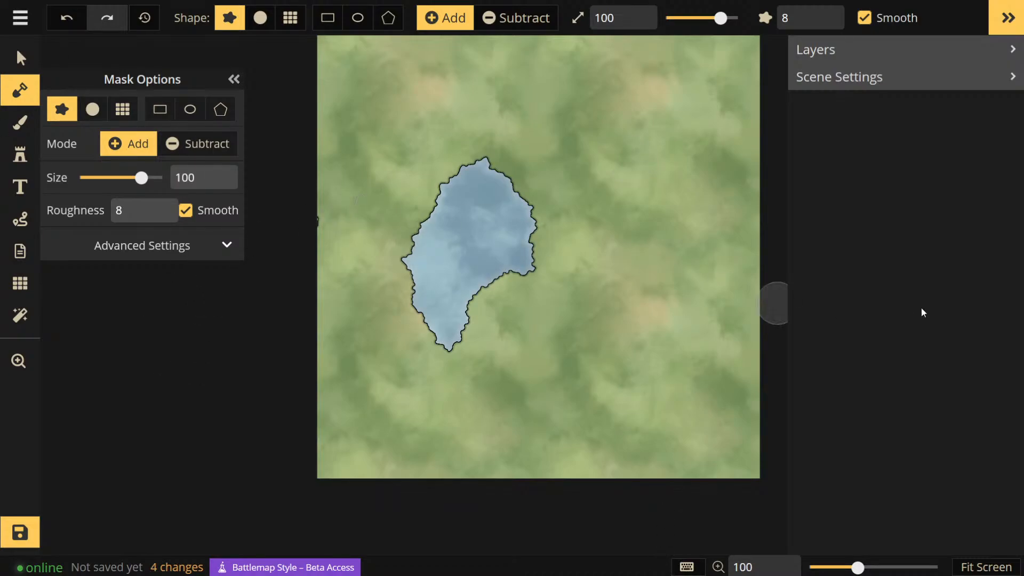
# - Scale down the editor interface and enlarge the map to a zoom of 109
pyautogui.hotkey('ctrl', '-')
pyautogui.hotkey('ctrl', '-')
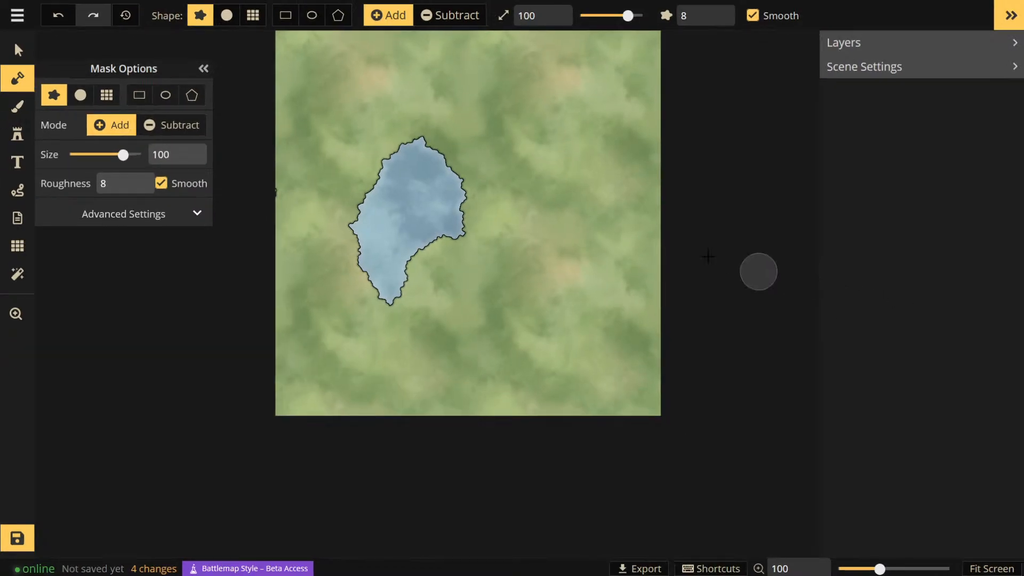
pyautogui.scroll(-1, 722, 168)
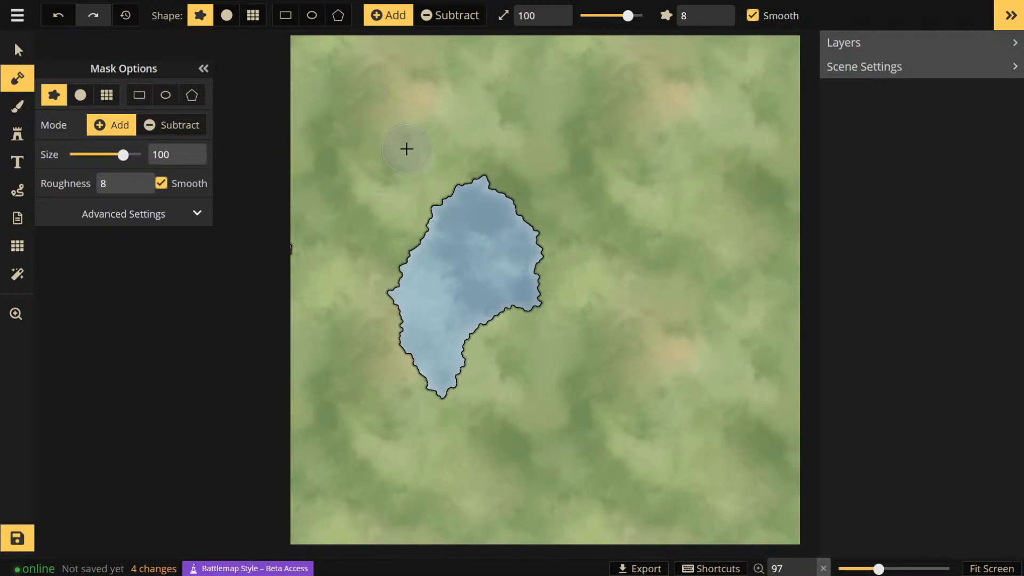
pyautogui.hotkey('ctrl', '-')
pyautogui.hotkey('ctrl', '-')
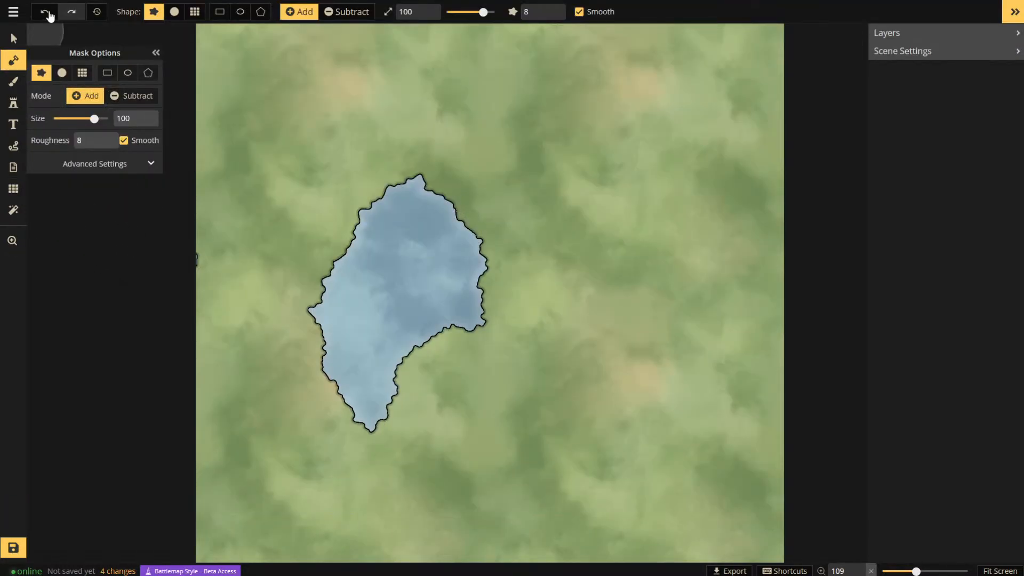
# - Try a brown brush stroke on the background layer across the lake's right part and undo it
pyautogui.click(14, 81)
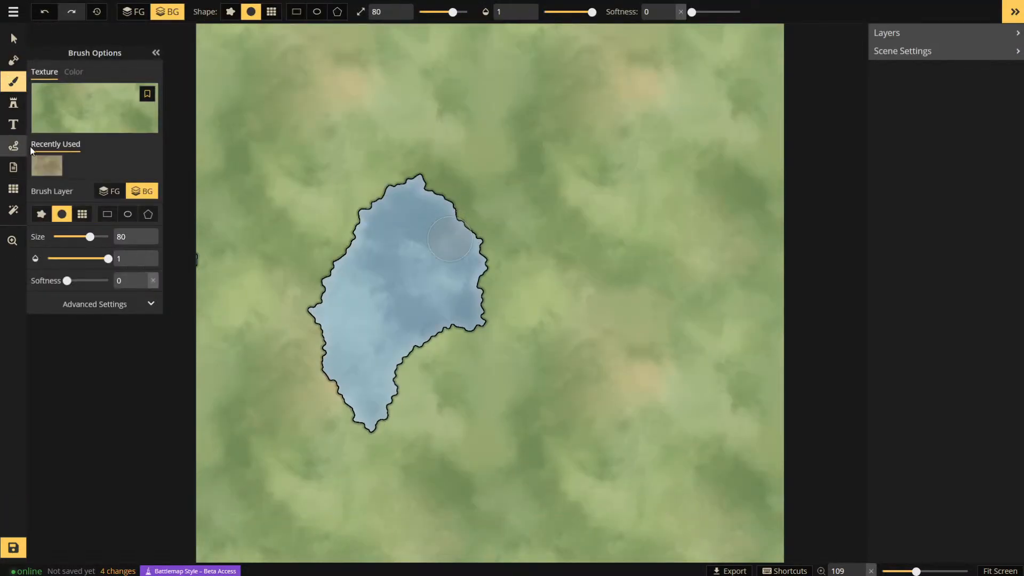
pyautogui.click(47, 166)
pyautogui.moveTo(477, 280); pyautogui.dragTo(426, 288)
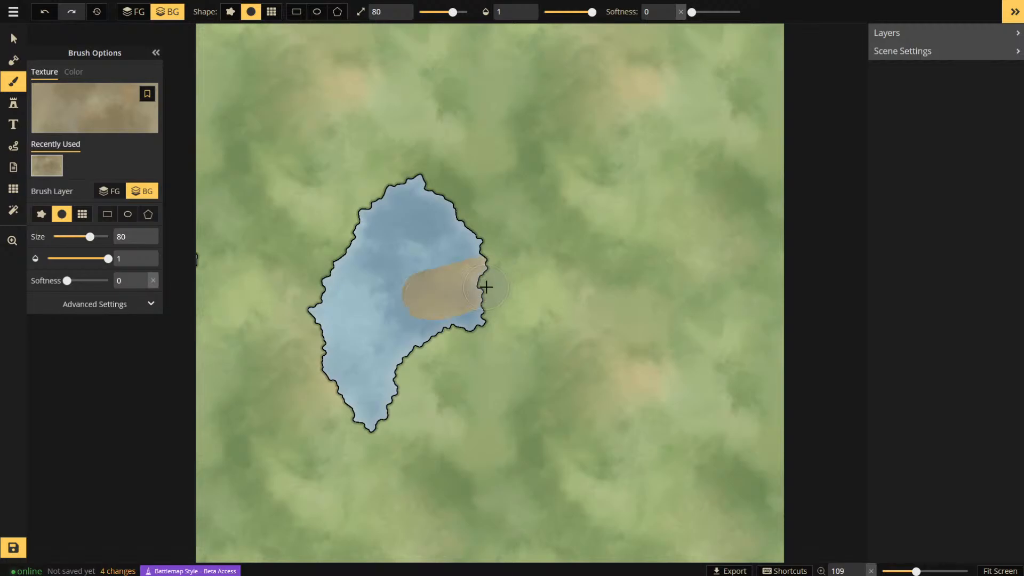
pyautogui.hotkey('ctrl', 'z')
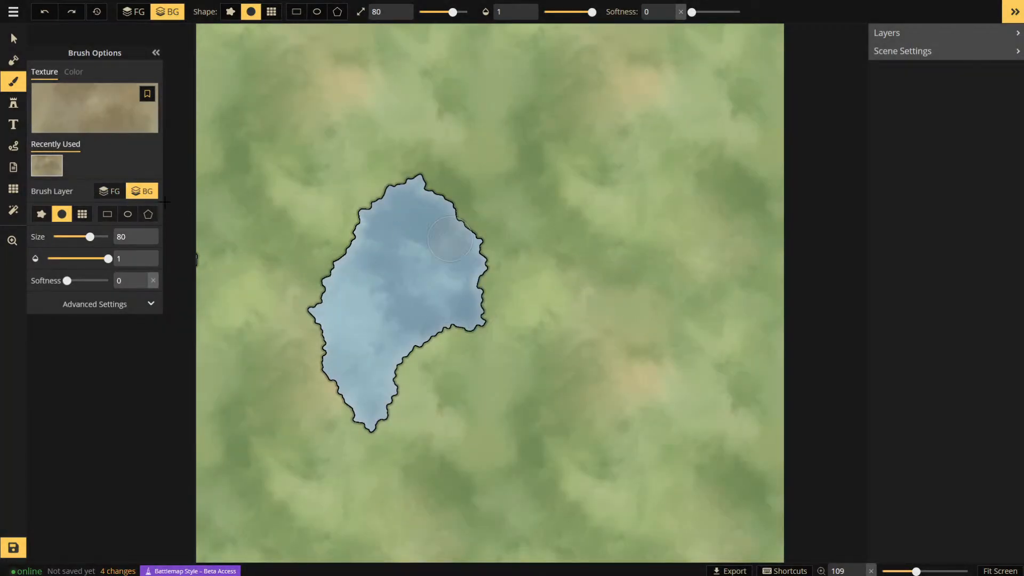
# - Compare the foreground and background brush layers, keep the background, and choose the light teal water texture from the texture catalog
pyautogui.click(109, 190)
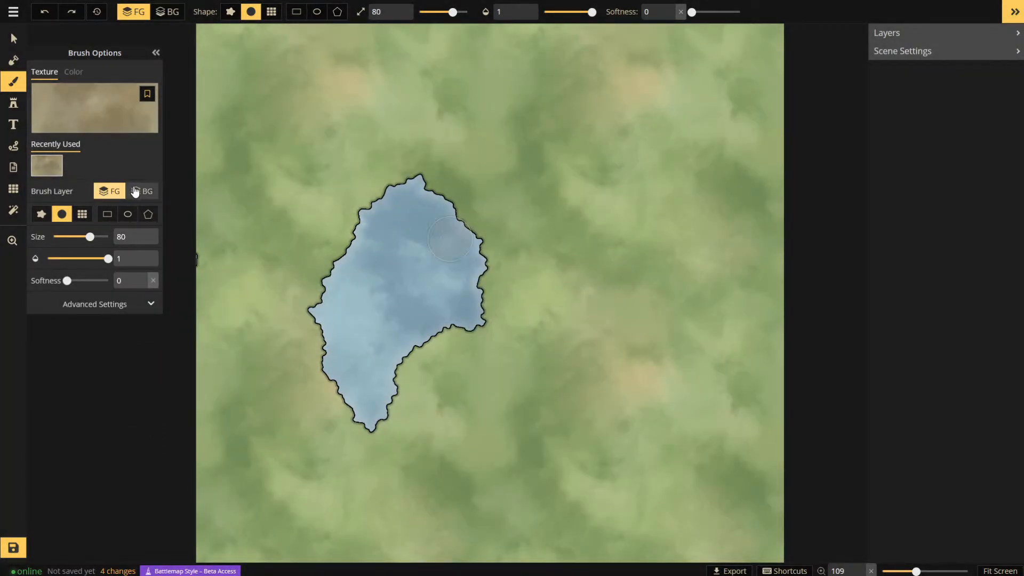
pyautogui.click(140, 193)
pyautogui.click(109, 191)
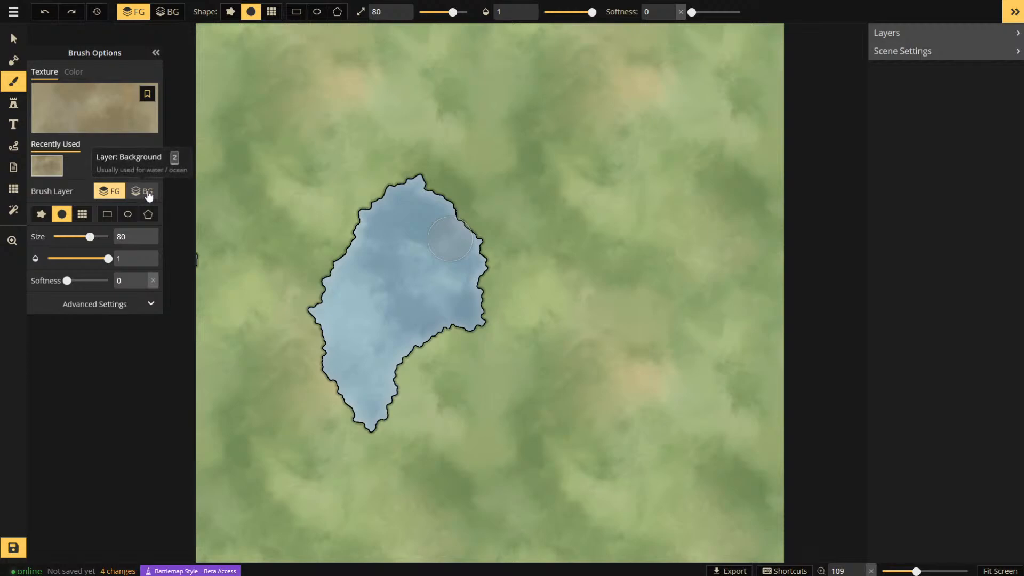
pyautogui.click(140, 191)
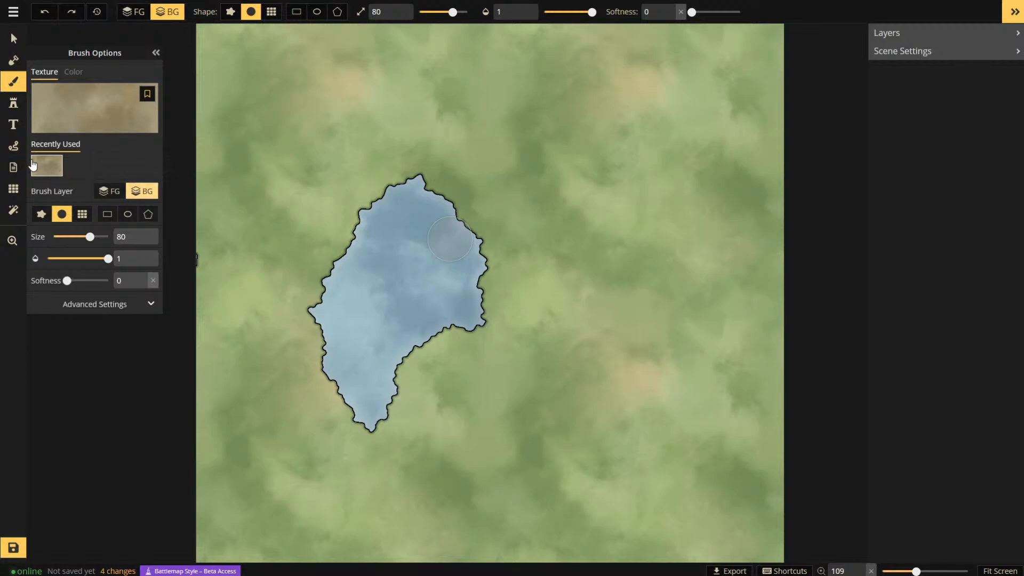
pyautogui.click(63, 114)
pyautogui.scroll(-5, 832, 326)
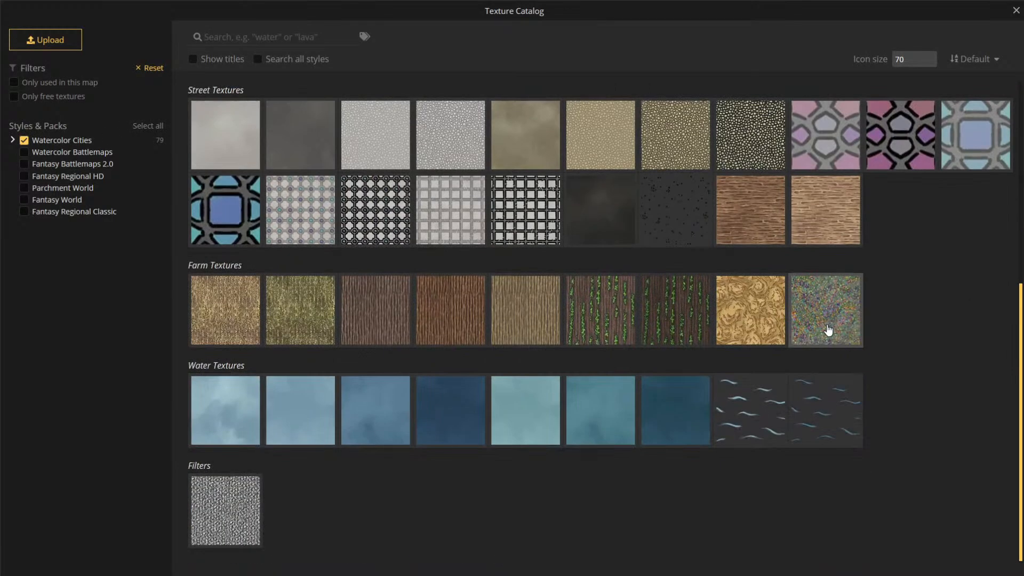
pyautogui.click(548, 434)
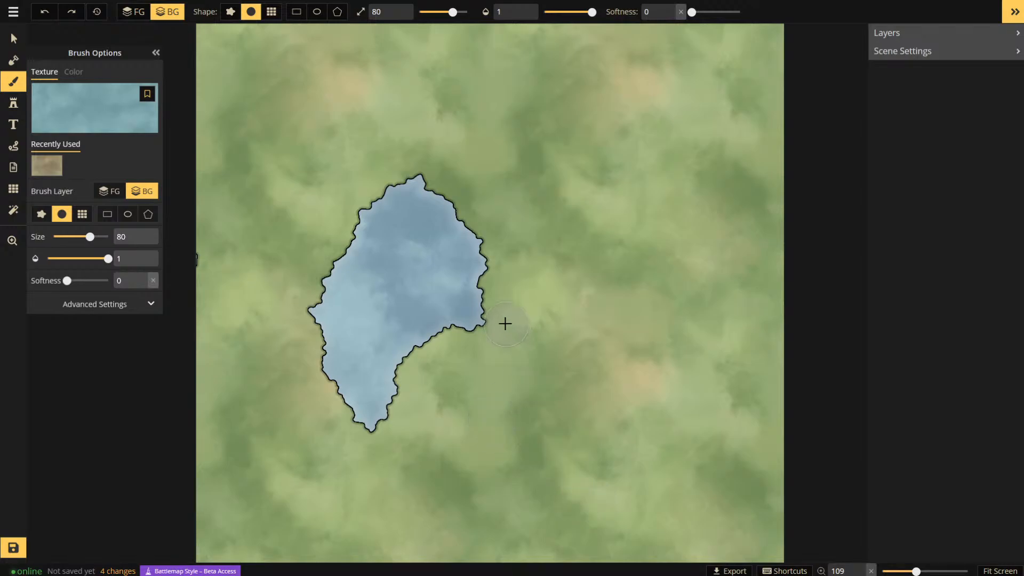
# - Set the brush softness to 0.69 and paint the lake with the light teal water on the background layer
pyautogui.moveTo(485, 282)
pyautogui.mouseDown()
pyautogui.moveTo(482, 257)
pyautogui.moveTo(456, 241)
pyautogui.mouseUp()
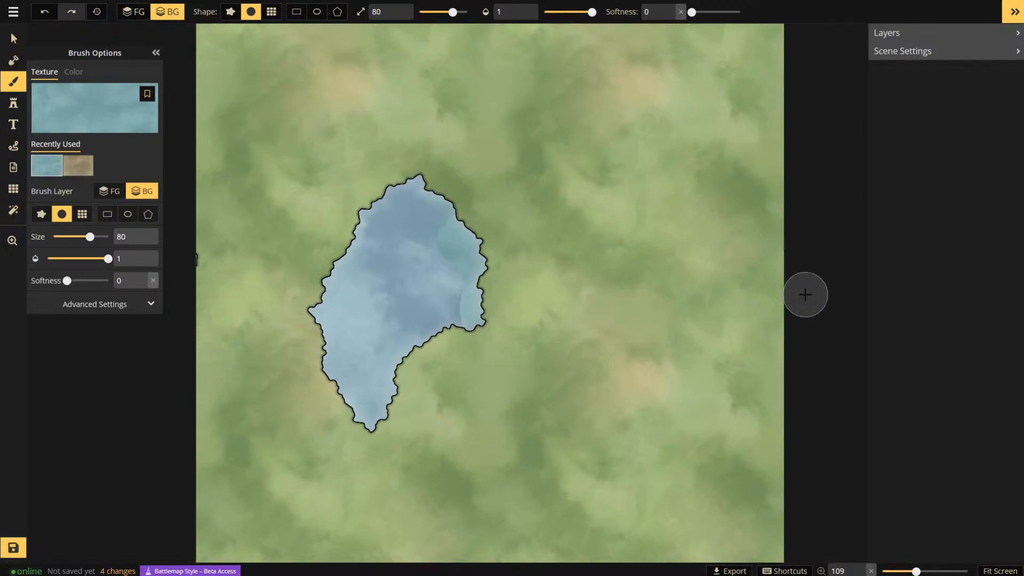
pyautogui.hotkey('ctrl', 'z')
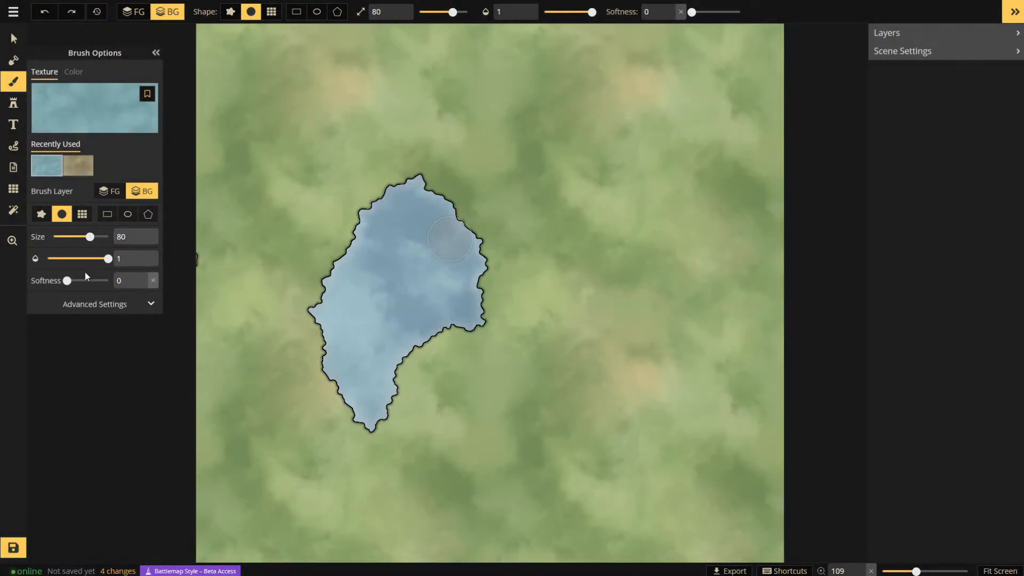
pyautogui.moveTo(80, 282); pyautogui.dragTo(108, 281)
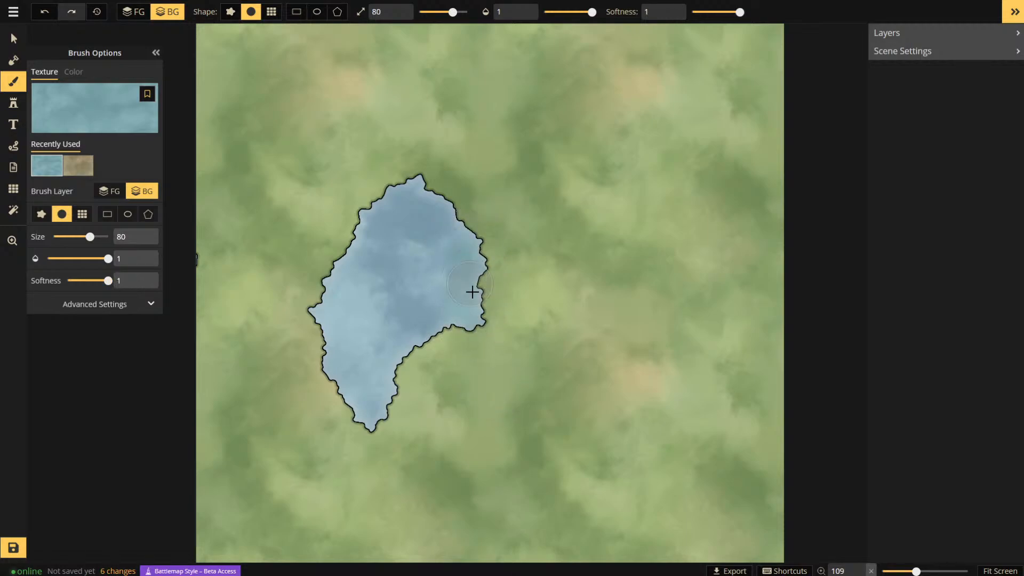
pyautogui.moveTo(108, 281); pyautogui.dragTo(95, 281)
pyautogui.moveTo(425, 334)
pyautogui.mouseDown()
pyautogui.moveTo(383, 415)
pyautogui.moveTo(361, 382)
pyautogui.moveTo(335, 375)
pyautogui.moveTo(396, 287)
pyautogui.moveTo(417, 280)
pyautogui.moveTo(368, 347)
pyautogui.moveTo(338, 343)
pyautogui.moveTo(356, 334)
pyautogui.moveTo(400, 195)
pyautogui.moveTo(475, 217)
pyautogui.mouseUp()
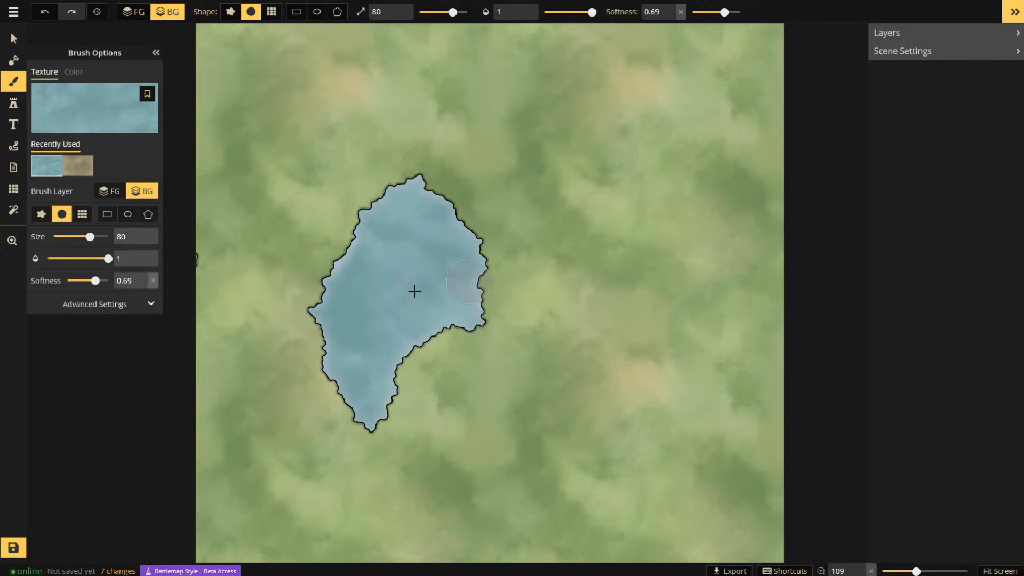
# - Filter the texture catalog to textures only used in this map and select the light teal water texture
pyautogui.click(78, 90)
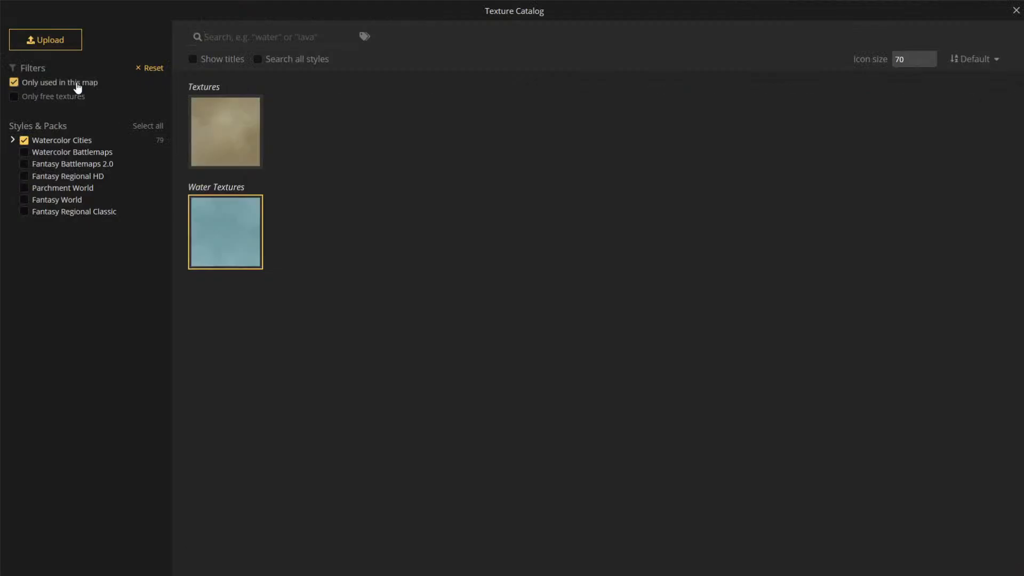
pyautogui.click(241, 230)
pyautogui.click(252, 200)
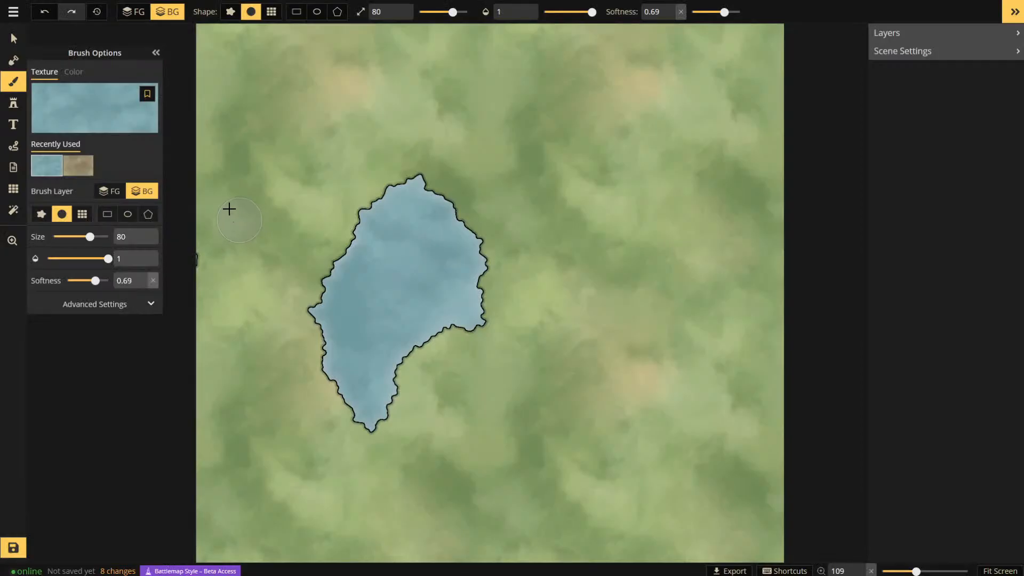
# - Clear the used-in-this-map filter in the texture catalog and choose the cloudy light blue water texture
pyautogui.click(97, 114)
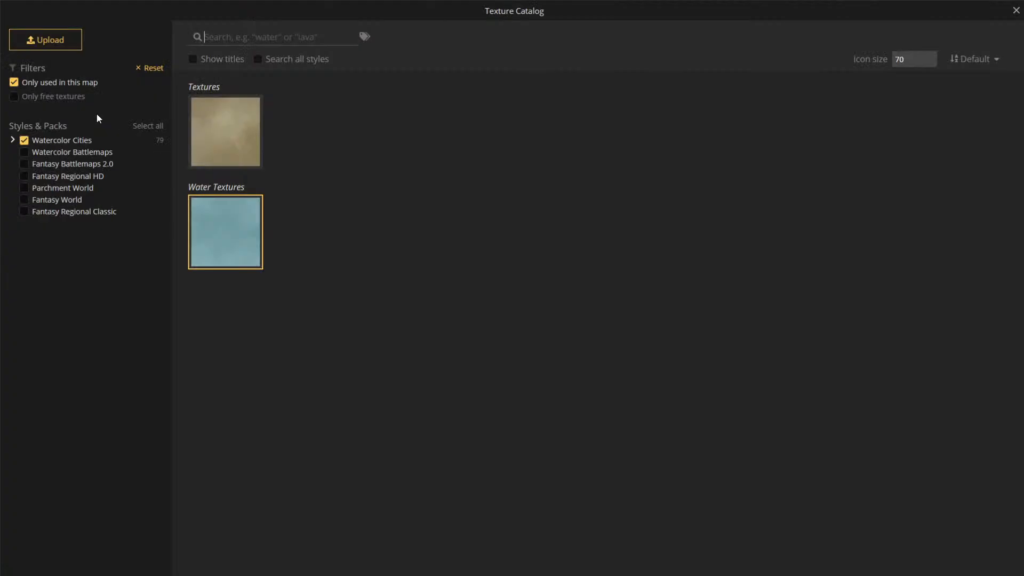
pyautogui.click(16, 84)
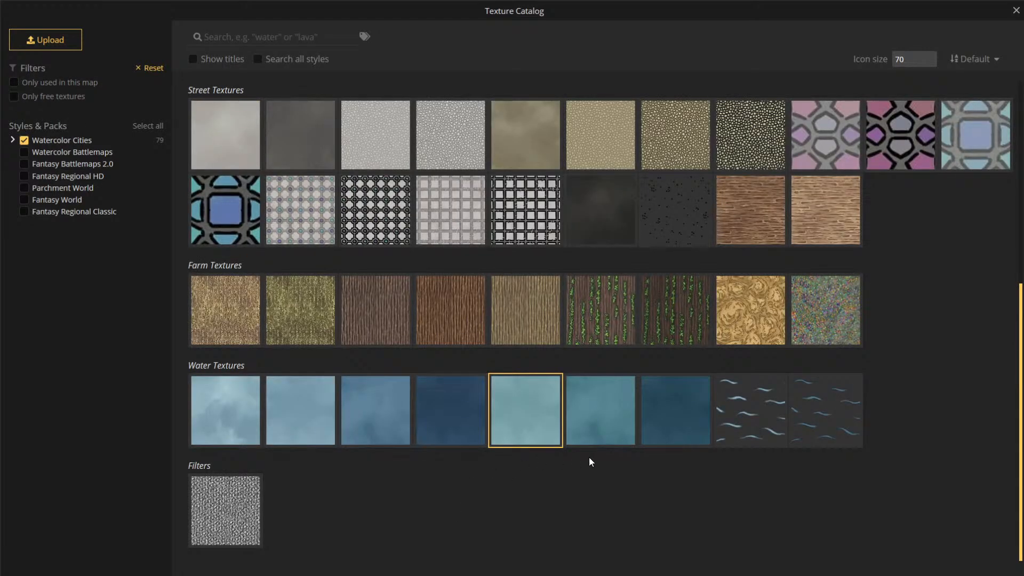
pyautogui.click(259, 422)
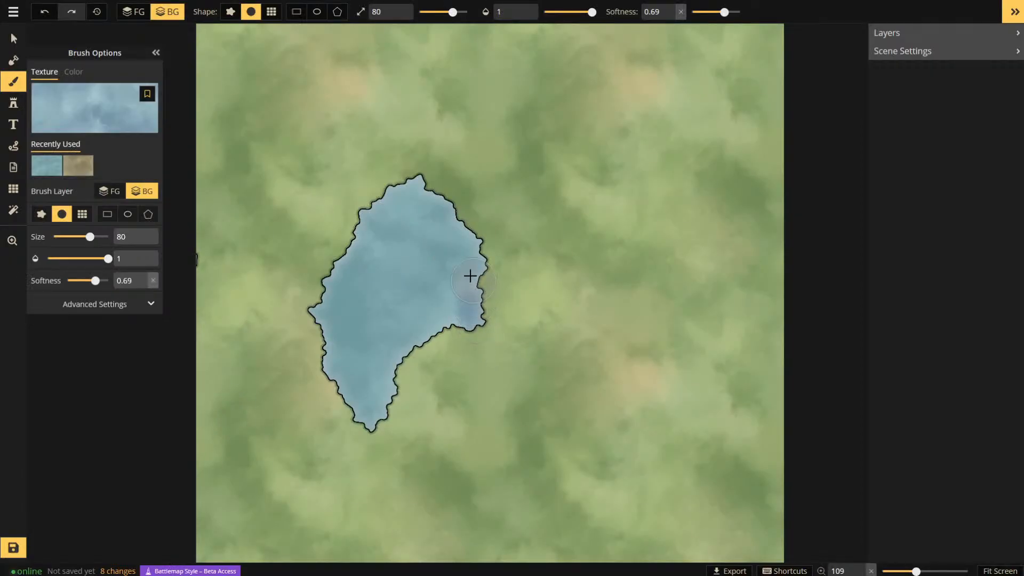
# - Repaint the whole lake with the light blue water texture and reduce the brush size to 61
pyautogui.moveTo(471, 240)
pyautogui.mouseDown()
pyautogui.moveTo(485, 330)
pyautogui.moveTo(471, 317)
pyautogui.moveTo(452, 327)
pyautogui.mouseUp()
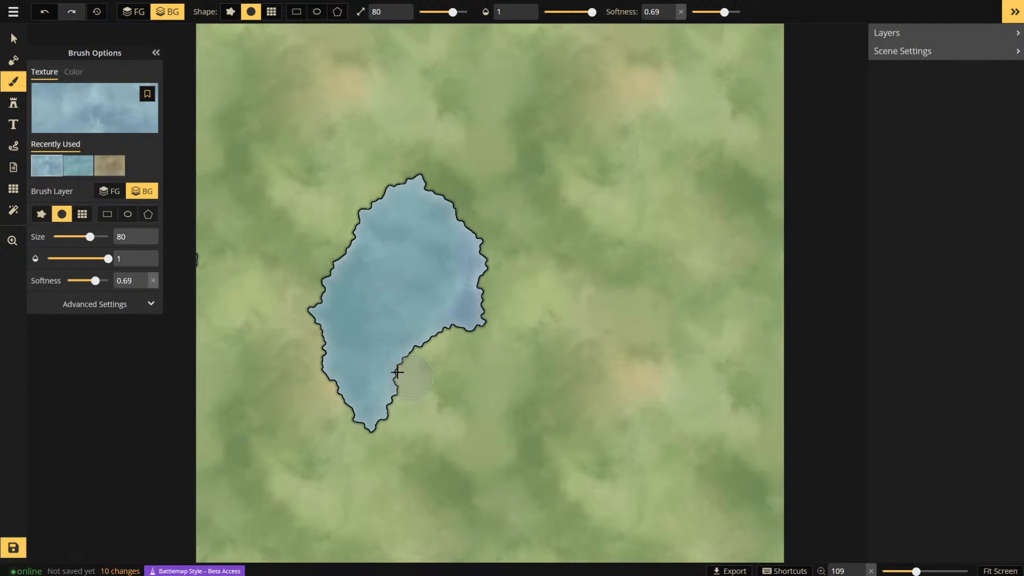
pyautogui.moveTo(409, 377)
pyautogui.mouseDown()
pyautogui.moveTo(390, 428)
pyautogui.moveTo(356, 402)
pyautogui.moveTo(330, 293)
pyautogui.moveTo(333, 352)
pyautogui.moveTo(366, 409)
pyautogui.mouseUp()
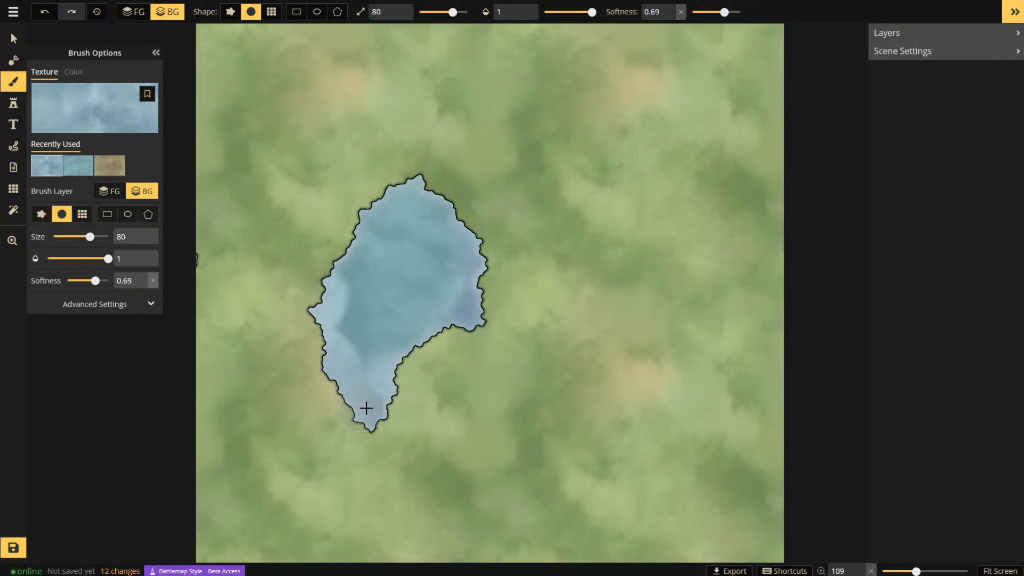
pyautogui.moveTo(469, 299)
pyautogui.mouseDown()
pyautogui.moveTo(418, 181)
pyautogui.moveTo(377, 193)
pyautogui.moveTo(356, 231)
pyautogui.moveTo(338, 328)
pyautogui.moveTo(348, 301)
pyautogui.moveTo(440, 201)
pyautogui.moveTo(464, 291)
pyautogui.moveTo(457, 354)
pyautogui.moveTo(440, 379)
pyautogui.moveTo(361, 341)
pyautogui.moveTo(391, 360)
pyautogui.moveTo(430, 343)
pyautogui.moveTo(472, 303)
pyautogui.moveTo(462, 286)
pyautogui.moveTo(395, 250)
pyautogui.moveTo(421, 237)
pyautogui.moveTo(382, 292)
pyautogui.mouseUp()
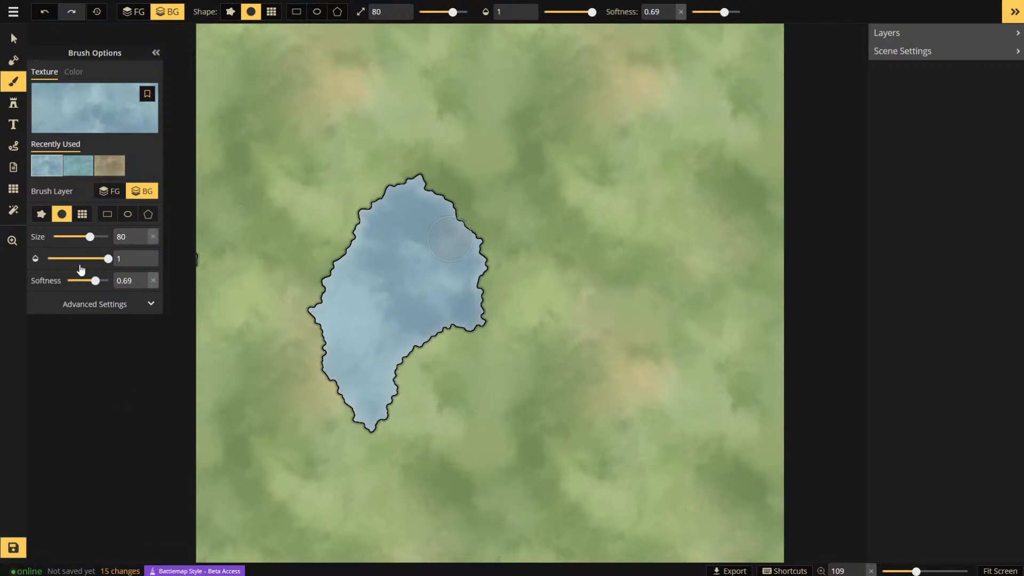
pyautogui.moveTo(94, 244)
pyautogui.mouseDown()
pyautogui.moveTo(84, 245)
pyautogui.moveTo(107, 236)
pyautogui.moveTo(73, 237)
pyautogui.moveTo(93, 237)
pyautogui.mouseUp()
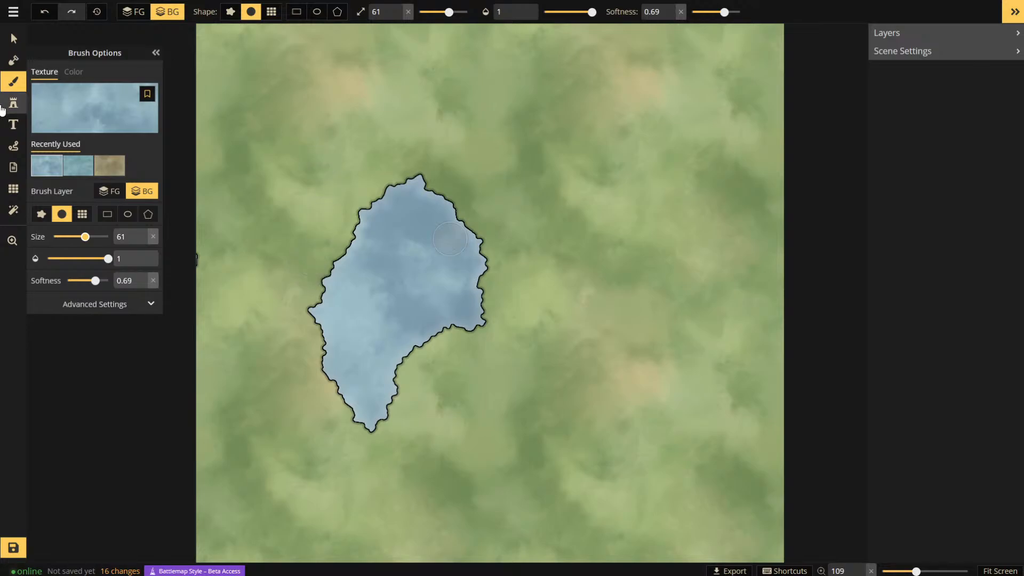
# - Subtract land with a size 31 mask to carve a narrow river from the lake's southern tip to the map's bottom edge and extend the lake westward
pyautogui.click(13, 60)
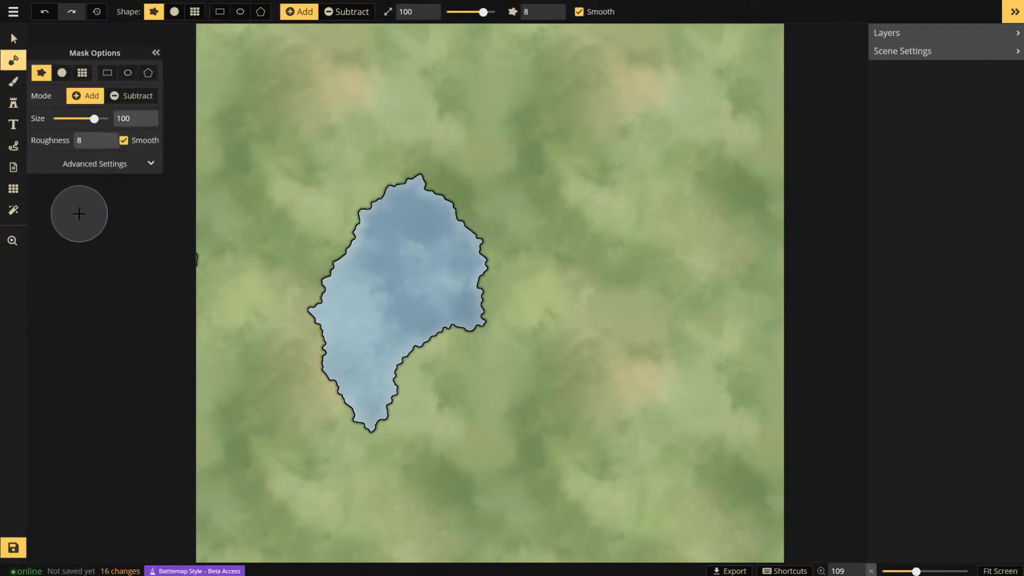
pyautogui.moveTo(95, 118); pyautogui.dragTo(71, 119)
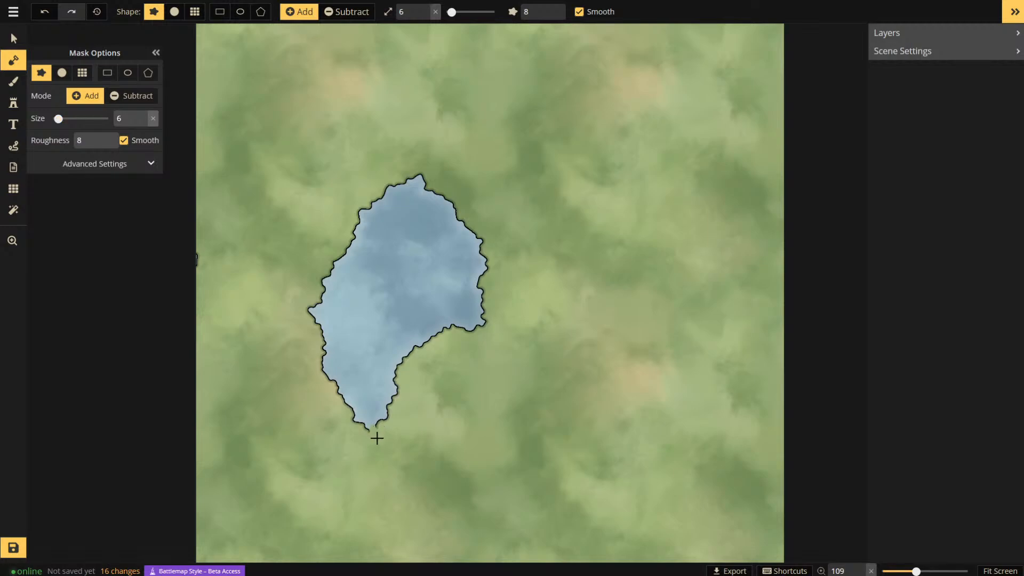
pyautogui.click(134, 95)
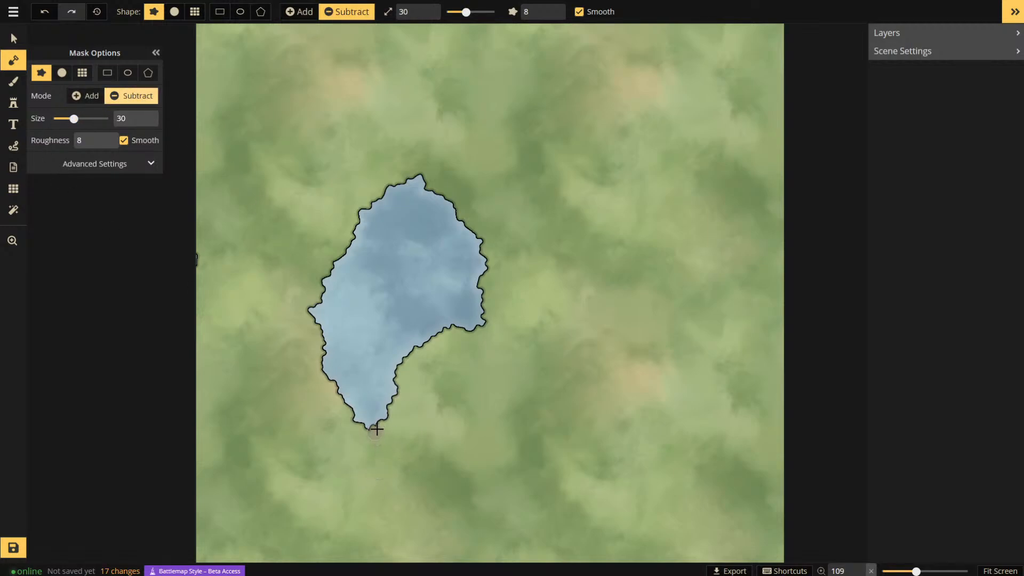
pyautogui.moveTo(73, 118); pyautogui.dragTo(70, 120)
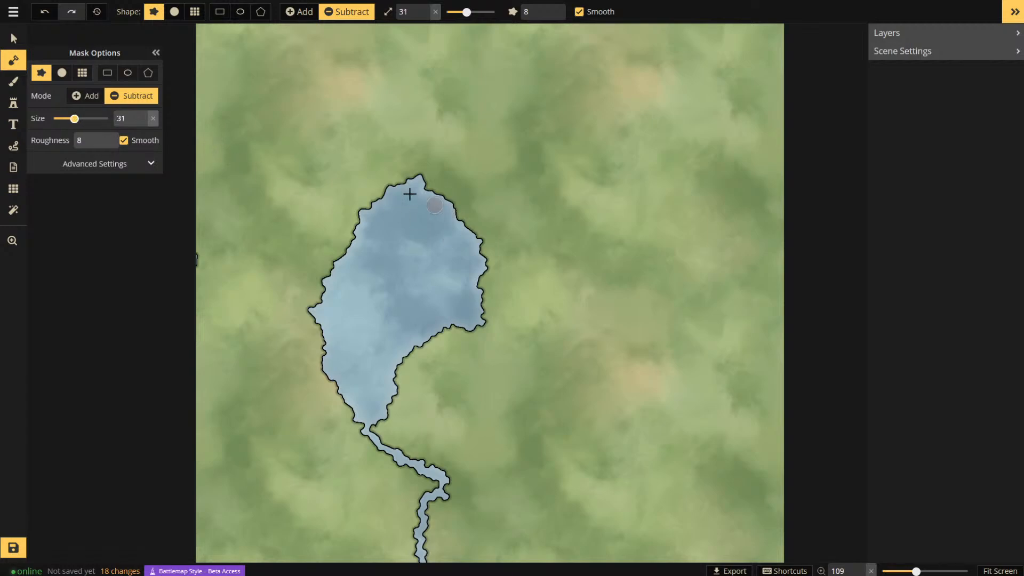
pyautogui.moveTo(424, 326); pyautogui.dragTo(297, 308)
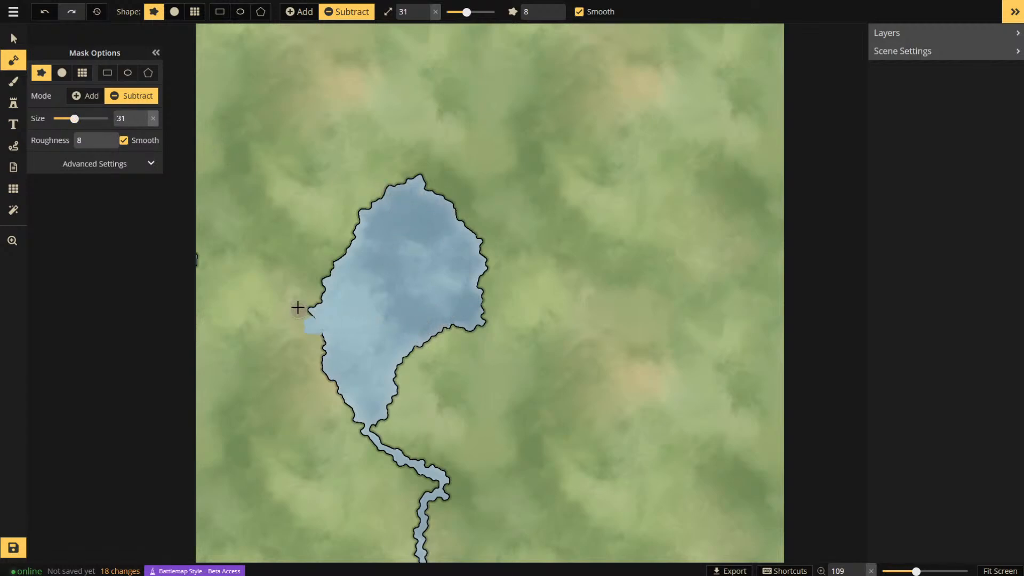
pyautogui.moveTo(278, 253)
pyautogui.mouseDown()
pyautogui.moveTo(291, 192)
pyautogui.moveTo(407, 185)
pyautogui.moveTo(281, 231)
pyautogui.moveTo(306, 202)
pyautogui.moveTo(330, 232)
pyautogui.moveTo(319, 267)
pyautogui.moveTo(354, 250)
pyautogui.mouseUp()
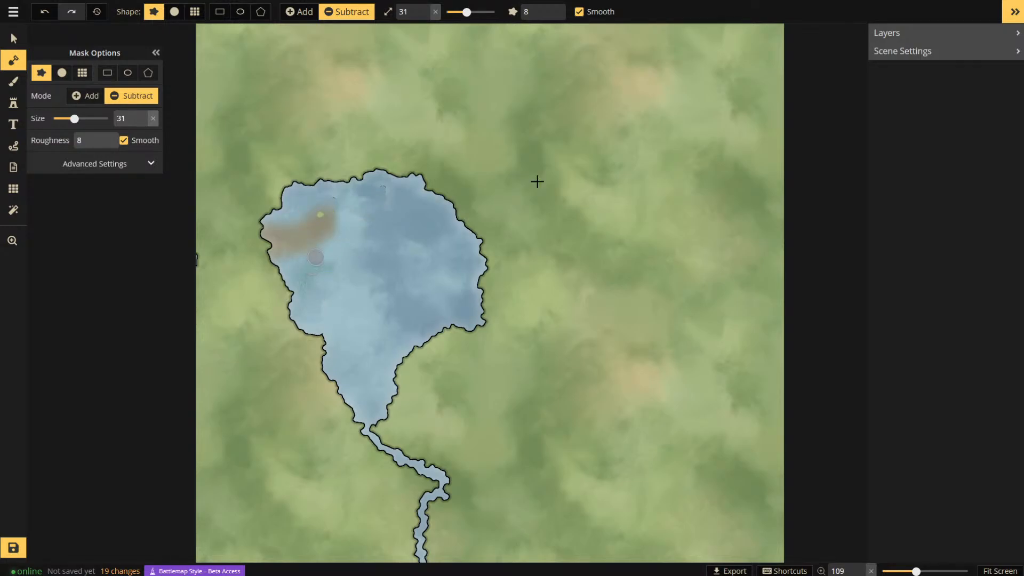
# - Undo the lake's westward extension and subtract land with the size 31 mask to widen its northern, eastern and upper western shores
pyautogui.hotkey('ctrl', 'z')
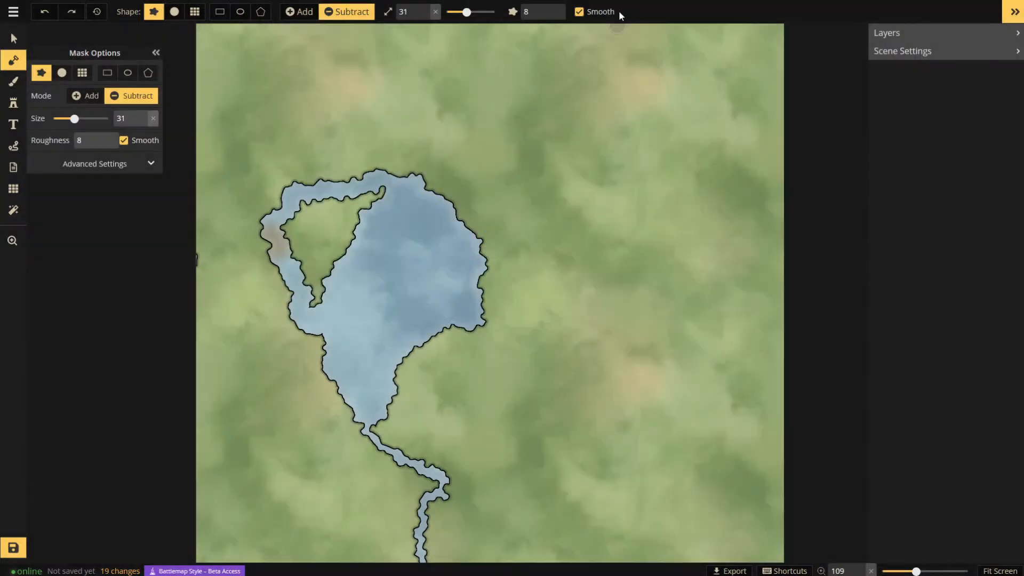
pyautogui.hotkey('ctrl', 'z')
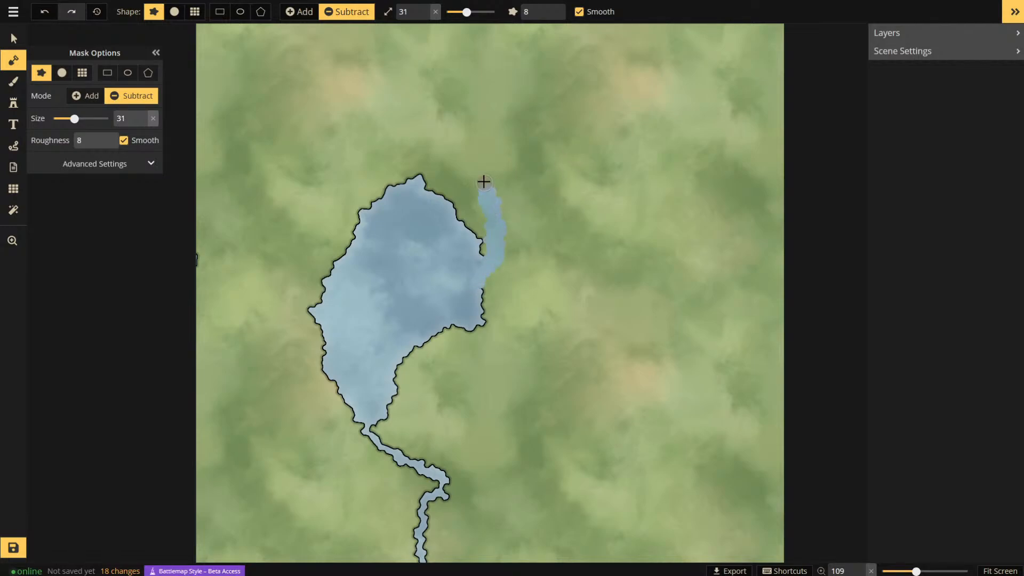
pyautogui.moveTo(433, 176)
pyautogui.mouseDown()
pyautogui.moveTo(469, 198)
pyautogui.moveTo(475, 254)
pyautogui.mouseUp()
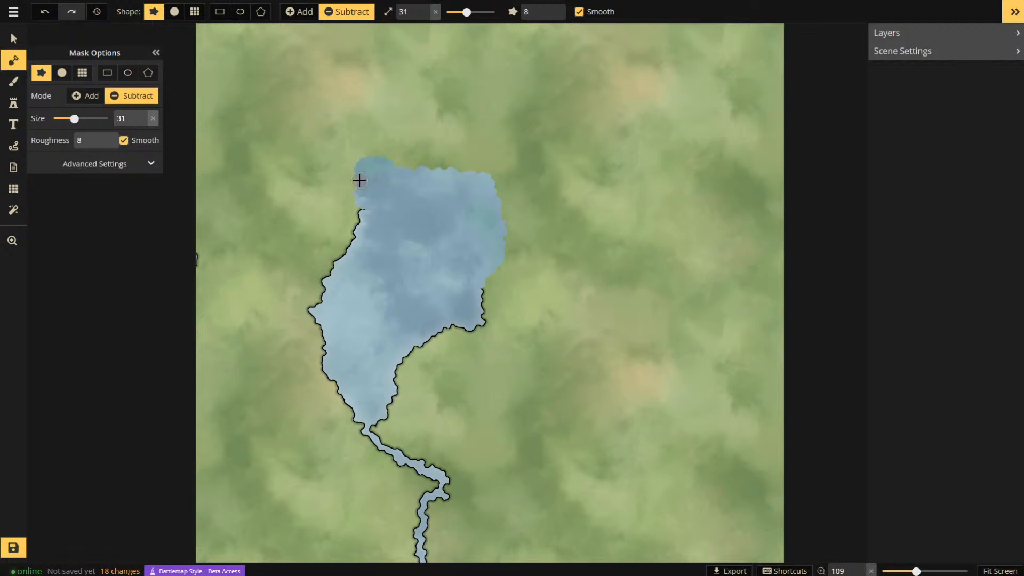
pyautogui.moveTo(338, 261); pyautogui.dragTo(323, 307)
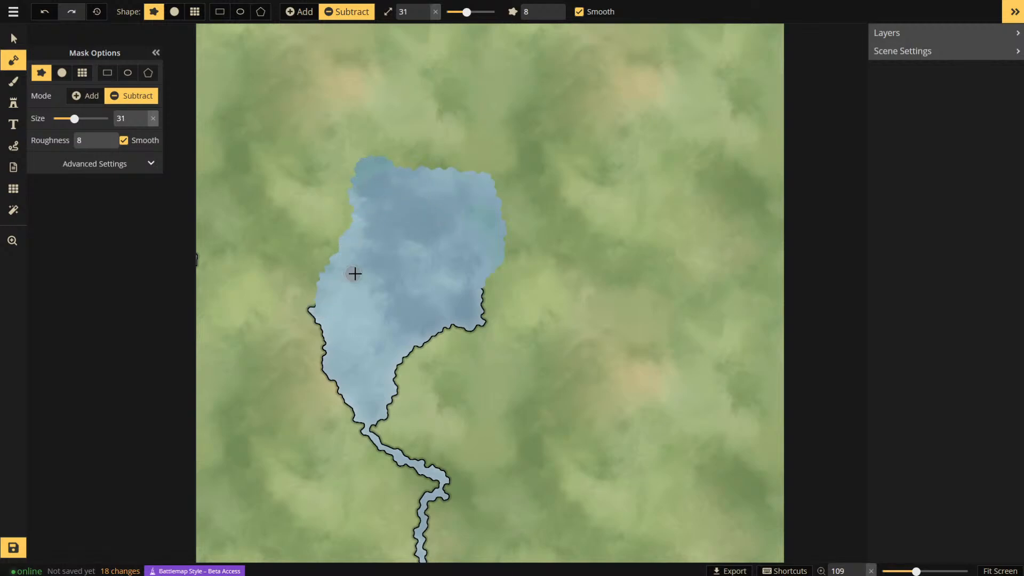
pyautogui.moveTo(508, 304); pyautogui.dragTo(484, 273)
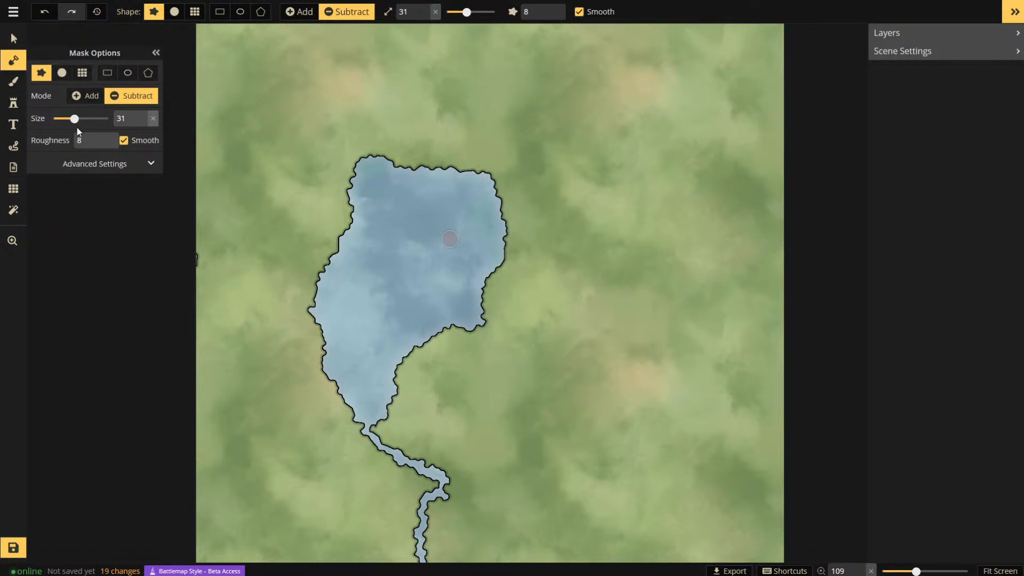
# - Activate the Stamp tool with a stamp size of 37 and a rotation of 30 near the lake's eastern shore
pyautogui.click(13, 103)
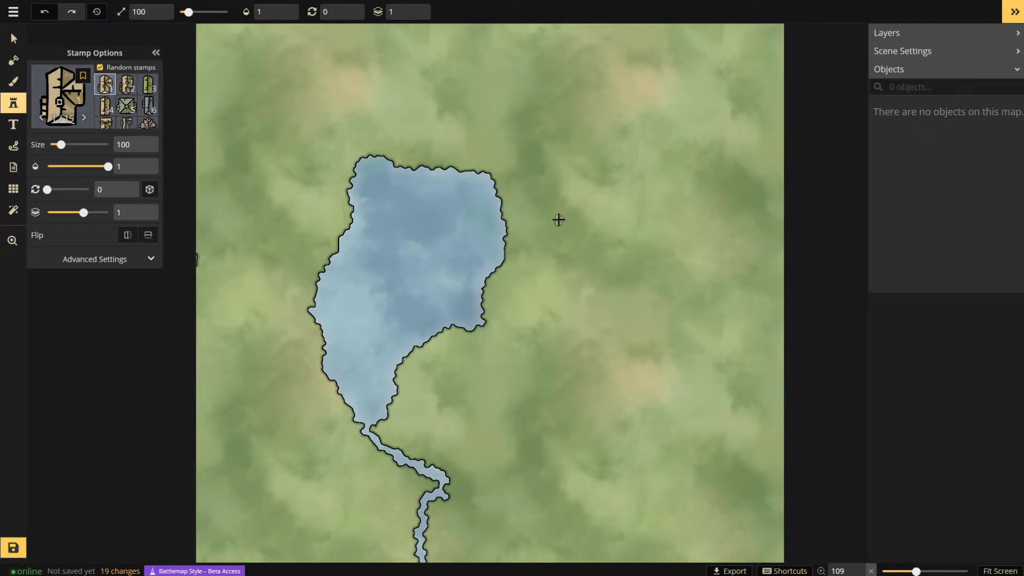
pyautogui.press('F11')
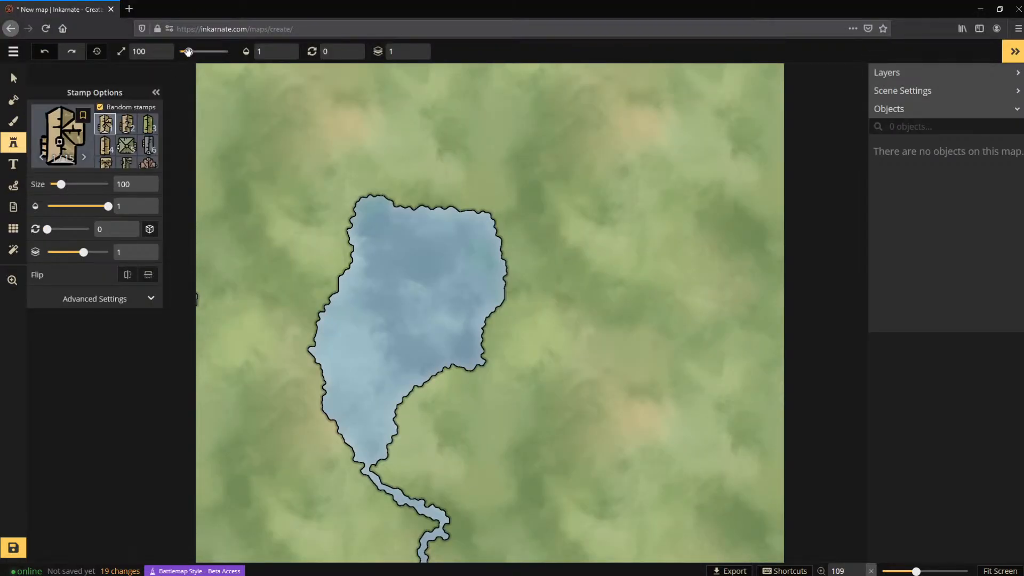
pyautogui.moveTo(189, 51); pyautogui.dragTo(186, 51)
pyautogui.press('F11')
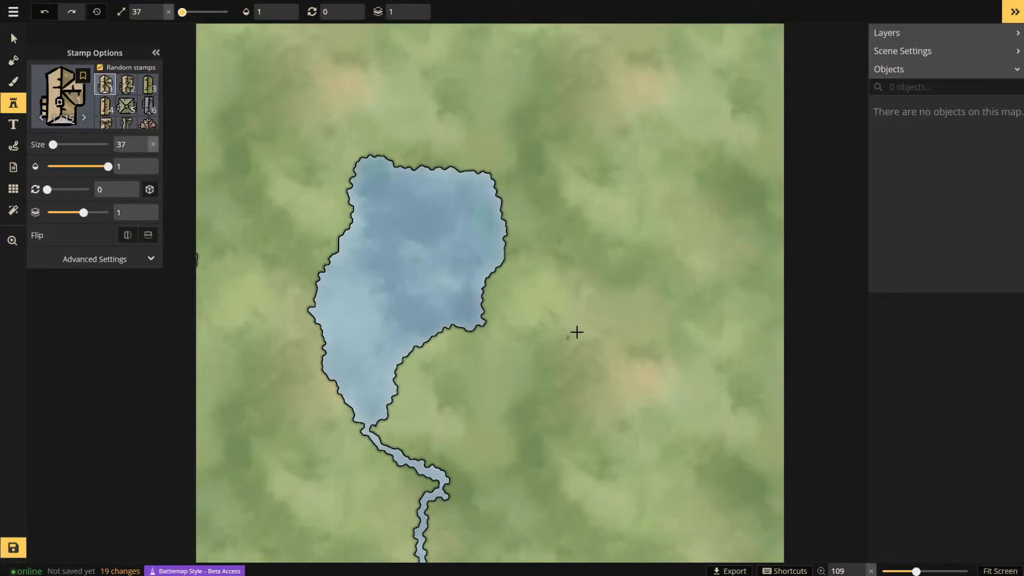
pyautogui.scroll(5, 506, 226)
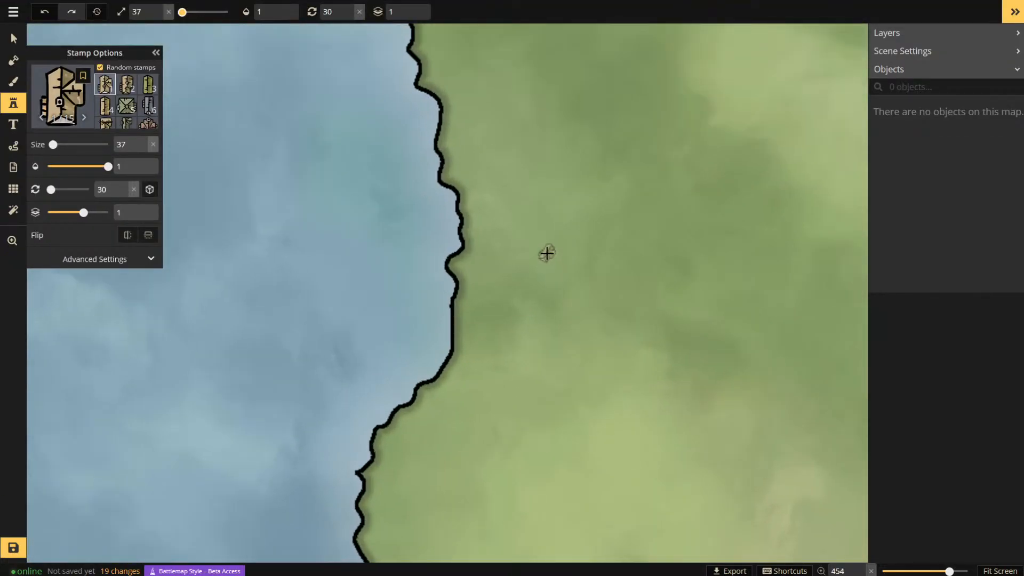
pyautogui.scroll(5, 448, 237)
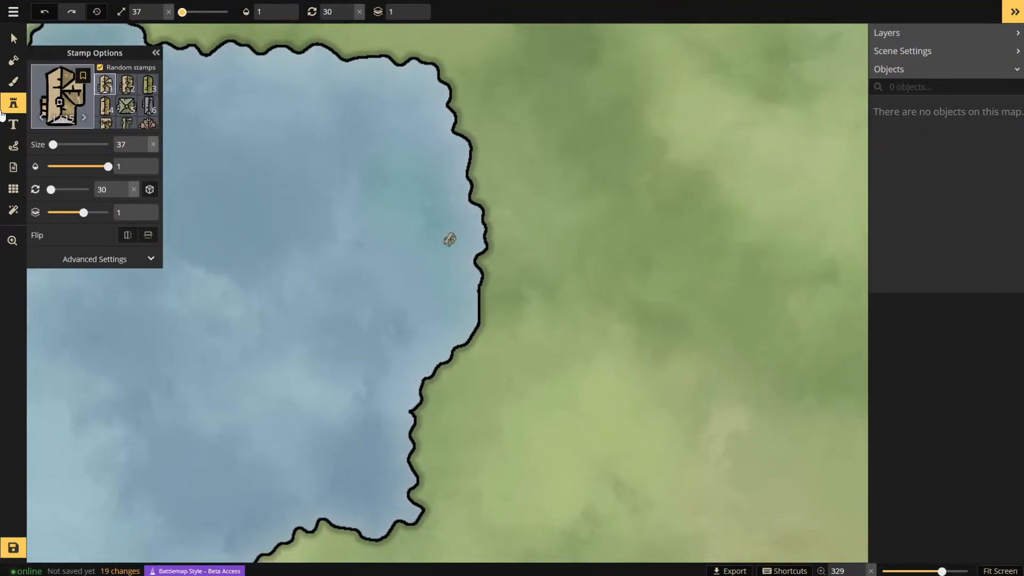
# - Open the stamp catalog, filter it to only free stamps, and clear that filter again
pyautogui.click(126, 84)
pyautogui.click(63, 100)
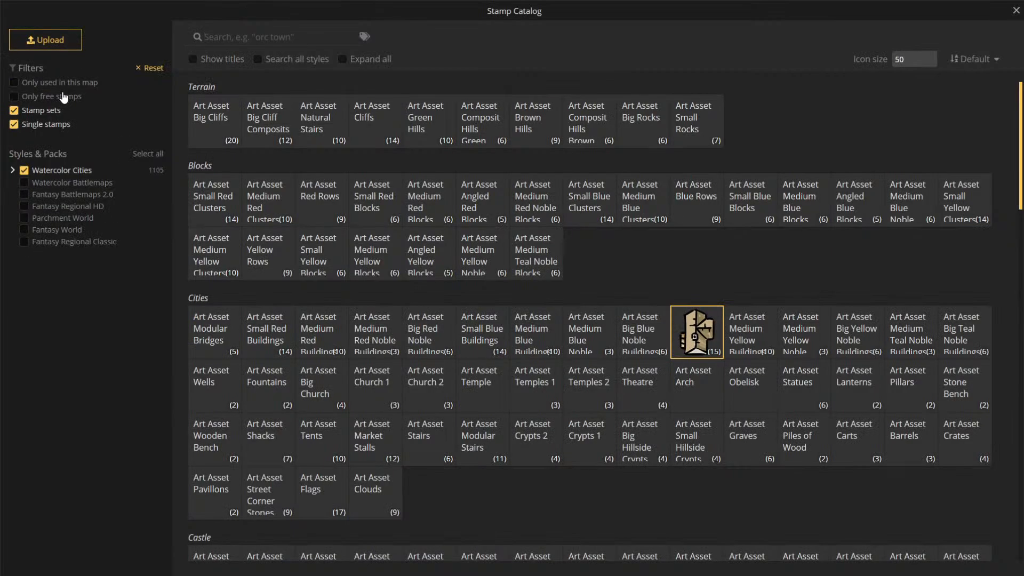
pyautogui.click(66, 94)
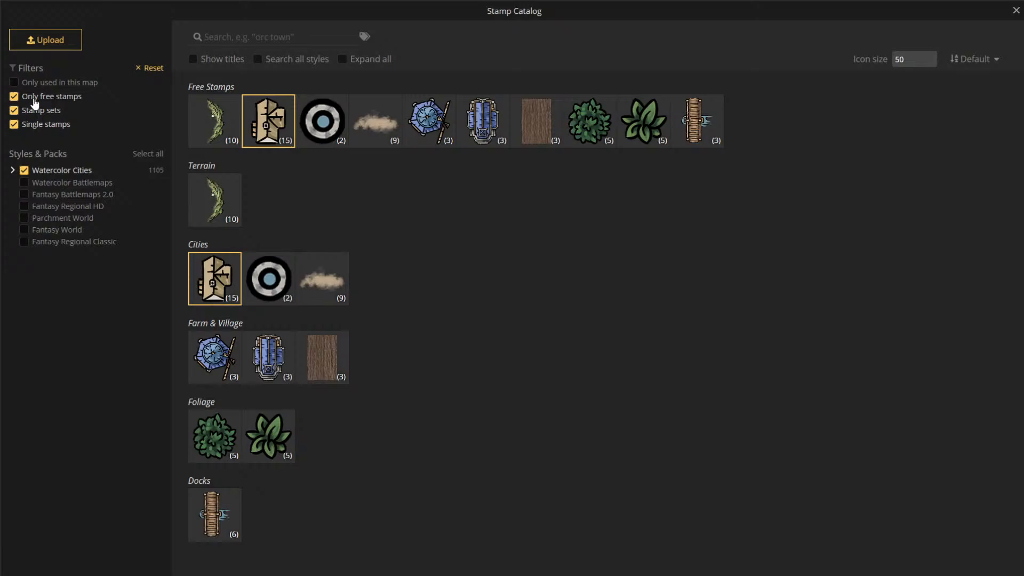
pyautogui.click(14, 97)
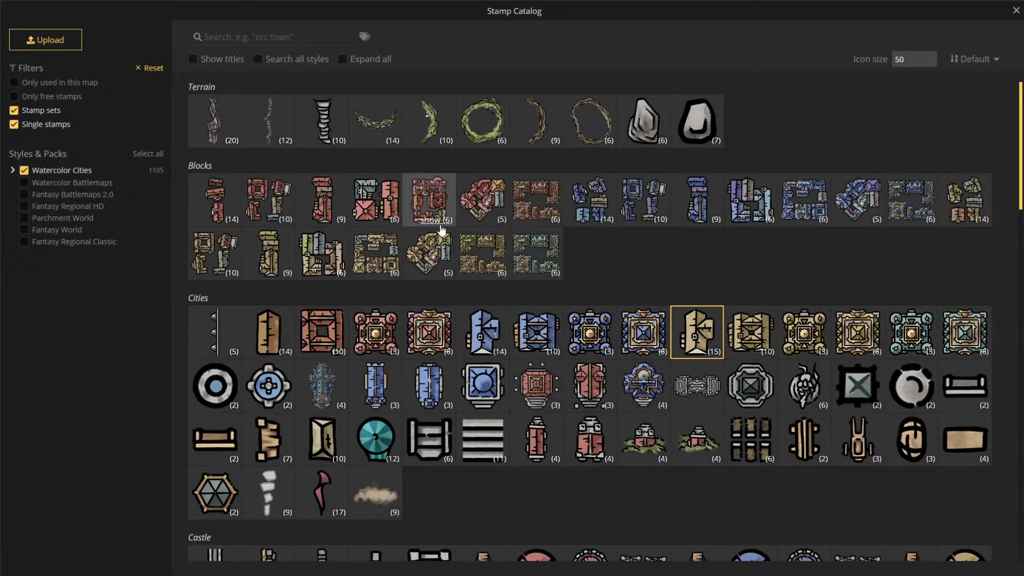
# - Browse the Watercolor Cities stamps, choose the Small Red Buildings set and place one building beside the lake's eastern shore
pyautogui.scroll(-15, 498, 265)
pyautogui.scroll(20, 793, 434)
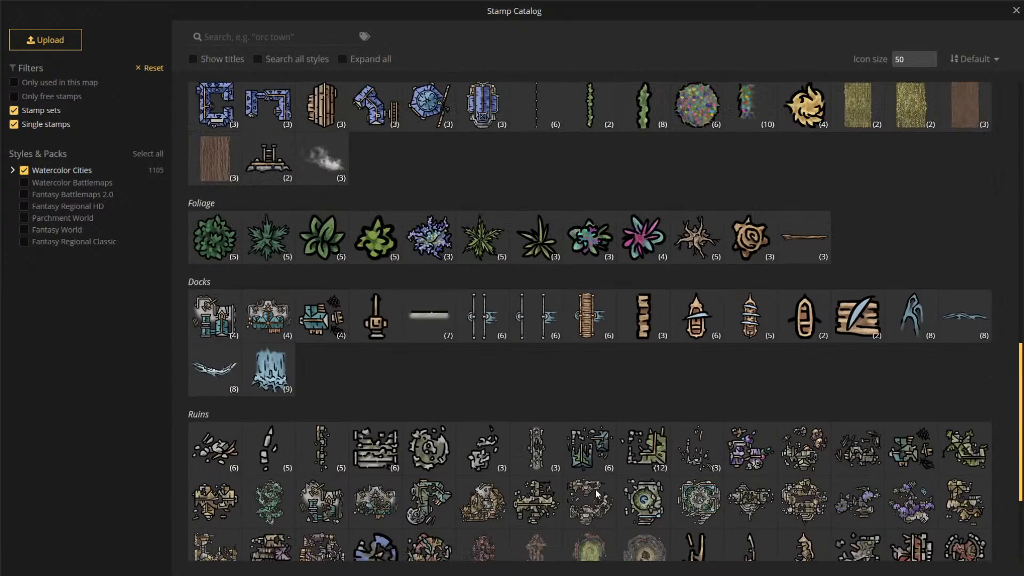
pyautogui.scroll(-20, 651, 426)
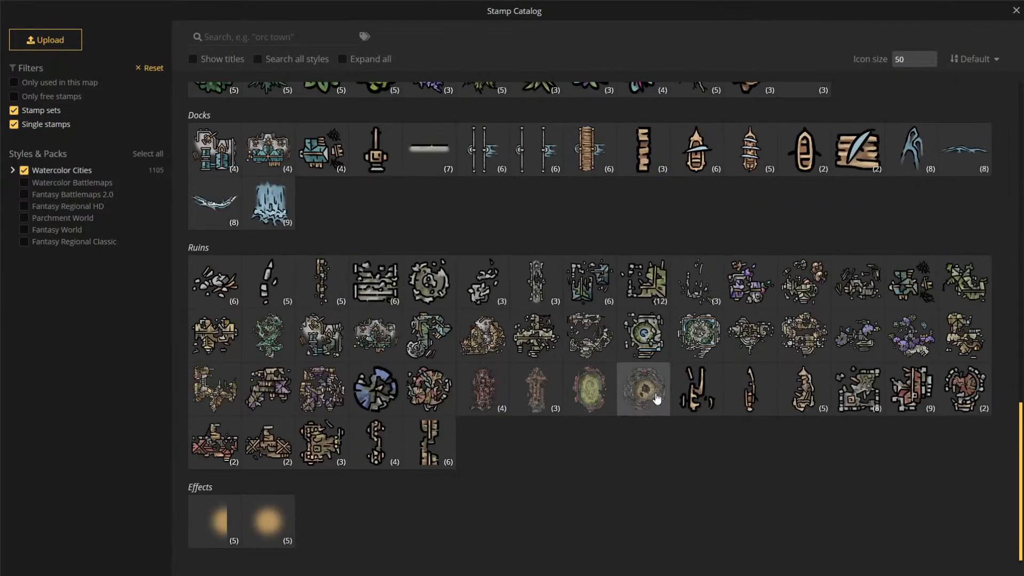
pyautogui.scroll(5, 587, 347)
pyautogui.scroll(15, 566, 318)
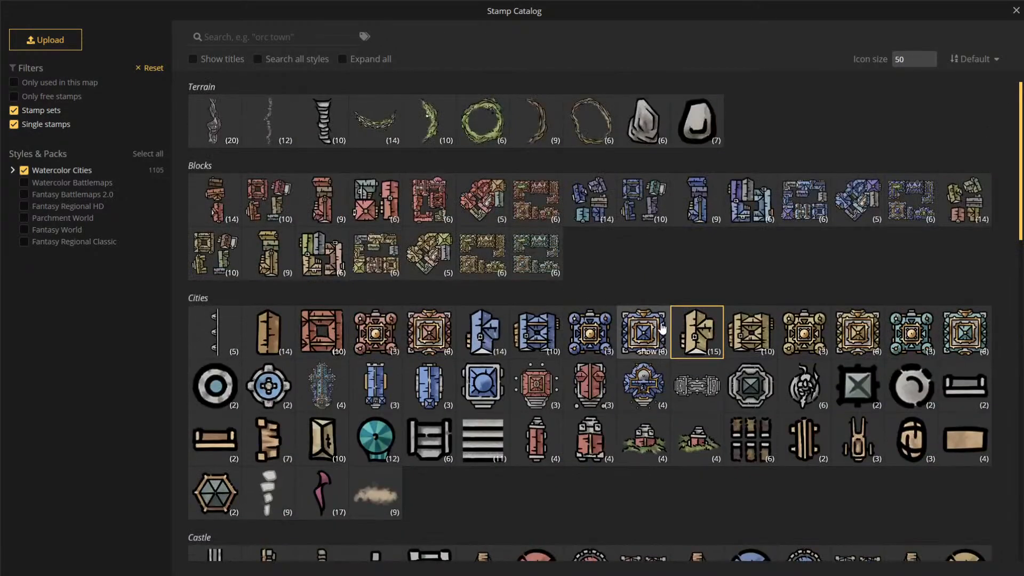
pyautogui.click(262, 320)
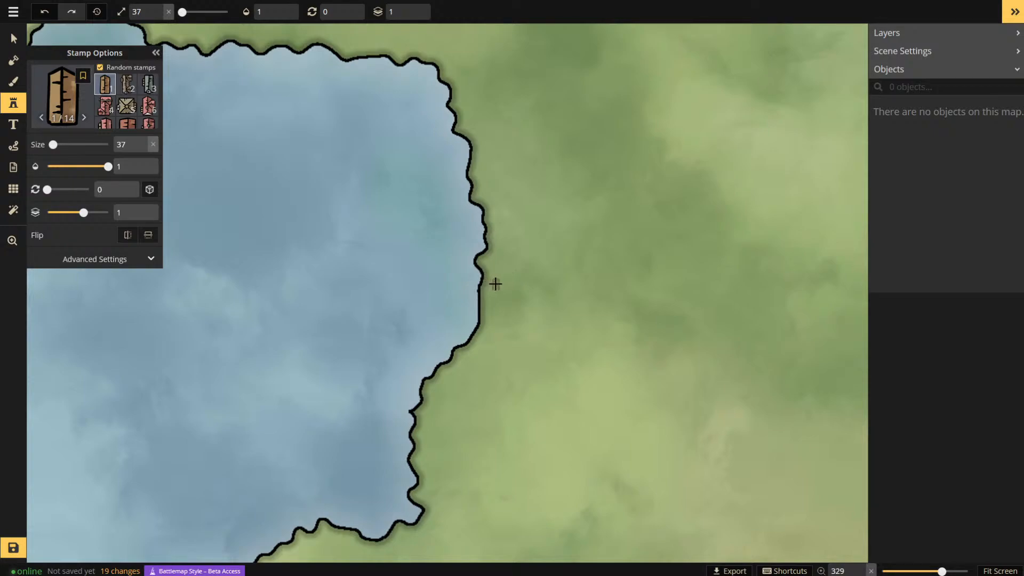
pyautogui.click(493, 283)
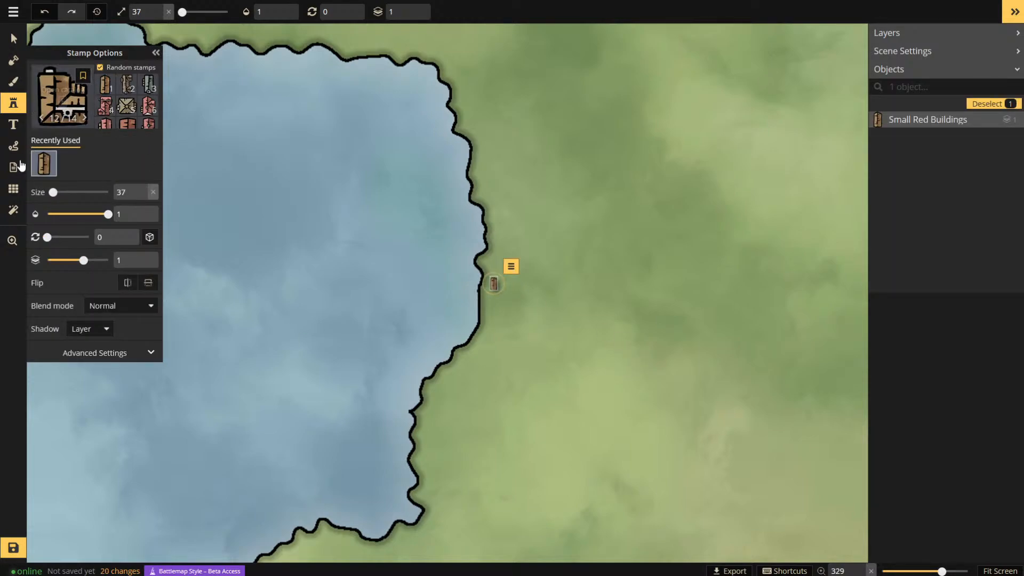
# - Choose the Round Lights stamp from the Effects category and place lights around the small building
pyautogui.click(61, 96)
pyautogui.scroll(-10, 375, 480)
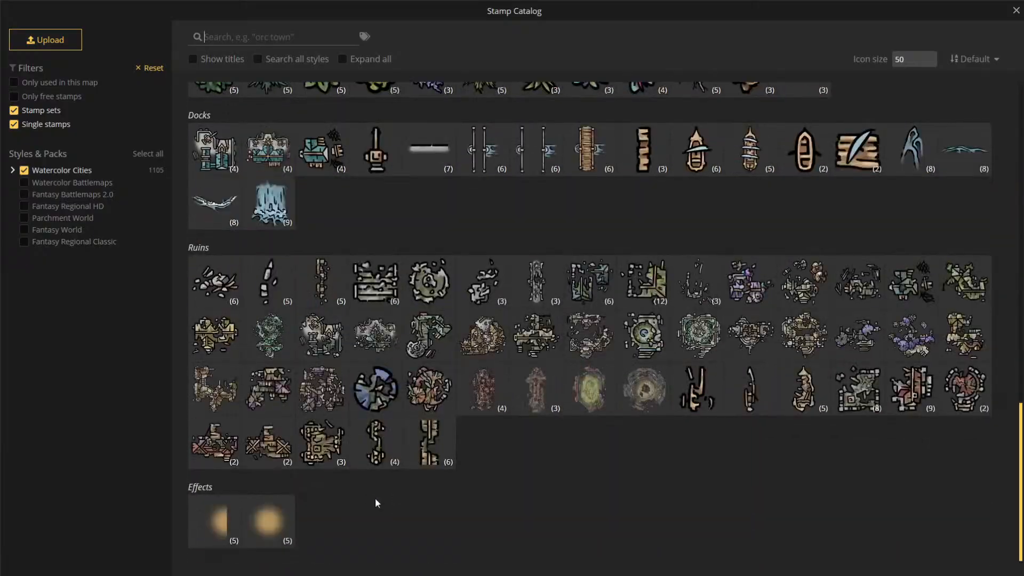
pyautogui.click(290, 521)
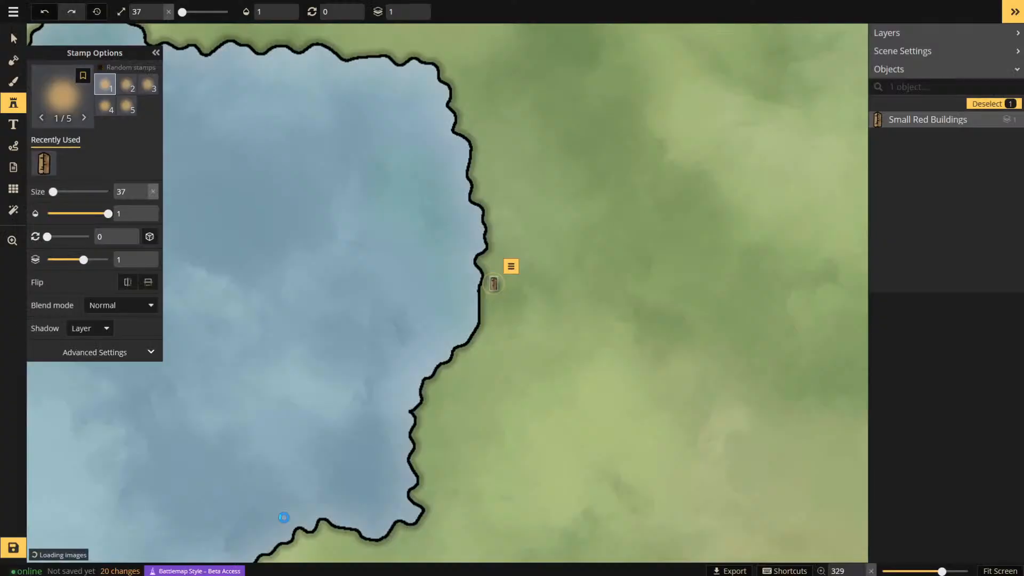
pyautogui.click(499, 287)
pyautogui.click(495, 286)
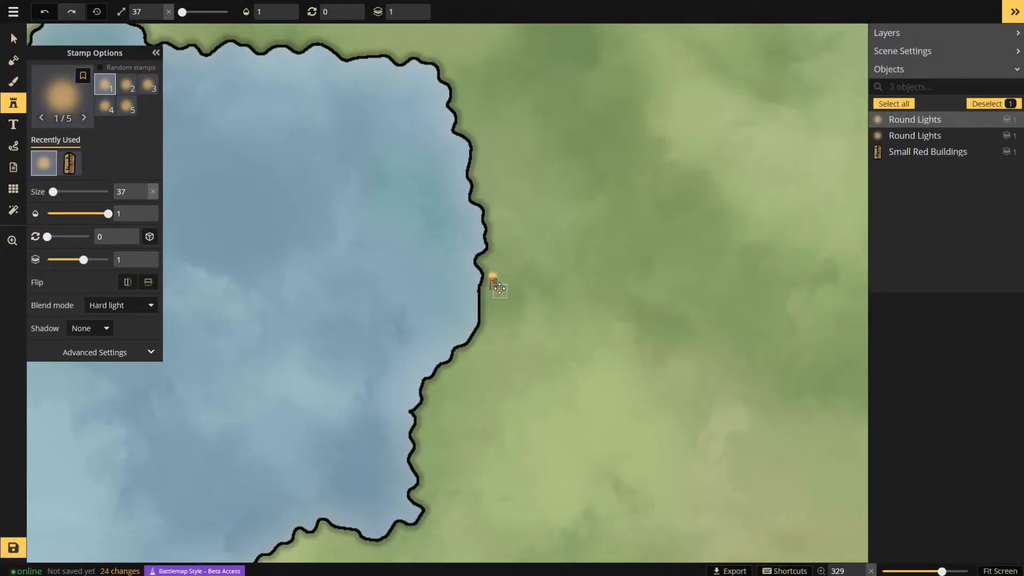
pyautogui.scroll(6, 510, 269)
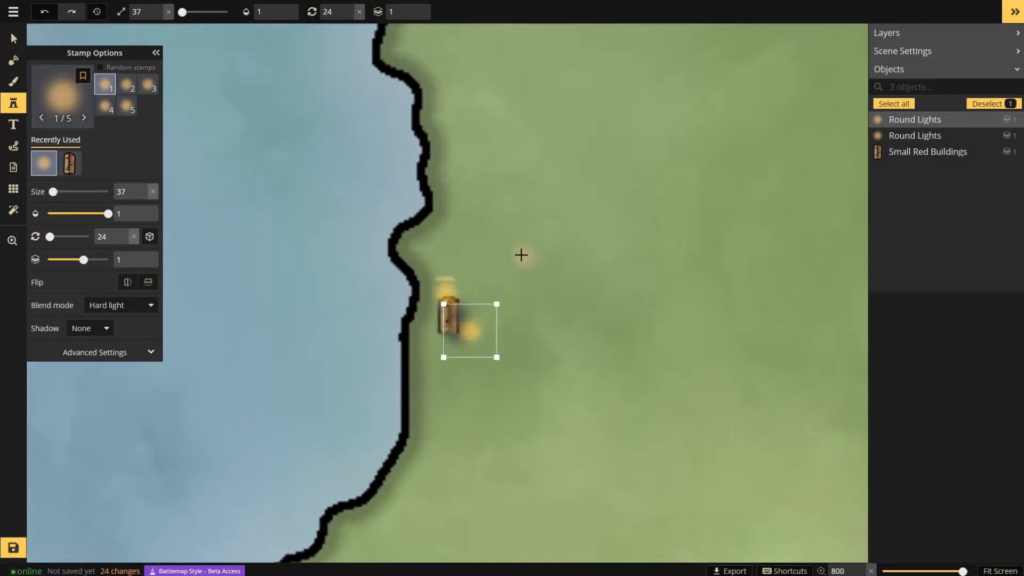
pyautogui.click(520, 257)
# - Undo the placed Round Lights stamps and the small building so the map has no objects
pyautogui.hotkey('ctrl', 'z')
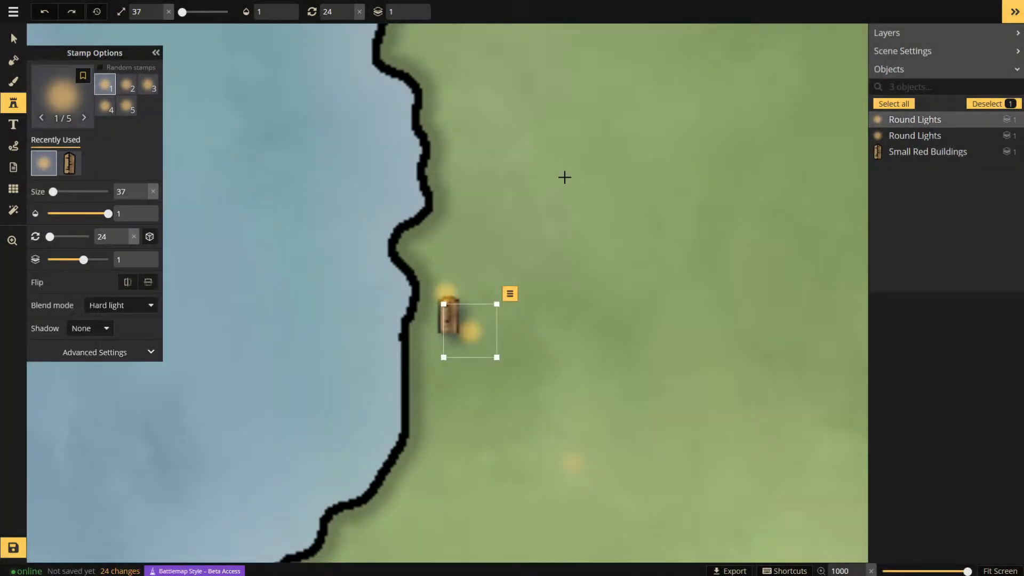
pyautogui.hotkey('ctrl', 'z')
pyautogui.hotkey('ctrl', 'z')
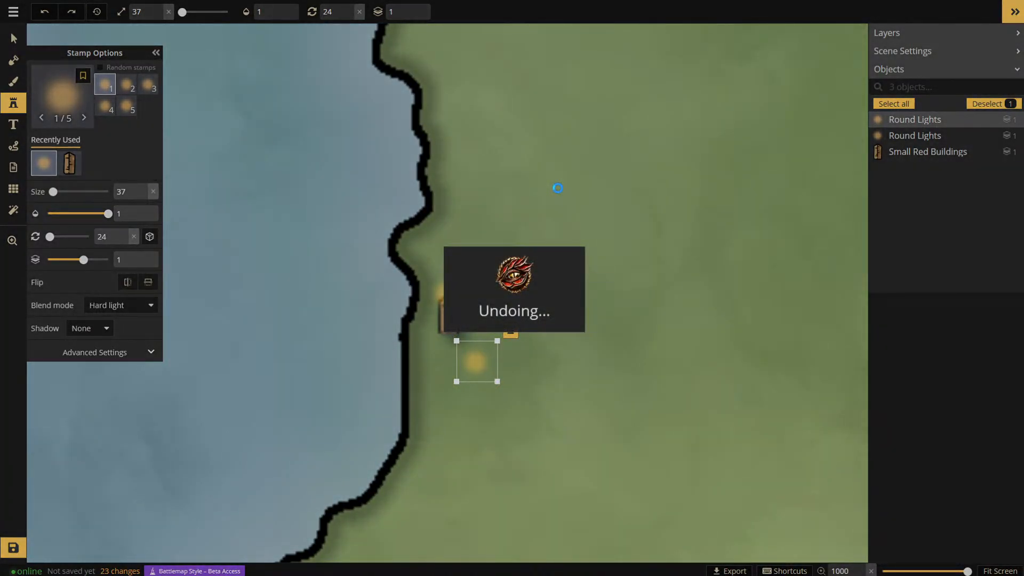
pyautogui.hotkey('ctrl', 'z')
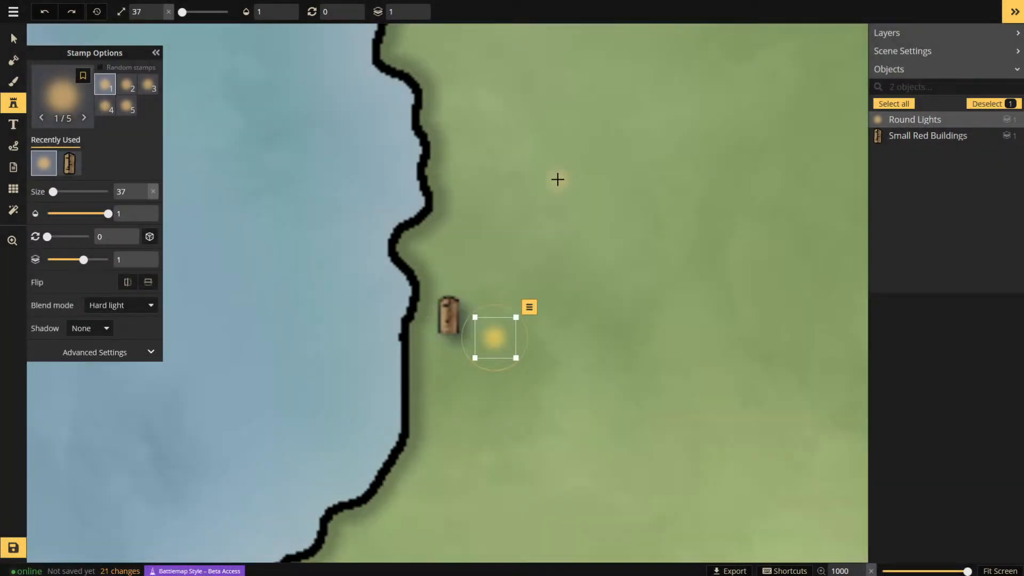
pyautogui.hotkey('ctrl', 'z')
pyautogui.hotkey('ctrl', 'z')
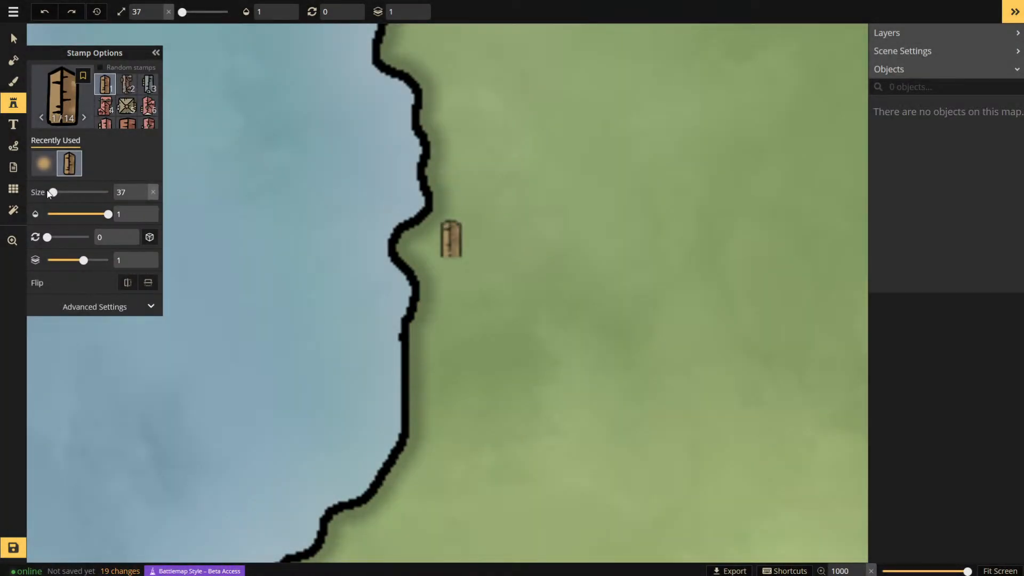
# - Place a size 111 Small Red Buildings stamp east of the lake and rotate it to 345 degrees
pyautogui.moveTo(49, 193); pyautogui.dragTo(62, 191)
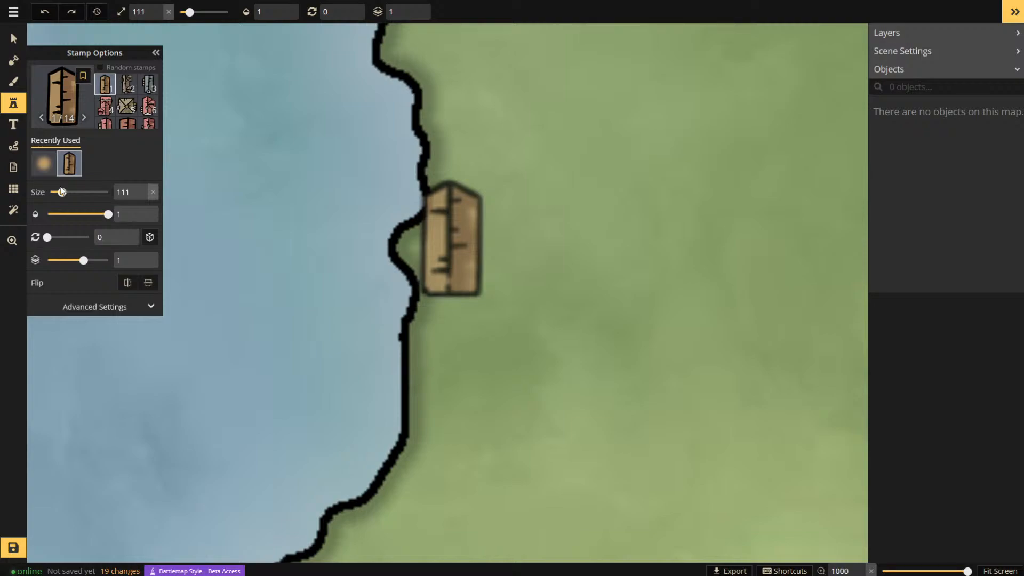
pyautogui.click(533, 186)
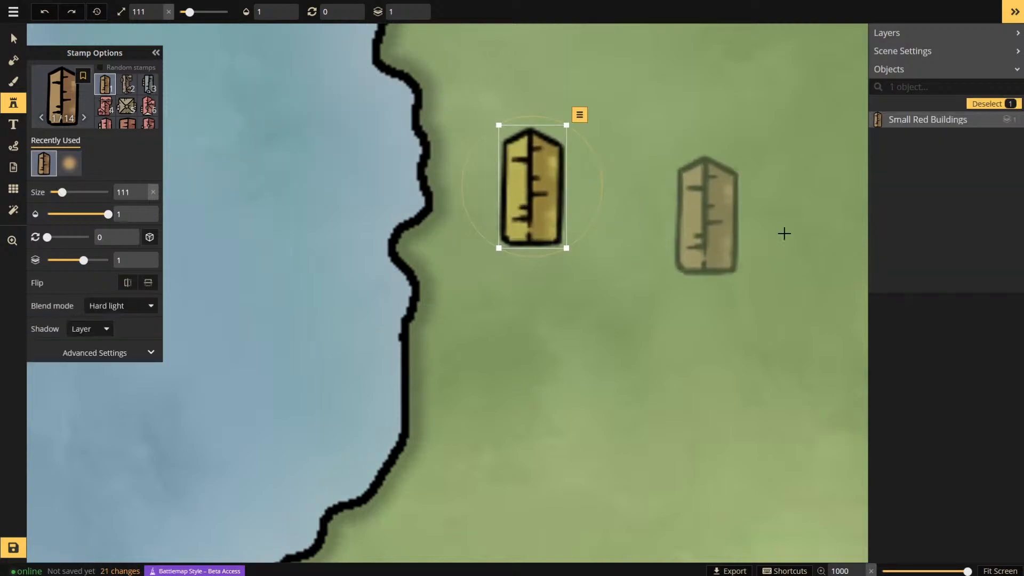
pyautogui.scroll(-6, 648, 280)
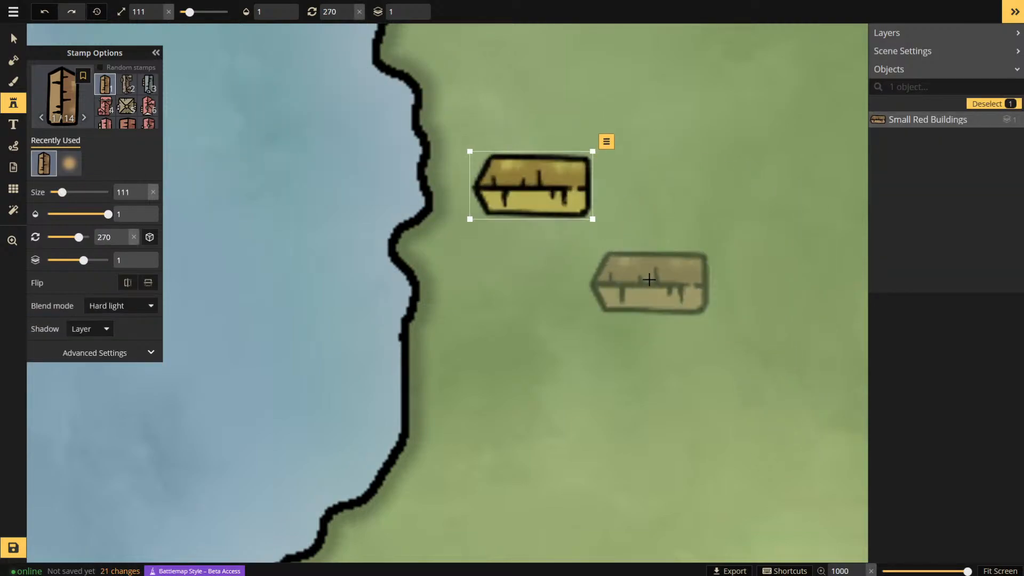
pyautogui.scroll(5, 649, 279)
pyautogui.scroll(-8, 648, 282)
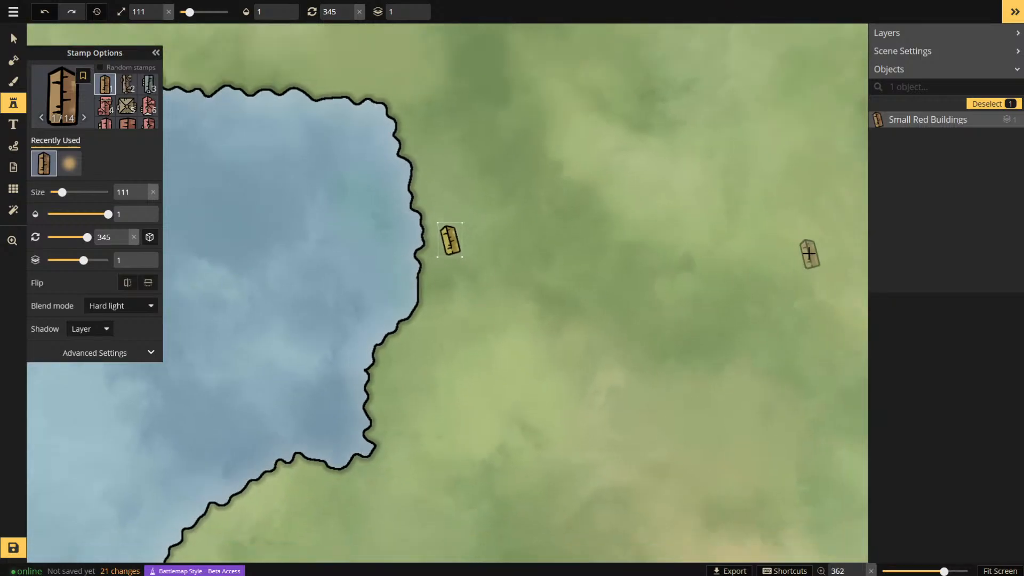
# - Move the small building against the lake's eastern shore, rotate it to 359 degrees and set its size to 50
pyautogui.scroll(-5, 809, 253)
pyautogui.scroll(-2, 361, 178)
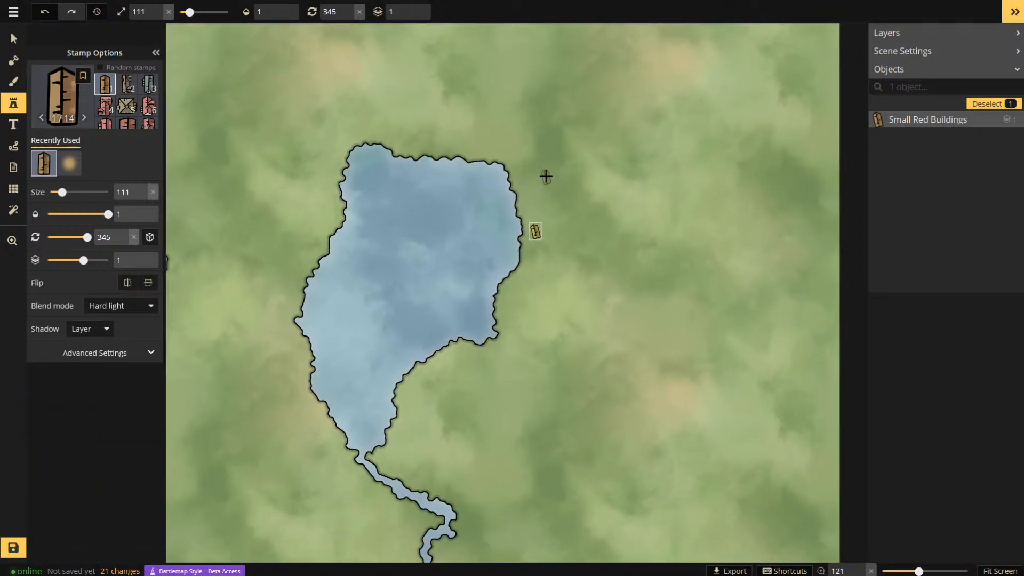
pyautogui.scroll(4, 550, 235)
pyautogui.scroll(2, 535, 217)
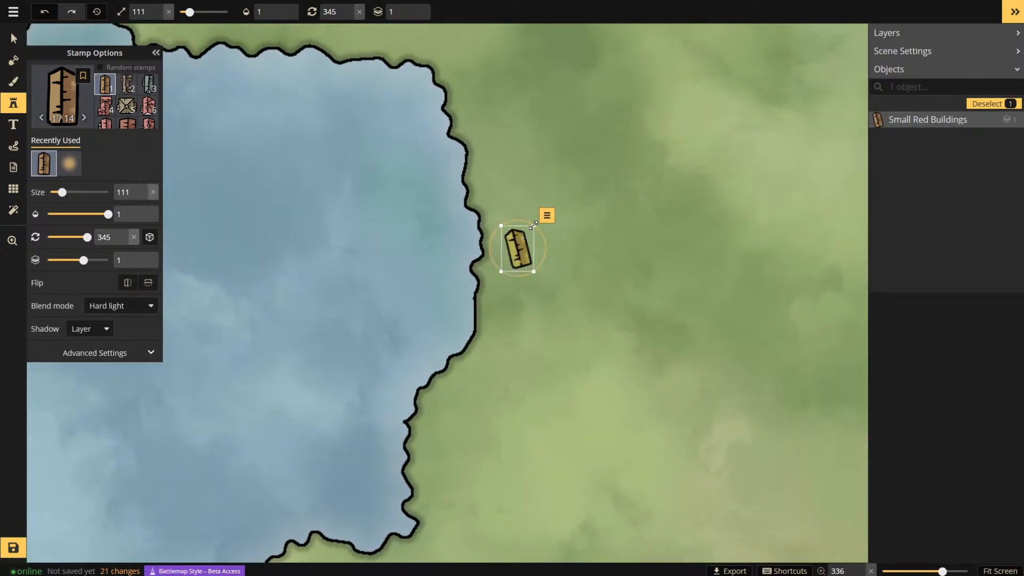
pyautogui.moveTo(533, 224); pyautogui.dragTo(502, 256)
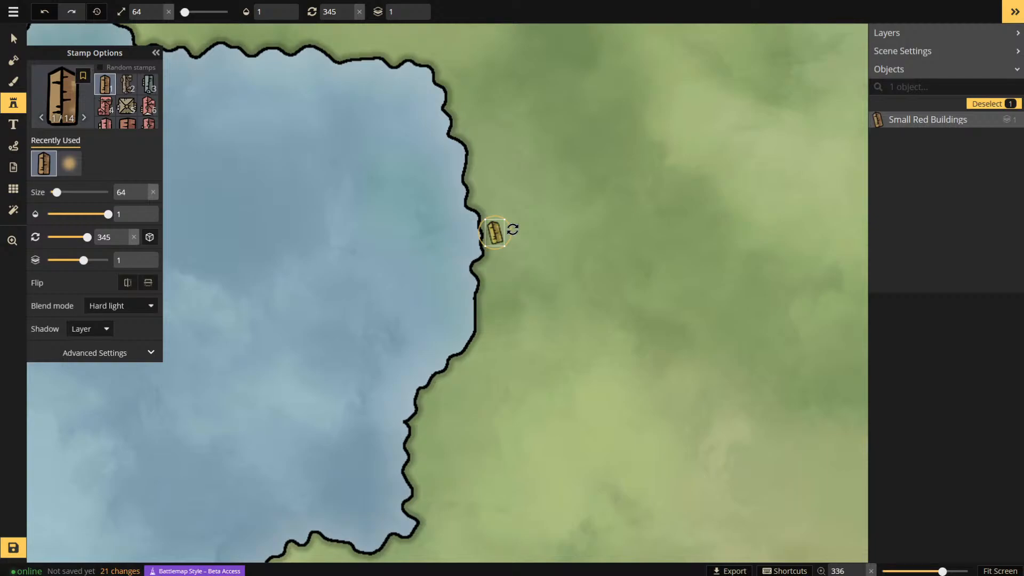
pyautogui.moveTo(512, 229); pyautogui.dragTo(514, 235)
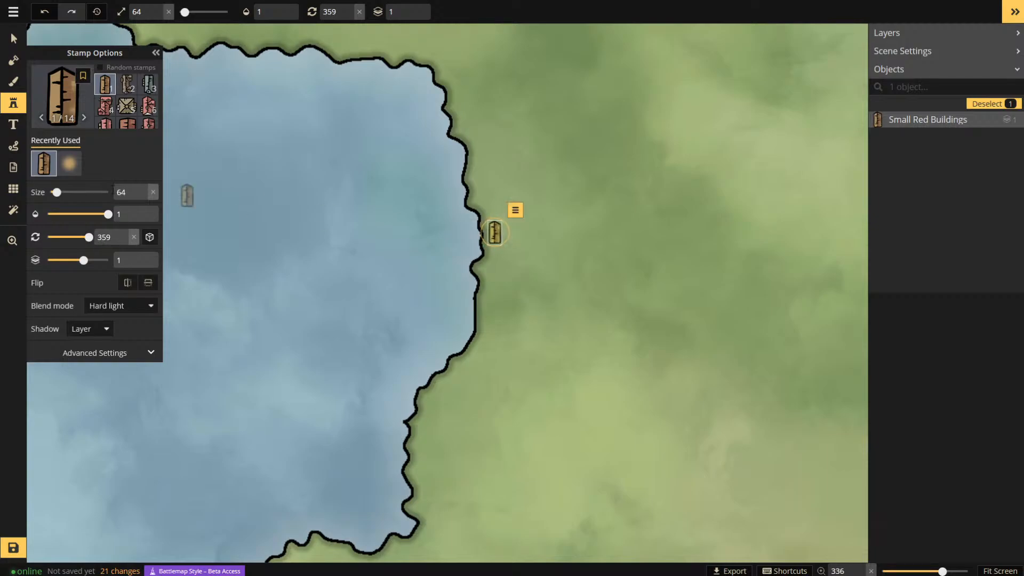
pyautogui.doubleClick(125, 192)
pyautogui.write('50')
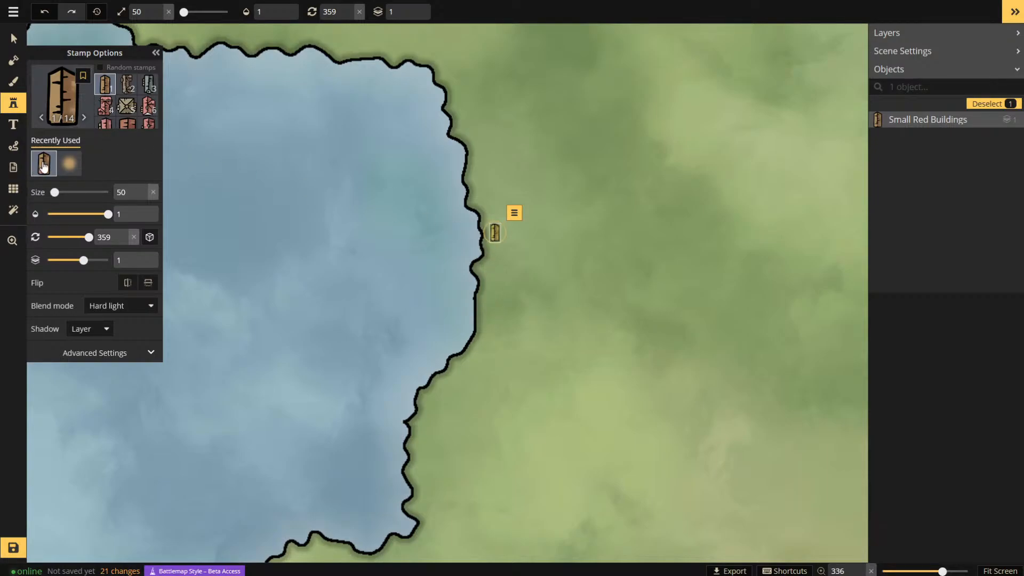
# - Remove the filter limiting the stamp catalog to stamps used in this map and choose the Walkways stamp from the Docks category
pyautogui.click(51, 91)
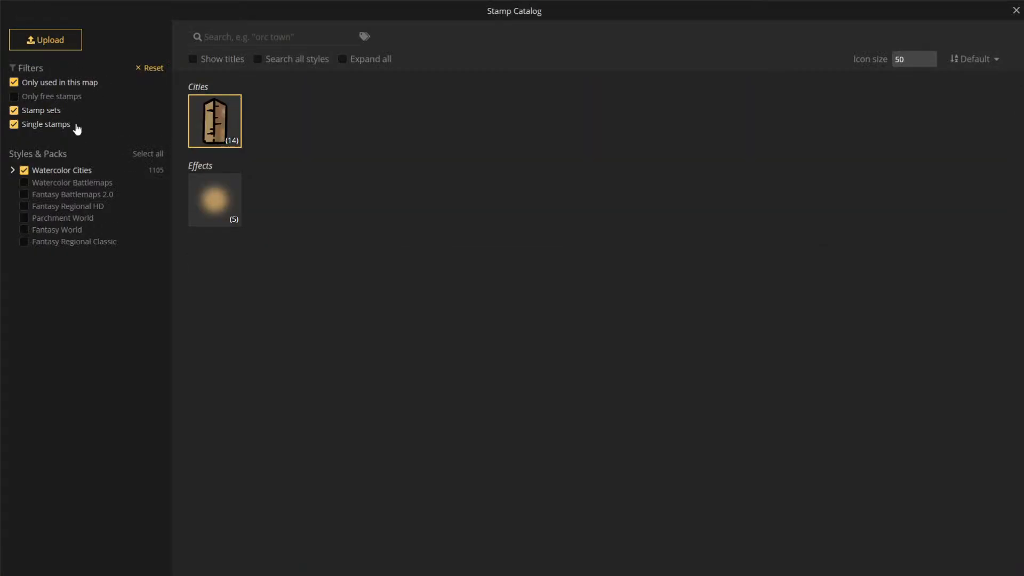
pyautogui.click(62, 87)
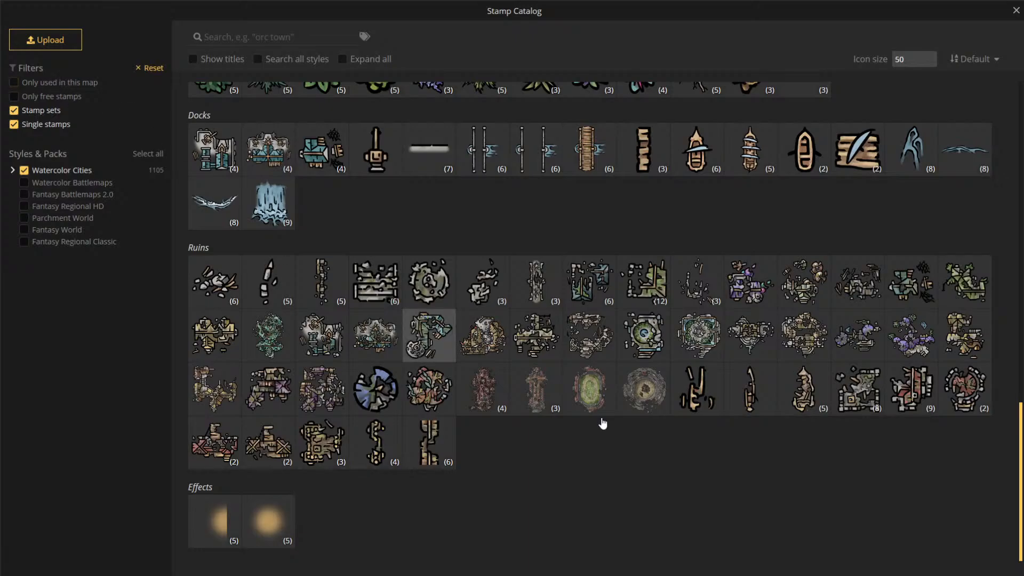
pyautogui.scroll(-5, 678, 384)
pyautogui.scroll(2, 679, 366)
pyautogui.scroll(-1, 709, 363)
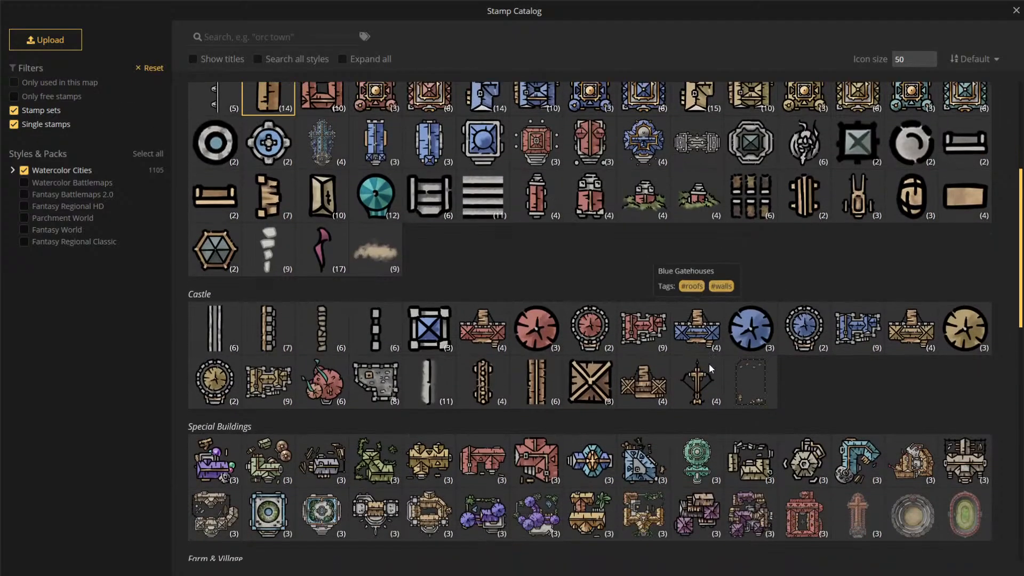
pyautogui.scroll(4, 818, 376)
pyautogui.scroll(-1, 746, 293)
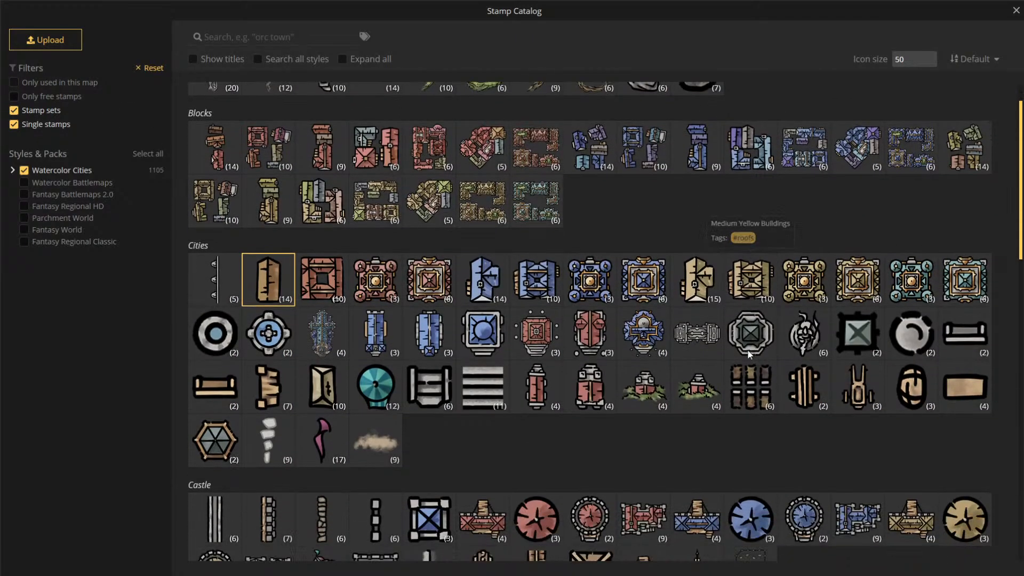
pyautogui.scroll(-3, 694, 404)
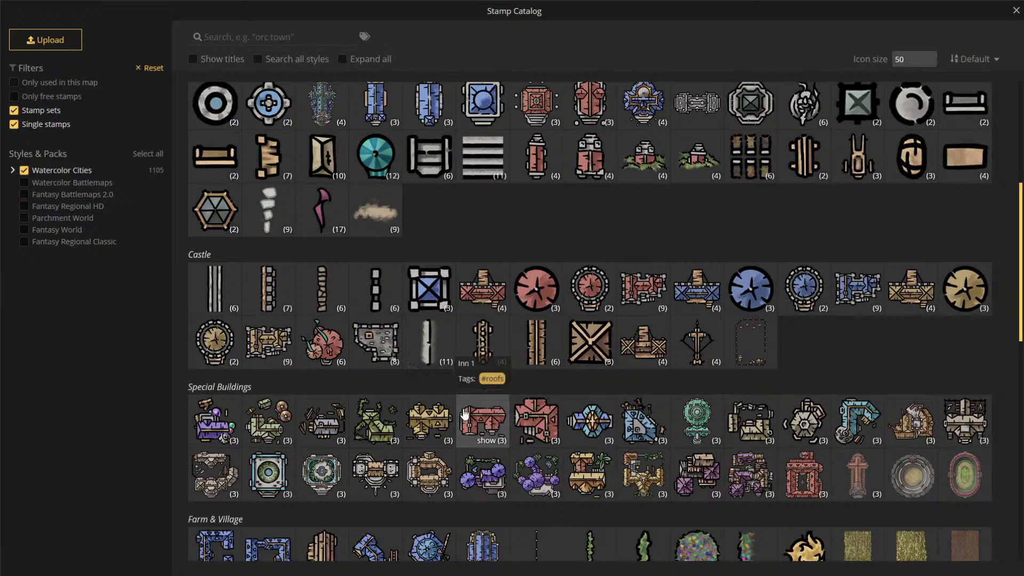
pyautogui.scroll(-3, 649, 325)
pyautogui.scroll(-3, 651, 323)
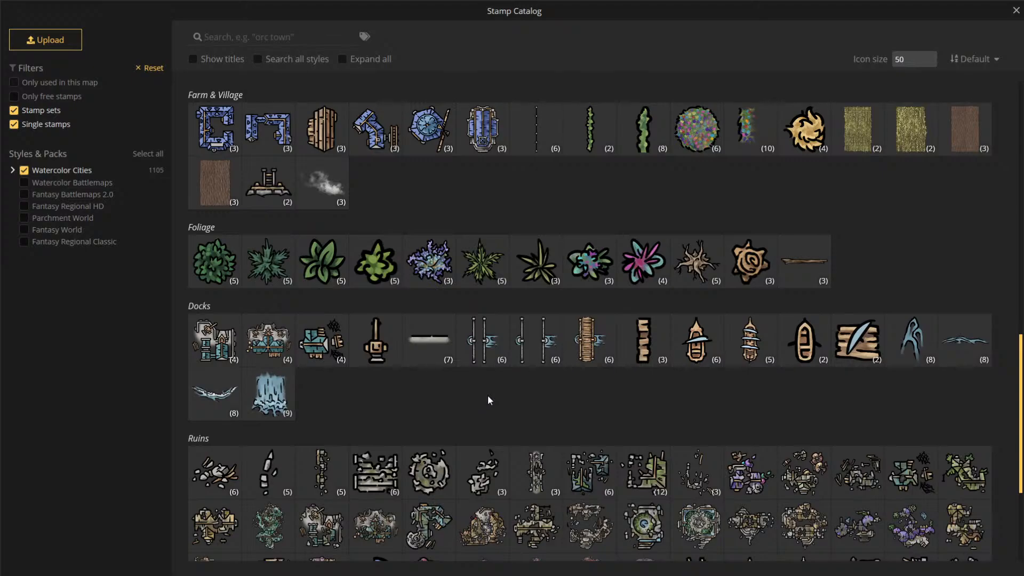
pyautogui.click(643, 340)
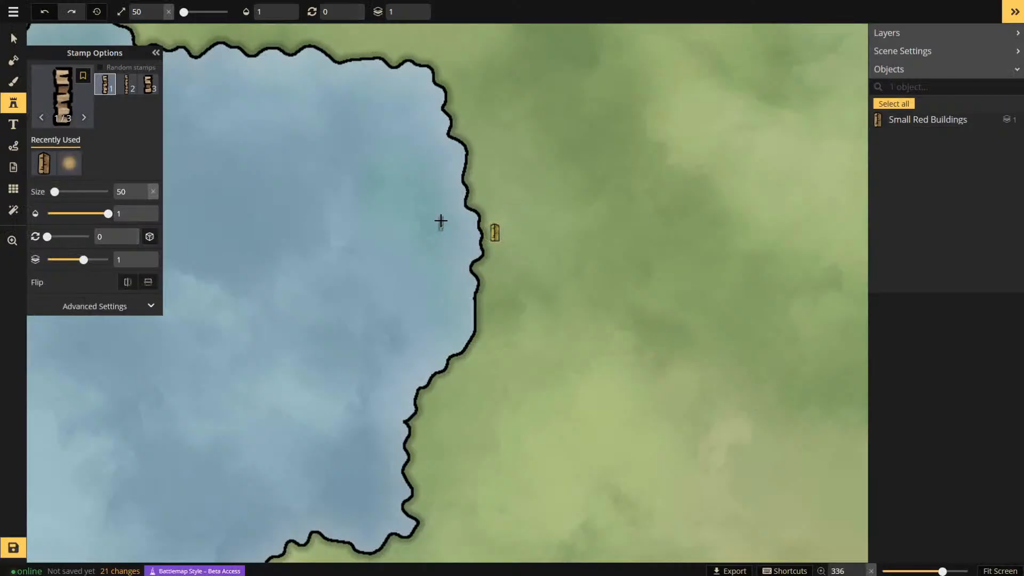
# - Place a size 50 Walkways stamp across the lake's eastern shoreline beside the small building and rotate it to 85 degrees
pyautogui.click(474, 242)
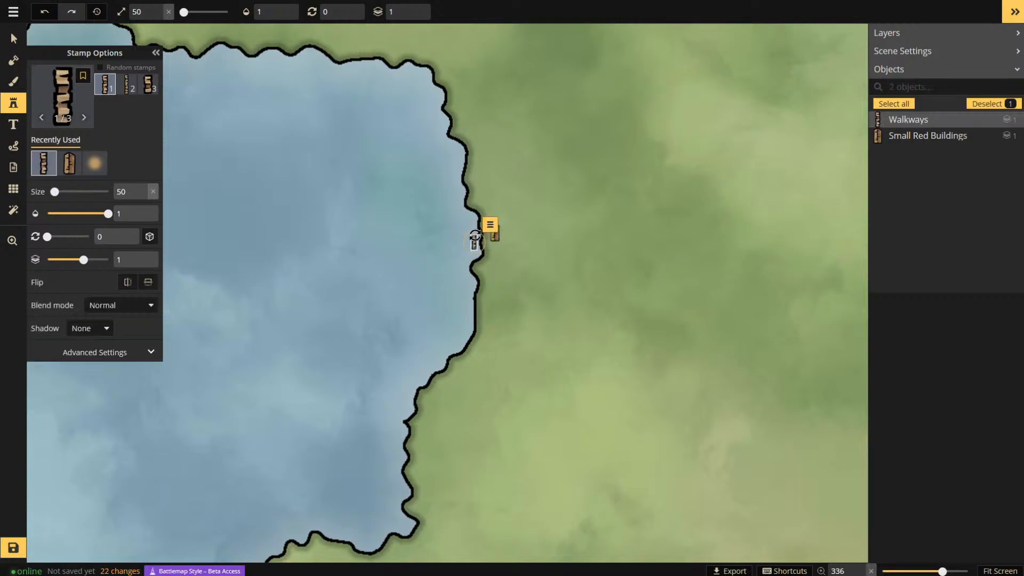
pyautogui.moveTo(481, 235); pyautogui.dragTo(495, 253)
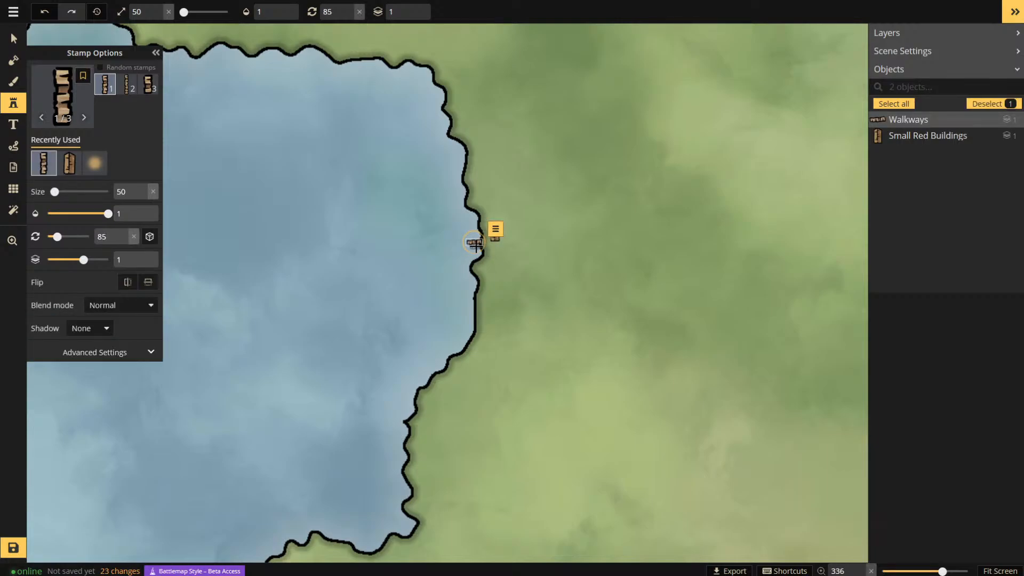
pyautogui.click(559, 238)
pyautogui.hotkey('ctrl', 'z')
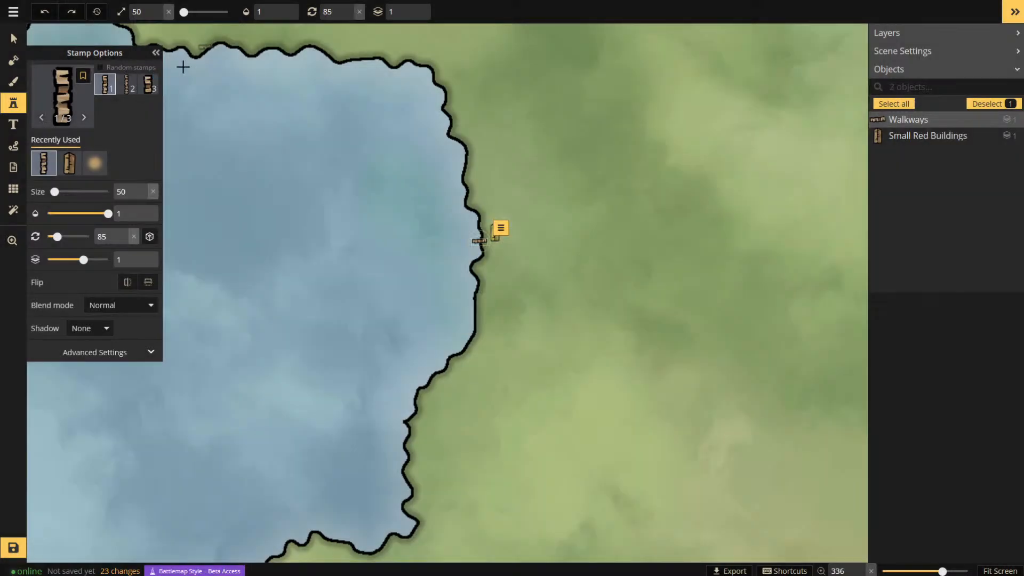
# - Add the Fantasy Regional Classic pack to the stamp catalog alongside Watercolor Cities and look through the available stamps
pyautogui.click(45, 96)
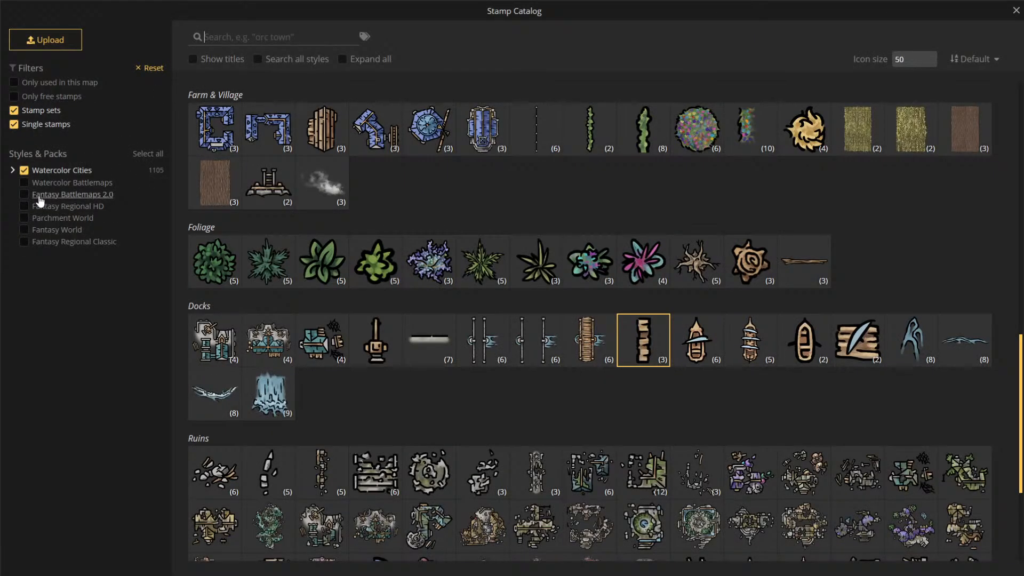
pyautogui.click(26, 231)
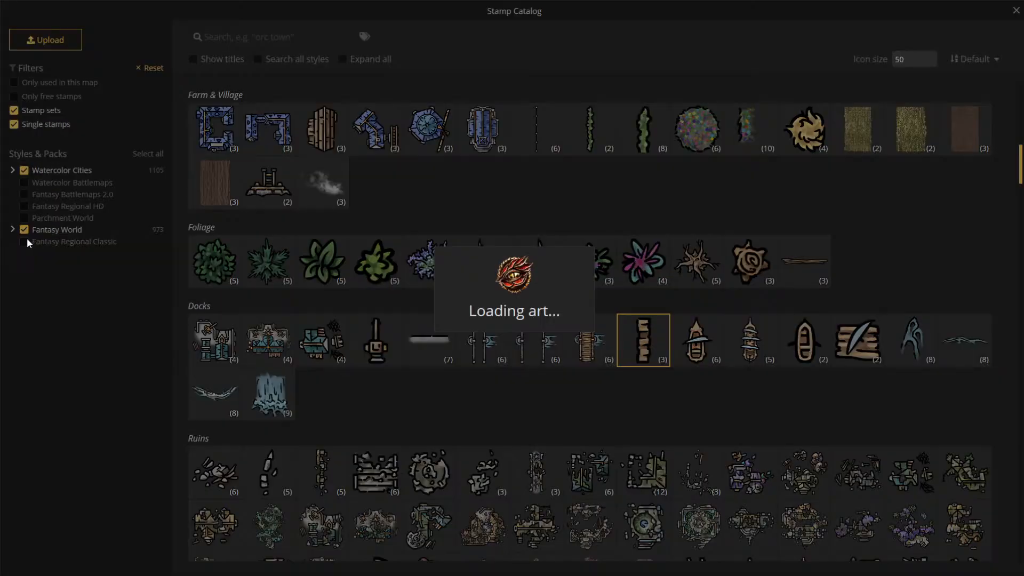
pyautogui.click(27, 239)
pyautogui.click(25, 230)
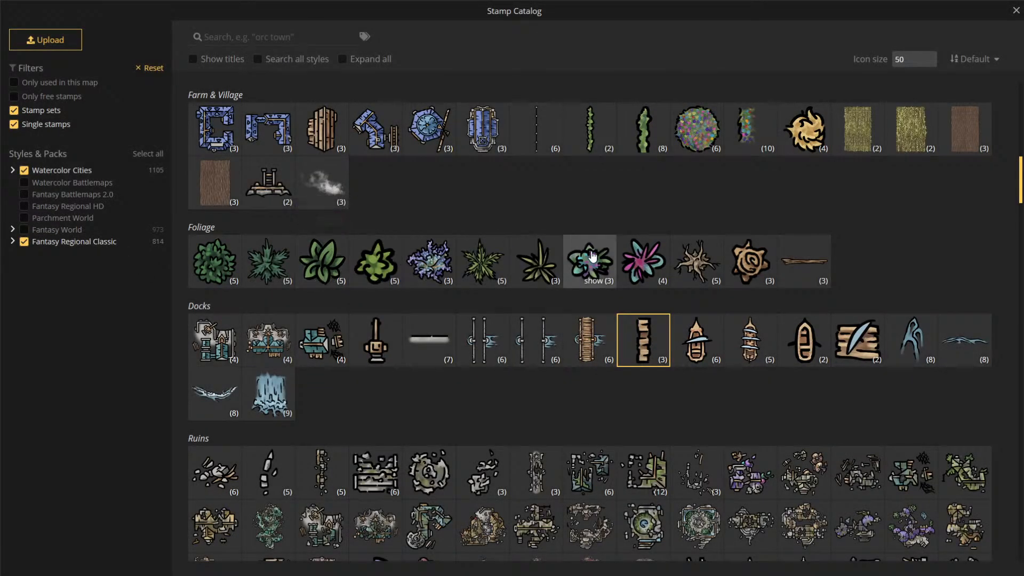
pyautogui.scroll(-15, 596, 253)
pyautogui.scroll(-15, 596, 251)
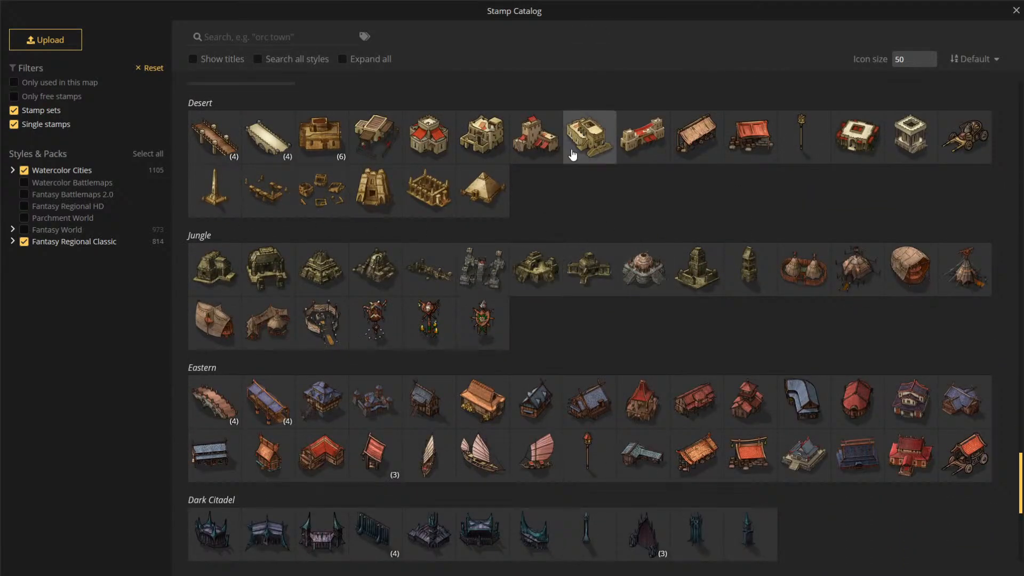
pyautogui.scroll(-5, 613, 296)
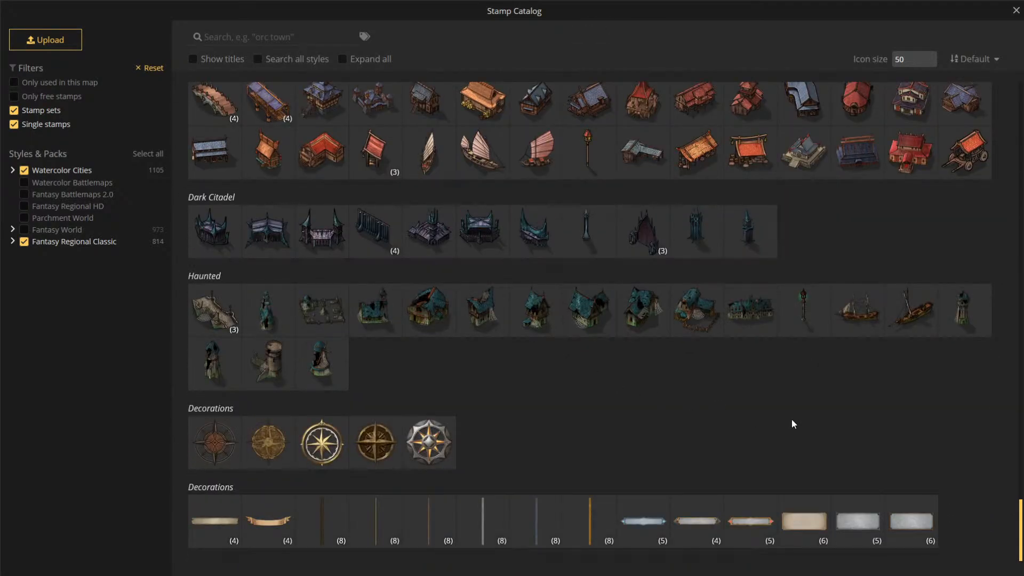
pyautogui.scroll(20, 792, 405)
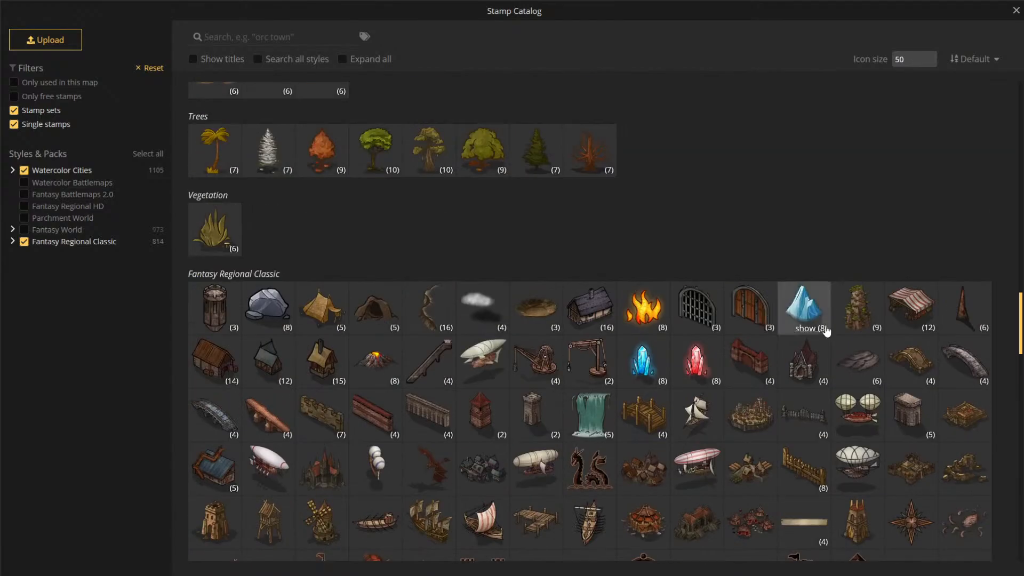
pyautogui.scroll(20, 815, 320)
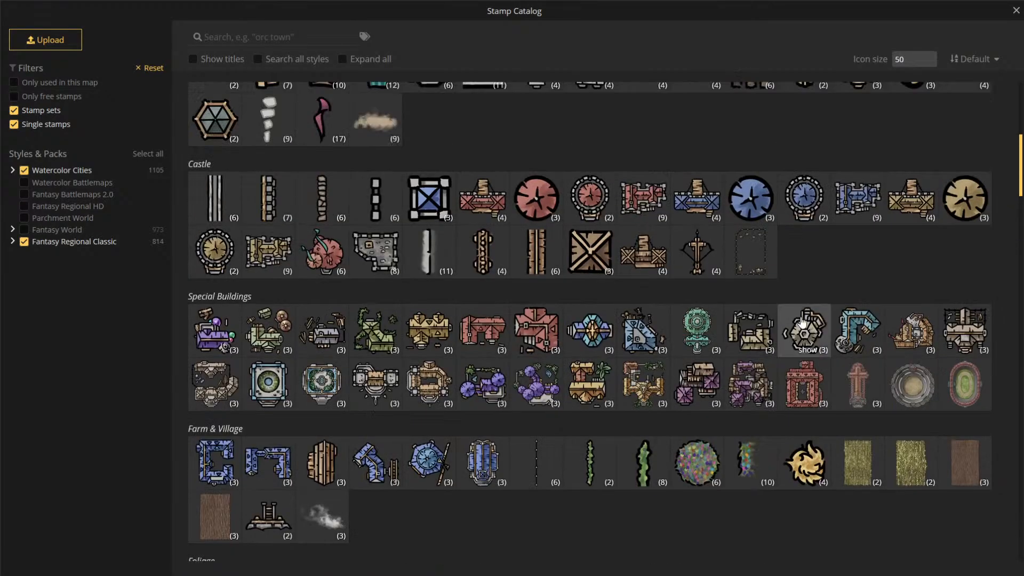
pyautogui.scroll(10, 802, 321)
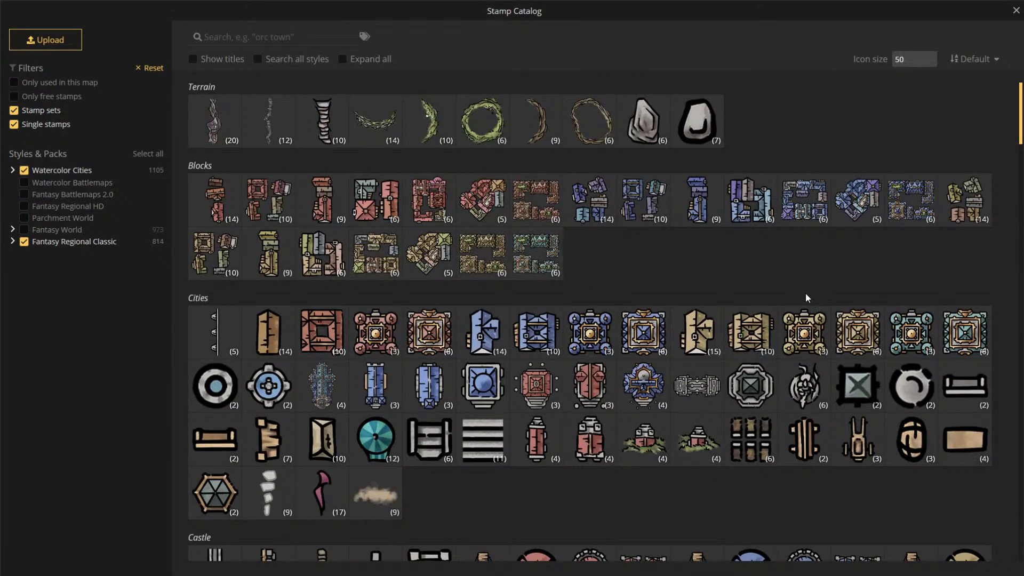
# - Choose the Green Hills stamp from the Terrain category and place one northwest of the lake at size 50, rotated 15 degrees
pyautogui.click(423, 119)
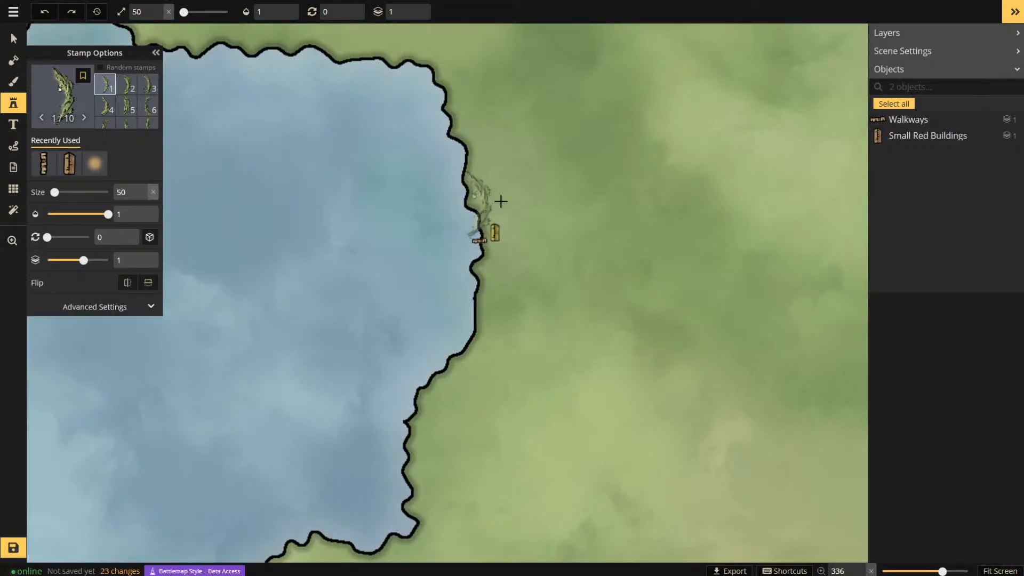
pyautogui.scroll(-2, 669, 224)
pyautogui.scroll(3, 669, 223)
pyautogui.scroll(-4, 746, 250)
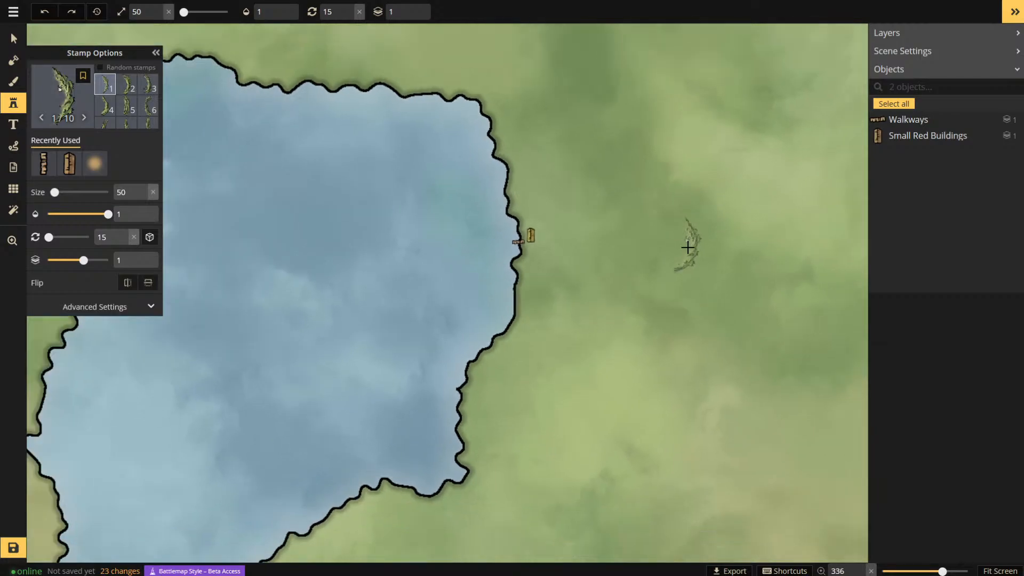
pyautogui.scroll(-3, 778, 266)
pyautogui.scroll(2, 318, 158)
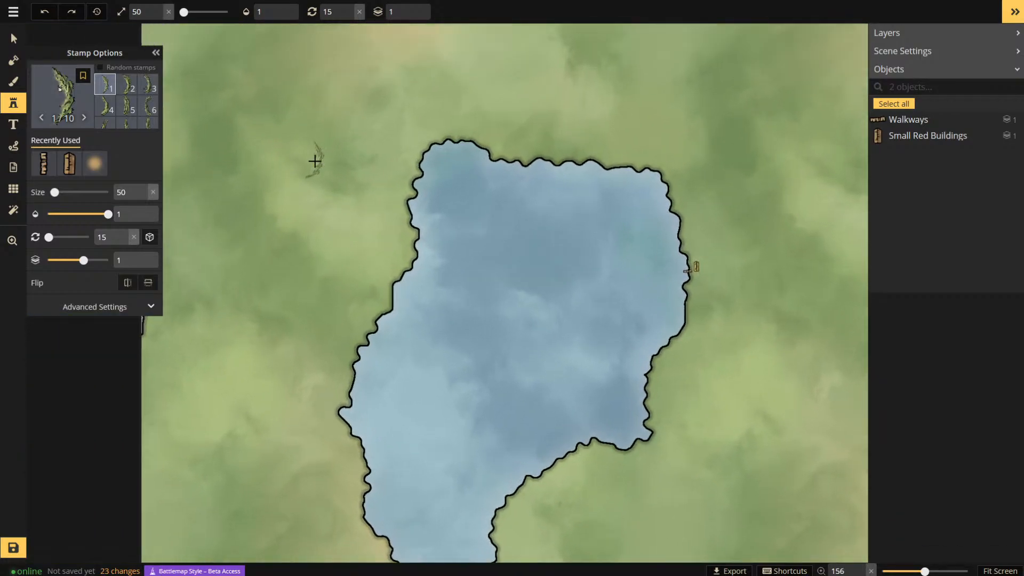
pyautogui.click(327, 164)
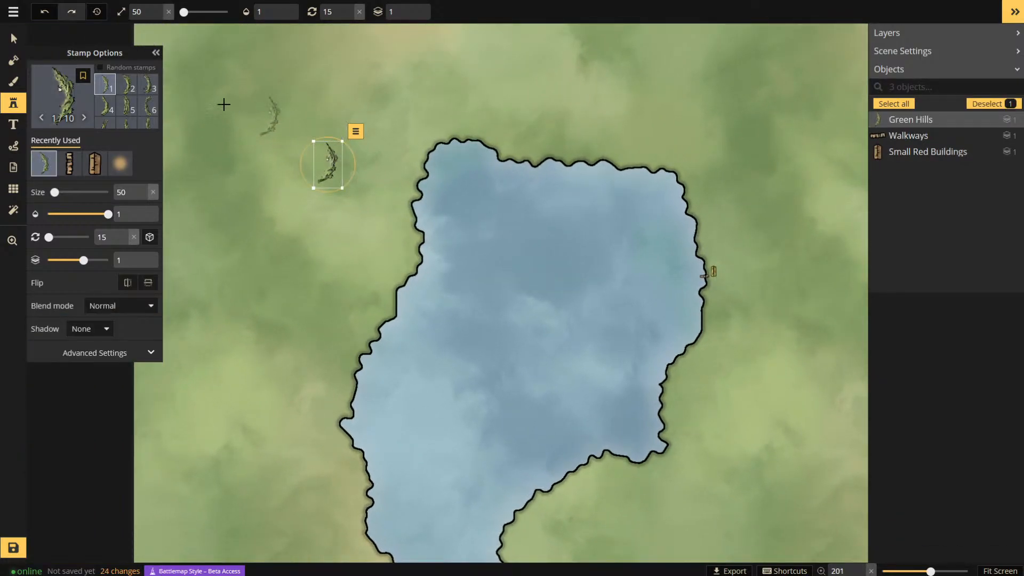
# - Place the sixth Green Hills variant just north of the first hill and rotate it to 20 degrees
pyautogui.click(150, 103)
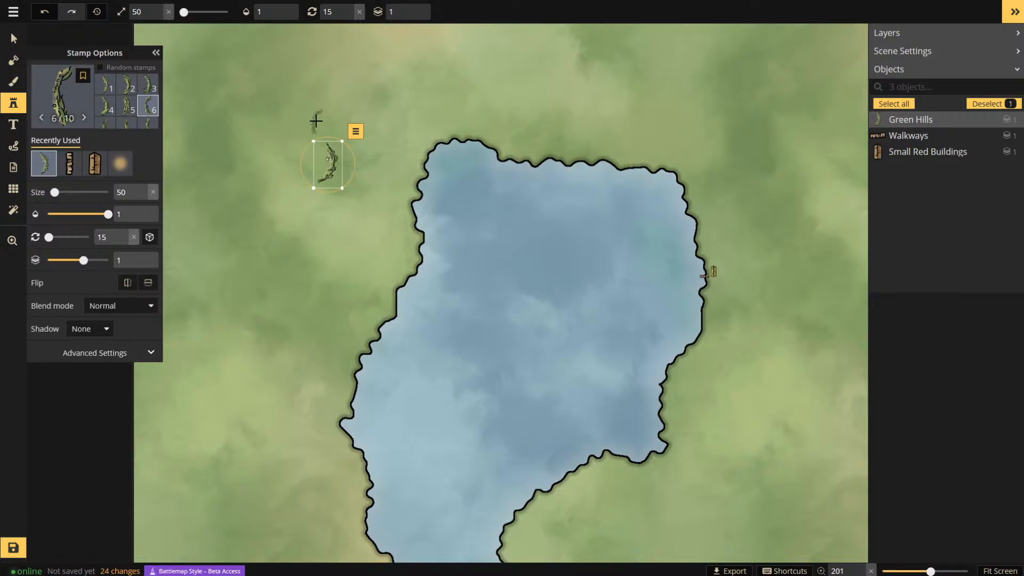
pyautogui.click(323, 124)
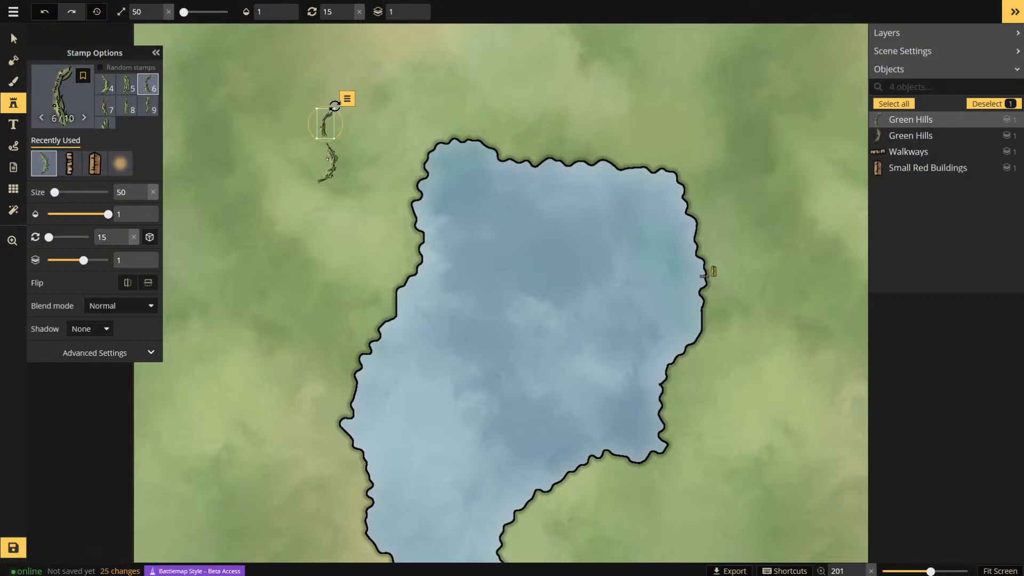
pyautogui.click(345, 92)
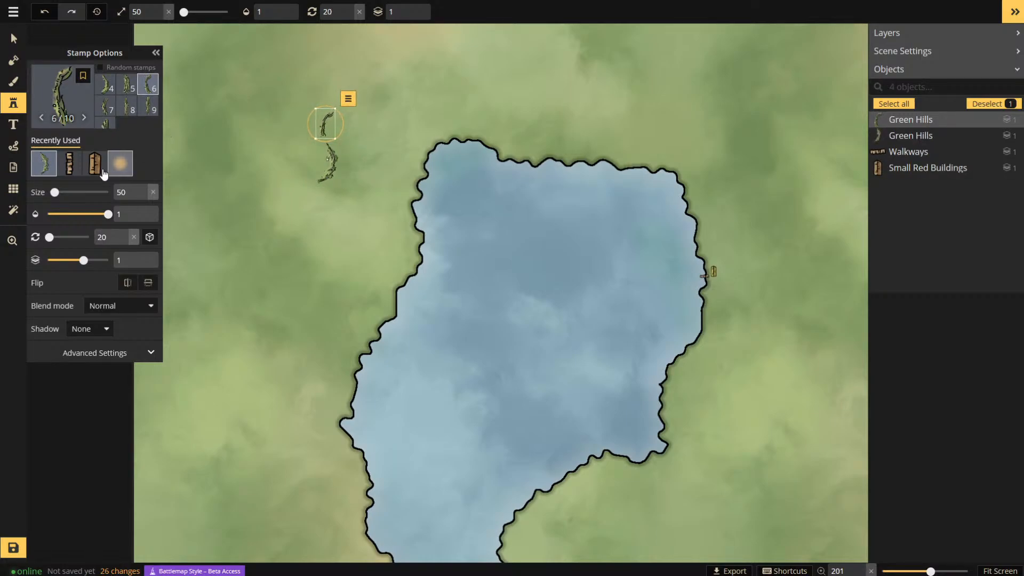
# - Place the ninth Green Hills variant at the southern end of the first hill, rotated 20 degrees
pyautogui.scroll(-1, 137, 118)
pyautogui.click(148, 99)
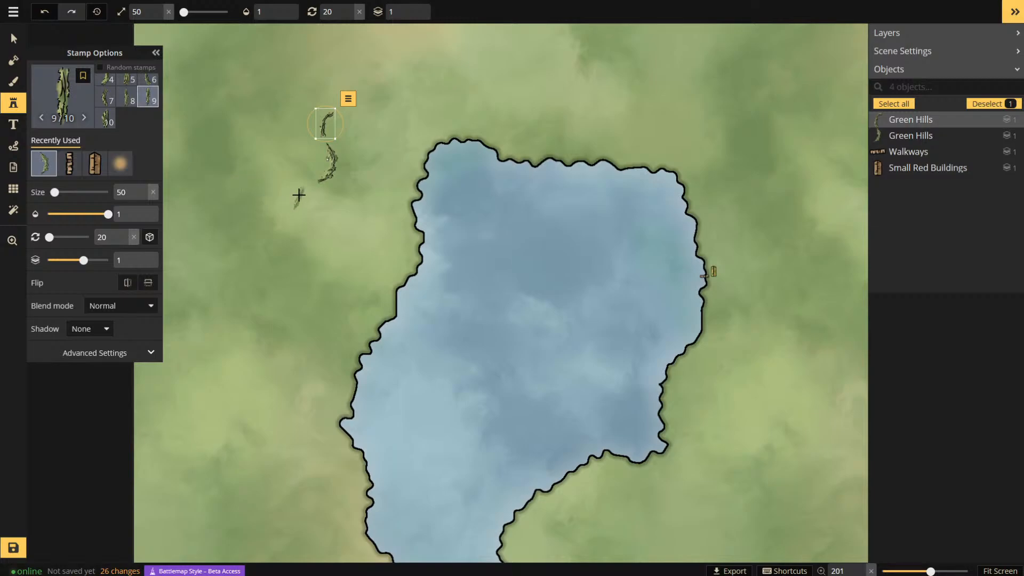
pyautogui.click(311, 189)
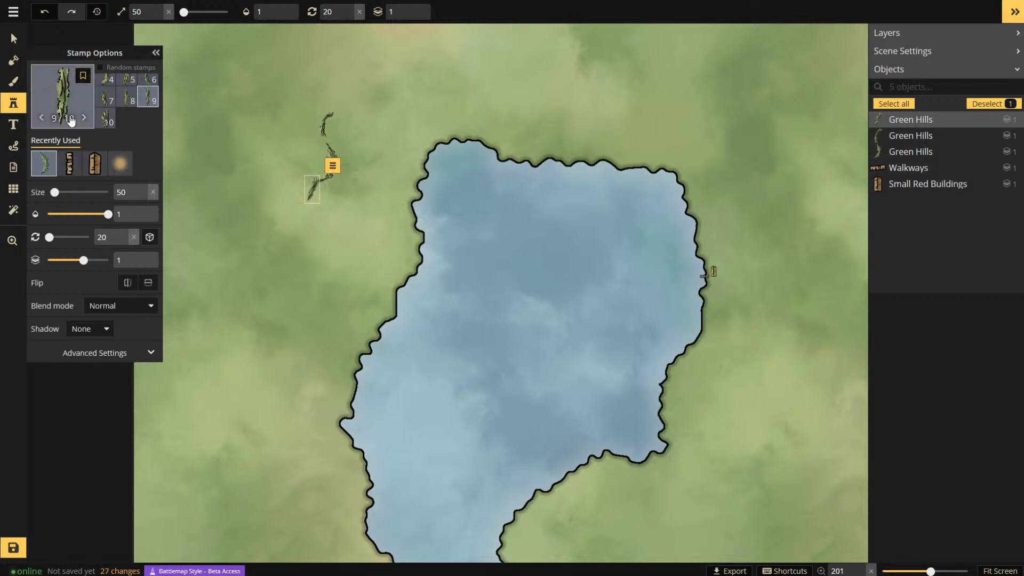
# - Rotate the southernmost hill to 50 degrees and place the tenth Green Hills variant in the gap between the two northern hills
pyautogui.click(105, 97)
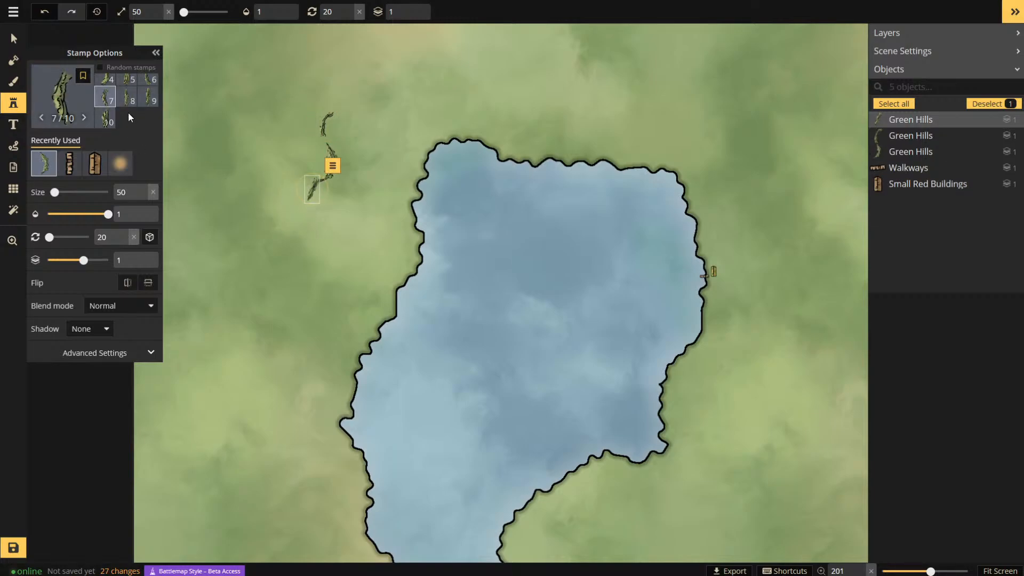
pyautogui.click(106, 118)
pyautogui.scroll(3, 299, 160)
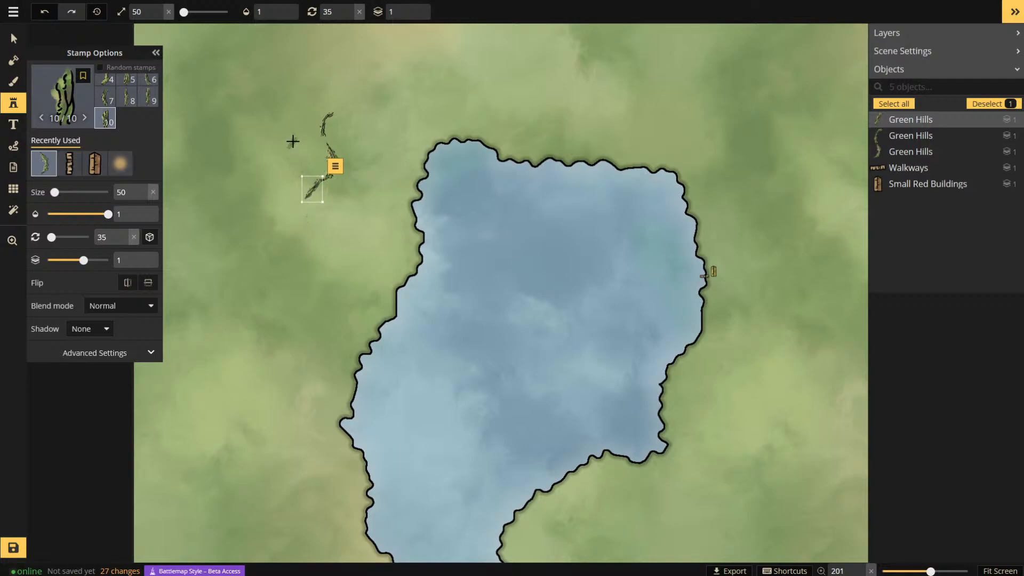
pyautogui.scroll(5, 302, 143)
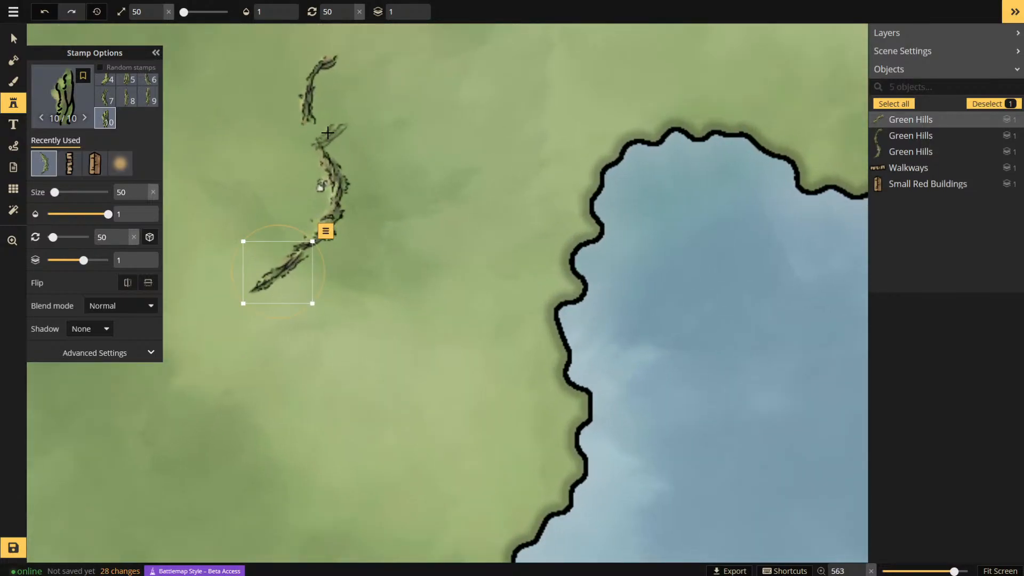
pyautogui.click(331, 130)
pyautogui.scroll(-3, 382, 211)
pyautogui.scroll(-3, 317, 200)
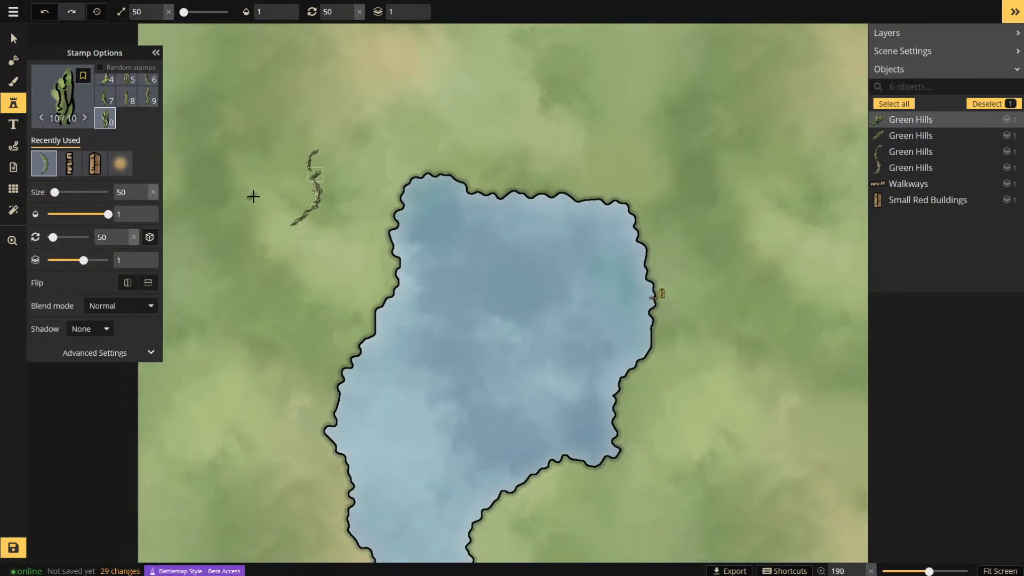
# - Select all four Green Hills stamps northwest of the lake and delete them
pyautogui.click(12, 36)
pyautogui.moveTo(280, 125); pyautogui.dragTo(345, 240)
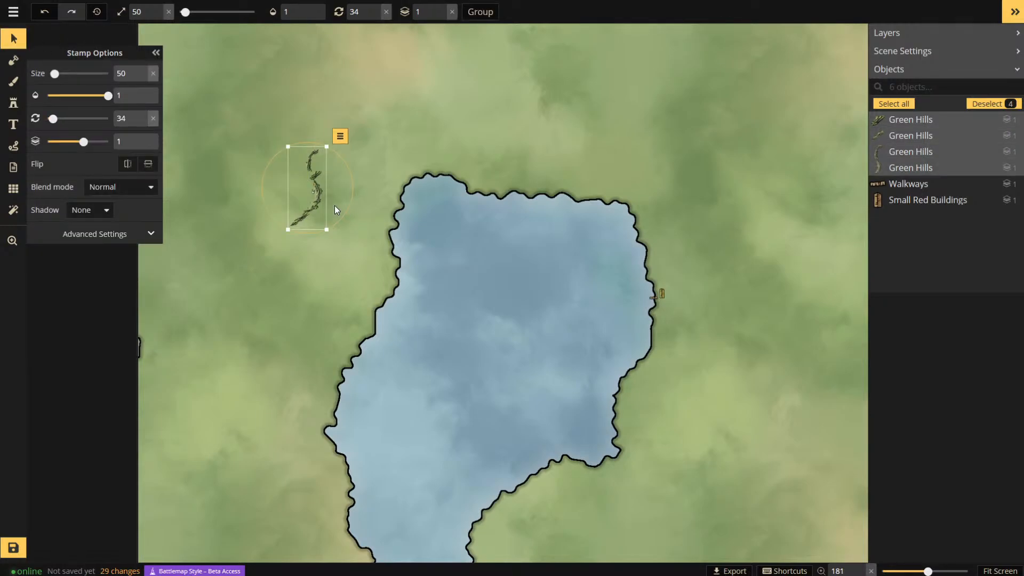
pyautogui.press('Delete')
pyautogui.scroll(5, 660, 334)
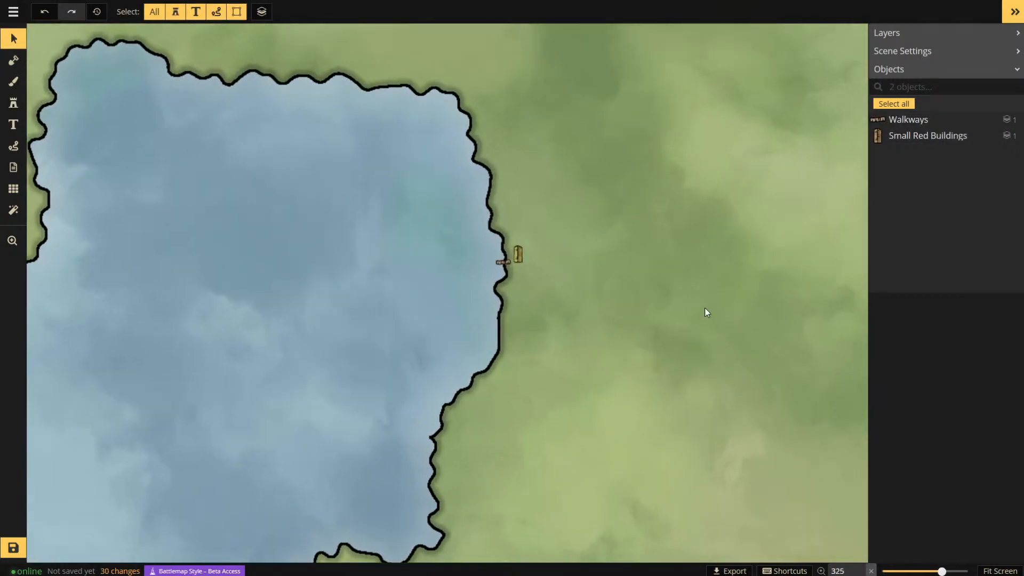
pyautogui.scroll(-2, 542, 251)
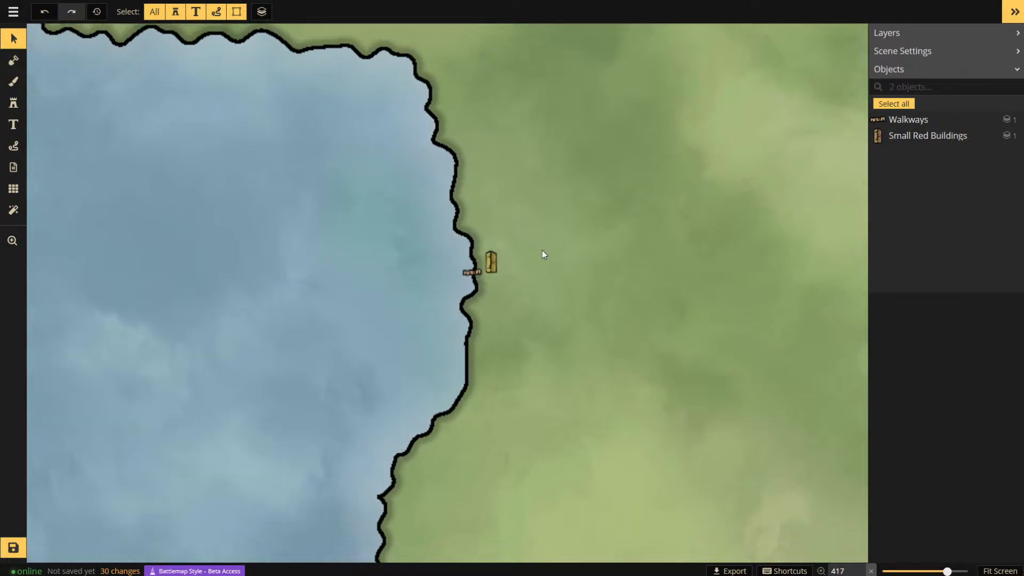
pyautogui.scroll(1, 553, 233)
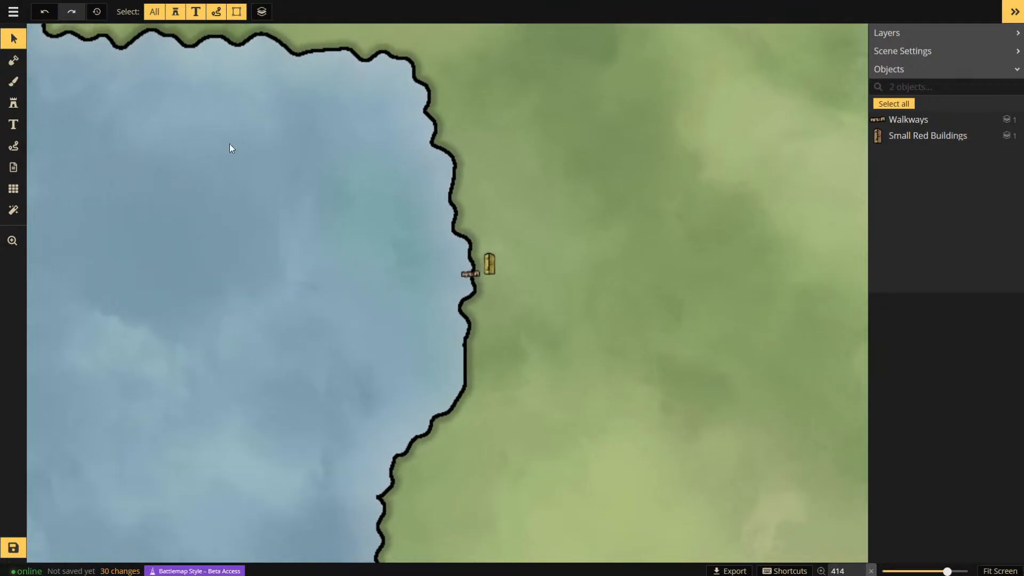
# - Place the twelfth Small Red Buildings variant just east of the first building, scaled to size 66 and rotated to 88 degrees
pyautogui.click(13, 104)
pyautogui.click(54, 97)
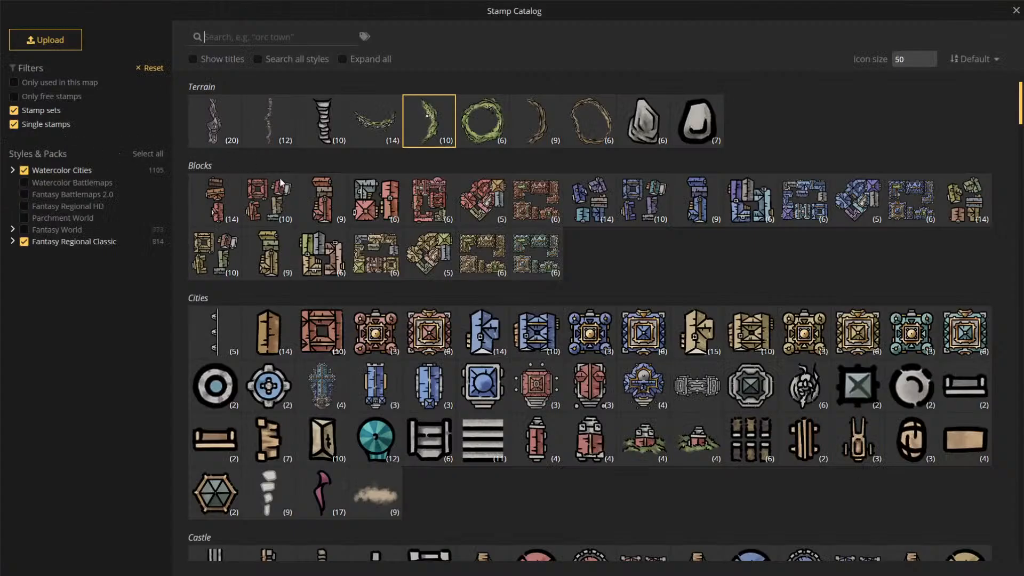
pyautogui.click(263, 339)
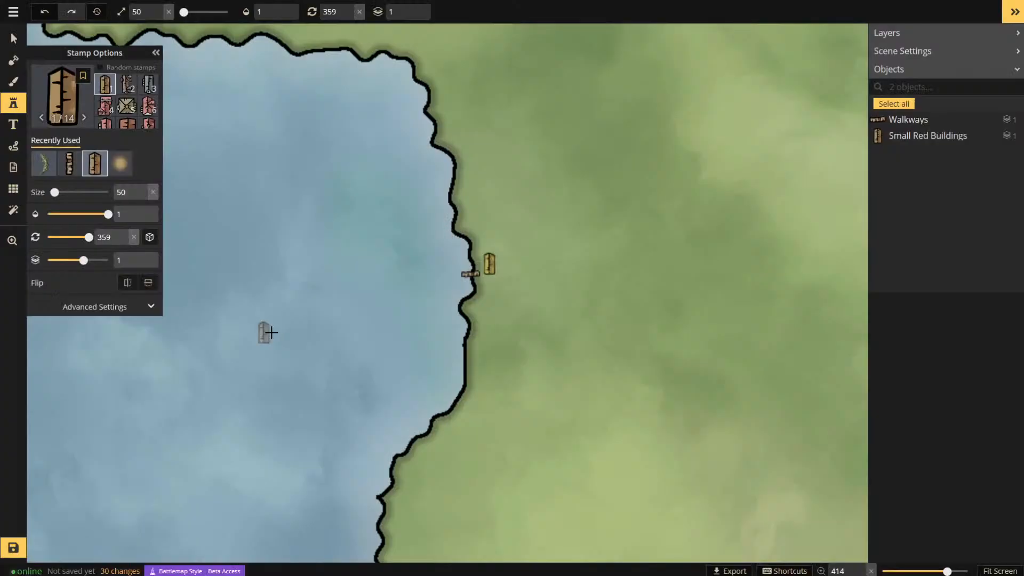
pyautogui.click(62, 96)
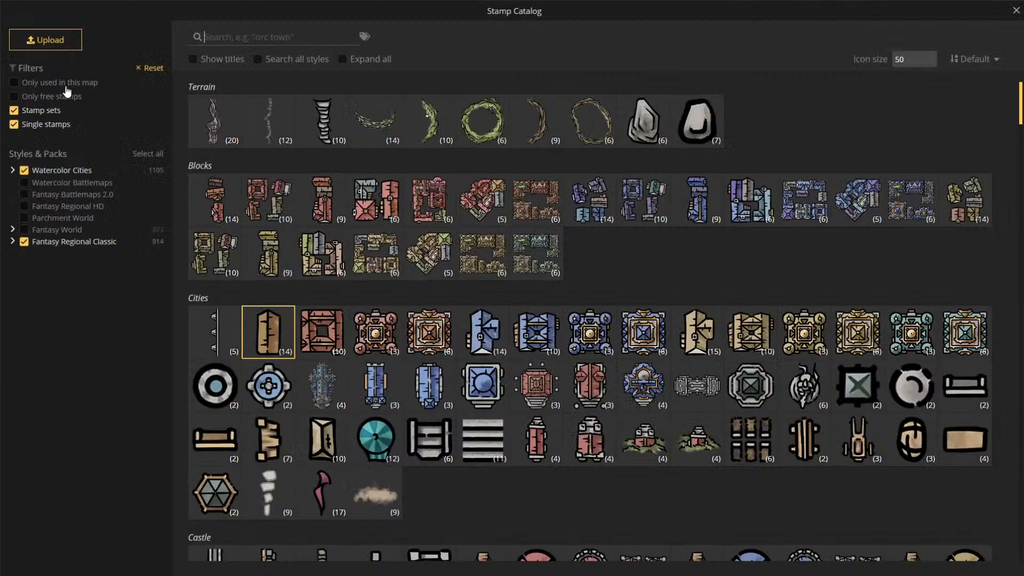
pyautogui.click(268, 333)
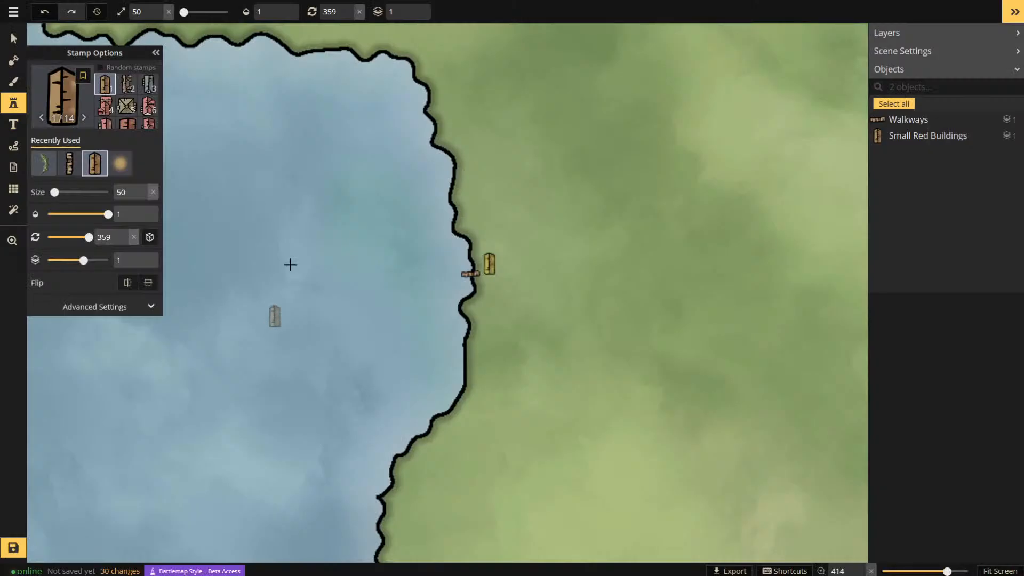
pyautogui.scroll(-2, 136, 98)
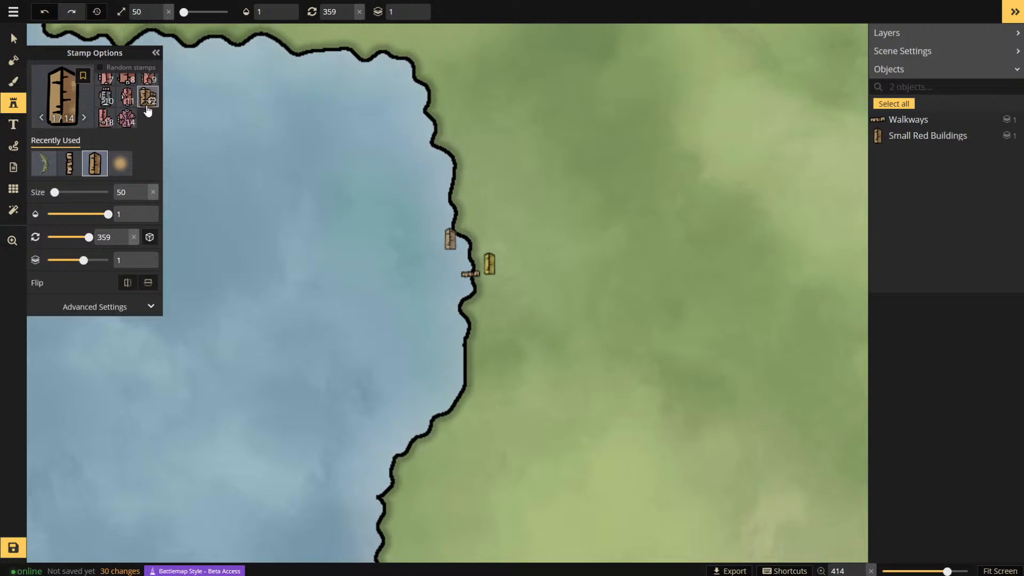
pyautogui.click(148, 102)
pyautogui.scroll(3, 501, 261)
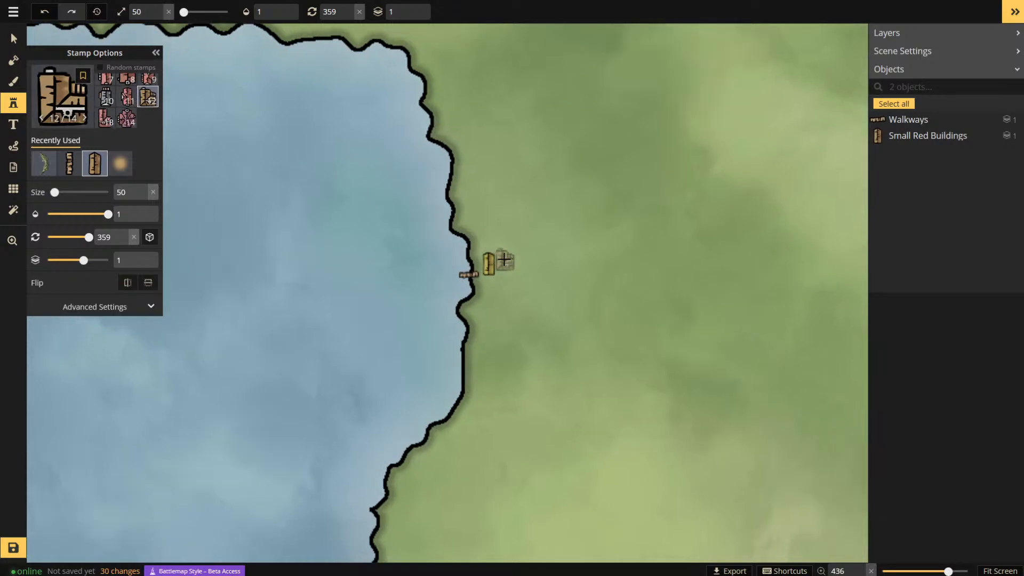
pyautogui.scroll(2, 502, 262)
pyautogui.click(504, 263)
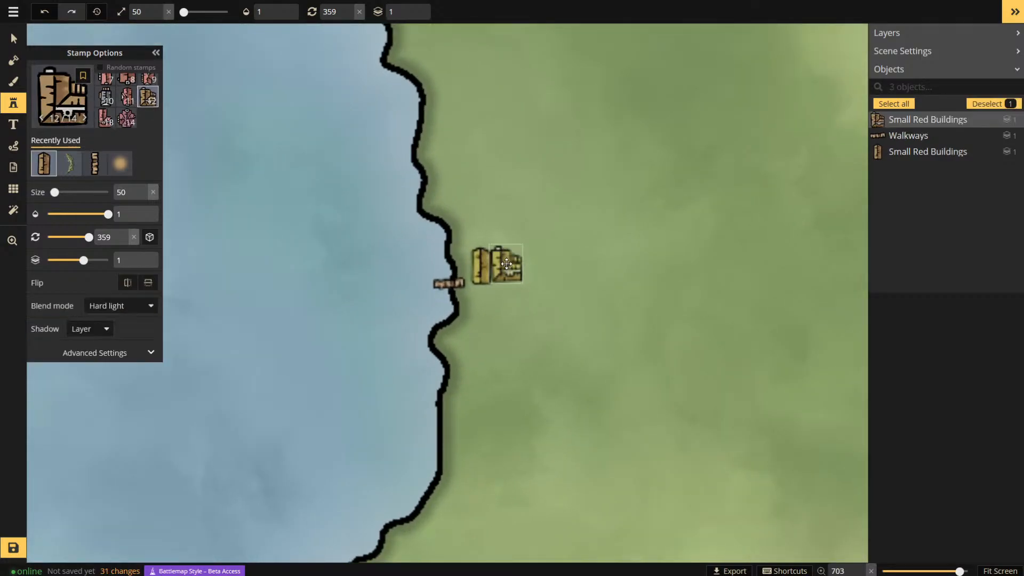
pyautogui.moveTo(526, 245); pyautogui.dragTo(524, 265)
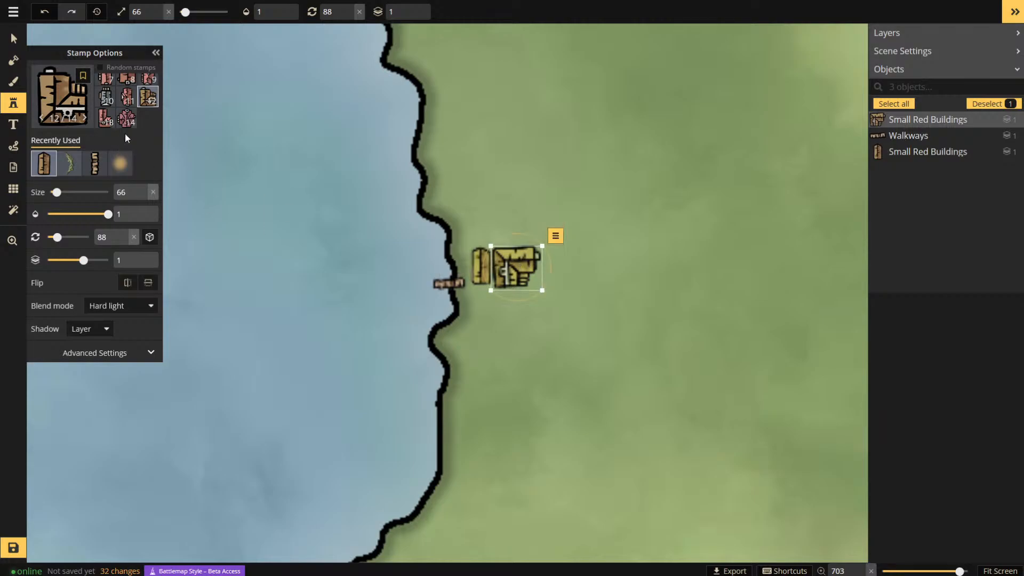
# - Place the eleventh Small Red Buildings variant just south of the two existing buildings at size 66 and 88 degrees
pyautogui.click(53, 95)
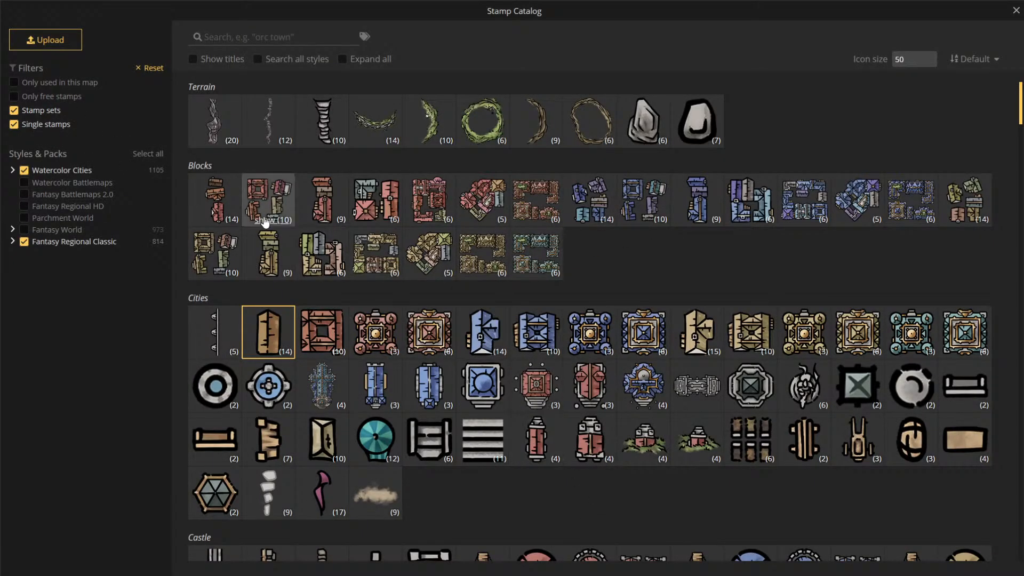
pyautogui.click(269, 330)
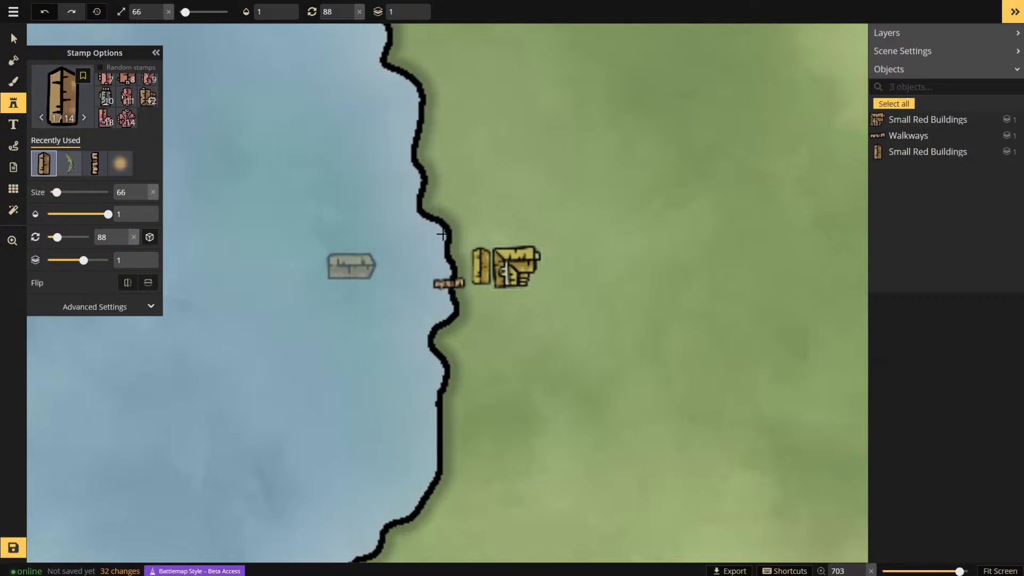
pyautogui.click(126, 96)
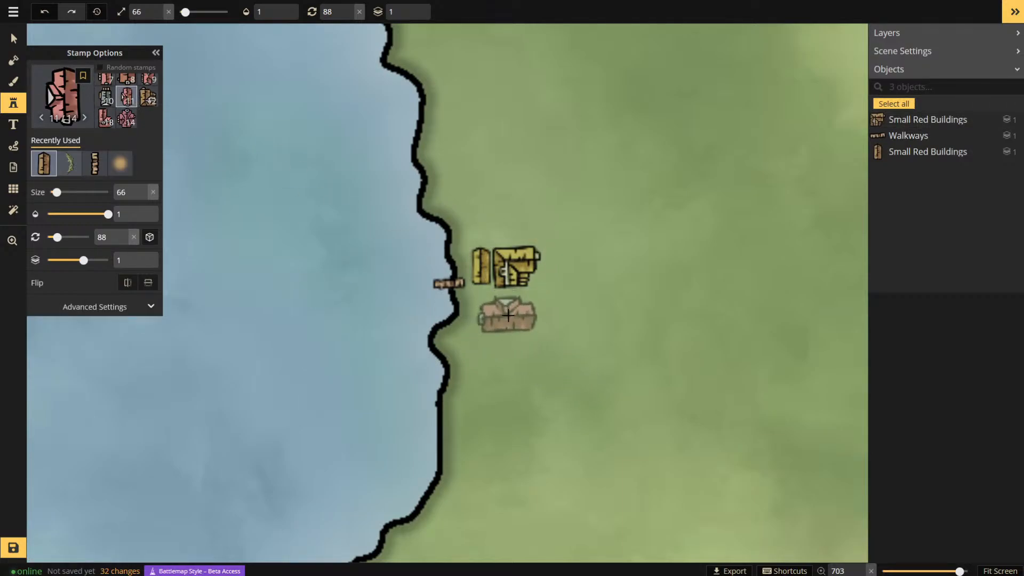
pyautogui.click(509, 324)
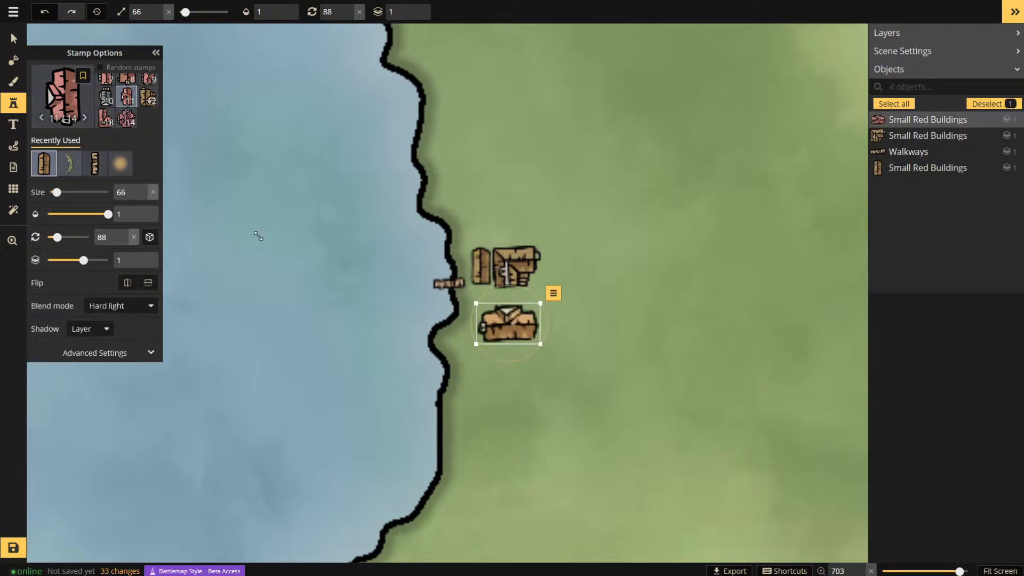
# - Place the thirteenth Small Red Buildings variant directly beneath the southernmost building and move it up close against it
pyautogui.click(113, 124)
pyautogui.scroll(1, 567, 315)
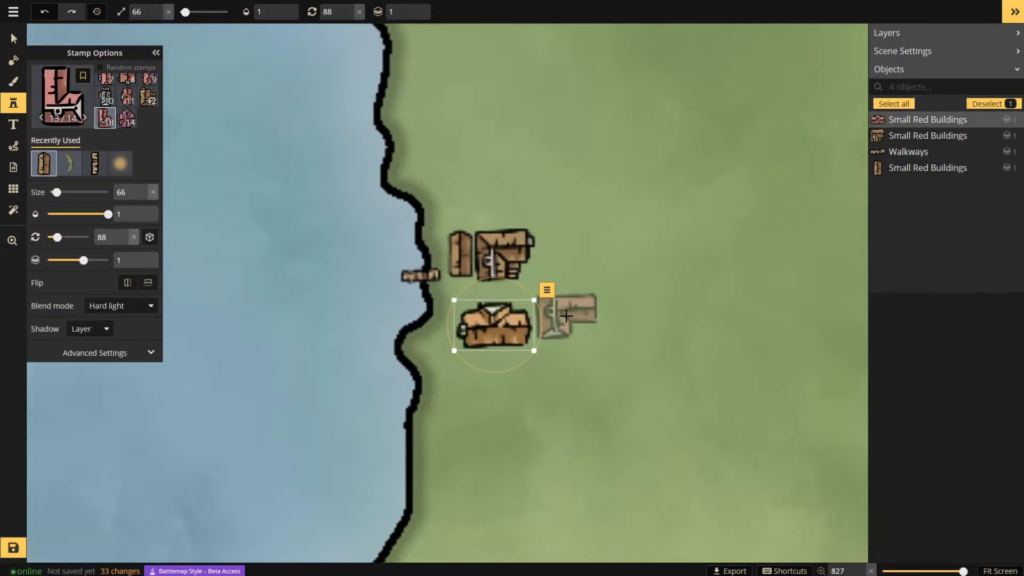
pyautogui.scroll(-2, 567, 315)
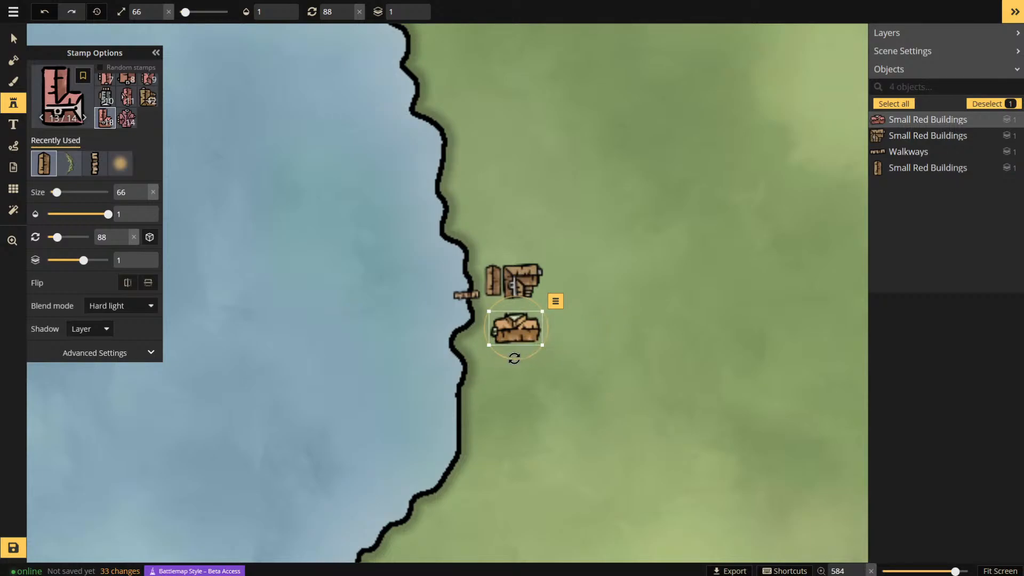
pyautogui.click(505, 382)
pyautogui.moveTo(506, 381); pyautogui.dragTo(517, 359)
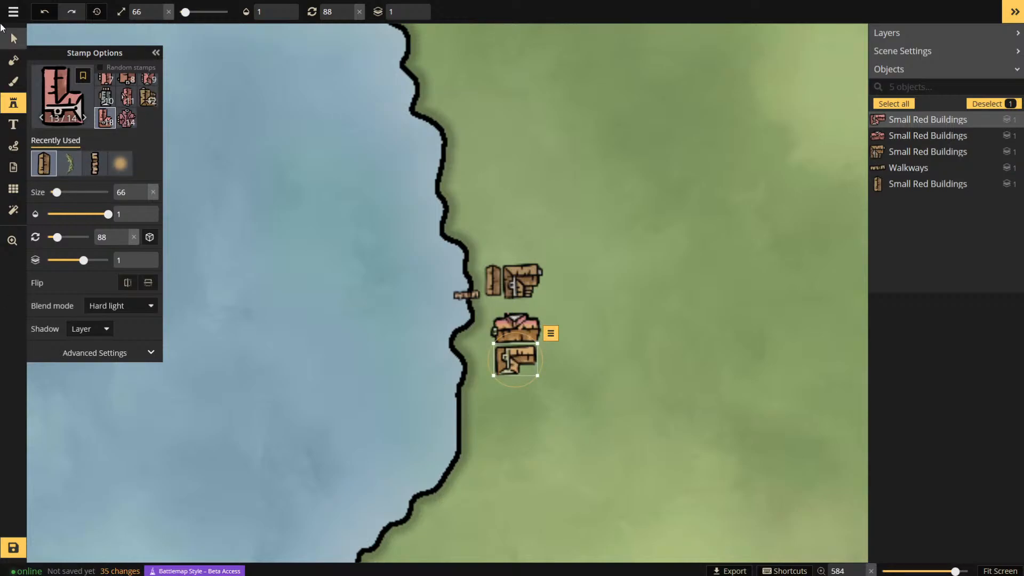
# - Paint the foreground between the upper and lower buildings with the brown dirt texture at brush size 13
pyautogui.click(16, 78)
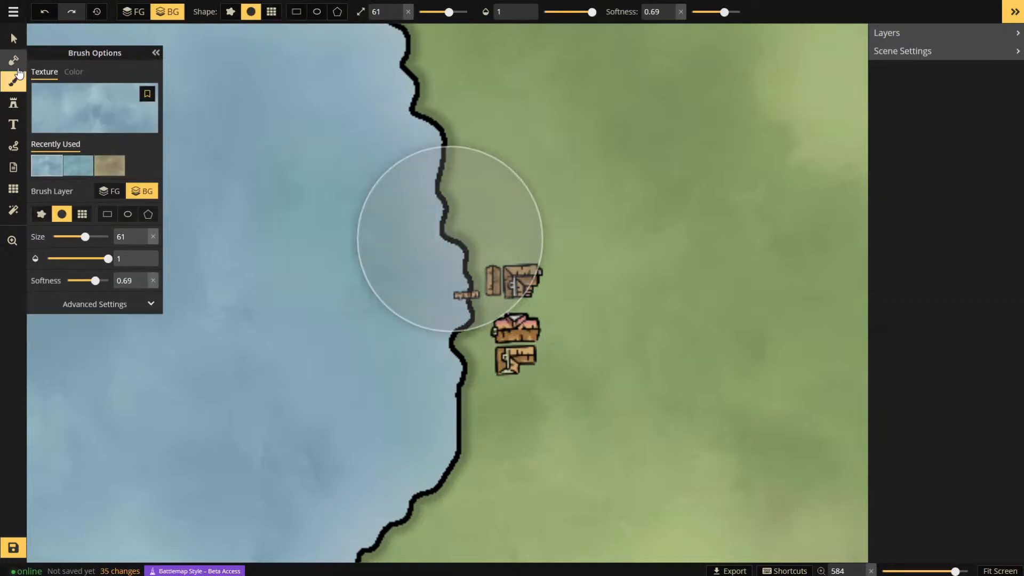
pyautogui.click(114, 193)
pyautogui.click(110, 165)
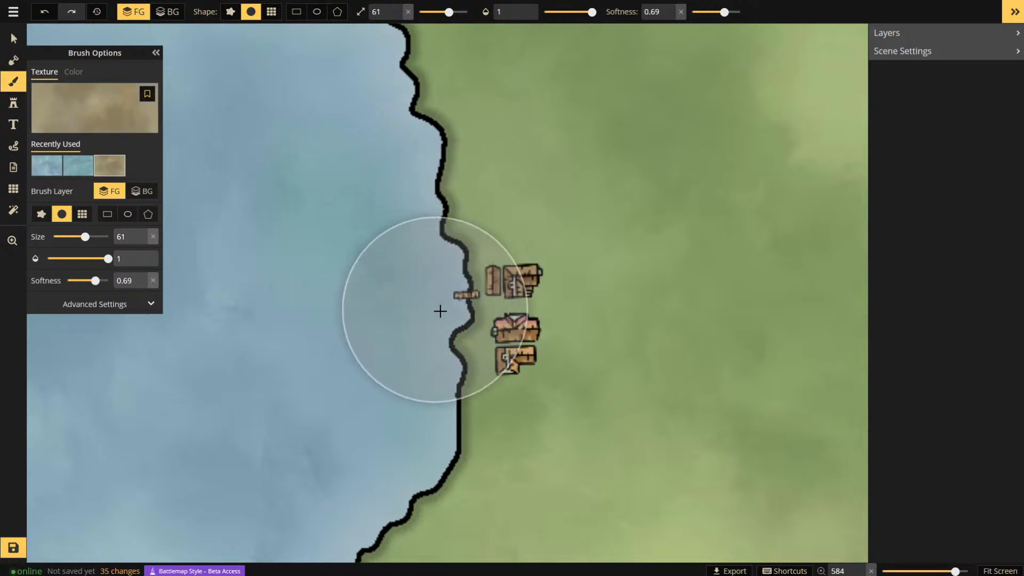
pyautogui.moveTo(84, 236); pyautogui.dragTo(64, 237)
pyautogui.moveTo(535, 331)
pyautogui.mouseDown()
pyautogui.moveTo(486, 301)
pyautogui.moveTo(525, 311)
pyautogui.moveTo(528, 301)
pyautogui.moveTo(484, 309)
pyautogui.moveTo(526, 304)
pyautogui.moveTo(501, 296)
pyautogui.moveTo(489, 303)
pyautogui.moveTo(538, 308)
pyautogui.mouseUp()
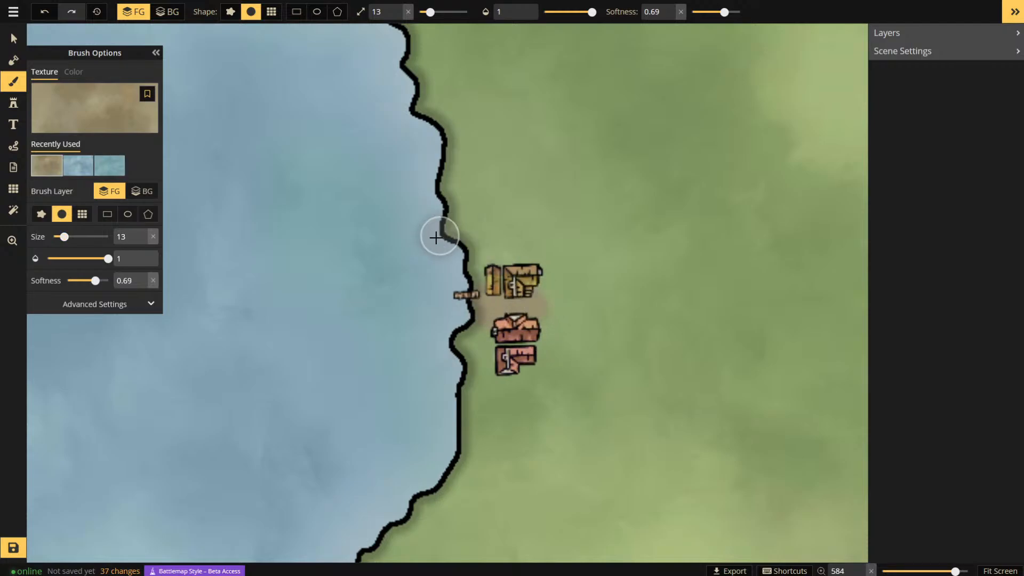
# - Try painting a dirt path southeast from the lakeside buildings with the size 13 brush and undo the stroke
pyautogui.scroll(-6, 391, 216)
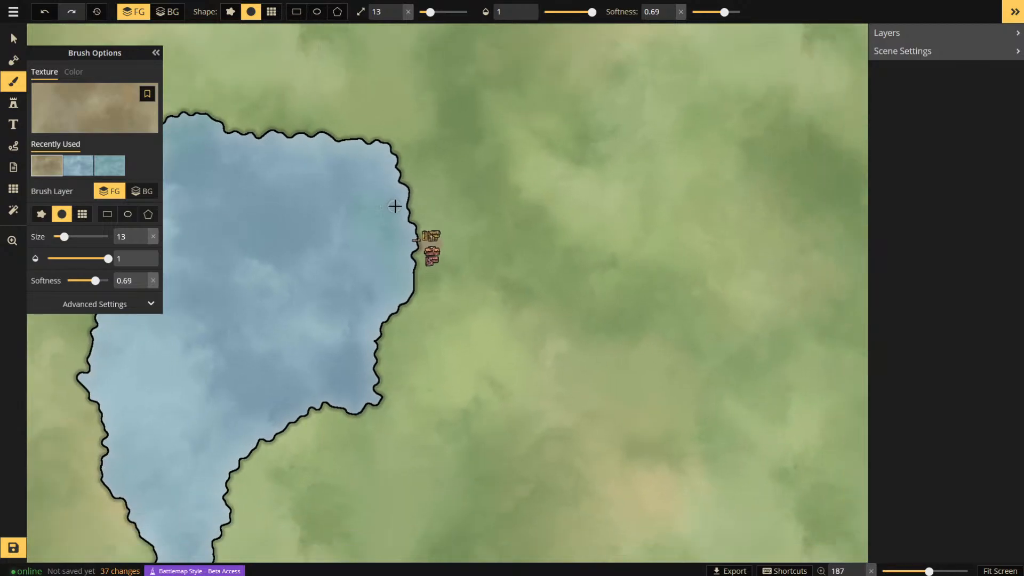
pyautogui.scroll(1, 491, 200)
pyautogui.scroll(-2, 486, 161)
pyautogui.scroll(1, 529, 208)
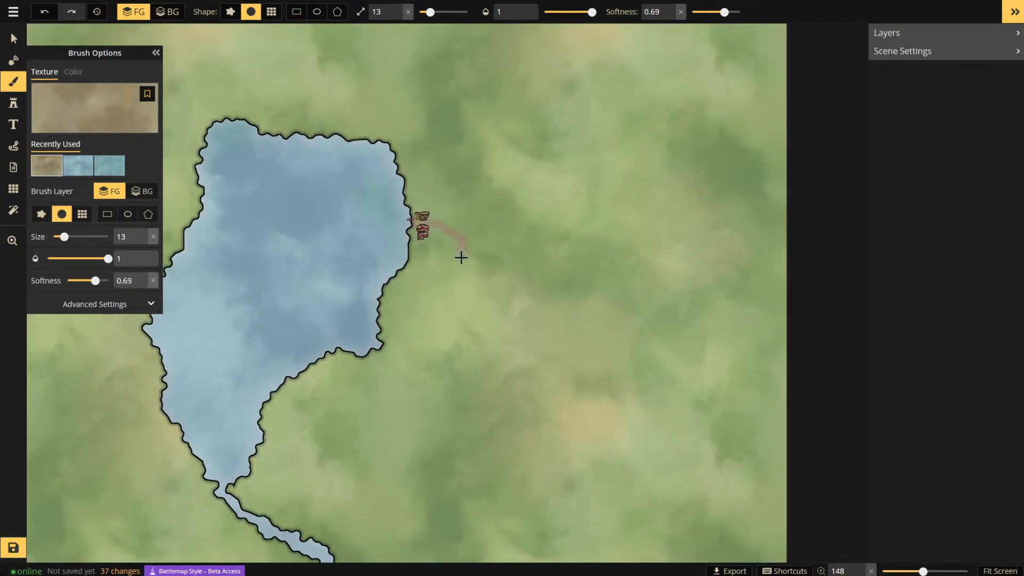
pyautogui.hotkey('ctrl', 'z')
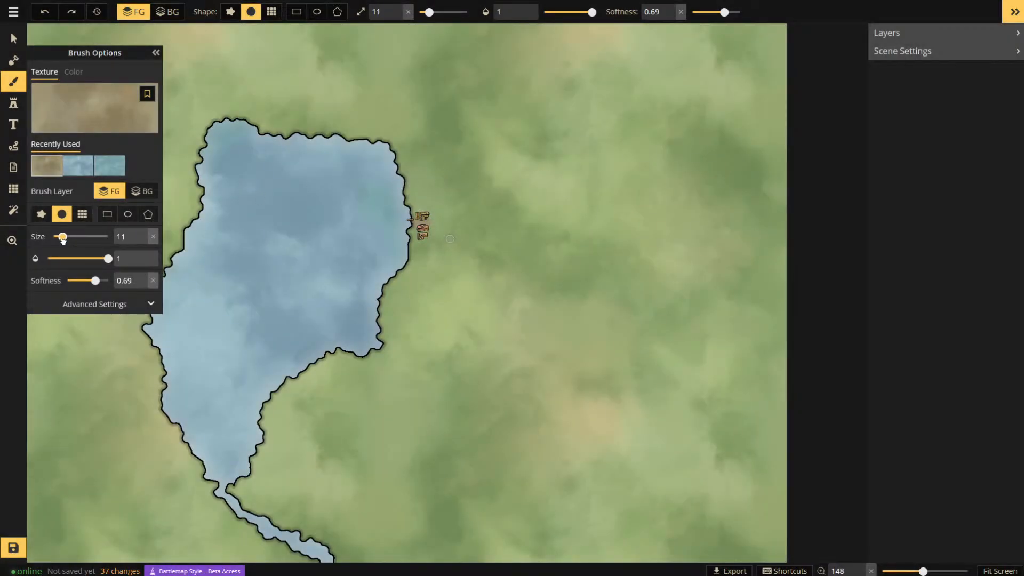
# - Paint a winding dirt road from the lakeside buildings southeast to the map's east edge at brush size 5 and softness 0.48
pyautogui.moveTo(107, 260)
pyautogui.mouseDown()
pyautogui.moveTo(95, 259)
pyautogui.moveTo(87, 280)
pyautogui.moveTo(122, 260)
pyautogui.mouseUp()
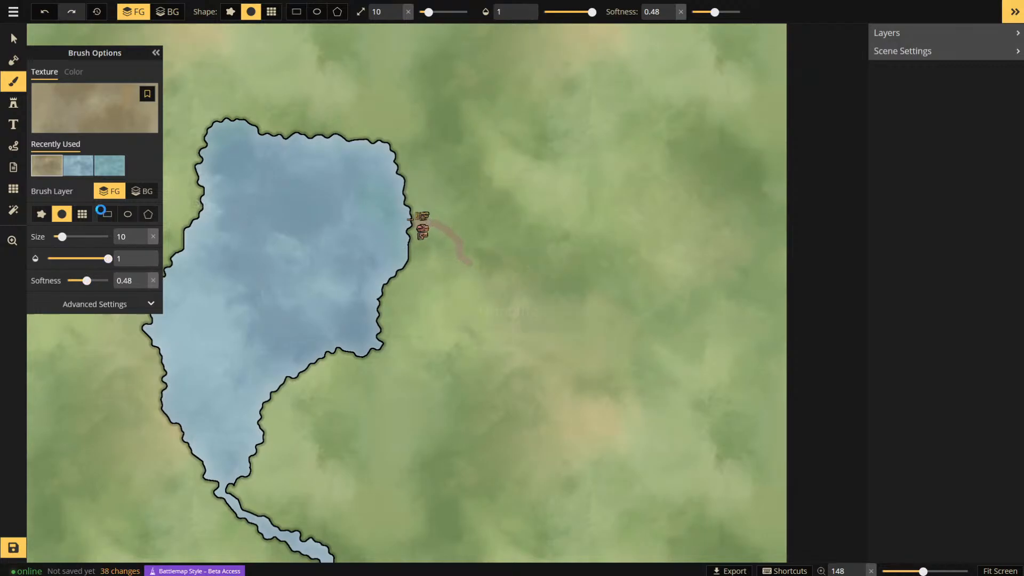
pyautogui.hotkey('ctrl', 'z')
pyautogui.moveTo(62, 237)
pyautogui.mouseDown()
pyautogui.moveTo(49, 239)
pyautogui.moveTo(57, 236)
pyautogui.mouseUp()
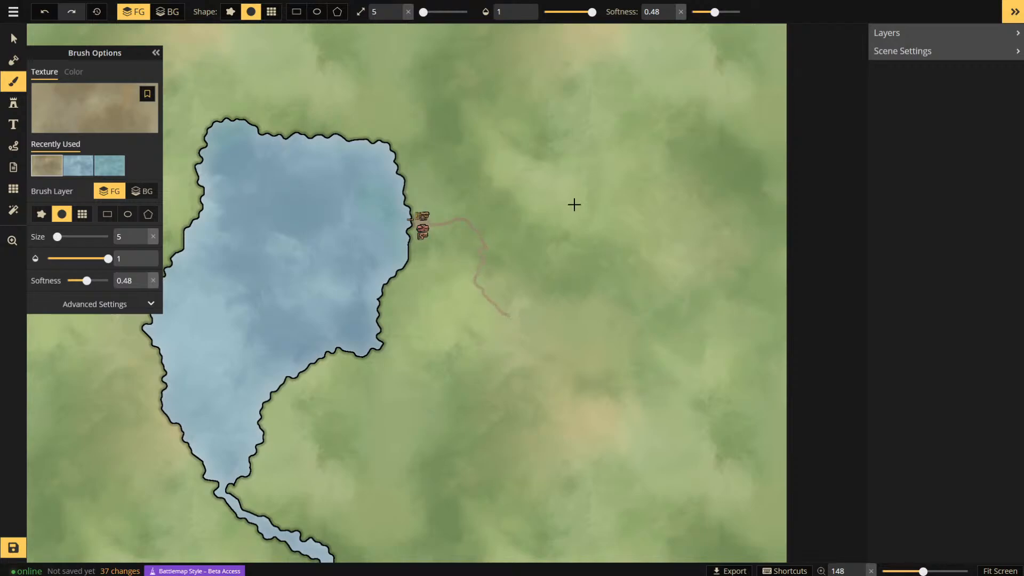
pyautogui.hotkey('ctrl', 'z')
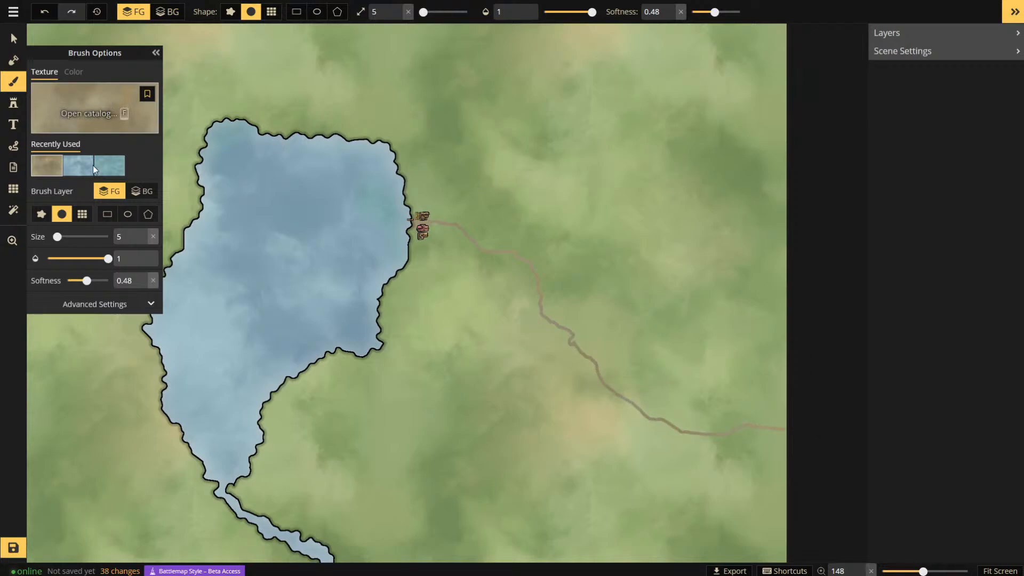
# - Place the second Small Red Clusters variant, rotated to 270 degrees, along the road's north side just east of the upper buildings
pyautogui.click(14, 102)
pyautogui.click(127, 117)
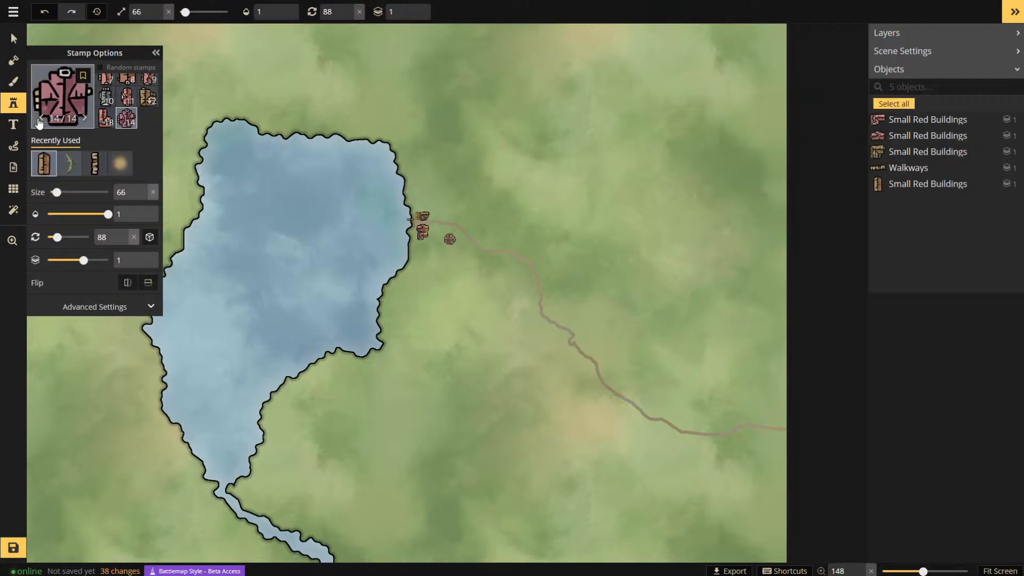
pyautogui.click(63, 109)
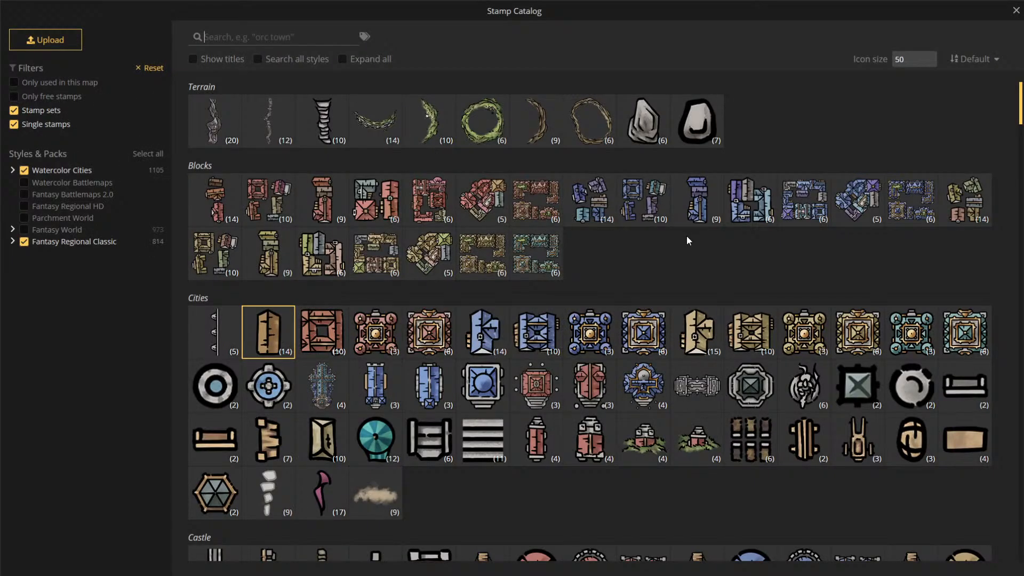
pyautogui.click(215, 199)
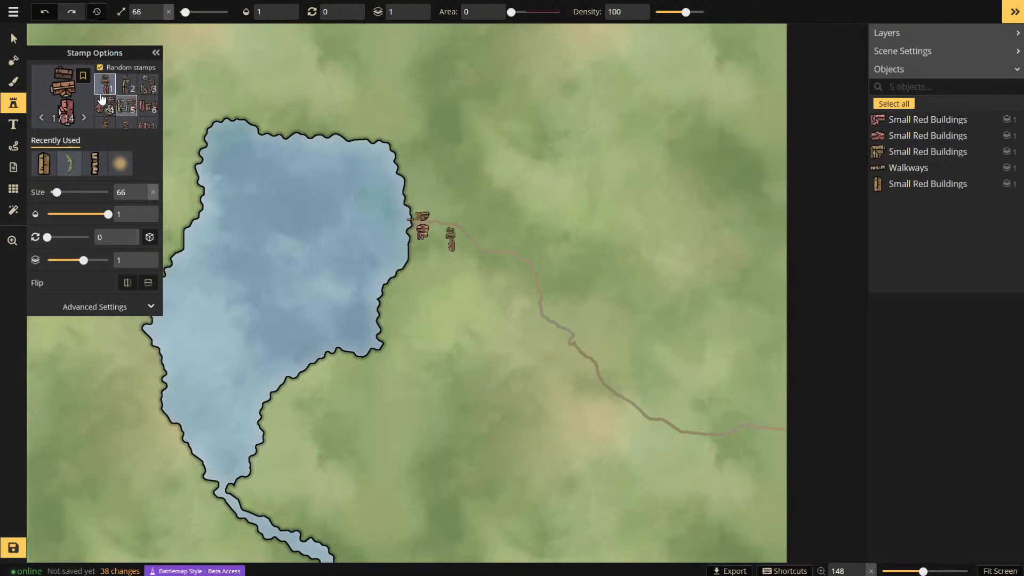
pyautogui.click(129, 85)
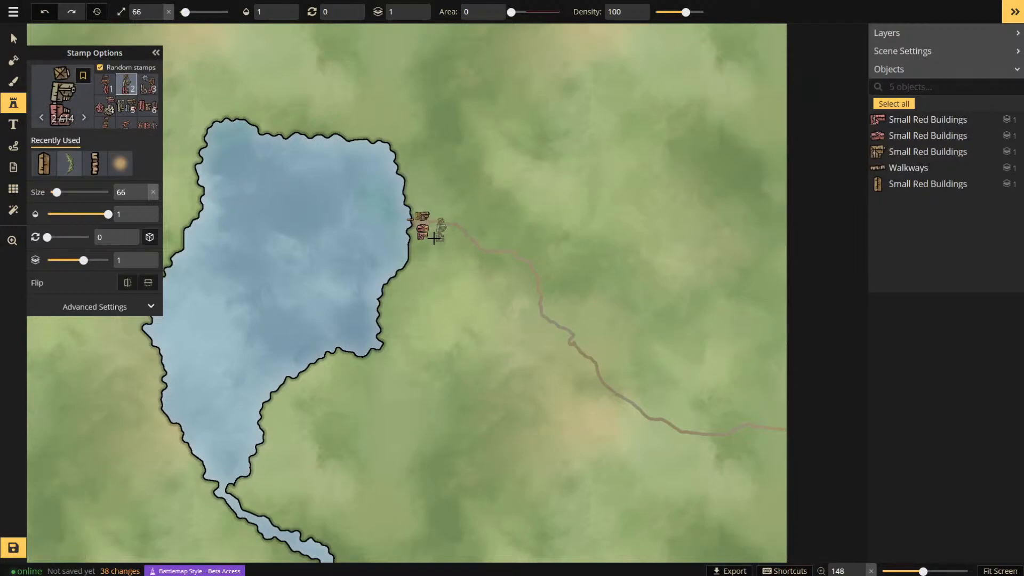
pyautogui.scroll(1, 449, 237)
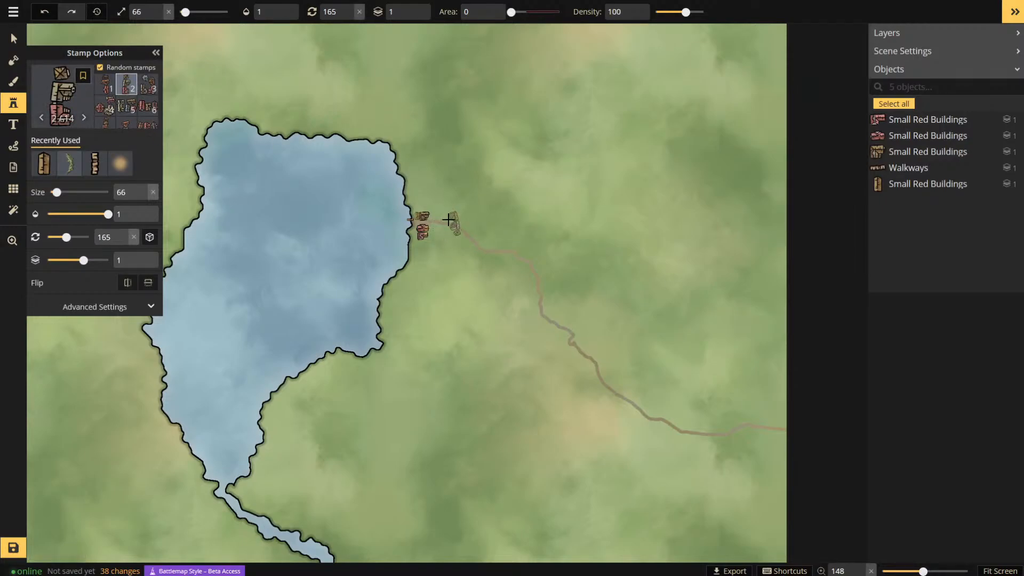
pyautogui.scroll(5, 443, 217)
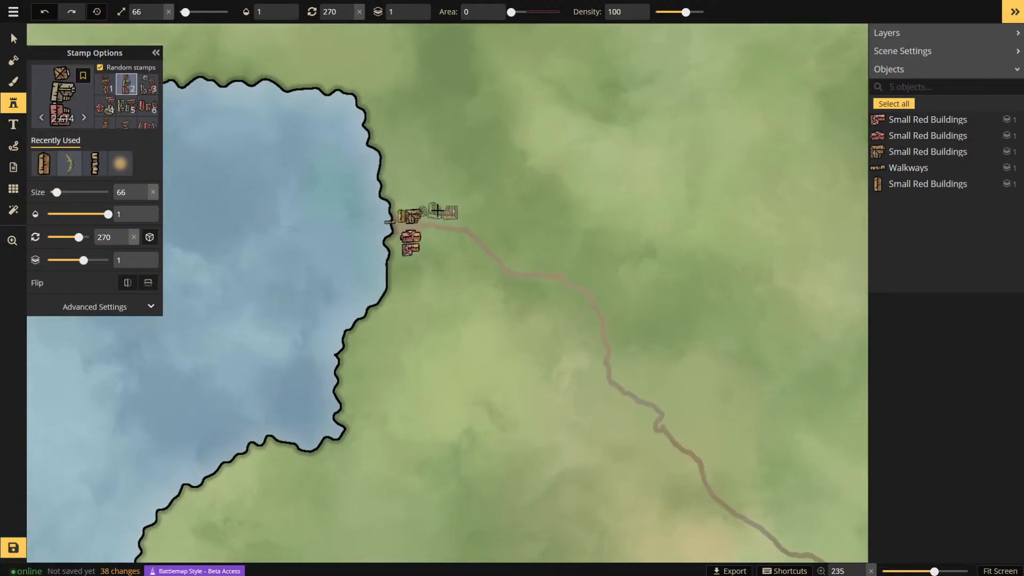
pyautogui.click(446, 216)
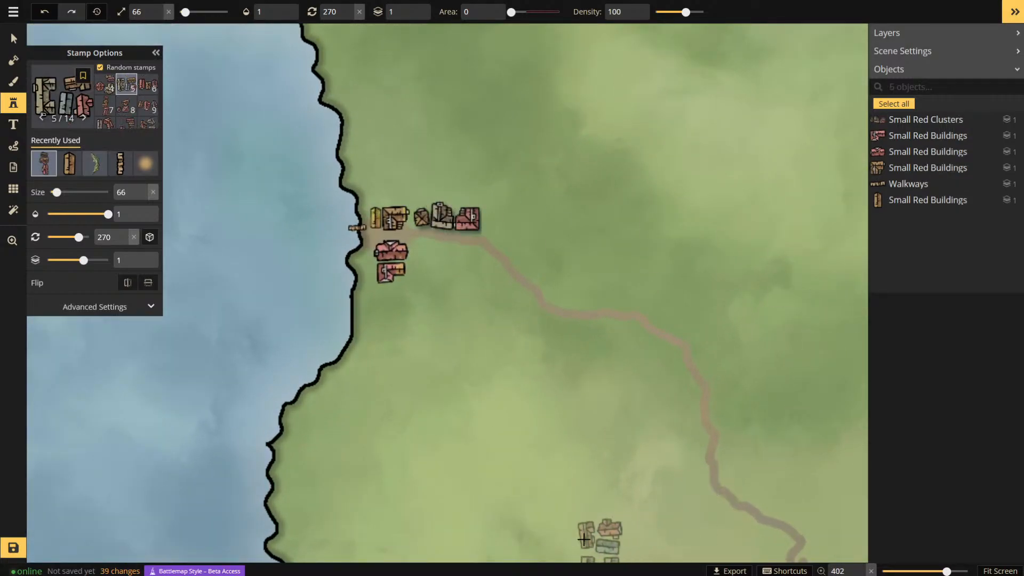
# - Try placing the ninth Small Red Clusters variant south of the road, east of the lower buildings, and undo the placement
pyautogui.click(140, 107)
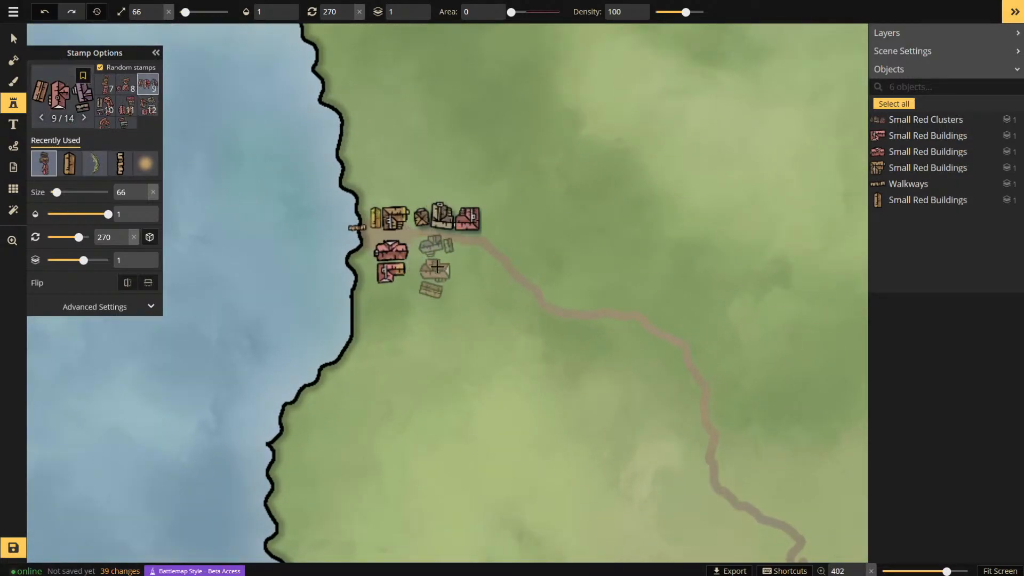
pyautogui.scroll(2, 444, 262)
pyautogui.scroll(-2, 444, 265)
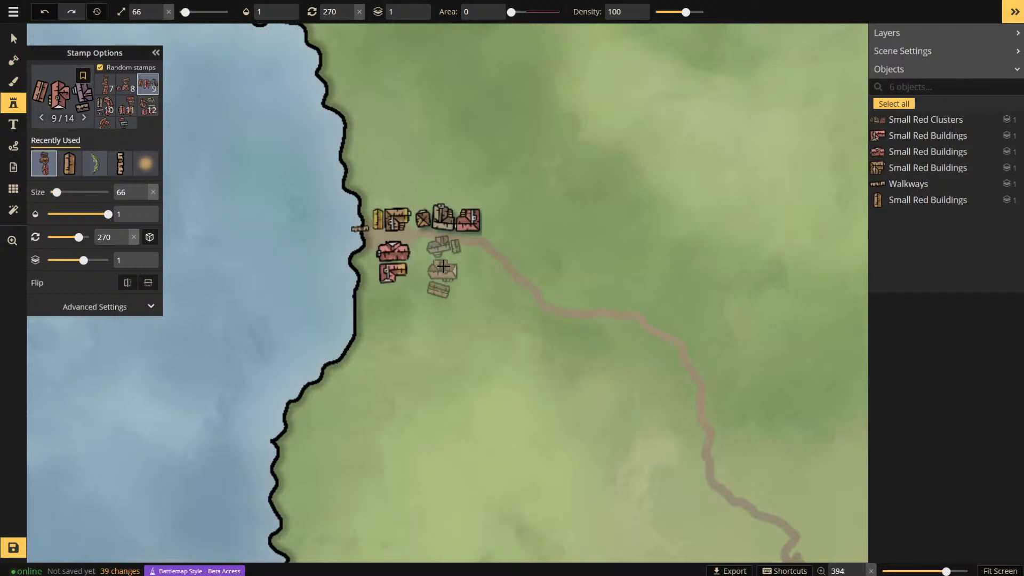
pyautogui.click(457, 250)
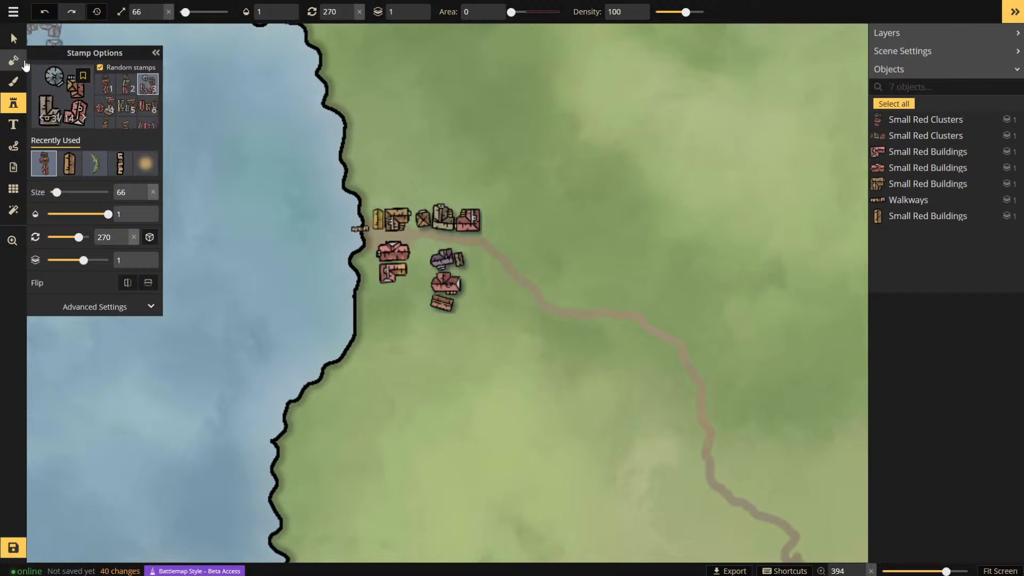
pyautogui.hotkey('ctrl', 'z')
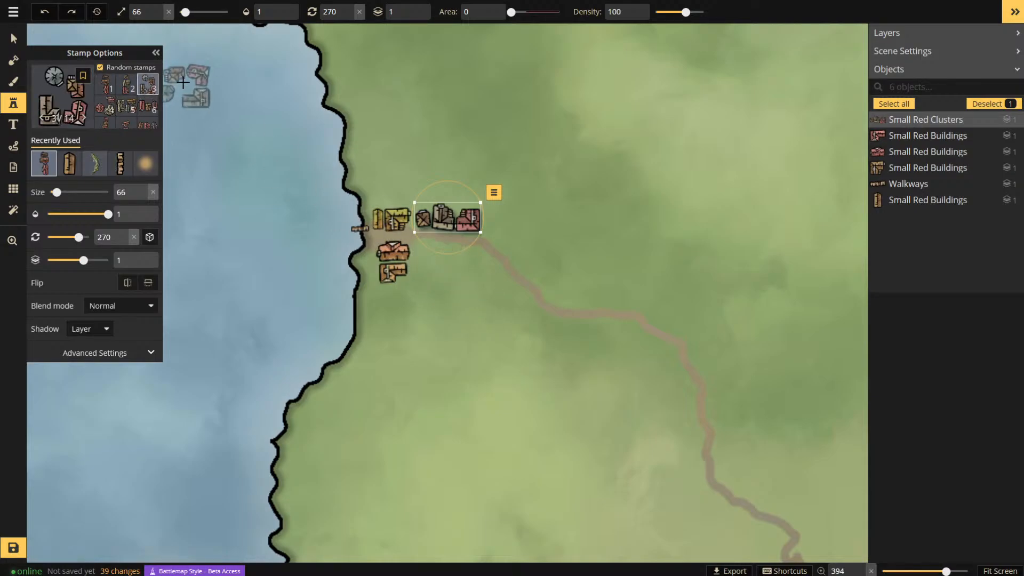
# - Place the sixth Small Red Clusters variant south of the road, rotate it to 1 degree and move it beside the lower buildings
pyautogui.scroll(2, 429, 273)
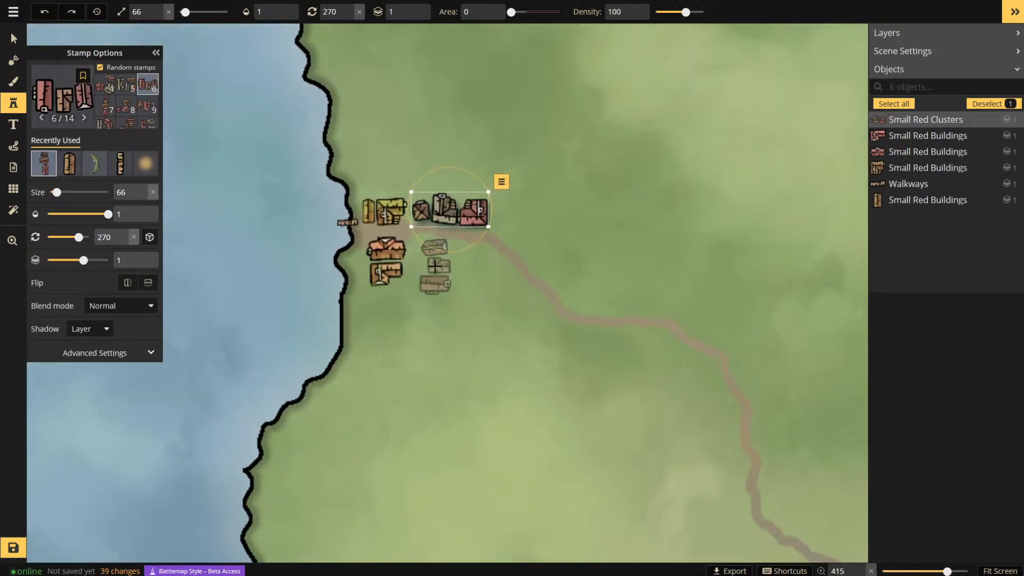
pyautogui.click(435, 269)
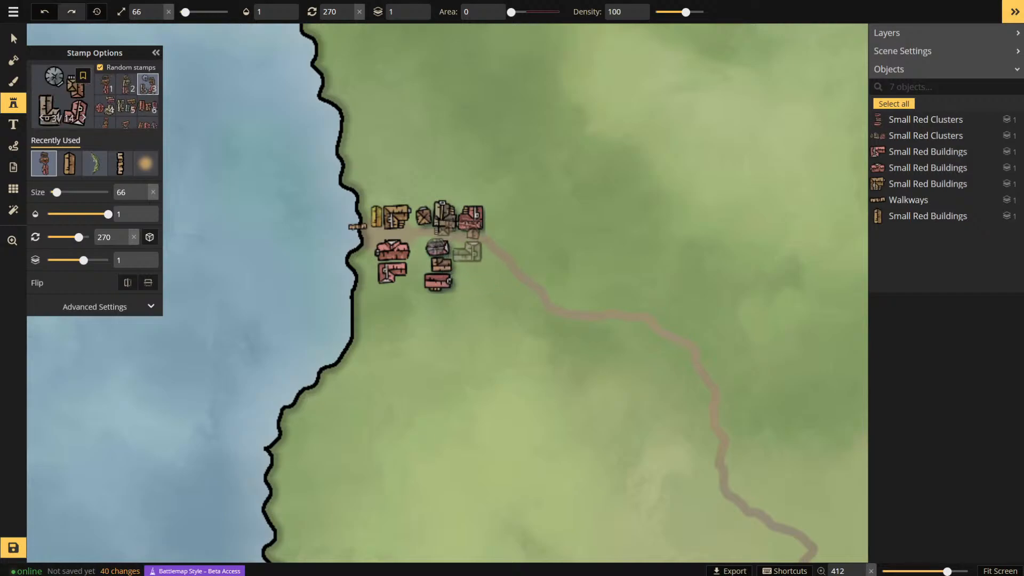
pyautogui.press('v')
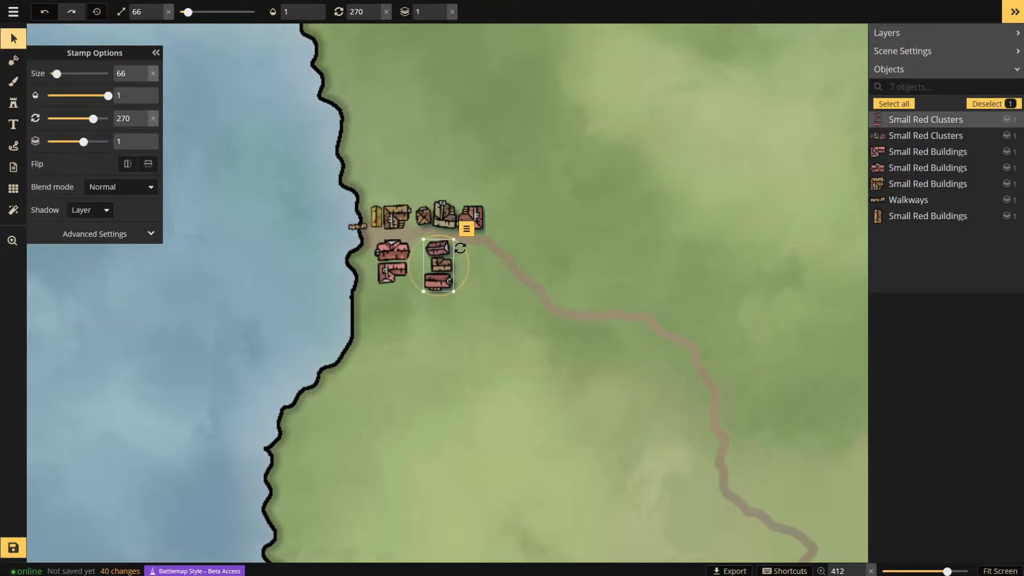
pyautogui.moveTo(459, 248); pyautogui.dragTo(495, 336)
pyautogui.moveTo(453, 276); pyautogui.dragTo(450, 266)
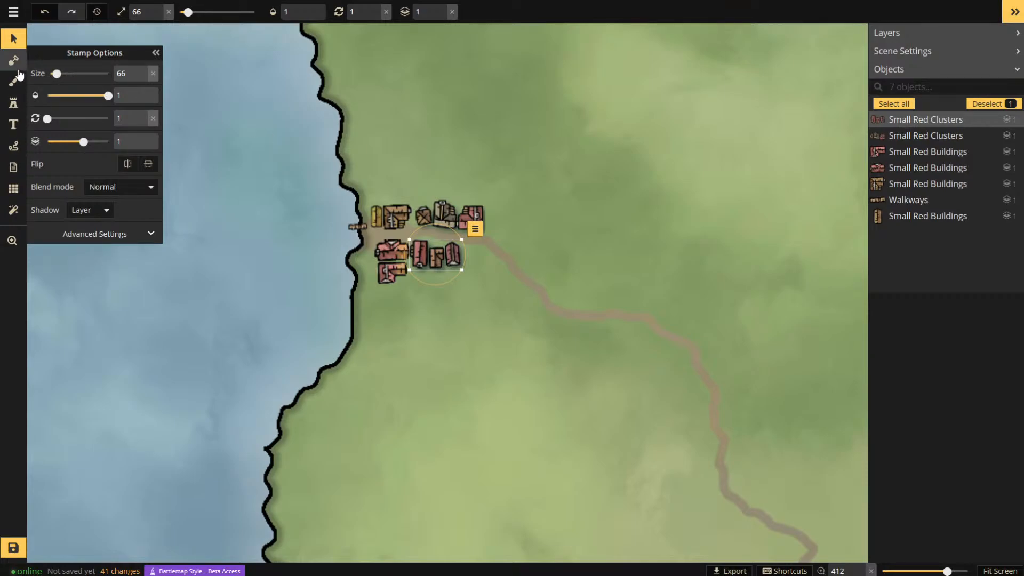
# - Open the stamp catalog and look through the Watercolor Cities and Fantasy Regional Classic stamps
pyautogui.click(13, 102)
pyautogui.click(64, 100)
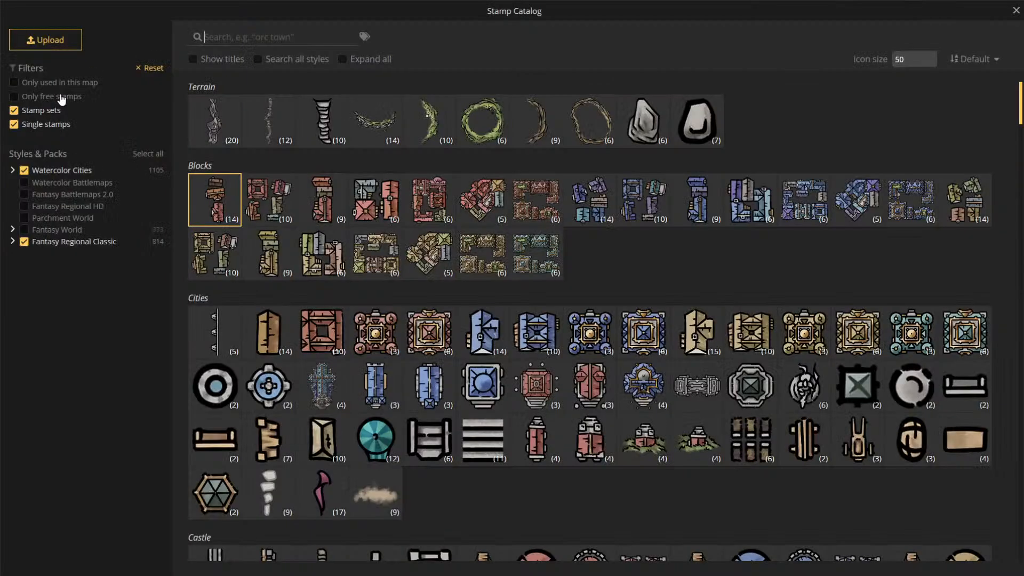
pyautogui.scroll(-5, 836, 256)
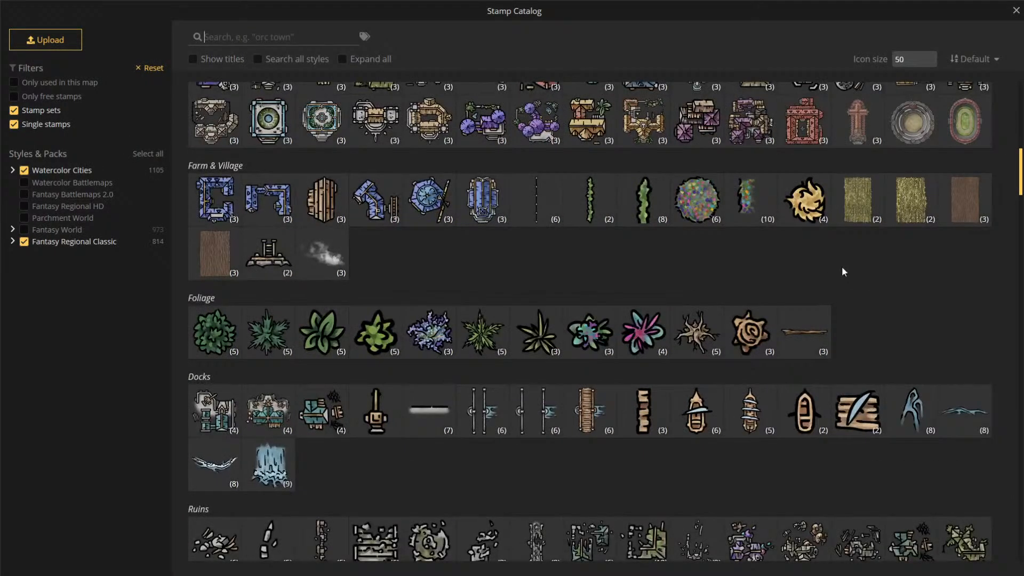
pyautogui.scroll(-5, 841, 267)
pyautogui.scroll(-5, 868, 293)
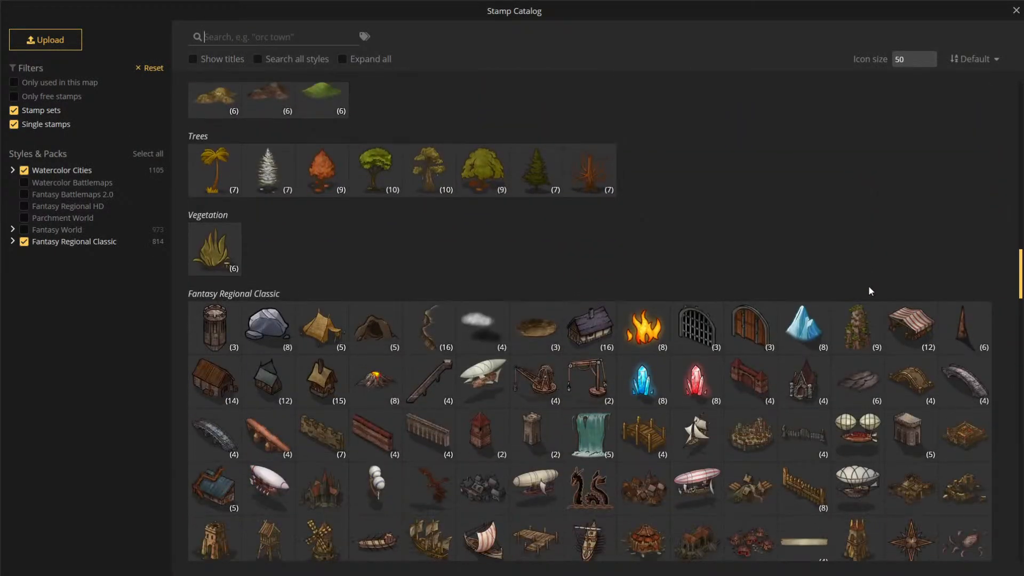
pyautogui.scroll(15, 801, 209)
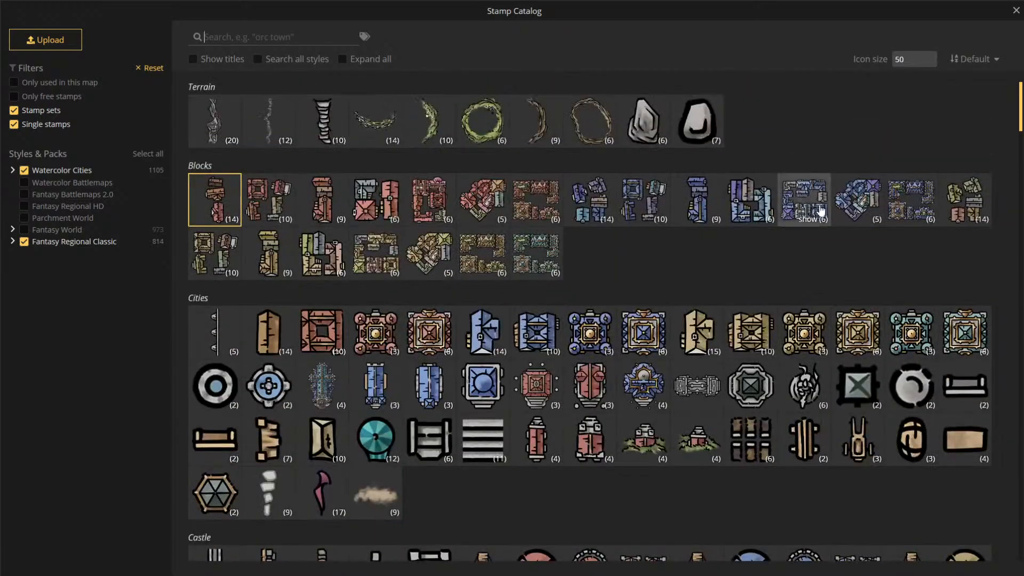
# - Add Watercolor Battlemaps, Fantasy Battlemaps 2.0, Fantasy Regional HD, Parchment World and Fantasy World to the stamp catalog's style filter
pyautogui.click(24, 181)
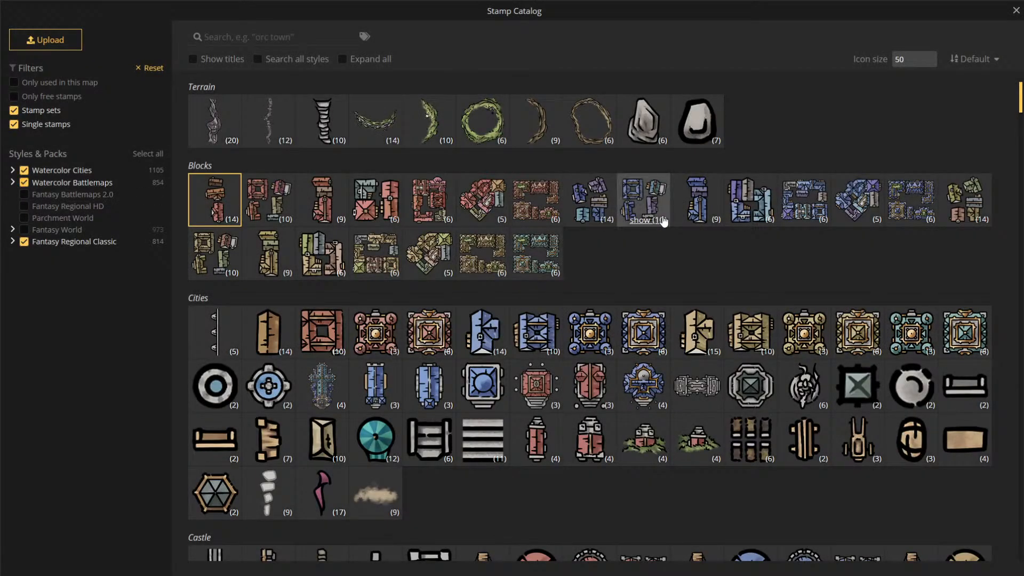
pyautogui.scroll(-15, 673, 224)
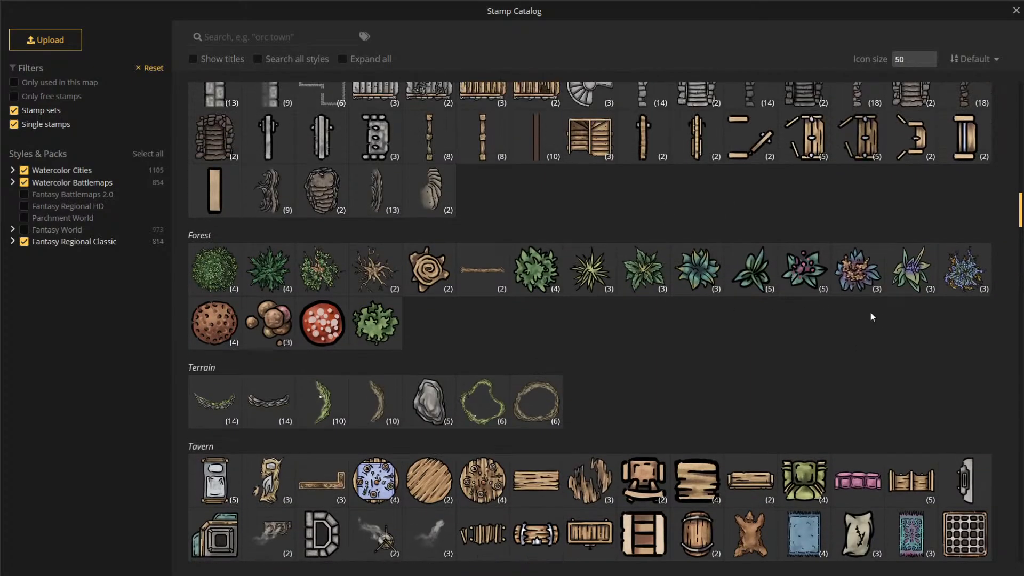
pyautogui.scroll(-8, 869, 314)
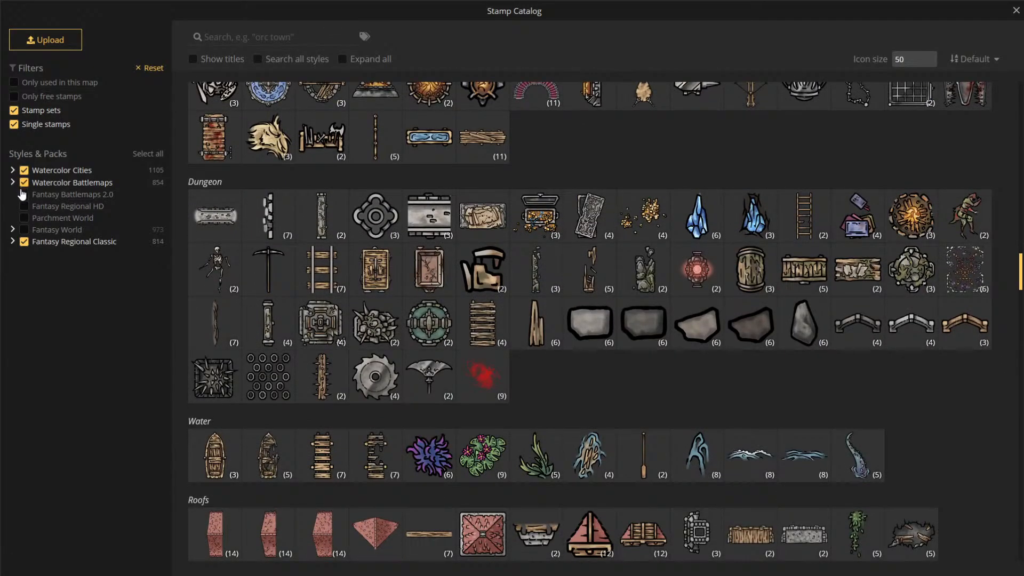
pyautogui.click(24, 195)
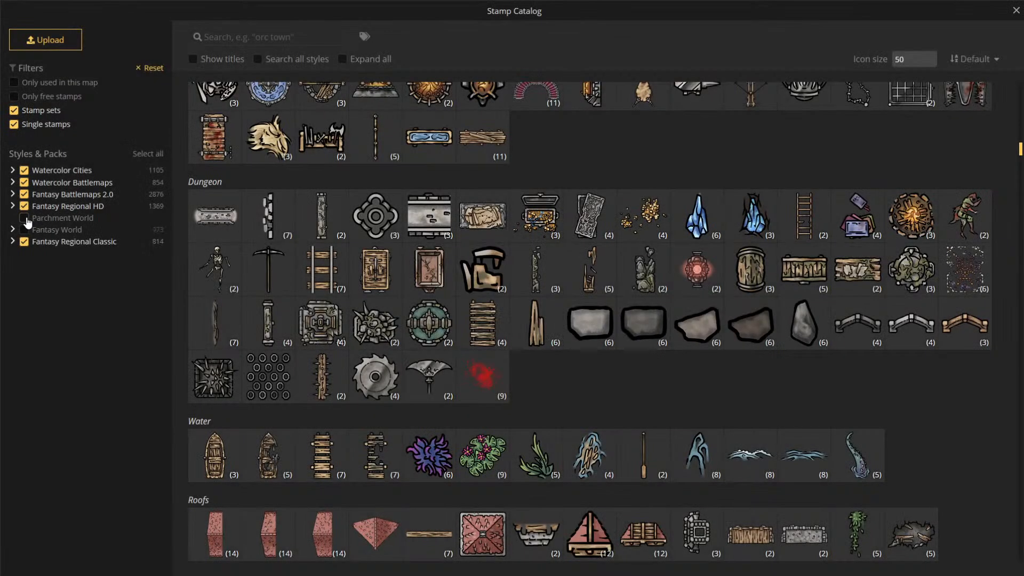
pyautogui.click(27, 214)
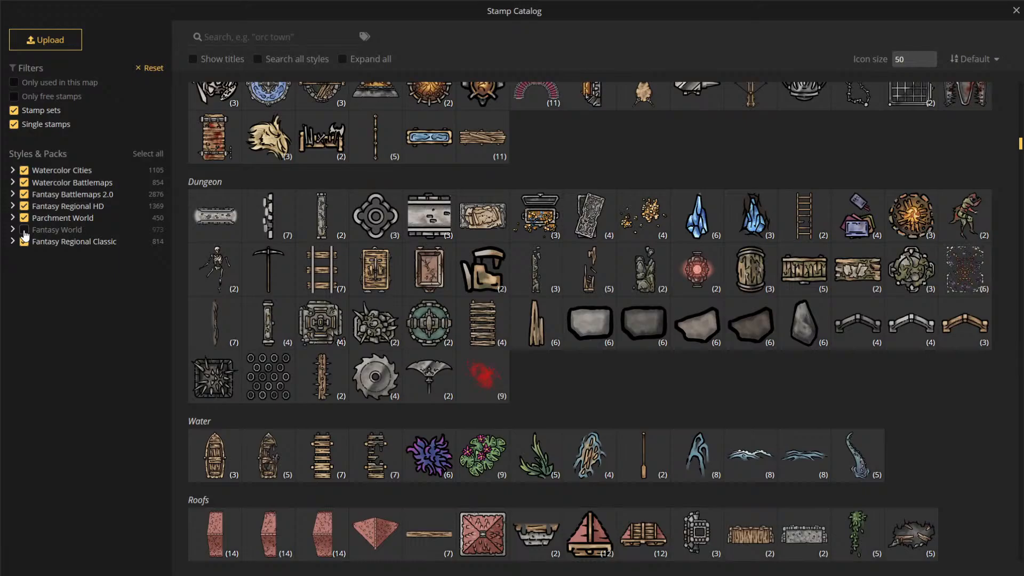
pyautogui.click(24, 230)
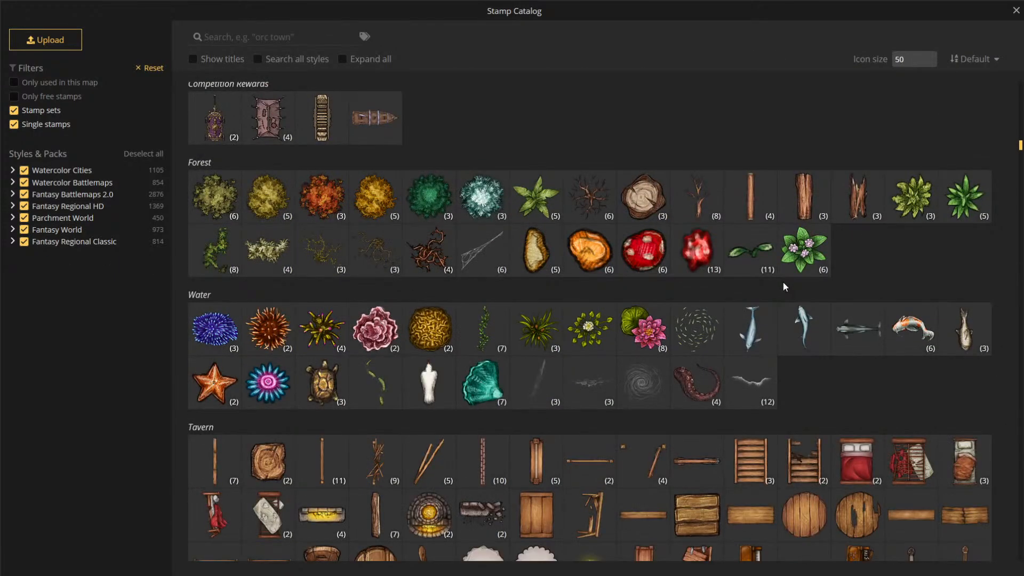
# - Examine the stamp categories of all the enabled styles through to the end of the catalog
pyautogui.scroll(-15, 781, 281)
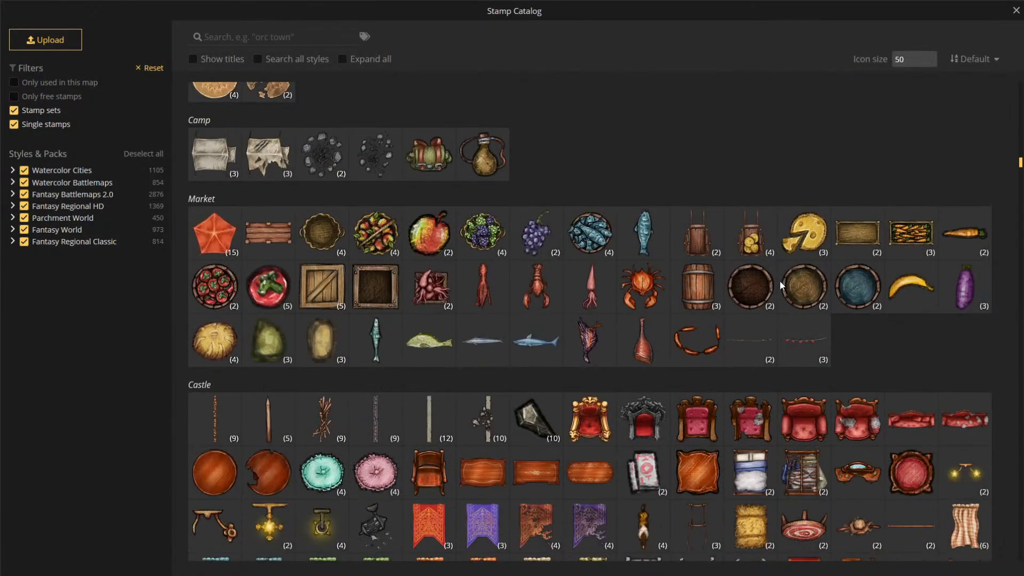
pyautogui.scroll(-13, 780, 279)
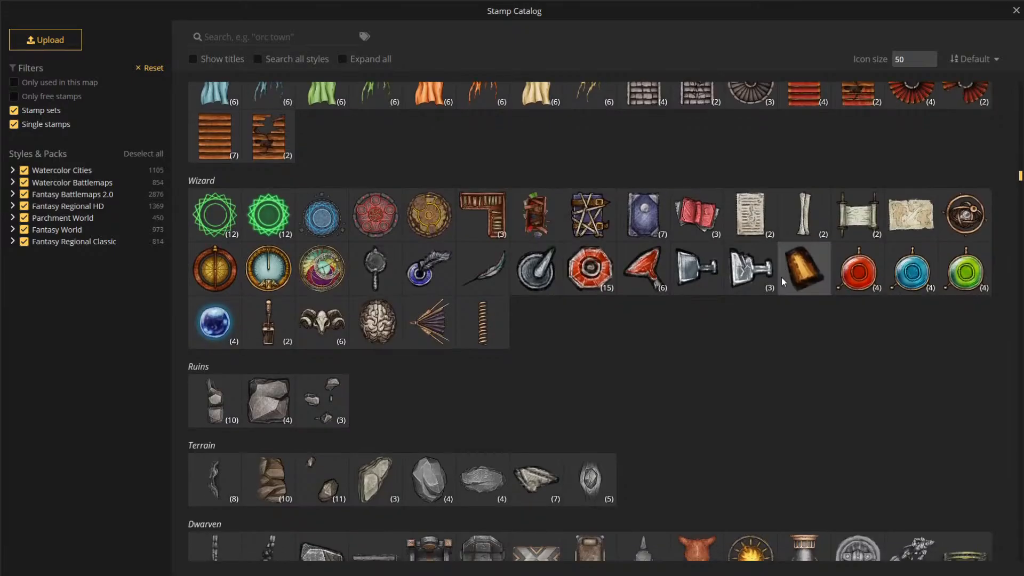
pyautogui.scroll(-14, 782, 282)
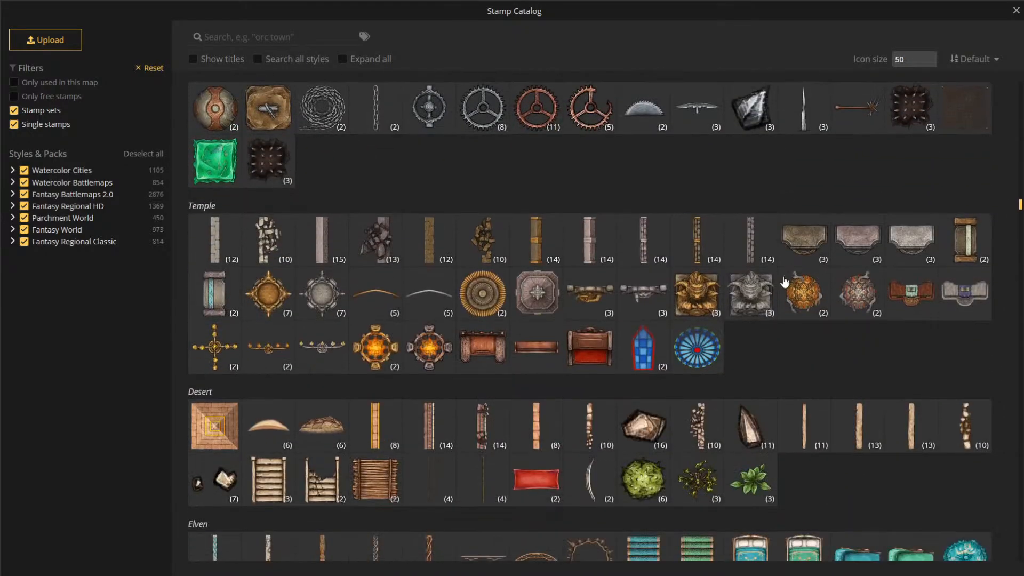
pyautogui.scroll(-14, 785, 264)
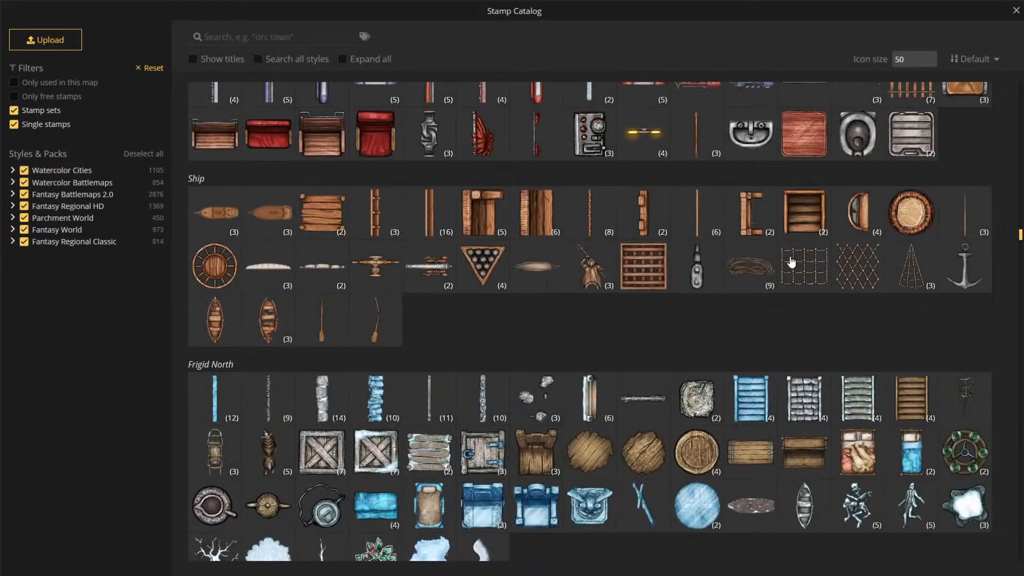
pyautogui.scroll(-13, 791, 261)
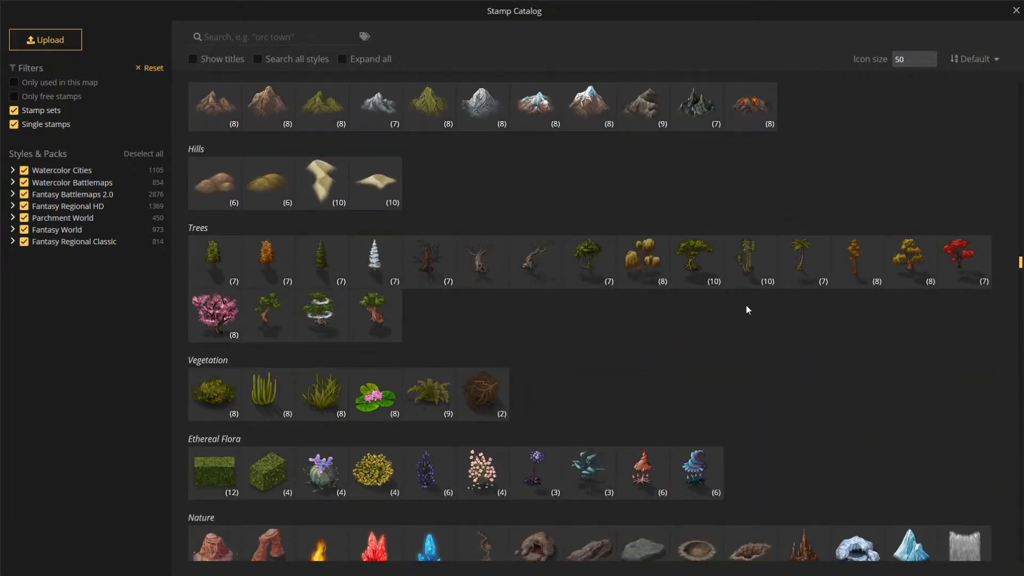
pyautogui.scroll(-6, 745, 306)
pyautogui.scroll(-15, 747, 309)
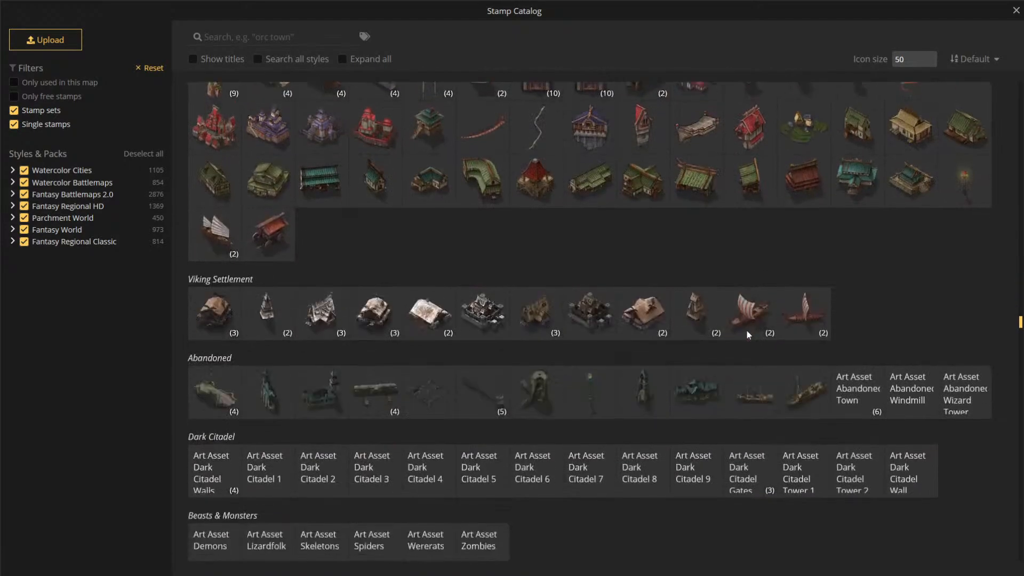
pyautogui.scroll(-15, 749, 325)
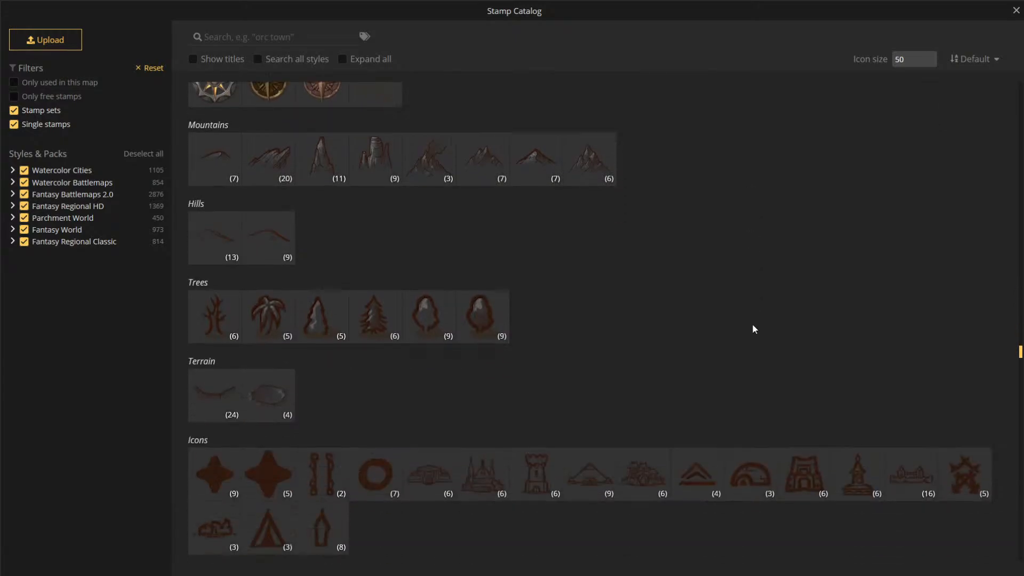
pyautogui.scroll(-15, 752, 328)
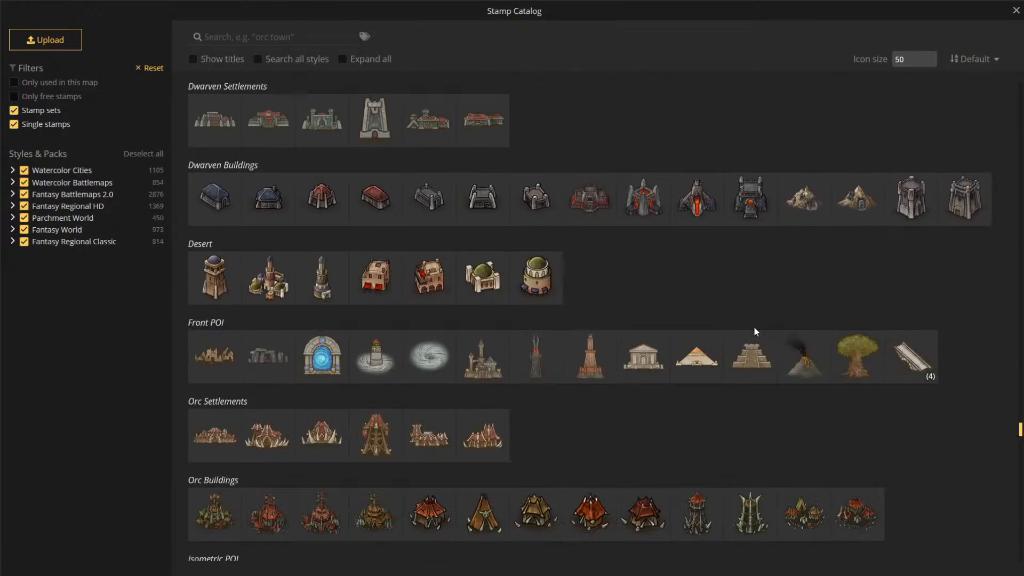
pyautogui.scroll(-15, 755, 330)
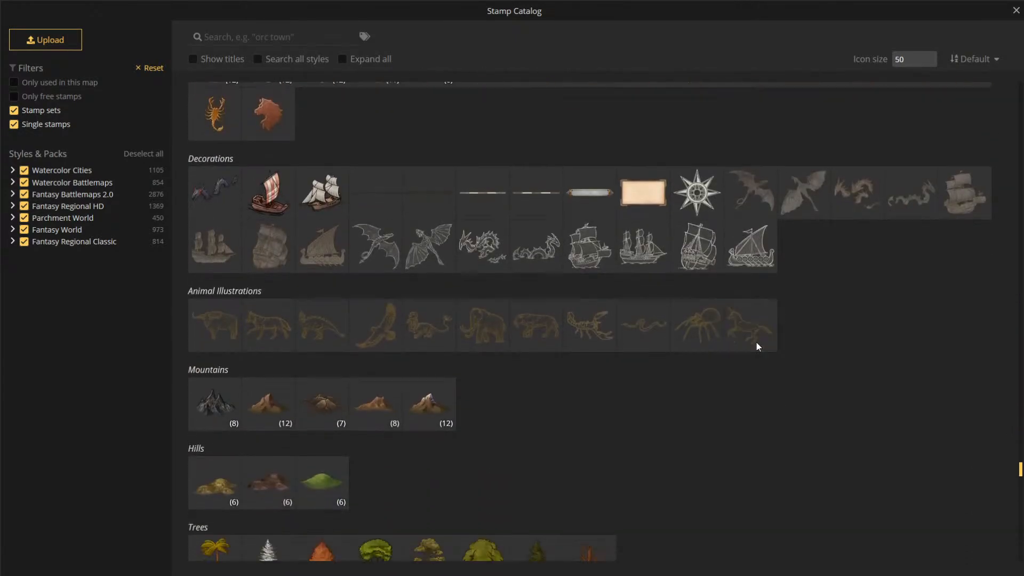
pyautogui.scroll(-15, 848, 213)
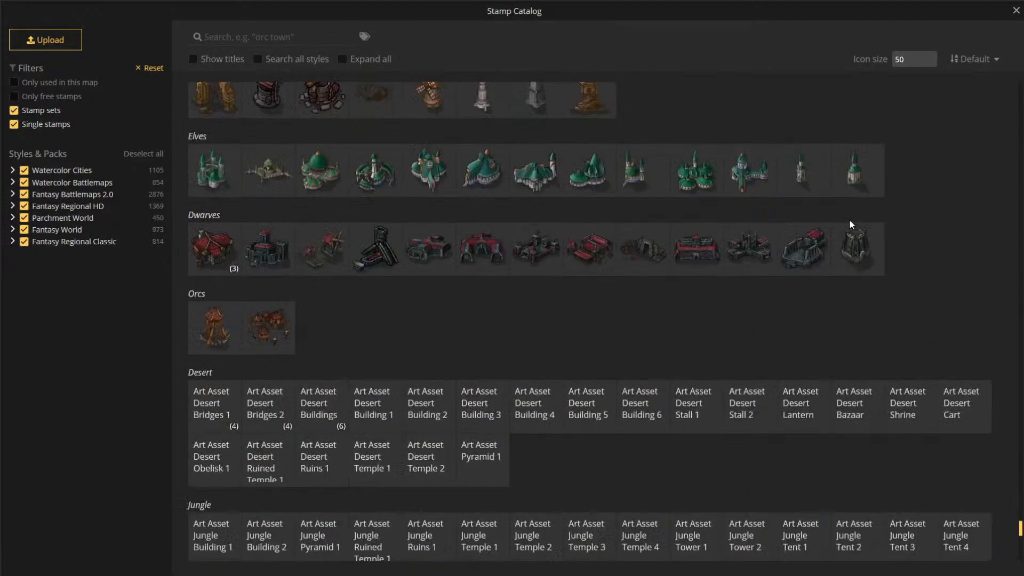
pyautogui.scroll(-5, 849, 218)
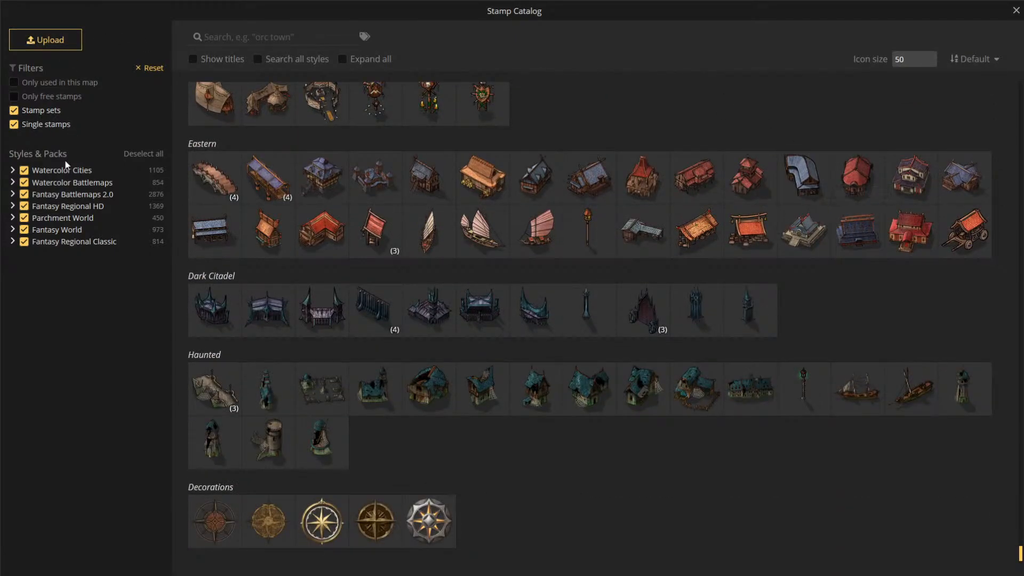
# - Exclude Fantasy Regional HD, Parchment World, Fantasy World and Fantasy Regional Classic from the style filter and choose the first crop field stamp under Farm & Village
pyautogui.click(25, 207)
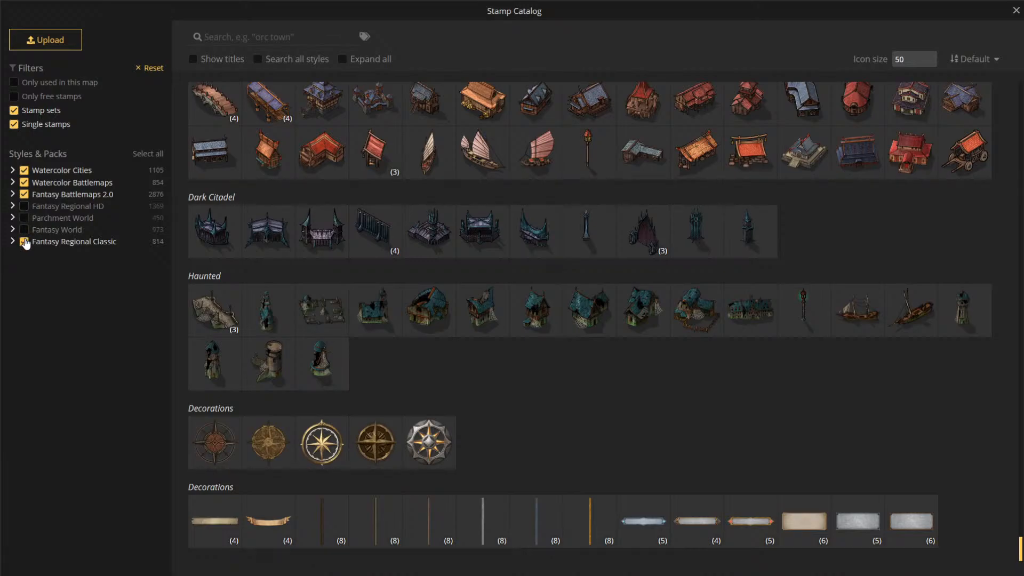
pyautogui.click(24, 241)
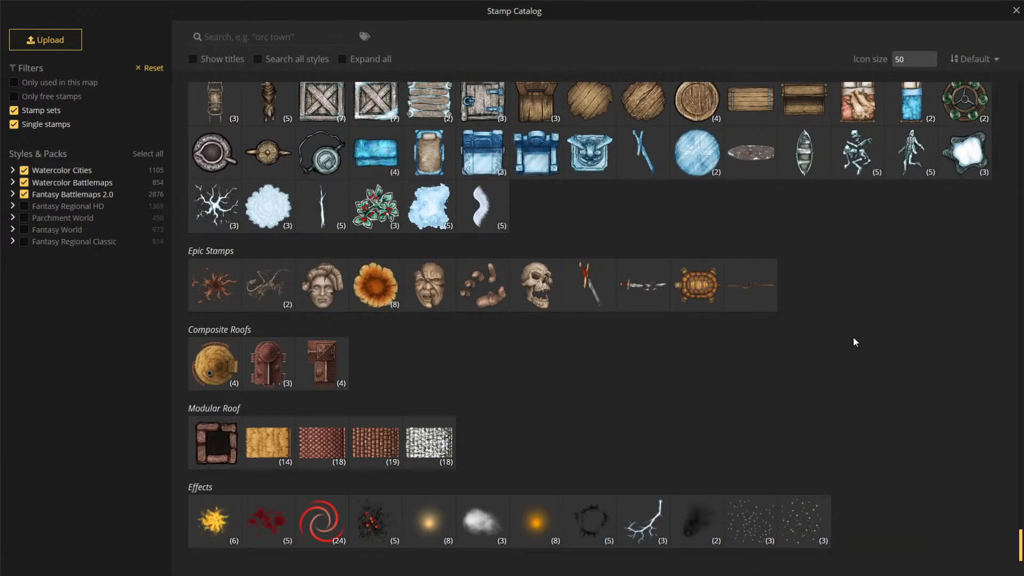
pyautogui.scroll(10, 854, 339)
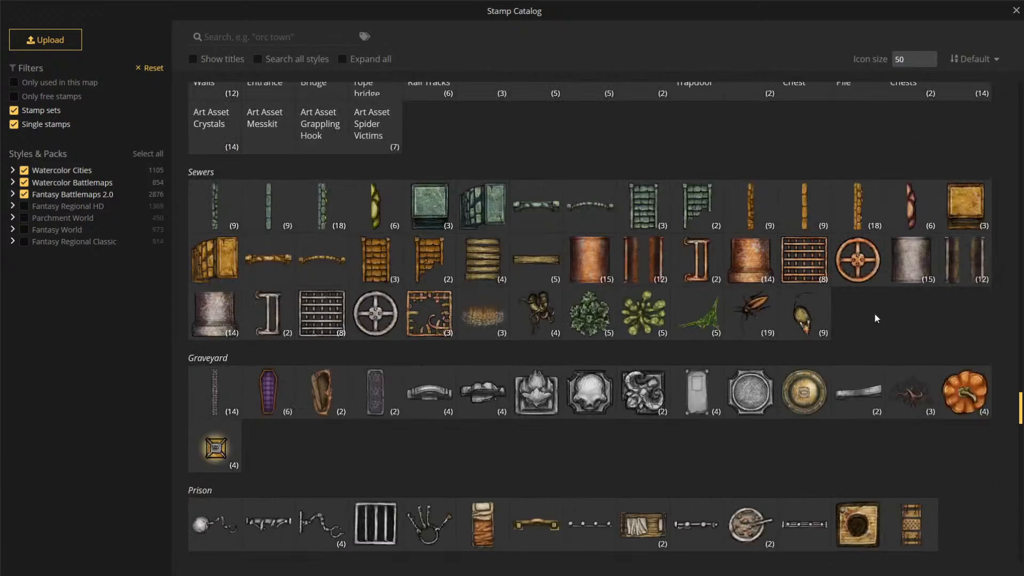
pyautogui.scroll(10, 875, 312)
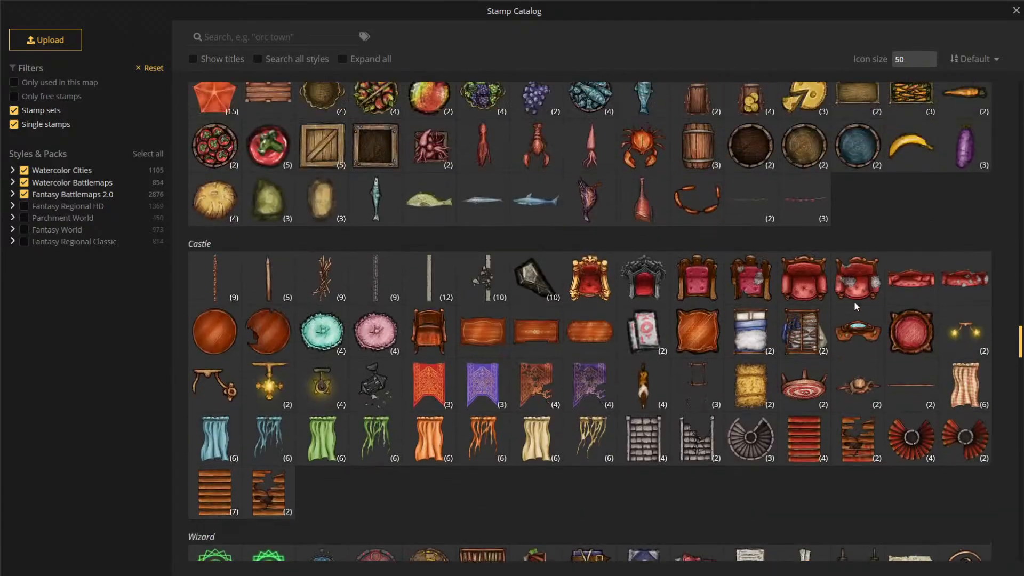
pyautogui.scroll(10, 853, 301)
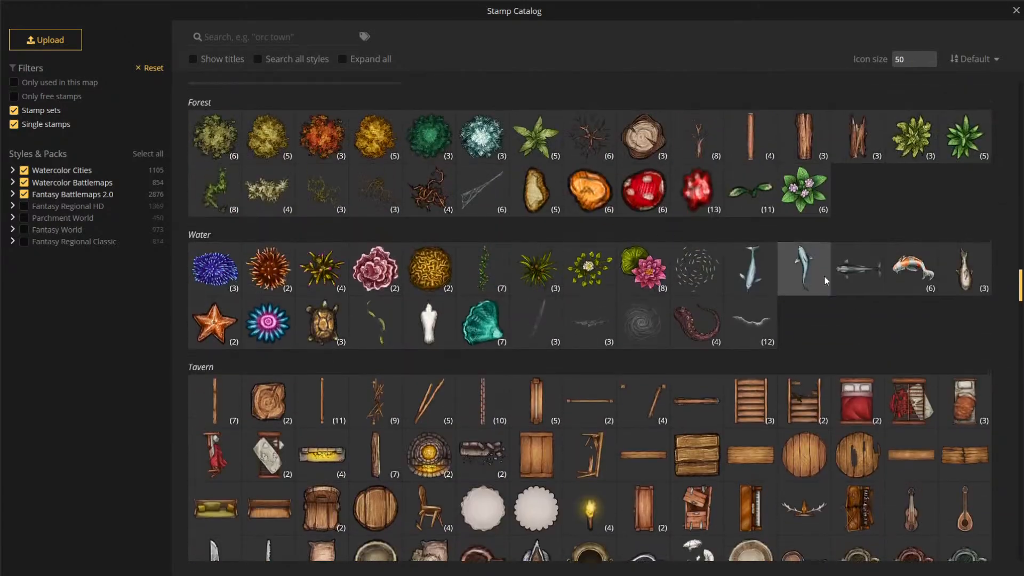
pyautogui.scroll(5, 824, 275)
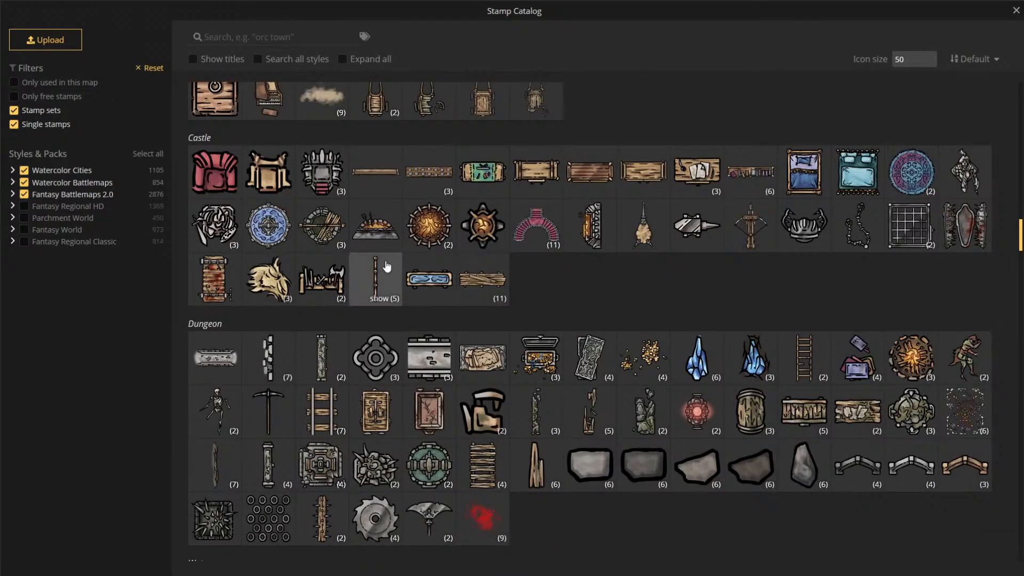
pyautogui.scroll(6, 709, 267)
pyautogui.scroll(4, 720, 250)
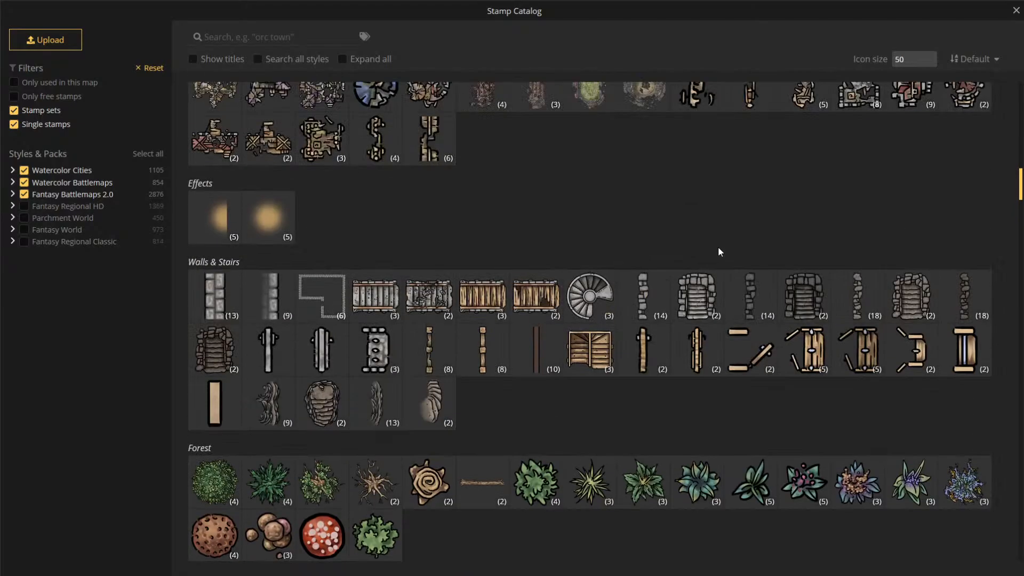
pyautogui.scroll(3, 730, 223)
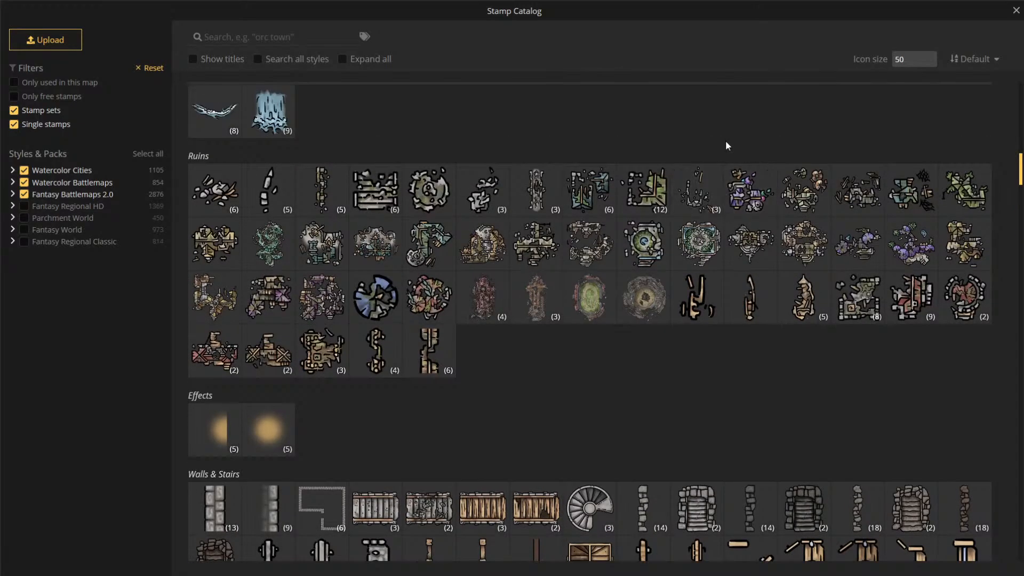
pyautogui.scroll(5, 888, 402)
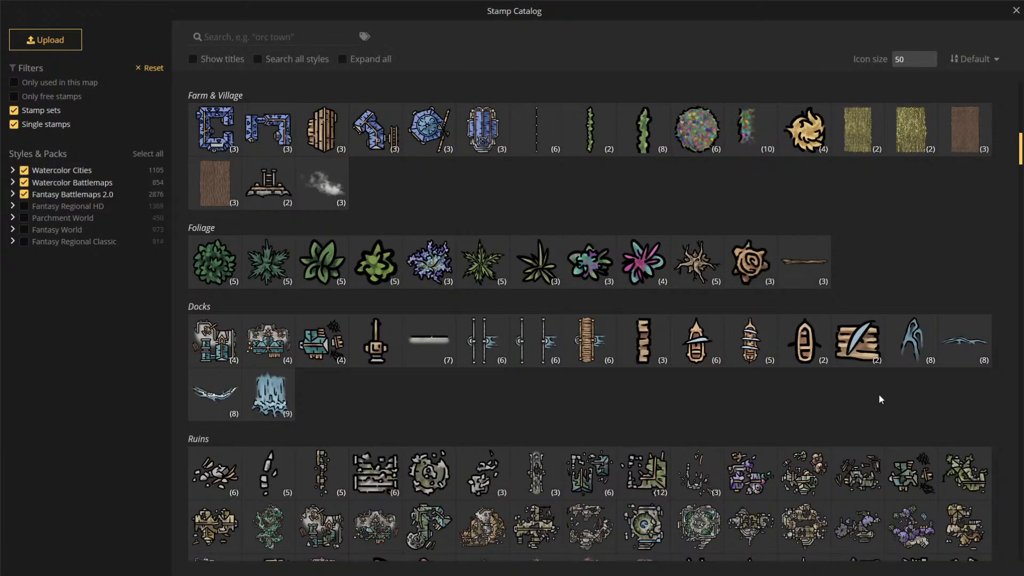
pyautogui.scroll(3, 881, 389)
pyautogui.click(857, 274)
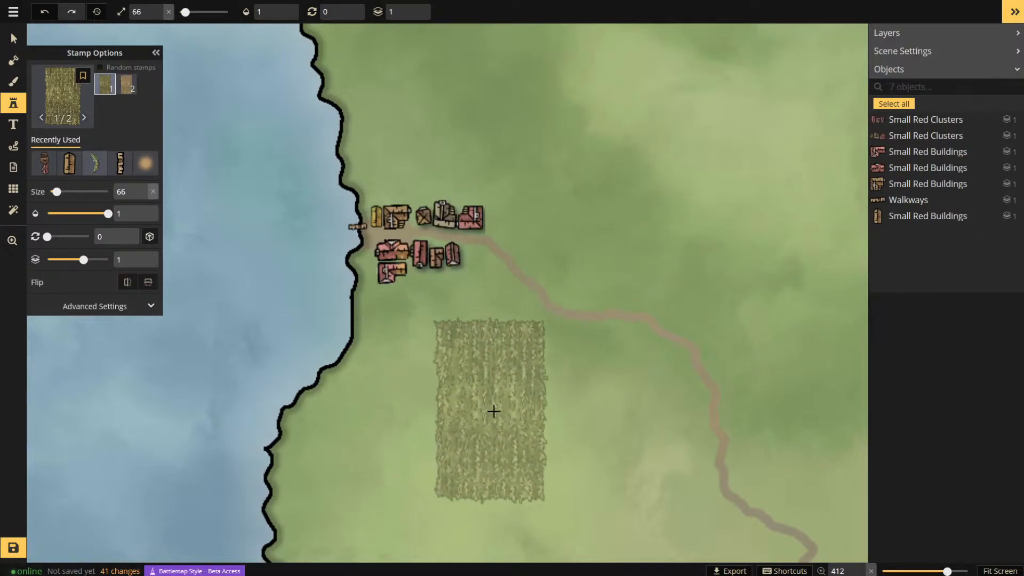
# - Place a green crop field just south of the dirt road's middle stretch, sized to 29 and rotated to 276 degrees
pyautogui.scroll(1, 526, 413)
pyautogui.click(621, 436)
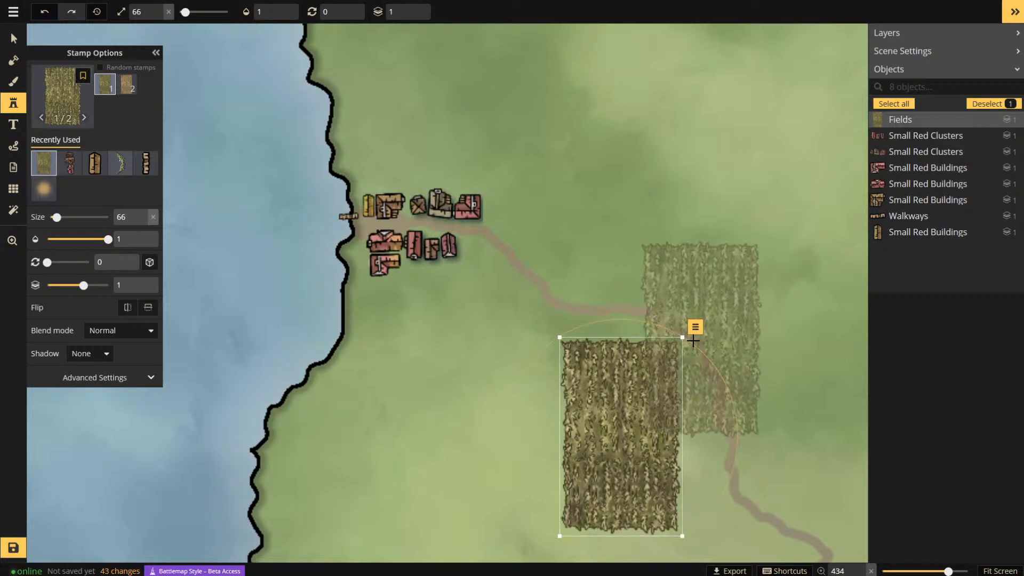
pyautogui.moveTo(684, 334); pyautogui.dragTo(596, 406)
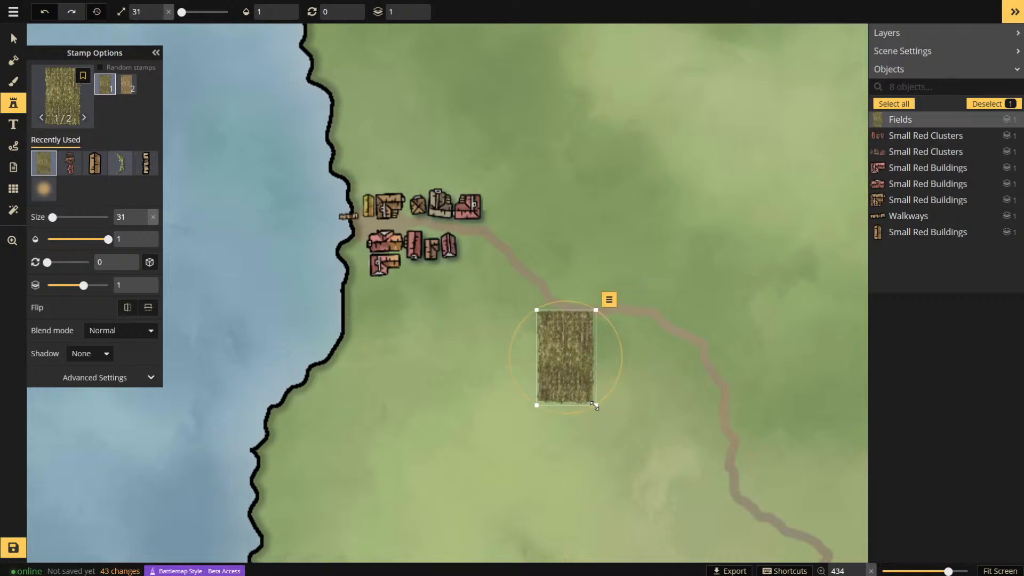
pyautogui.moveTo(605, 398); pyautogui.dragTo(629, 325)
pyautogui.moveTo(590, 352); pyautogui.dragTo(614, 347)
pyautogui.moveTo(644, 391)
pyautogui.mouseDown()
pyautogui.moveTo(629, 382)
pyautogui.moveTo(637, 385)
pyautogui.mouseUp()
pyautogui.moveTo(645, 334); pyautogui.dragTo(639, 322)
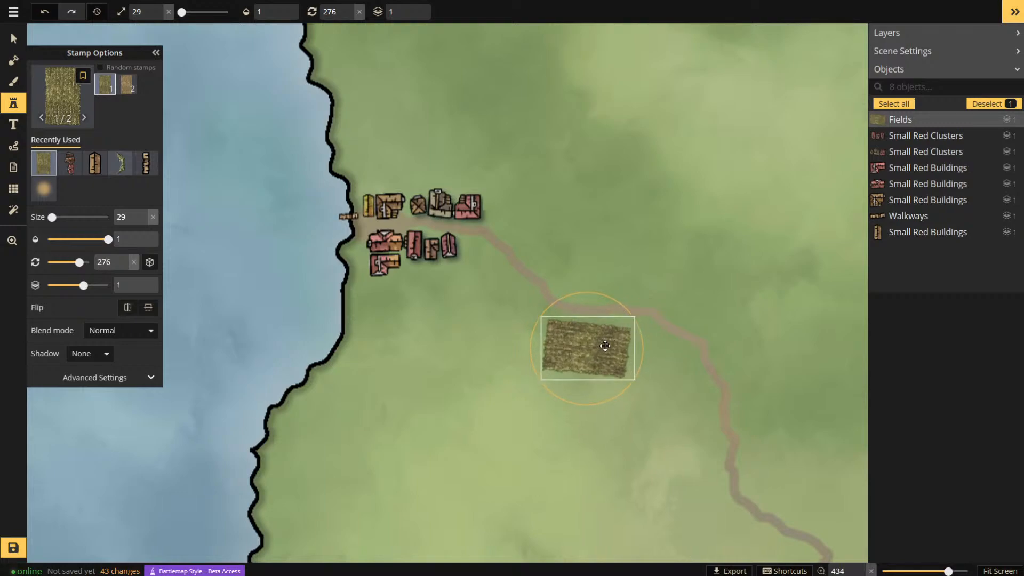
# - Place a second green Fields stamp east of the first one, rotated to 316 degrees to follow the road's bend
pyautogui.click(63, 120)
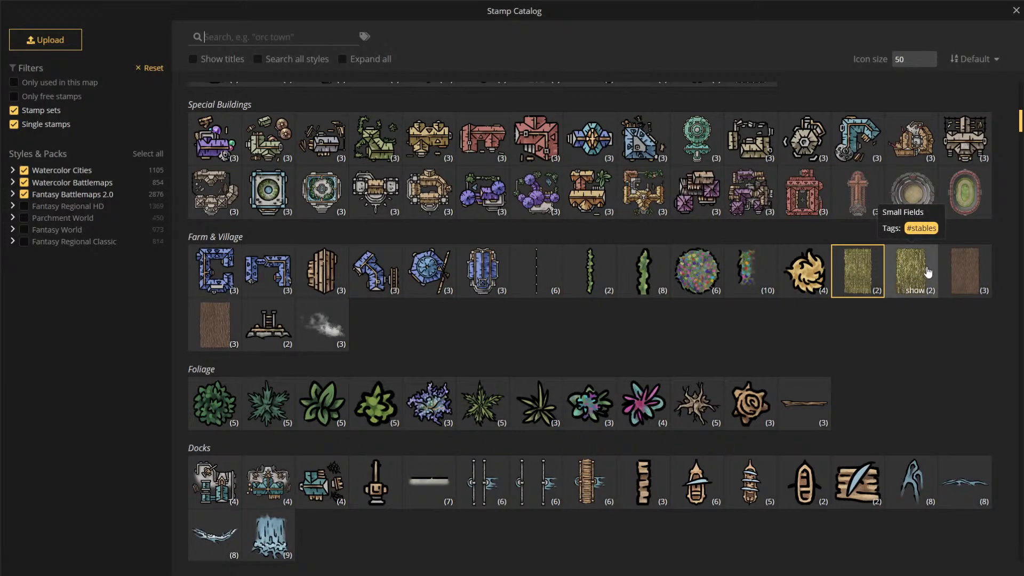
pyautogui.click(852, 277)
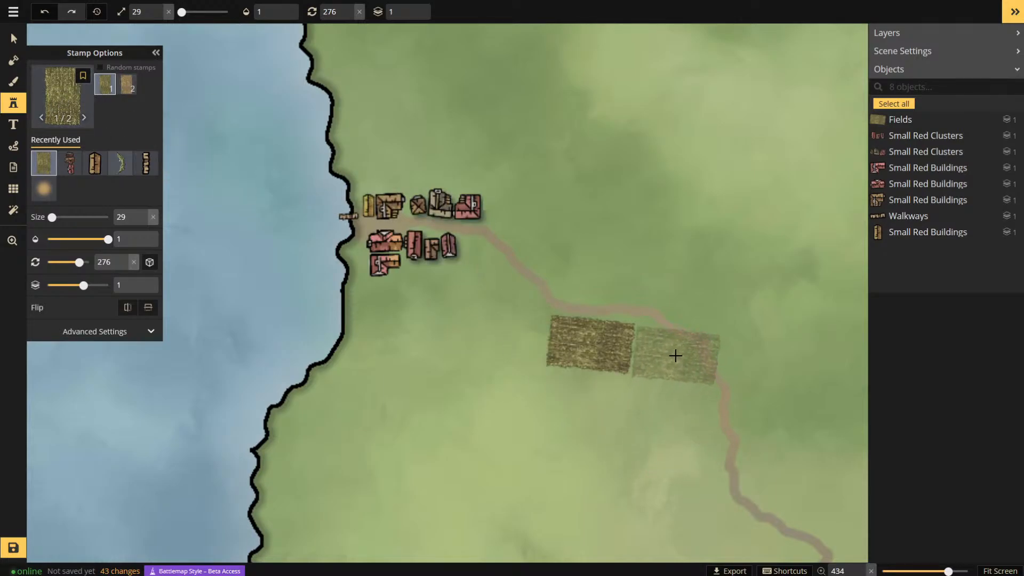
pyautogui.click(676, 354)
pyautogui.moveTo(716, 317); pyautogui.dragTo(694, 396)
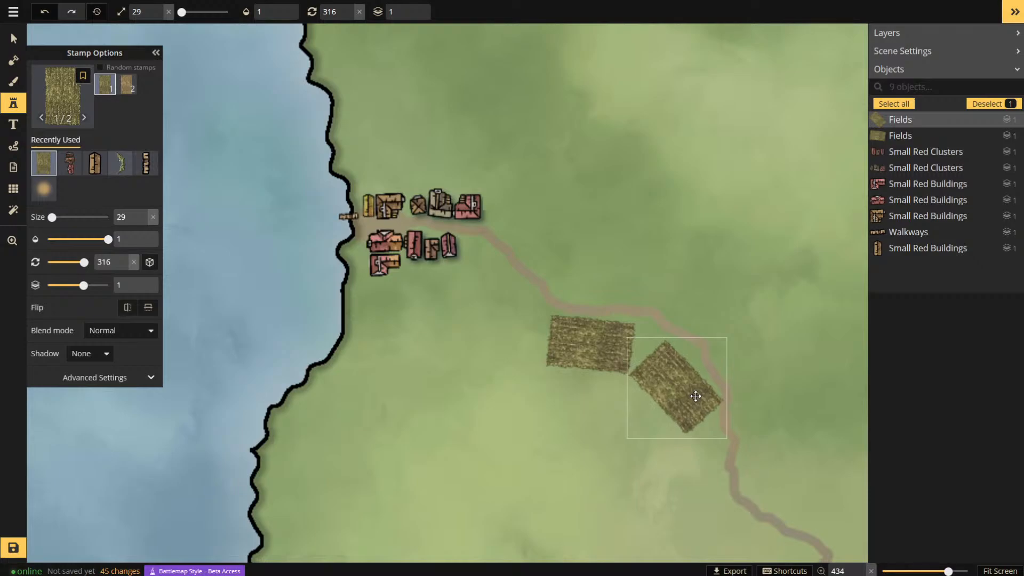
# - Place the second, brown Fields variant just north of the road opposite the first field, rotated to 276 degrees
pyautogui.click(127, 84)
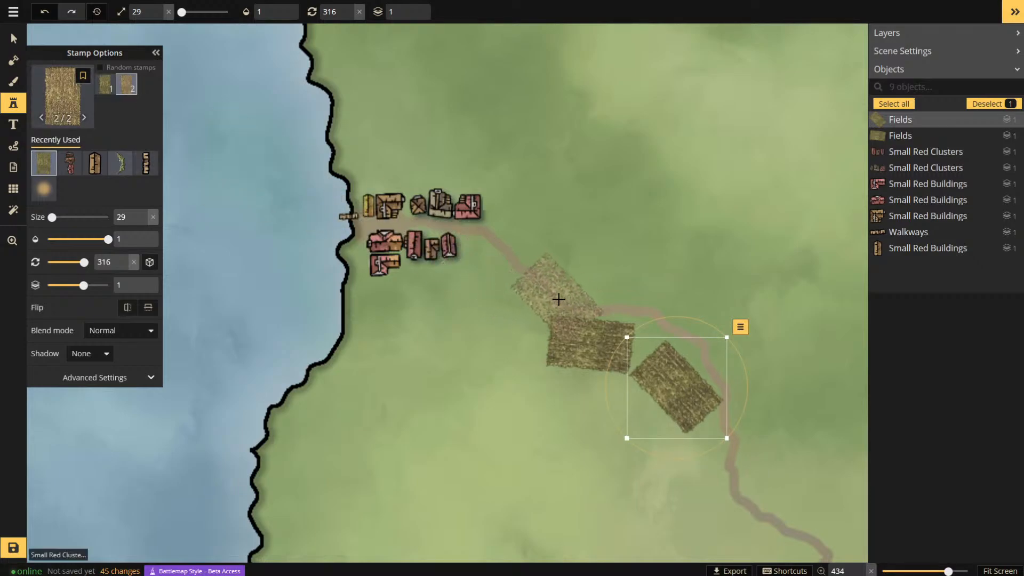
pyautogui.click(608, 272)
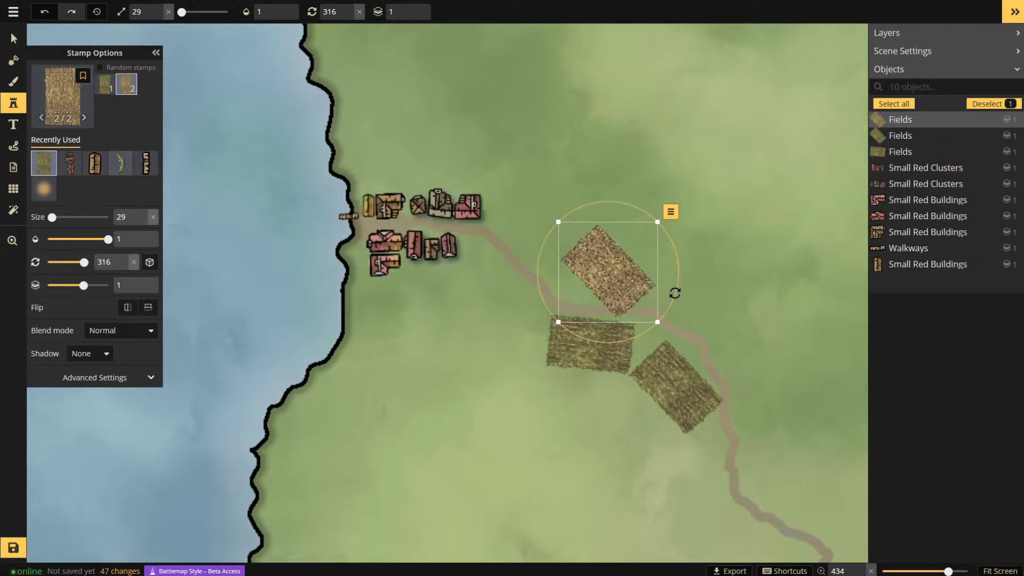
pyautogui.moveTo(675, 292); pyautogui.dragTo(619, 275)
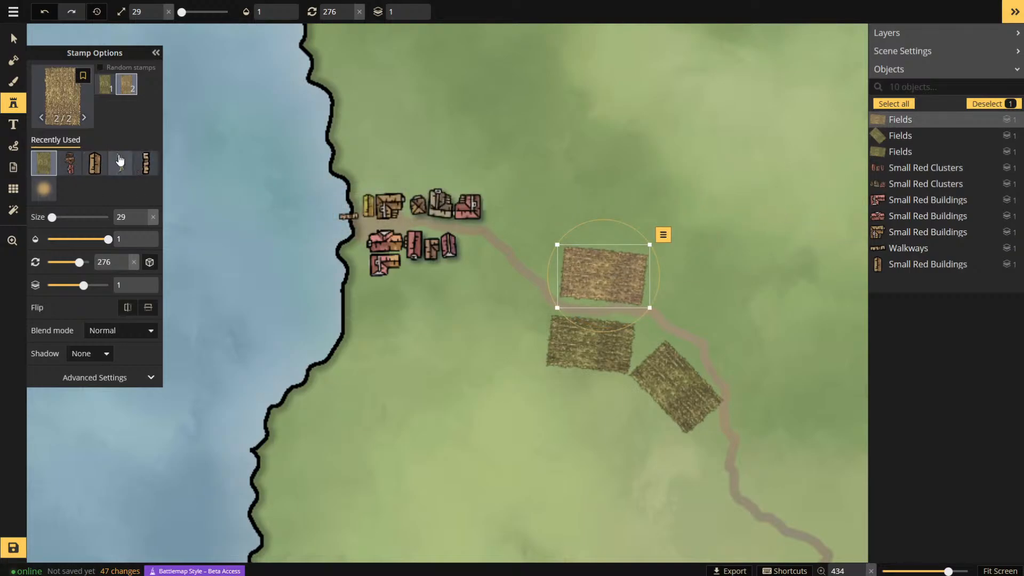
# - Try the fourth Small Red Clusters variant east of the brown field and a stamp size of 50, and undo the placement
pyautogui.click(78, 167)
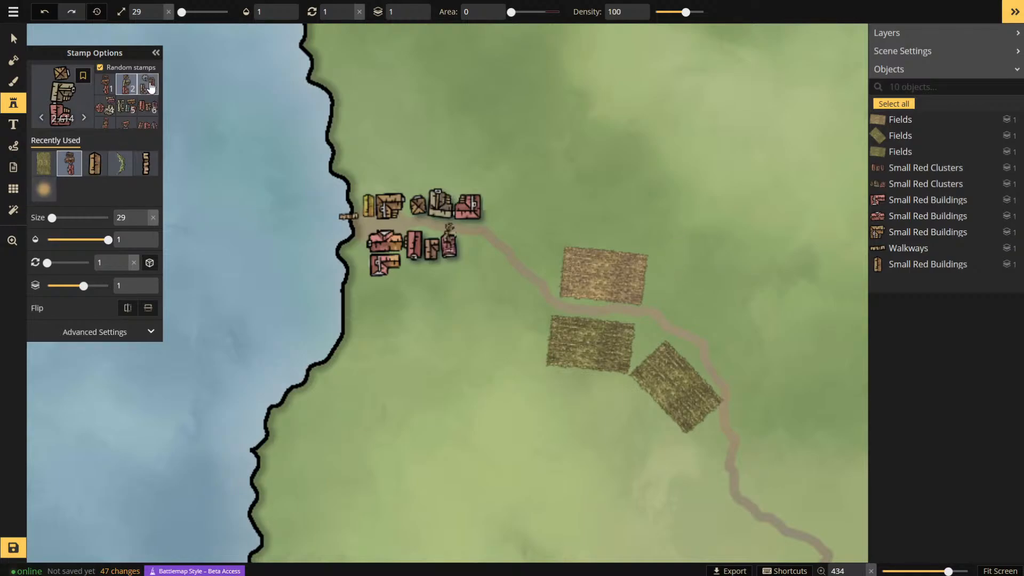
pyautogui.click(112, 115)
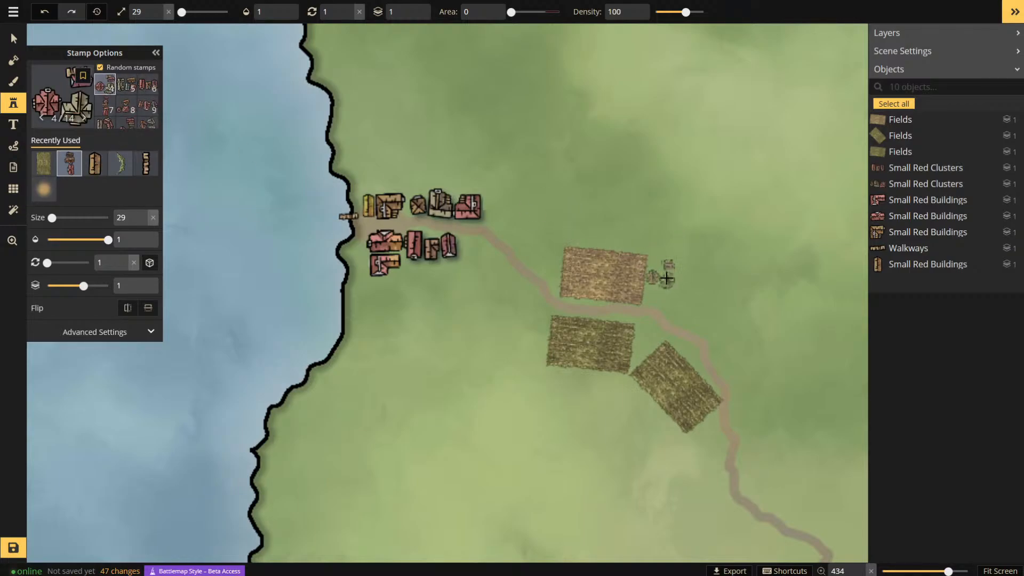
pyautogui.click(660, 294)
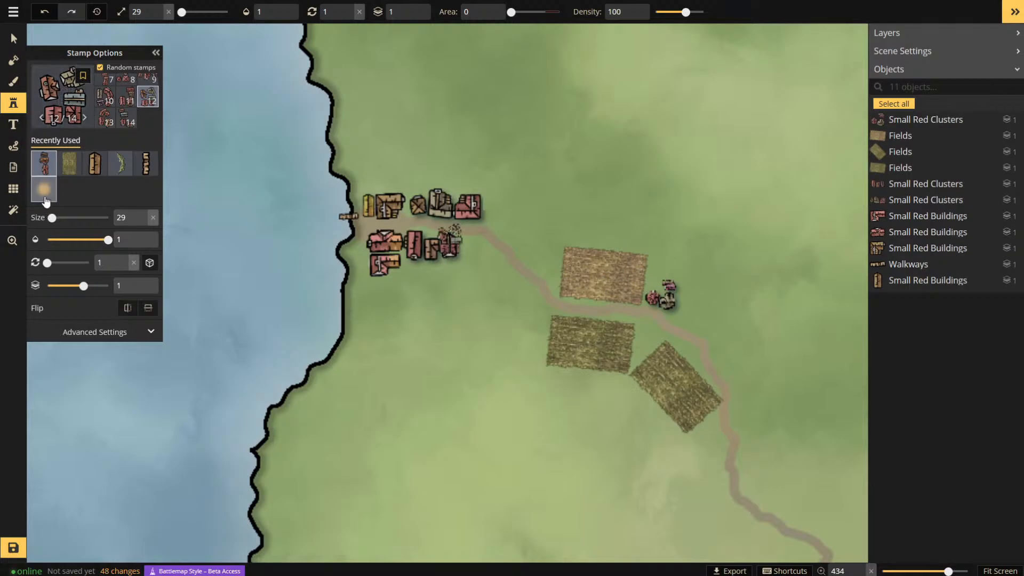
pyautogui.write('50')
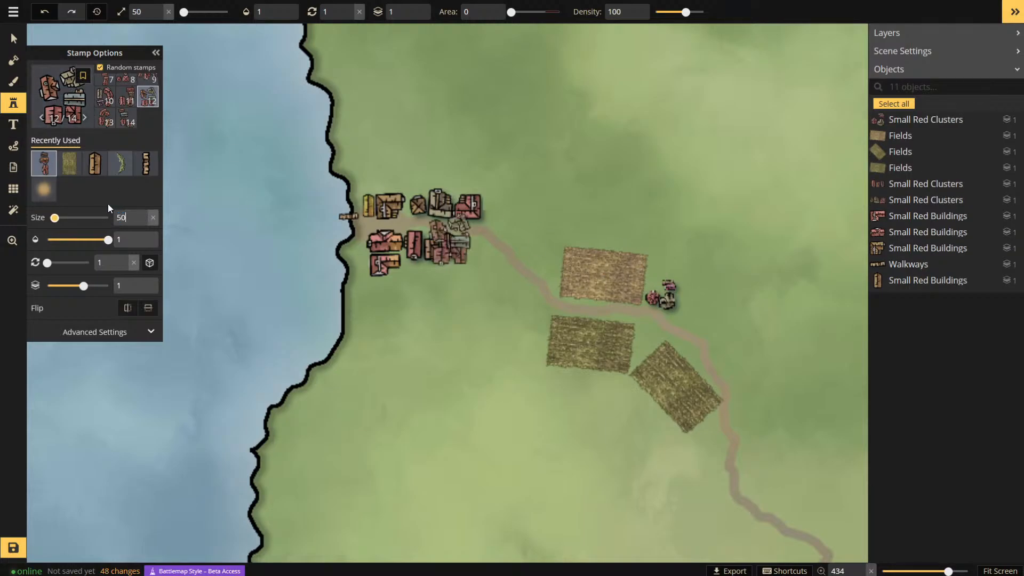
pyautogui.hotkey('ctrl', 'z')
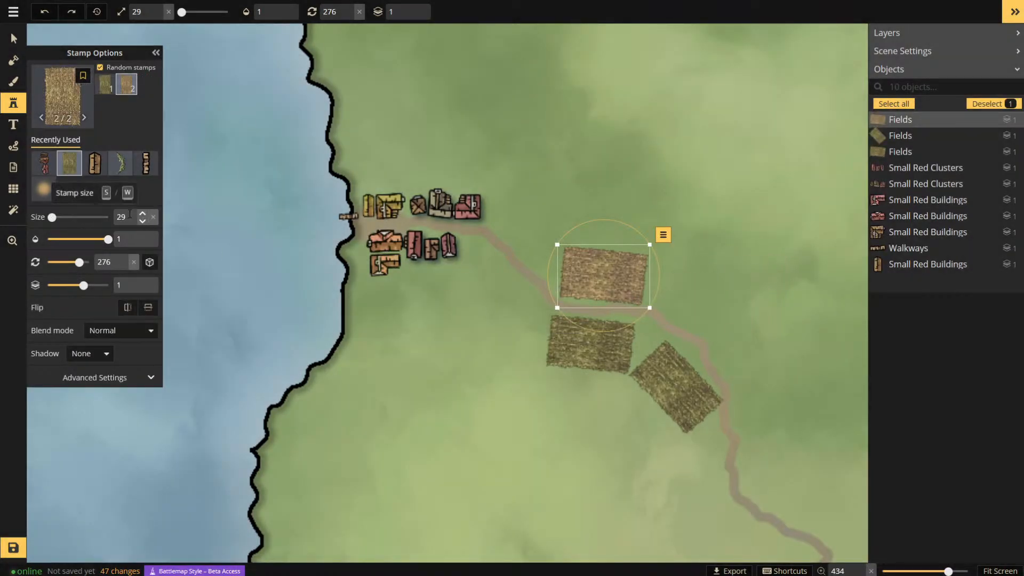
# - Set the brown field's size to 50 and delete that field from the map
pyautogui.moveTo(130, 217); pyautogui.dragTo(106, 208)
pyautogui.write('50')
pyautogui.press('Return')
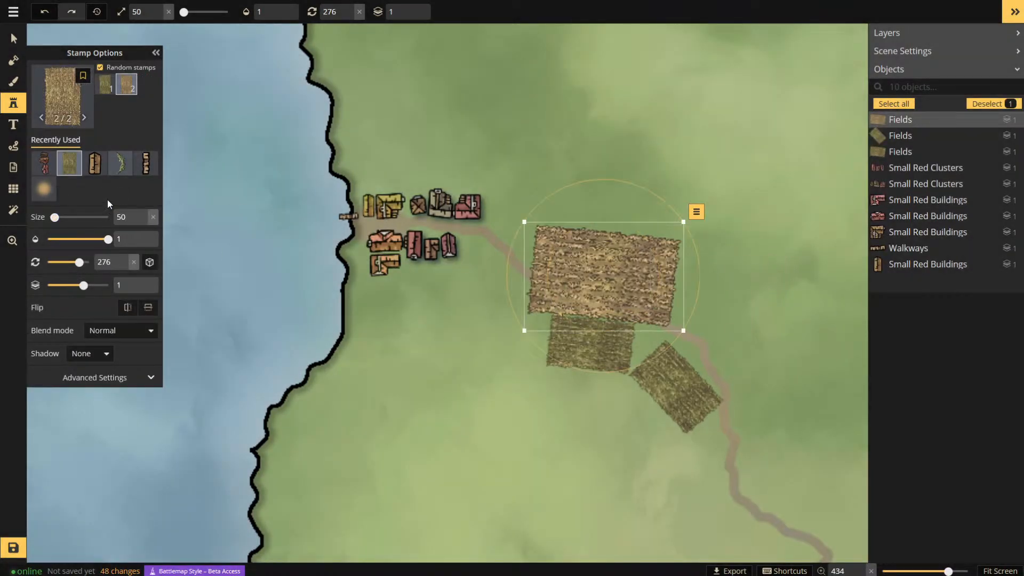
pyautogui.click(45, 164)
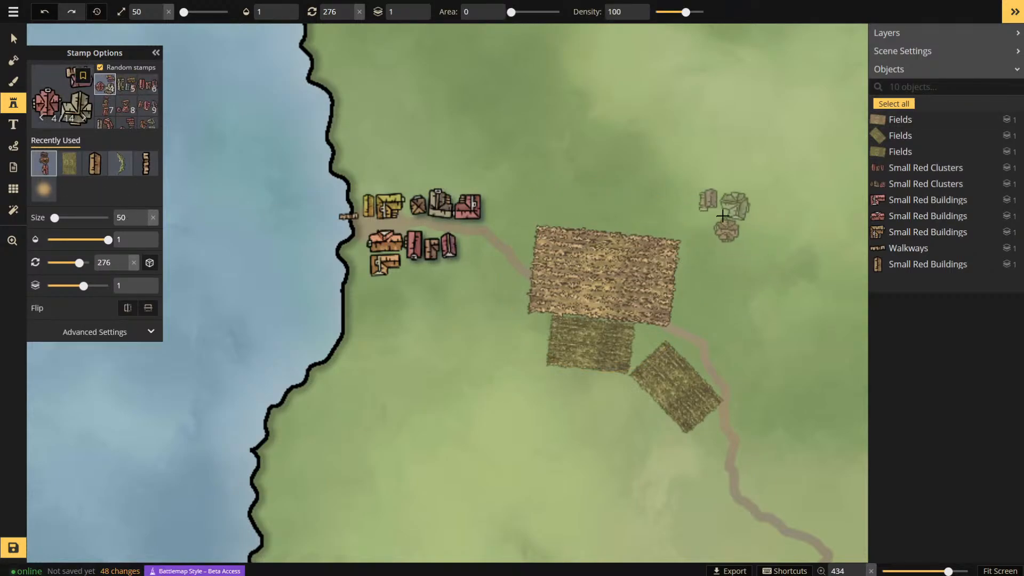
pyautogui.click(14, 39)
pyautogui.click(567, 274)
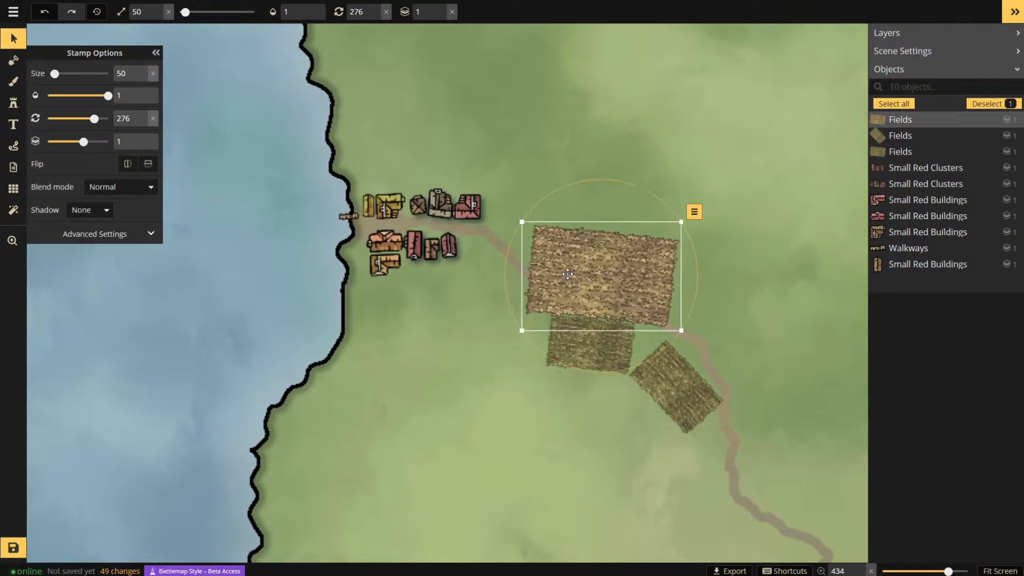
pyautogui.press('Delete')
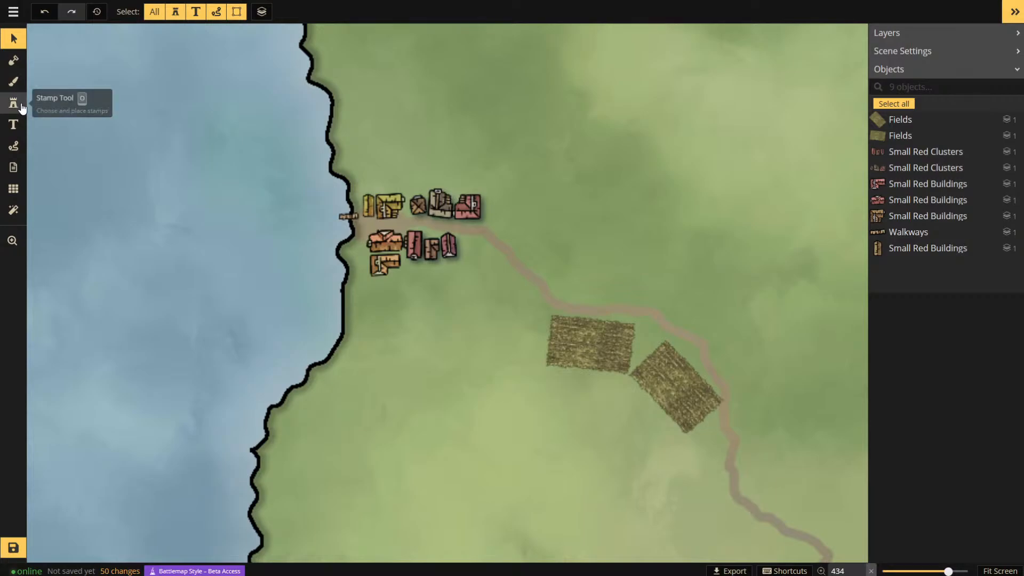
# - Place the thirteenth Small Red Clusters variant south of the road, where the two green fields meet
pyautogui.click(19, 106)
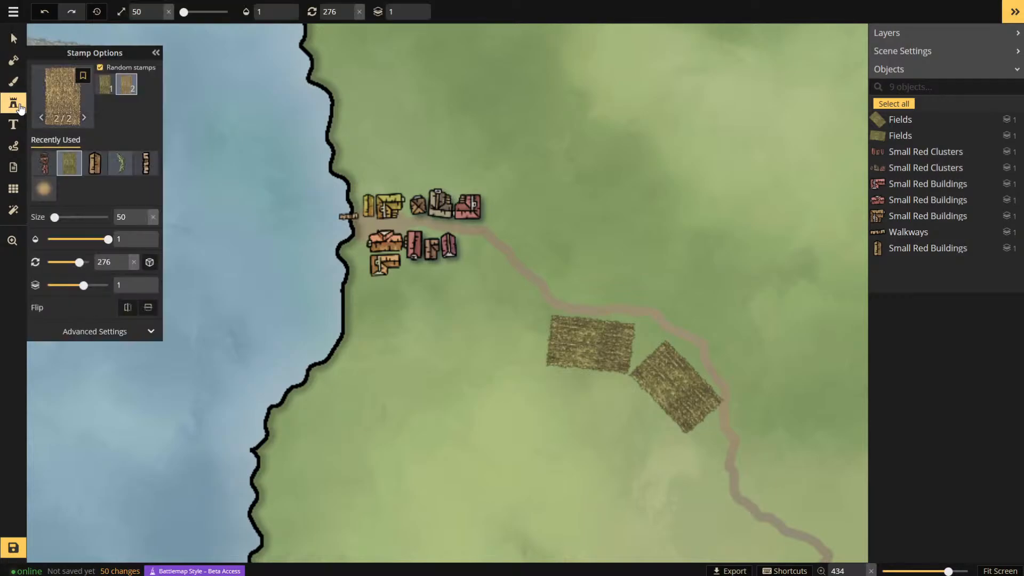
pyautogui.click(39, 157)
pyautogui.scroll(-1, 144, 111)
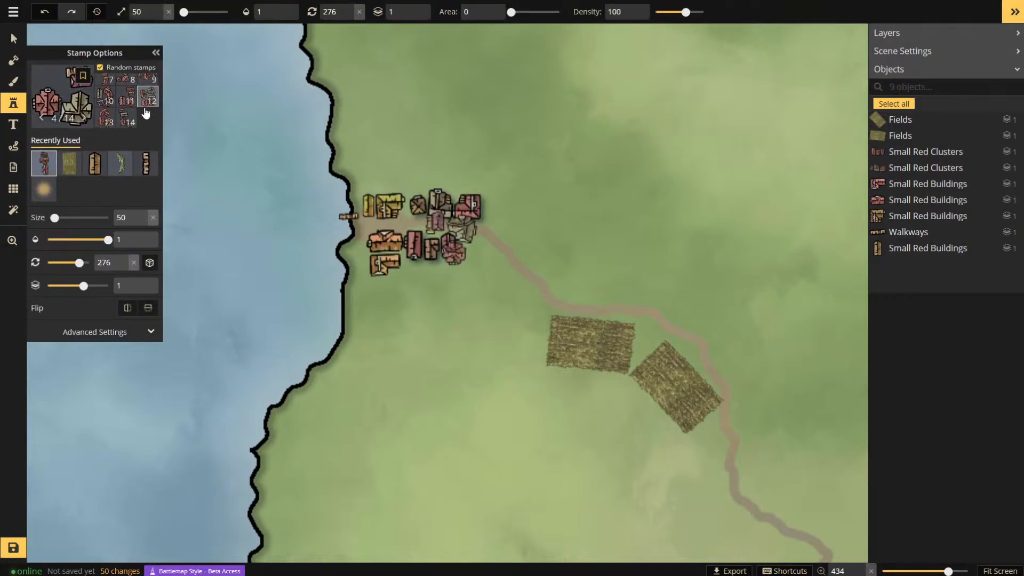
pyautogui.click(106, 120)
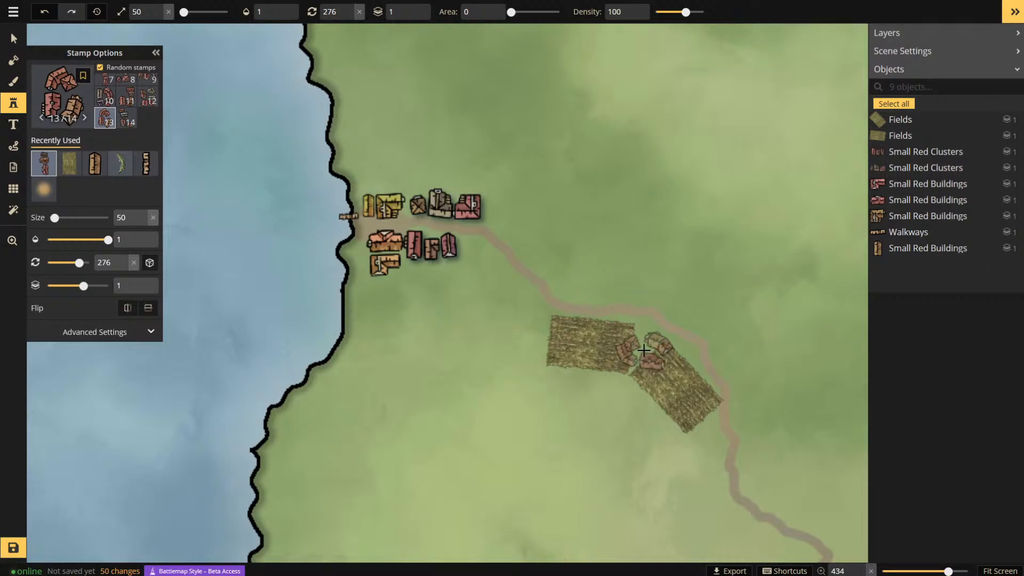
pyautogui.click(644, 351)
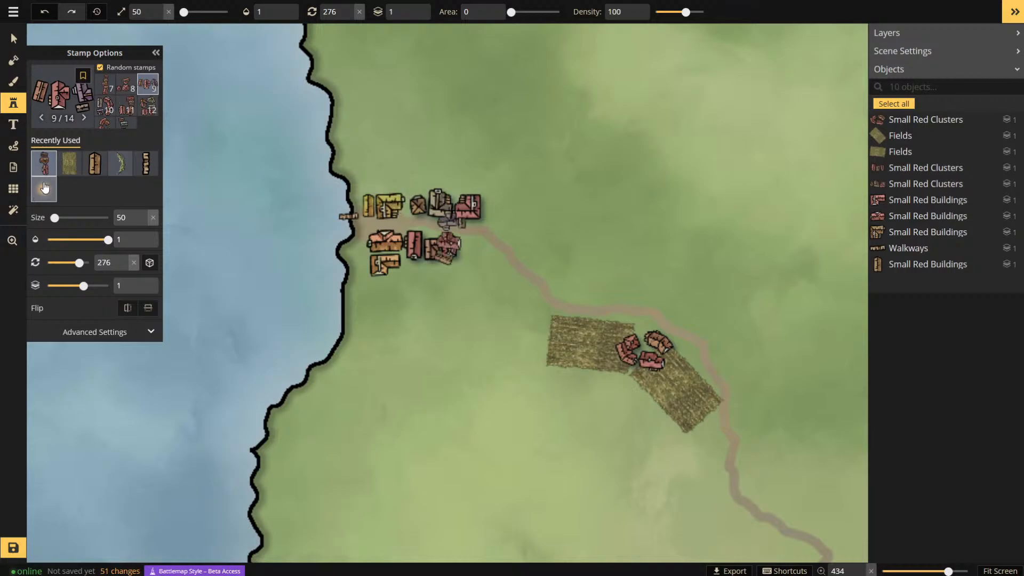
# - Place a large green Fields stamp of size 50 just north of the road, opposite the new house cluster
pyautogui.click(69, 163)
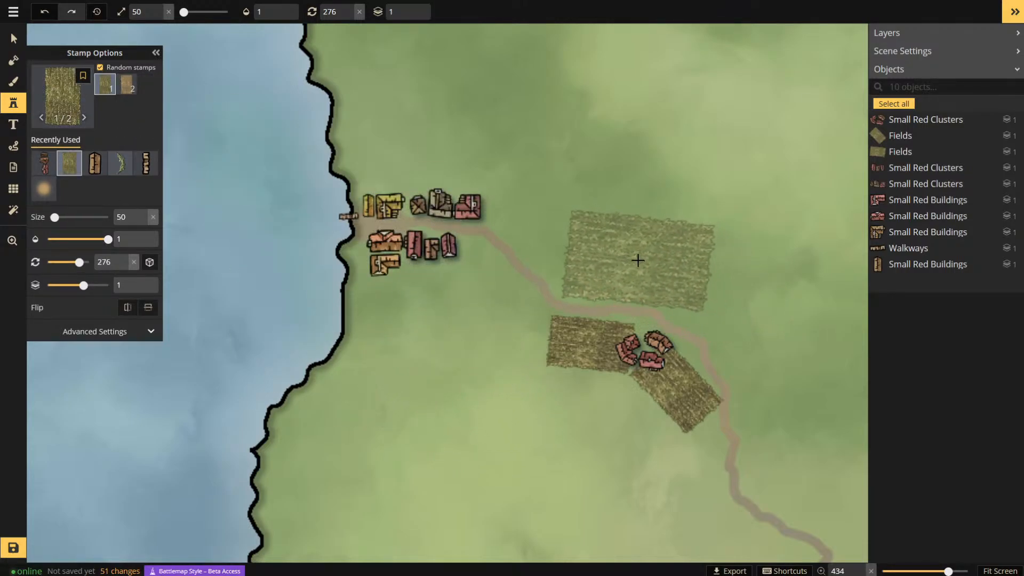
pyautogui.click(636, 259)
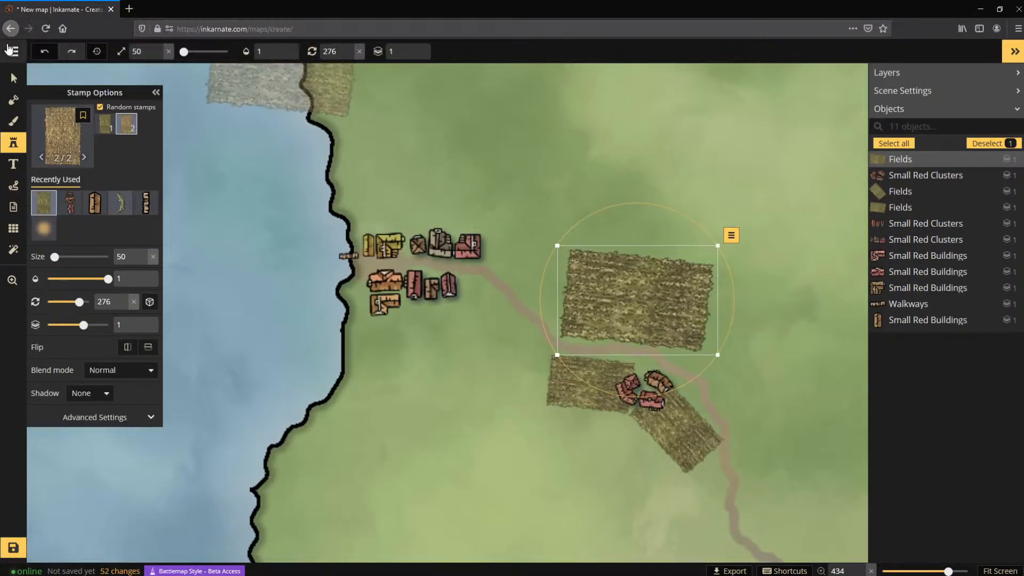
pyautogui.press('b')
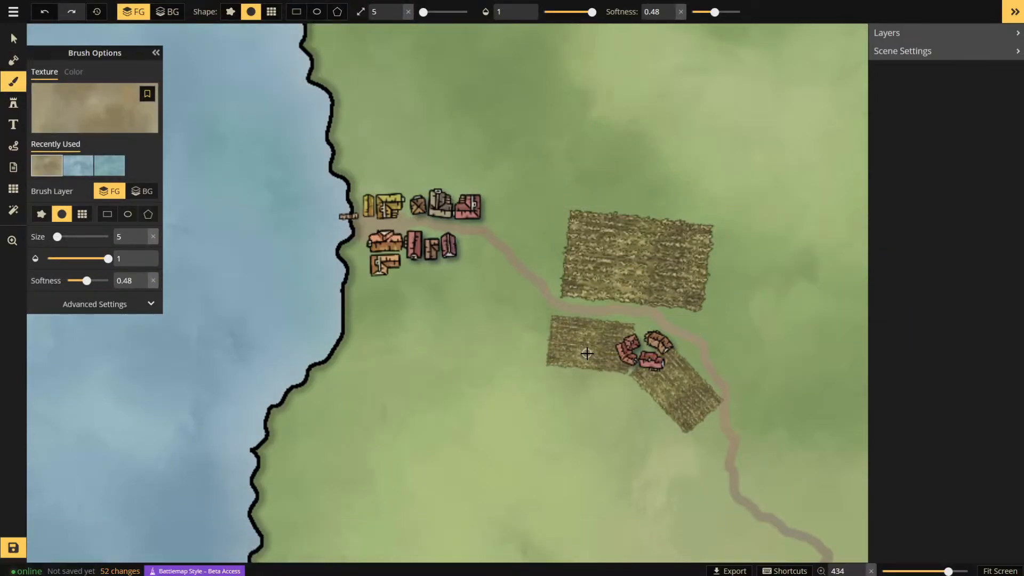
# - Delete the two small green fields south of the road, keeping the house cluster
pyautogui.click(13, 38)
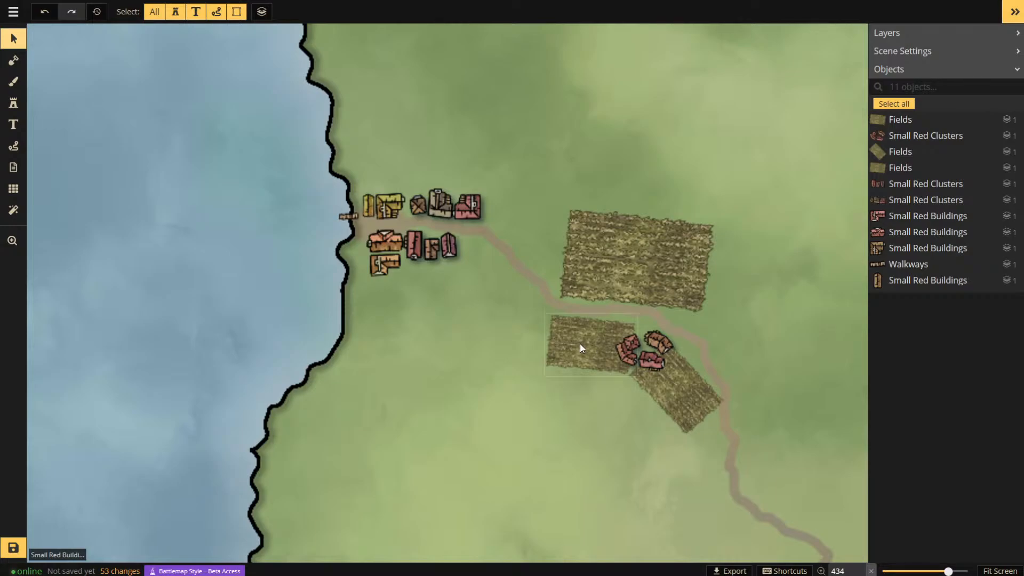
pyautogui.click(580, 344)
pyautogui.press('Delete')
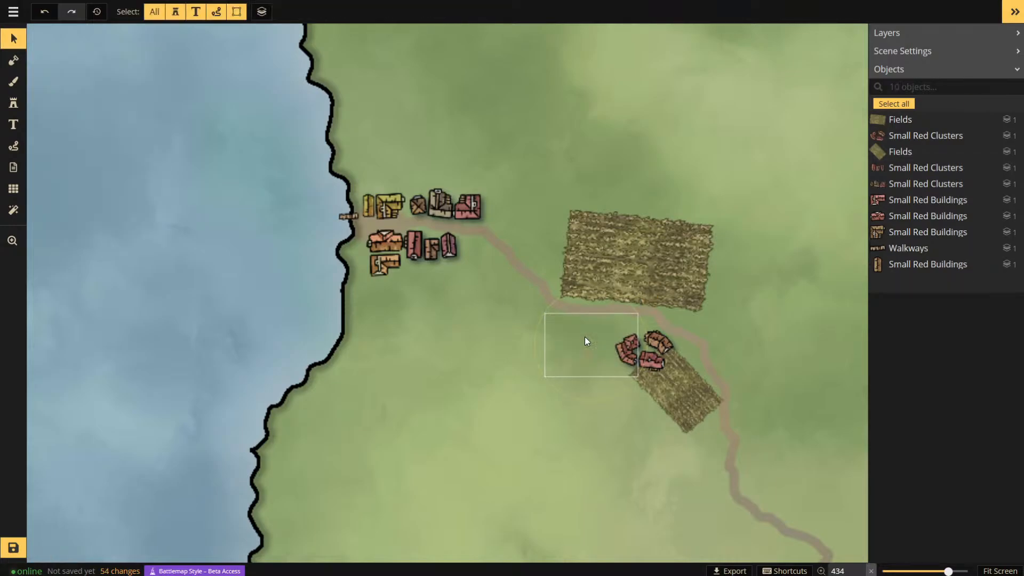
pyautogui.click(702, 406)
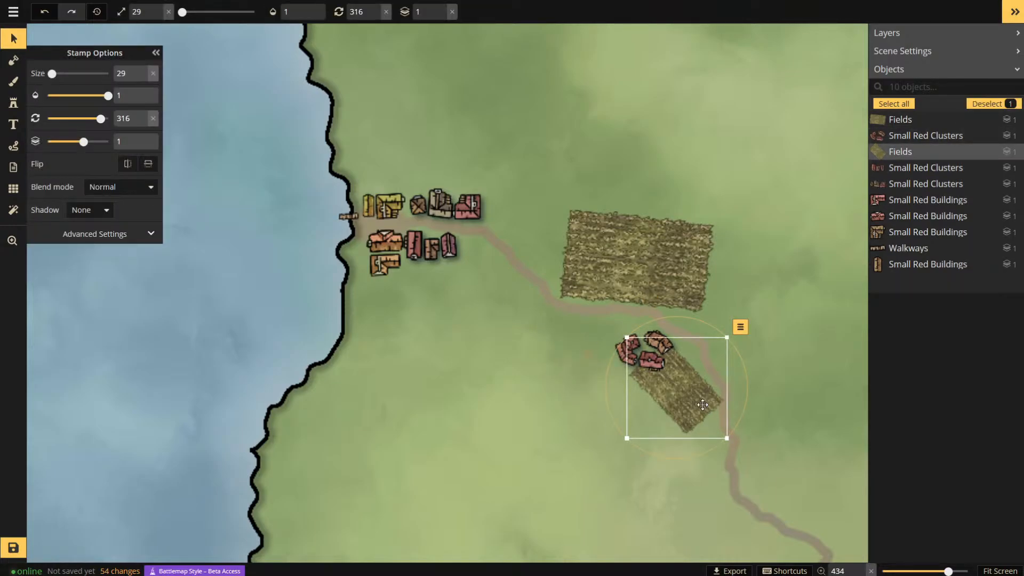
pyautogui.press('Delete')
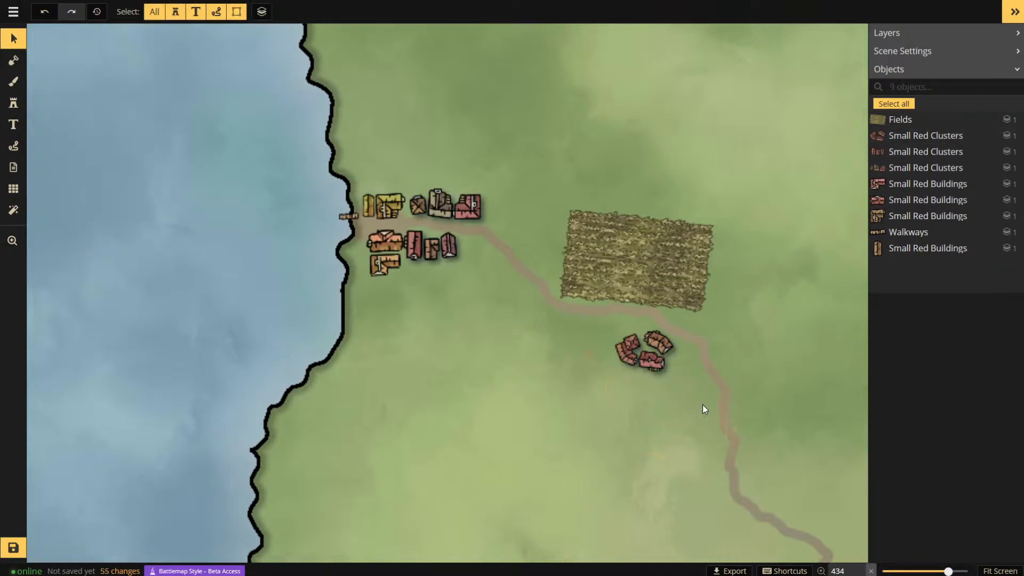
# - Choose the Hay stamp under Farm & Village and place four of them in a row between the road and the house cluster
pyautogui.click(14, 102)
pyautogui.click(69, 98)
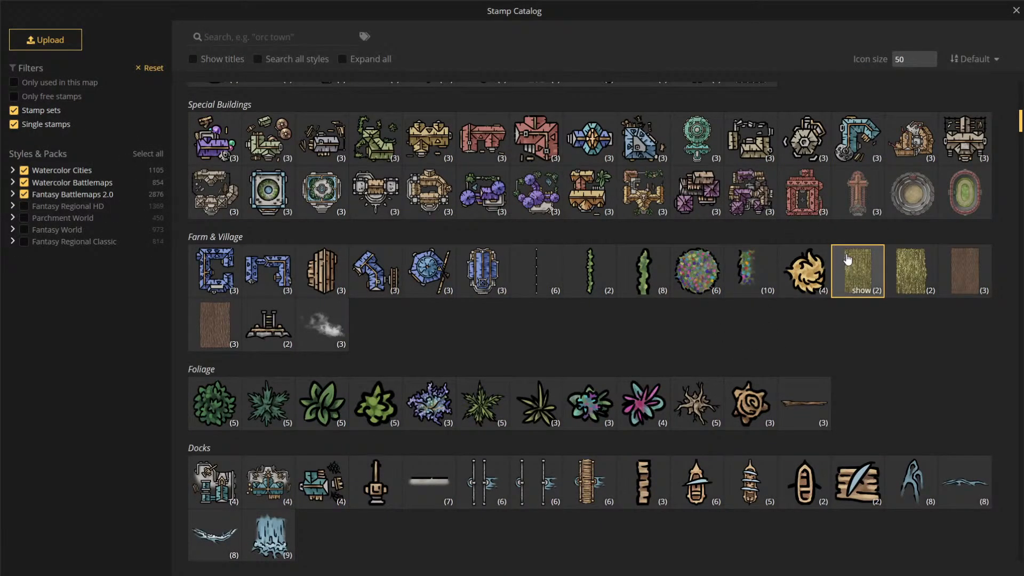
pyautogui.click(822, 261)
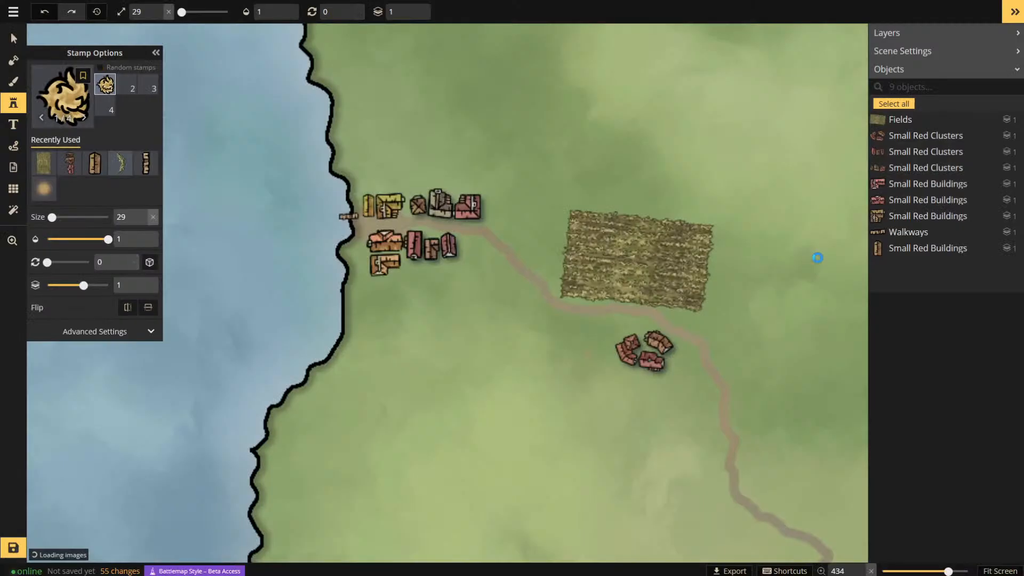
pyautogui.click(646, 321)
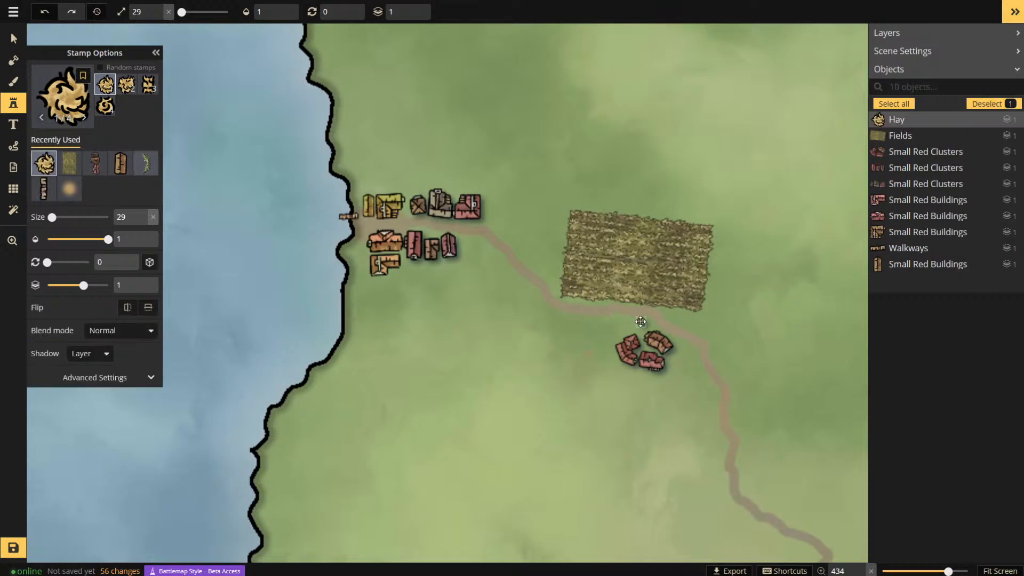
pyautogui.click(613, 320)
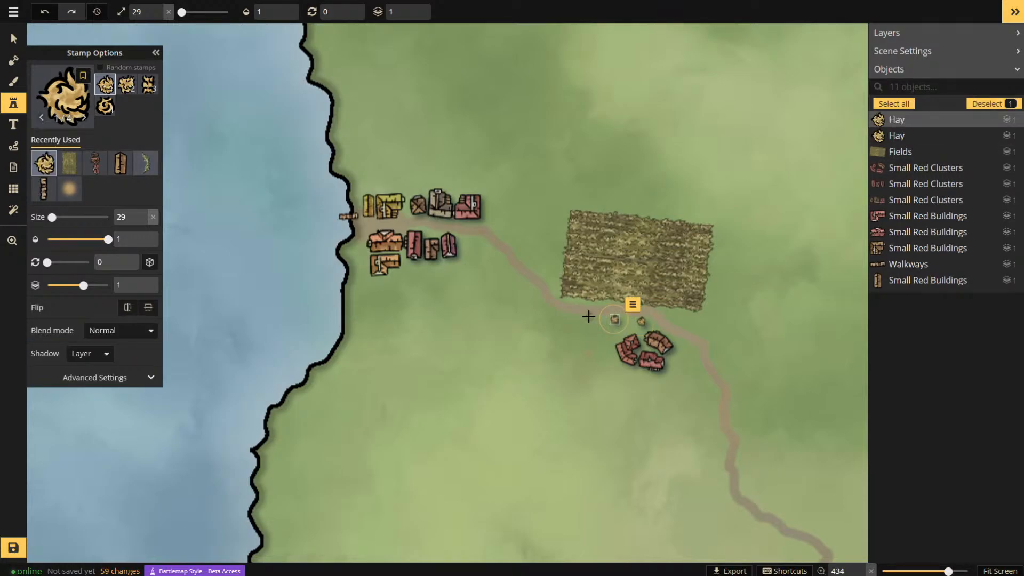
pyautogui.click(591, 320)
pyautogui.click(566, 318)
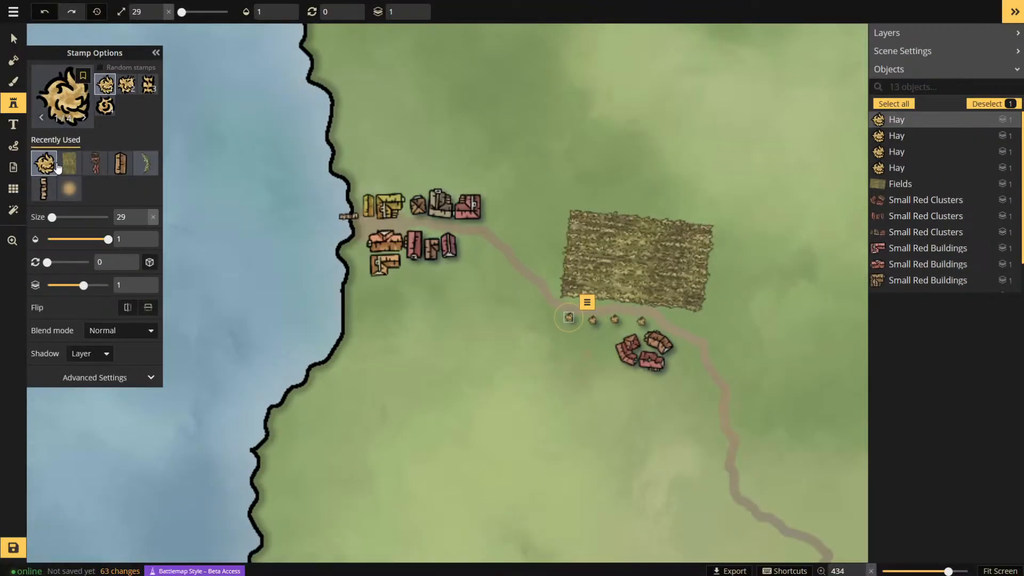
# - Place a Fields stamp of size 50 east of the road, across from the farm's house cluster
pyautogui.click(68, 163)
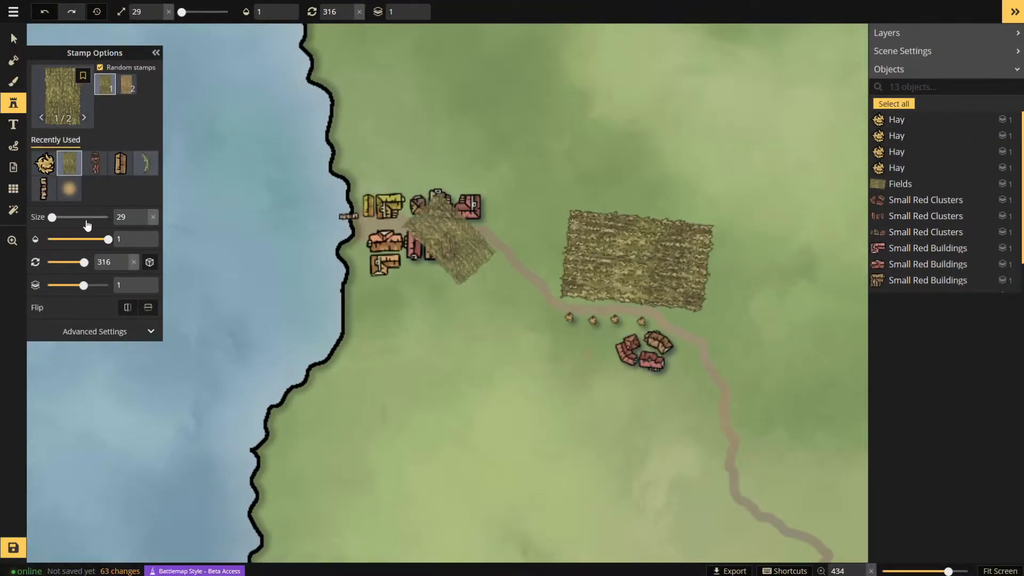
pyautogui.write('50')
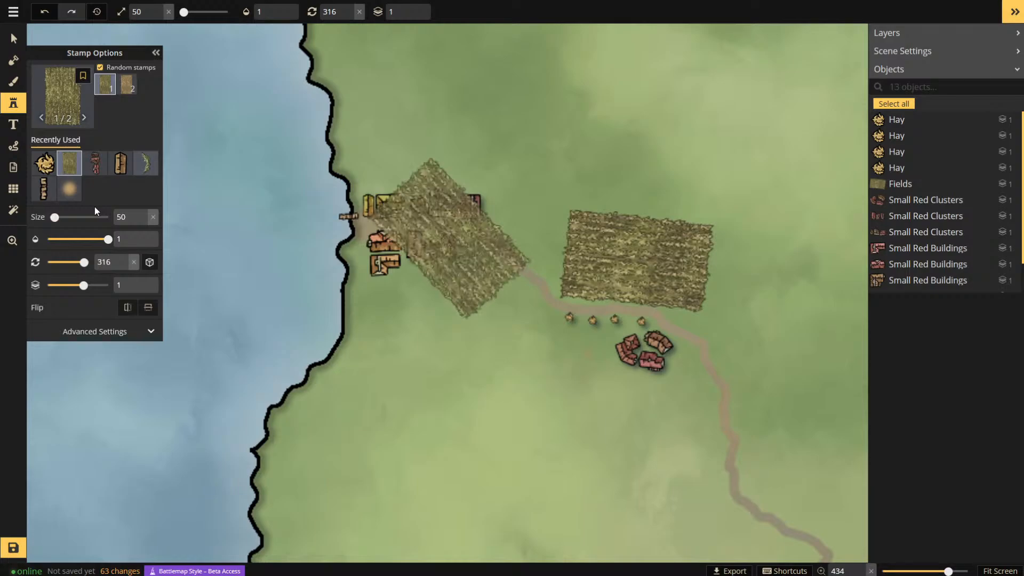
pyautogui.click(772, 343)
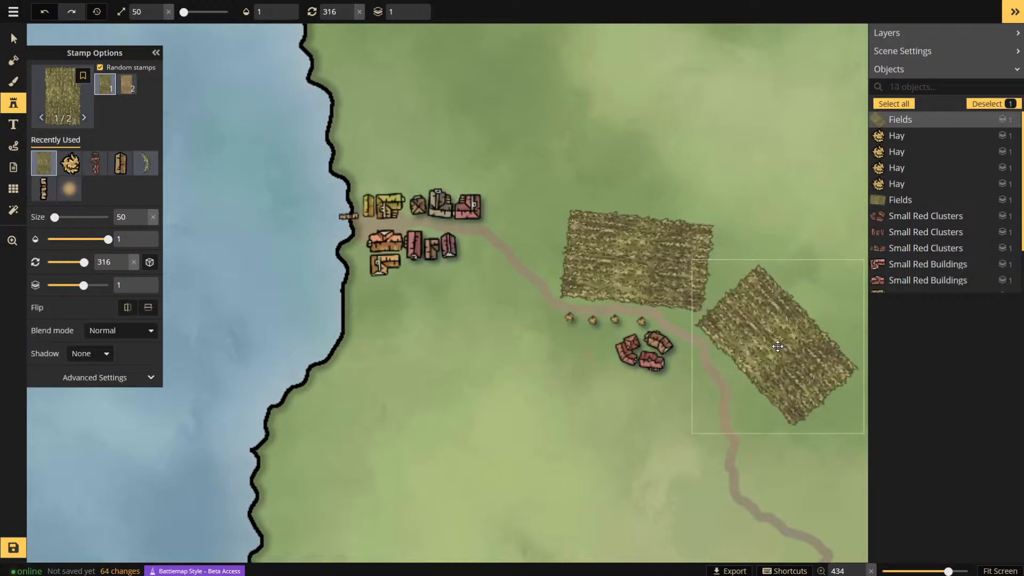
# - Place another green Fields stamp just south of the farm's house cluster, rotated to 356 and clear of the road
pyautogui.click(106, 85)
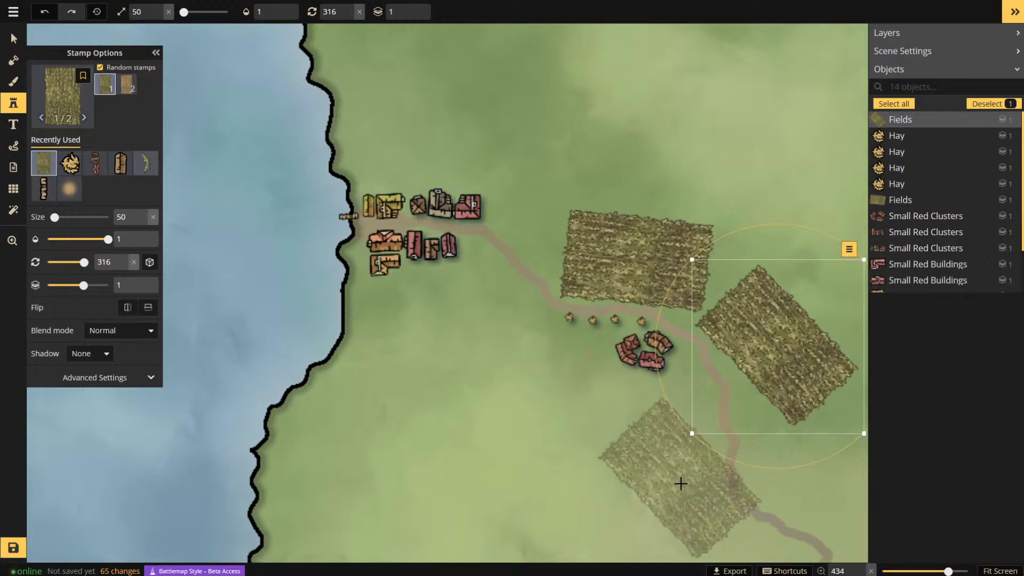
pyautogui.click(668, 475)
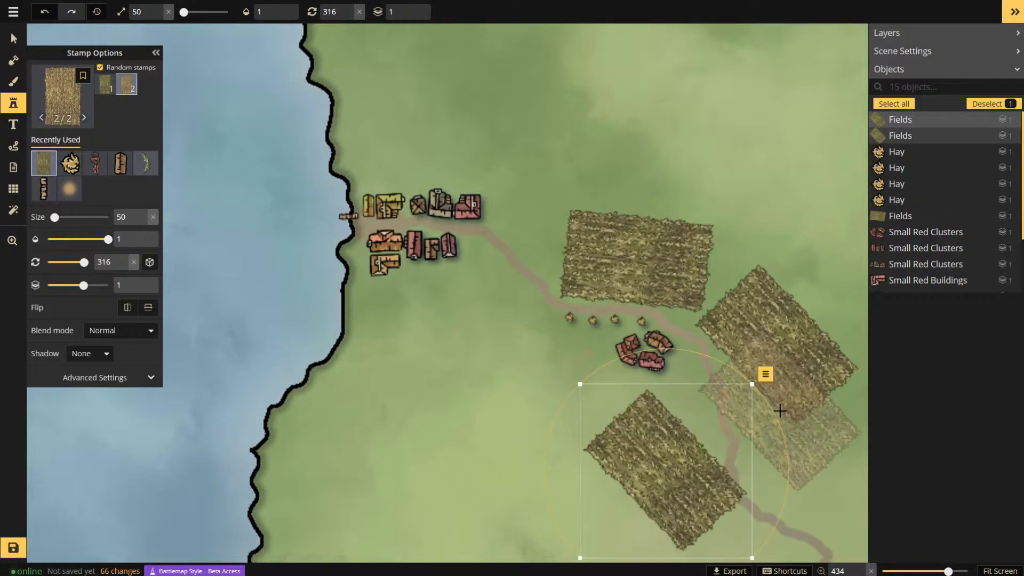
pyautogui.moveTo(777, 414); pyautogui.dragTo(799, 499)
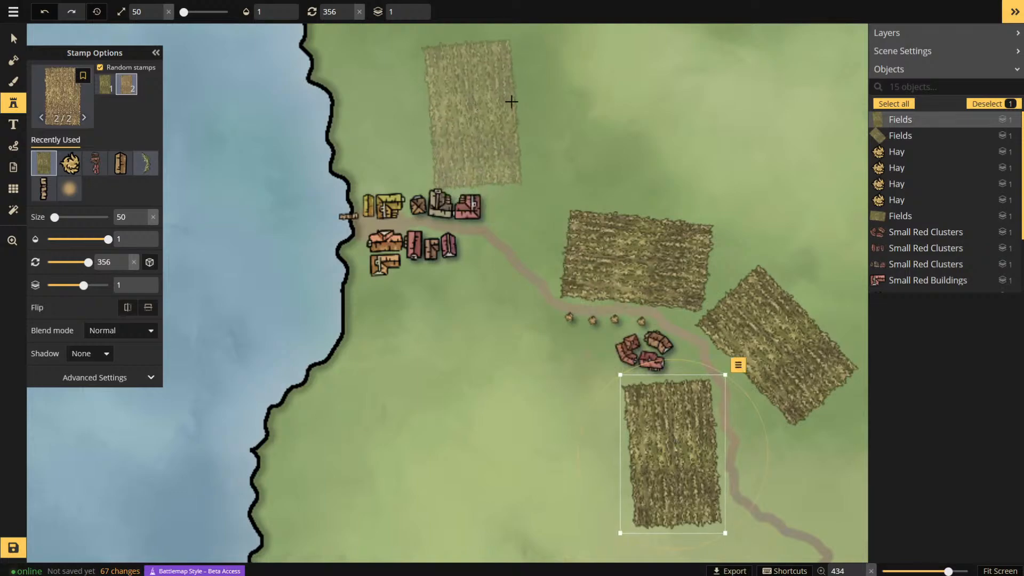
# - Place the ninth Small Red Clusters variant at the village's eastern end, north of the road
pyautogui.click(95, 164)
pyautogui.click(144, 111)
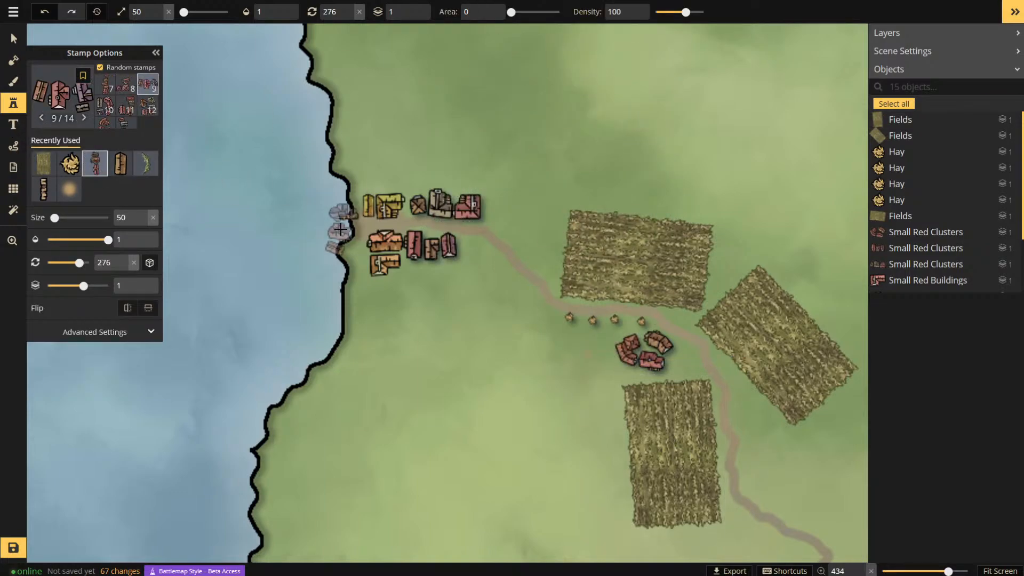
pyautogui.click(497, 201)
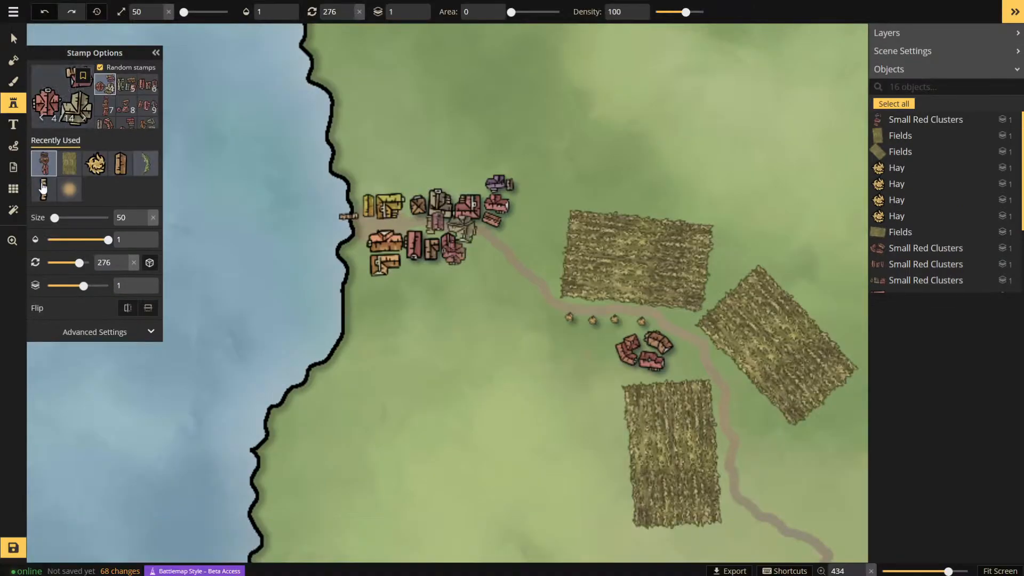
# - Add a short third-variant Walkways dock south of the existing one, and long second-variant docks farther north and south on the village shore
pyautogui.click(45, 189)
pyautogui.click(147, 84)
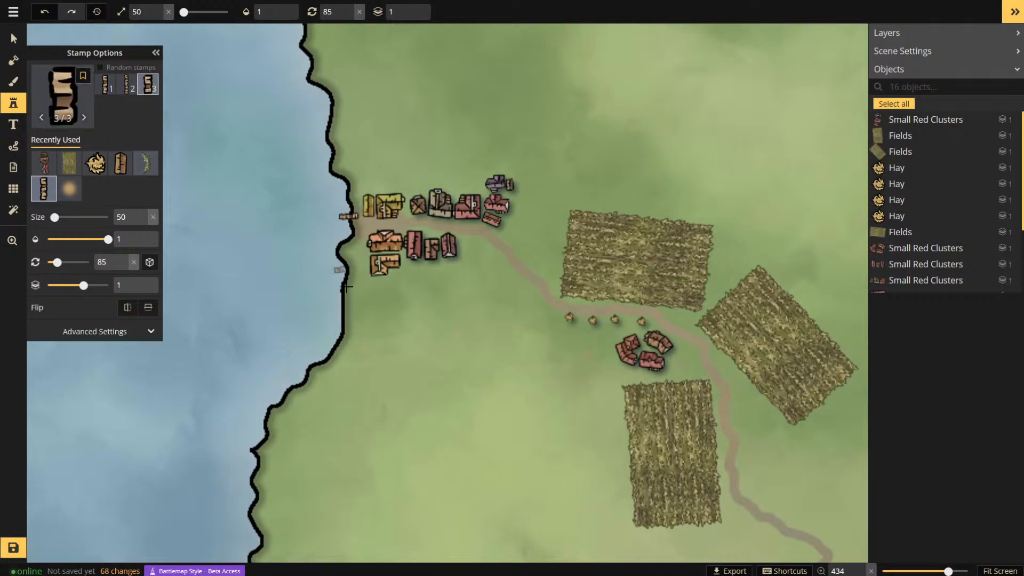
pyautogui.click(331, 249)
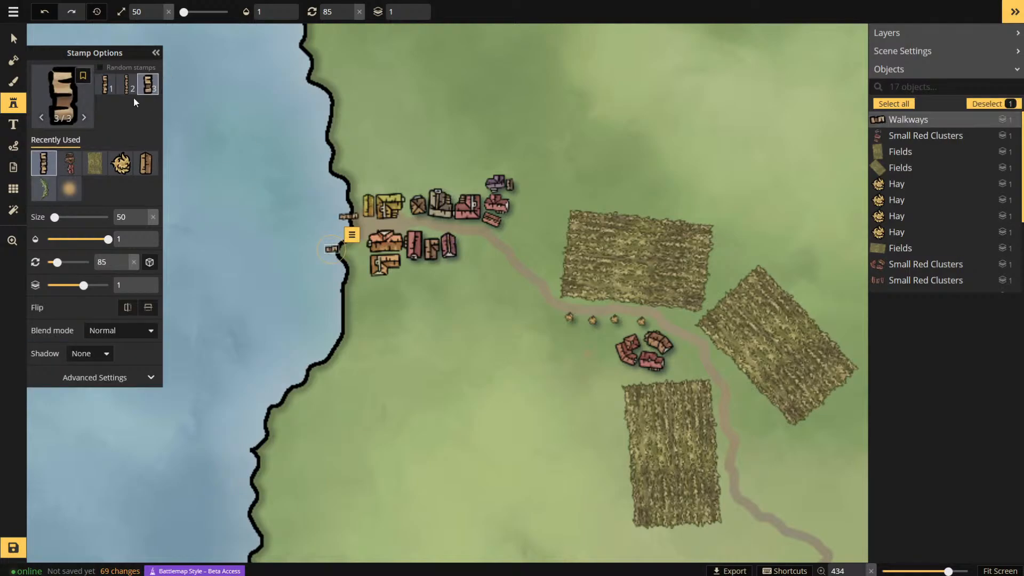
pyautogui.click(127, 85)
pyautogui.click(312, 169)
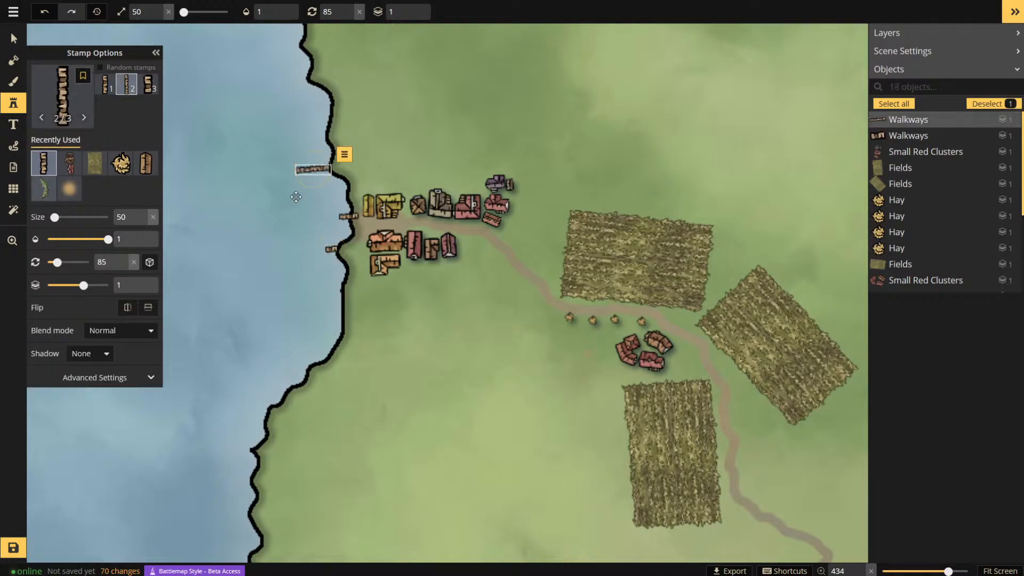
pyautogui.click(326, 317)
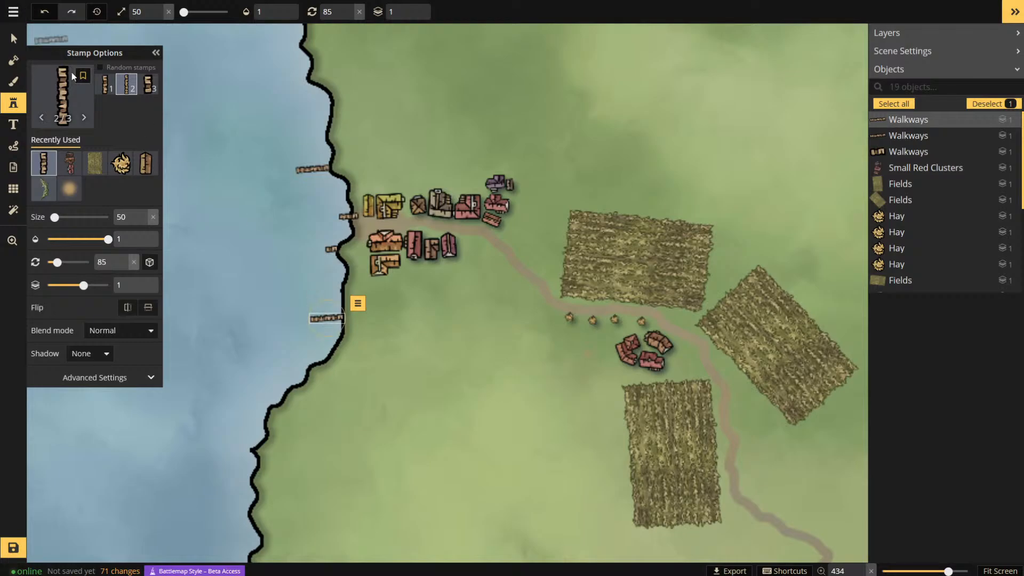
# - Place Small Red Clusters variant 5 by the southern dock, variant 4 by the northern dock, and variant 6 beside the southern cluster
pyautogui.click(70, 163)
pyautogui.click(127, 107)
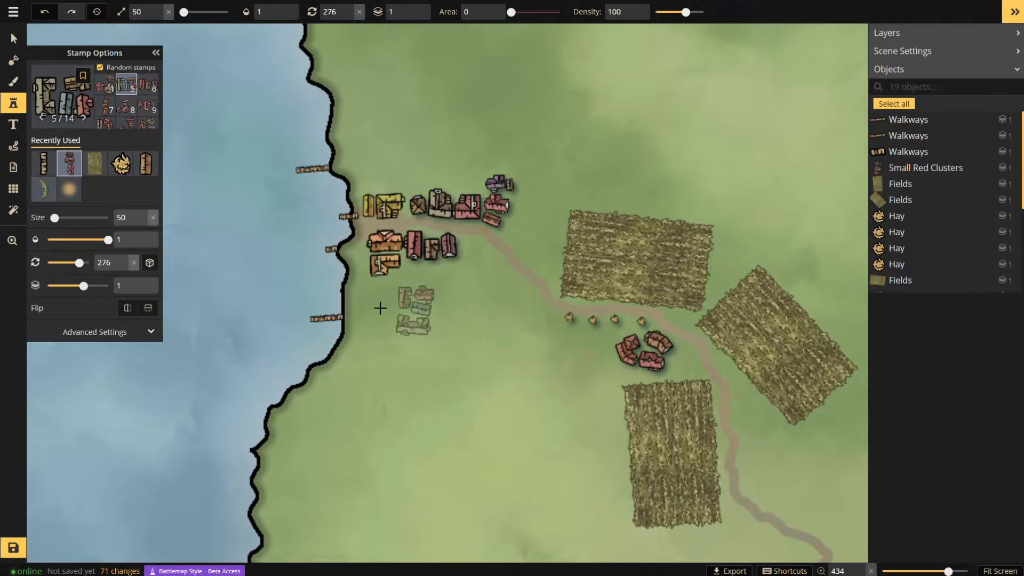
pyautogui.click(362, 302)
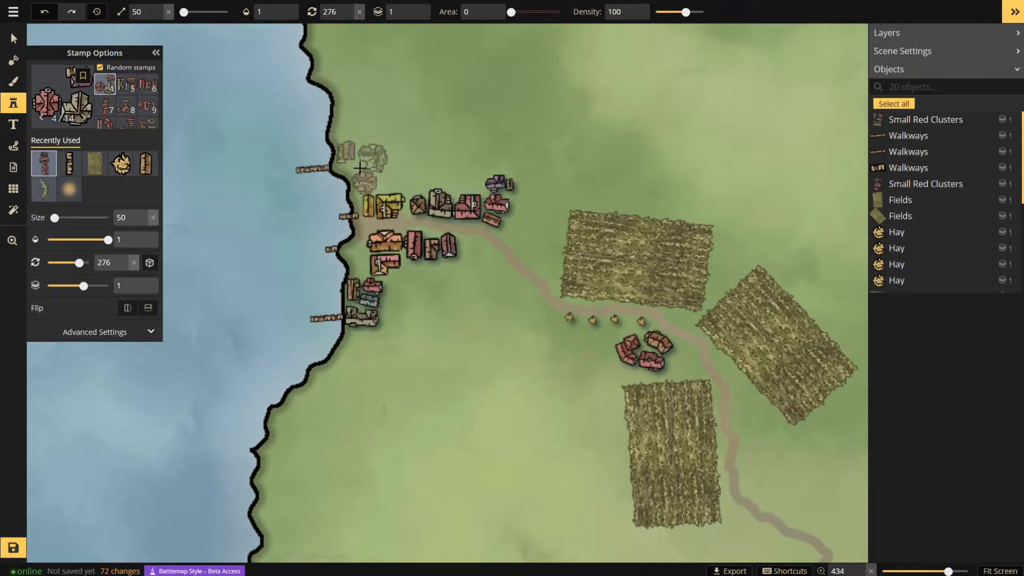
pyautogui.click(365, 167)
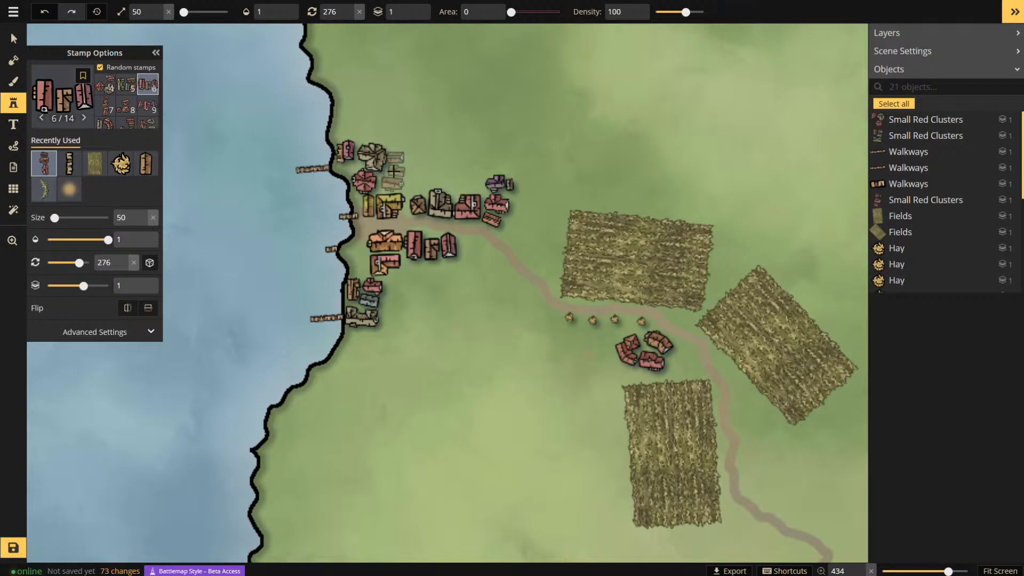
pyautogui.click(393, 294)
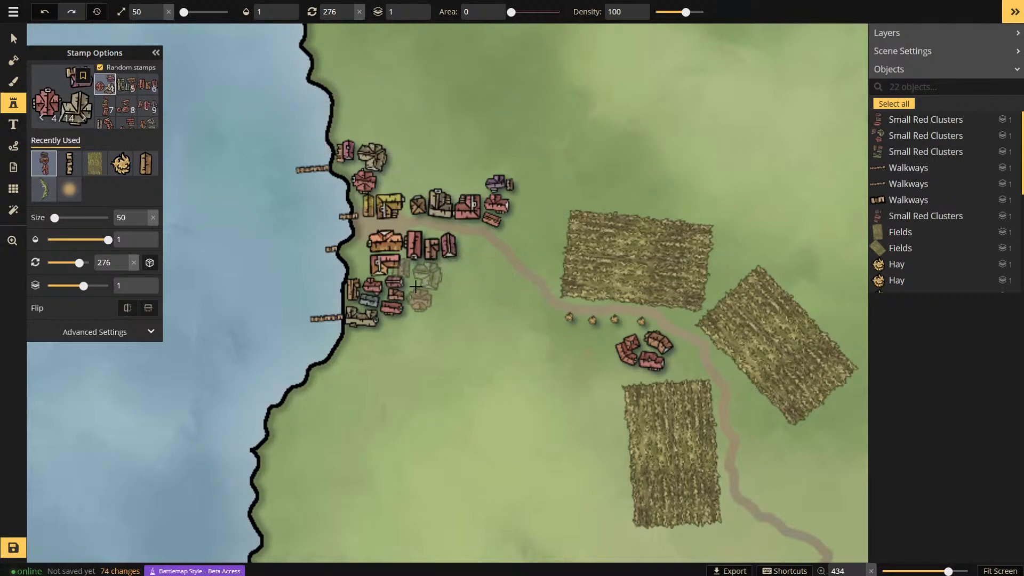
# - Paint the brown dirt texture at brush size 5 along the village waterfront, between the docks and the houses
pyautogui.click(15, 85)
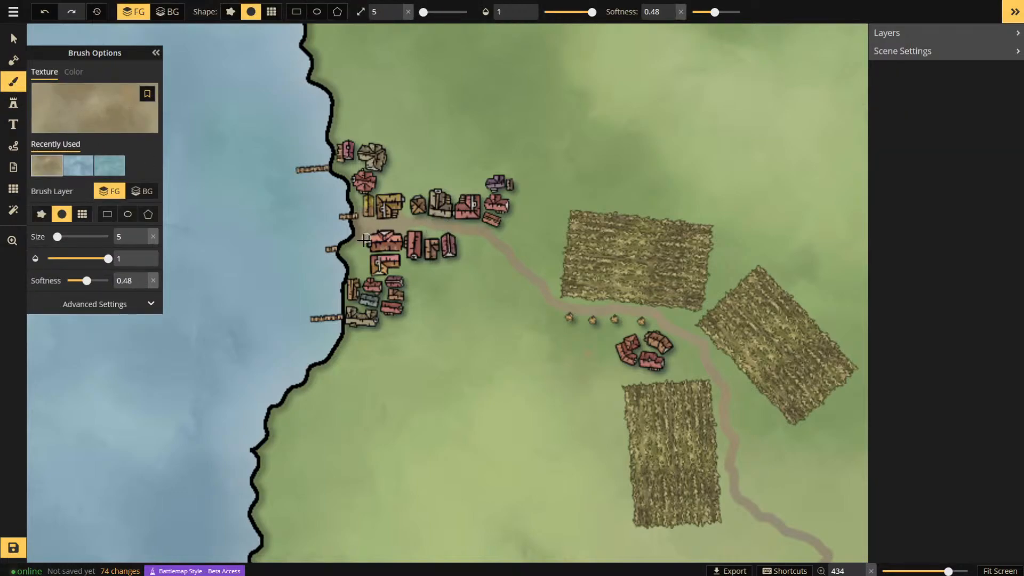
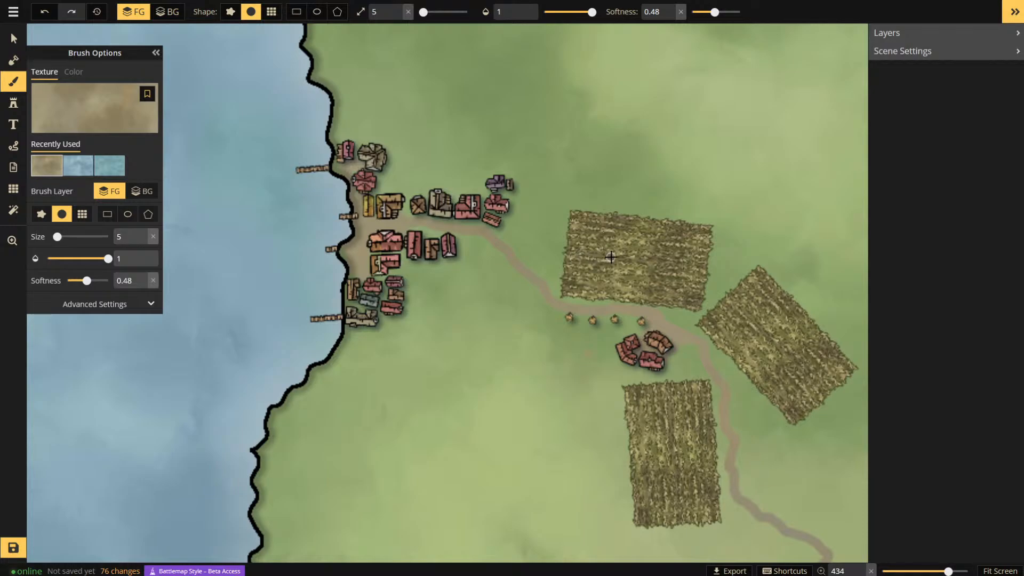
# - Enlarge the lake by subtracting land along its west and southeast shores at mask size 31 and across its north end at size 77
pyautogui.scroll(-10, 642, 262)
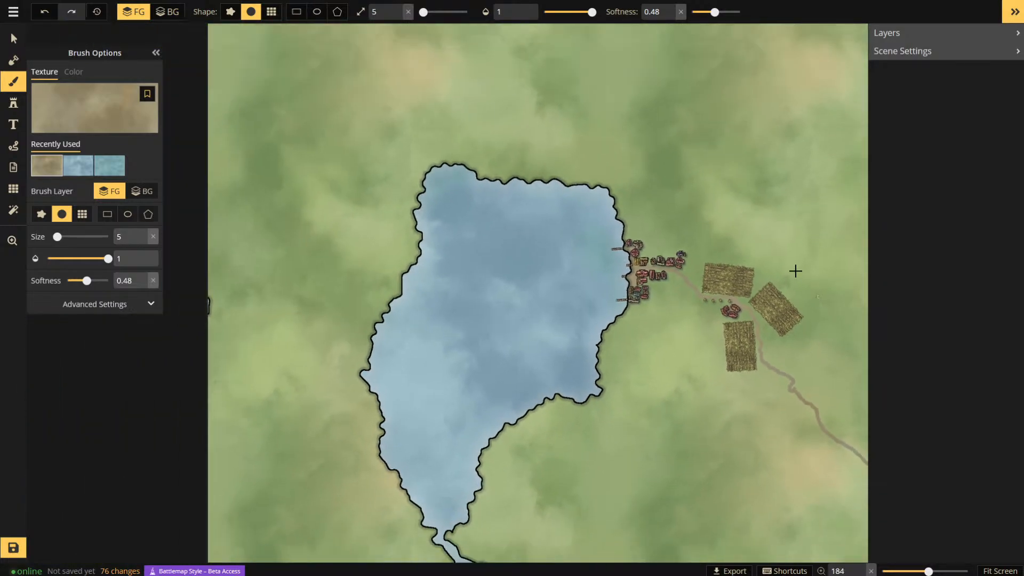
pyautogui.scroll(-2, 724, 154)
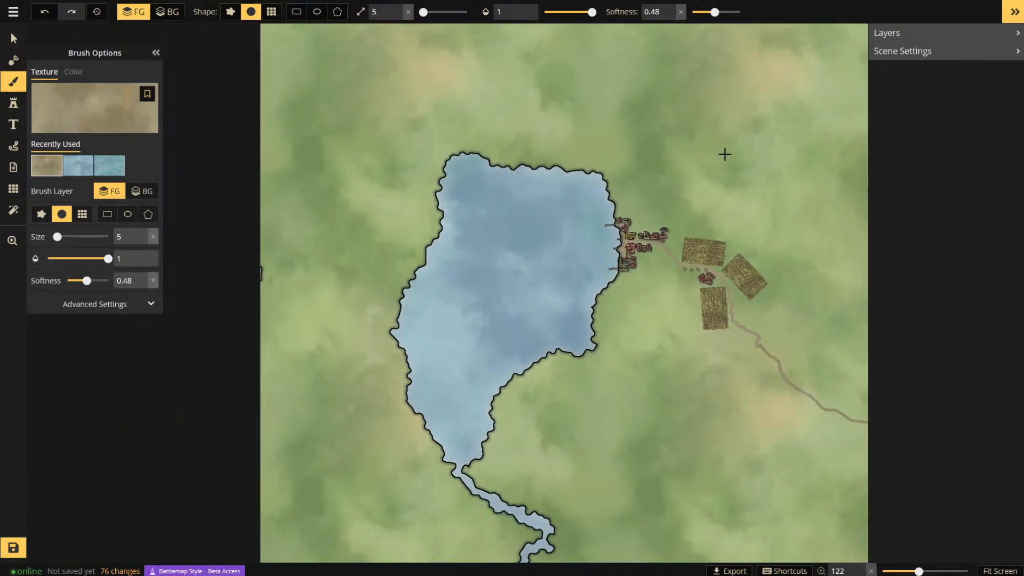
pyautogui.click(15, 61)
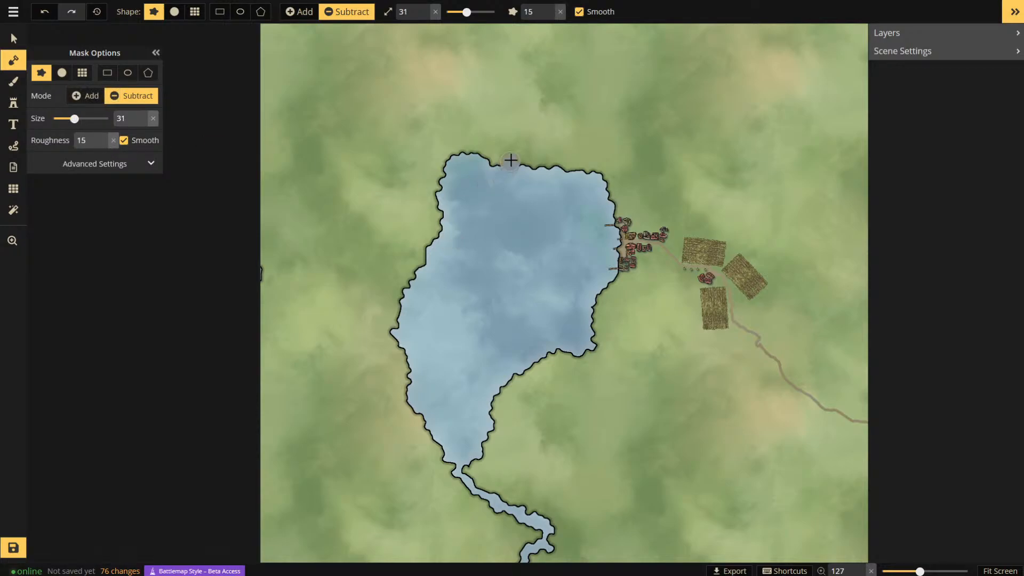
pyautogui.moveTo(516, 180)
pyautogui.mouseDown()
pyautogui.moveTo(482, 206)
pyautogui.moveTo(469, 189)
pyautogui.mouseUp()
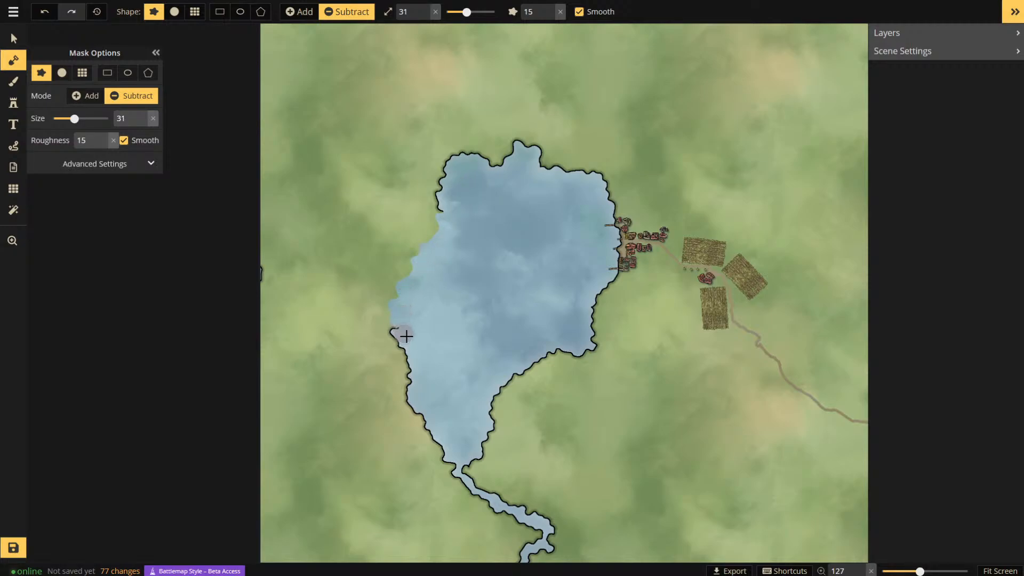
pyautogui.moveTo(405, 336); pyautogui.dragTo(397, 332)
pyautogui.moveTo(75, 118); pyautogui.dragTo(89, 118)
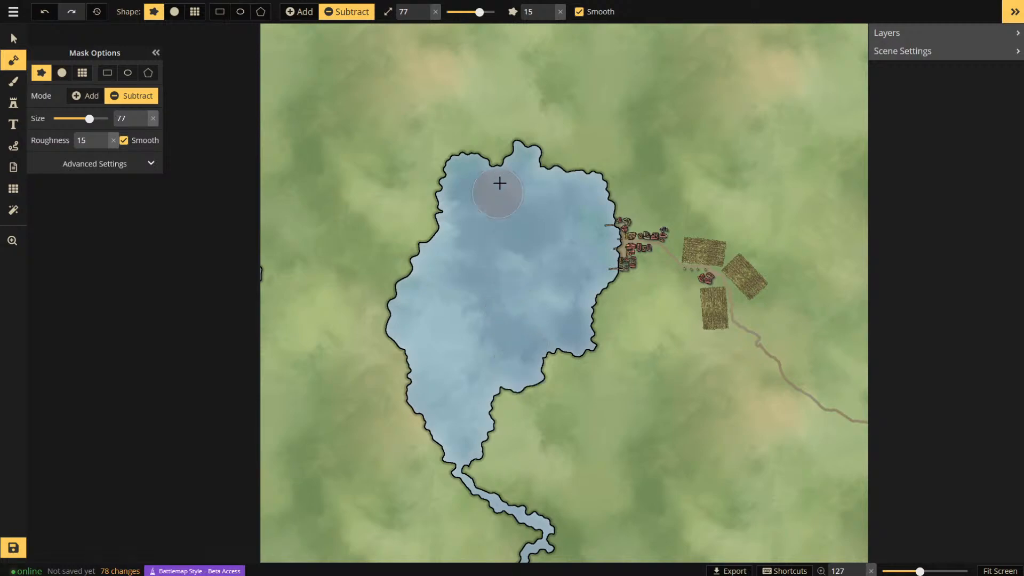
pyautogui.moveTo(499, 180)
pyautogui.mouseDown()
pyautogui.moveTo(492, 147)
pyautogui.moveTo(469, 147)
pyautogui.moveTo(528, 163)
pyautogui.mouseUp()
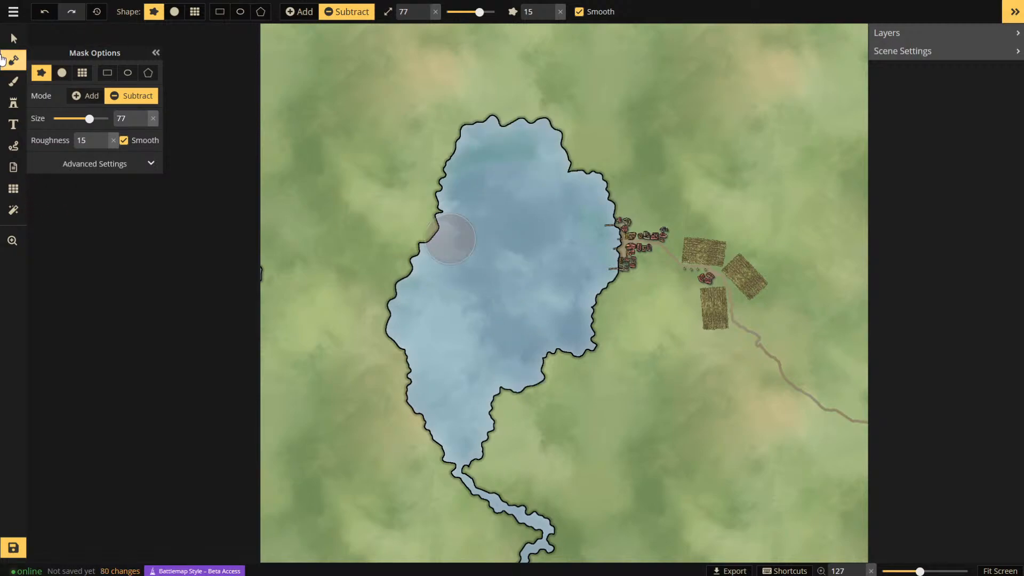
# - Browse the stamp catalog and choose the round grey destroyed-building stamp under Ruins
pyautogui.click(13, 101)
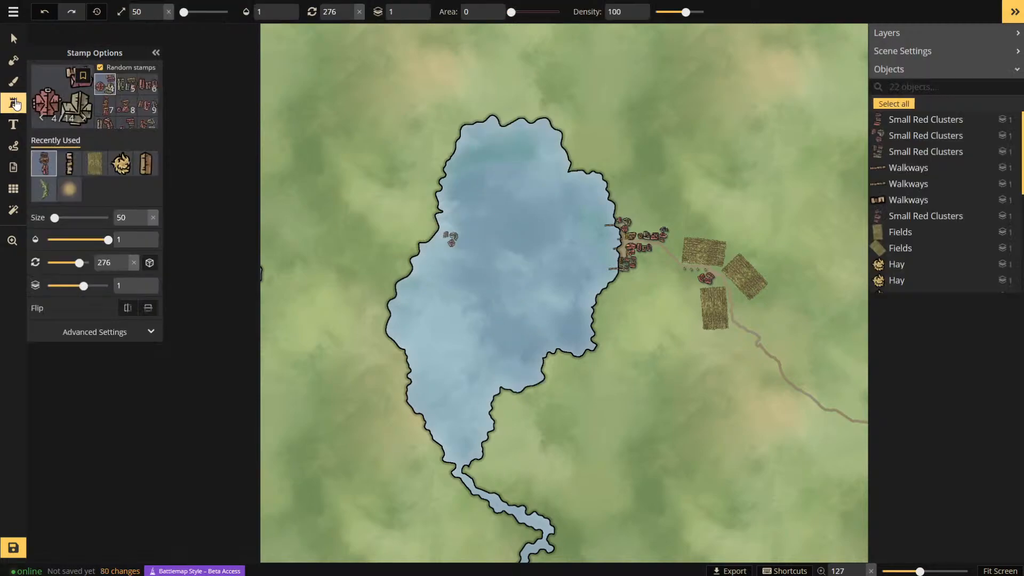
pyautogui.click(44, 106)
pyautogui.scroll(-15, 804, 407)
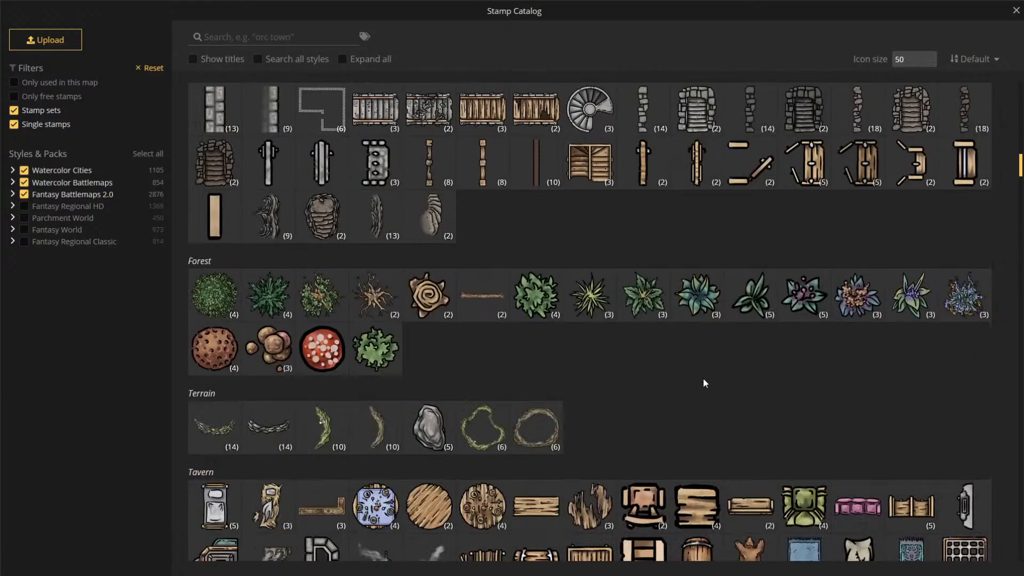
pyautogui.scroll(-15, 684, 363)
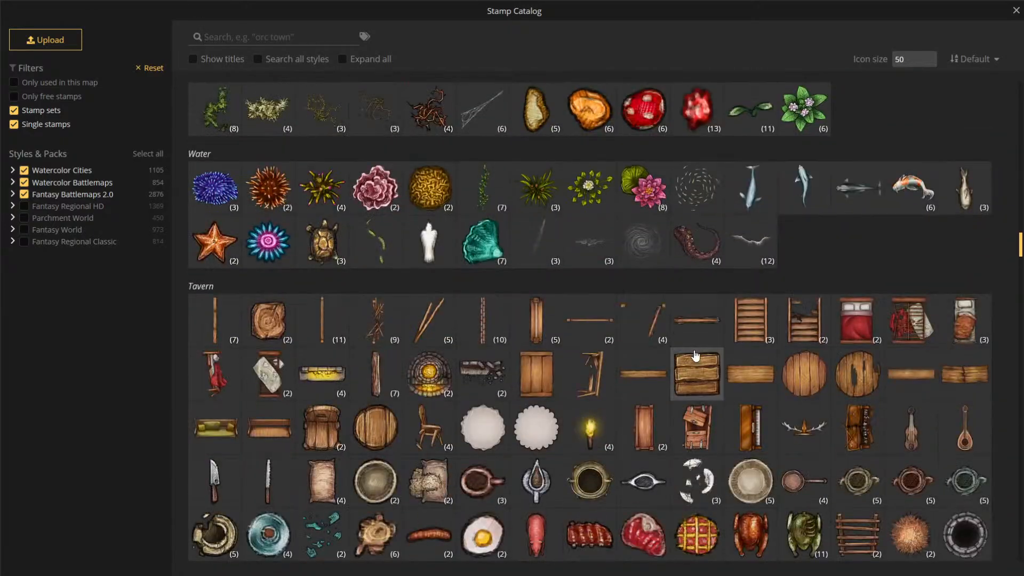
pyautogui.scroll(15, 696, 355)
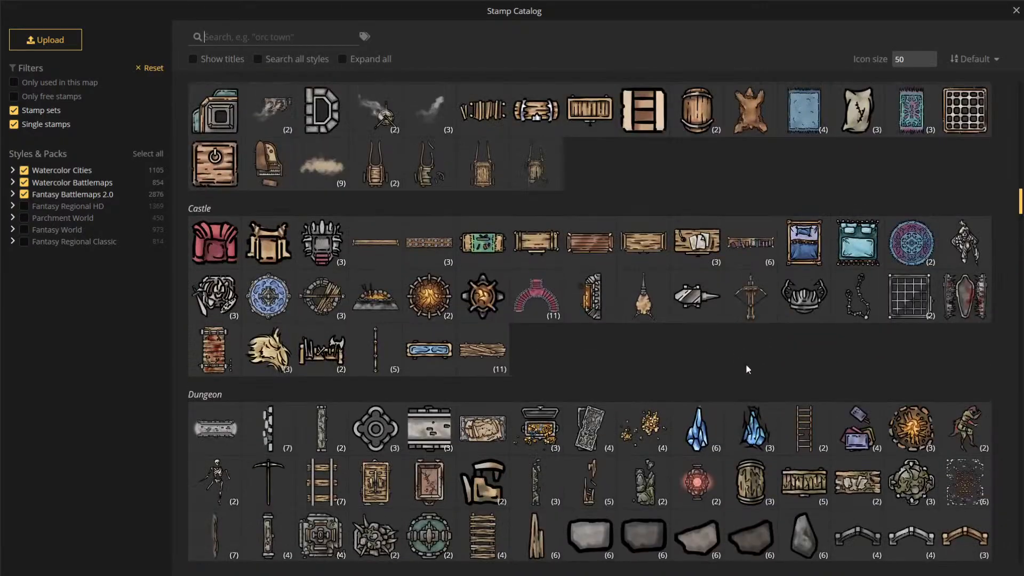
pyautogui.scroll(15, 758, 361)
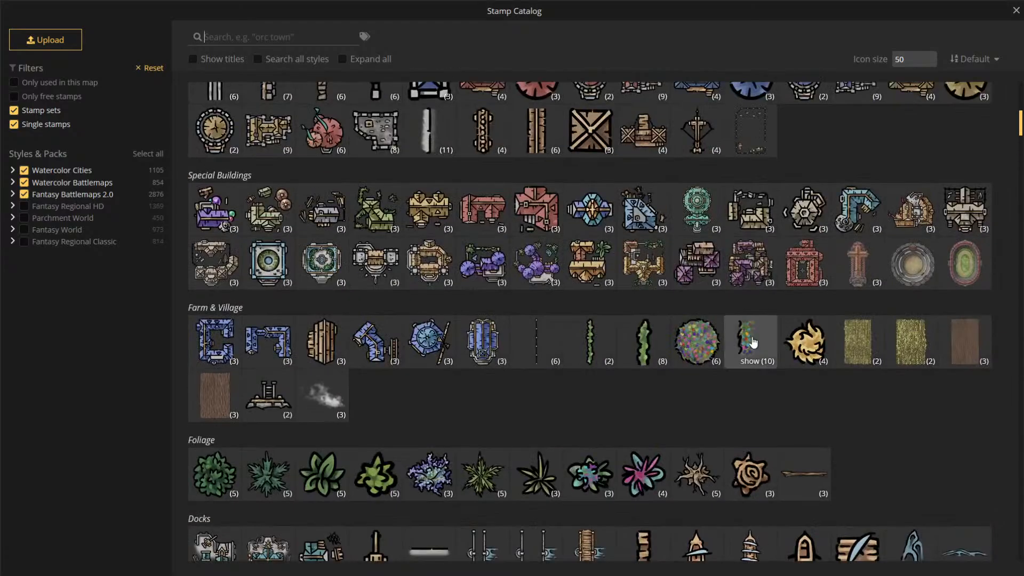
pyautogui.scroll(-4, 644, 395)
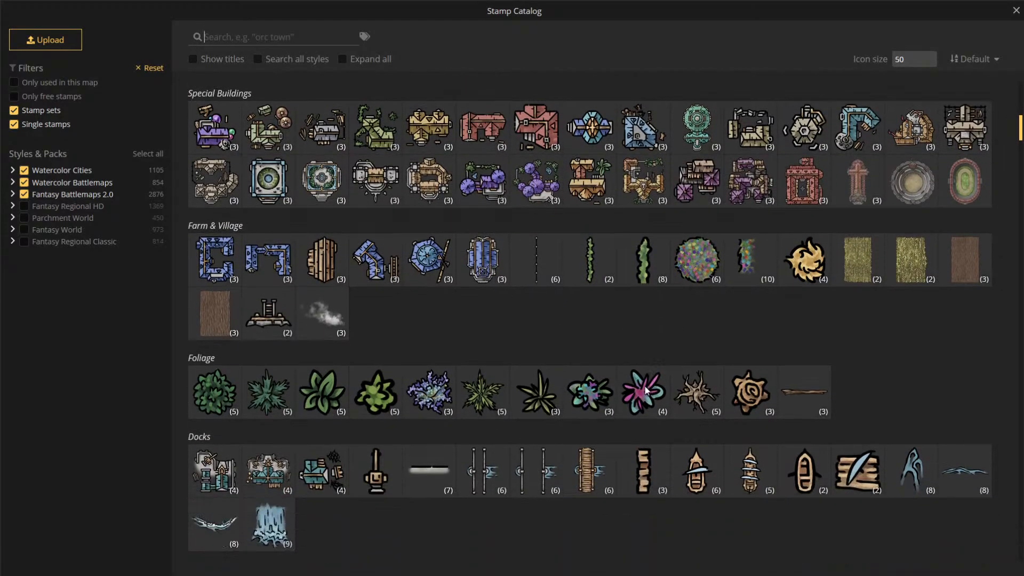
pyautogui.scroll(-4, 647, 388)
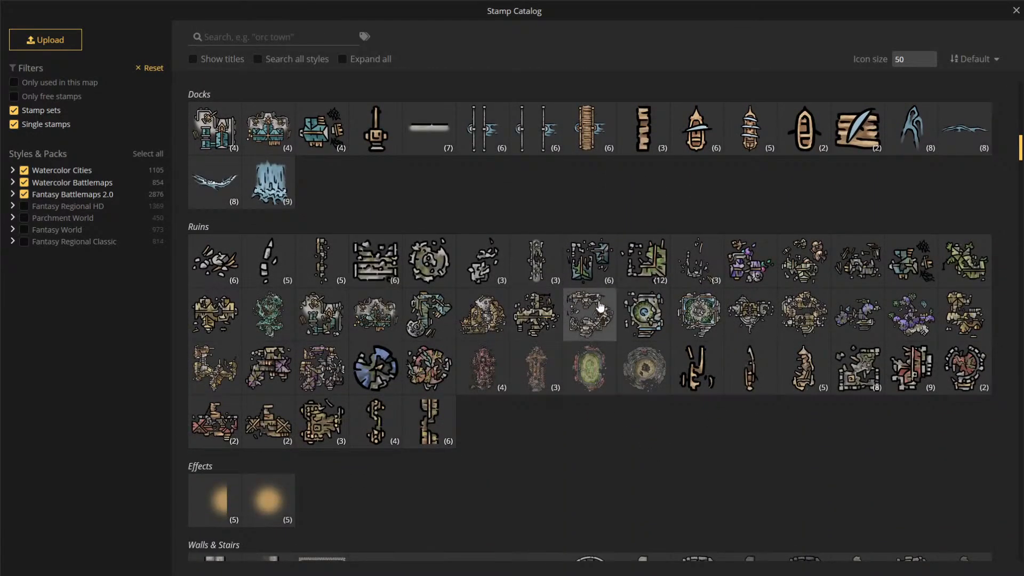
pyautogui.click(588, 315)
# - Place the destroyed-building stamp at size 50 in the grassland northwest of the lake
pyautogui.press('super')
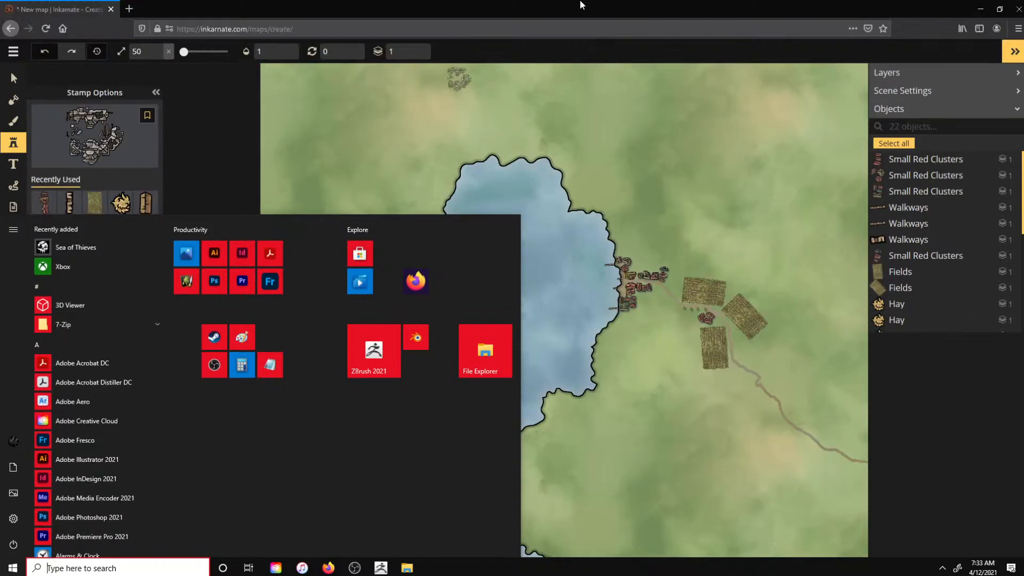
pyautogui.press('super')
pyautogui.scroll(4, 313, 196)
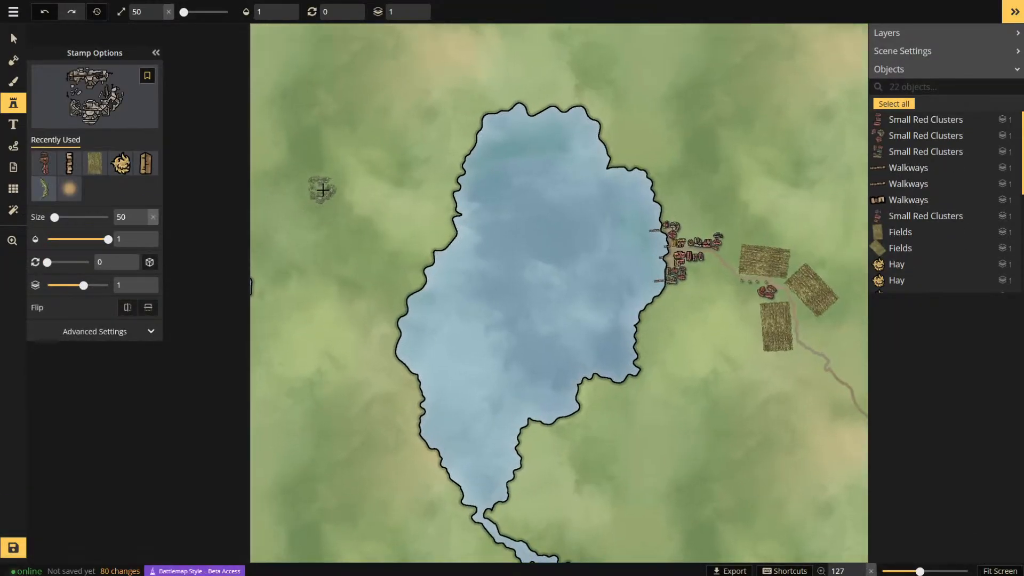
pyautogui.scroll(4, 314, 149)
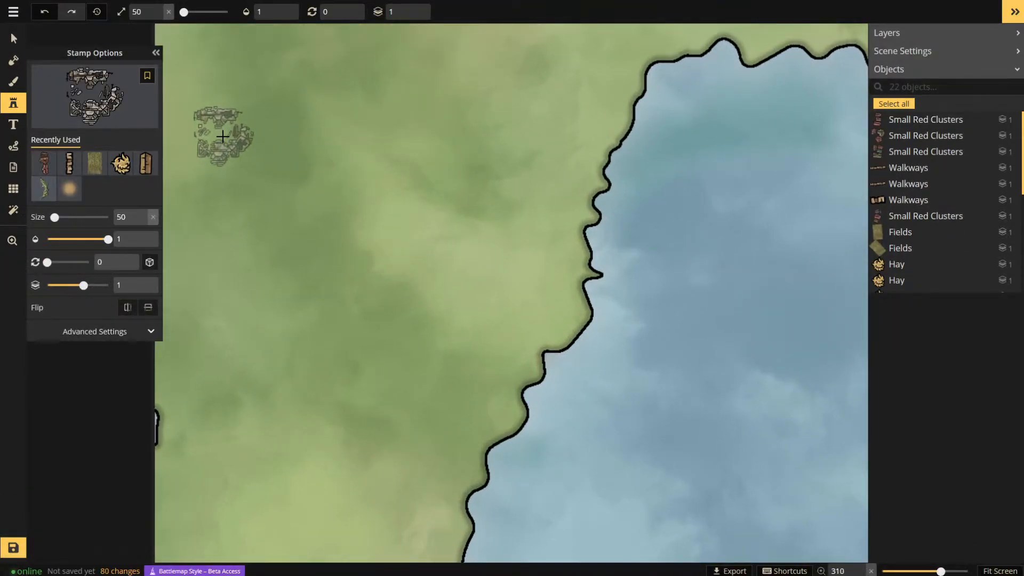
pyautogui.scroll(-1, 410, 168)
pyautogui.scroll(-1, 410, 168)
pyautogui.click(248, 131)
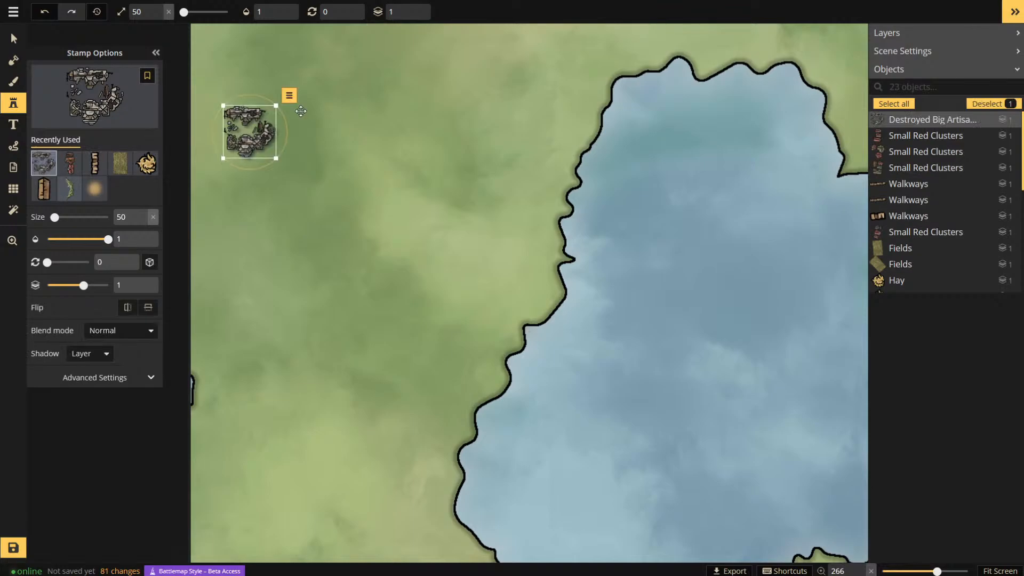
# - Place two stamps from the Destroyed Buildings set under Ruins at size 50, along the east and southeast edges of the large ruin
pyautogui.click(90, 93)
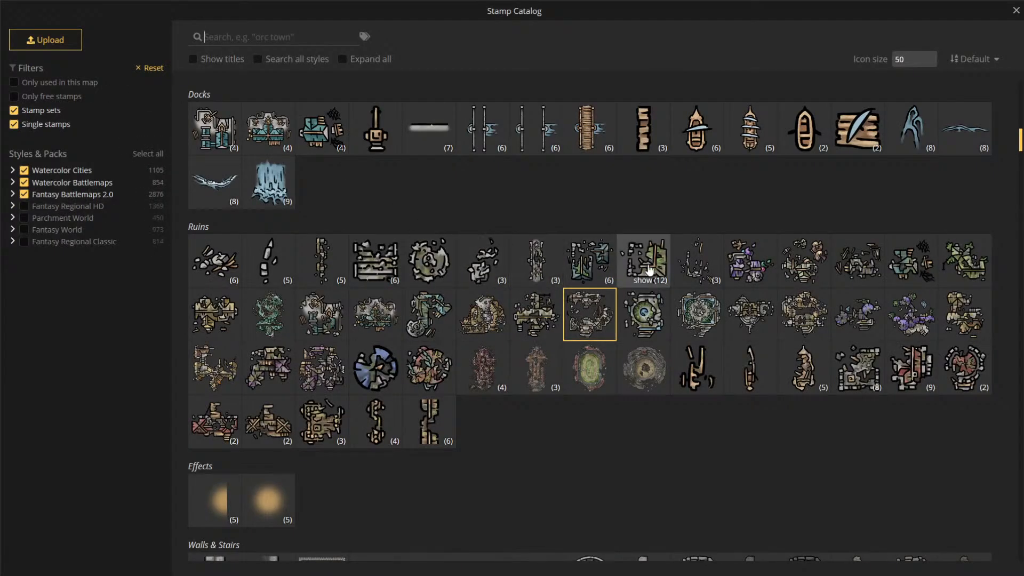
pyautogui.click(587, 274)
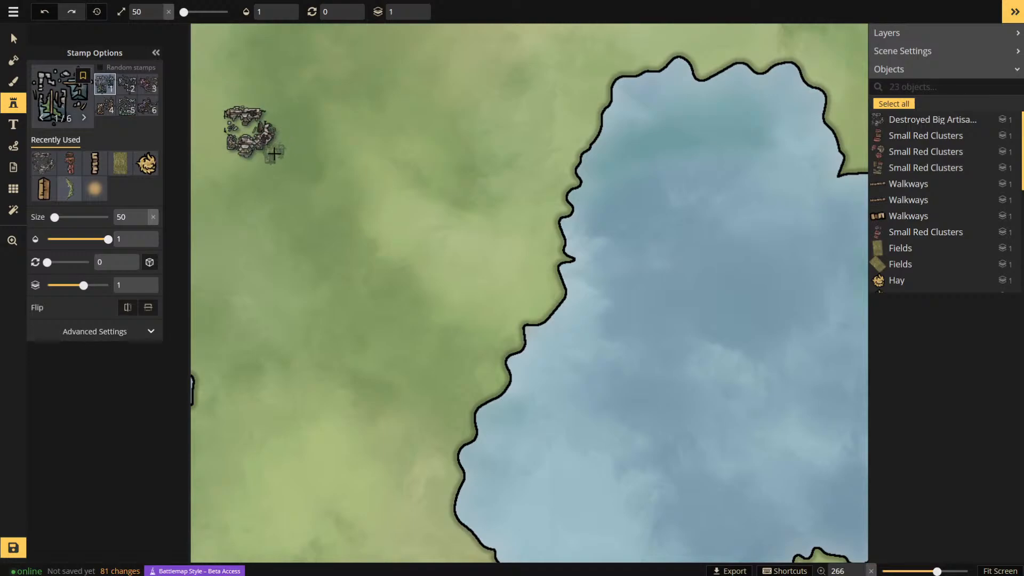
pyautogui.click(276, 154)
pyautogui.click(275, 112)
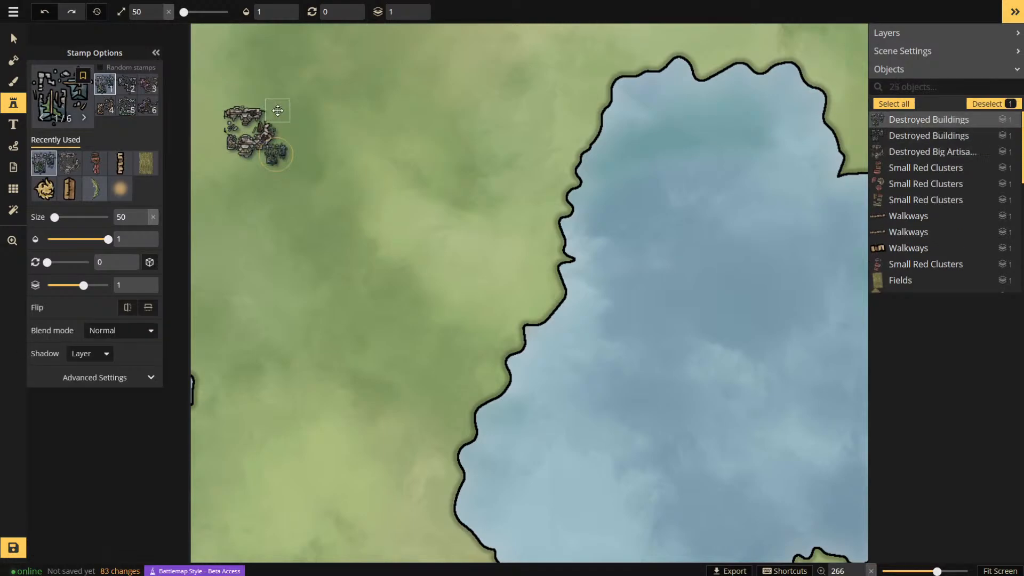
pyautogui.moveTo(275, 112); pyautogui.dragTo(285, 133)
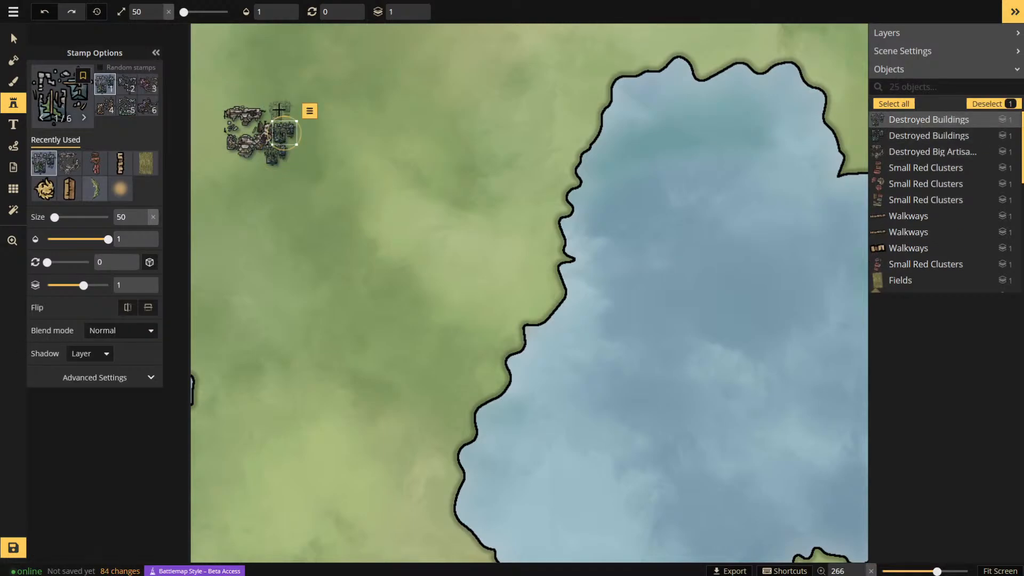
# - Place Destroyed Buildings variant 2 northeast of the large ruin and variant 3 along its north edge
pyautogui.scroll(1, 277, 104)
pyautogui.click(127, 98)
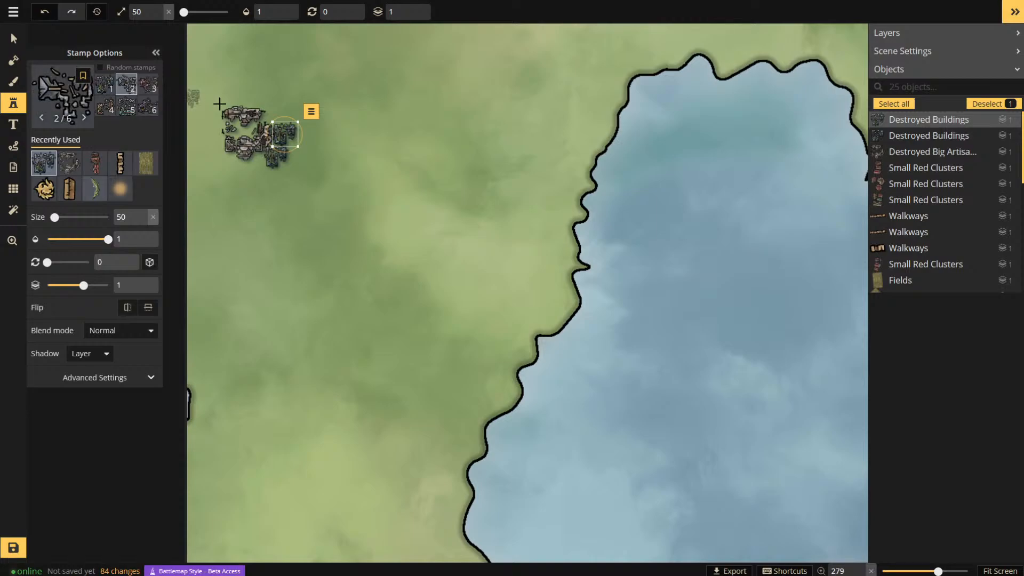
pyautogui.click(273, 108)
pyautogui.click(146, 86)
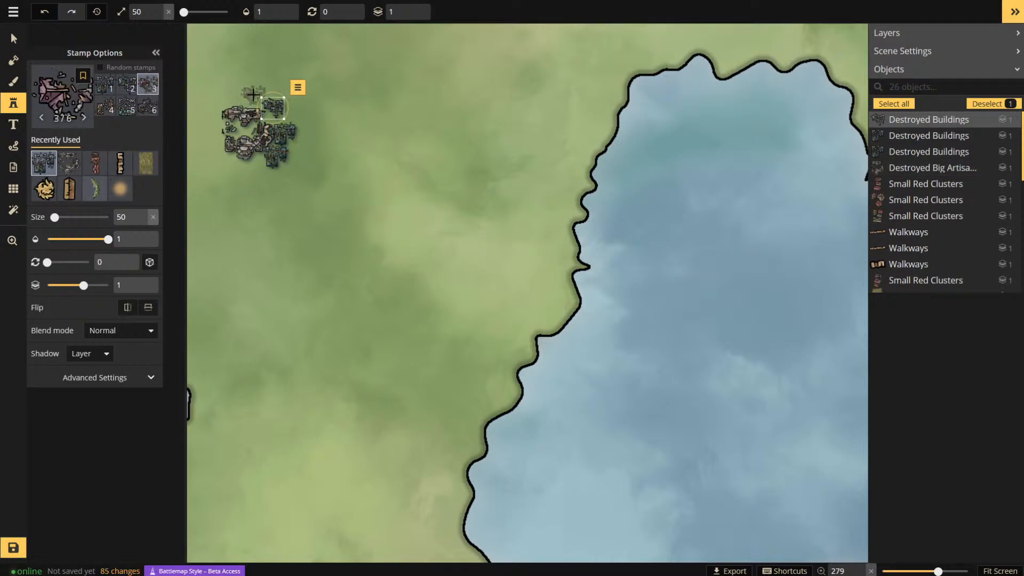
pyautogui.click(249, 97)
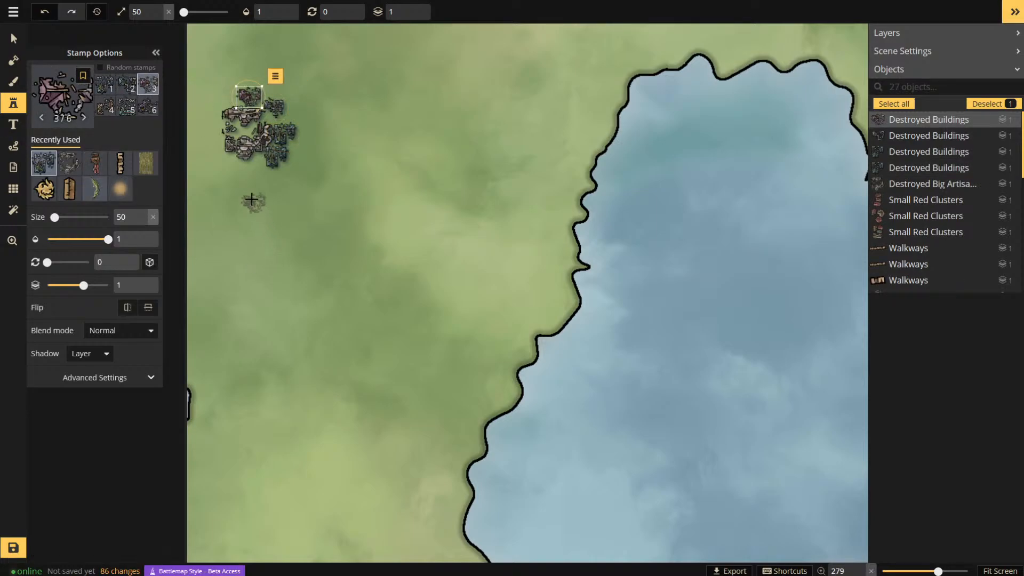
# - Cluster Destroyed Buildings variants 5, 6 and 4 just south of the large ruin, turning on random stamps for the set
pyautogui.click(133, 106)
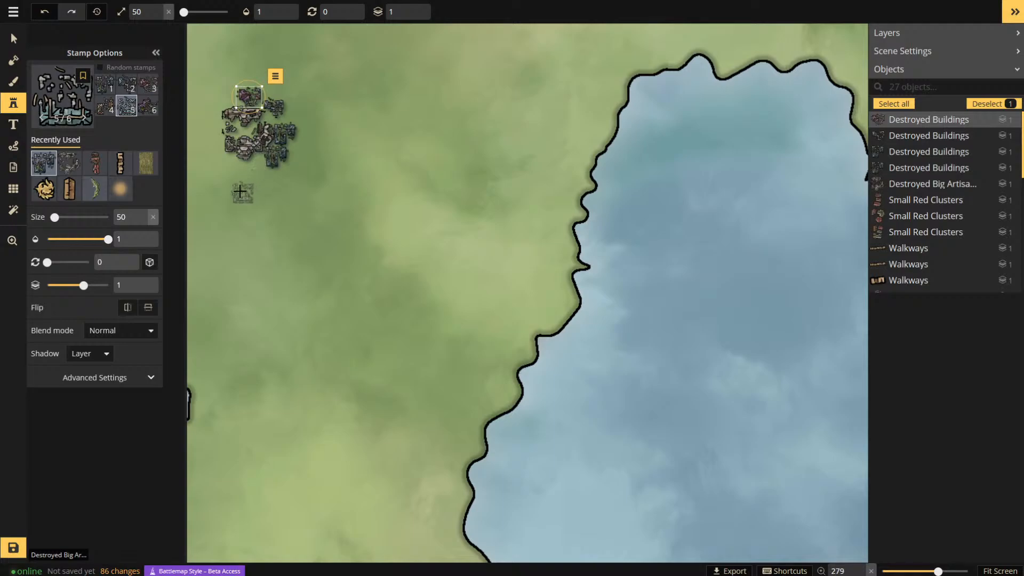
pyautogui.click(239, 187)
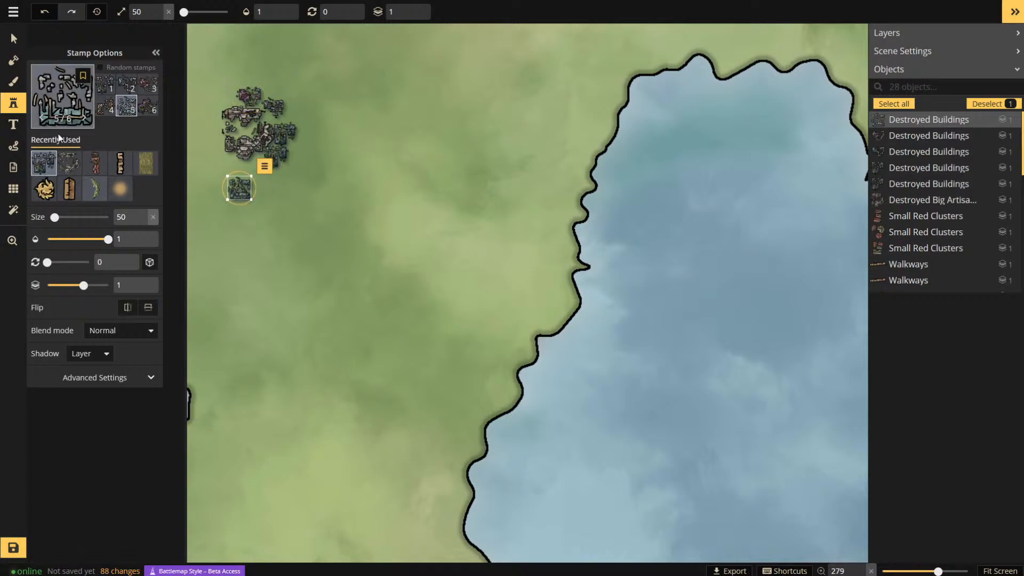
pyautogui.click(148, 106)
pyautogui.click(258, 204)
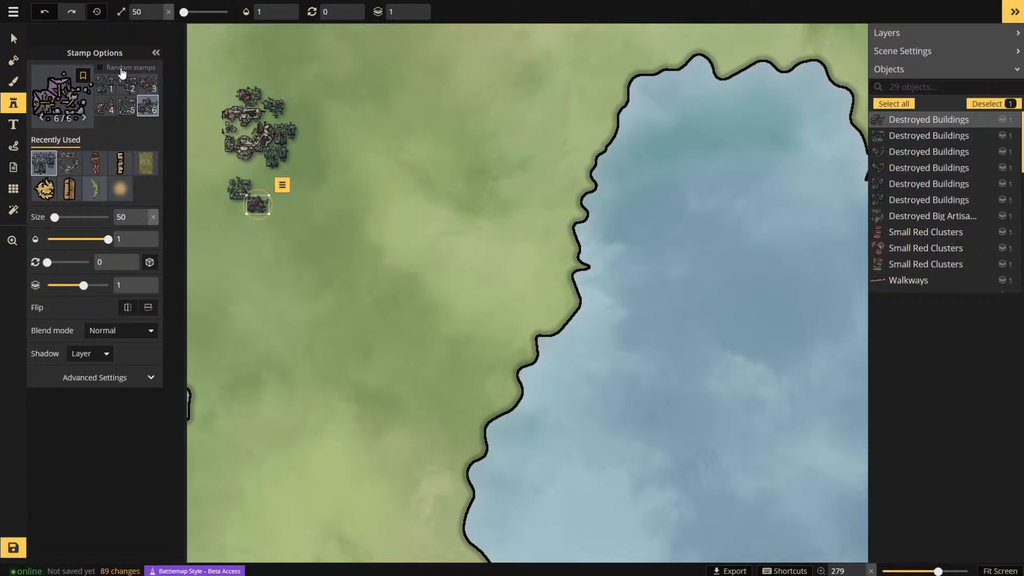
pyautogui.click(106, 107)
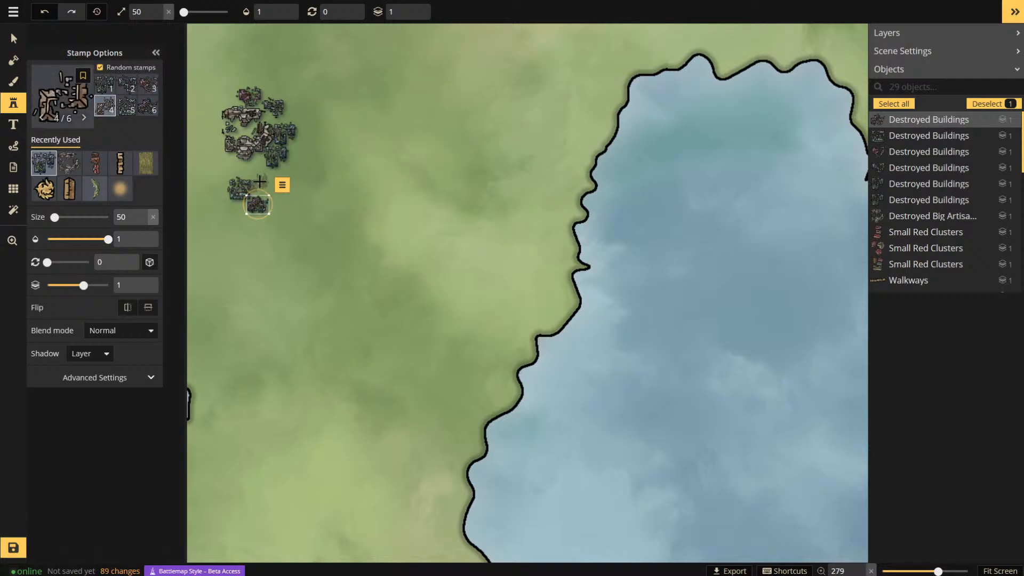
pyautogui.click(260, 185)
# - Scatter three more Destroyed Buildings stamps further south of the ruins, one to the west and two to the east
pyautogui.click(236, 265)
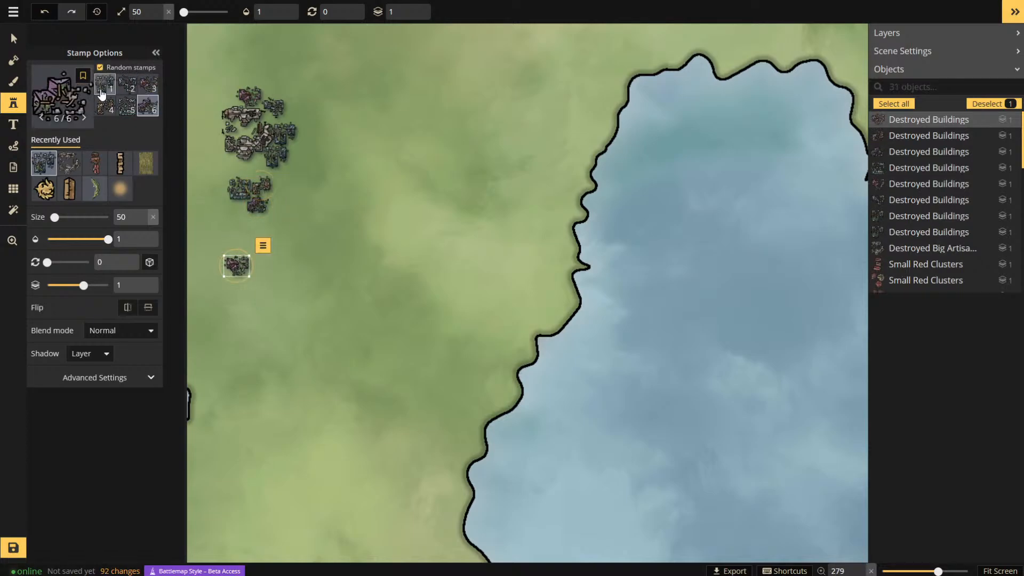
pyautogui.click(104, 89)
pyautogui.click(297, 254)
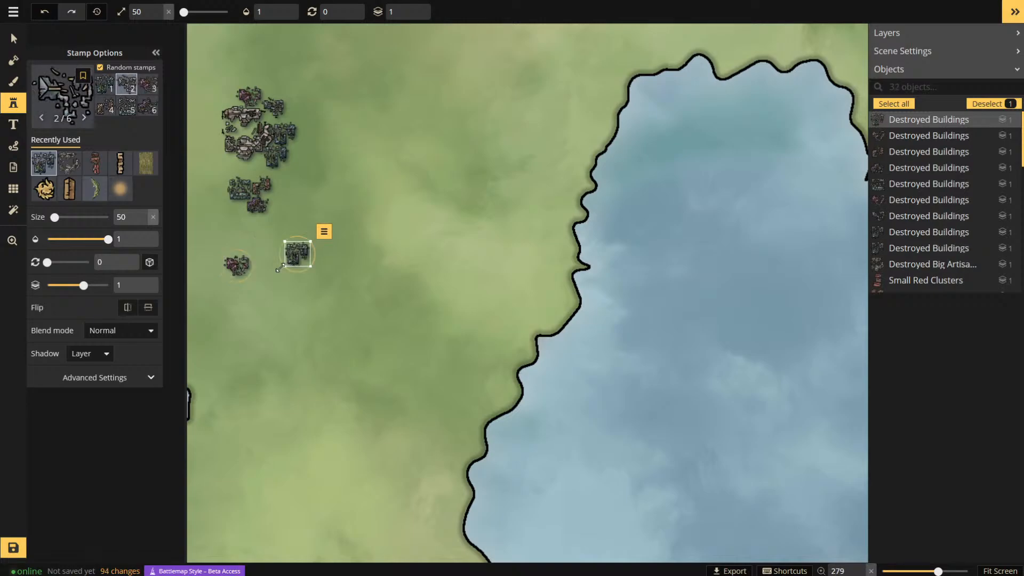
pyautogui.click(274, 272)
# - Choose the destroyed big merchant building from the Ruins stamps and place it among the southern ruins at size 50
pyautogui.click(69, 163)
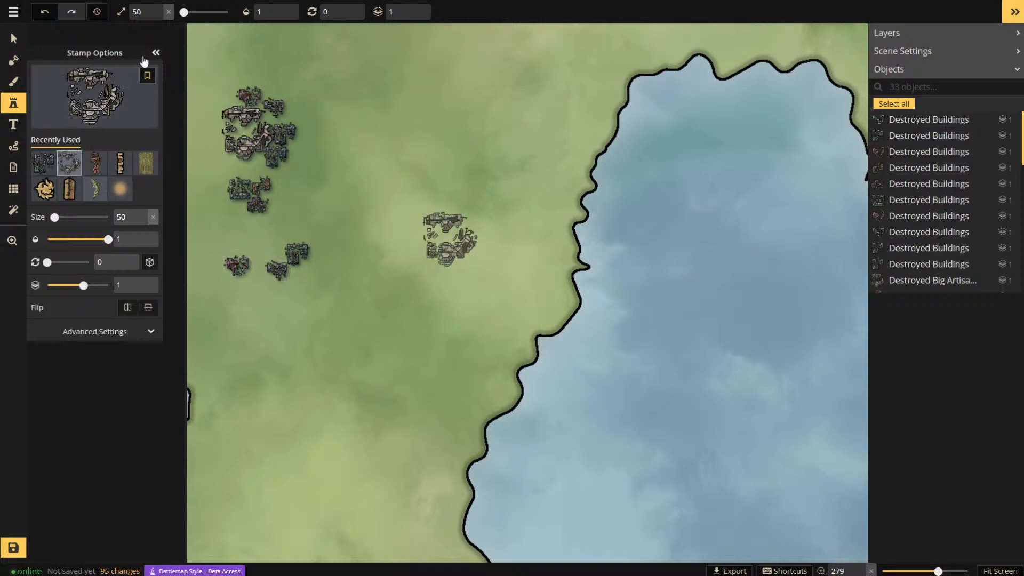
pyautogui.click(145, 76)
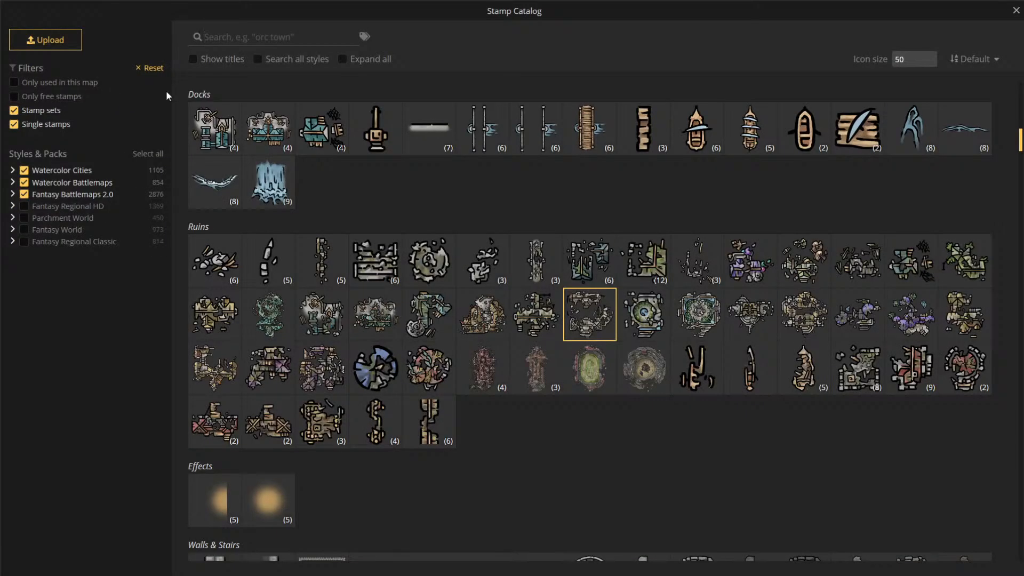
pyautogui.click(208, 368)
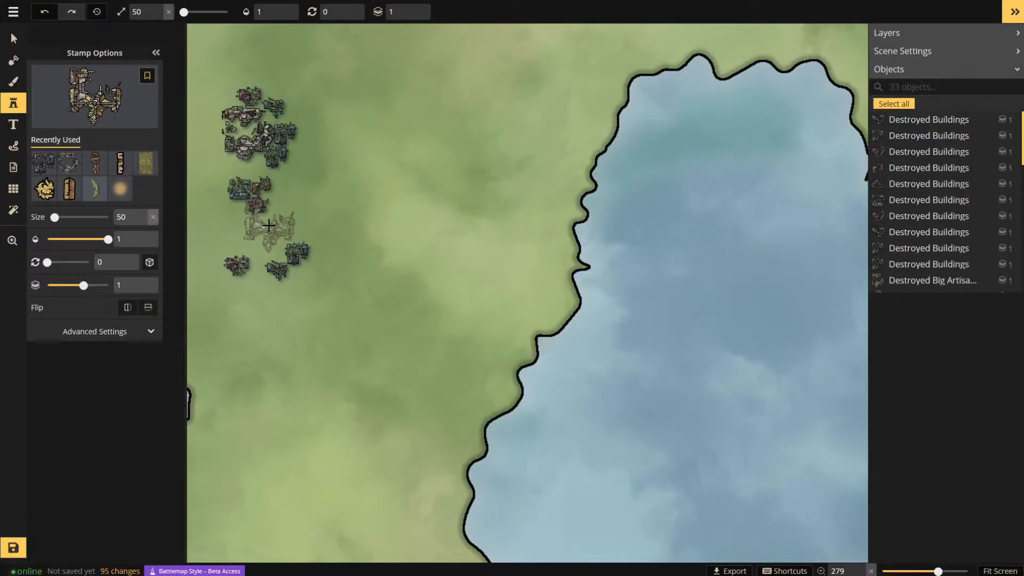
pyautogui.click(245, 230)
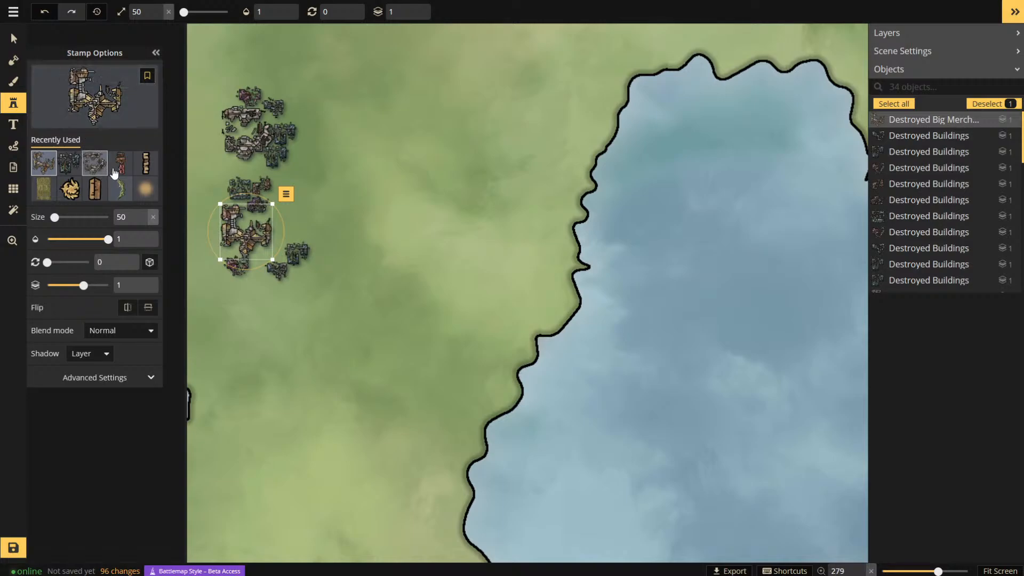
# - Place three Walkways stamps rotated 85 degrees as docks on the lake's west shore, using variants 2, 1 and 2
pyautogui.click(96, 163)
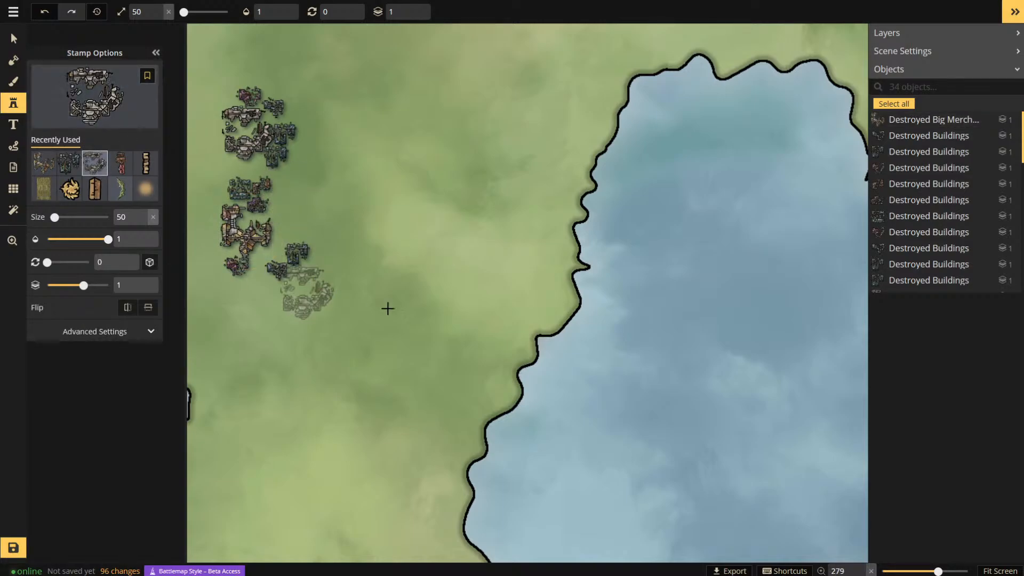
pyautogui.scroll(-3, 360, 295)
pyautogui.click(144, 164)
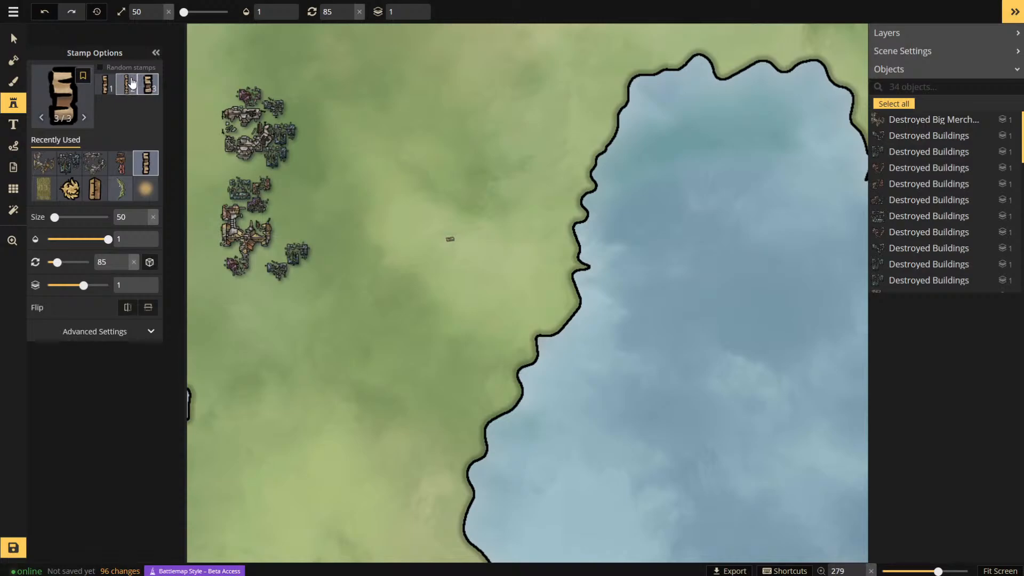
pyautogui.click(131, 85)
pyautogui.click(591, 302)
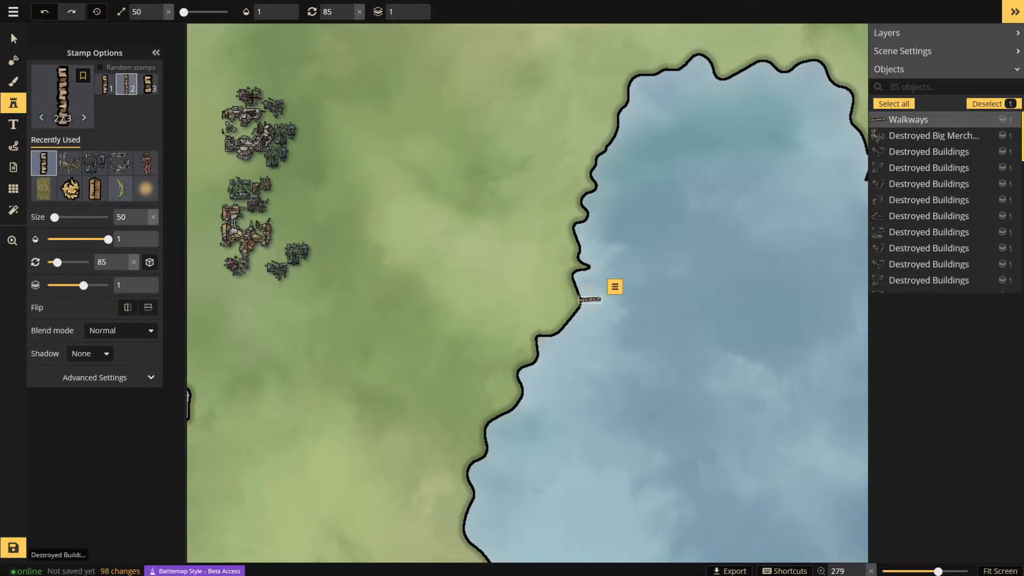
pyautogui.click(106, 87)
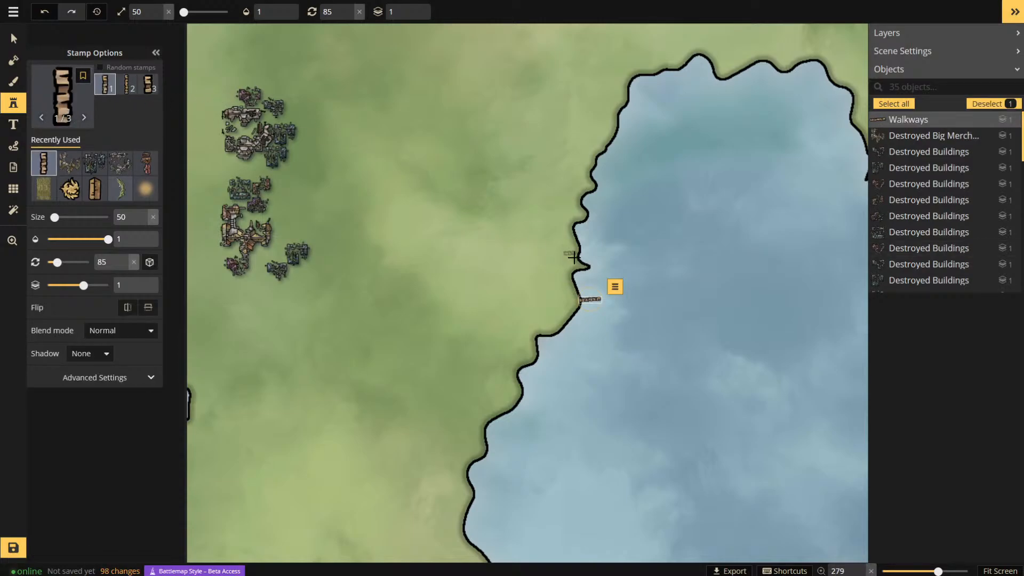
pyautogui.click(575, 316)
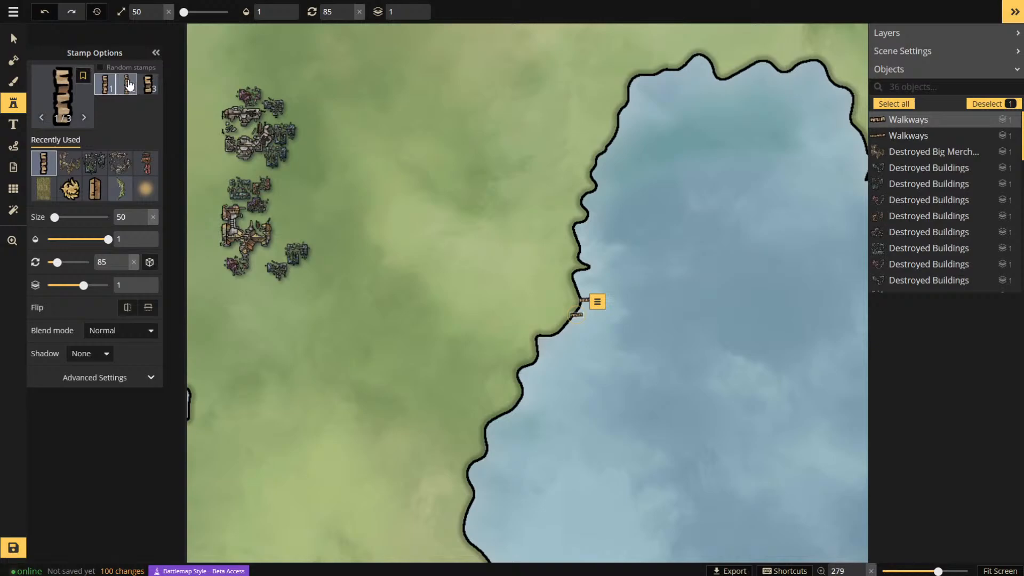
pyautogui.click(126, 84)
pyautogui.click(595, 266)
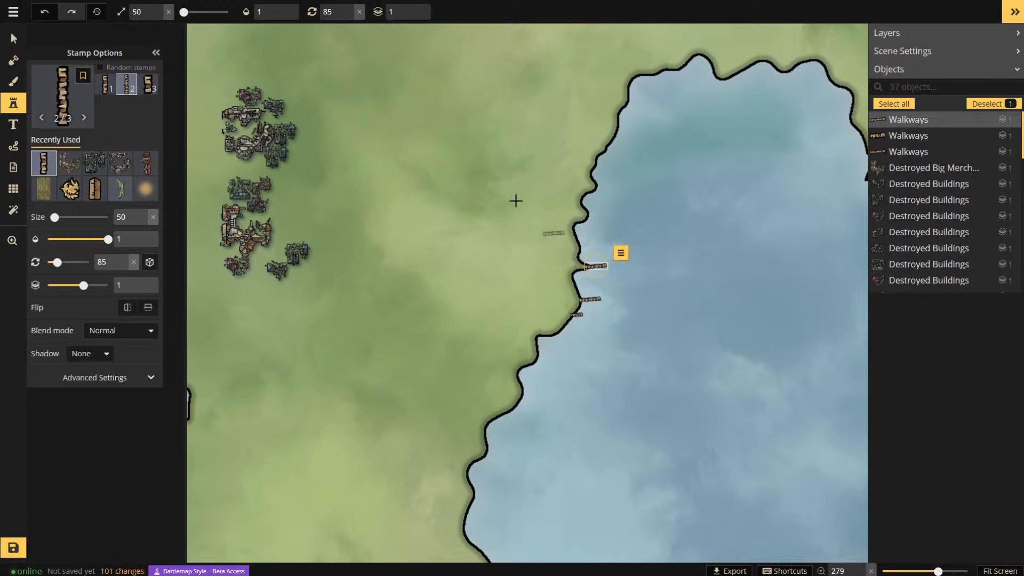
# - Place three Small Red Buildings with random stamps enabled and rotation 88 on the west shore beside the new docks
pyautogui.click(95, 188)
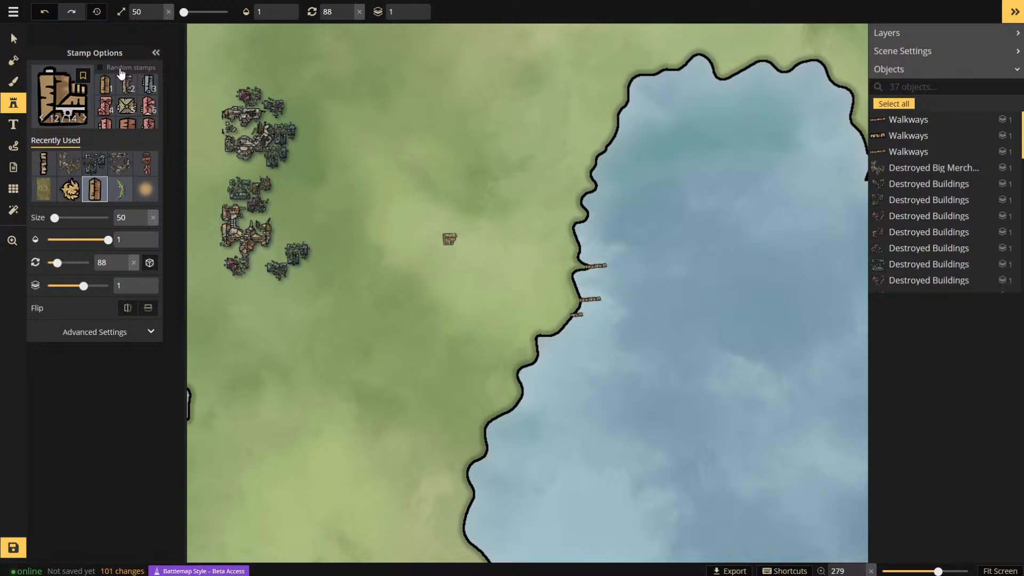
pyautogui.click(120, 69)
pyautogui.click(128, 97)
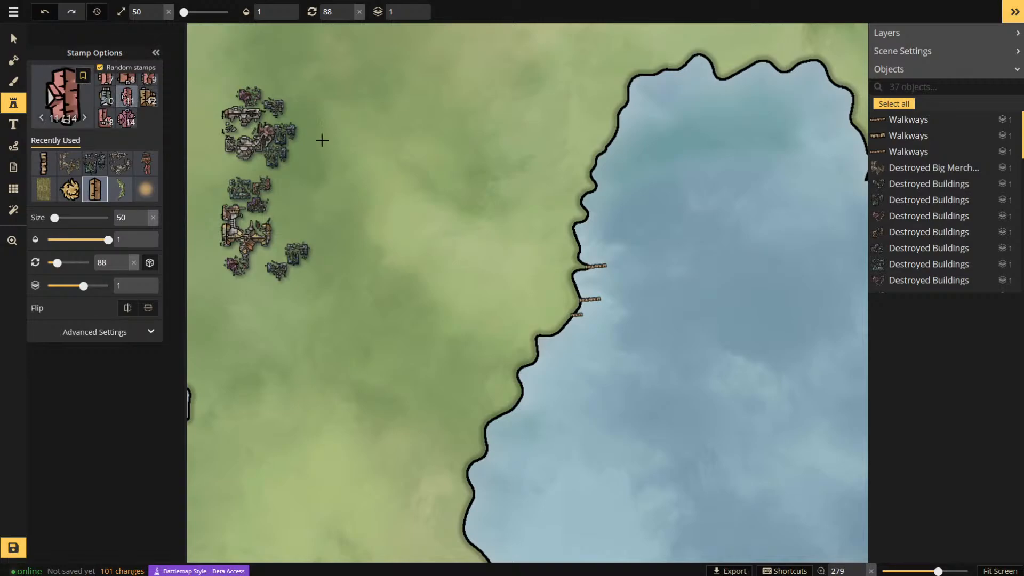
pyautogui.click(567, 257)
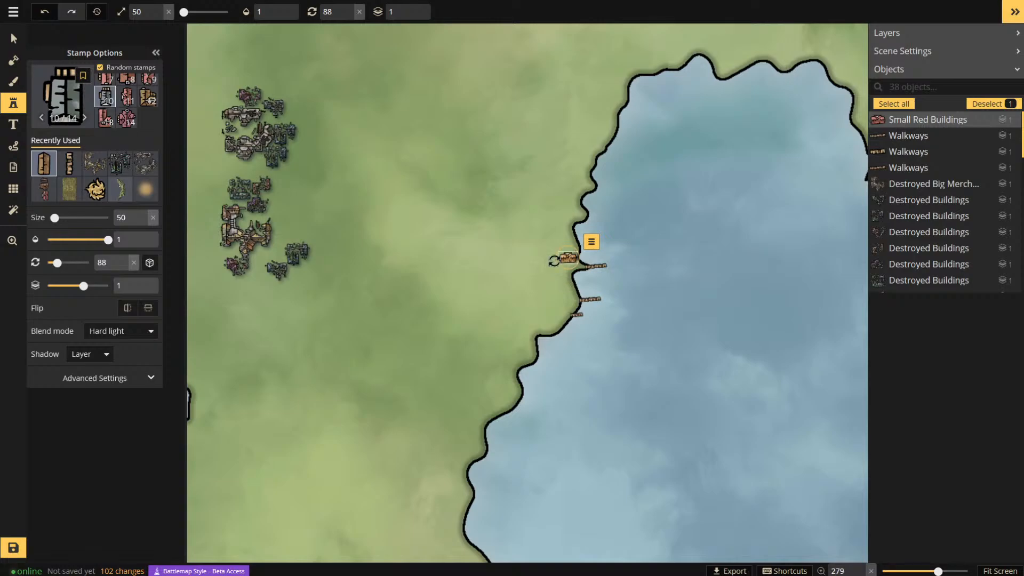
pyautogui.click(105, 118)
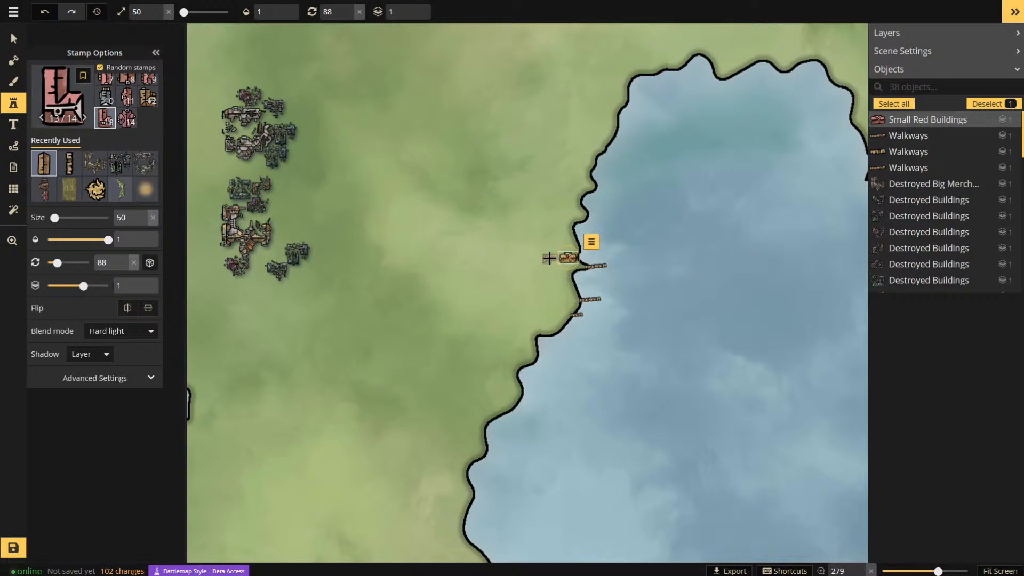
pyautogui.click(549, 258)
pyautogui.click(135, 121)
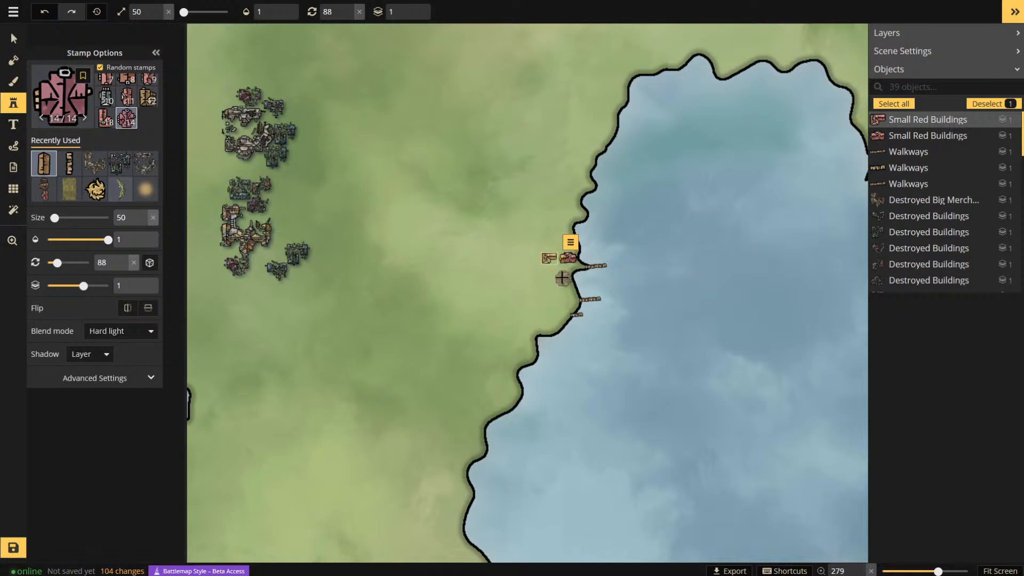
pyautogui.click(565, 295)
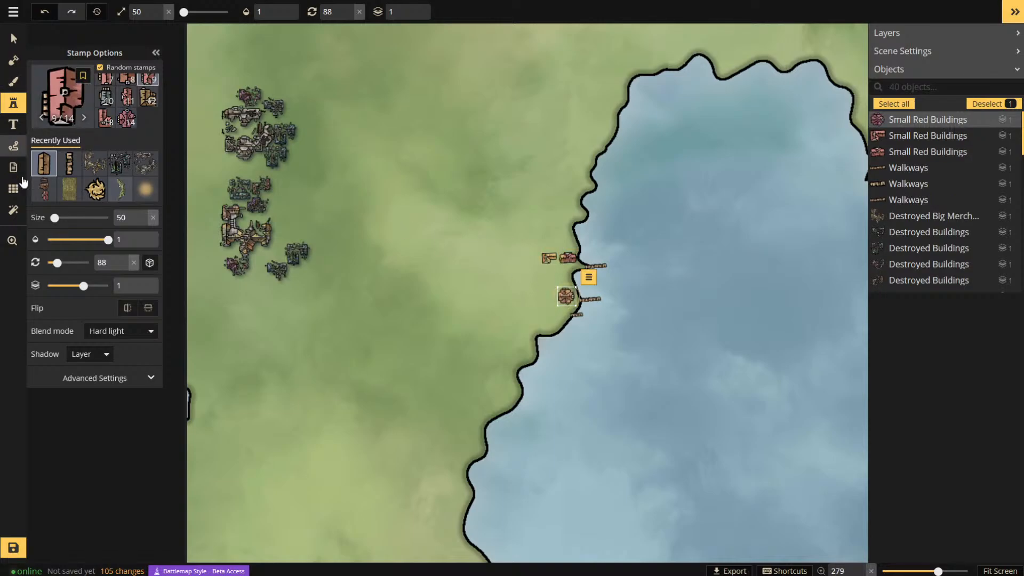
pyautogui.click(14, 82)
pyautogui.moveTo(472, 287); pyautogui.dragTo(552, 291)
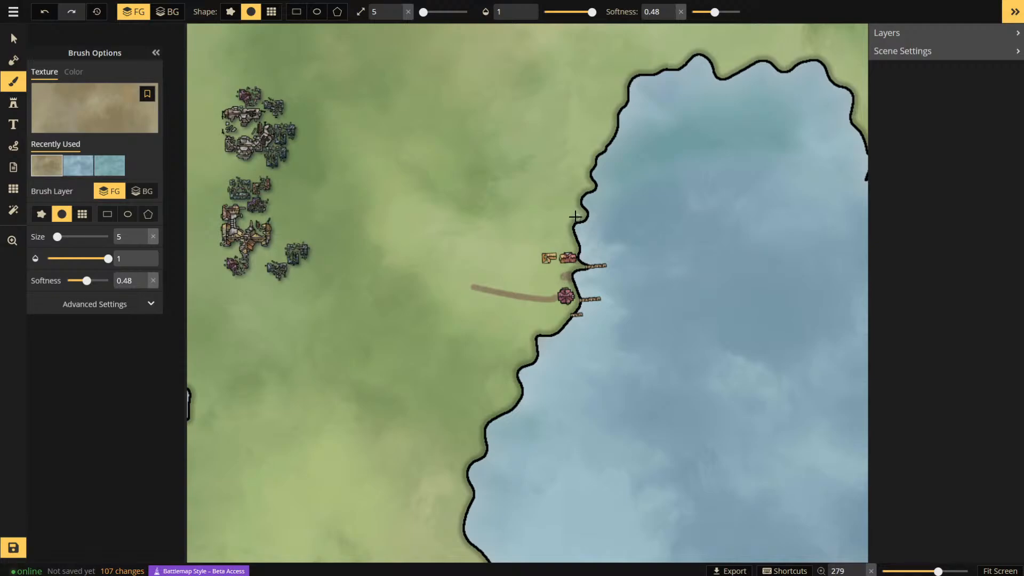
pyautogui.hotkey('ctrl', 'z')
pyautogui.hotkey('ctrl', 'z')
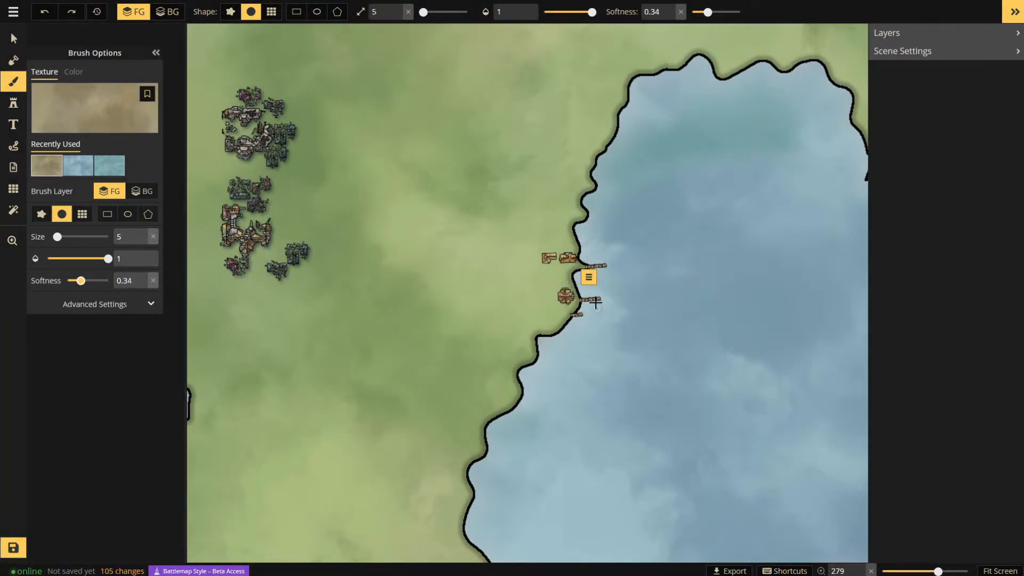
# - Paint a brown dirt patch between the red houses at size 5 and softness 0.34, and set the brush size to 13
pyautogui.moveTo(554, 272); pyautogui.dragTo(559, 281)
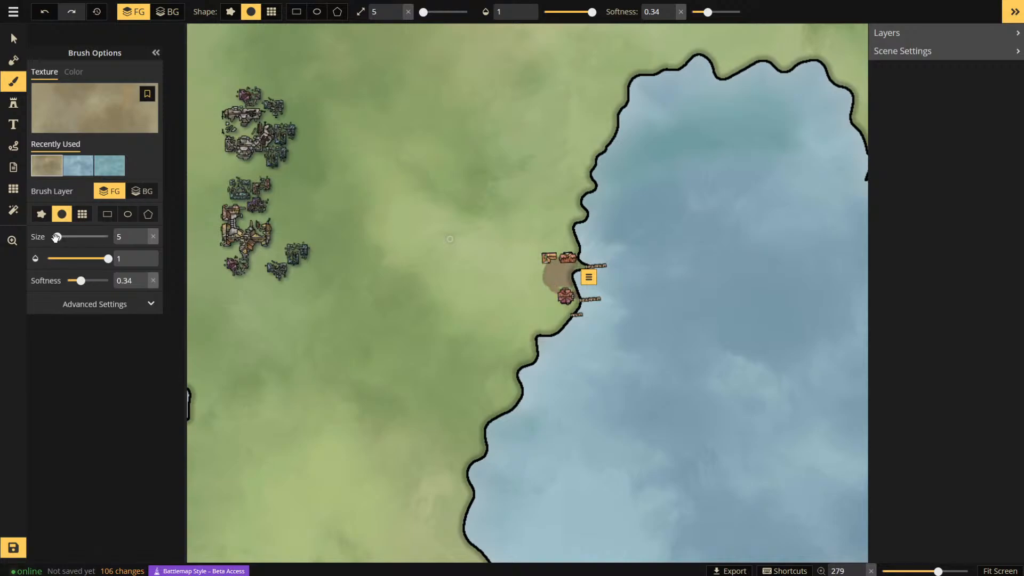
pyautogui.moveTo(56, 236)
pyautogui.mouseDown()
pyautogui.moveTo(79, 237)
pyautogui.moveTo(64, 237)
pyautogui.mouseUp()
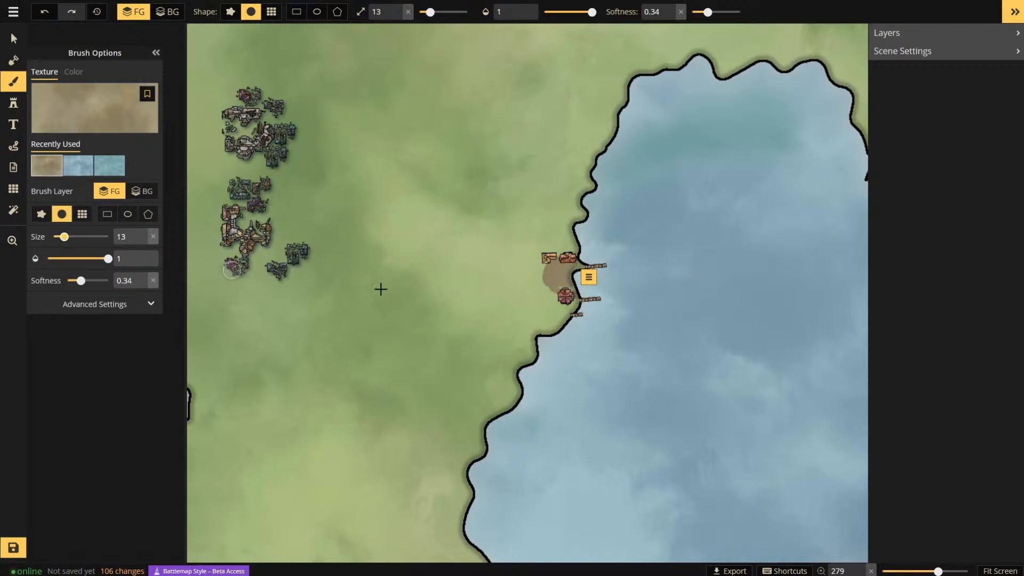
# - Paint dirt ground around the red houses at the lake's western docks, and set the brush size to 9 and opacity to 0.47
pyautogui.moveTo(548, 272); pyautogui.dragTo(534, 264)
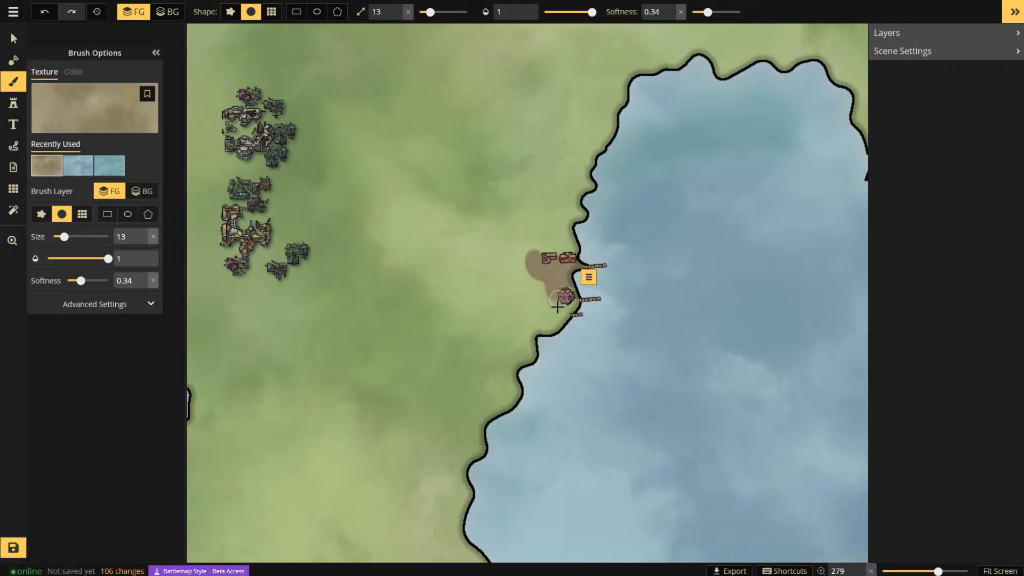
pyautogui.moveTo(557, 307); pyautogui.dragTo(576, 299)
pyautogui.moveTo(568, 255)
pyautogui.mouseDown()
pyautogui.moveTo(594, 265)
pyautogui.moveTo(572, 266)
pyautogui.mouseUp()
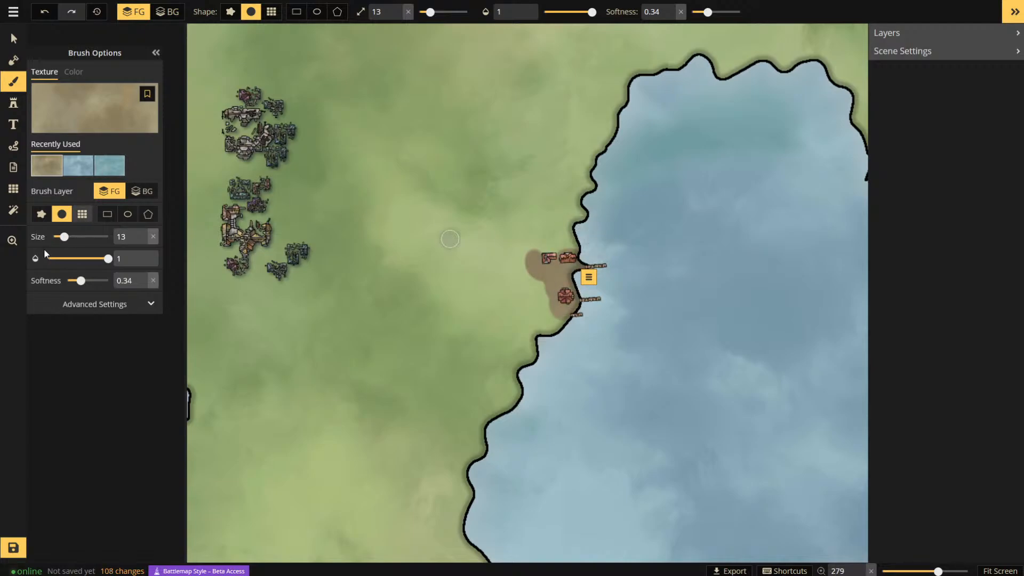
pyautogui.moveTo(107, 259); pyautogui.dragTo(61, 236)
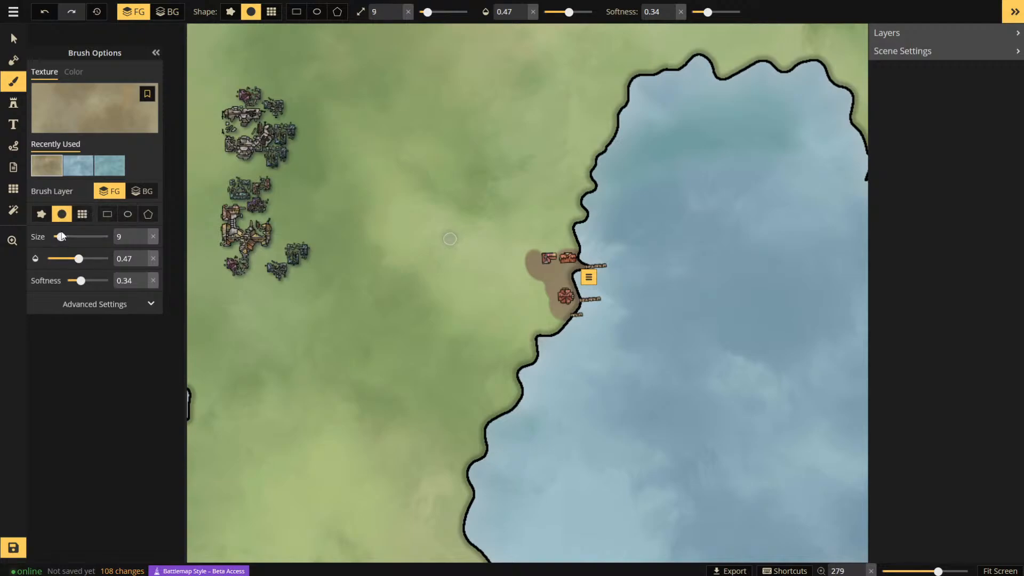
pyautogui.click(128, 215)
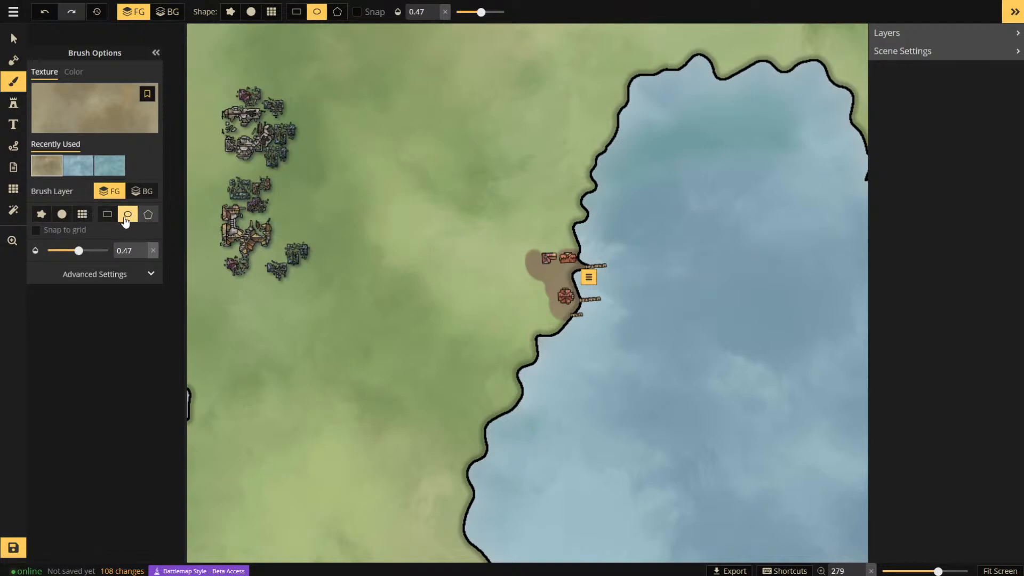
pyautogui.moveTo(524, 263); pyautogui.dragTo(480, 237)
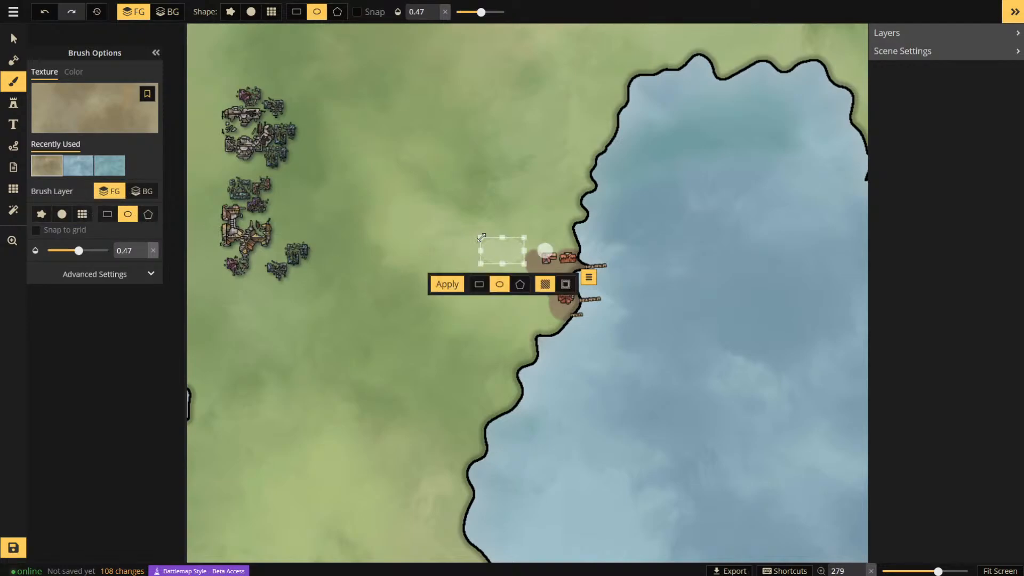
pyautogui.hotkey('ctrl', 'z')
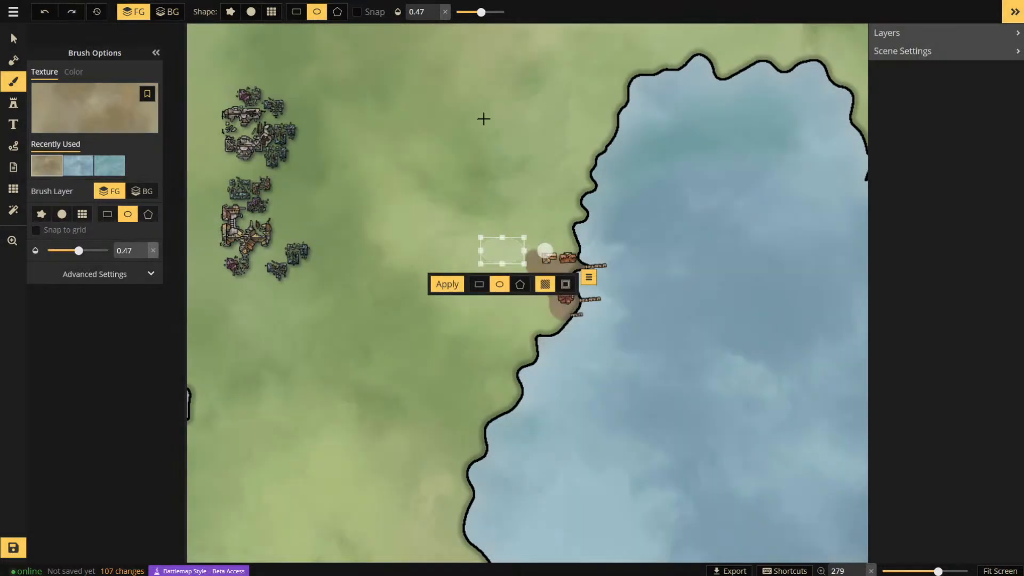
# - Paint a faint rough-edged dirt path from the western docks to the ruined town, and cover the ground around the ruins at roughness 32
pyautogui.click(42, 214)
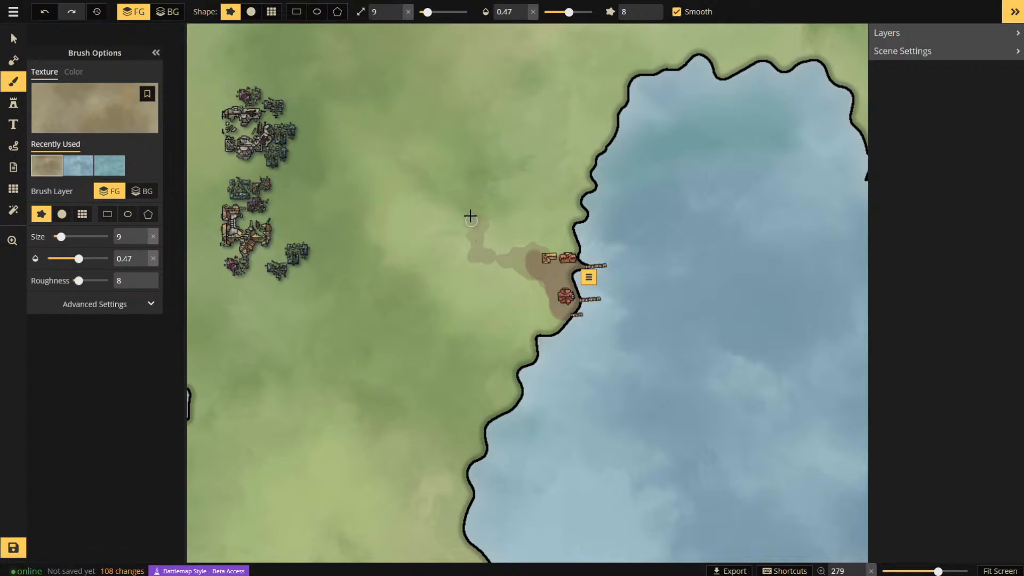
pyautogui.moveTo(422, 218); pyautogui.dragTo(319, 212)
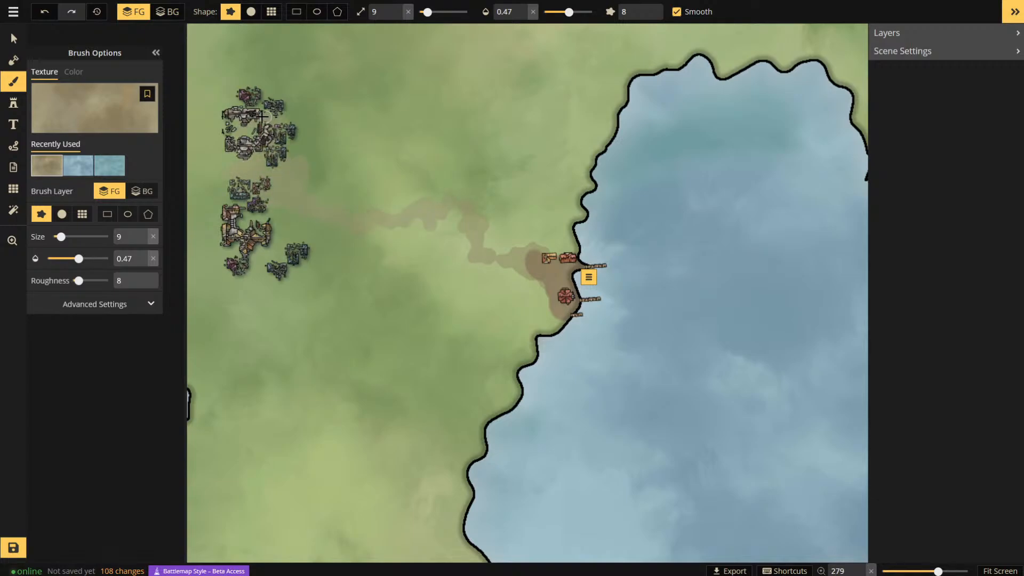
pyautogui.moveTo(108, 278); pyautogui.dragTo(111, 276)
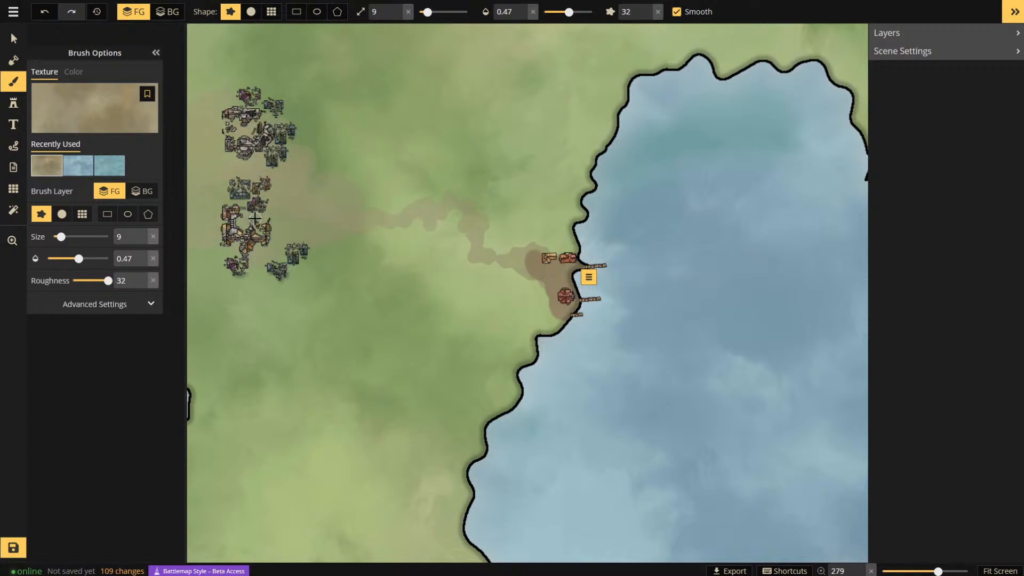
pyautogui.moveTo(255, 218); pyautogui.dragTo(253, 221)
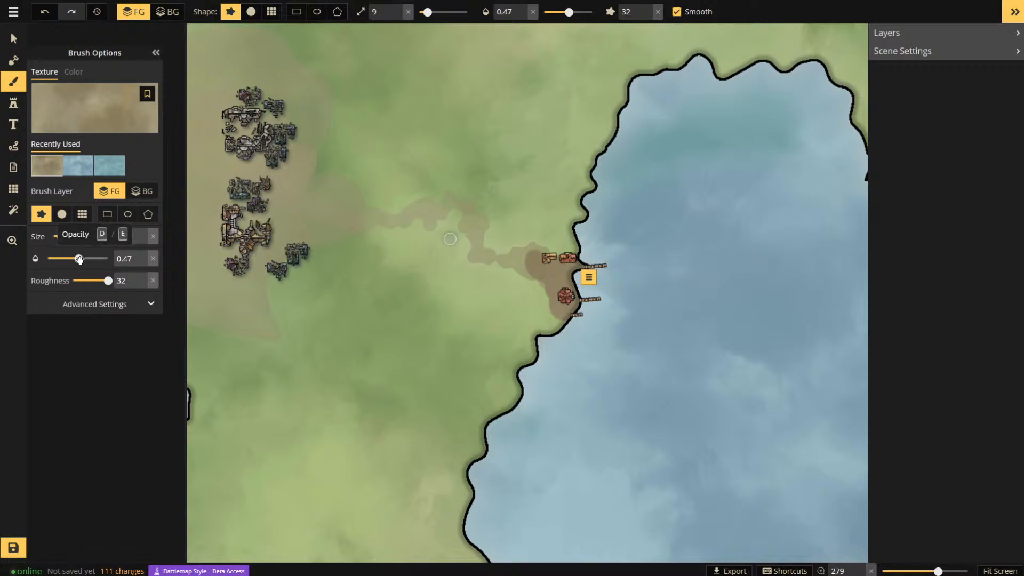
# - Set the brush opacity to 0.29 and roughness to 3 to extend the dirt edges around the ruined town, finishing with opacity at 1
pyautogui.moveTo(79, 259); pyautogui.dragTo(73, 259)
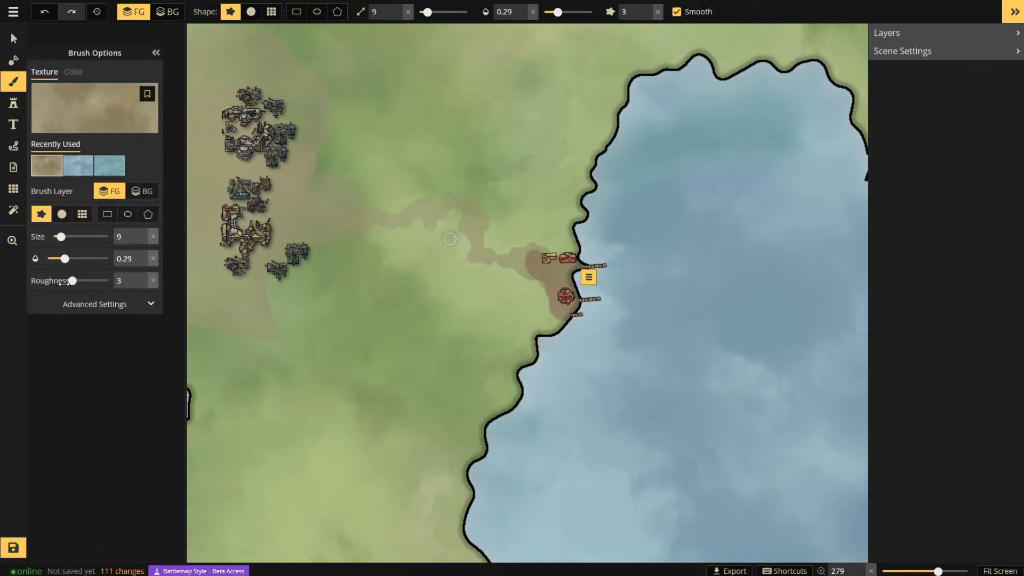
pyautogui.moveTo(298, 262)
pyautogui.mouseDown()
pyautogui.moveTo(267, 285)
pyautogui.moveTo(272, 265)
pyautogui.mouseUp()
pyautogui.moveTo(65, 259); pyautogui.dragTo(190, 228)
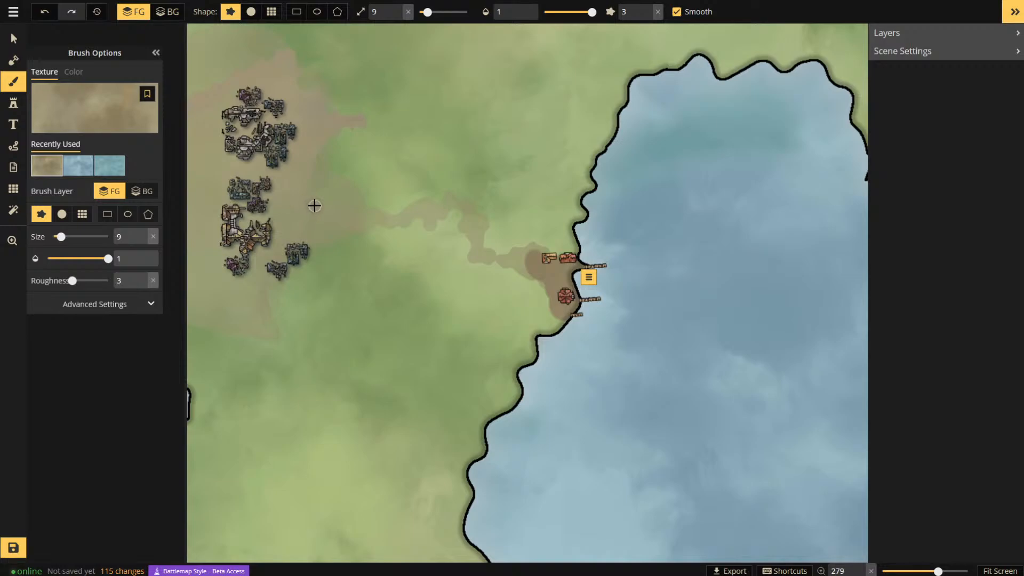
# - Choose the Big Artisans Guild stamp from the special buildings in the stamp catalog
pyautogui.scroll(-5, 315, 206)
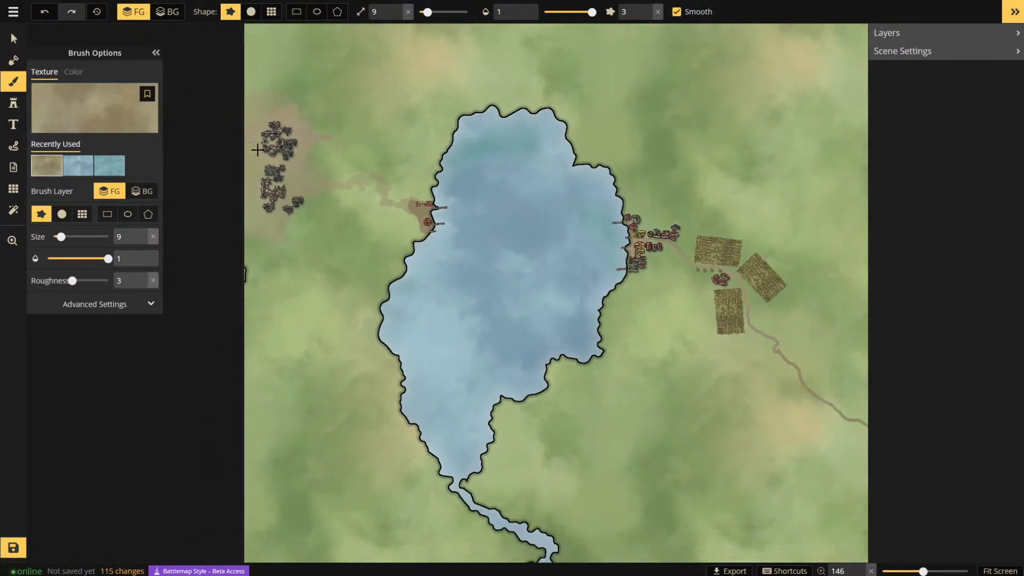
pyautogui.scroll(-1, 482, 174)
pyautogui.click(16, 105)
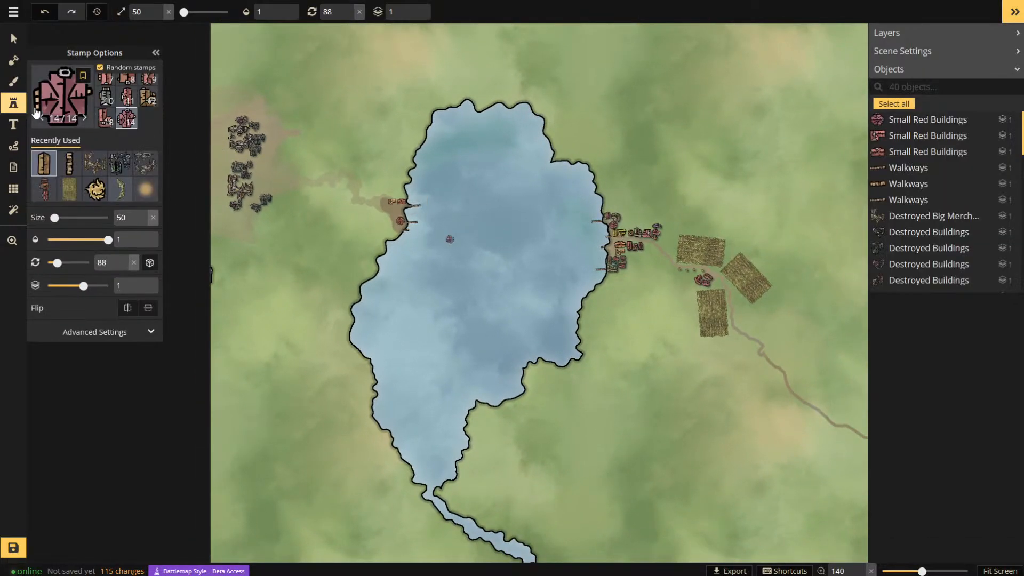
pyautogui.click(66, 96)
pyautogui.scroll(-5, 433, 237)
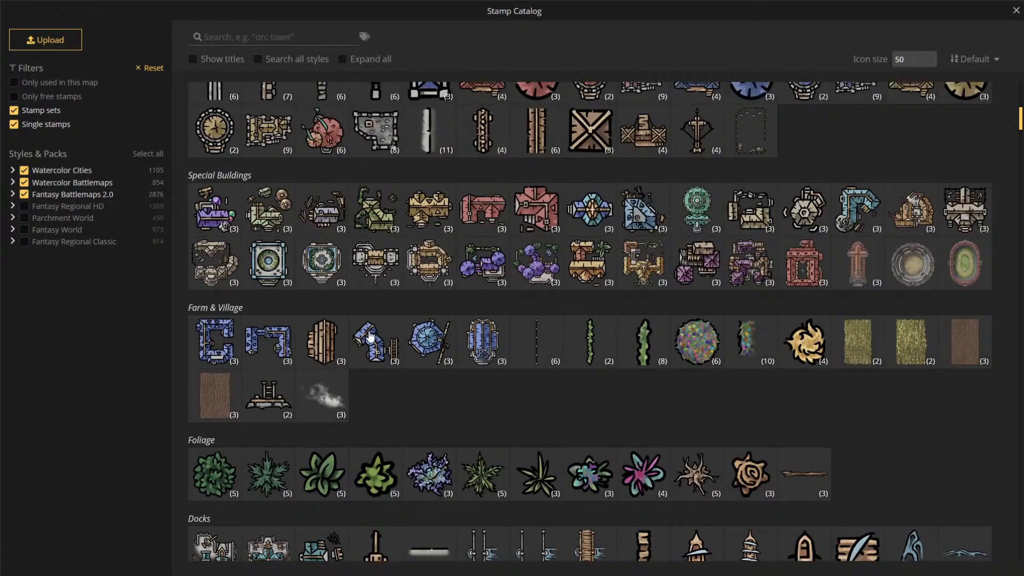
pyautogui.scroll(-3, 360, 282)
pyautogui.scroll(3, 379, 283)
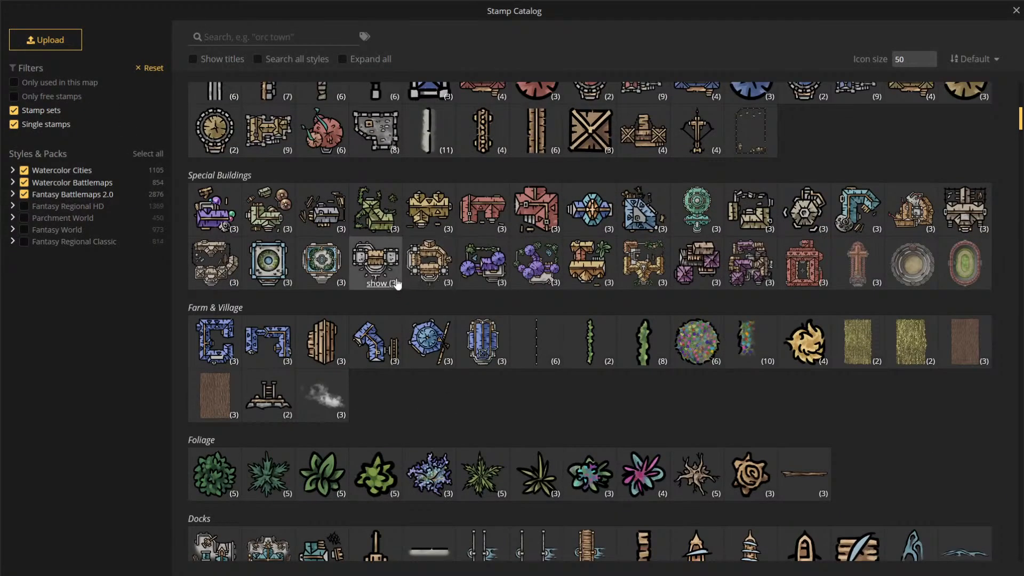
pyautogui.click(215, 262)
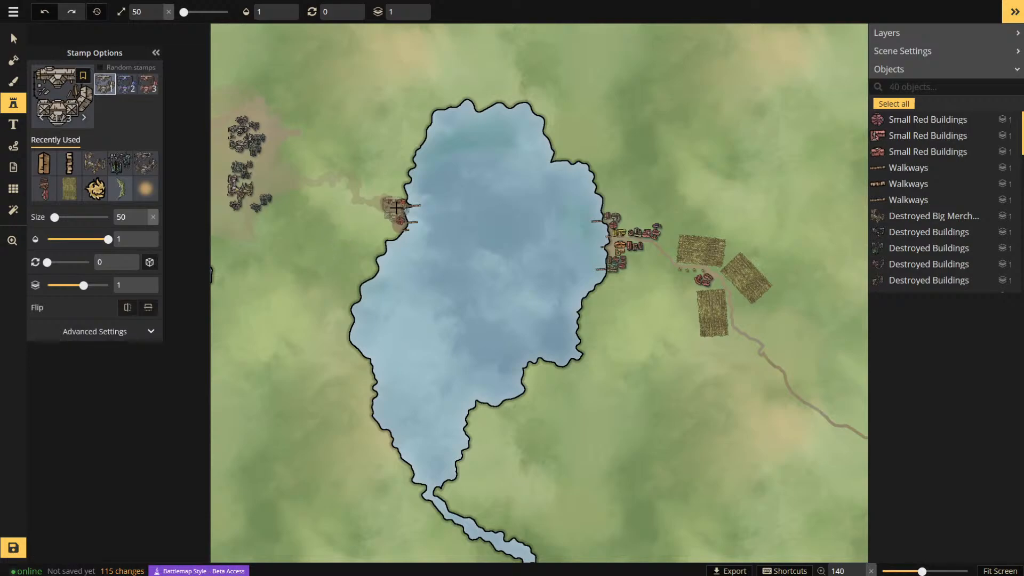
# - Place the Big Artisans Guild rotated 90 degrees just inland of the round red house at the western docks
pyautogui.scroll(1, 389, 187)
pyautogui.scroll(5, 379, 187)
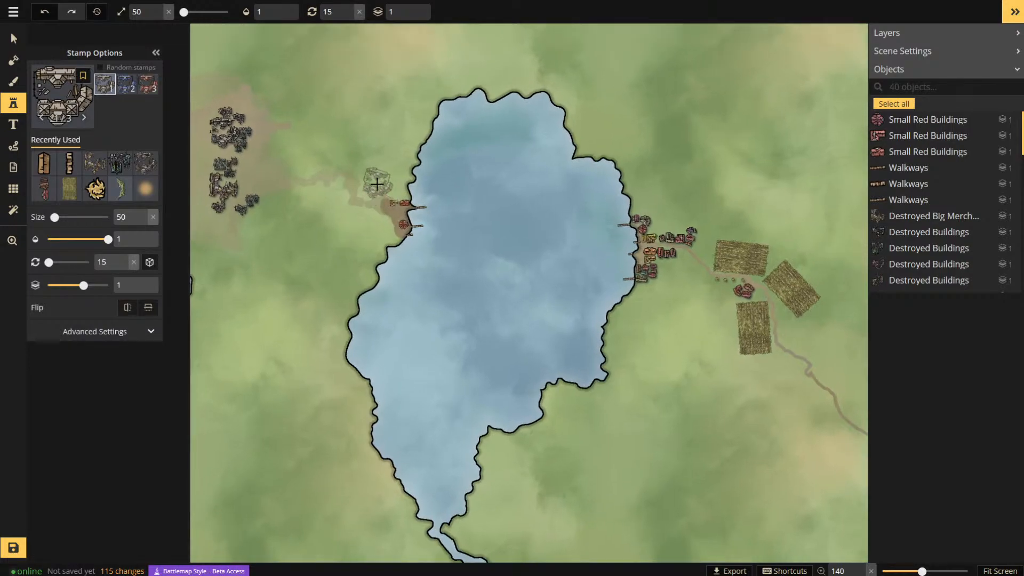
pyautogui.scroll(6, 408, 185)
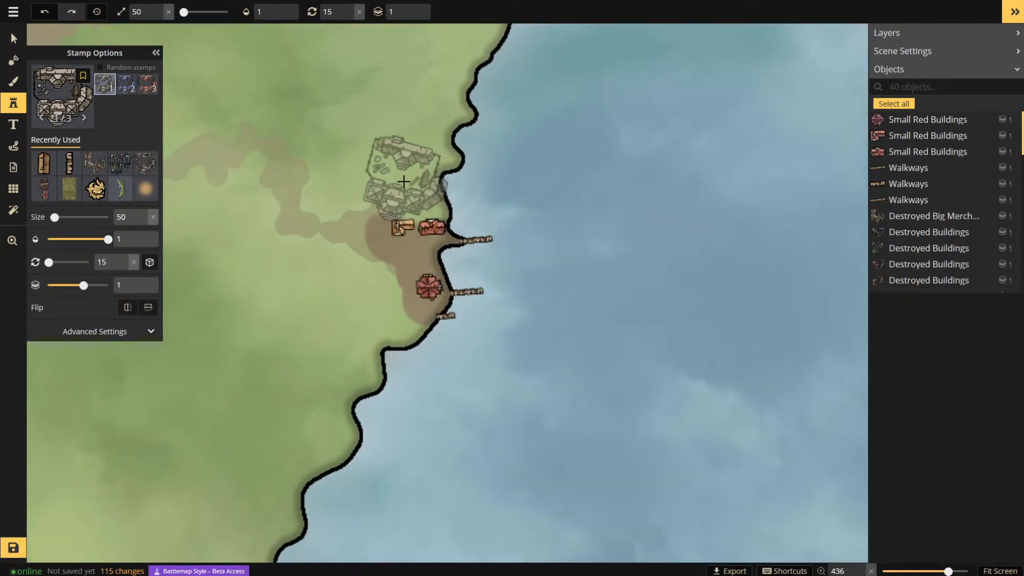
pyautogui.scroll(6, 400, 180)
pyautogui.scroll(2, 399, 180)
pyautogui.scroll(5, 398, 179)
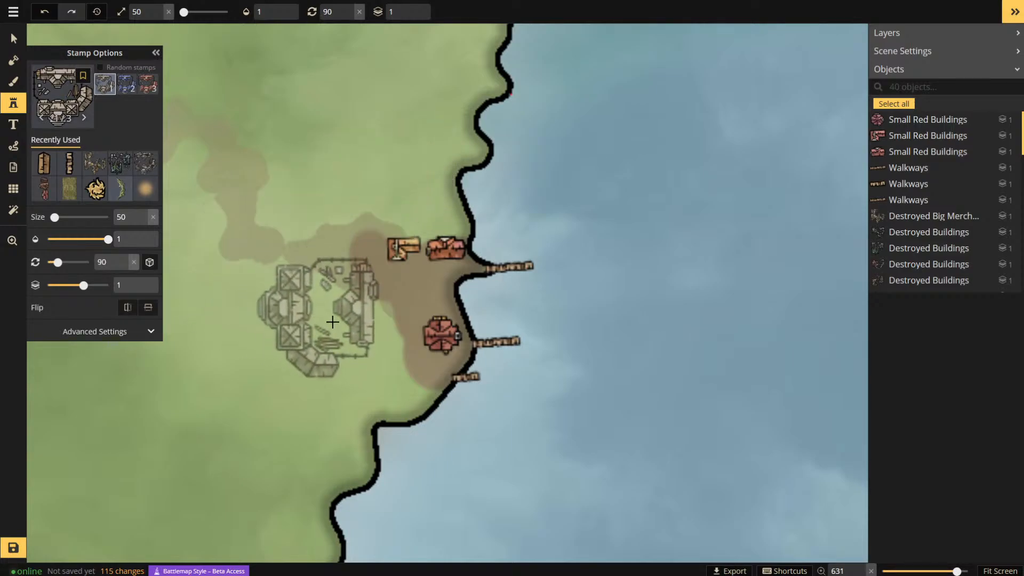
pyautogui.click(347, 331)
# - Choose the Library stamp from the special buildings and place it rotated 225 degrees beside the road bend south of the crop fields
pyautogui.scroll(-7, 320, 152)
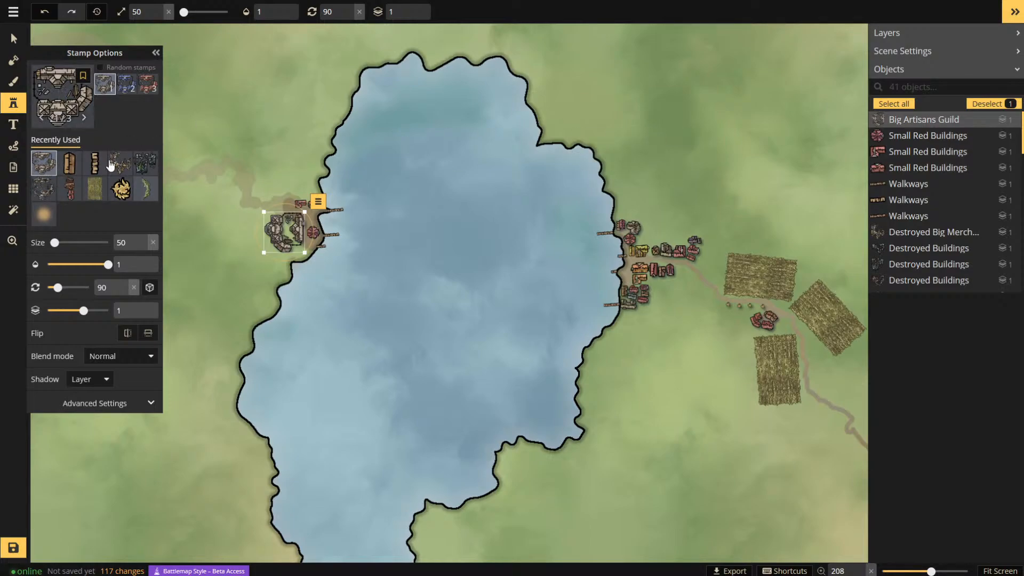
pyautogui.click(71, 118)
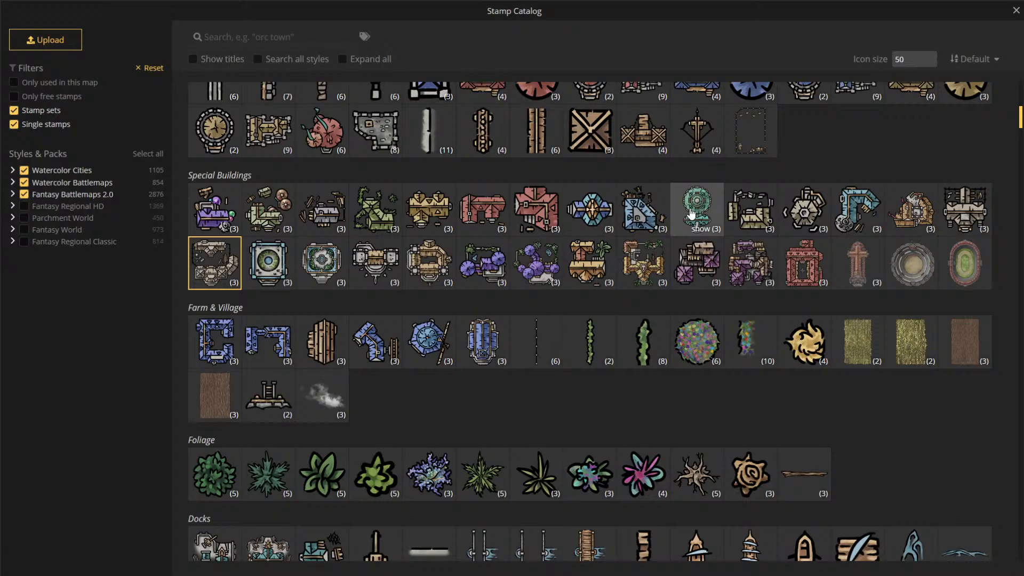
pyautogui.click(691, 228)
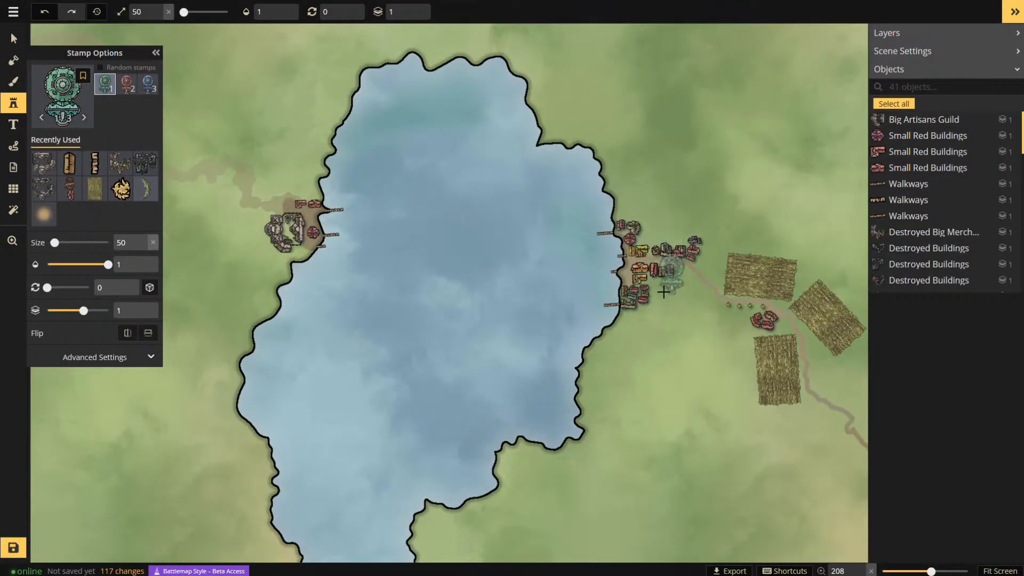
pyautogui.scroll(4, 672, 290)
pyautogui.scroll(8, 715, 292)
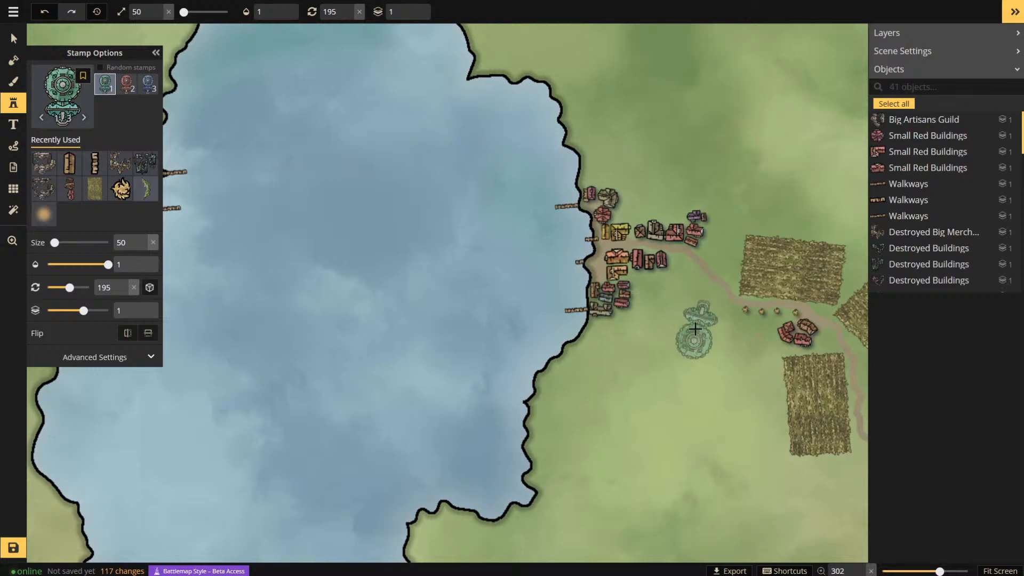
pyautogui.scroll(1, 644, 322)
pyautogui.scroll(-5, 393, 210)
pyautogui.scroll(6, 693, 397)
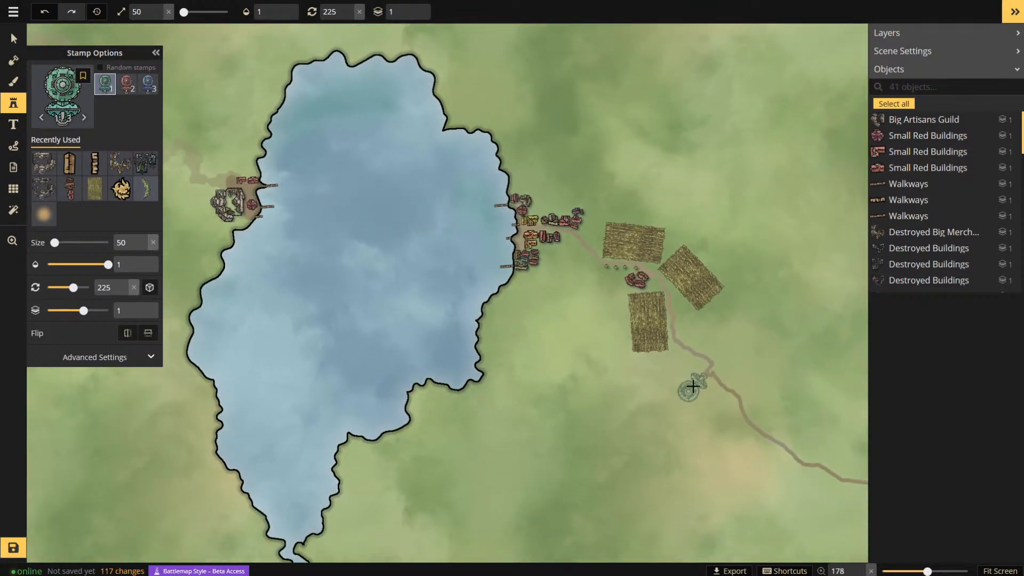
pyautogui.click(692, 386)
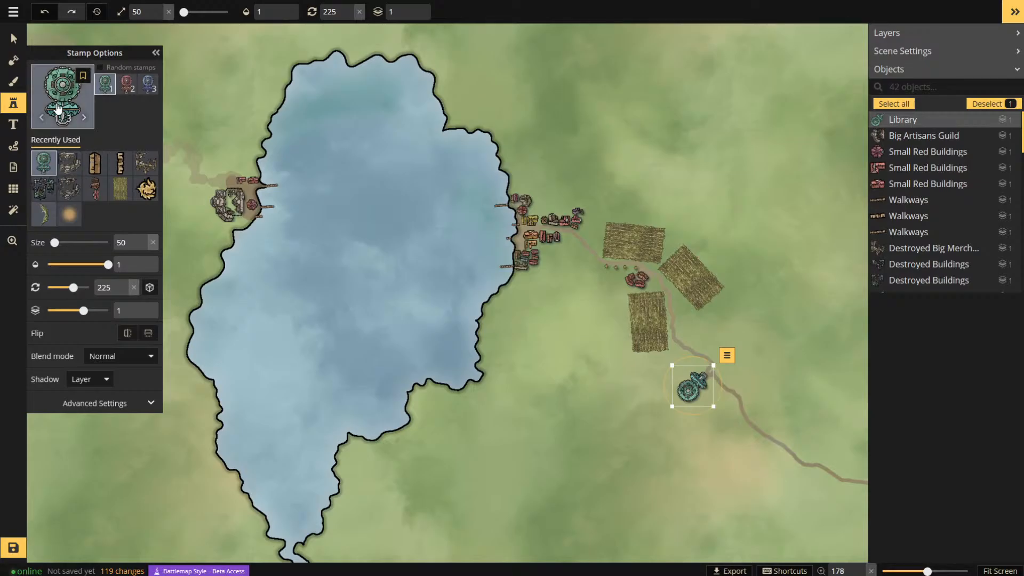
pyautogui.click(58, 109)
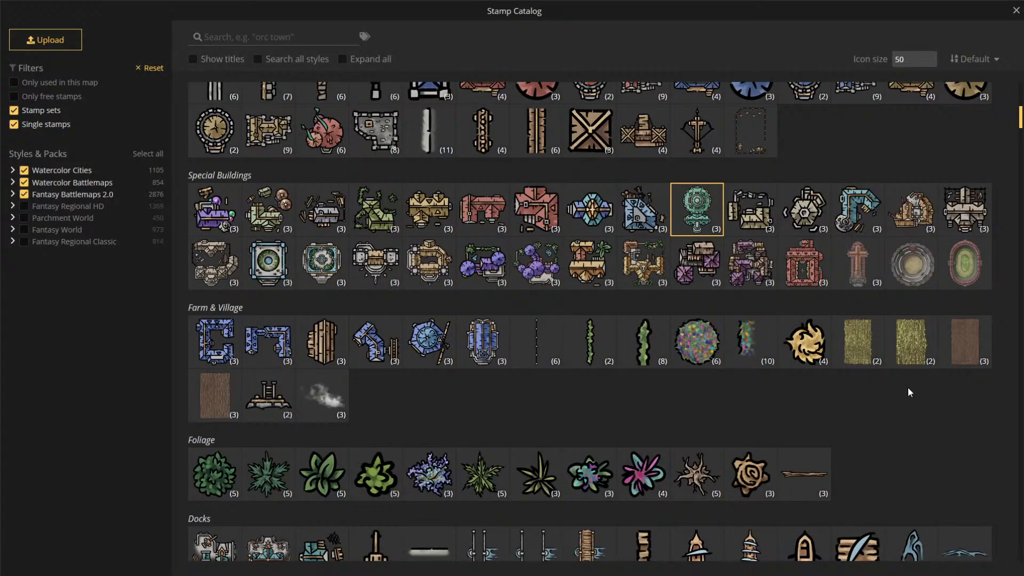
pyautogui.click(868, 260)
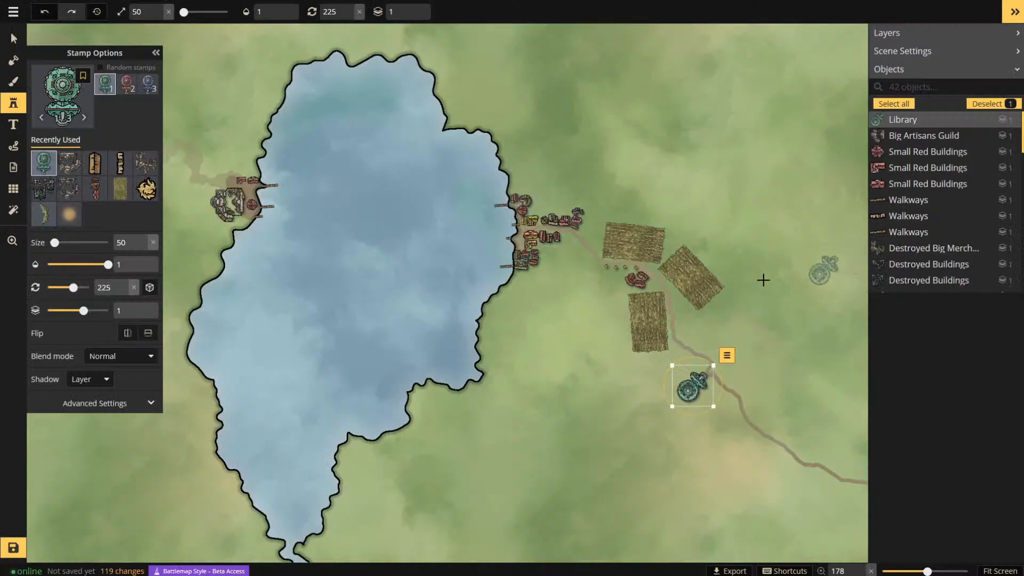
pyautogui.press('b')
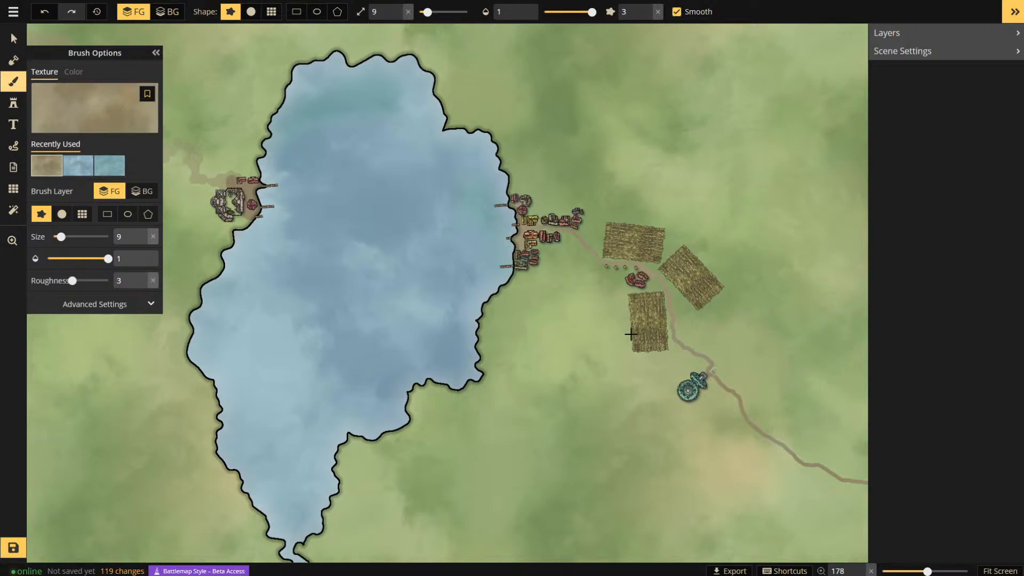
pyautogui.click(91, 109)
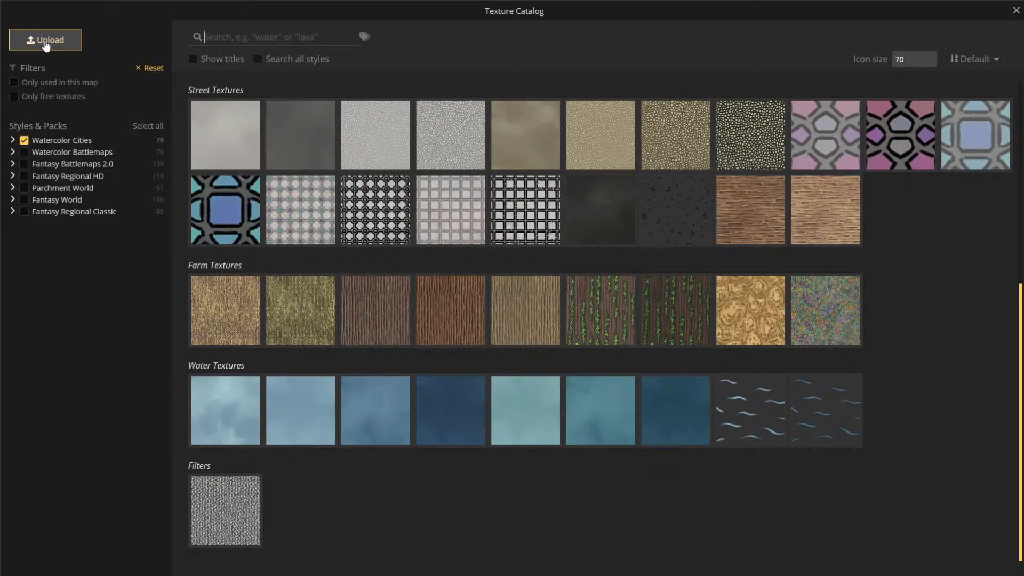
pyautogui.press('Escape')
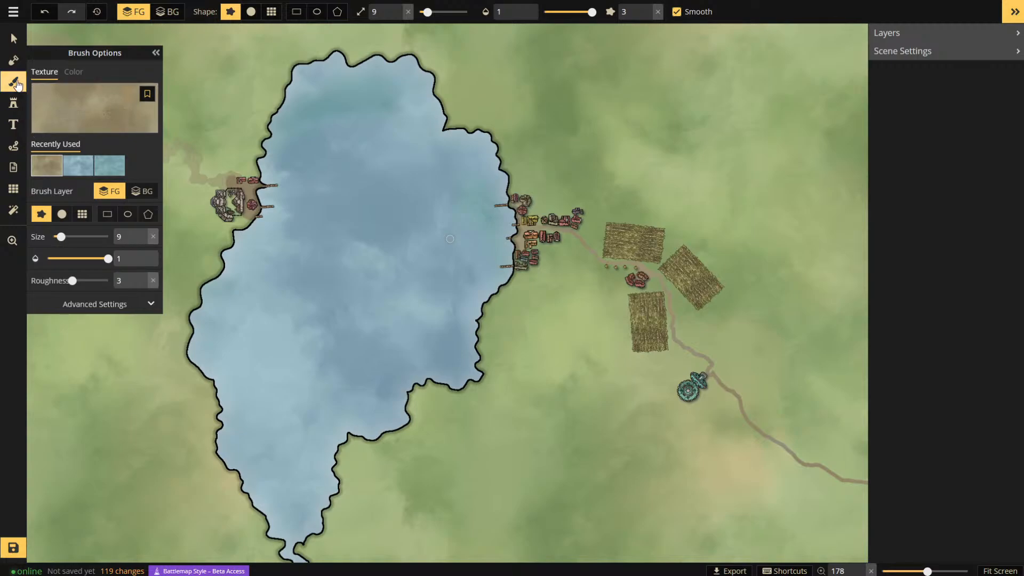
pyautogui.click(13, 60)
# - Choose the Big Fighters Guild stamp from the special buildings and place it unrotated just north of the red houses at the western docks
pyautogui.click(13, 103)
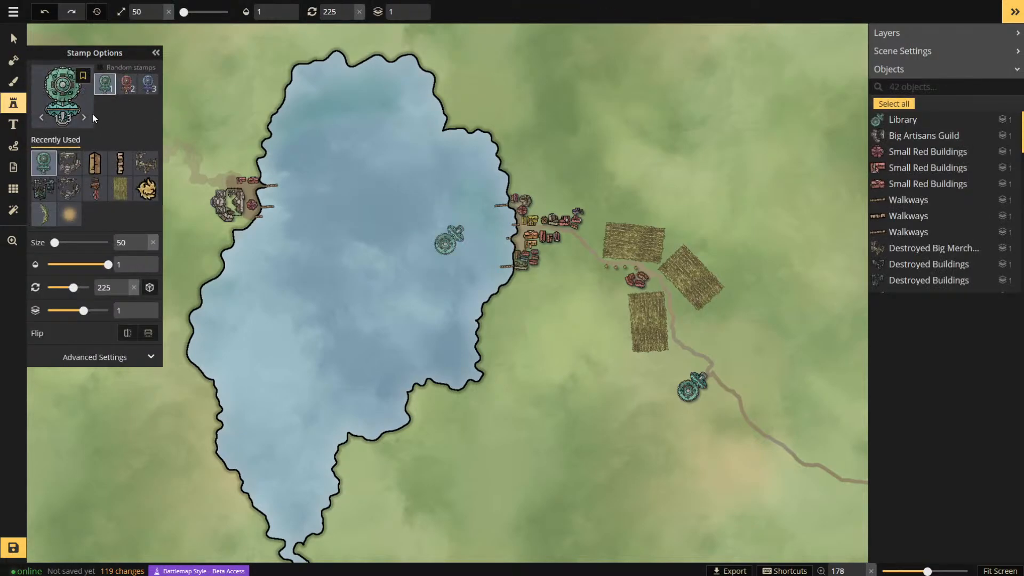
pyautogui.click(72, 113)
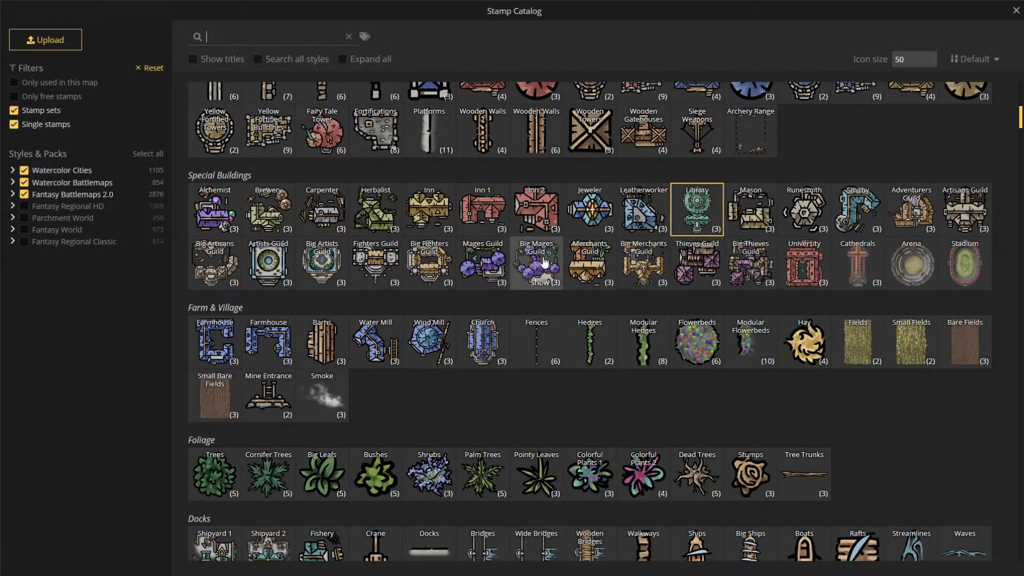
pyautogui.click(431, 271)
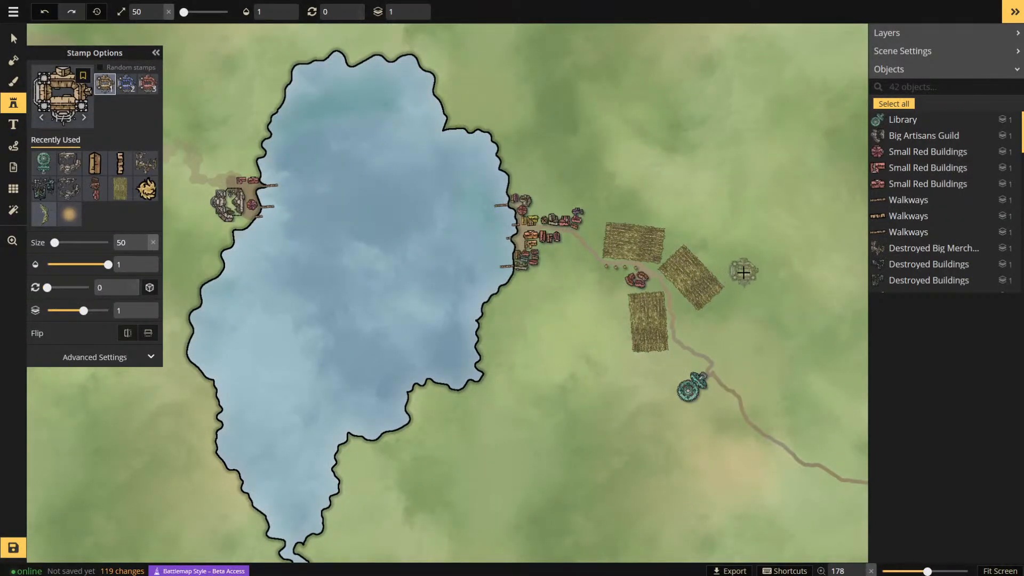
pyautogui.scroll(5, 224, 171)
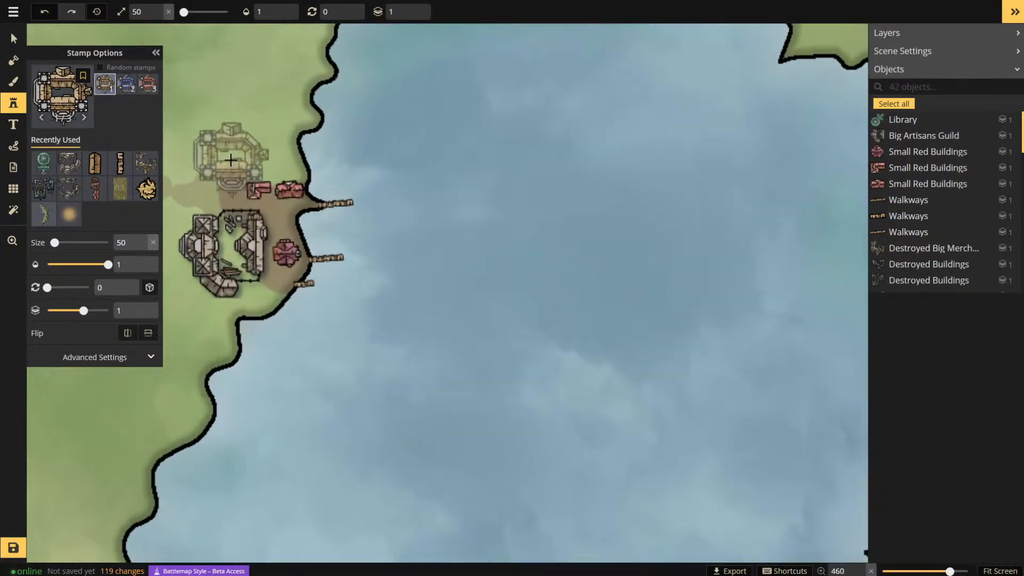
pyautogui.click(235, 150)
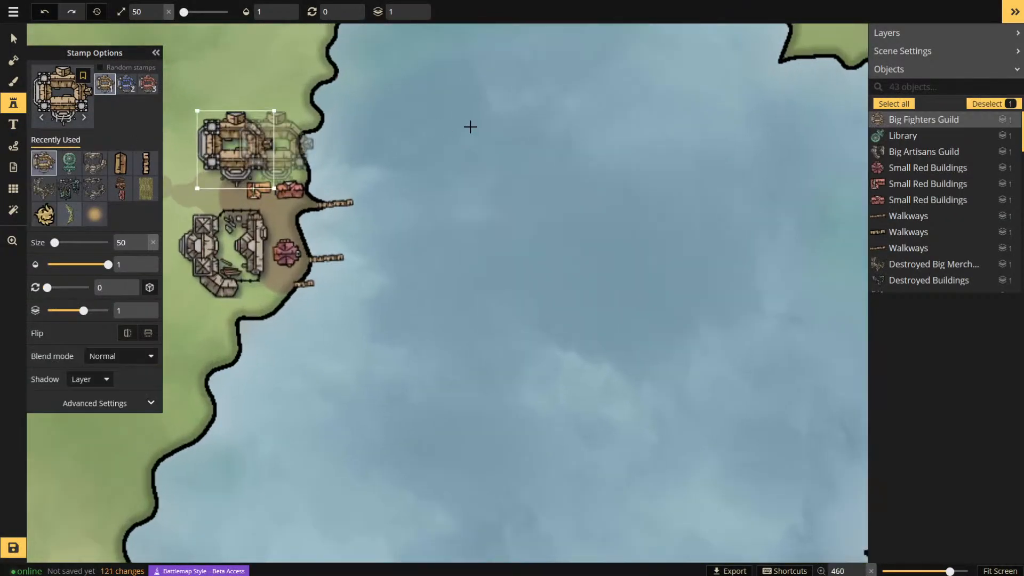
pyautogui.click(63, 89)
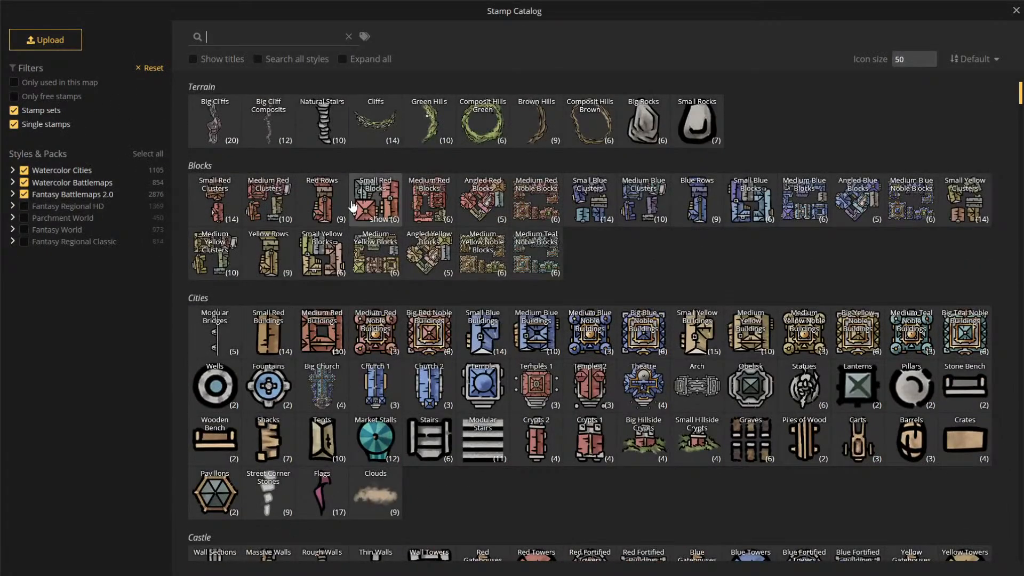
pyautogui.click(425, 200)
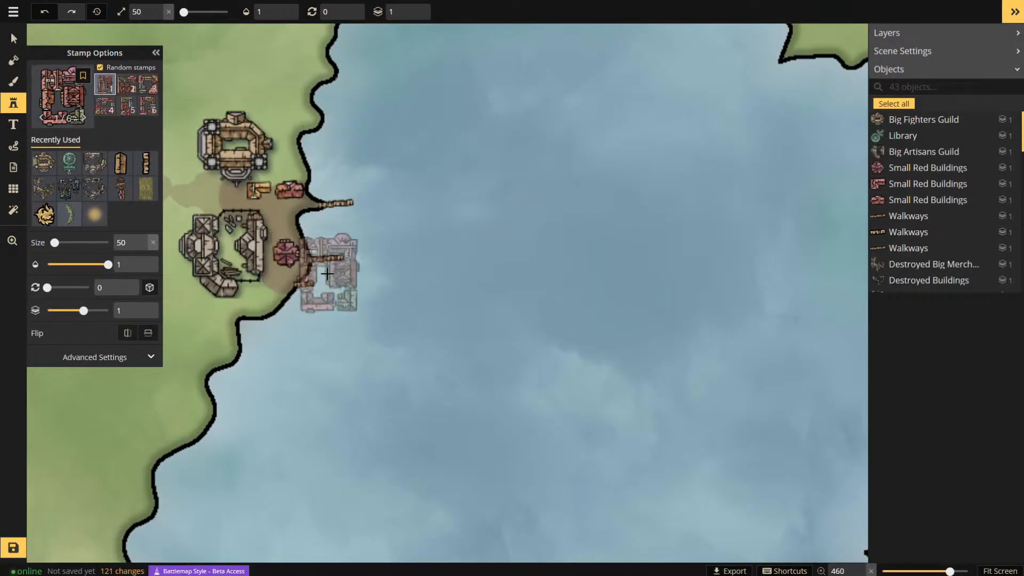
pyautogui.scroll(-5, 326, 267)
pyautogui.moveTo(827, 334); pyautogui.dragTo(606, 271)
pyautogui.scroll(-2, 606, 271)
pyautogui.scroll(5, 606, 271)
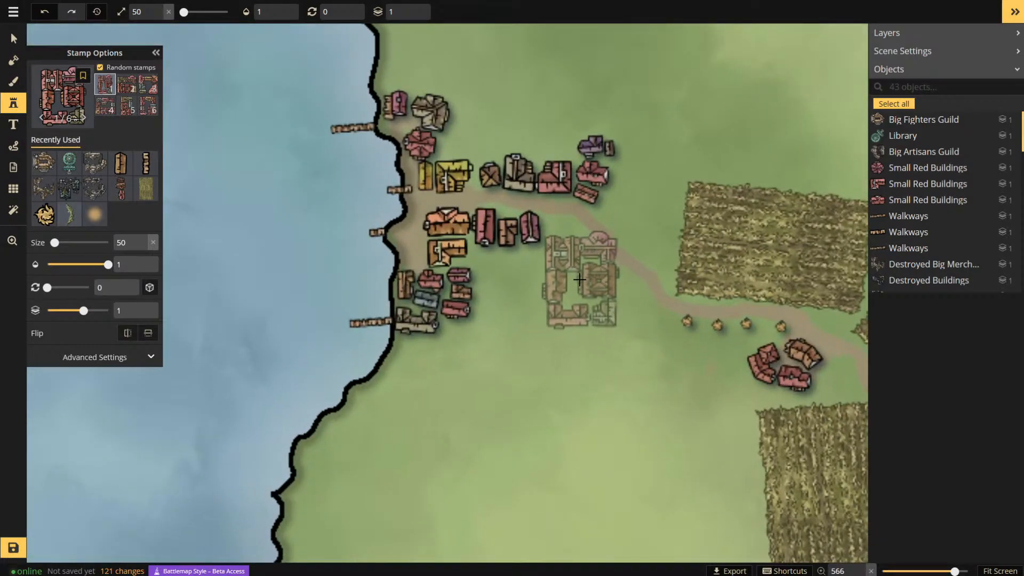
pyautogui.scroll(-4, 579, 279)
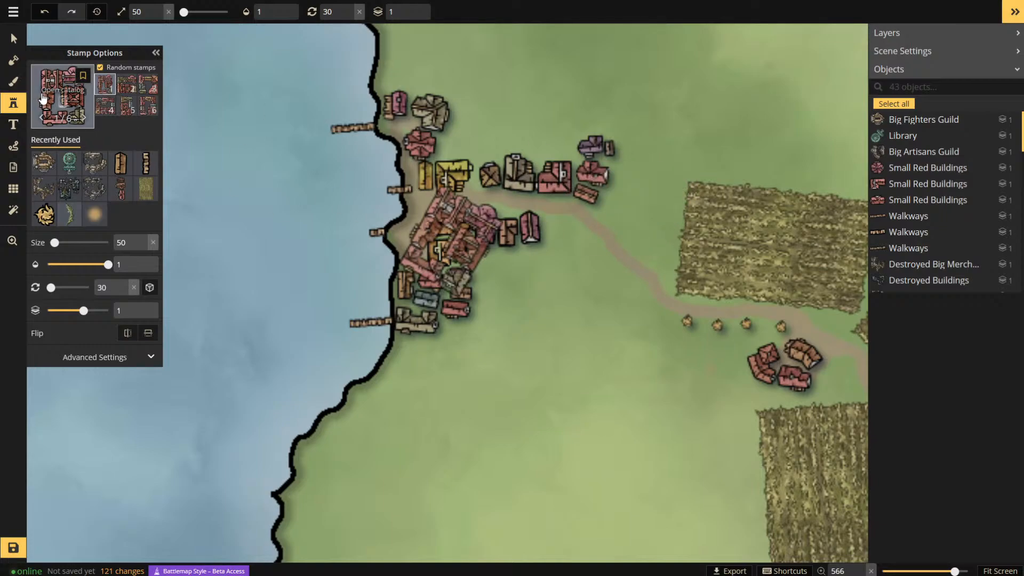
# - Choose the Small Red Blocks stamp and place two rotated blocks, one on each side of the road at the eastern dock town's inland edge
pyautogui.click(60, 98)
pyautogui.press('Escape')
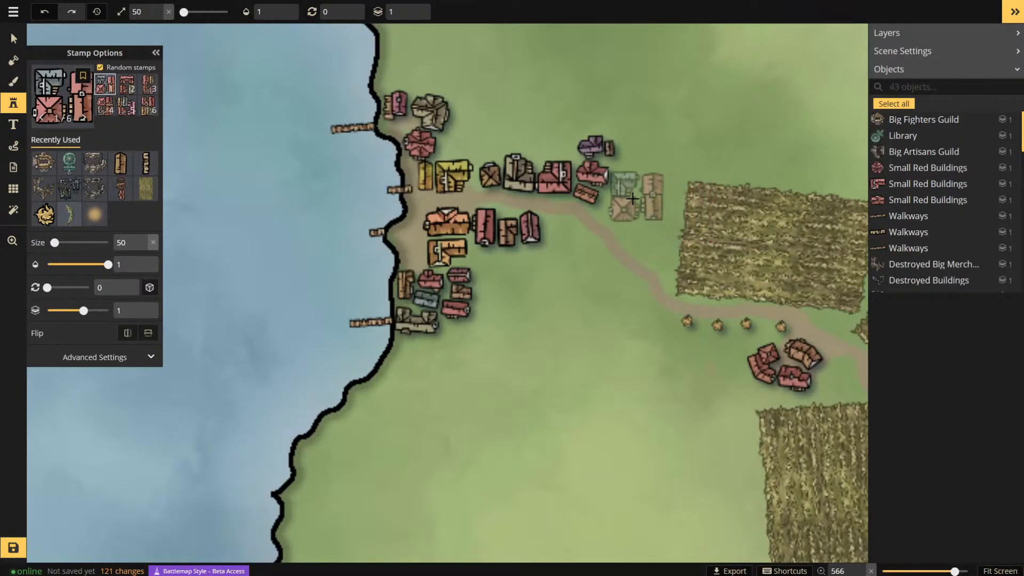
pyautogui.click(625, 207)
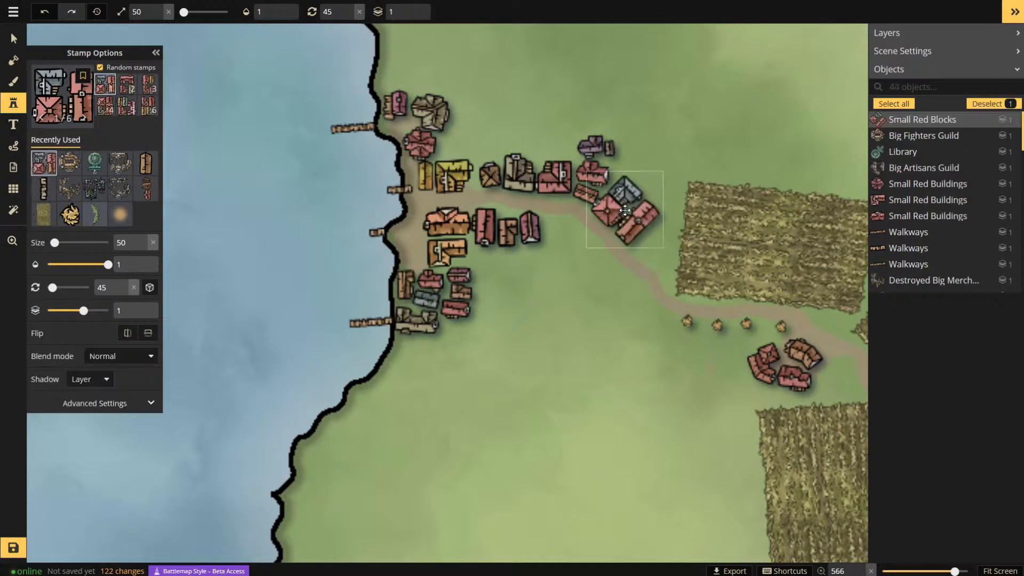
pyautogui.scroll(1, 553, 275)
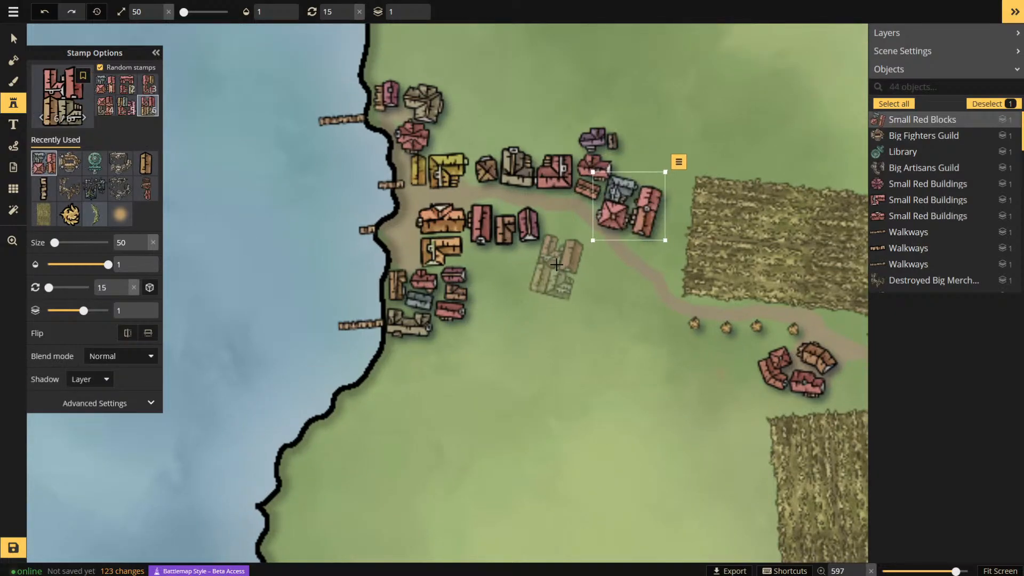
pyautogui.click(557, 249)
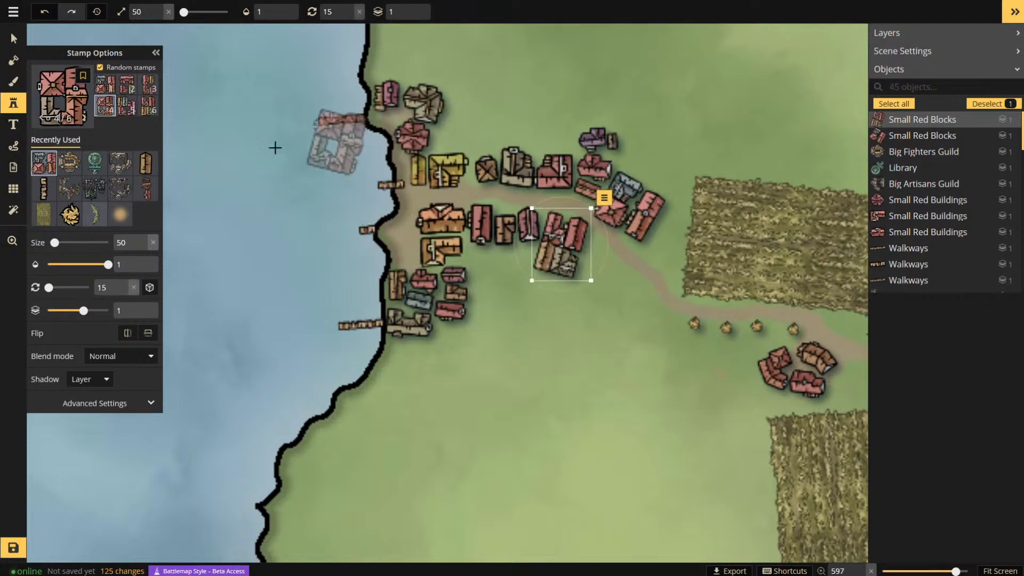
# - Place a Small Red Blocks stamp with rotation 0 beside the road at the southern corner of the angled crop field
pyautogui.scroll(-3, 288, 210)
pyautogui.scroll(3, 692, 339)
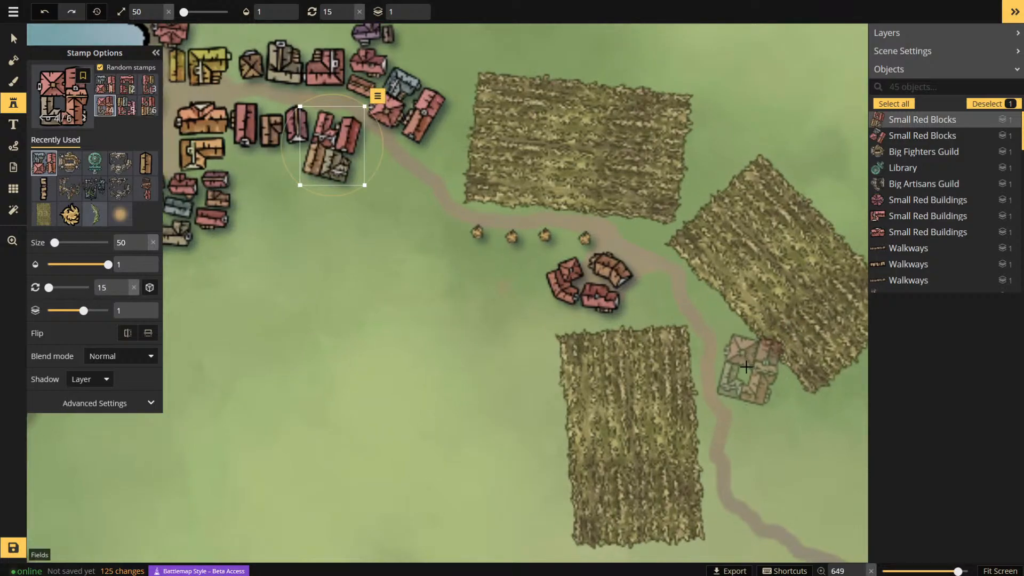
pyautogui.click(745, 367)
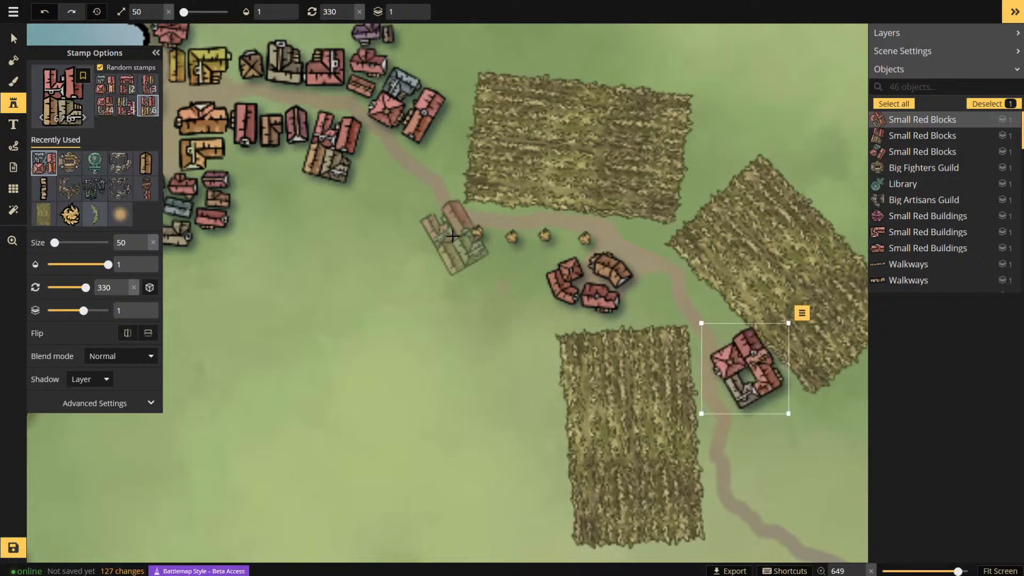
pyautogui.scroll(-1, 426, 208)
pyautogui.scroll(-5, 427, 208)
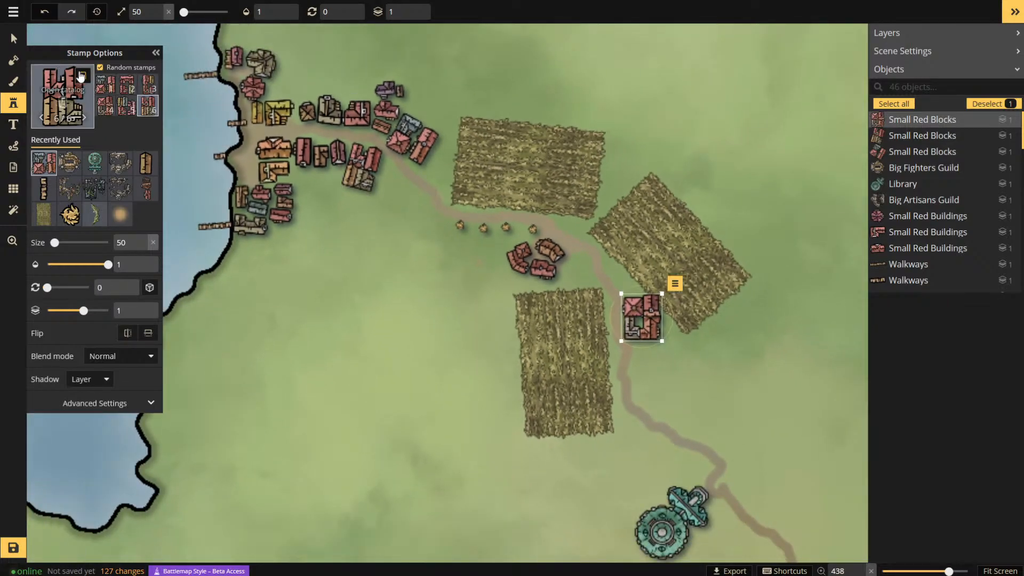
# - Place the second Small Red Blocks variant just north of the Library and rotate it to 90 degrees
pyautogui.click(128, 85)
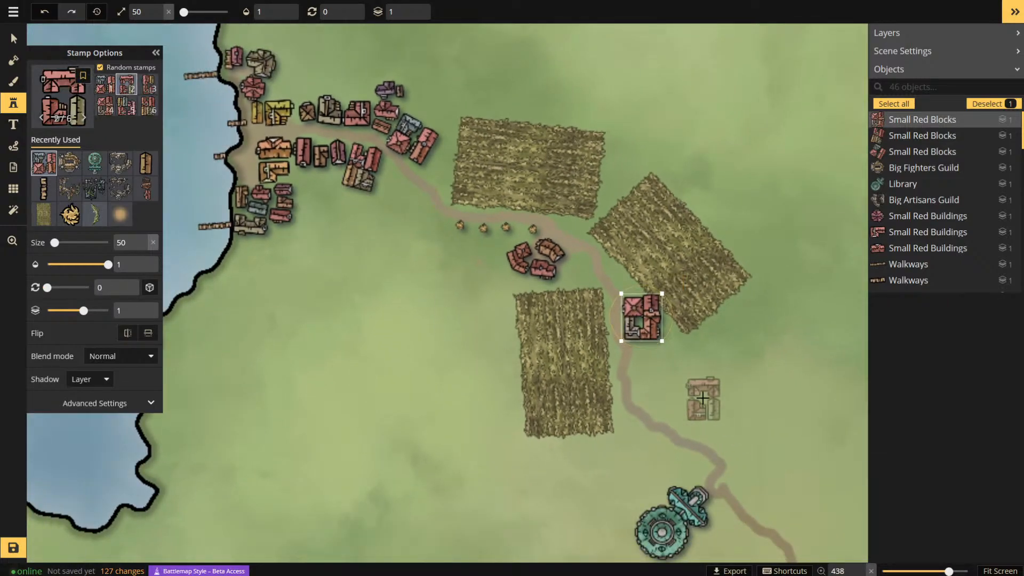
pyautogui.scroll(-3, 703, 398)
pyautogui.scroll(3, 661, 533)
pyautogui.scroll(3, 701, 512)
pyautogui.scroll(6, 694, 409)
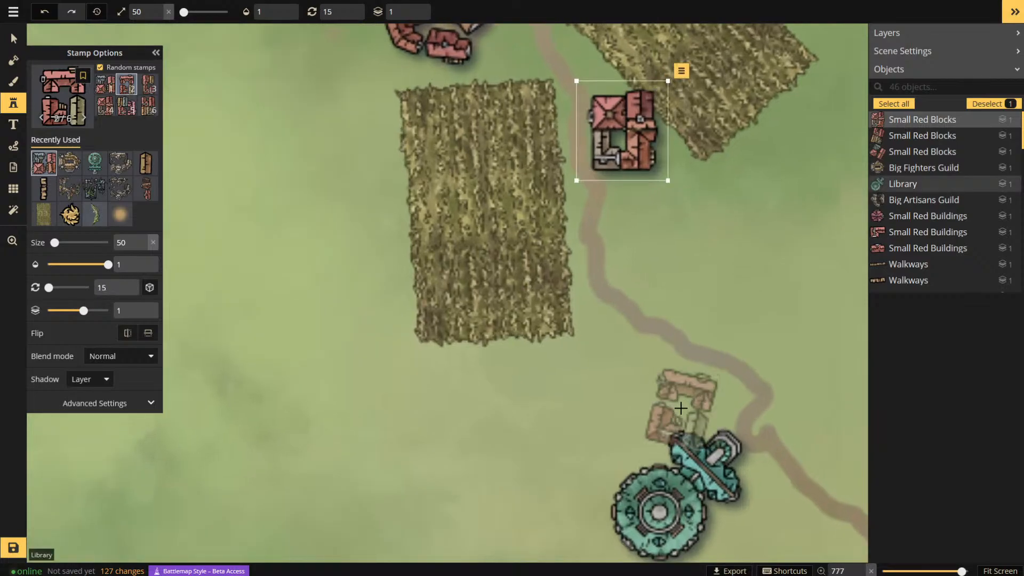
pyautogui.scroll(-2, 680, 407)
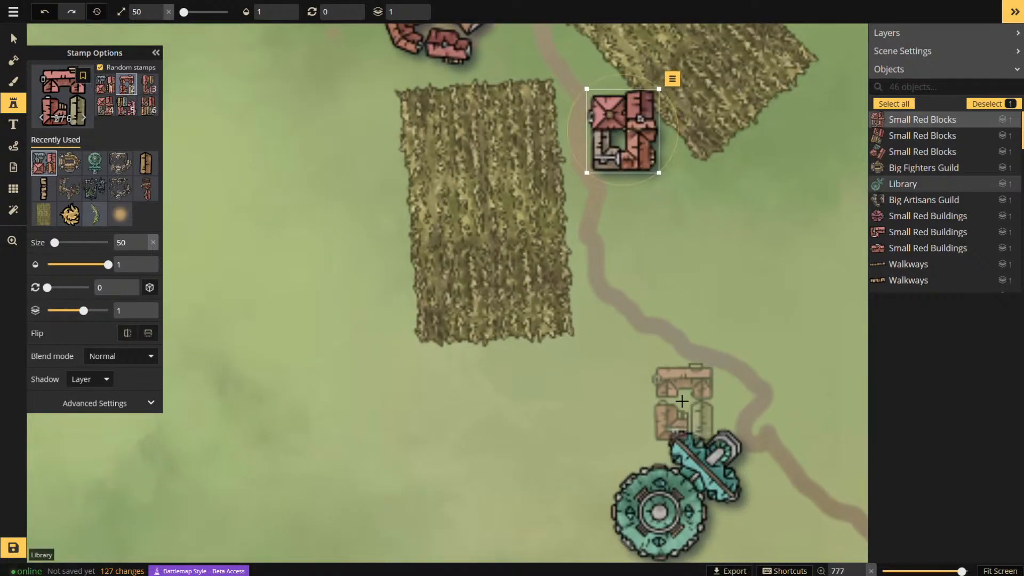
pyautogui.click(680, 406)
pyautogui.scroll(2, 681, 401)
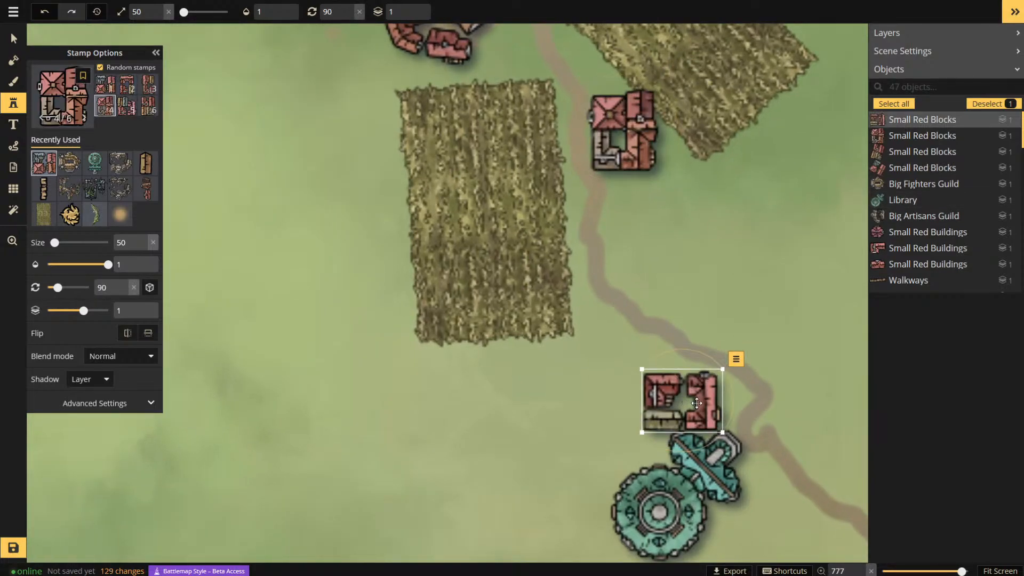
# - Move the red block north of the Library slightly northwest, clear of the building, and set its rotation to 120 degrees
pyautogui.moveTo(696, 403); pyautogui.dragTo(690, 398)
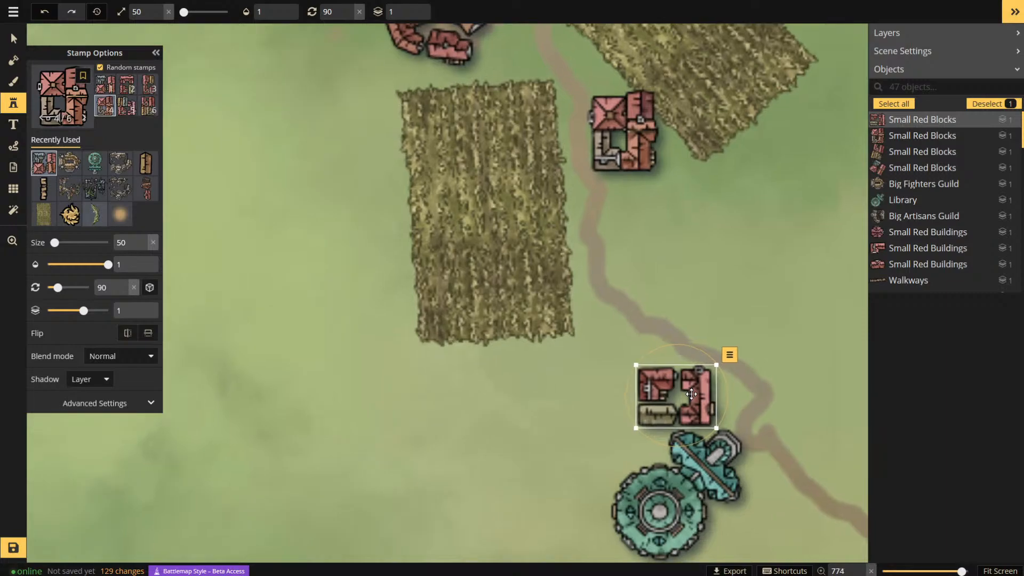
pyautogui.scroll(2, 690, 394)
pyautogui.scroll(3, 690, 396)
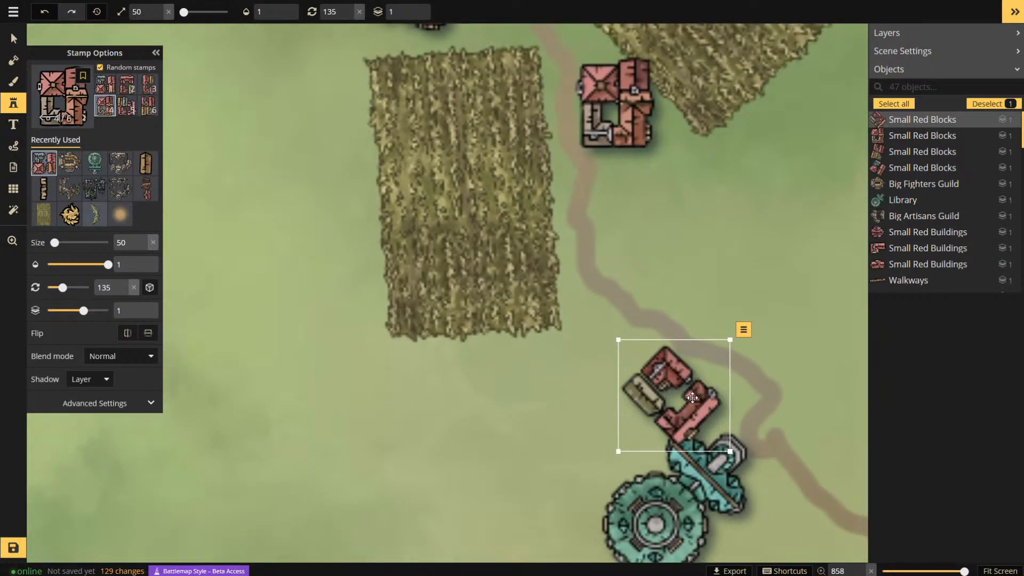
pyautogui.moveTo(692, 397); pyautogui.dragTo(682, 382)
pyautogui.scroll(-1, 683, 383)
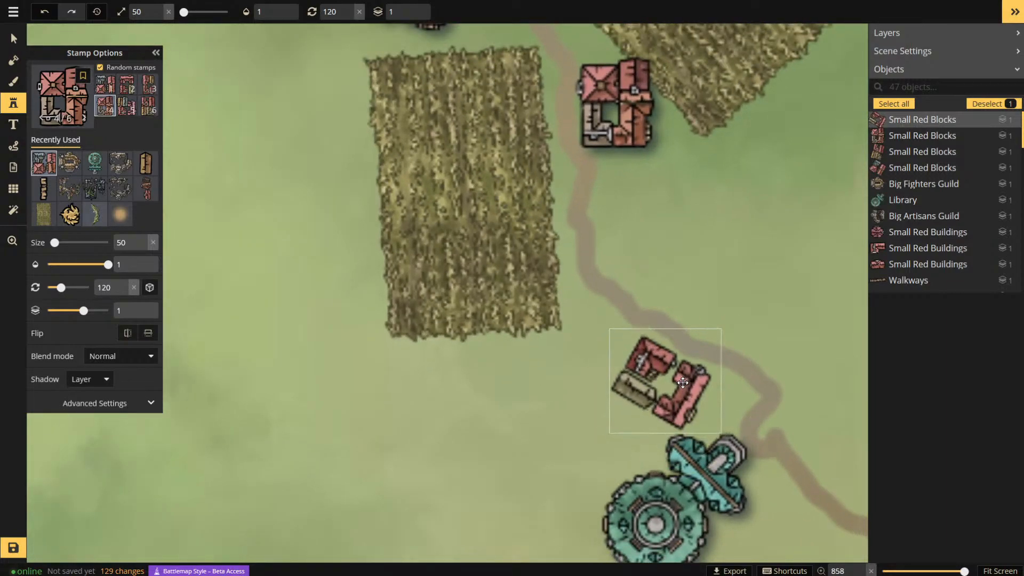
pyautogui.click(683, 382)
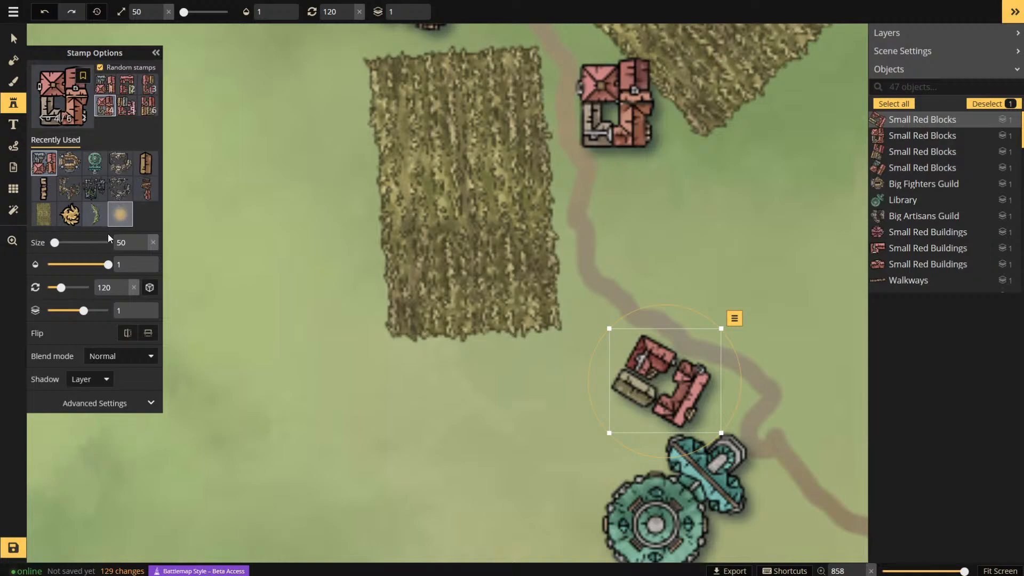
# - Choose the Fields stamp and place a field rotated 356 degrees directly west of the crop field northwest of the Library
pyautogui.click(44, 214)
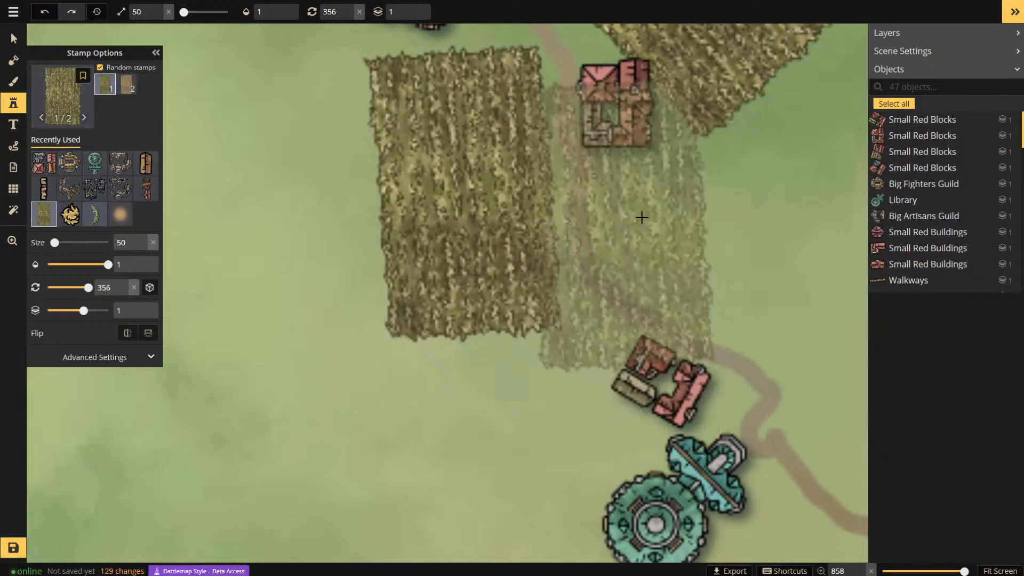
pyautogui.scroll(-5, 641, 217)
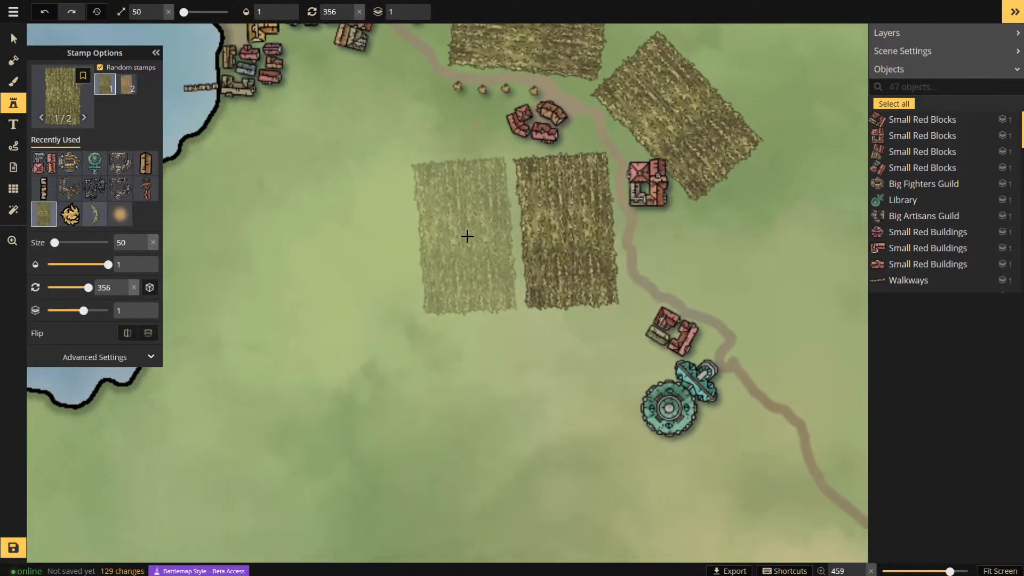
pyautogui.click(471, 238)
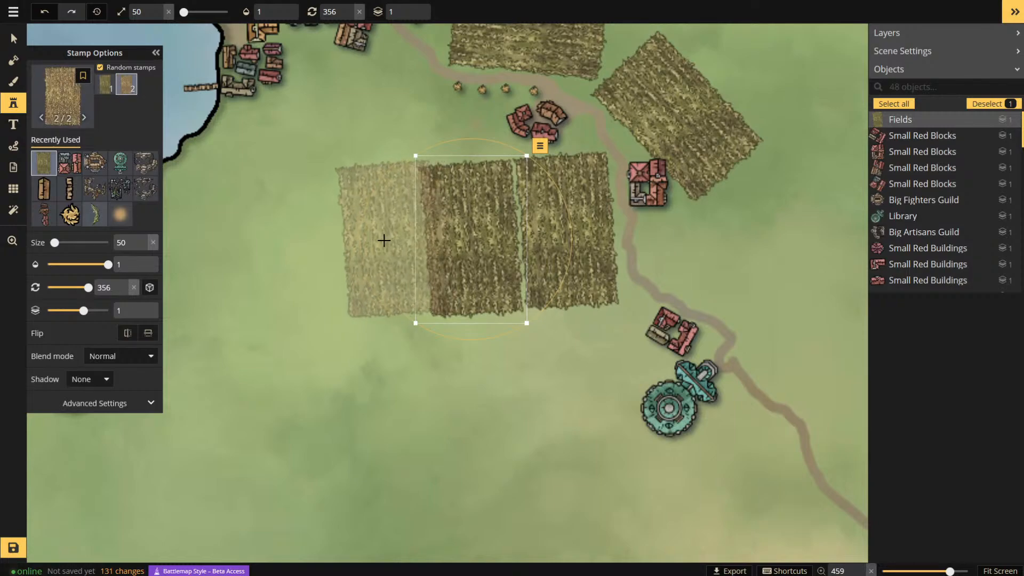
pyautogui.scroll(3, 378, 239)
pyautogui.scroll(-2, 379, 240)
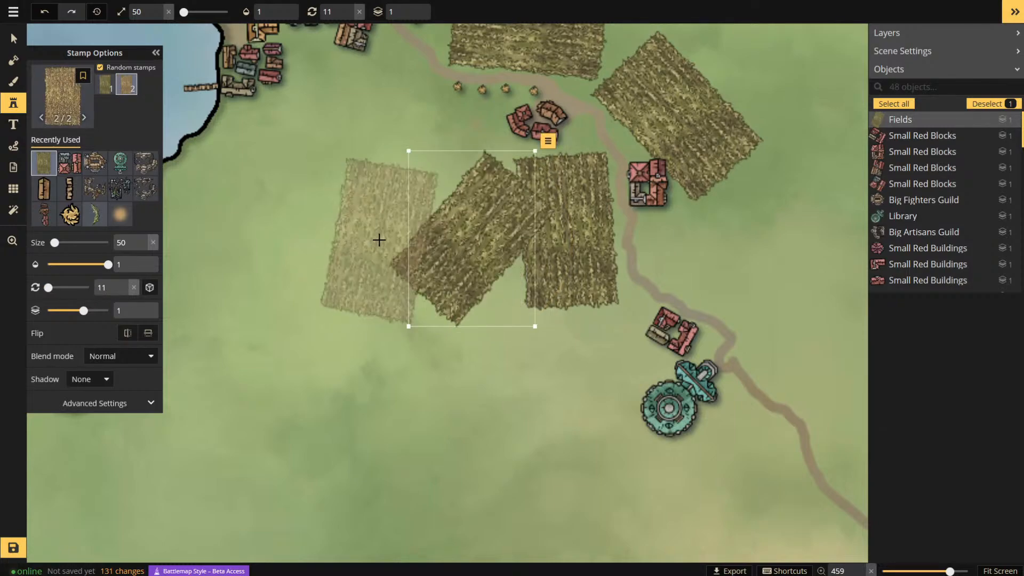
pyautogui.scroll(-3, 380, 237)
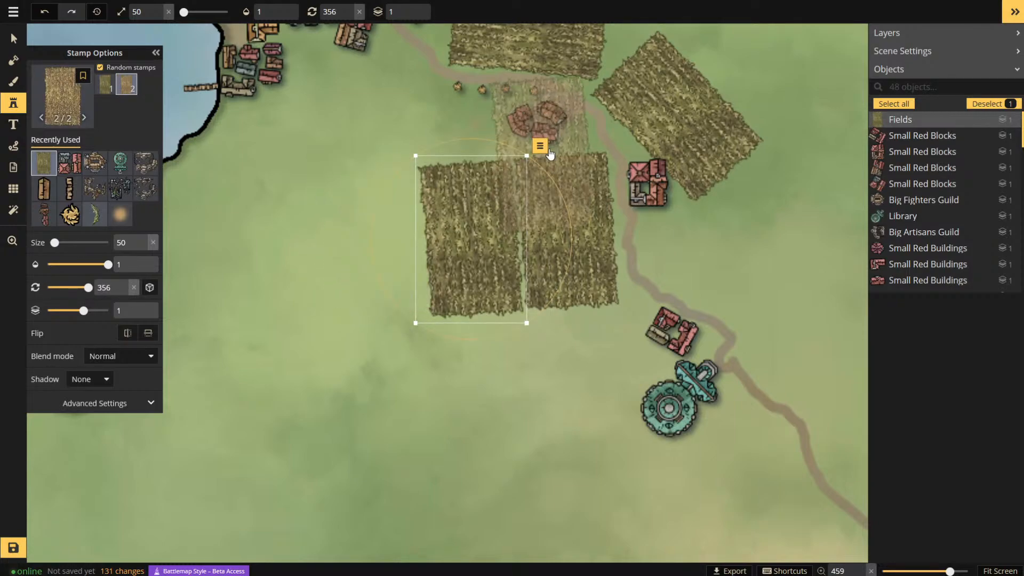
pyautogui.click(540, 147)
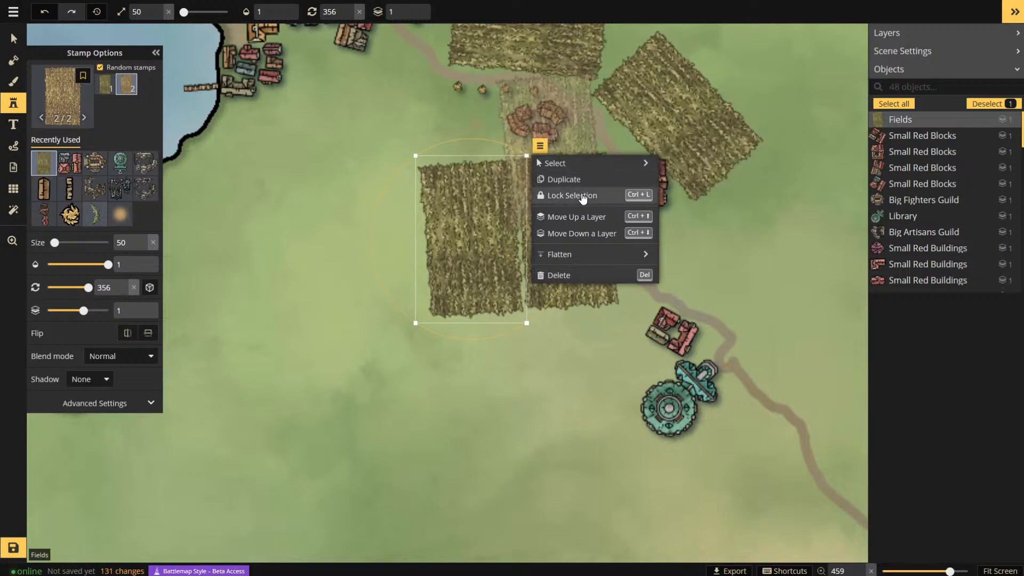
pyautogui.moveTo(593, 257)
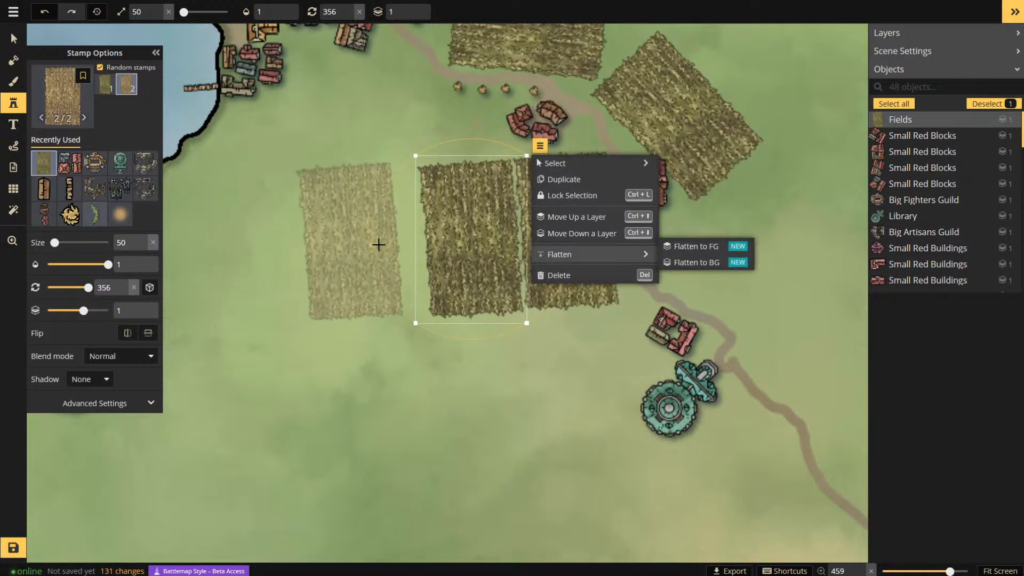
pyautogui.click(375, 243)
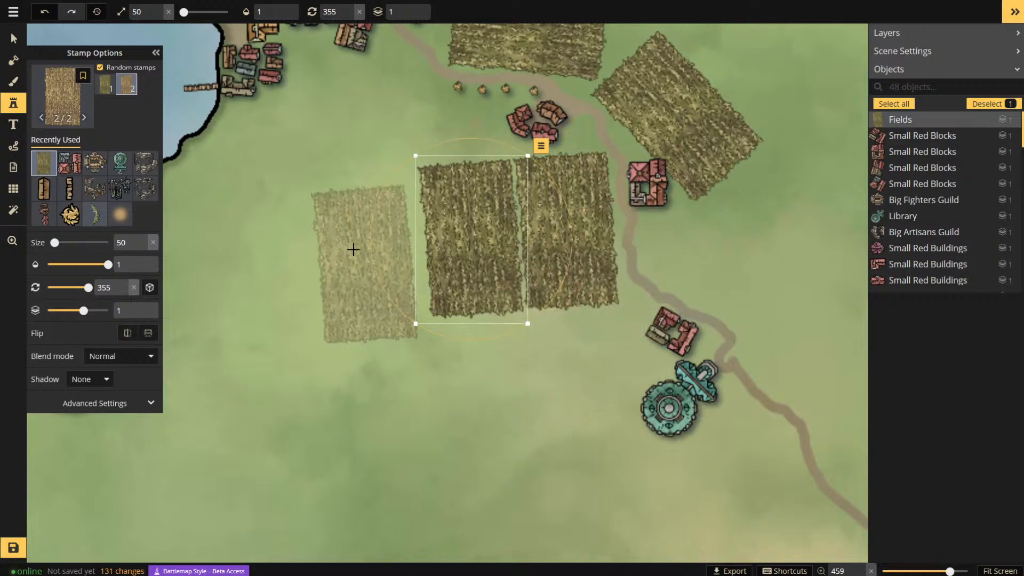
# - Place a brown field rotated 355 degrees at the west end of the field row and another field rotated 325 degrees northeast of the angled field
pyautogui.click(381, 245)
pyautogui.scroll(-1, 426, 321)
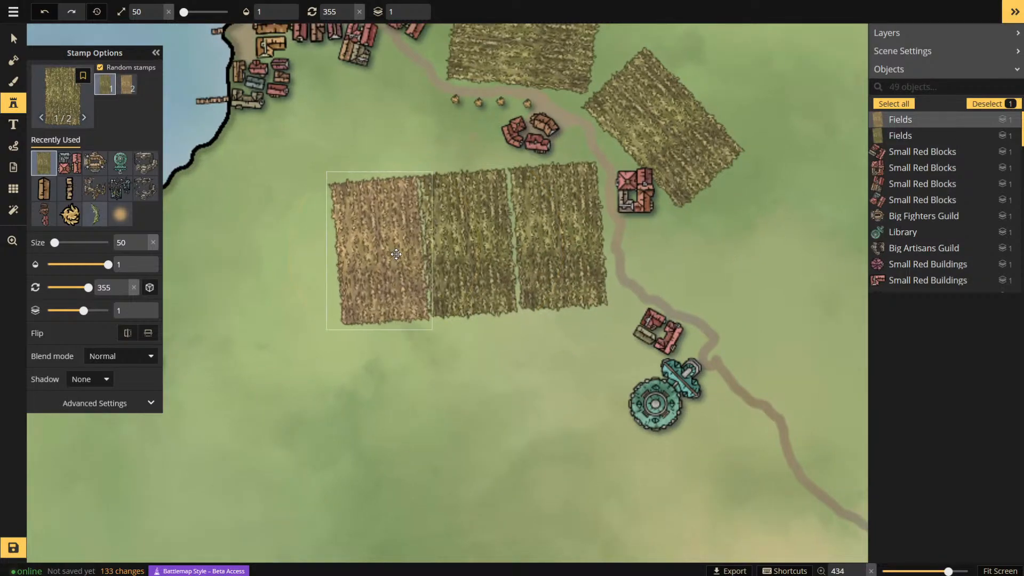
pyautogui.scroll(-6, 433, 339)
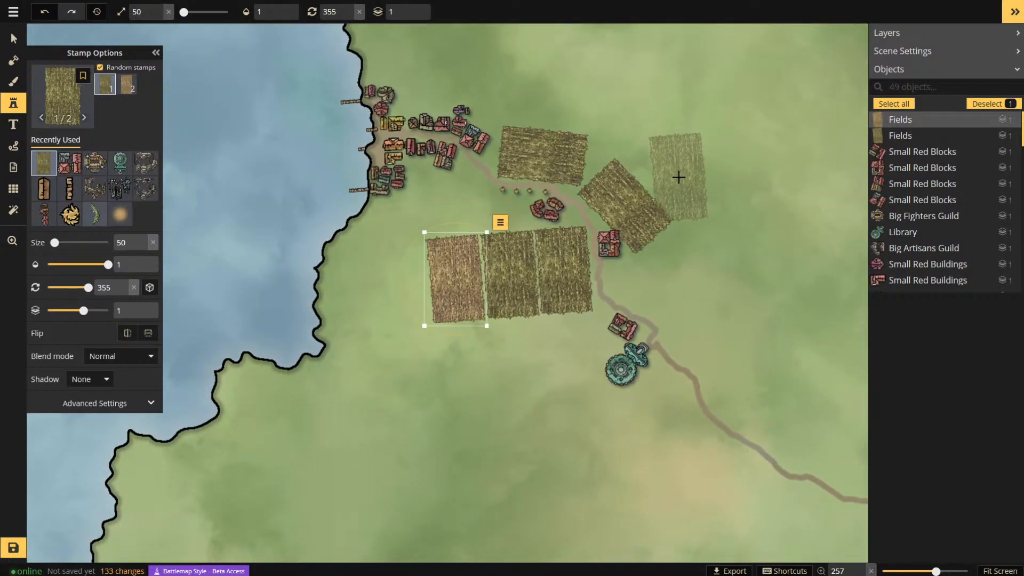
pyautogui.click(681, 171)
pyautogui.scroll(2, 680, 175)
pyautogui.scroll(-5, 681, 176)
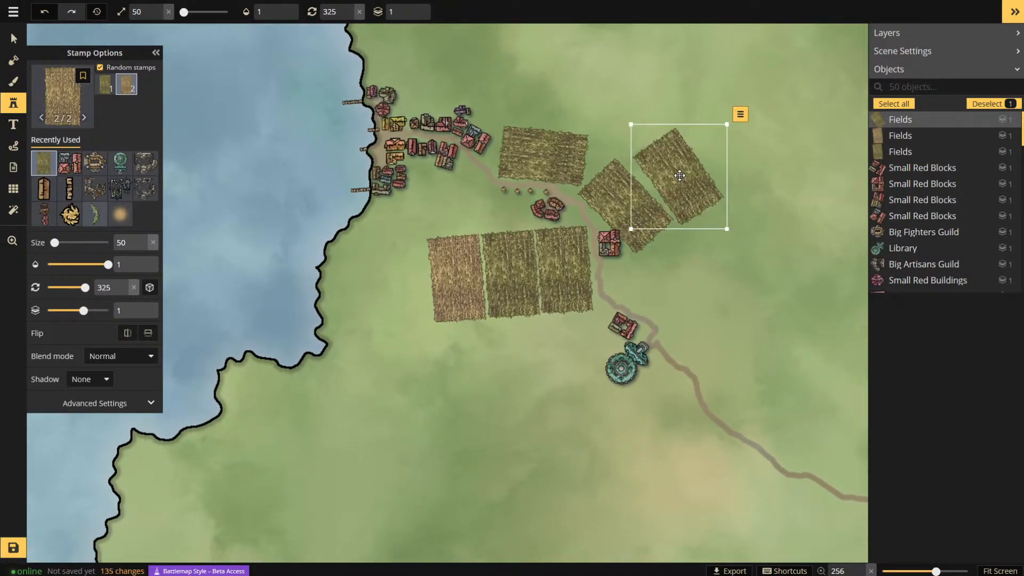
# - Shift the northeastern crop field closer to the angled field and rotate it to 310 degrees so their edges line up
pyautogui.moveTo(679, 175); pyautogui.dragTo(665, 165)
pyautogui.scroll(1, 674, 167)
pyautogui.scroll(-2, 674, 168)
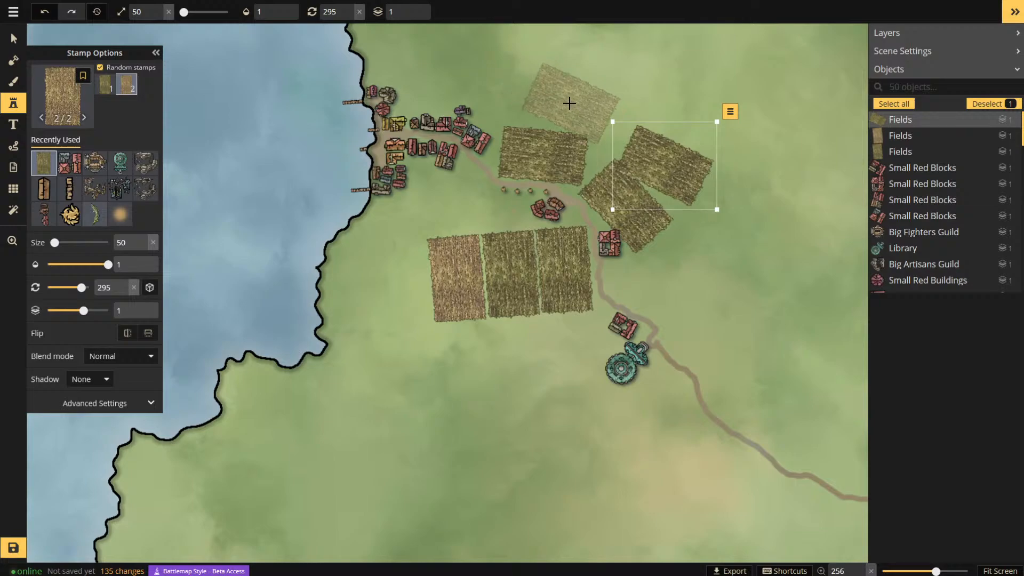
pyautogui.scroll(1, 708, 319)
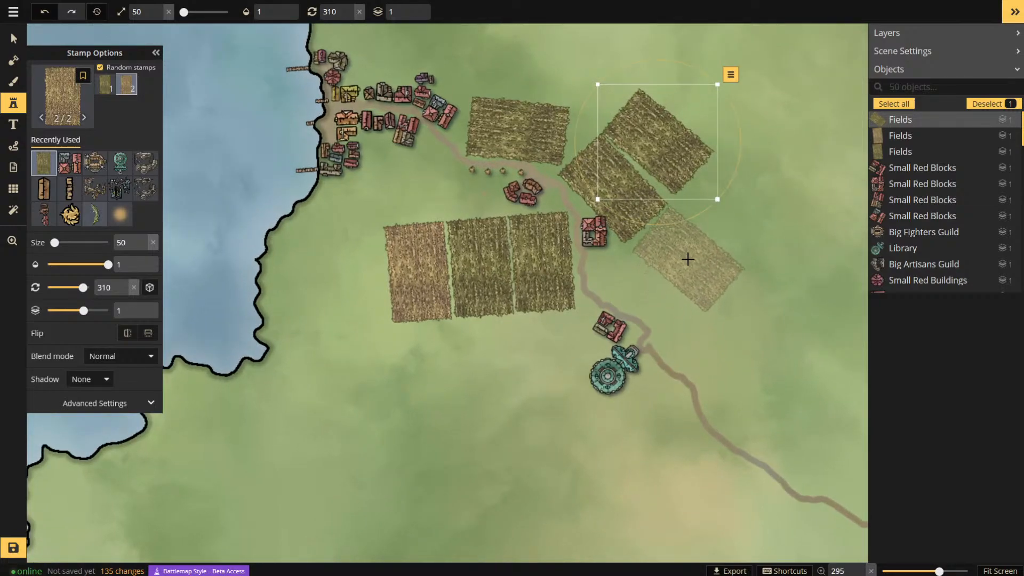
# - Add a brown field southeast of the angled pair, a green one at their northeast end, and another green one to the east at 265 degrees
pyautogui.click(687, 259)
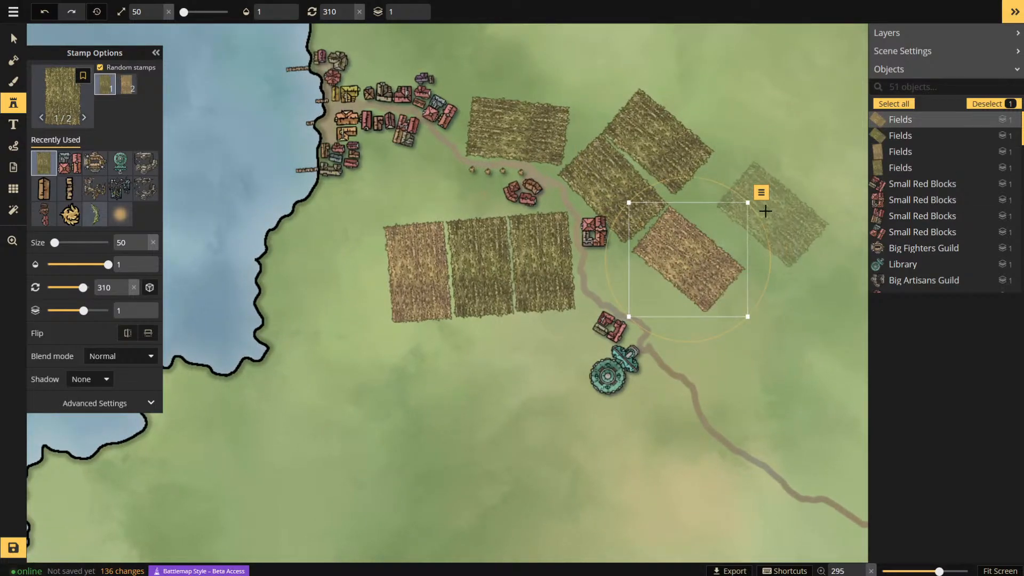
pyautogui.click(703, 98)
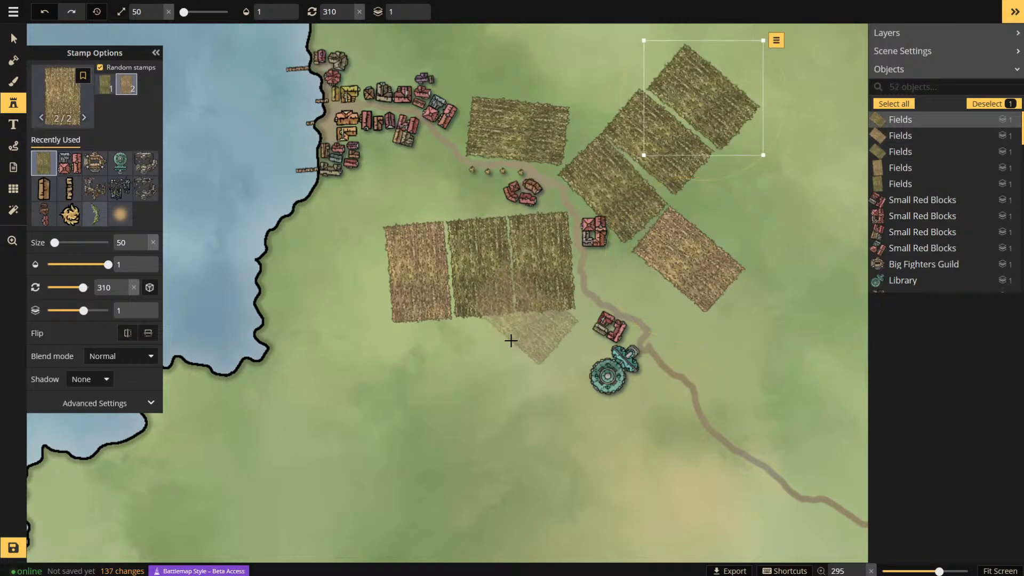
pyautogui.click(105, 84)
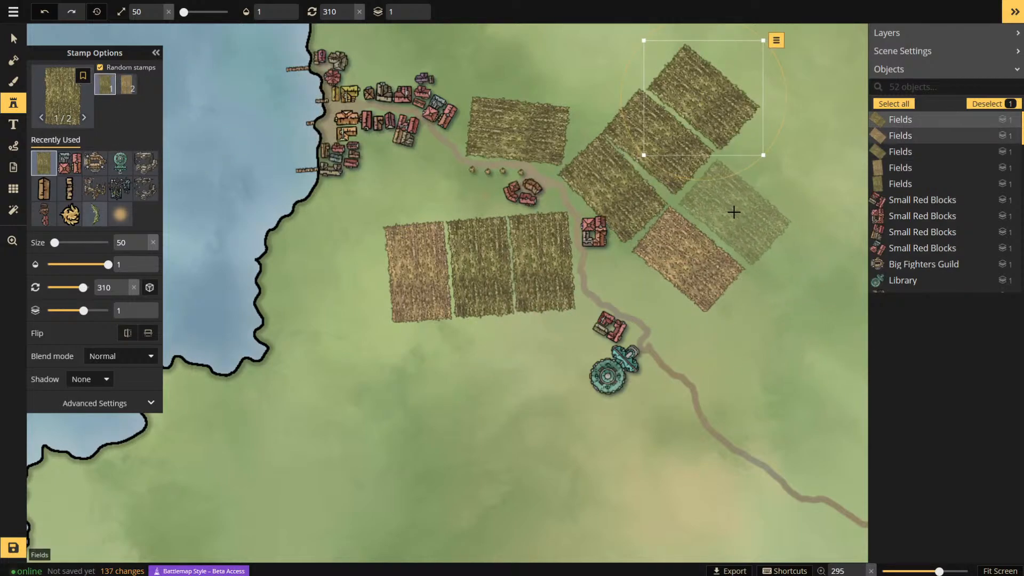
pyautogui.click(731, 211)
pyautogui.scroll(-1, 433, 349)
pyautogui.scroll(-3, 433, 349)
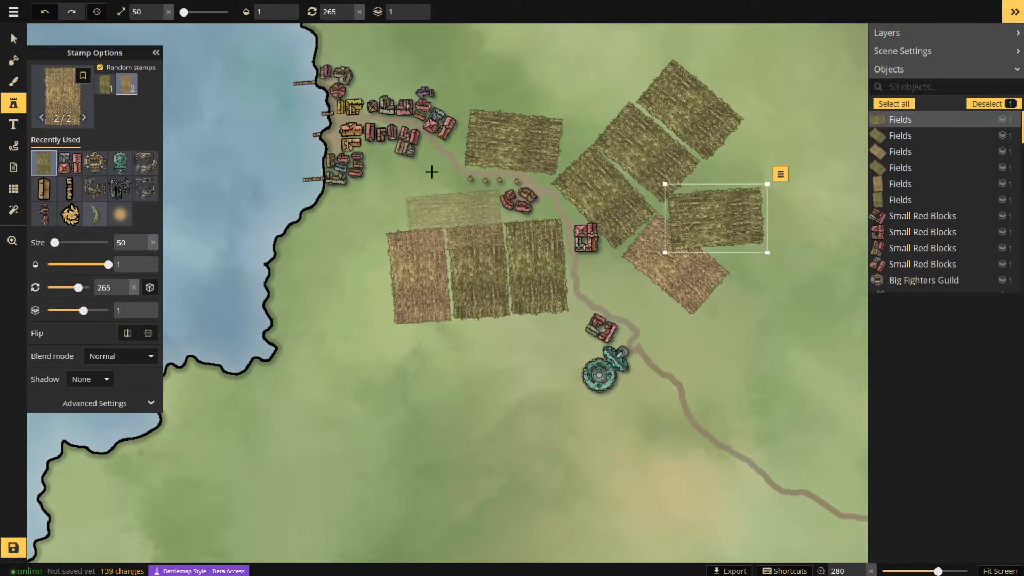
# - Paint thin dirt paths between and along the crop fields from the road, using a round brush of size 5 with softness 0.34
pyautogui.click(14, 82)
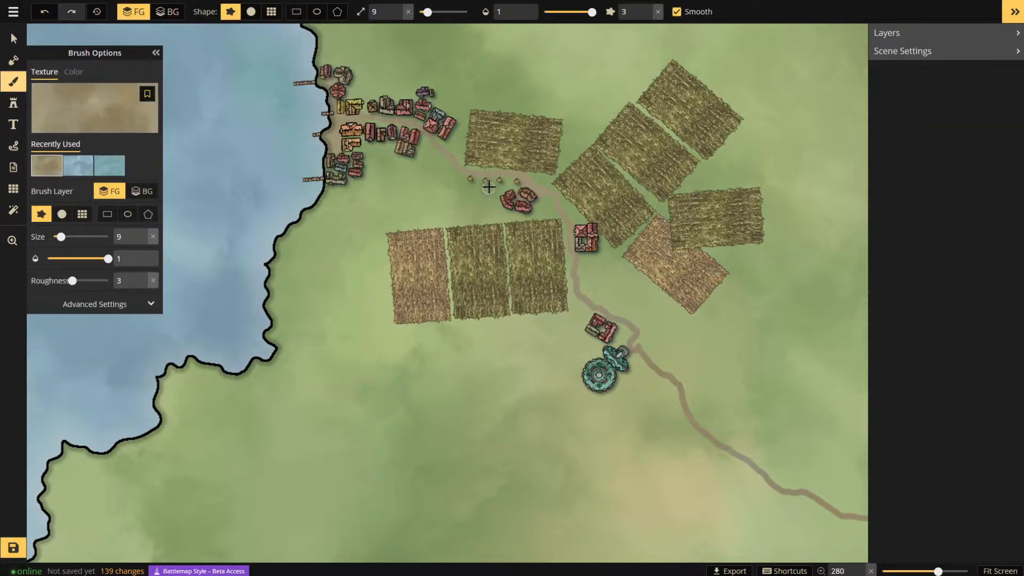
pyautogui.moveTo(587, 274); pyautogui.dragTo(604, 272)
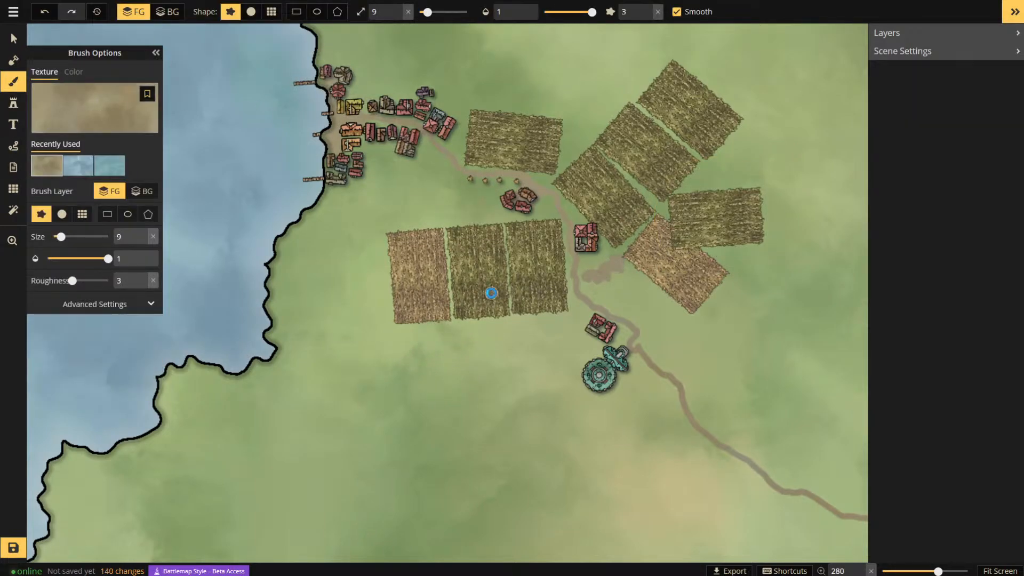
pyautogui.hotkey('ctrl', 'z')
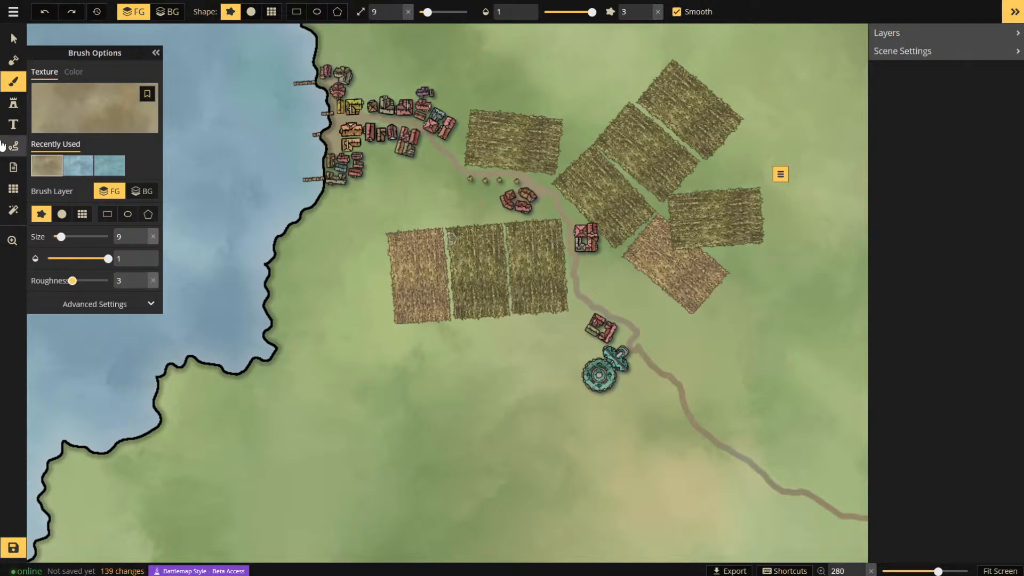
pyautogui.click(132, 237)
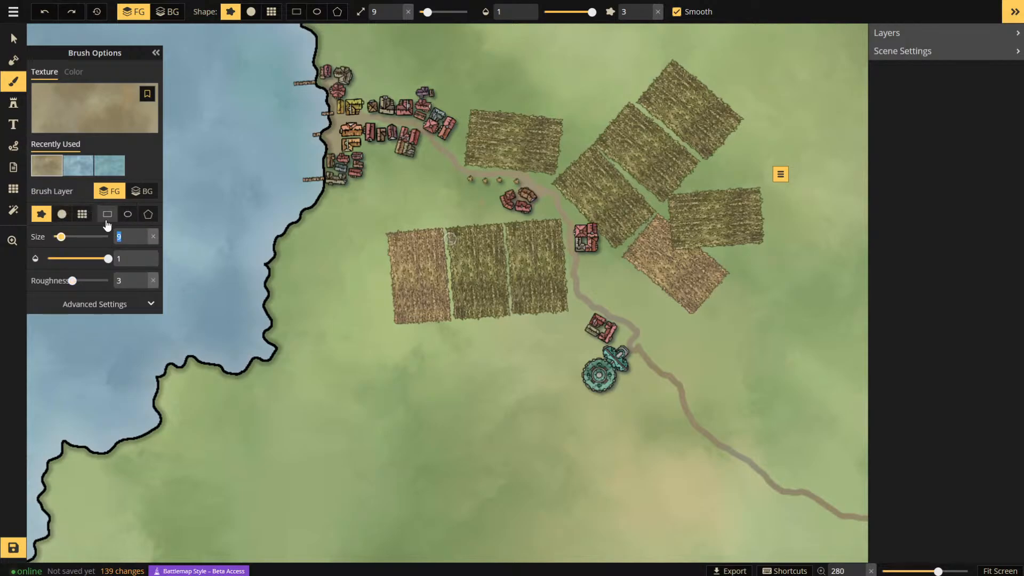
pyautogui.click(63, 214)
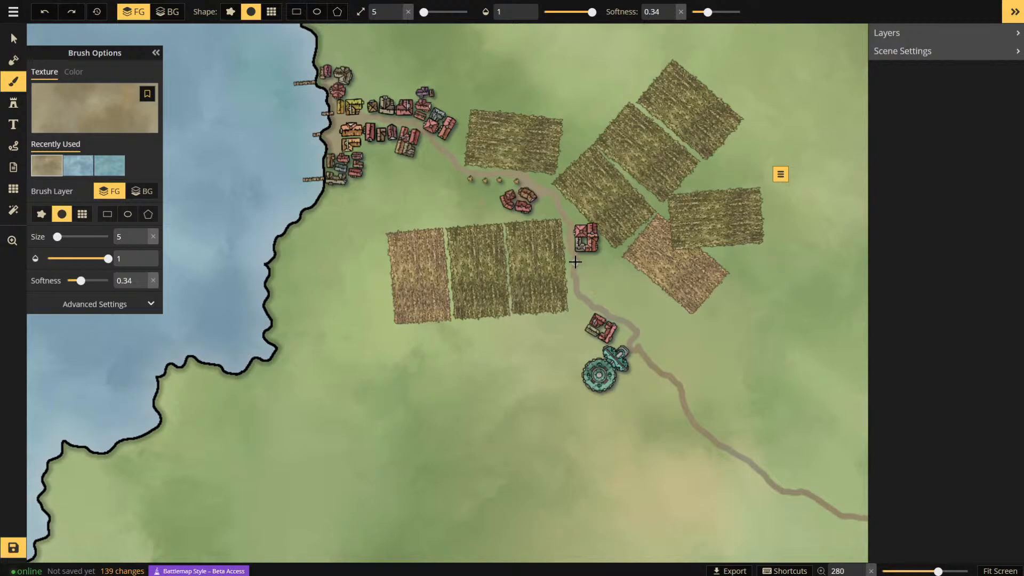
pyautogui.moveTo(576, 262); pyautogui.dragTo(615, 258)
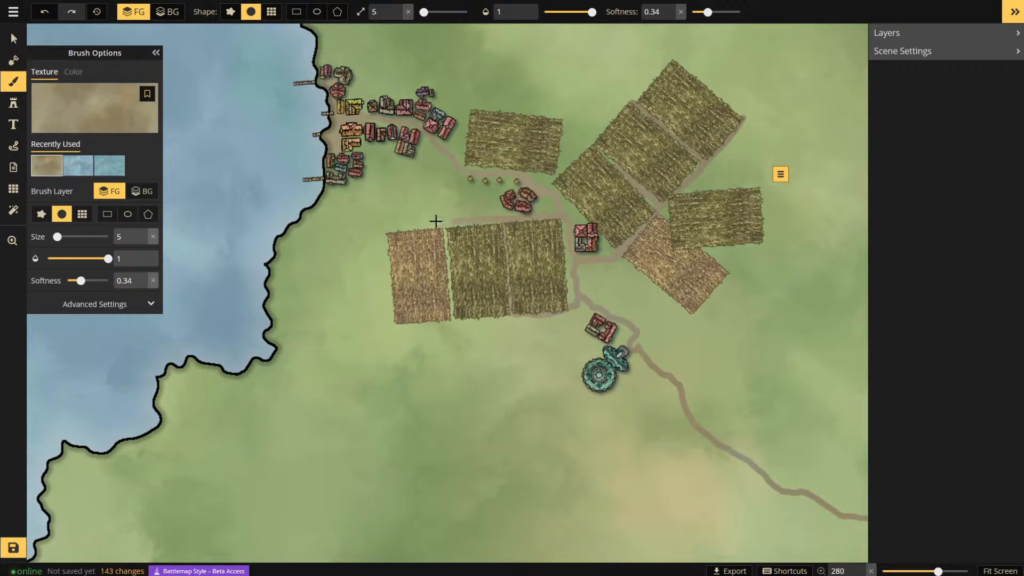
# - Undo the misdrawn path strokes and repaint dirt paths around the northern field and along the outer edge of the northeastern fields
pyautogui.hotkey('ctrl', 'z')
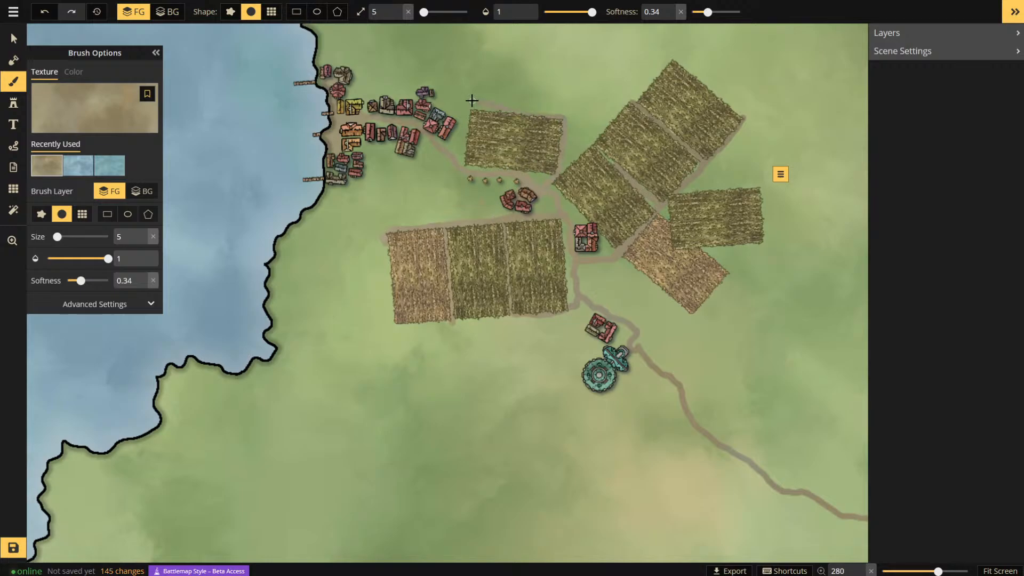
pyautogui.hotkey('ctrl', 'z')
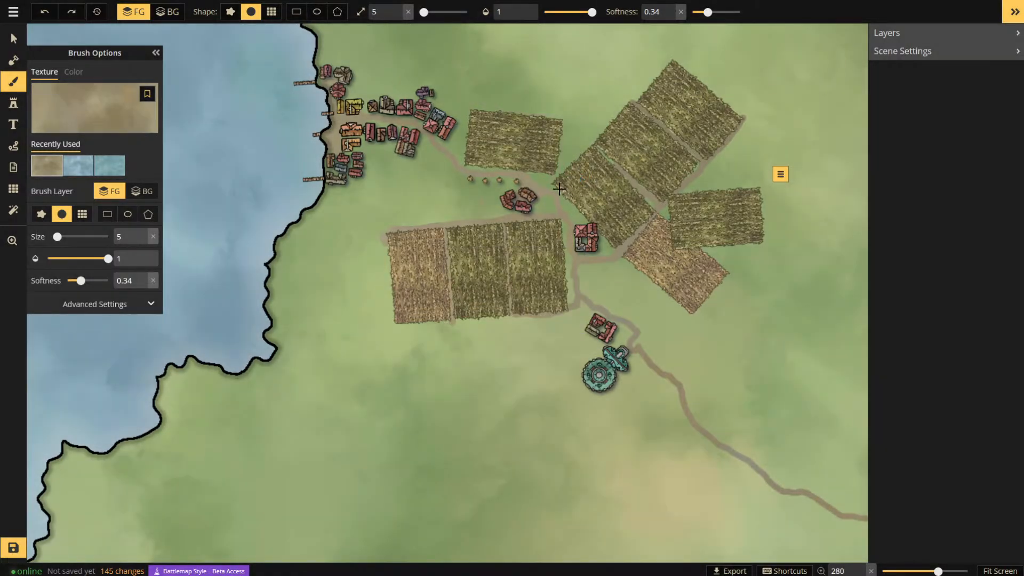
pyautogui.moveTo(554, 172); pyautogui.dragTo(558, 167)
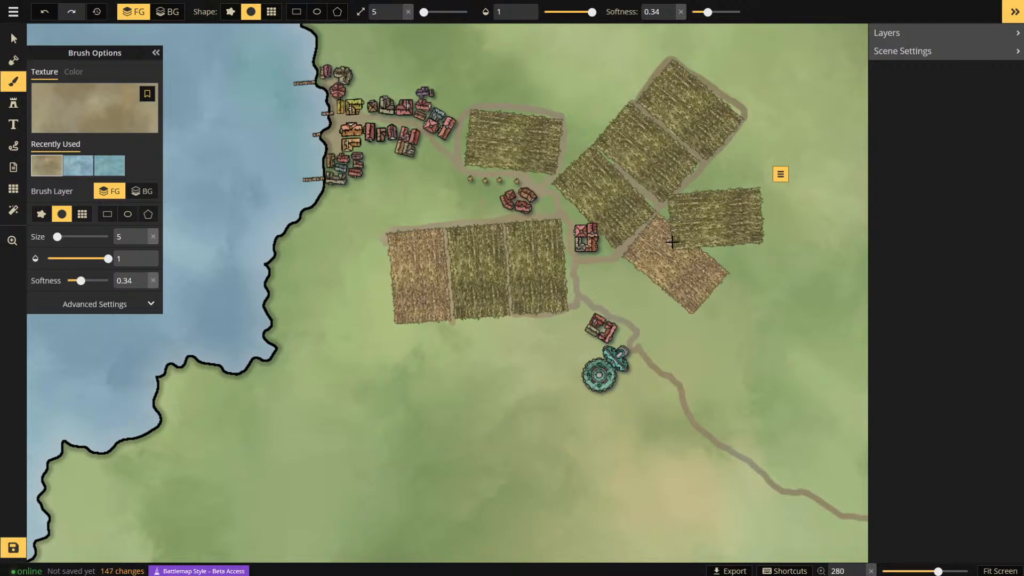
# - Rotate the eastern green field to 308 degrees, fit it beside the brown field, and outline both with thin dirt paths
pyautogui.click(13, 38)
pyautogui.click(748, 196)
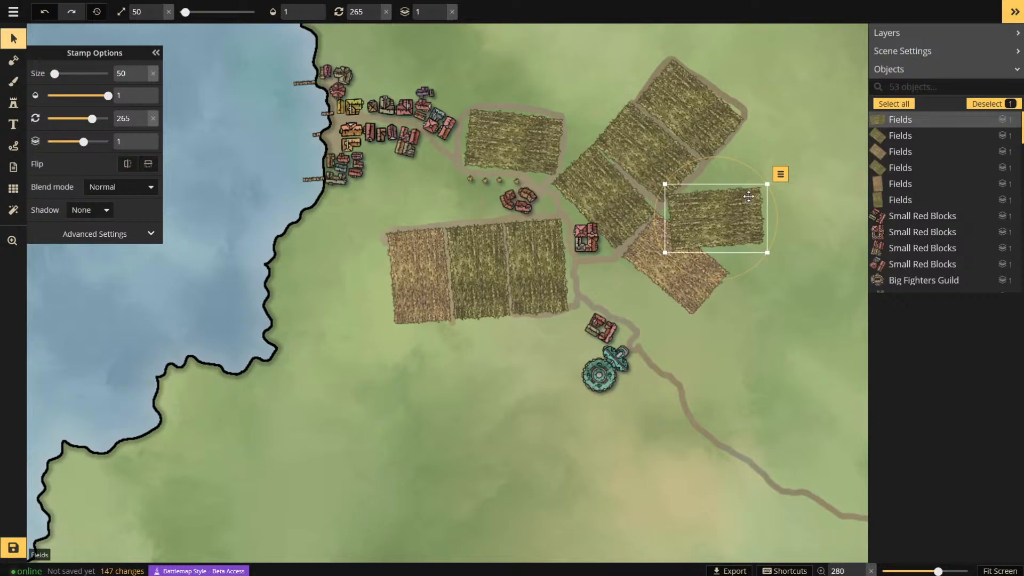
pyautogui.moveTo(762, 178); pyautogui.dragTo(771, 211)
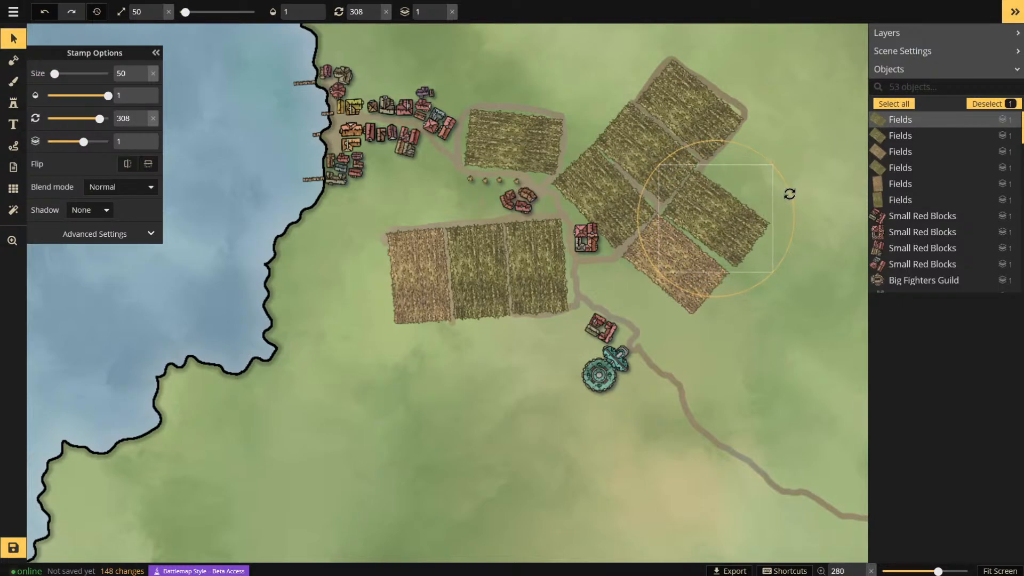
pyautogui.click(726, 208)
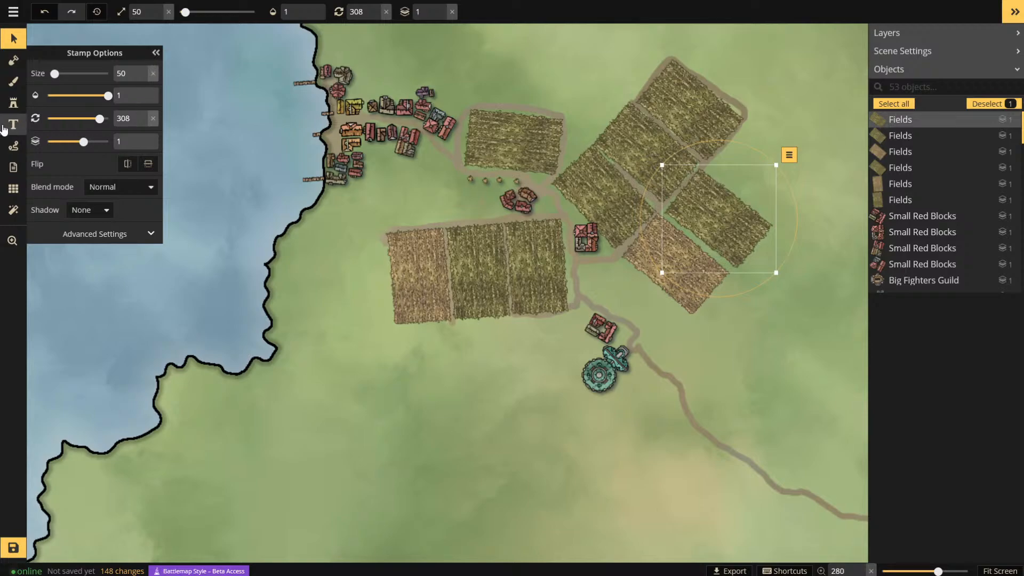
pyautogui.click(13, 81)
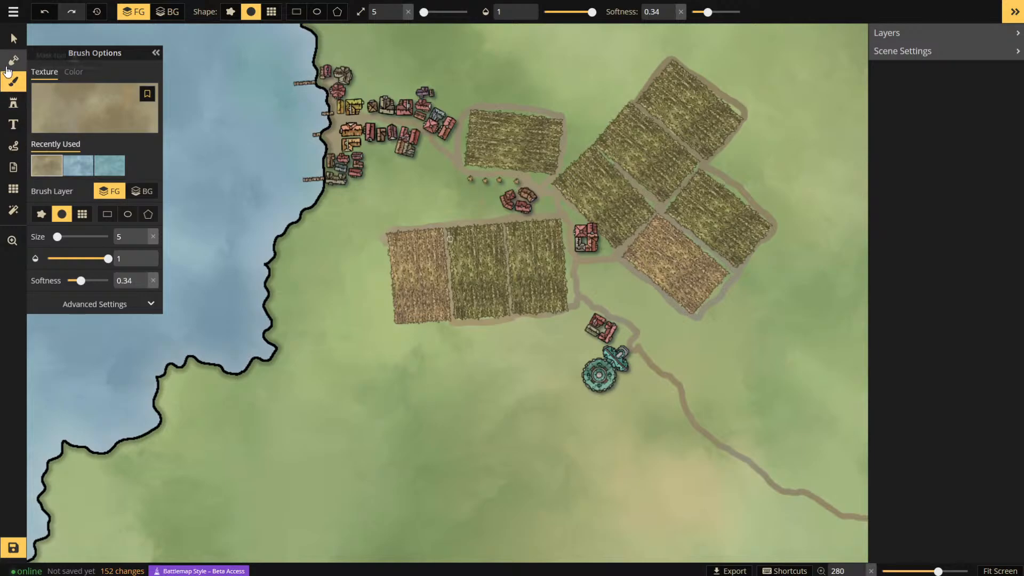
# - Place three Small Red Blocks rotated 135 degrees: two along the northeastern fields' outer edge and one between the brown field and the road
pyautogui.click(14, 103)
pyautogui.click(69, 162)
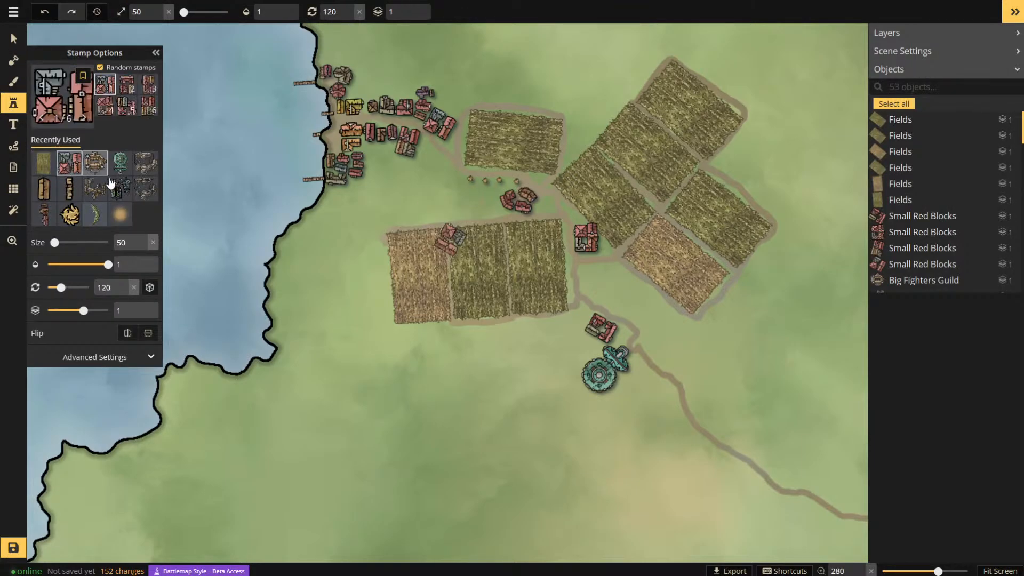
pyautogui.click(148, 105)
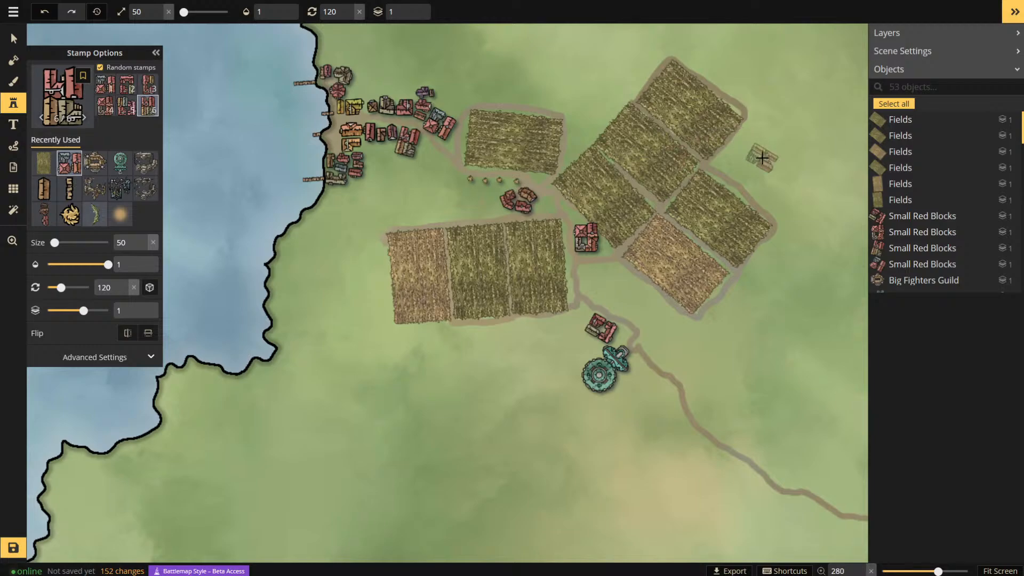
pyautogui.scroll(1, 759, 151)
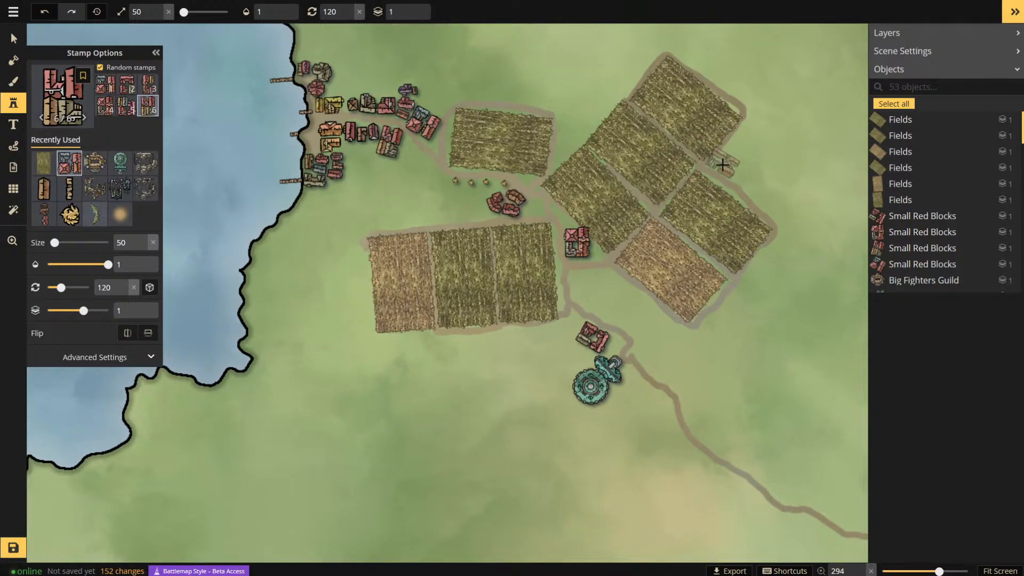
pyautogui.click(722, 164)
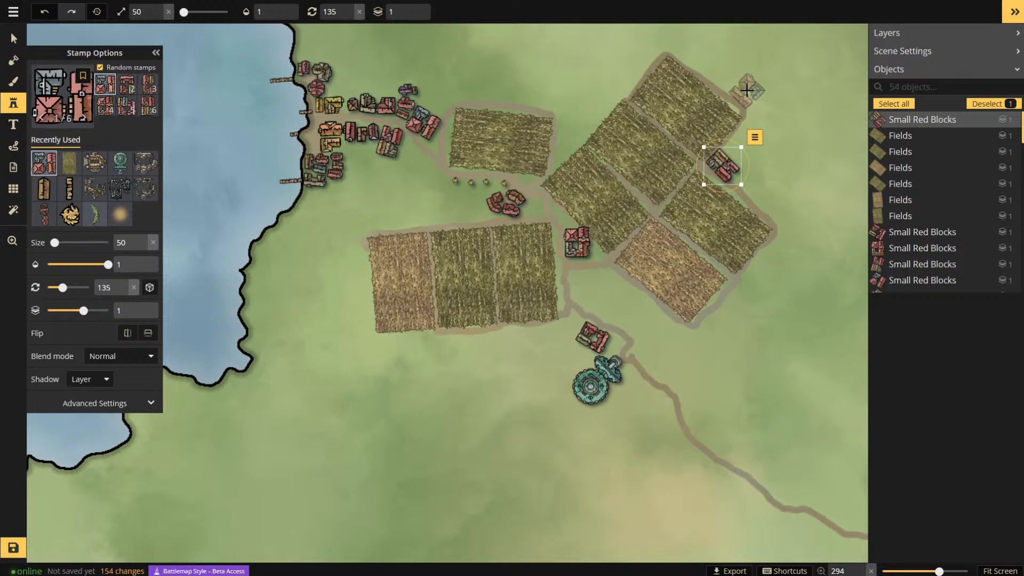
pyautogui.click(747, 91)
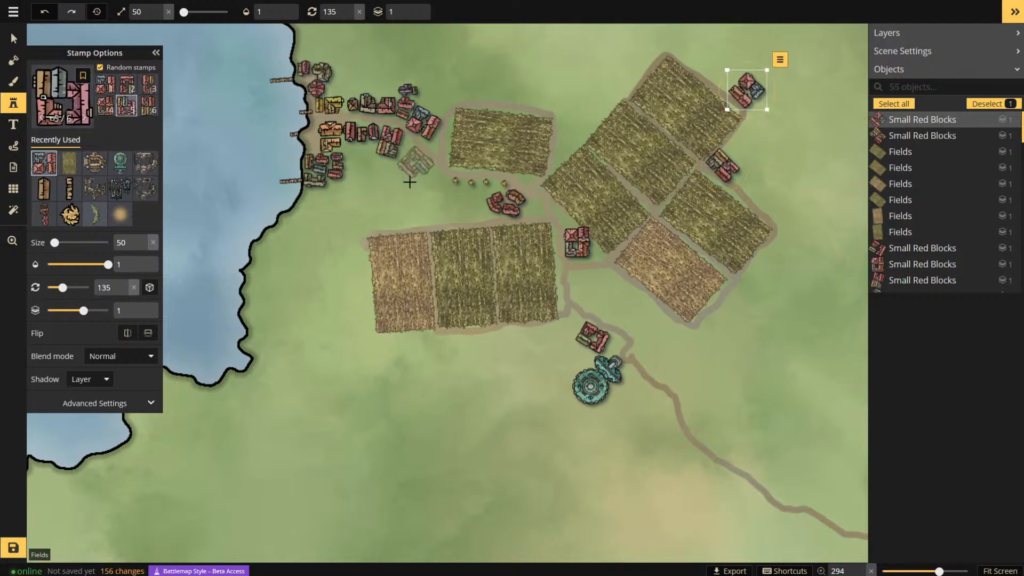
pyautogui.click(607, 284)
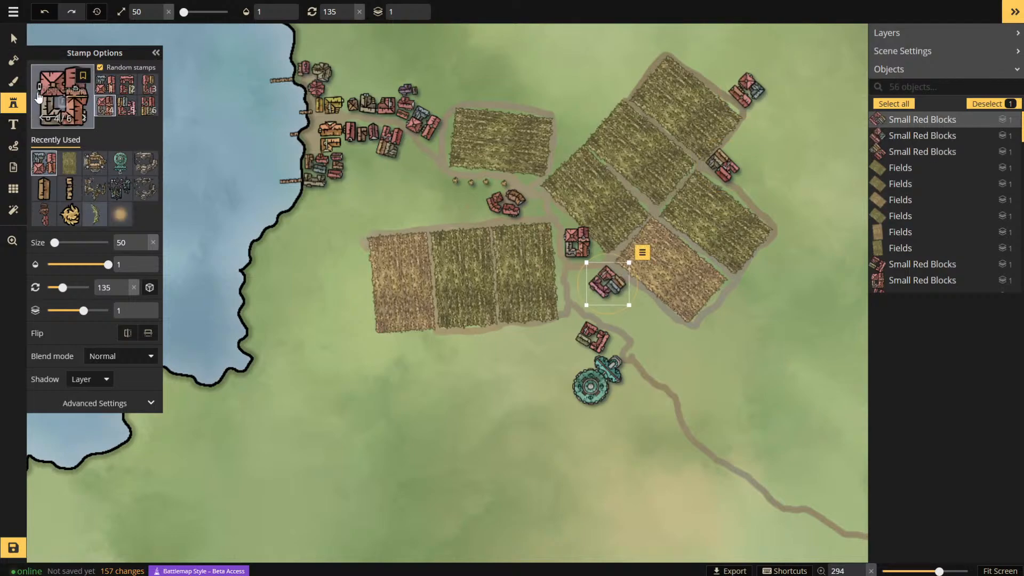
# - Choose the Angled Yellow Blocks stamp and place one rotated 330 degrees at the south side of the harbour town
pyautogui.click(58, 94)
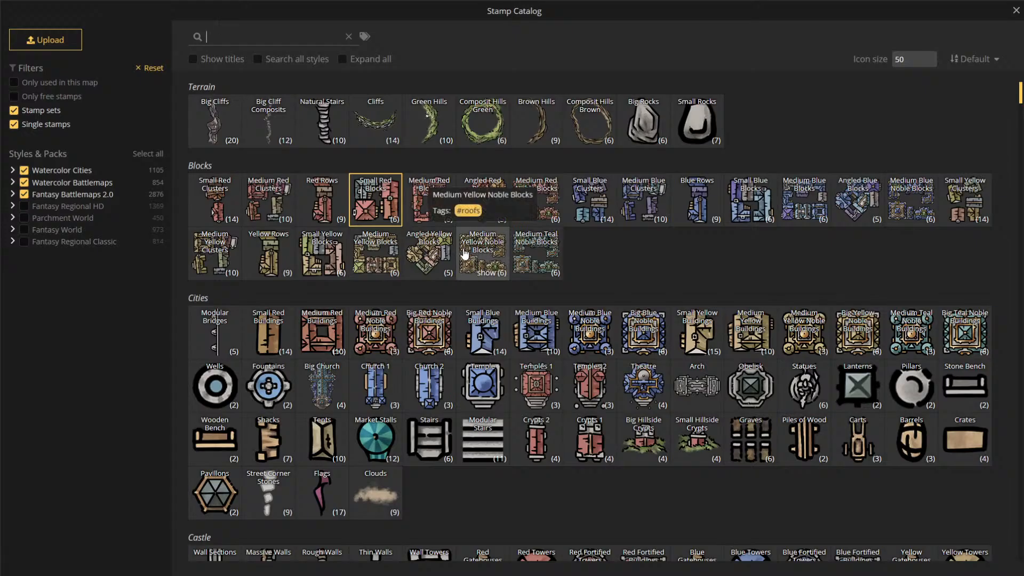
pyautogui.click(423, 251)
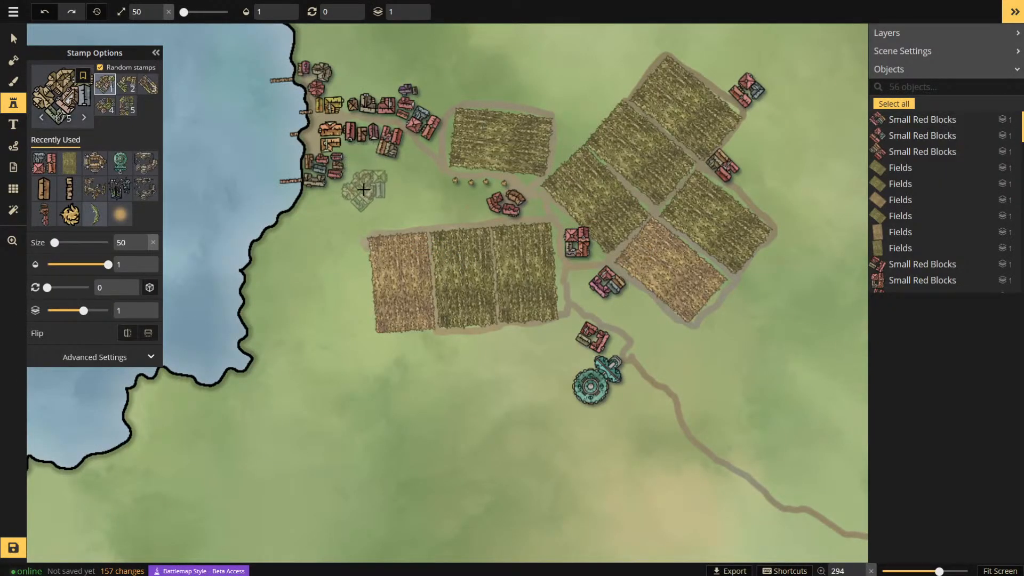
pyautogui.scroll(3, 365, 188)
pyautogui.scroll(-6, 365, 187)
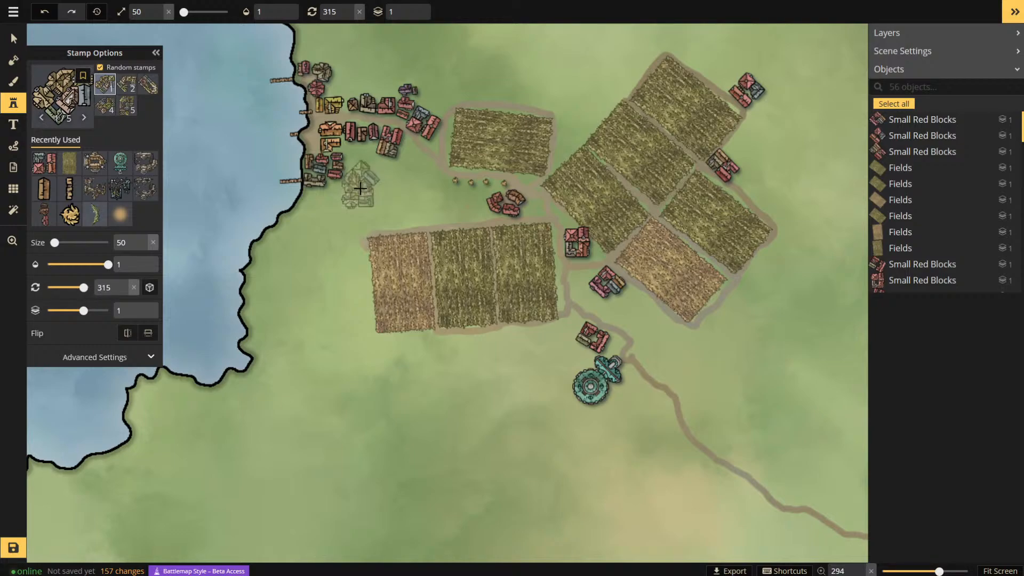
pyautogui.scroll(1, 361, 185)
pyautogui.click(360, 168)
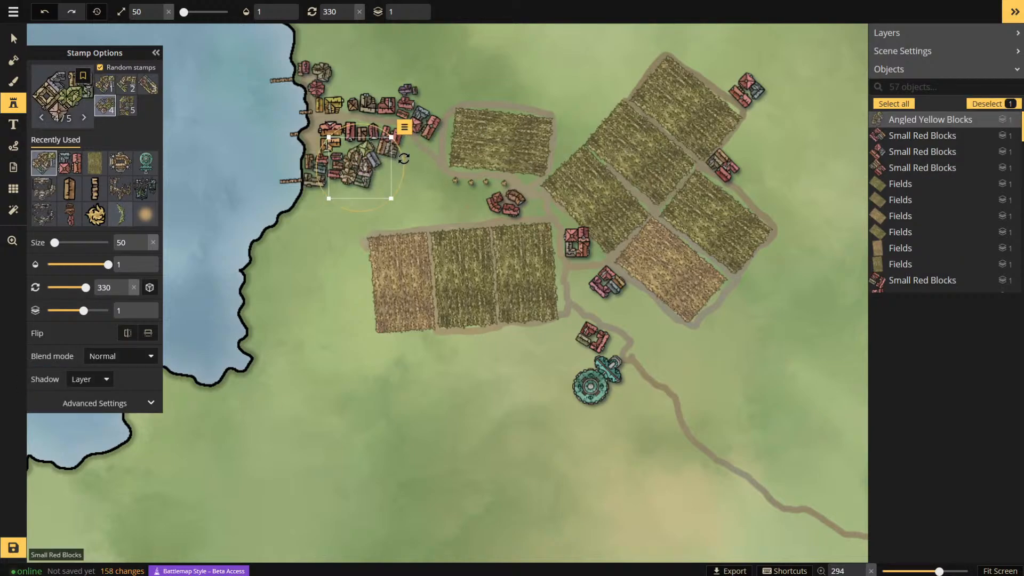
# - Rotate the angled yellow block to 263 degrees and fit it just south of the harbour town's red blocks
pyautogui.moveTo(403, 158); pyautogui.dragTo(359, 123)
pyautogui.moveTo(375, 189); pyautogui.dragTo(435, 186)
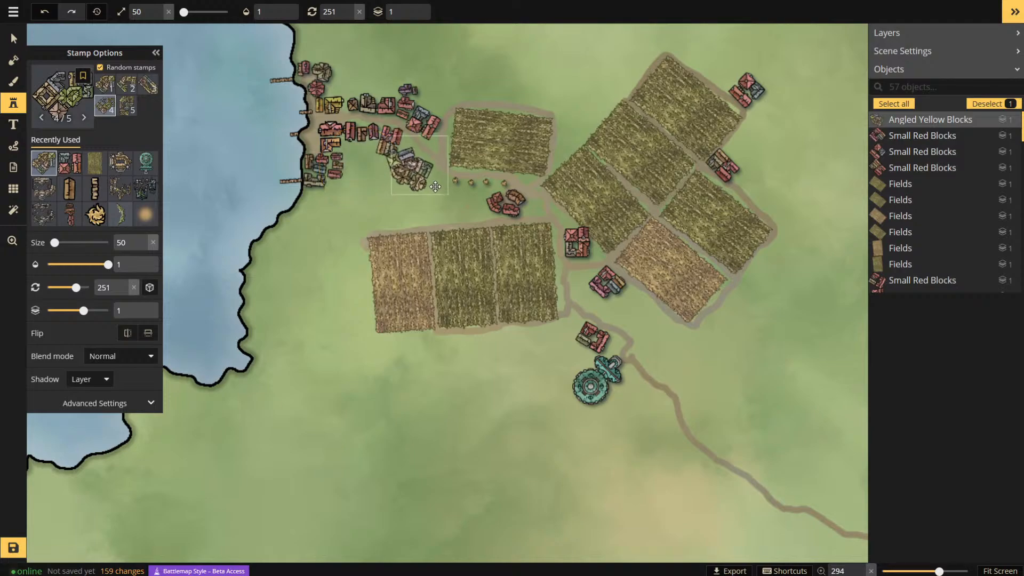
pyautogui.moveTo(461, 125); pyautogui.dragTo(379, 166)
# - Place the fifth Angled Yellow Blocks variant at the harbour town's north side and rotate it to 273 degrees
pyautogui.click(127, 105)
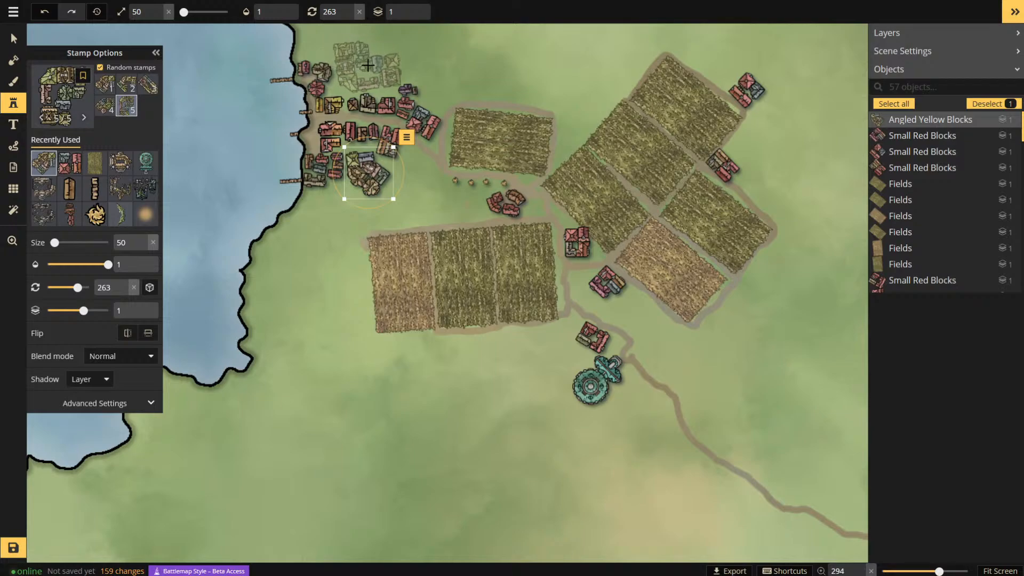
pyautogui.scroll(3, 367, 64)
pyautogui.scroll(-3, 365, 63)
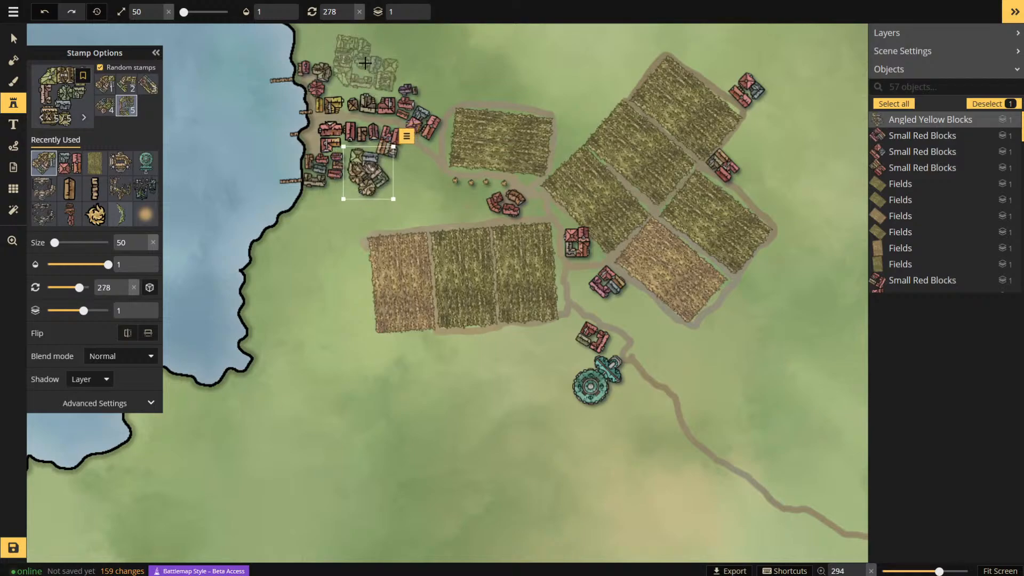
pyautogui.scroll(-3, 363, 64)
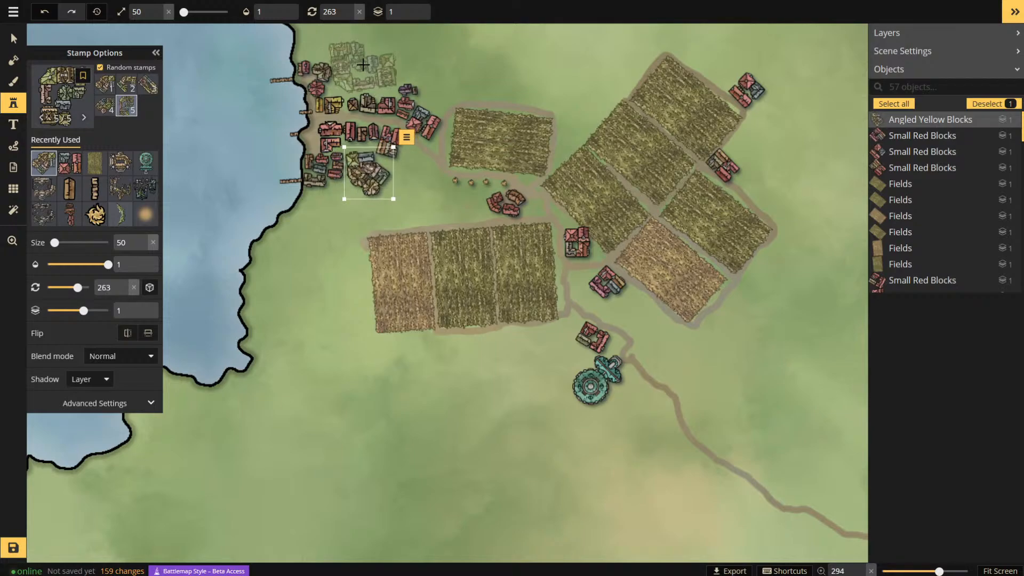
pyautogui.click(364, 68)
pyautogui.scroll(3, 372, 68)
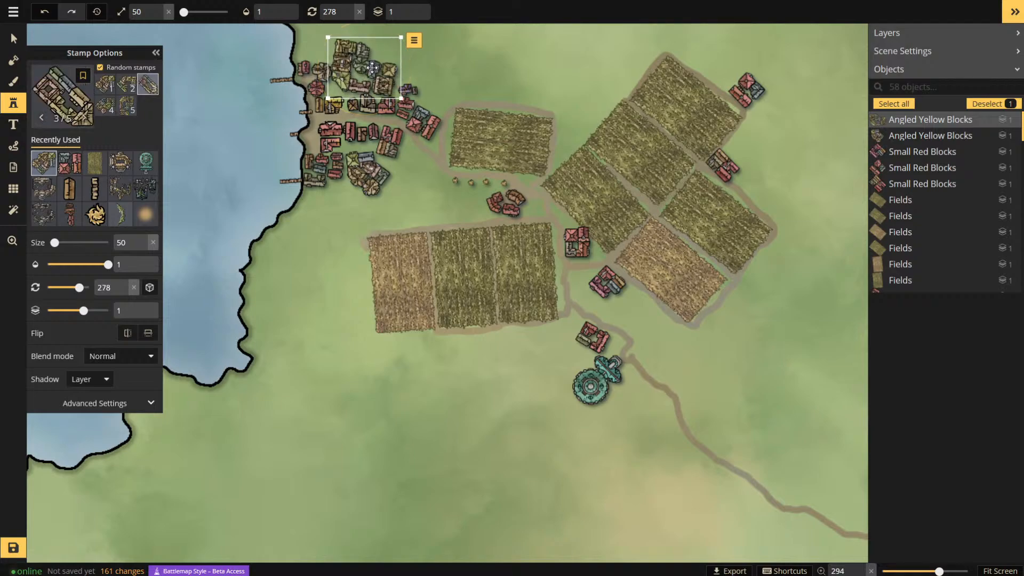
pyautogui.scroll(-1, 365, 68)
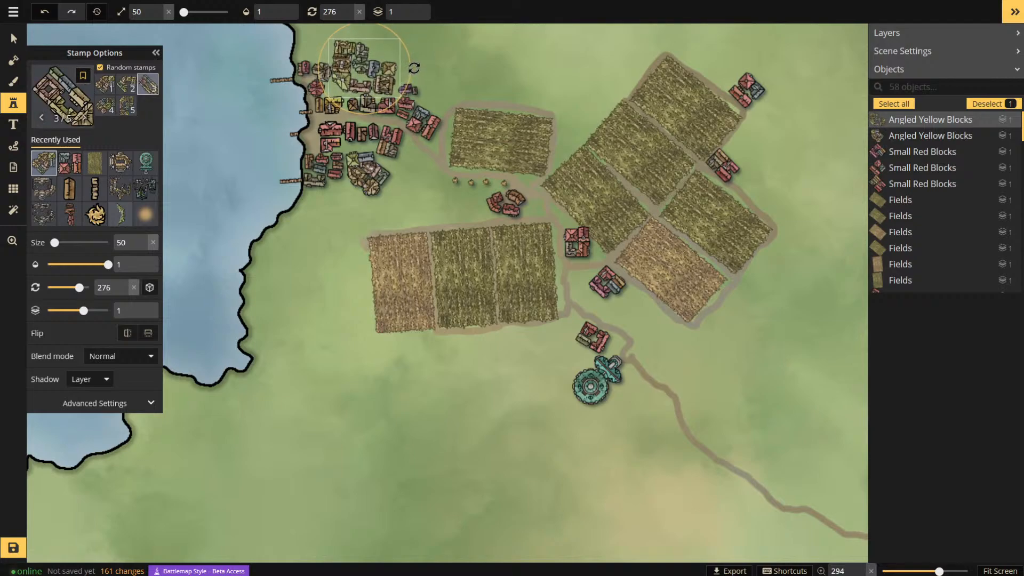
pyautogui.scroll(-1, 375, 67)
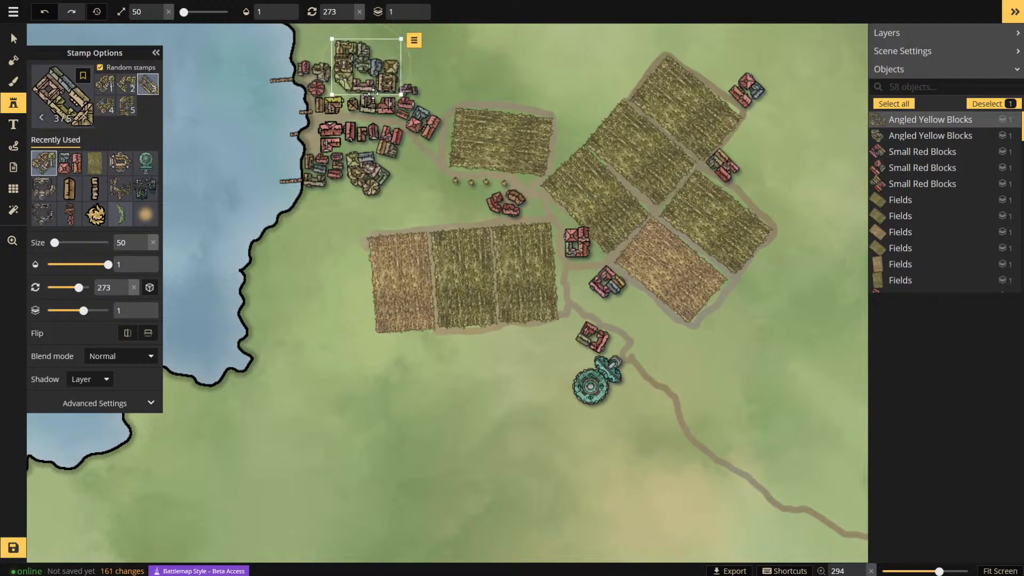
# - Paint dirt ground around the harbour town's northern yellow blocks with the size 5 brush at 0.34 softness
pyautogui.click(12, 82)
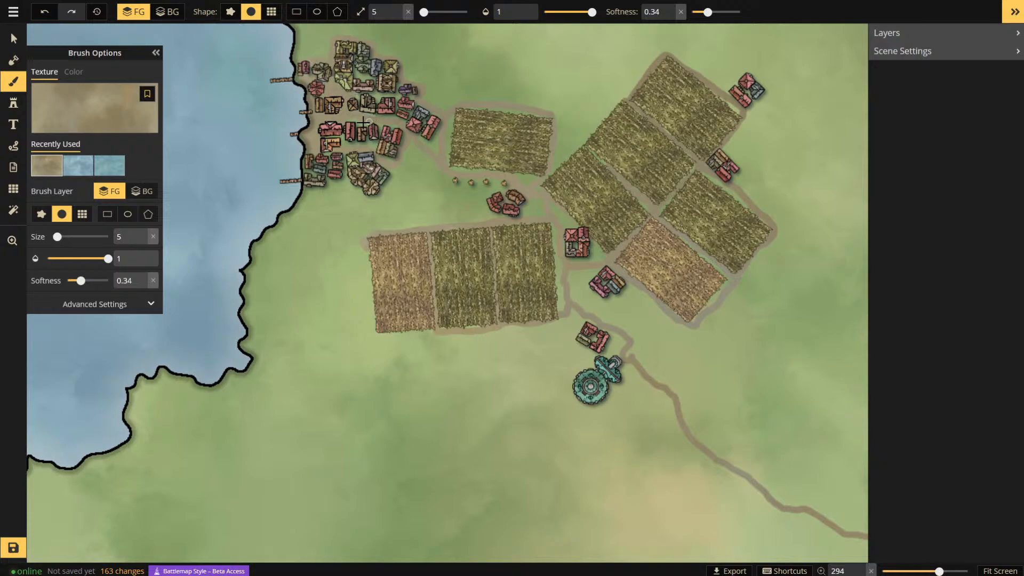
pyautogui.scroll(-5, 420, 278)
pyautogui.scroll(3, 224, 60)
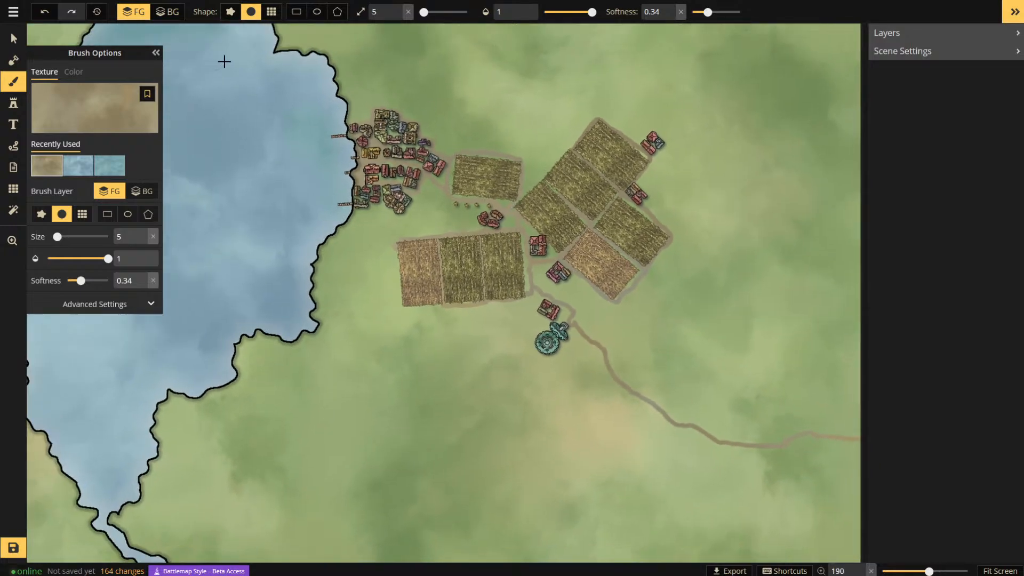
# - Choose the Statues stamp and place one on the harbour town's waterfront, unrotated at size 50
pyautogui.click(13, 106)
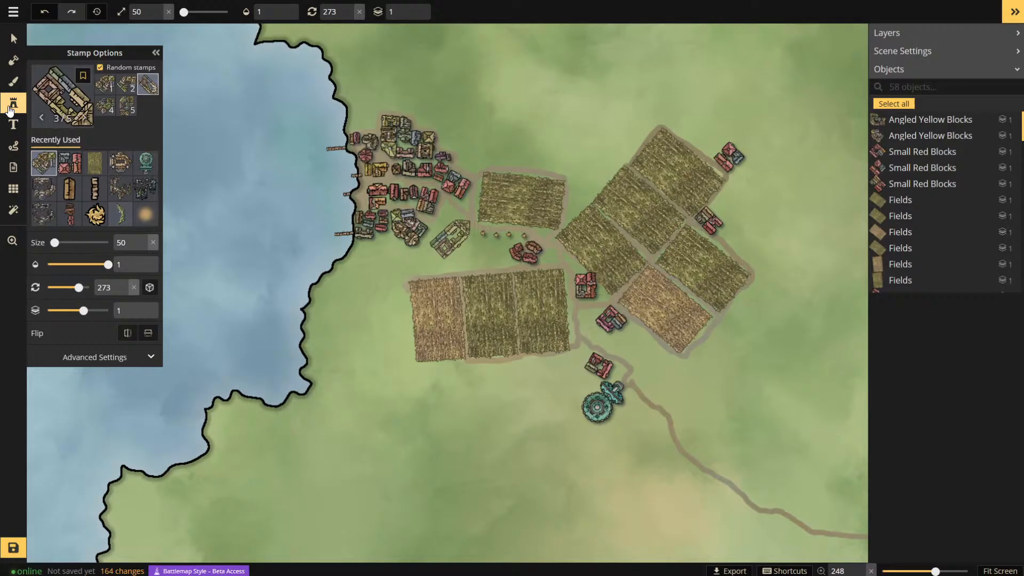
pyautogui.click(63, 96)
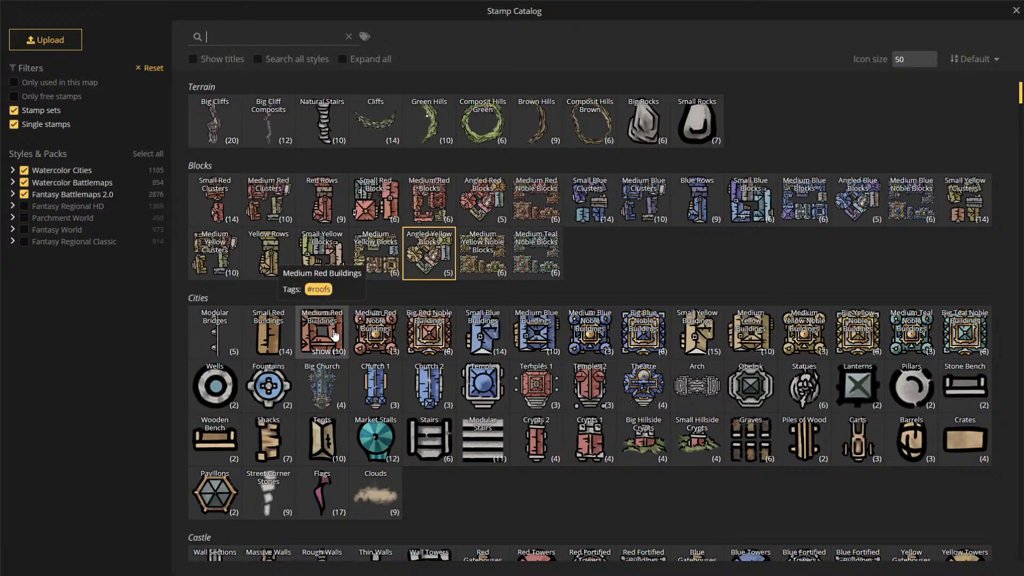
pyautogui.click(809, 397)
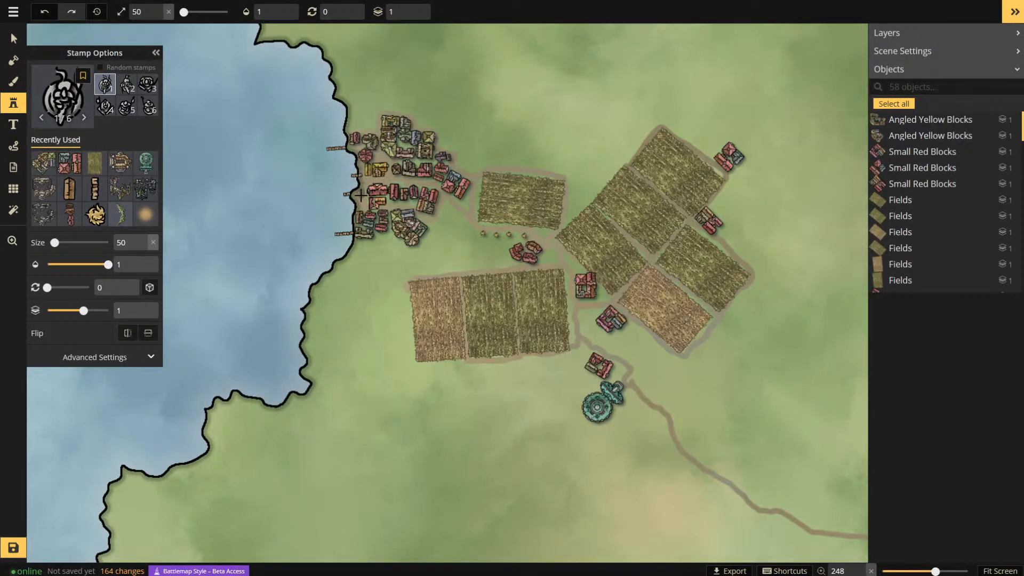
pyautogui.click(360, 195)
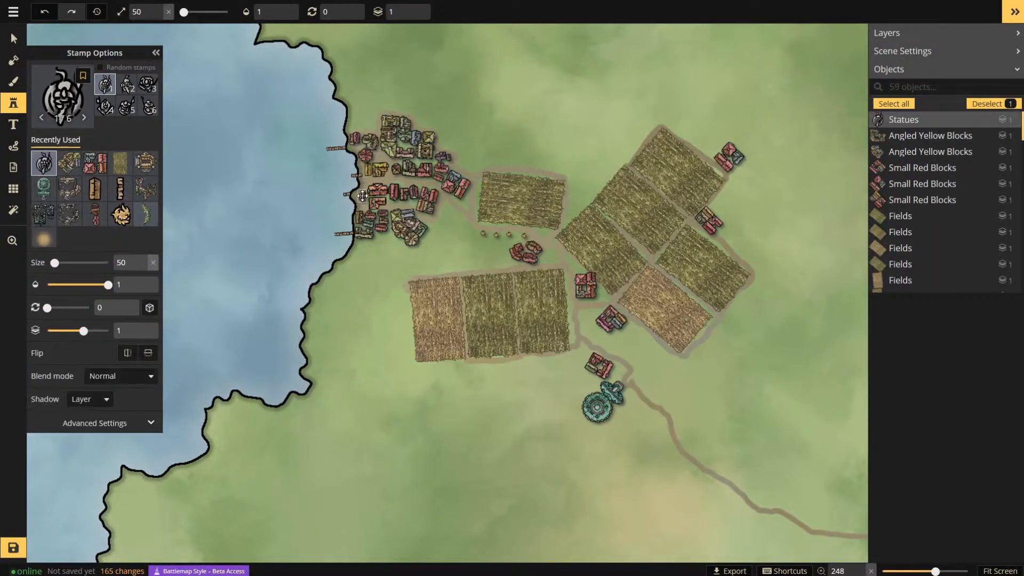
# - Place two Yellow Fortified Buildings rotated 225 degrees: one by the road east of the library, one at the harbour town's northeast edge
pyautogui.click(69, 97)
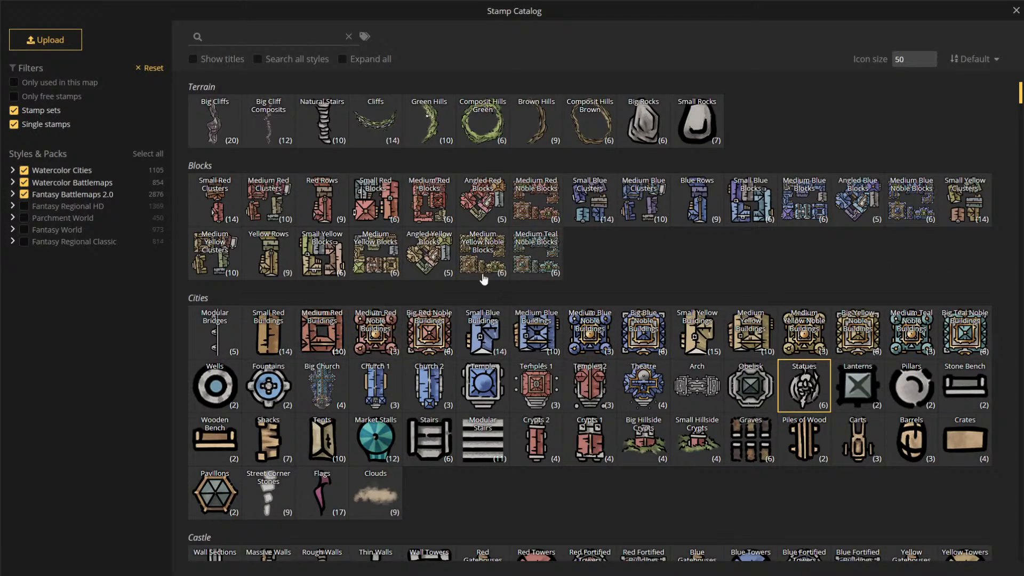
pyautogui.scroll(-5, 712, 399)
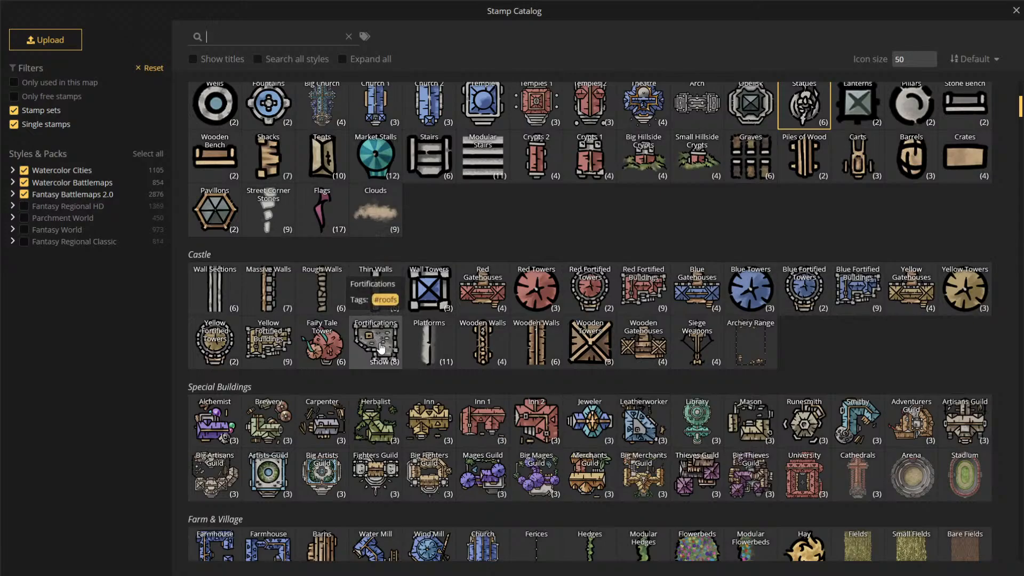
pyautogui.click(269, 347)
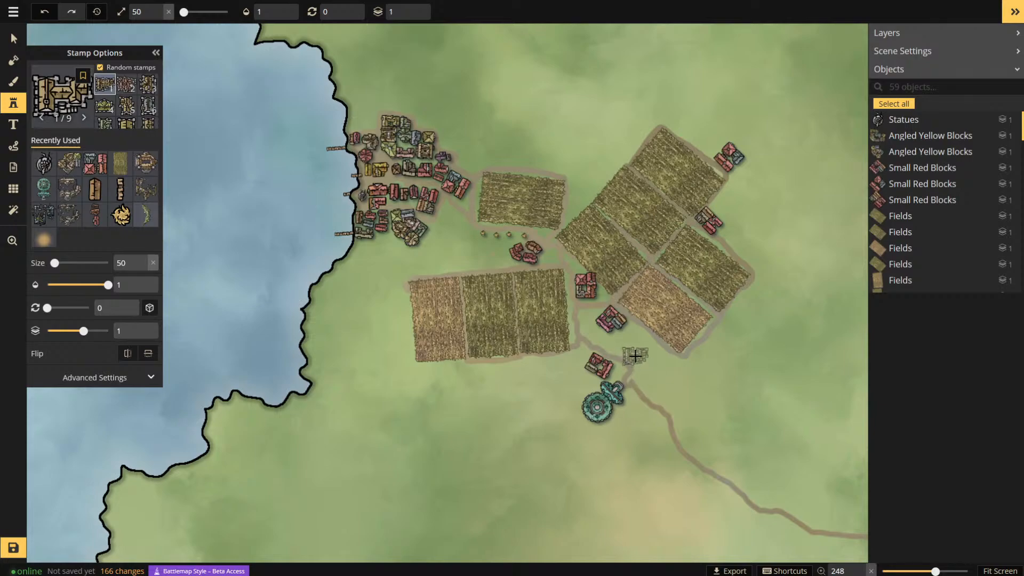
pyautogui.click(648, 381)
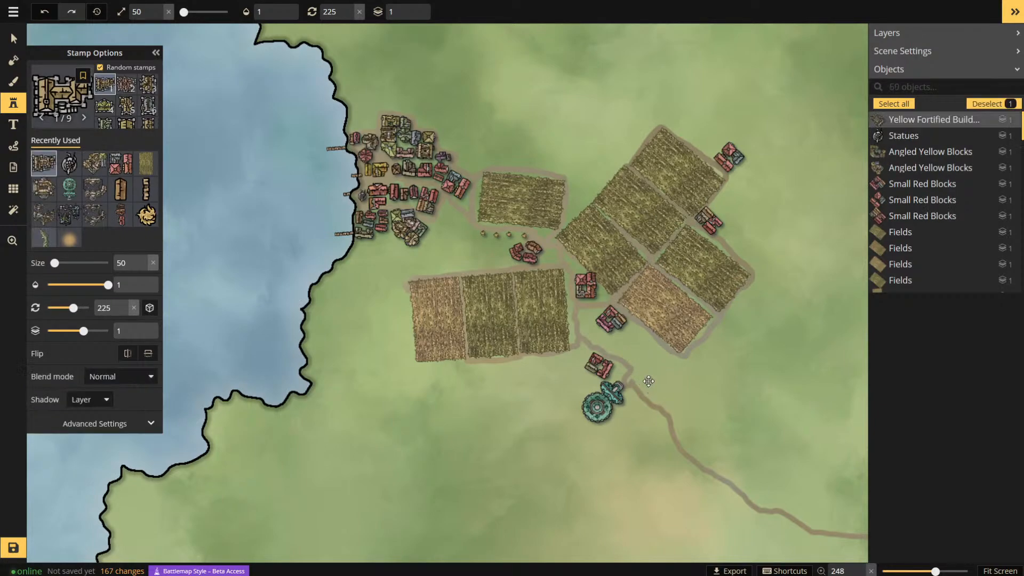
pyautogui.scroll(-3, 744, 465)
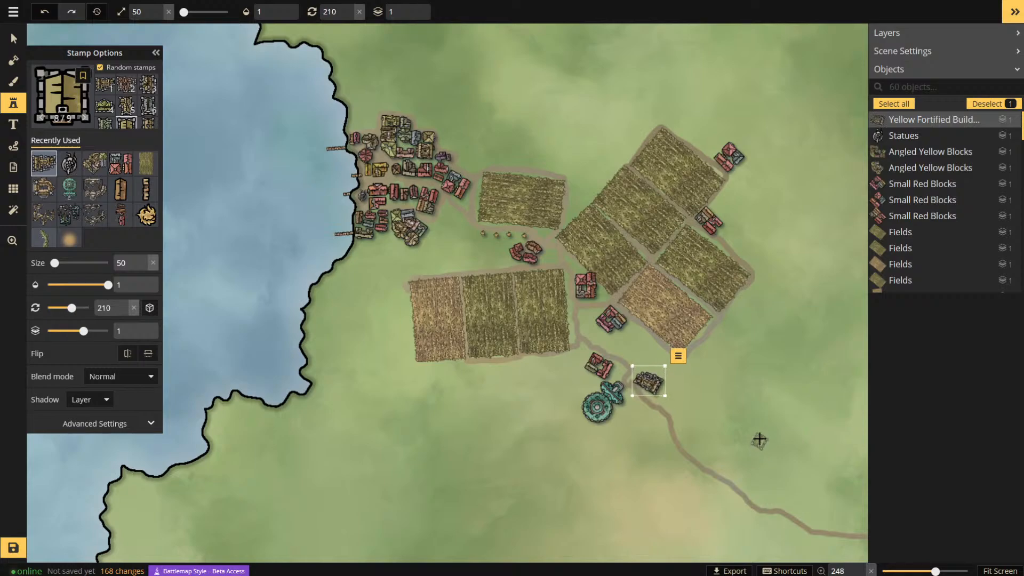
pyautogui.scroll(1, 759, 439)
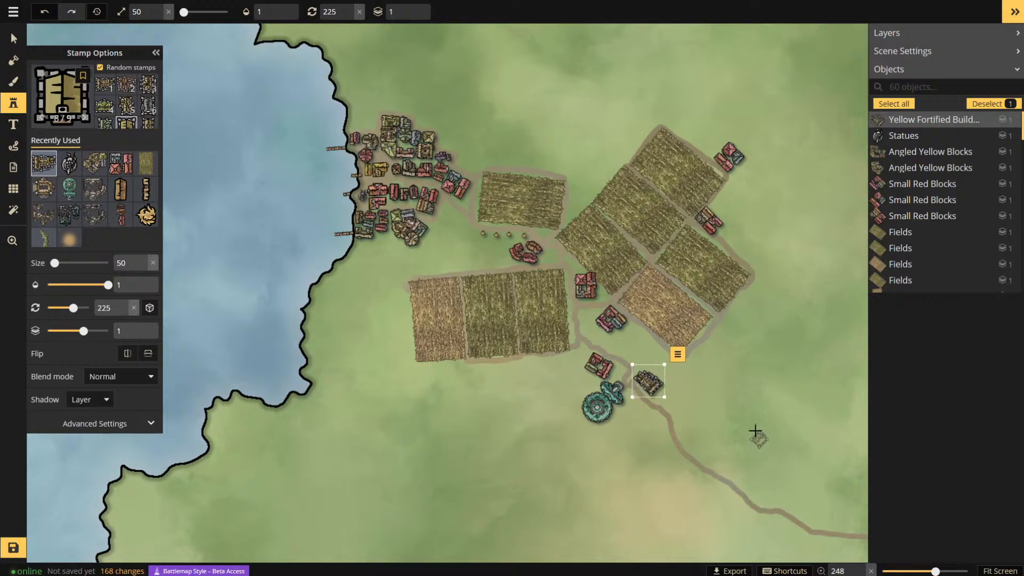
pyautogui.click(465, 160)
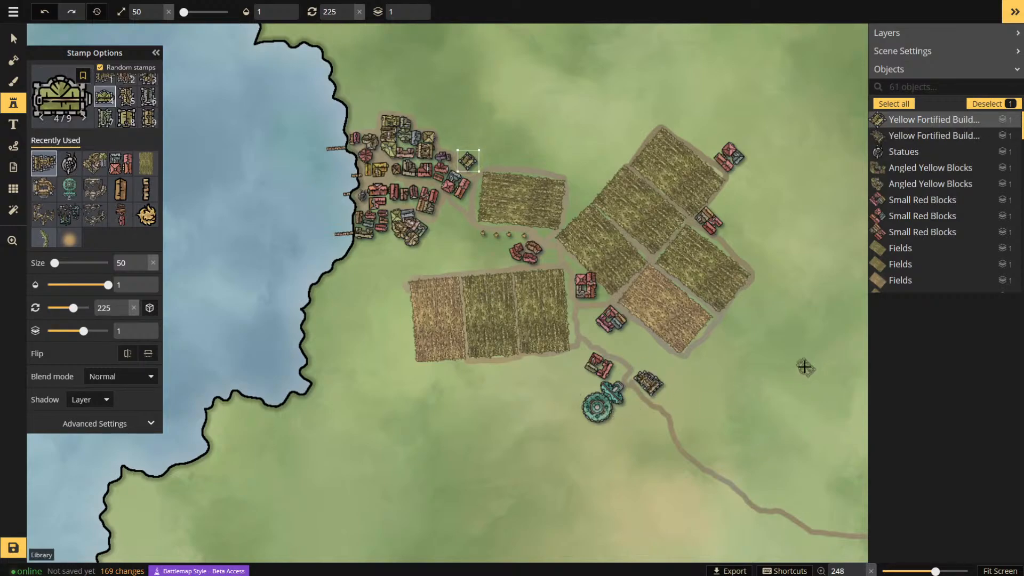
# - Place a green-roofed Yellow Fortified Building rotated 195 degrees beside the guild buildings on the lake's west shore
pyautogui.scroll(-6, 802, 365)
pyautogui.scroll(6, 236, 195)
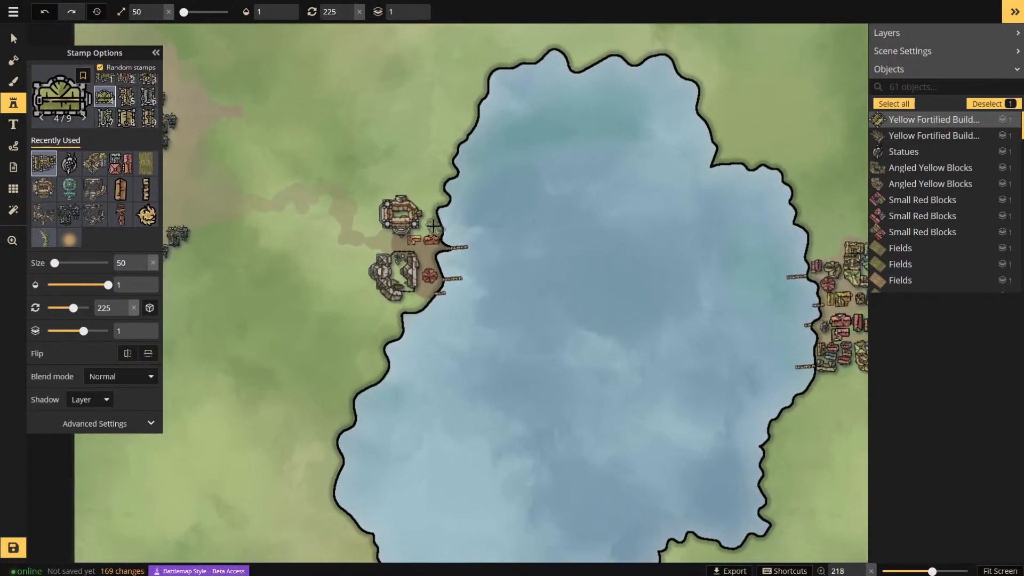
pyautogui.scroll(4, 433, 226)
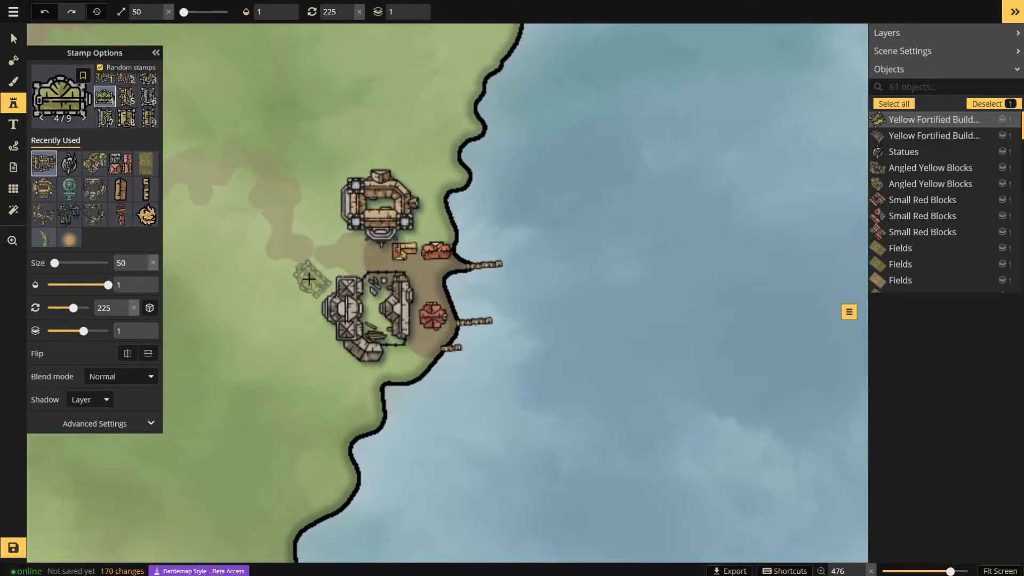
pyautogui.scroll(-2, 309, 279)
pyautogui.click(311, 278)
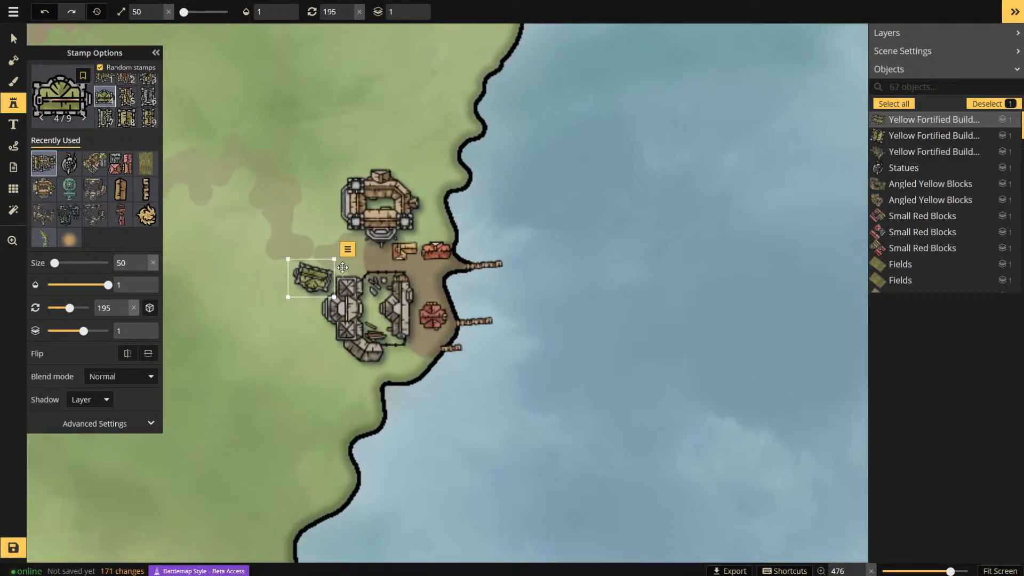
# - Place a Small Hillside Crypts stamp northwest of the west-shore settlement, inland from the lake, and rotate it to 133 degrees
pyautogui.scroll(-4, 235, 176)
pyautogui.scroll(-2, 219, 178)
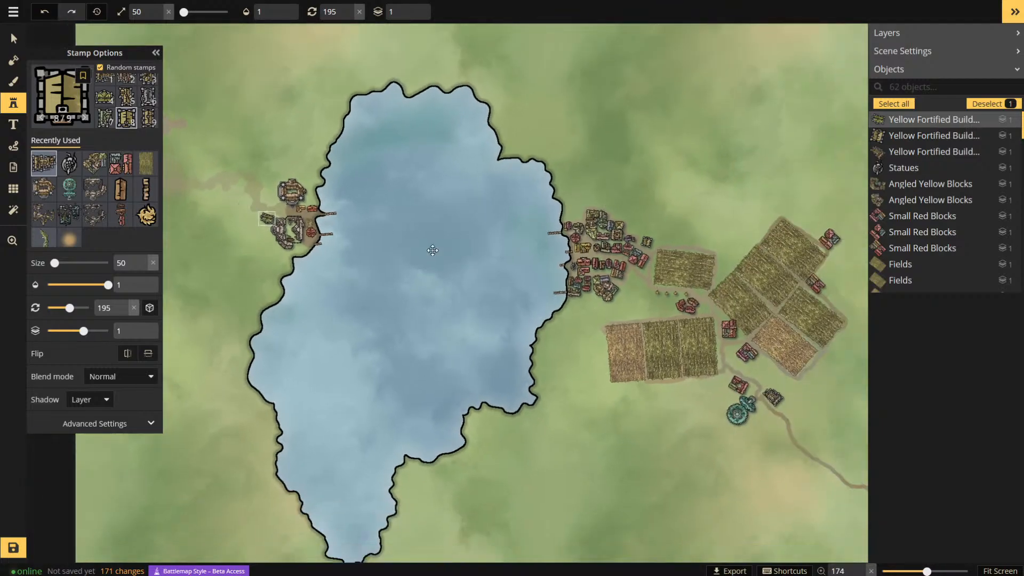
pyautogui.scroll(3, 825, 305)
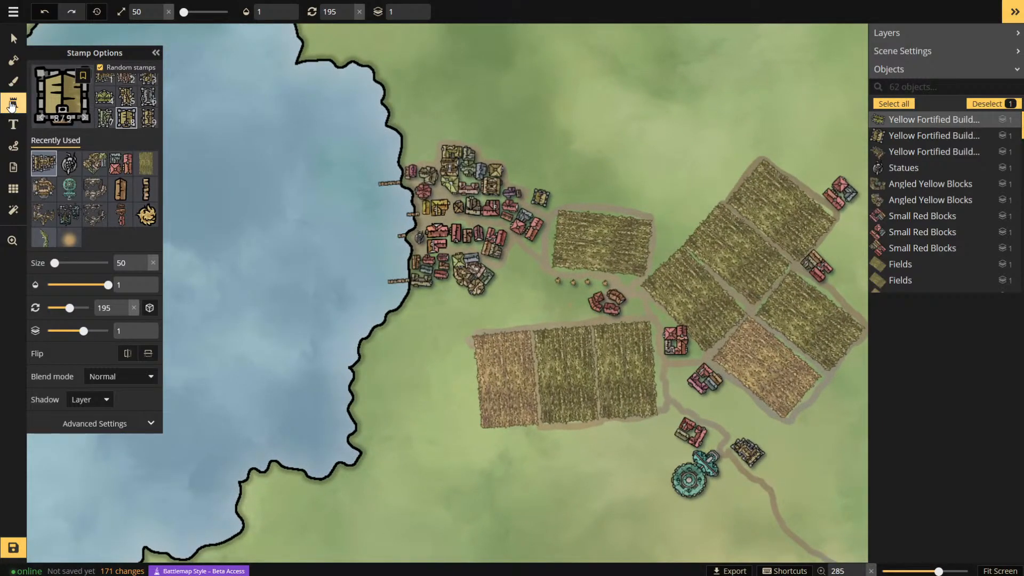
pyautogui.click(14, 105)
pyautogui.click(14, 106)
pyautogui.click(64, 102)
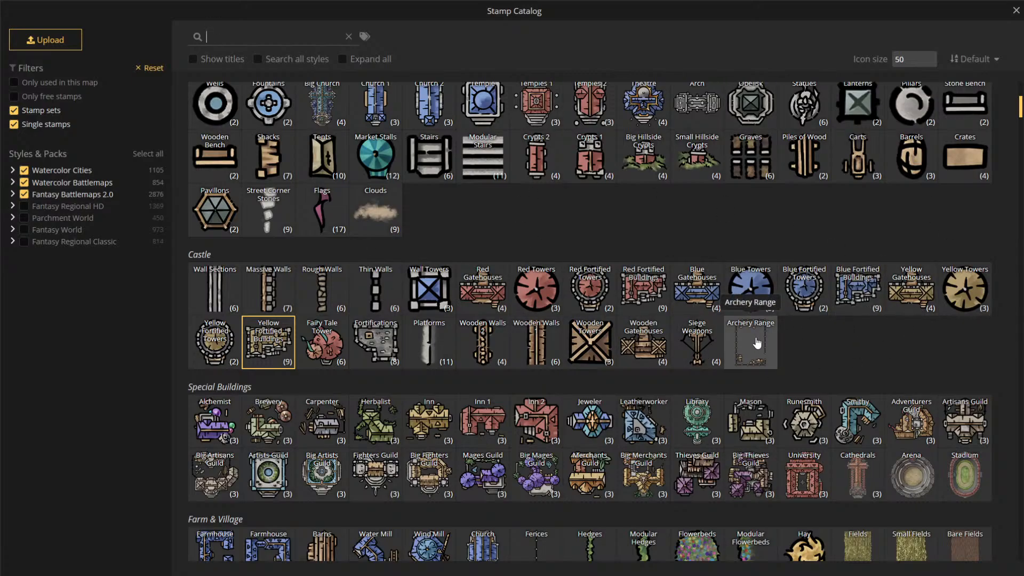
pyautogui.scroll(3, 757, 342)
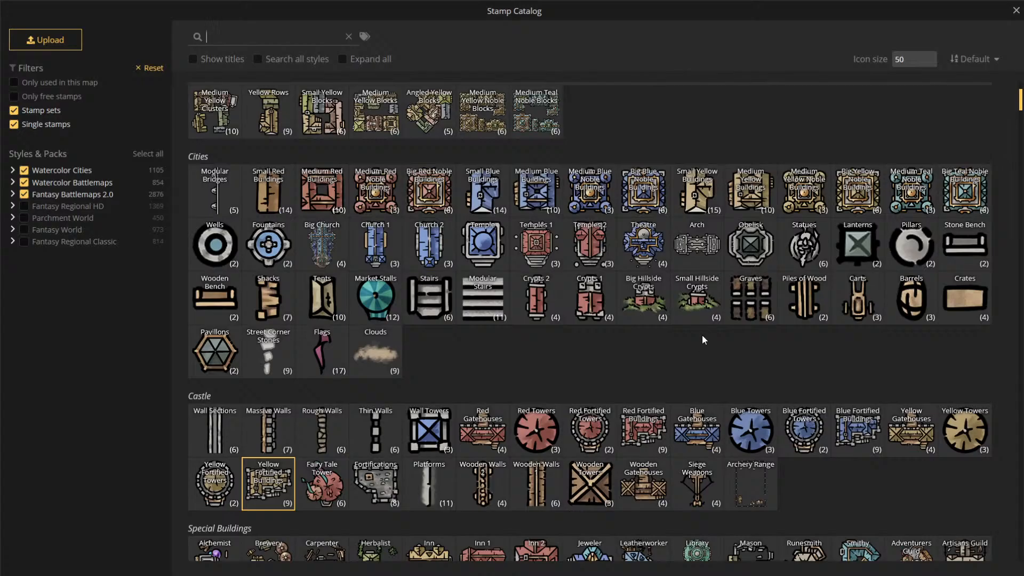
pyautogui.click(696, 296)
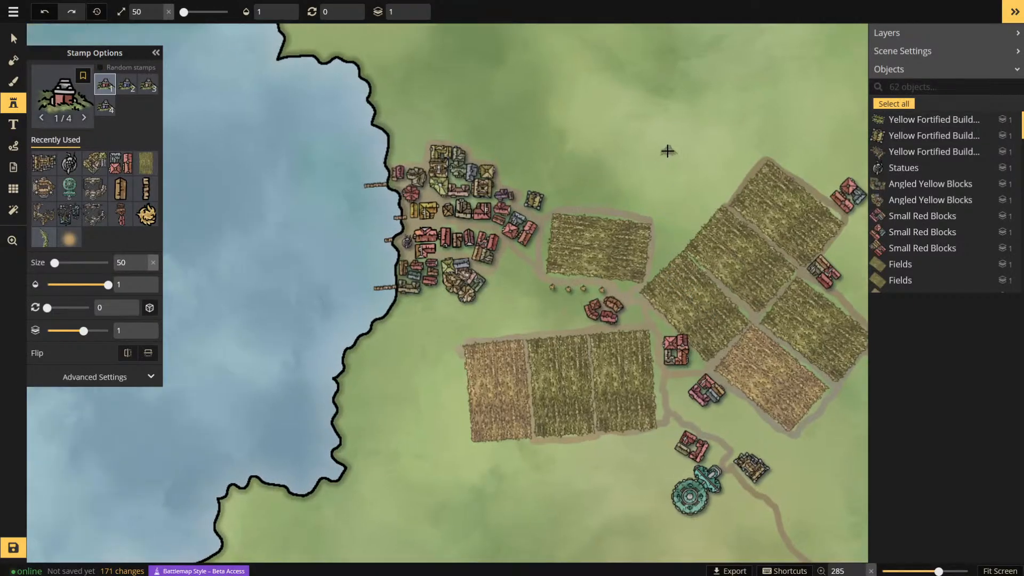
pyautogui.scroll(1, 630, 168)
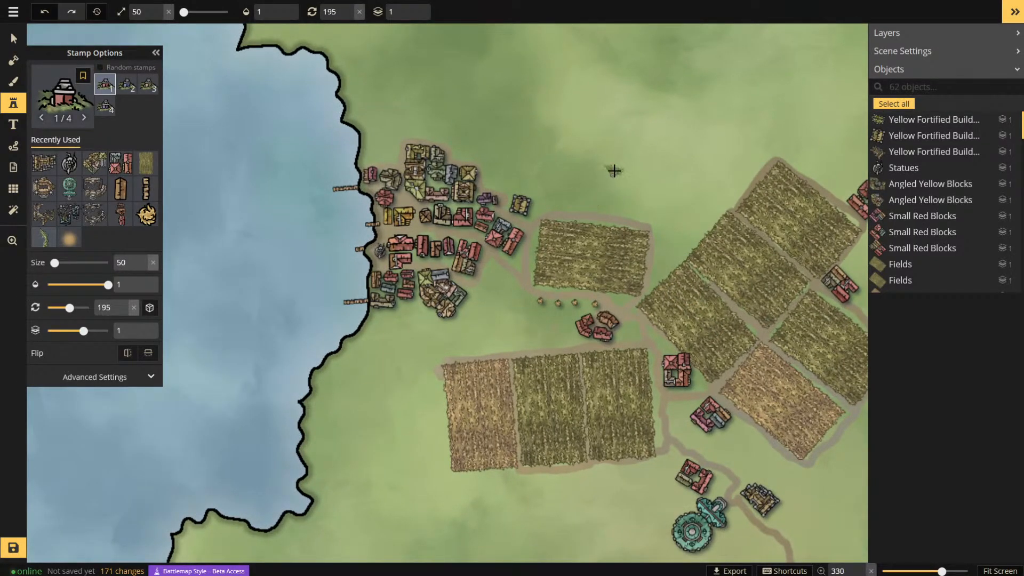
pyautogui.scroll(-5, 614, 171)
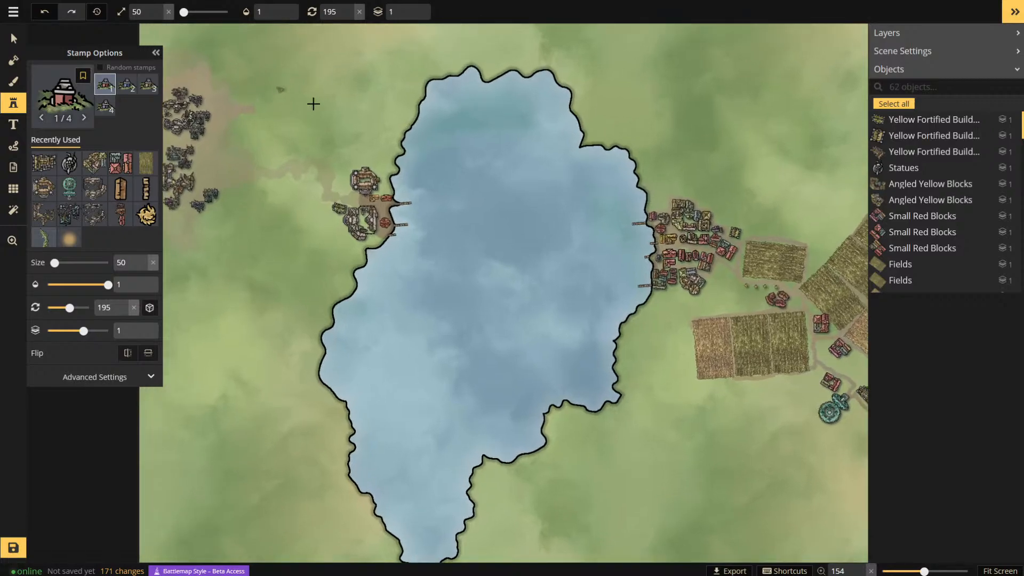
pyautogui.scroll(5, 415, 63)
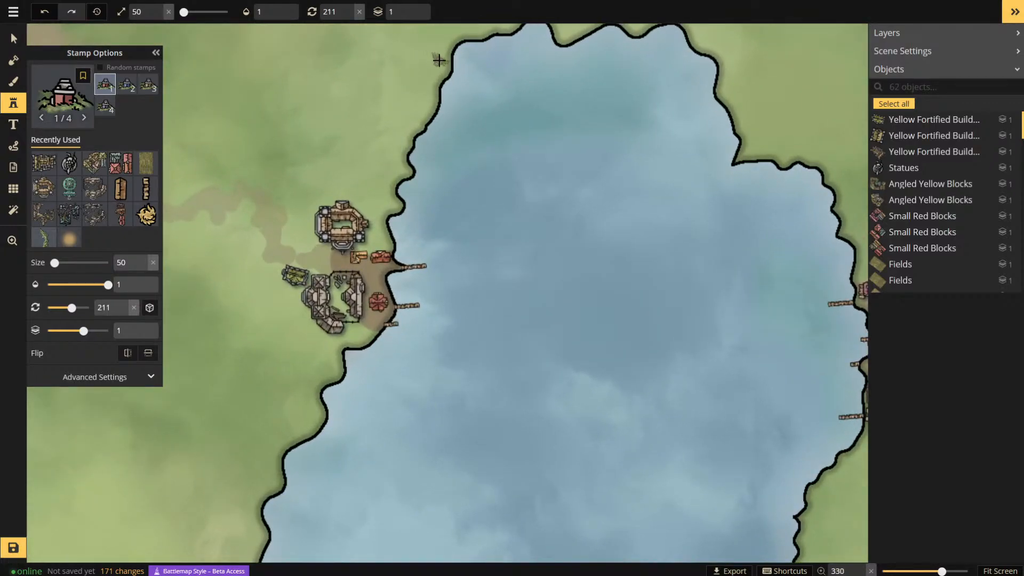
pyautogui.click(432, 59)
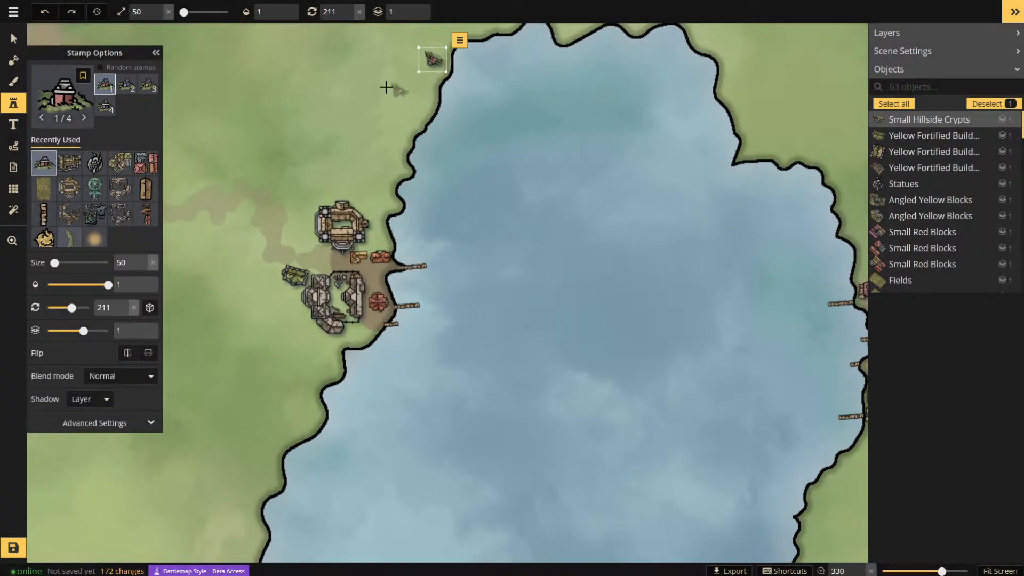
pyautogui.moveTo(443, 50); pyautogui.dragTo(235, 119)
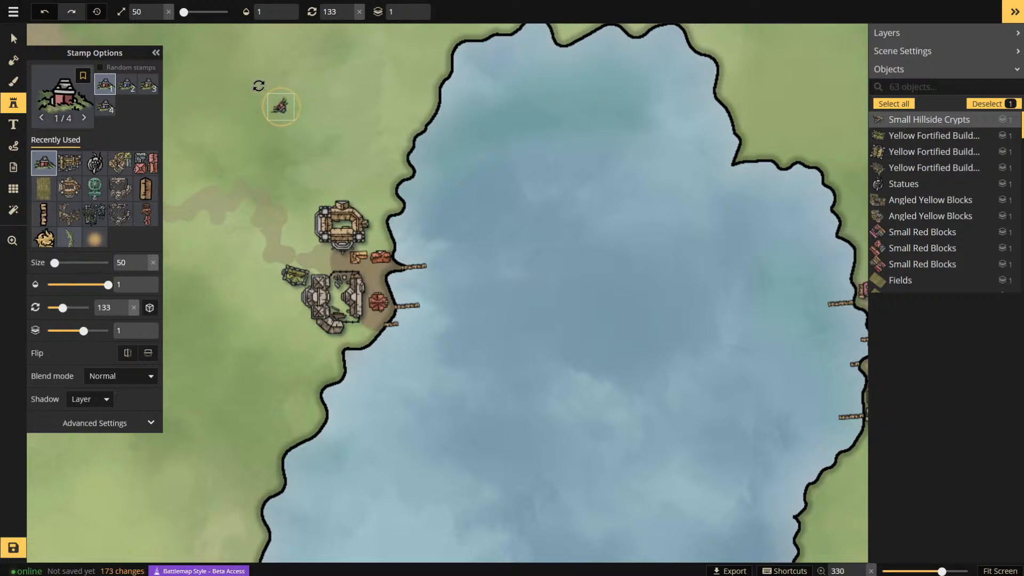
# - Choose the Graves stamp and place one unrotated at size 50 in the open land northeast of the harbour town
pyautogui.click(62, 94)
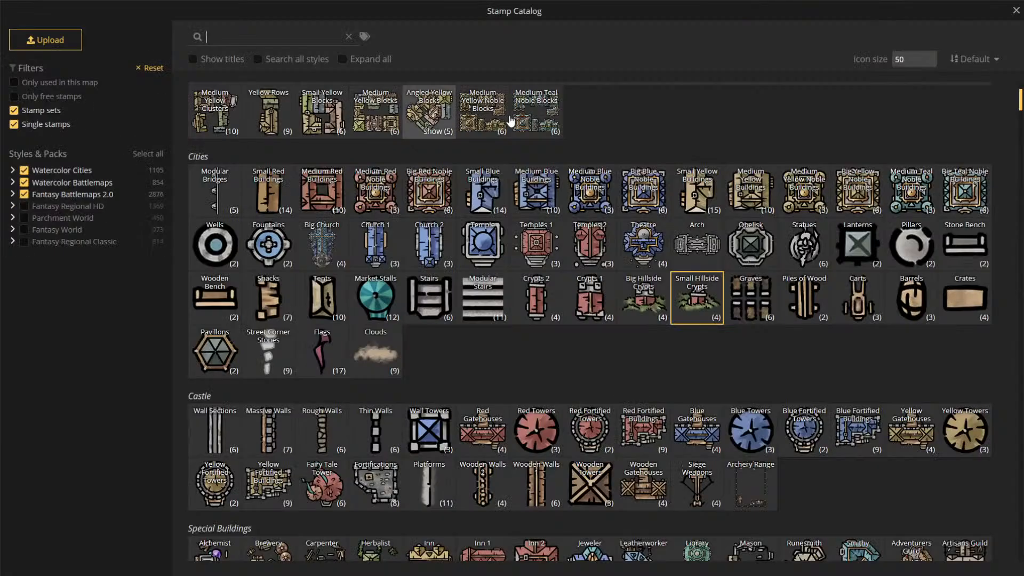
pyautogui.click(766, 320)
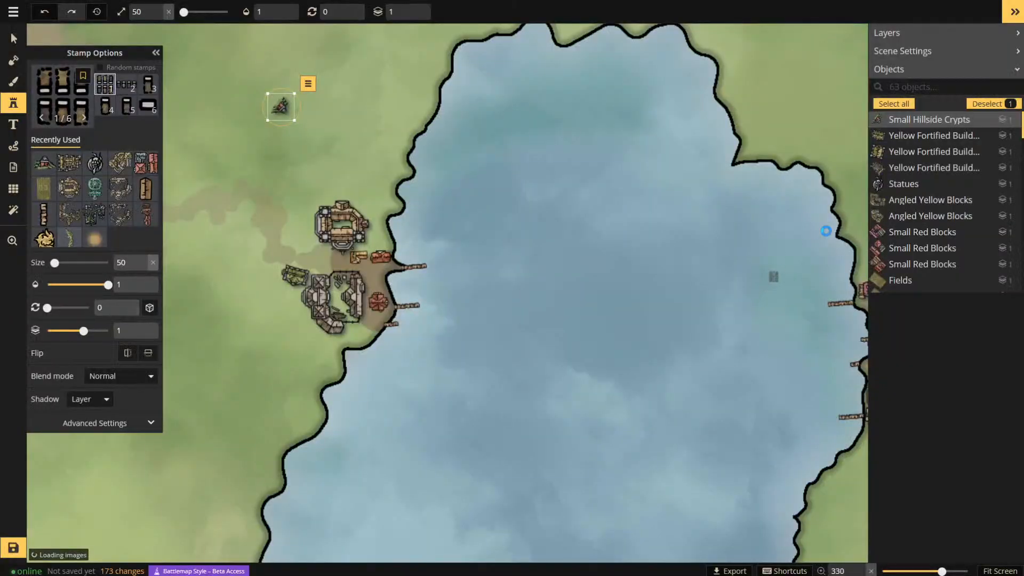
pyautogui.scroll(-4, 377, 223)
pyautogui.scroll(4, 642, 276)
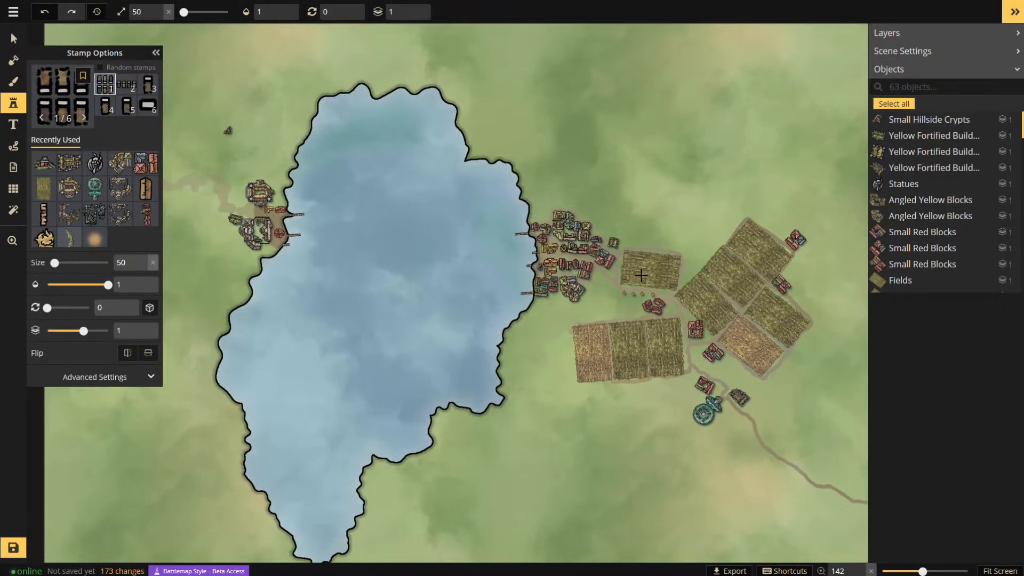
pyautogui.scroll(-2, 519, 188)
pyautogui.scroll(-2, 613, 182)
pyautogui.scroll(6, 599, 190)
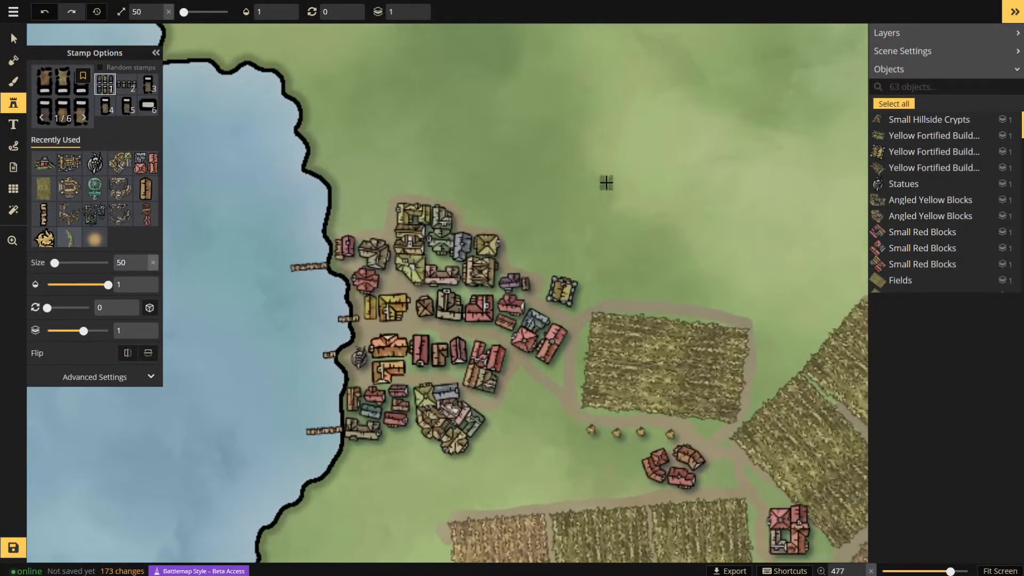
pyautogui.click(606, 182)
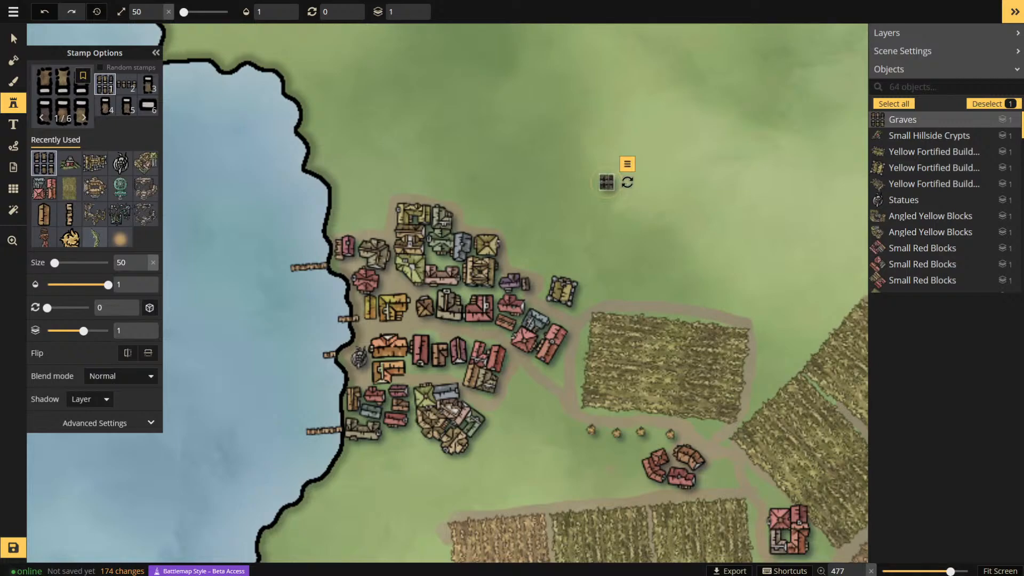
pyautogui.scroll(5, 623, 172)
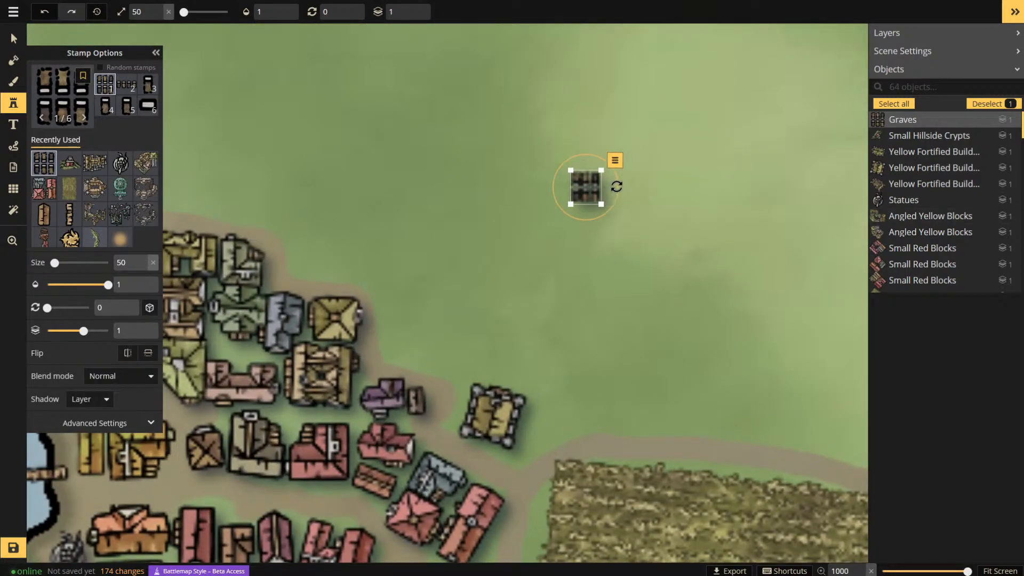
pyautogui.moveTo(602, 205); pyautogui.dragTo(623, 231)
pyautogui.hotkey('ctrl', 'z')
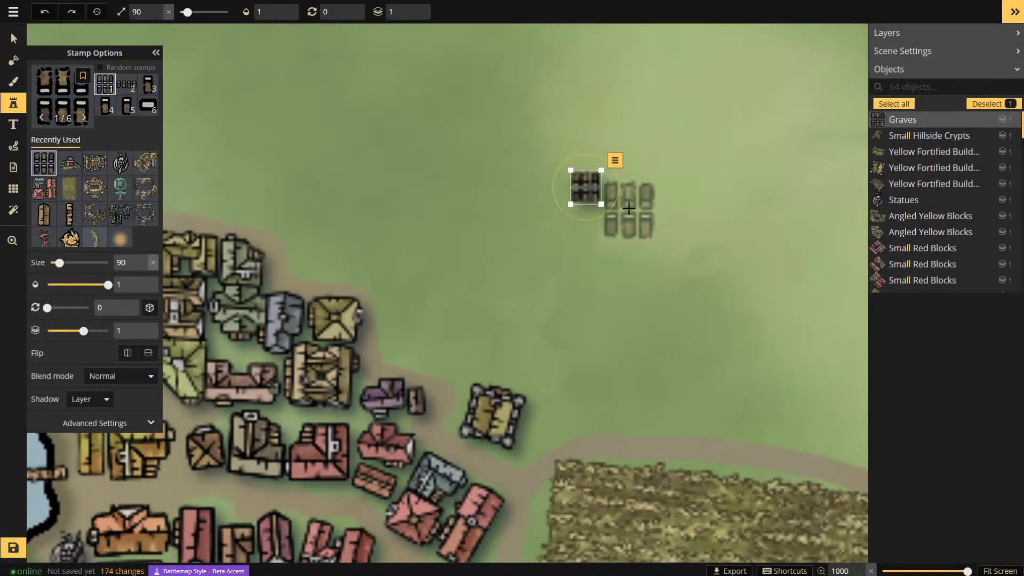
pyautogui.moveTo(134, 265); pyautogui.dragTo(104, 261)
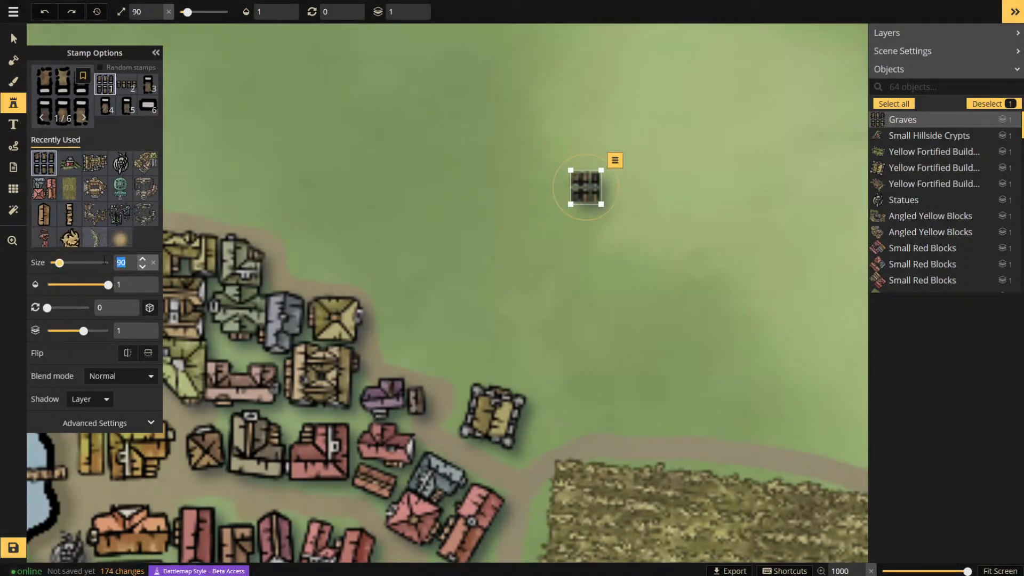
pyautogui.write('50')
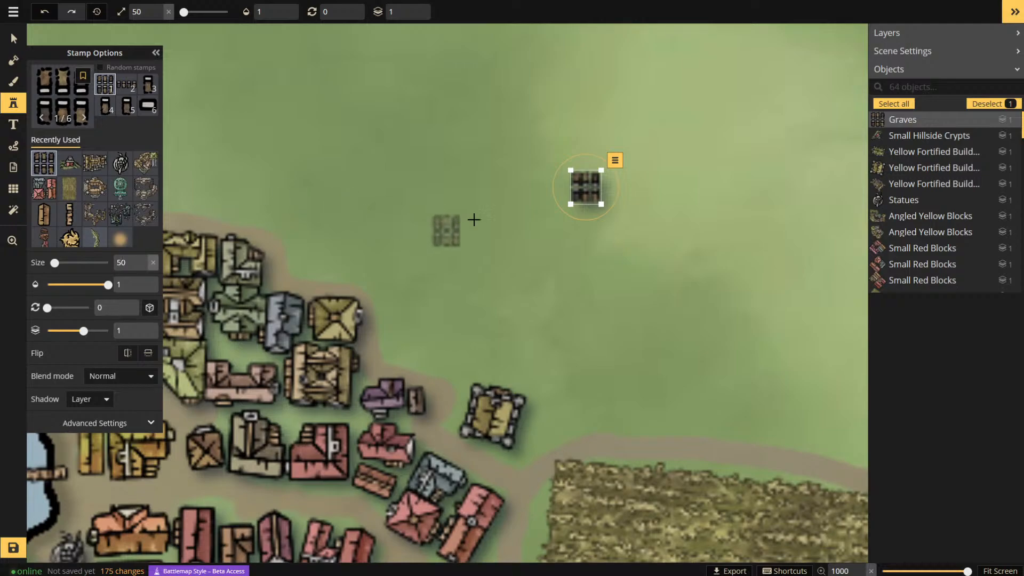
# - Place two more Graves stamps at size 50 directly east of the first, closing the gaps to form one continuous row
pyautogui.click(634, 186)
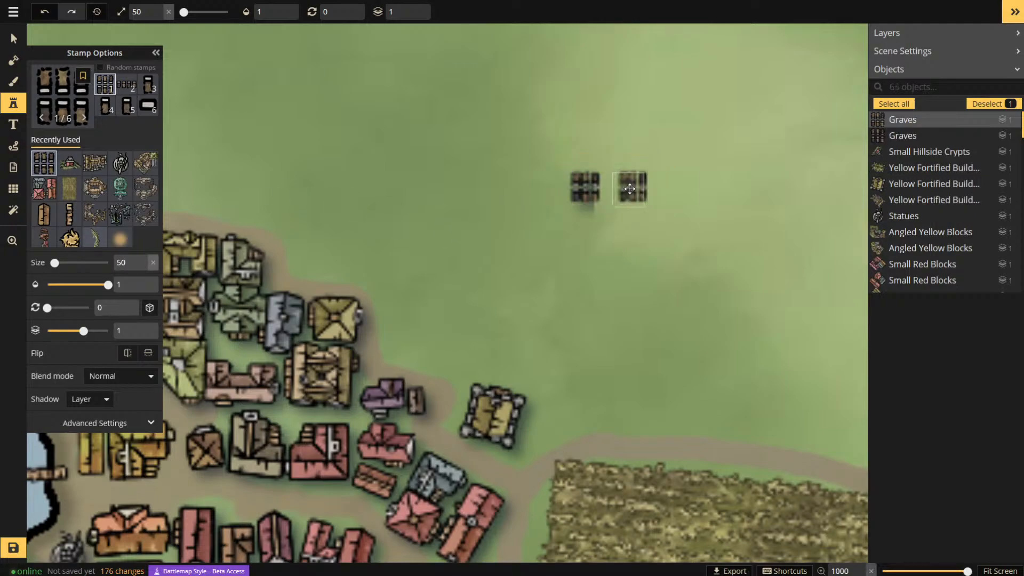
pyautogui.moveTo(634, 186)
pyautogui.mouseDown()
pyautogui.moveTo(617, 186)
pyautogui.moveTo(656, 189)
pyautogui.moveTo(647, 187)
pyautogui.mouseUp()
pyautogui.click(662, 190)
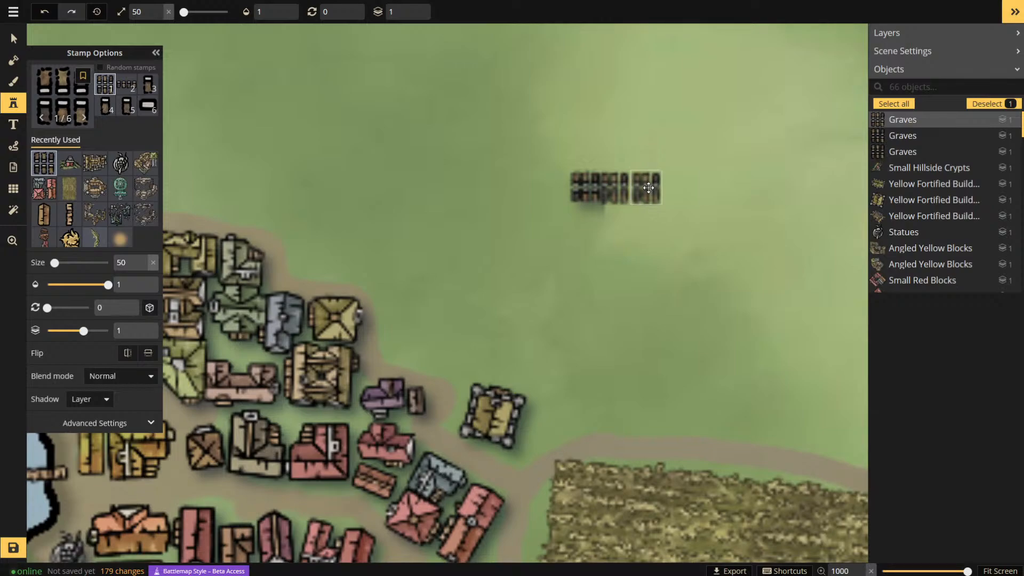
# - Paint a size 5 dirt path from the road by the nearest field up to the graves, with dirt around the row
pyautogui.click(14, 81)
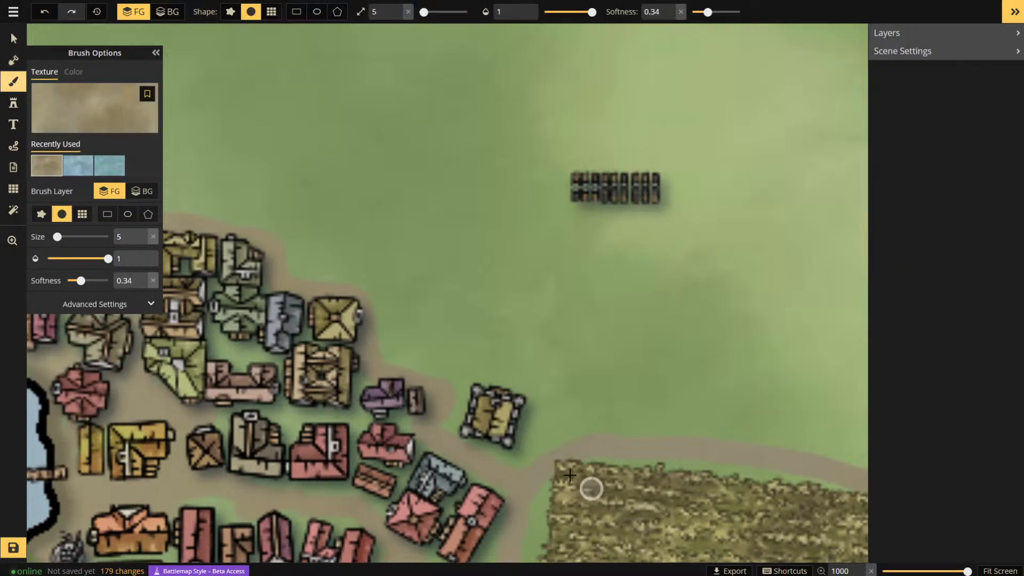
pyautogui.moveTo(528, 469)
pyautogui.mouseDown()
pyautogui.moveTo(577, 222)
pyautogui.moveTo(670, 197)
pyautogui.moveTo(660, 165)
pyautogui.moveTo(546, 166)
pyautogui.moveTo(564, 233)
pyautogui.mouseUp()
pyautogui.scroll(-10, 604, 218)
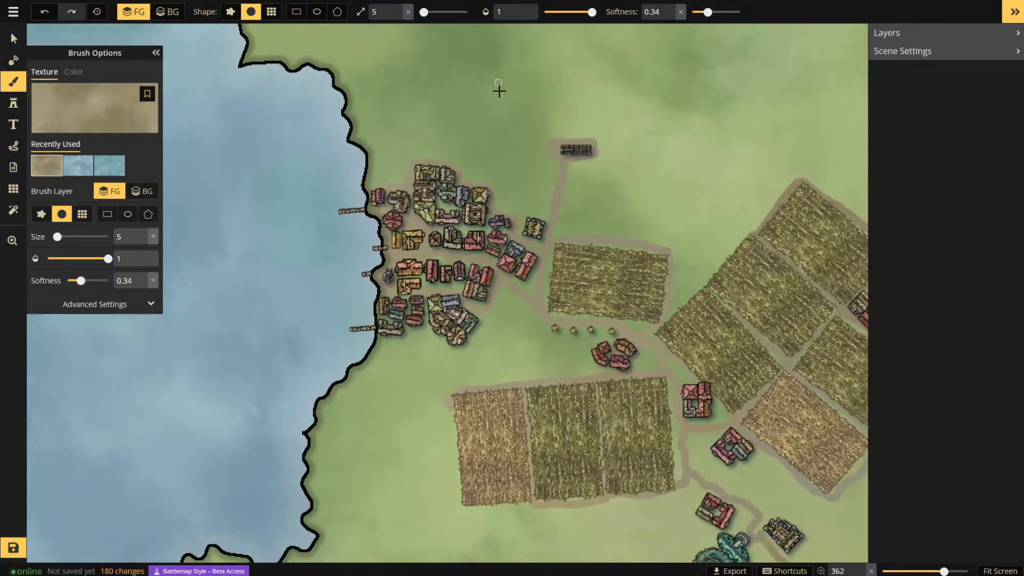
# - Delete the single field directly east of the harbour town, inside the dirt path loop
pyautogui.scroll(-2, 716, 266)
pyautogui.scroll(5, 721, 149)
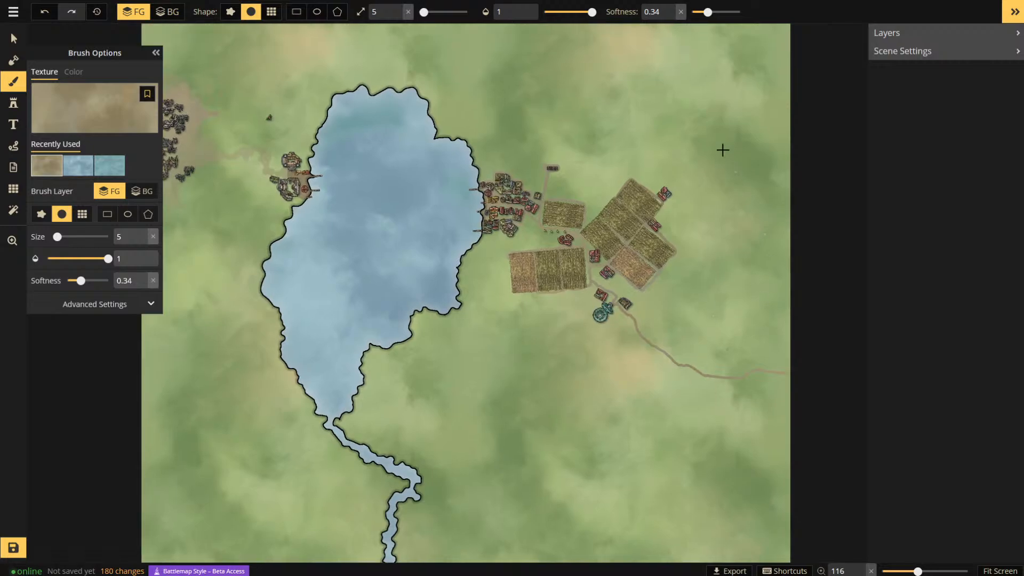
pyautogui.scroll(3, 469, 182)
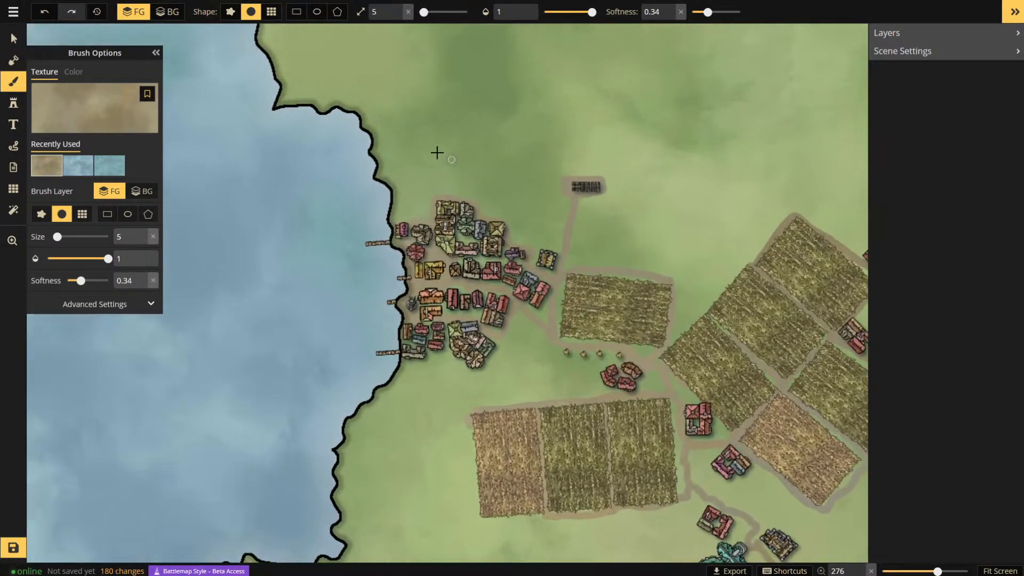
pyautogui.scroll(-6, 352, 88)
pyautogui.scroll(2, 413, 83)
pyautogui.scroll(4, 493, 158)
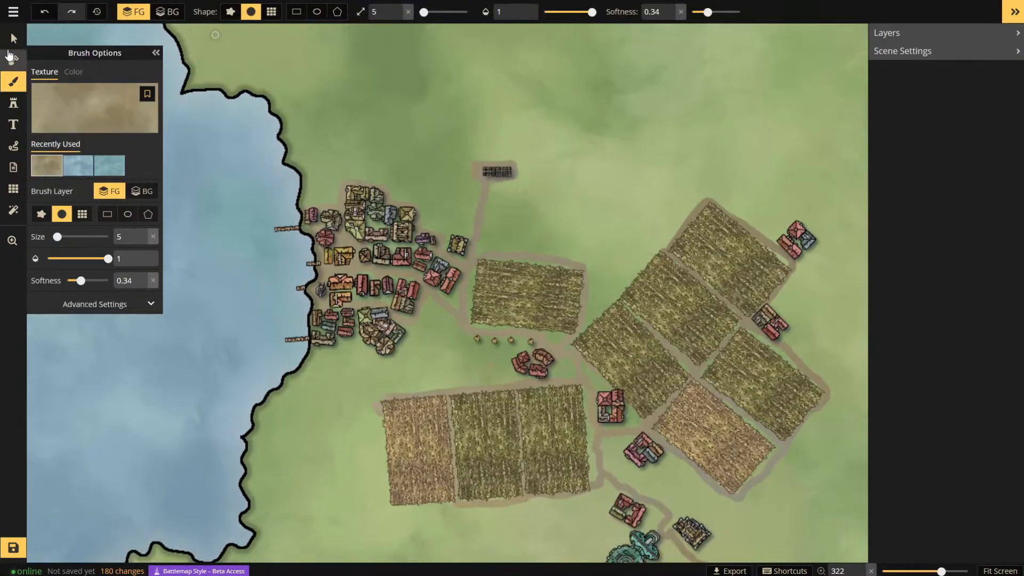
pyautogui.click(12, 36)
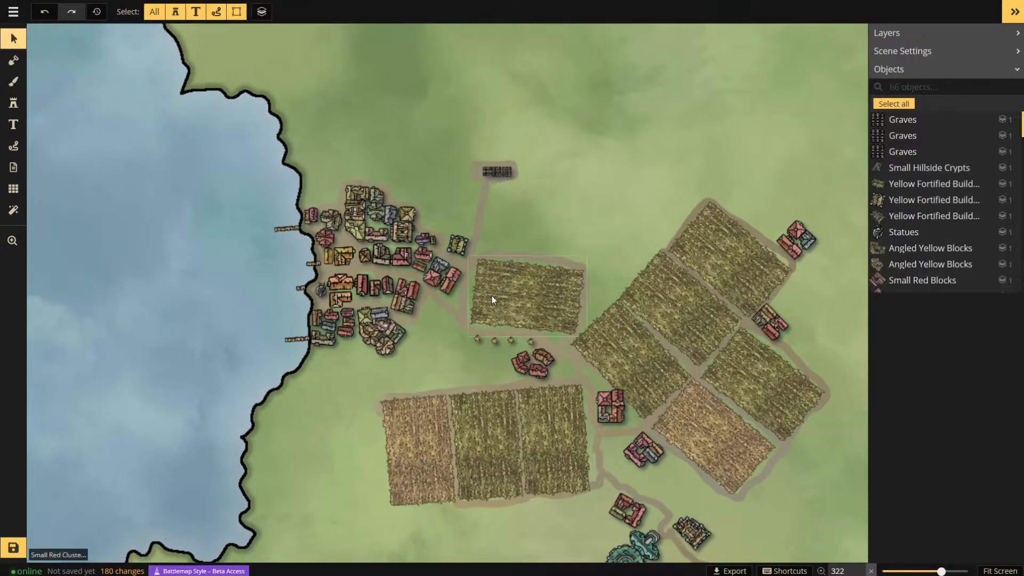
pyautogui.click(489, 286)
pyautogui.press('Delete')
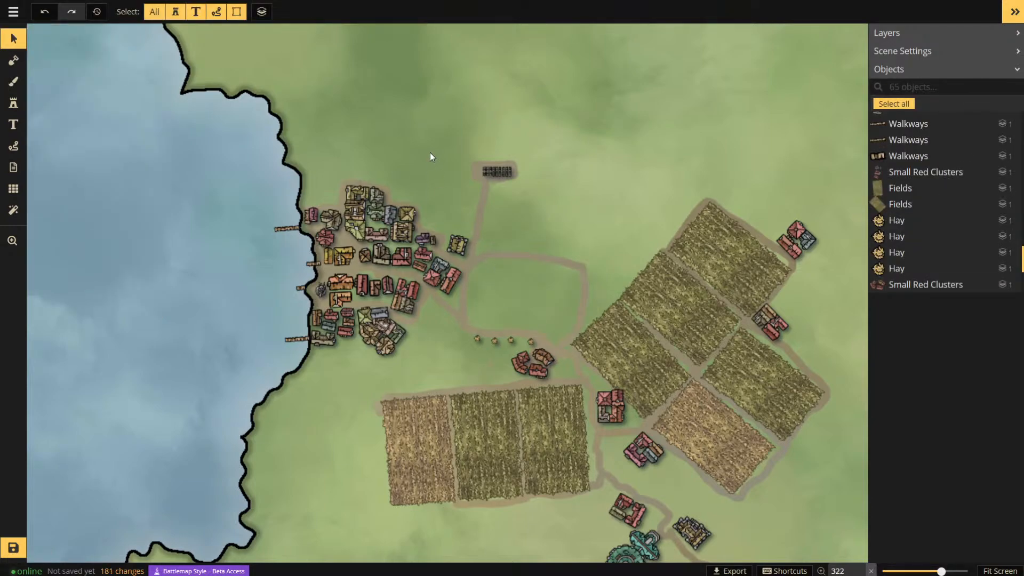
# - Delete the field of the angled group that lies closest to the hay bales and the town
pyautogui.scroll(-2, 437, 160)
pyautogui.scroll(4, 435, 341)
pyautogui.scroll(-3, 437, 349)
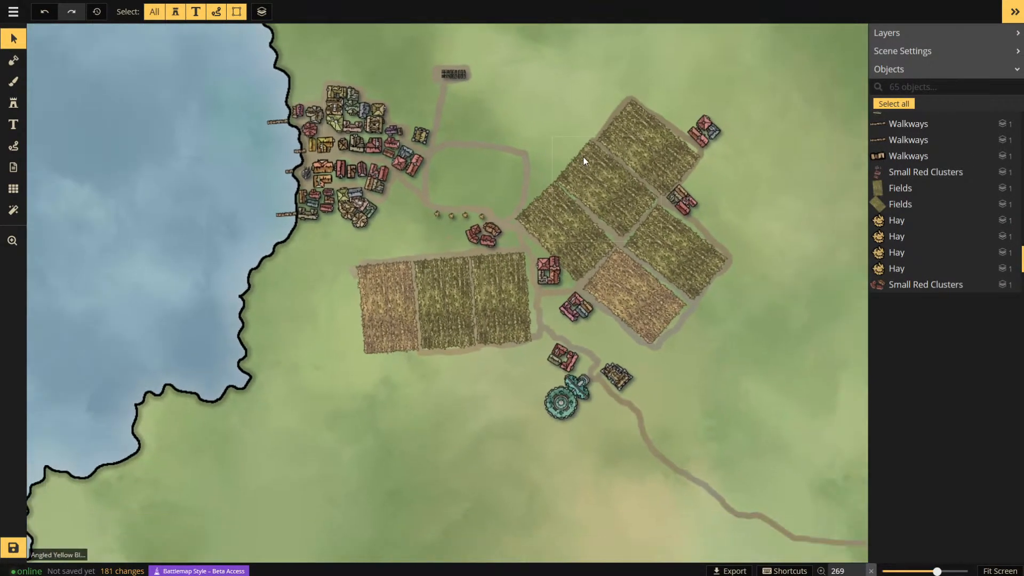
pyautogui.scroll(1, 583, 157)
pyautogui.click(538, 220)
pyautogui.press('Delete')
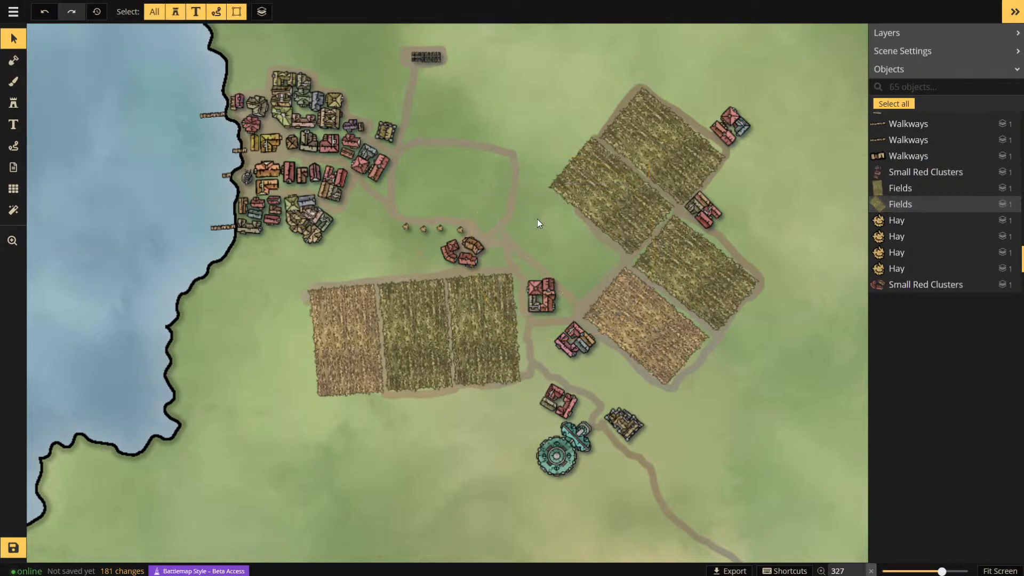
# - Place a green Fields stamp at the southeast end of the angled fields and rotate it to 312 degrees
pyautogui.click(14, 105)
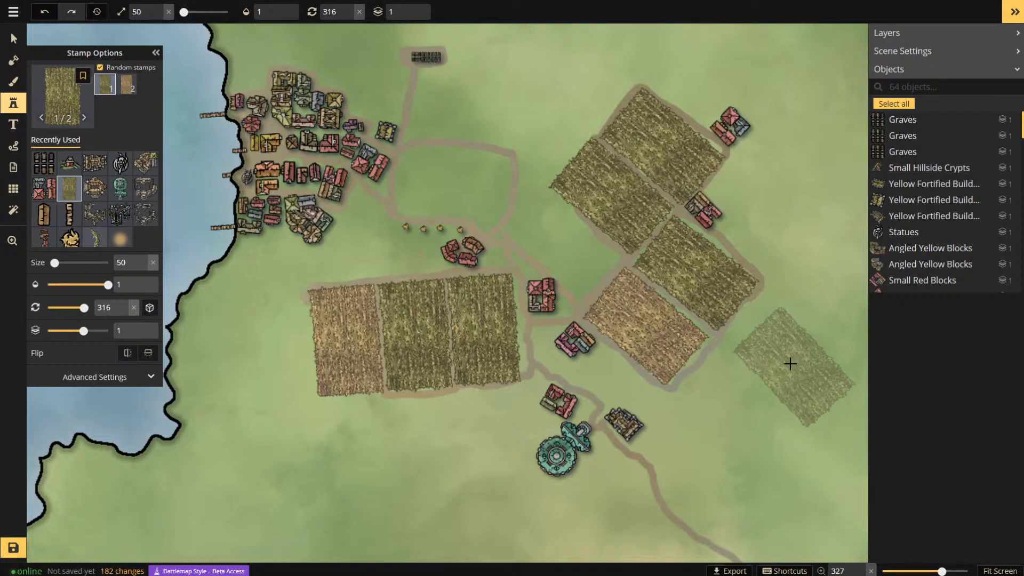
pyautogui.scroll(1, 787, 347)
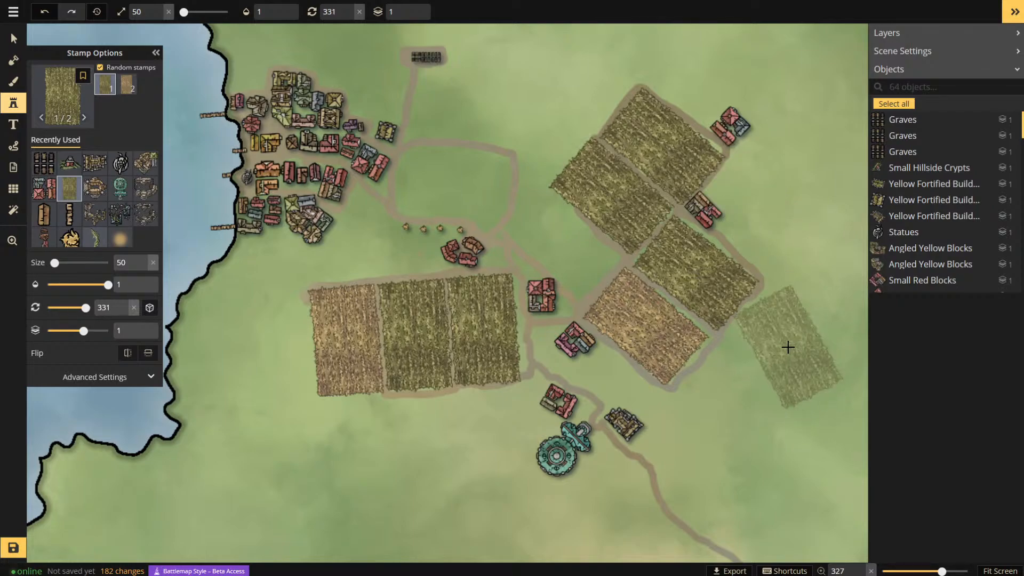
pyautogui.click(788, 347)
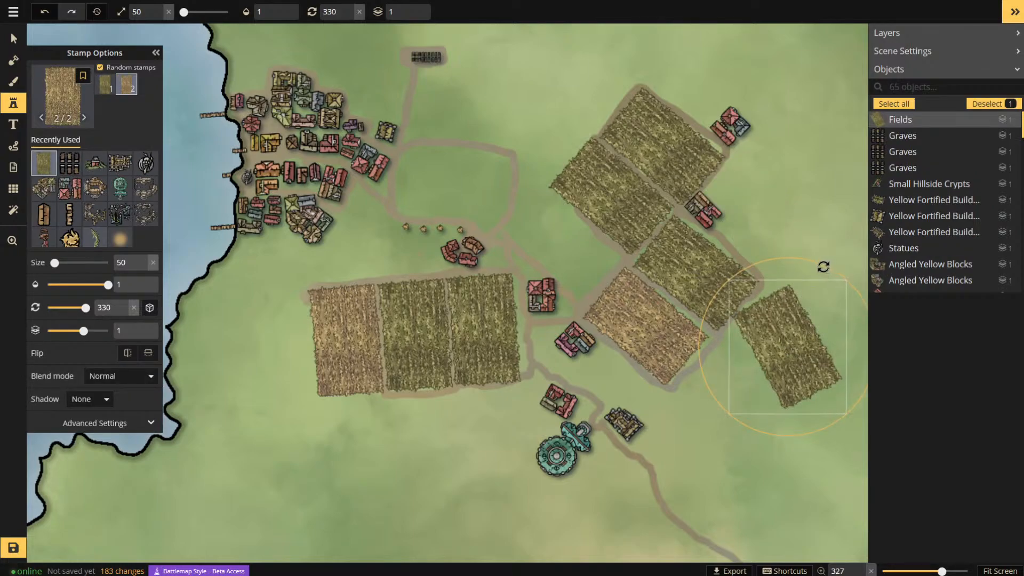
pyautogui.moveTo(823, 266); pyautogui.dragTo(797, 267)
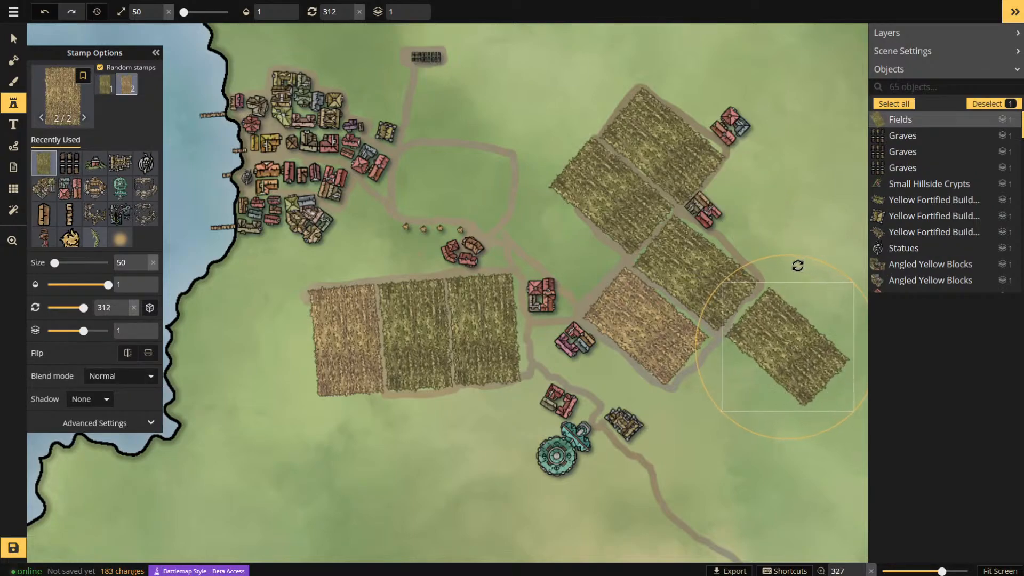
# - Add a brown Fields stamp southwest of the new green field and align it at 312 degrees
pyautogui.click(715, 449)
pyautogui.moveTo(703, 454); pyautogui.dragTo(731, 409)
pyautogui.scroll(-2, 341, 165)
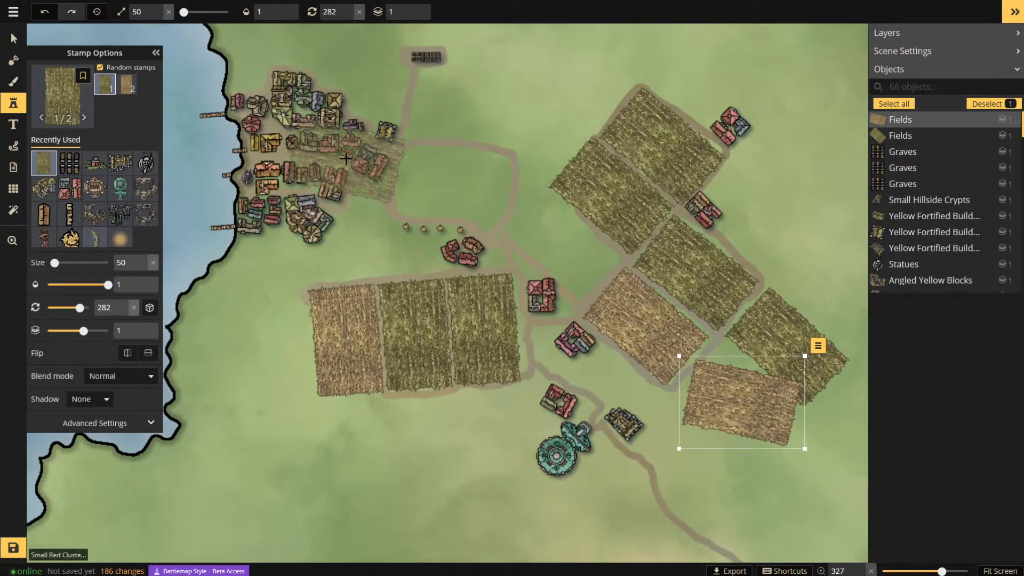
pyautogui.scroll(2, 346, 158)
pyautogui.scroll(-3, 345, 156)
pyautogui.scroll(1, 691, 257)
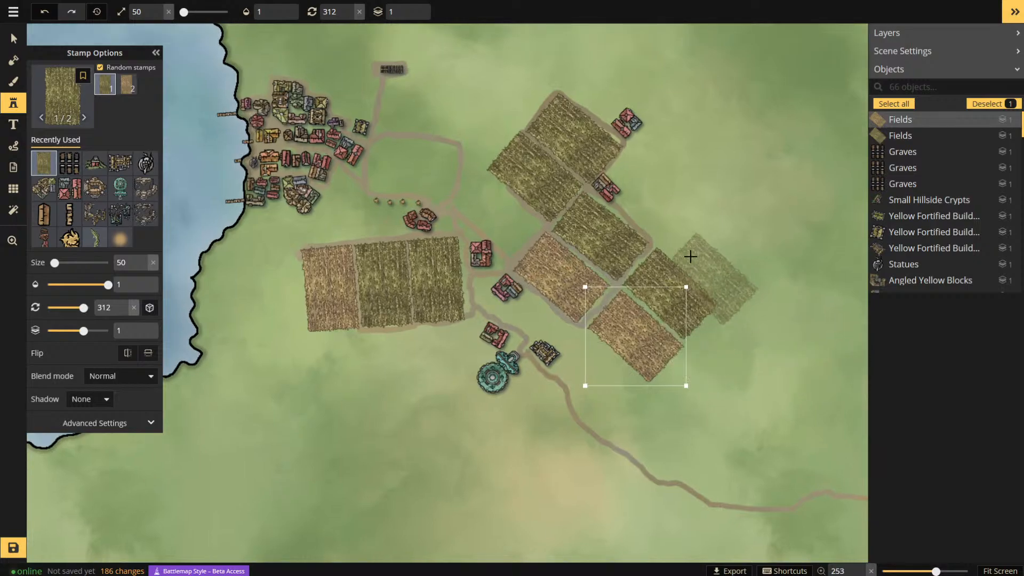
# - Place five more Fields stamps, mixing green and brown at 312 degrees, to extend the angled farmland northeast, southeast and south
pyautogui.click(709, 251)
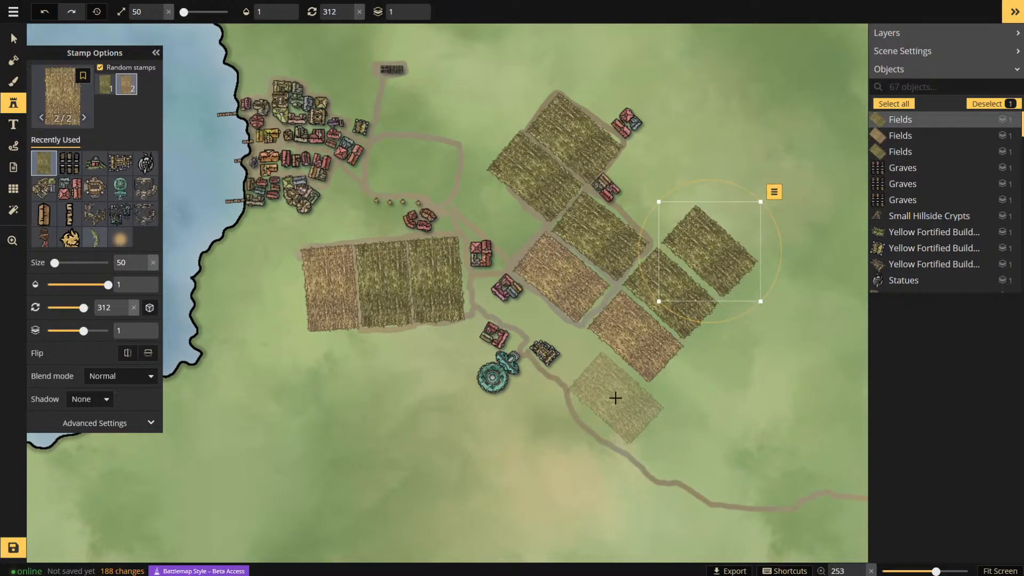
pyautogui.click(616, 398)
pyautogui.click(701, 394)
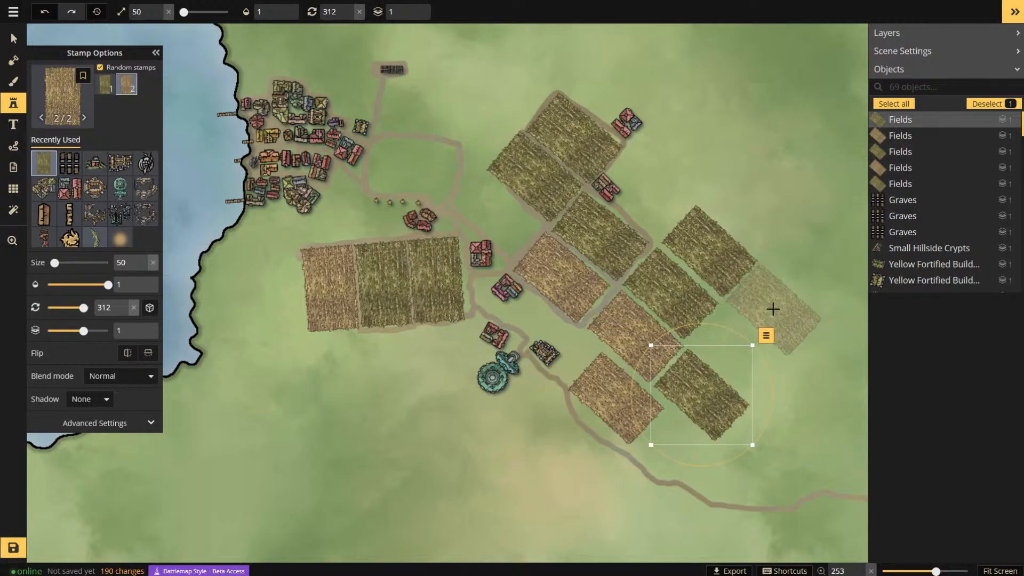
pyautogui.click(772, 308)
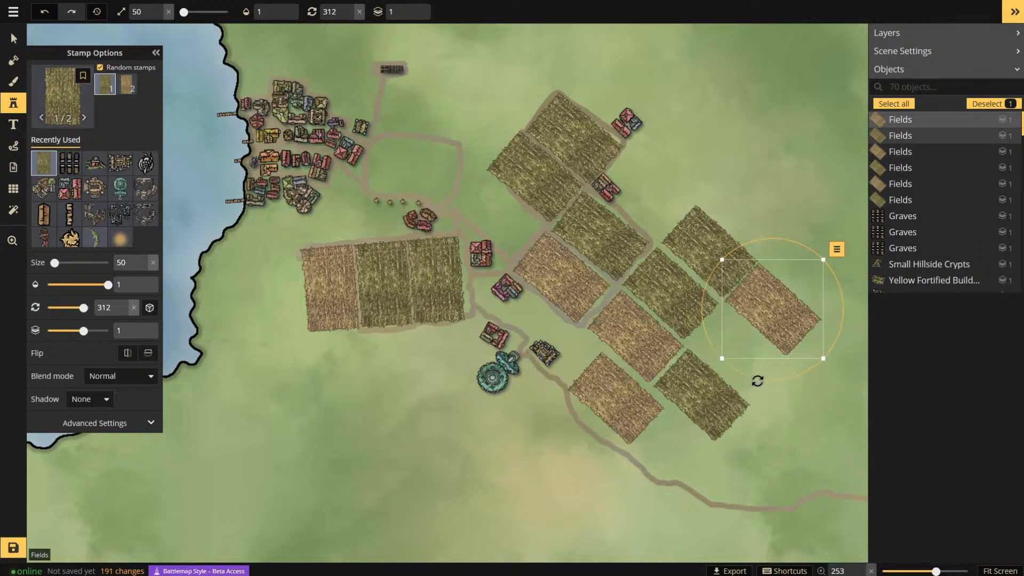
pyautogui.click(780, 408)
pyautogui.moveTo(780, 408); pyautogui.dragTo(749, 366)
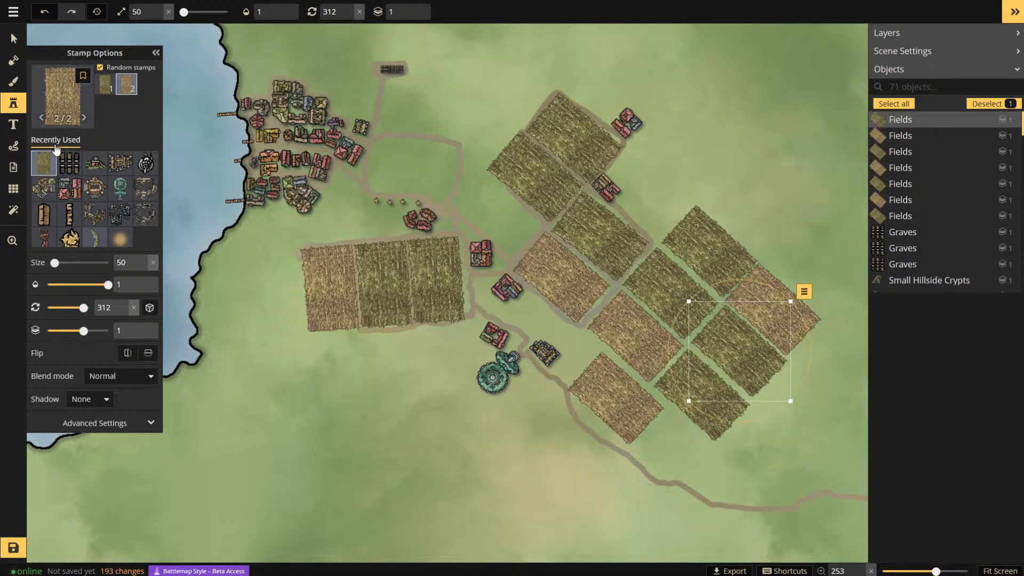
# - Choose the Medium Yellow Blocks stamp and place one unrotated at size 50 in the western part of the cleared field plot
pyautogui.click(71, 193)
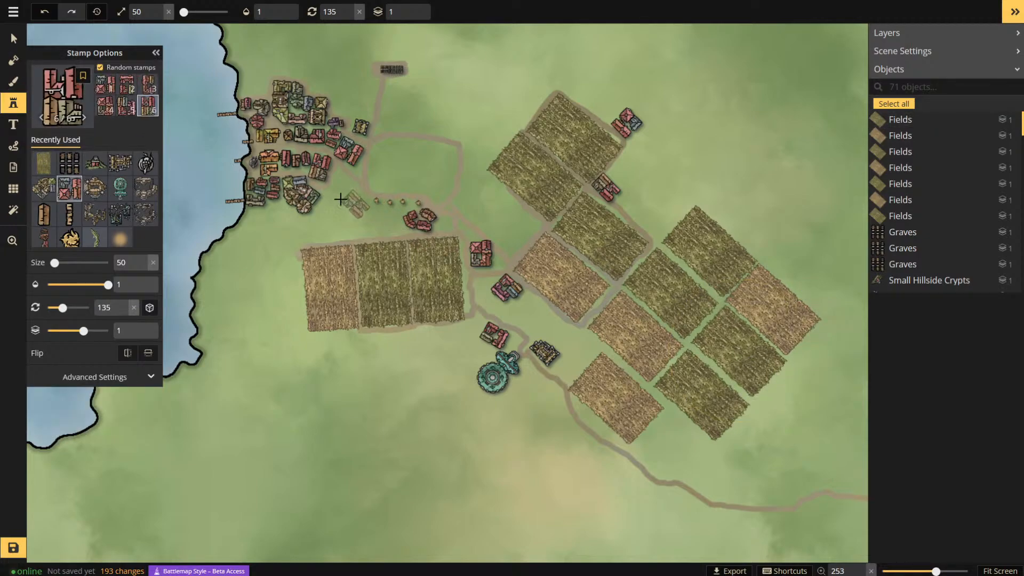
pyautogui.scroll(5, 341, 199)
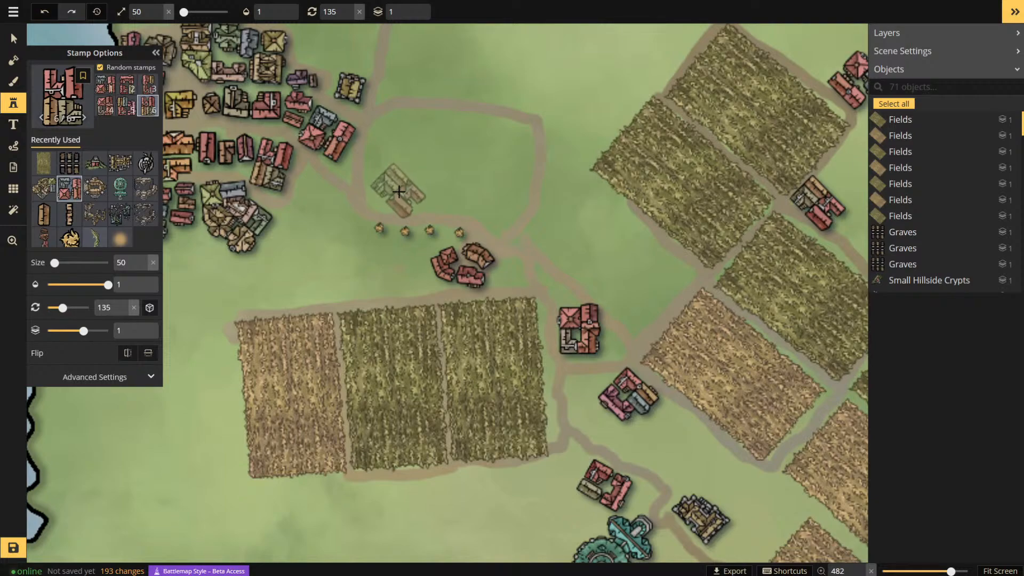
pyautogui.click(76, 101)
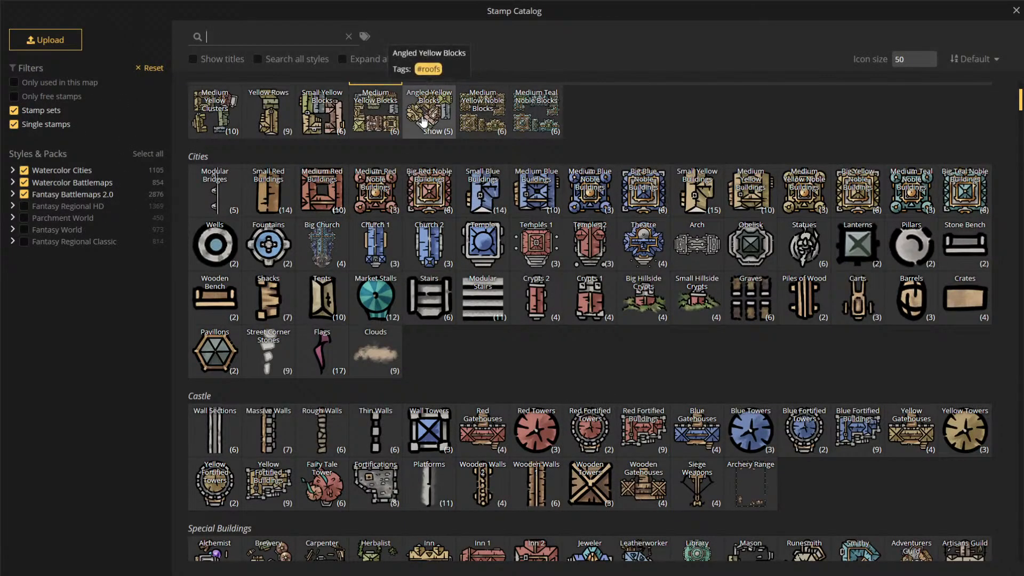
pyautogui.click(376, 115)
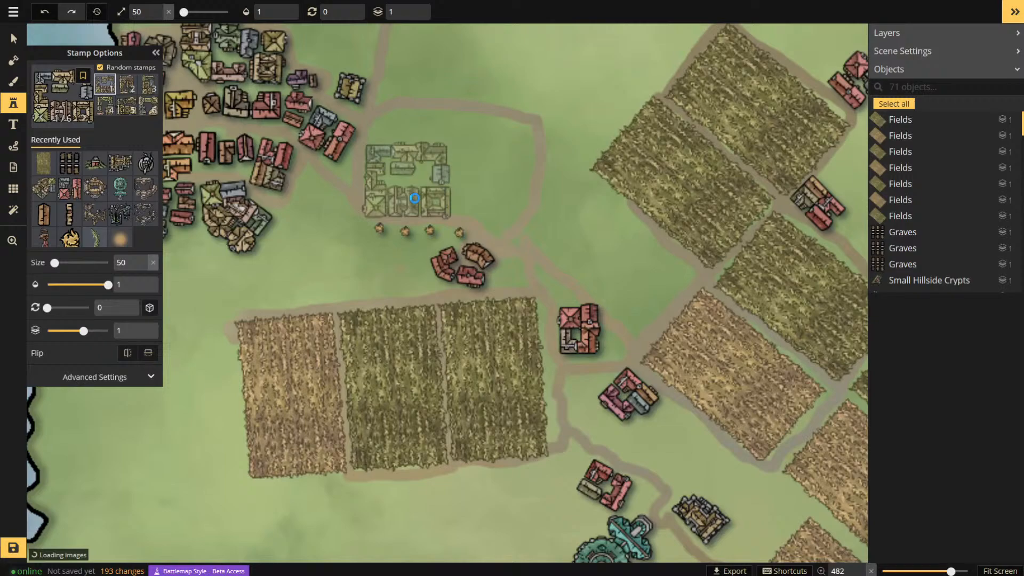
pyautogui.click(415, 169)
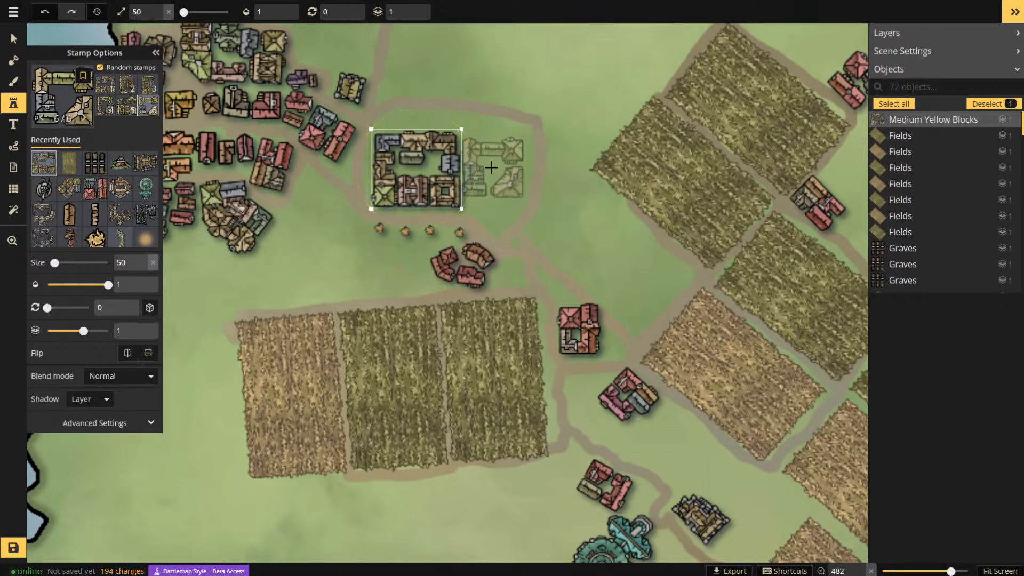
# - Place a second unrotated Medium Yellow Blocks stamp at size 50 beside the first, in the eastern part of the plot
pyautogui.scroll(1, 495, 160)
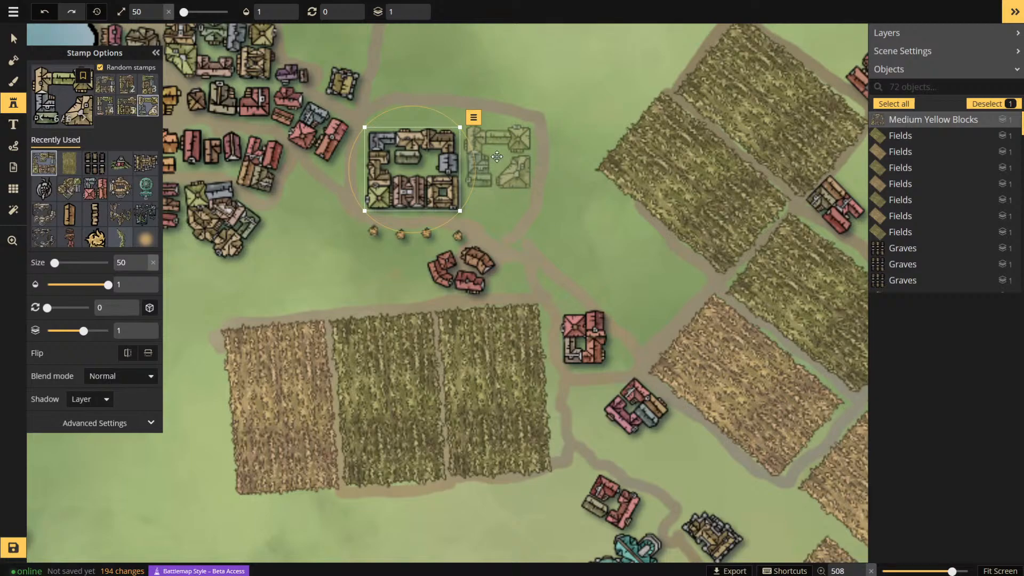
pyautogui.click(496, 156)
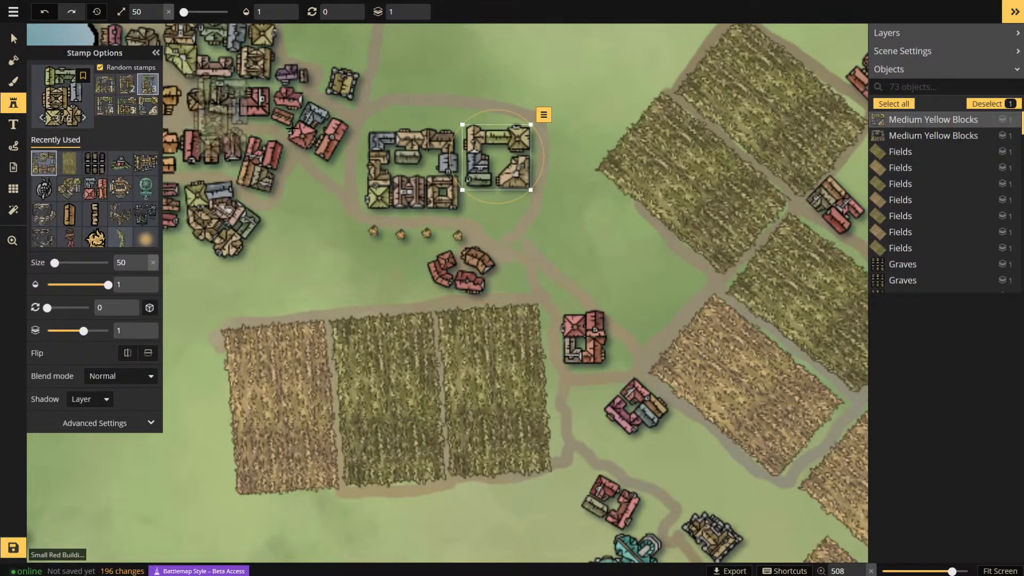
# - Place the third and second Medium Yellow Blocks variants end to end at 315 degrees, along the path between the plot and the angled fields
pyautogui.scroll(-1, 584, 243)
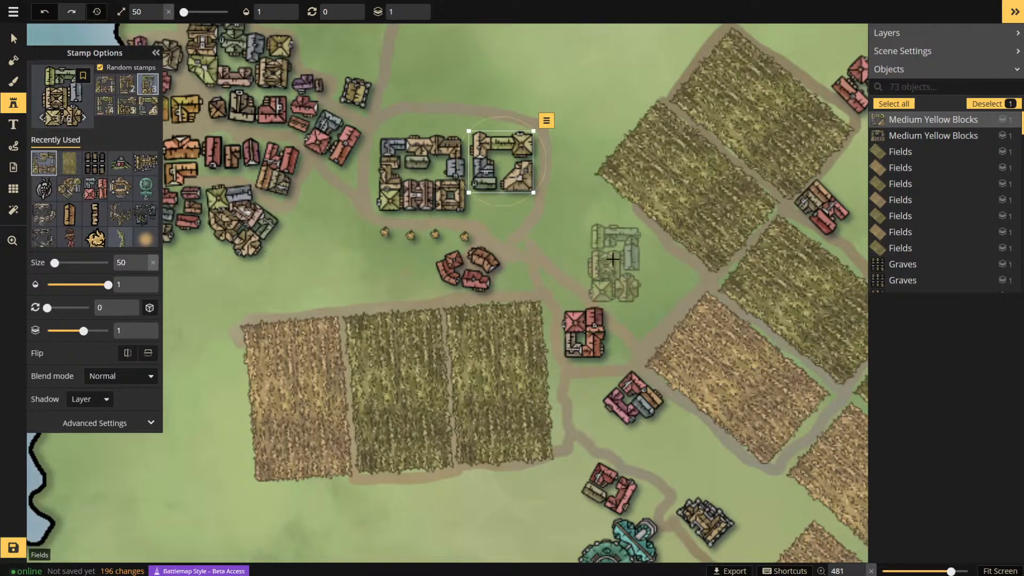
pyautogui.click(580, 235)
pyautogui.scroll(3, 580, 236)
pyautogui.scroll(-6, 581, 236)
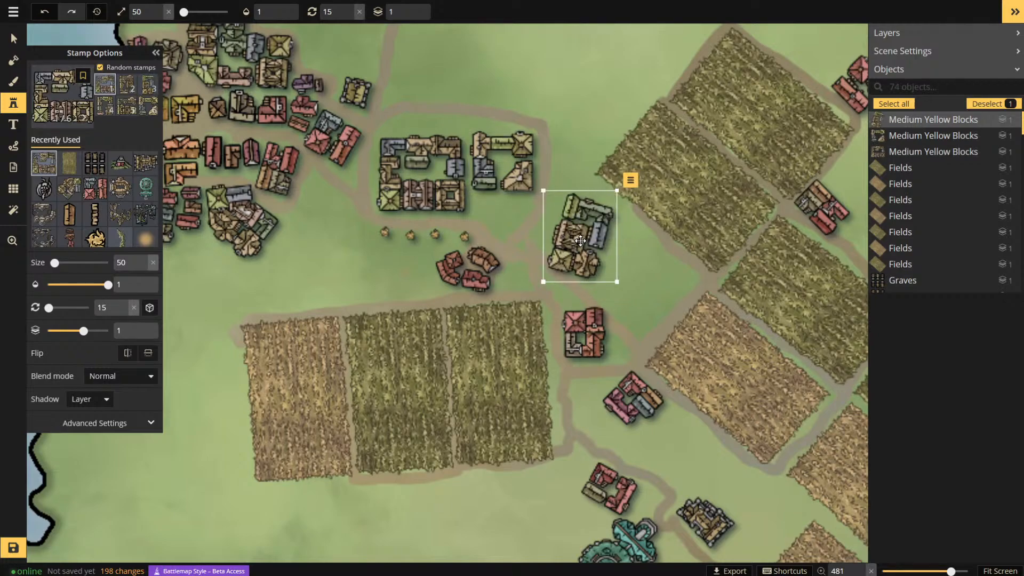
pyautogui.moveTo(580, 239); pyautogui.dragTo(628, 296)
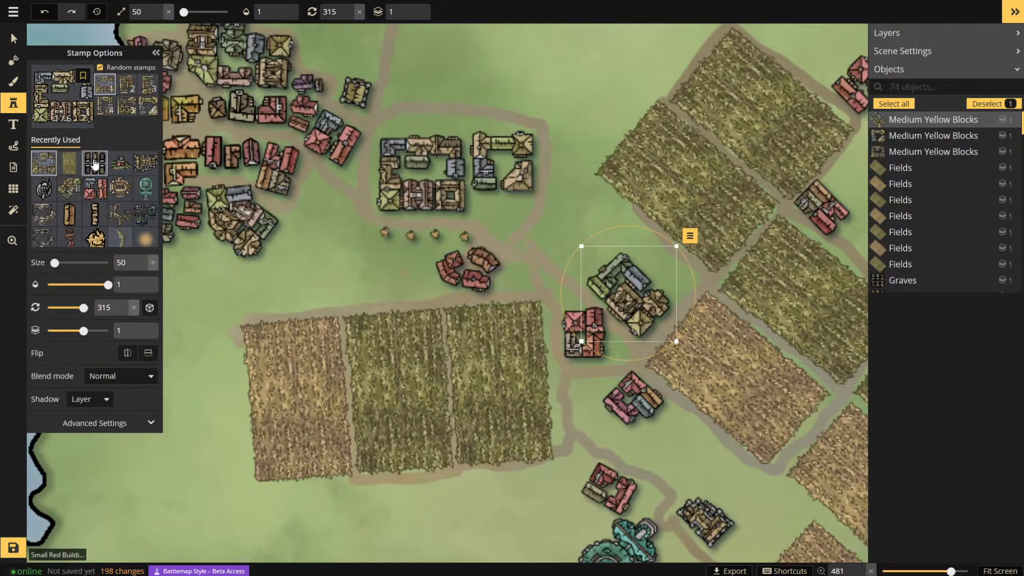
pyautogui.click(134, 88)
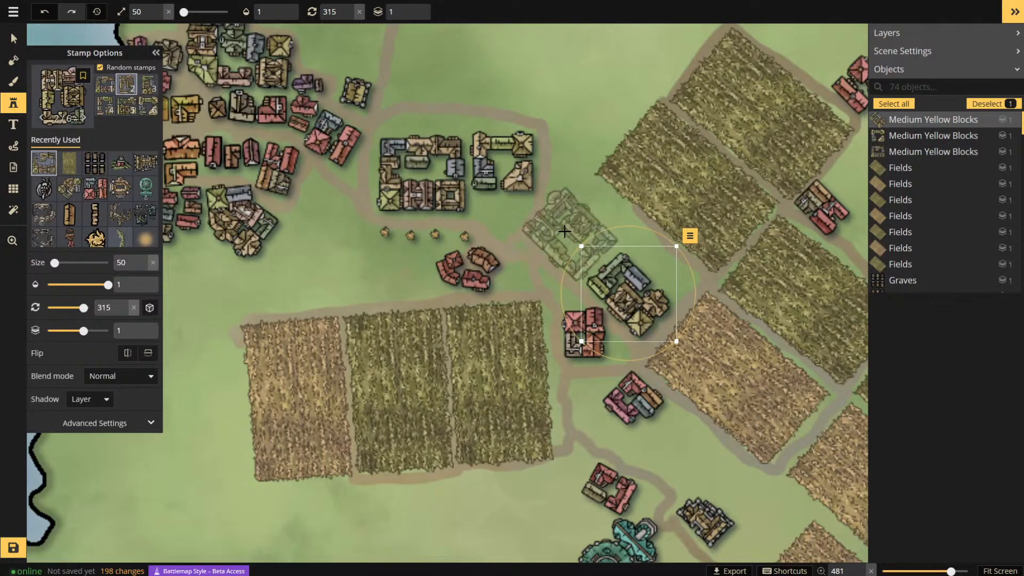
pyautogui.click(574, 234)
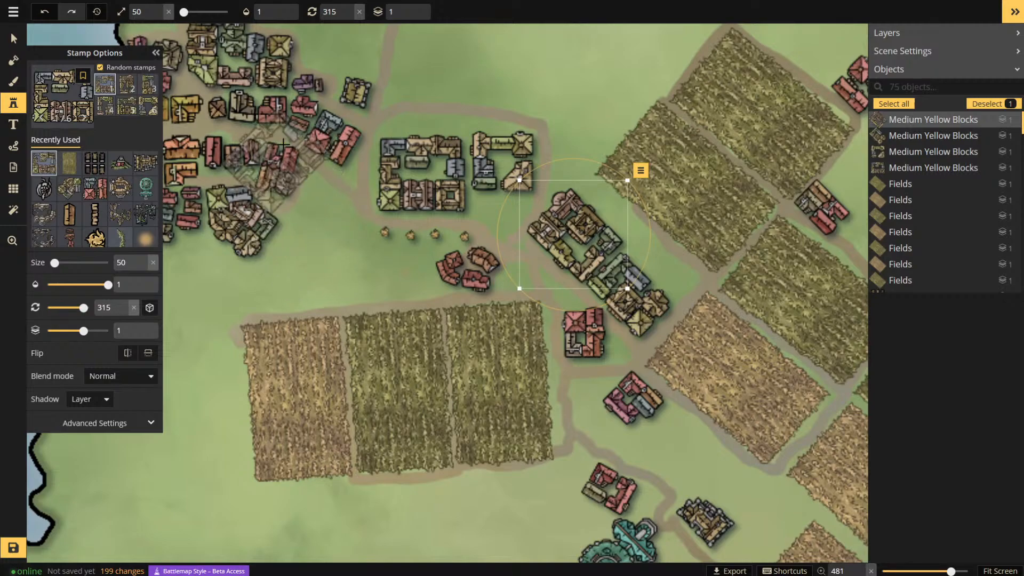
# - Place the third Medium Yellow Blocks variant just southwest of the plot, beside the existing yellow cluster, and rotate it to 303 degrees
pyautogui.click(144, 92)
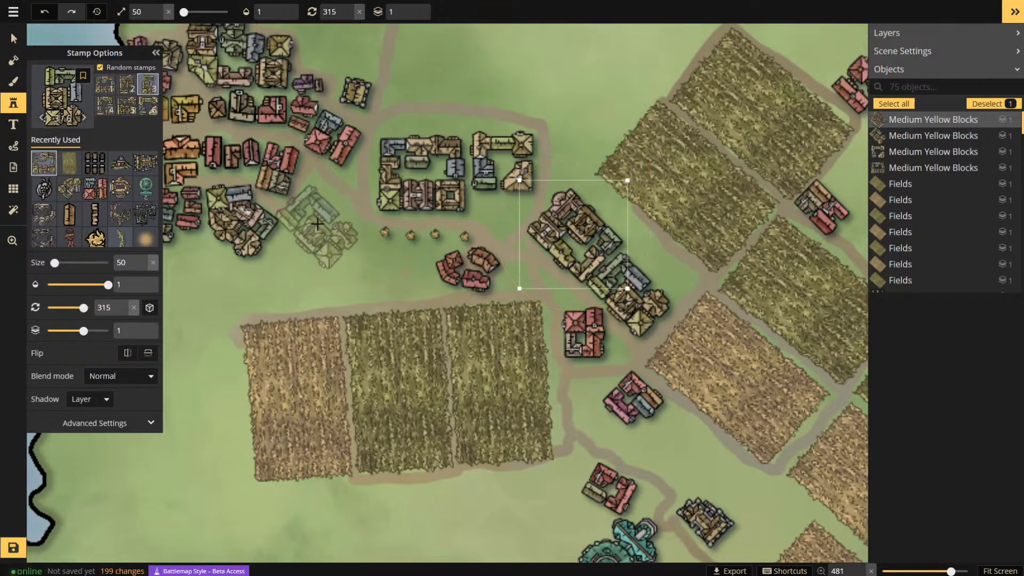
pyautogui.scroll(1, 316, 225)
pyautogui.scroll(2, 327, 218)
pyautogui.scroll(-2, 326, 217)
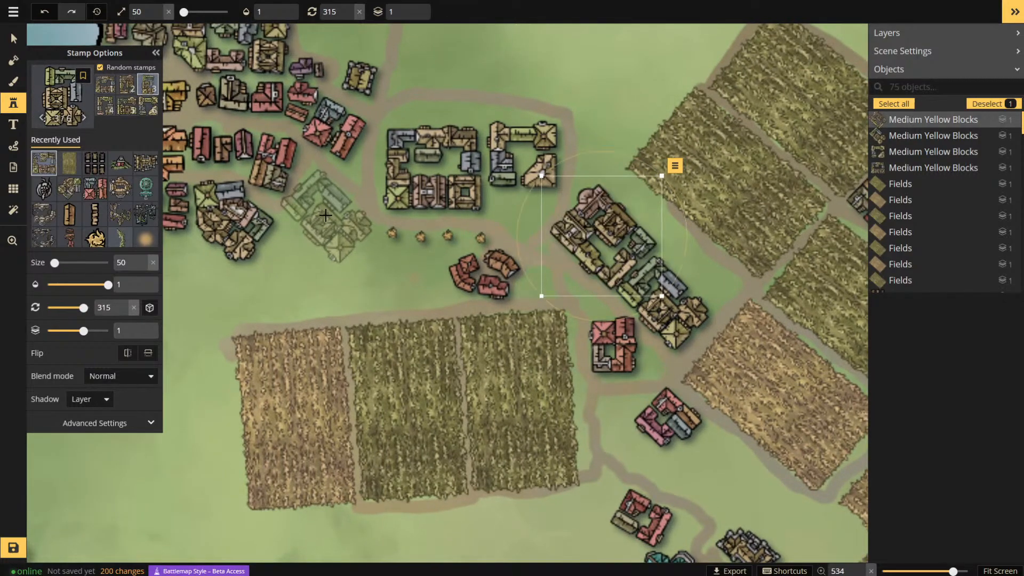
pyautogui.click(329, 216)
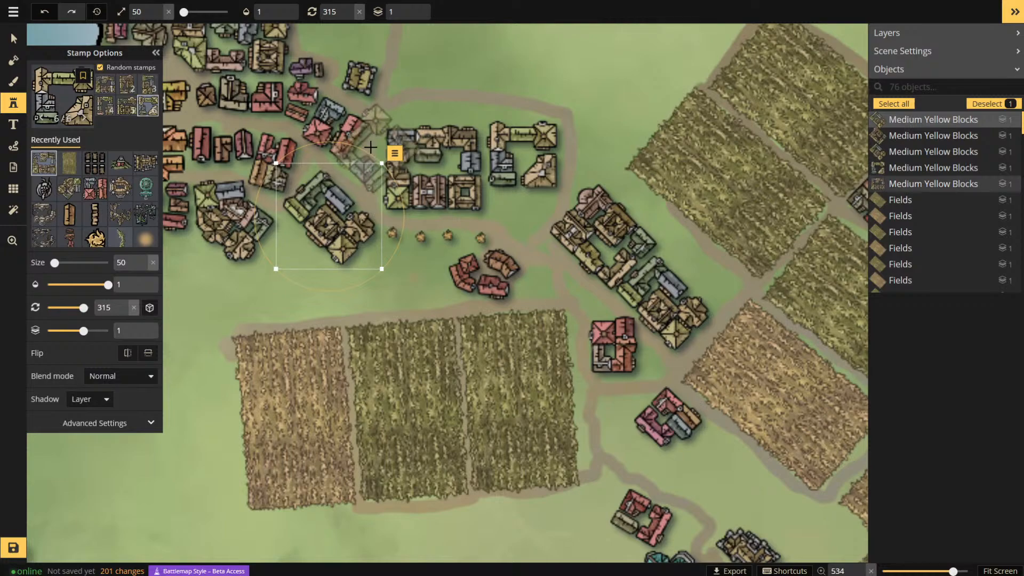
pyautogui.moveTo(359, 150); pyautogui.dragTo(344, 145)
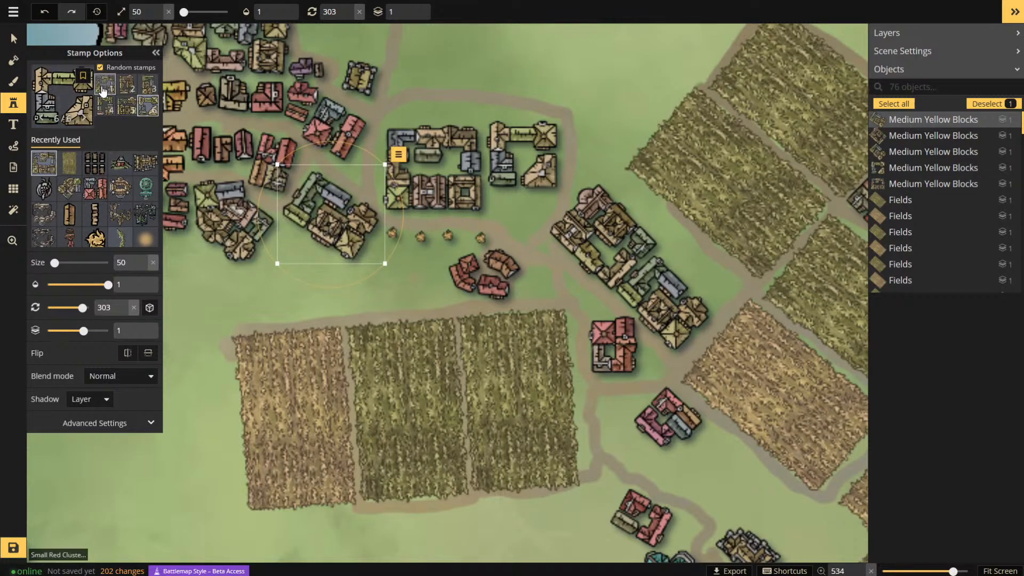
# - Choose the Angled Yellow Blocks stamp and place its second variant at 78 degrees, south of the yellow houses and above the brown field
pyautogui.click(80, 101)
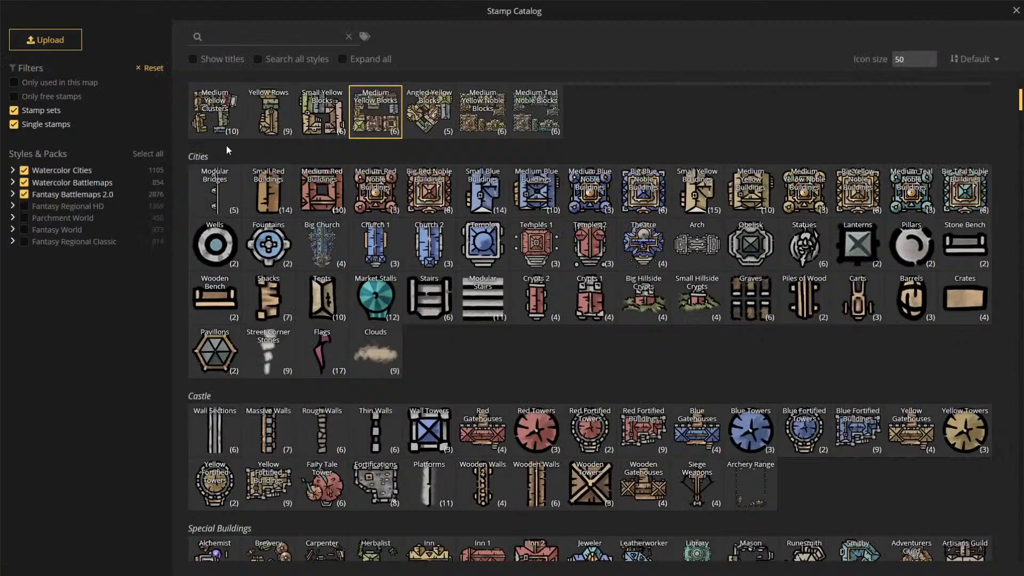
pyautogui.click(420, 110)
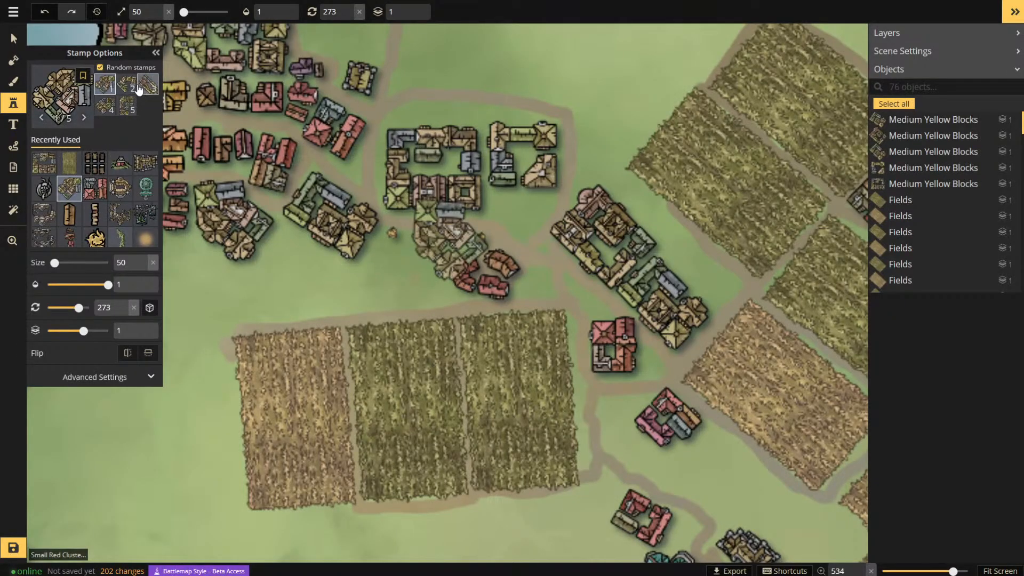
pyautogui.click(128, 85)
pyautogui.scroll(1, 393, 273)
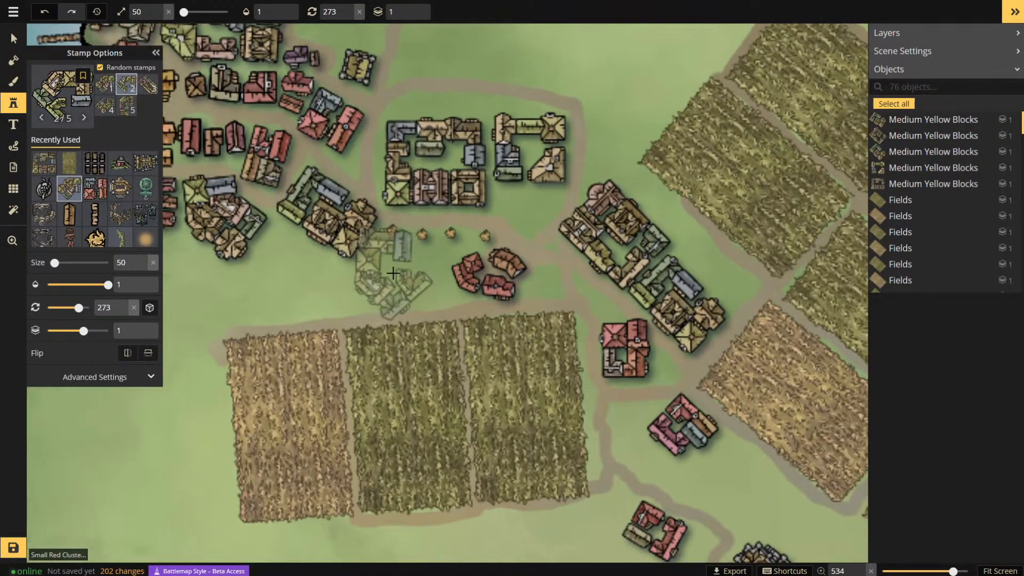
pyautogui.scroll(9, 413, 274)
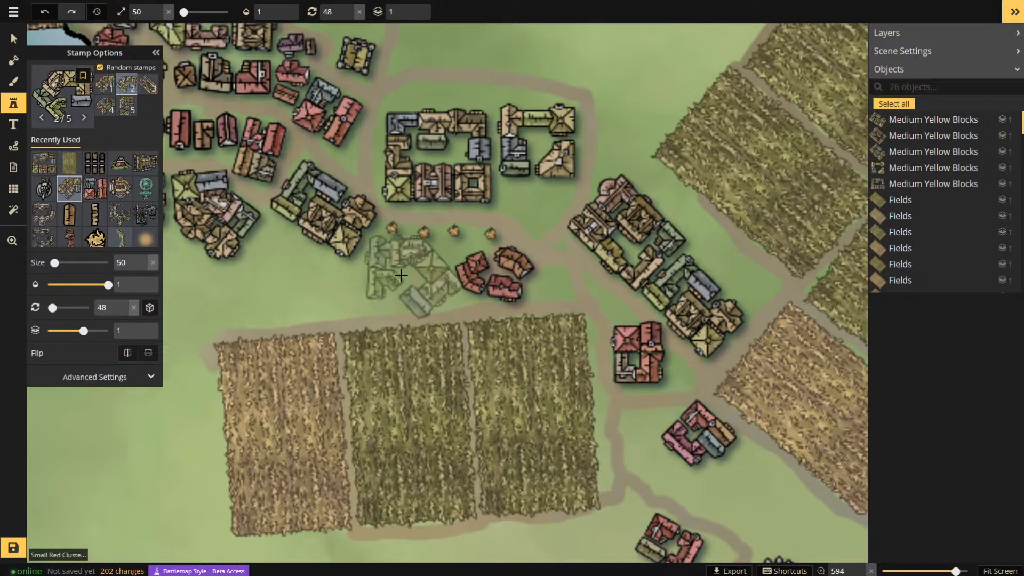
pyautogui.scroll(2, 401, 275)
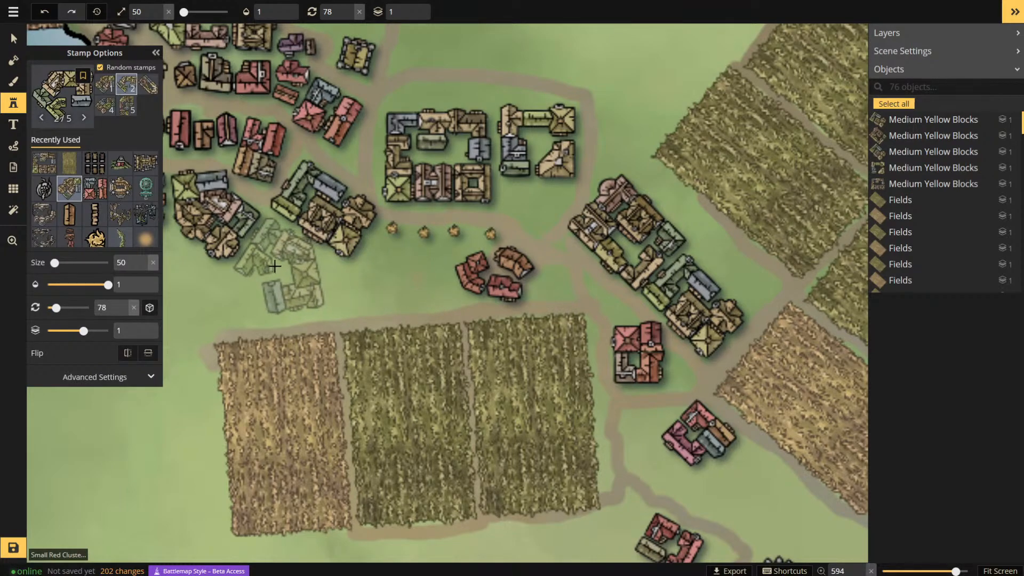
pyautogui.click(274, 266)
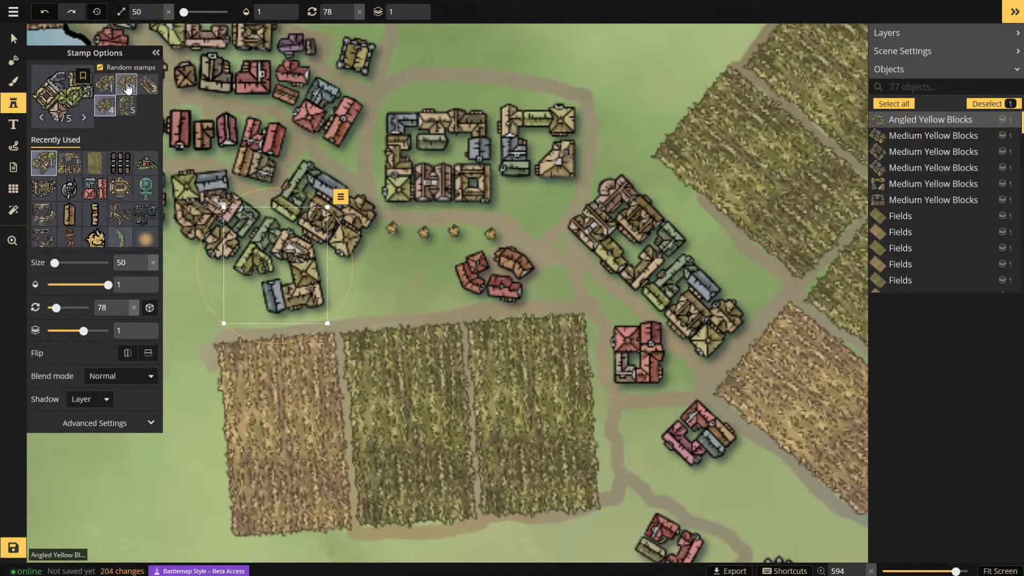
# - Place the third Angled Yellow Blocks variant, rotate it to 93 degrees and move it north of the plot beside the path to the graves
pyautogui.click(146, 89)
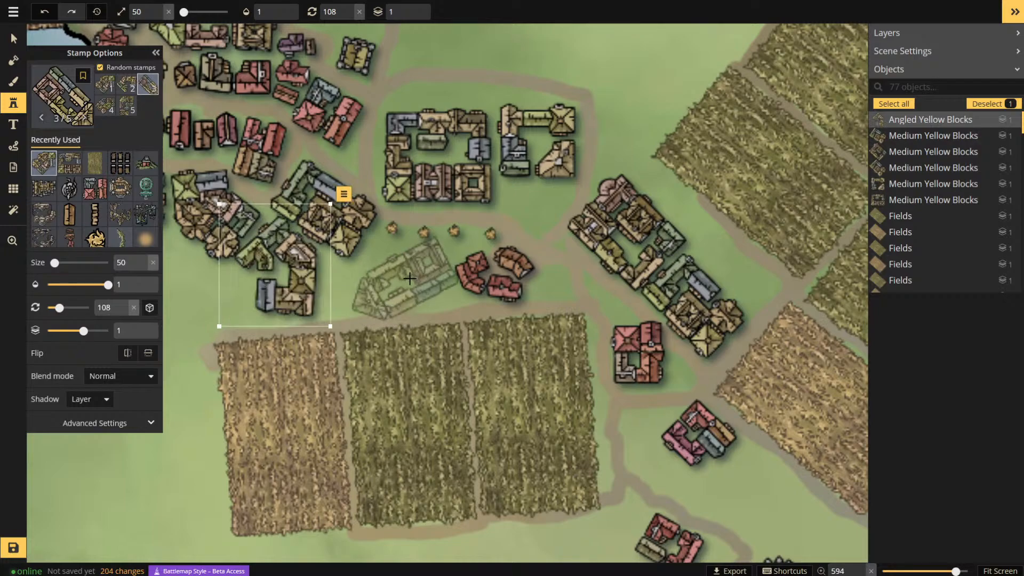
pyautogui.click(410, 275)
pyautogui.scroll(9, 415, 268)
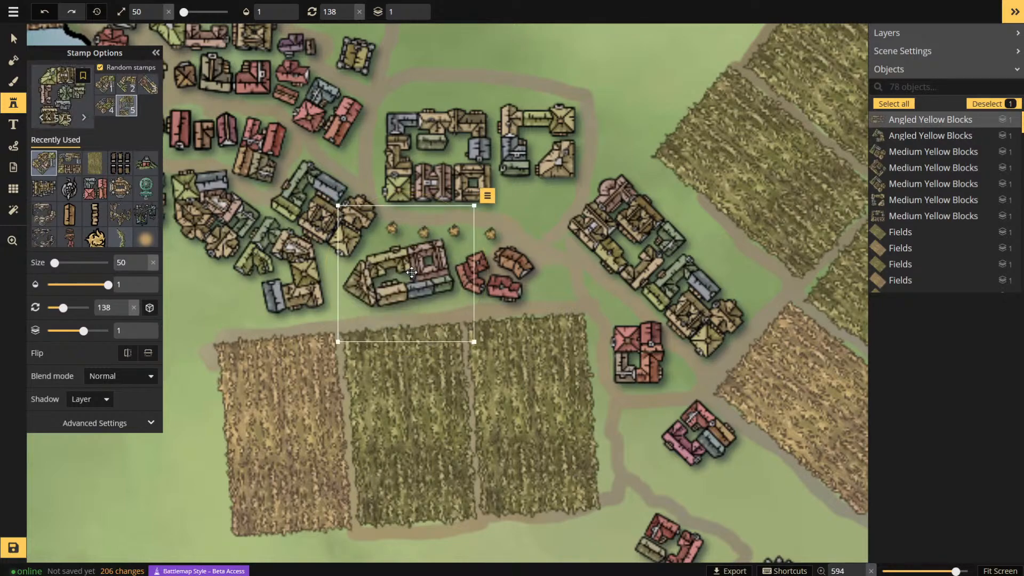
pyautogui.scroll(7, 415, 268)
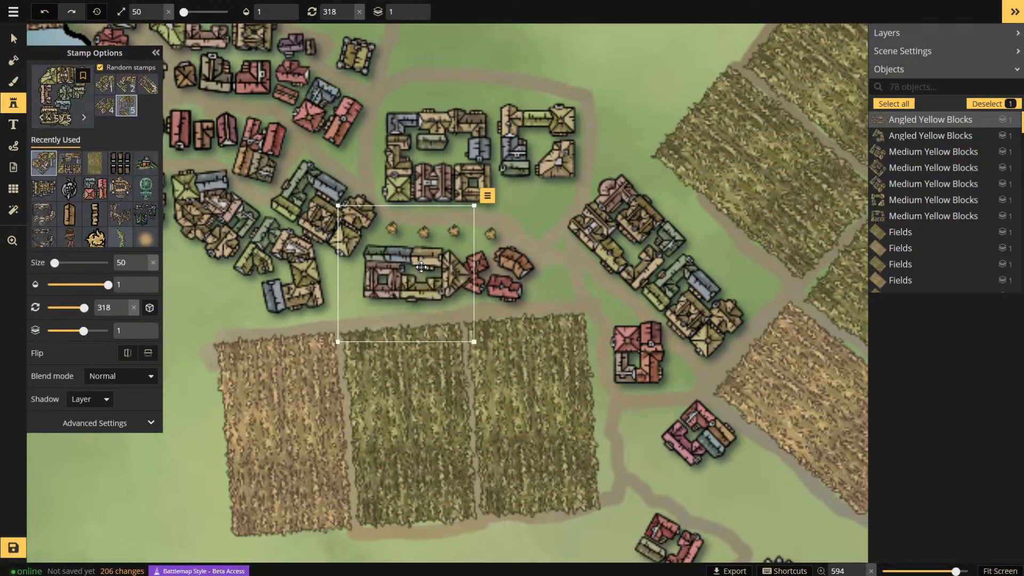
pyautogui.moveTo(426, 272); pyautogui.dragTo(396, 282)
pyautogui.scroll(1, 411, 282)
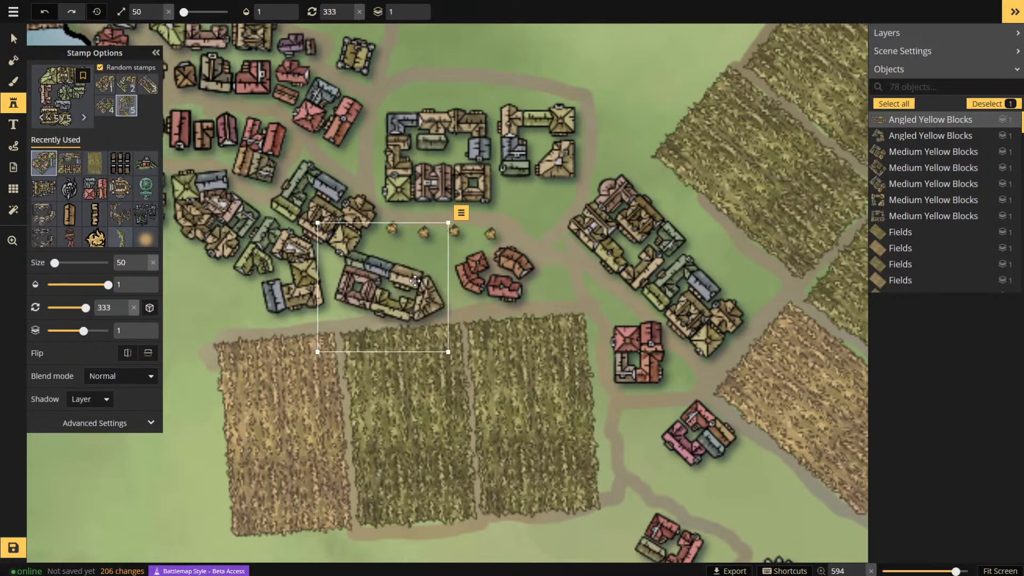
pyautogui.scroll(5, 417, 280)
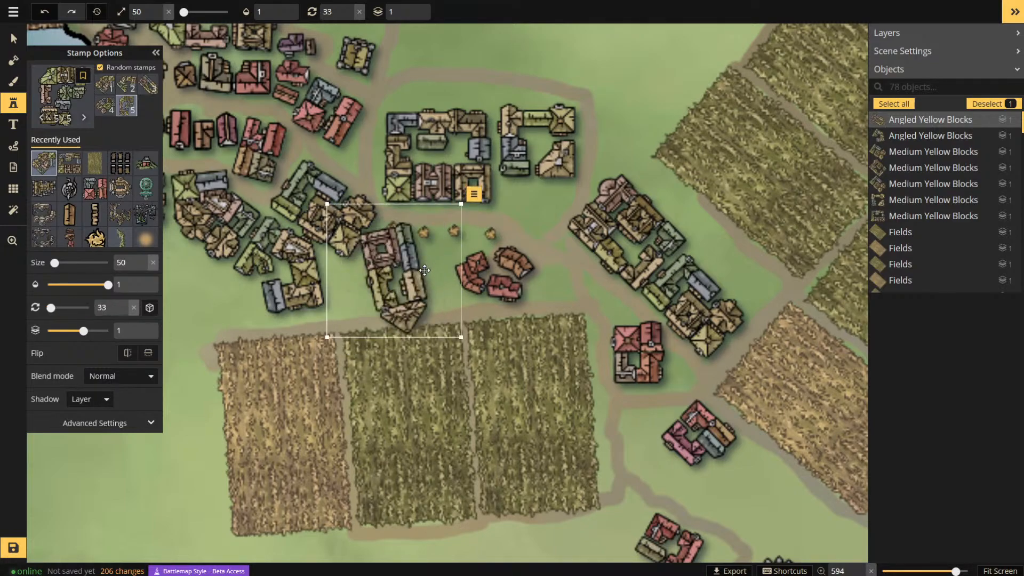
pyautogui.scroll(1, 425, 268)
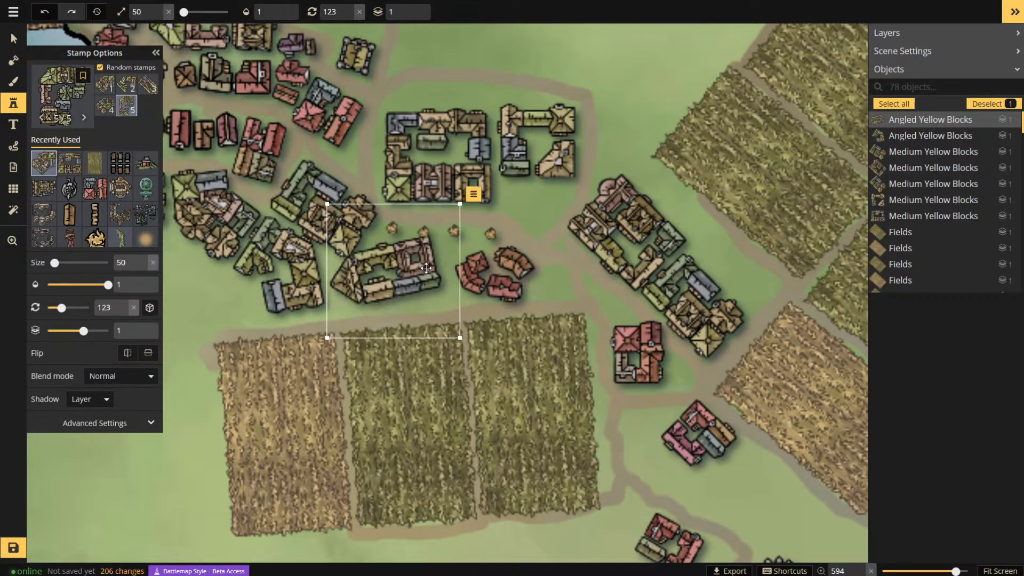
pyautogui.scroll(-2, 425, 269)
pyautogui.scroll(-2, 426, 256)
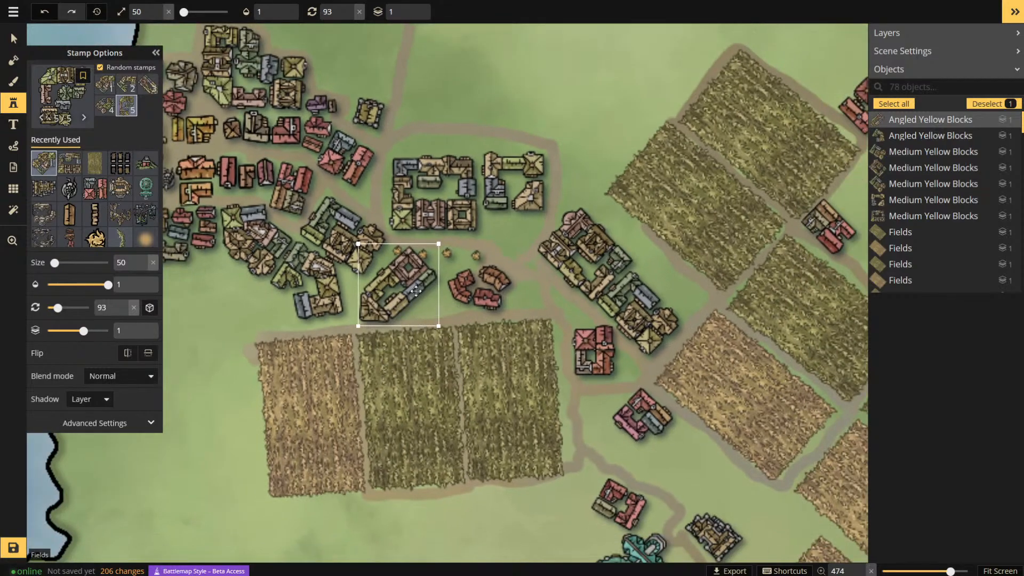
pyautogui.moveTo(453, 216); pyautogui.dragTo(480, 42)
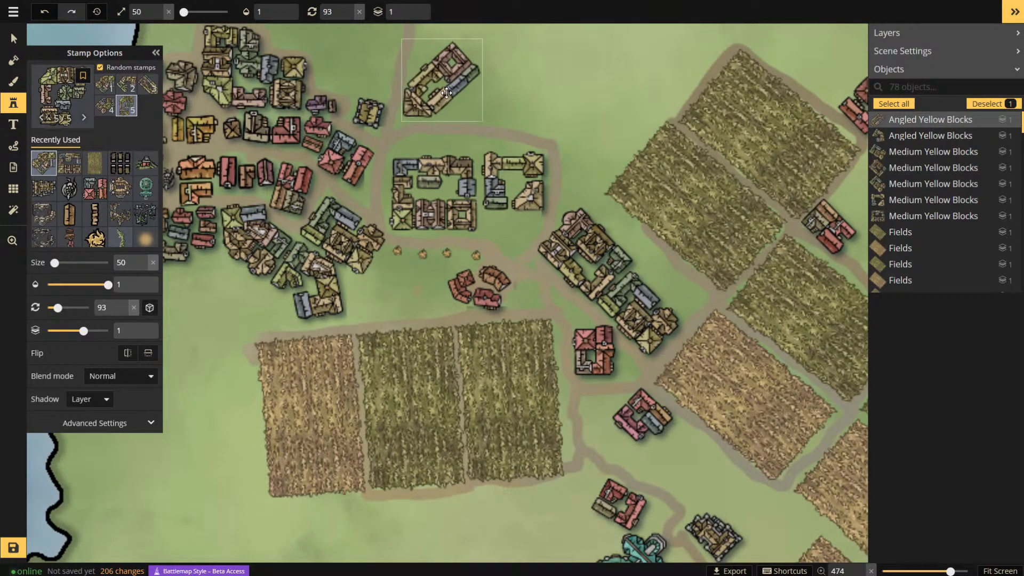
# - Place the first Angled Yellow Blocks variant between the yellow houses and the red cluster, above the fields, and rotate it to 168 degrees
pyautogui.click(105, 84)
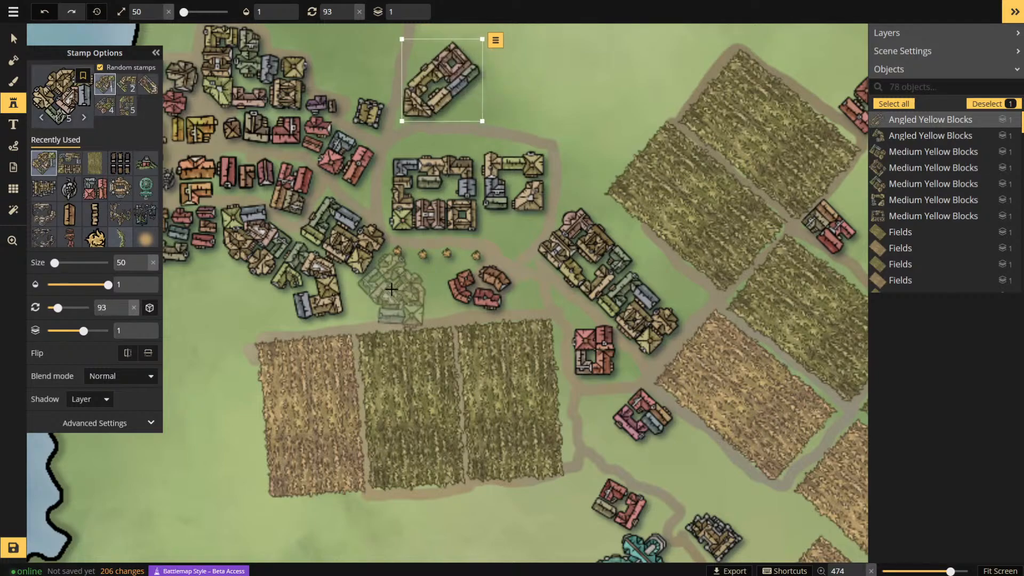
pyautogui.click(389, 283)
pyautogui.click(389, 282)
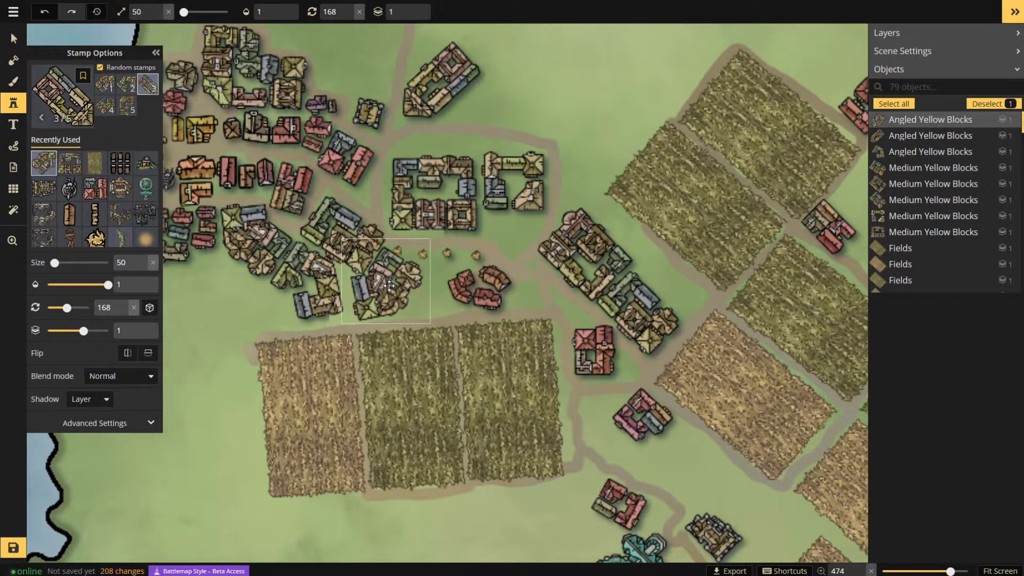
# - Delete the westernmost Hay pile, moving the overlapping angled block aside and back into the gap above the fields
pyautogui.click(12, 41)
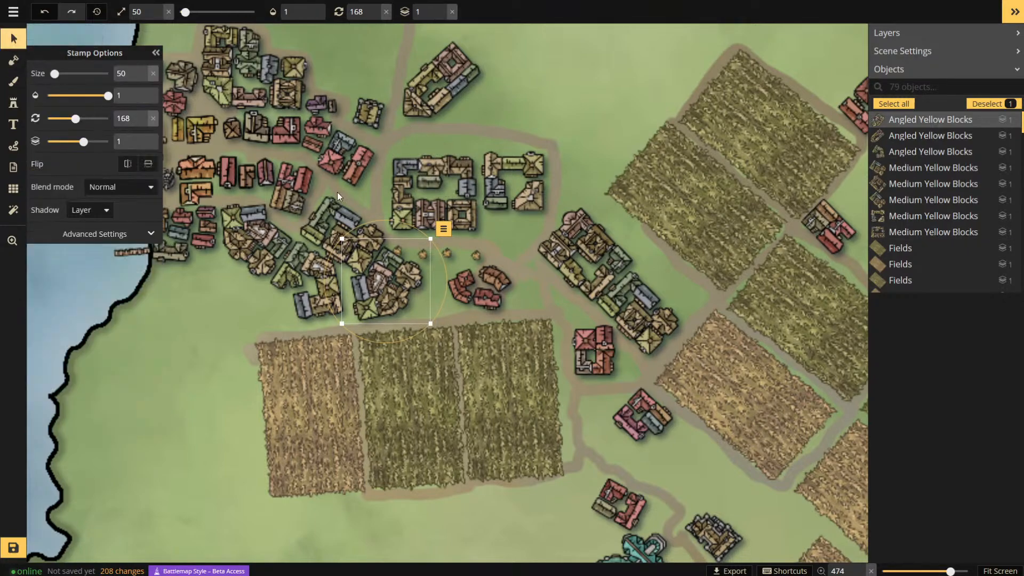
pyautogui.click(397, 248)
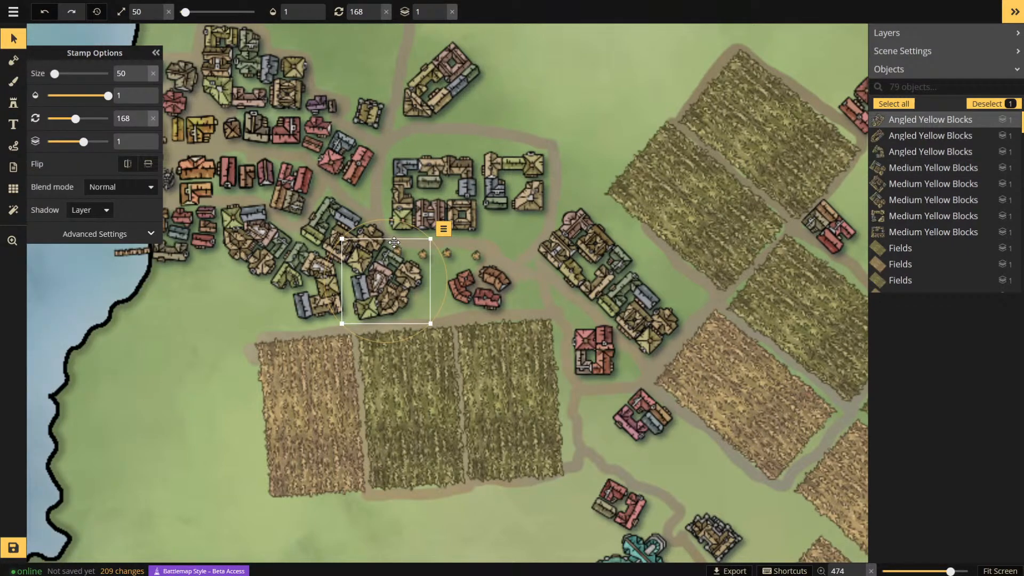
pyautogui.moveTo(366, 294); pyautogui.dragTo(306, 360)
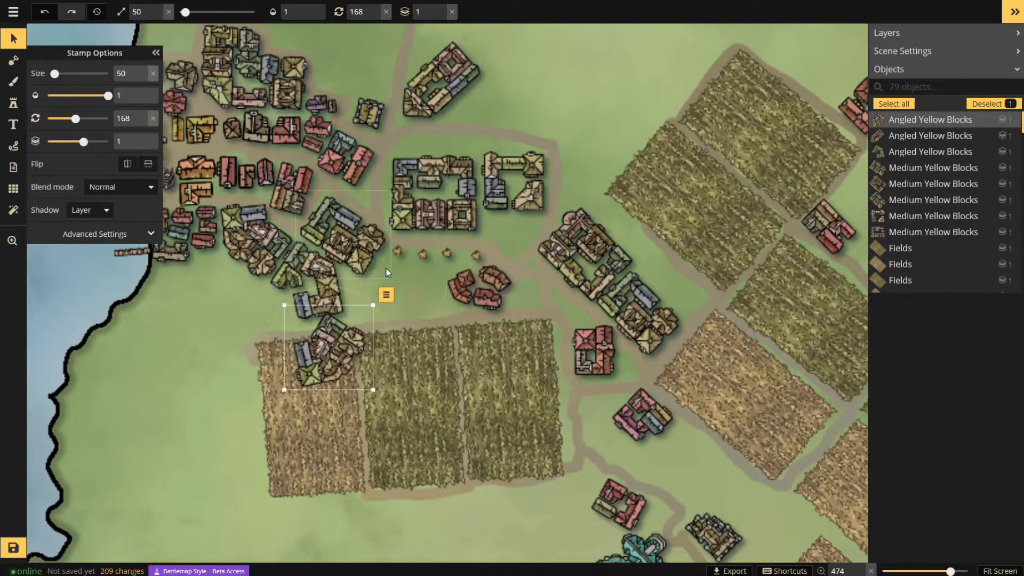
pyautogui.click(399, 249)
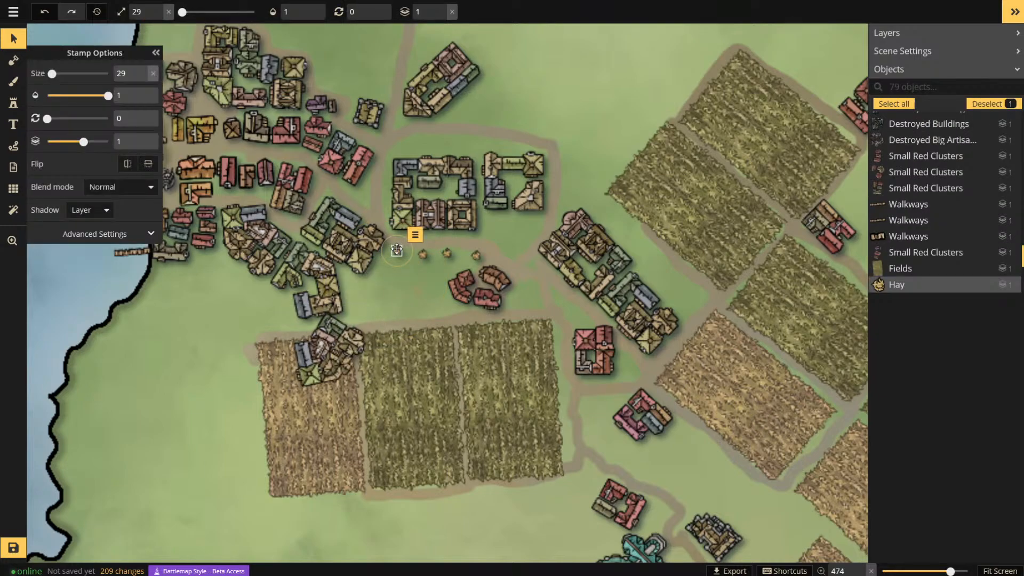
pyautogui.press('Delete')
pyautogui.moveTo(323, 341); pyautogui.dragTo(384, 281)
pyautogui.scroll(-3, 485, 301)
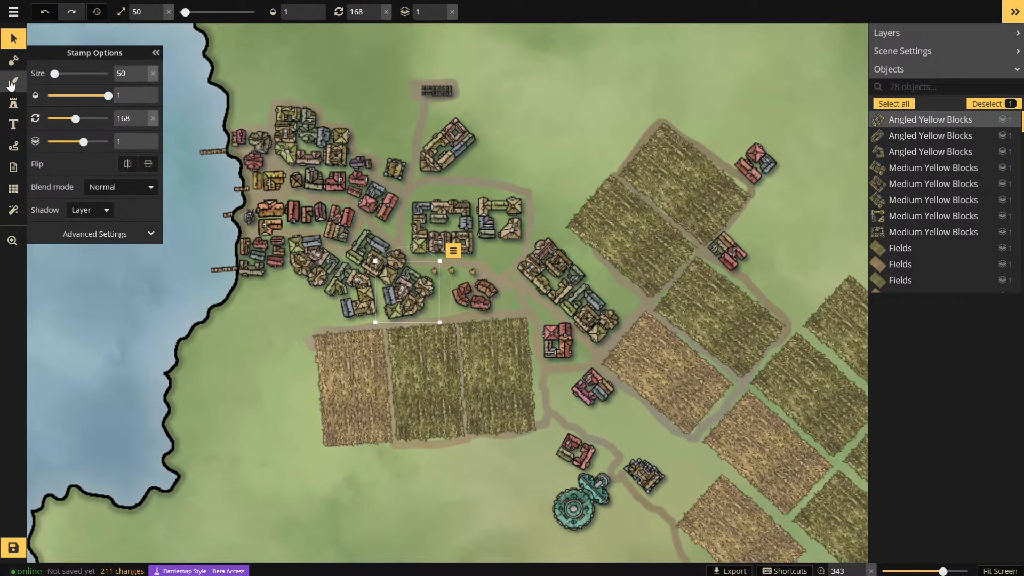
pyautogui.click(13, 82)
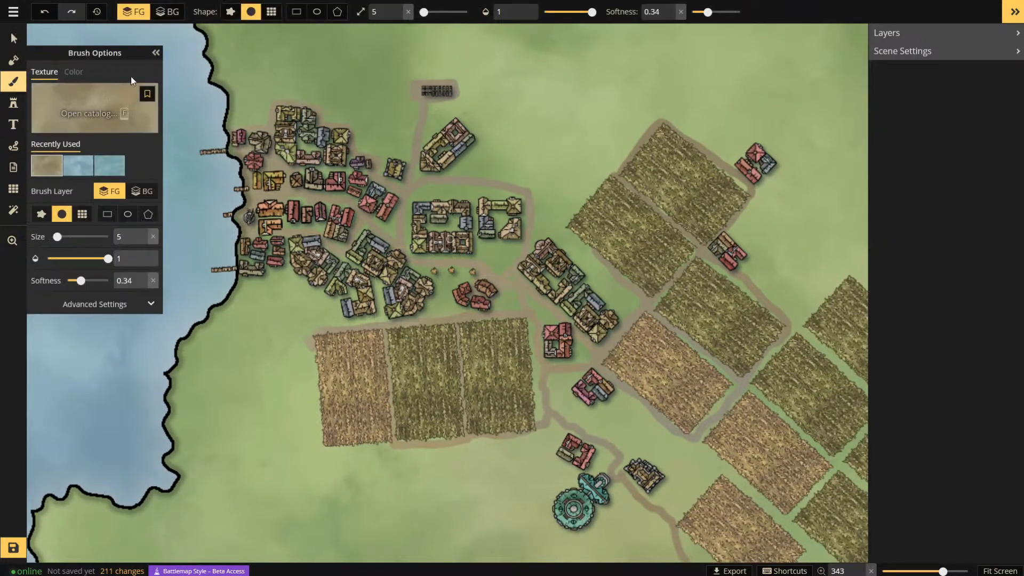
pyautogui.click(22, 104)
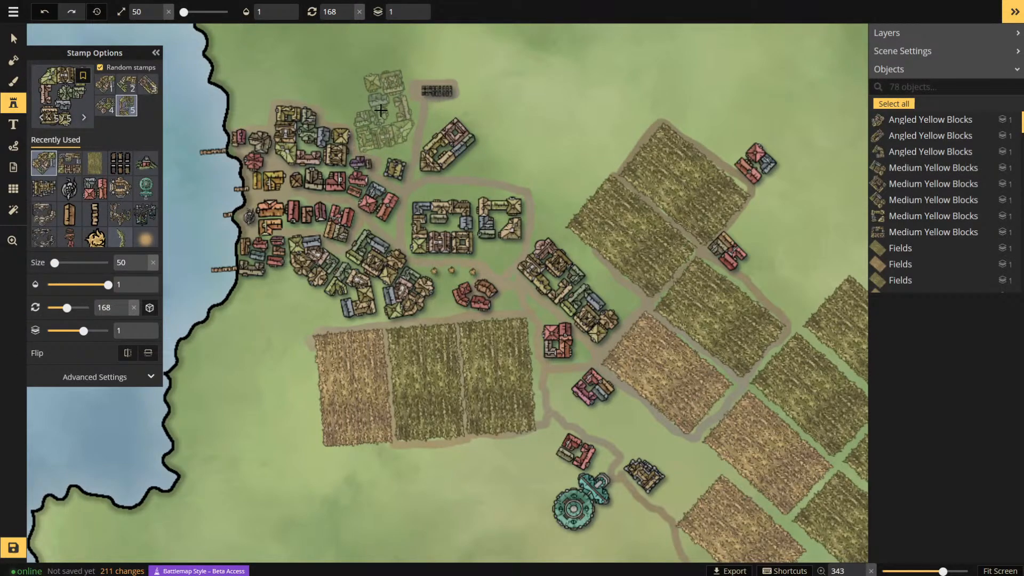
pyautogui.scroll(1, 381, 108)
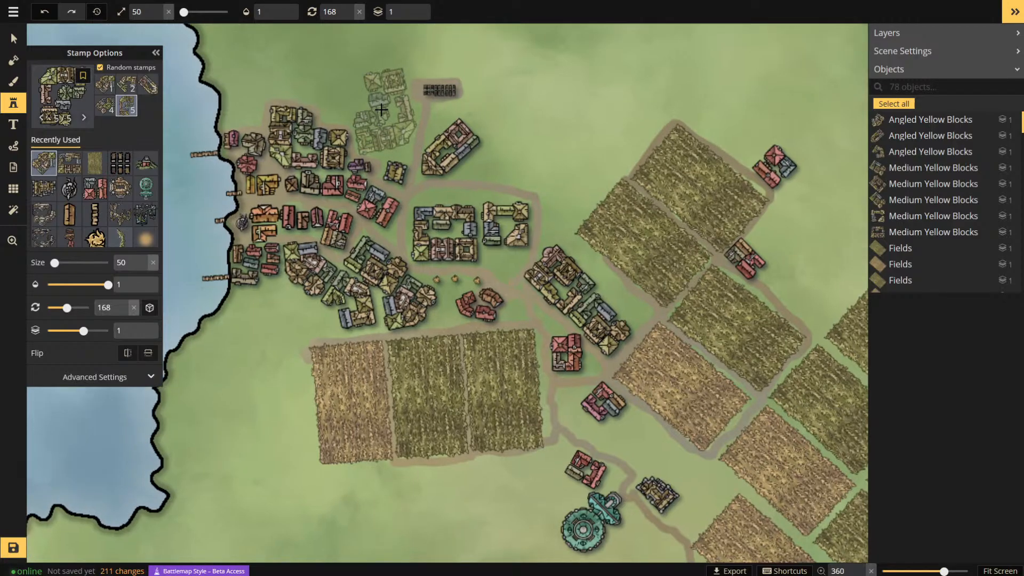
pyautogui.scroll(-5, 381, 111)
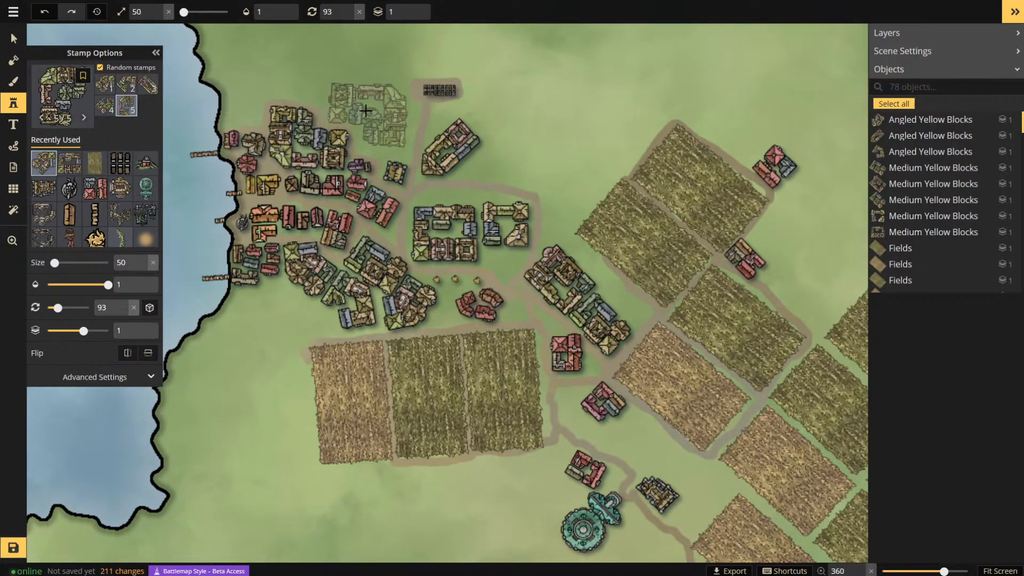
pyautogui.click(107, 109)
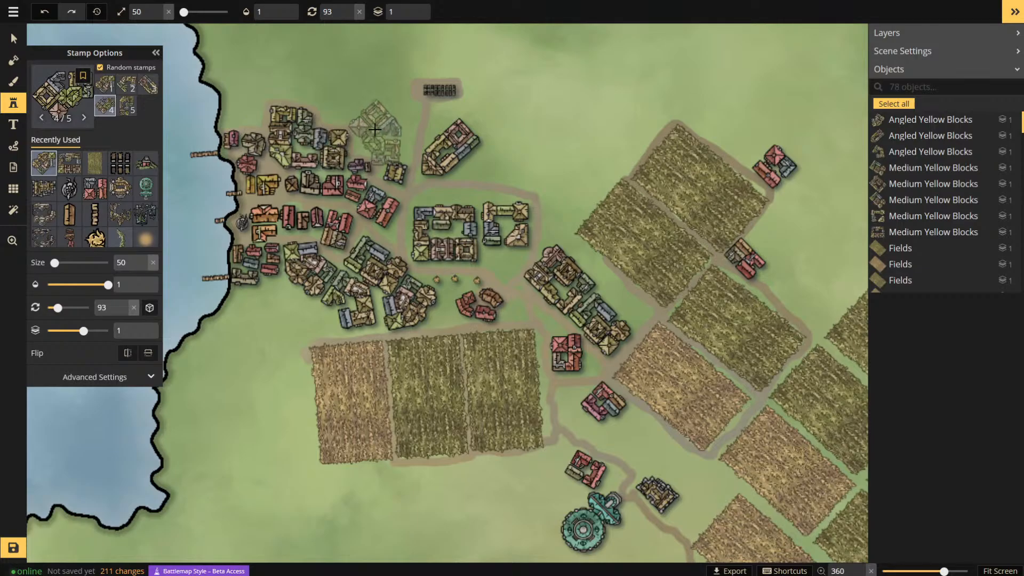
pyautogui.click(81, 78)
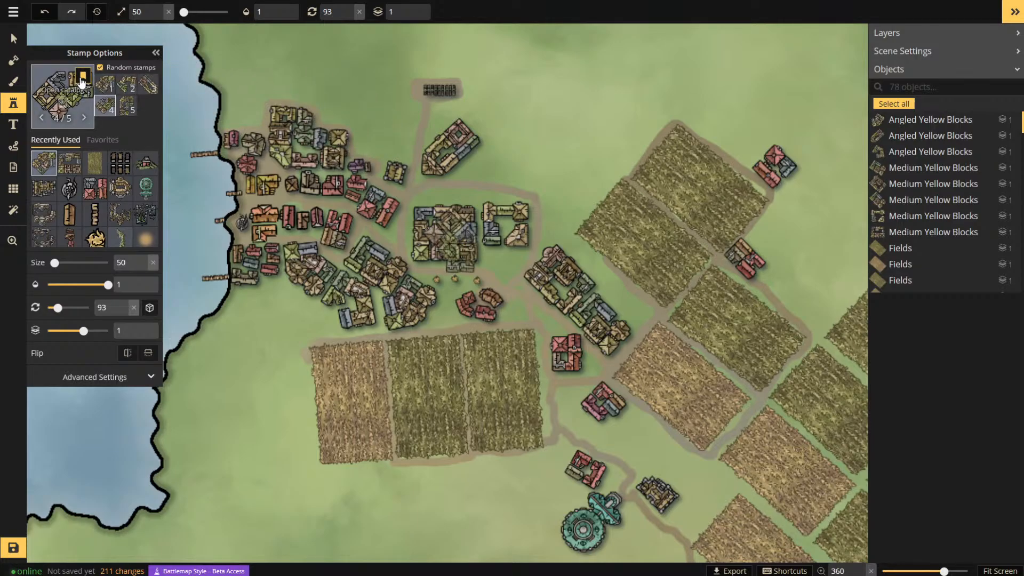
# - Choose the Medium Yellow Blocks stamp and place its second variant at 18 degrees, just west of the path to the graves
pyautogui.click(66, 98)
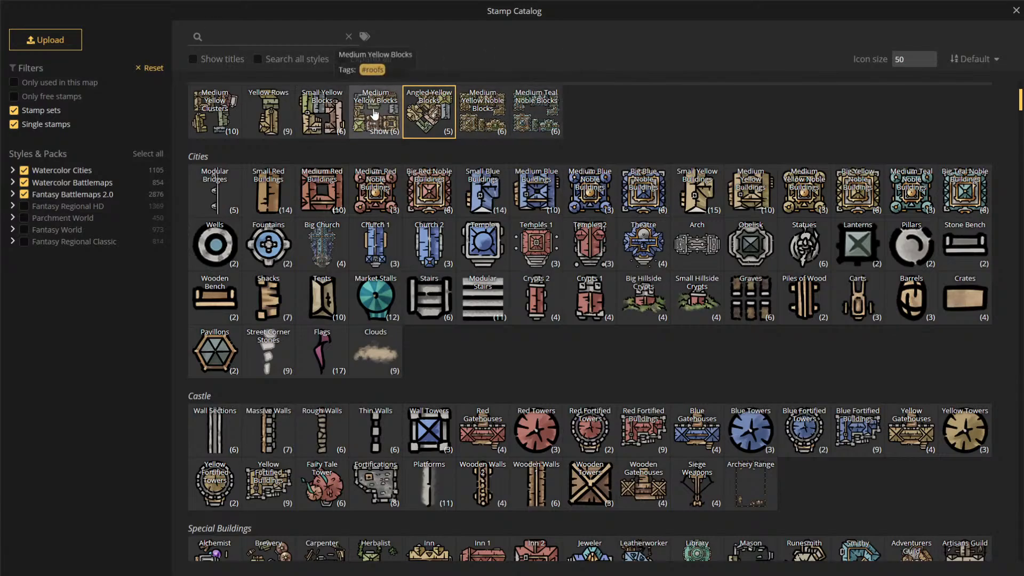
pyautogui.scroll(3, 409, 171)
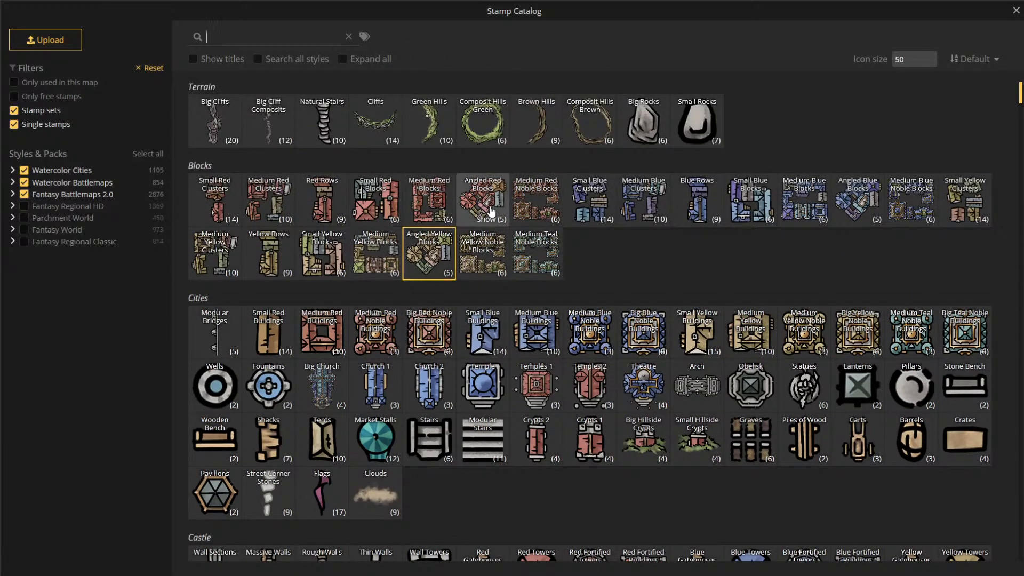
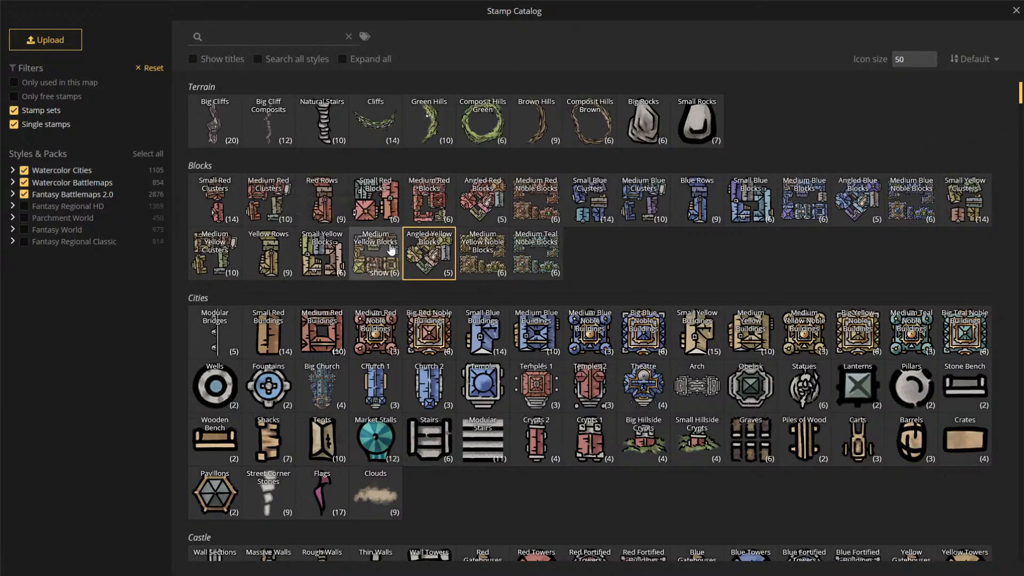
pyautogui.click(376, 255)
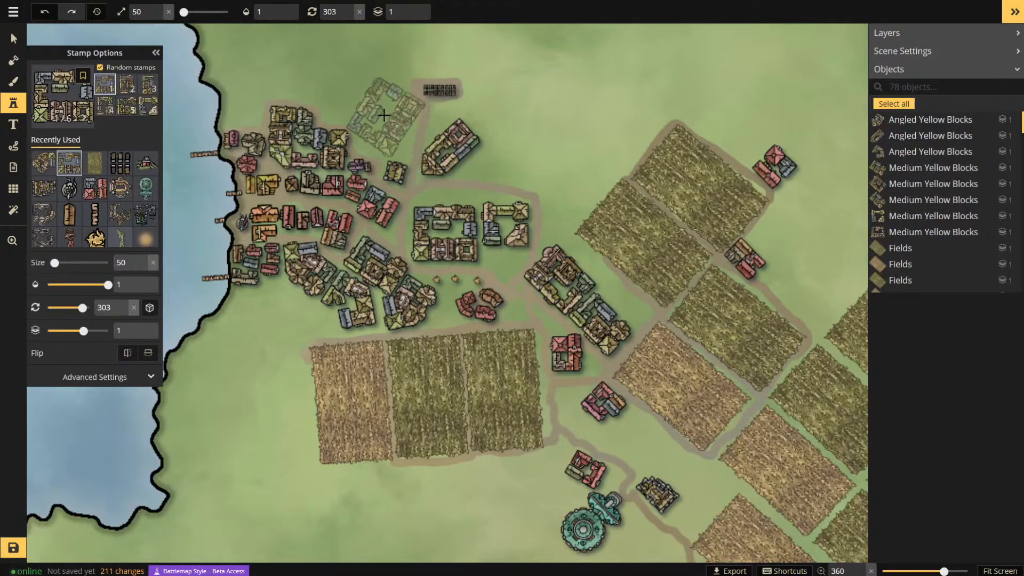
pyautogui.scroll(1, 494, 156)
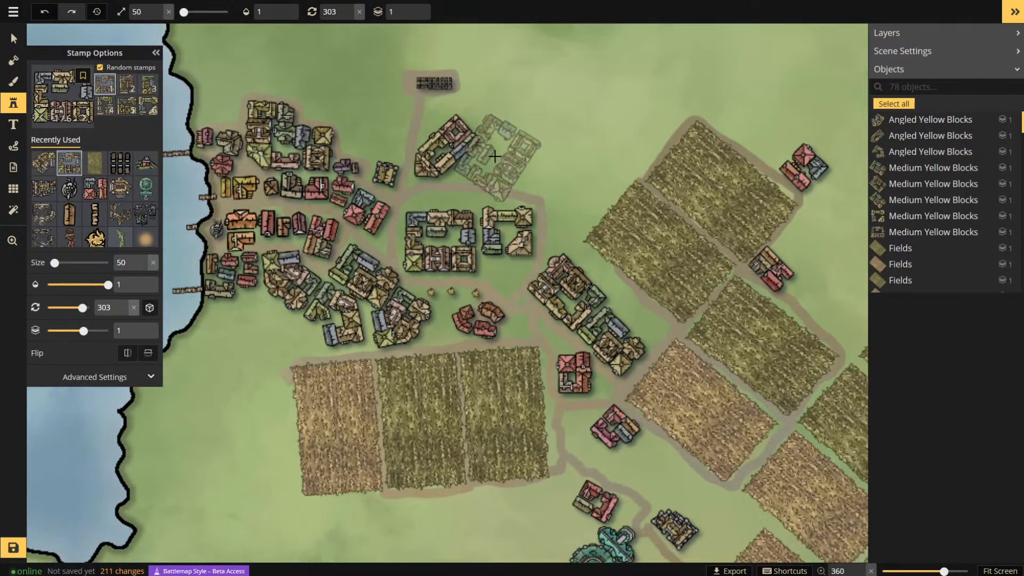
pyautogui.scroll(5, 505, 154)
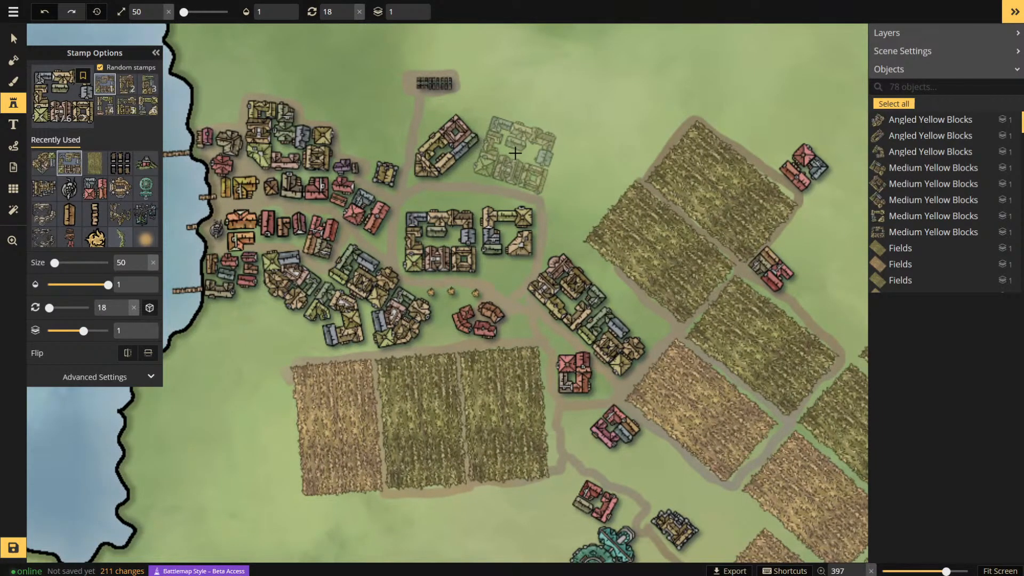
pyautogui.click(128, 93)
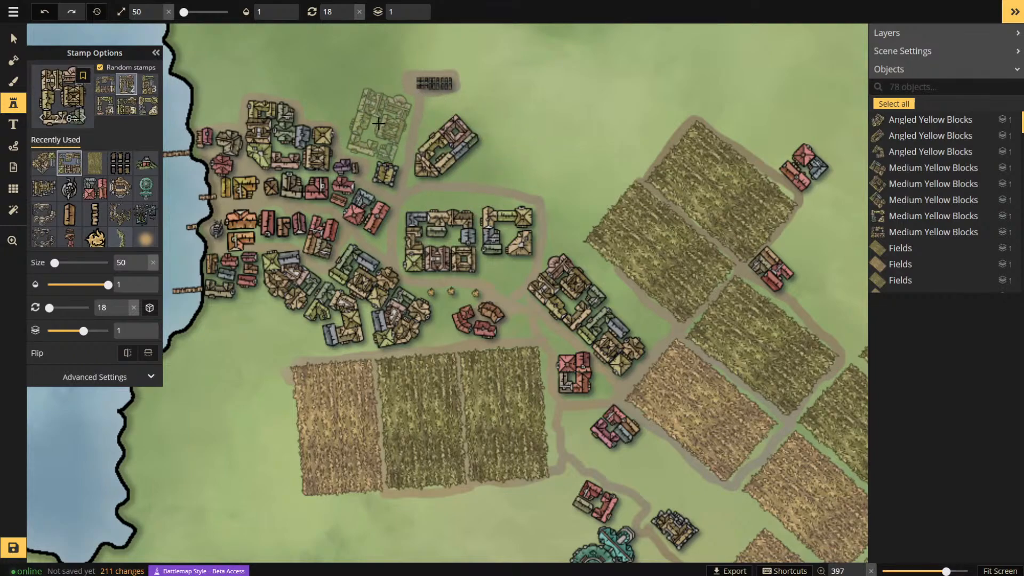
pyautogui.click(379, 123)
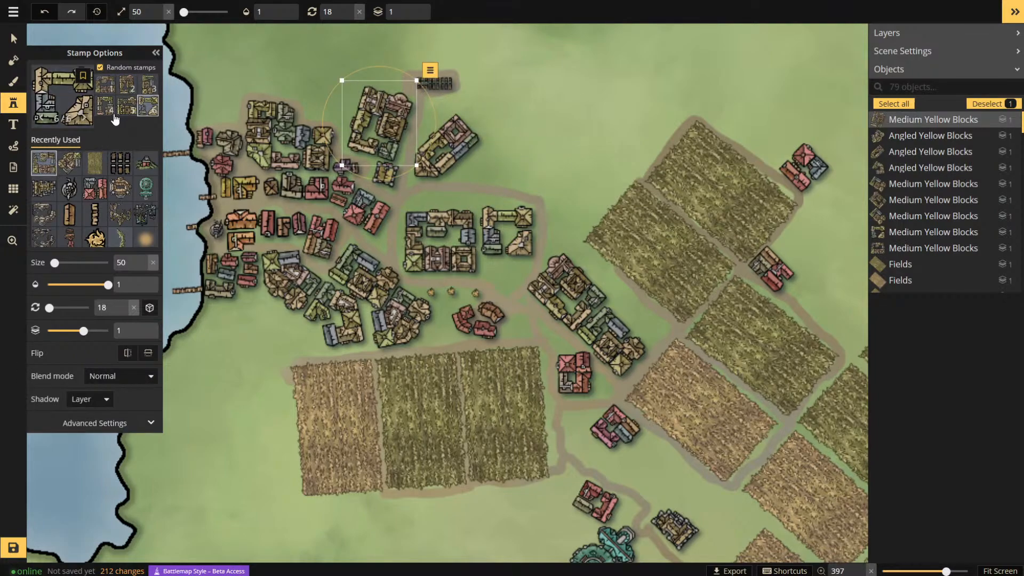
# - Choose the Small Yellow Blocks stamp and place its sixth variant unrotated, directly south of the eastern block inside the path loop
pyautogui.click(63, 118)
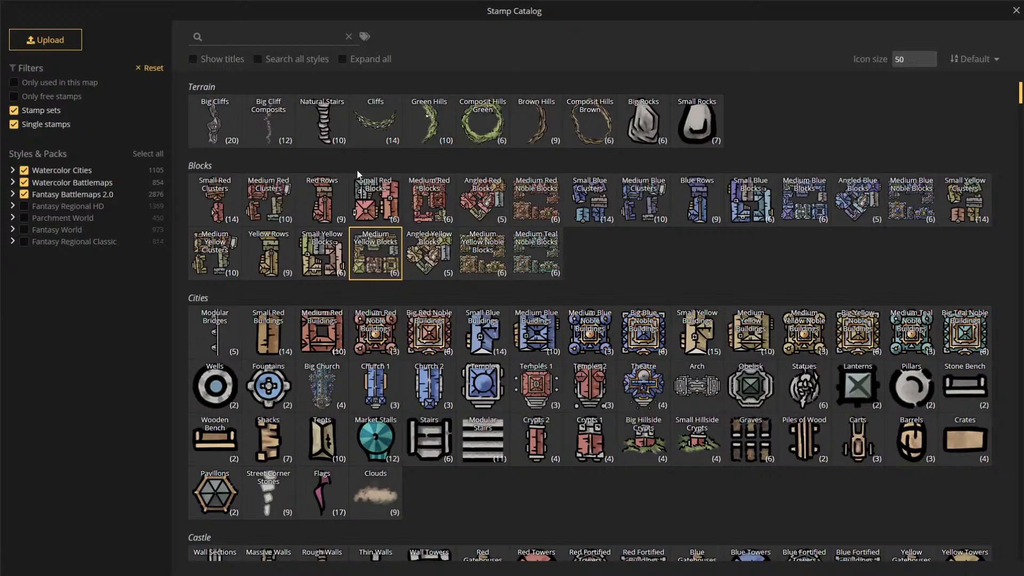
pyautogui.click(325, 248)
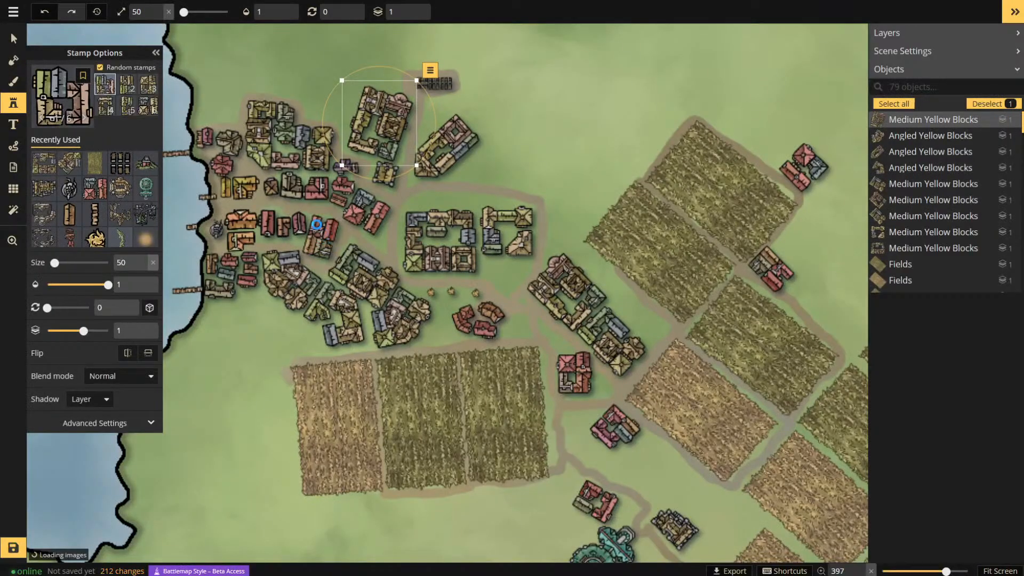
pyautogui.click(131, 104)
pyautogui.click(142, 111)
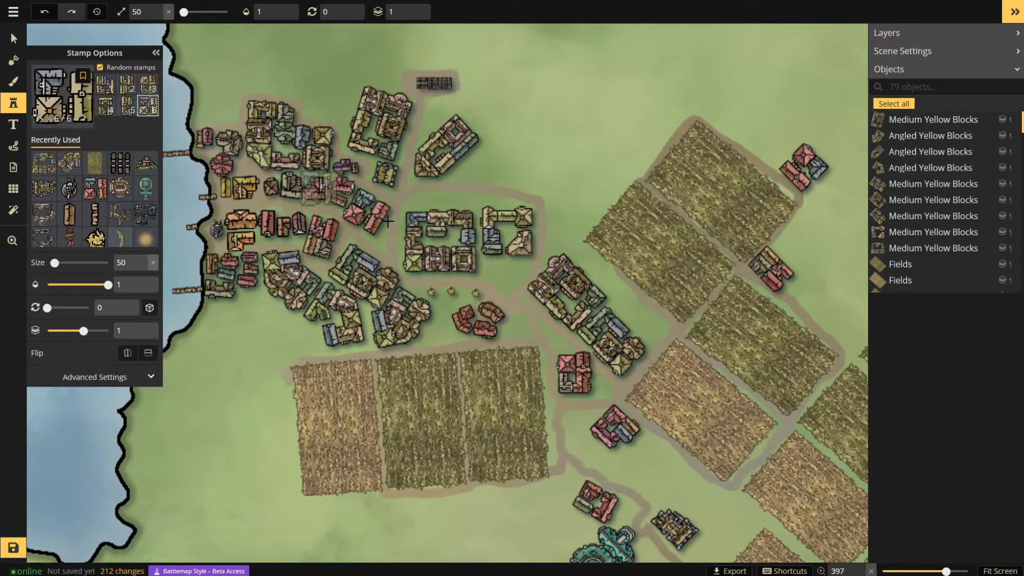
pyautogui.click(503, 274)
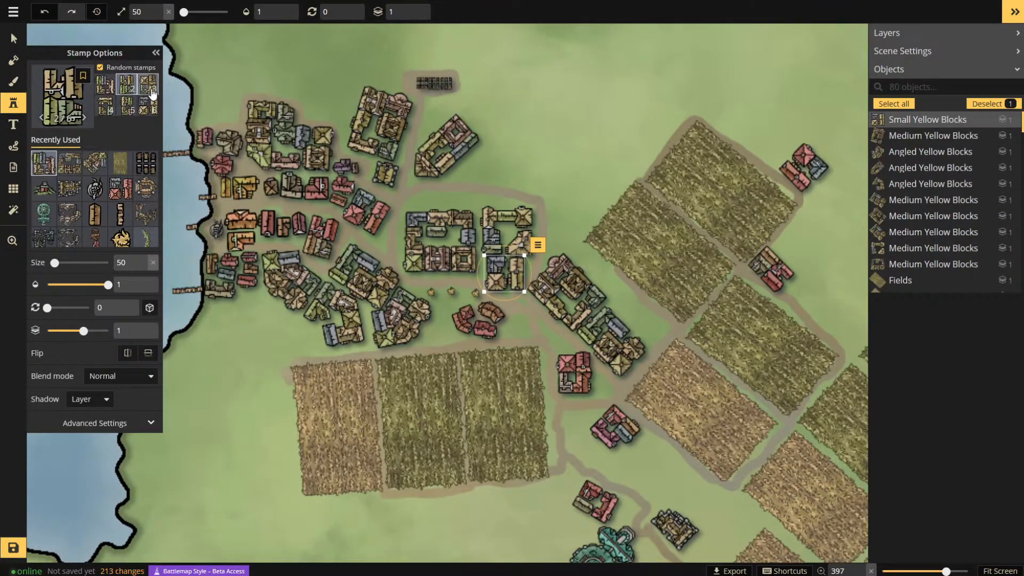
# - Place another sixth-variant Small Yellow Blocks stamp east of the path loop, beside the western corner of the northern fields
pyautogui.click(152, 93)
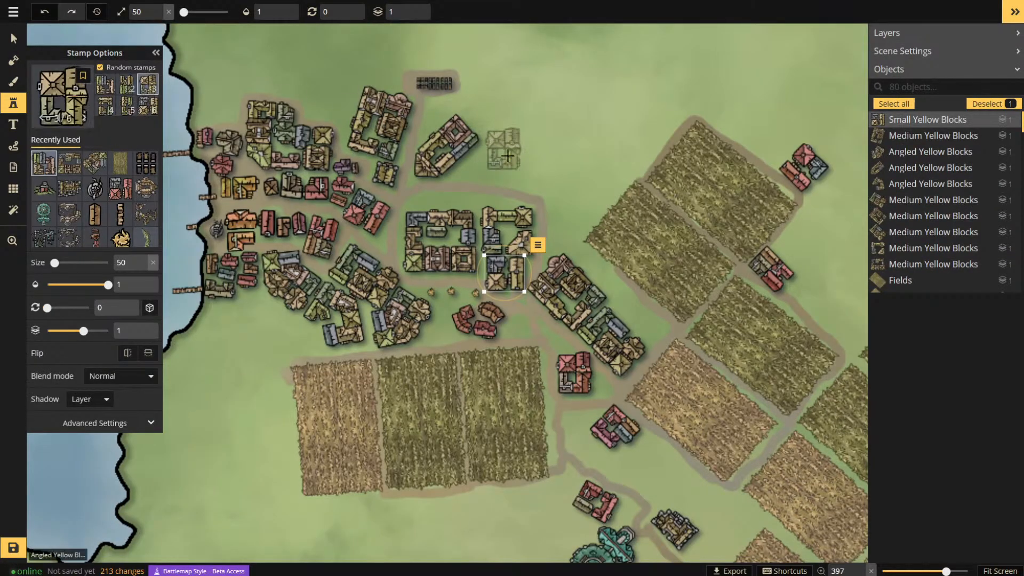
pyautogui.click(147, 111)
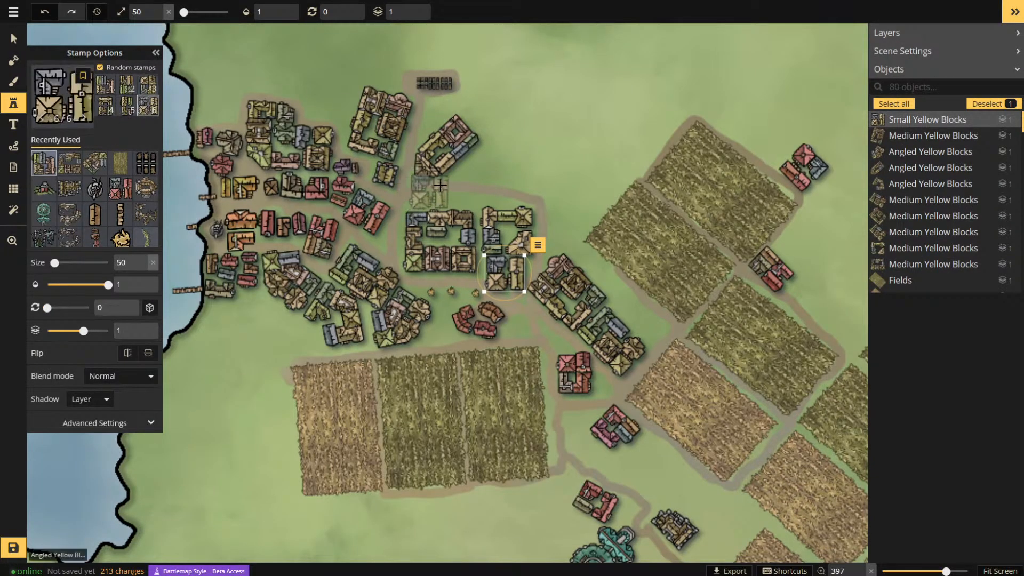
pyautogui.click(568, 224)
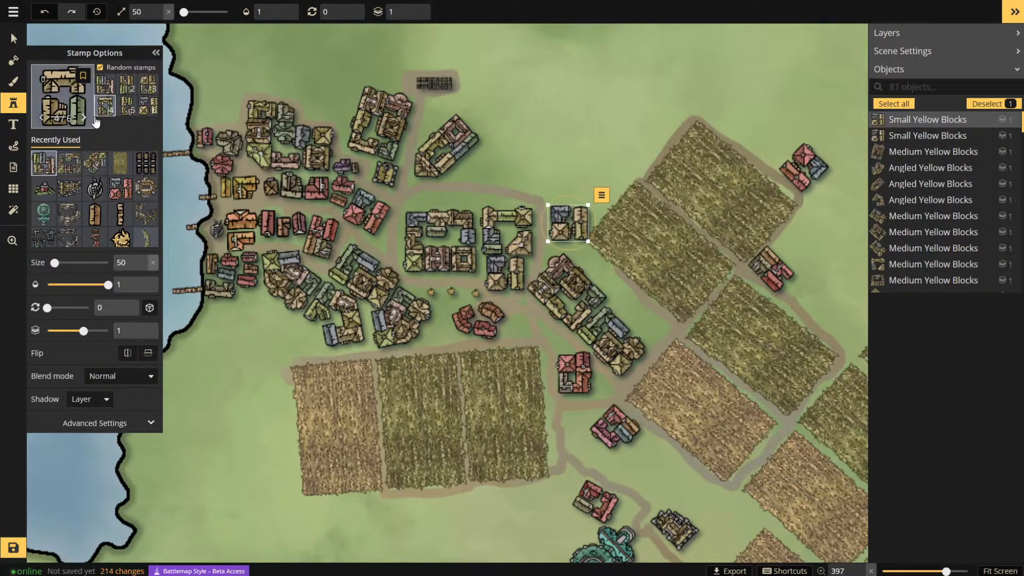
# - Place the fifth Small Yellow Blocks variant, turned sideways, north of the path loop and against the east side of the angled yellow block
pyautogui.scroll(1, 490, 165)
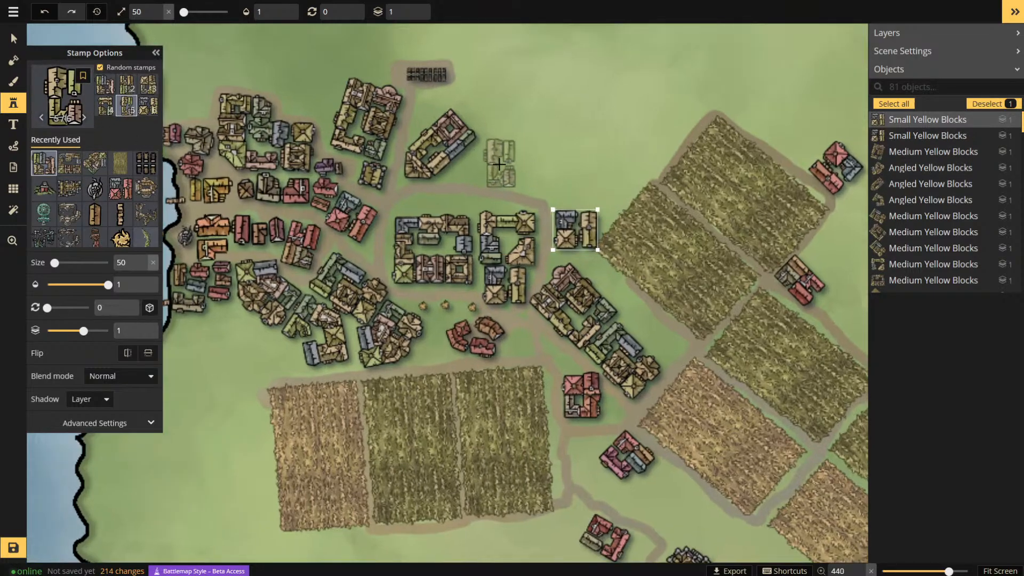
pyautogui.scroll(3, 490, 167)
pyautogui.scroll(-2, 490, 166)
pyautogui.scroll(1, 490, 166)
pyautogui.scroll(-1, 490, 166)
pyautogui.scroll(-1, 489, 169)
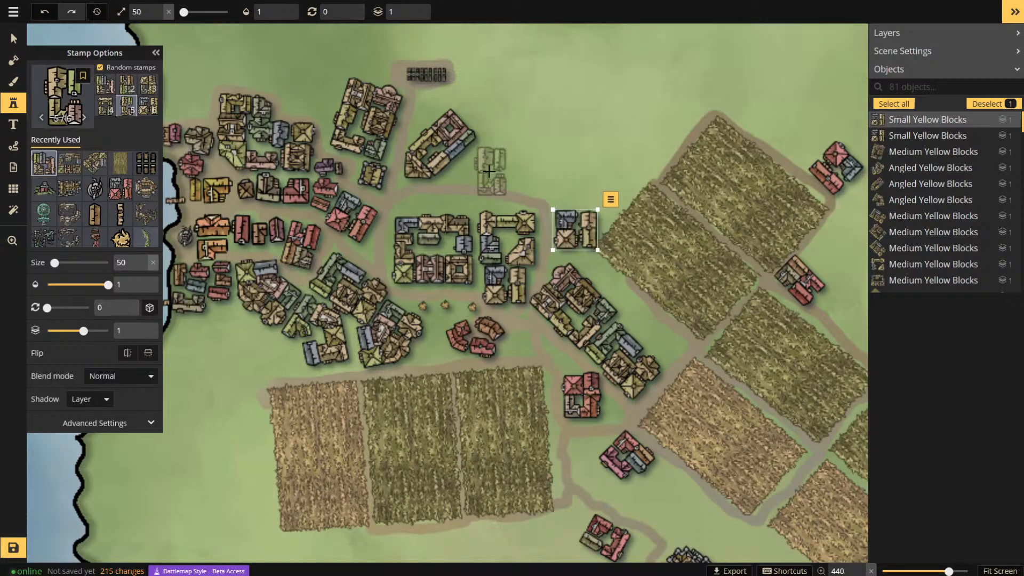
pyautogui.click(489, 160)
pyautogui.scroll(6, 491, 160)
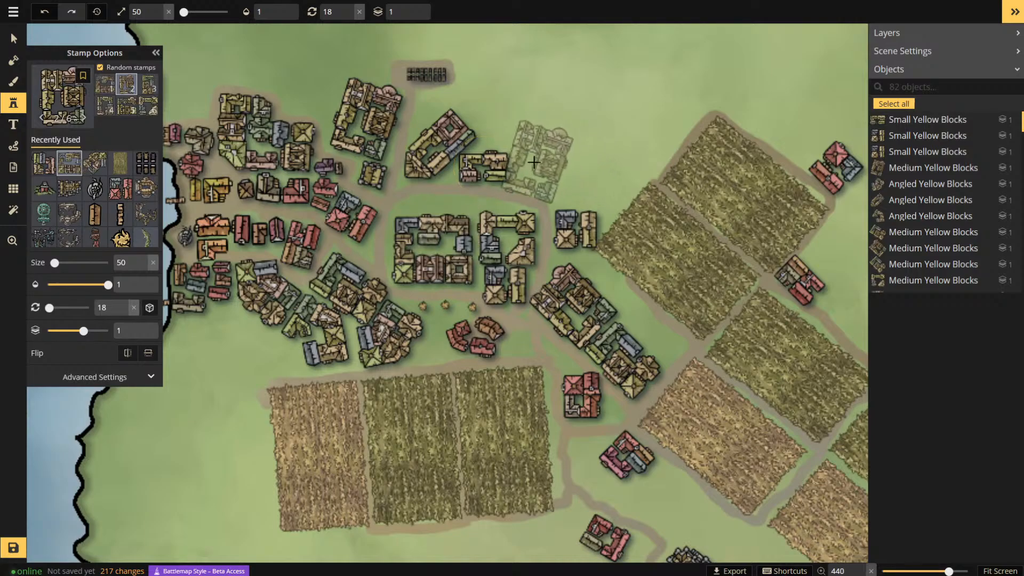
# - Place the second Medium Yellow Blocks variant at 18 degrees, east of the sideways small block above the path loop, and deselect it
pyautogui.click(542, 158)
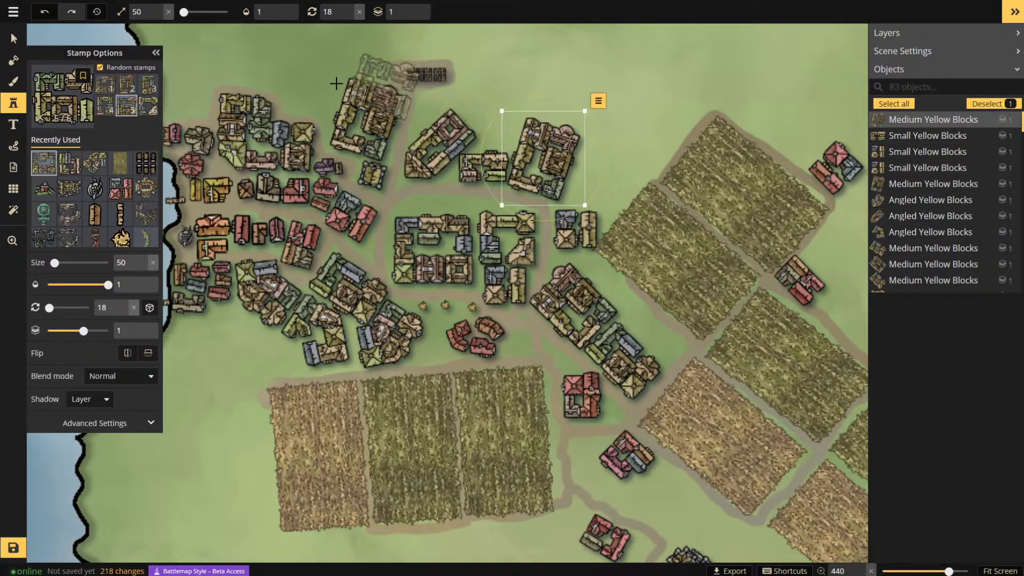
pyautogui.click(15, 37)
pyautogui.scroll(-3, 581, 136)
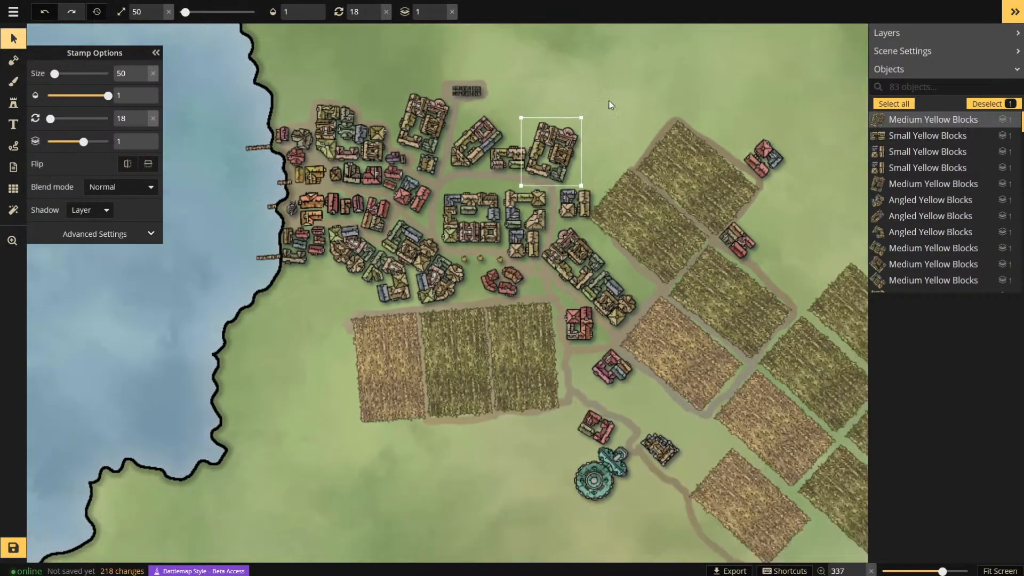
pyautogui.click(564, 99)
# - Switch to the brush and load the first light green texture from the Watercolor Cities catalog
pyautogui.scroll(-5, 565, 99)
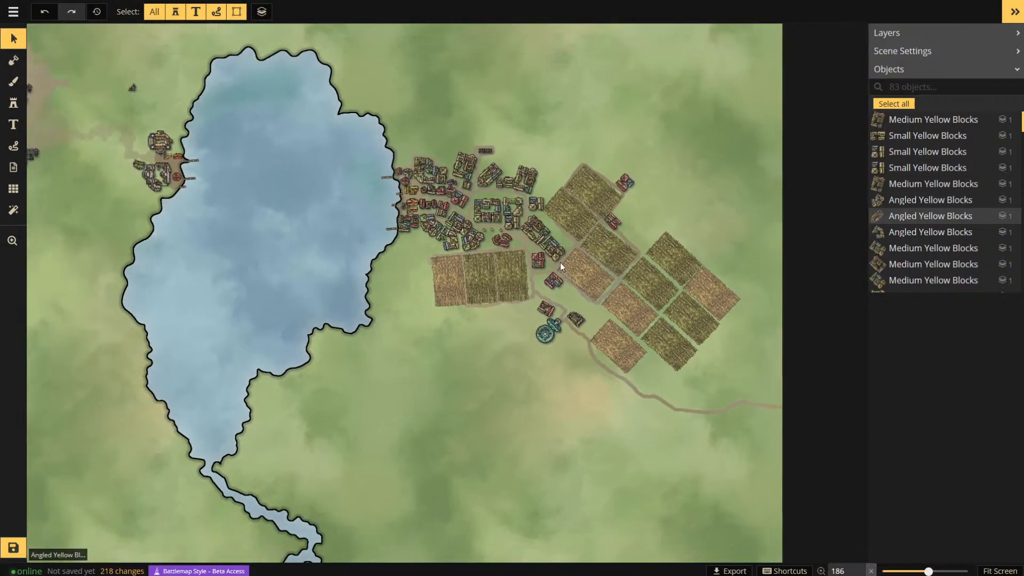
pyautogui.scroll(4, 469, 181)
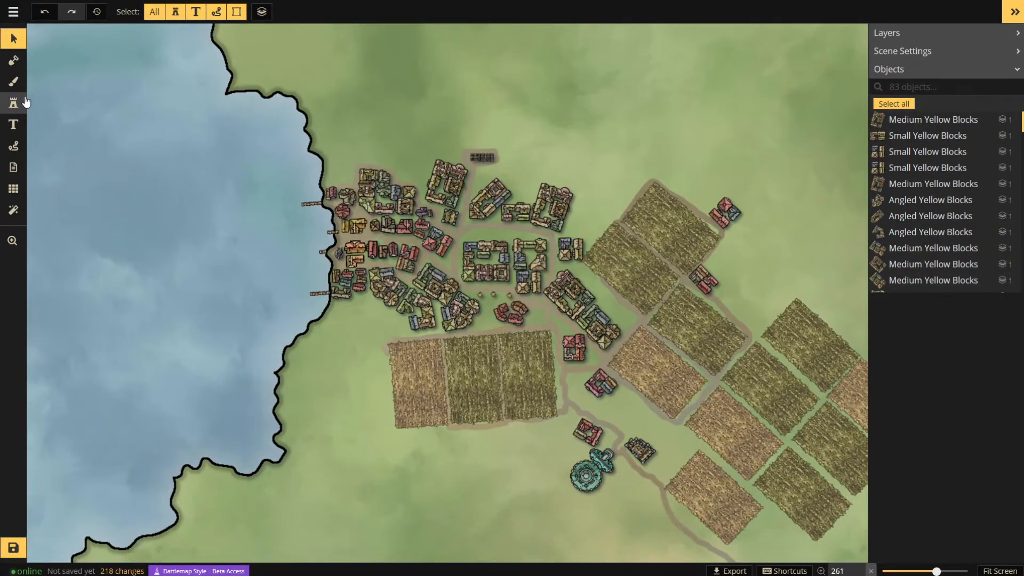
pyautogui.click(13, 82)
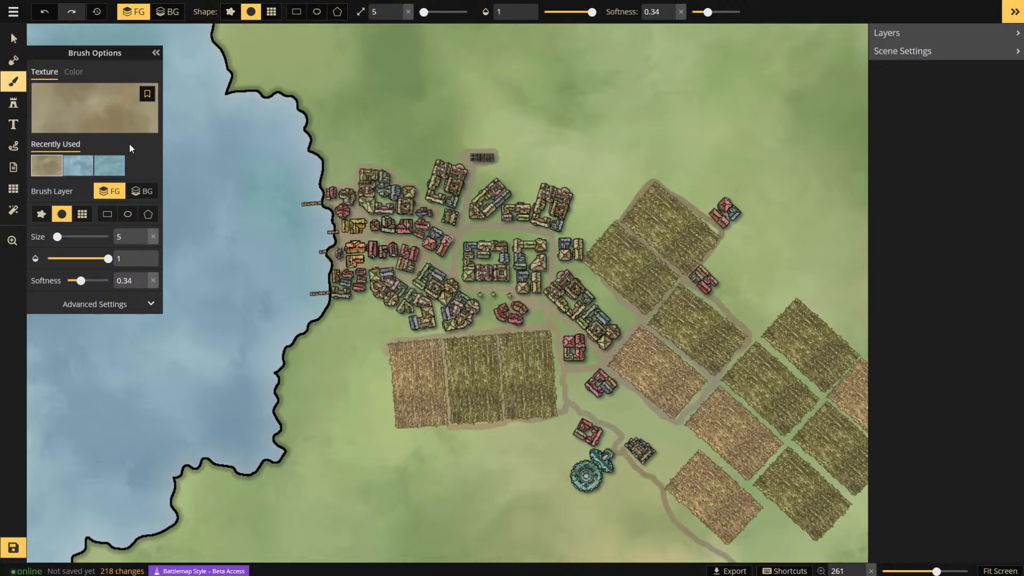
pyautogui.click(73, 71)
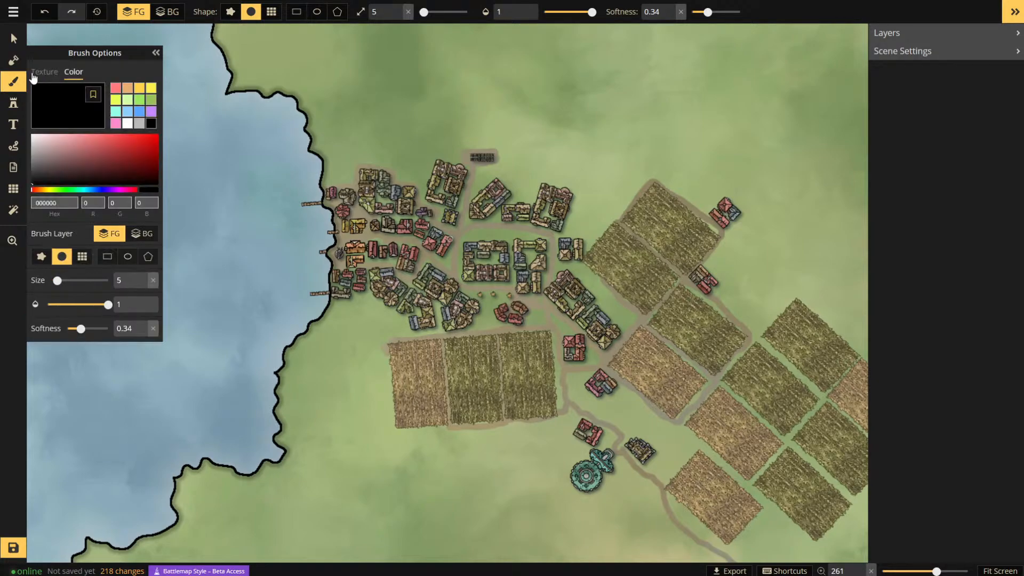
pyautogui.click(43, 73)
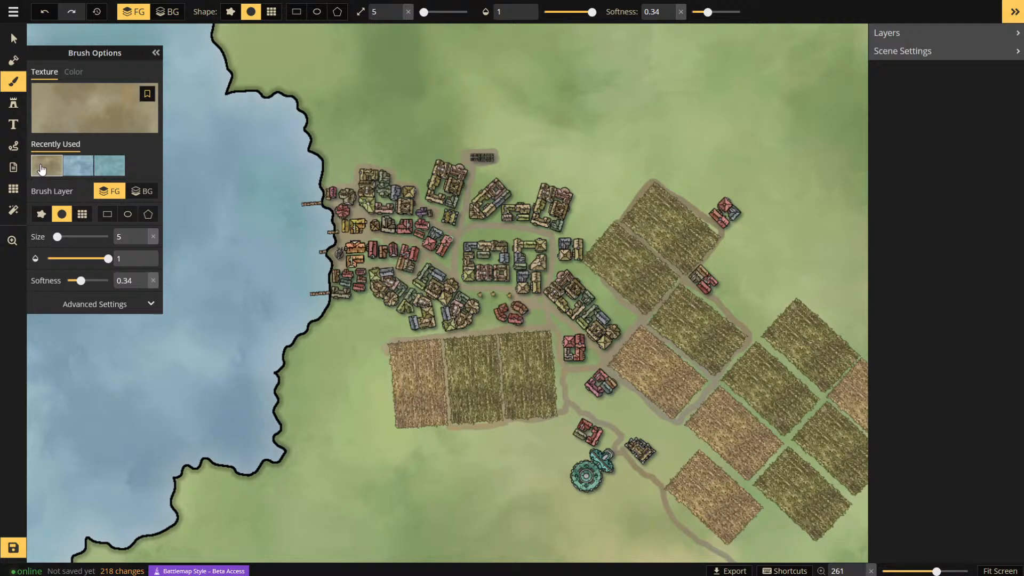
pyautogui.click(78, 165)
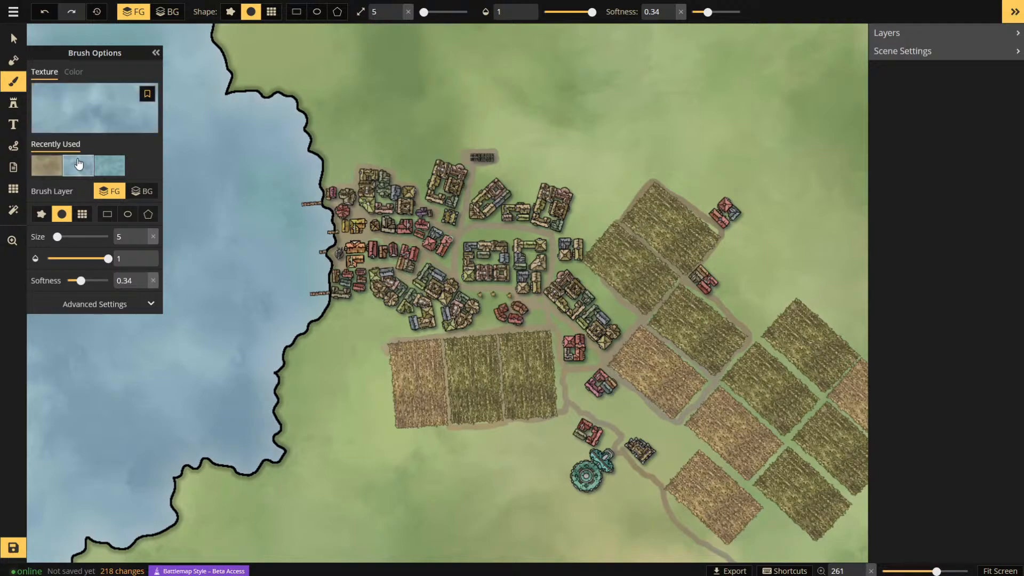
pyautogui.click(83, 114)
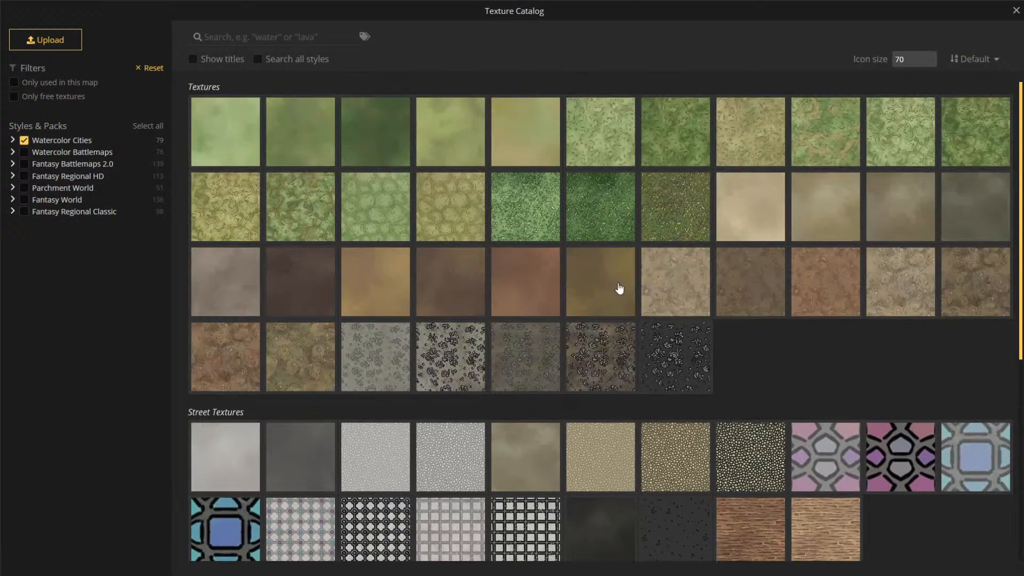
pyautogui.click(235, 134)
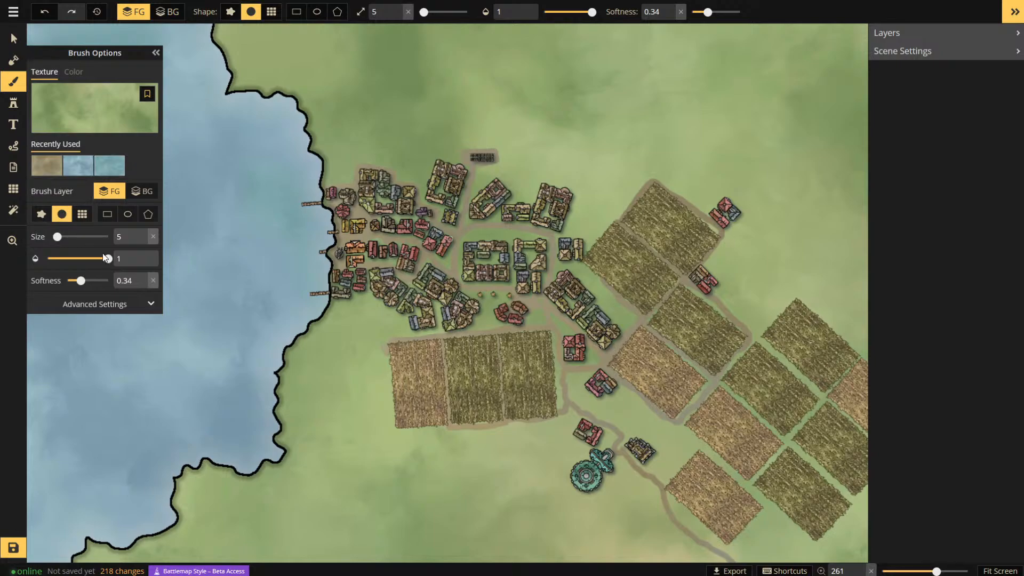
# - Enlarge the brush to size 114 and cover the old brown paths between the harbour town's blocks with the light green texture
pyautogui.moveTo(106, 237); pyautogui.dragTo(96, 236)
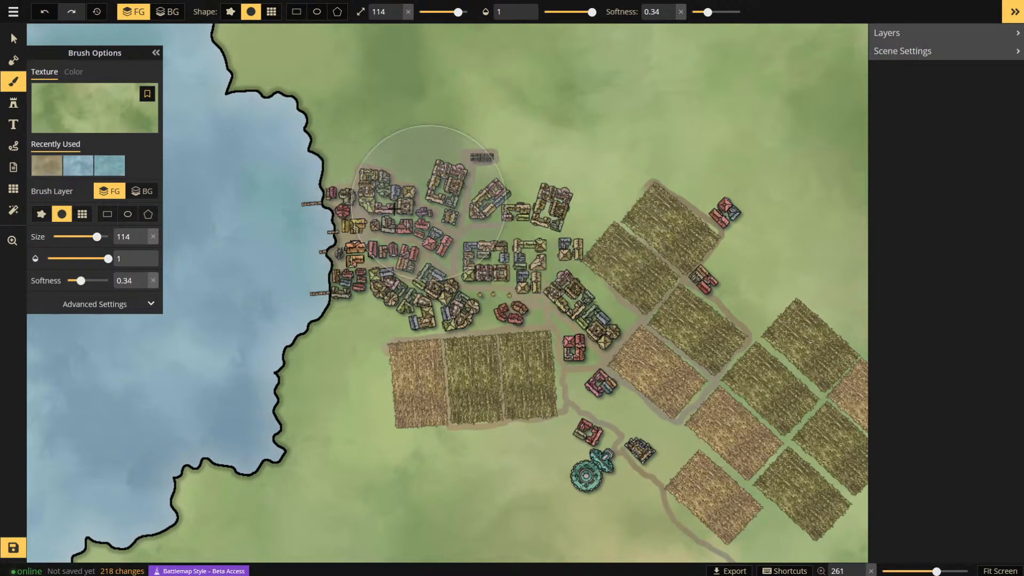
pyautogui.moveTo(427, 204)
pyautogui.mouseDown()
pyautogui.moveTo(373, 271)
pyautogui.moveTo(400, 215)
pyautogui.moveTo(506, 264)
pyautogui.moveTo(515, 278)
pyautogui.moveTo(449, 238)
pyautogui.mouseUp()
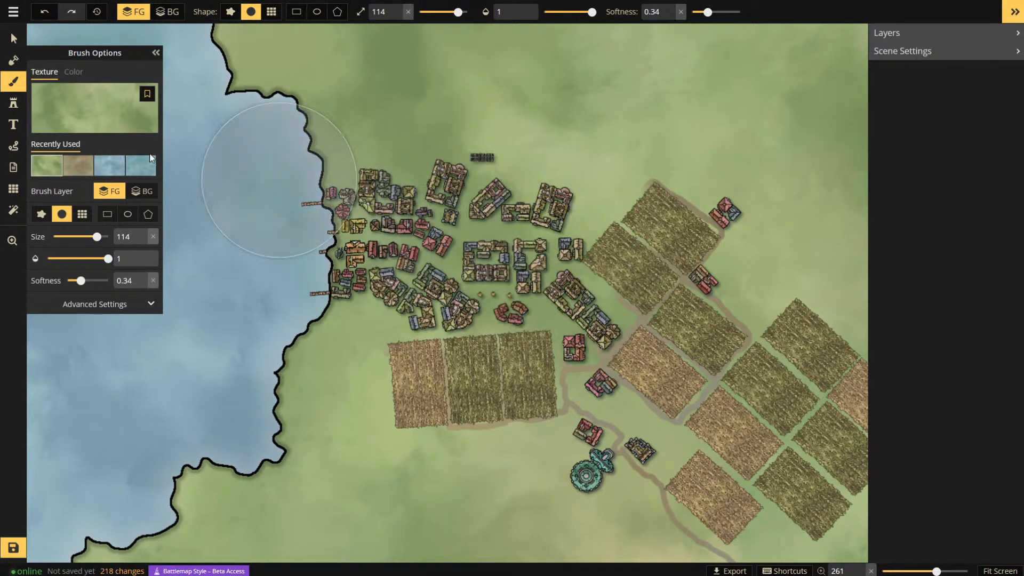
pyautogui.click(14, 83)
pyautogui.click(14, 84)
# - Load the recently used brown texture at size 8 and softness 0.12, and paint a short street between the yellow and orange dockside houses
pyautogui.click(78, 166)
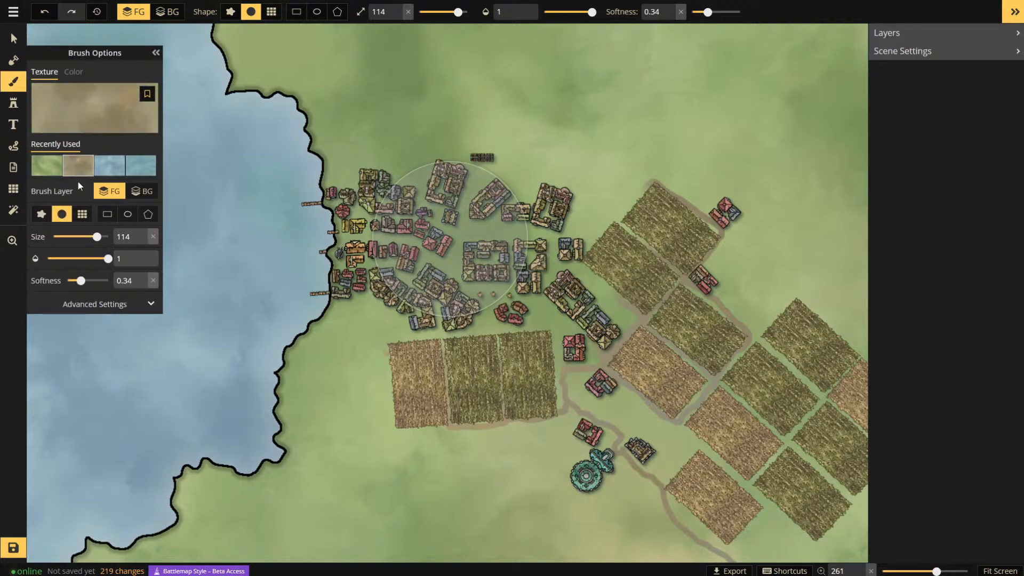
pyautogui.moveTo(97, 237); pyautogui.dragTo(58, 237)
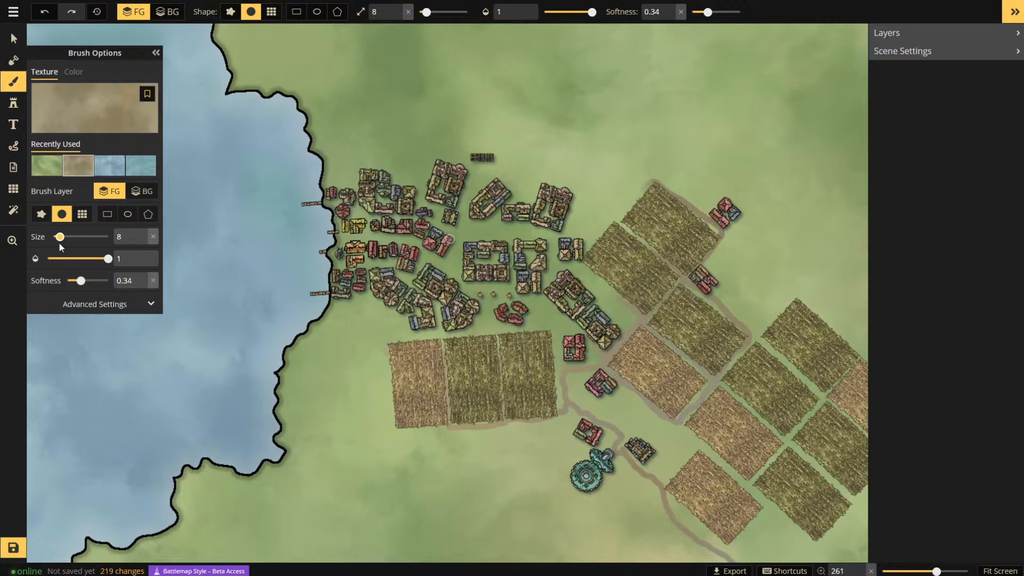
pyautogui.moveTo(81, 281); pyautogui.dragTo(71, 281)
pyautogui.scroll(5, 376, 232)
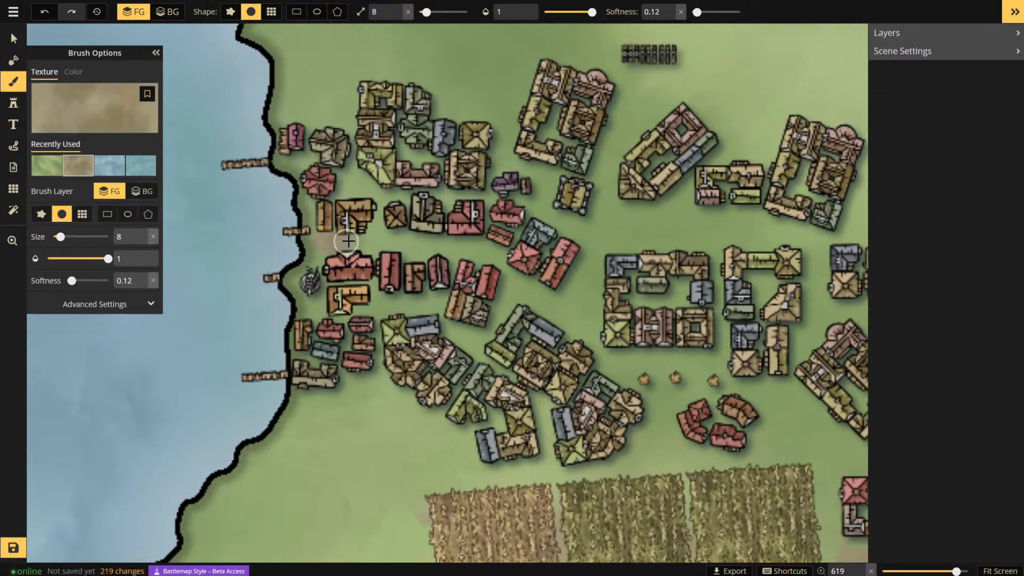
pyautogui.moveTo(347, 241); pyautogui.dragTo(391, 239)
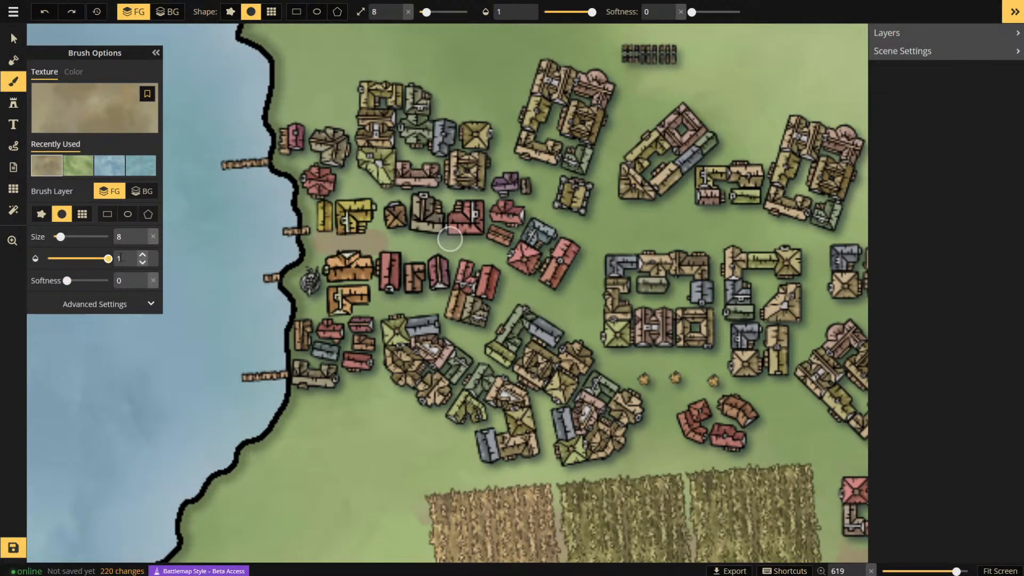
# - Using brush size 5 with softness 0, extend the dock street eastward around the red houses and paint paths around the southern town blocks
pyautogui.click(124, 230)
pyautogui.write('5')
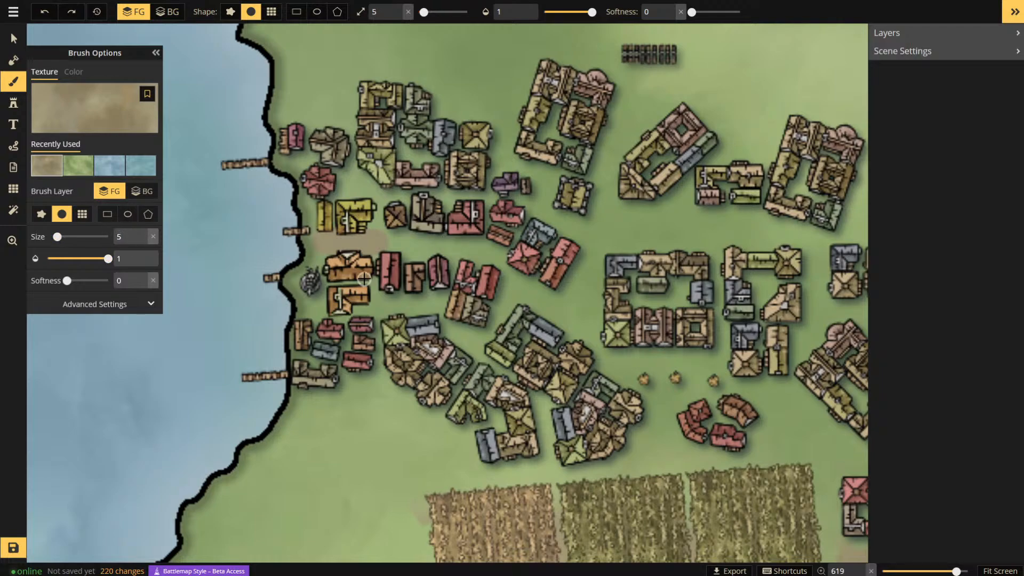
pyautogui.moveTo(376, 240)
pyautogui.mouseDown()
pyautogui.moveTo(492, 258)
pyautogui.moveTo(507, 282)
pyautogui.moveTo(495, 321)
pyautogui.mouseUp()
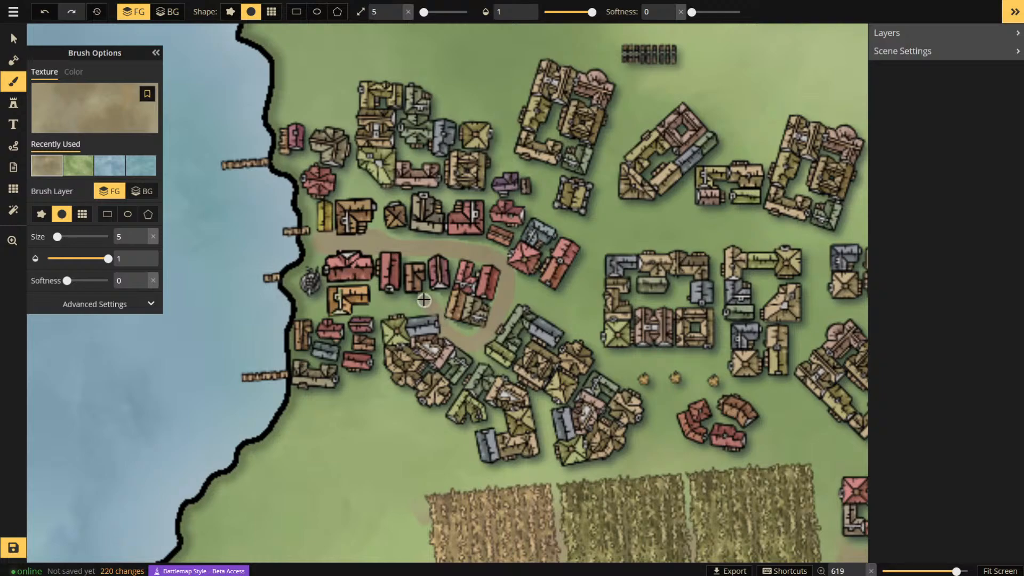
pyautogui.moveTo(423, 300)
pyautogui.mouseDown()
pyautogui.moveTo(377, 309)
pyautogui.moveTo(386, 385)
pyautogui.moveTo(440, 424)
pyautogui.moveTo(474, 365)
pyautogui.moveTo(510, 378)
pyautogui.mouseUp()
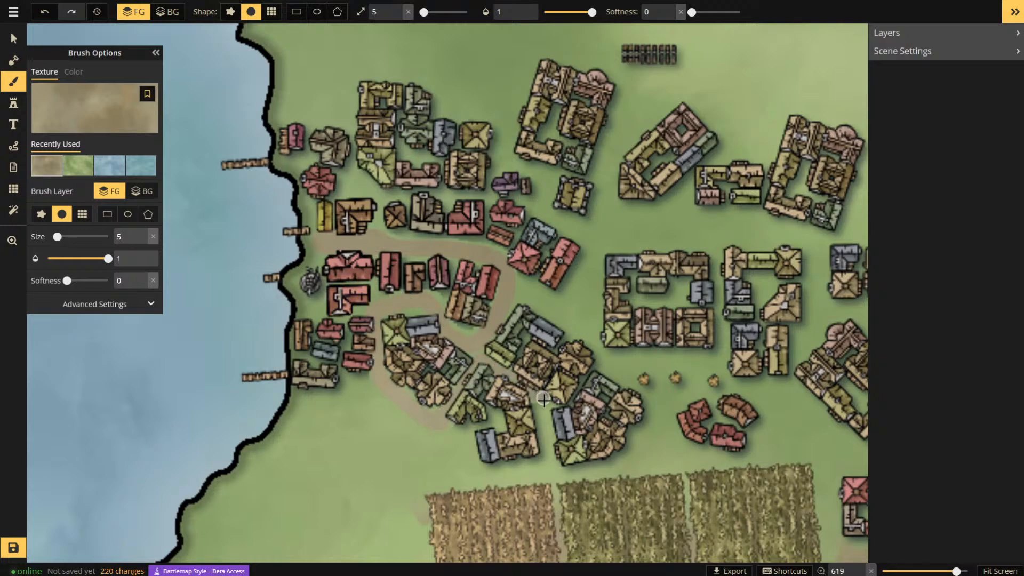
pyautogui.moveTo(547, 441)
pyautogui.mouseDown()
pyautogui.moveTo(555, 478)
pyautogui.moveTo(628, 469)
pyautogui.moveTo(654, 405)
pyautogui.moveTo(637, 380)
pyautogui.mouseUp()
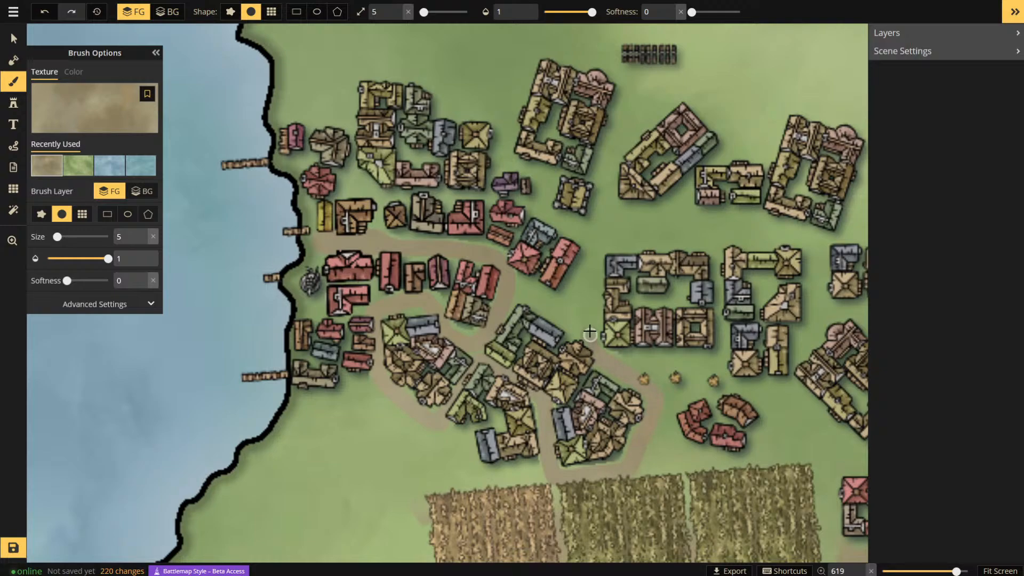
# - Paint brown streets around the large central square block, joining the southern streets, and branch one northwest toward the small yellow tower block
pyautogui.moveTo(589, 332); pyautogui.dragTo(596, 273)
pyautogui.moveTo(725, 265)
pyautogui.mouseDown()
pyautogui.moveTo(722, 344)
pyautogui.moveTo(695, 359)
pyautogui.moveTo(605, 362)
pyautogui.mouseUp()
pyautogui.moveTo(509, 290); pyautogui.dragTo(583, 326)
pyautogui.moveTo(599, 247); pyautogui.dragTo(563, 212)
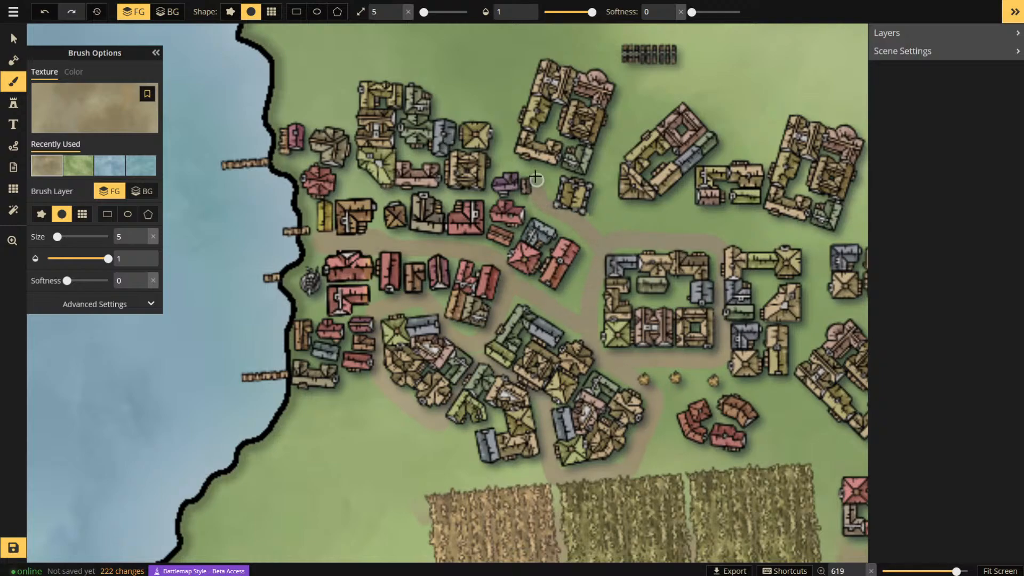
# - Paint a brown street west past the purple house, around the northwestern shore houses, and along the waterfront between the docks
pyautogui.moveTo(515, 165); pyautogui.dragTo(493, 185)
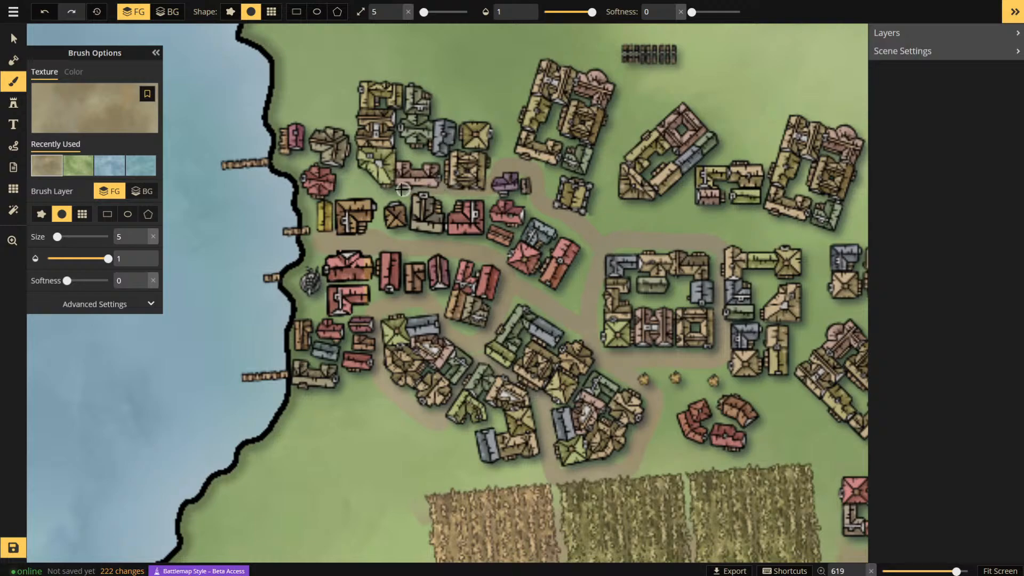
pyautogui.moveTo(402, 189)
pyautogui.mouseDown()
pyautogui.moveTo(344, 186)
pyautogui.moveTo(342, 124)
pyautogui.moveTo(281, 116)
pyautogui.mouseUp()
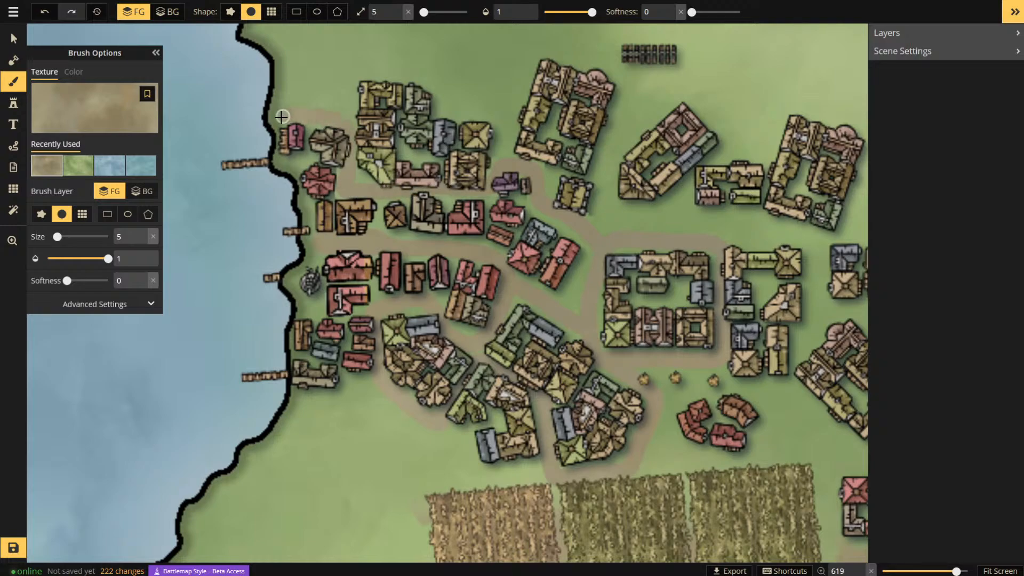
pyautogui.moveTo(307, 204)
pyautogui.mouseDown()
pyautogui.moveTo(299, 296)
pyautogui.moveTo(314, 261)
pyautogui.mouseUp()
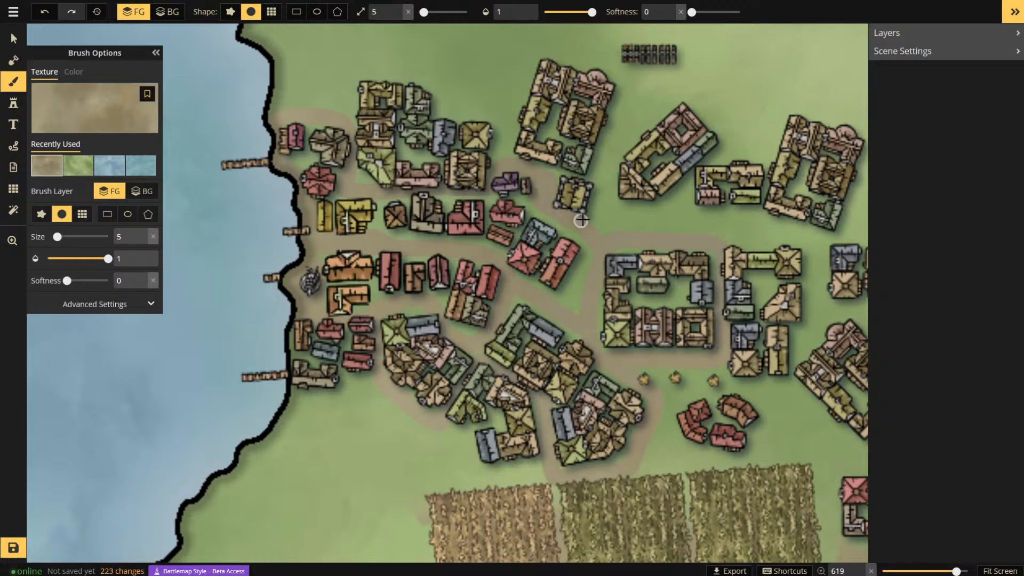
# - Paint a brown path north to the graves and ring them, then outline the large northern block, the angled block and the small neighbouring block
pyautogui.moveTo(595, 181); pyautogui.dragTo(620, 87)
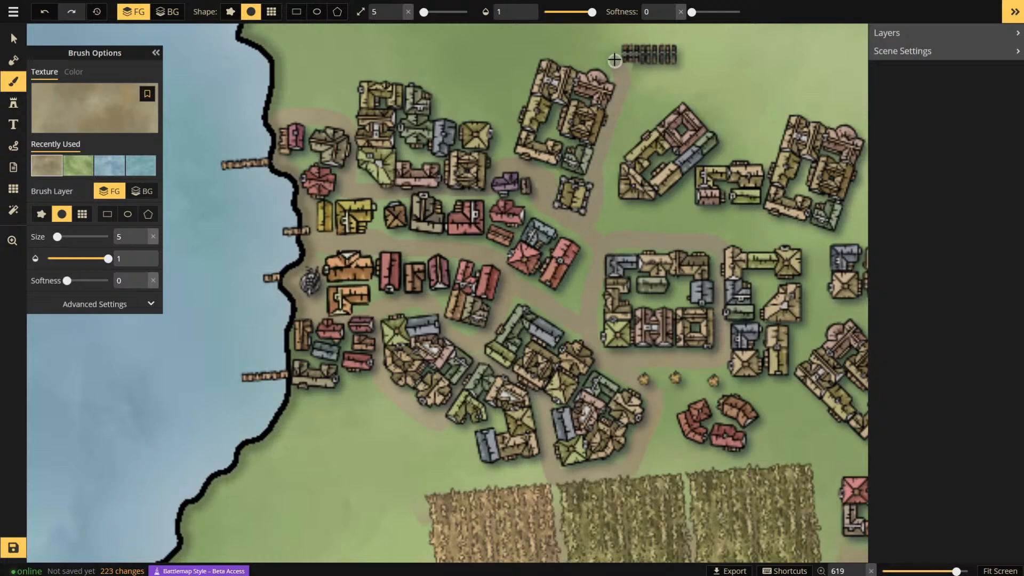
pyautogui.moveTo(617, 46)
pyautogui.mouseDown()
pyautogui.moveTo(678, 46)
pyautogui.moveTo(686, 62)
pyautogui.moveTo(621, 69)
pyautogui.mouseUp()
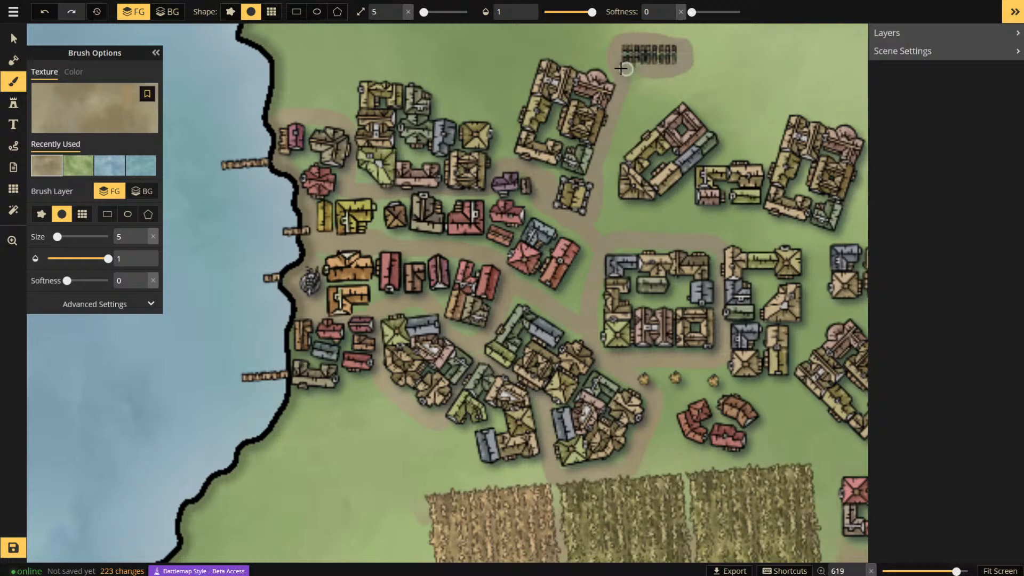
pyautogui.moveTo(542, 56); pyautogui.dragTo(521, 109)
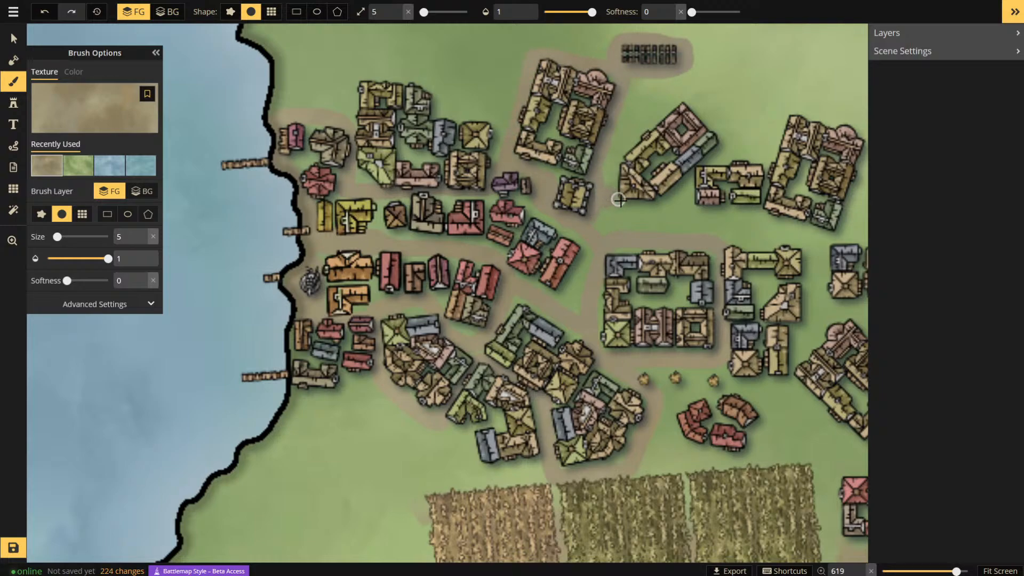
pyautogui.moveTo(673, 197)
pyautogui.mouseDown()
pyautogui.moveTo(723, 140)
pyautogui.moveTo(684, 105)
pyautogui.moveTo(648, 136)
pyautogui.mouseUp()
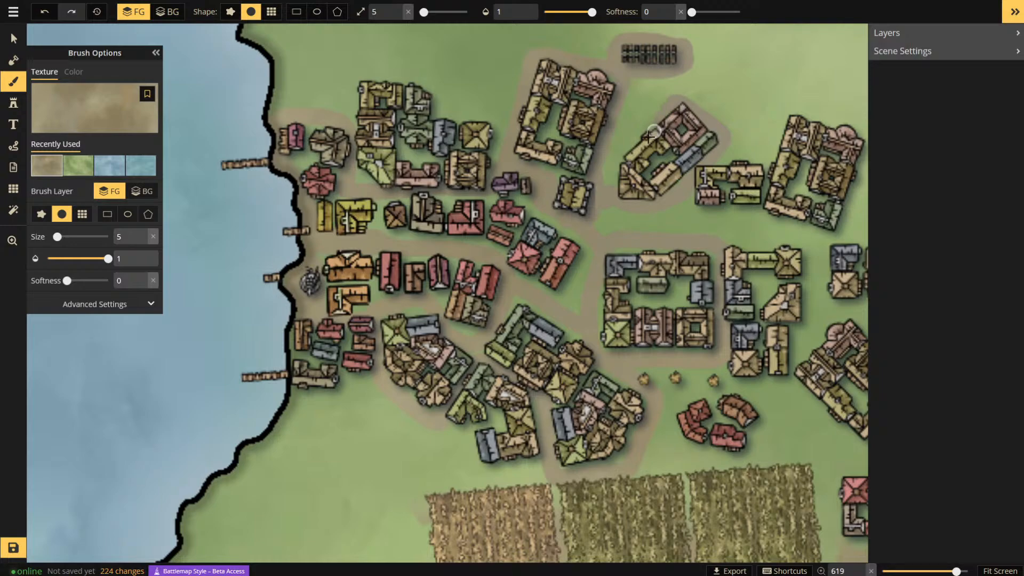
pyautogui.moveTo(619, 191); pyautogui.dragTo(620, 193)
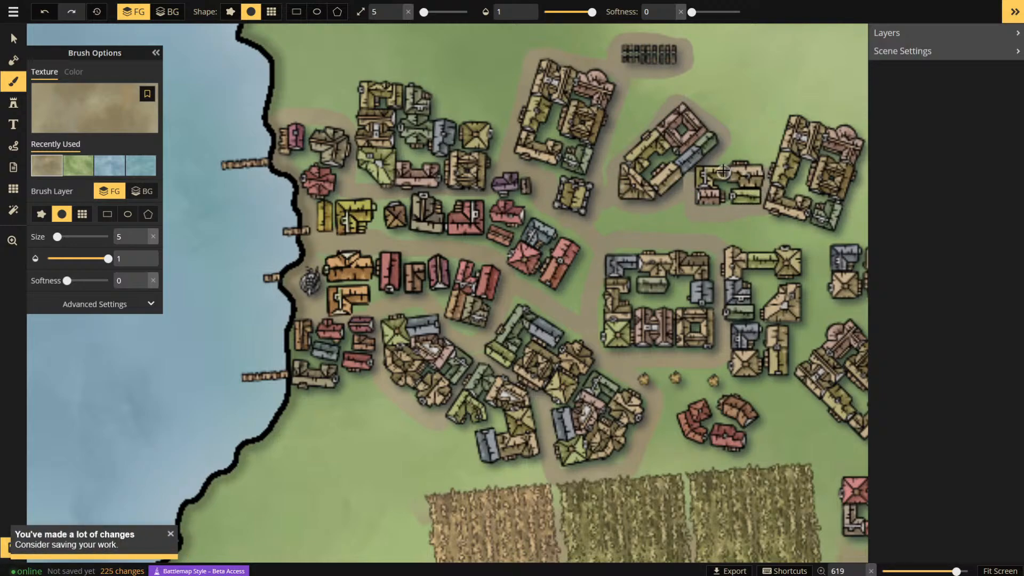
pyautogui.moveTo(719, 160)
pyautogui.mouseDown()
pyautogui.moveTo(772, 158)
pyautogui.moveTo(761, 166)
pyautogui.mouseUp()
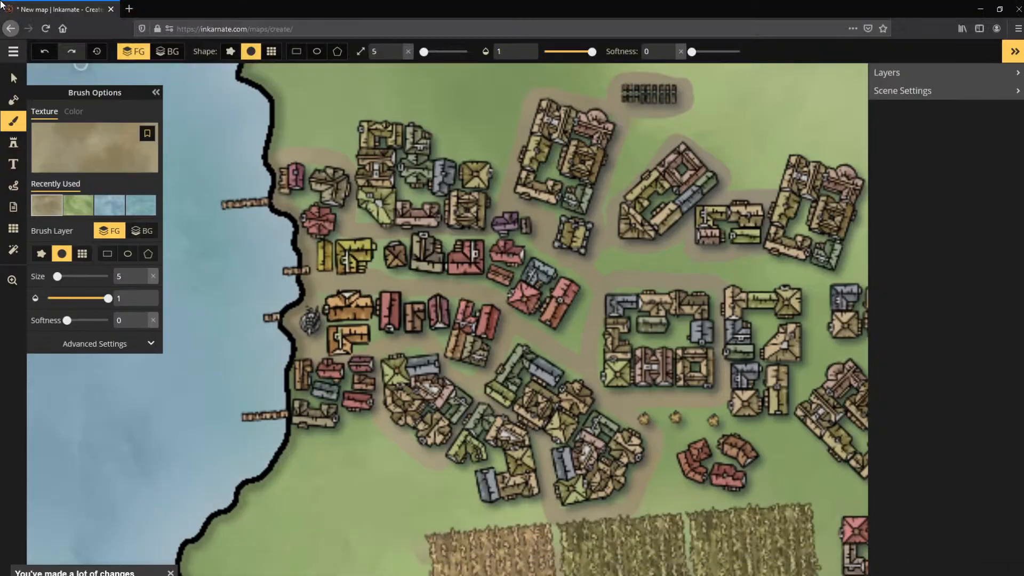
# - Save the map under a name starting with "city tu"
pyautogui.click(13, 54)
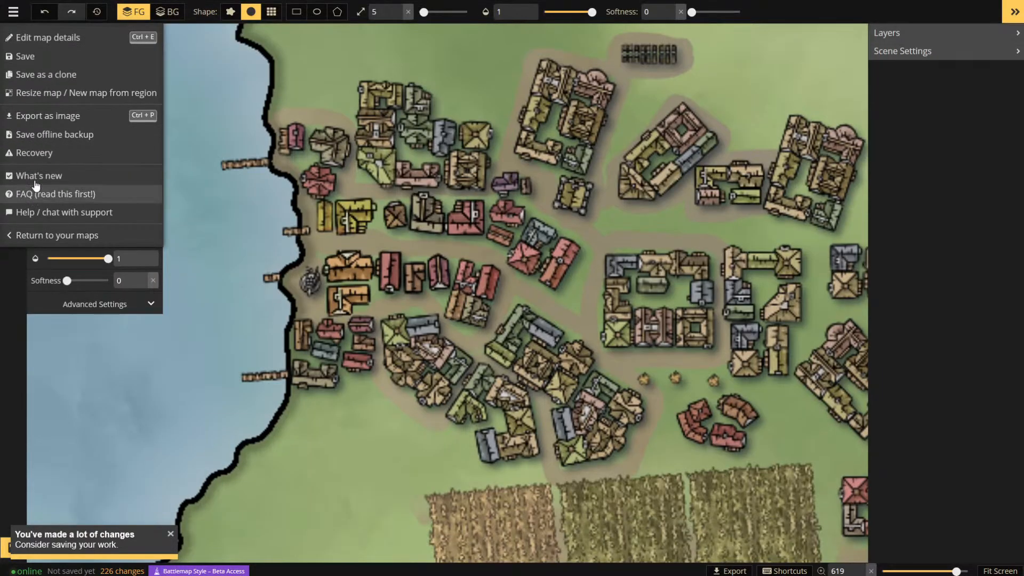
pyautogui.click(69, 57)
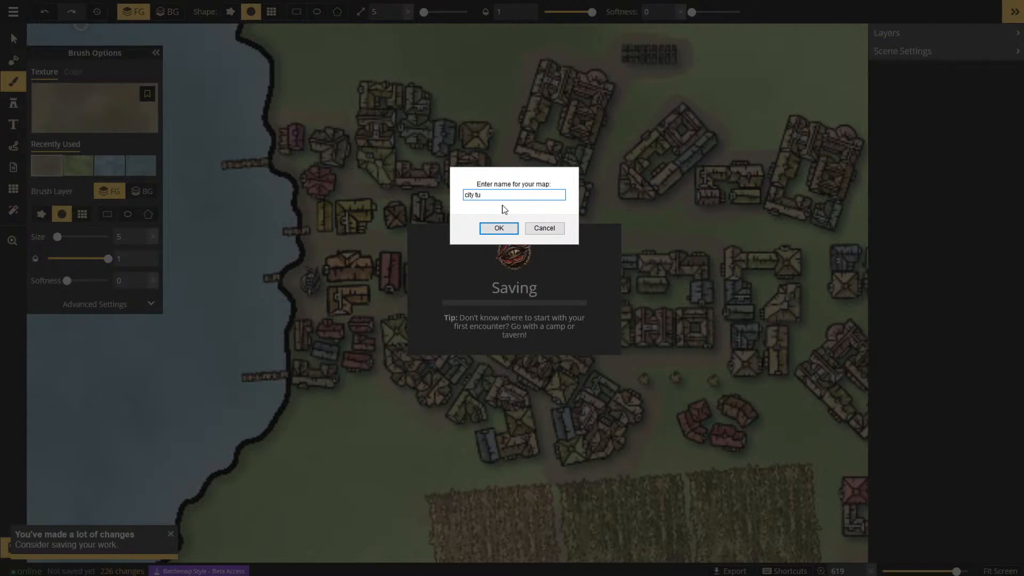
pyautogui.press('Return')
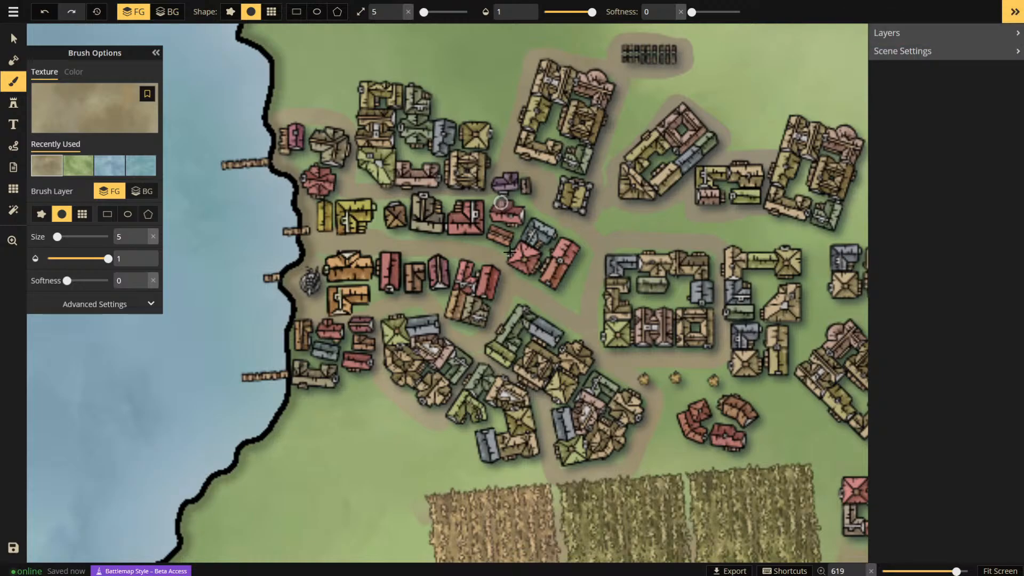
# - Paint brown streets around the red round cluster, the long diagonal eastern block, the small block beside the fields and the northeastern block
pyautogui.scroll(-5, 472, 254)
pyautogui.scroll(4, 465, 186)
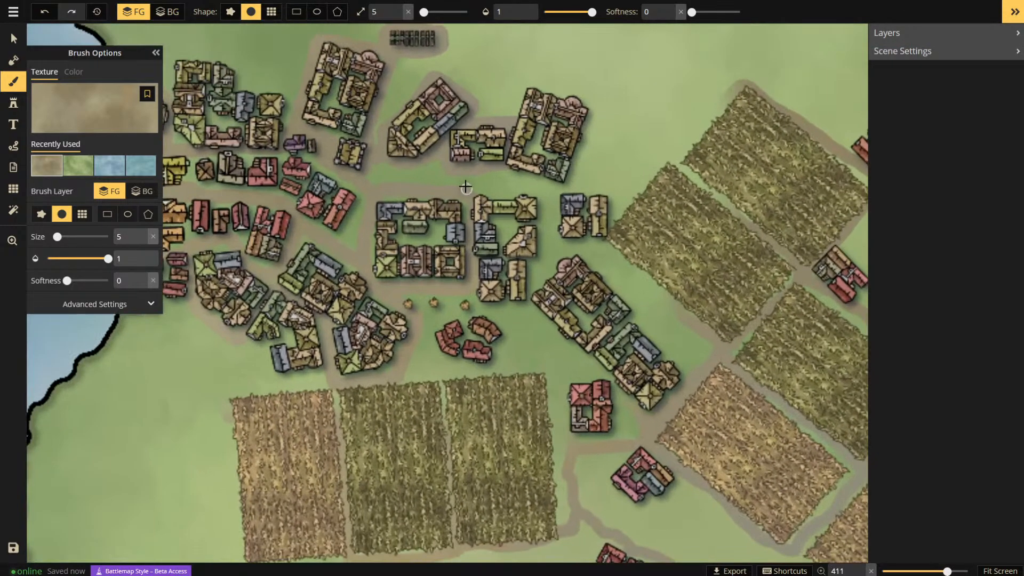
pyautogui.scroll(3, 465, 187)
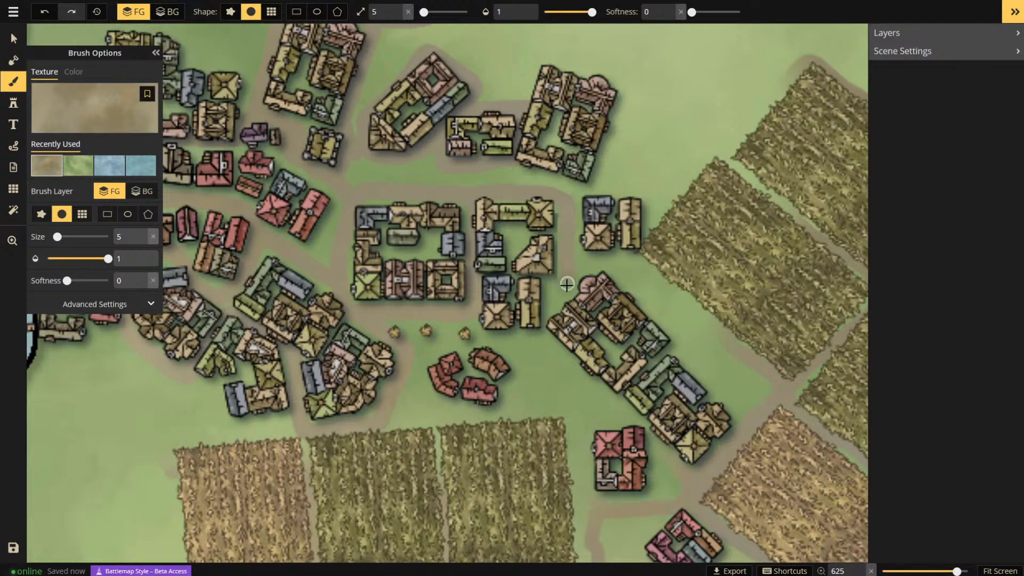
pyautogui.moveTo(566, 284)
pyautogui.mouseDown()
pyautogui.moveTo(541, 338)
pyautogui.moveTo(490, 333)
pyautogui.moveTo(464, 314)
pyautogui.moveTo(402, 369)
pyautogui.moveTo(471, 413)
pyautogui.moveTo(504, 410)
pyautogui.moveTo(528, 332)
pyautogui.mouseUp()
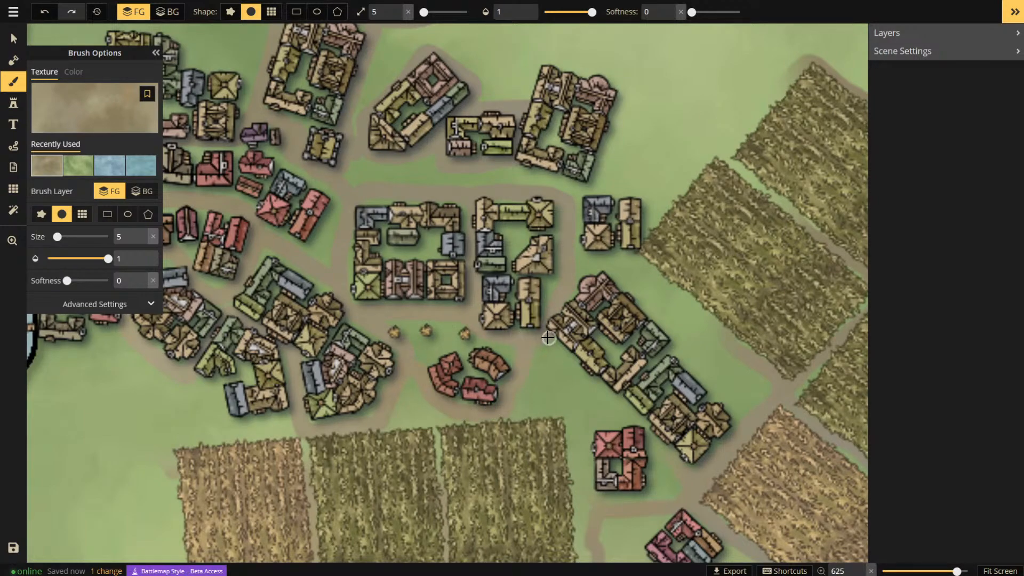
pyautogui.moveTo(616, 395); pyautogui.dragTo(660, 443)
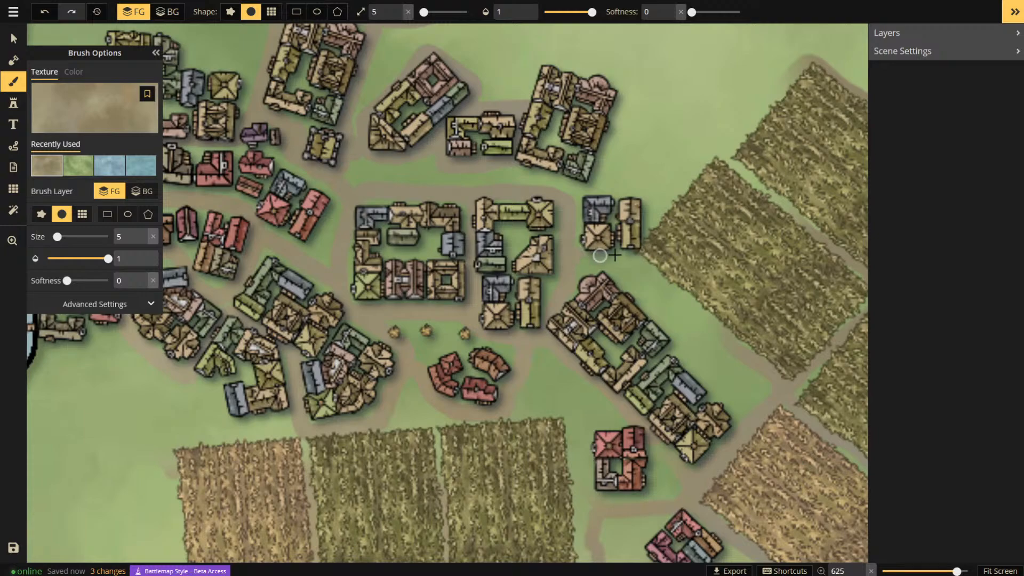
pyautogui.moveTo(592, 256)
pyautogui.mouseDown()
pyautogui.moveTo(643, 227)
pyautogui.moveTo(642, 201)
pyautogui.moveTo(560, 181)
pyautogui.moveTo(624, 80)
pyautogui.moveTo(573, 60)
pyautogui.moveTo(533, 66)
pyautogui.moveTo(516, 116)
pyautogui.mouseUp()
# - Paint brown paths along the northwestern edges, the dividing gap and the southwestern edge of the two northern fields next to the town
pyautogui.scroll(-5, 431, 238)
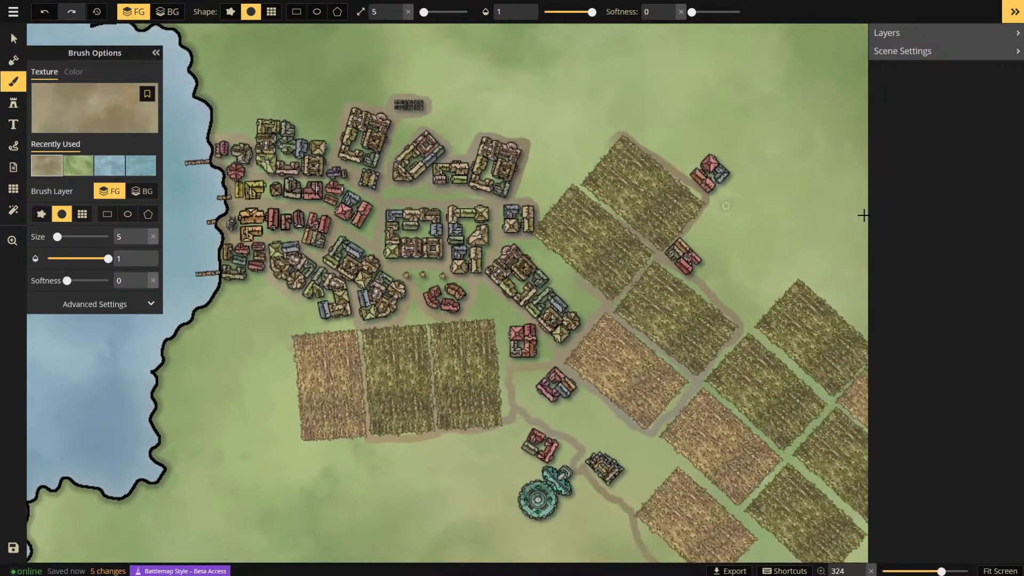
pyautogui.scroll(3, 574, 162)
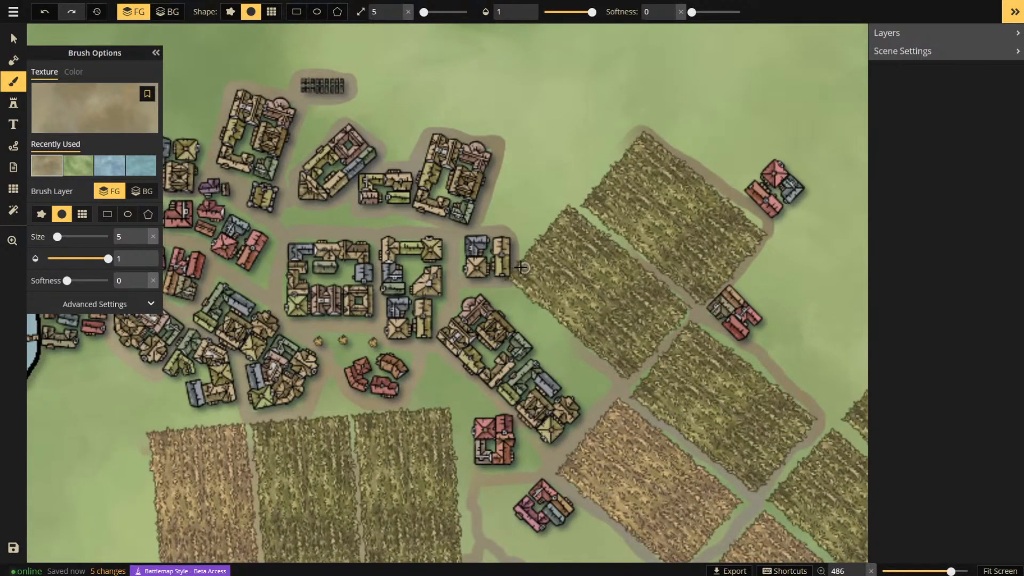
pyautogui.moveTo(565, 205); pyautogui.dragTo(619, 242)
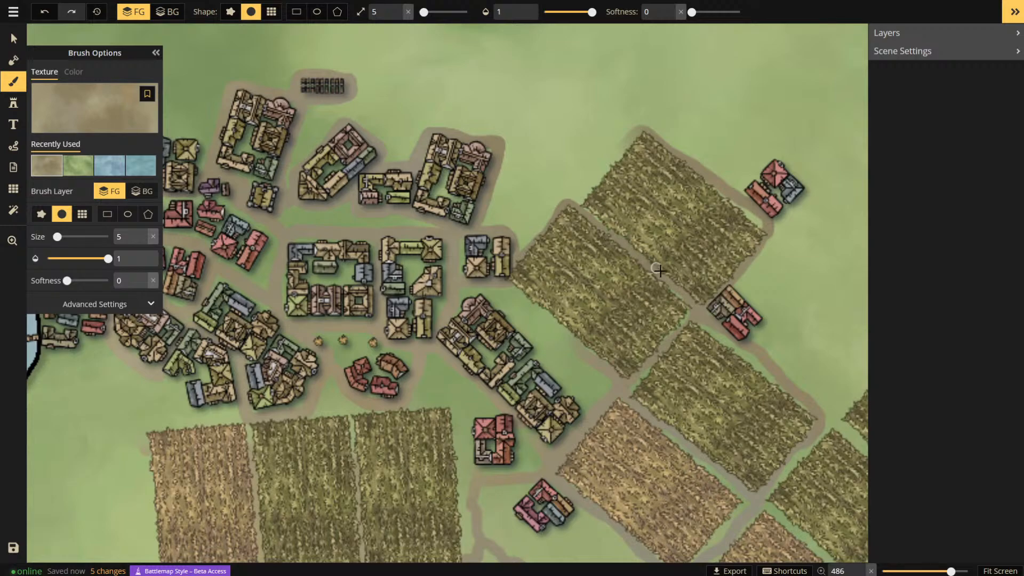
pyautogui.moveTo(632, 129)
pyautogui.mouseDown()
pyautogui.moveTo(575, 215)
pyautogui.moveTo(590, 193)
pyautogui.mouseUp()
pyautogui.moveTo(553, 318); pyautogui.dragTo(611, 374)
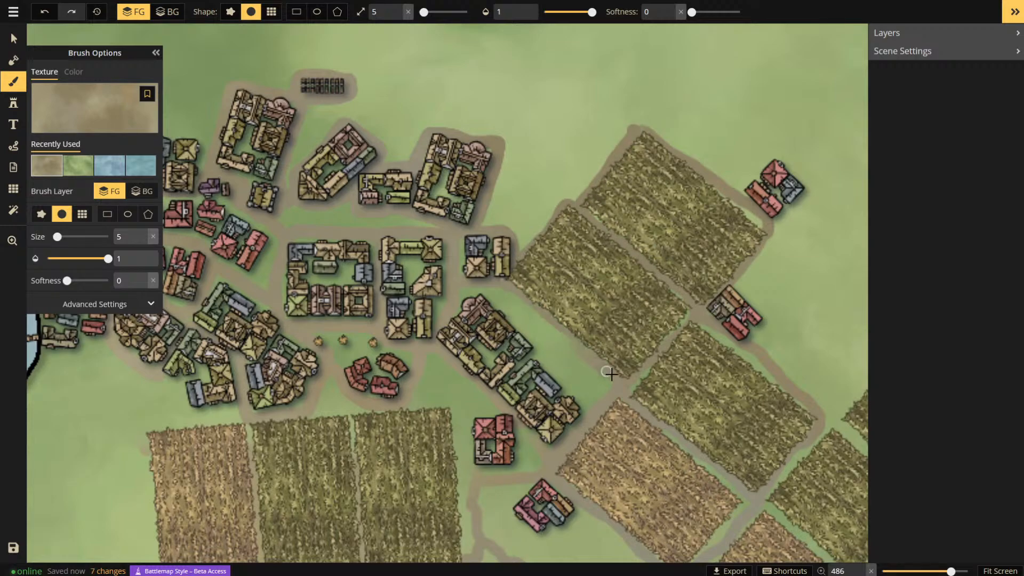
pyautogui.scroll(-6, 599, 380)
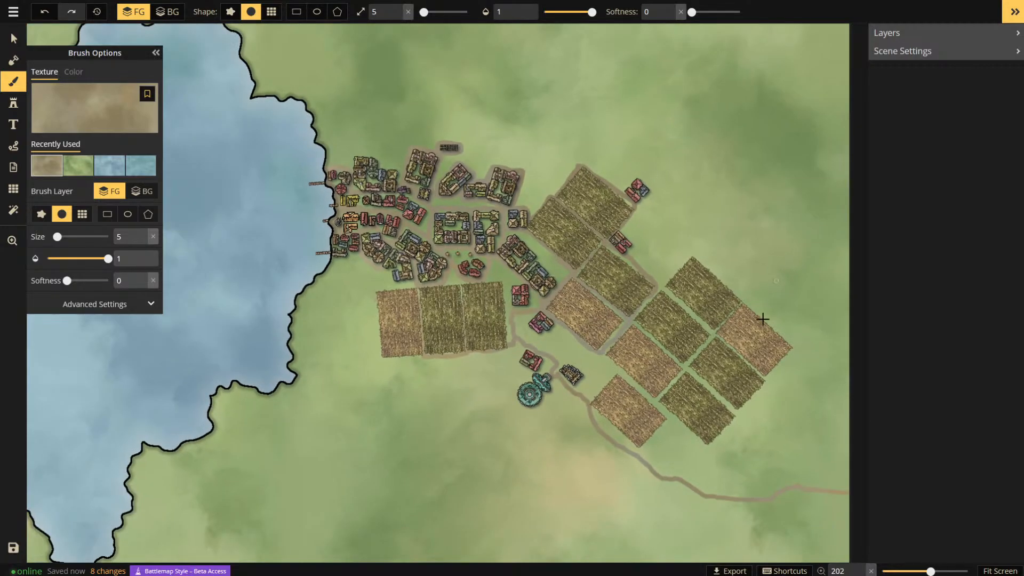
pyautogui.scroll(-4, 797, 322)
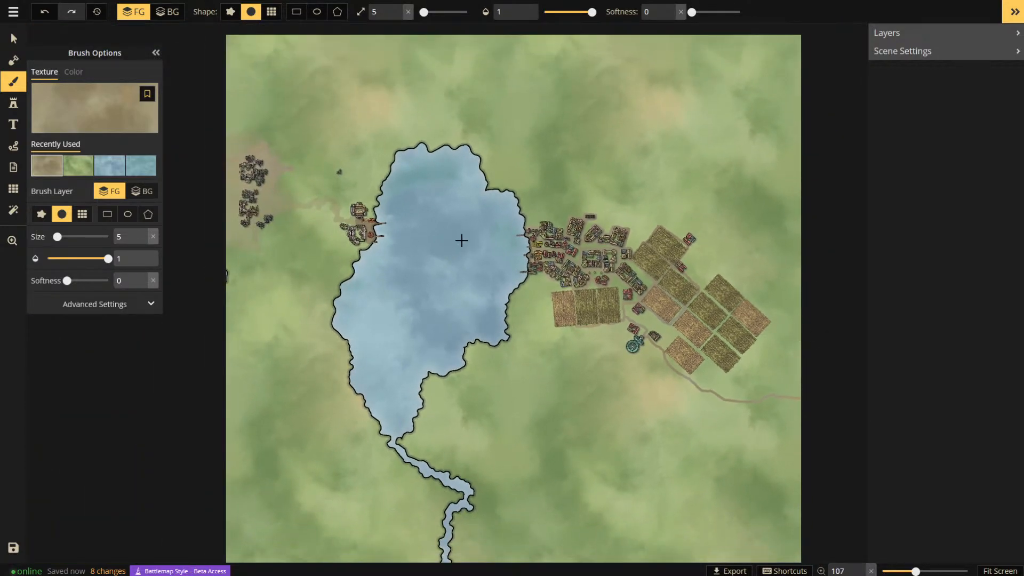
pyautogui.scroll(6, 605, 266)
pyautogui.hotkey('alt', 'Left')
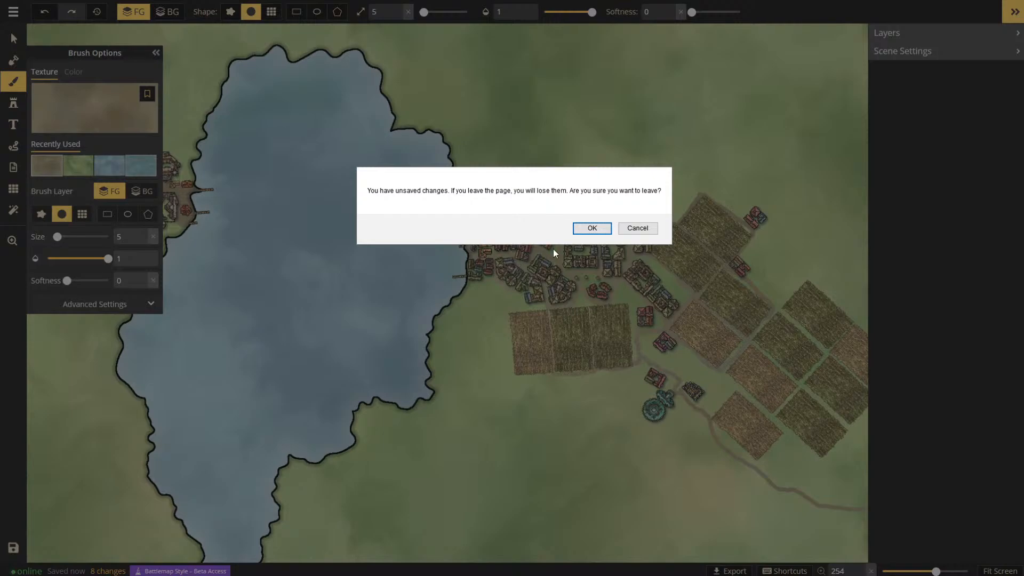
pyautogui.click(637, 228)
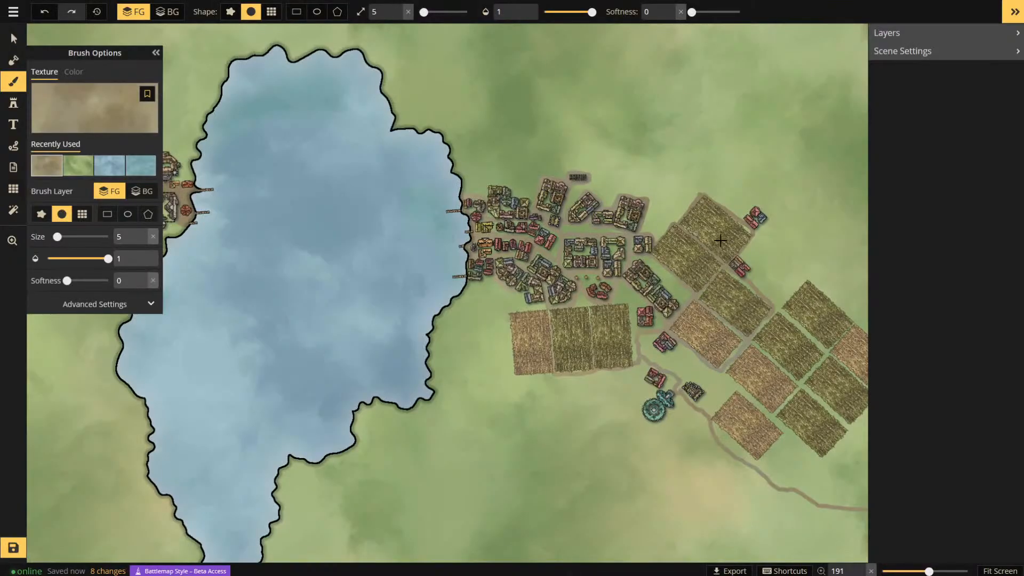
# - Place a small yellow block rotated to 135° against the northeastern side of the diagonal eastern block, near its southeastern end
pyautogui.scroll(3, 715, 234)
pyautogui.scroll(-3, 649, 260)
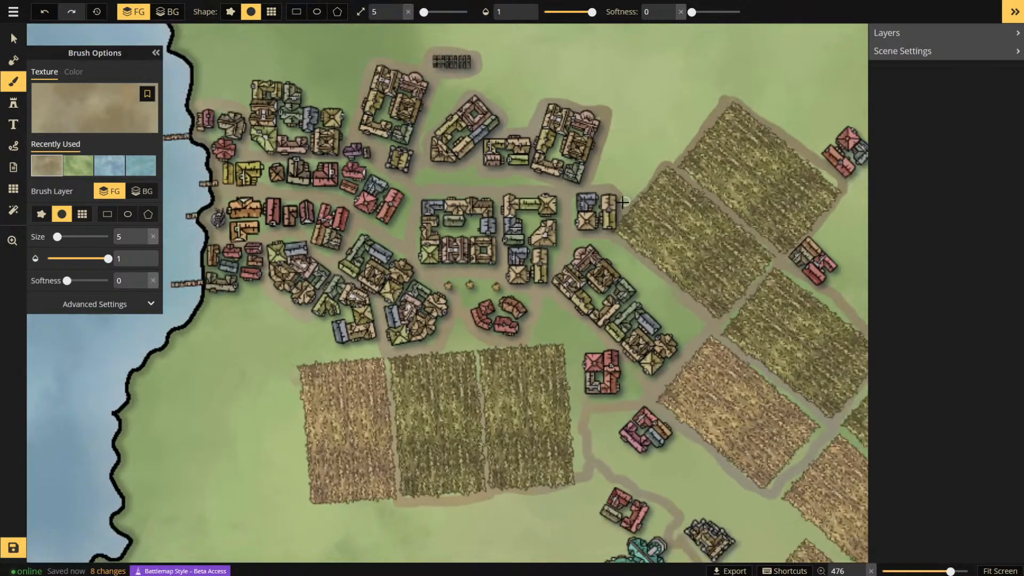
pyautogui.click(14, 104)
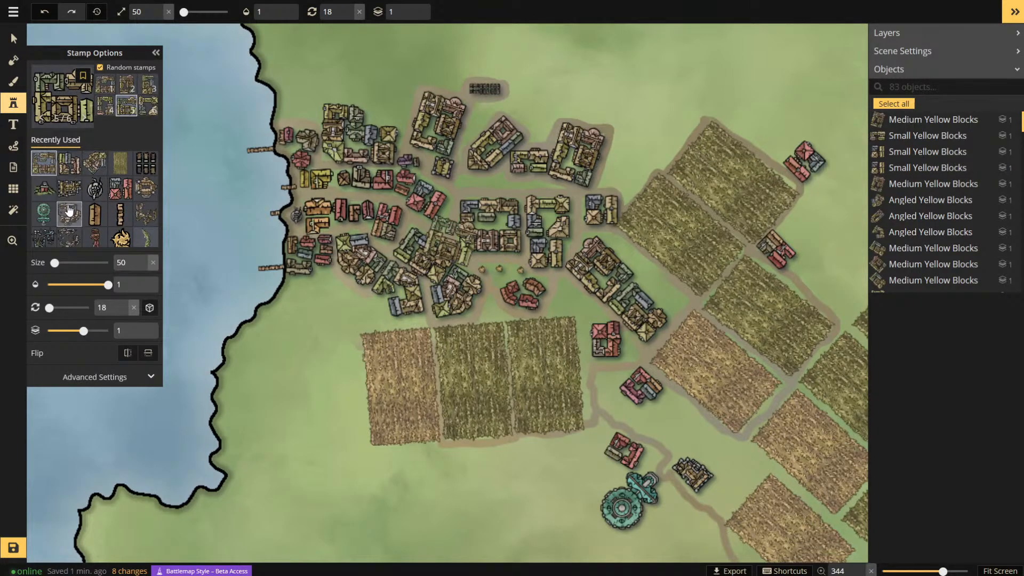
pyautogui.click(68, 165)
pyautogui.keyDown('shift'); pyautogui.scroll(1, 695, 328); pyautogui.keyUp('shift')
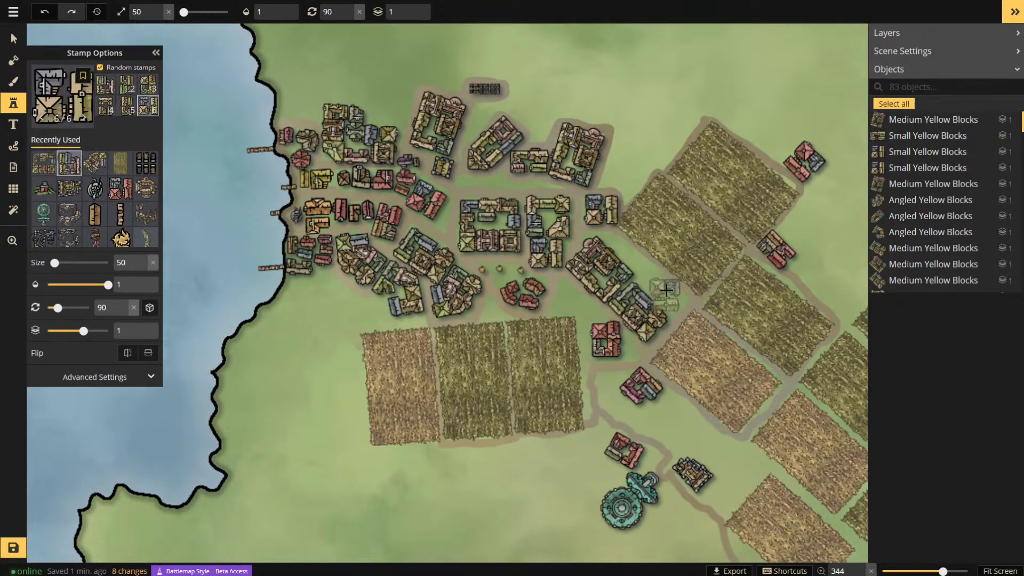
pyautogui.scroll(3, 688, 319)
pyautogui.keyDown('shift'); pyautogui.scroll(2, 665, 303); pyautogui.keyUp('shift')
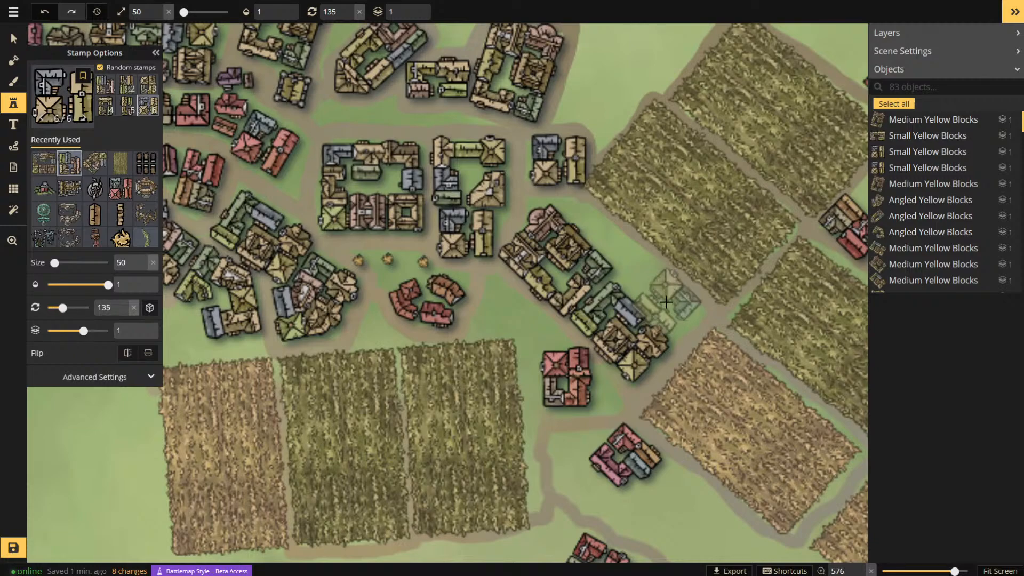
pyautogui.click(675, 307)
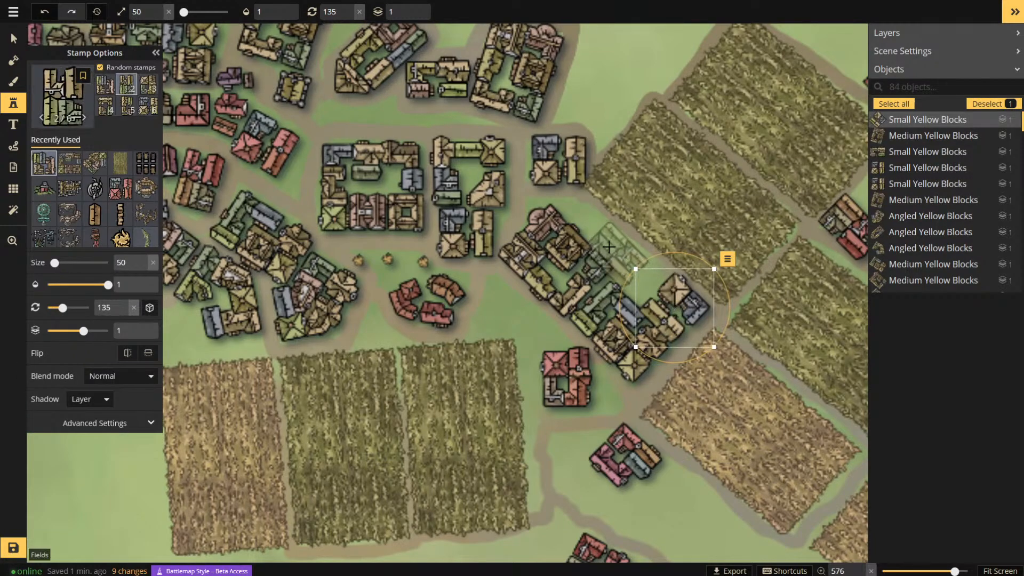
# - Add a different small yellow block variant northwest of the previous one and nudge it to fill the diagonal eastern block's northeastern side
pyautogui.click(126, 107)
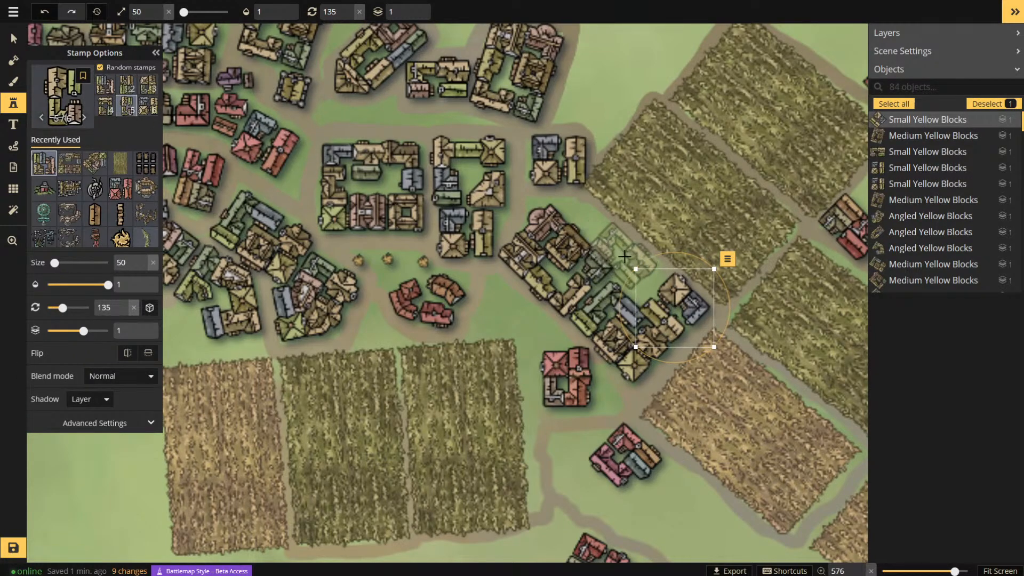
pyautogui.click(623, 243)
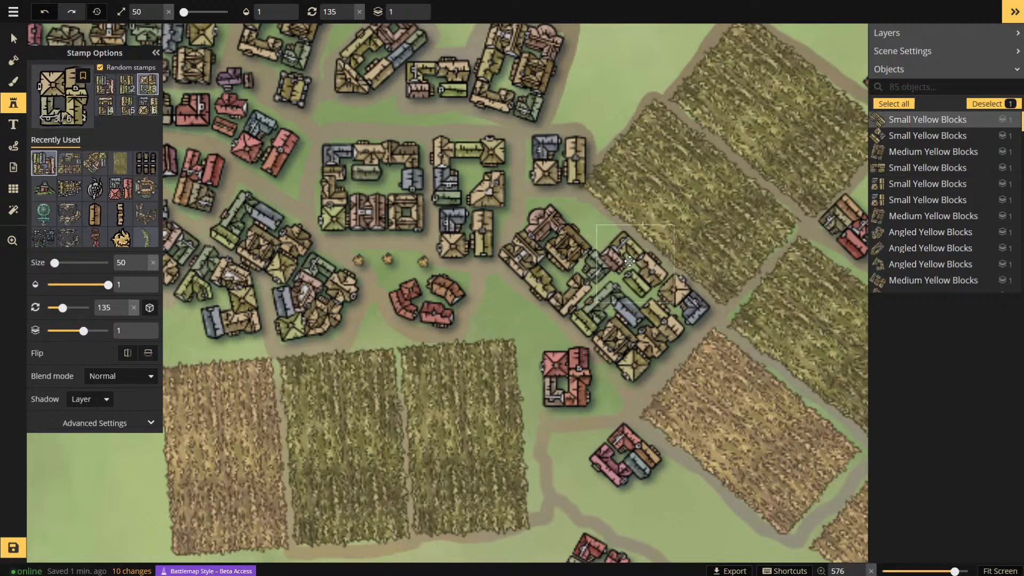
pyautogui.moveTo(618, 240); pyautogui.dragTo(626, 262)
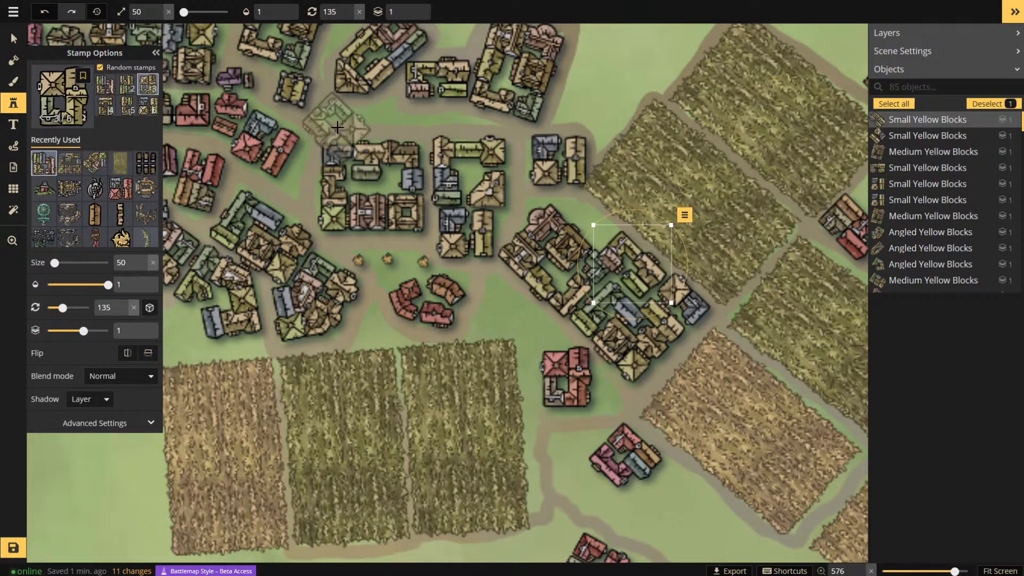
# - Place Small Red Clusters stamps in the gap north of the central yellow block and between the round red cluster and the small red block
pyautogui.click(79, 119)
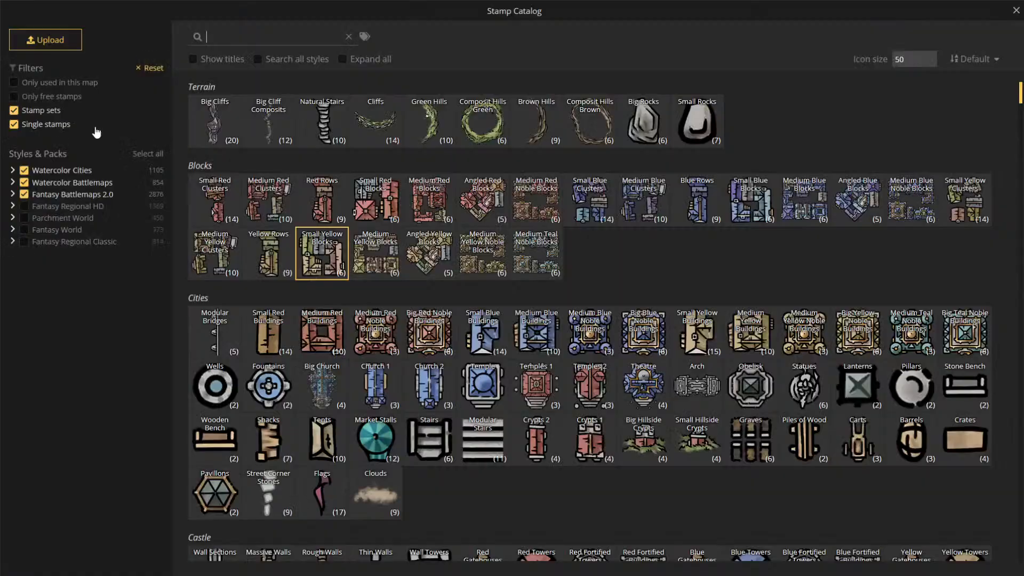
pyautogui.click(231, 212)
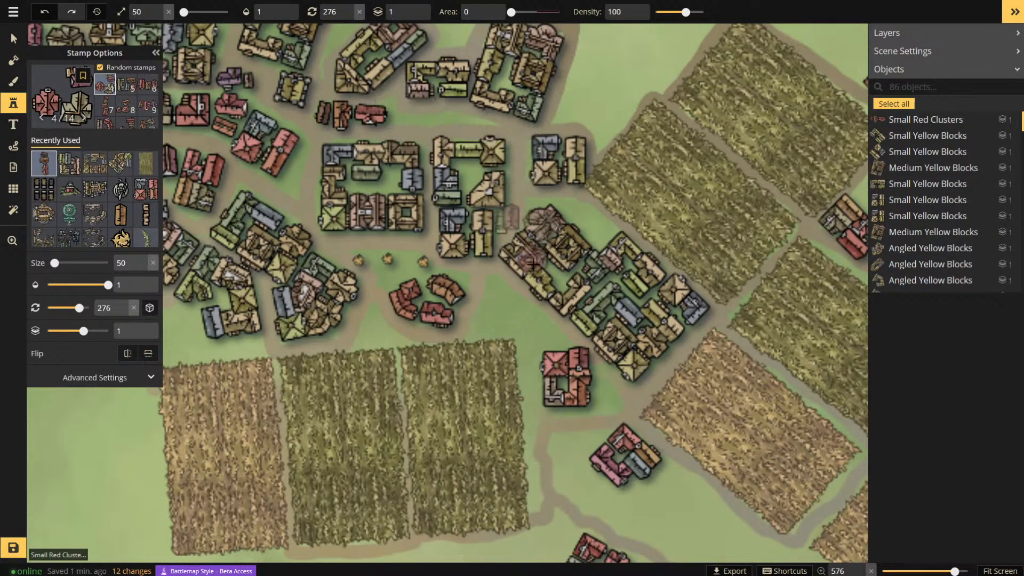
pyautogui.scroll(2, 520, 311)
pyautogui.scroll(8, 502, 314)
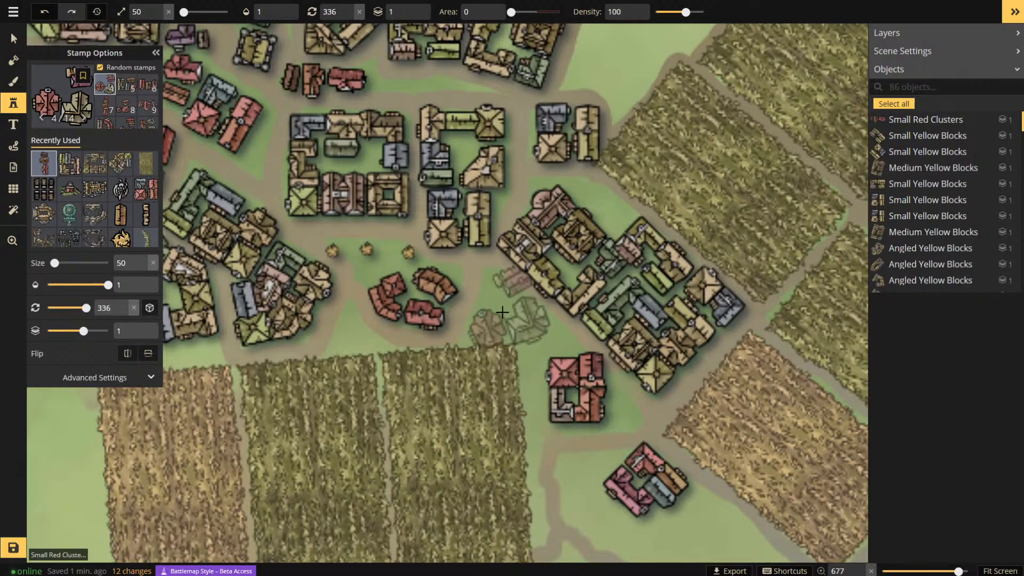
pyautogui.scroll(-10, 507, 316)
pyautogui.scroll(1, 507, 323)
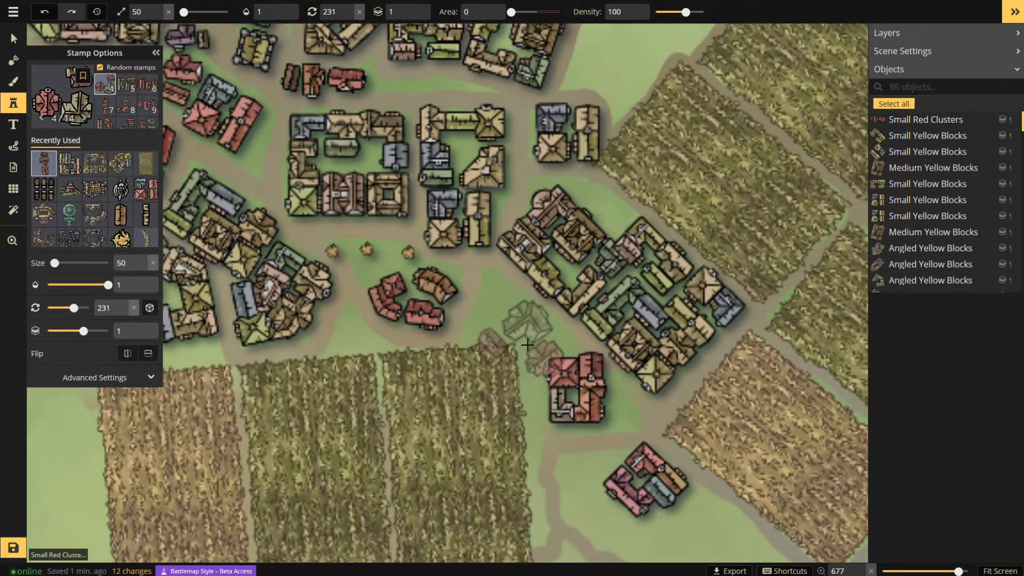
pyautogui.click(525, 341)
# - Rotate the newest small red cluster to 252° and move it west, clear of the small red block
pyautogui.moveTo(1, 4)
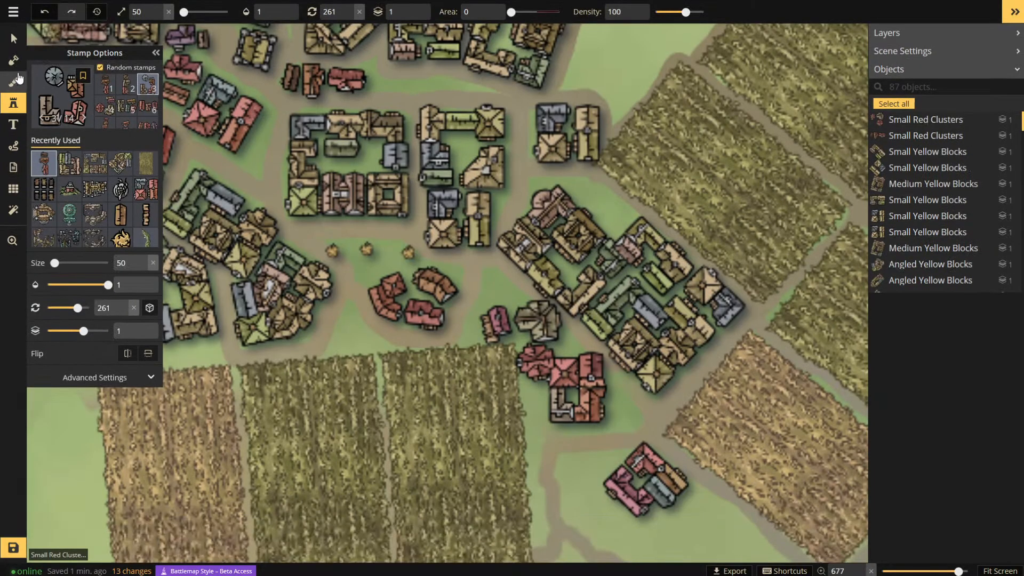
pyautogui.click(18, 78)
pyautogui.click(17, 41)
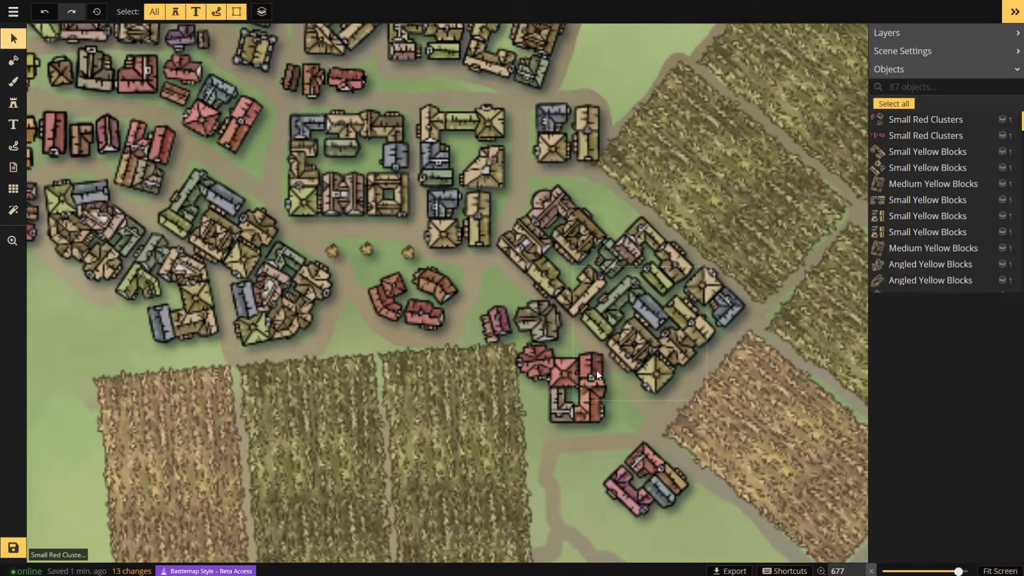
pyautogui.click(569, 312)
pyautogui.scroll(-3, 561, 309)
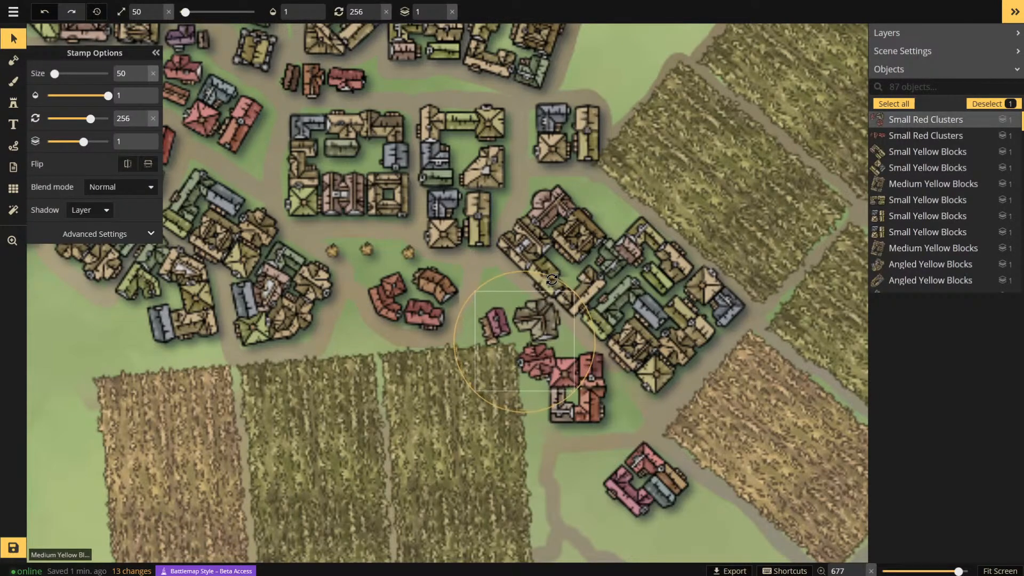
pyautogui.moveTo(561, 312); pyautogui.dragTo(546, 312)
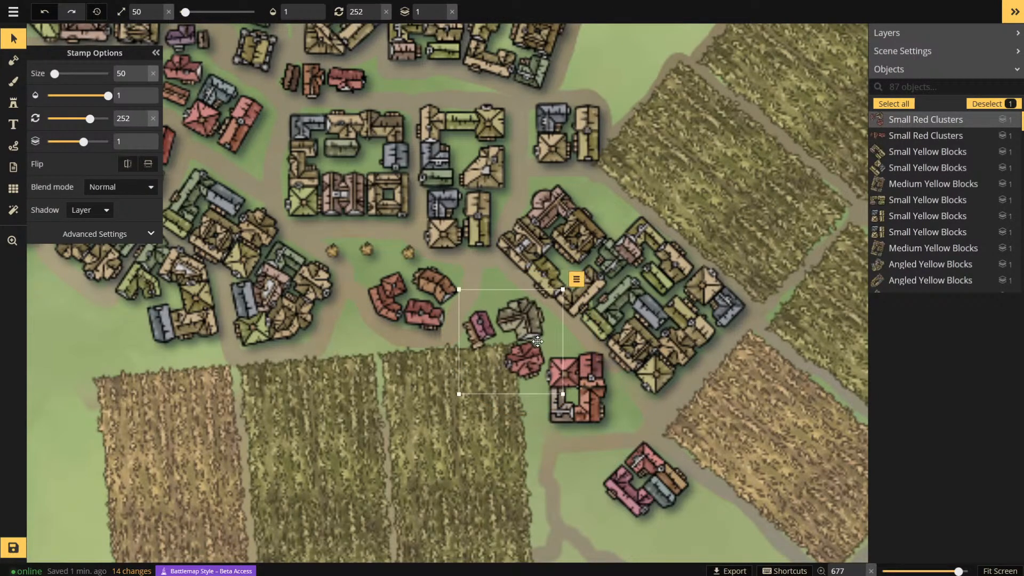
# - Place a small yellow block rotated to 135° between the northeastern town block and the northern fields
pyautogui.scroll(-6, 620, 301)
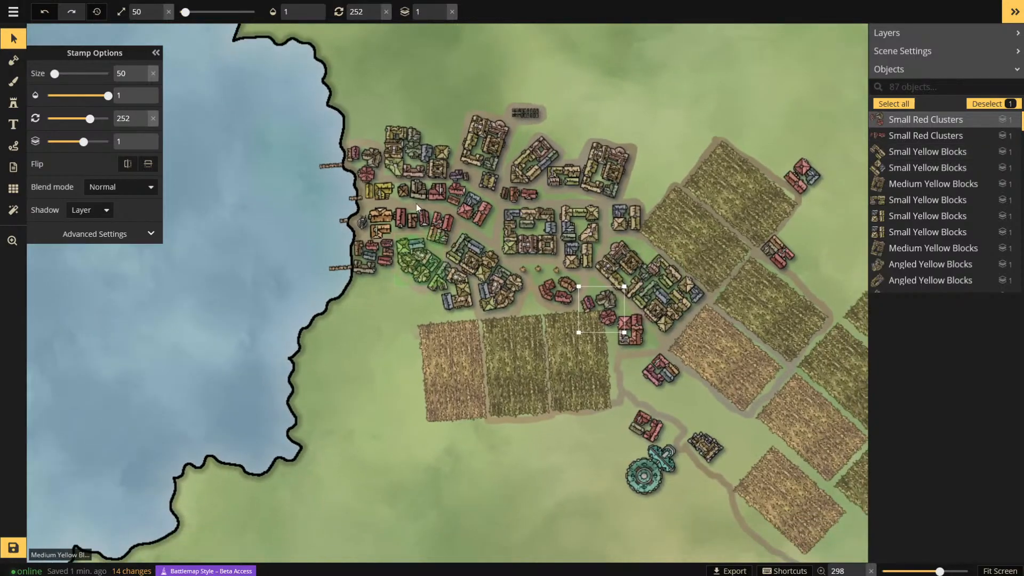
pyautogui.scroll(4, 620, 179)
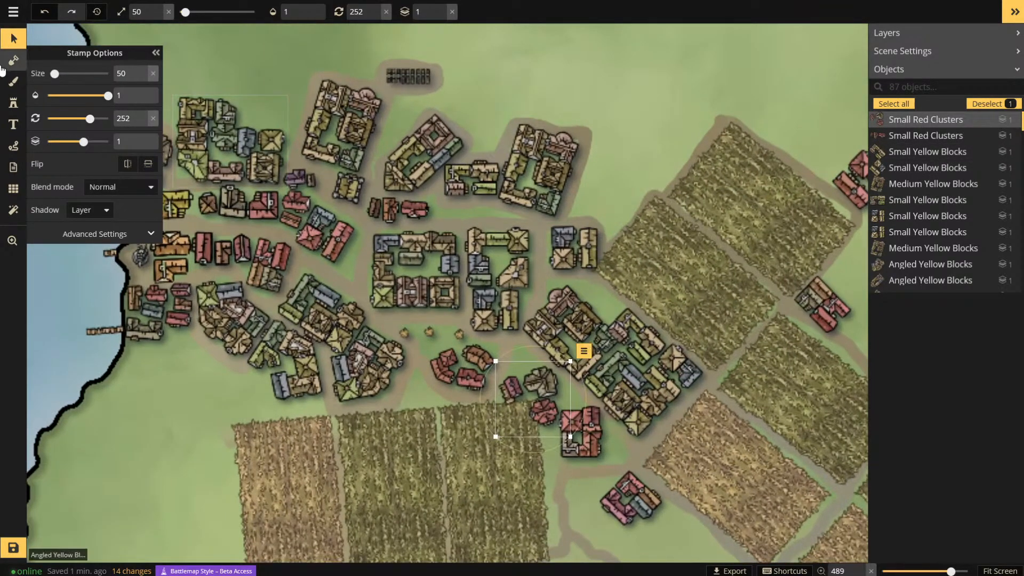
pyautogui.click(9, 105)
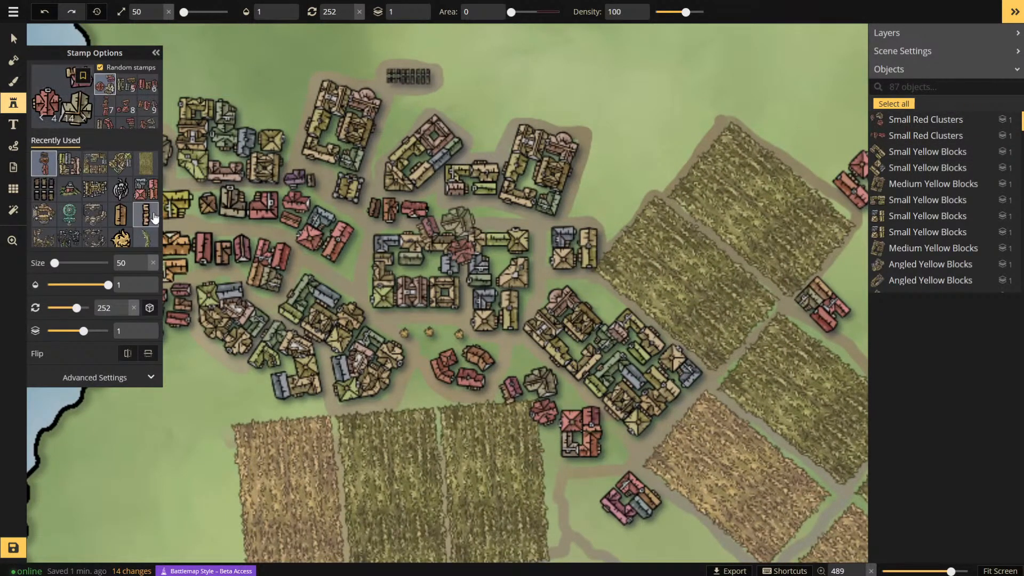
pyautogui.click(75, 170)
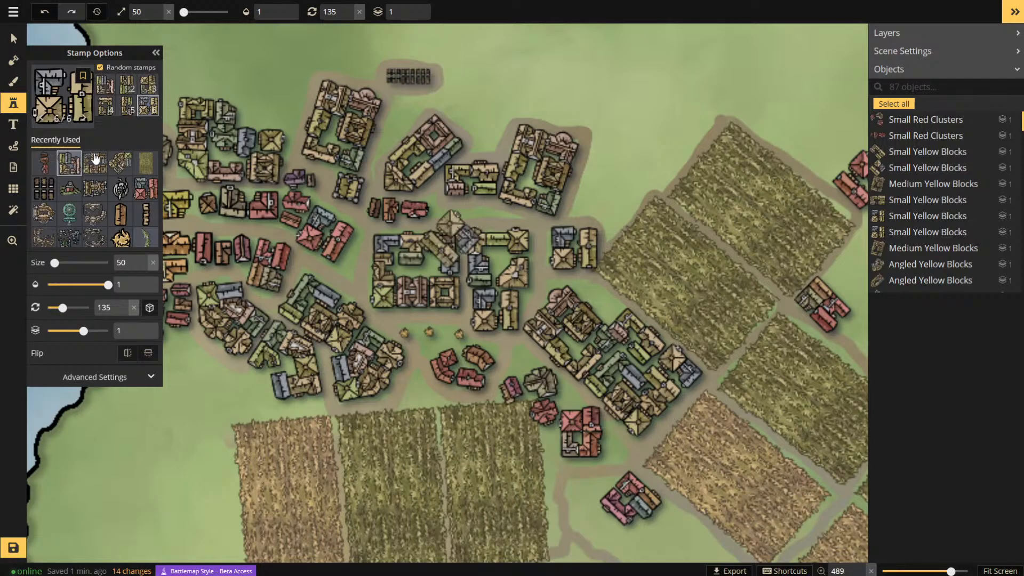
pyautogui.scroll(1, 608, 193)
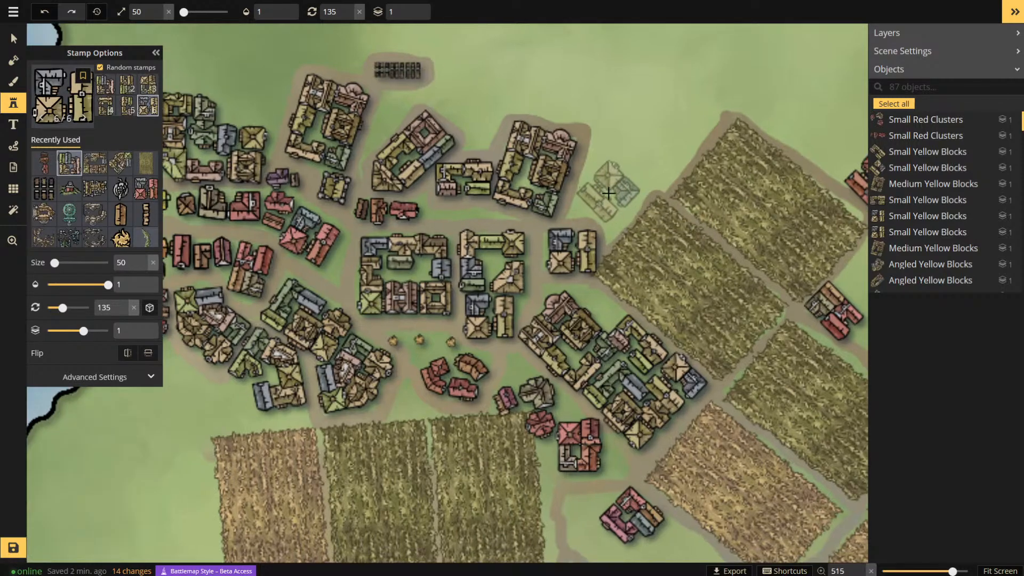
pyautogui.click(611, 202)
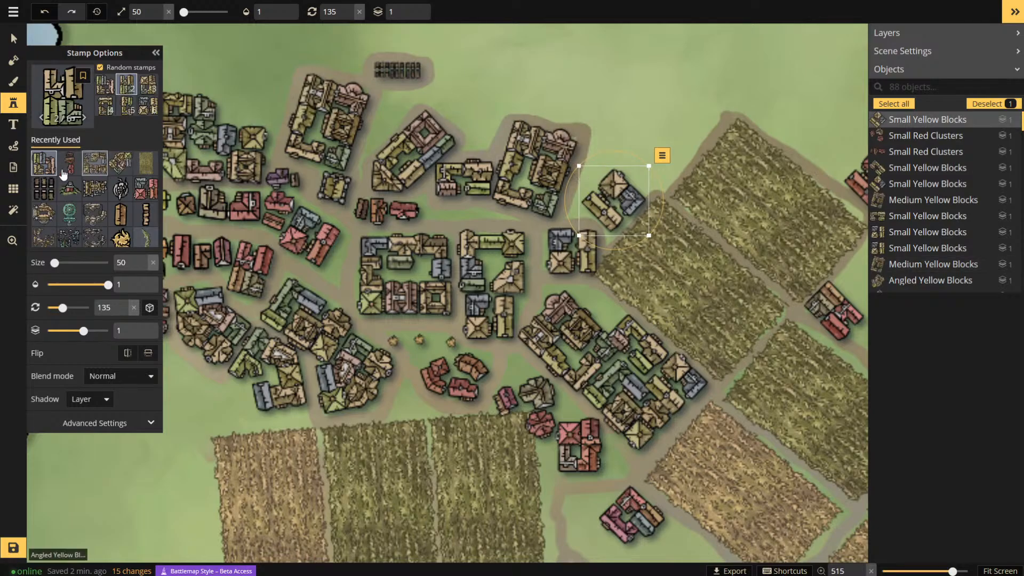
# - Place the third small yellow block variant southeast of the red block on the northeastern edge of the fields and adjust it
pyautogui.click(149, 84)
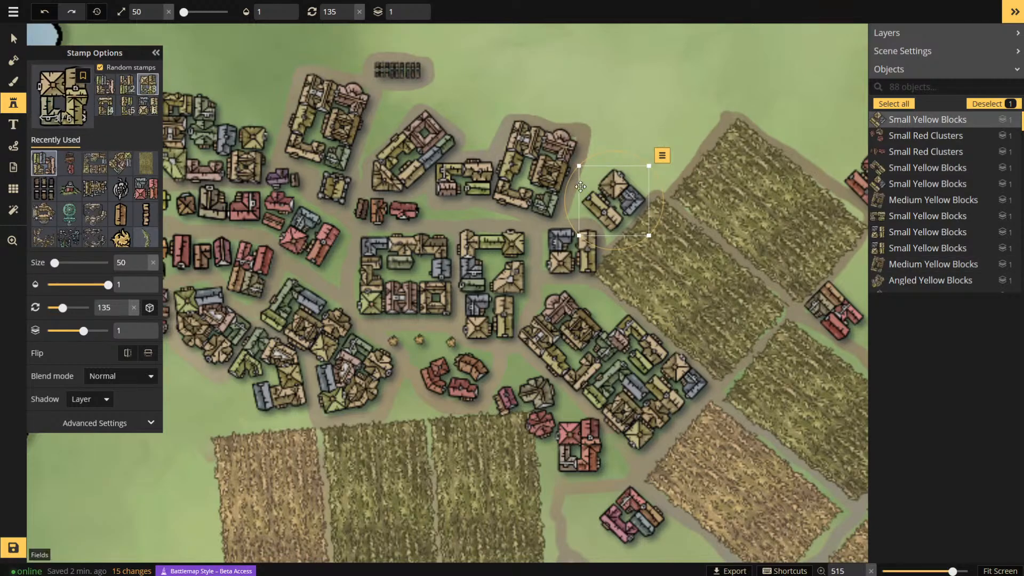
pyautogui.scroll(-3, 349, 171)
pyautogui.scroll(-4, 288, 155)
pyautogui.scroll(8, 578, 243)
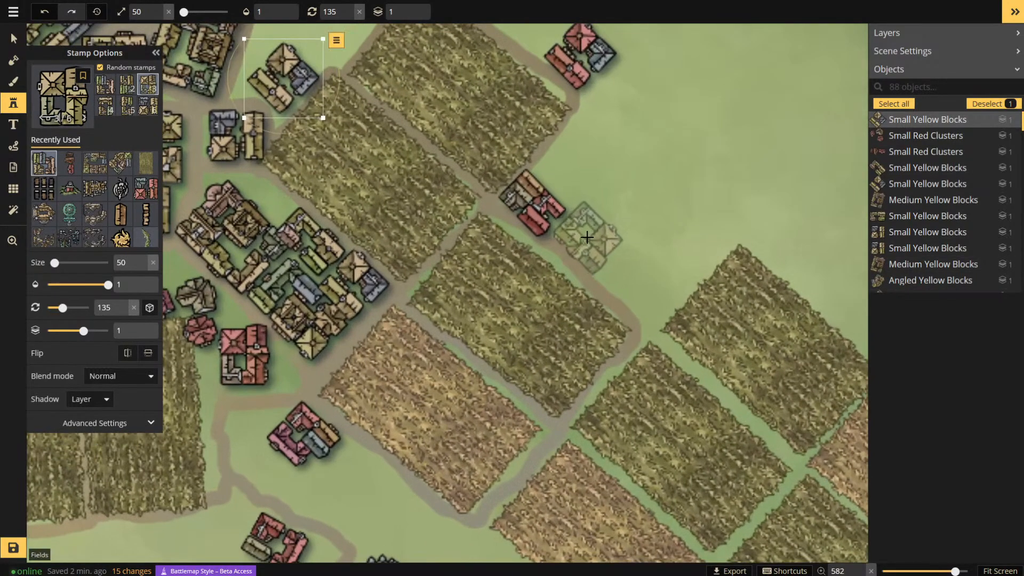
pyautogui.click(587, 236)
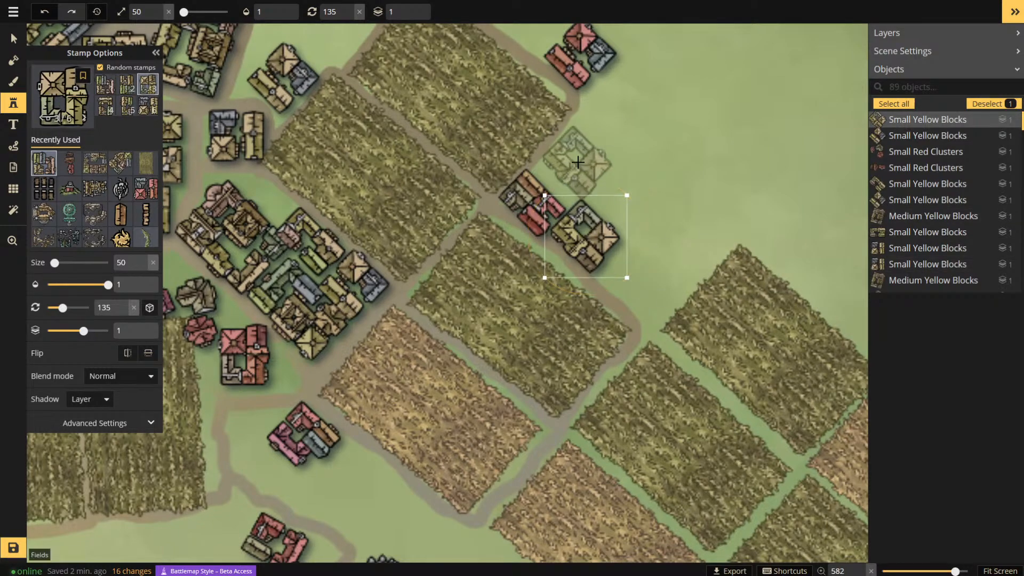
pyautogui.scroll(2, 582, 160)
pyautogui.scroll(-1, 583, 160)
pyautogui.scroll(5, 573, 169)
pyautogui.scroll(-5, 573, 169)
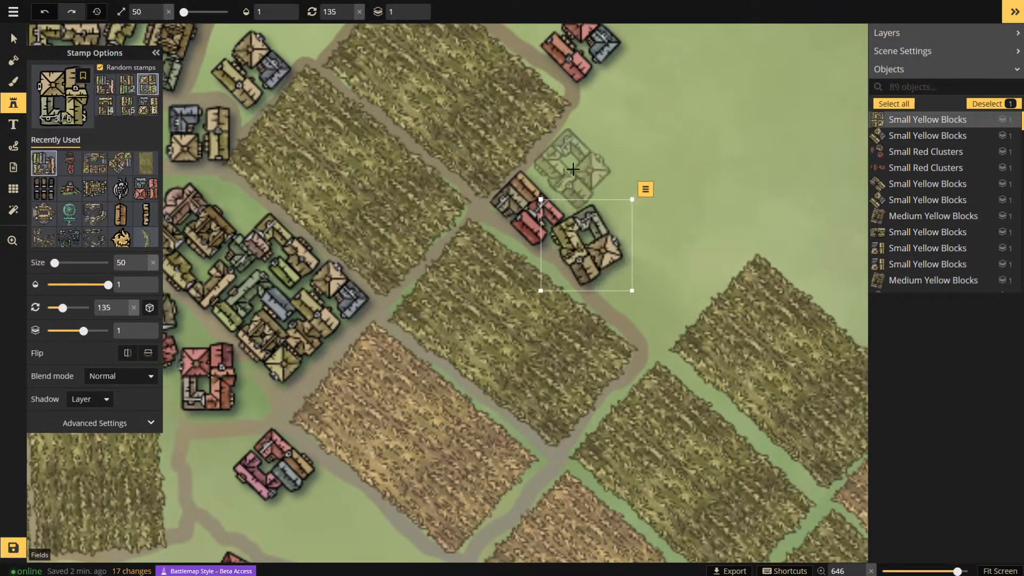
# - Place the first small yellow block variant at 135° on the north side of the red block beside the fields
pyautogui.scroll(-1, 569, 162)
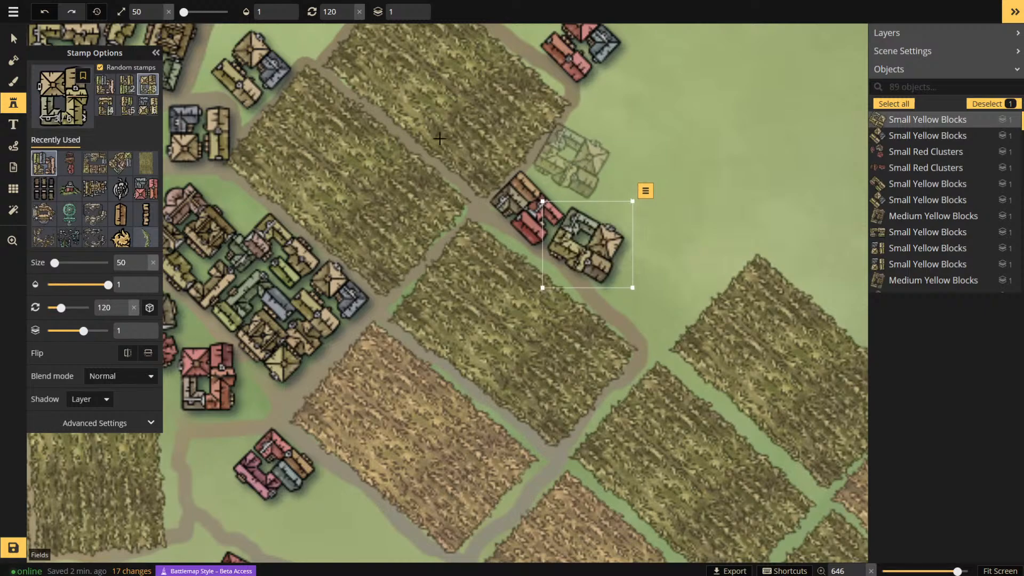
pyautogui.click(106, 86)
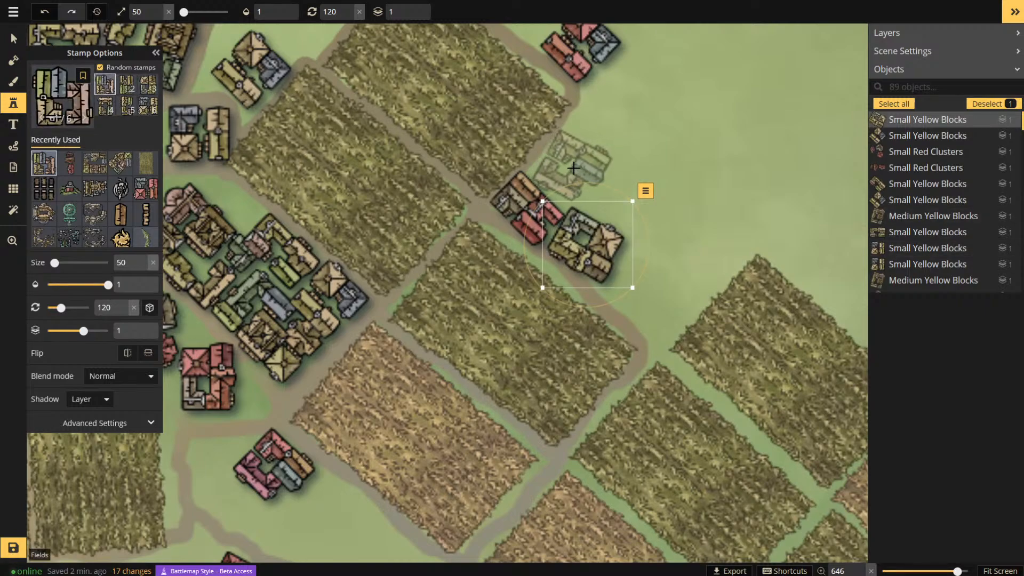
pyautogui.scroll(1, 574, 167)
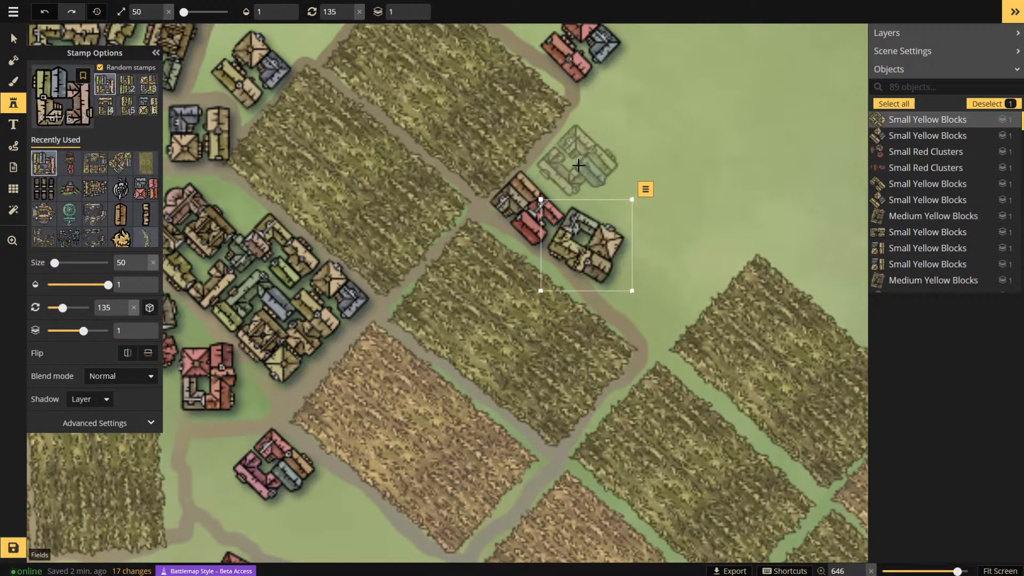
pyautogui.click(577, 166)
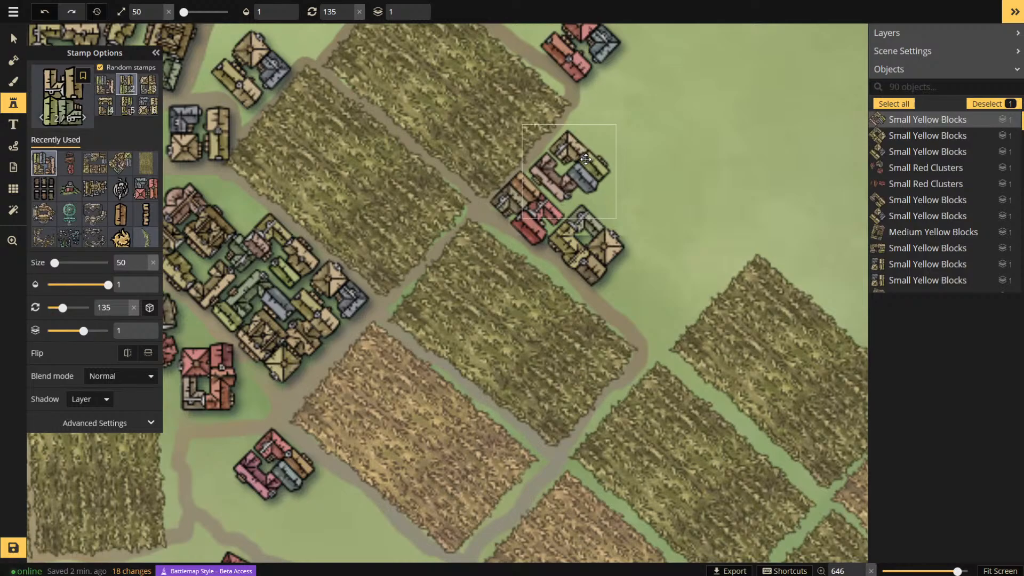
# - Switch the stamp to Small Red Clusters and choose its fourteenth variant
pyautogui.scroll(-6, 688, 142)
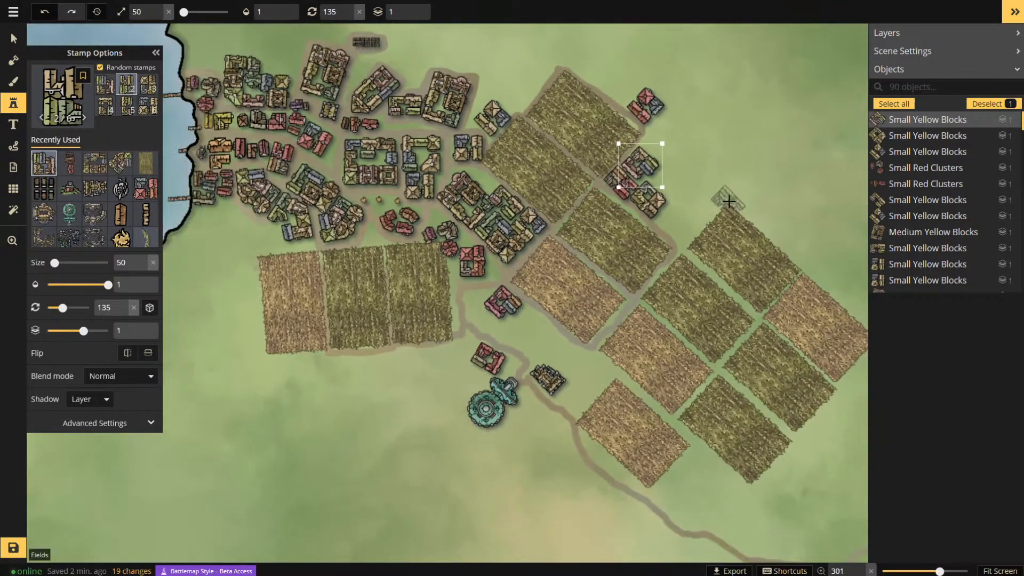
pyautogui.scroll(4, 517, 163)
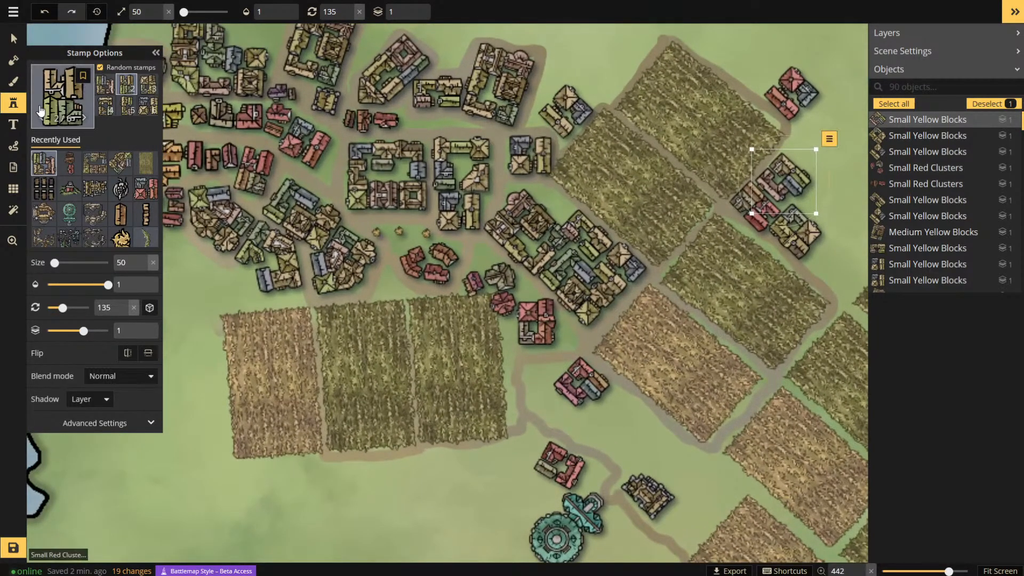
pyautogui.click(49, 103)
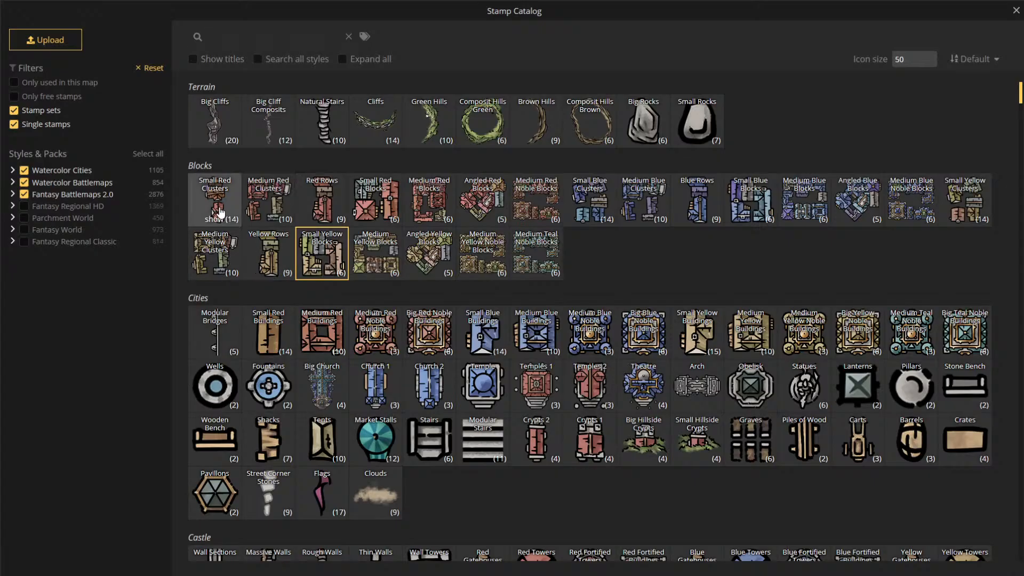
pyautogui.click(221, 217)
pyautogui.scroll(2, 564, 201)
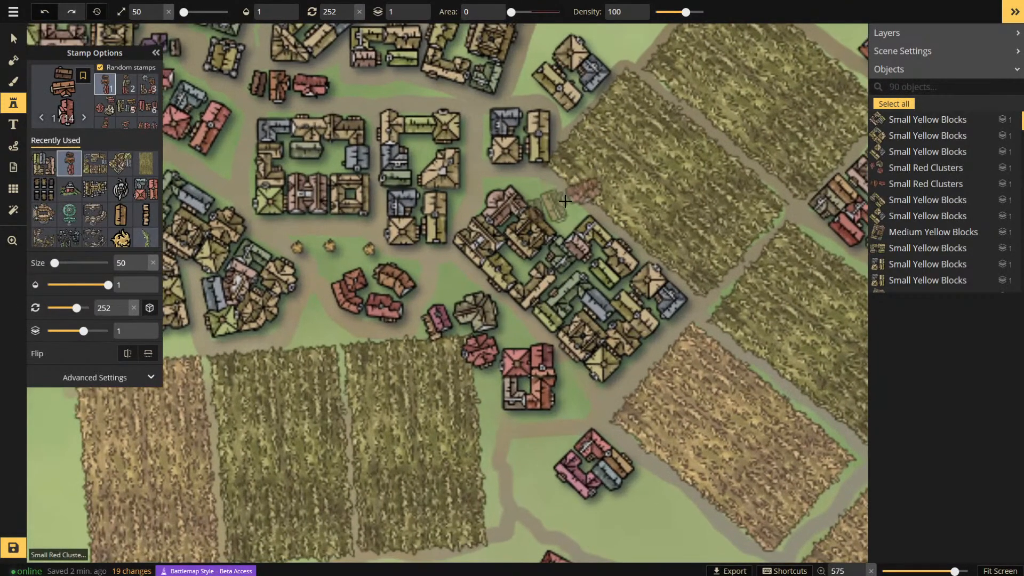
pyautogui.click(111, 125)
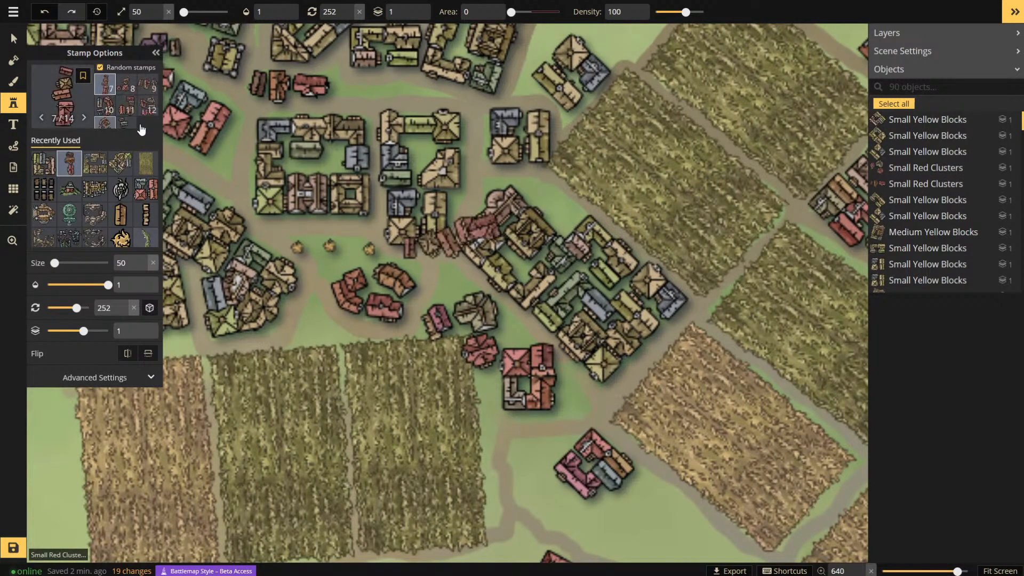
pyautogui.click(126, 123)
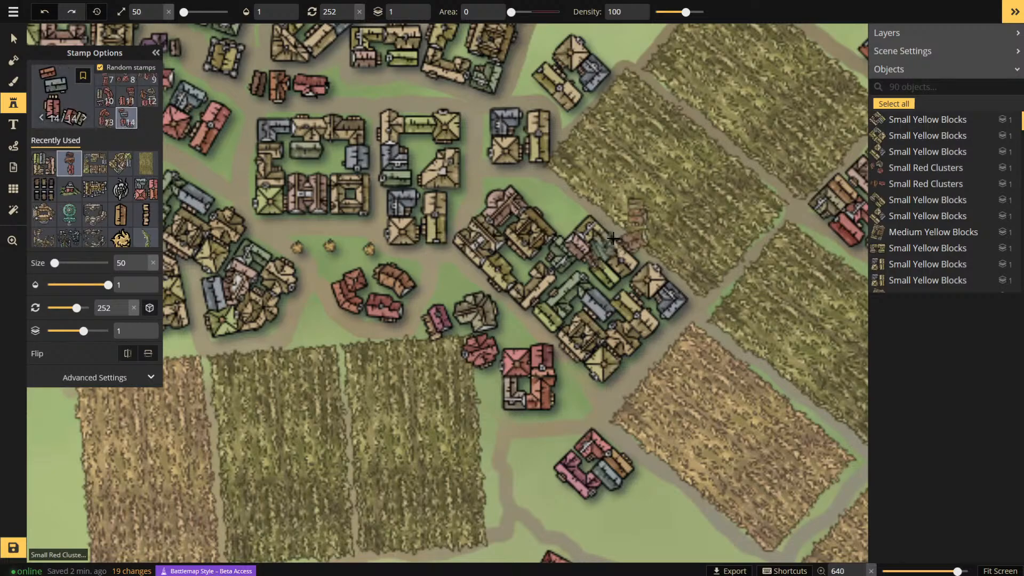
# - Place the small red cluster rotated to 14° on the west side of the red block just south of the town
pyautogui.scroll(-2, 562, 338)
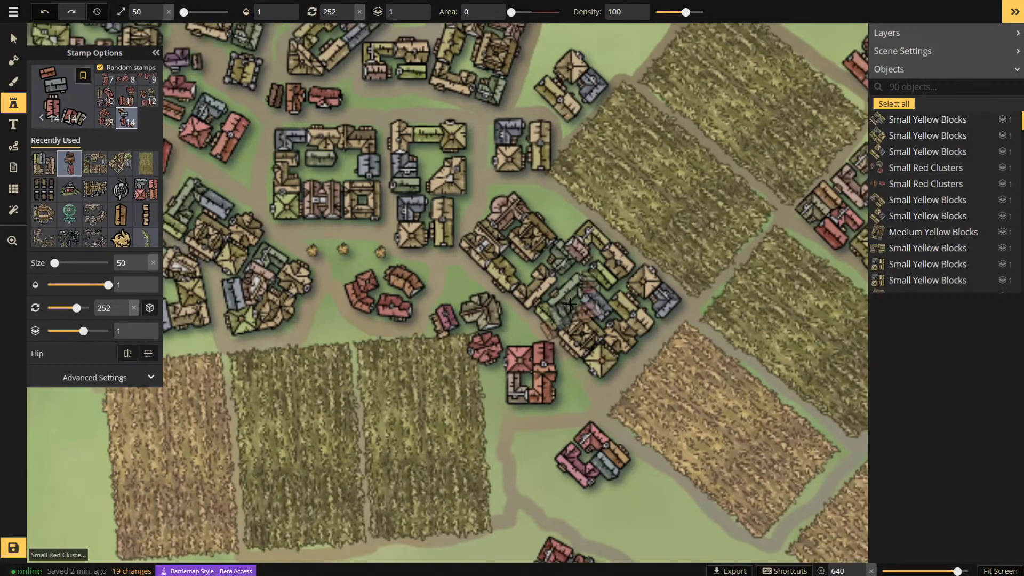
pyautogui.scroll(-1, 557, 419)
pyautogui.scroll(2, 548, 426)
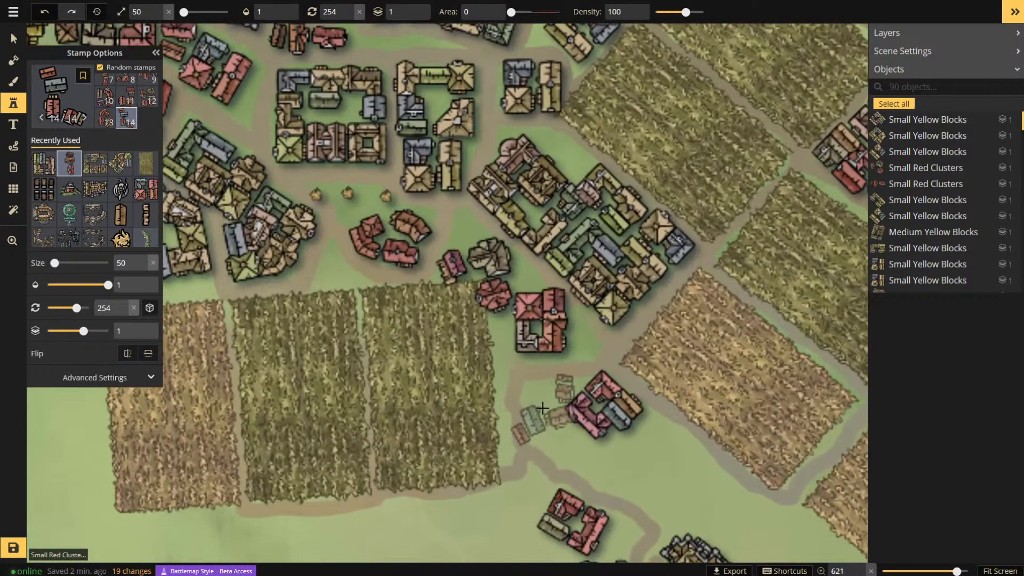
pyautogui.scroll(5, 547, 408)
pyautogui.click(550, 410)
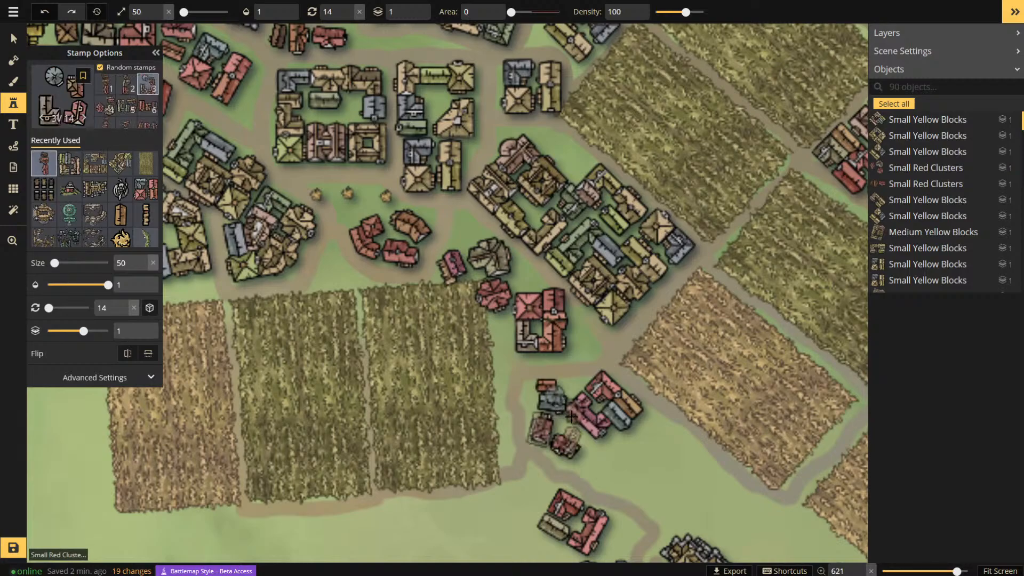
# - Place the eighth small red cluster variant rotated to 314° between the northeastern small yellow block and the northernmost field
pyautogui.scroll(-10, 546, 280)
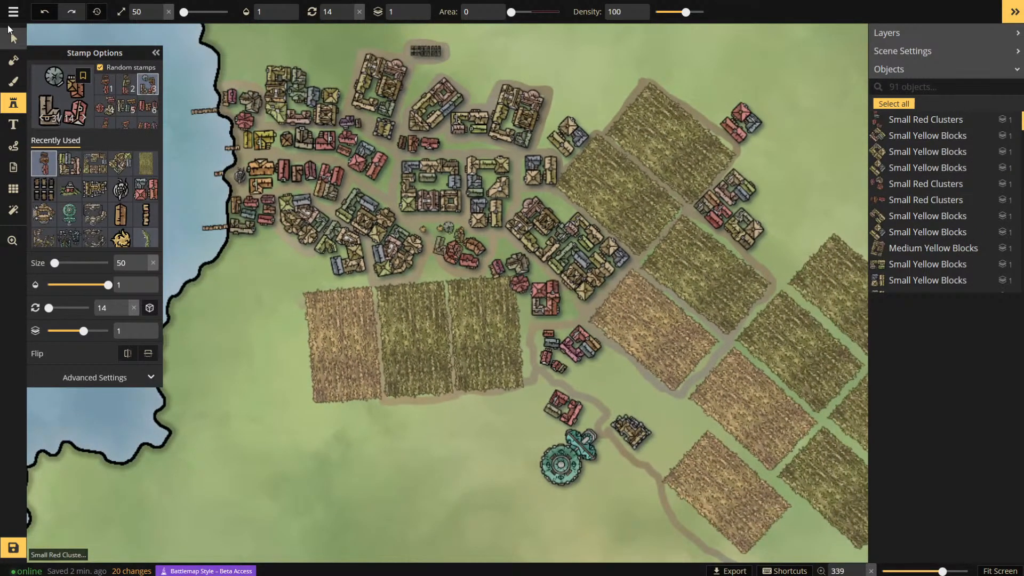
pyautogui.click(128, 128)
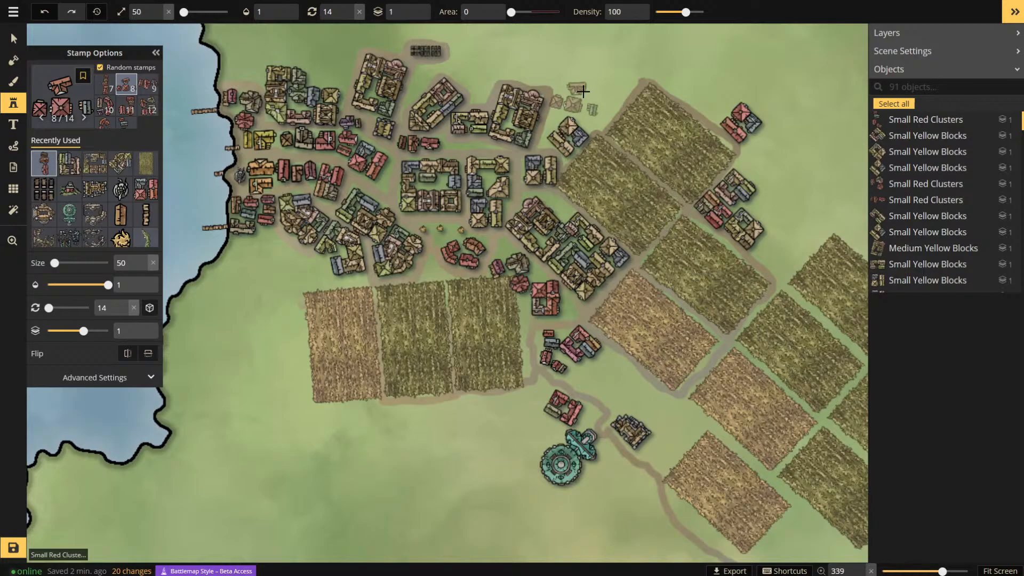
pyautogui.scroll(4, 589, 93)
pyautogui.scroll(-8, 594, 106)
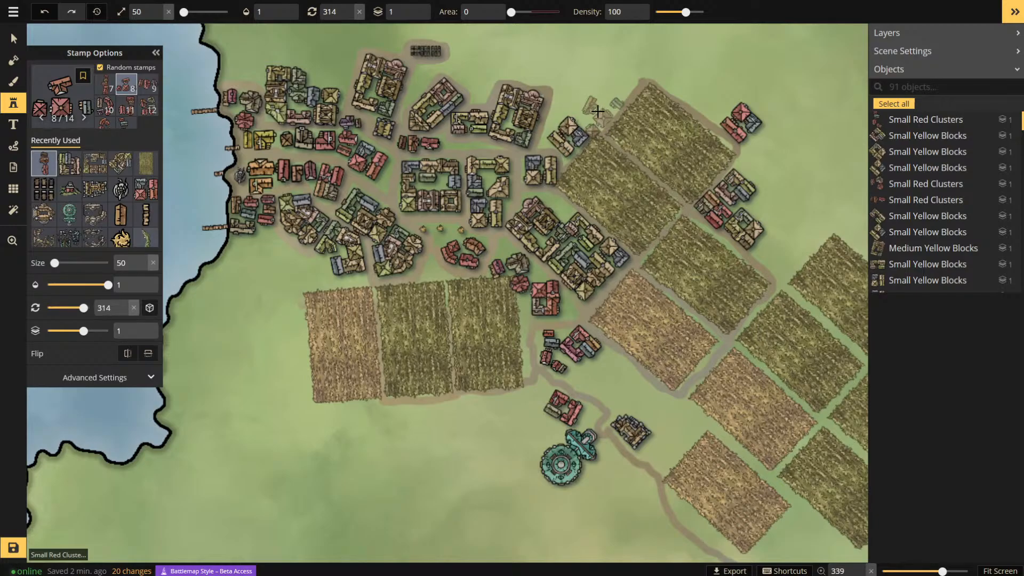
pyautogui.click(608, 112)
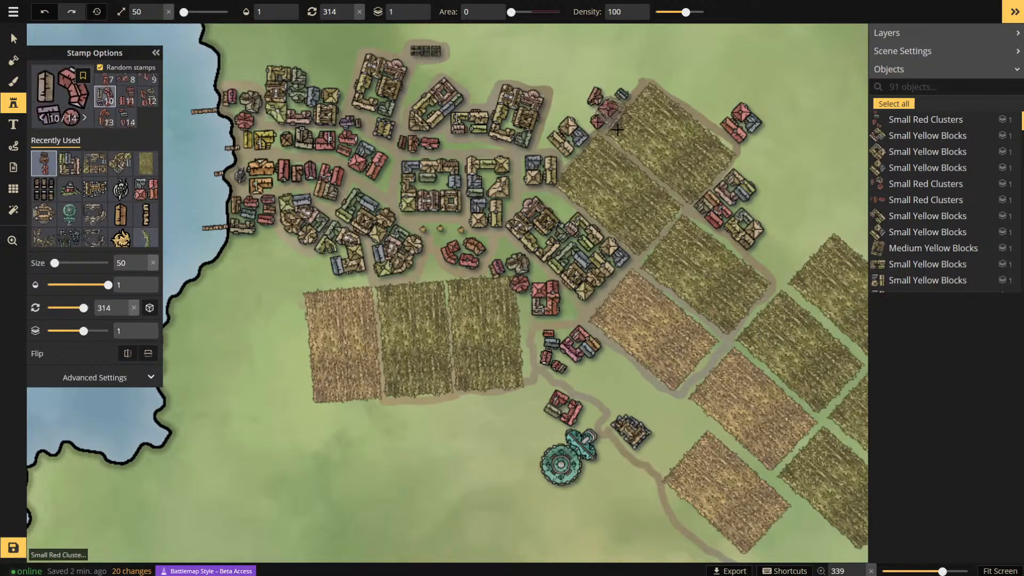
# - Place the eleventh small red cluster variant rotated to 134° northwest of the red block on the fields' northeastern edge
pyautogui.click(450, 241)
pyautogui.click(109, 120)
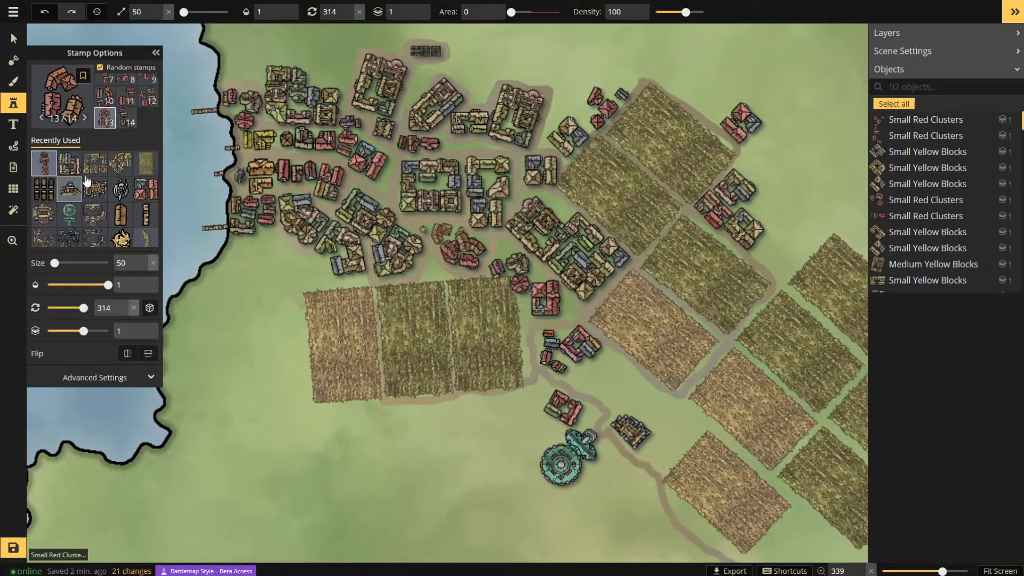
pyautogui.click(128, 98)
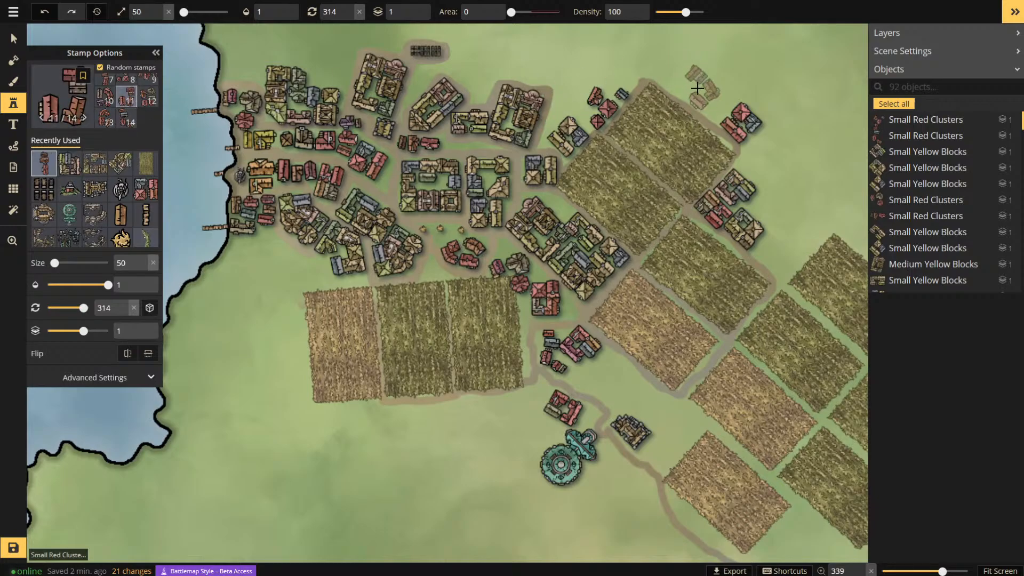
pyautogui.scroll(1, 709, 94)
pyautogui.scroll(15, 711, 98)
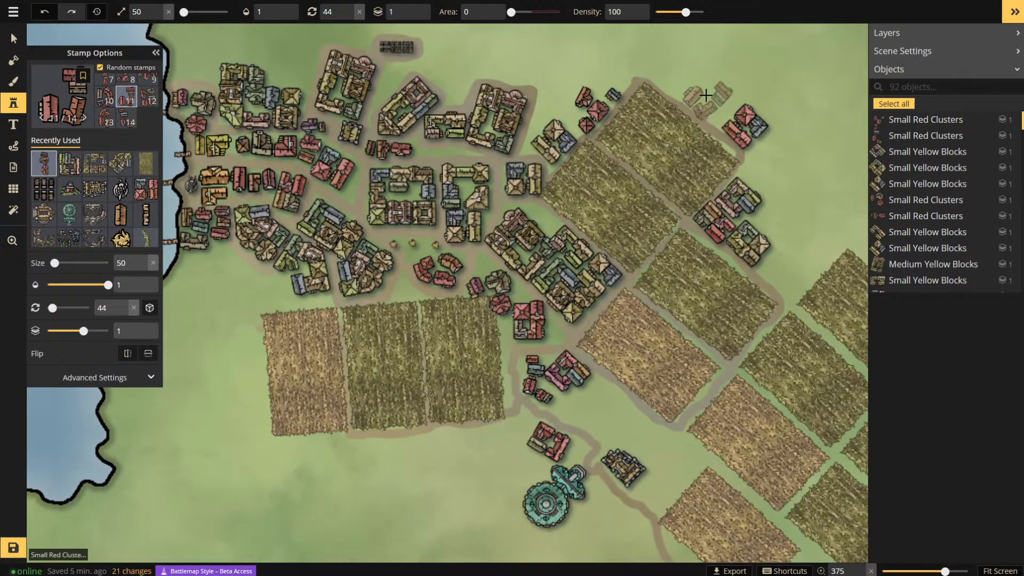
pyautogui.scroll(-2, 710, 97)
pyautogui.scroll(-1, 711, 98)
pyautogui.click(713, 101)
pyautogui.scroll(-1, 700, 288)
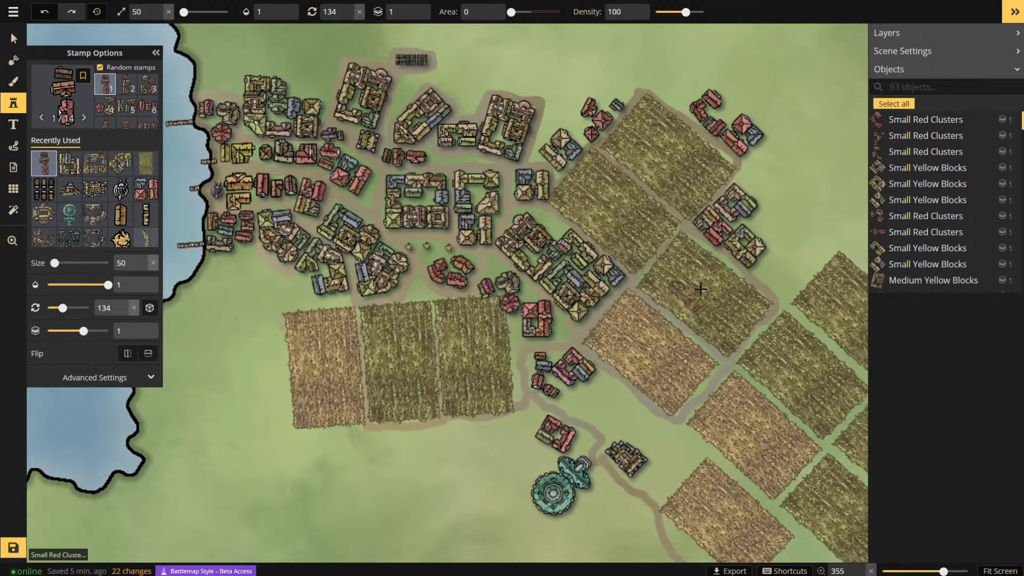
# - Place a Small Red Clusters stamp rotated to 179 between the keep on the lake's western shore and the water
pyautogui.scroll(-5, 700, 288)
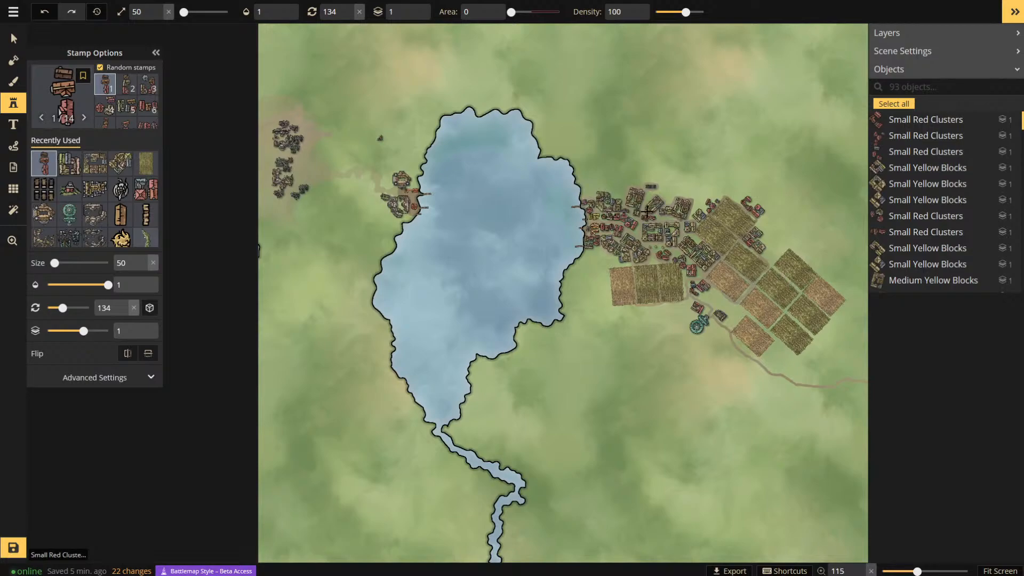
pyautogui.scroll(3, 699, 224)
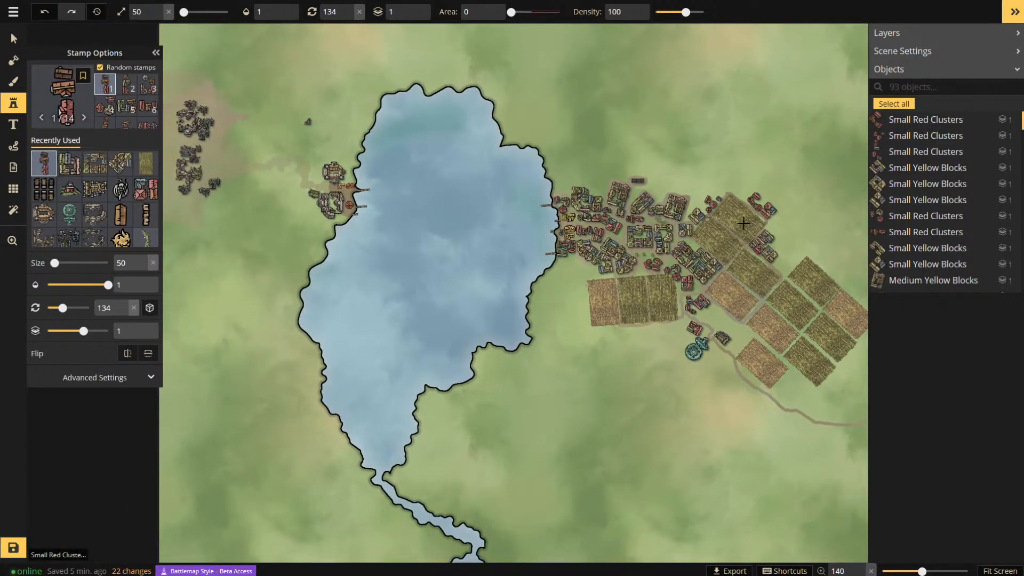
pyautogui.scroll(1, 637, 299)
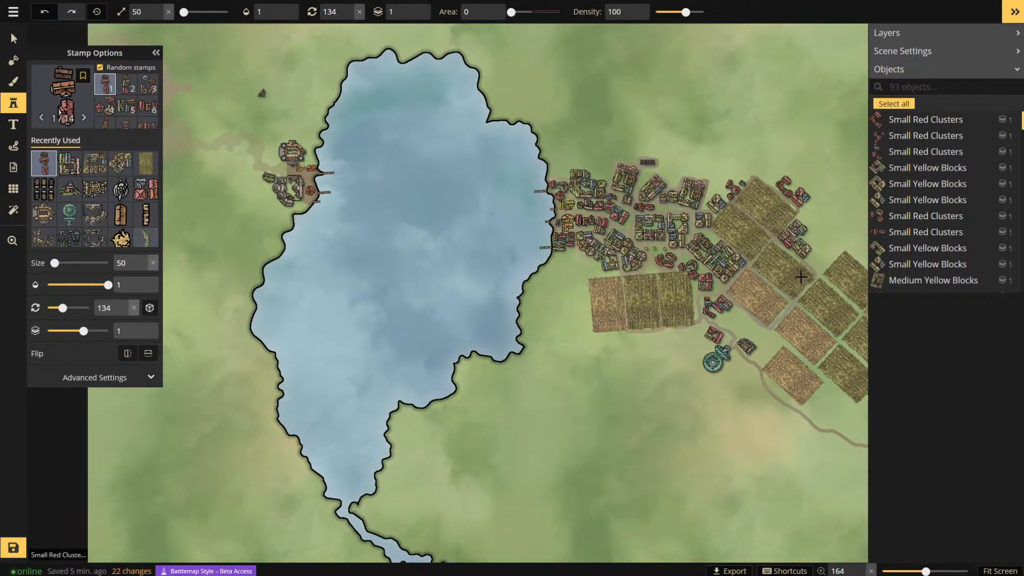
pyautogui.scroll(-2, 502, 230)
pyautogui.scroll(2, 530, 212)
pyautogui.scroll(2, 425, 203)
pyautogui.scroll(5, 424, 203)
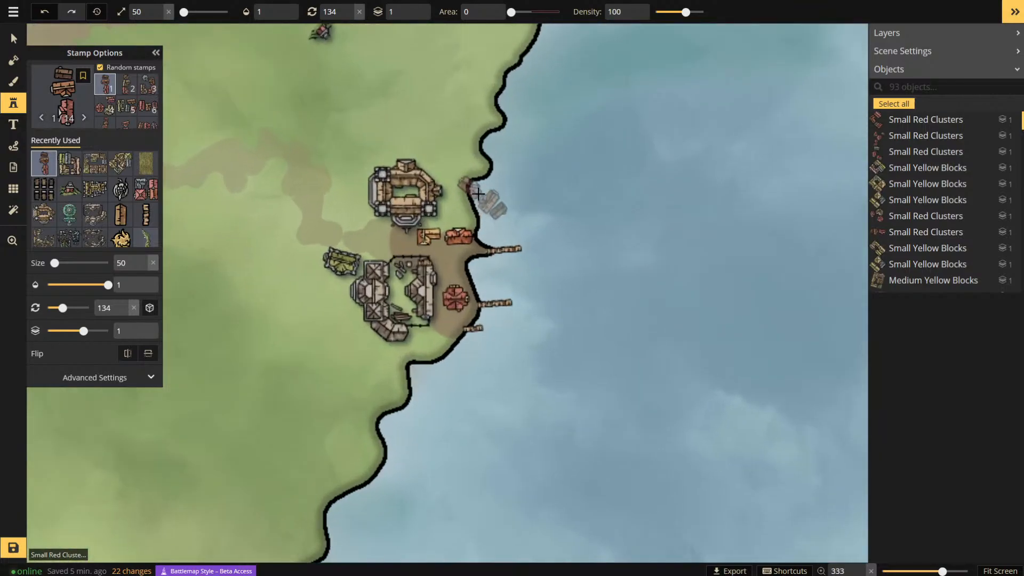
pyautogui.keyDown('shift'); pyautogui.scroll(3, 464, 191); pyautogui.keyUp('shift')
pyautogui.keyDown('shift'); pyautogui.scroll(2, 464, 191); pyautogui.keyUp('shift')
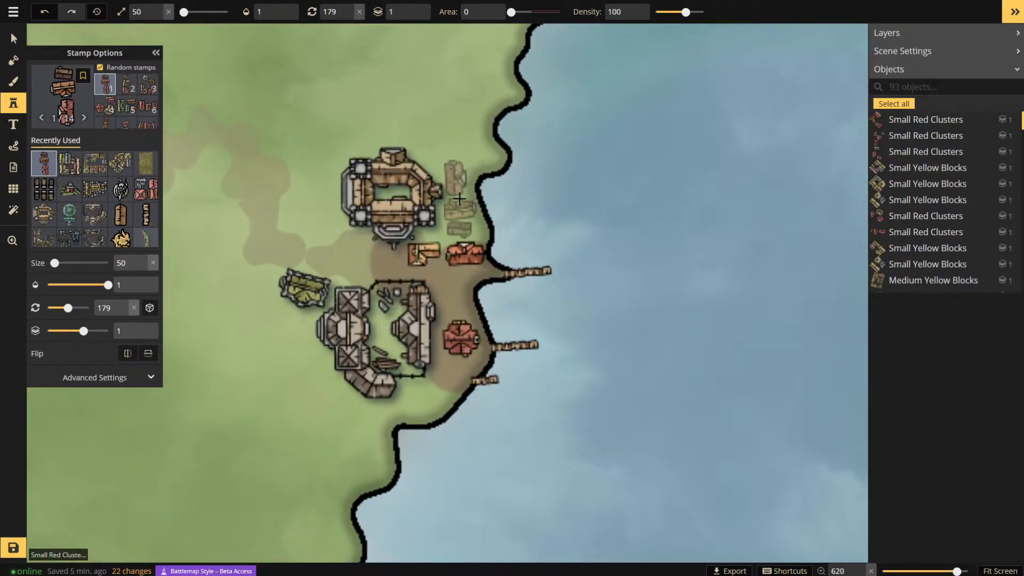
pyautogui.click(461, 193)
# - Rotate the red cluster stamp to 74 and place it just west of the keep
pyautogui.keyDown('shift'); pyautogui.scroll(1, 692, 183); pyautogui.keyUp('shift')
pyautogui.scroll(-2, 653, 201)
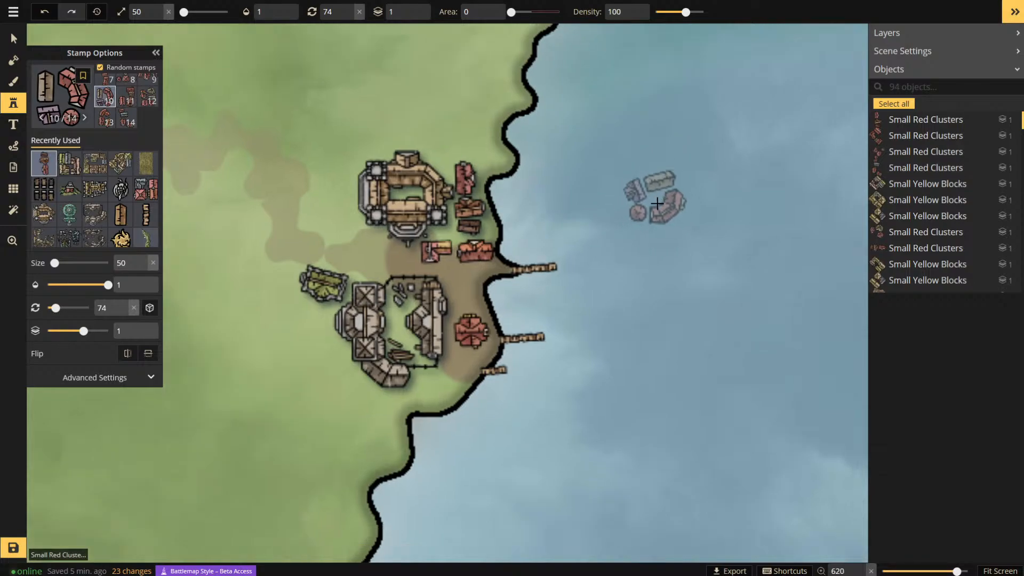
pyautogui.scroll(2, 403, 206)
pyautogui.click(391, 201)
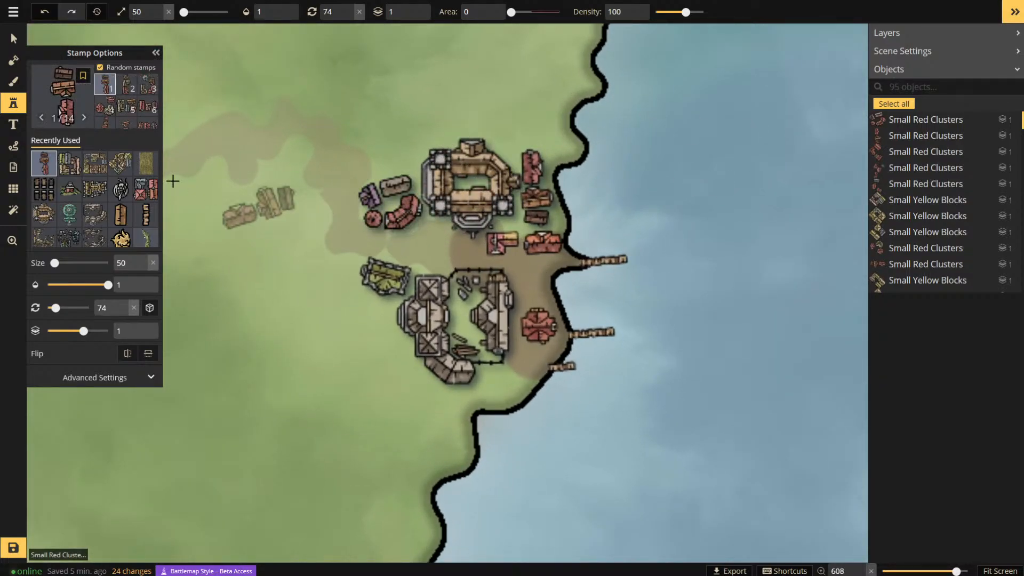
# - Select variant 5 of the red clusters, rotate it to 29 and place it west of the yellow building
pyautogui.click(126, 107)
pyautogui.keyDown('shift'); pyautogui.scroll(-3, 330, 260); pyautogui.keyUp('shift')
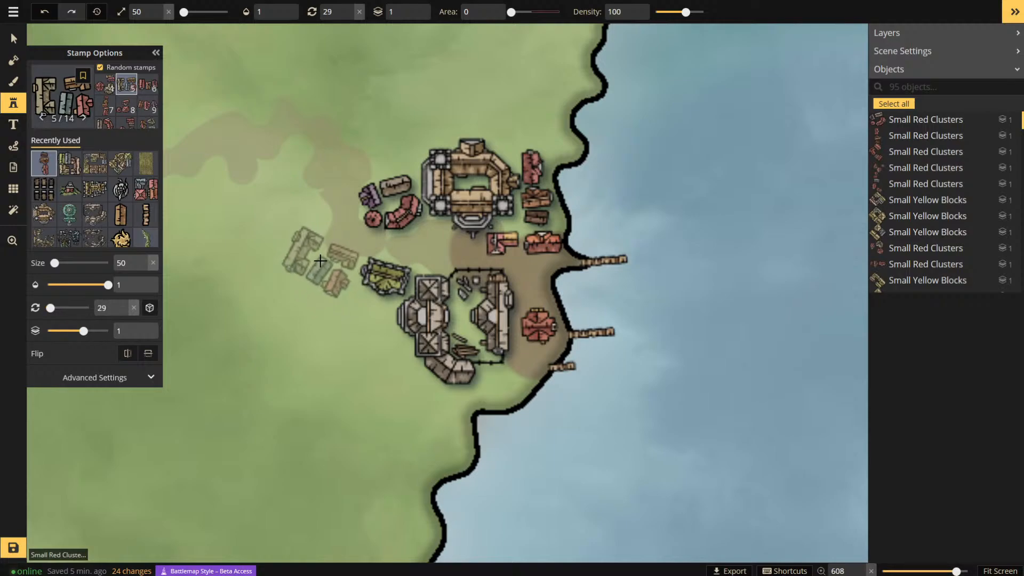
pyautogui.click(320, 256)
# - Choose the Destroyed Smithy stamp from the Ruins category and place it rotated to 270 on the grassland southwest of the keep
pyautogui.scroll(-2, 774, 207)
pyautogui.scroll(-3, 747, 195)
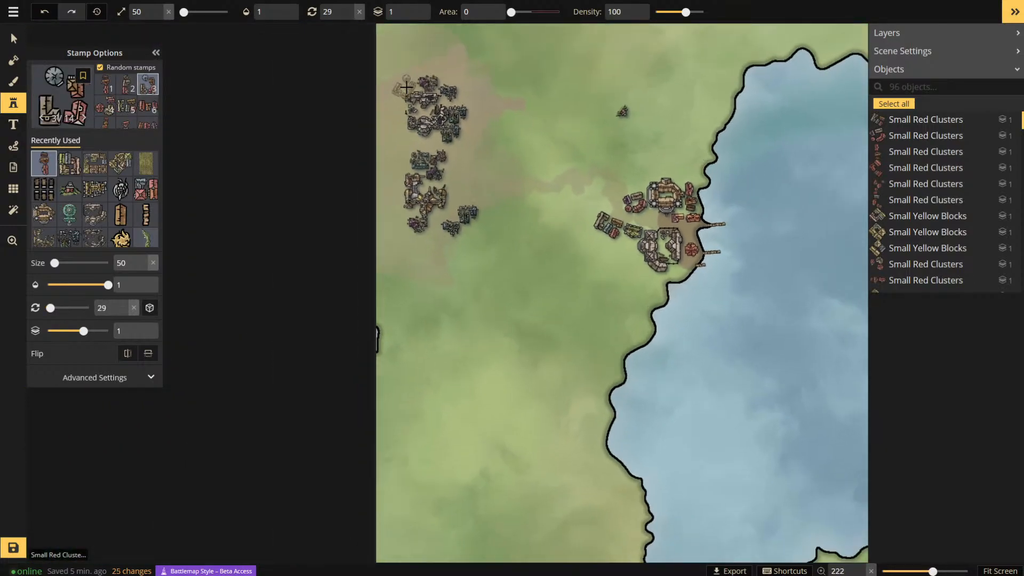
pyautogui.click(44, 92)
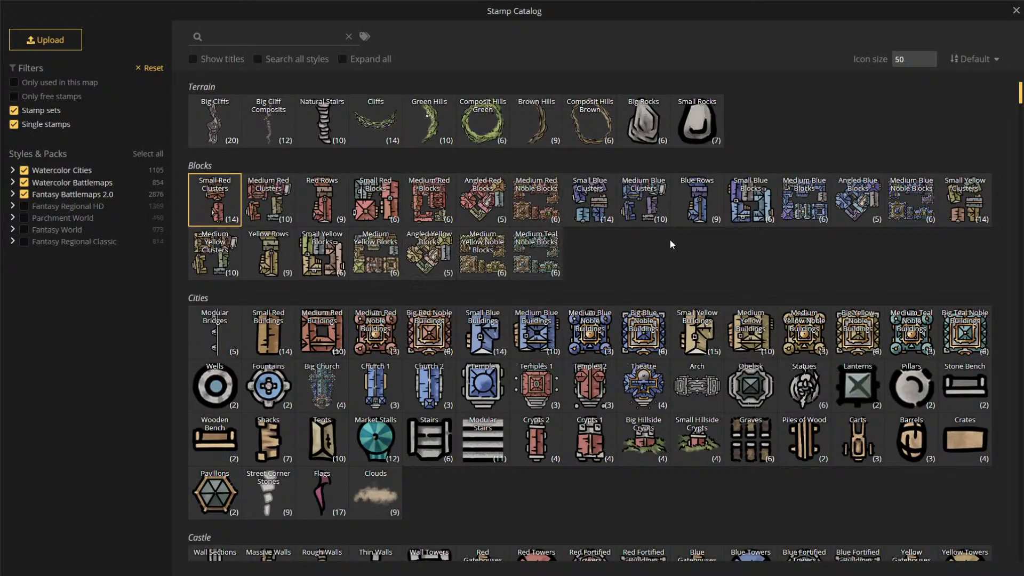
pyautogui.scroll(-15, 649, 229)
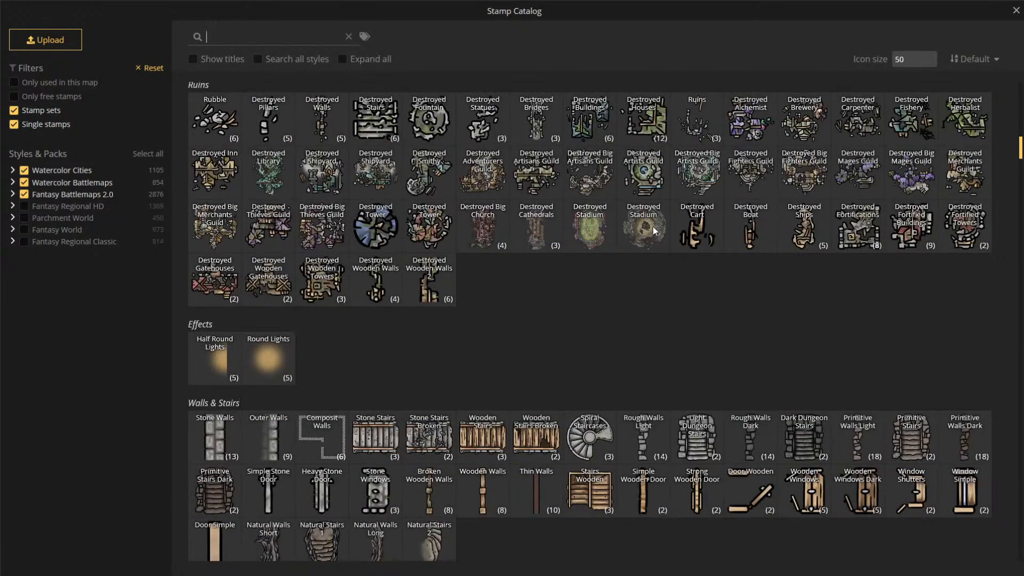
pyautogui.click(429, 178)
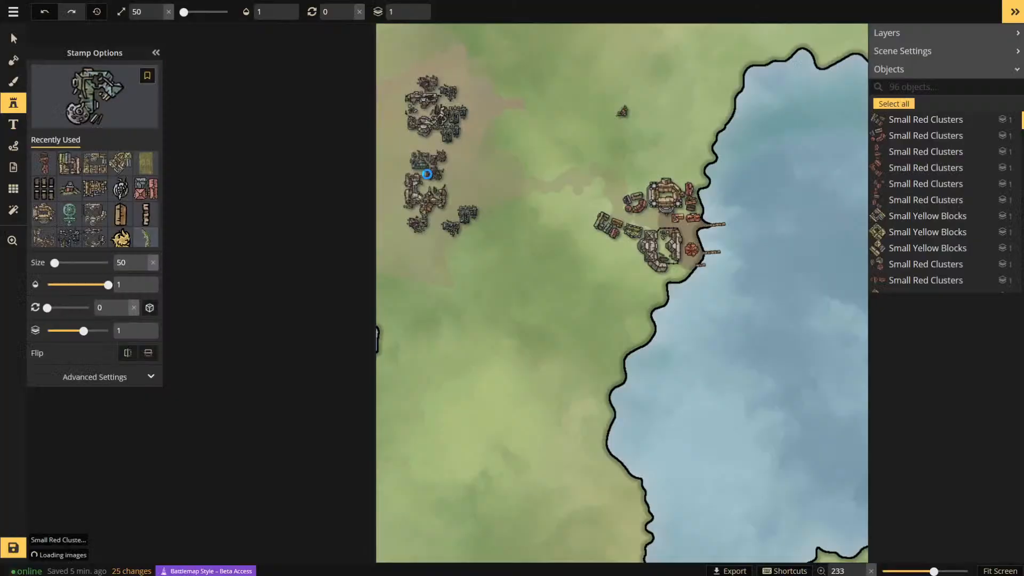
pyautogui.scroll(-1, 535, 163)
pyautogui.scroll(-5, 517, 109)
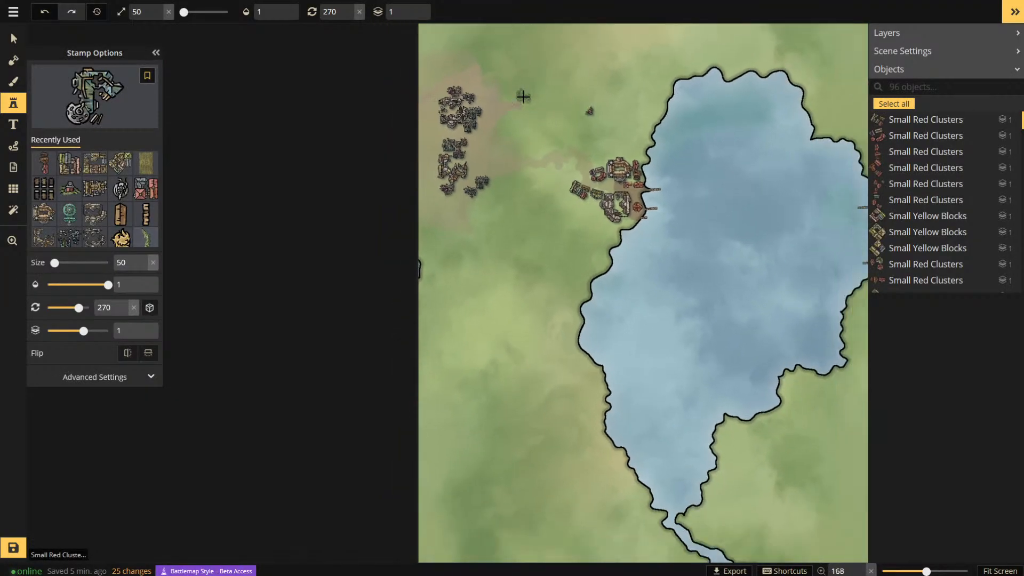
pyautogui.scroll(8, 502, 288)
pyautogui.click(534, 244)
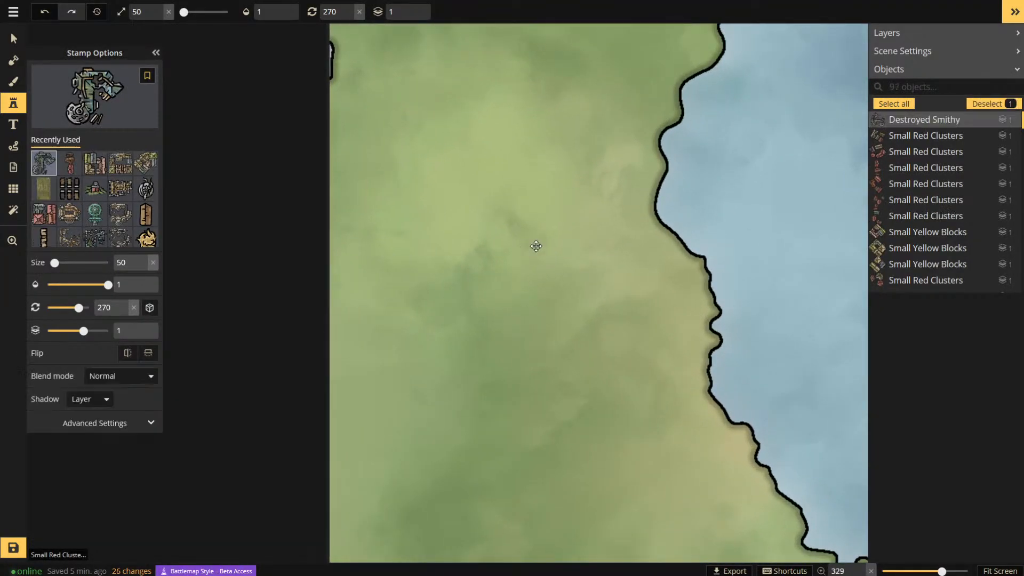
# - Choose the Destroyed Houses stamp set and place one house just south of the destroyed smithy
pyautogui.click(40, 159)
pyautogui.click(77, 98)
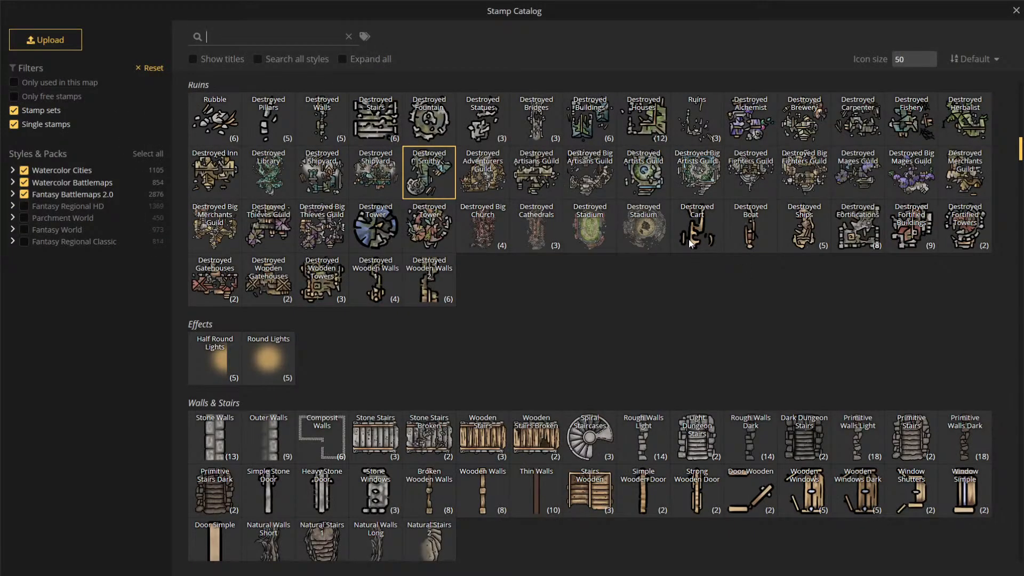
pyautogui.click(650, 120)
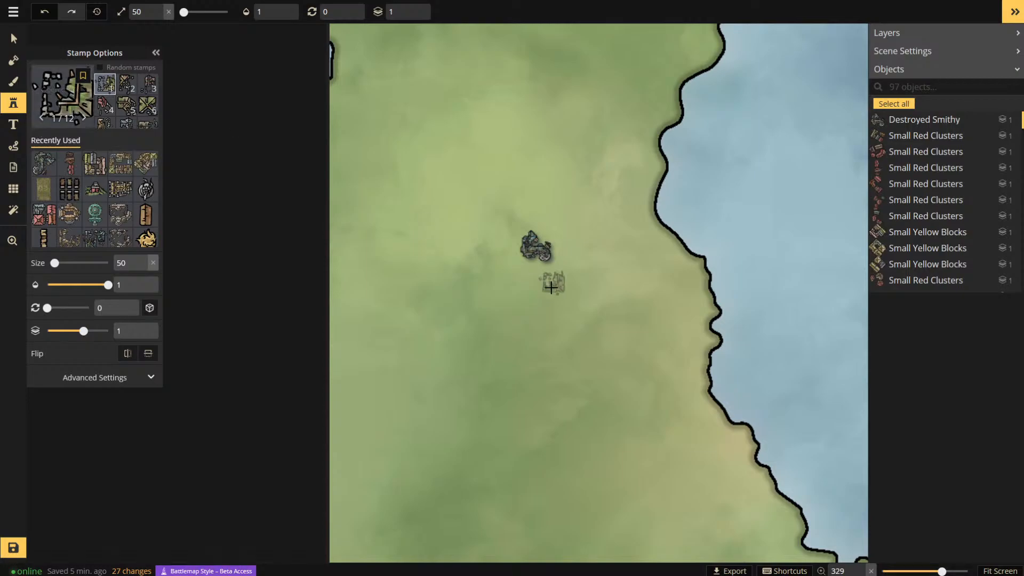
pyautogui.click(530, 274)
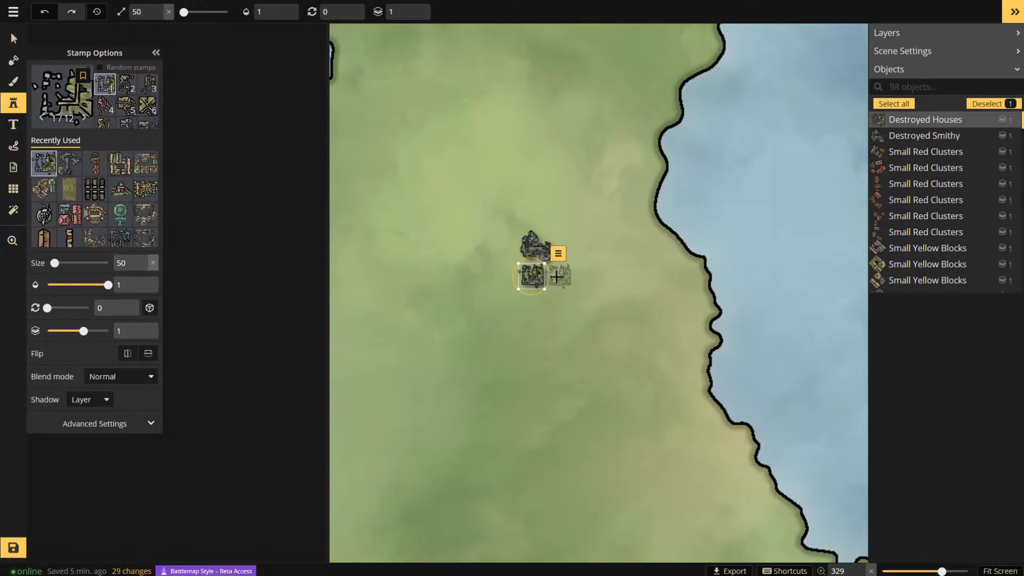
# - Turn on random stamps and place five more destroyed houses, two northeast of the smithy and three to its south and southwest
pyautogui.click(101, 69)
pyautogui.click(558, 230)
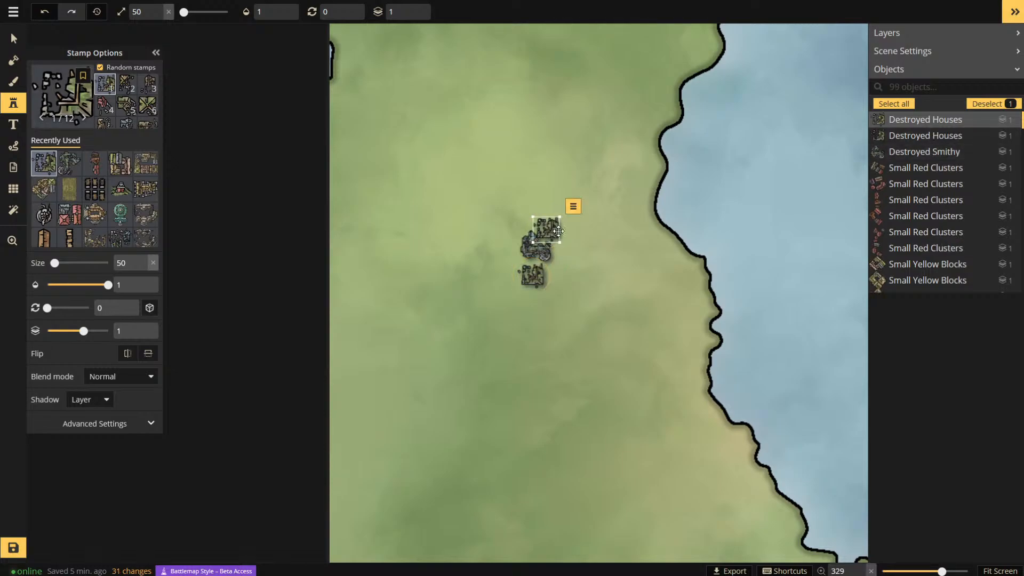
pyautogui.click(577, 229)
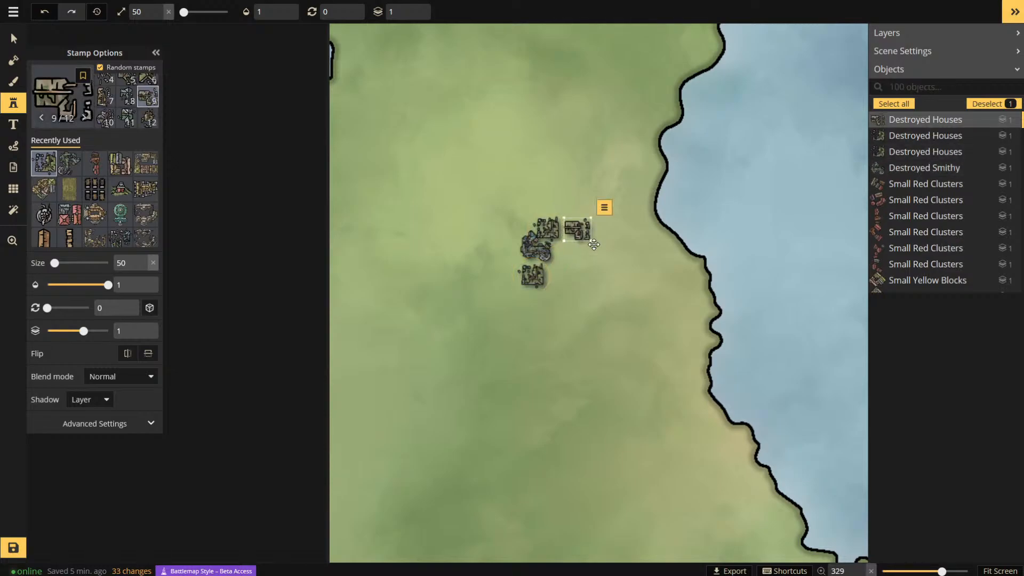
pyautogui.click(507, 279)
pyautogui.click(530, 303)
pyautogui.click(530, 333)
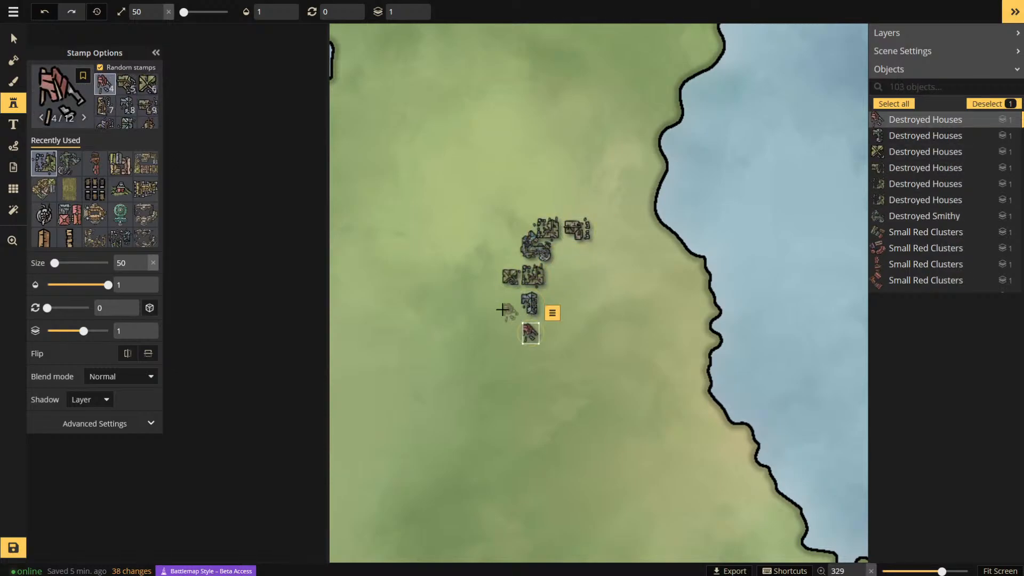
# - Fill in the ruined village south and east of the smithy with four destroyed houses, nudging the easternmost one slightly west
pyautogui.click(509, 303)
pyautogui.click(555, 296)
pyautogui.click(578, 268)
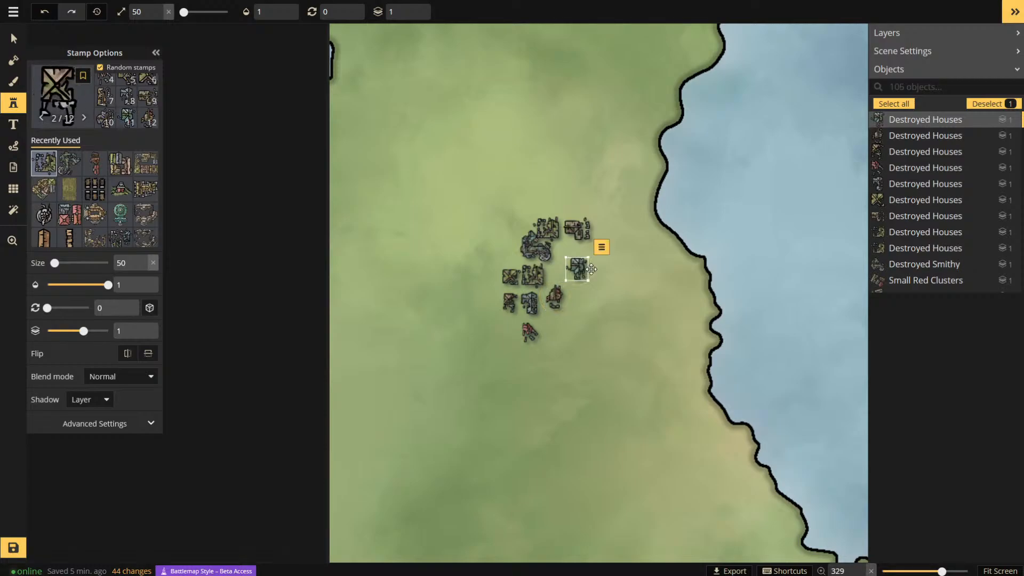
pyautogui.moveTo(578, 270); pyautogui.dragTo(569, 272)
pyautogui.click(544, 322)
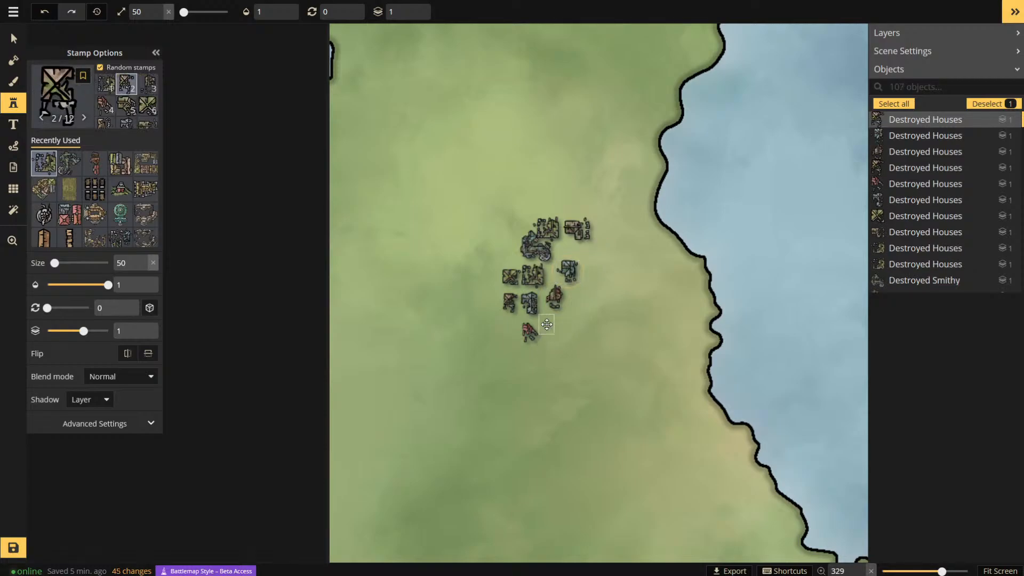
# - Extend the ruins with a southward column of four destroyed houses and two more at the western end of the house row
pyautogui.click(539, 363)
pyautogui.click(536, 392)
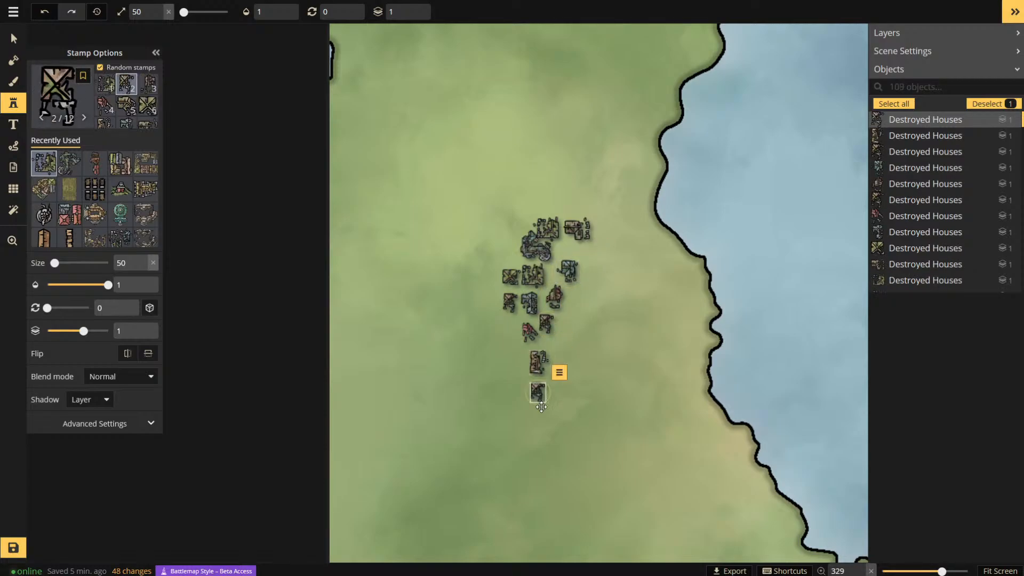
pyautogui.click(539, 419)
pyautogui.click(540, 441)
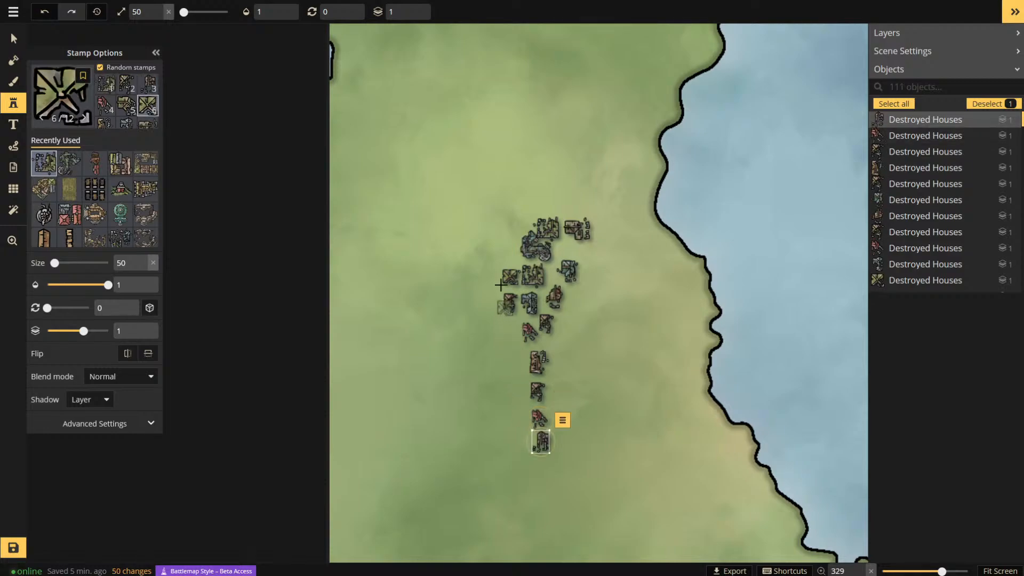
pyautogui.click(492, 273)
pyautogui.click(473, 278)
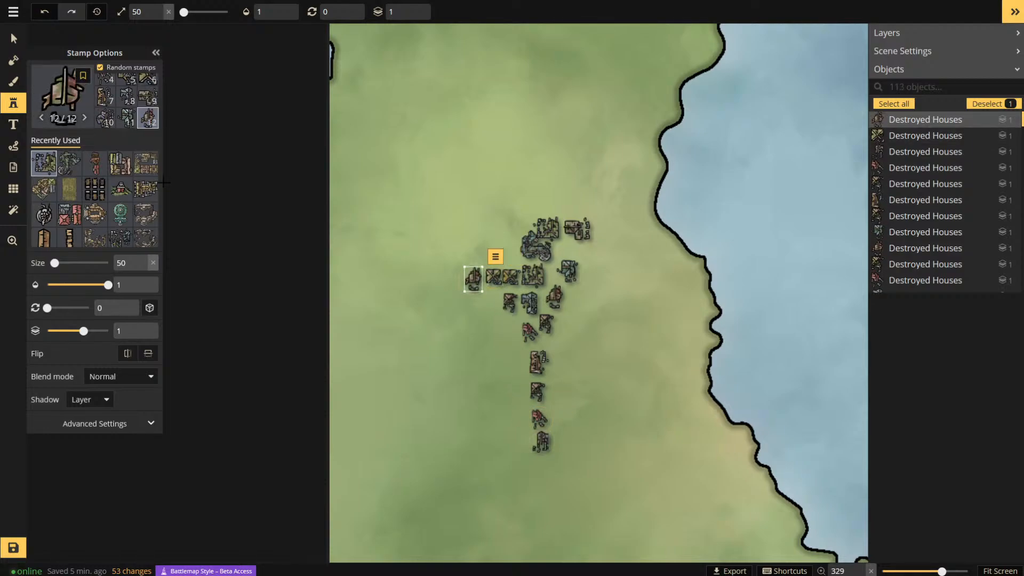
# - Switch to the Destroyed Buildings stamp set and place five random buildings around the edges of the ruined houses
pyautogui.click(62, 104)
pyautogui.click(610, 102)
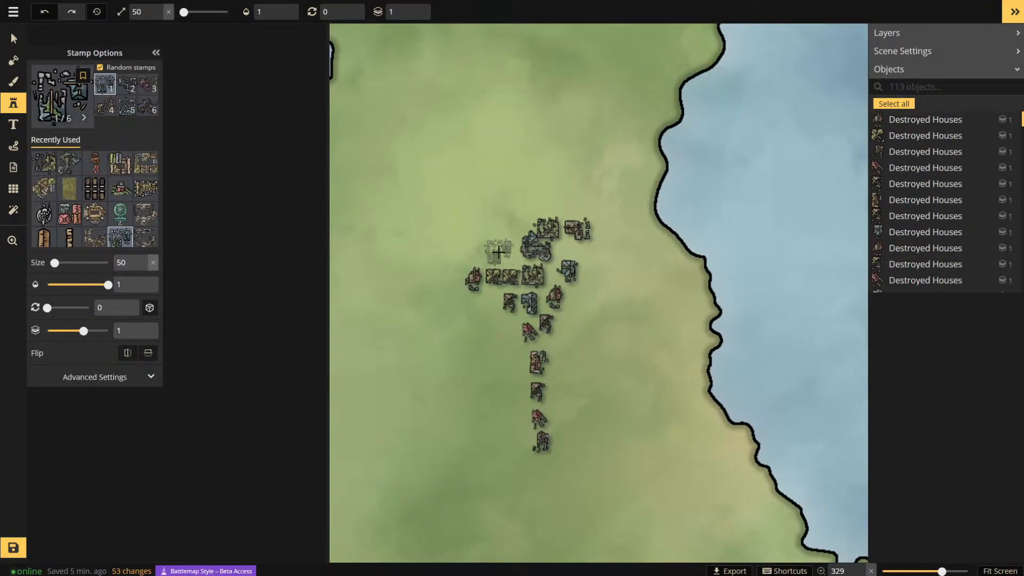
pyautogui.click(499, 253)
pyautogui.click(513, 356)
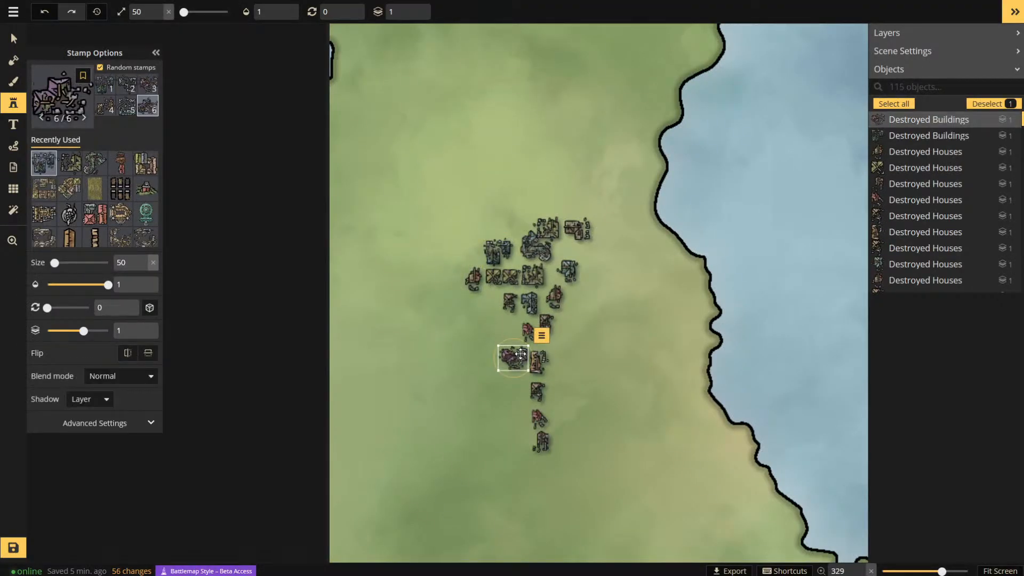
pyautogui.click(559, 344)
pyautogui.click(566, 321)
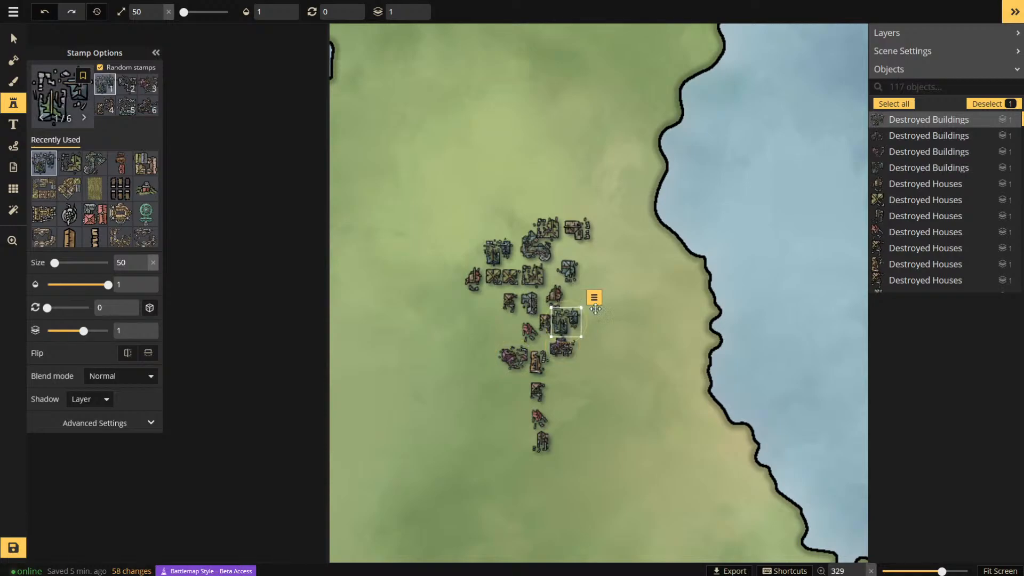
pyautogui.click(514, 388)
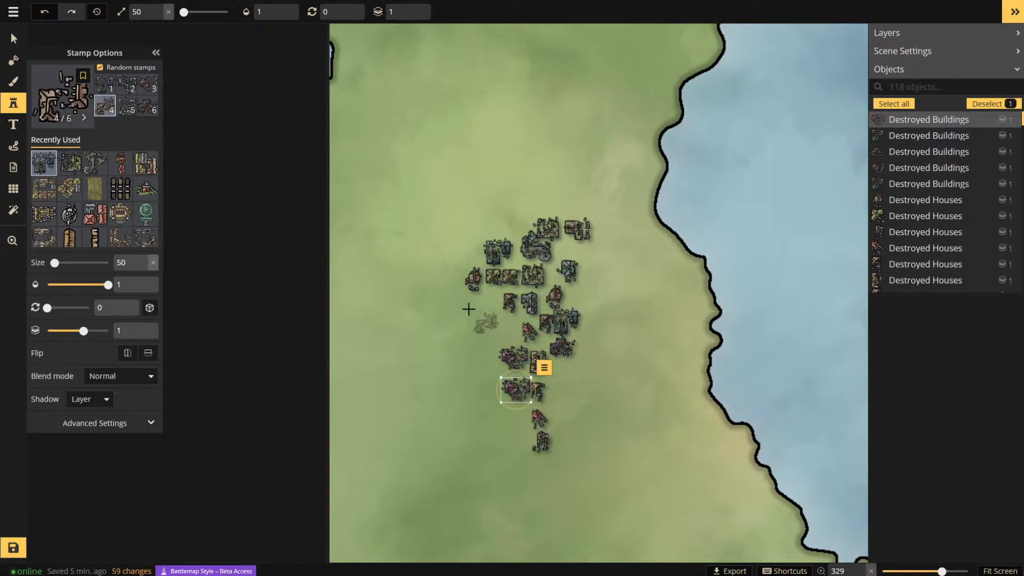
# - Place Walkways variant 2 as a dock on the lake shore east of the ruins and rotate it to 70
pyautogui.scroll(-1, 450, 304)
pyautogui.scroll(-2, 450, 304)
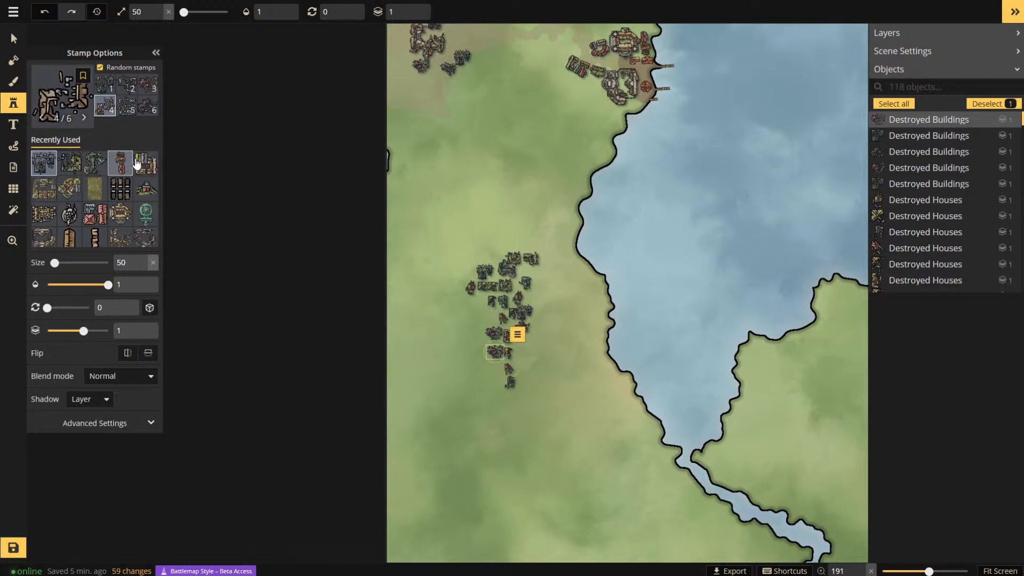
pyautogui.click(96, 239)
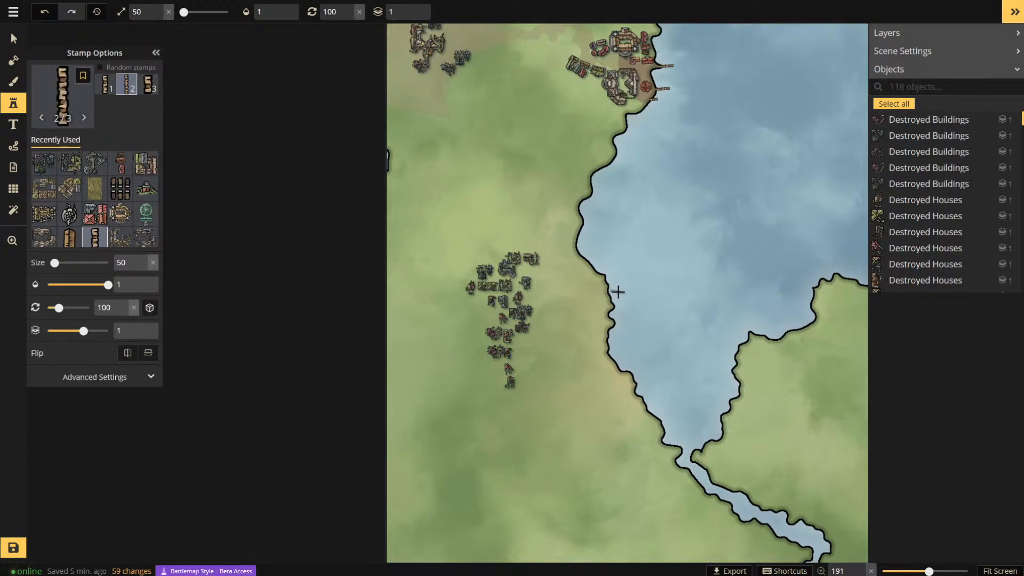
pyautogui.click(616, 293)
pyautogui.scroll(6, 612, 272)
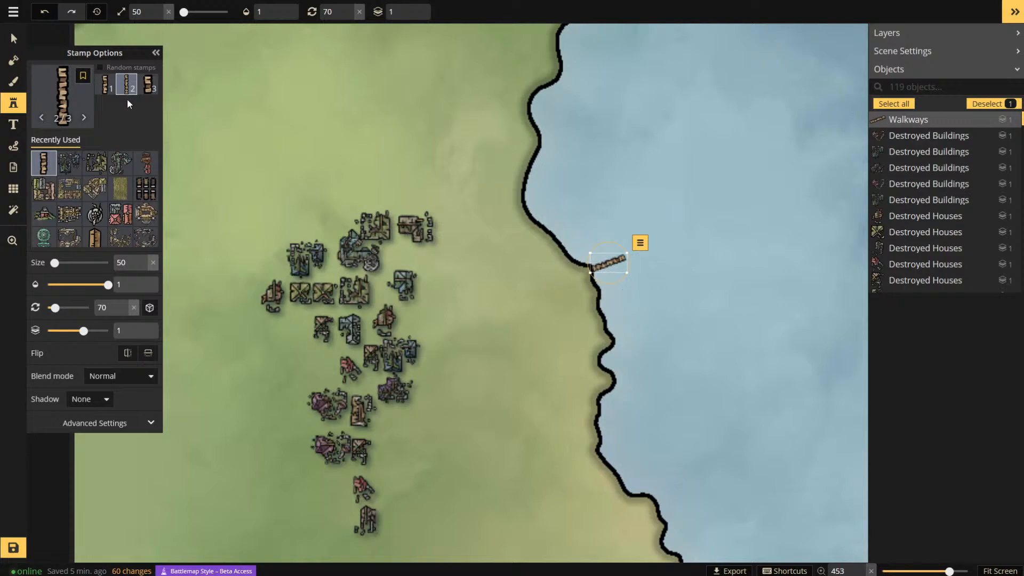
# - Turn on random walkway stamps, rotate the dock to 55 and add a second walkway on the shore to its northwest
pyautogui.click(148, 84)
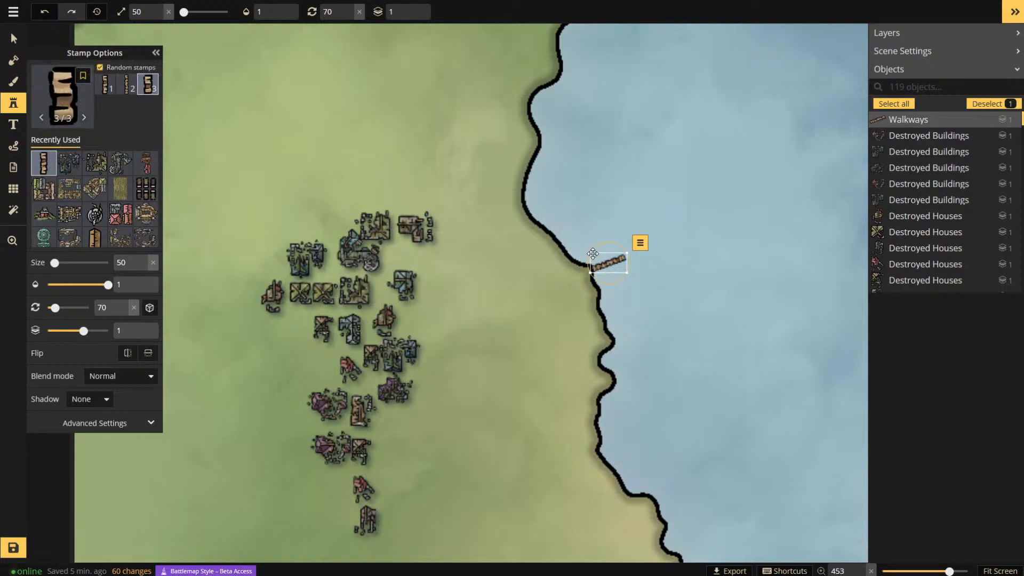
pyautogui.scroll(1, 577, 248)
pyautogui.scroll(-1, 577, 250)
pyautogui.scroll(-6, 575, 252)
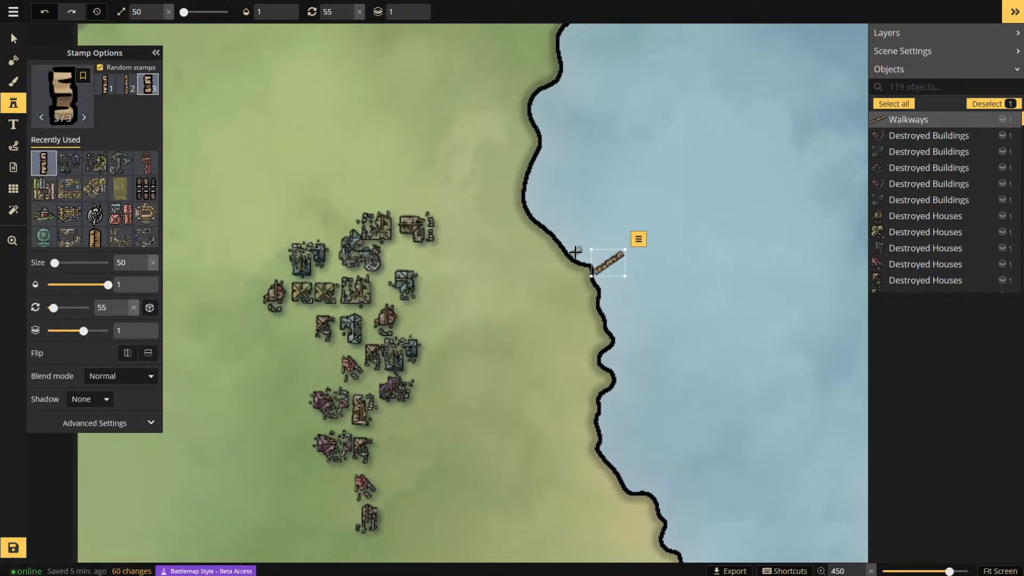
pyautogui.scroll(3, 574, 251)
pyautogui.click(575, 251)
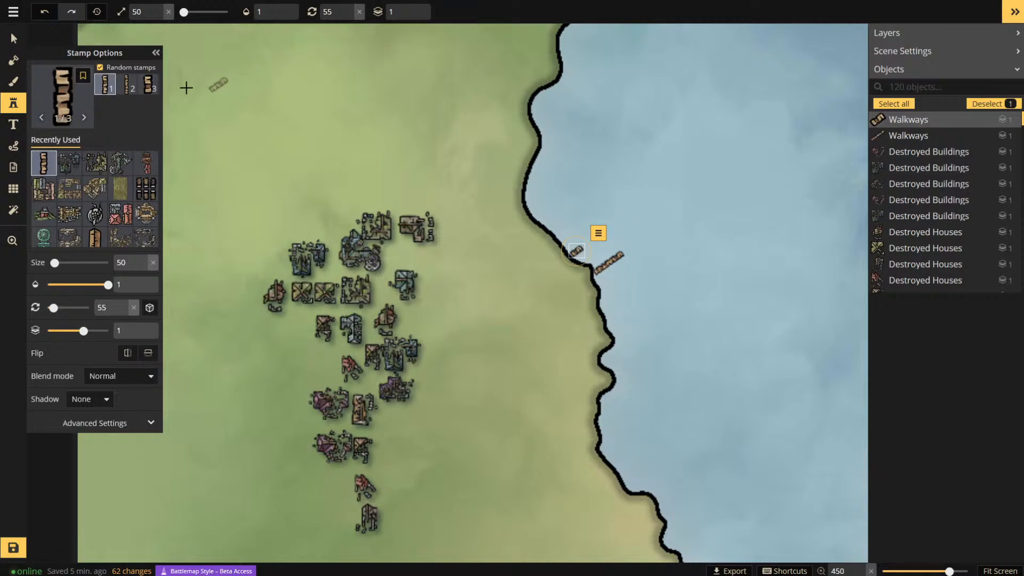
# - Add a third dock with Walkways variant 2 at rotation 55 on the shore northwest of the two existing docks
pyautogui.click(143, 87)
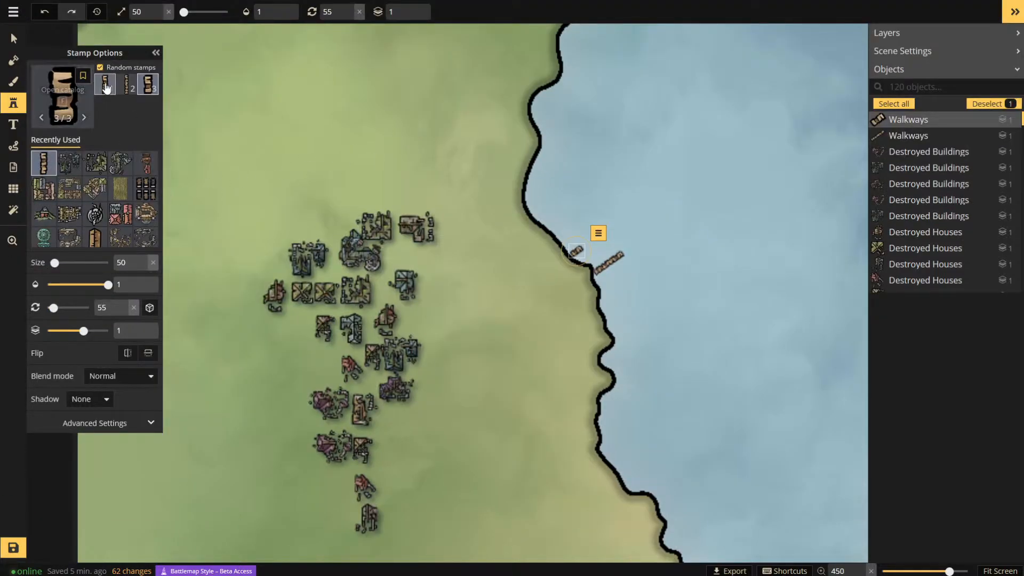
pyautogui.click(127, 87)
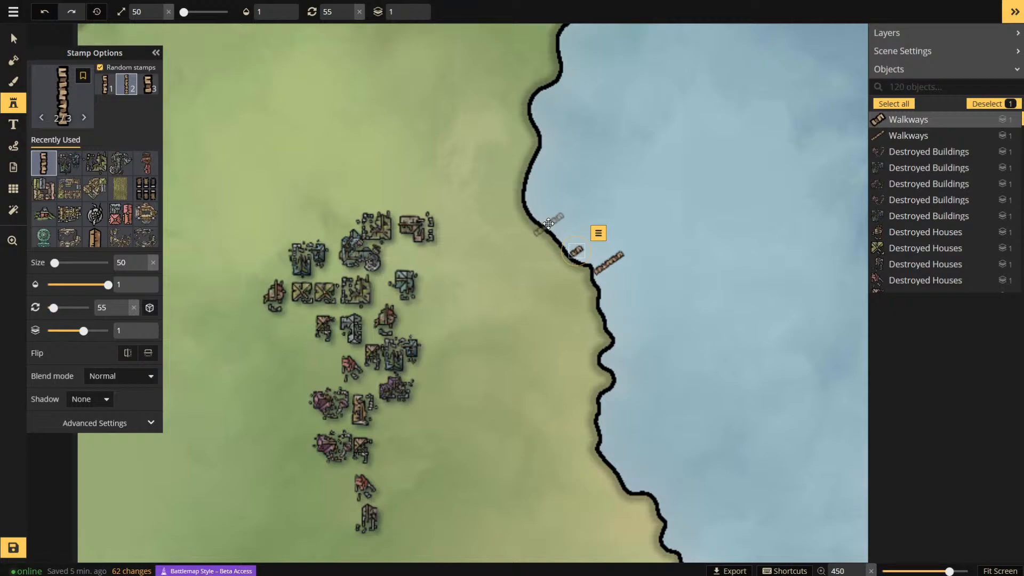
pyautogui.click(549, 224)
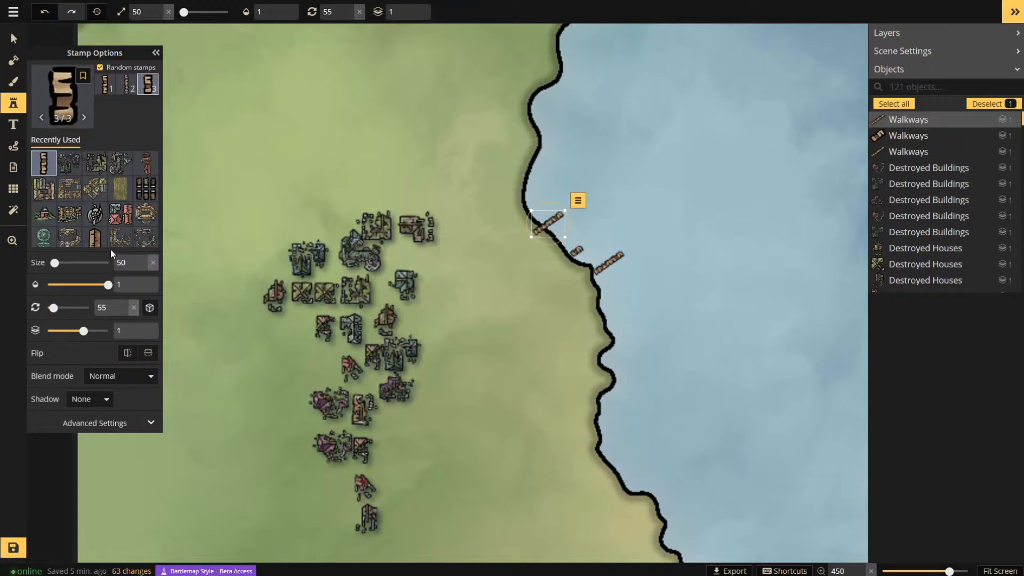
# - Place a Big Fighters Guild rotated to 136 on the western shore beside the docks
pyautogui.click(148, 222)
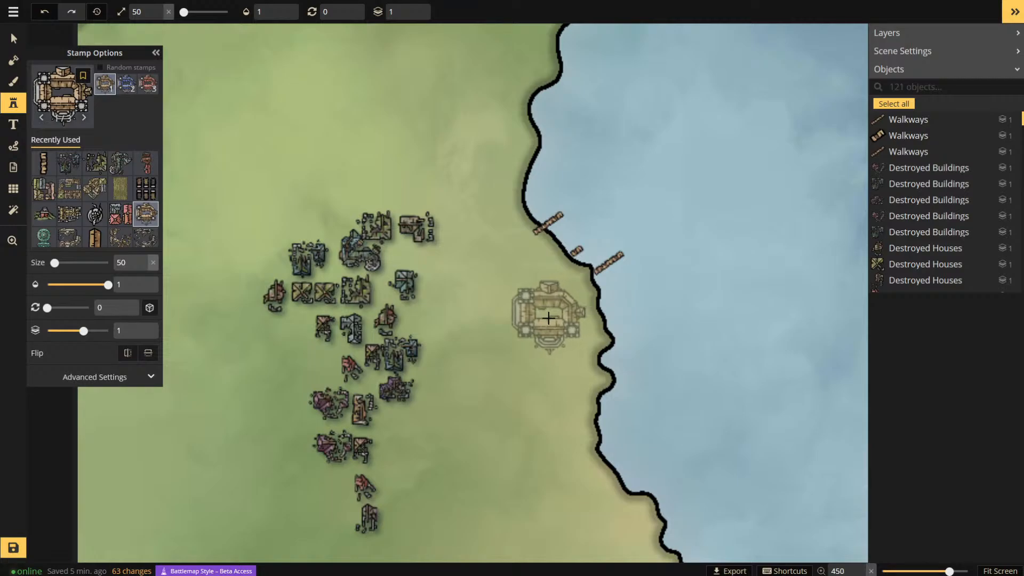
pyautogui.scroll(2, 546, 326)
pyautogui.scroll(-2, 546, 325)
pyautogui.scroll(-2, 544, 322)
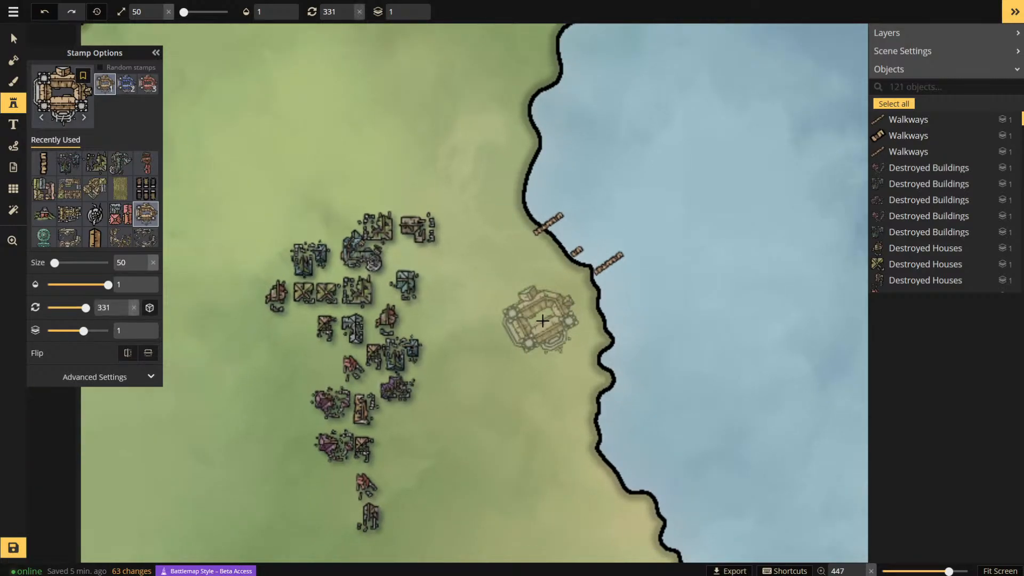
pyautogui.scroll(-16, 542, 320)
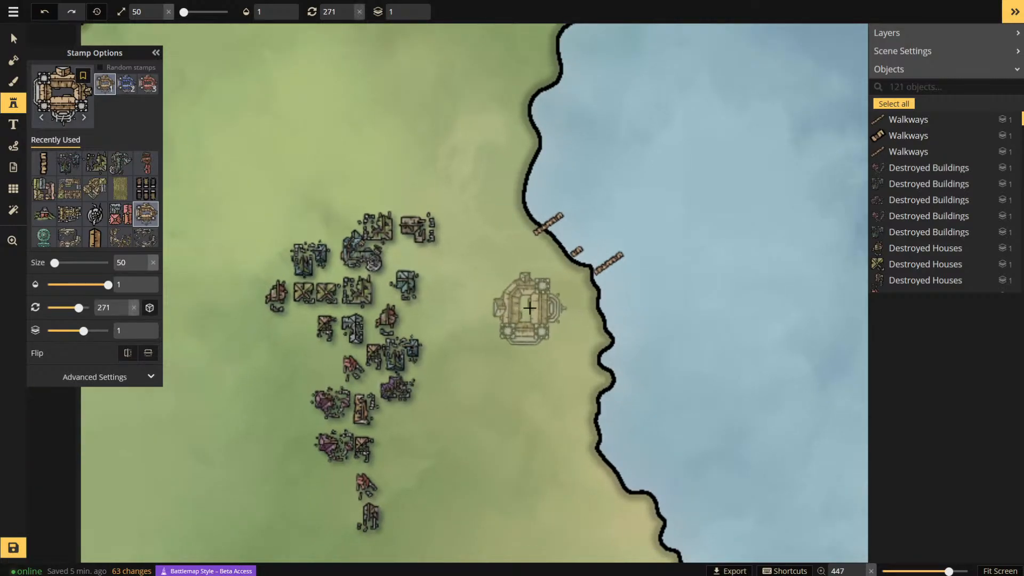
pyautogui.click(553, 287)
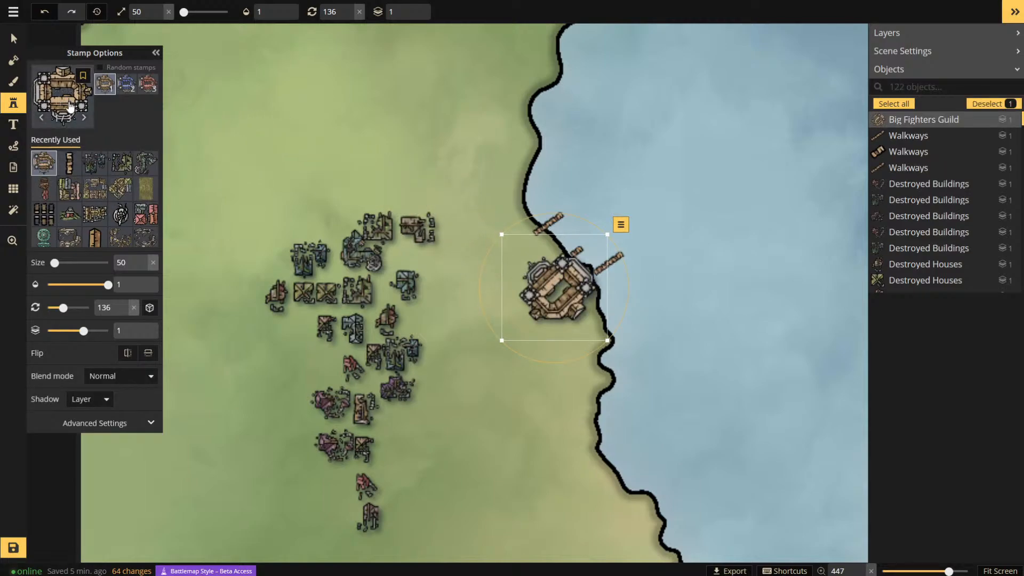
# - Choose the Fighters Guild stamp from Special Buildings and place it rotated to 45 beside the northernmost dock, northwest of the Big Fighters Guild
pyautogui.click(99, 186)
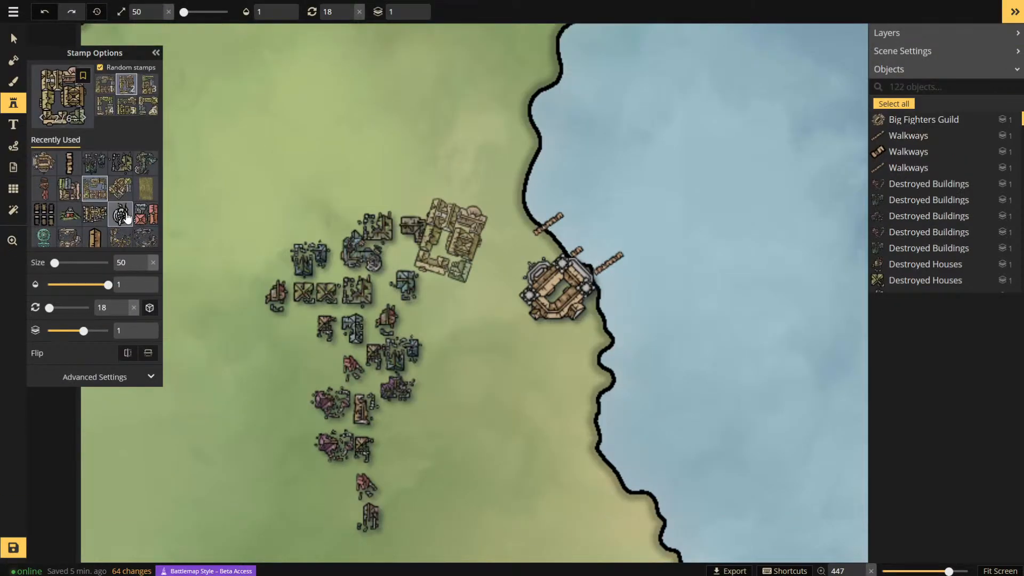
pyautogui.scroll(-1, 82, 195)
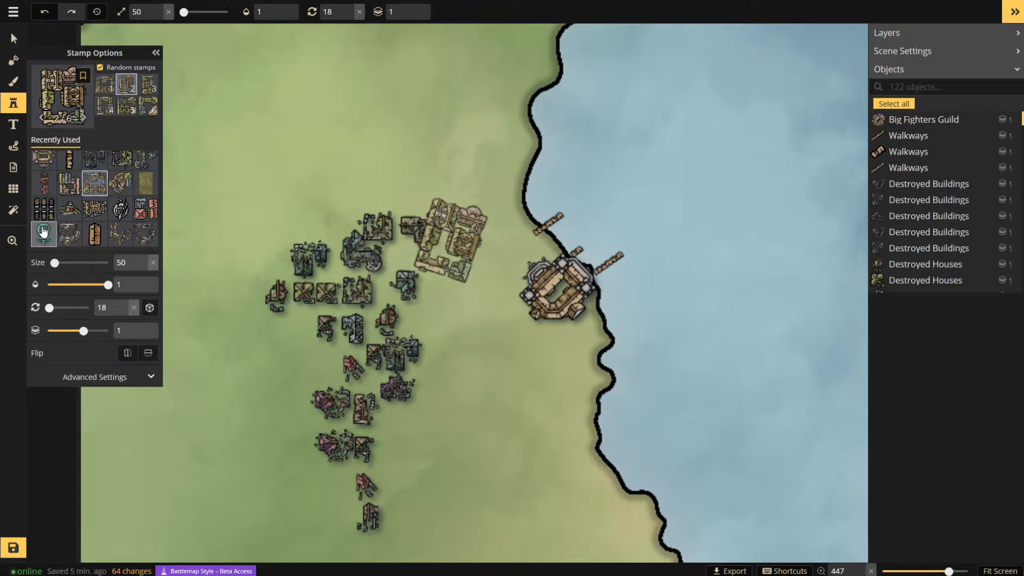
pyautogui.click(67, 111)
pyautogui.scroll(-10, 584, 286)
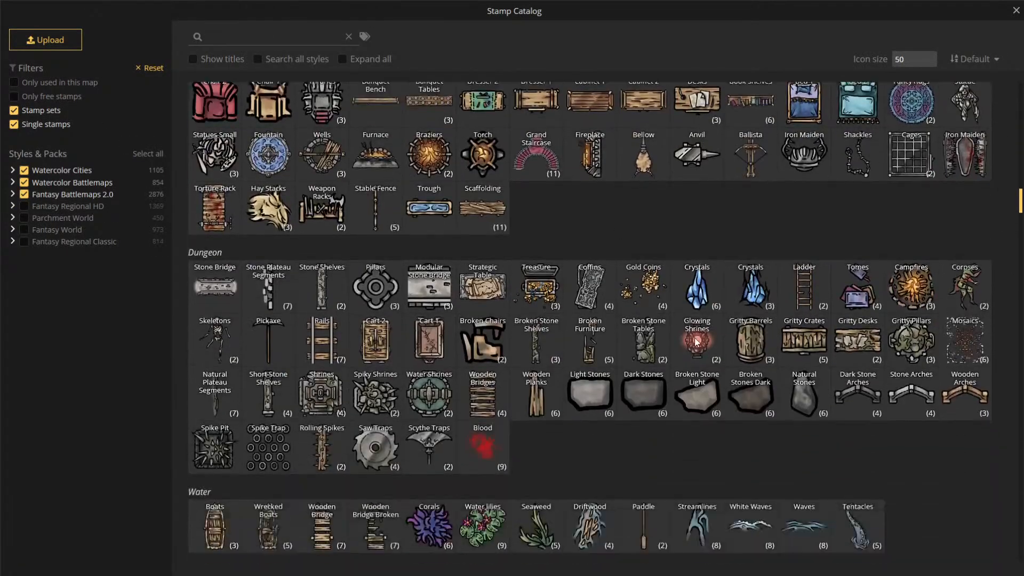
pyautogui.scroll(15, 591, 311)
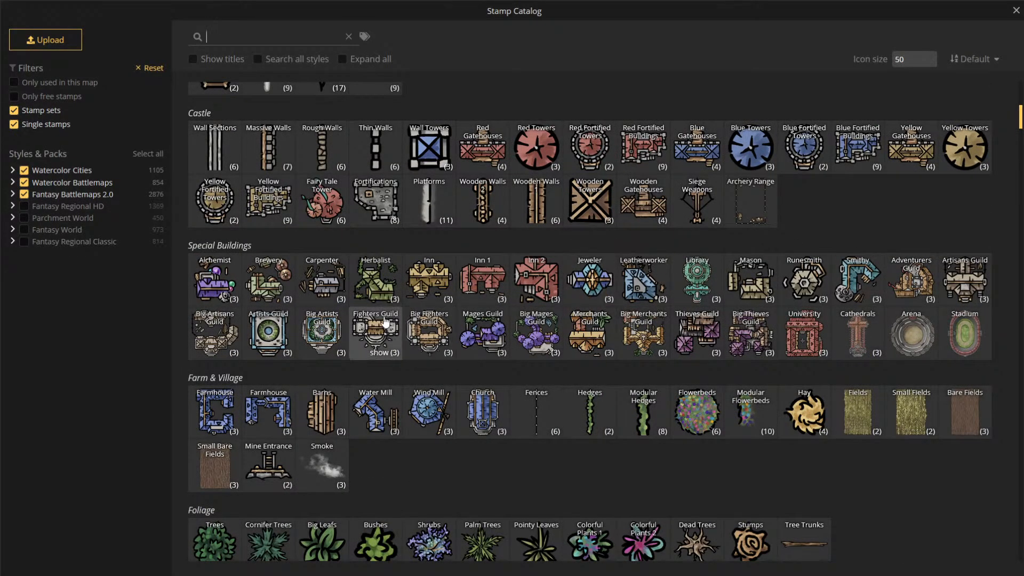
pyautogui.click(376, 344)
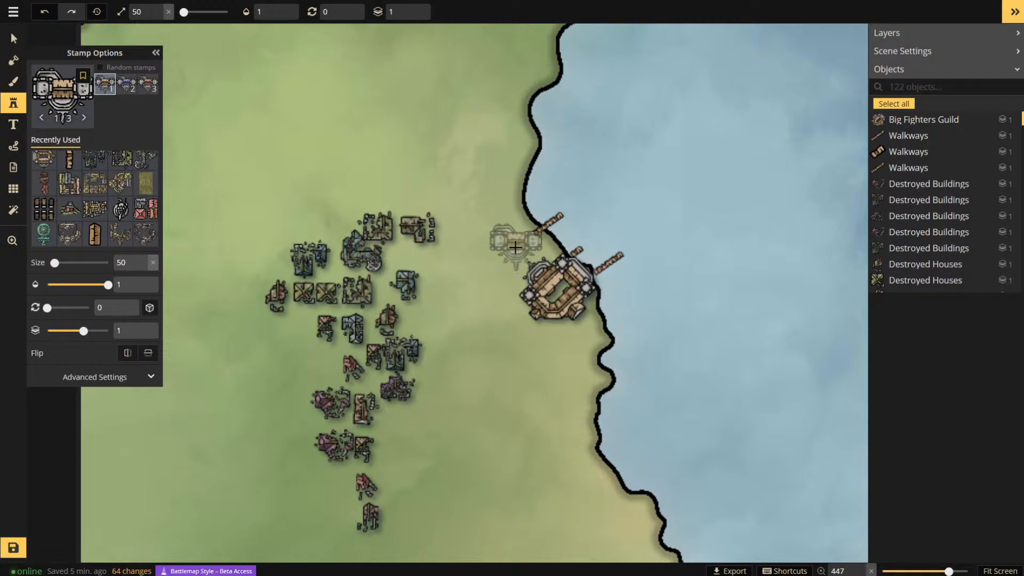
pyautogui.scroll(2, 515, 247)
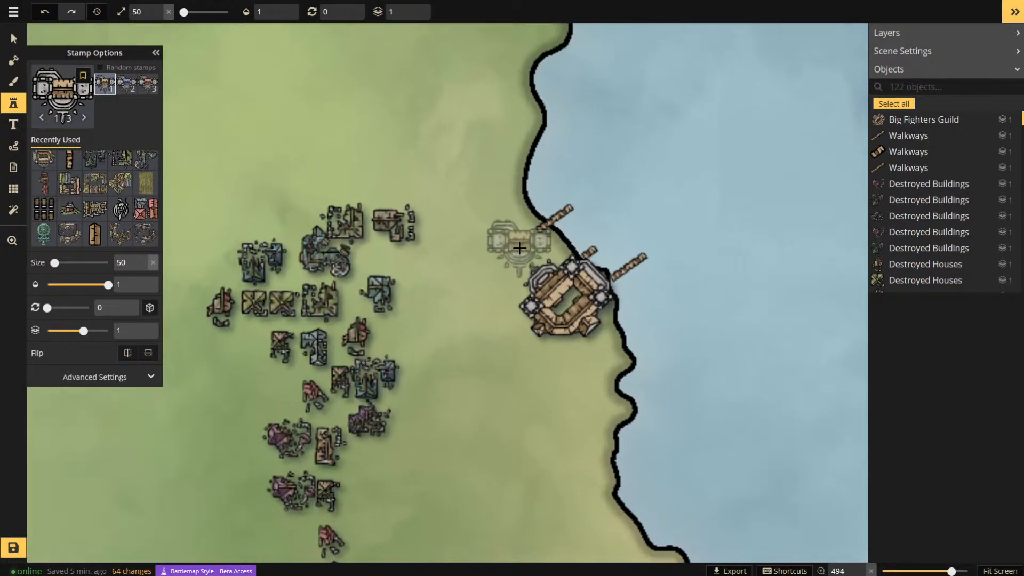
pyautogui.press('super')
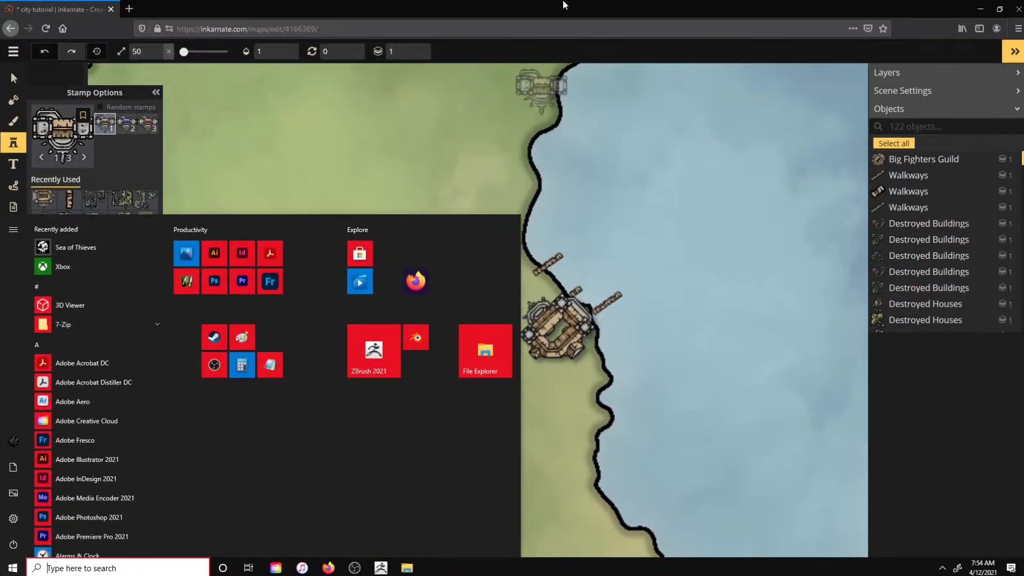
pyautogui.click(564, 6)
pyautogui.scroll(1, 512, 246)
pyautogui.scroll(1, 513, 245)
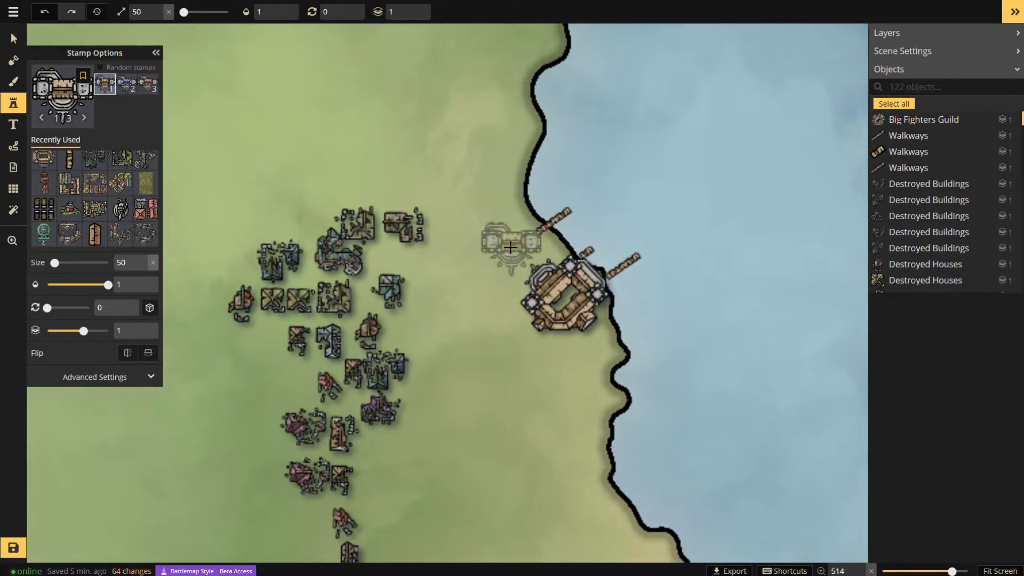
pyautogui.press('r')
pyautogui.click(514, 238)
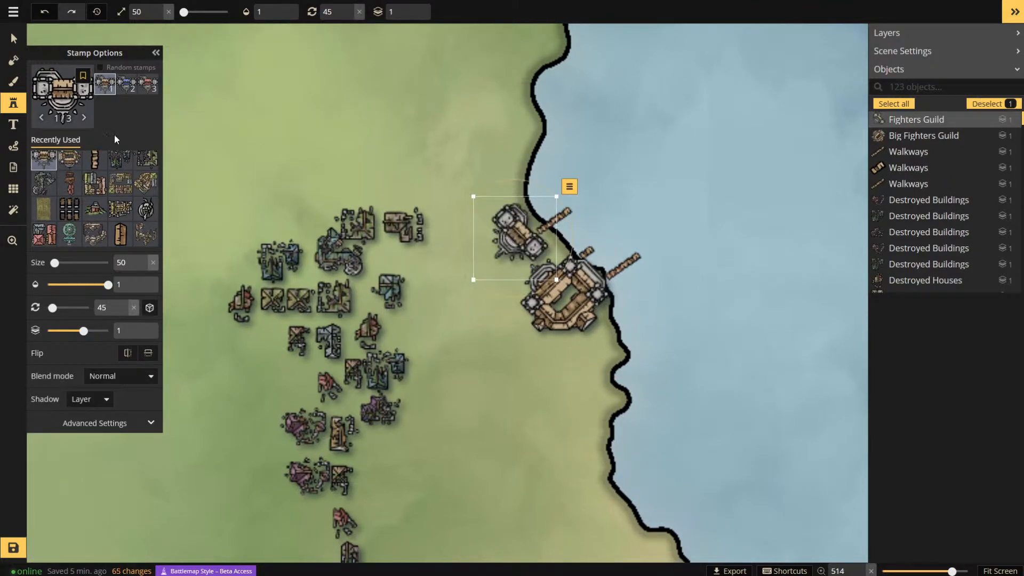
# - Place a Big Artisans Guild rotated to 90 on the shore directly south of the Big Fighters Guild
pyautogui.click(63, 91)
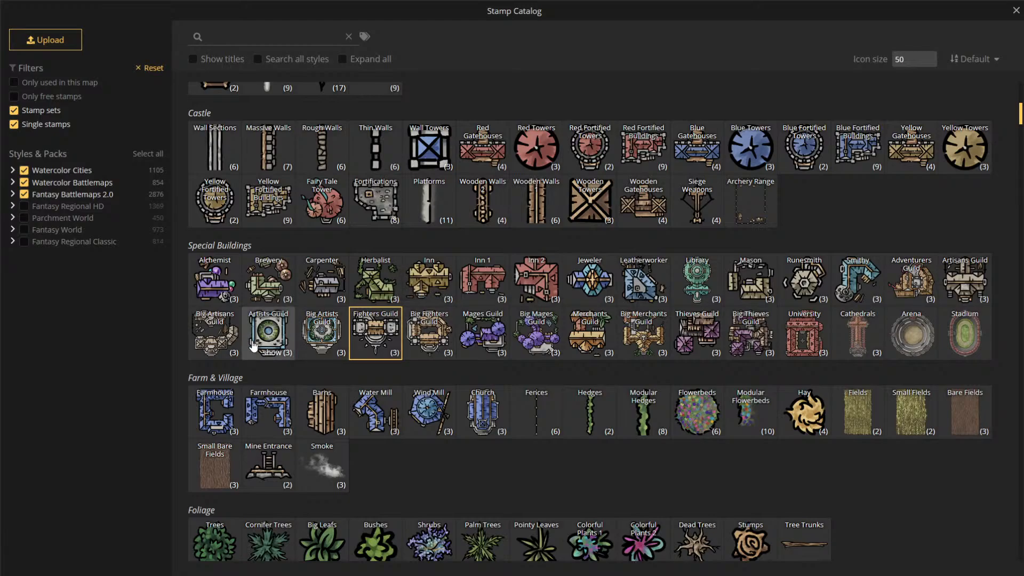
pyautogui.click(219, 335)
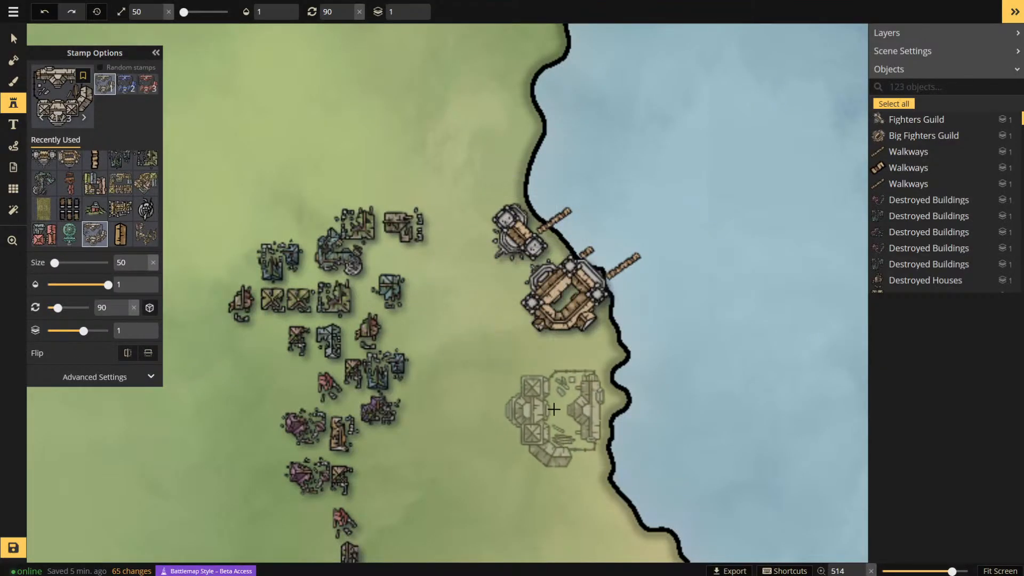
pyautogui.click(560, 385)
# - Place a Big Artisans Guild rotated to 210 at the eastern town's southern crossroads, scaling it to size 40 and nudging it north
pyautogui.scroll(-5, 183, 276)
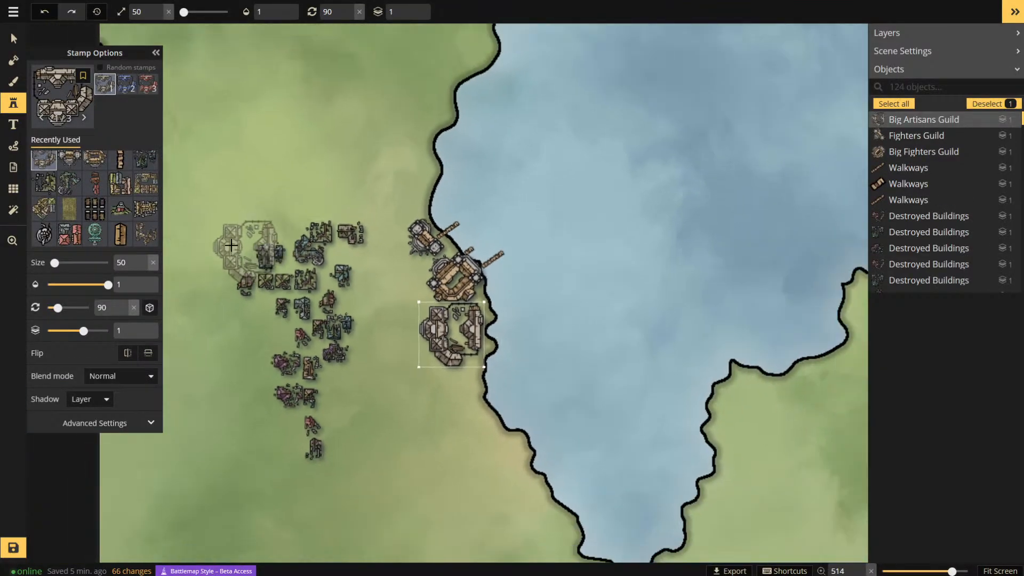
pyautogui.scroll(-5, 182, 275)
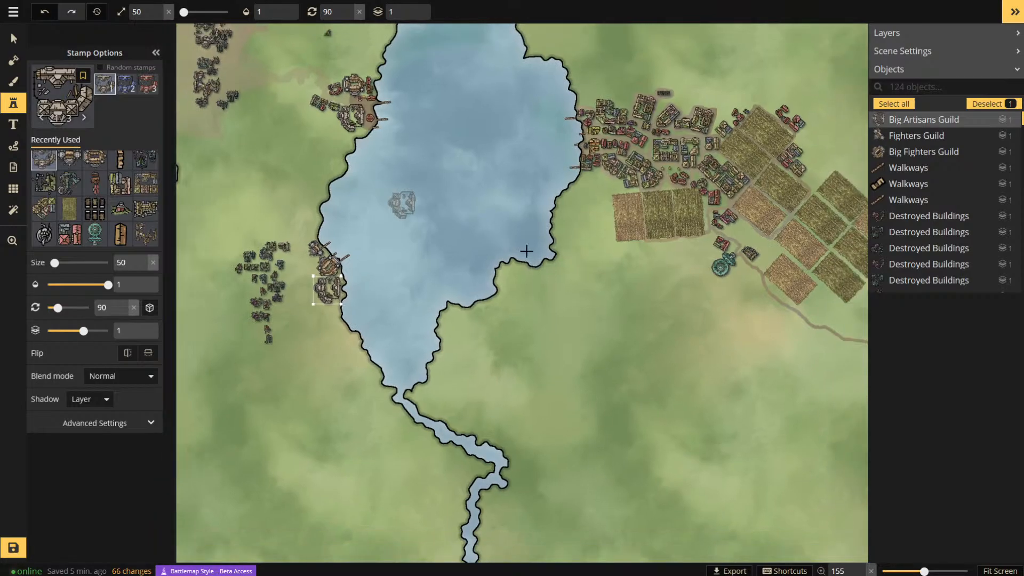
pyautogui.scroll(10, 731, 234)
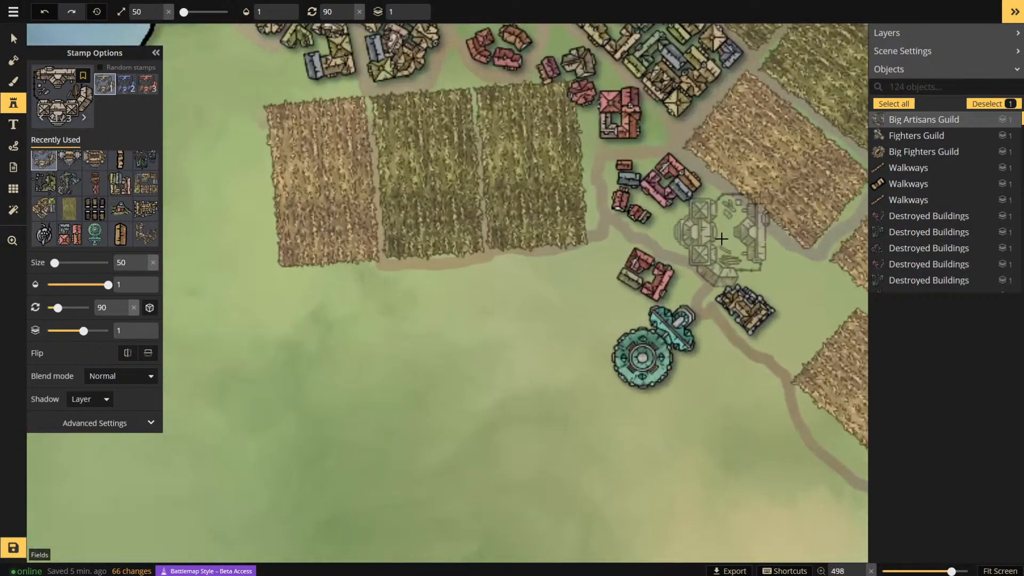
pyautogui.scroll(2, 731, 246)
pyautogui.scroll(-8, 717, 229)
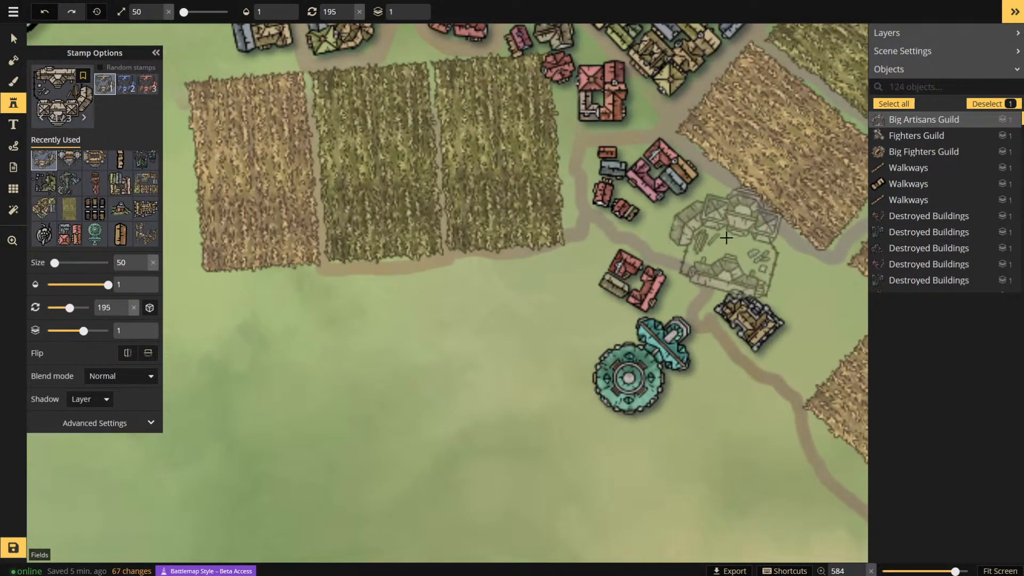
pyautogui.click(717, 228)
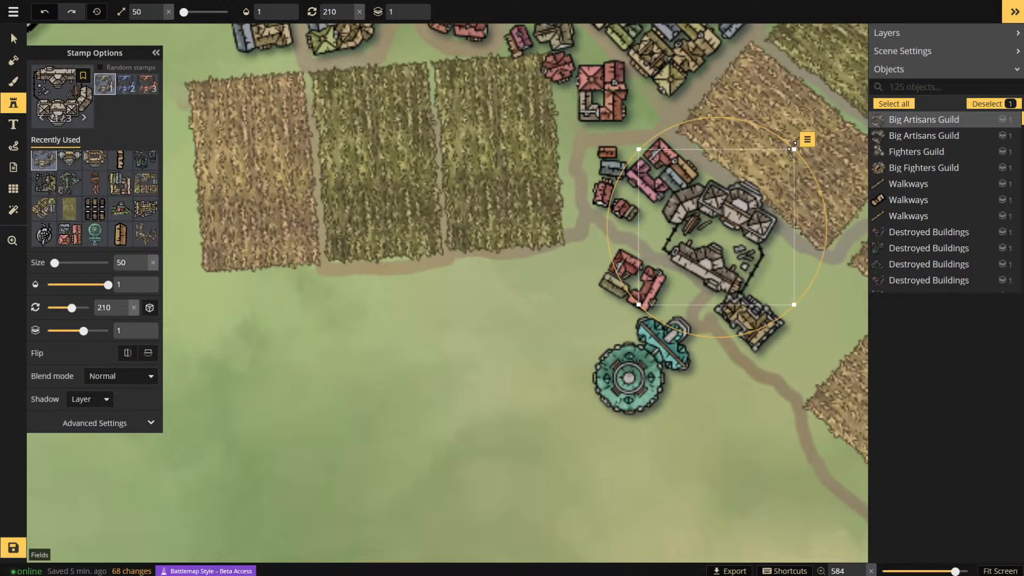
pyautogui.moveTo(792, 145); pyautogui.dragTo(770, 172)
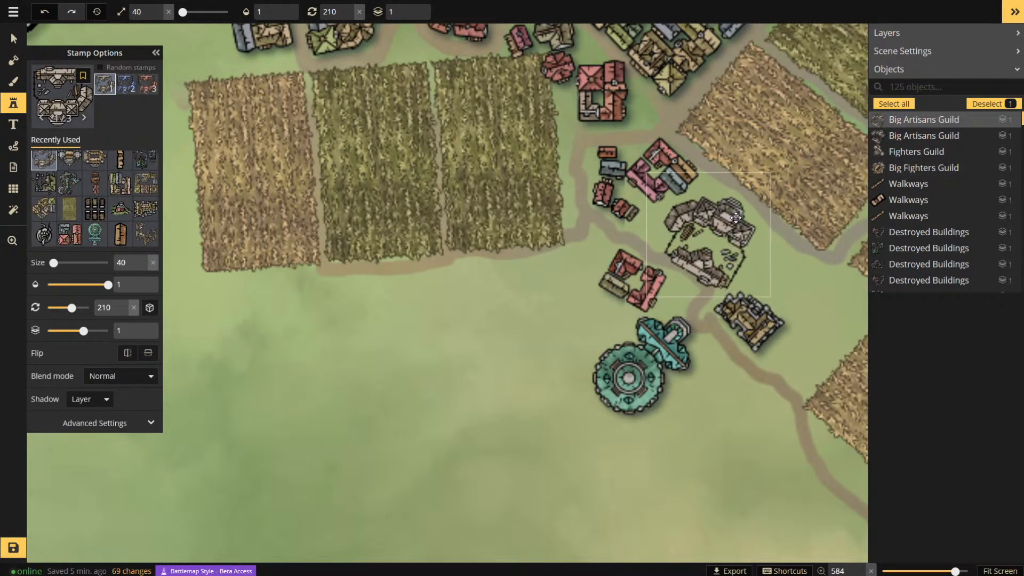
pyautogui.moveTo(735, 218); pyautogui.dragTo(735, 212)
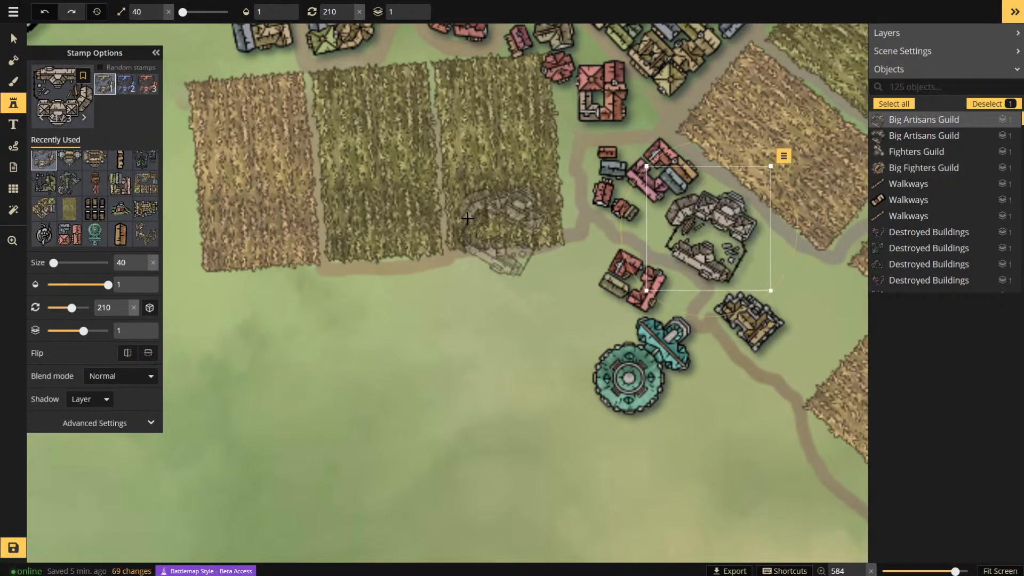
# - Place a Brewery at size 50 just south of the three adjoining fields, west of the red-roofed building
pyautogui.click(50, 109)
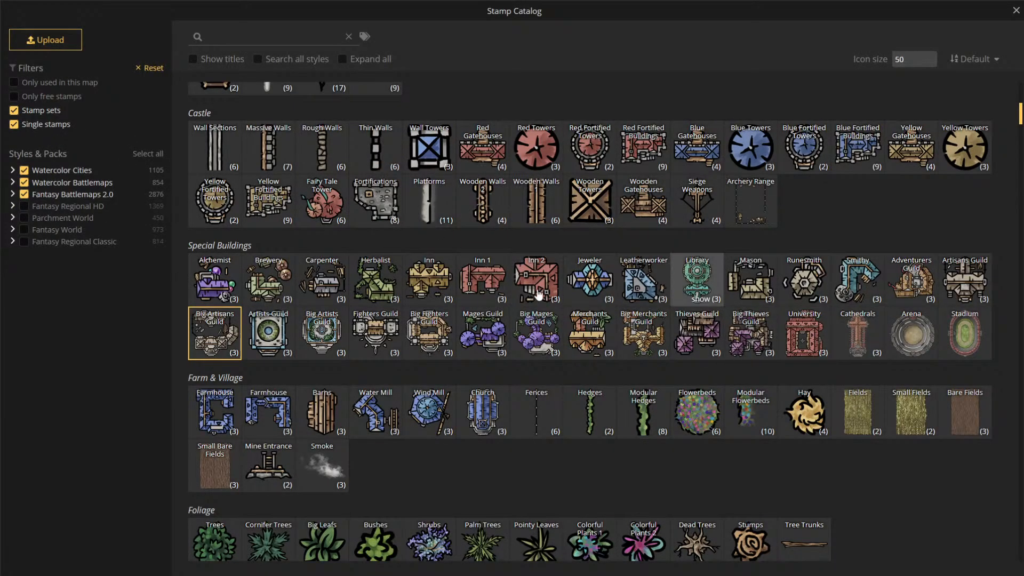
pyautogui.click(264, 278)
pyautogui.click(575, 244)
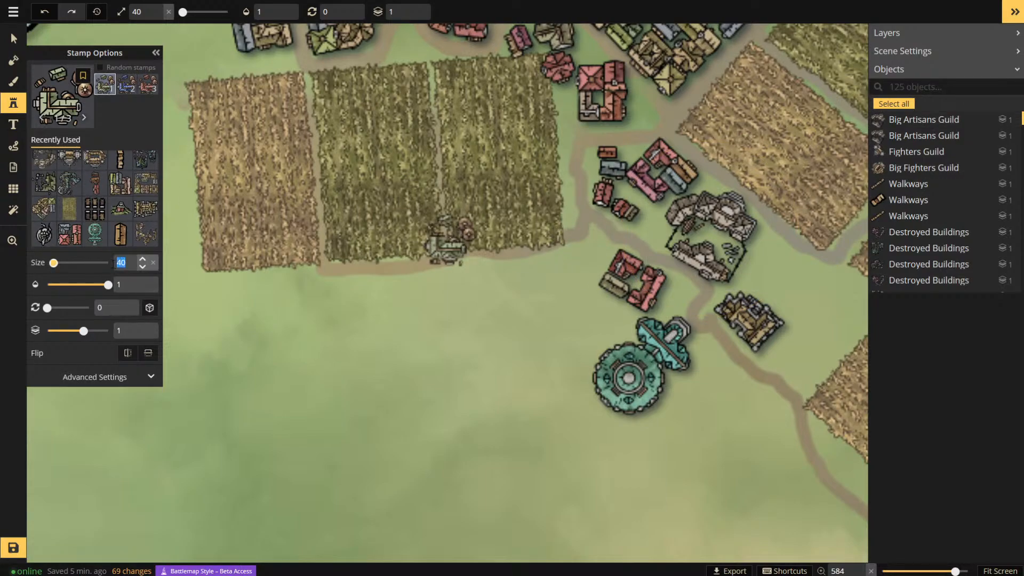
pyautogui.write('50')
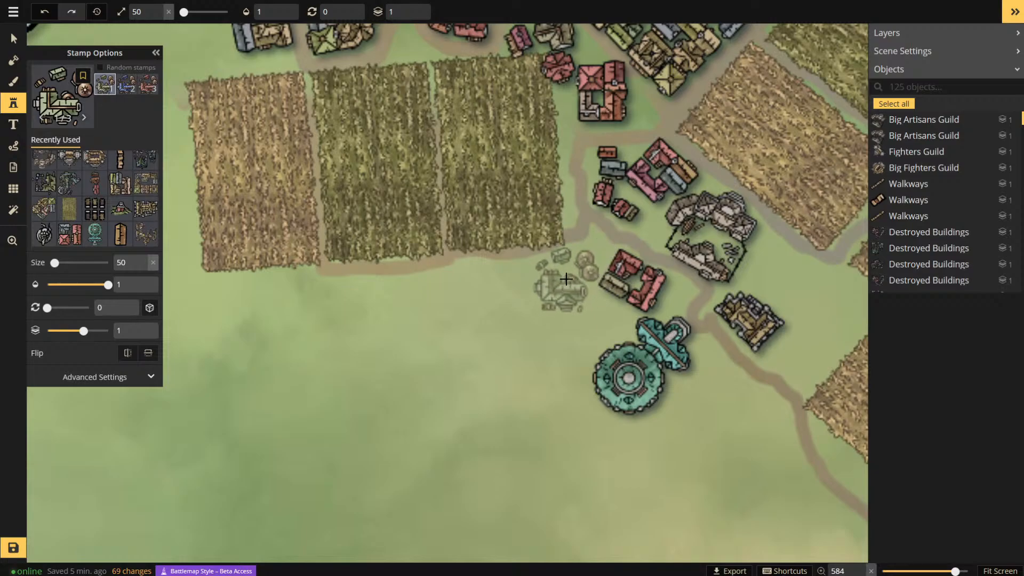
pyautogui.click(566, 279)
pyautogui.scroll(-5, 539, 373)
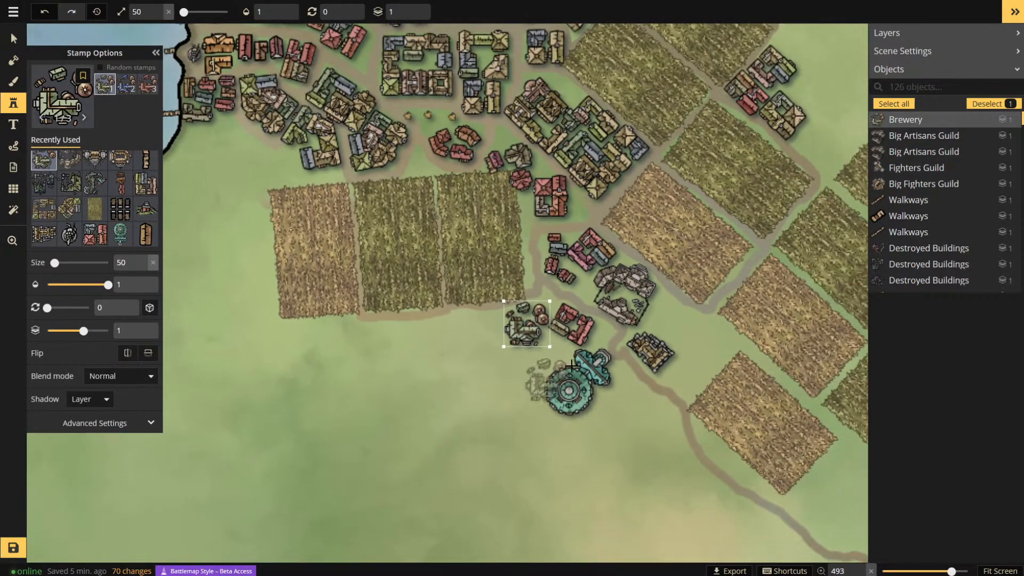
pyautogui.scroll(-2, 648, 380)
pyautogui.scroll(3, 525, 162)
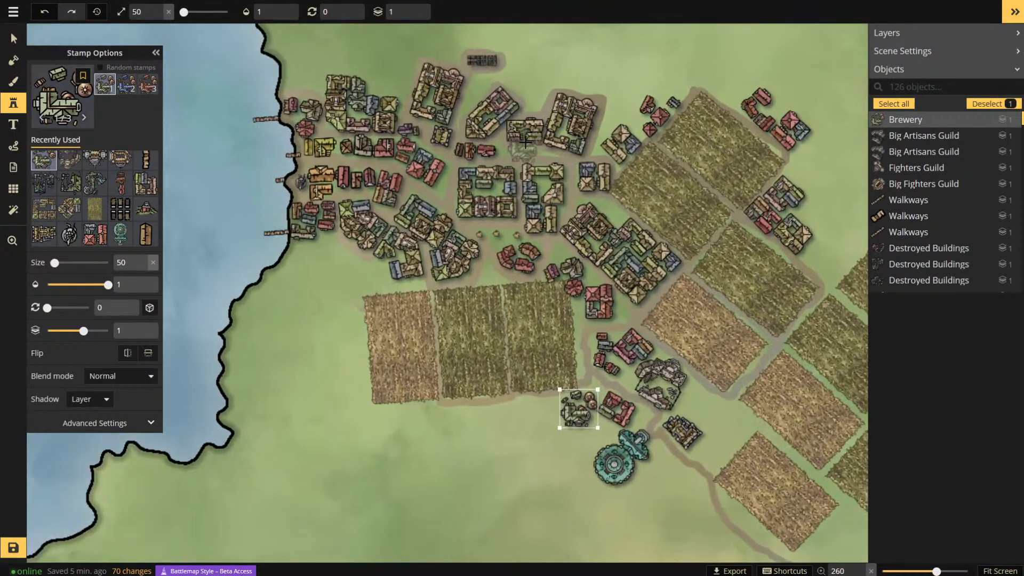
pyautogui.scroll(-1, 651, 210)
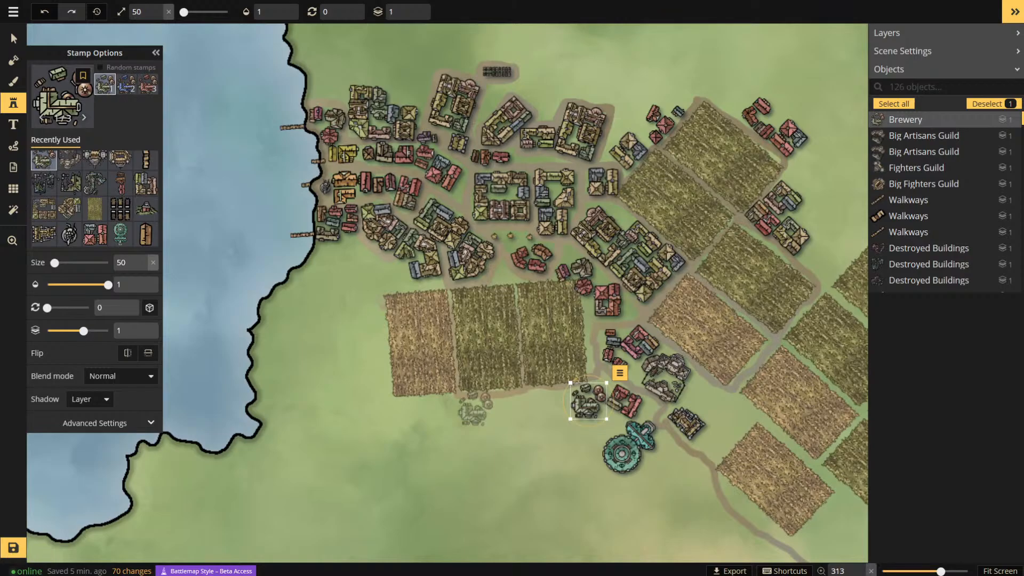
# - Search the computer for "world" and launch World Creator 2.4.1f1
pyautogui.press('super')
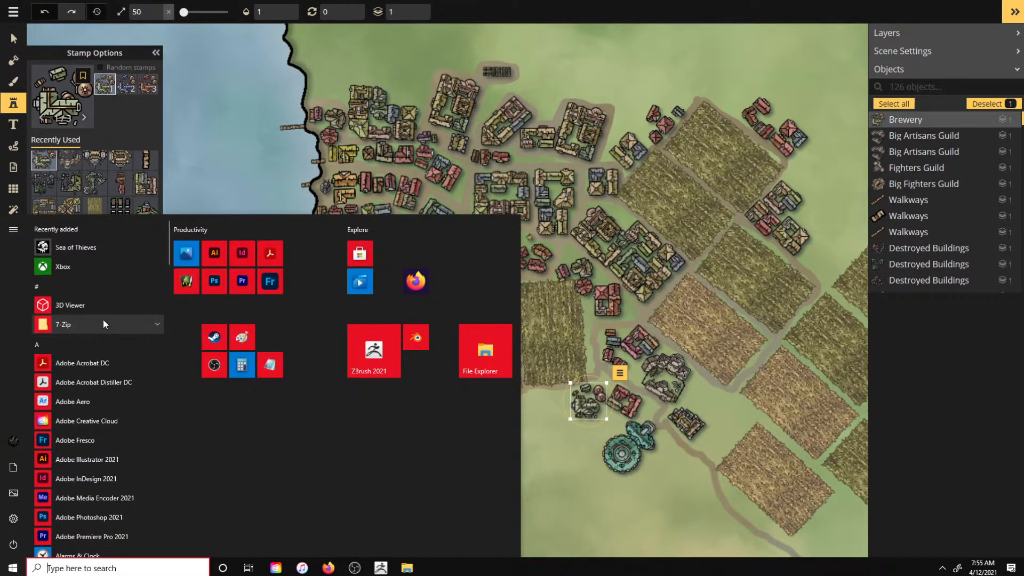
pyautogui.write('cr')
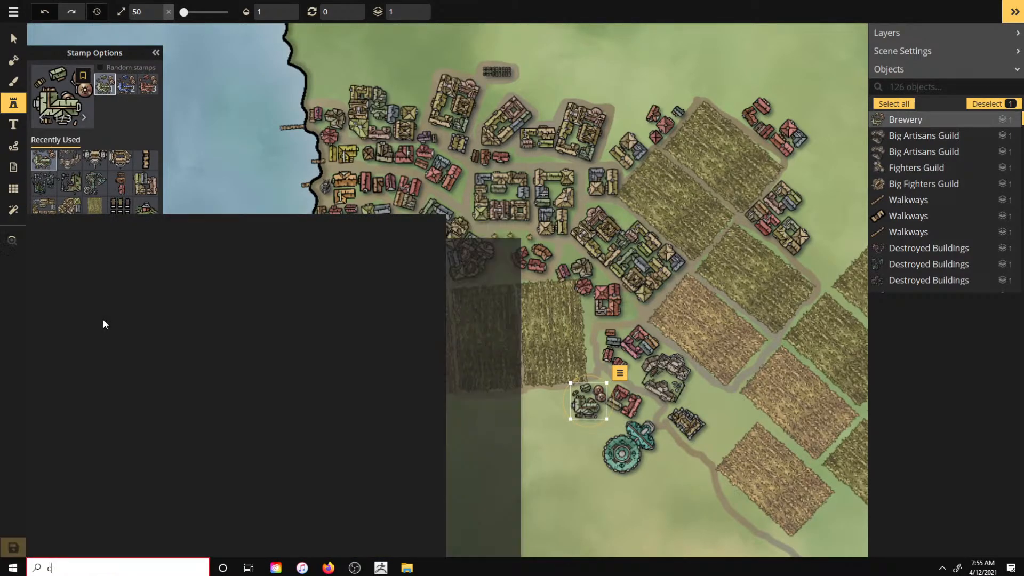
pyautogui.press('BackSpace')
pyautogui.press('BackSpace')
pyautogui.write('world')
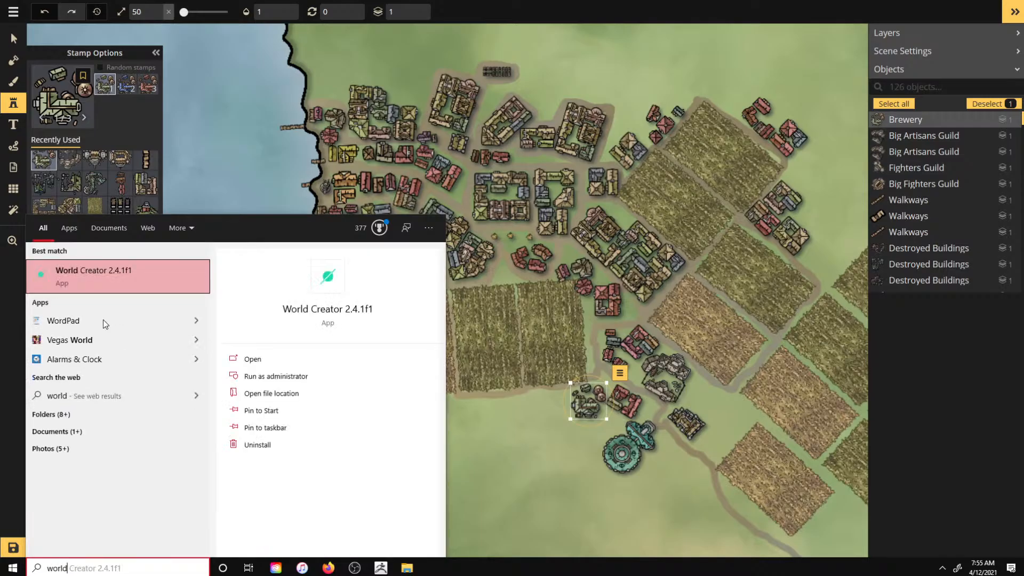
pyautogui.press('Escape')
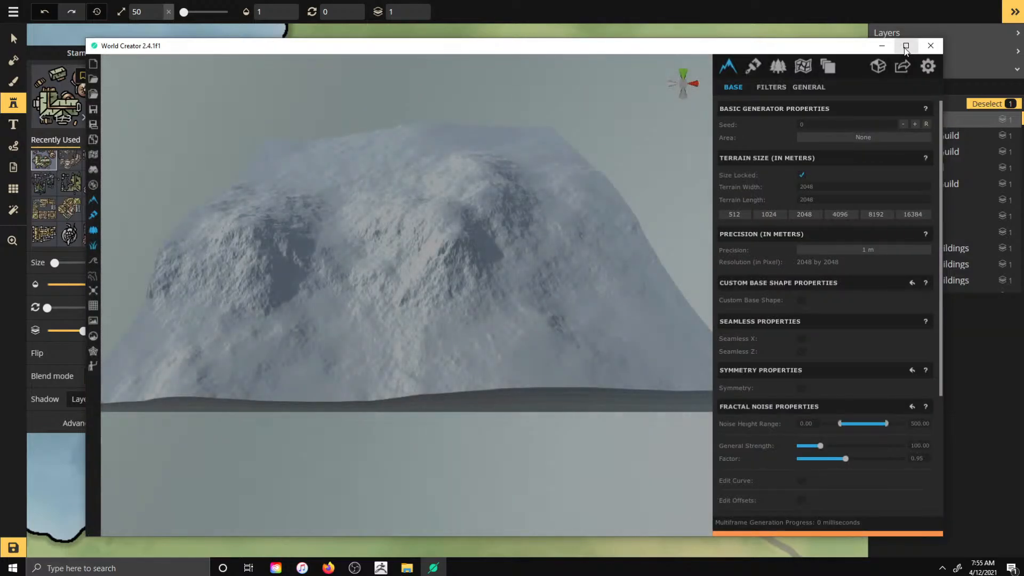
# - Maximize the World Creator window, randomize the terrain seed and turn the view to face the new terrain
pyautogui.click(905, 46)
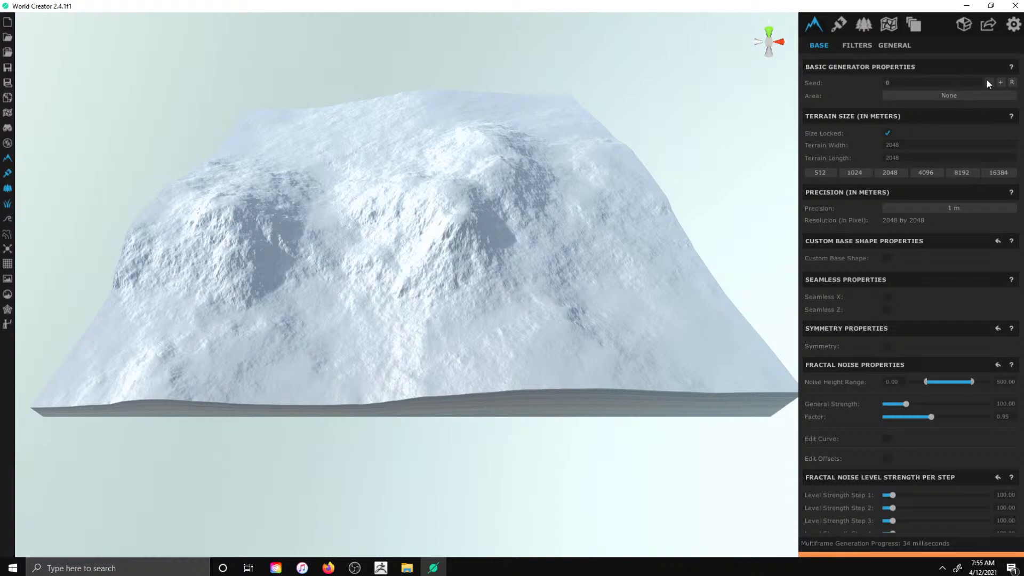
pyautogui.click(1012, 83)
pyautogui.moveTo(662, 145); pyautogui.dragTo(129, 244)
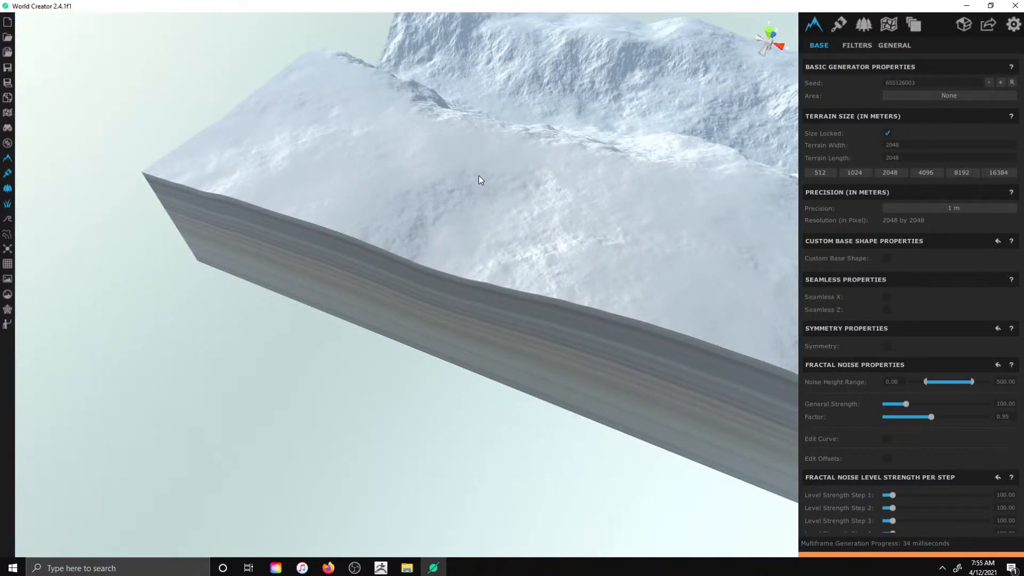
pyautogui.moveTo(479, 178); pyautogui.dragTo(588, 102)
pyautogui.scroll(-5, 540, 222)
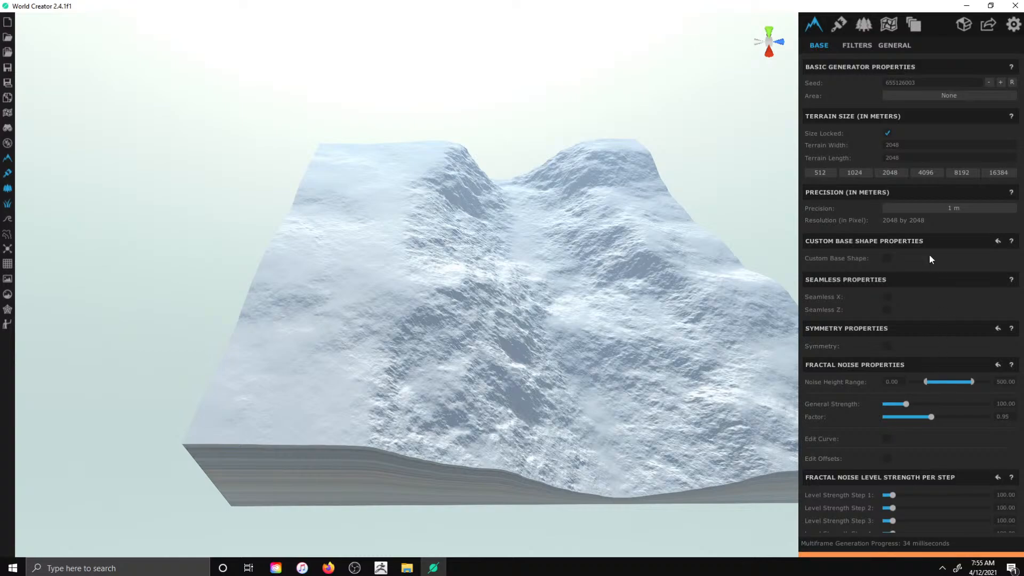
# - Enable the custom base shape and raise control points along one side of the terrain into a tall peak with surrounding ridges
pyautogui.click(886, 258)
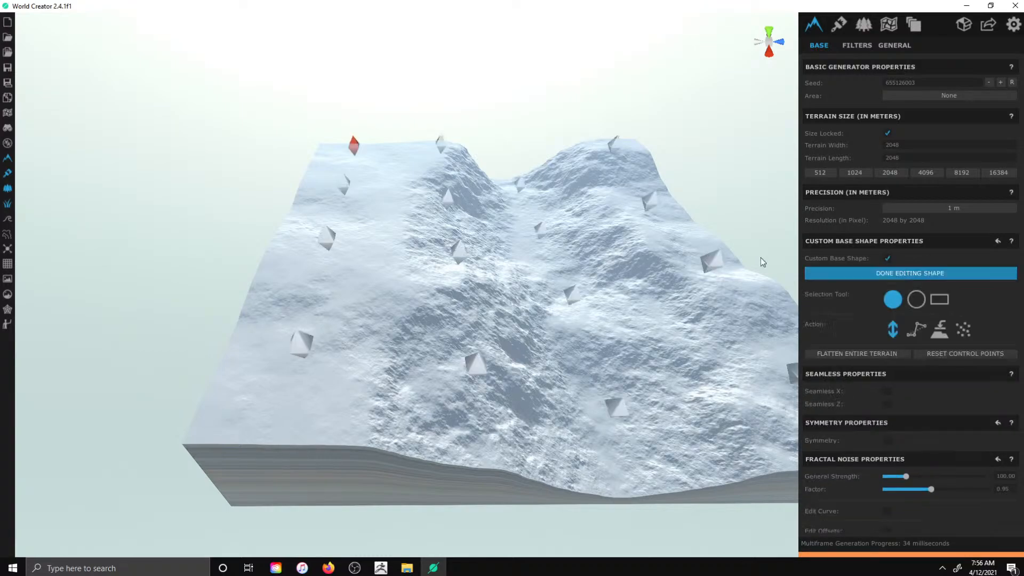
pyautogui.moveTo(328, 158)
pyautogui.mouseDown()
pyautogui.moveTo(321, 131)
pyautogui.moveTo(342, 173)
pyautogui.mouseUp()
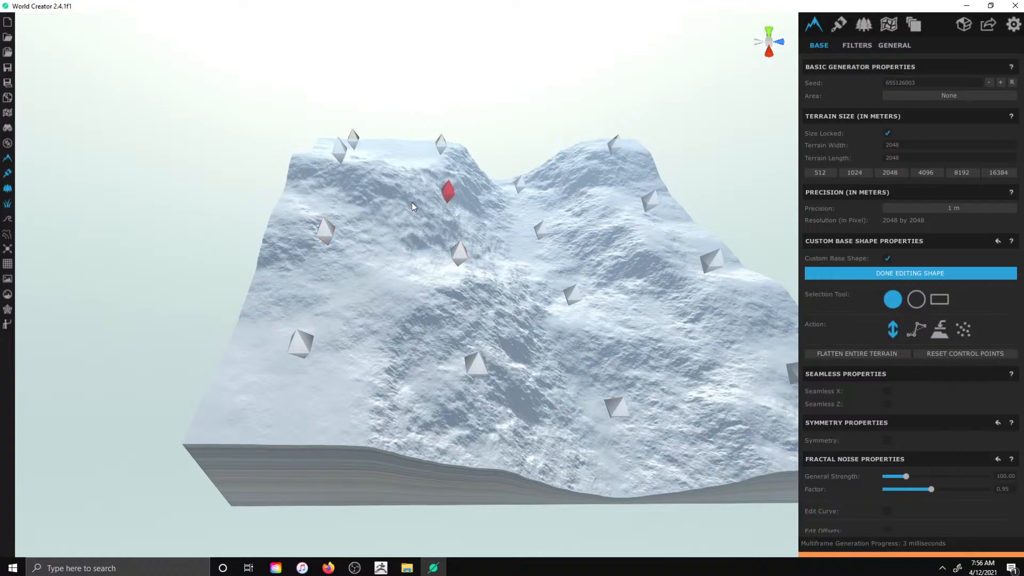
pyautogui.moveTo(411, 203); pyautogui.dragTo(325, 95)
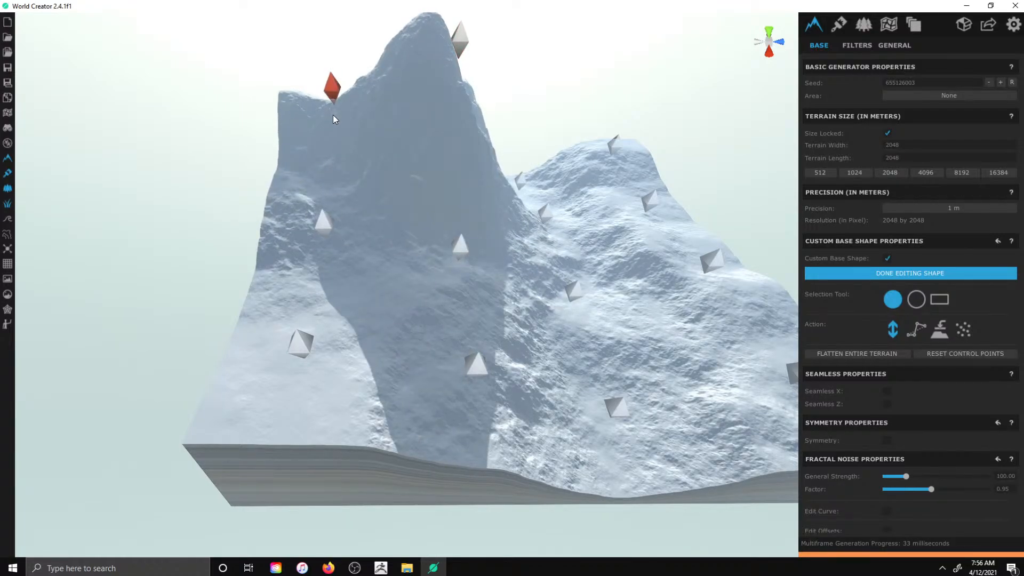
pyautogui.moveTo(453, 241); pyautogui.dragTo(445, 207)
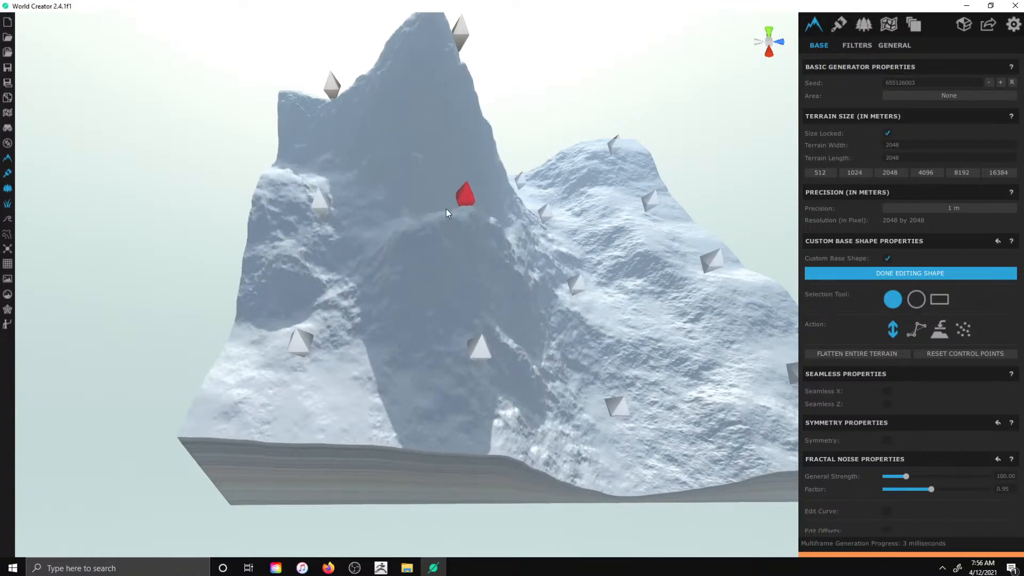
pyautogui.moveTo(323, 203); pyautogui.dragTo(317, 173)
pyautogui.moveTo(299, 271); pyautogui.dragTo(562, 190)
# - Add a terrain filter layer and preview the Border Blend, Sediment and Sediment Complex filters for it
pyautogui.click(853, 45)
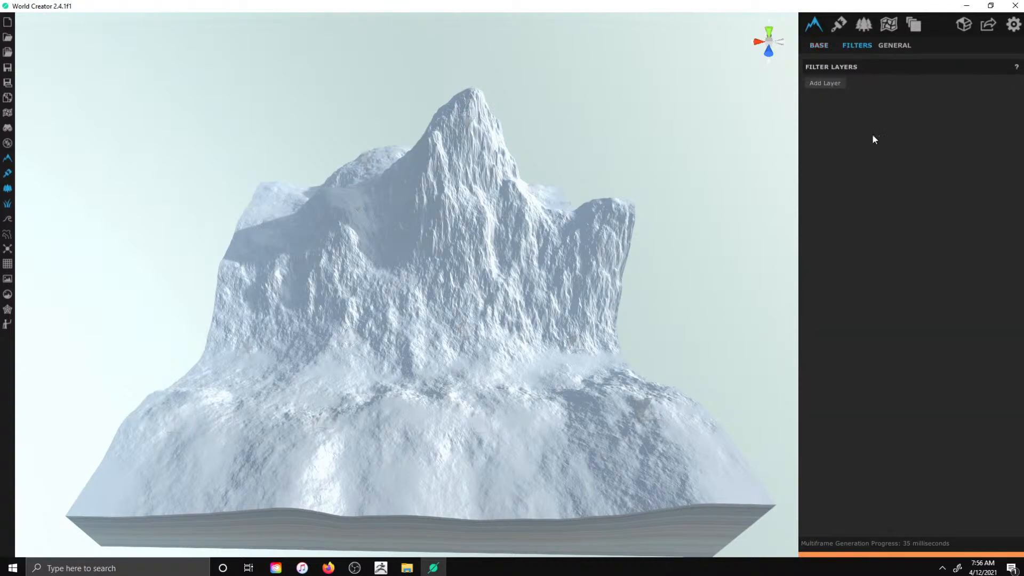
pyautogui.click(828, 84)
pyautogui.click(945, 148)
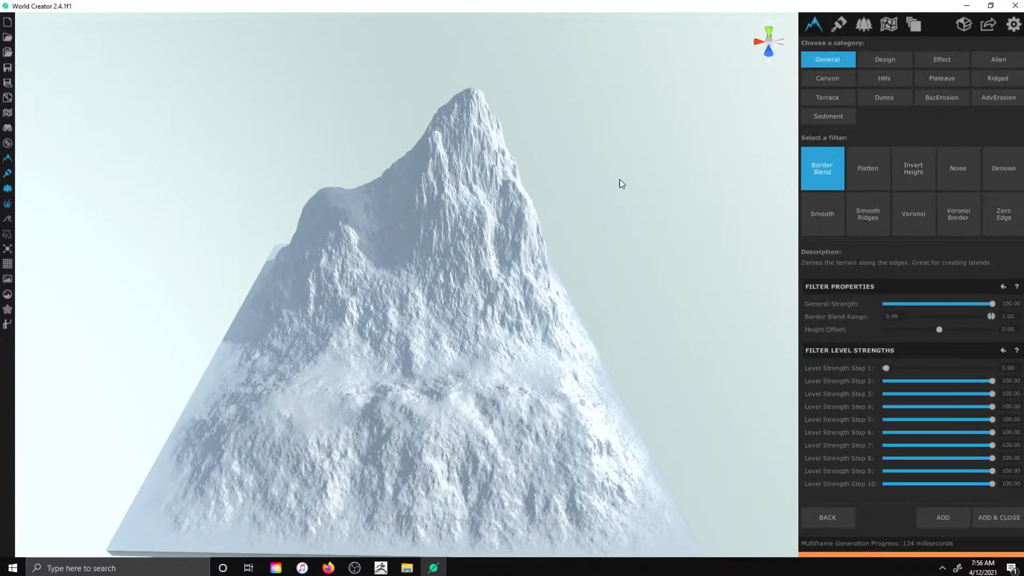
pyautogui.click(820, 116)
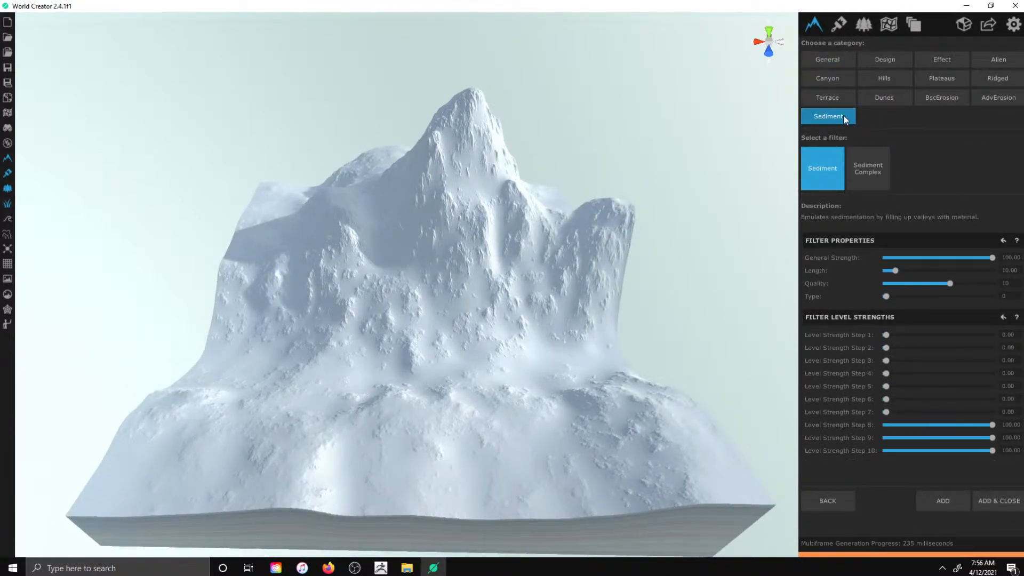
pyautogui.click(876, 160)
# - Compare the basic erosion filters, then add the Erosion filter and the advanced Angled Erosion filter to the layer
pyautogui.click(965, 102)
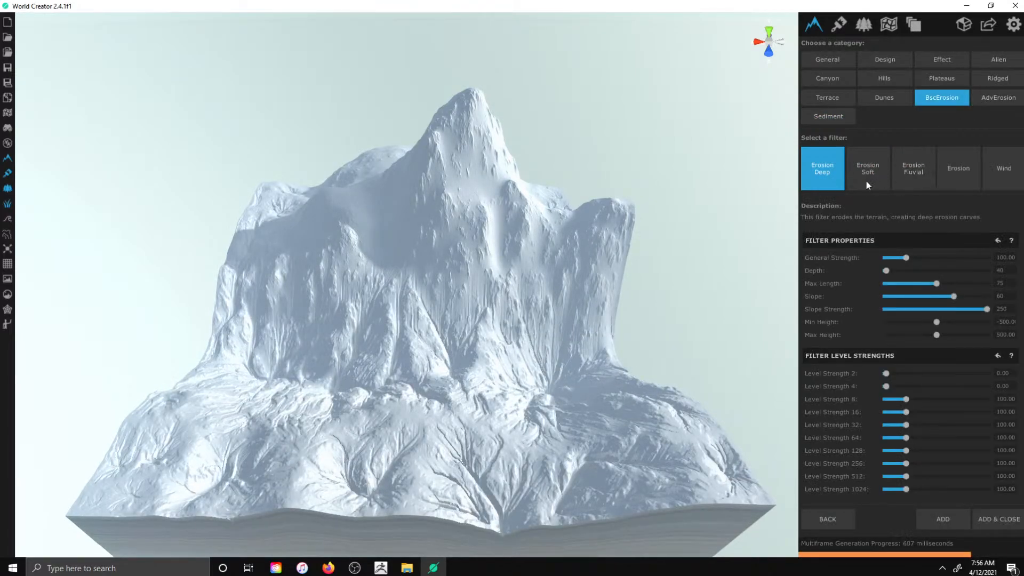
pyautogui.click(872, 171)
pyautogui.click(914, 171)
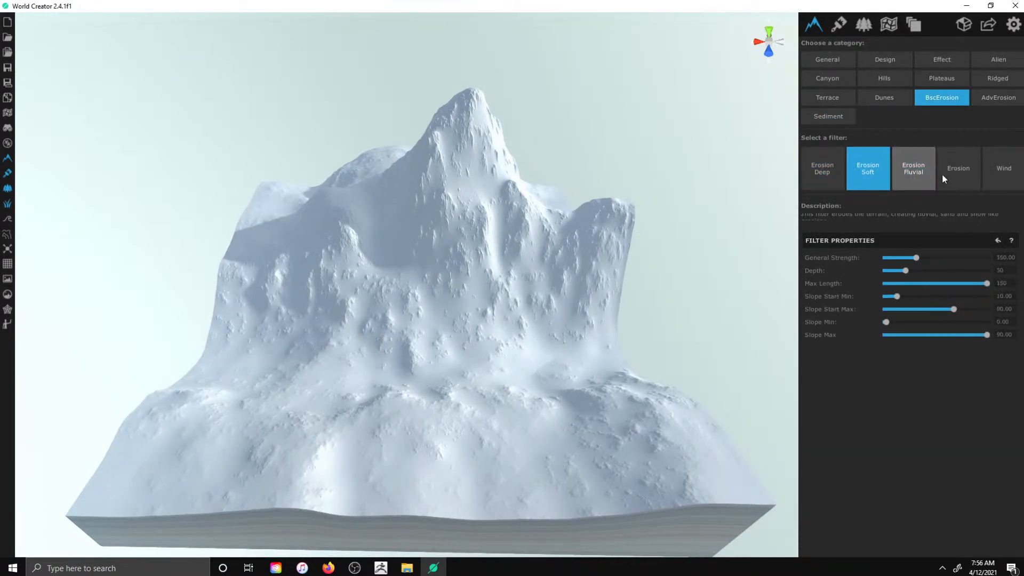
pyautogui.click(968, 172)
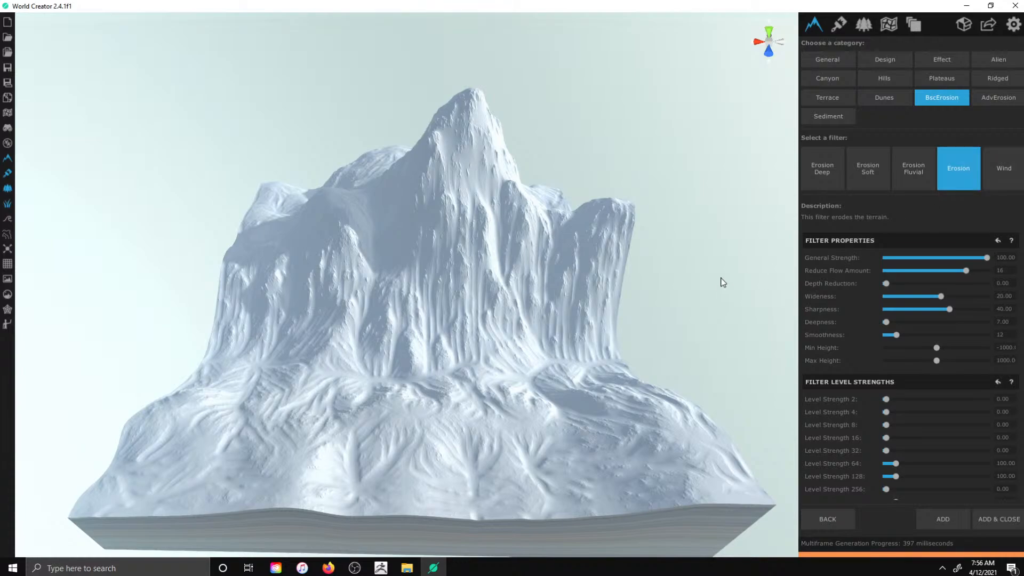
pyautogui.click(939, 523)
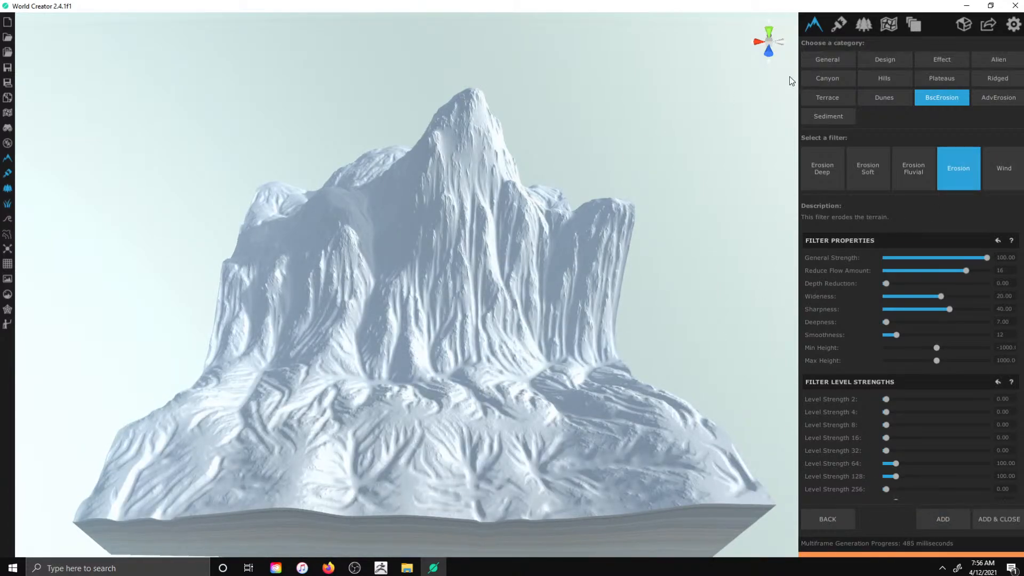
pyautogui.click(997, 102)
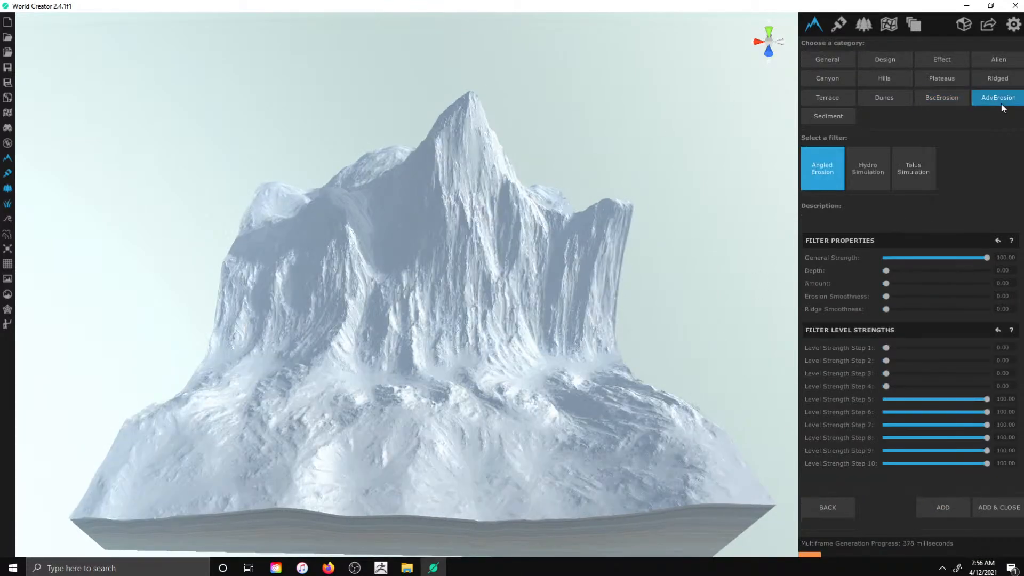
pyautogui.click(943, 505)
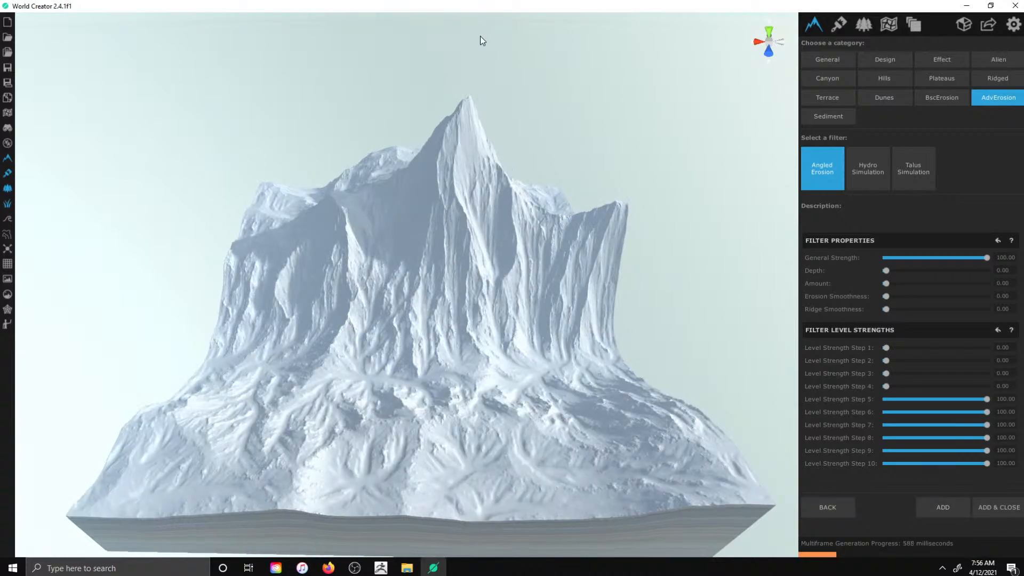
# - Inspect the eroded mountain's ridges and valleys from several sides, both close up and from a distance
pyautogui.scroll(3, 367, 130)
pyautogui.scroll(-4, 456, 169)
pyautogui.scroll(2, 656, 157)
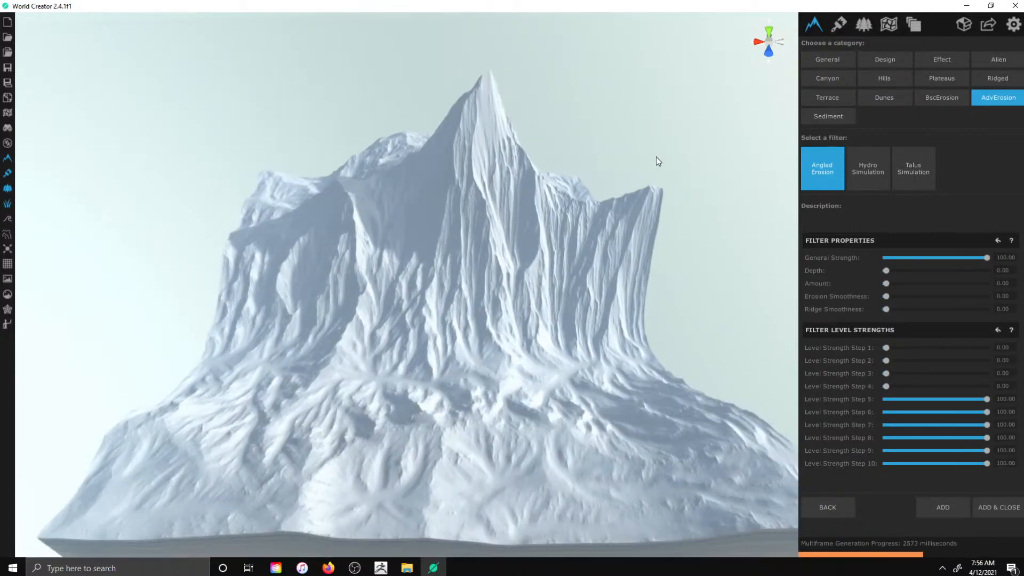
pyautogui.moveTo(655, 157); pyautogui.dragTo(258, 187)
pyautogui.scroll(-4, 235, 168)
pyautogui.moveTo(210, 153); pyautogui.dragTo(123, 147)
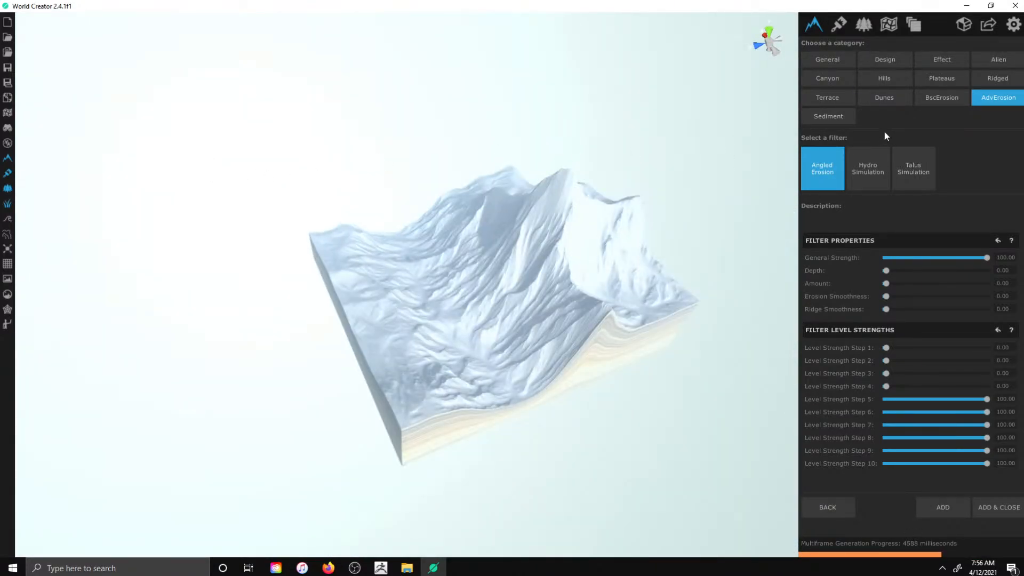
pyautogui.scroll(1, 773, 122)
pyautogui.moveTo(773, 122); pyautogui.dragTo(661, 90)
pyautogui.scroll(3, 639, 112)
pyautogui.moveTo(615, 130); pyautogui.dragTo(631, 102)
pyautogui.scroll(-4, 614, 144)
pyautogui.moveTo(592, 187); pyautogui.dragTo(410, 358)
pyautogui.scroll(3, 341, 342)
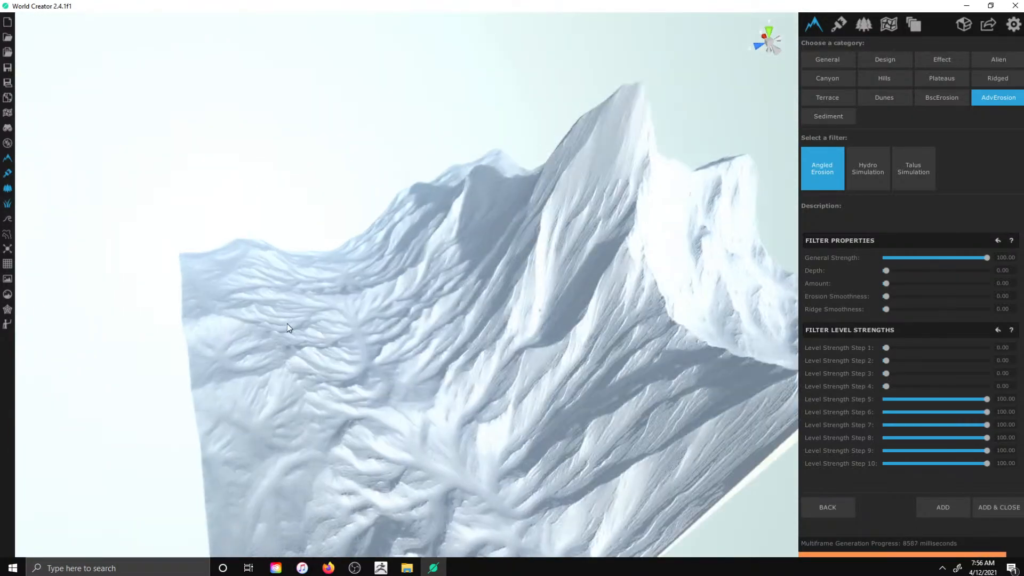
pyautogui.moveTo(287, 323); pyautogui.dragTo(467, 323)
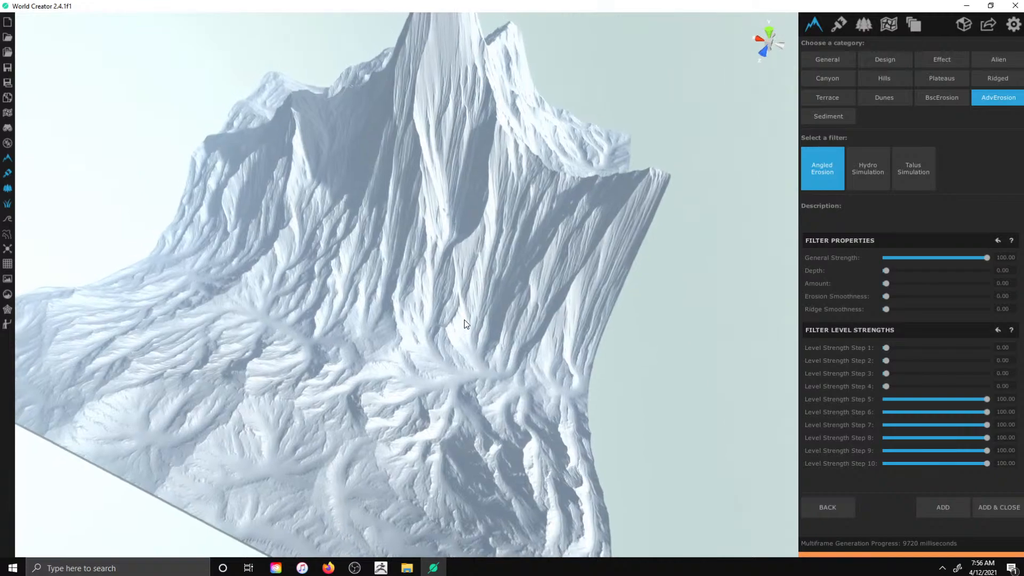
pyautogui.moveTo(670, 102); pyautogui.dragTo(666, 75)
# - Add a texture layer and apply the dark ground texture Texture_ from the library to the terrain
pyautogui.click(839, 26)
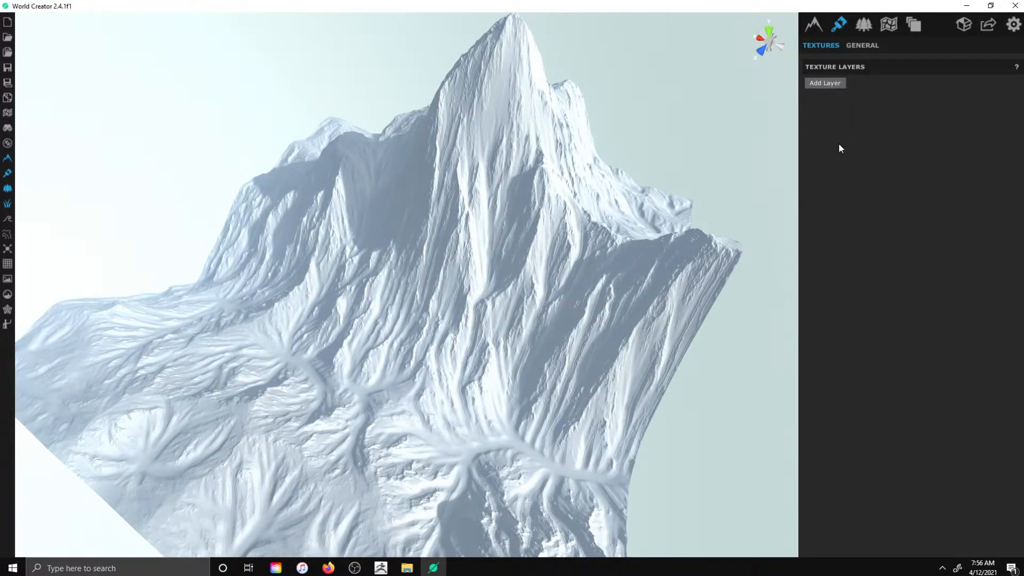
pyautogui.click(827, 84)
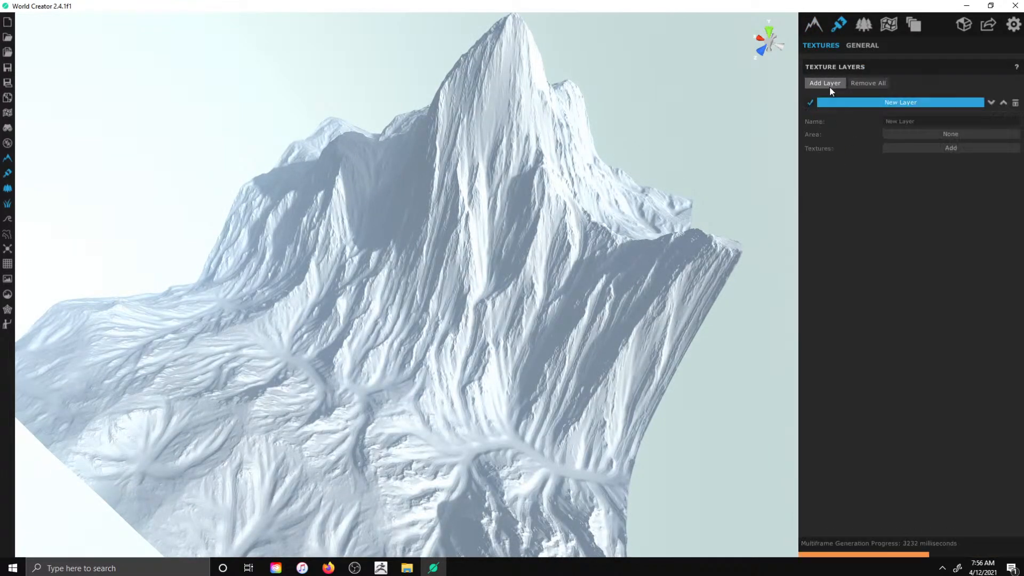
pyautogui.click(897, 152)
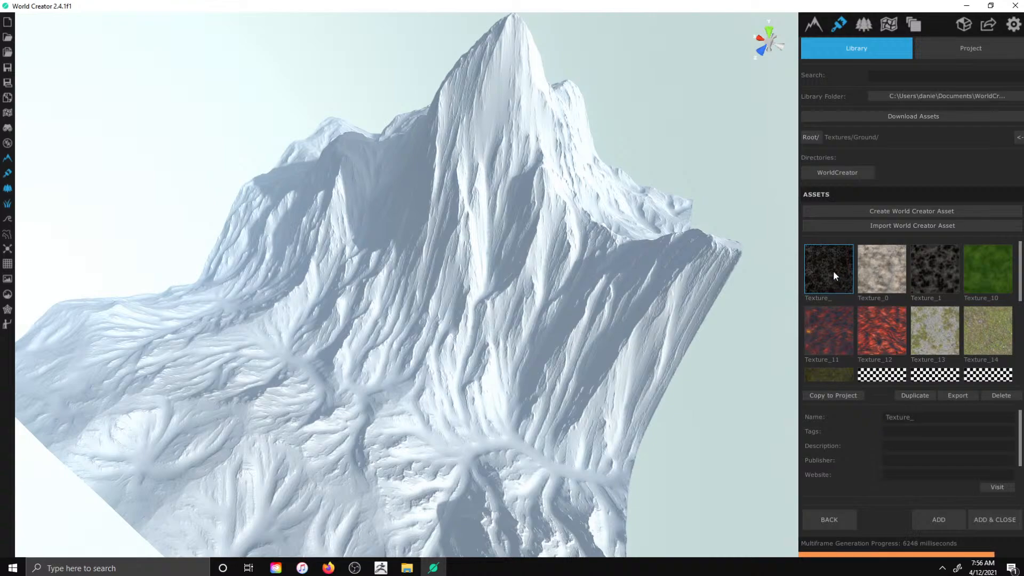
pyautogui.click(931, 520)
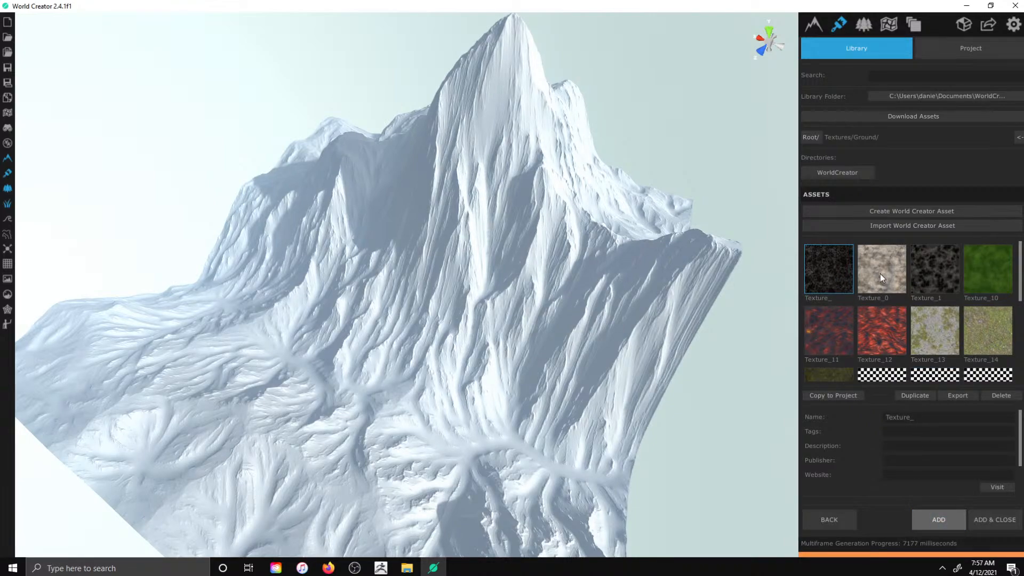
pyautogui.click(931, 520)
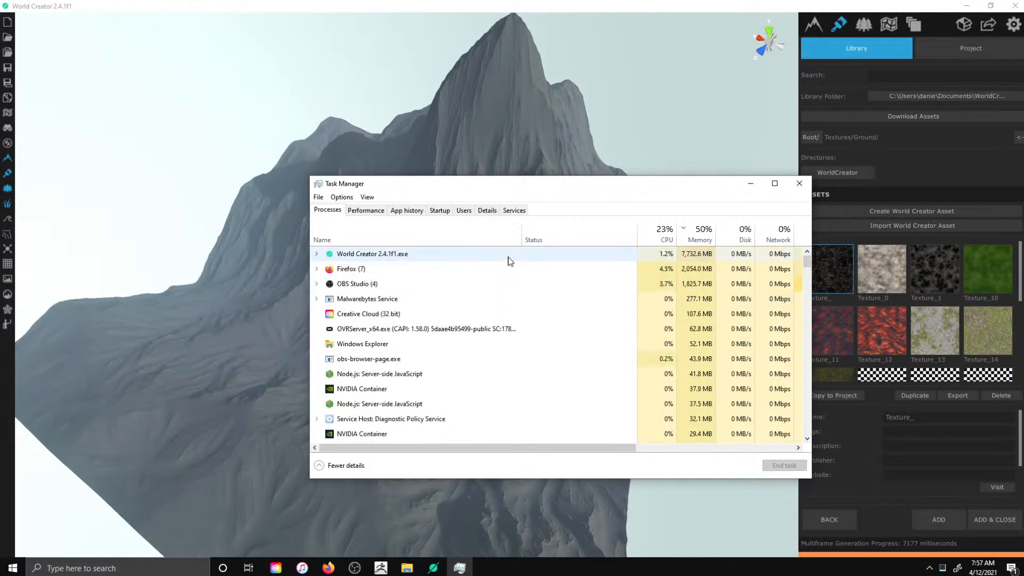
# - Close Task Manager, add the light ground texture Texture_0 to the layer and return to the texture layer settings
pyautogui.click(797, 182)
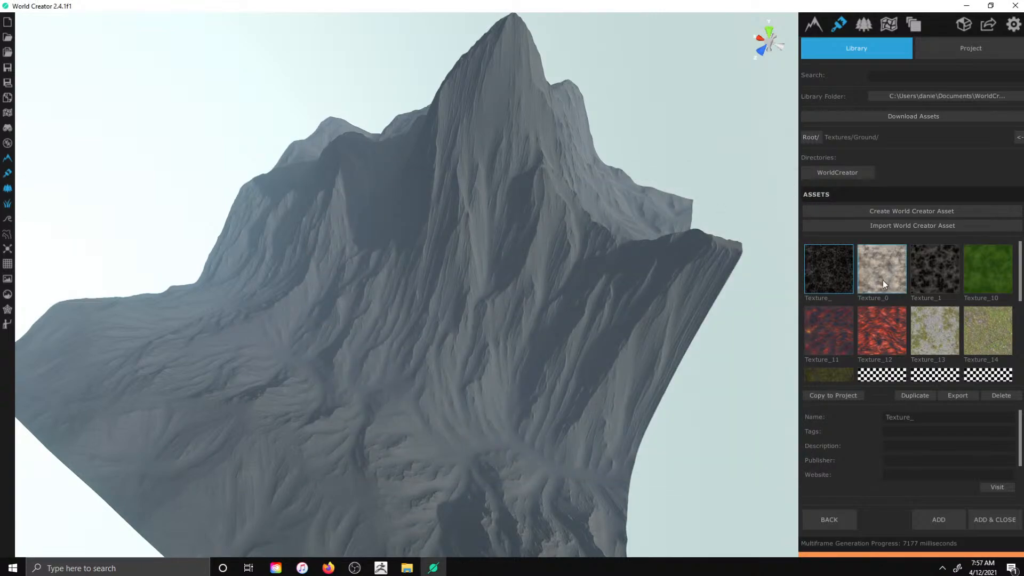
pyautogui.click(882, 280)
pyautogui.click(935, 520)
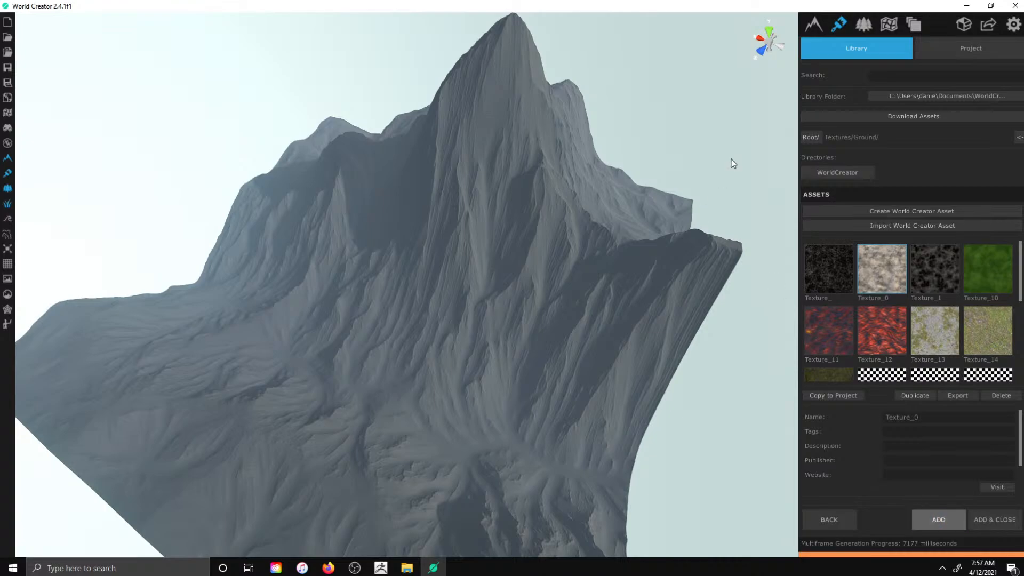
pyautogui.click(827, 518)
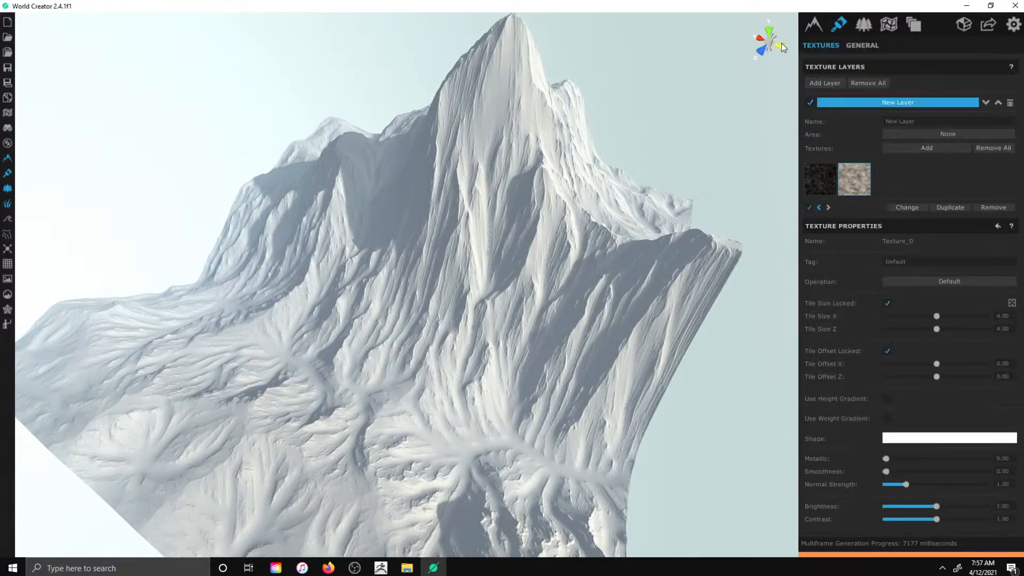
# - Set Texture_0's distribution to Convex cavity with 1 step and a weight of 1.74
pyautogui.scroll(-5, 959, 356)
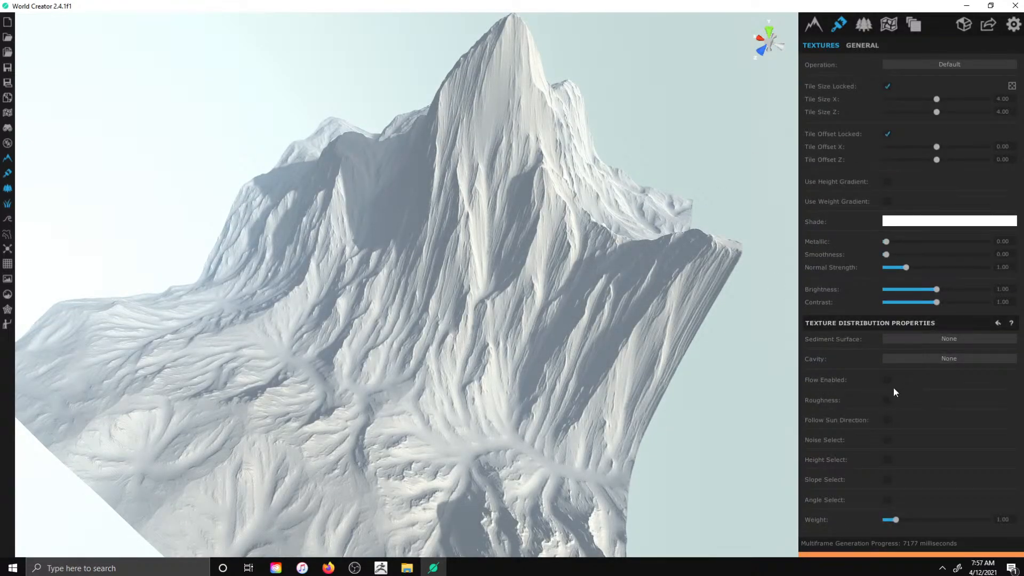
pyautogui.click(894, 358)
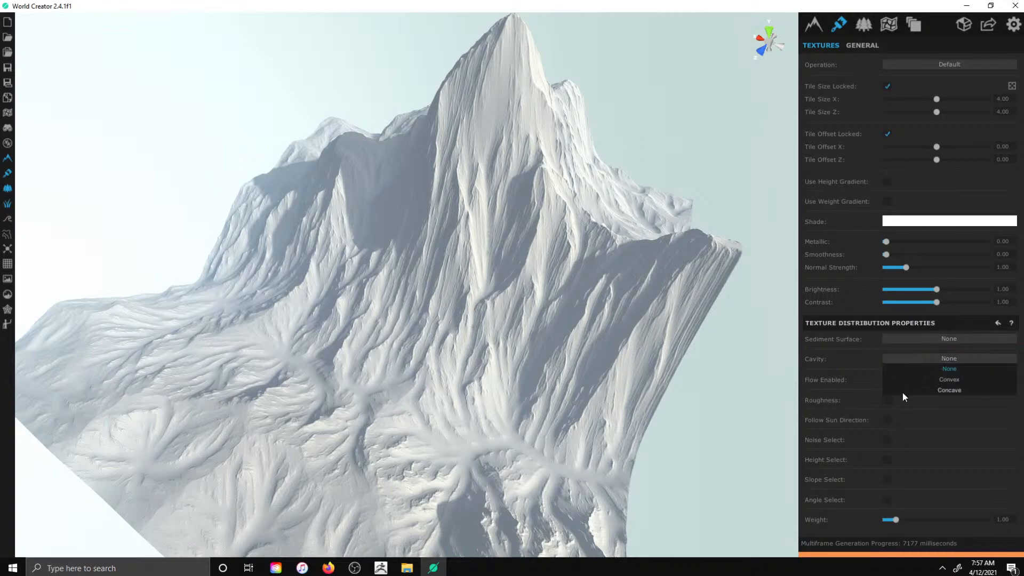
pyautogui.click(919, 380)
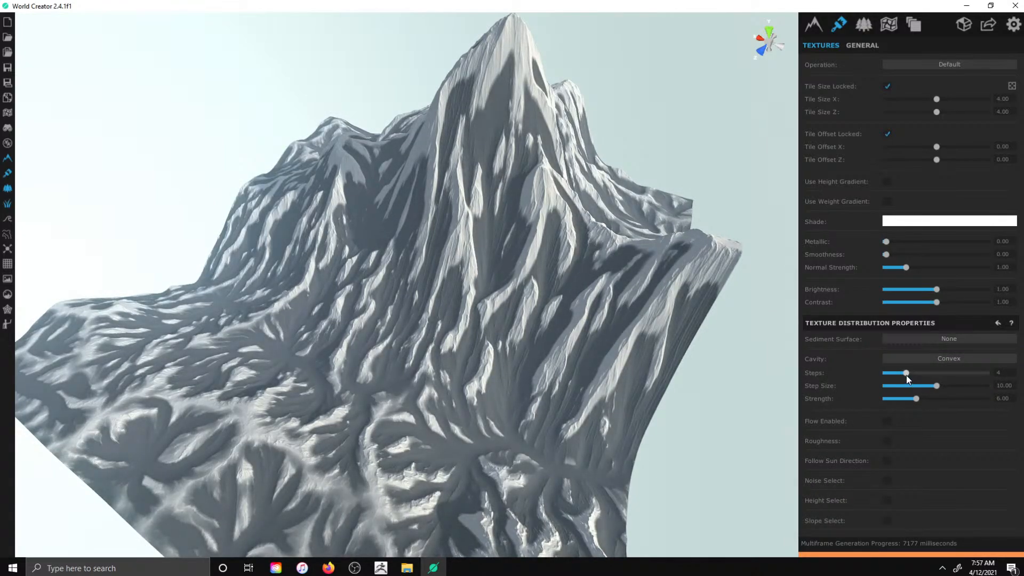
pyautogui.moveTo(906, 374); pyautogui.dragTo(894, 376)
pyautogui.scroll(-2, 894, 375)
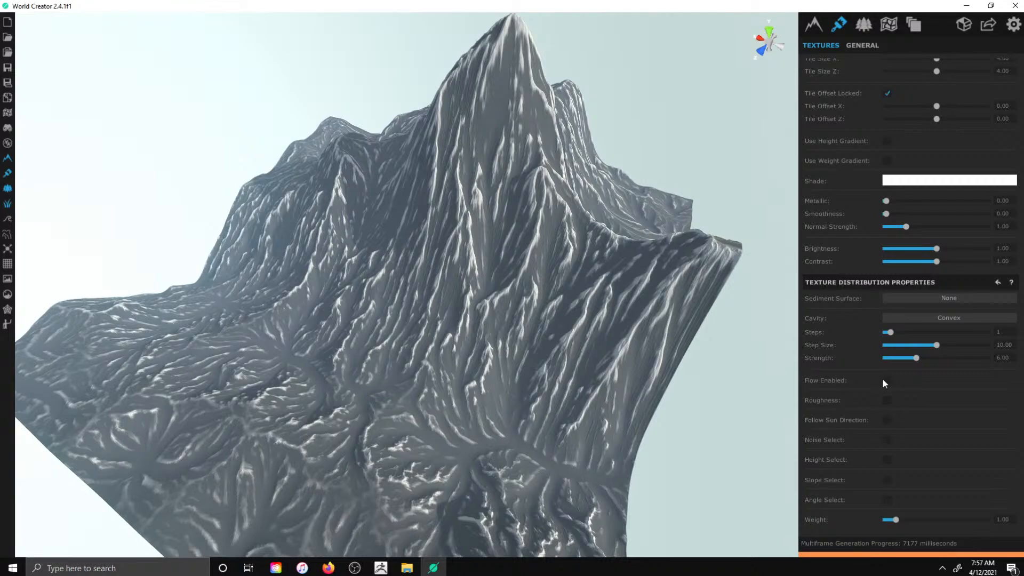
pyautogui.moveTo(896, 519)
pyautogui.mouseDown()
pyautogui.moveTo(924, 520)
pyautogui.moveTo(911, 514)
pyautogui.mouseUp()
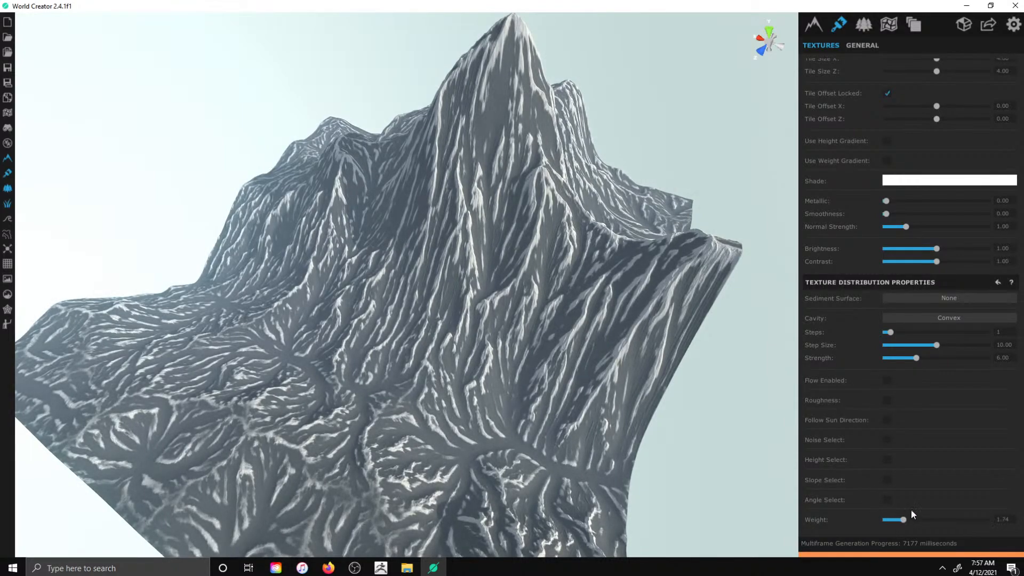
# - Enable height selection for Texture_0 and limit it to the upper slopes, with an upper height of about 2440
pyautogui.click(887, 462)
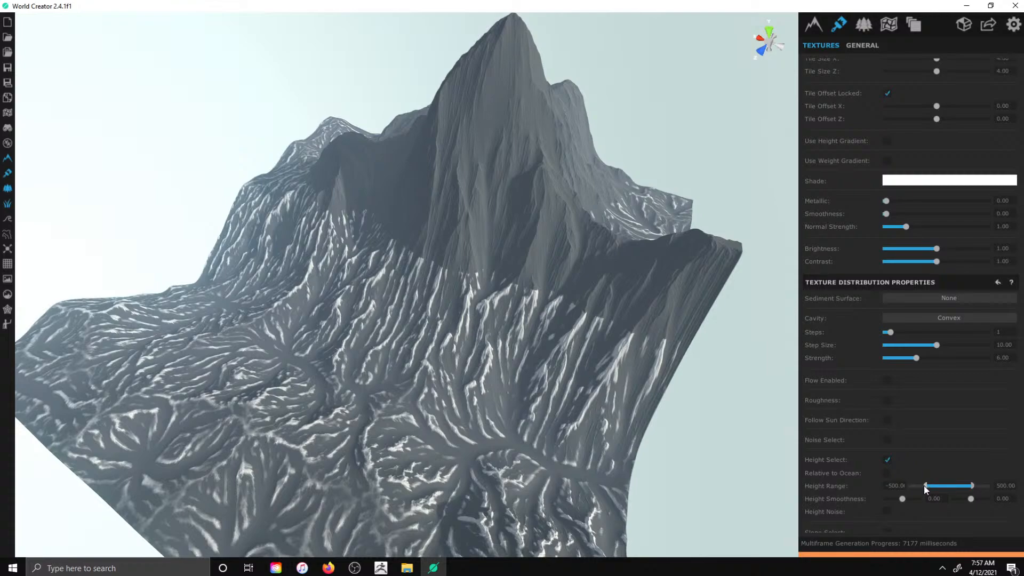
pyautogui.moveTo(971, 487)
pyautogui.mouseDown()
pyautogui.moveTo(991, 486)
pyautogui.moveTo(979, 486)
pyautogui.mouseUp()
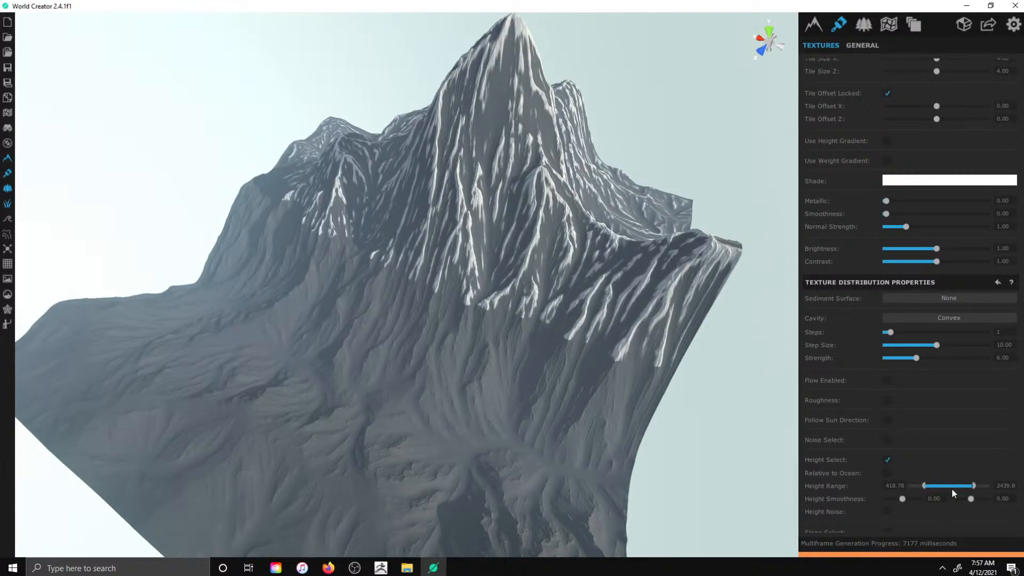
# - Set Texture_0's lower and upper height smoothness to about 241 and 72, and add an empty terrain filter layer
pyautogui.moveTo(902, 498); pyautogui.dragTo(913, 132)
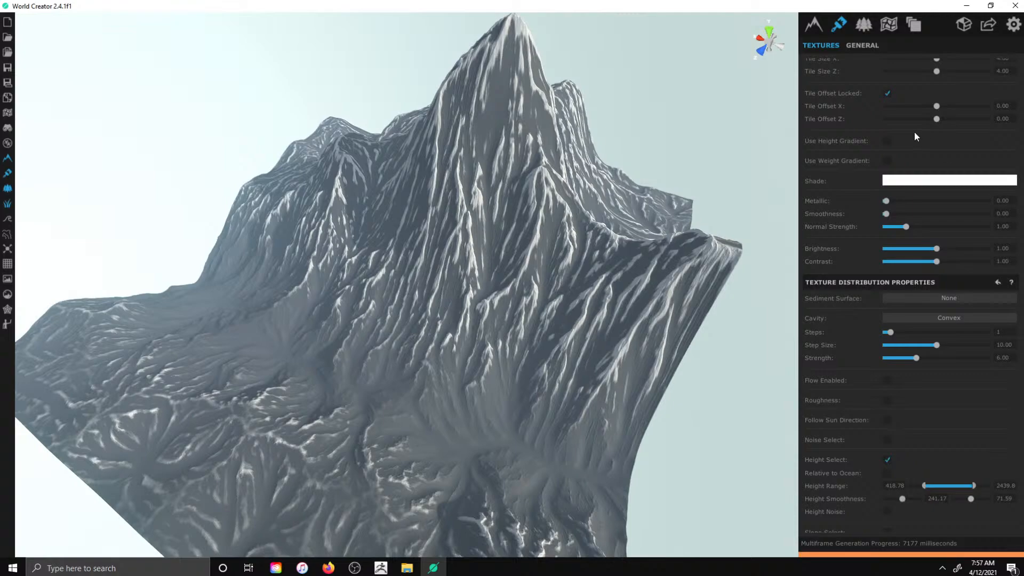
pyautogui.click(813, 24)
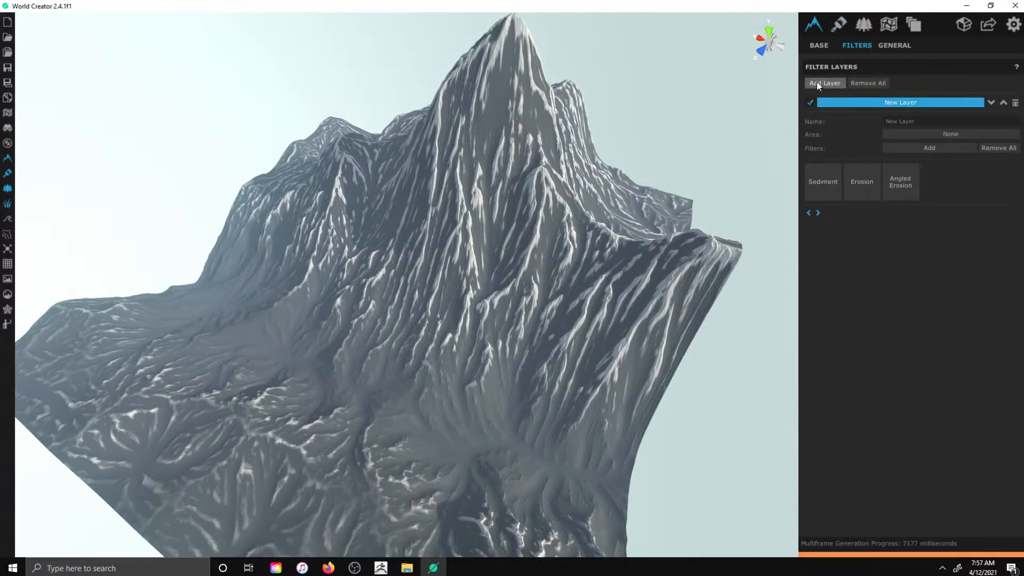
pyautogui.click(817, 84)
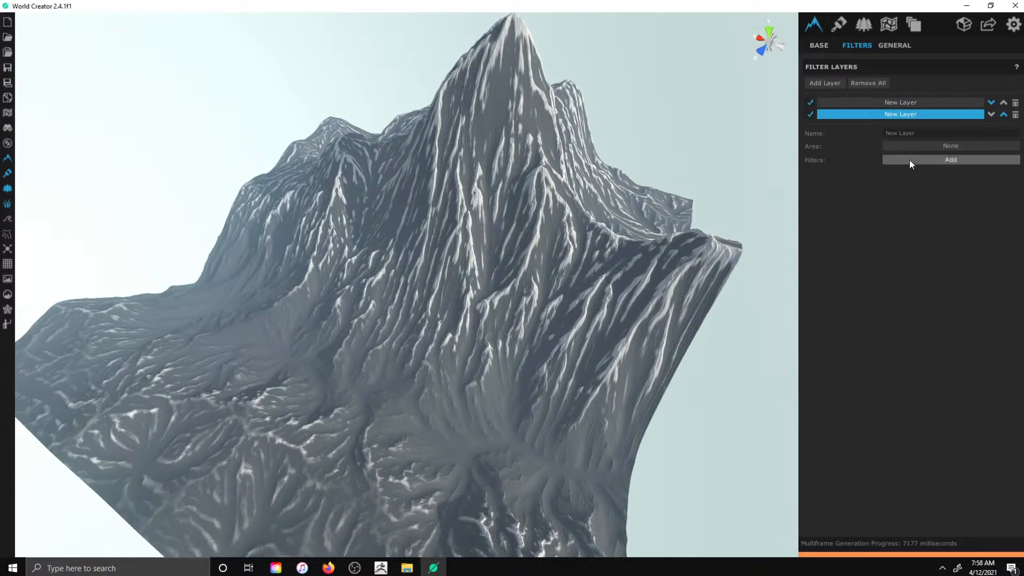
# - Add a second texture layer and apply the red ground texture Texture_12 from the library to it
pyautogui.click(837, 26)
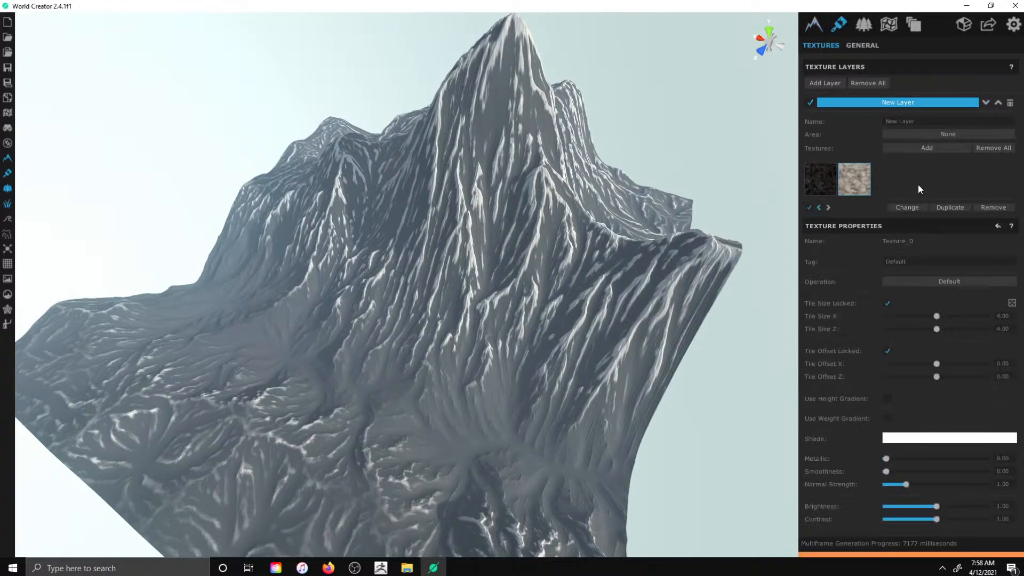
pyautogui.click(827, 84)
pyautogui.click(938, 161)
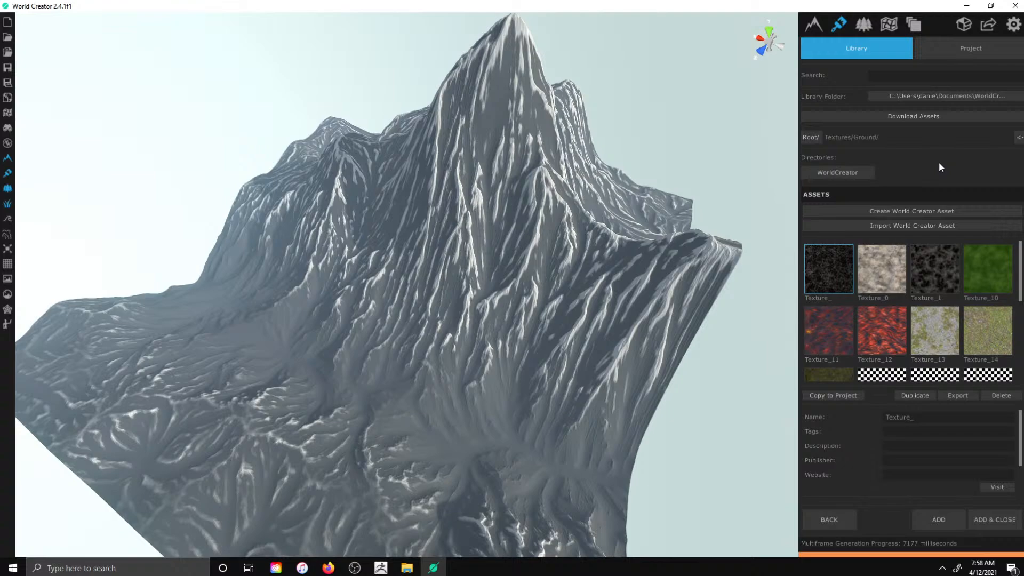
pyautogui.click(878, 338)
pyautogui.click(924, 520)
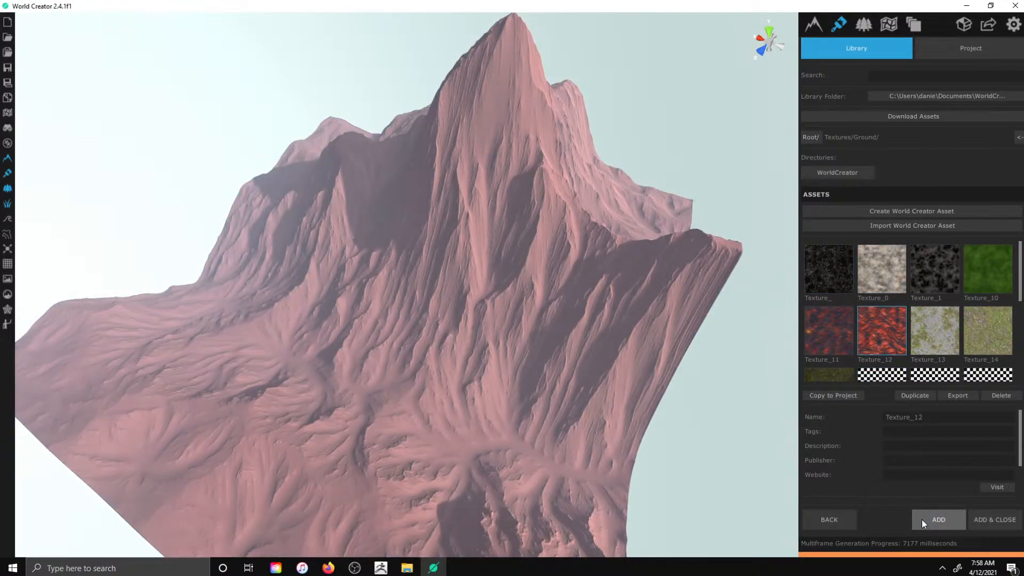
pyautogui.click(833, 326)
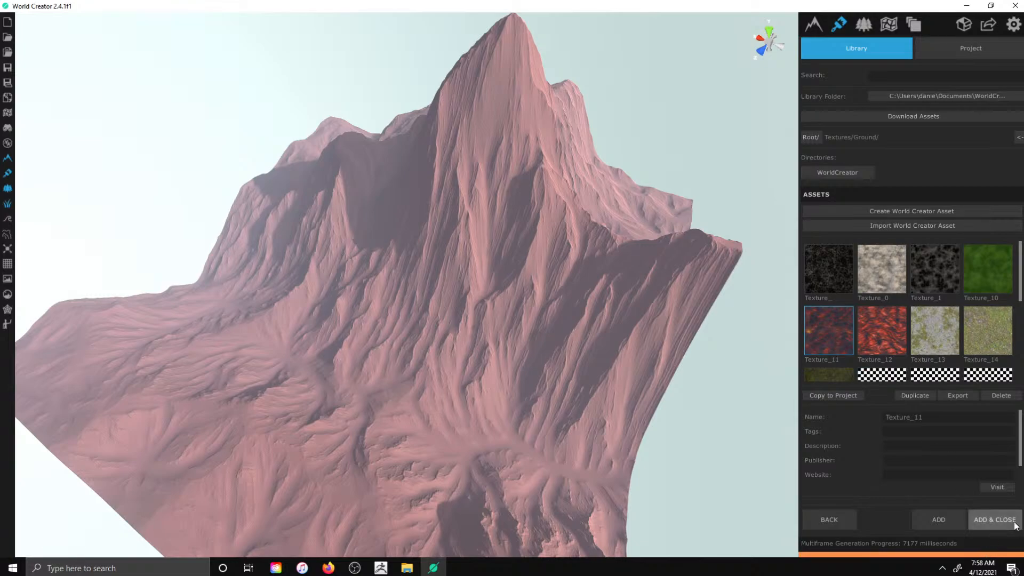
pyautogui.click(826, 519)
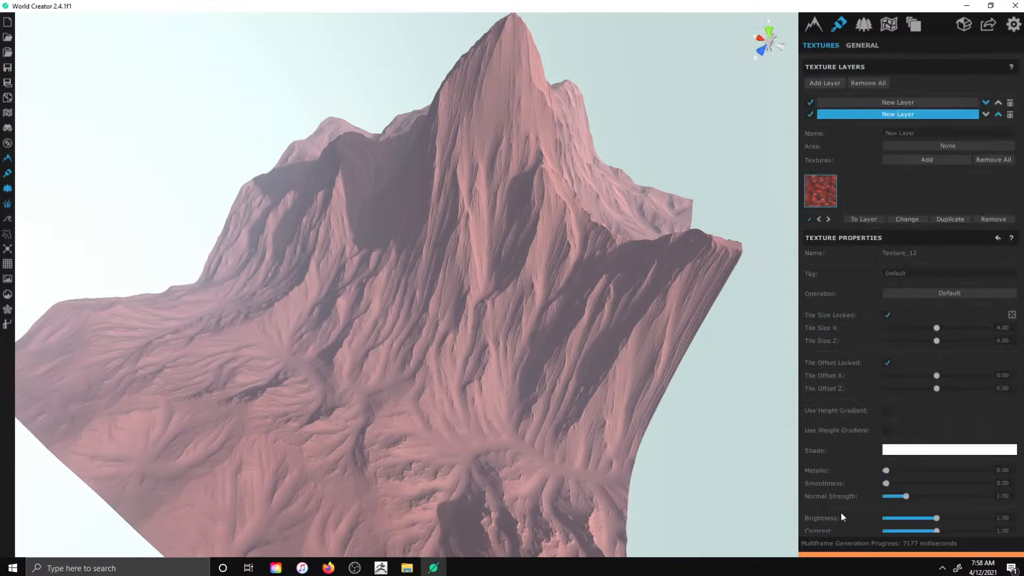
# - Enable flow distribution for Texture_12 with a lower flow limit of 3.22 and an upper smoothness of 1.30
pyautogui.scroll(-5, 903, 240)
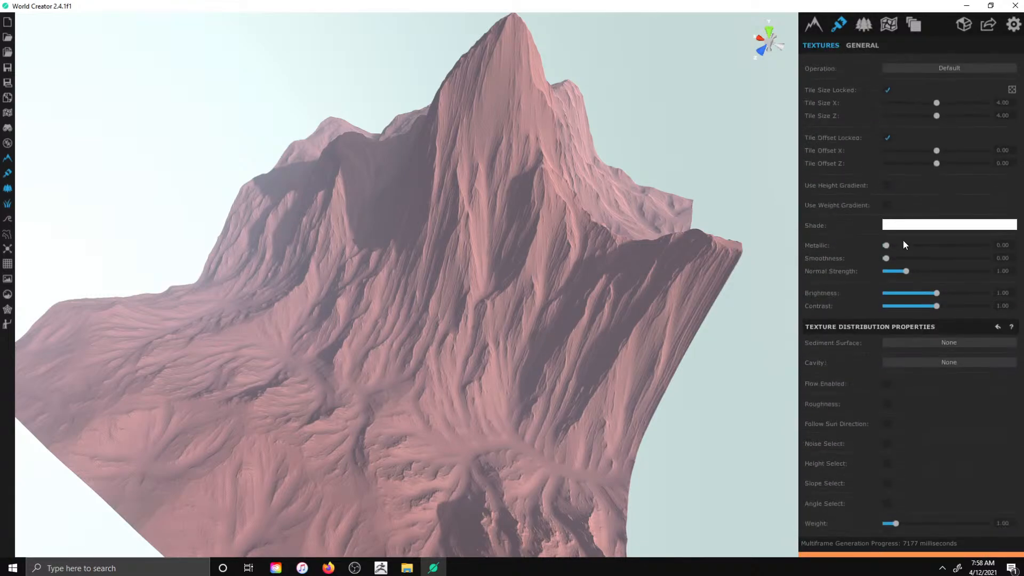
pyautogui.click(889, 379)
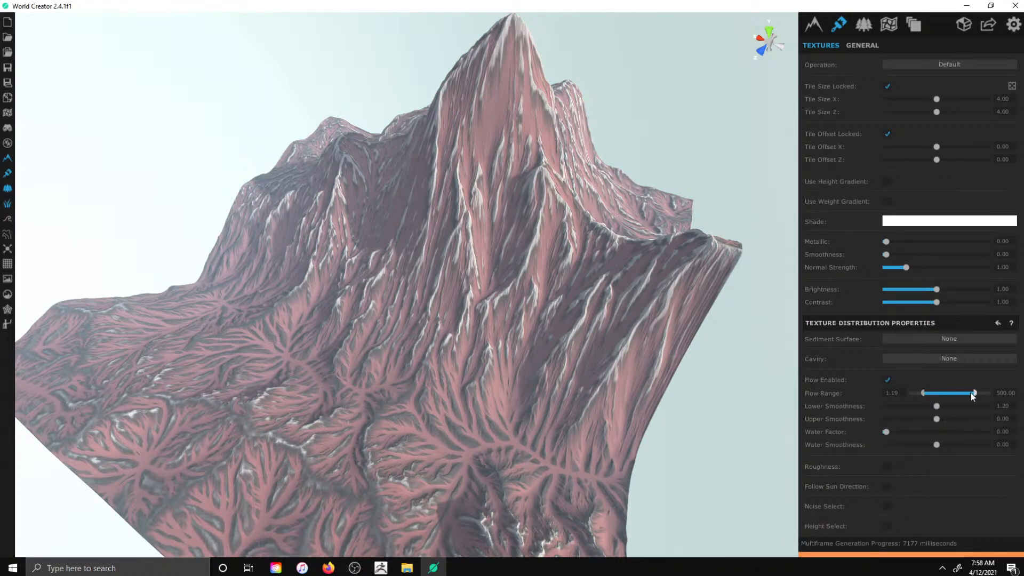
pyautogui.moveTo(974, 392); pyautogui.dragTo(951, 395)
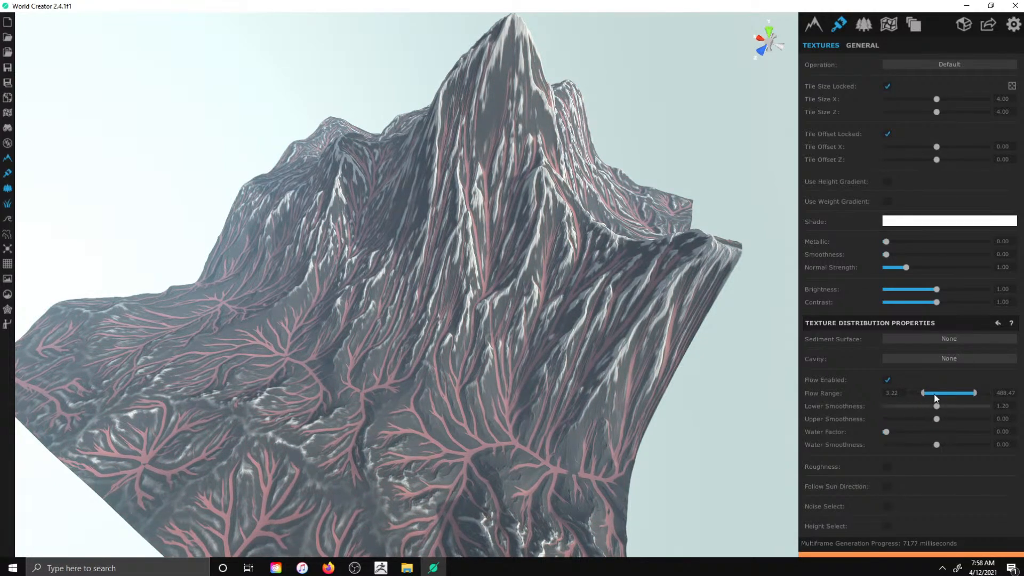
pyautogui.scroll(-2, 974, 433)
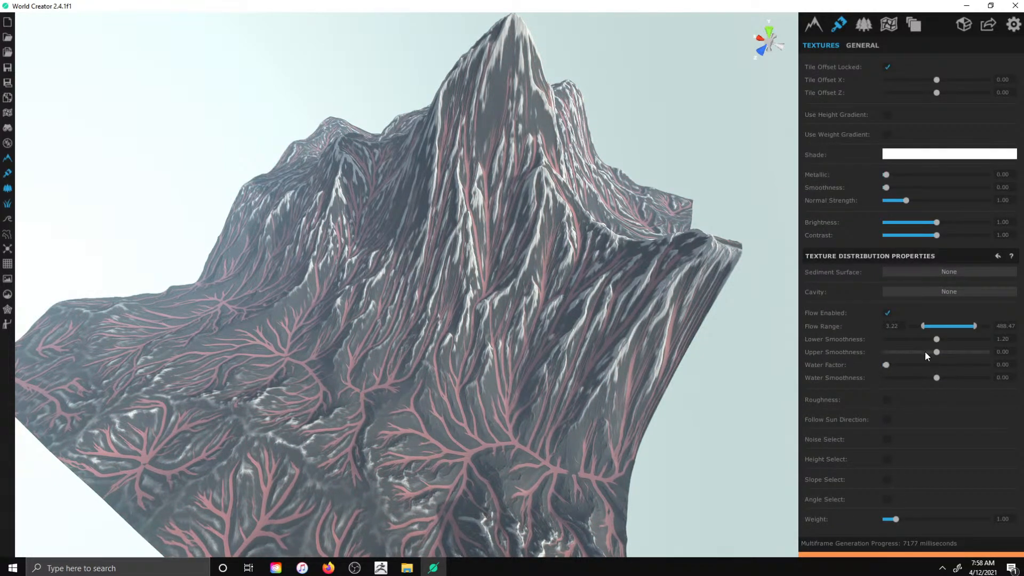
pyautogui.moveTo(995, 356); pyautogui.dragTo(1000, 365)
# - Enable height selection for Texture_12 and set its height range to about -455 to 837
pyautogui.click(887, 459)
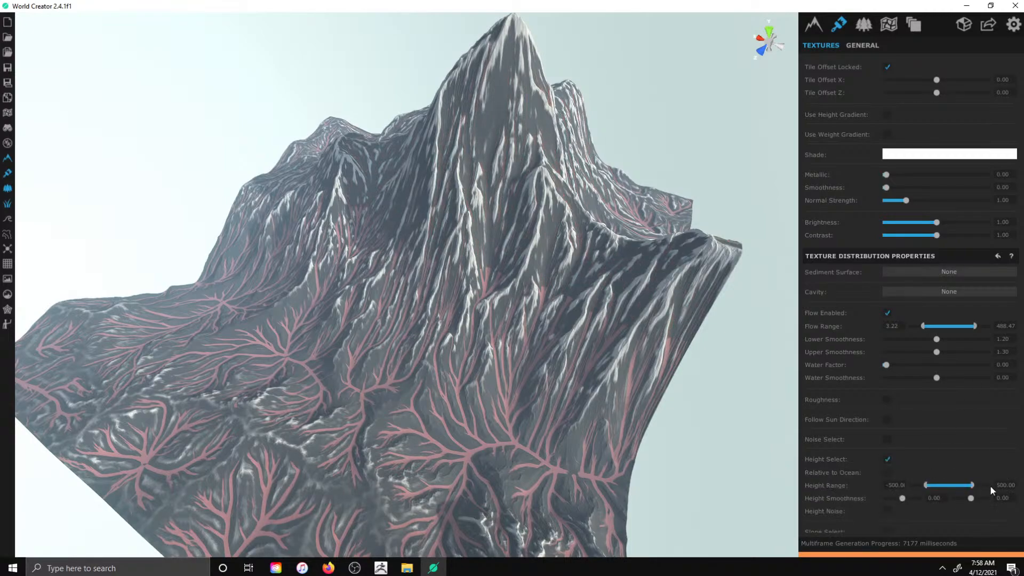
pyautogui.moveTo(872, 497); pyautogui.dragTo(1023, 471)
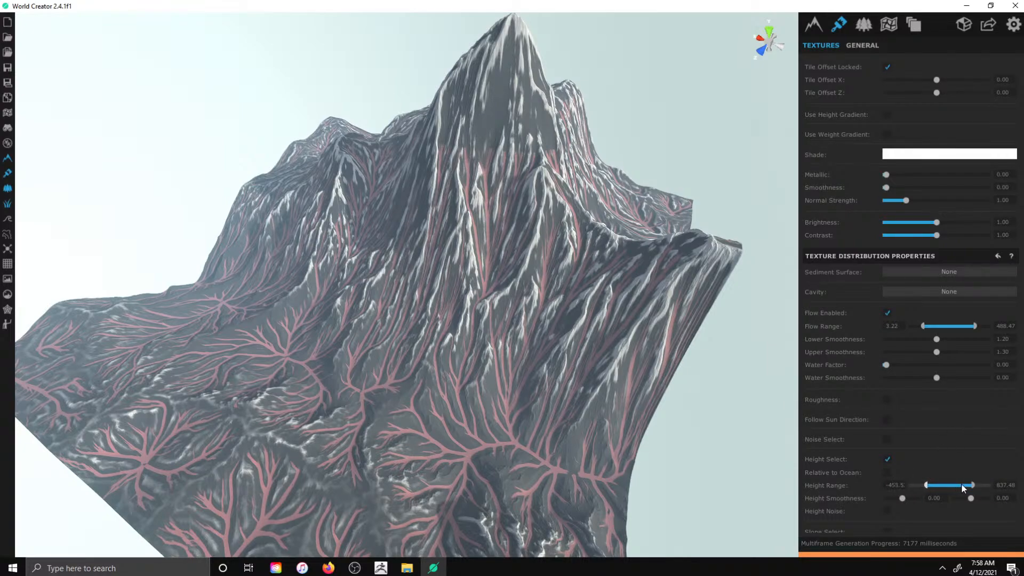
pyautogui.scroll(-1, 933, 463)
pyautogui.scroll(3, 888, 287)
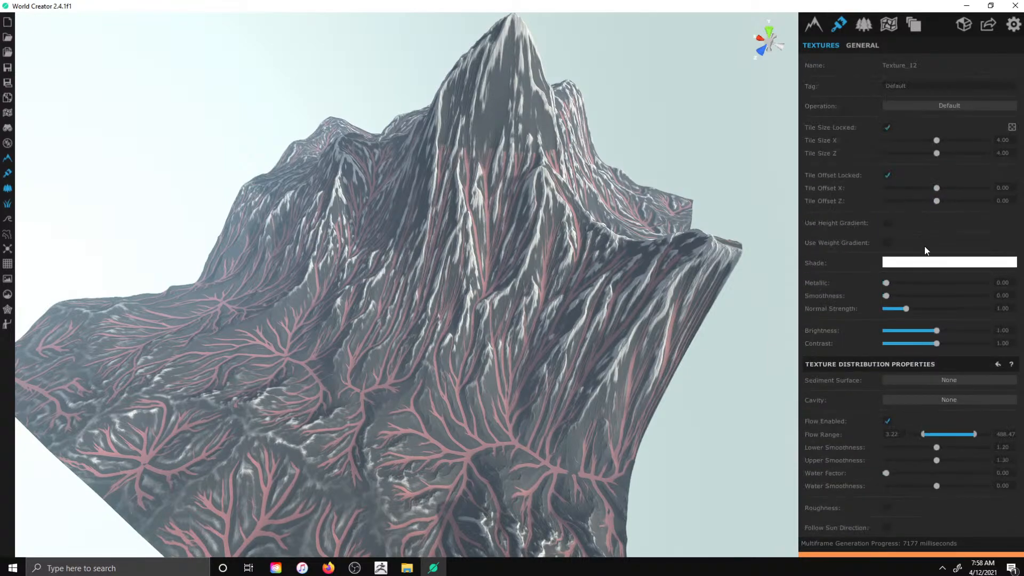
# - Tint Texture_12 with the dark red shade A52323
pyautogui.click(926, 261)
pyautogui.click(929, 262)
pyautogui.click(933, 263)
pyautogui.click(929, 295)
pyautogui.moveTo(929, 294)
pyautogui.mouseDown()
pyautogui.moveTo(958, 264)
pyautogui.moveTo(925, 299)
pyautogui.moveTo(930, 291)
pyautogui.mouseUp()
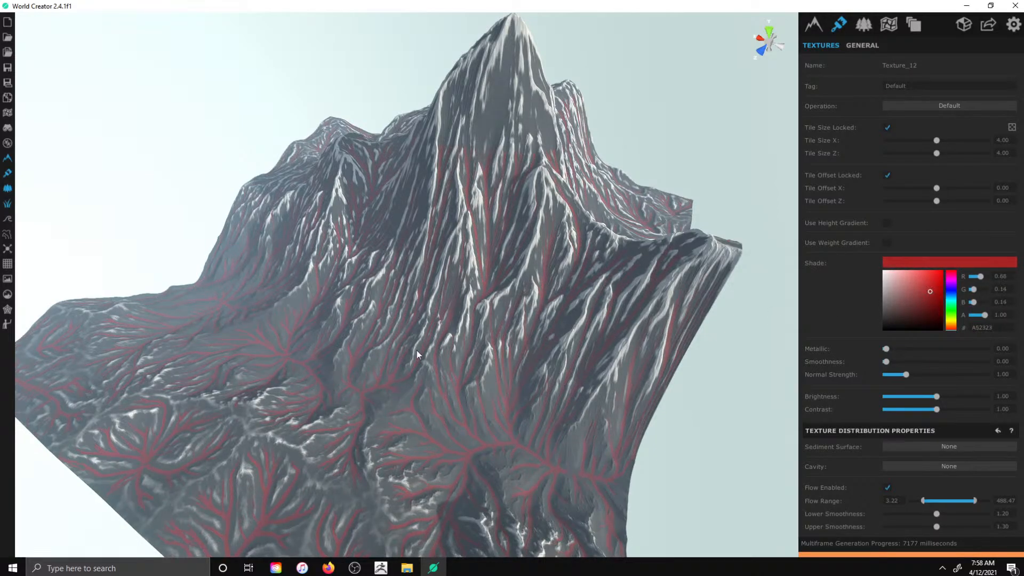
# - View the whole terrain from above and set the surface export to the Terrain Normal-Map
pyautogui.scroll(-4, 418, 354)
pyautogui.moveTo(587, 201); pyautogui.dragTo(273, 267)
pyautogui.scroll(-3, 273, 267)
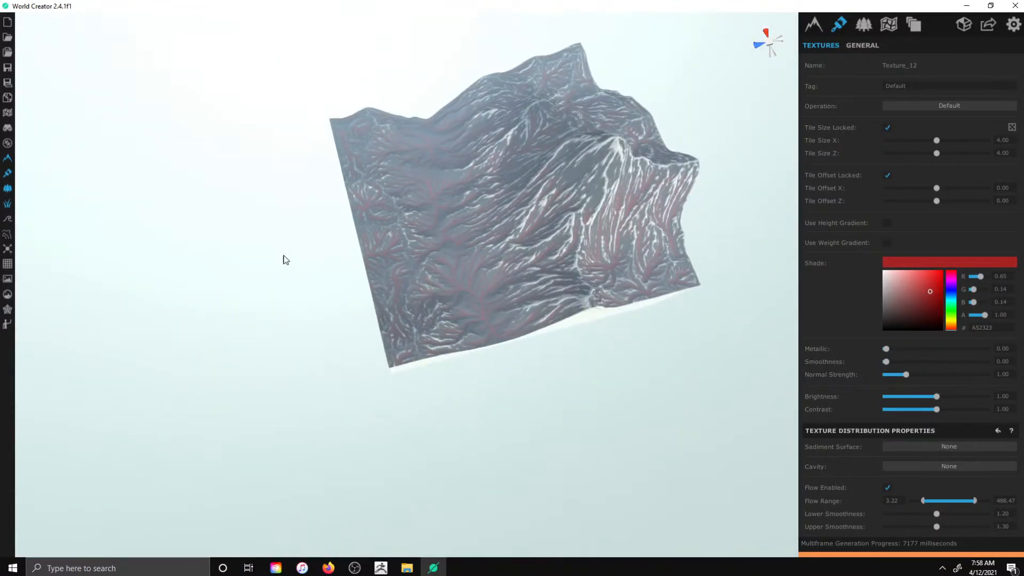
pyautogui.scroll(4, 697, 43)
pyautogui.moveTo(707, 56); pyautogui.dragTo(631, 184)
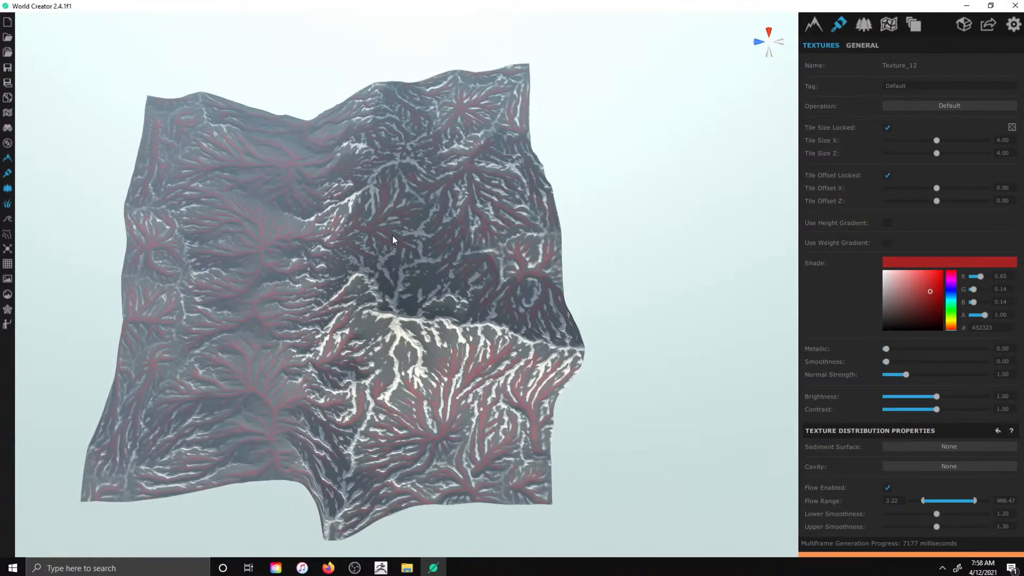
pyautogui.click(988, 24)
pyautogui.click(959, 84)
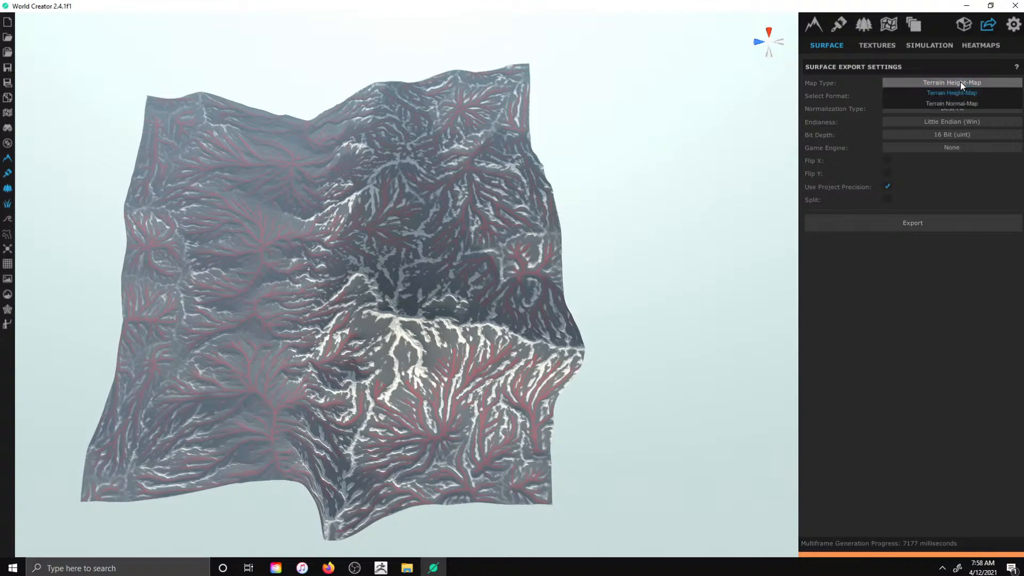
pyautogui.click(960, 104)
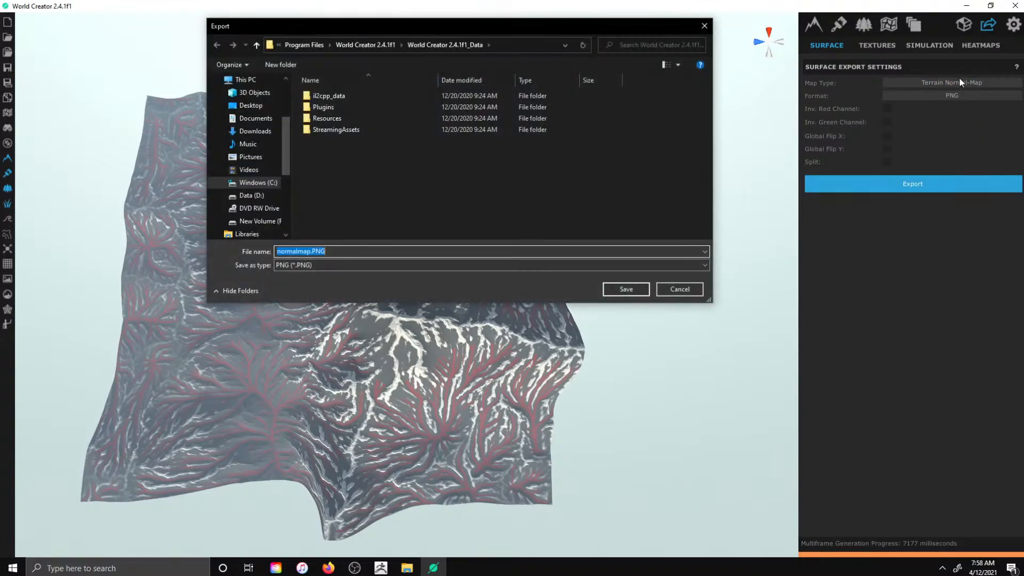
# - Save the normal map as a PNG on the Desktop under a new name mentioning the recipient, without replacing the existing normalmap.PNG
pyautogui.click(251, 105)
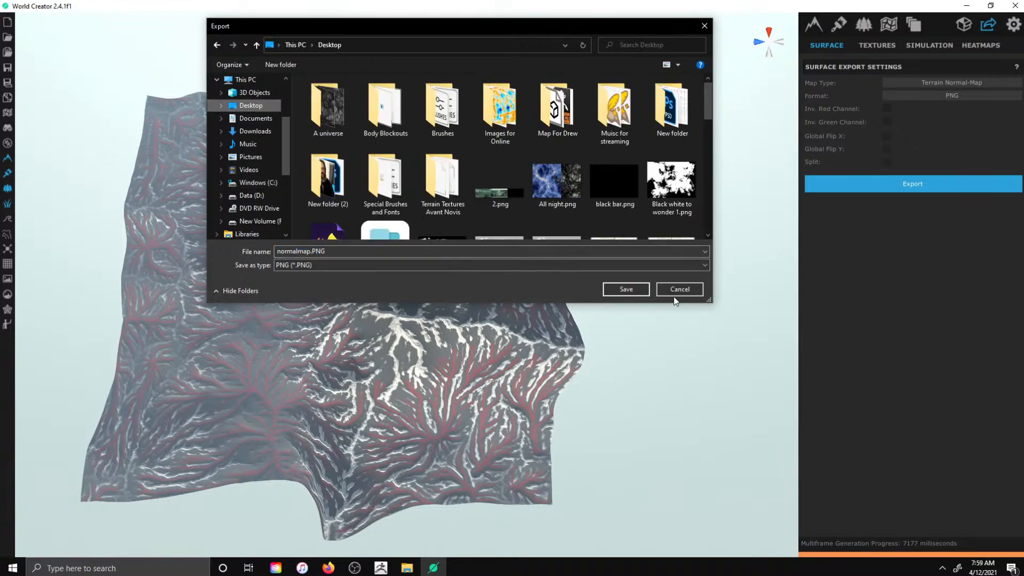
pyautogui.click(626, 289)
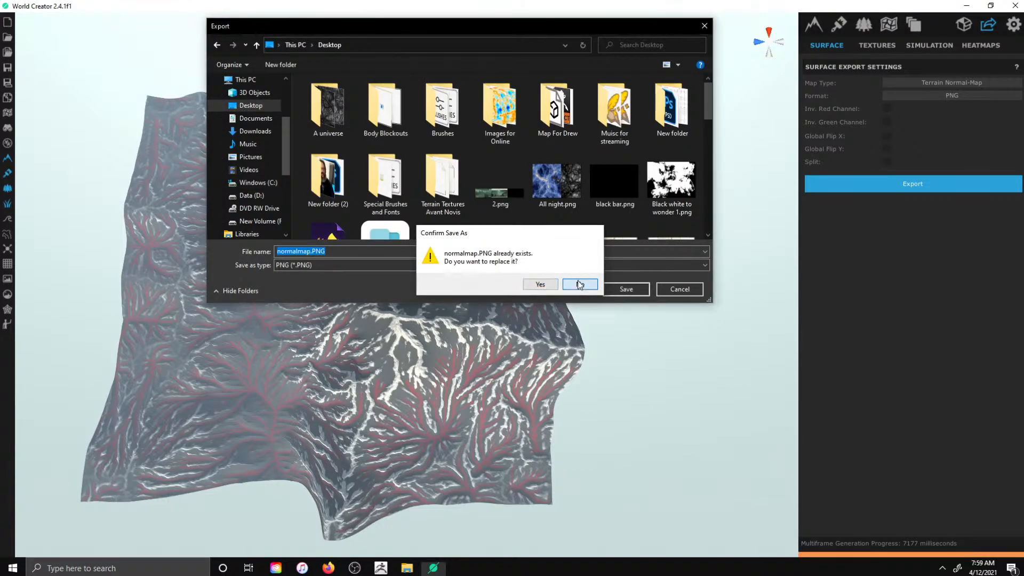
pyautogui.click(580, 284)
pyautogui.press('Return')
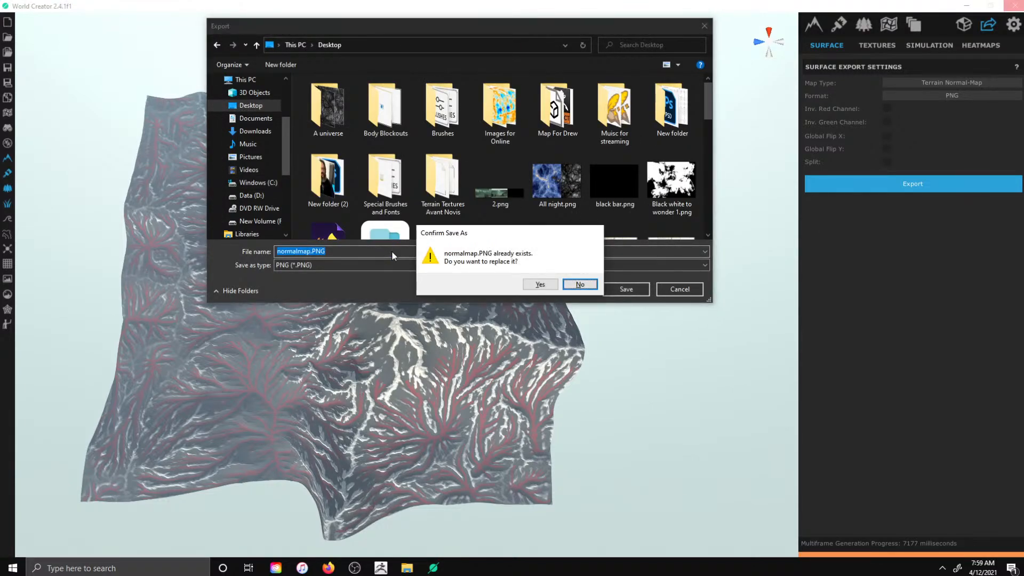
pyautogui.click(578, 282)
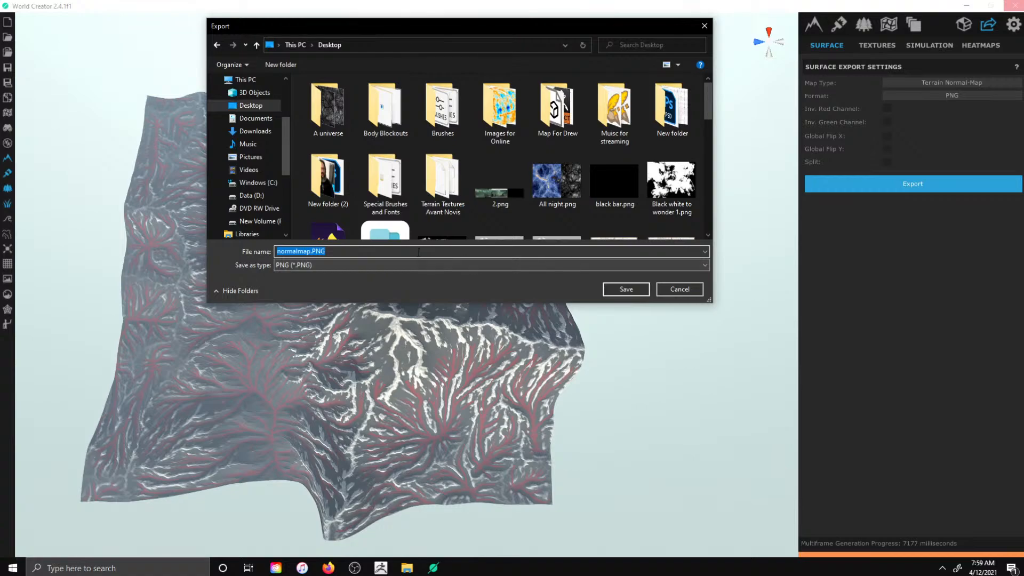
pyautogui.write('fil')
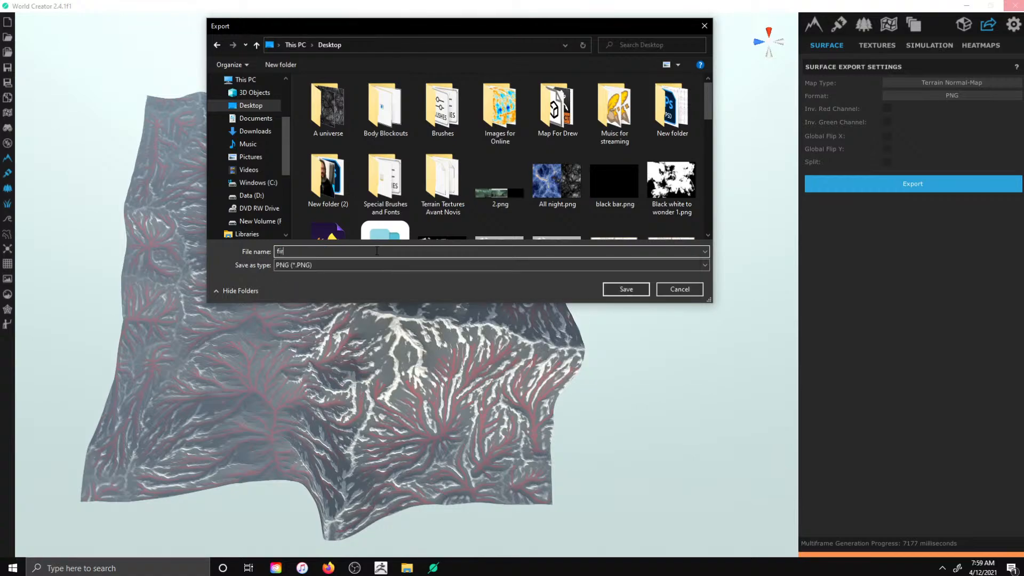
pyautogui.write('e map for bill')
pyautogui.press('Return')
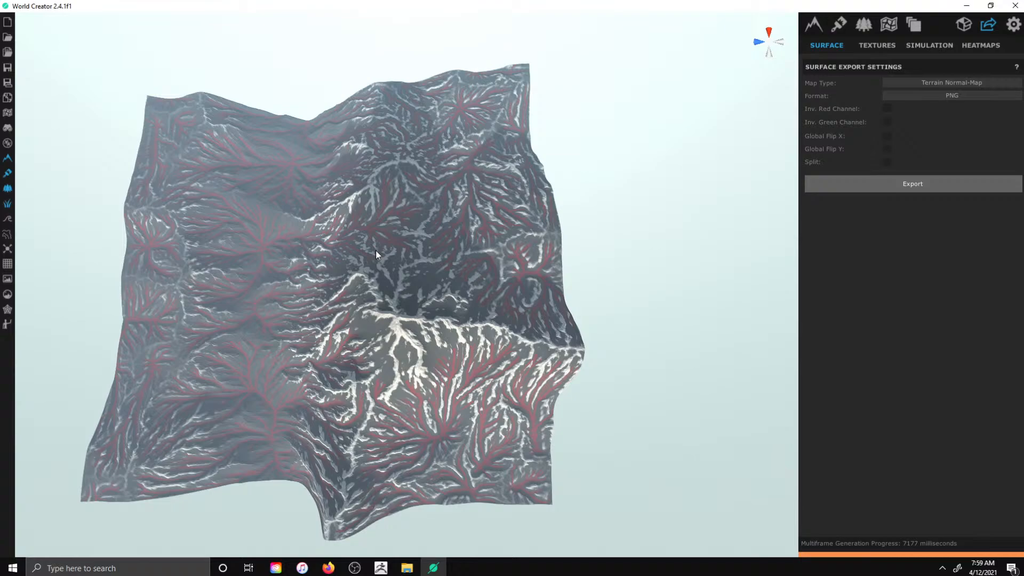
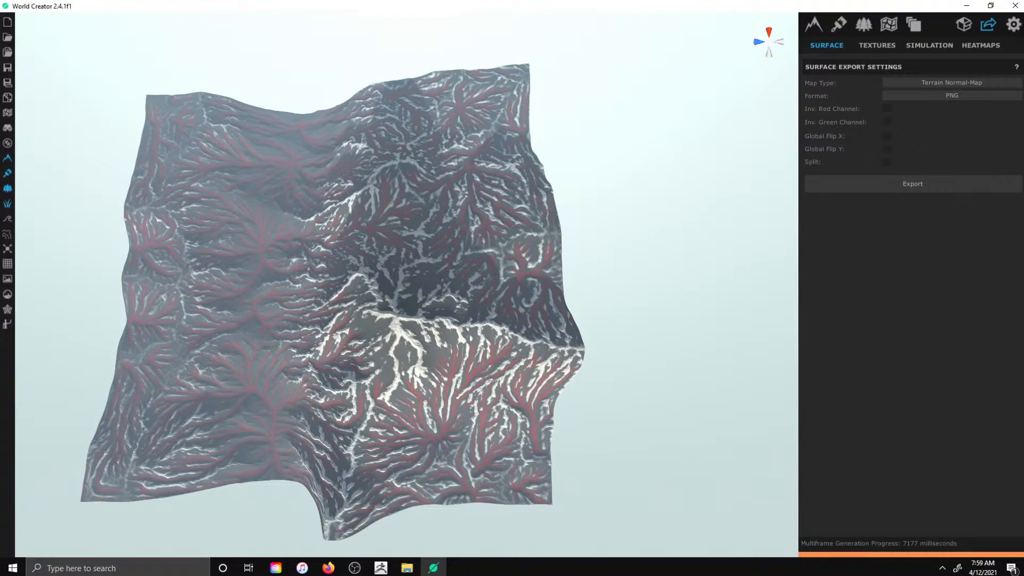
# - Export the Terrain Height-Map in PNG format to the Desktop, naming it "height map" preceded by the recipient's first name
pyautogui.click(909, 84)
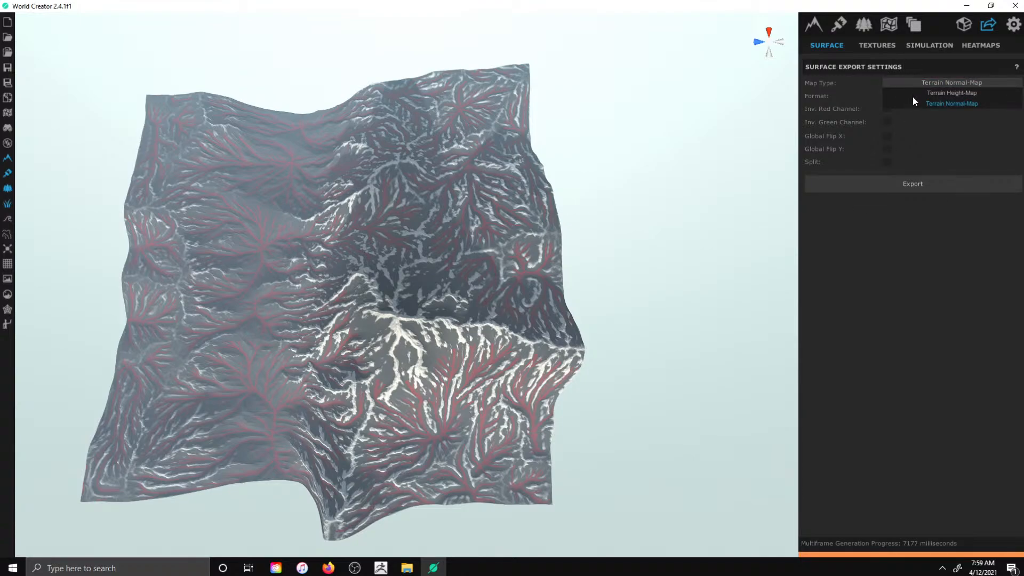
pyautogui.click(913, 94)
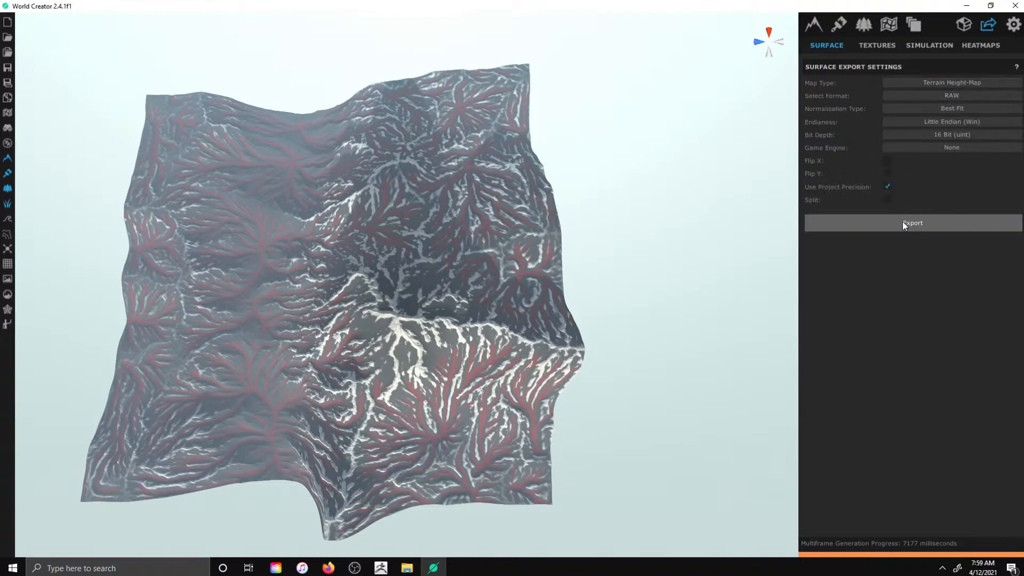
pyautogui.click(951, 95)
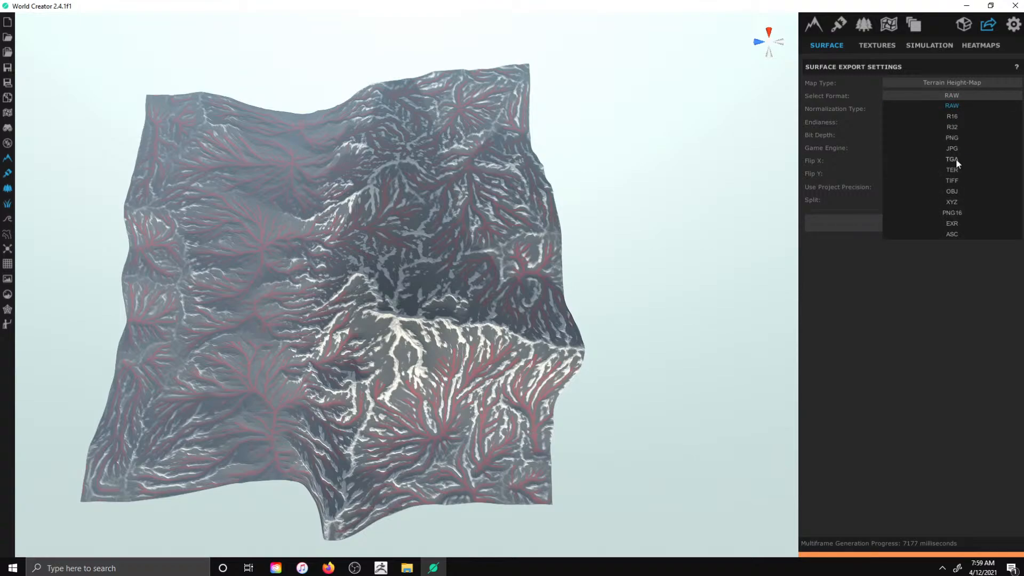
pyautogui.click(967, 138)
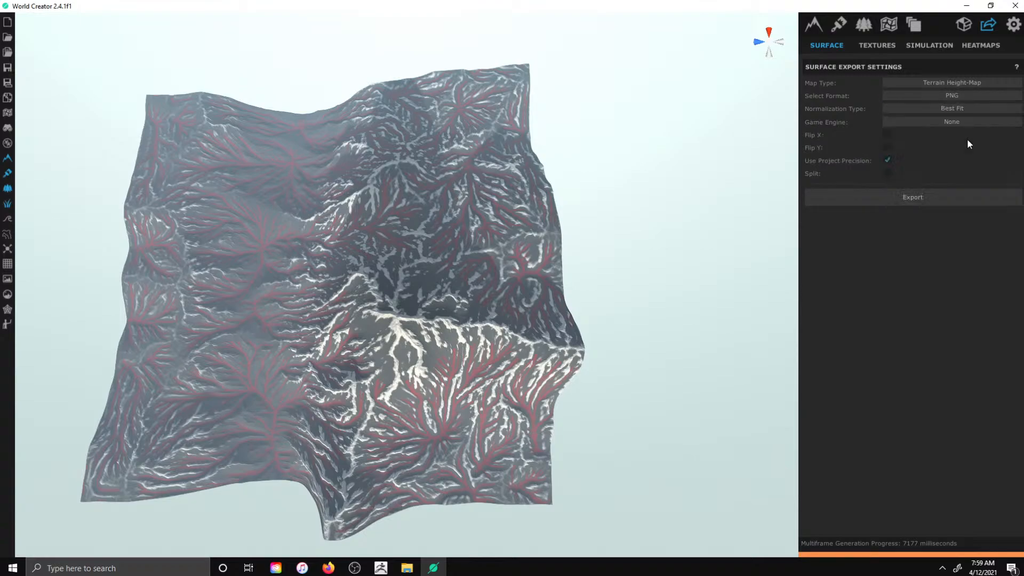
pyautogui.click(929, 198)
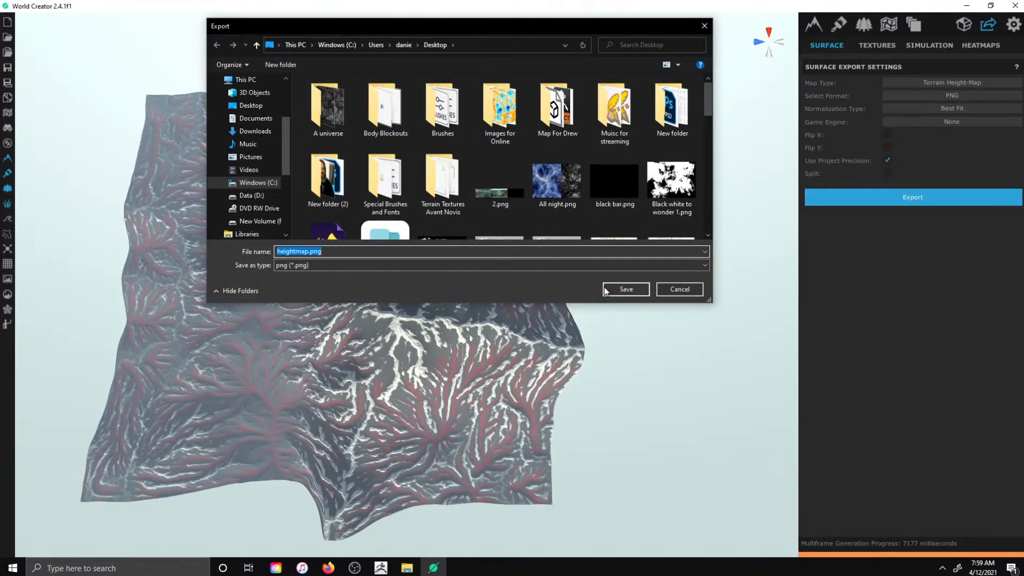
pyautogui.write('bill height map')
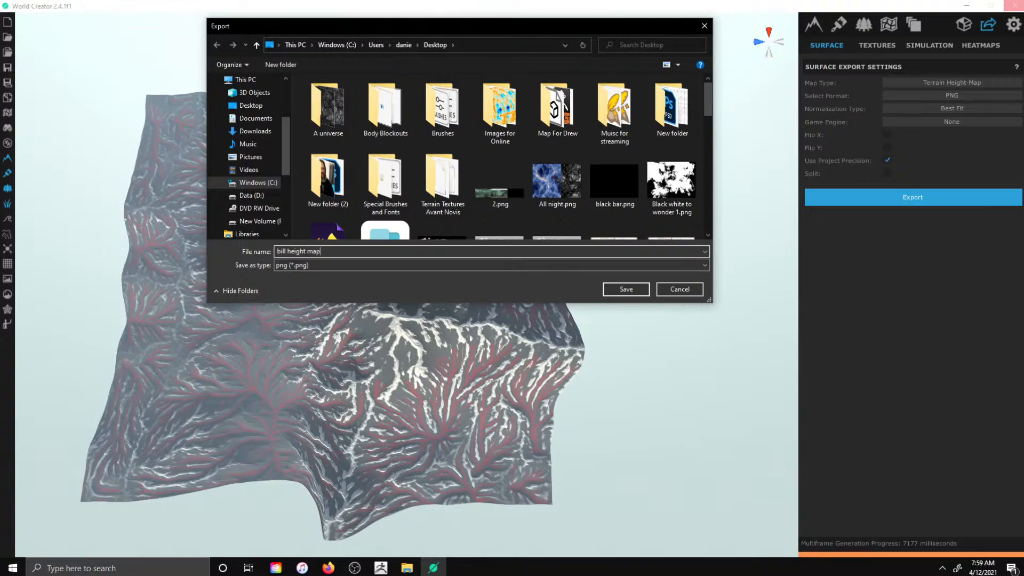
pyautogui.press('Return')
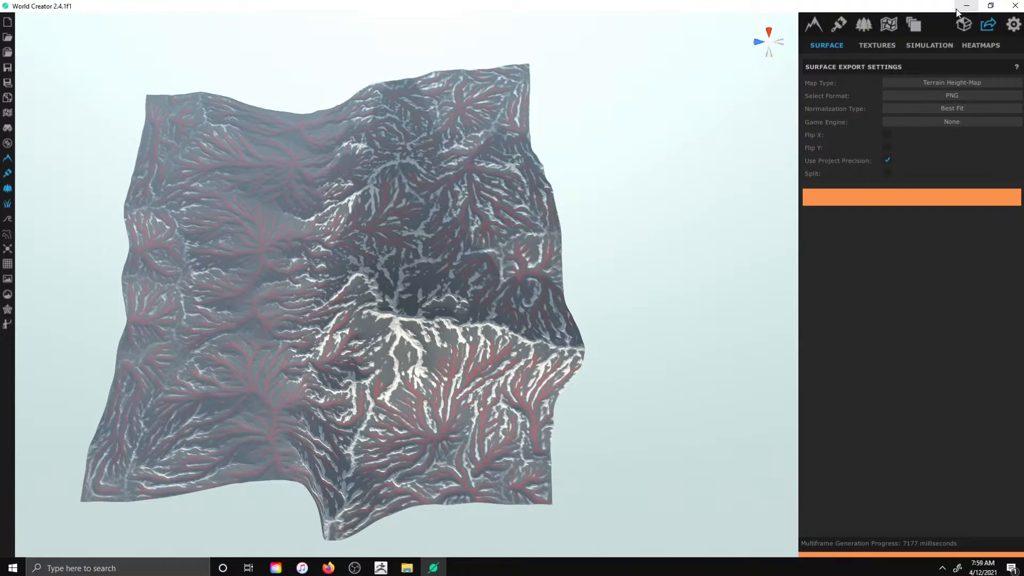
# - Quit World Creator without saving the project and minimize the browser to reveal the desktop
pyautogui.click(1015, 6)
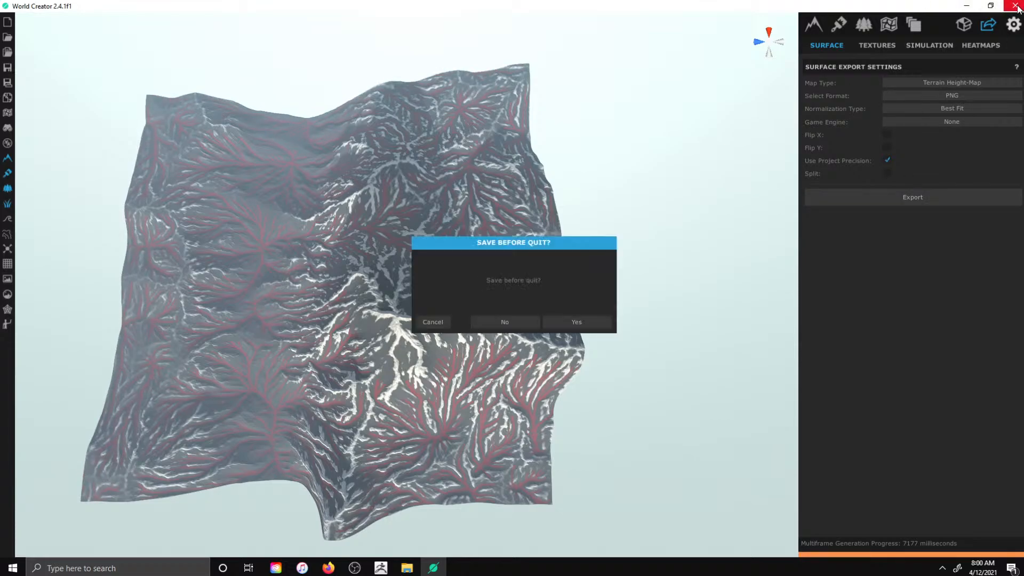
pyautogui.click(504, 321)
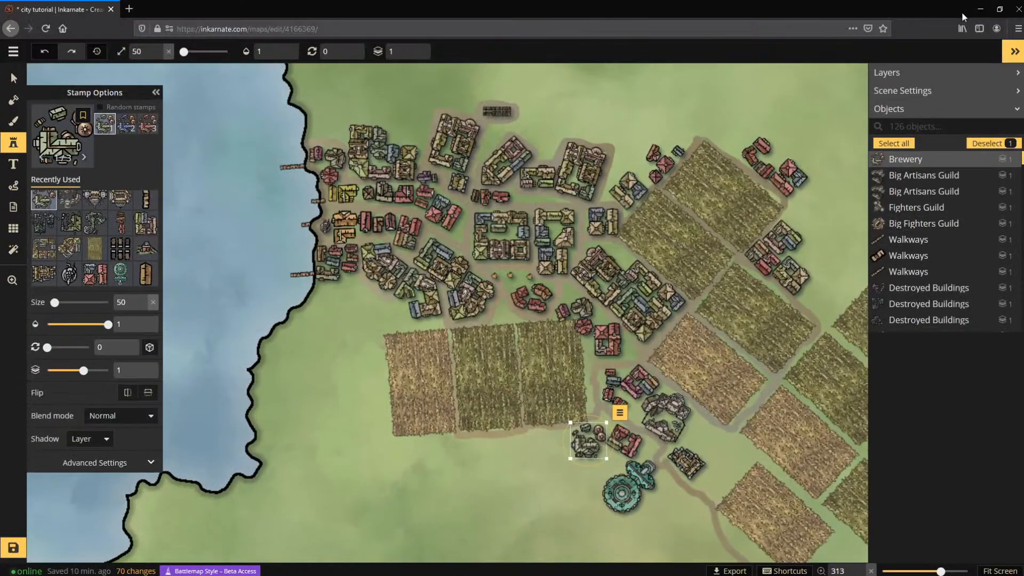
pyautogui.click(980, 8)
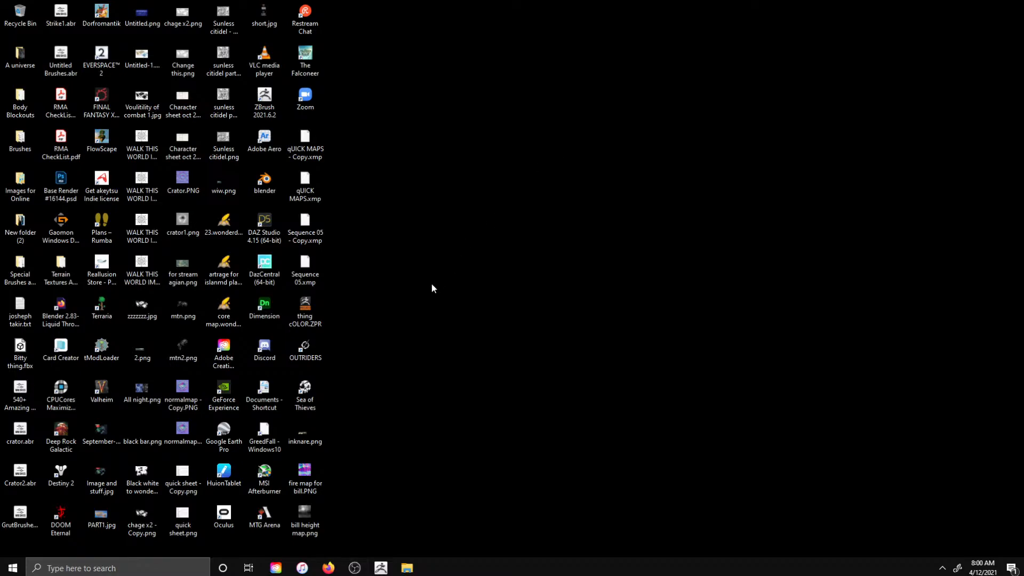
# - Inspect the exported height map PNG from the desktop at full window size, close it, and return to Inkarnate in Firefox
pyautogui.doubleClick(311, 520)
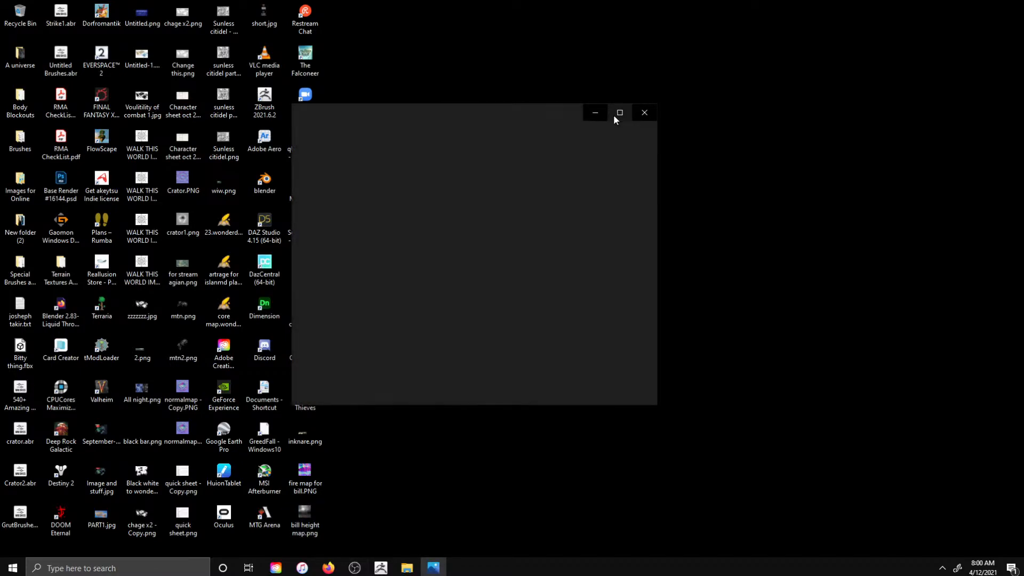
pyautogui.click(618, 113)
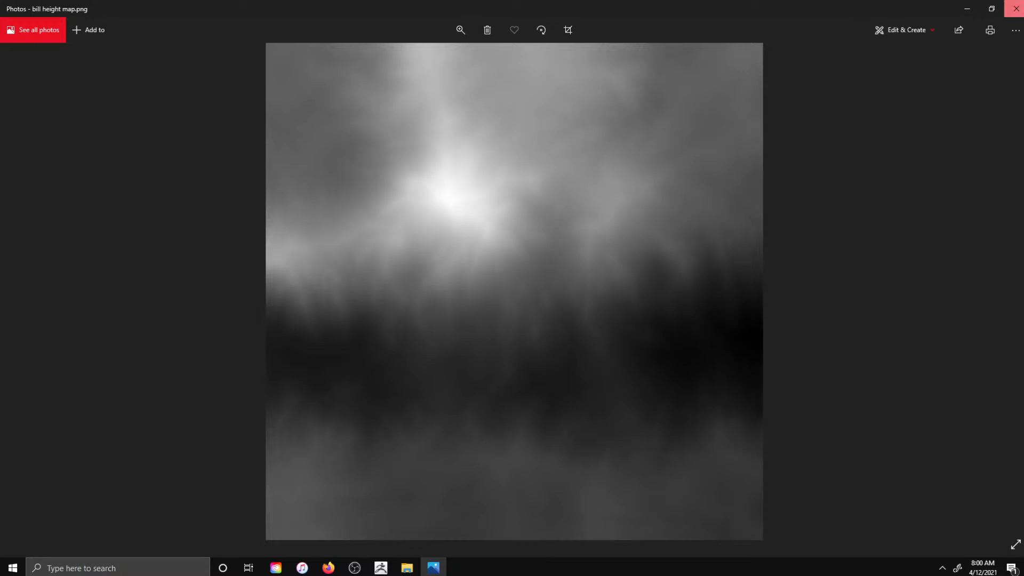
pyautogui.click(1015, 9)
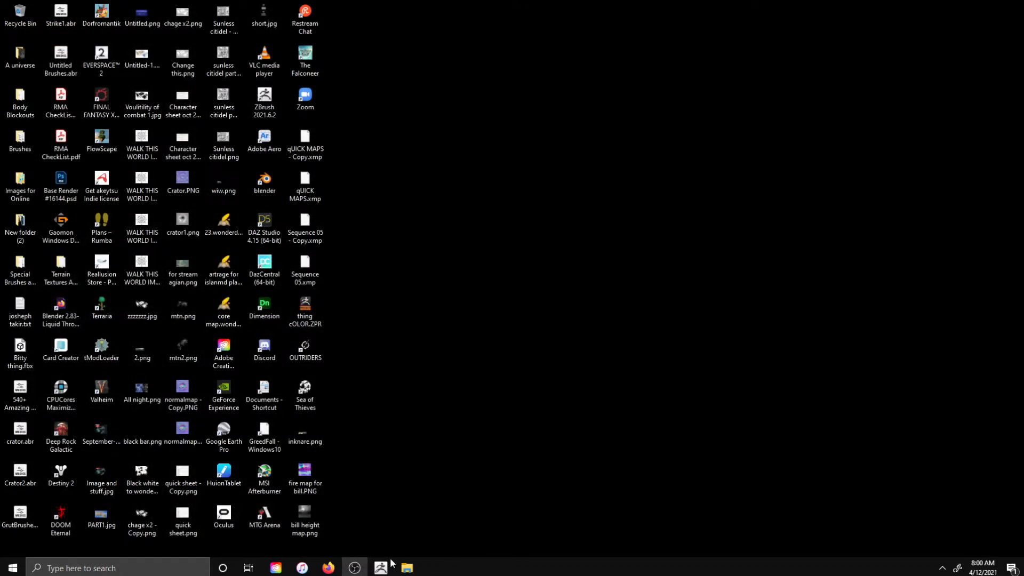
pyautogui.click(328, 567)
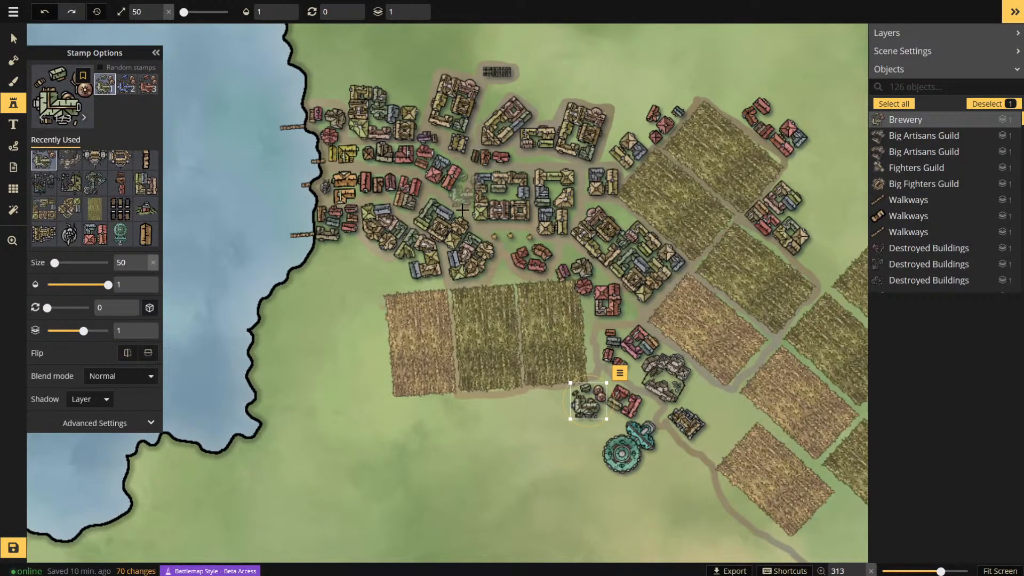
pyautogui.click(126, 209)
pyautogui.click(130, 185)
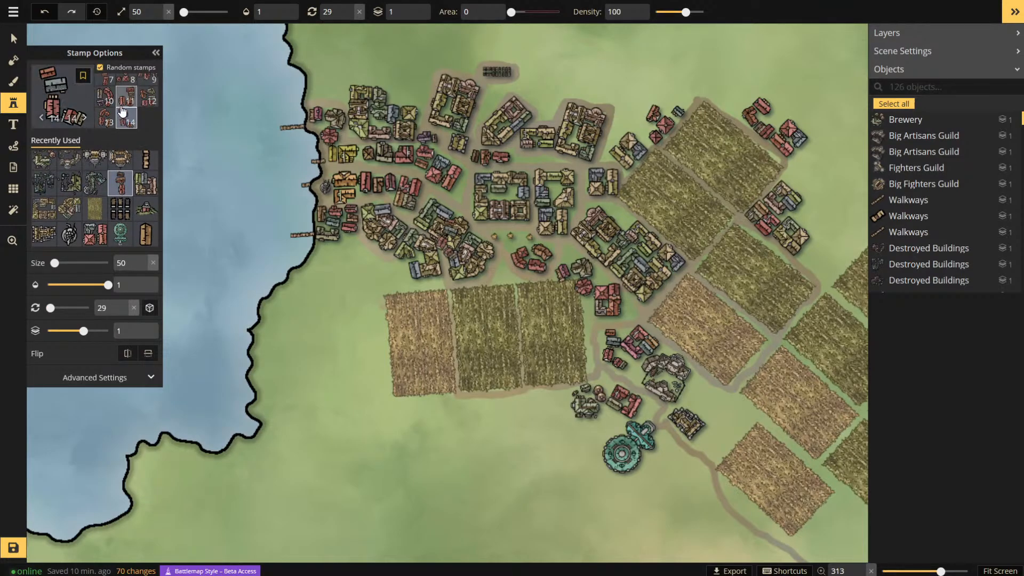
pyautogui.scroll(1, 114, 111)
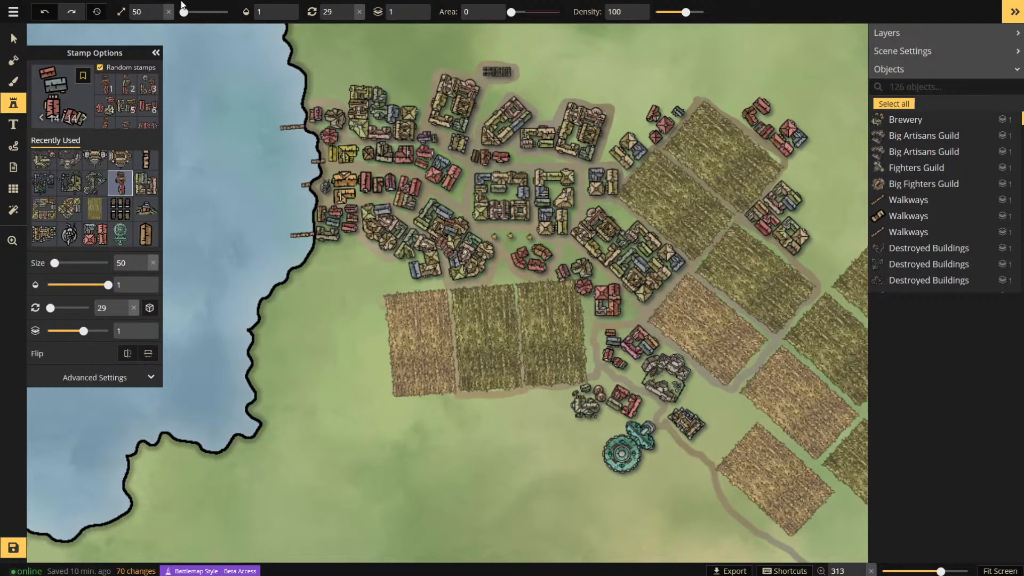
# - Place a Medium Yellow Blocks stamp on the eastern shore just south of the docks and rotate it to 36 degrees
pyautogui.click(54, 94)
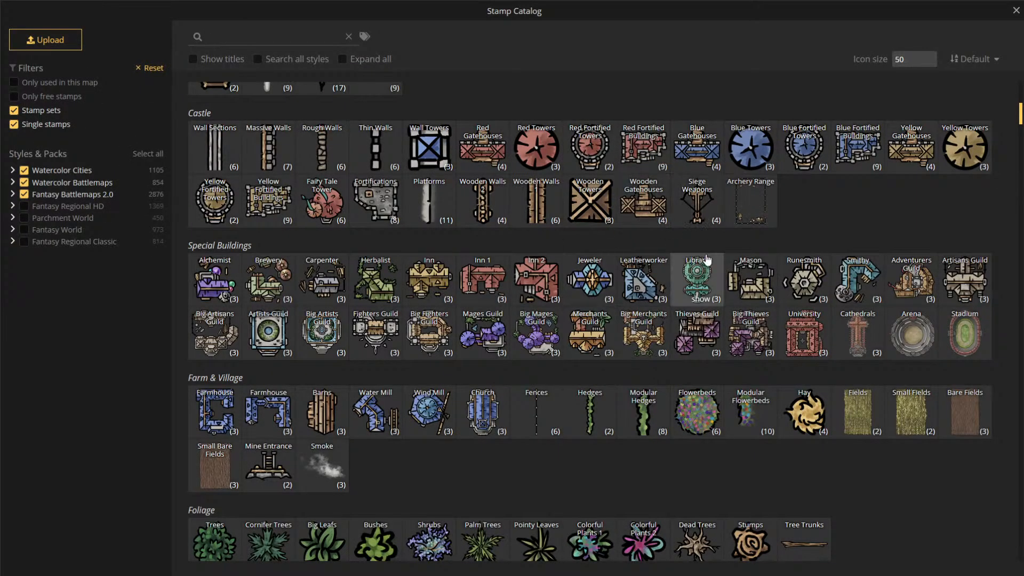
pyautogui.scroll(8, 725, 213)
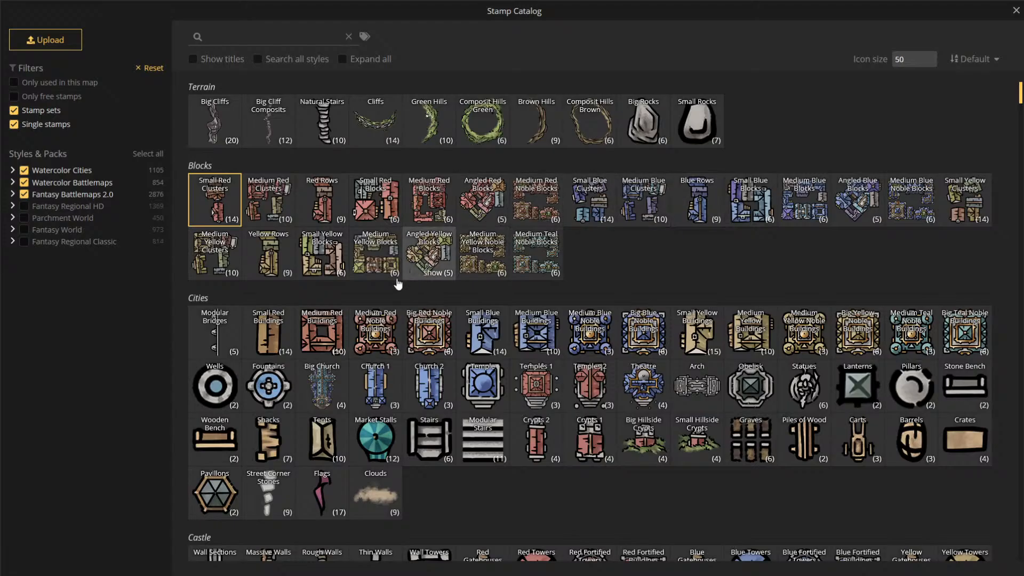
pyautogui.click(365, 253)
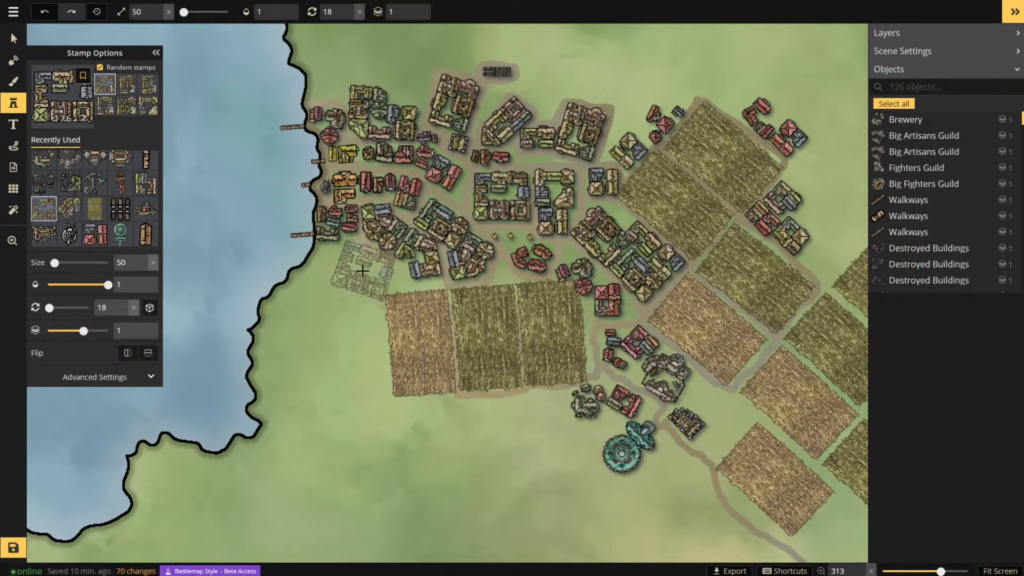
pyautogui.click(357, 274)
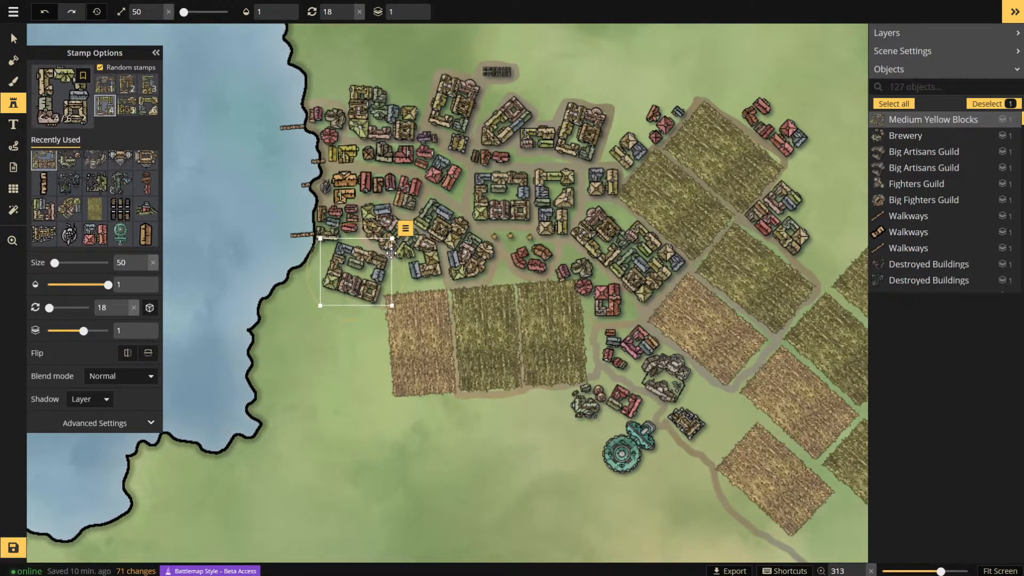
pyautogui.moveTo(406, 267); pyautogui.dragTo(404, 273)
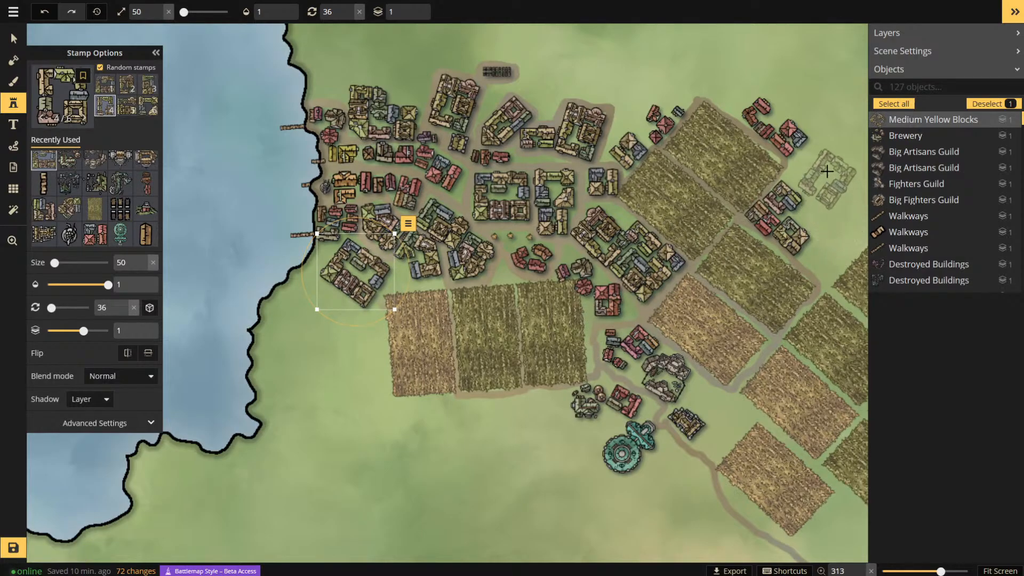
# - Add Medium Yellow Blocks beside the red houses northeast of the fields and, rotated to 127 degrees, among the buildings by the southeastern road
pyautogui.click(812, 170)
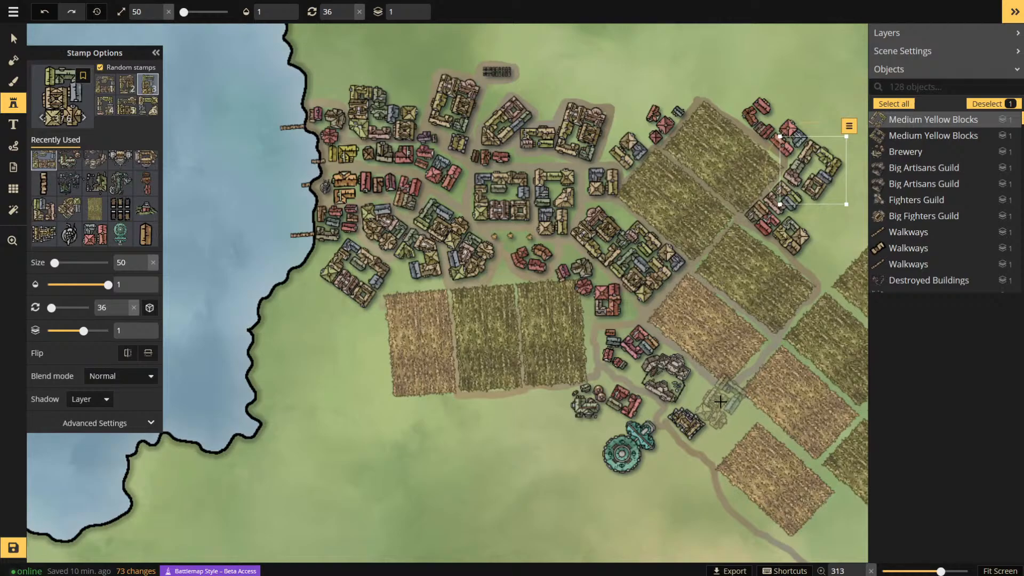
pyautogui.click(725, 409)
pyautogui.scroll(6, 753, 399)
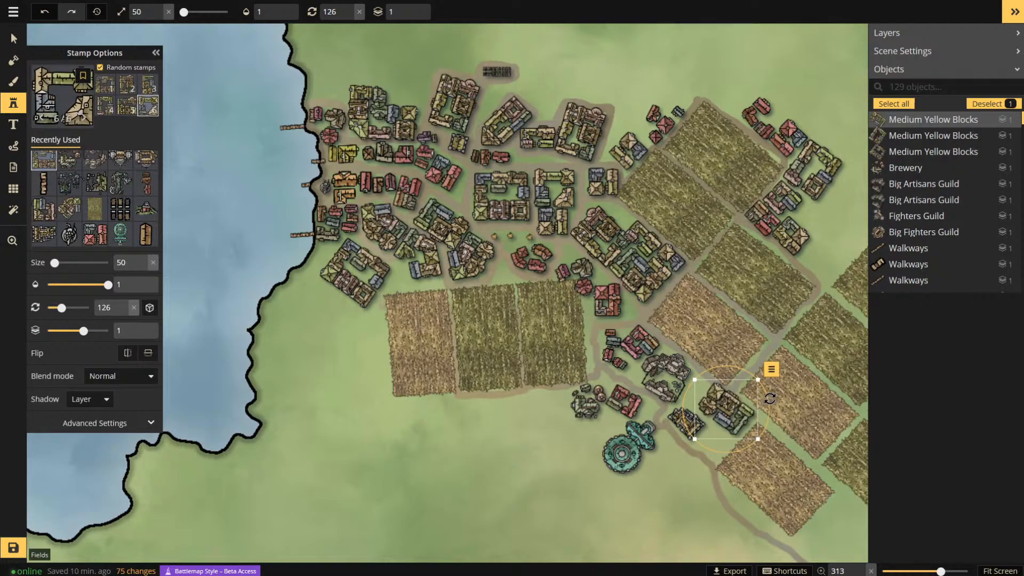
pyautogui.moveTo(732, 401); pyautogui.dragTo(716, 395)
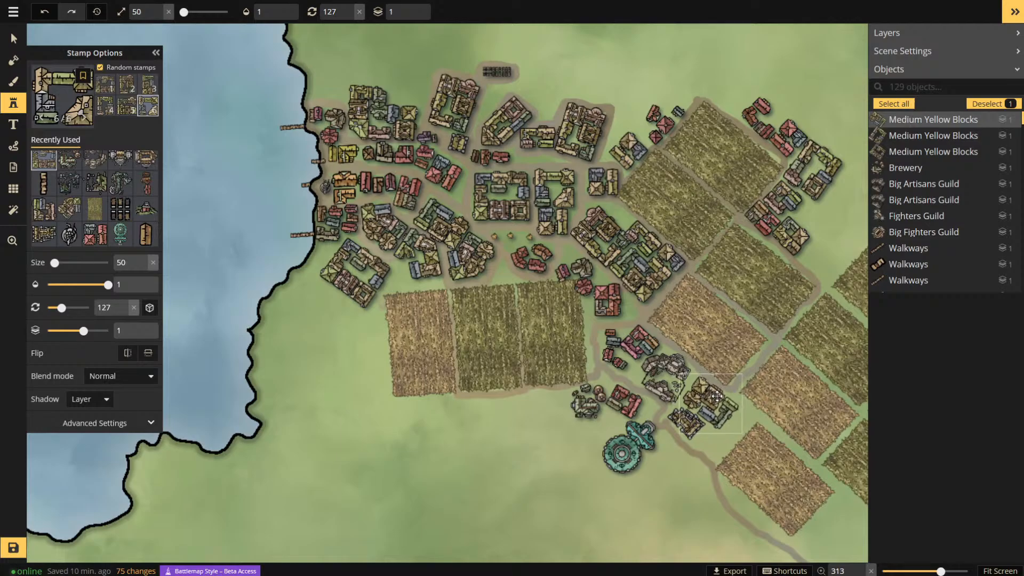
# - Place a Medium Yellow Blocks stamp inland of the fighters guild in the southwestern lakeside settlement
pyautogui.scroll(-3, 480, 219)
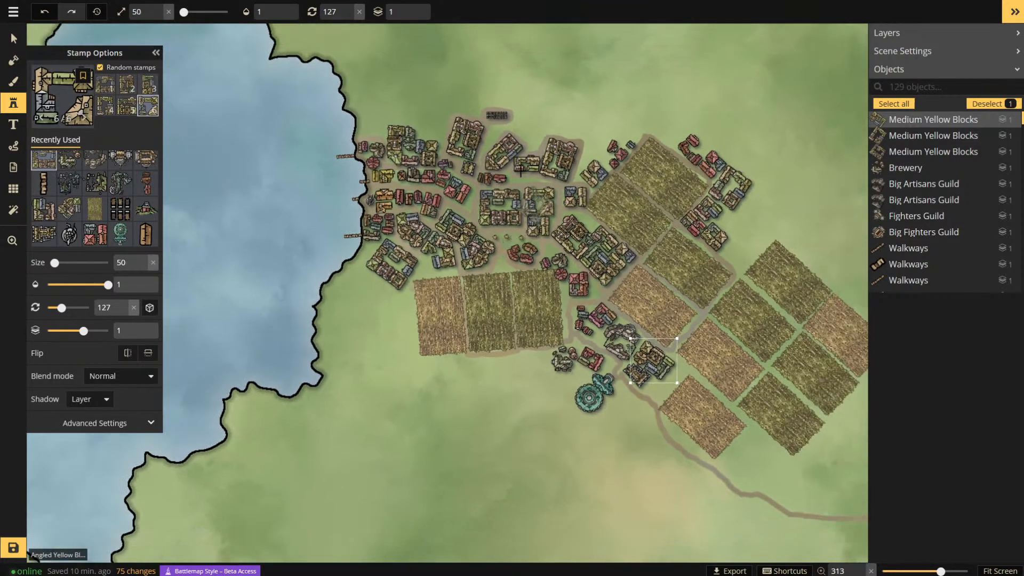
pyautogui.scroll(-5, 520, 171)
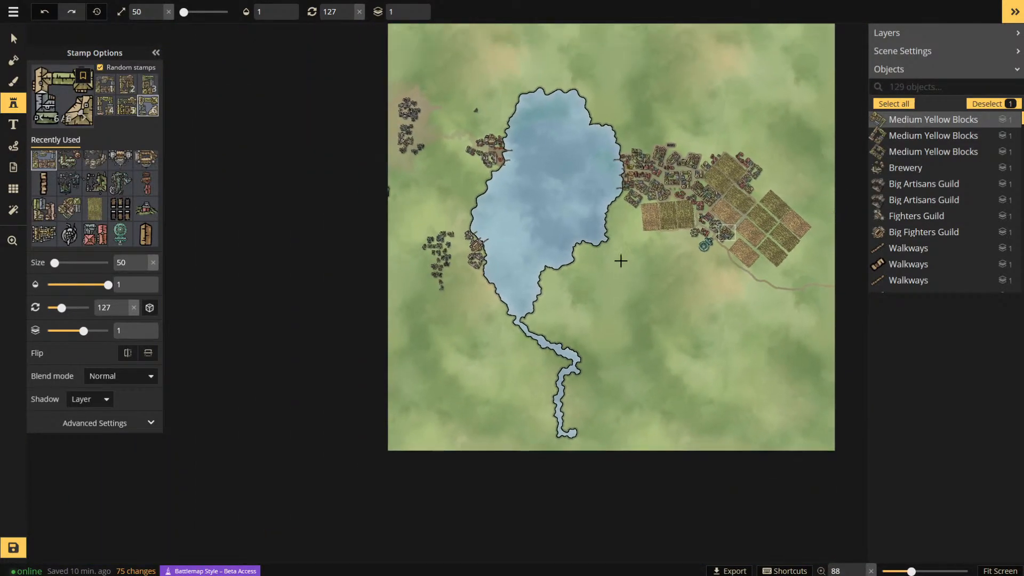
pyautogui.scroll(5, 475, 267)
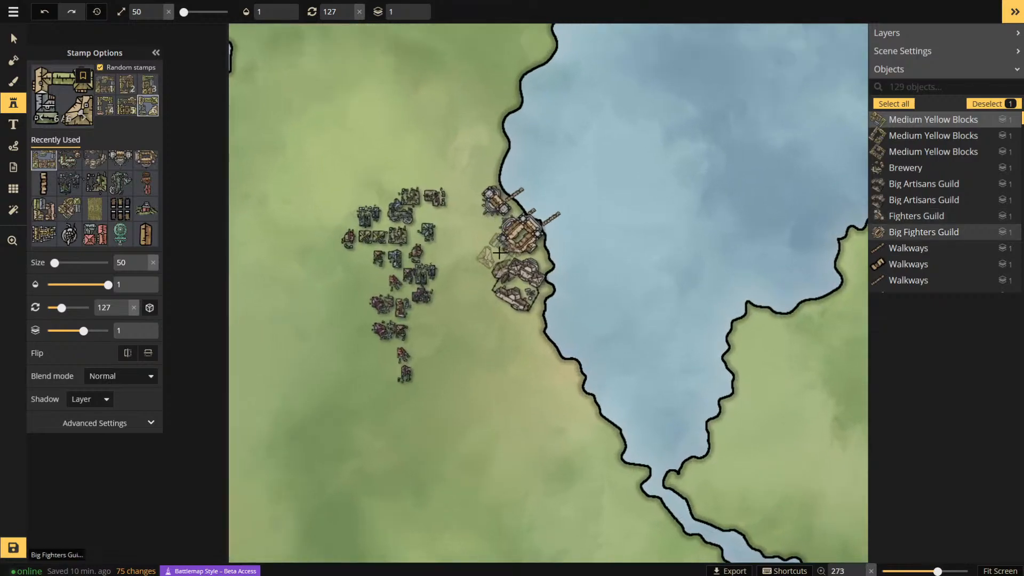
pyautogui.scroll(4, 499, 253)
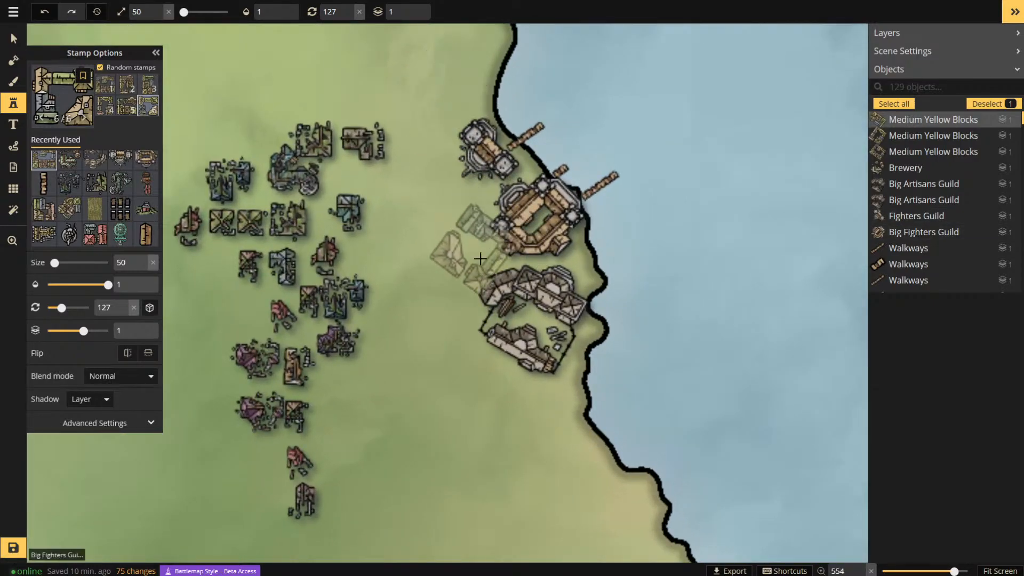
pyautogui.click(446, 261)
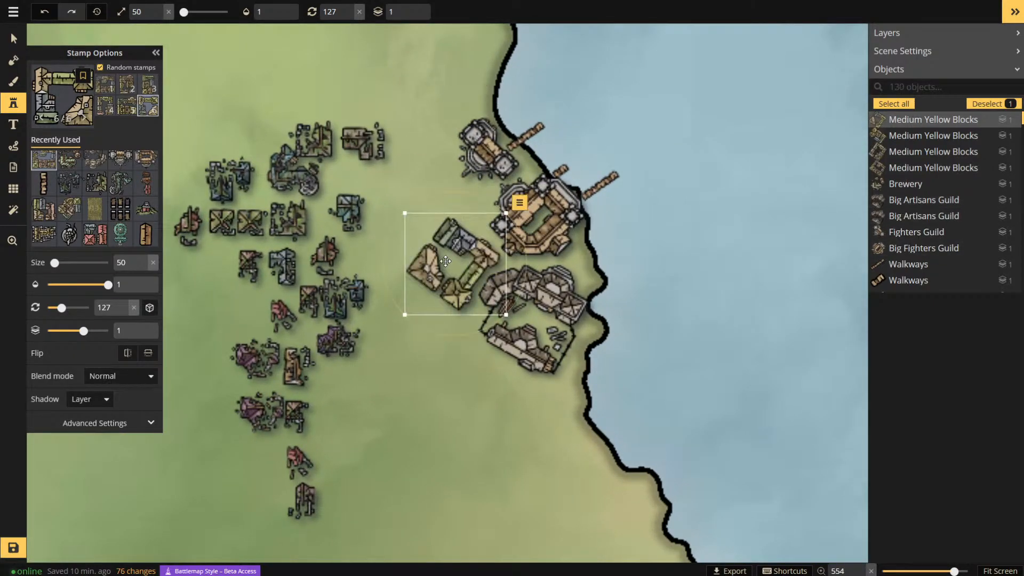
# - Place a Medium Yellow Buildings stamp rotated 30 degrees northwest of the new block in the southwestern settlement, staying on the map page
pyautogui.click(52, 108)
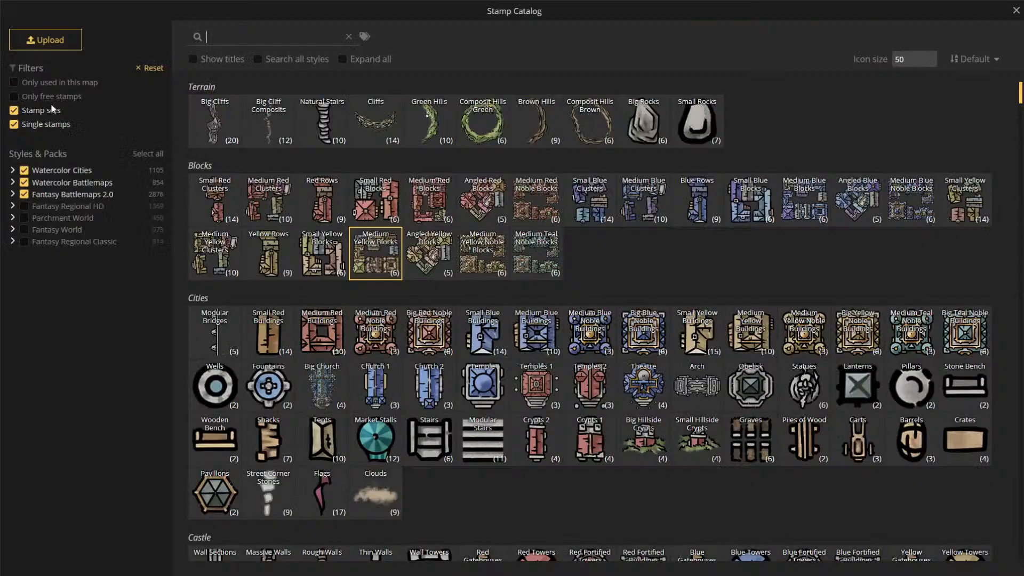
pyautogui.scroll(-4, 437, 239)
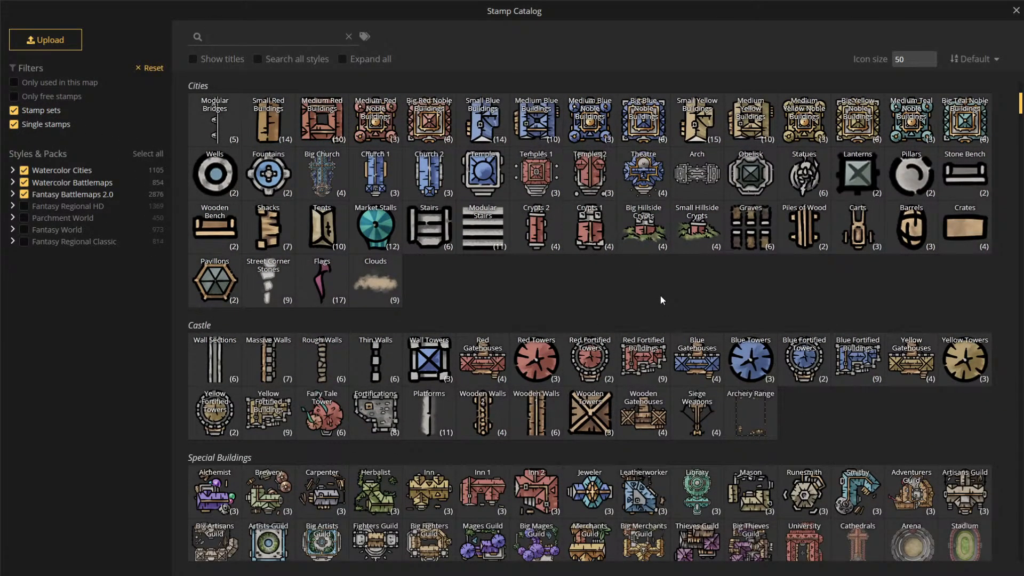
pyautogui.click(765, 123)
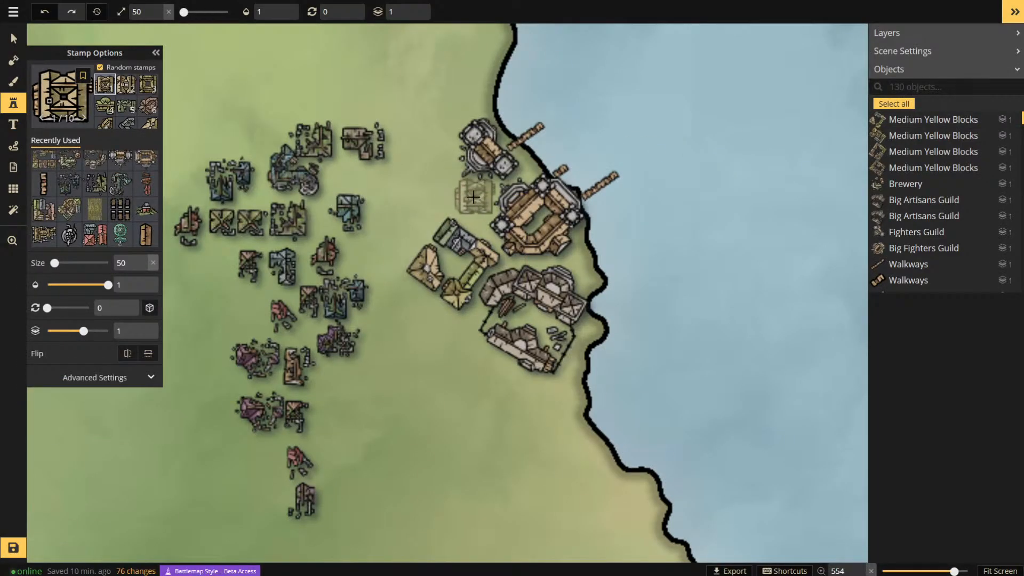
pyautogui.scroll(3, 427, 217)
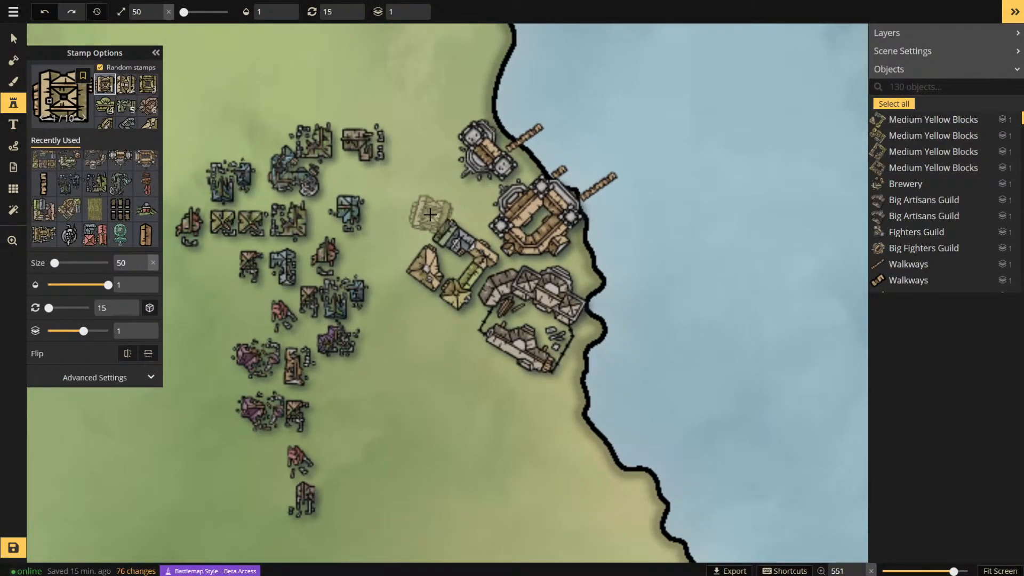
pyautogui.scroll(-1, 424, 215)
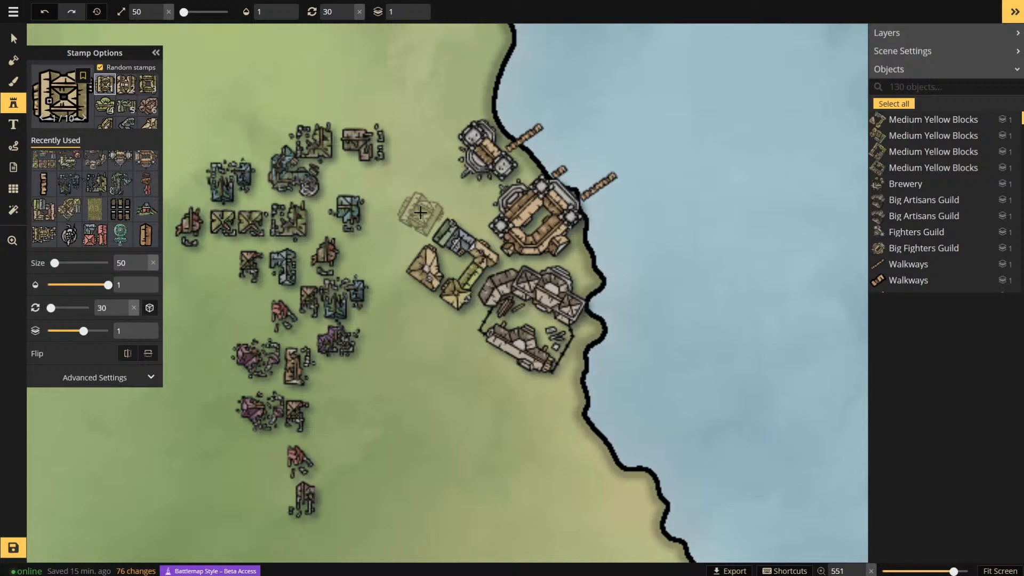
pyautogui.click(420, 213)
pyautogui.scroll(-4, 509, 373)
pyautogui.hotkey('alt', 'Left')
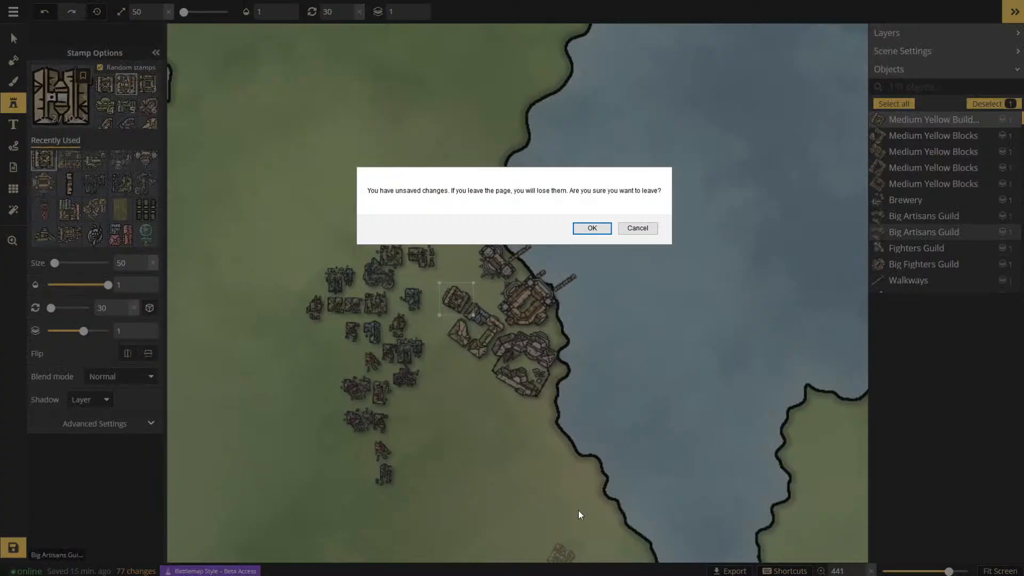
pyautogui.click(638, 228)
# - Add another Medium Yellow Buildings stamp on the shore just south of the northwestern dock settlement
pyautogui.scroll(-3, 577, 230)
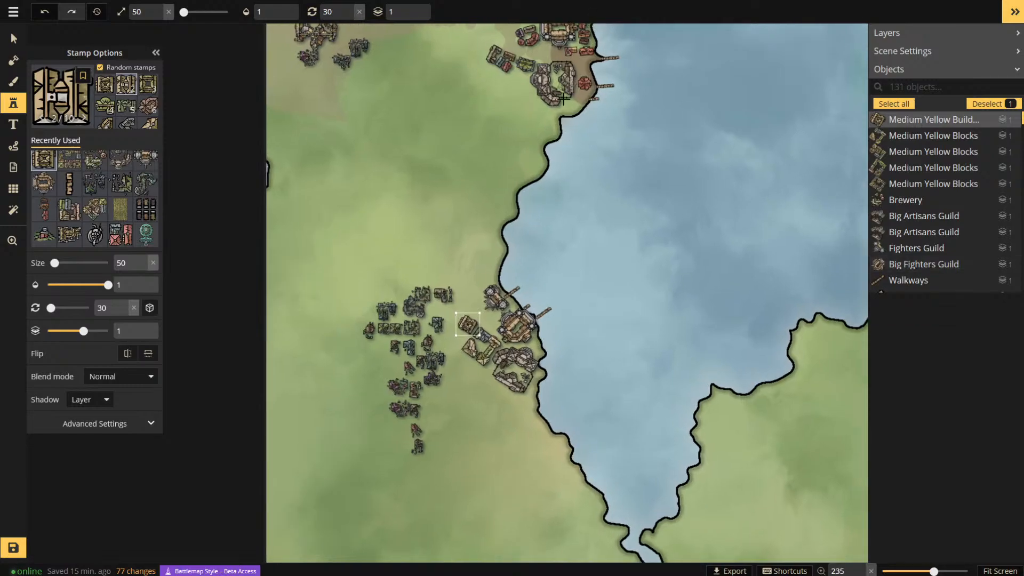
pyautogui.scroll(3, 564, 99)
pyautogui.click(547, 127)
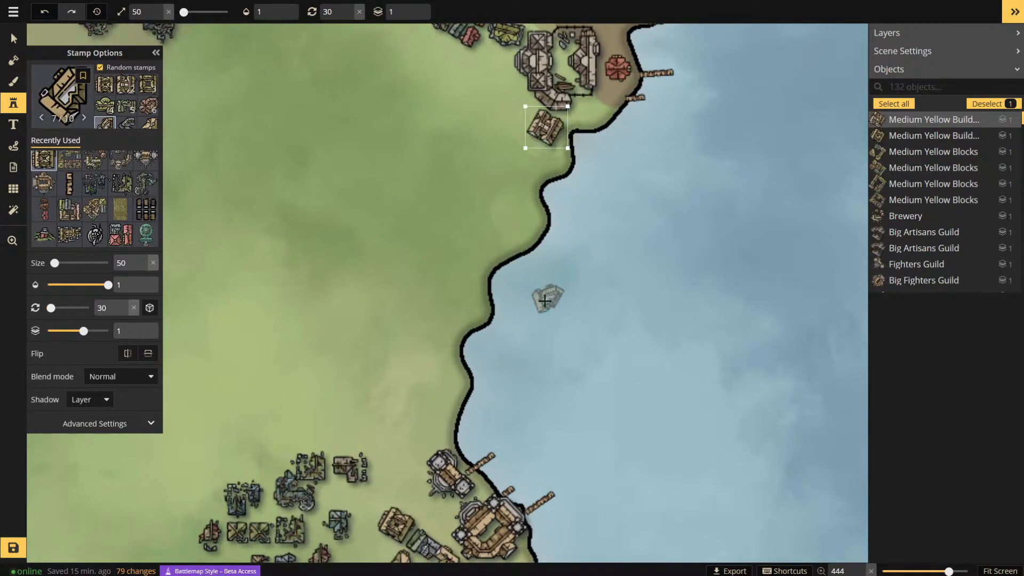
# - Place two adjacent Fields stamps south of the northwestern dock settlement, rotated to 308 and 294 degrees
pyautogui.scroll(-5, 545, 302)
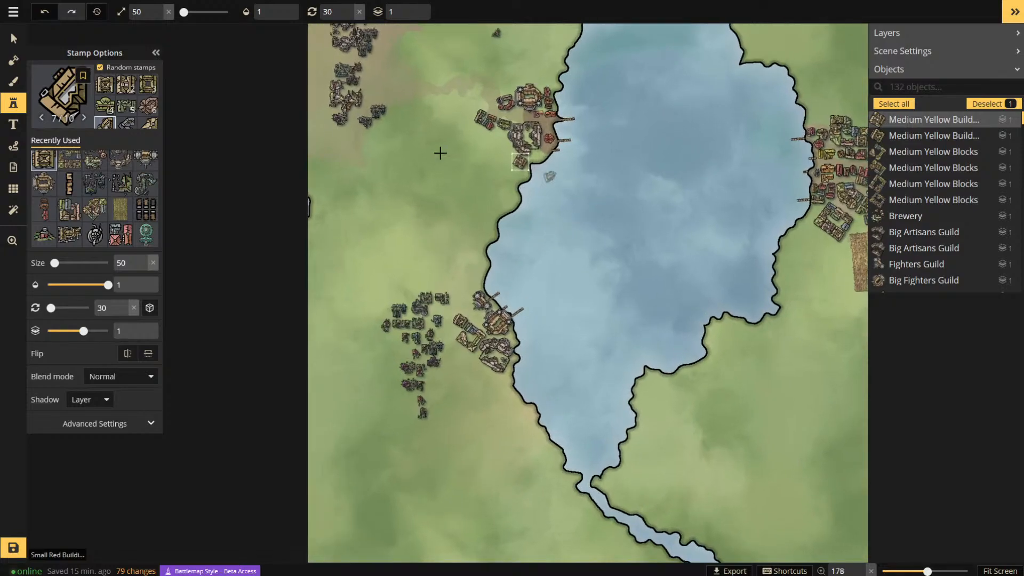
pyautogui.click(119, 209)
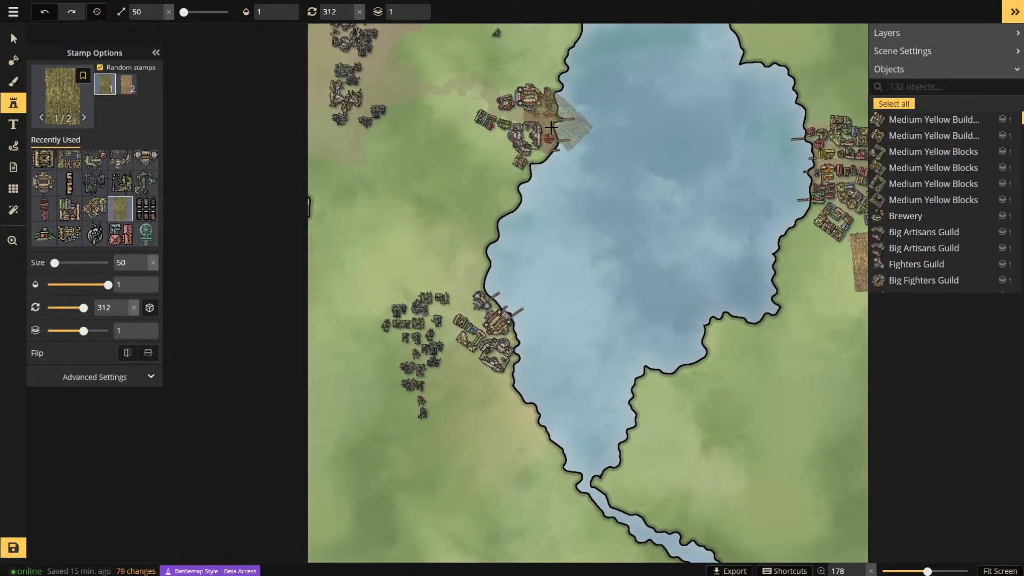
pyautogui.click(476, 172)
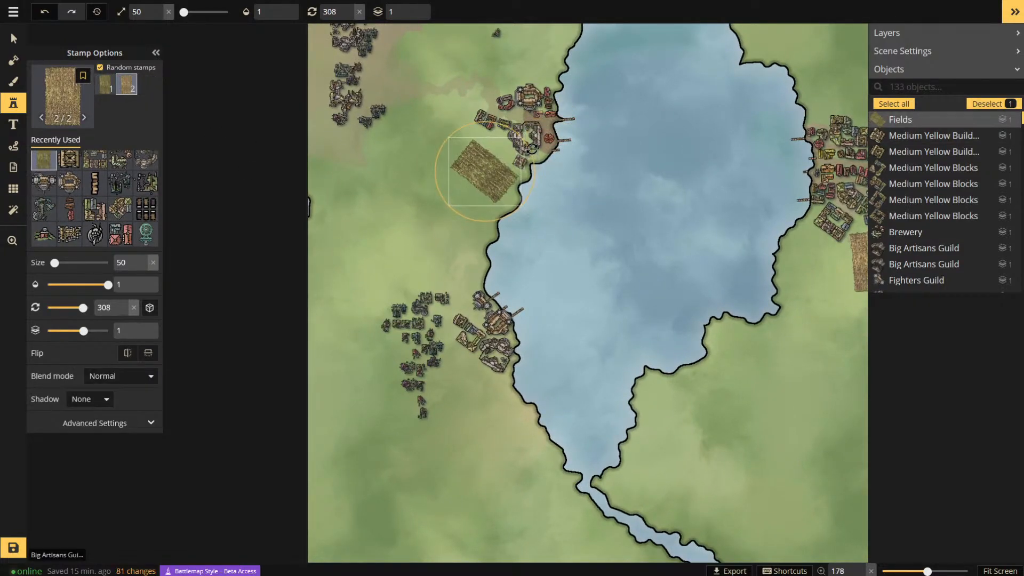
pyautogui.click(458, 237)
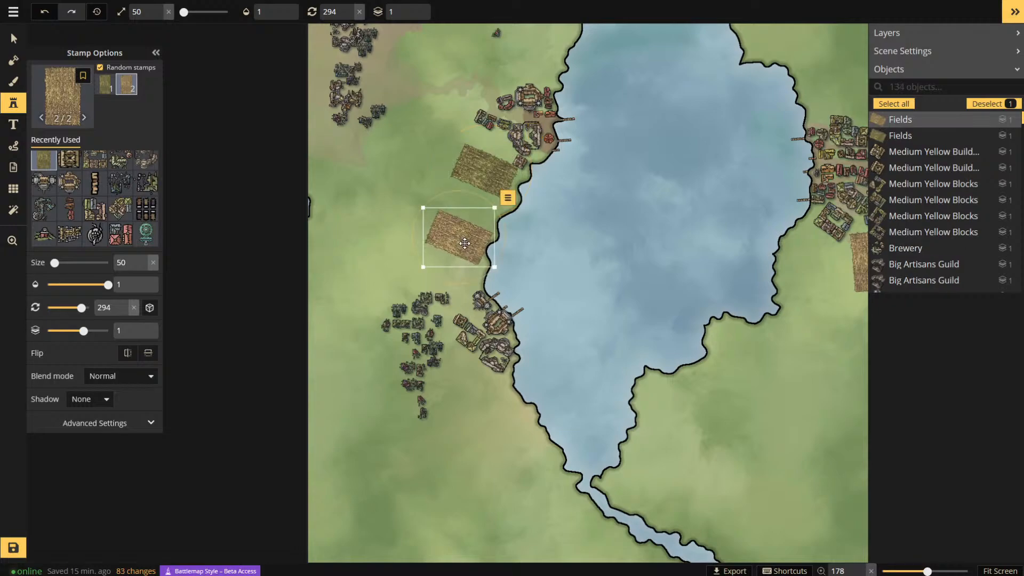
pyautogui.moveTo(464, 244); pyautogui.dragTo(473, 214)
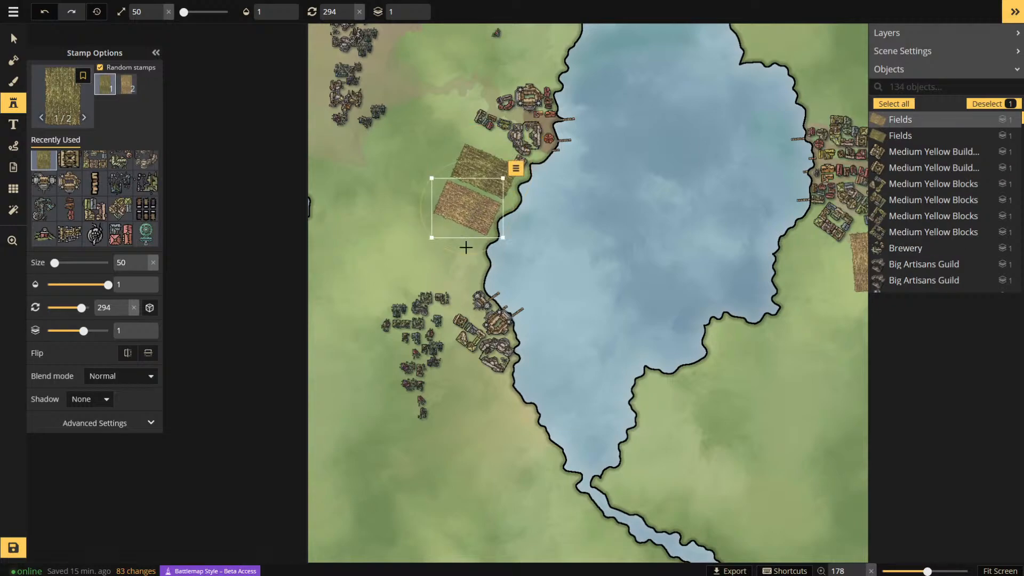
# - Place a third Fields stamp rotated 294 degrees directly below the two fields south of the northwestern dock settlement
pyautogui.click(454, 245)
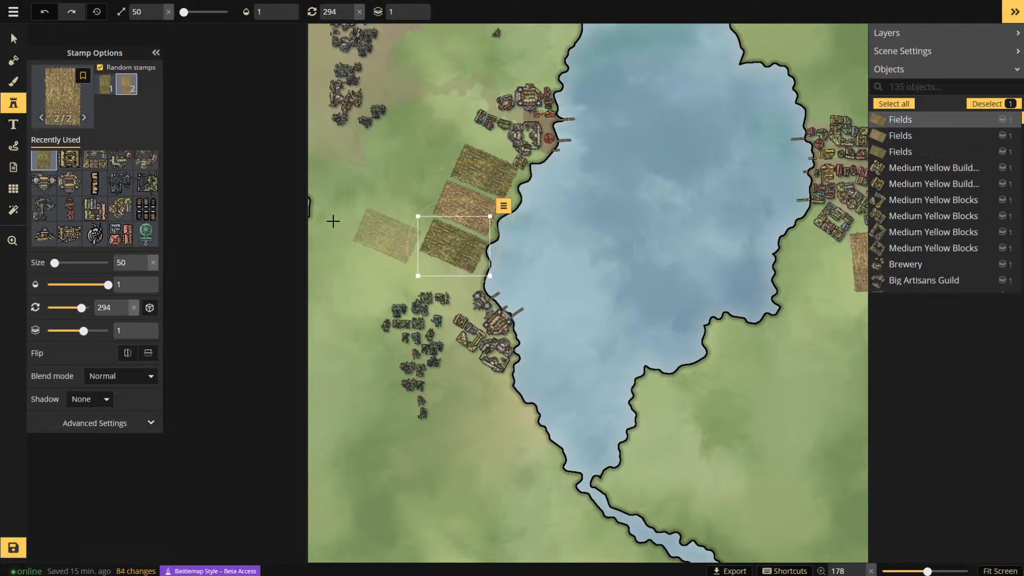
pyautogui.scroll(-6, 334, 219)
pyautogui.scroll(5, 697, 299)
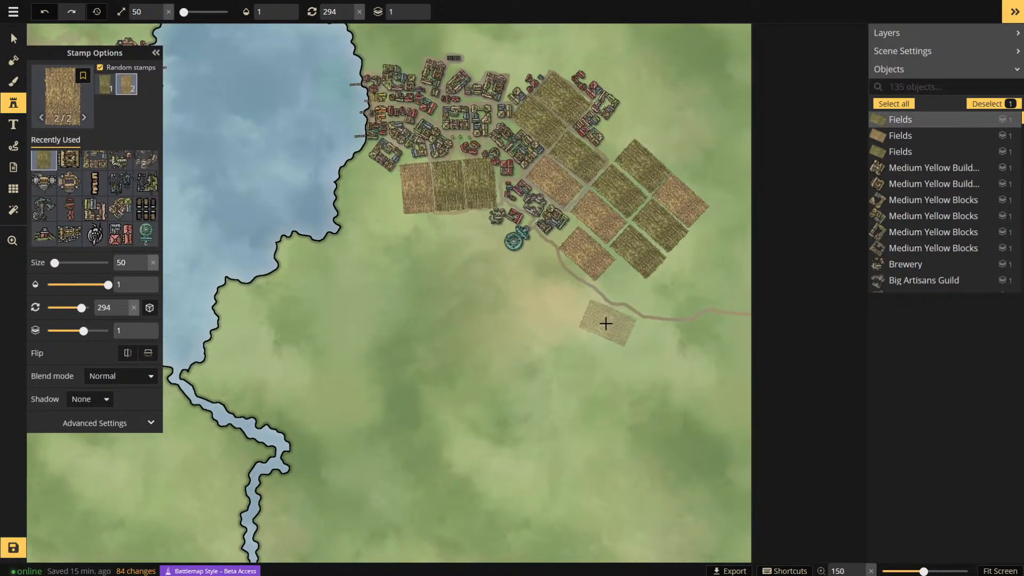
# - Delete the three Fields stamps south of the eastern city and the two northernmost ones at its northeastern edge
pyautogui.click(14, 38)
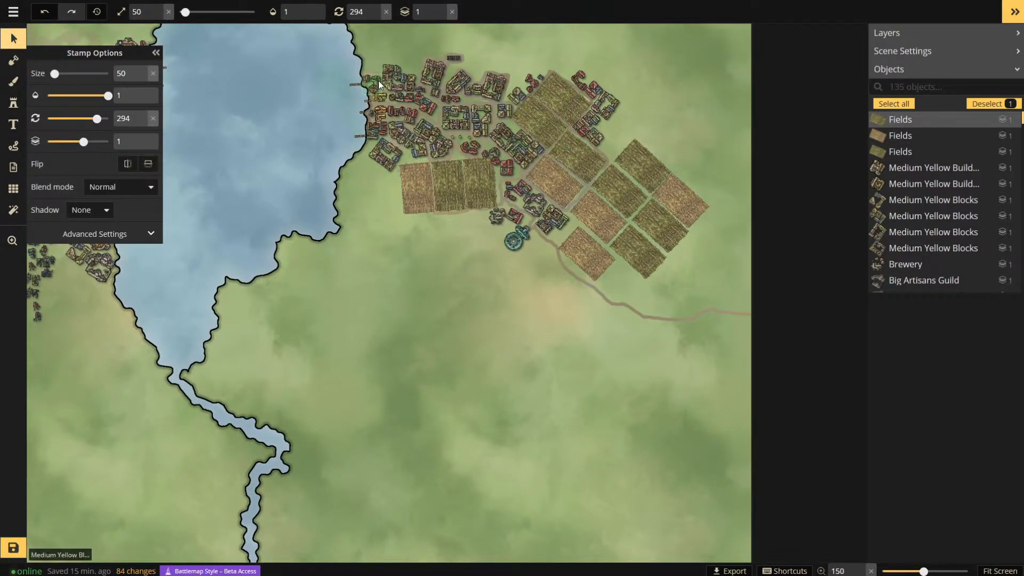
pyautogui.scroll(2, 423, 210)
pyautogui.click(422, 211)
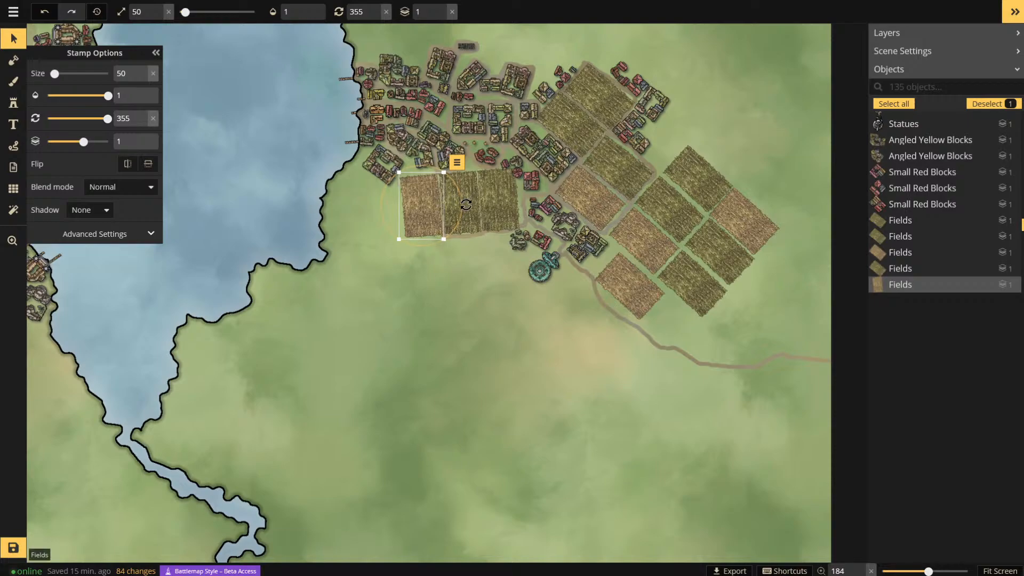
pyautogui.press('Delete')
pyautogui.click(472, 207)
pyautogui.press('Delete')
pyautogui.click(504, 200)
pyautogui.press('Delete')
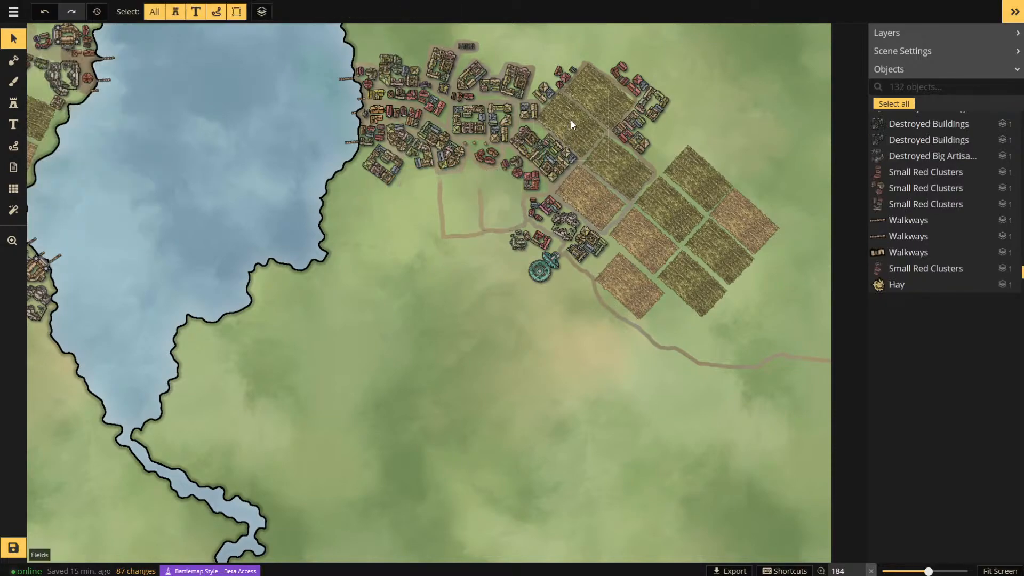
pyautogui.click(599, 96)
pyautogui.press('Delete')
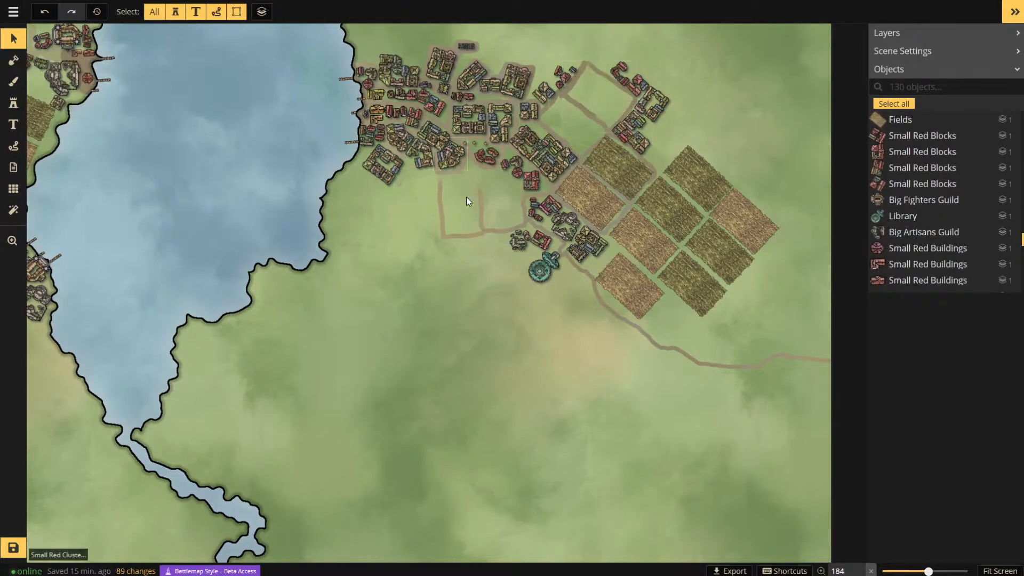
# - Place six Fields stamps rotated 310 degrees, two extending the eastern farmland southeast and four in a block southwest of the road
pyautogui.click(13, 81)
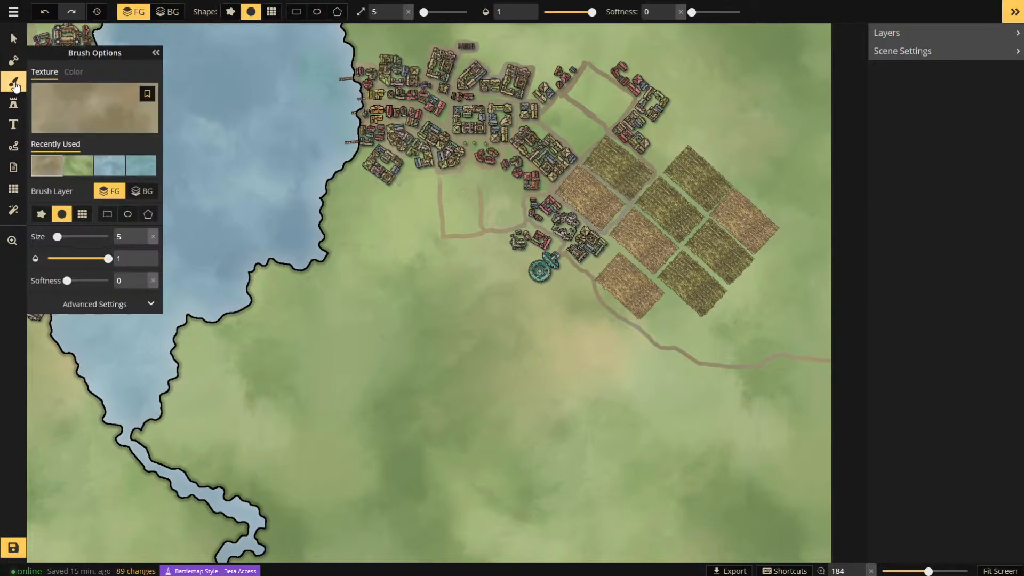
pyautogui.click(13, 103)
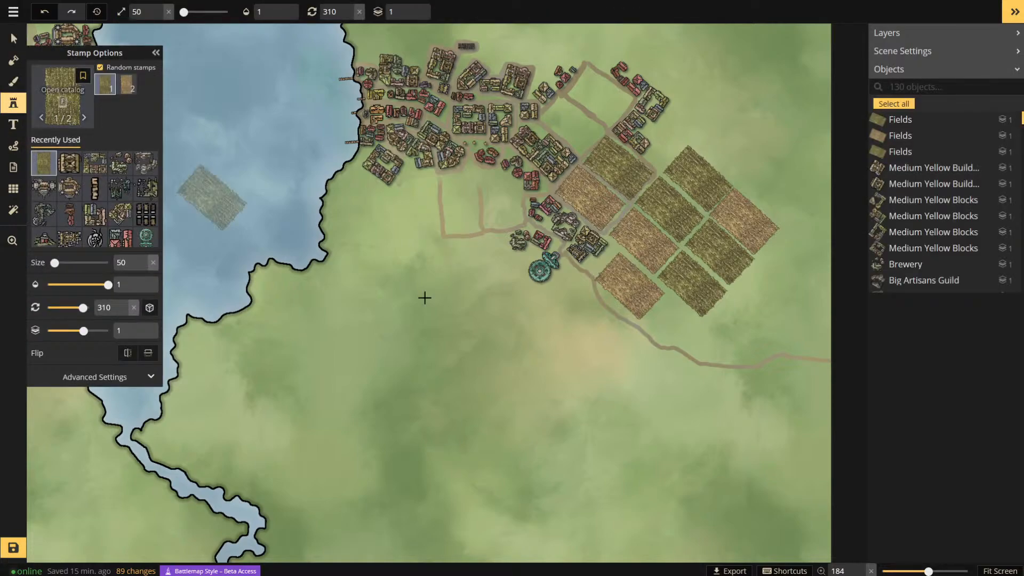
pyautogui.click(739, 323)
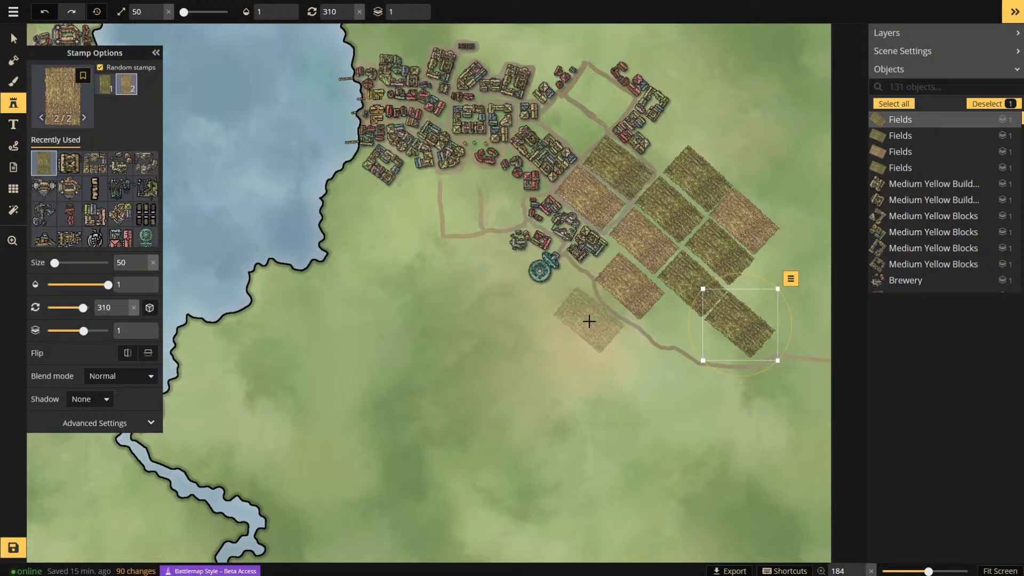
pyautogui.click(597, 328)
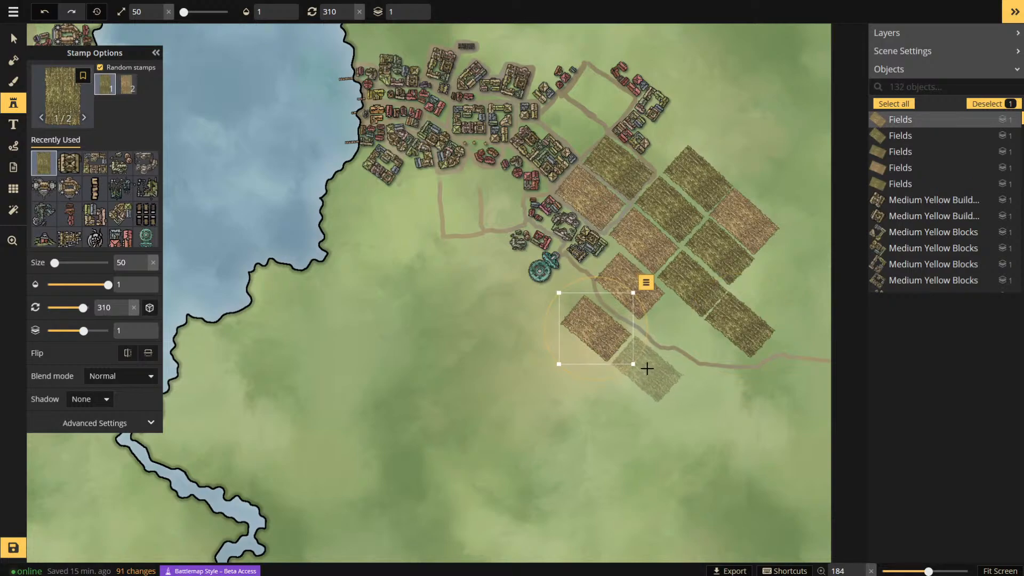
pyautogui.click(646, 368)
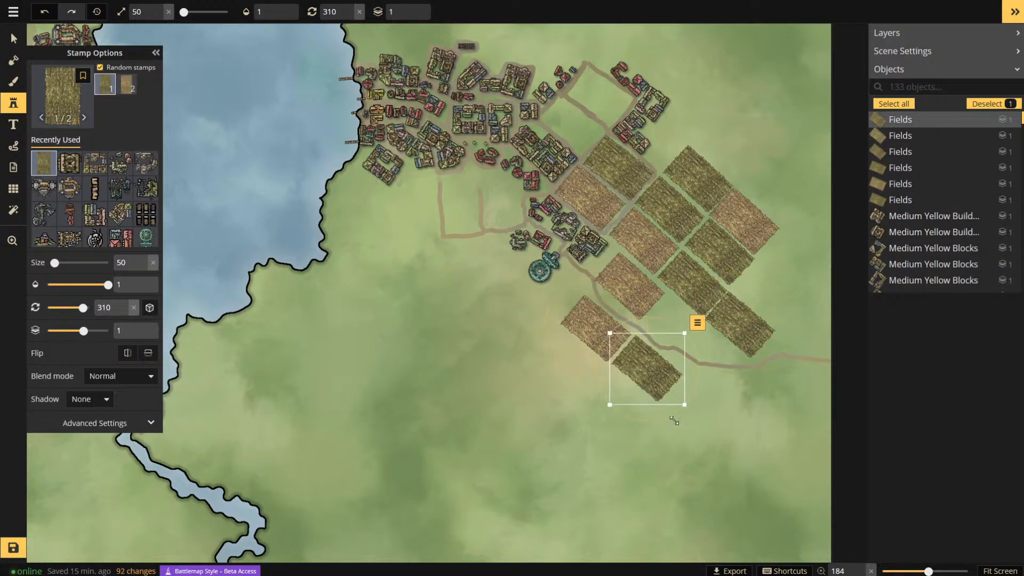
pyautogui.click(568, 359)
pyautogui.click(618, 400)
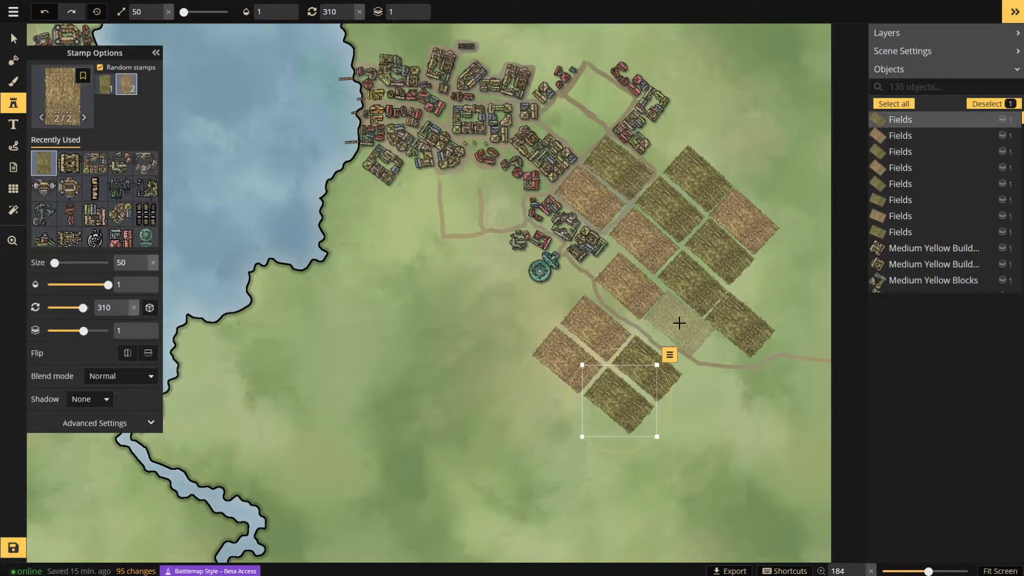
pyautogui.click(679, 323)
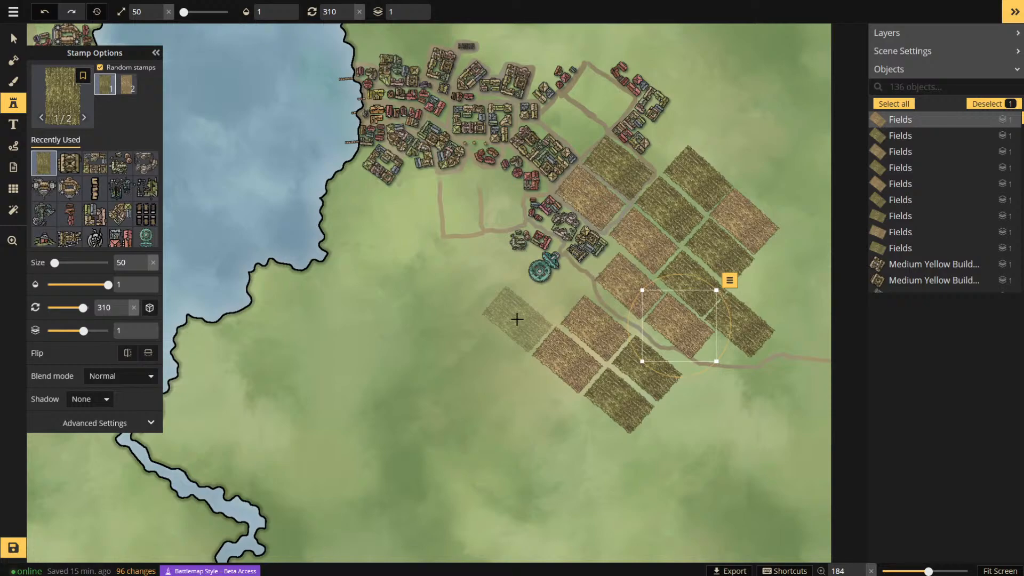
# - Place a Fields stamp rotated 310 degrees south of the library, at the northwestern end of the new four-field block
pyautogui.click(516, 319)
pyautogui.scroll(1, 523, 423)
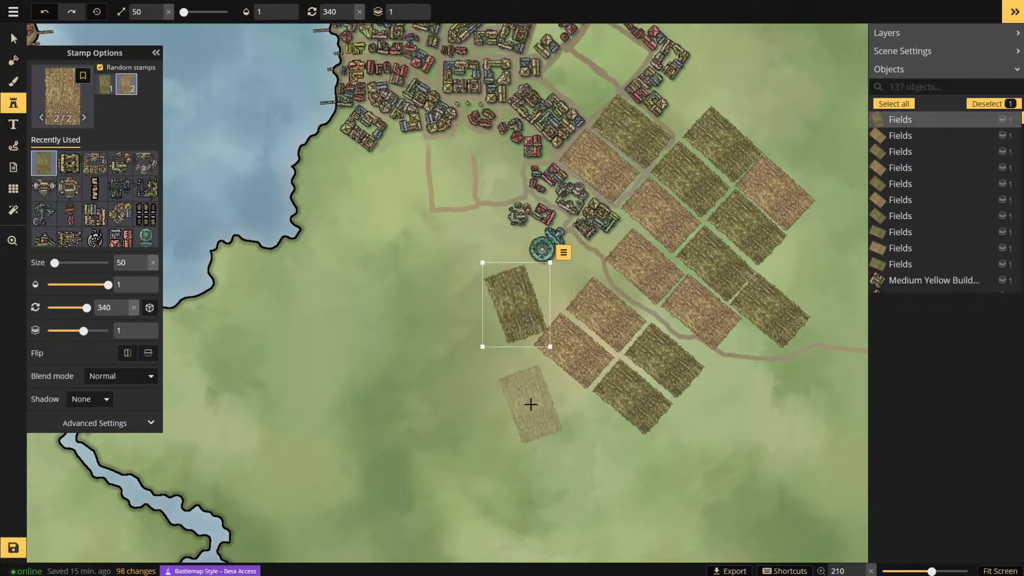
pyautogui.scroll(1, 531, 404)
pyautogui.scroll(-4, 530, 404)
pyautogui.scroll(1, 539, 400)
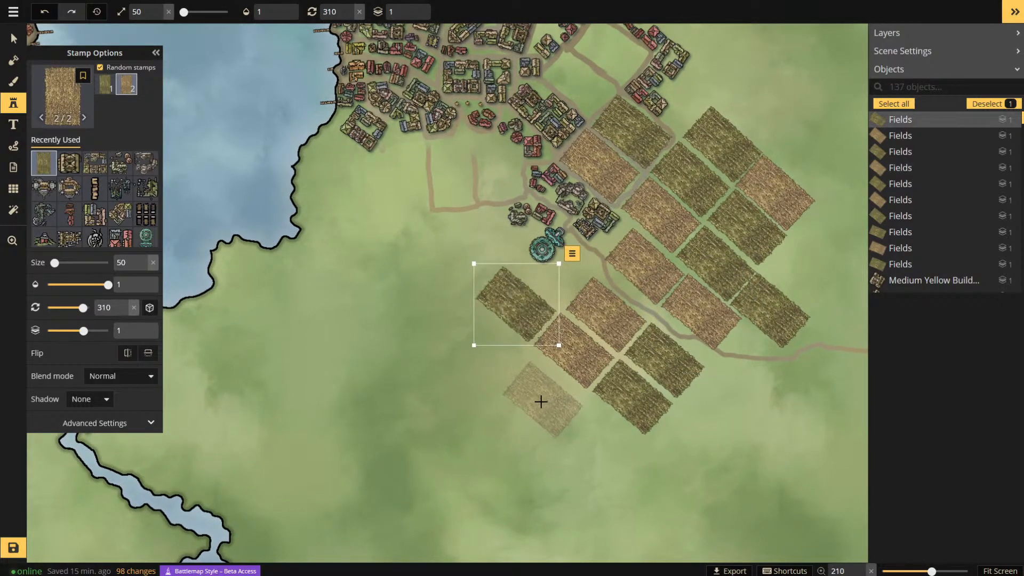
# - Place a two-by-two block of Fields stamps rotated 356 degrees southwest of the fields below the library
pyautogui.click(540, 401)
pyautogui.moveTo(569, 347); pyautogui.dragTo(612, 380)
pyautogui.moveTo(567, 384); pyautogui.dragTo(589, 408)
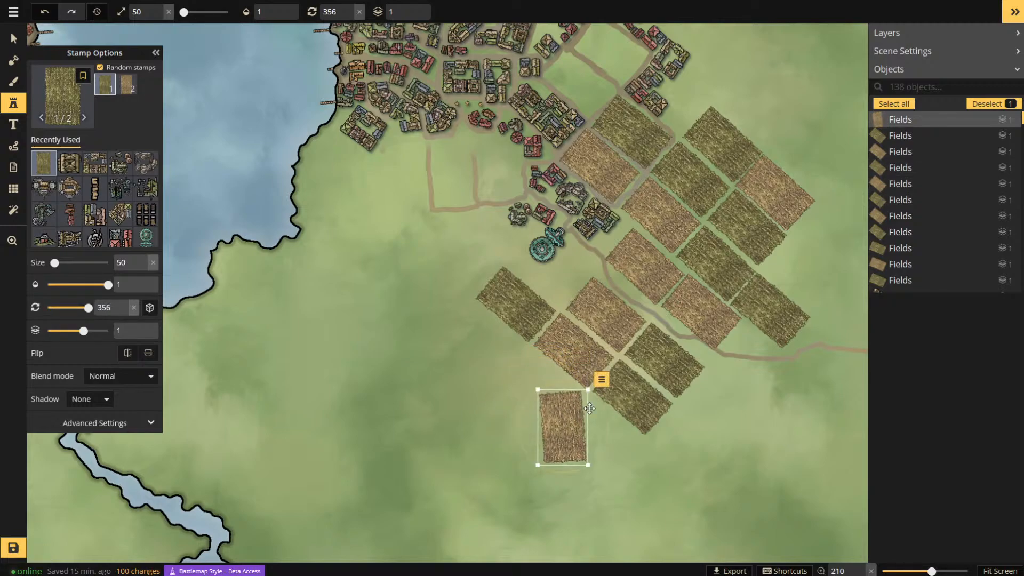
pyautogui.click(570, 498)
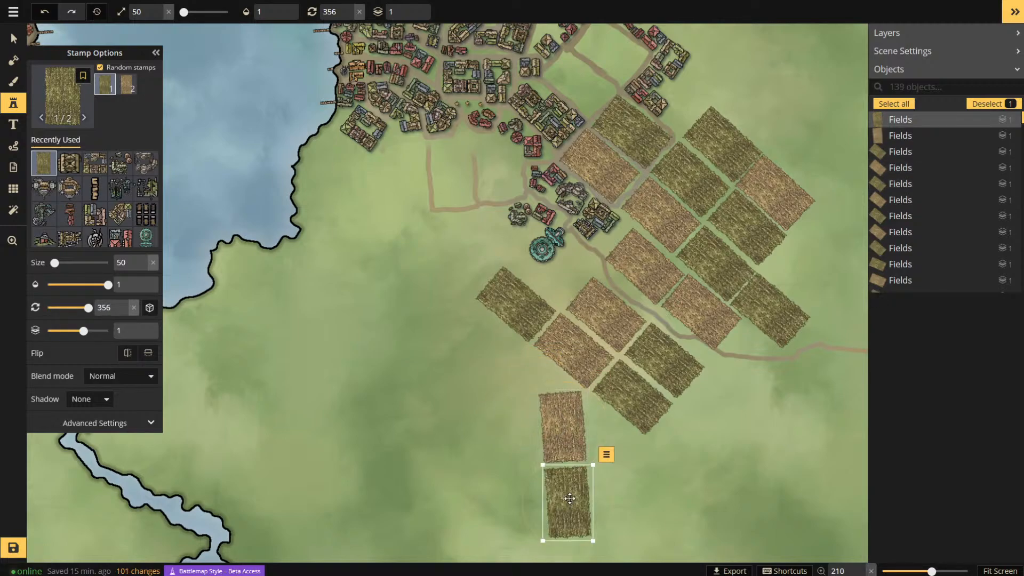
pyautogui.click(514, 430)
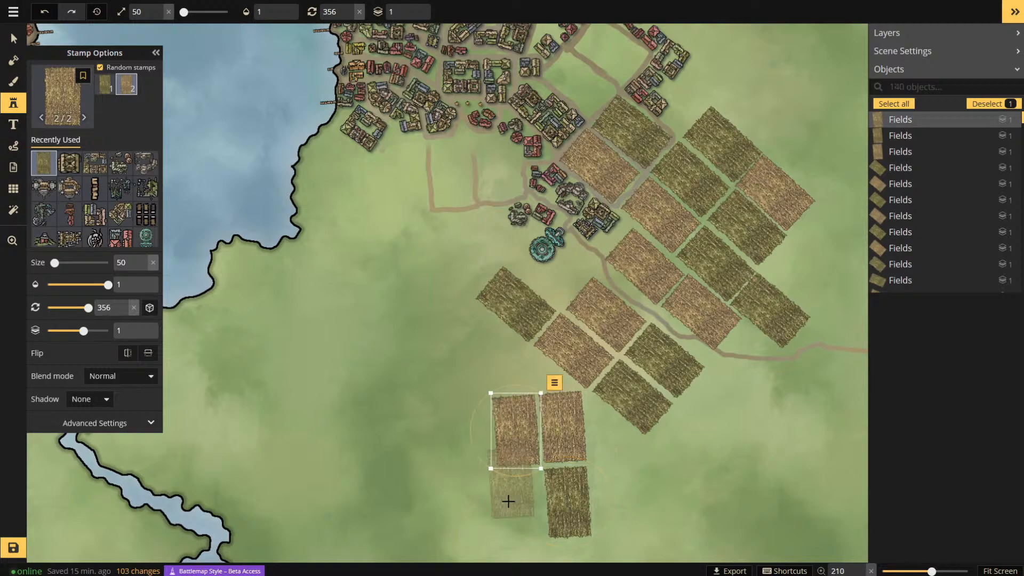
pyautogui.click(524, 501)
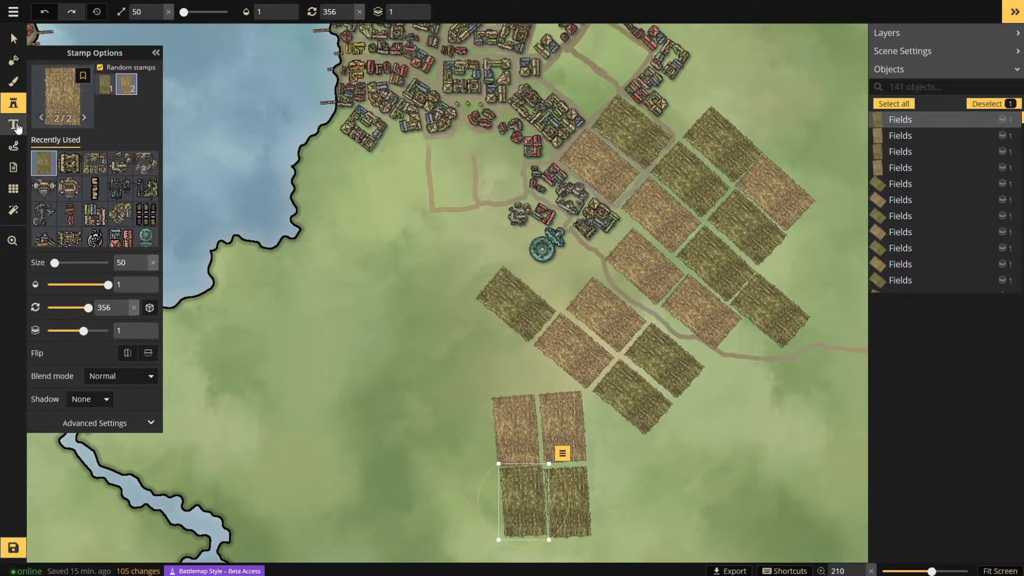
# - Paint a size 5 brown path from the road between the angled fields and along the upper edge of the two-by-two block
pyautogui.click(13, 81)
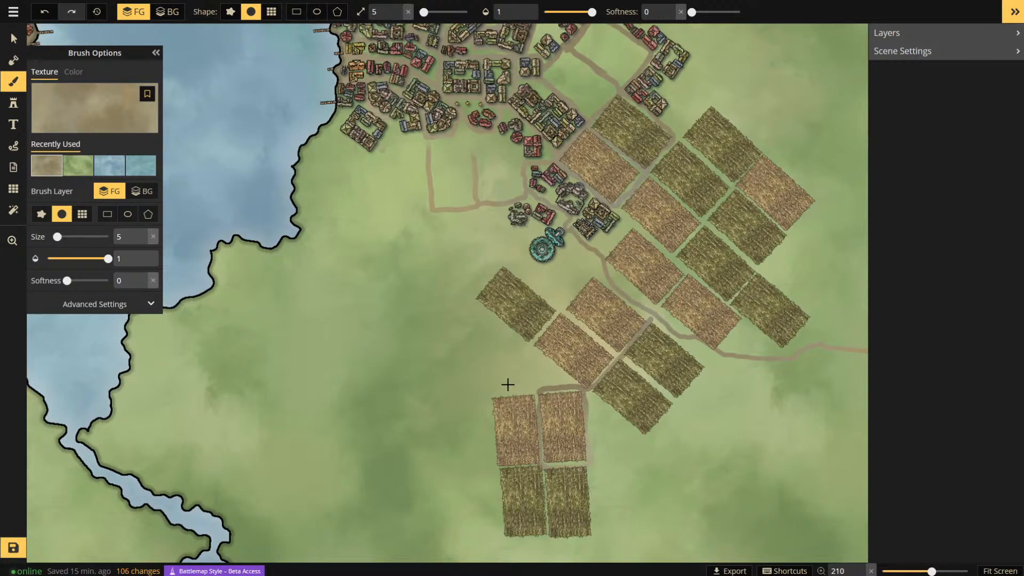
# - Try painting a filled five-sided polygon in the brown texture just northwest of the two-by-two field block
pyautogui.click(83, 215)
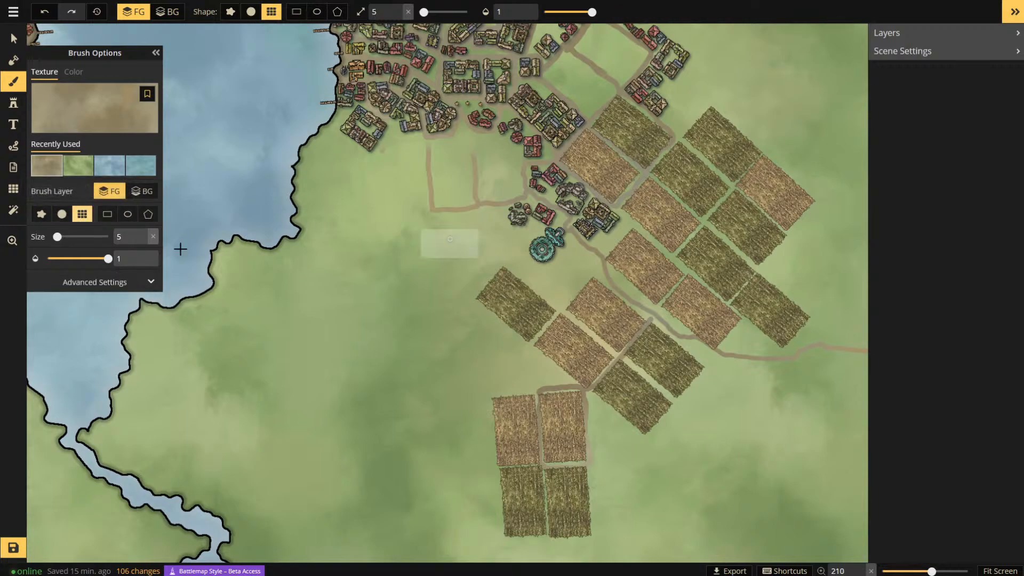
pyautogui.click(106, 214)
pyautogui.click(142, 216)
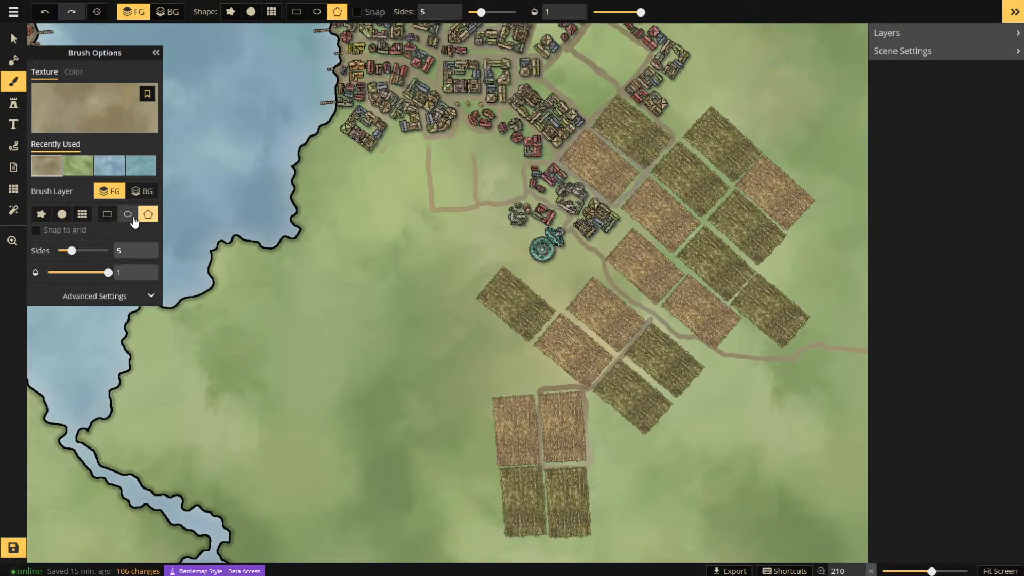
pyautogui.moveTo(450, 349); pyautogui.dragTo(504, 406)
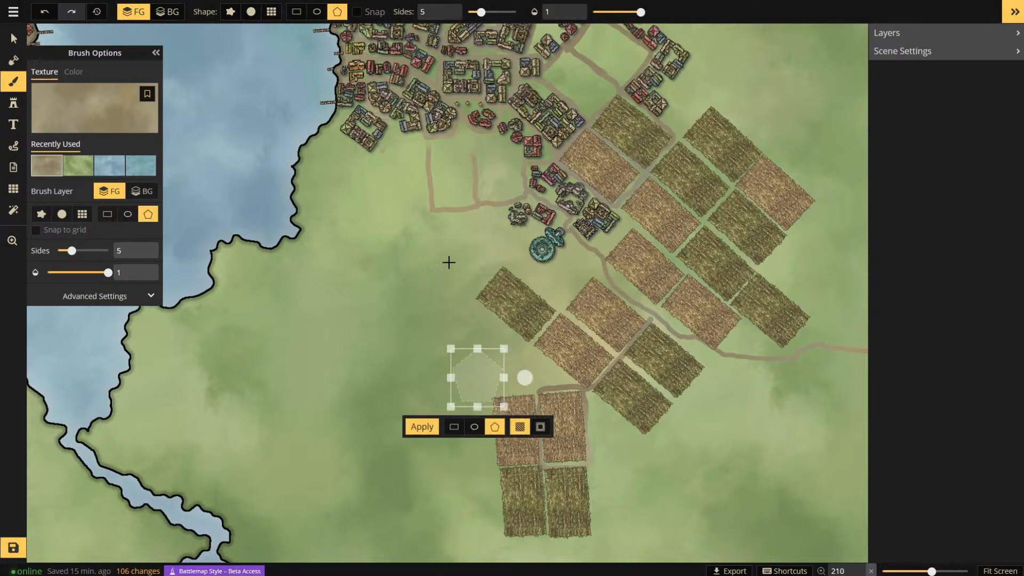
pyautogui.click(421, 427)
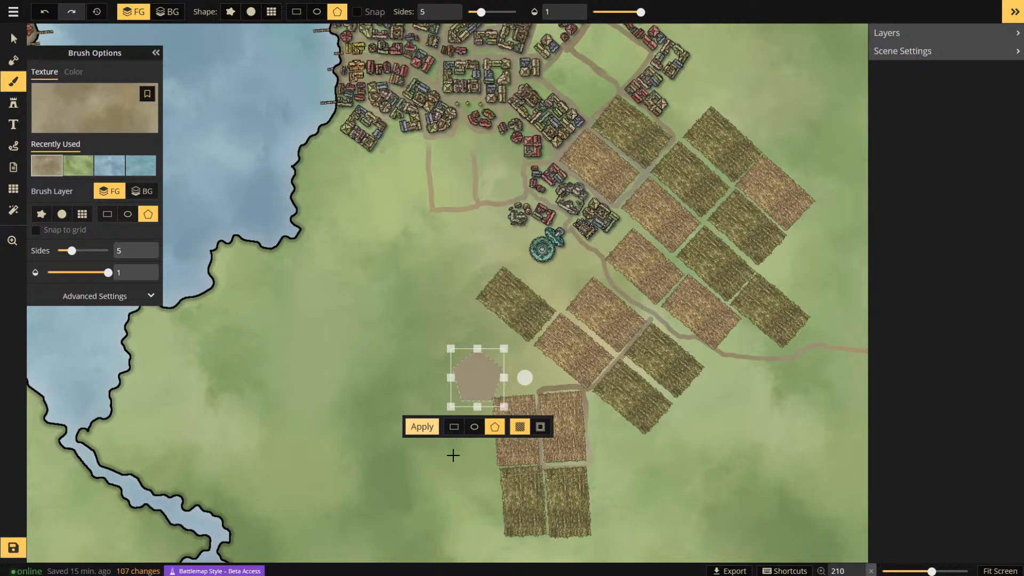
# - Undo the change to the field south of the library and the painted brown pentagon
pyautogui.click(13, 39)
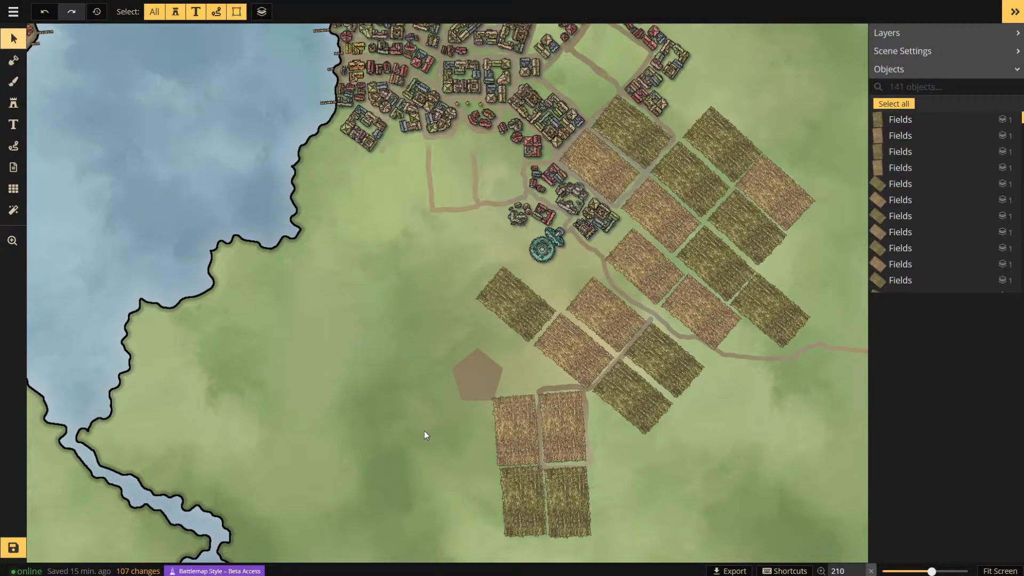
pyautogui.click(492, 379)
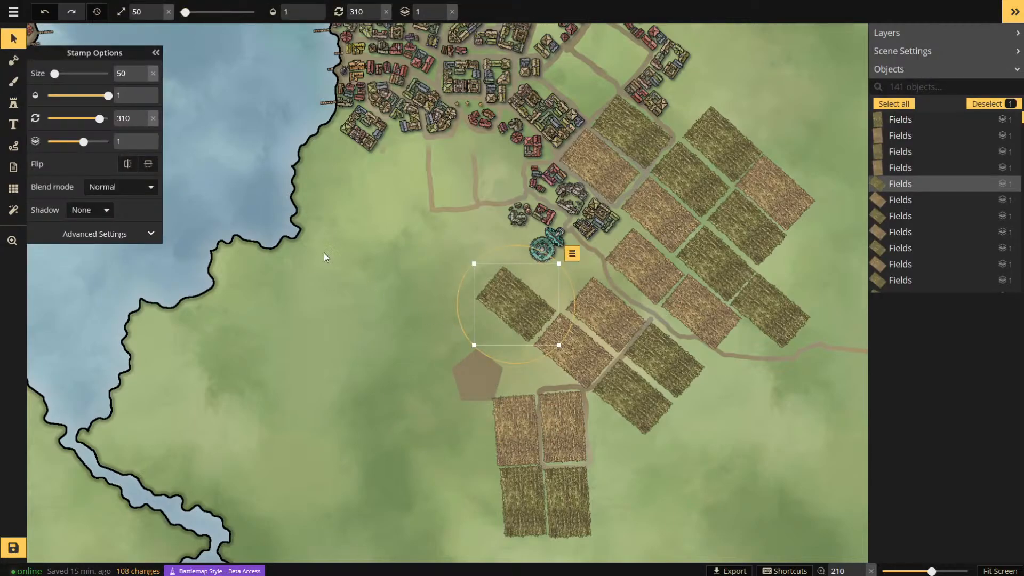
pyautogui.hotkey('ctrl', 'z')
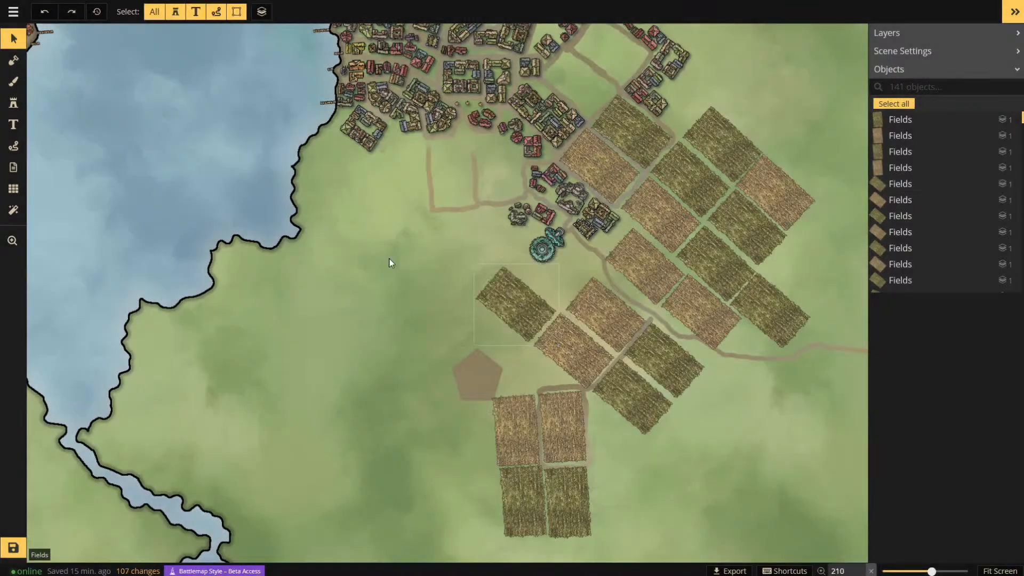
pyautogui.hotkey('ctrl', 'z')
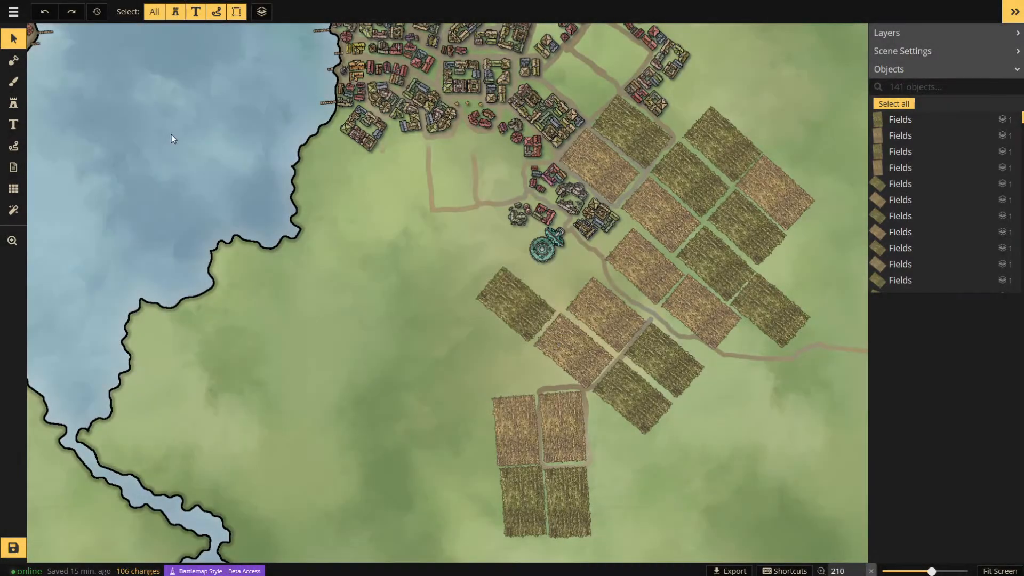
# - Paint size 5 round-brush brown paths around the southern and eastern fields, linking the field south of the library to the two-by-two block
pyautogui.click(14, 81)
pyautogui.click(41, 214)
pyautogui.click(62, 214)
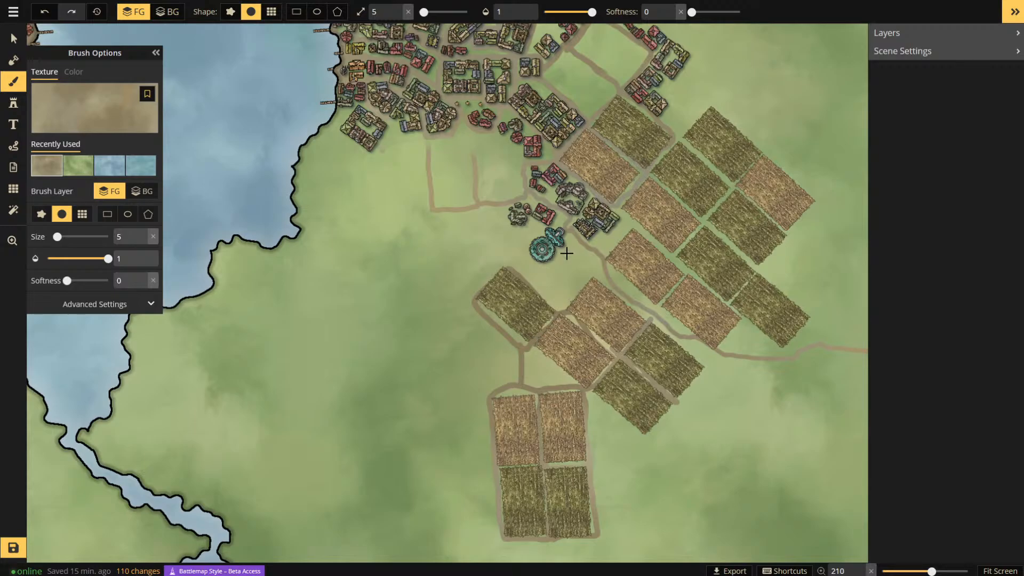
pyautogui.hotkey('ctrl', 'z')
pyautogui.moveTo(482, 334); pyautogui.dragTo(490, 396)
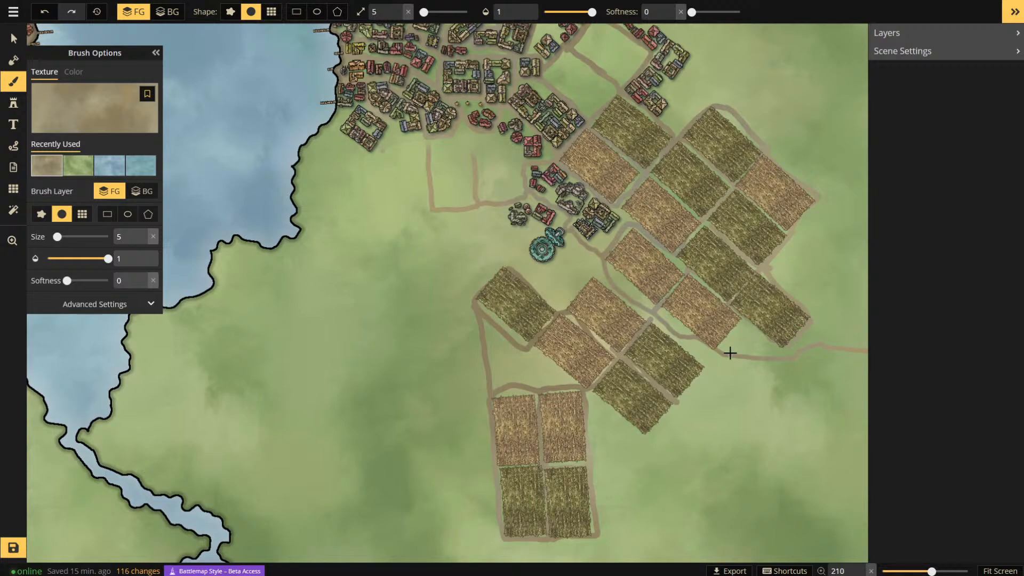
# - Place a size 50 green Fields stamp rotated to 265° just east of the dark building clusters in the map's northwest
pyautogui.scroll(-5, 730, 353)
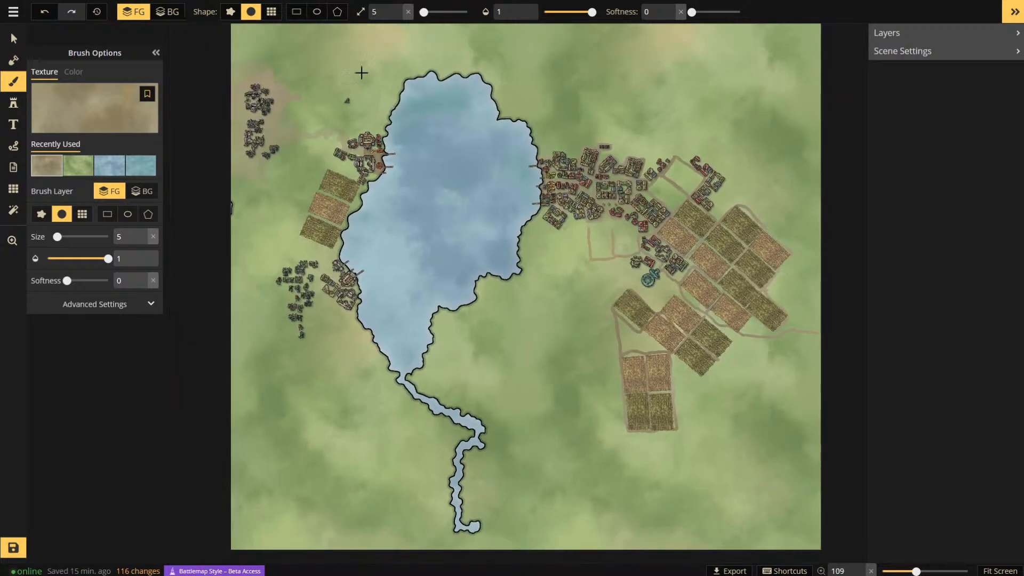
pyautogui.scroll(4, 589, 445)
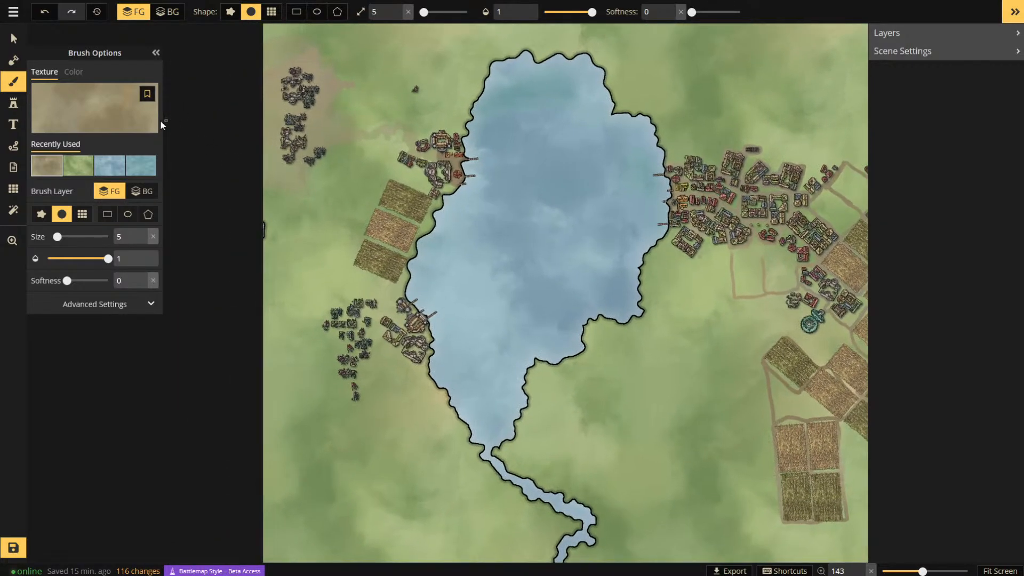
pyautogui.click(13, 81)
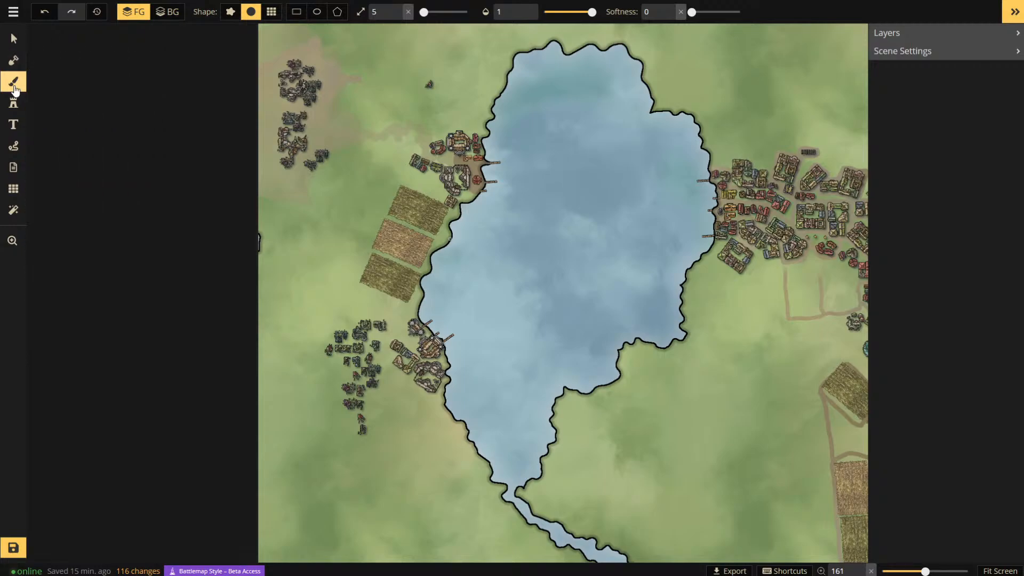
pyautogui.click(13, 102)
pyautogui.scroll(-4, 498, 240)
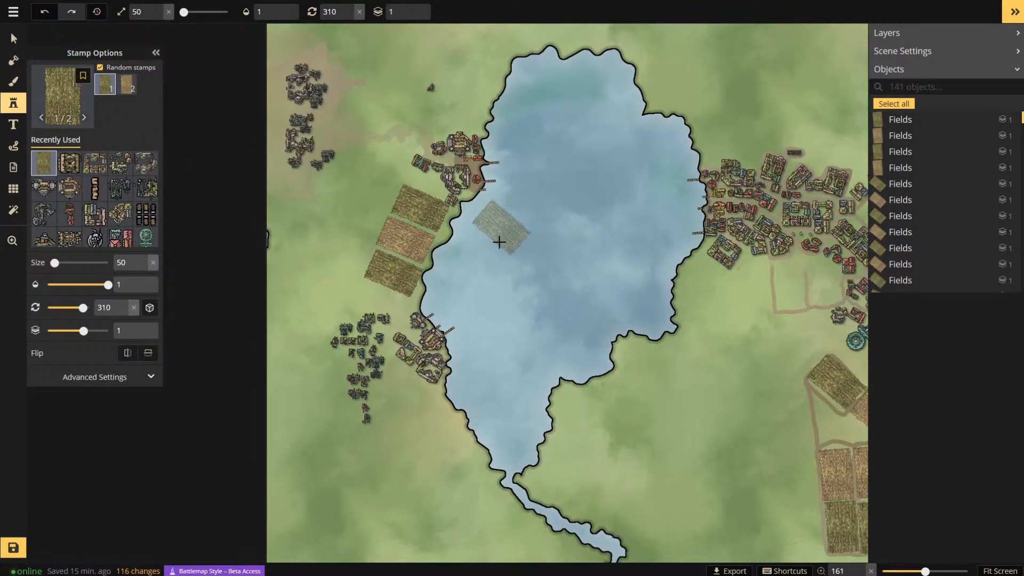
pyautogui.scroll(5, 356, 46)
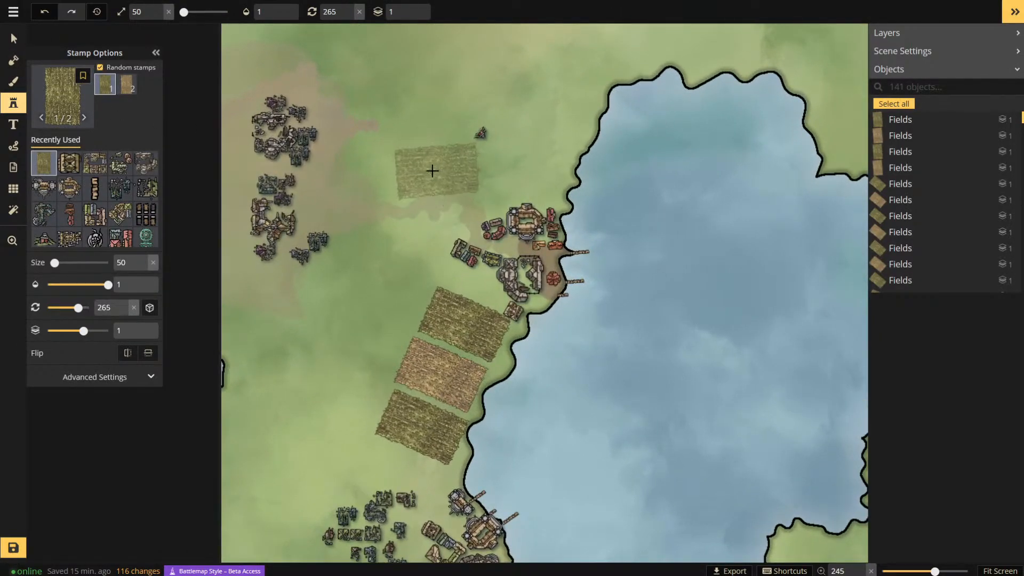
pyautogui.click(366, 175)
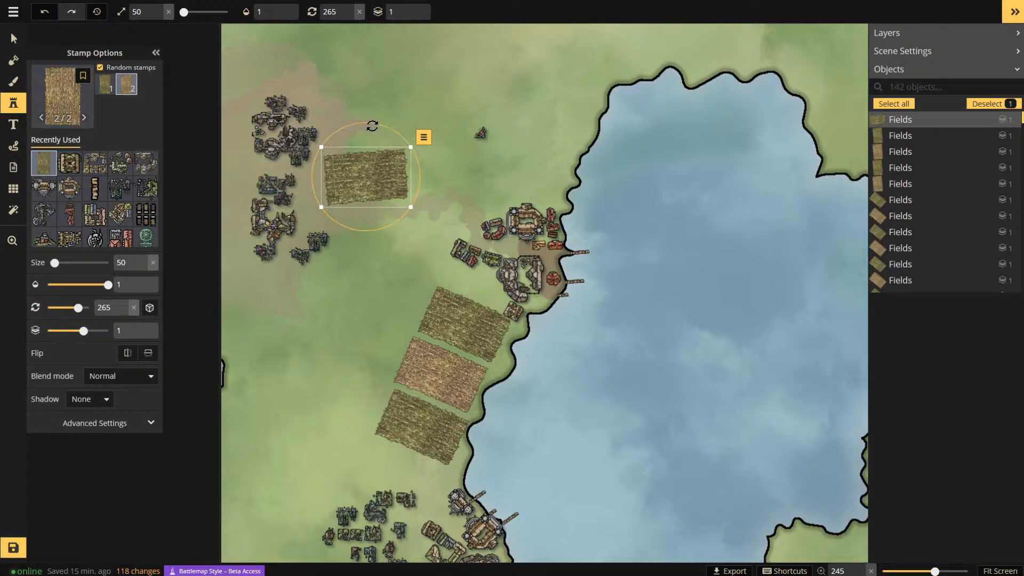
# - Add a second green field beside the first and two brown fields in a row above, all size 50 at 265°
pyautogui.scroll(-1, 484, 167)
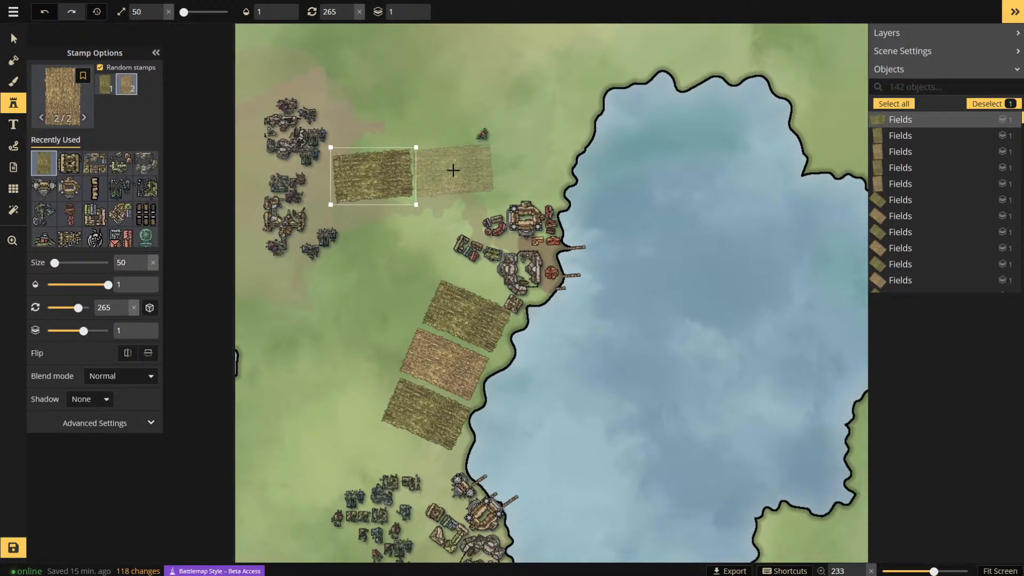
pyautogui.scroll(-1, 455, 170)
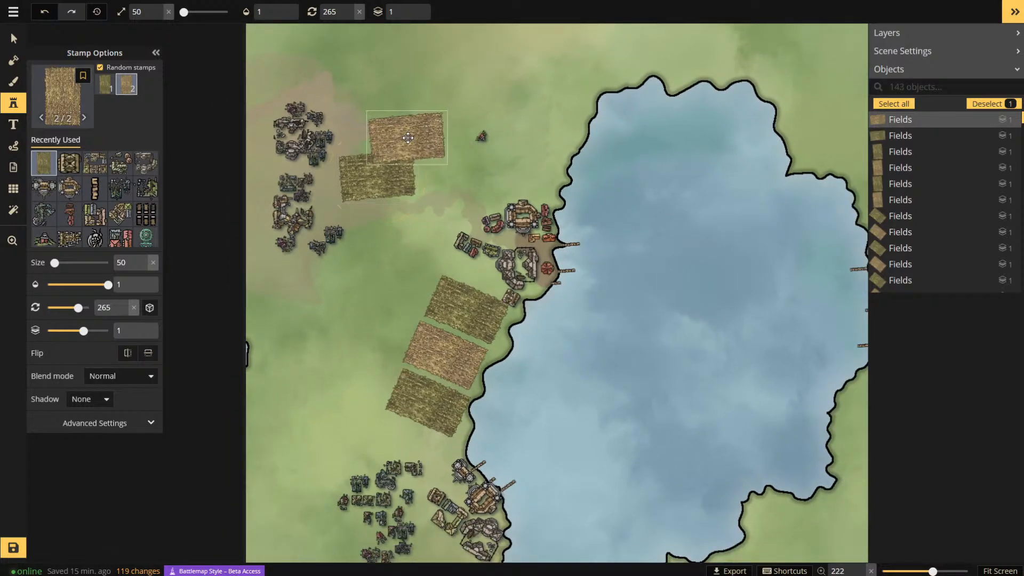
pyautogui.click(442, 118)
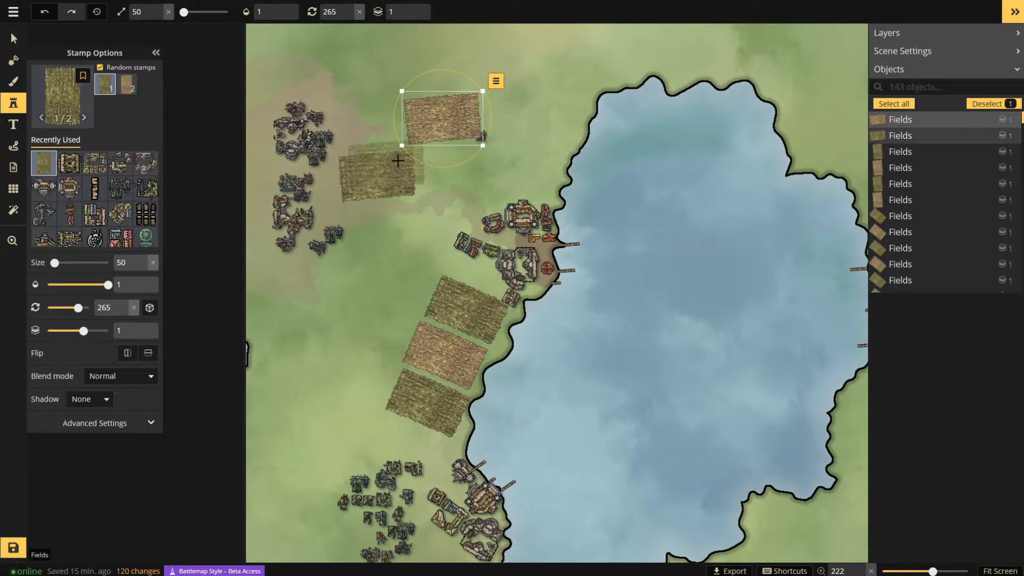
pyautogui.click(455, 171)
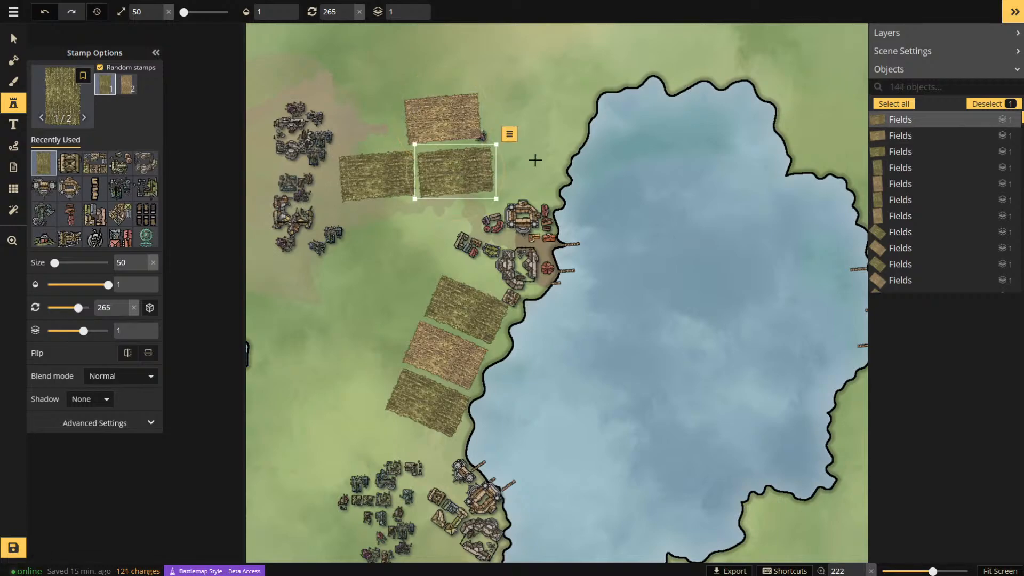
pyautogui.click(521, 113)
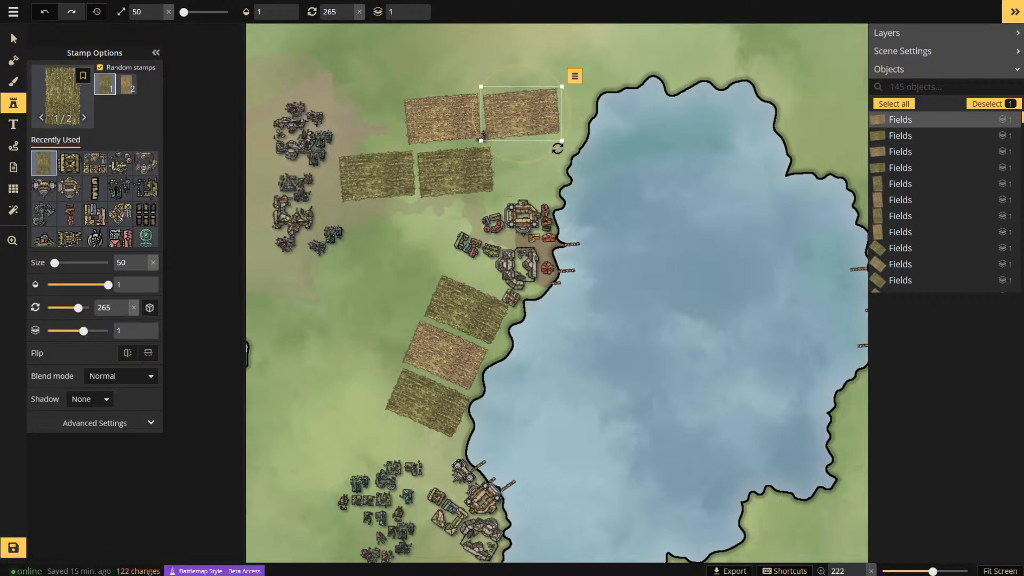
# - Move the easternmost new brown field against the lake's northwest shore and rotate it to 205°
pyautogui.scroll(3, 585, 51)
pyautogui.scroll(-4, 600, 72)
pyautogui.scroll(1, 598, 66)
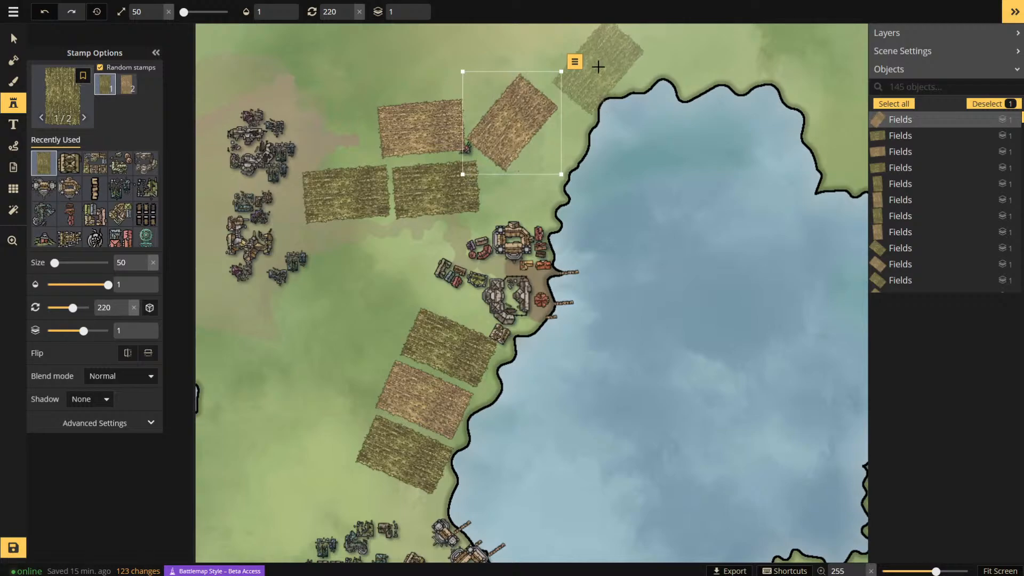
pyautogui.moveTo(523, 113); pyautogui.dragTo(560, 113)
pyautogui.scroll(1, 560, 113)
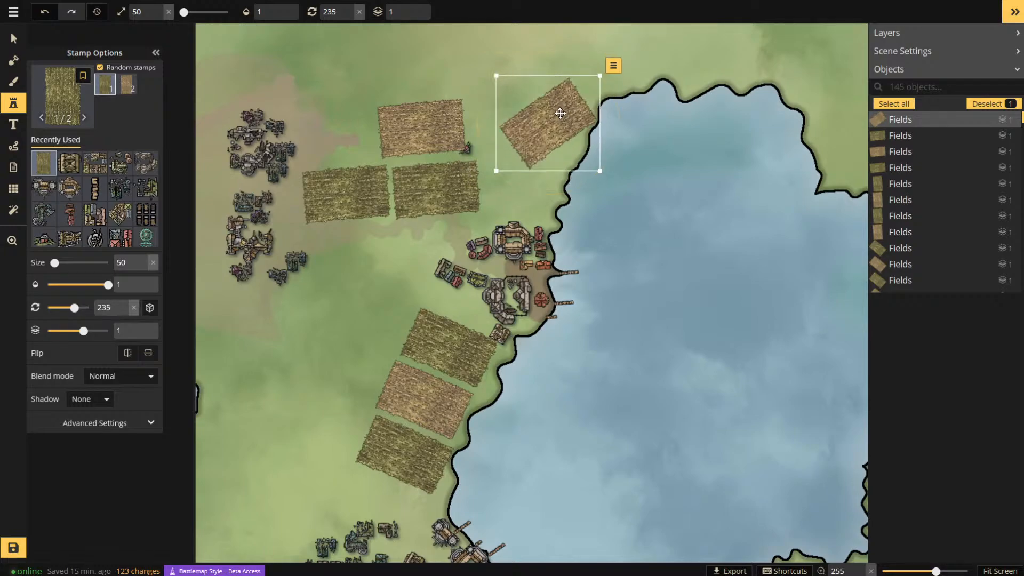
pyautogui.scroll(-2, 560, 113)
pyautogui.scroll(-5, 526, 406)
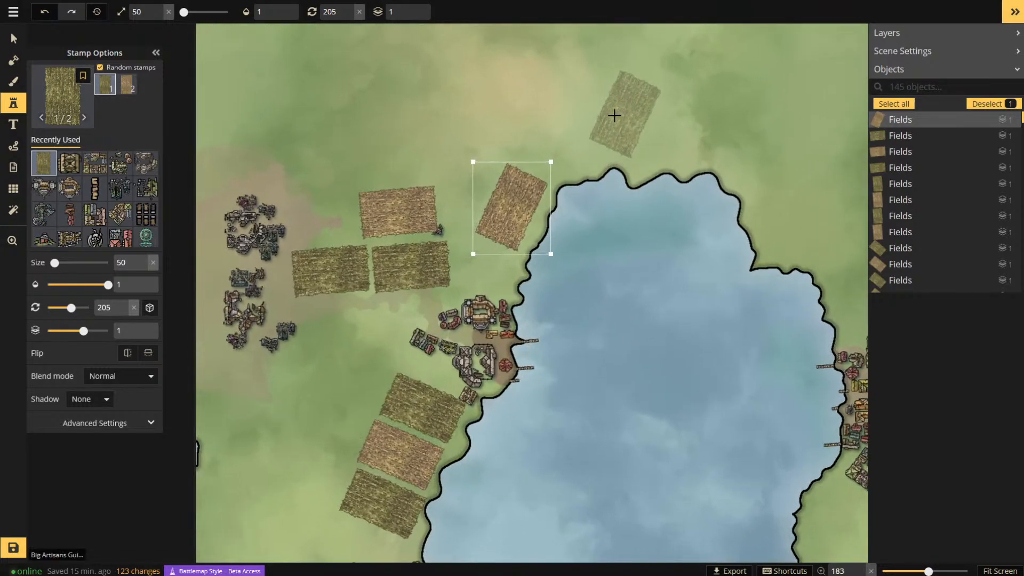
# - Place a green field on the lake's northwestern tip, rotate it to 250° and shift it against the shoreline
pyautogui.scroll(6, 615, 115)
pyautogui.click(584, 138)
pyautogui.scroll(4, 584, 138)
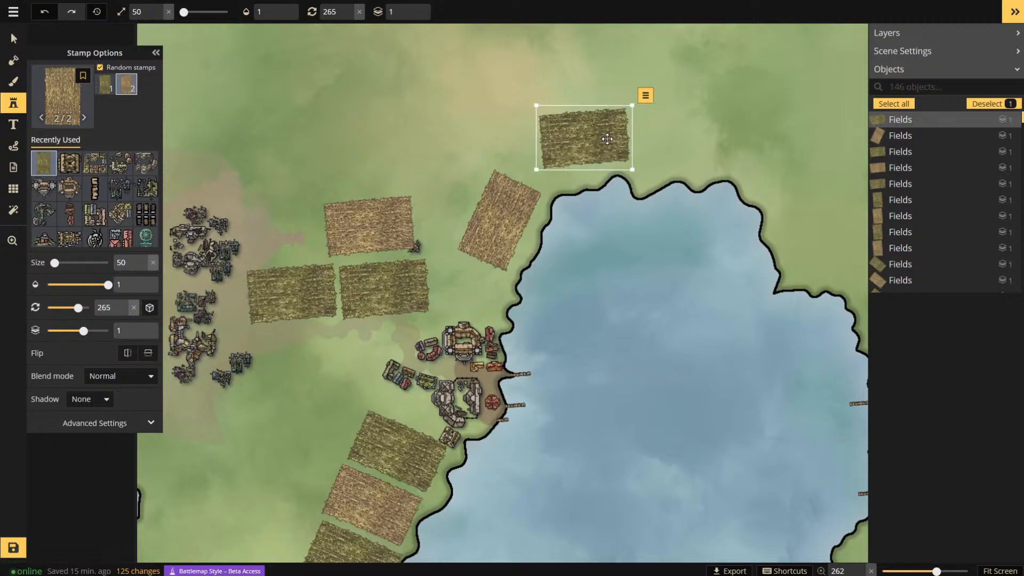
pyautogui.scroll(-1, 607, 139)
pyautogui.moveTo(607, 139); pyautogui.dragTo(593, 154)
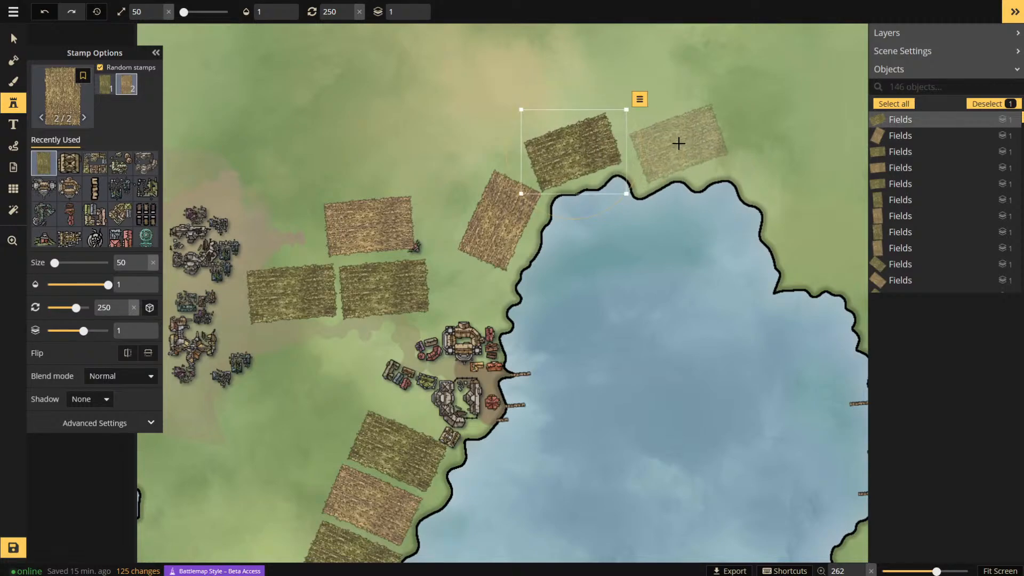
# - Place a brown field on the lake's north shore, east of the angled green field, and rotate it to 265°
pyautogui.scroll(-1, 678, 143)
pyautogui.click(679, 143)
pyautogui.scroll(2, 678, 141)
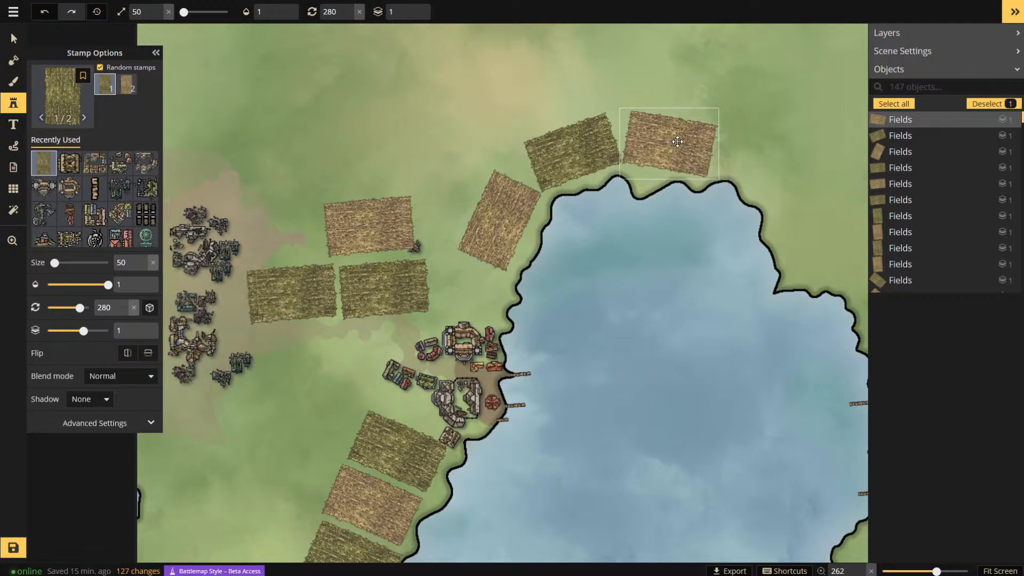
pyautogui.scroll(-1, 677, 142)
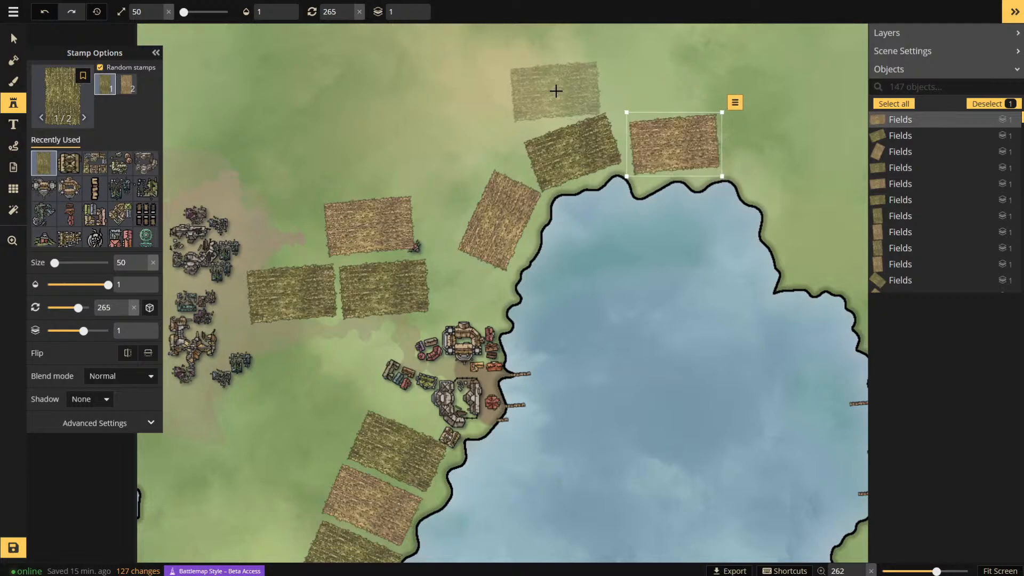
# - Stack another green field directly north of the green shore field and rotate it to 250° to line up with it
pyautogui.scroll(-1, 556, 91)
pyautogui.scroll(1, 556, 90)
pyautogui.click(555, 90)
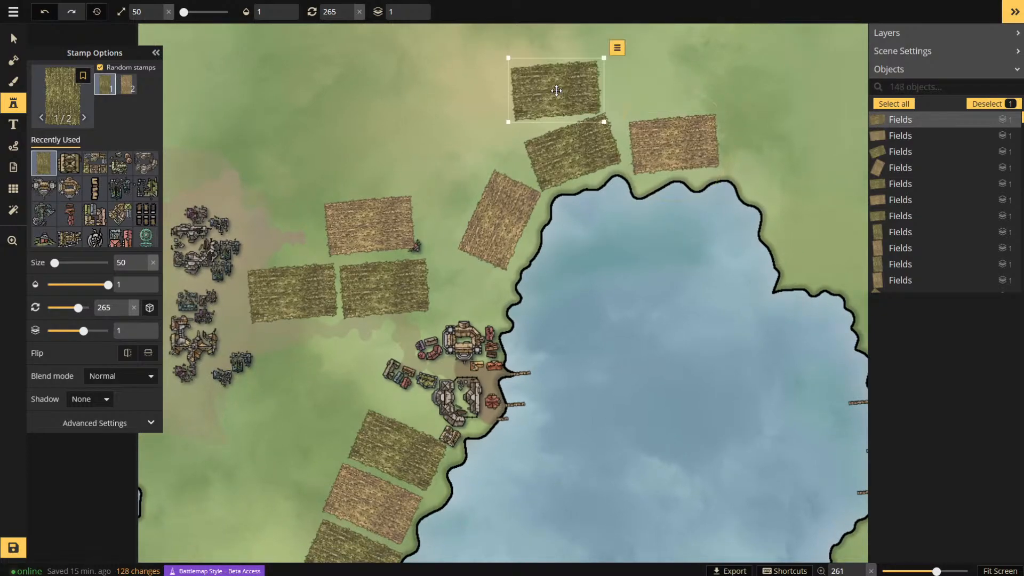
pyautogui.scroll(-1, 557, 90)
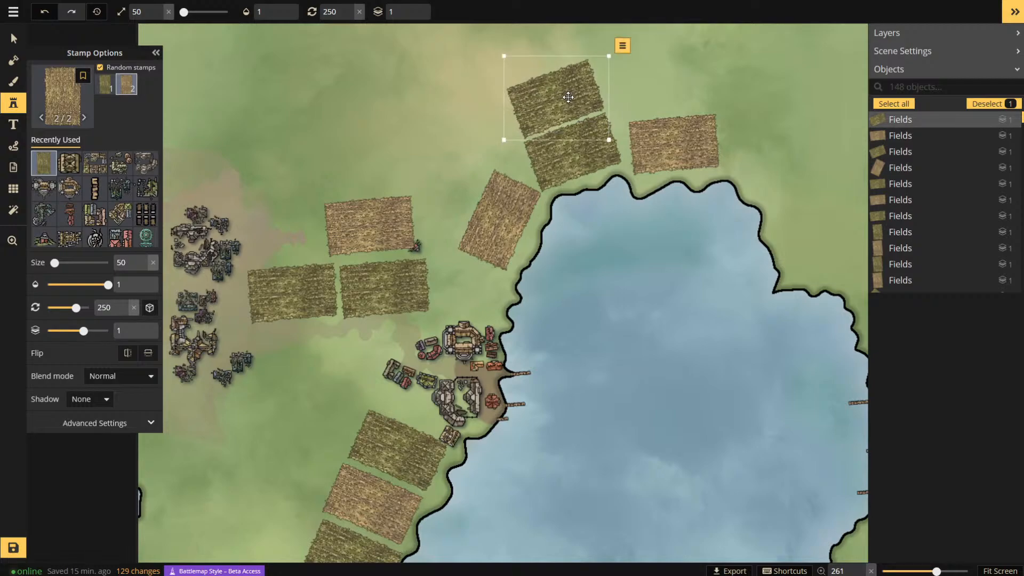
pyautogui.scroll(1, 370, 163)
pyautogui.scroll(1, 370, 163)
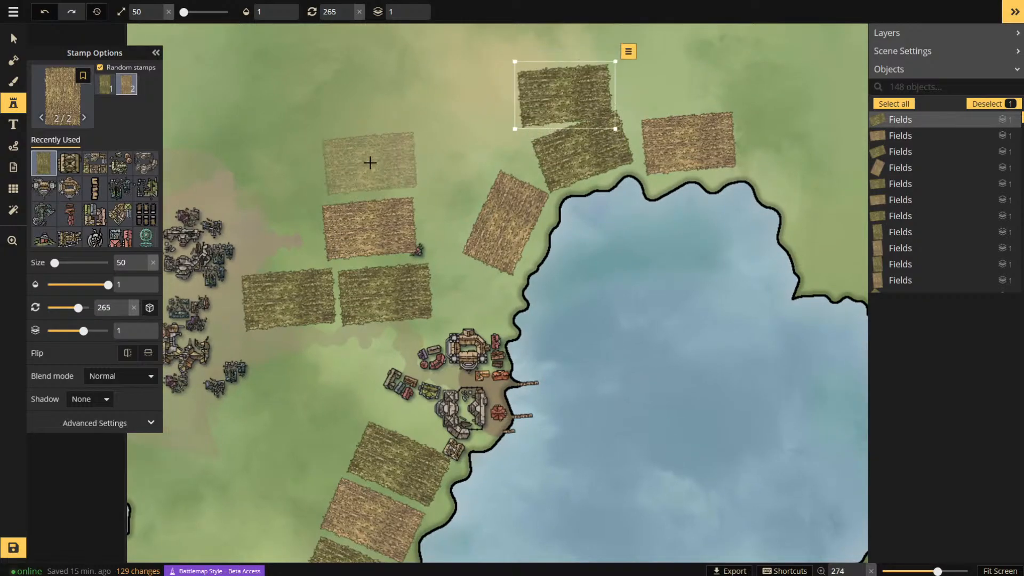
pyautogui.scroll(-1, 370, 162)
# - Add a brown field directly north of the brown field in the northwestern block, aligned with it at 265°
pyautogui.click(358, 162)
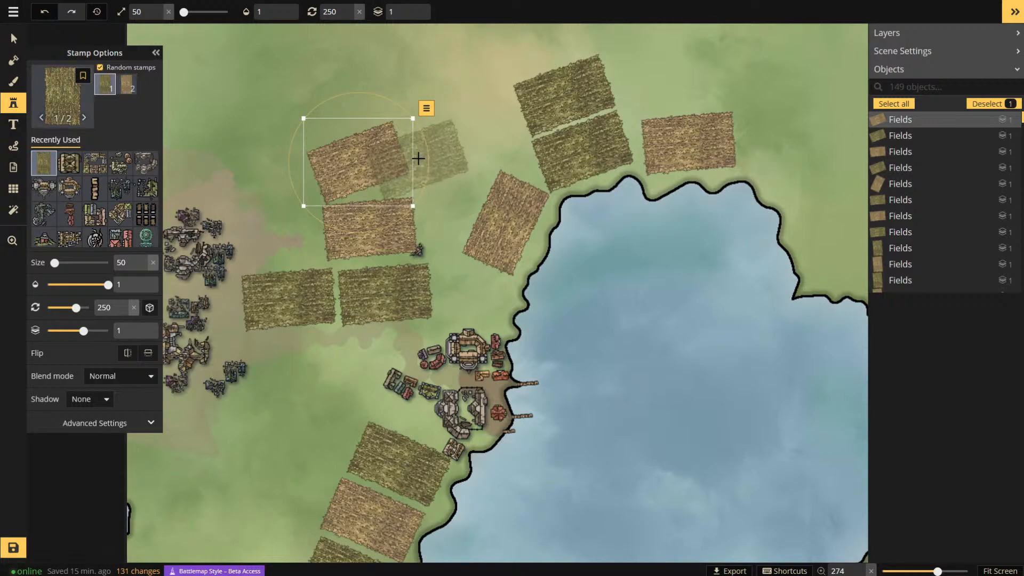
pyautogui.moveTo(430, 151); pyautogui.dragTo(407, 168)
pyautogui.scroll(-5, 431, 151)
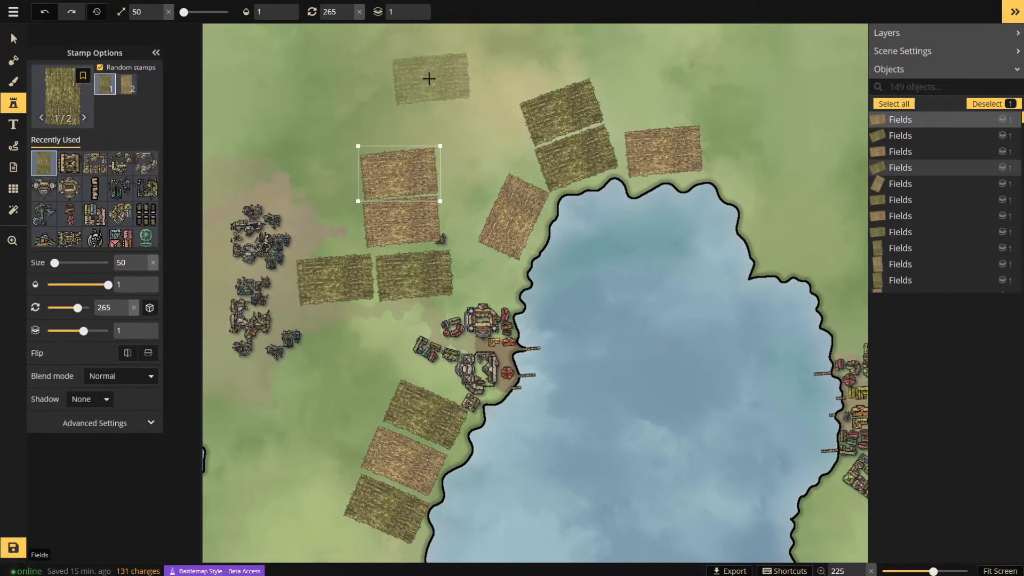
# - Delete the four northernmost fields of the eastern farmland, along the southeast edge of the town
pyautogui.scroll(-3, 323, 96)
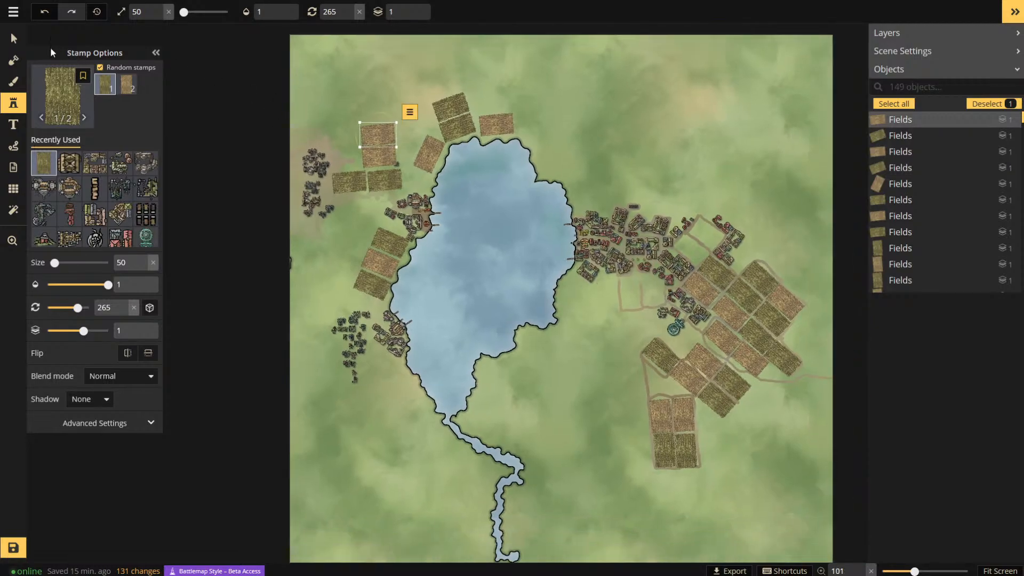
pyautogui.click(12, 40)
pyautogui.scroll(4, 708, 245)
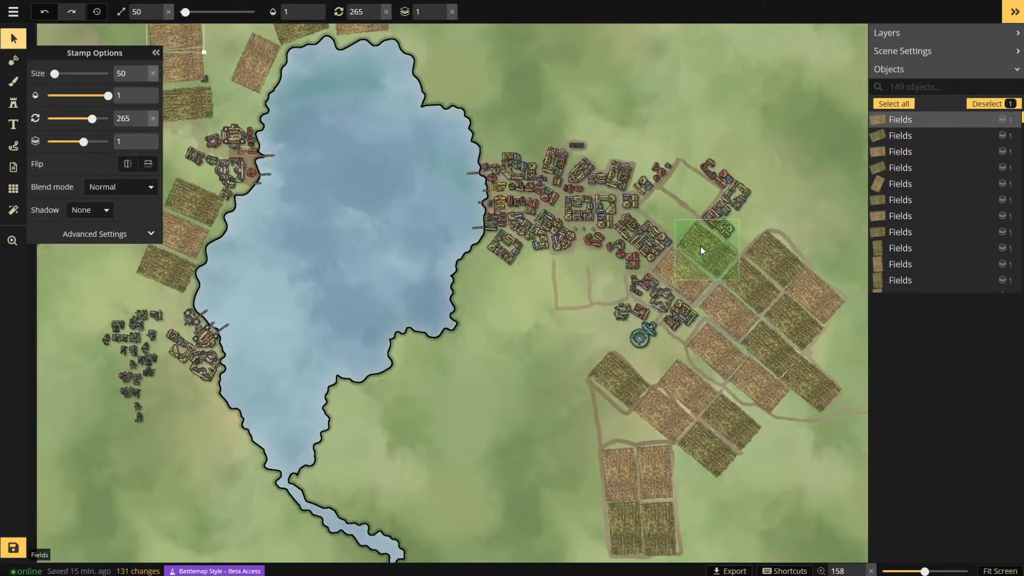
pyautogui.click(706, 248)
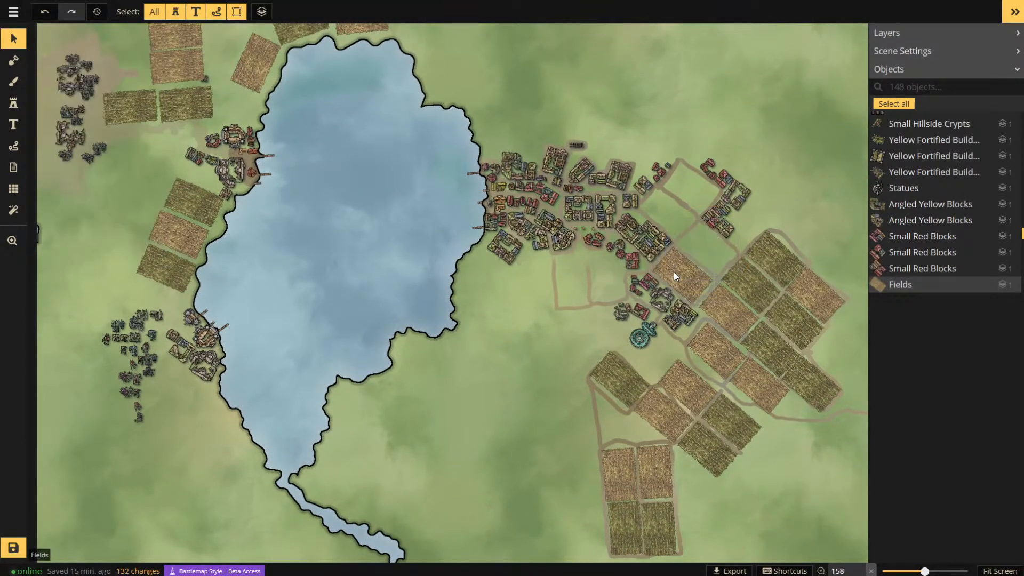
pyautogui.press('Delete')
pyautogui.click(776, 258)
pyautogui.press('Delete')
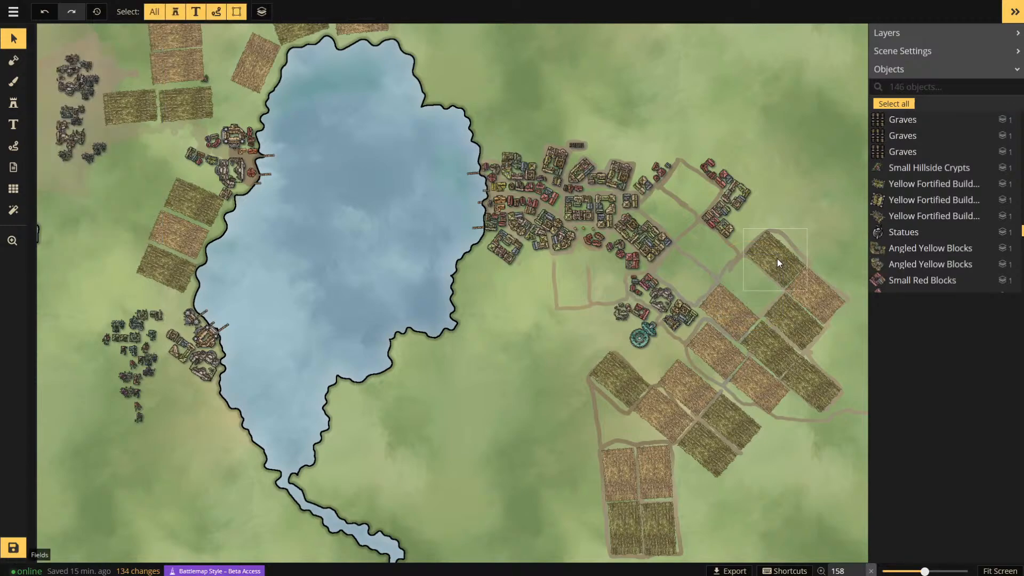
pyautogui.click(777, 258)
pyautogui.press('Delete')
# - Delete the three brown fields southeast and south of the town's lower buildings and the green field south of the teal library
pyautogui.click(726, 306)
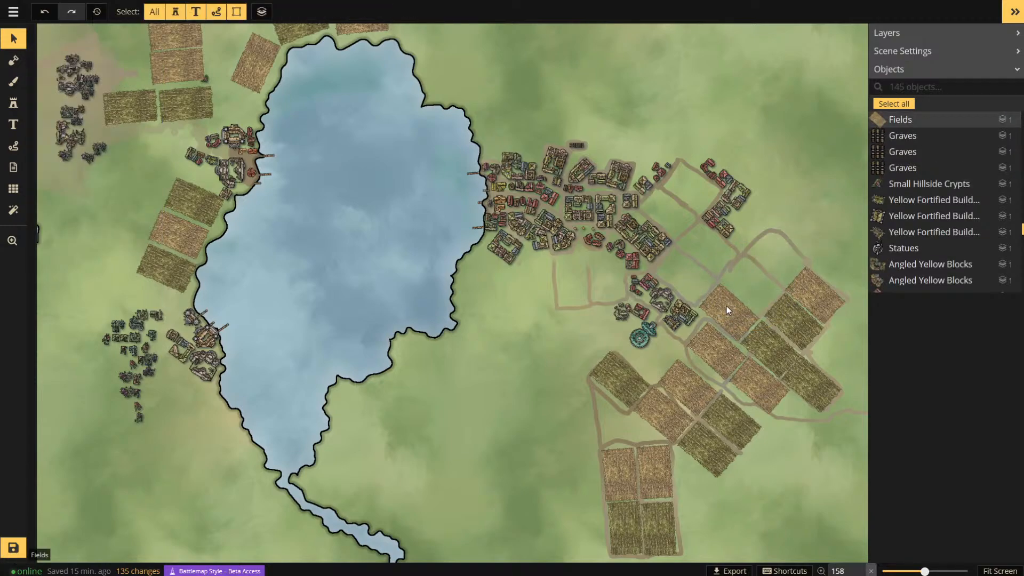
pyautogui.press('Delete')
pyautogui.click(709, 350)
pyautogui.press('Delete')
pyautogui.click(676, 386)
pyautogui.press('Delete')
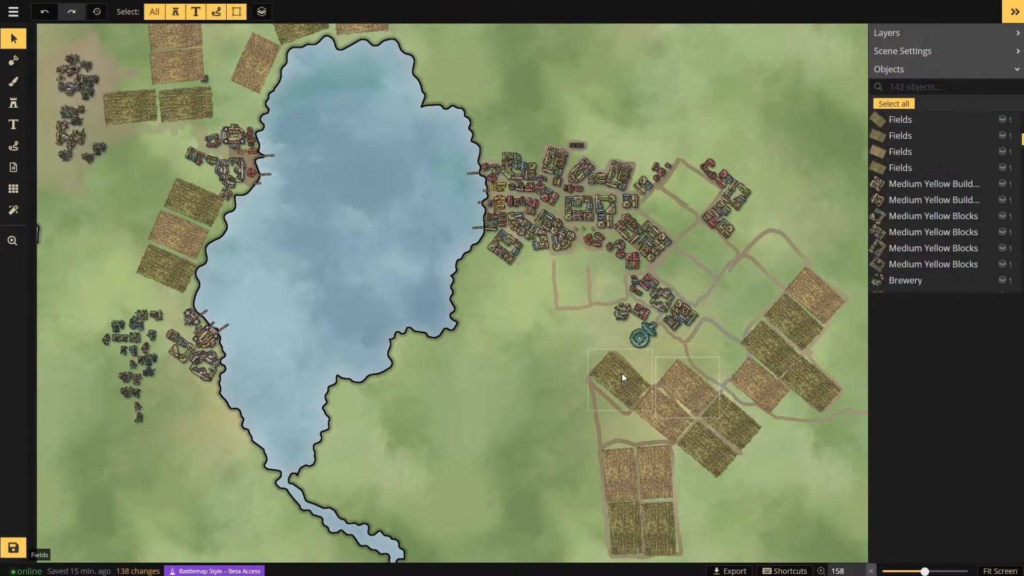
pyautogui.click(617, 367)
pyautogui.press('Delete')
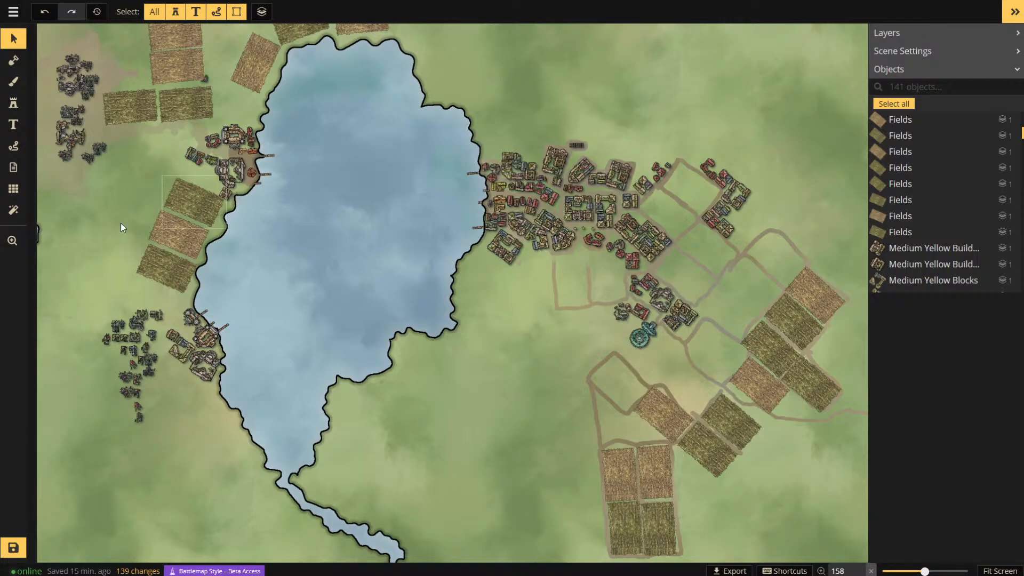
# - Place a size 50 Medium Yellow Blocks stamp at 127° in the cleared plot on the town's southeast side
pyautogui.click(18, 109)
pyautogui.click(96, 167)
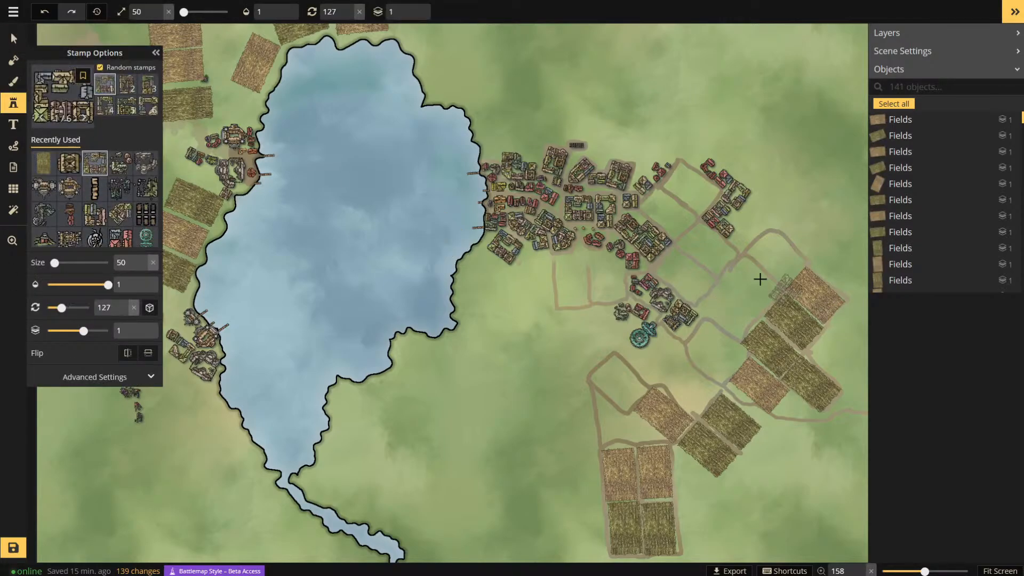
pyautogui.scroll(6, 715, 254)
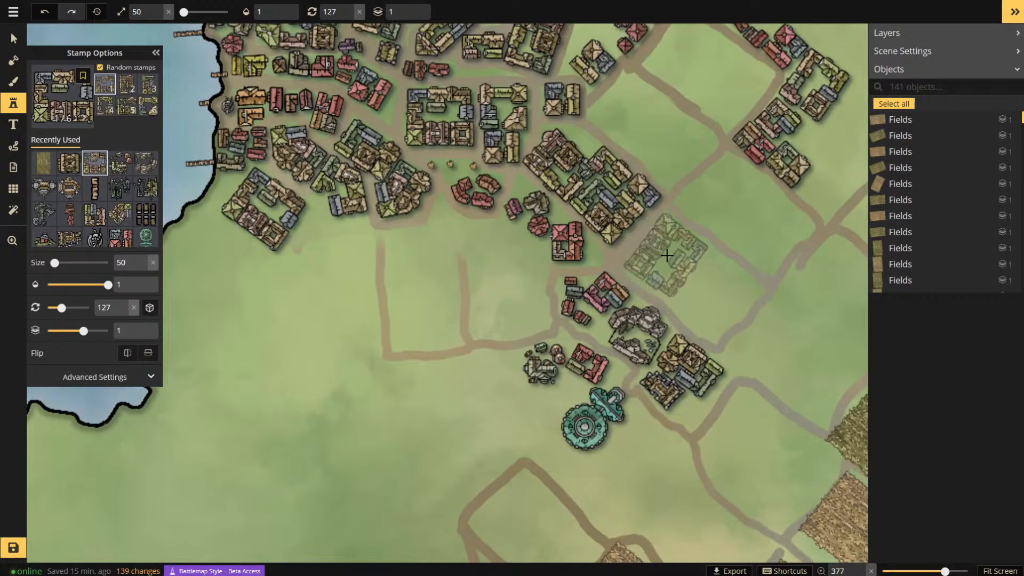
pyautogui.click(663, 256)
# - Place another yellow block in the eastern of the two plots south of the town, rotate it to 97° and shift it to the plot's south end
pyautogui.click(132, 111)
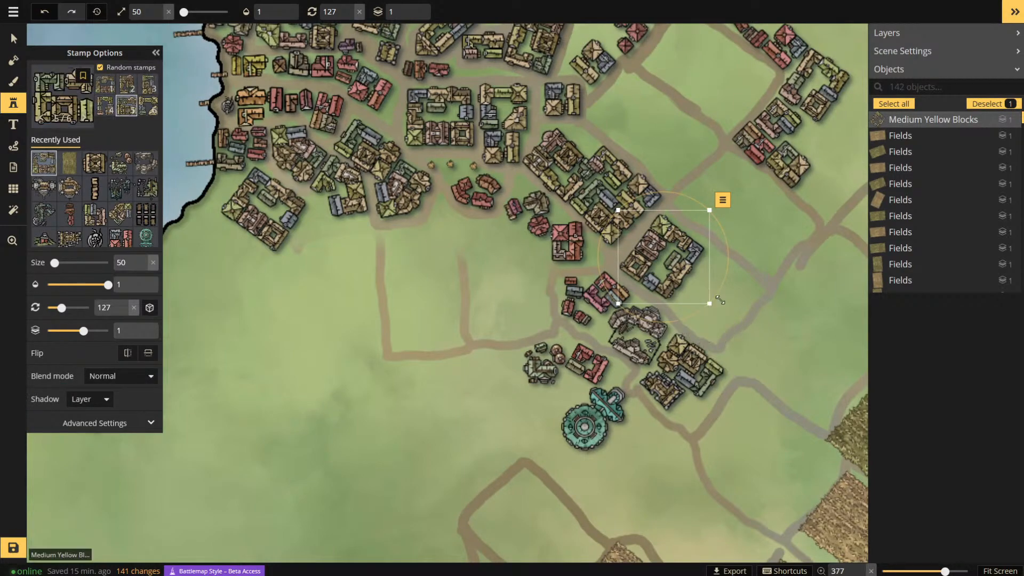
pyautogui.click(518, 259)
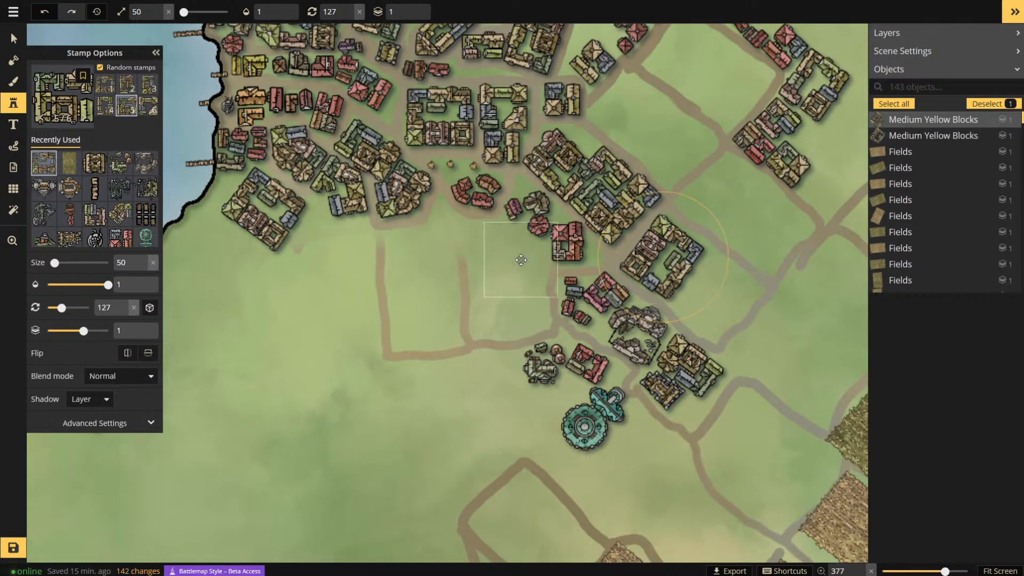
pyautogui.click(128, 95)
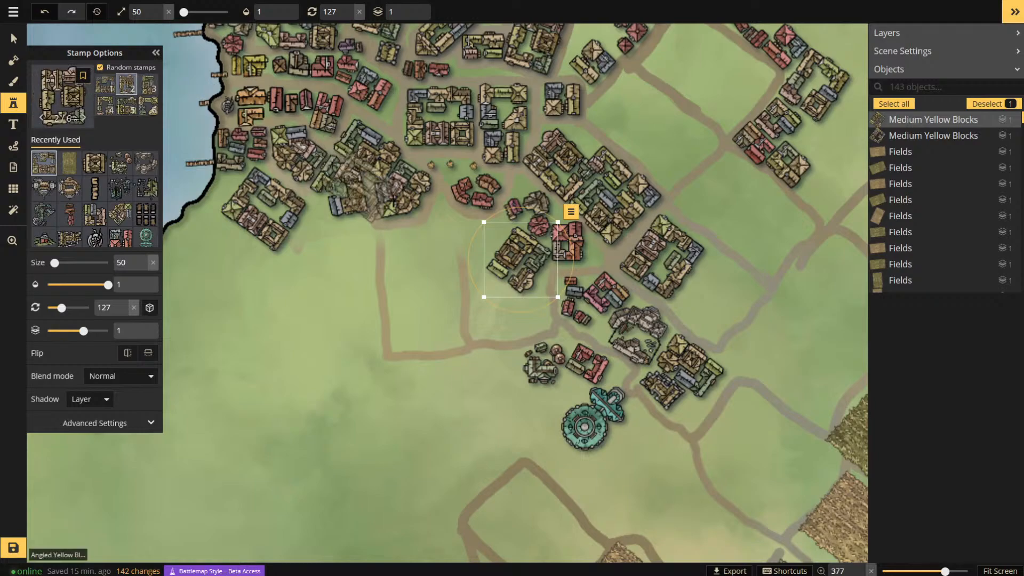
pyautogui.scroll(-2, 416, 259)
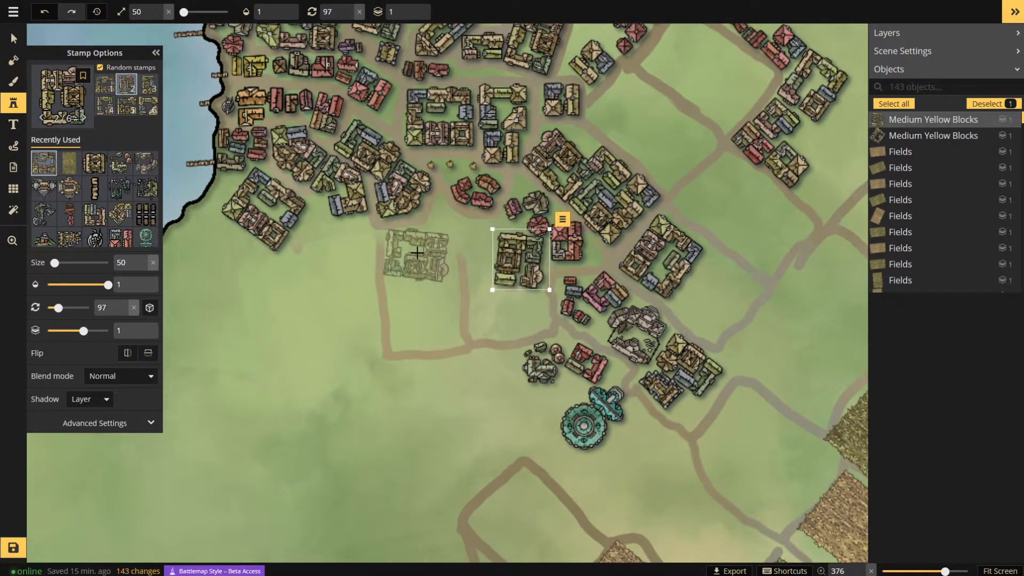
pyautogui.moveTo(525, 269); pyautogui.dragTo(525, 302)
# - Stack two yellow blocks in the western of the two southern plots and add one at the north end of the eastern plot
pyautogui.click(421, 250)
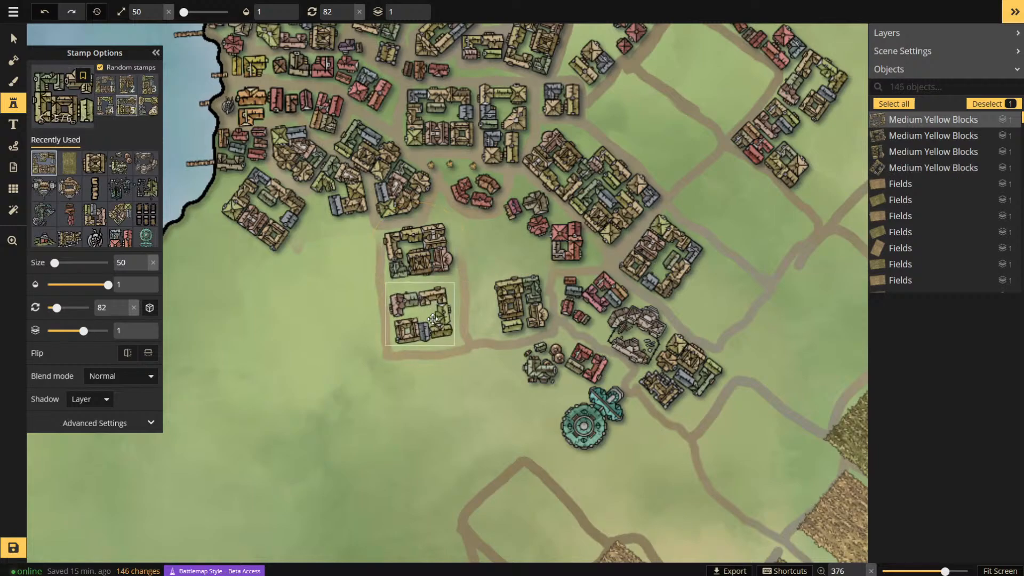
pyautogui.click(421, 303)
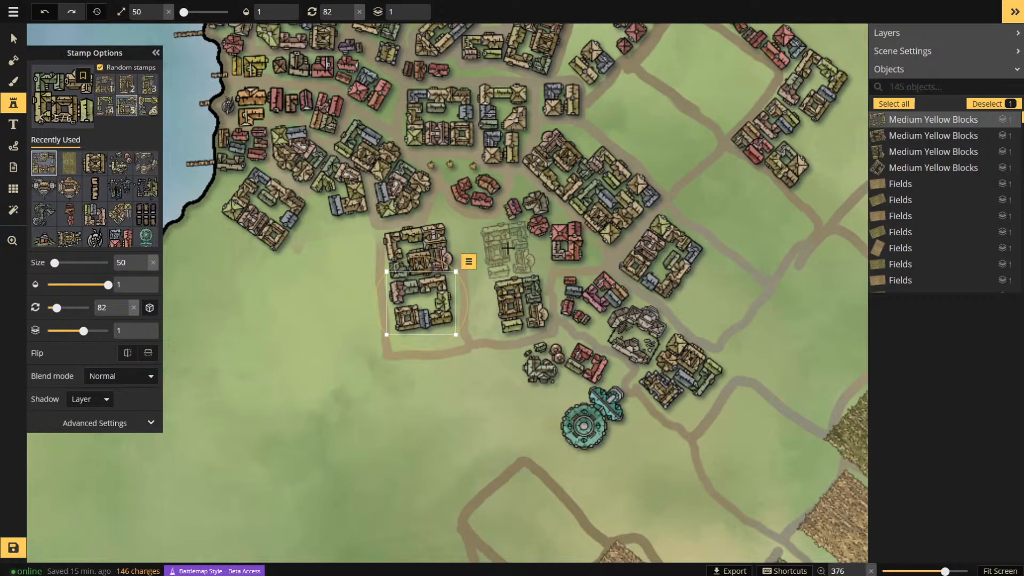
pyautogui.click(507, 248)
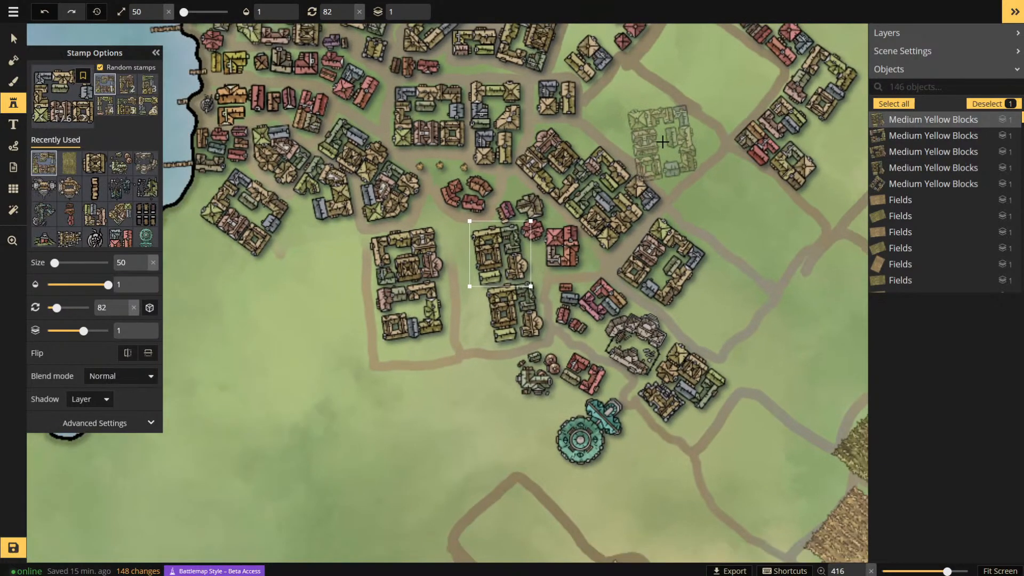
# - Place two Medium Yellow Blocks at 50° end to end along the northeast side of the road bordering the town's large diagonal block
pyautogui.click(668, 143)
pyautogui.scroll(2, 671, 144)
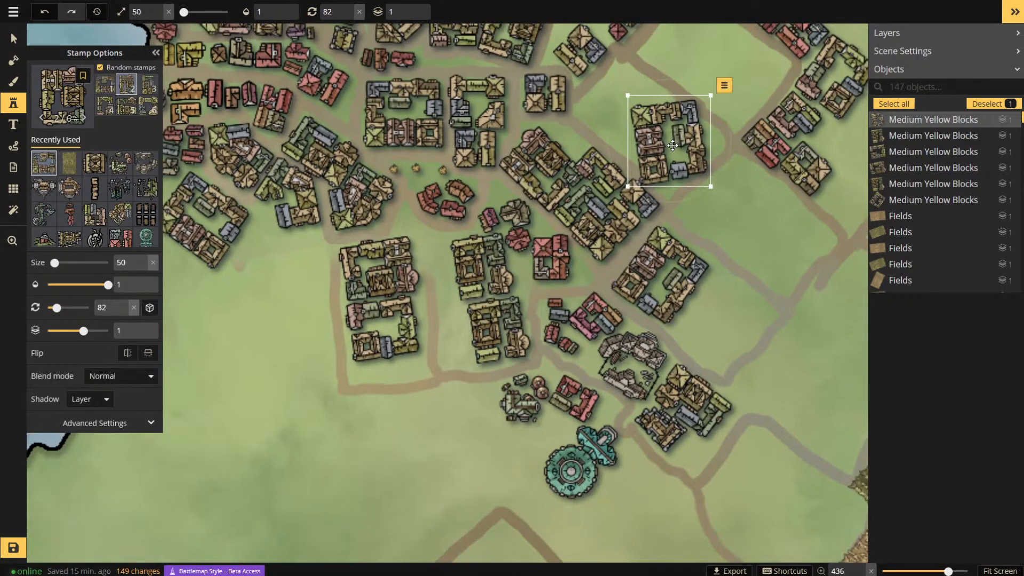
pyautogui.scroll(1, 672, 145)
pyautogui.scroll(-4, 674, 145)
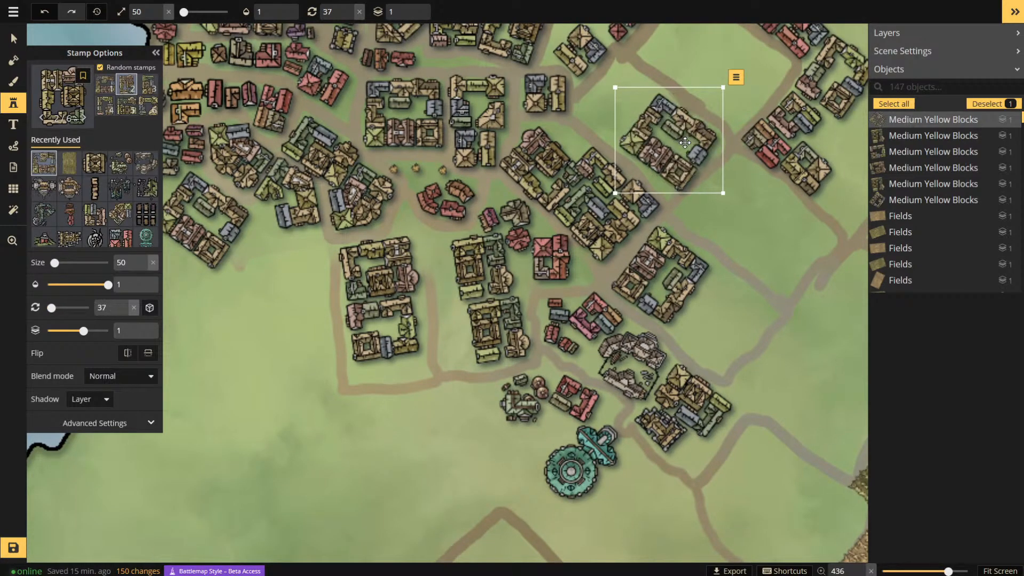
pyautogui.moveTo(685, 142); pyautogui.dragTo(677, 146)
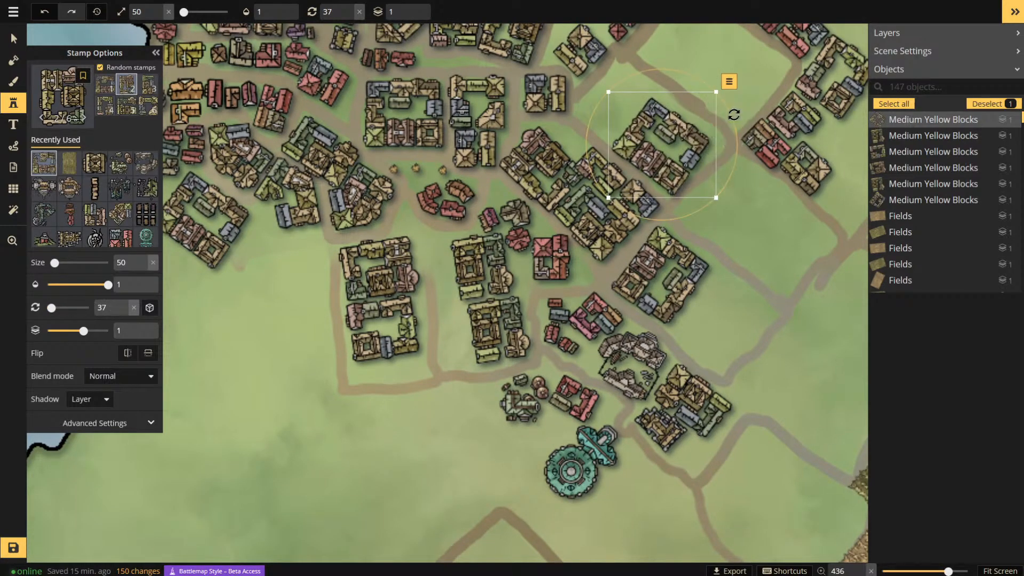
pyautogui.moveTo(733, 114); pyautogui.dragTo(738, 131)
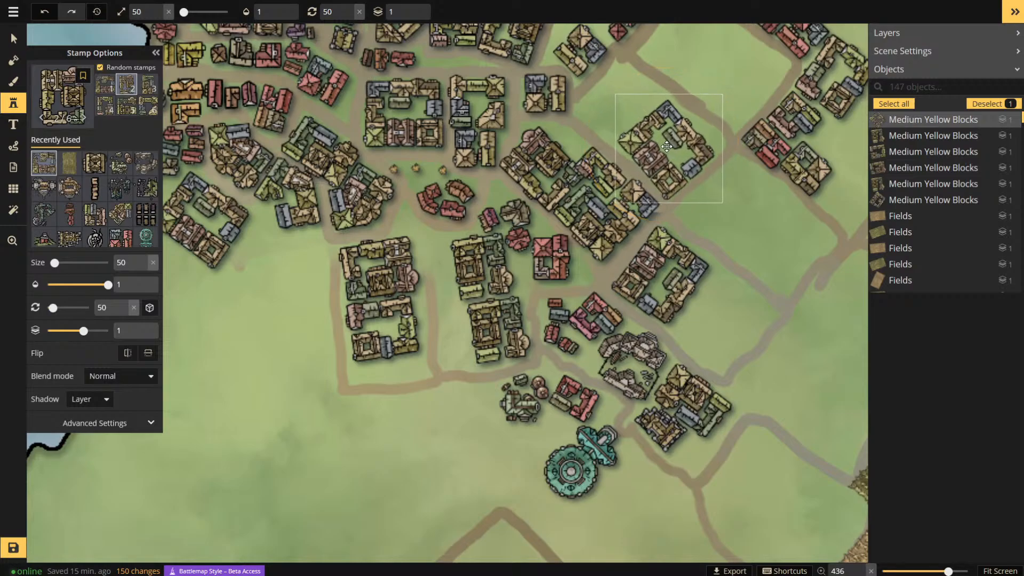
pyautogui.click(667, 146)
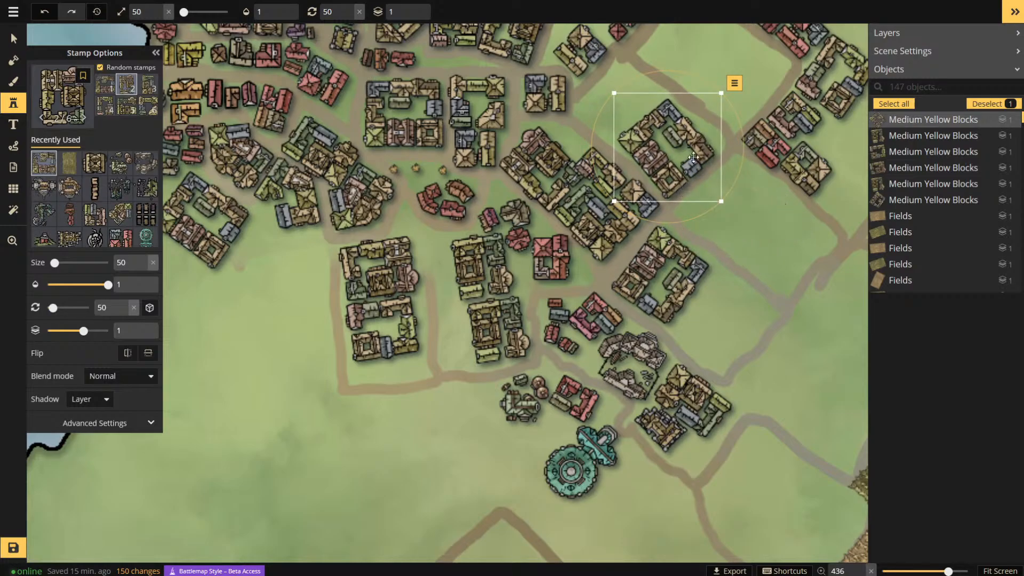
pyautogui.click(613, 88)
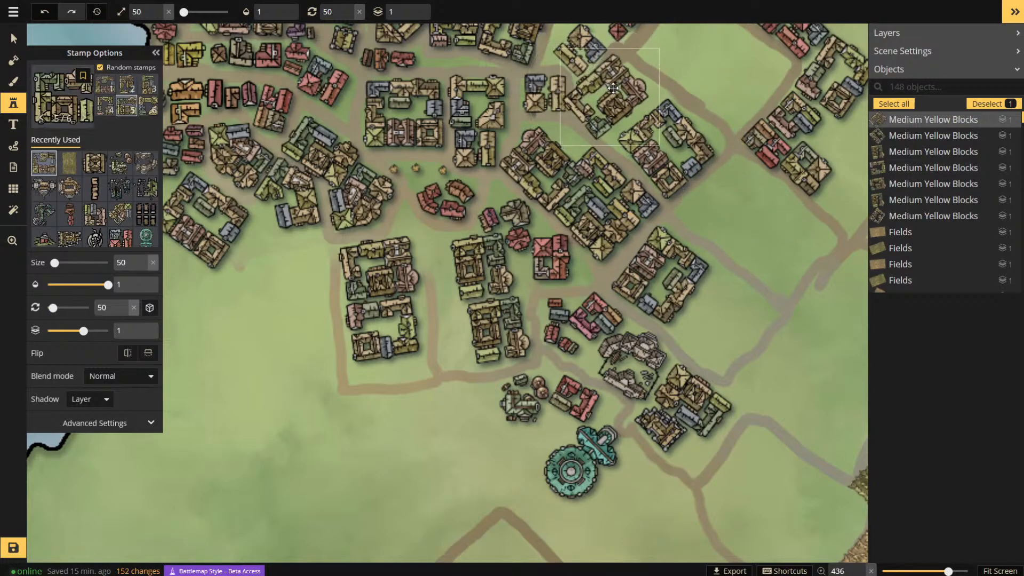
pyautogui.moveTo(613, 88); pyautogui.dragTo(620, 92)
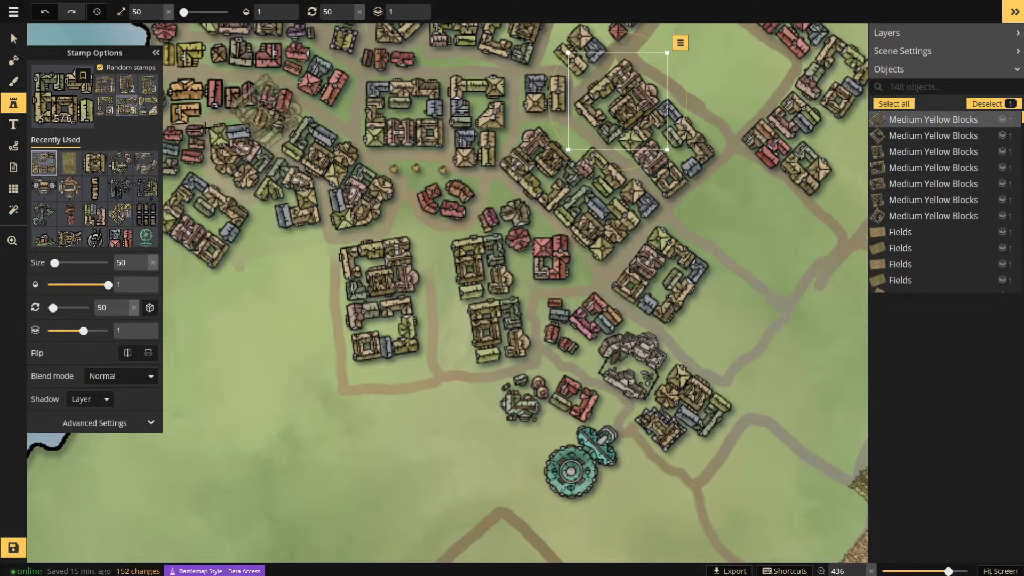
pyautogui.click(121, 163)
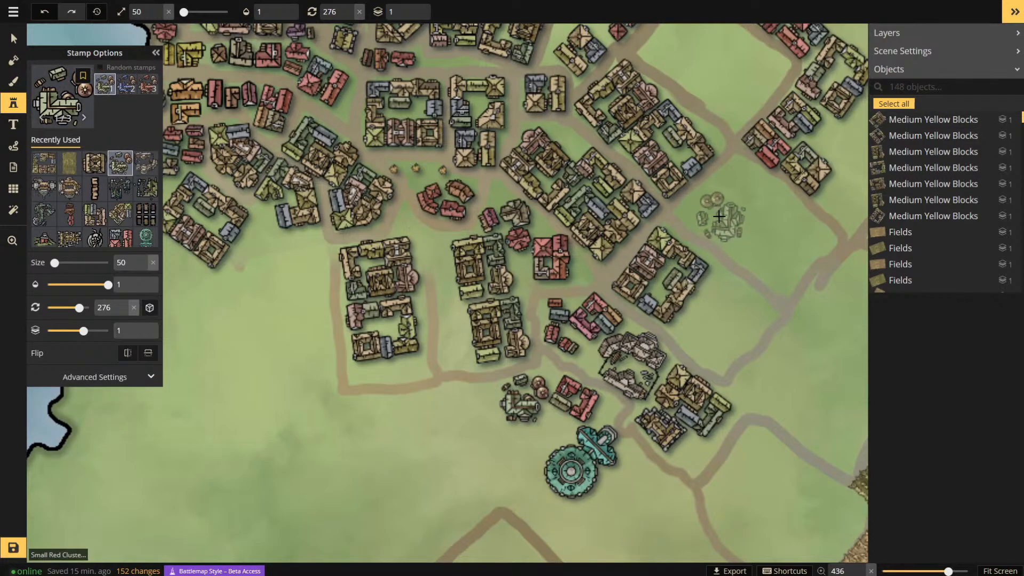
pyautogui.scroll(-3, 347, 150)
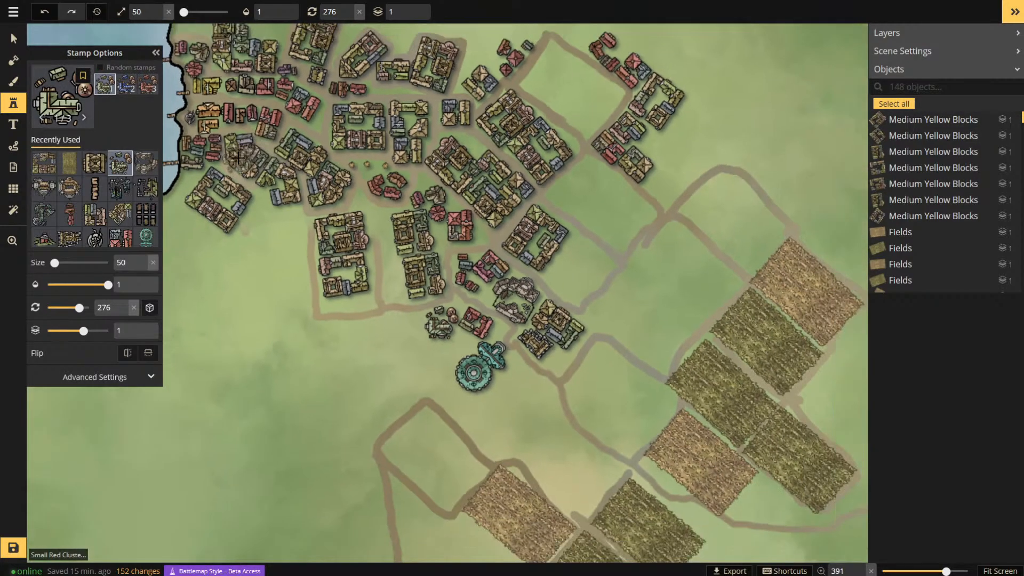
pyautogui.scroll(4, 715, 350)
pyautogui.scroll(2, 499, 264)
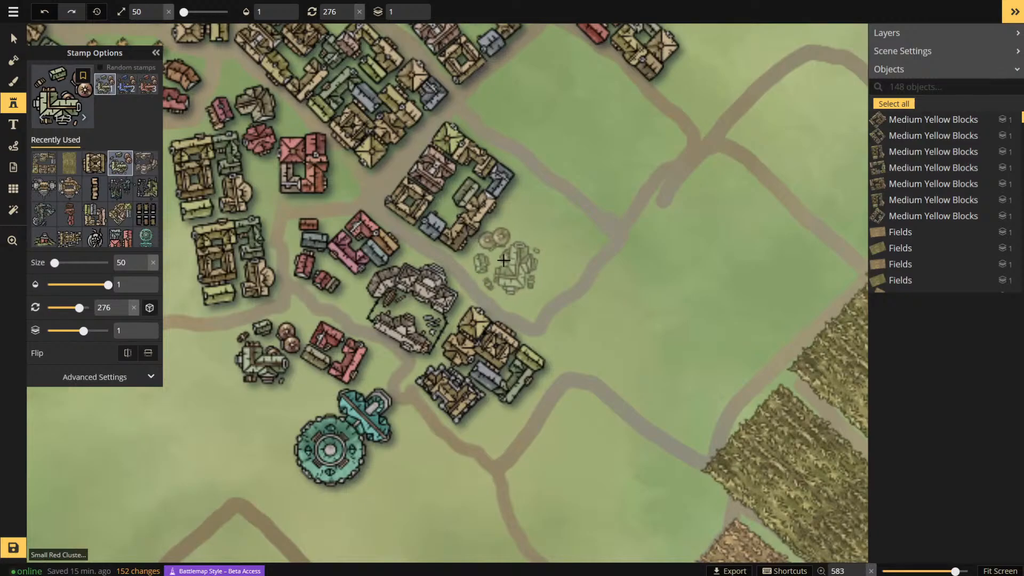
pyautogui.click(501, 260)
pyautogui.hotkey('ctrl', 'z')
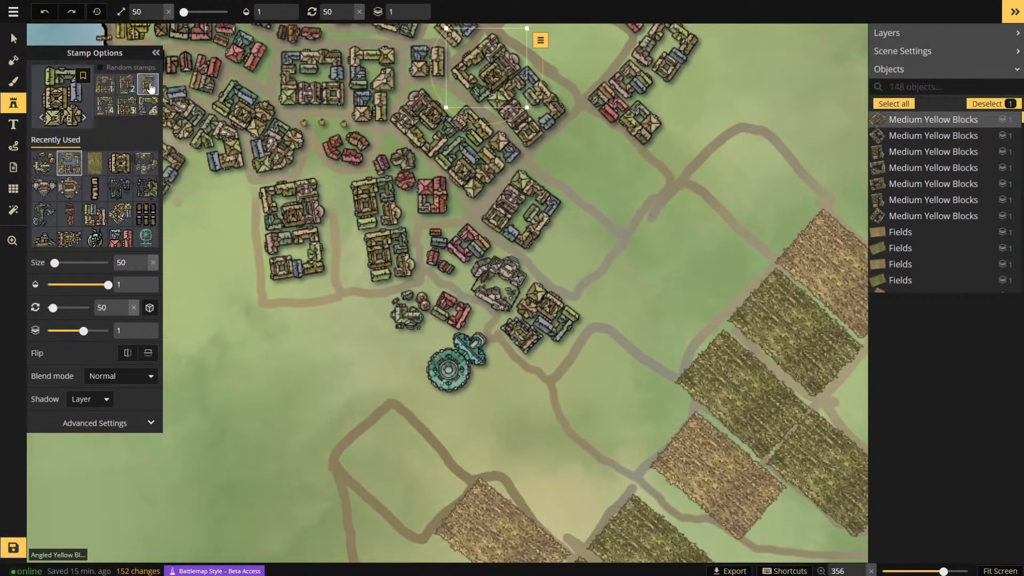
# - Place a size 50 brewery with random stamps enabled at the north end of the tilted brown field northwest of the lake
pyautogui.click(42, 162)
pyautogui.scroll(-3, 668, 347)
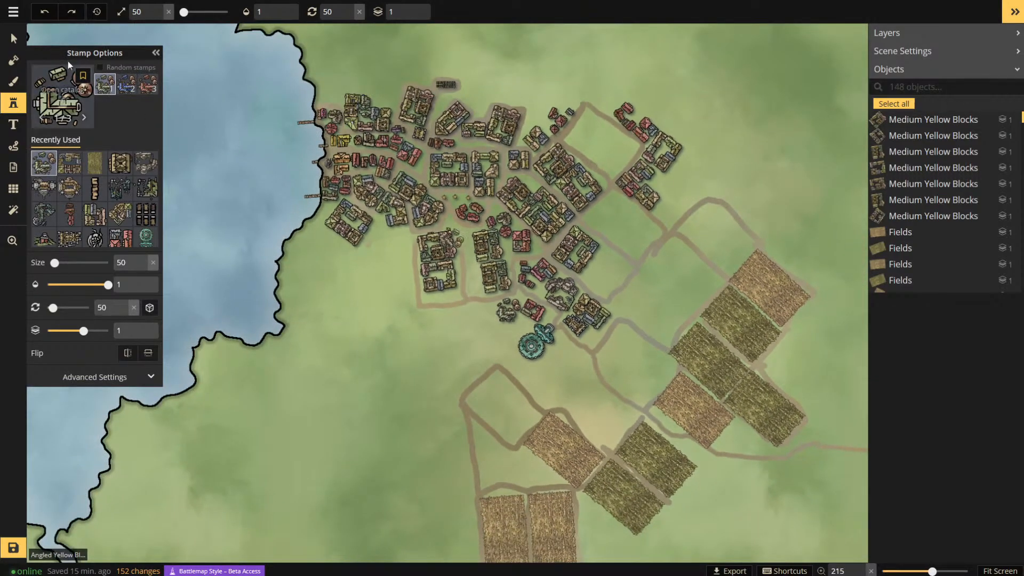
pyautogui.scroll(-4, 650, 331)
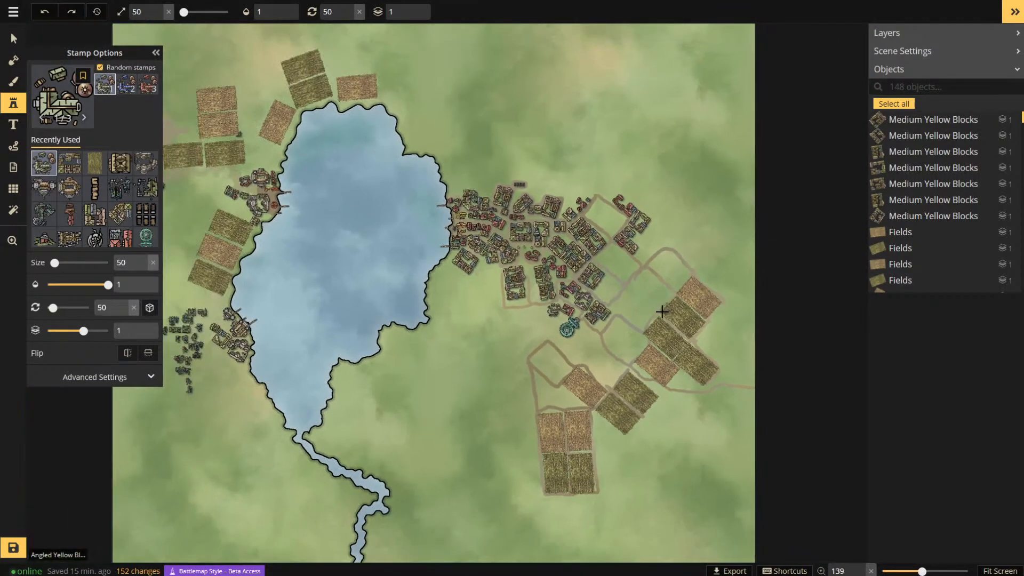
pyautogui.scroll(3, 240, 64)
pyautogui.scroll(8, 280, 94)
pyautogui.click(301, 119)
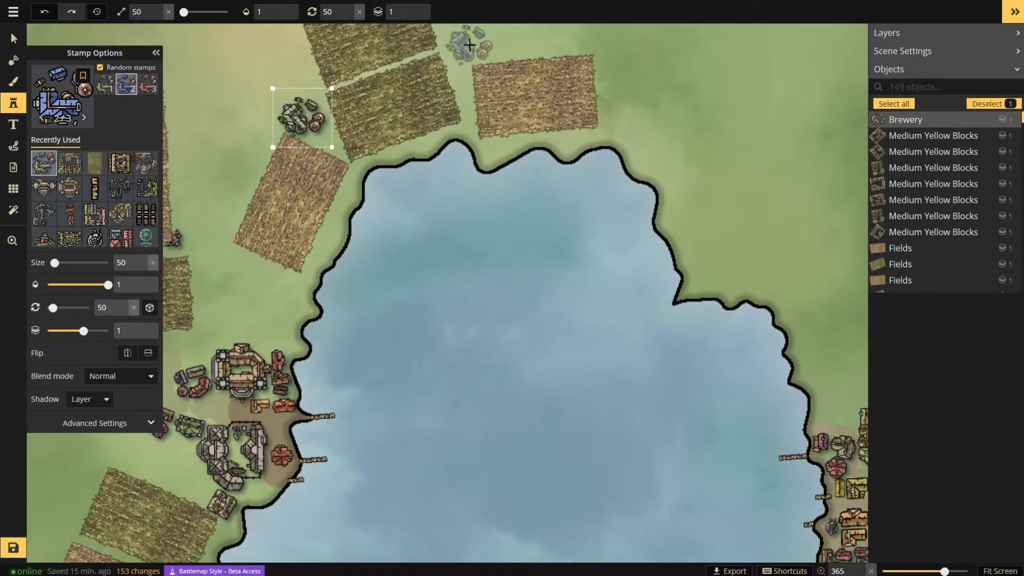
# - Add a blue brewery between the green fields and the brown field north of the lake, rotated to 215°
pyautogui.click(469, 45)
pyautogui.scroll(3, 469, 45)
pyautogui.scroll(-7, 478, 49)
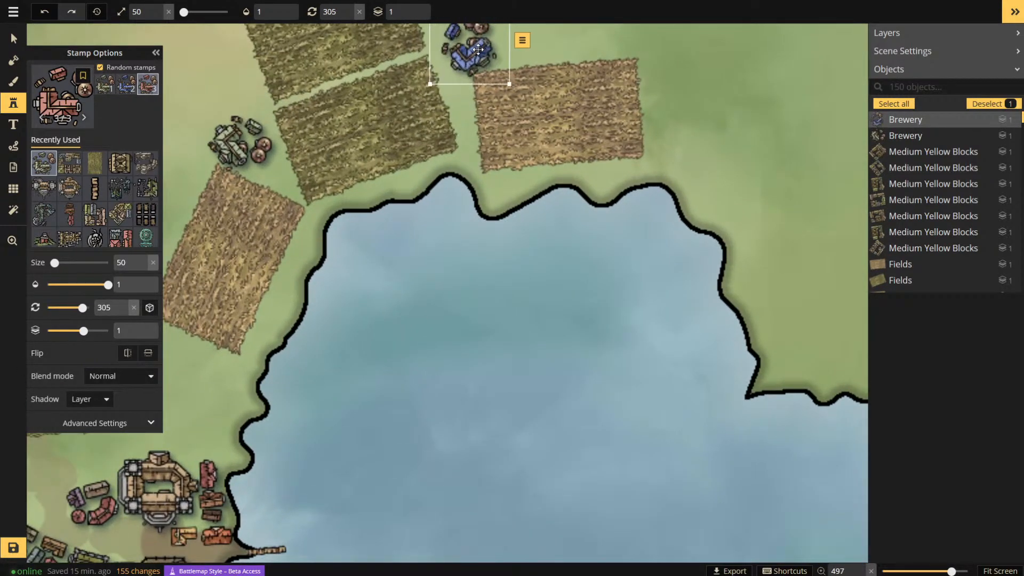
pyautogui.scroll(-6, 477, 50)
pyautogui.scroll(-4, 661, 123)
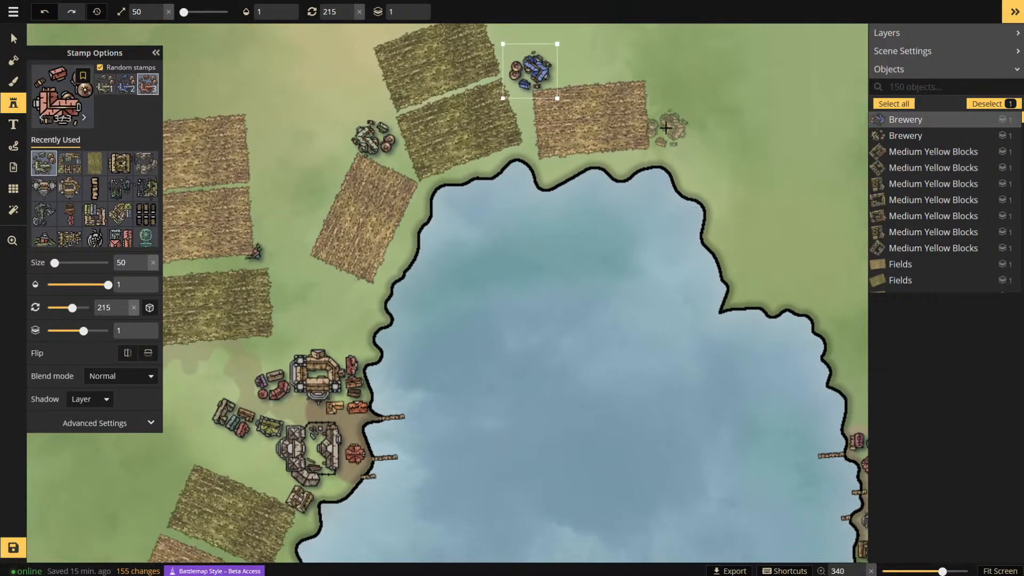
pyautogui.scroll(-2, 665, 128)
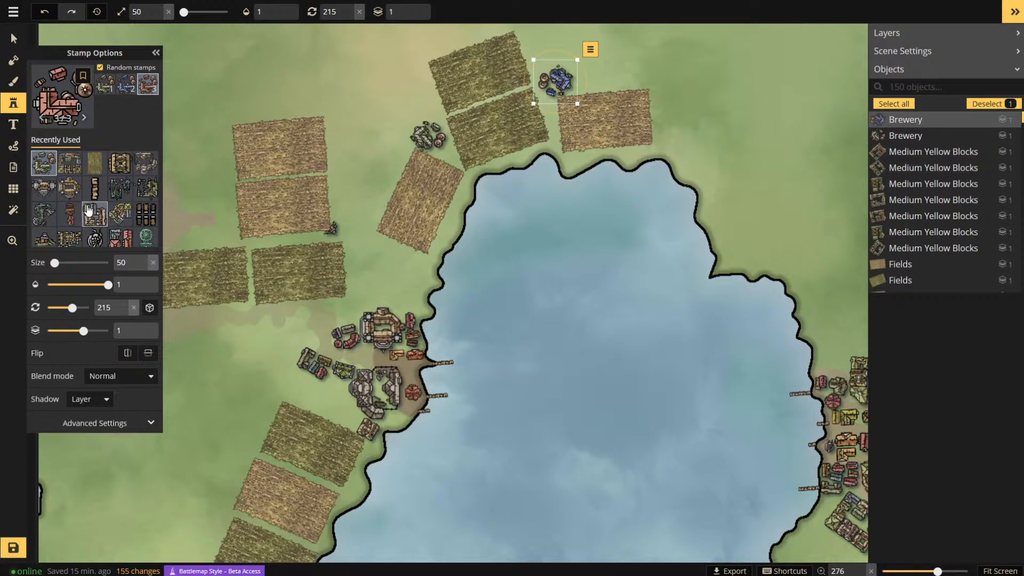
# - Place an Angled Yellow Blocks stamp at the north end of the northern west-shore village and rotate it to 78°
pyautogui.click(116, 219)
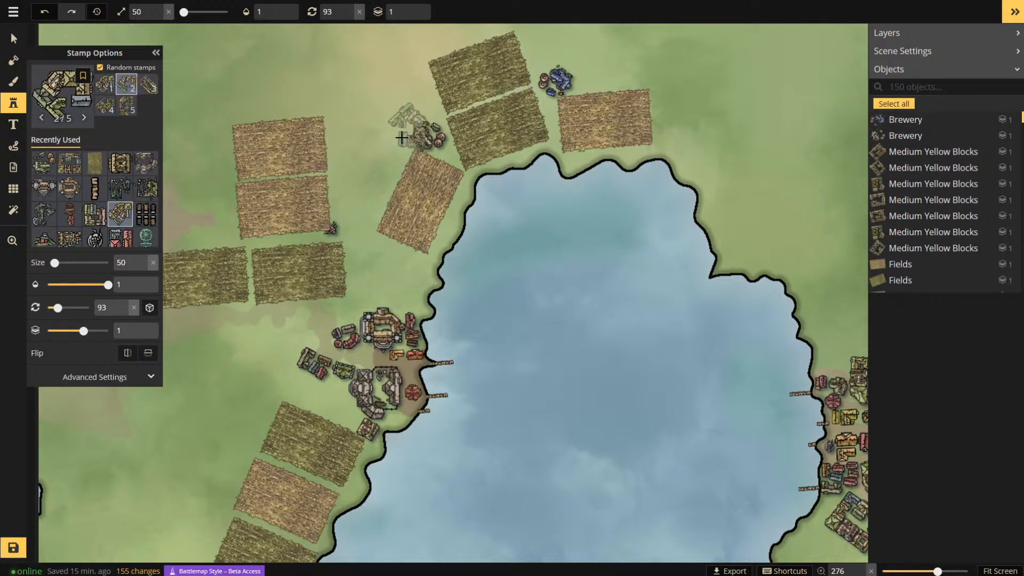
pyautogui.click(395, 287)
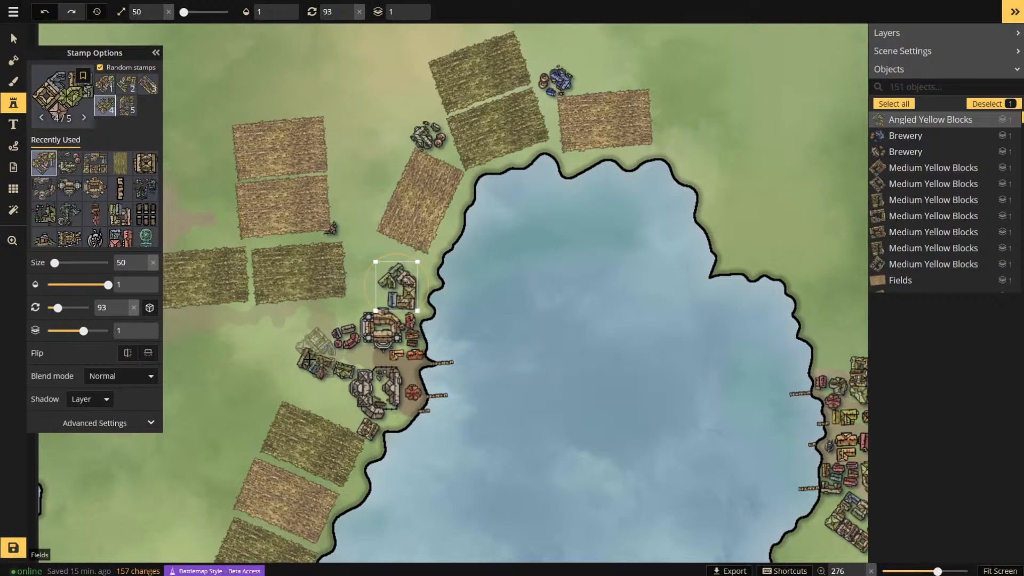
pyautogui.scroll(-3, 310, 365)
pyautogui.scroll(1, 309, 411)
pyautogui.scroll(6, 315, 410)
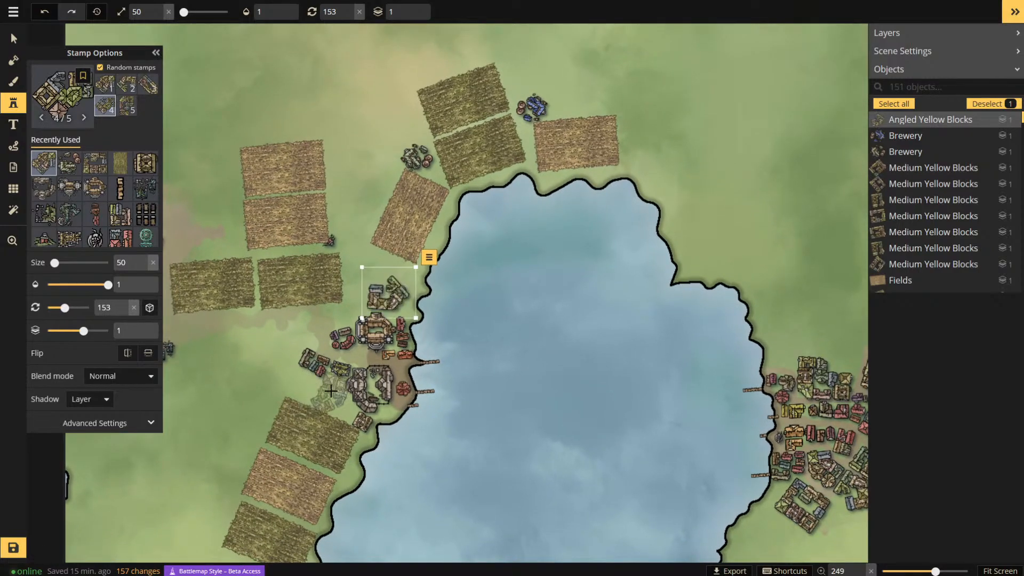
pyautogui.scroll(-6, 330, 388)
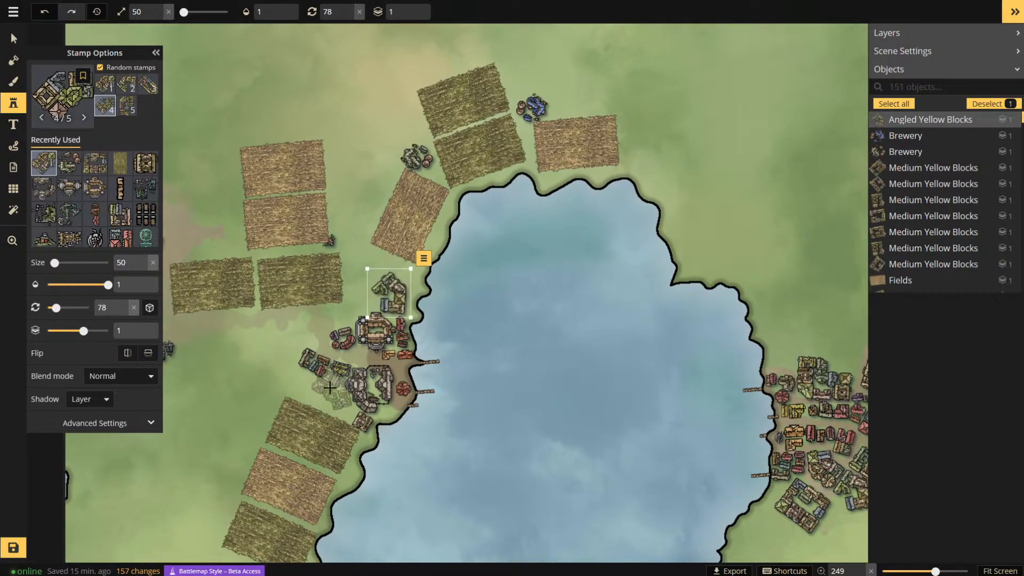
# - Add another Angled Yellow Blocks stamp at the village's southwest edge, just above the green field, rotated to 228°
pyautogui.click(322, 395)
pyautogui.scroll(3, 324, 394)
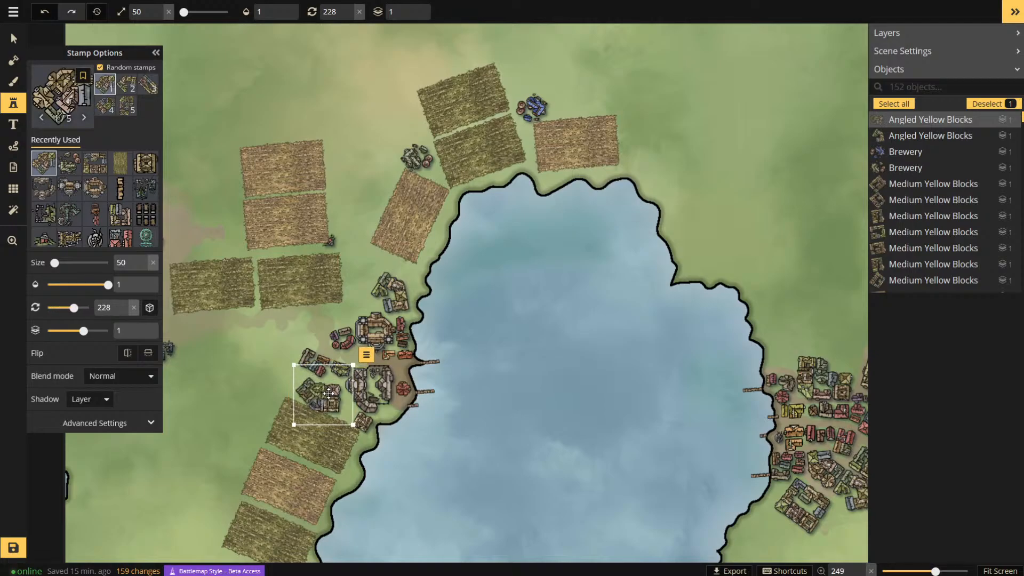
pyautogui.scroll(-5, 232, 267)
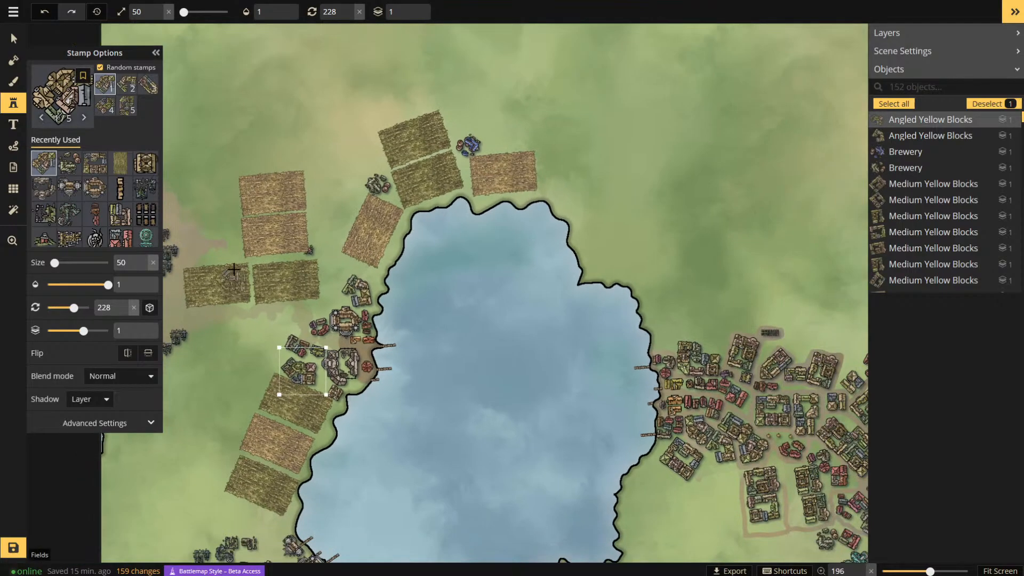
# - Place two Angled Yellow Blocks in the empty plot northeast of the eastern town, the western one at 213° and the southeastern one at 138°
pyautogui.scroll(2, 807, 375)
pyautogui.scroll(12, 807, 376)
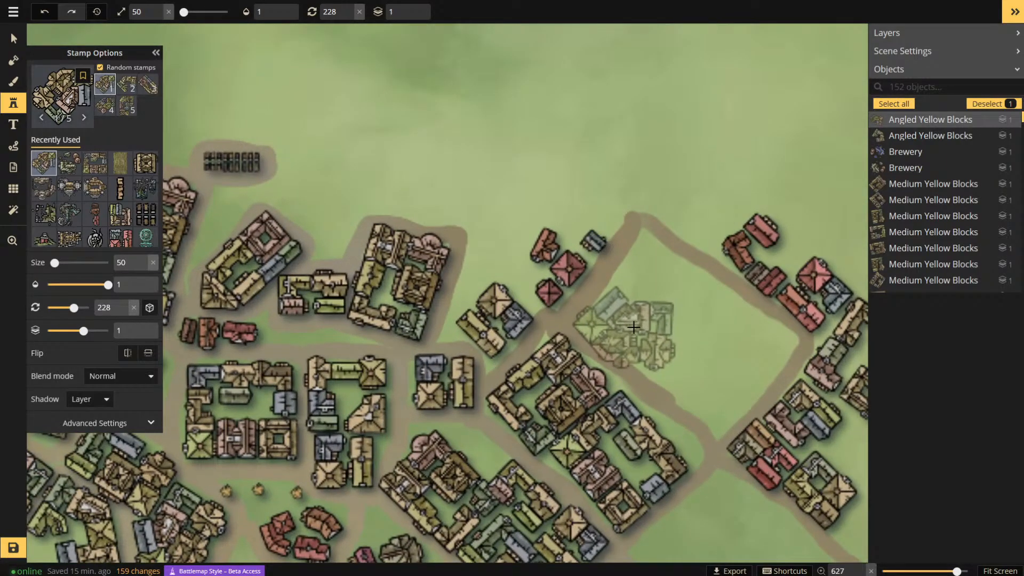
pyautogui.click(633, 327)
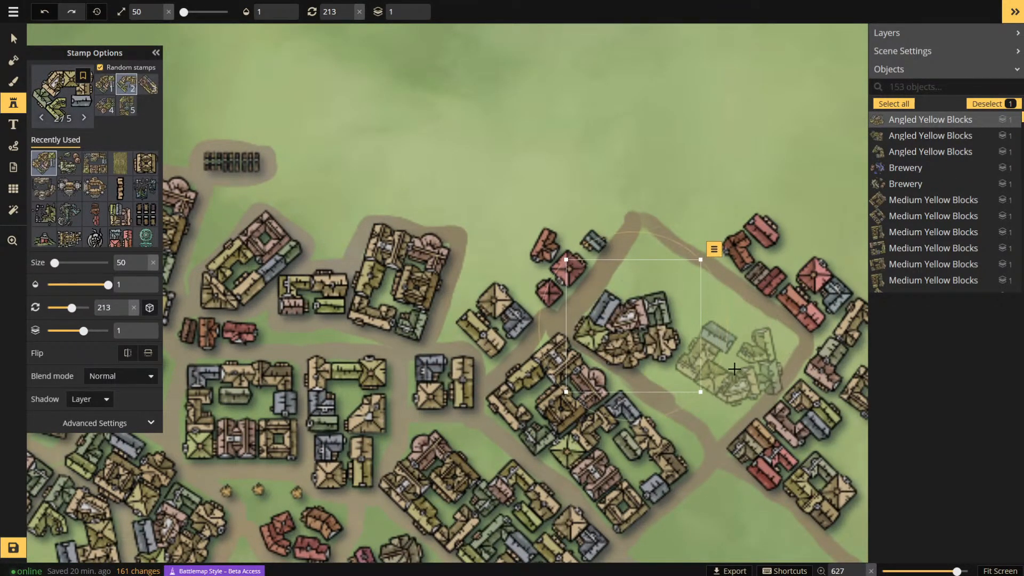
pyautogui.scroll(1, 745, 363)
pyautogui.click(744, 368)
pyautogui.scroll(1, 744, 369)
pyautogui.scroll(-7, 744, 370)
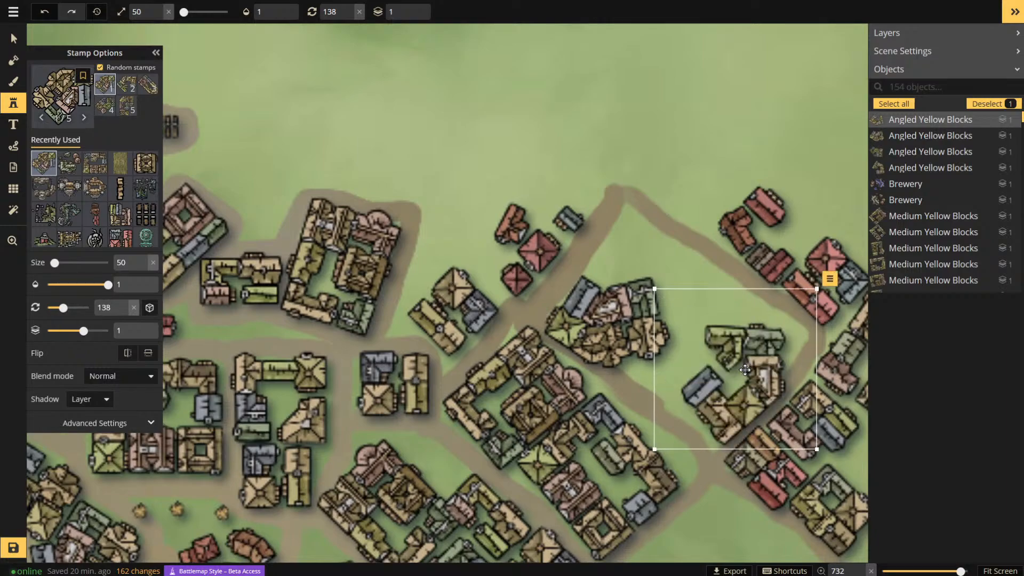
# - Rotate the plot's southeastern Angled Yellow Blocks to 123° and shift it west, then add another at 33° above the road's northern corner
pyautogui.scroll(1, 745, 369)
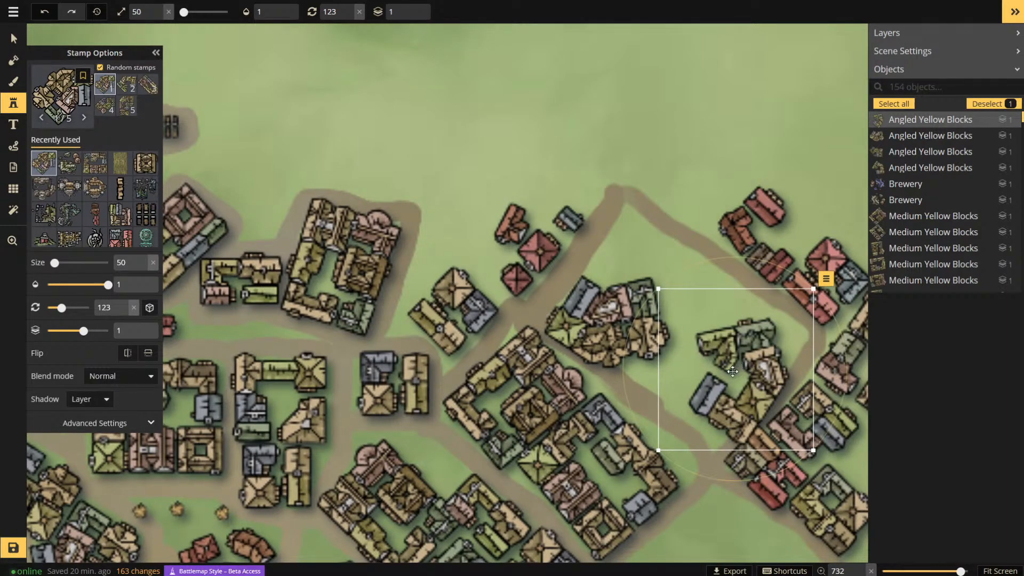
pyautogui.moveTo(732, 371); pyautogui.dragTo(709, 371)
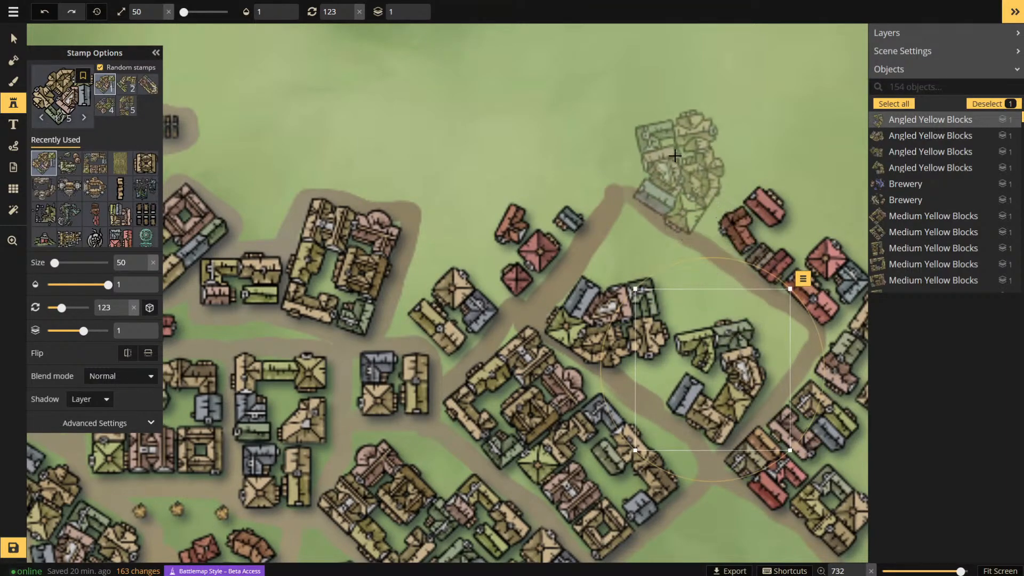
pyautogui.click(703, 133)
pyautogui.scroll(-6, 706, 130)
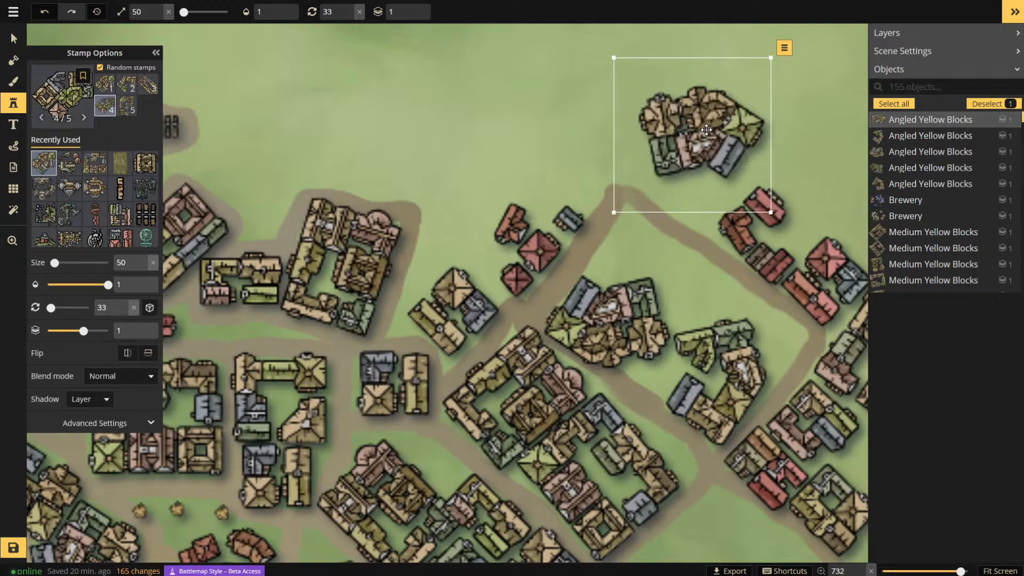
pyautogui.moveTo(705, 130); pyautogui.dragTo(623, 139)
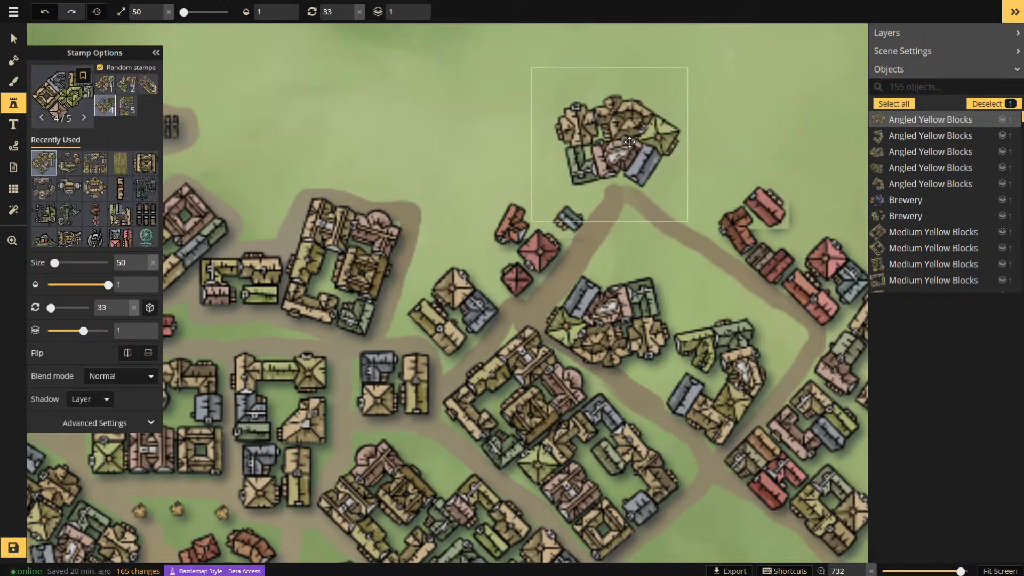
# - Place a Medium Yellow Blocks stamp in the northwest part of the northeastern plot, rotated to 35°
pyautogui.click(95, 162)
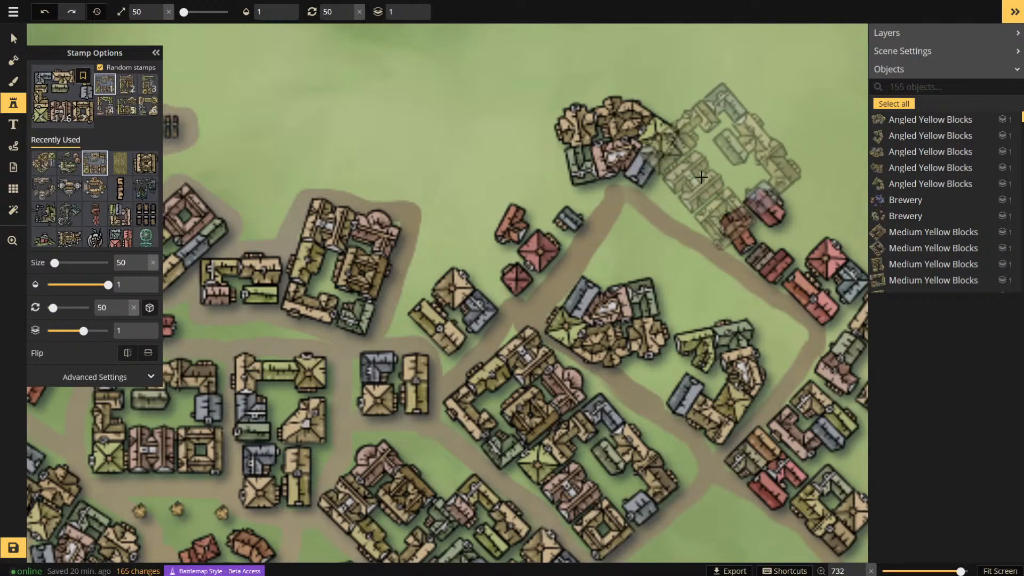
pyautogui.scroll(-1, 649, 288)
pyautogui.scroll(-3, 651, 289)
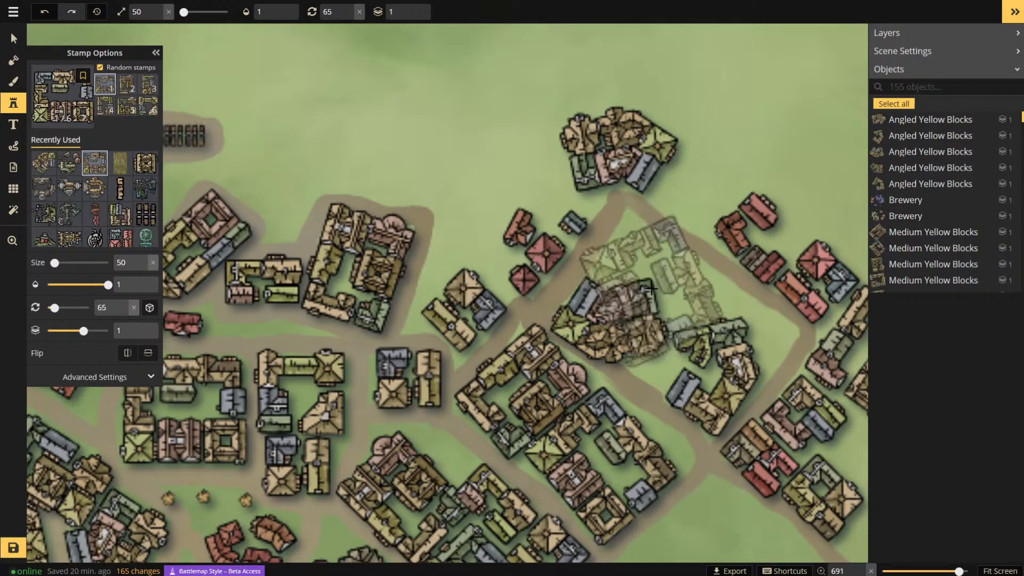
pyautogui.click(650, 288)
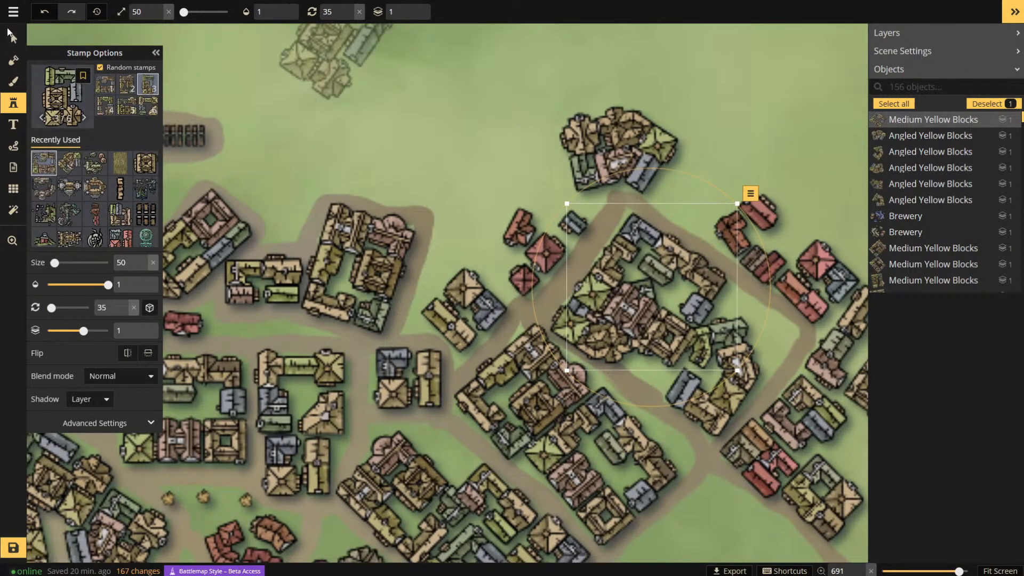
# - Delete the western Angled Yellow Blocks overlapped by the new Medium Yellow Blocks in the northeastern plot
pyautogui.click(12, 38)
pyautogui.click(576, 329)
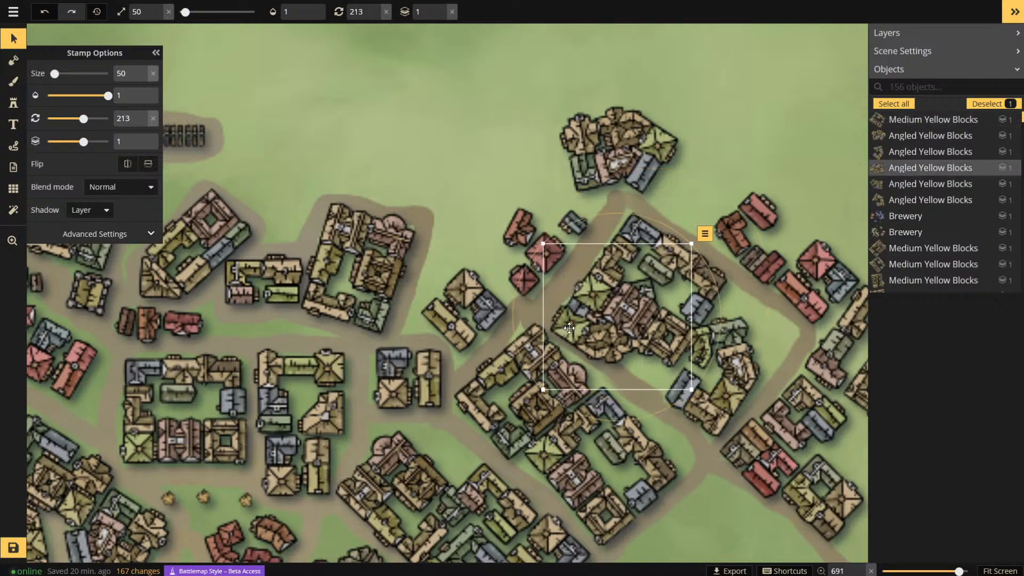
pyautogui.press('Delete')
# - Move the remaining Angled Yellow Blocks northeast, away from the Medium Yellow Blocks, and rotate it to 148°
pyautogui.click(741, 344)
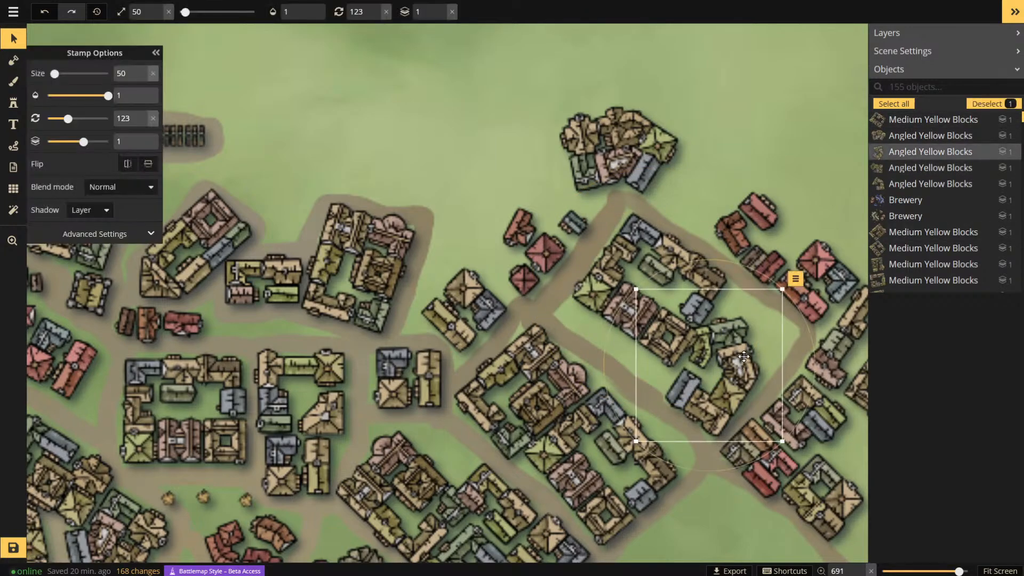
pyautogui.moveTo(741, 344); pyautogui.dragTo(765, 339)
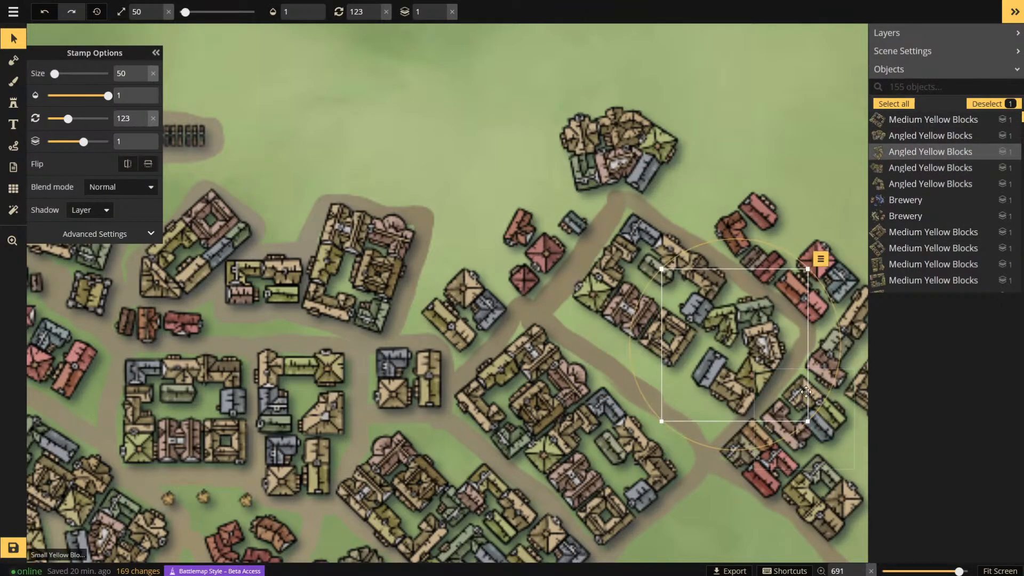
pyautogui.moveTo(834, 312); pyautogui.dragTo(836, 358)
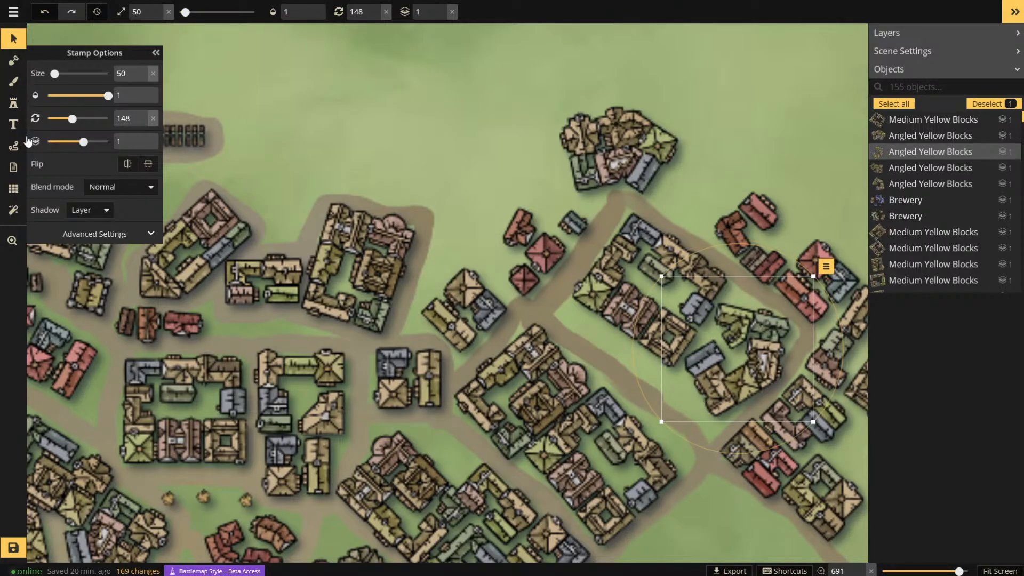
# - Place a Medium Yellow Blocks at 213° on the town's eastern edge and an Angled Yellow Blocks at 123° beside the road junction south of it
pyautogui.scroll(-5, 504, 199)
pyautogui.scroll(3, 626, 310)
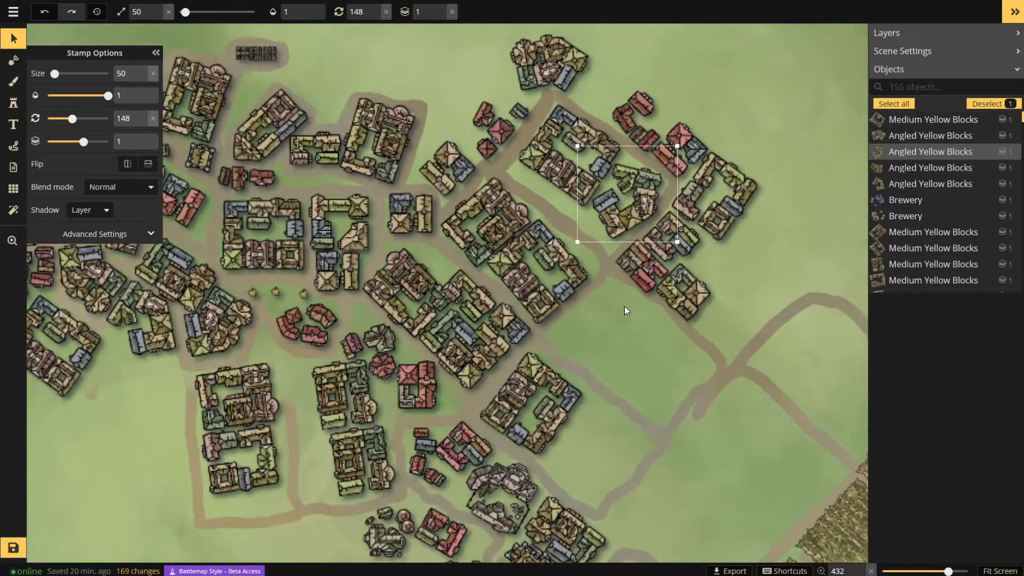
pyautogui.scroll(2, 679, 347)
pyautogui.click(12, 104)
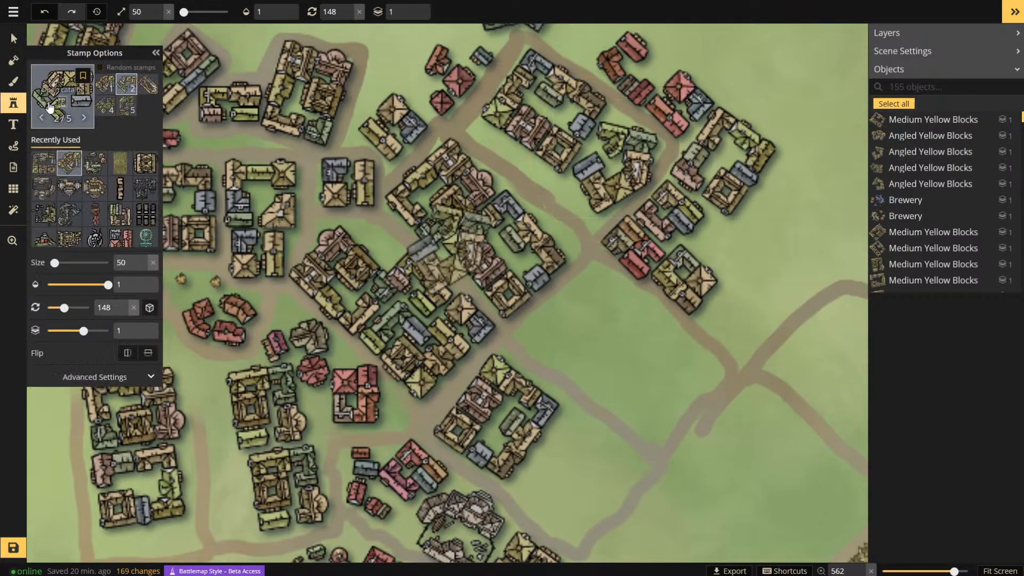
pyautogui.click(50, 166)
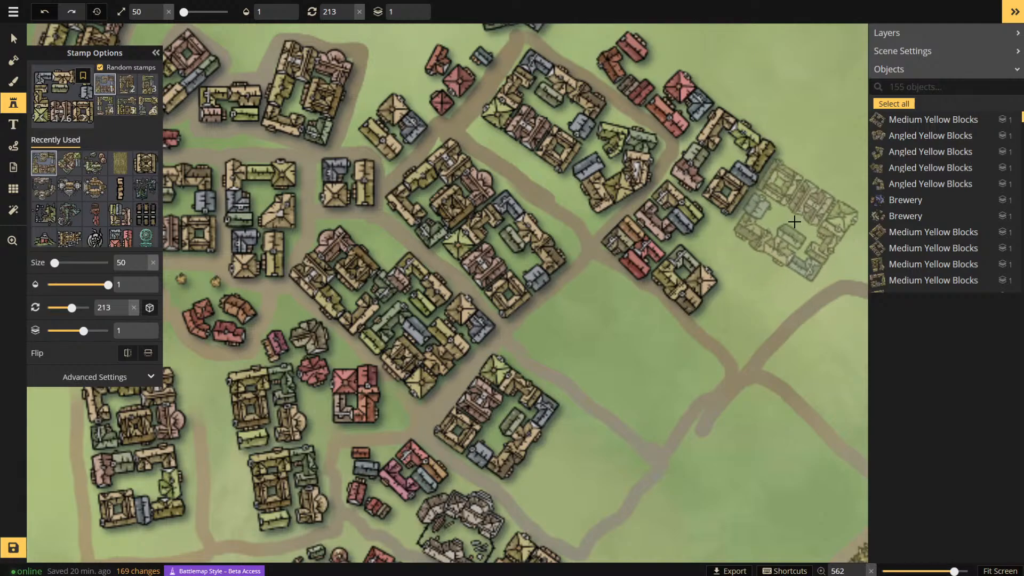
pyautogui.scroll(1, 802, 216)
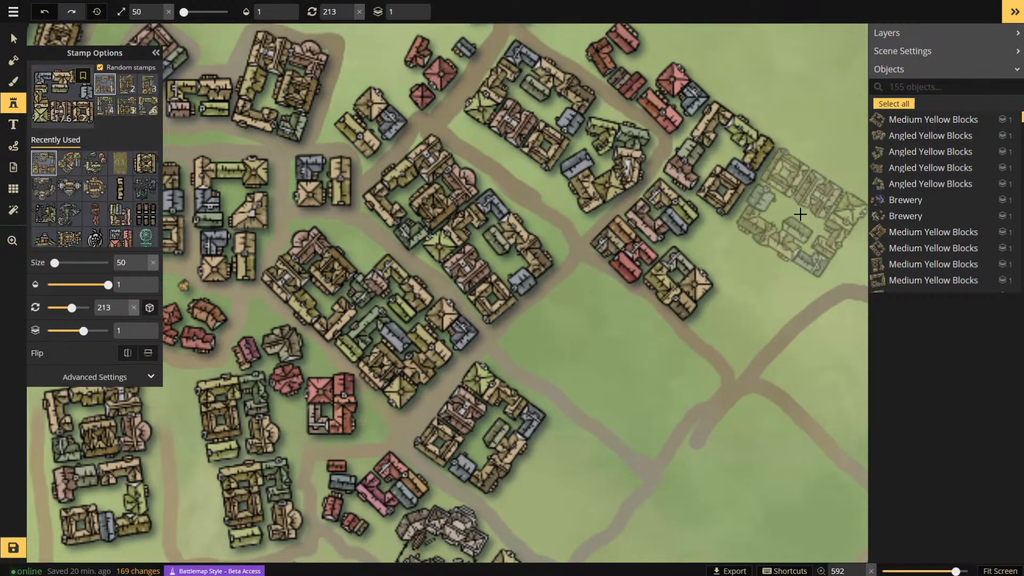
pyautogui.click(798, 214)
pyautogui.click(78, 166)
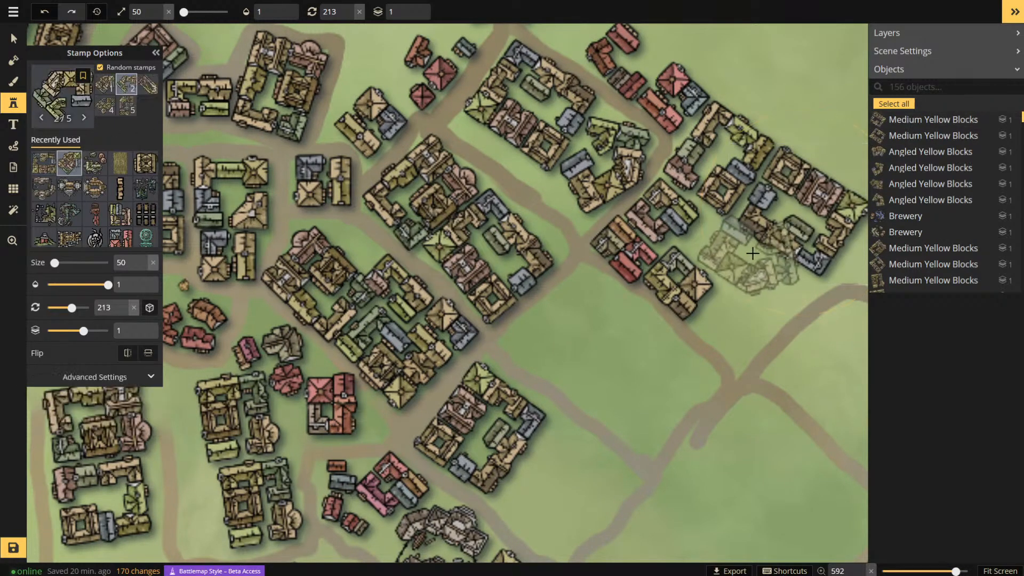
pyautogui.click(749, 293)
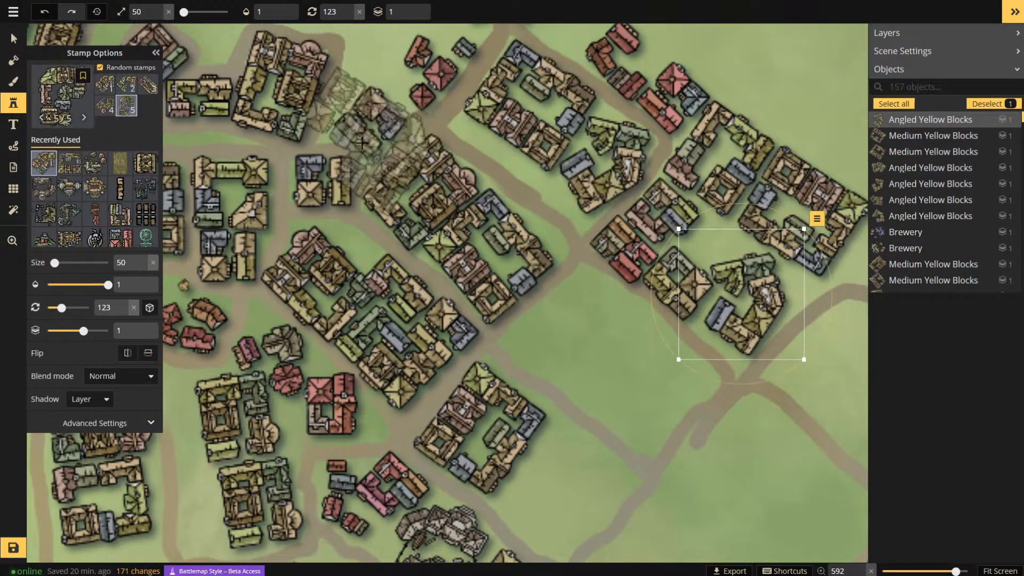
# - Add an Angled Yellow Blocks stamp northeast of the road's northern corner, rotated to 33° and fitted against the red houses
pyautogui.scroll(-6, 419, 159)
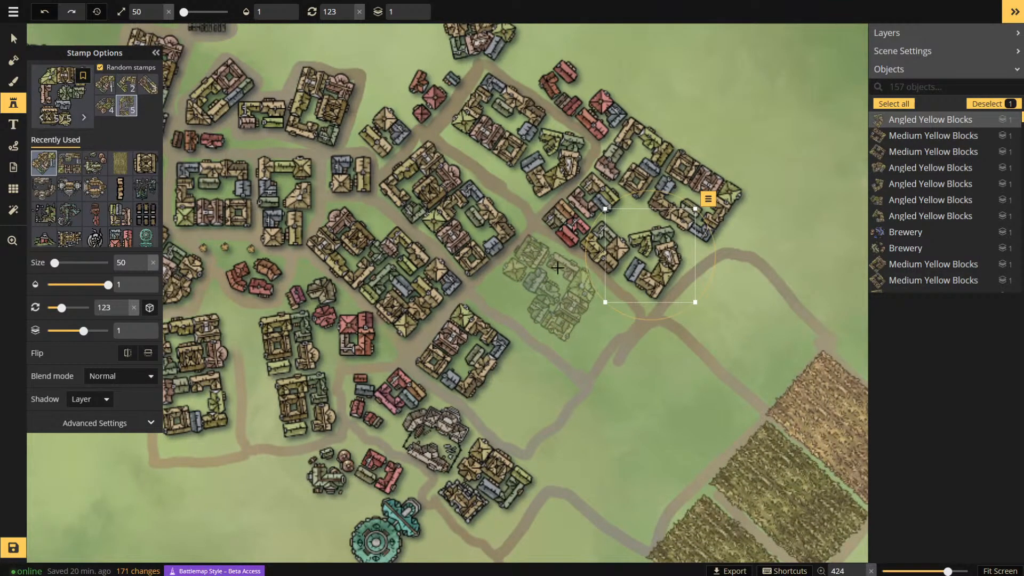
pyautogui.scroll(-3, 673, 402)
pyautogui.scroll(2, 613, 138)
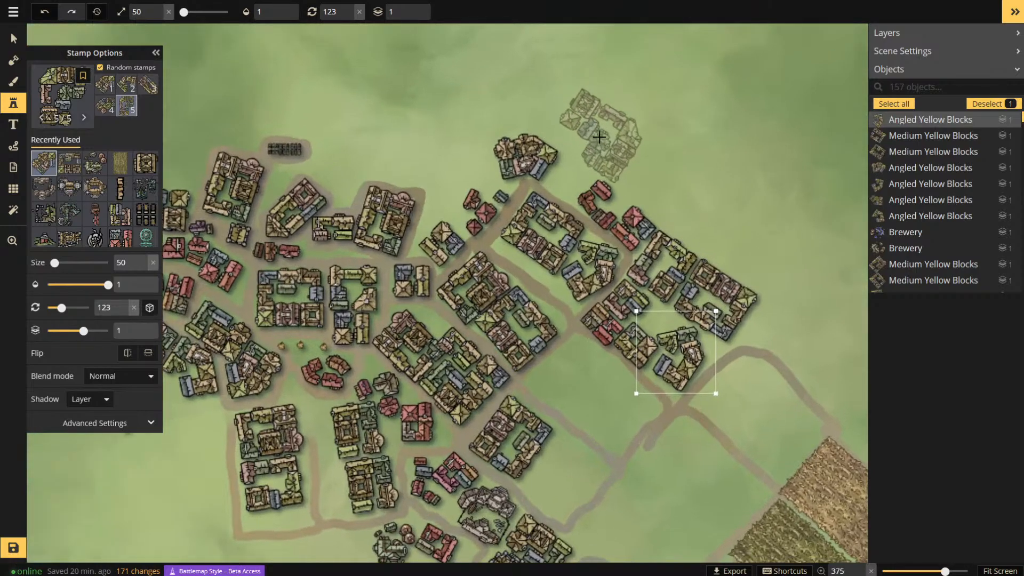
pyautogui.click(603, 136)
pyautogui.scroll(2, 603, 136)
pyautogui.scroll(4, 603, 136)
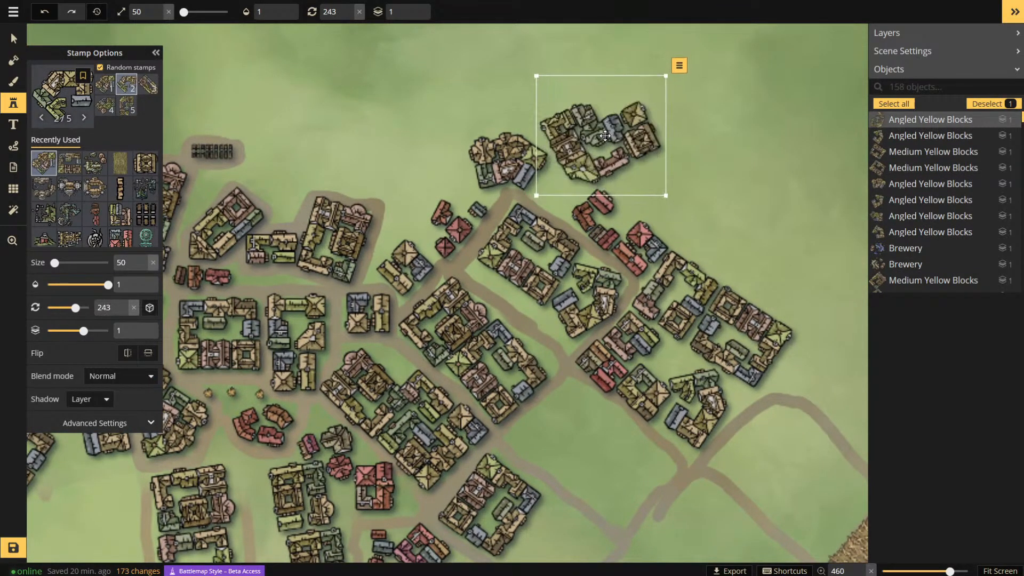
pyautogui.scroll(-15, 604, 136)
pyautogui.scroll(-2, 614, 126)
pyautogui.scroll(3, 614, 125)
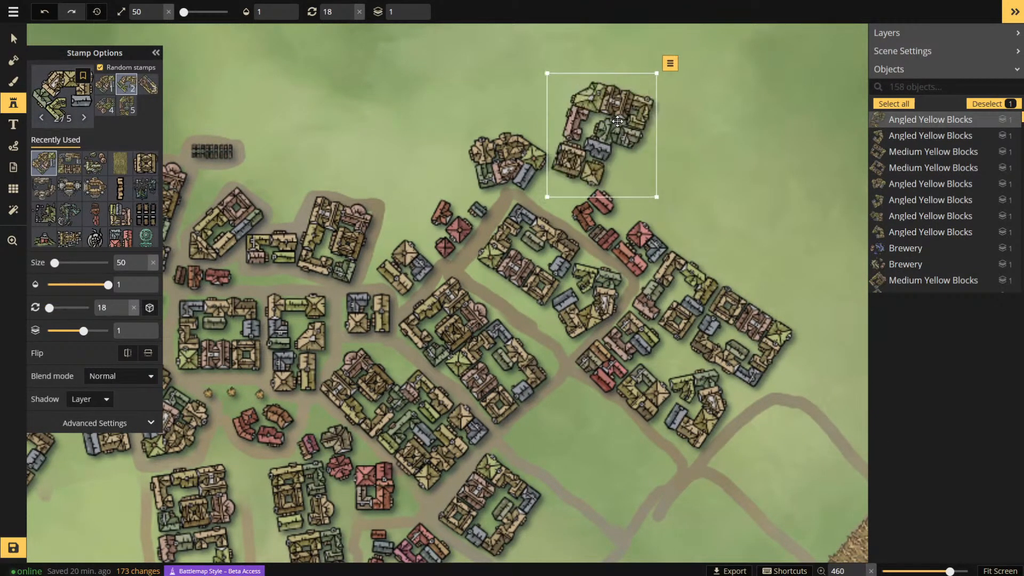
pyautogui.moveTo(614, 125); pyautogui.dragTo(602, 156)
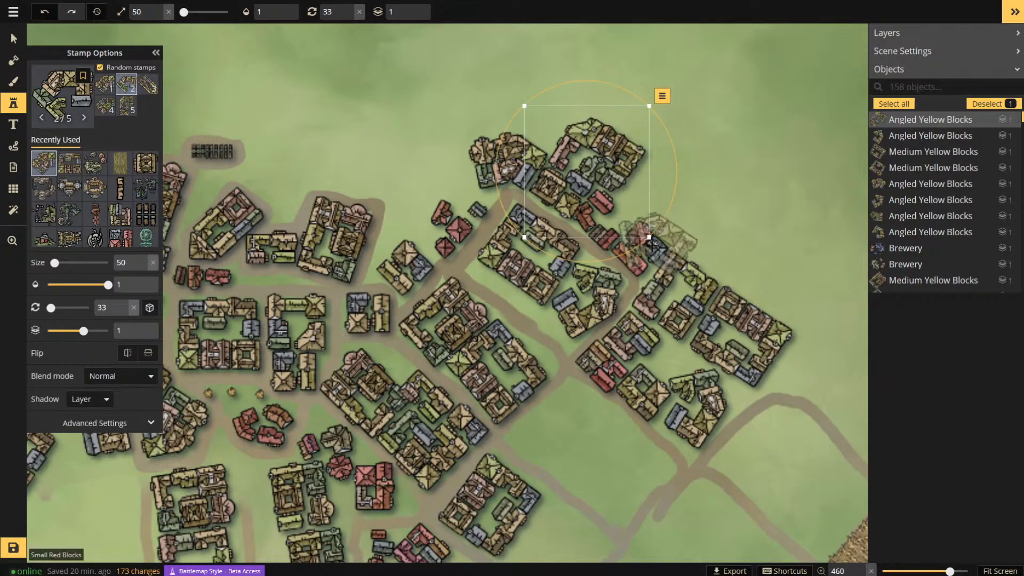
# - Nudge the northeastern Small Red Blocks slightly north of the neighbouring yellow blocks and save the map
pyautogui.click(11, 39)
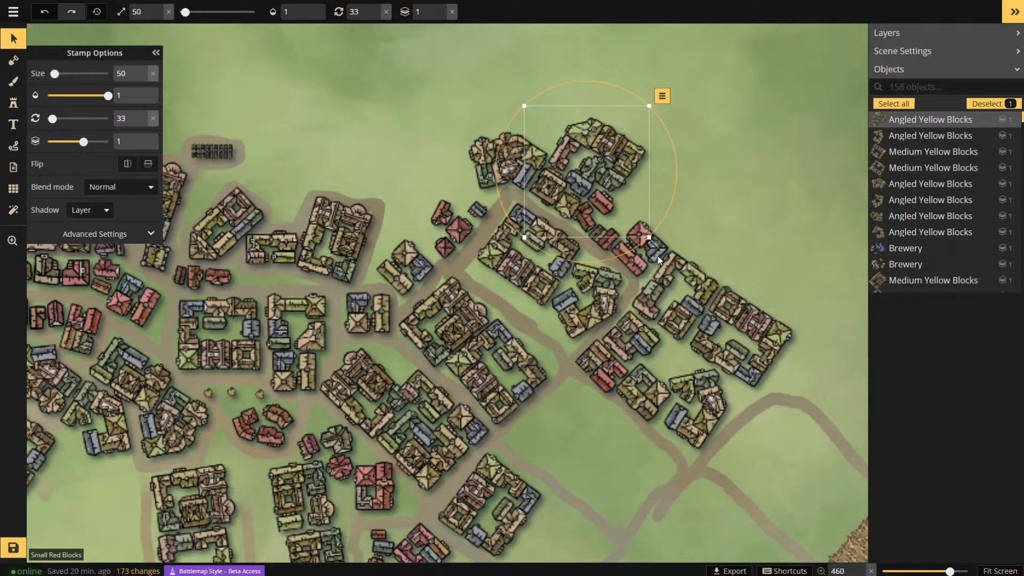
pyautogui.moveTo(653, 253); pyautogui.dragTo(656, 247)
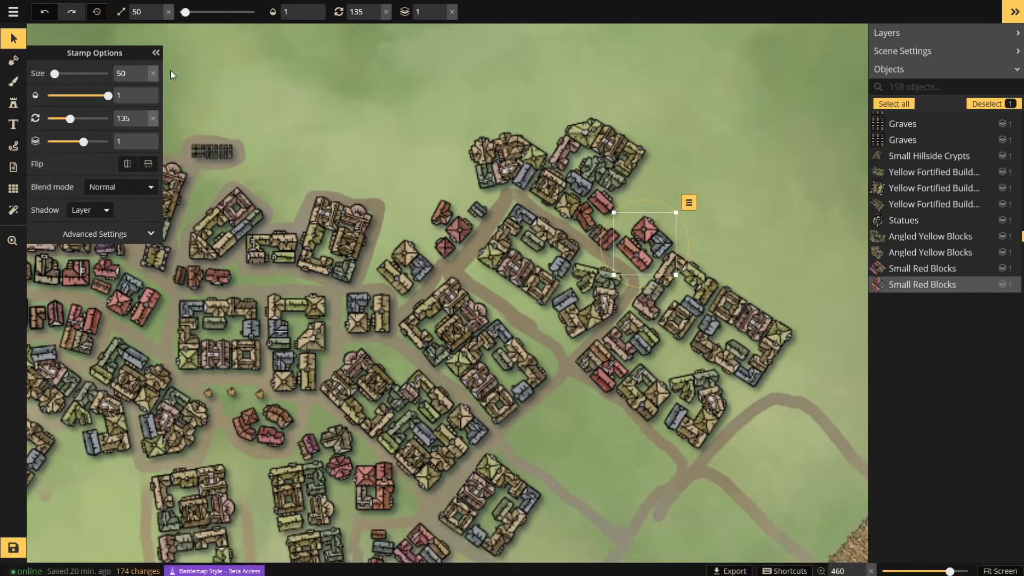
pyautogui.click(14, 11)
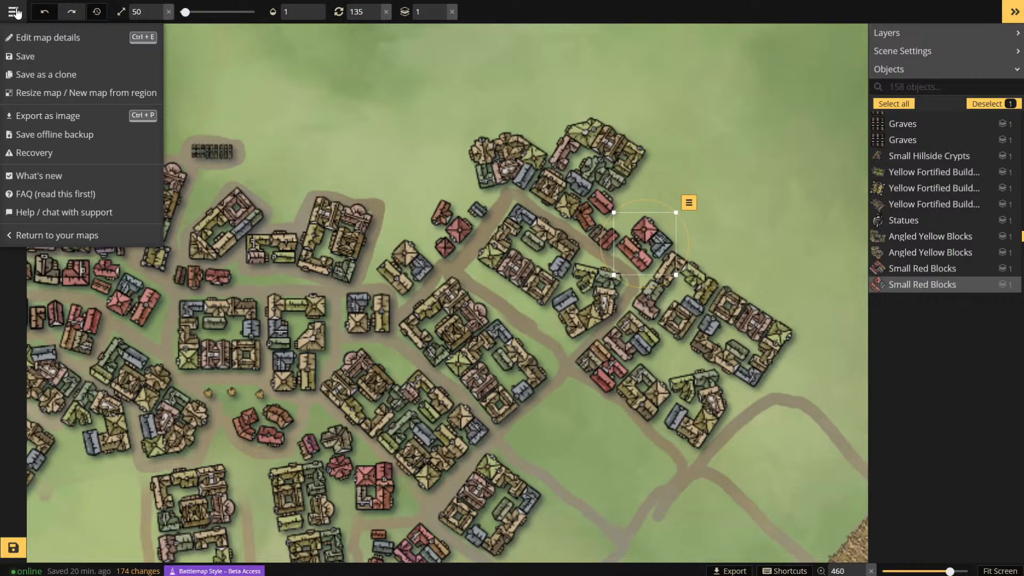
pyautogui.click(83, 57)
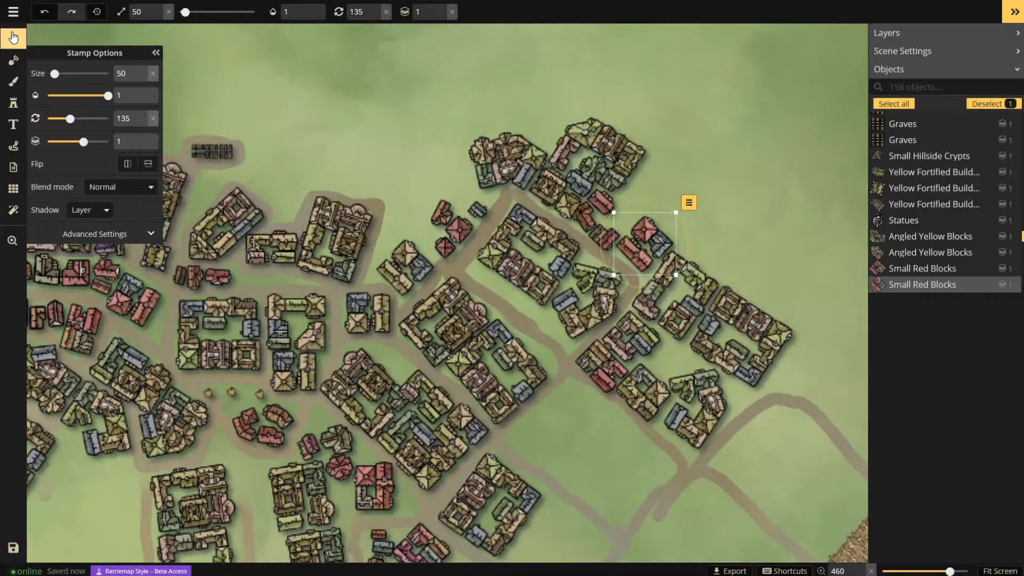
pyautogui.click(18, 41)
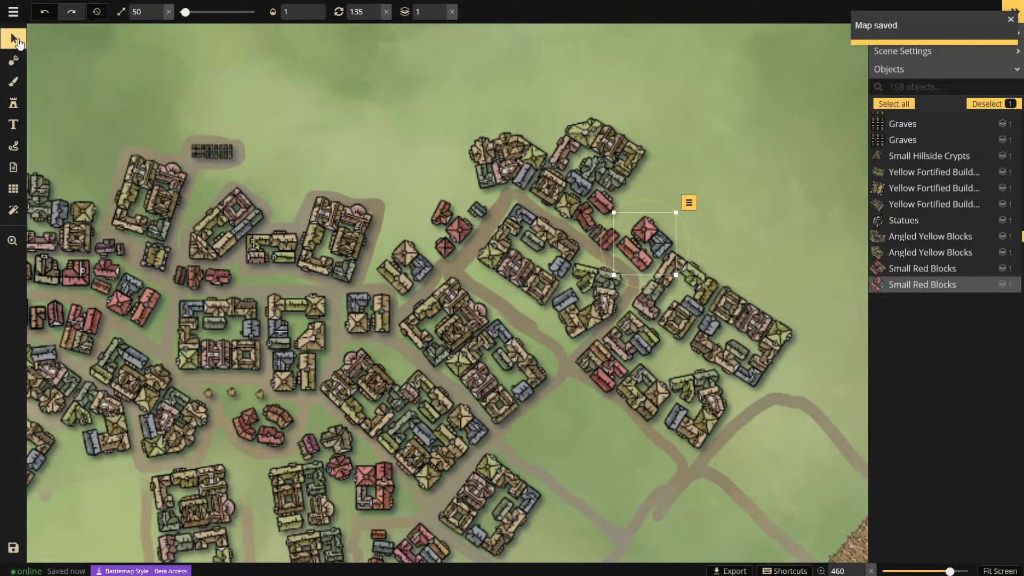
pyautogui.click(18, 41)
pyautogui.click(18, 41)
pyautogui.moveTo(16, 3)
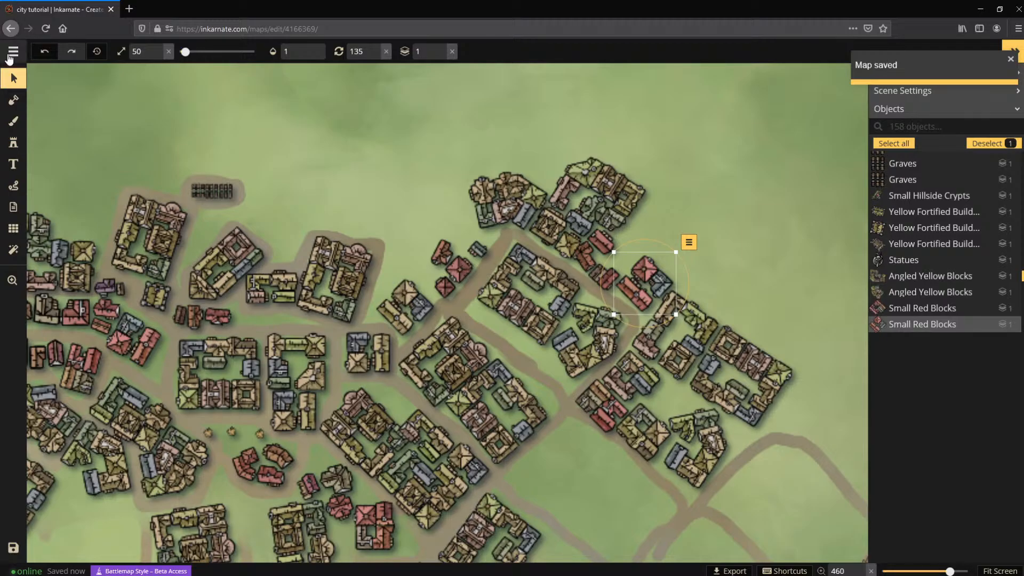
pyautogui.click(10, 53)
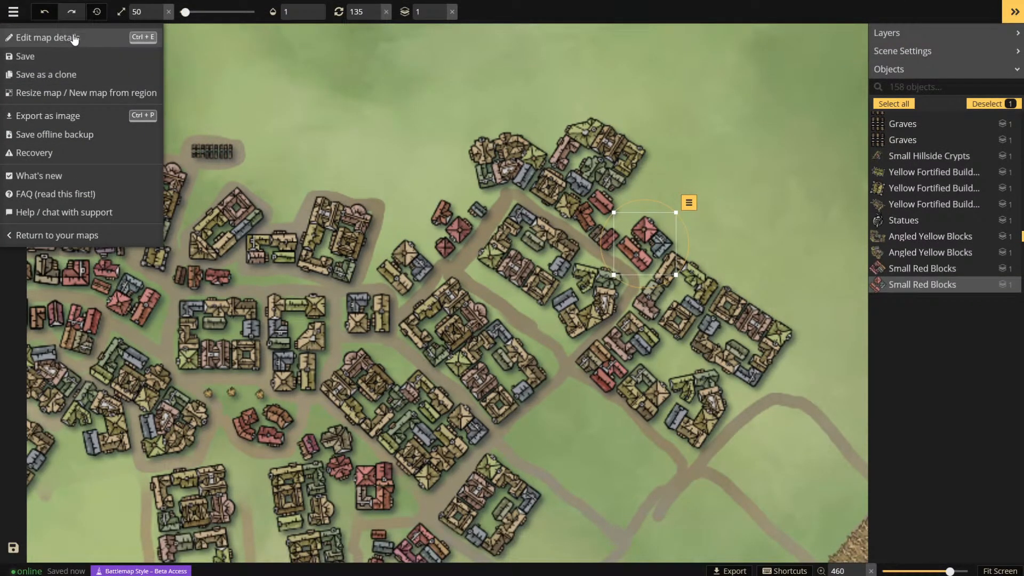
pyautogui.click(75, 38)
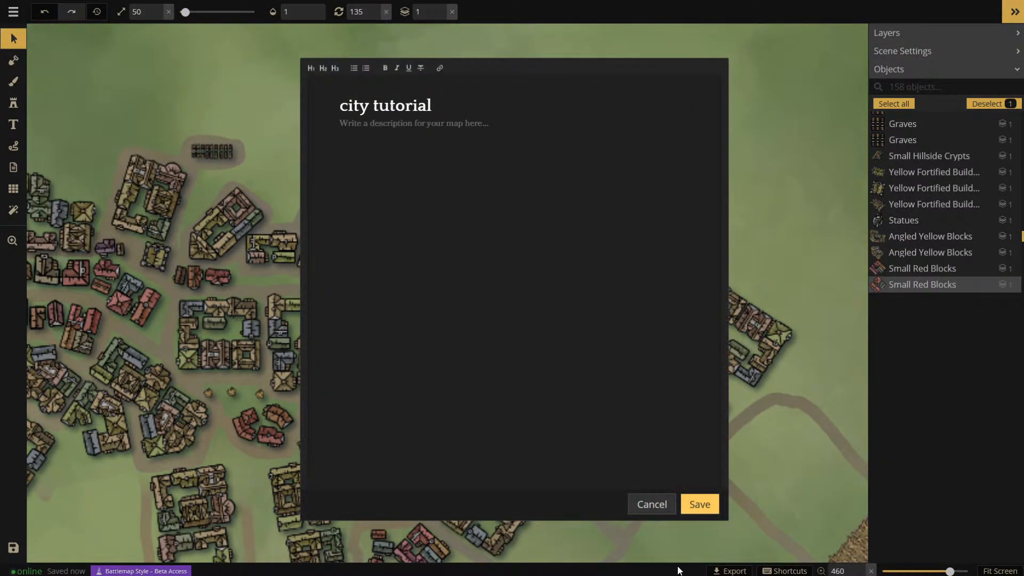
pyautogui.click(654, 504)
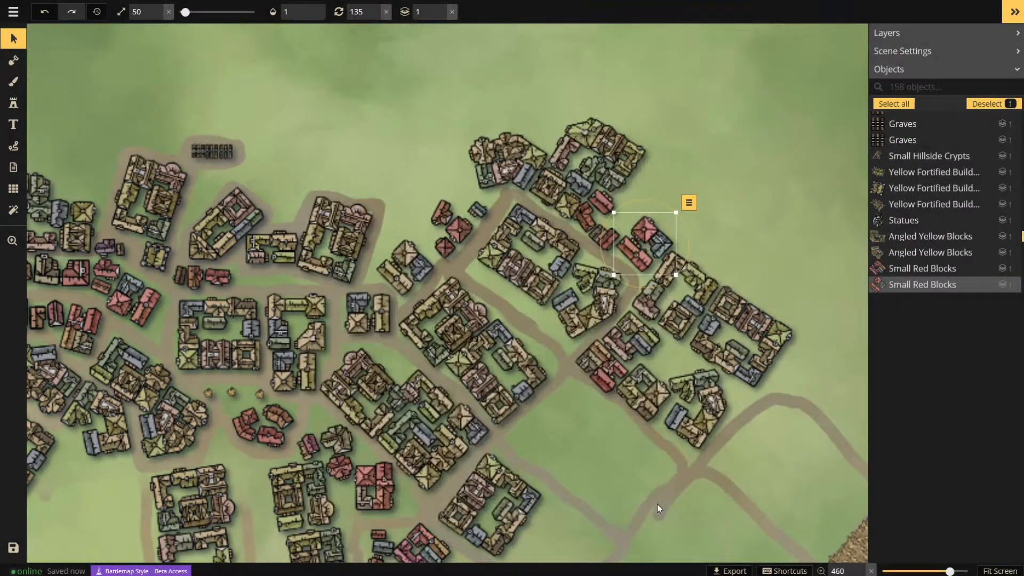
pyautogui.click(11, 187)
pyautogui.click(13, 168)
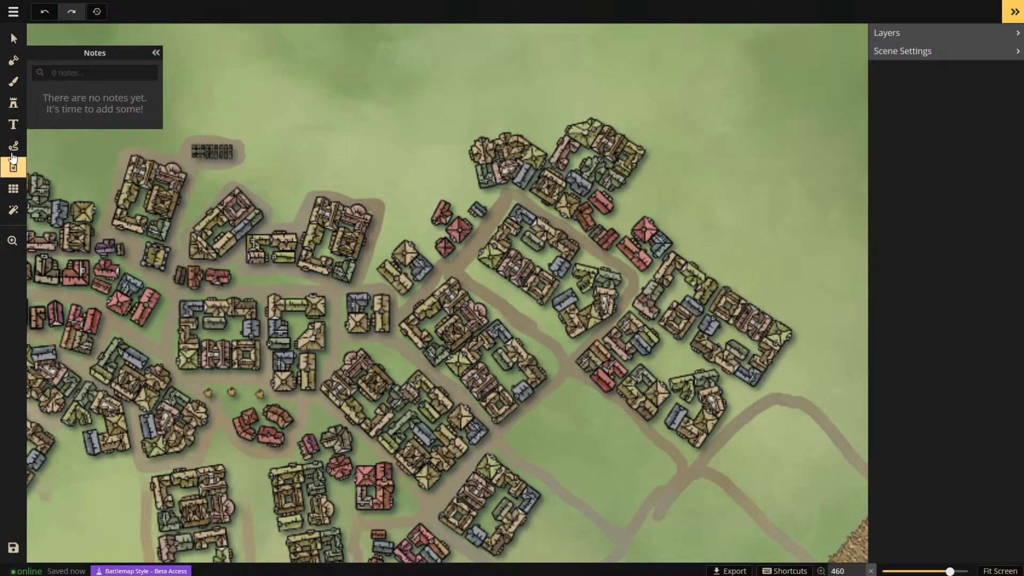
pyautogui.click(12, 152)
pyautogui.click(11, 108)
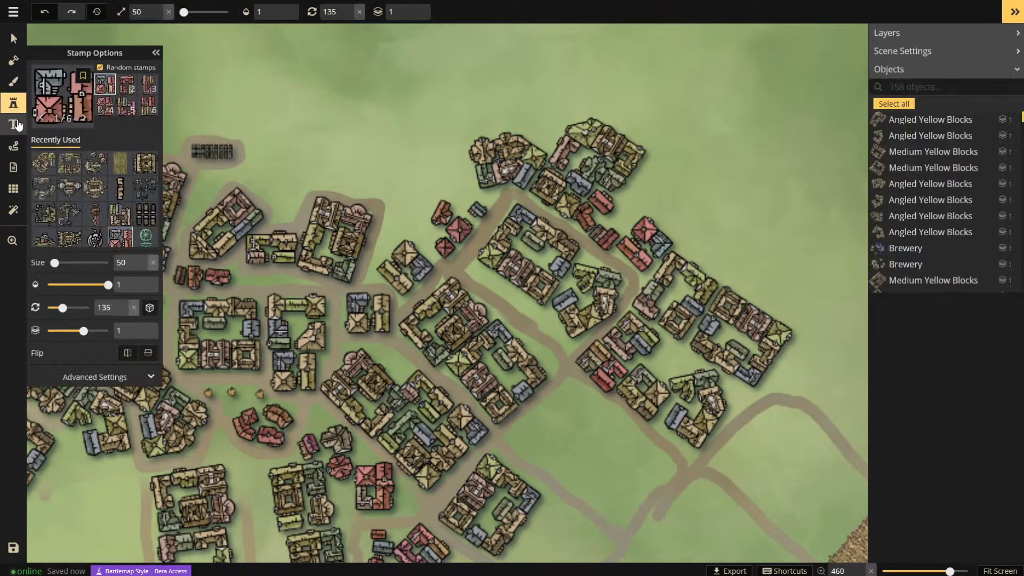
pyautogui.click(15, 124)
pyautogui.click(14, 81)
pyautogui.click(13, 60)
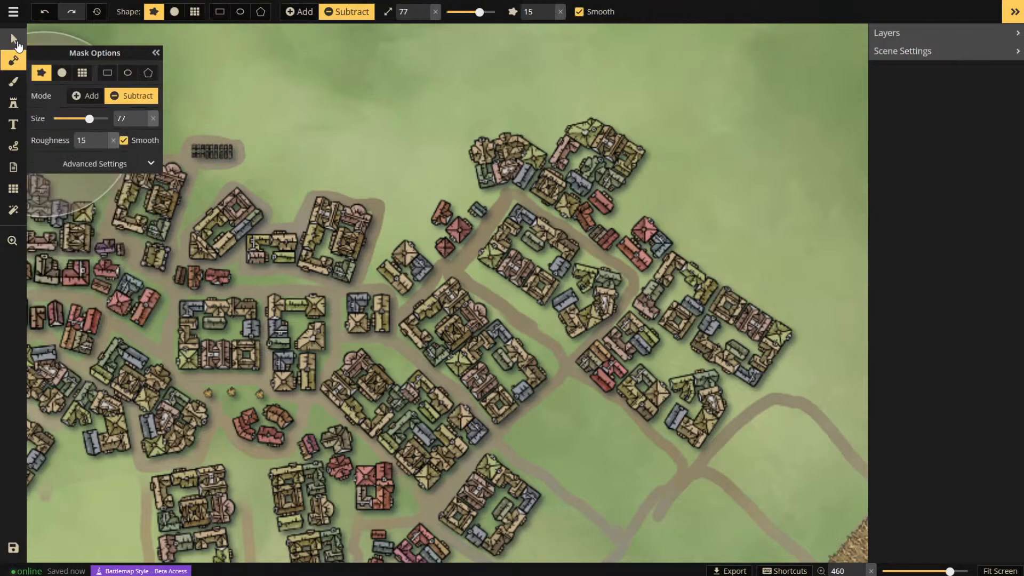
# - Return to the Select tool and save the map once more
pyautogui.click(14, 39)
pyautogui.click(13, 11)
pyautogui.click(32, 63)
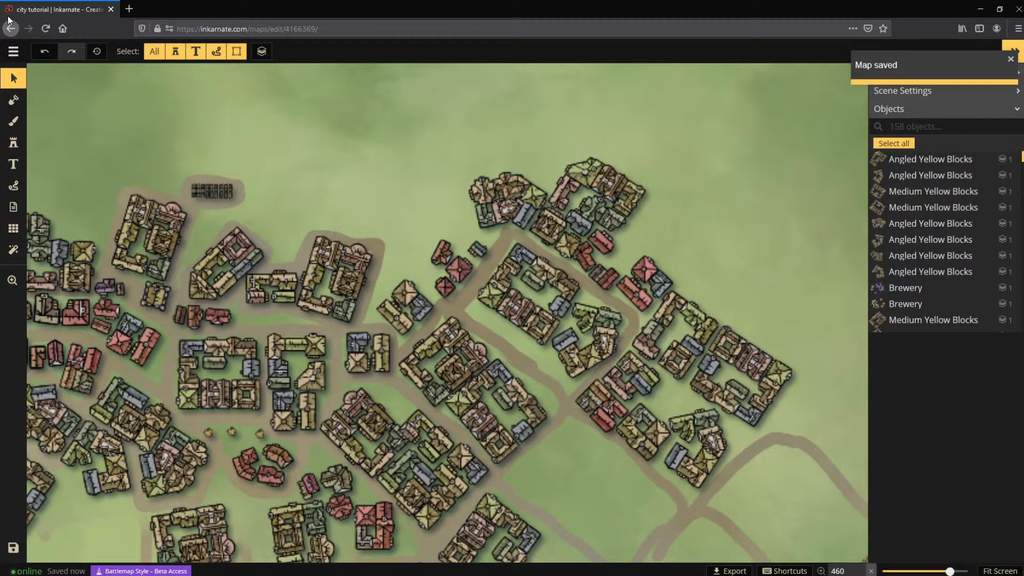
# - Leave the city map for the My Maps overview and start creating a new map
pyautogui.click(13, 11)
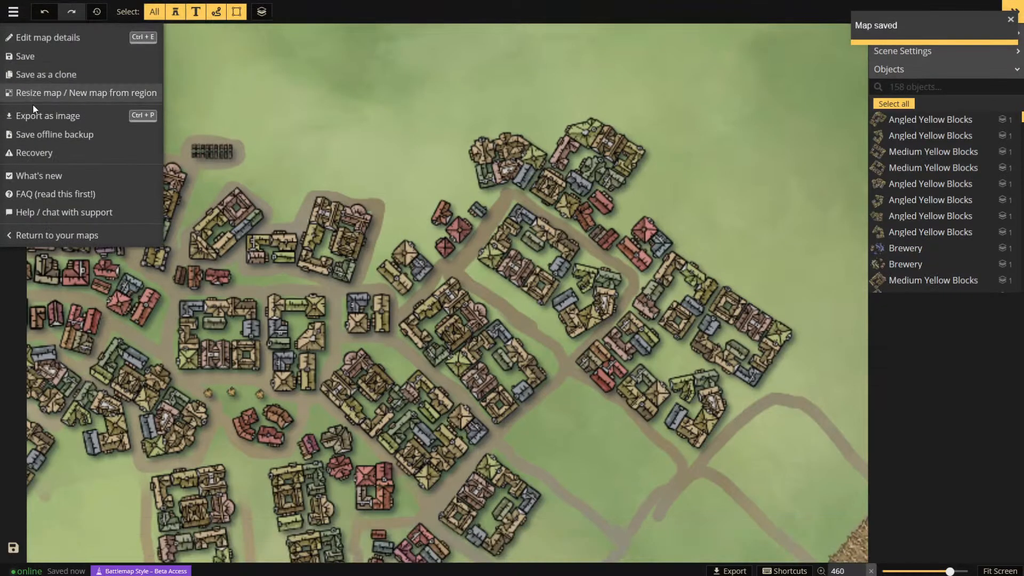
pyautogui.click(52, 237)
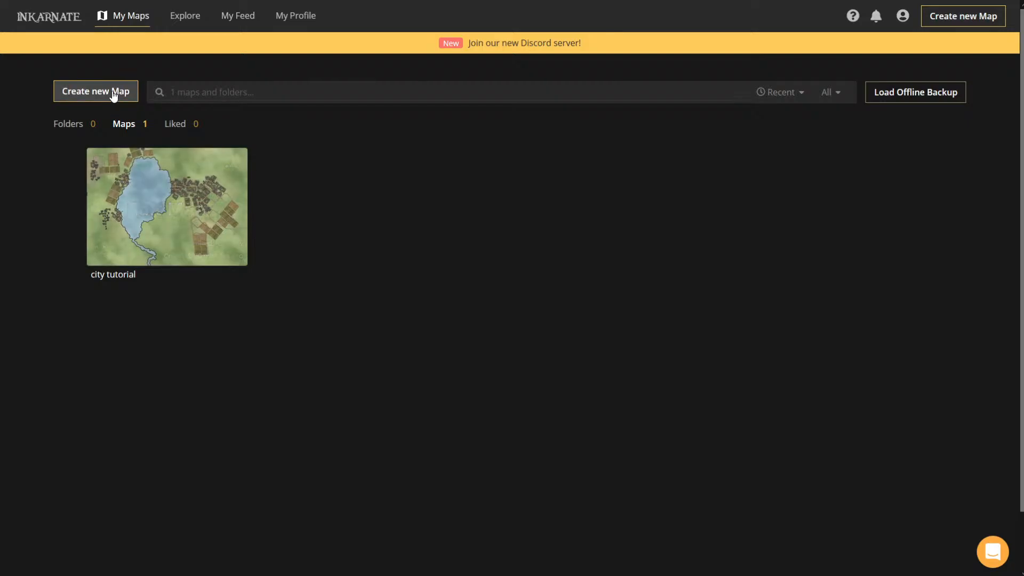
pyautogui.click(114, 93)
# - Look through the Watercolor Battlemaps, Fantasy Battlemaps 2.0 and Fantasy Regional HD style descriptions for the new map
pyautogui.click(373, 205)
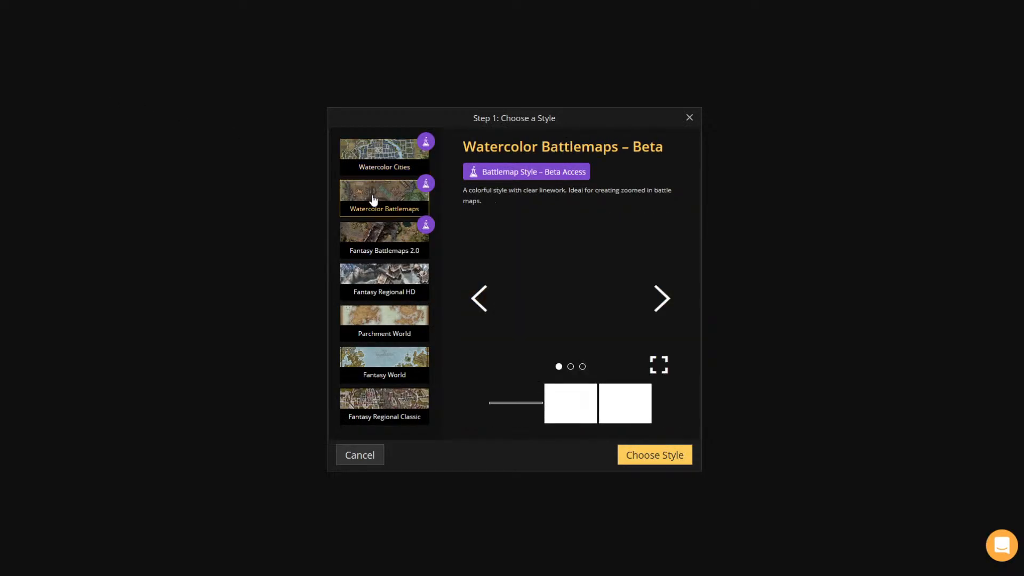
pyautogui.click(383, 233)
pyautogui.click(388, 274)
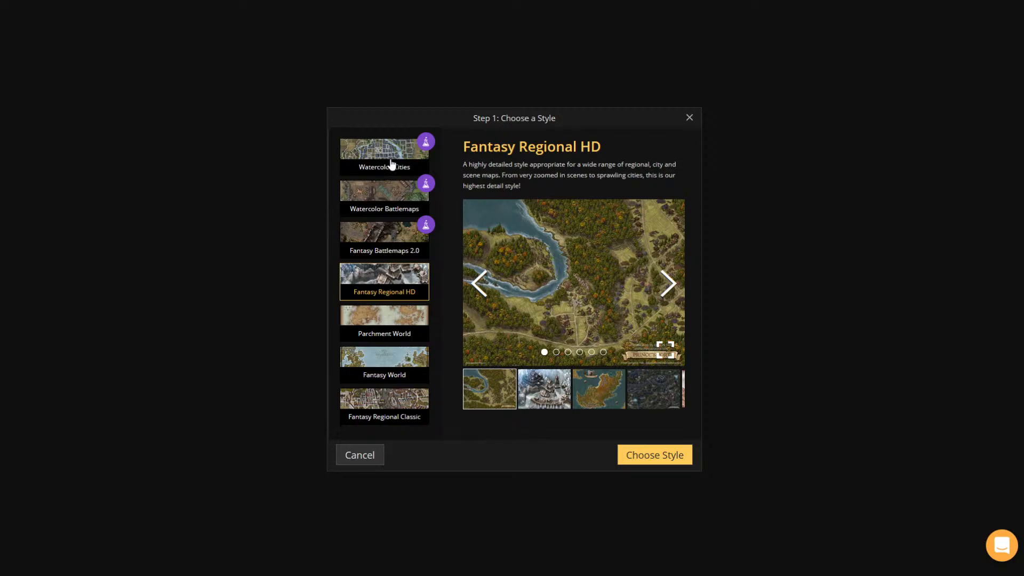
# - Browse the sample maps of the Fantasy Regional HD style, from the snowy village to the walled forest city
pyautogui.click(551, 394)
pyautogui.click(591, 393)
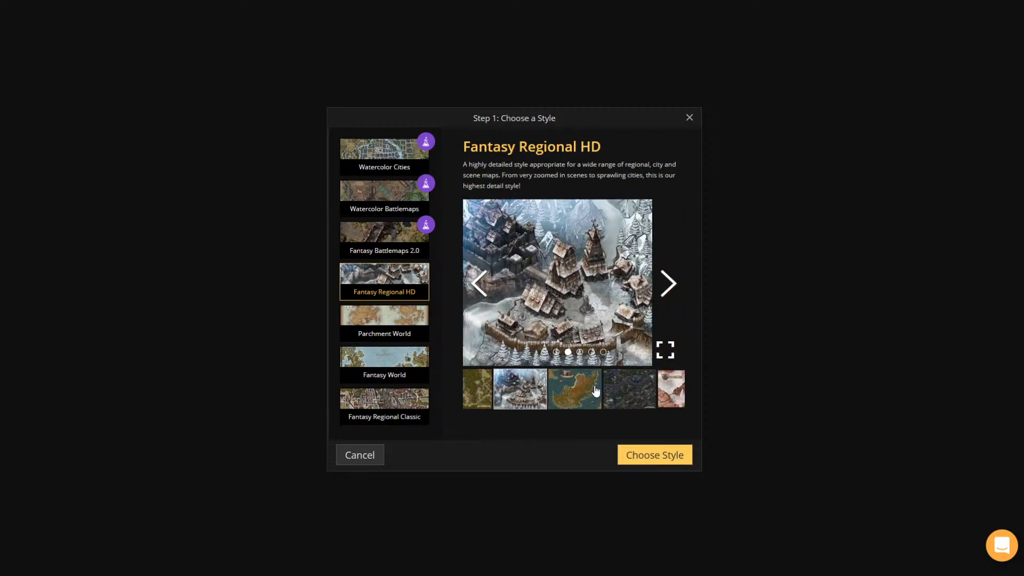
pyautogui.click(613, 393)
pyautogui.click(653, 393)
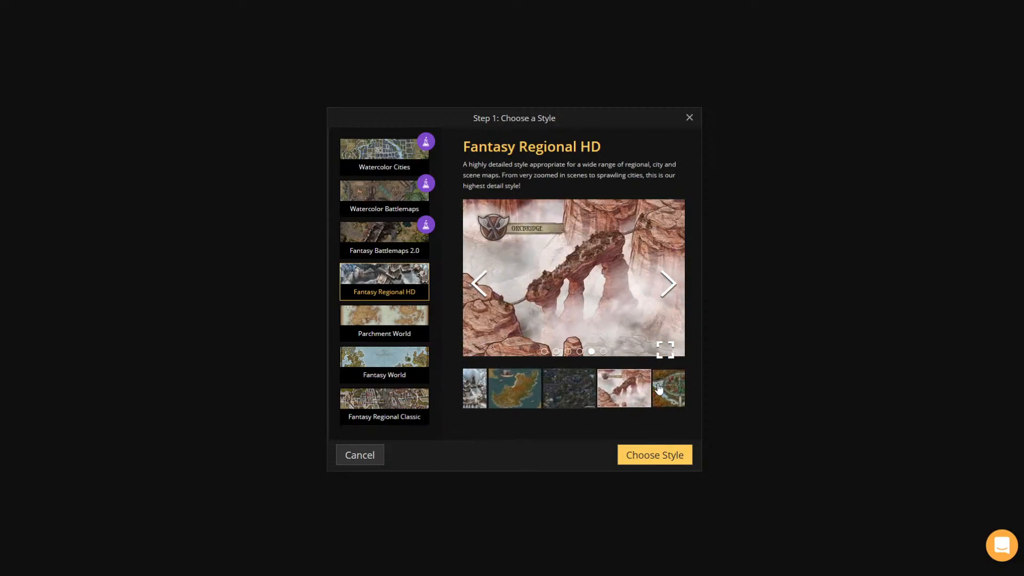
pyautogui.click(662, 386)
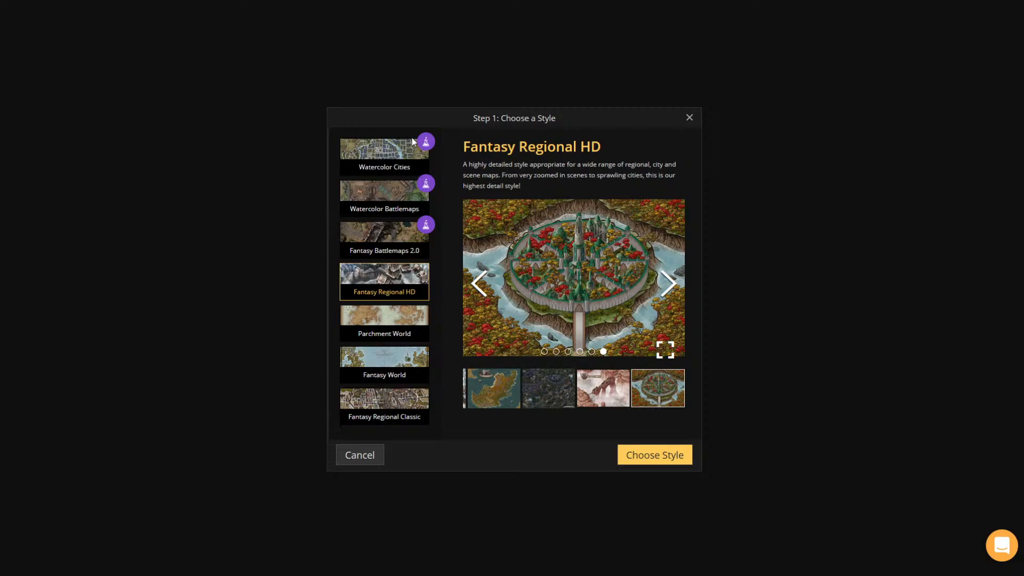
# - Preview the sample maps of the Watercolor Cities style
pyautogui.click(390, 152)
pyautogui.click(596, 400)
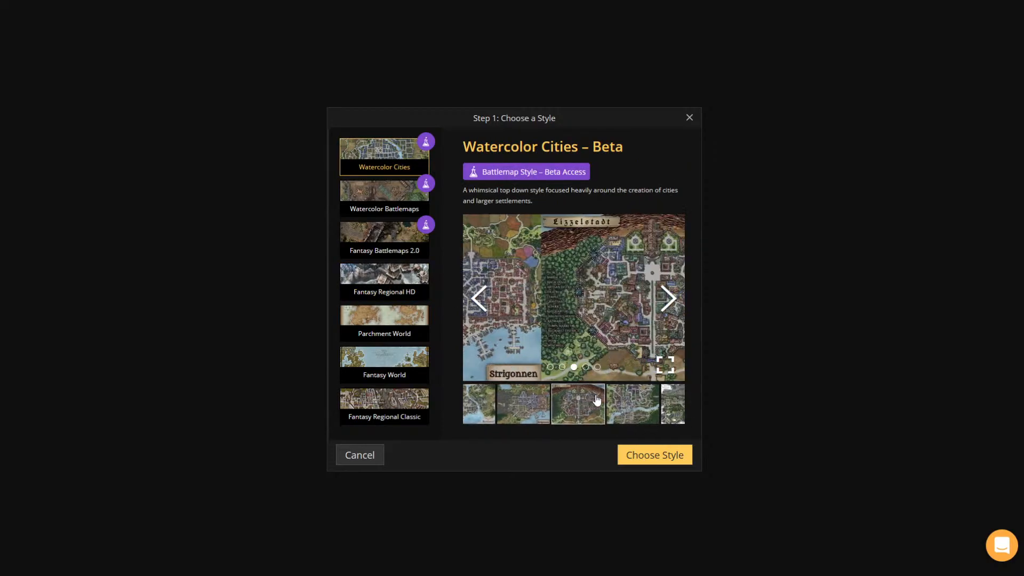
pyautogui.click(667, 406)
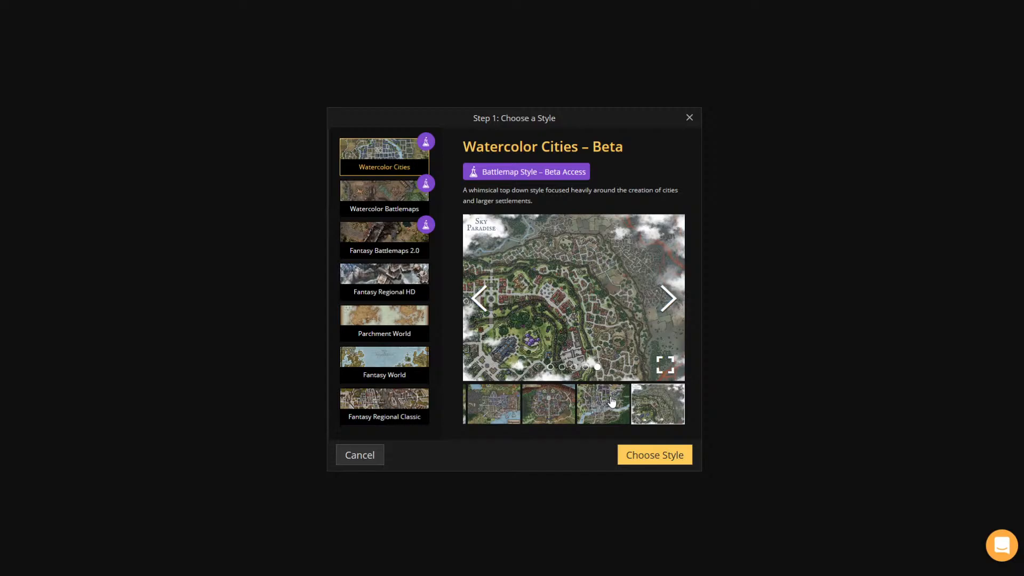
pyautogui.click(612, 402)
pyautogui.click(503, 407)
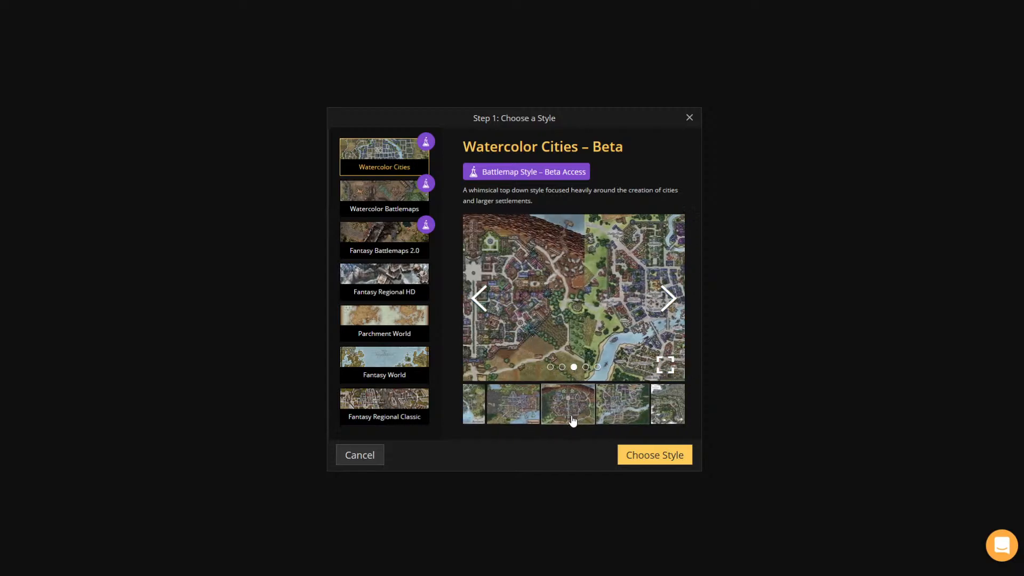
pyautogui.click(502, 408)
pyautogui.click(474, 406)
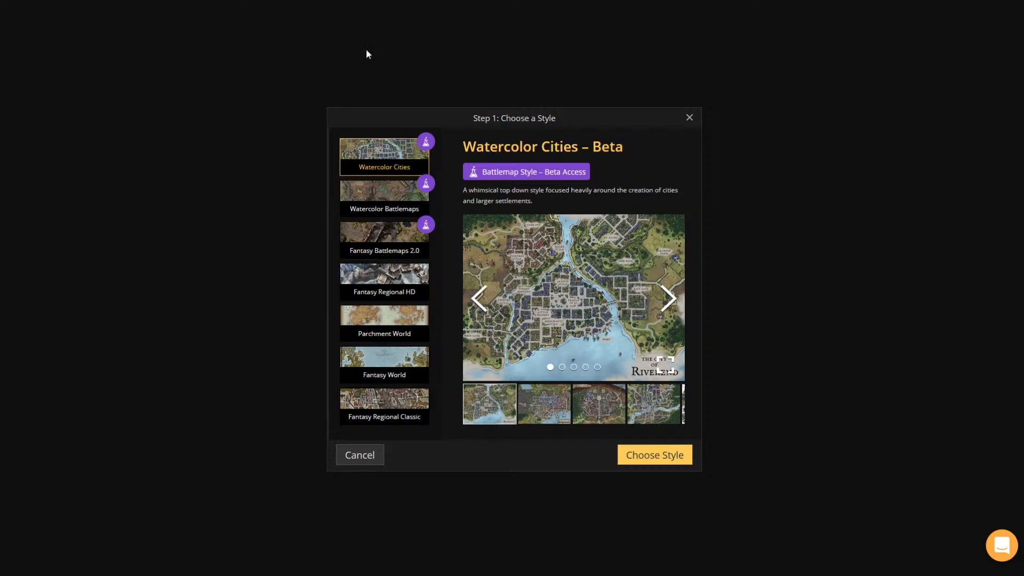
# - Cancel the style selection and open the existing map "city tutorial" for editing
pyautogui.click(360, 455)
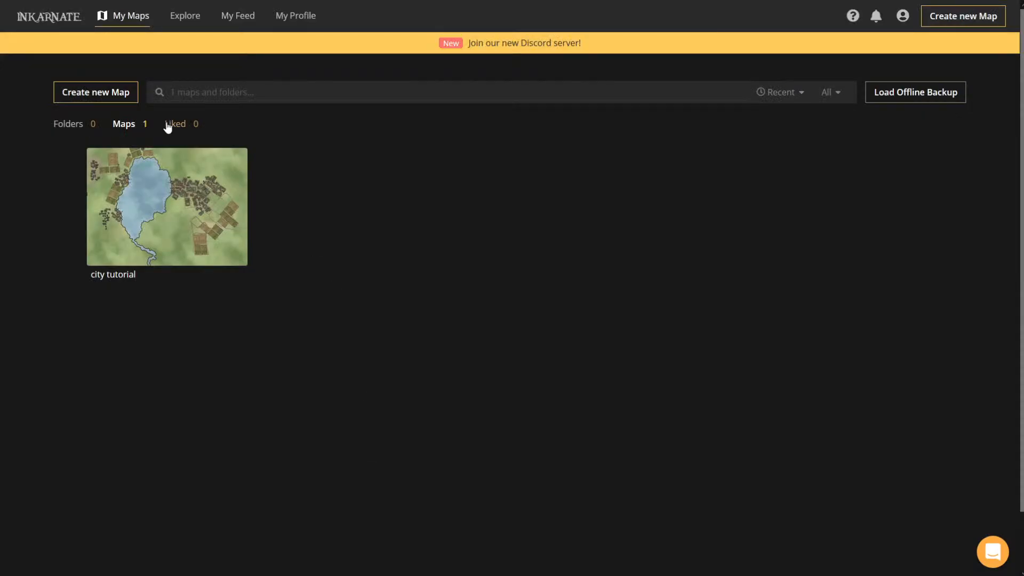
pyautogui.moveTo(178, 187)
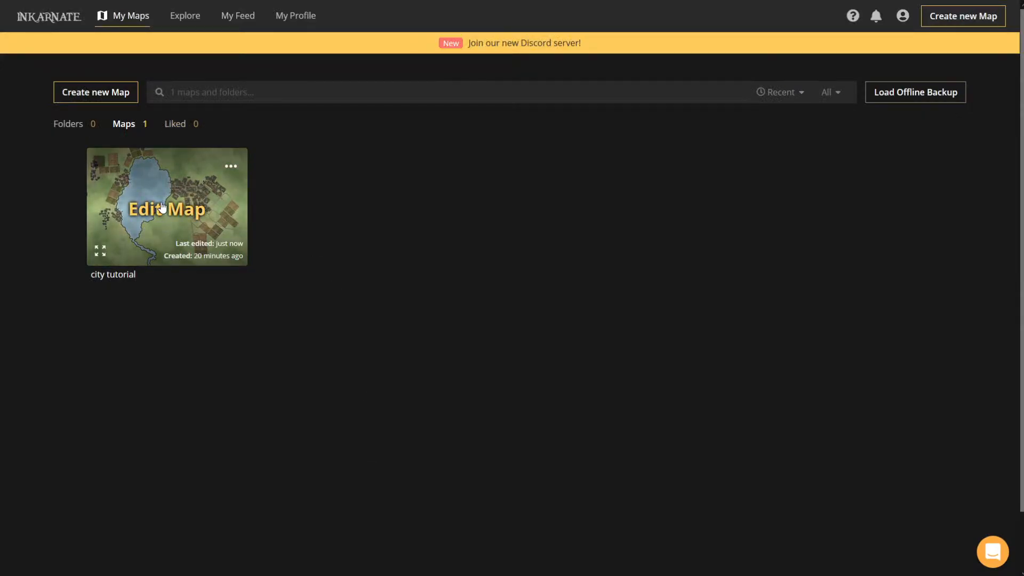
pyautogui.click(162, 207)
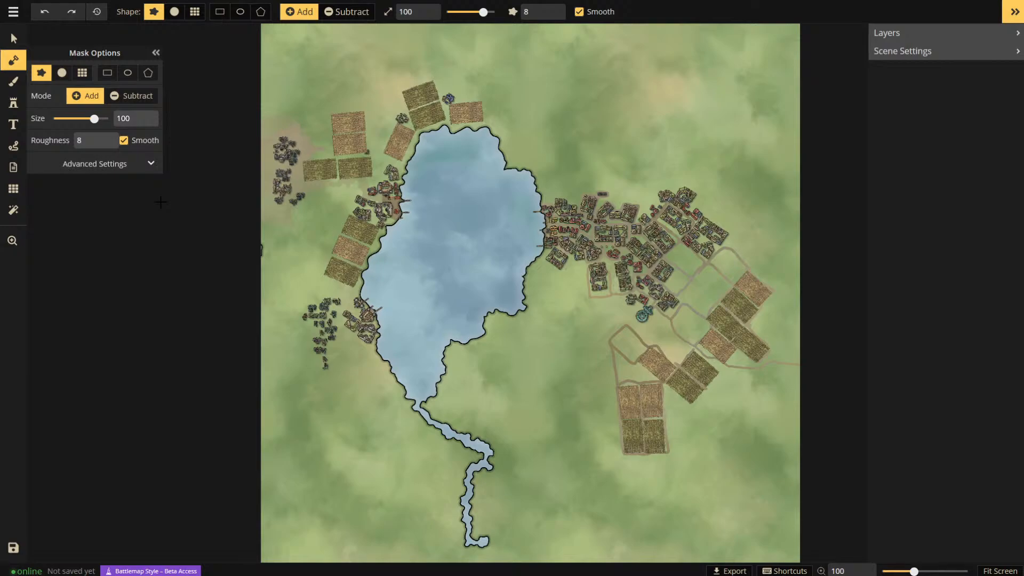
# - Move the large angled yellow block near the east shore's northern docks slightly north
pyautogui.scroll(2, 632, 103)
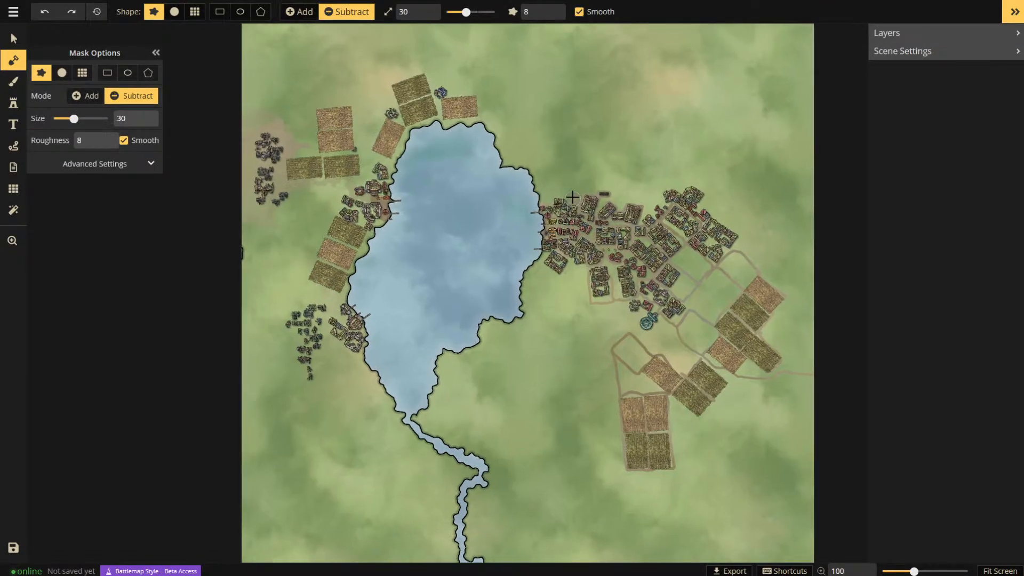
pyautogui.scroll(4, 622, 138)
pyautogui.scroll(-2, 290, 114)
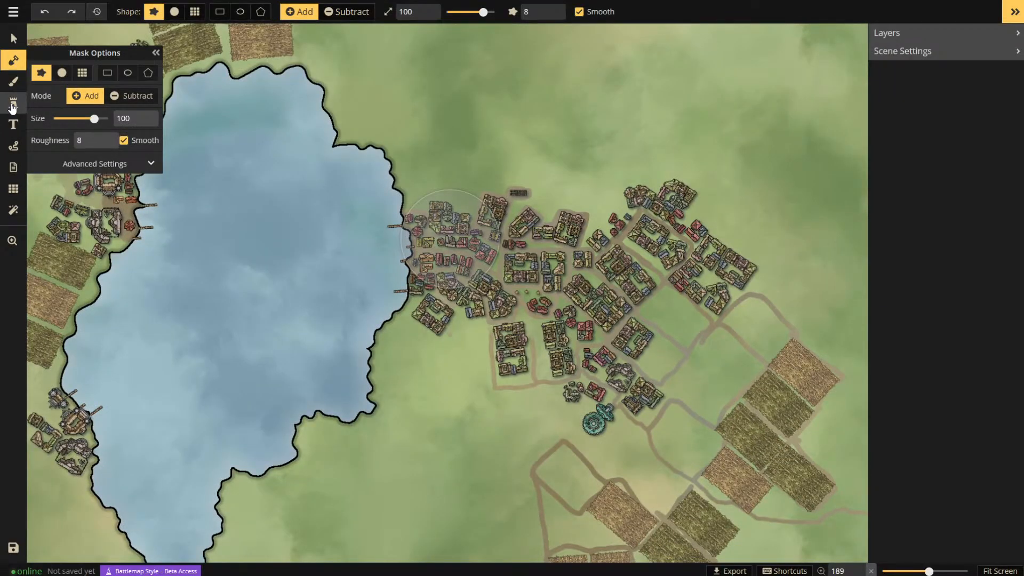
pyautogui.click(13, 103)
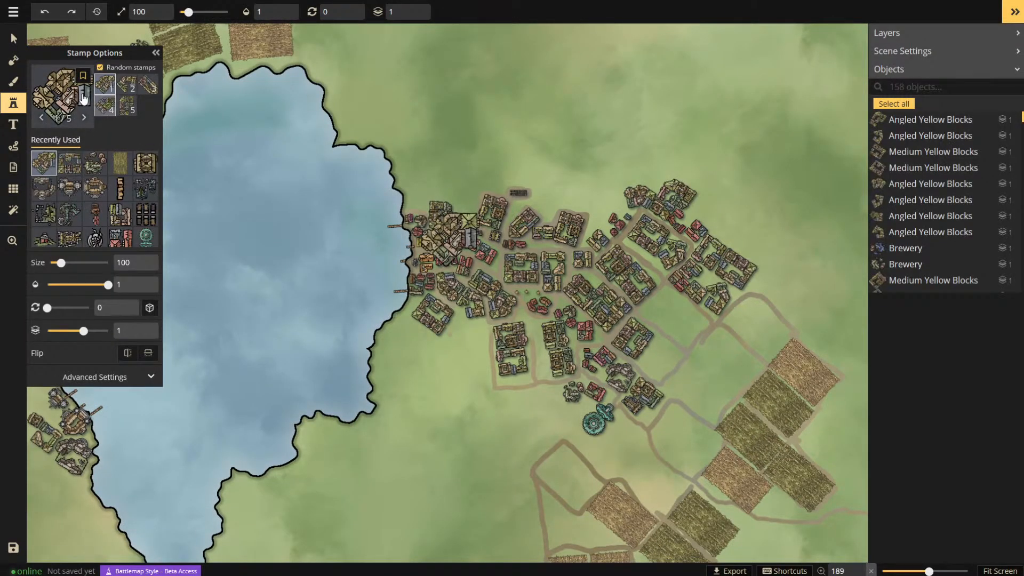
pyautogui.click(11, 42)
pyautogui.scroll(6, 352, 168)
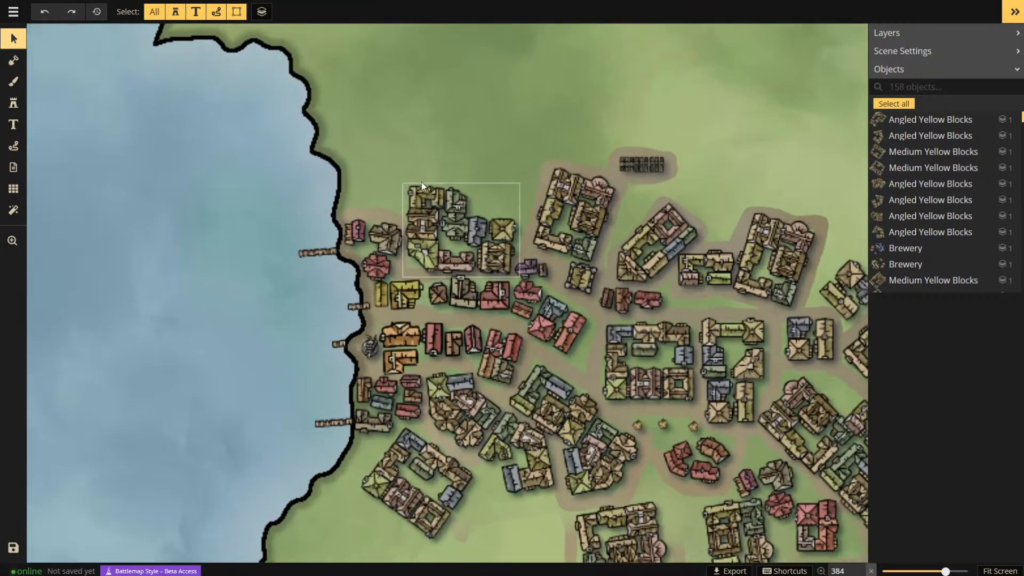
pyautogui.click(468, 221)
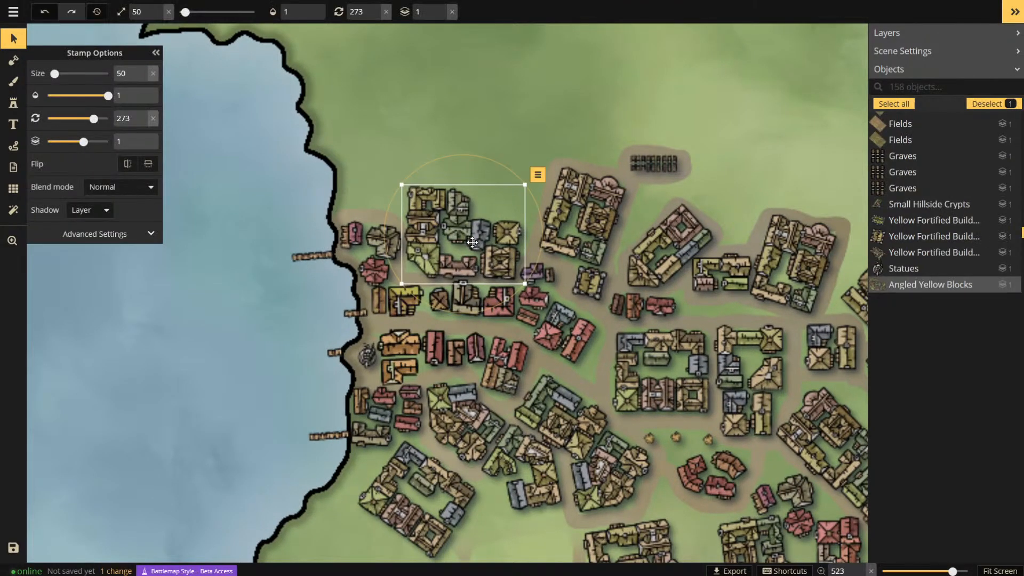
pyautogui.moveTo(470, 231); pyautogui.dragTo(470, 233)
# - Shift the small red block in the middle of the lakeside district slightly east, and move the neighbouring red cluster toward it, rotated to 288
pyautogui.click(604, 206)
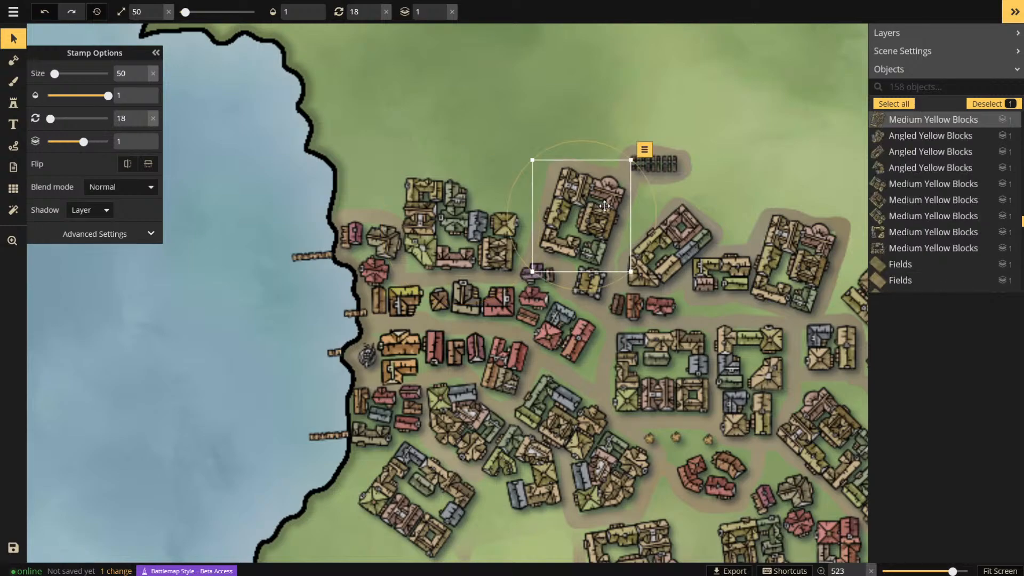
pyautogui.click(588, 283)
pyautogui.click(558, 334)
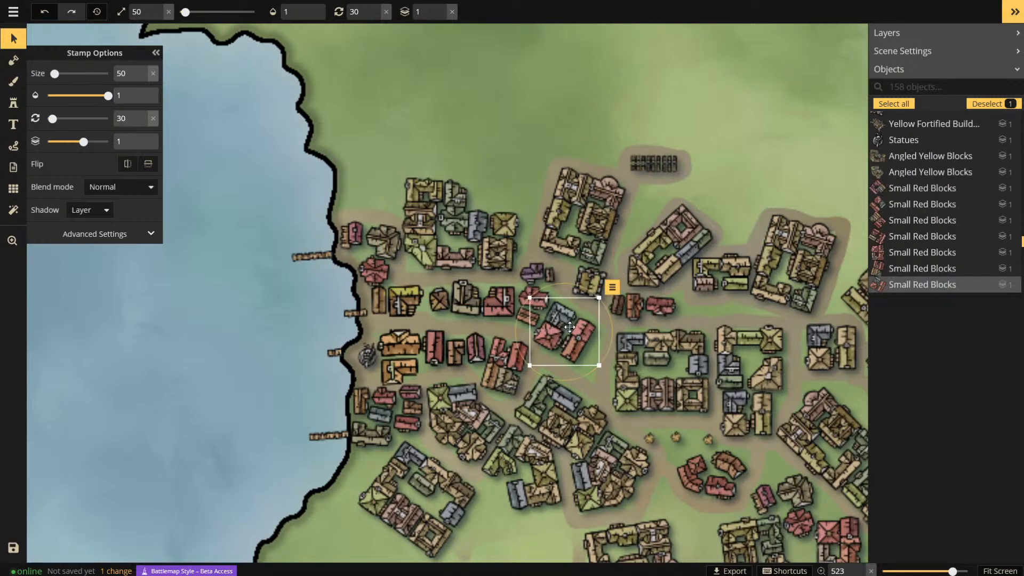
pyautogui.moveTo(570, 327); pyautogui.dragTo(576, 329)
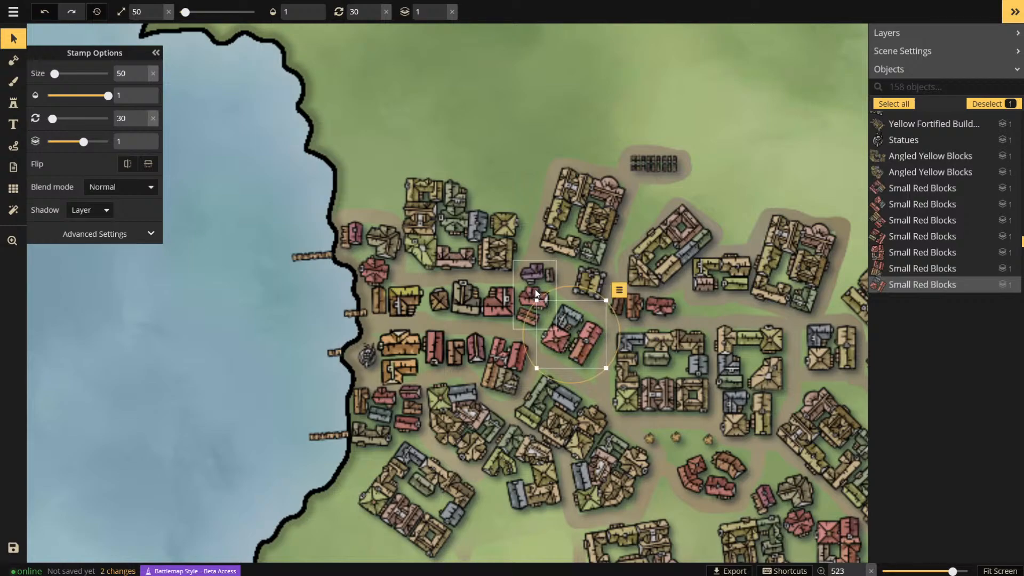
pyautogui.keyDown('shift'); pyautogui.click(531, 275); pyautogui.keyUp('shift')
pyautogui.click(531, 275)
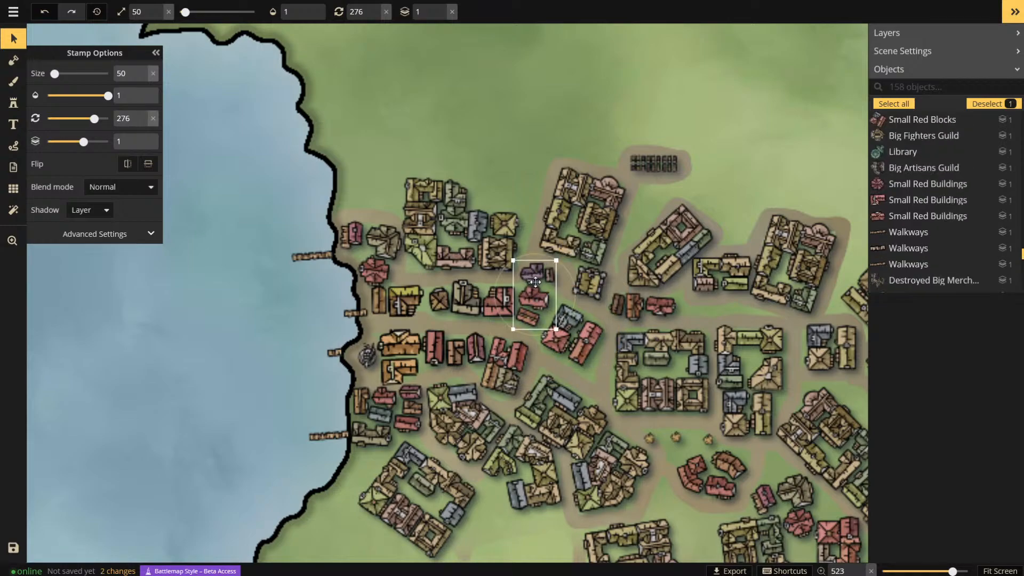
pyautogui.moveTo(534, 282); pyautogui.dragTo(573, 291)
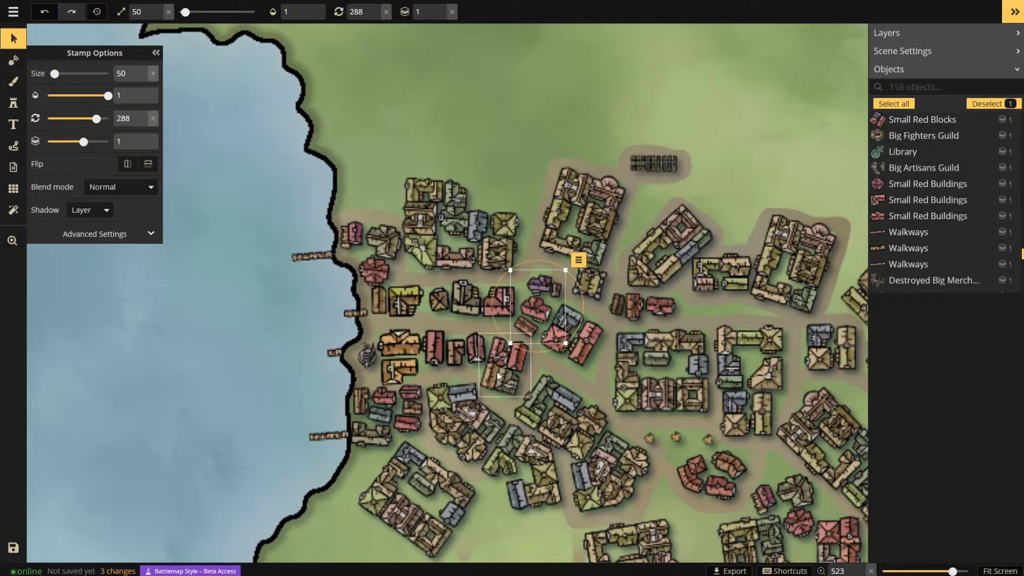
# - Nudge the two small yellow buildings in the waterfront row slightly south and shift the cluster beside them southwest, closing the gap
pyautogui.scroll(5, 705, 223)
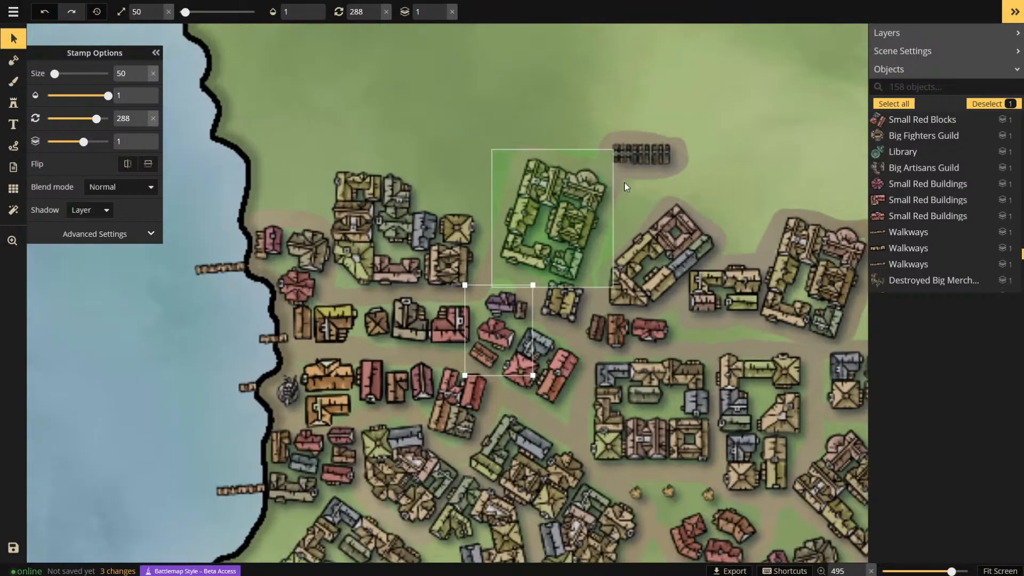
pyautogui.scroll(-5, 482, 162)
pyautogui.scroll(4, 472, 221)
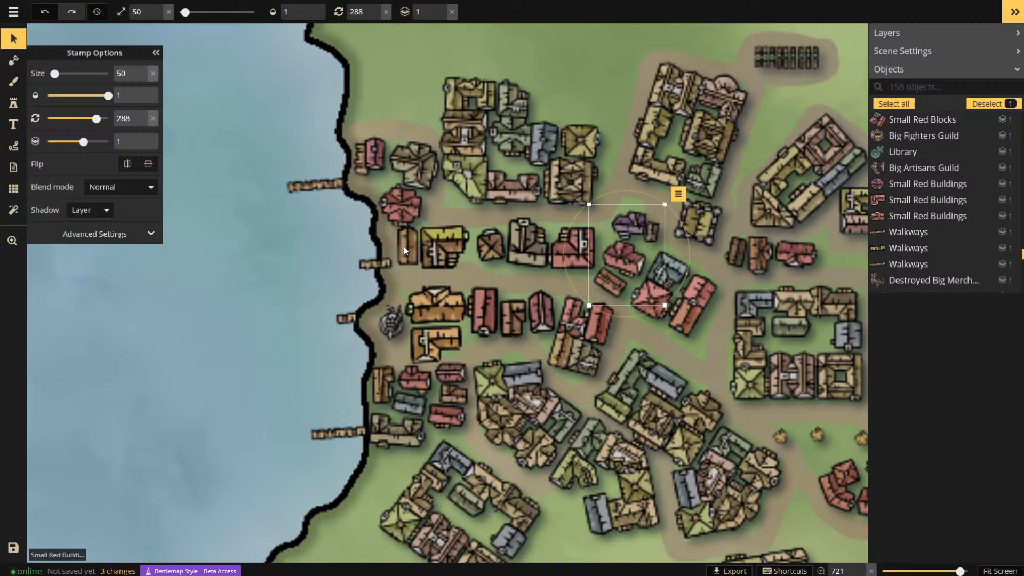
pyautogui.click(404, 246)
pyautogui.moveTo(403, 247); pyautogui.dragTo(446, 249)
pyautogui.click(448, 245)
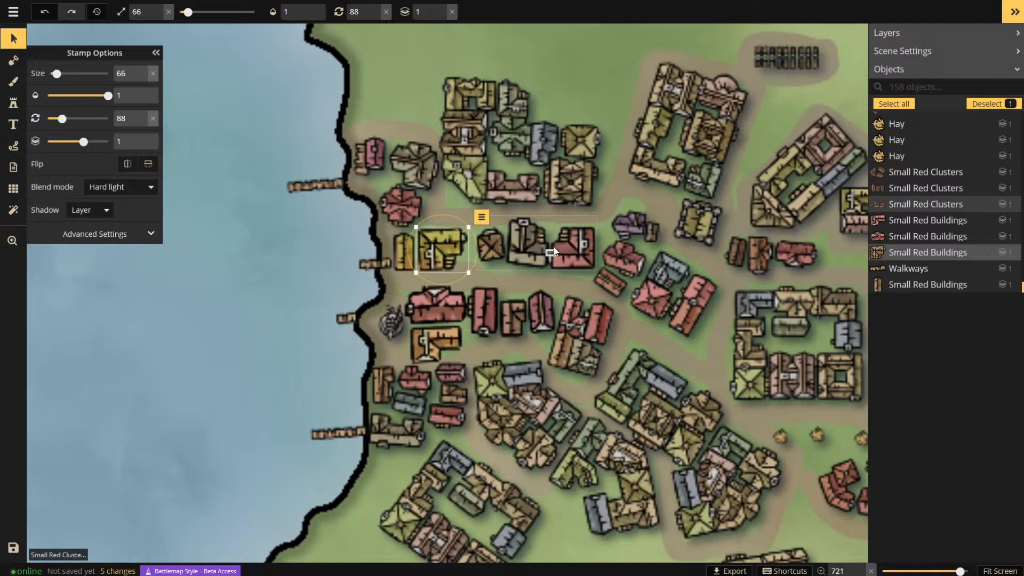
pyautogui.click(543, 239)
pyautogui.moveTo(542, 239); pyautogui.dragTo(536, 246)
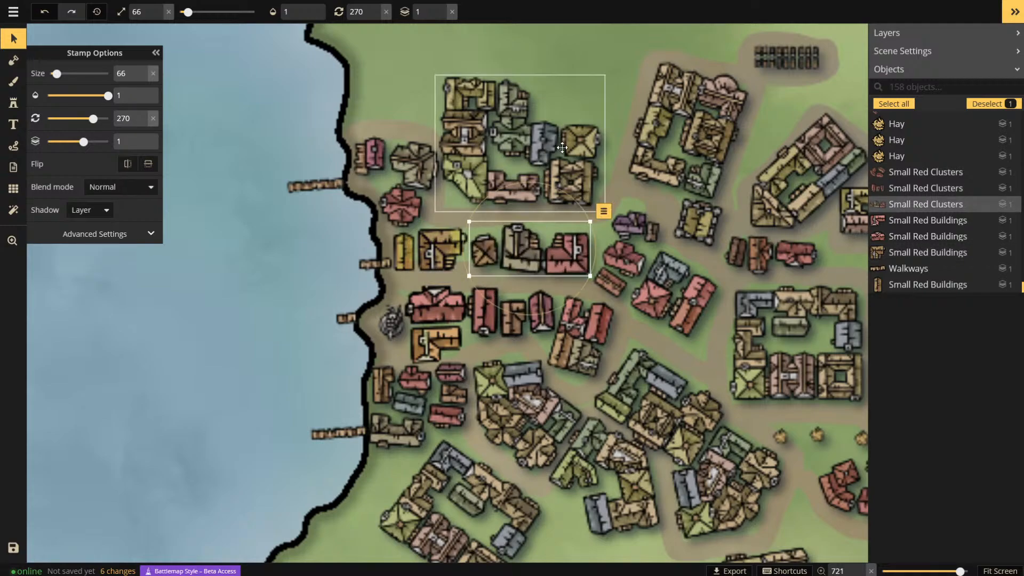
# - Paint the green grass texture at size 80 on the foreground layer over the dirt ground among the town buildings on both lake shores
pyautogui.click(13, 81)
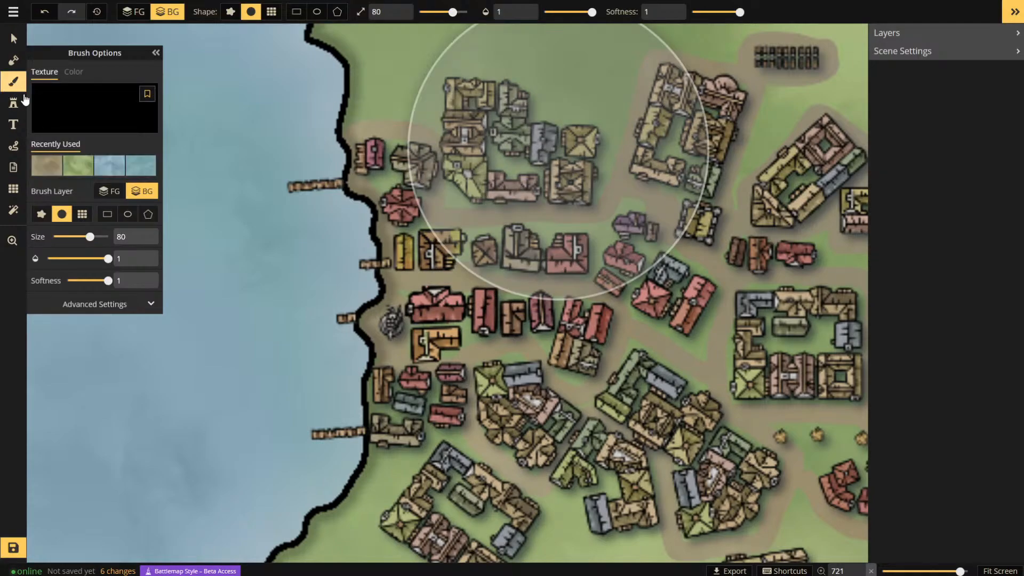
pyautogui.click(79, 165)
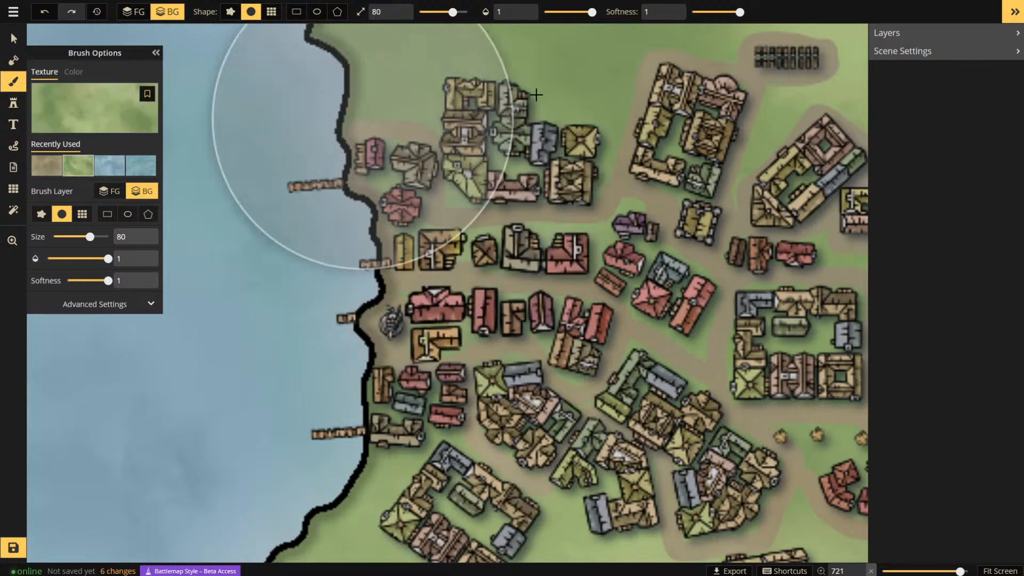
pyautogui.scroll(-2, 480, 149)
pyautogui.moveTo(505, 184); pyautogui.dragTo(541, 184)
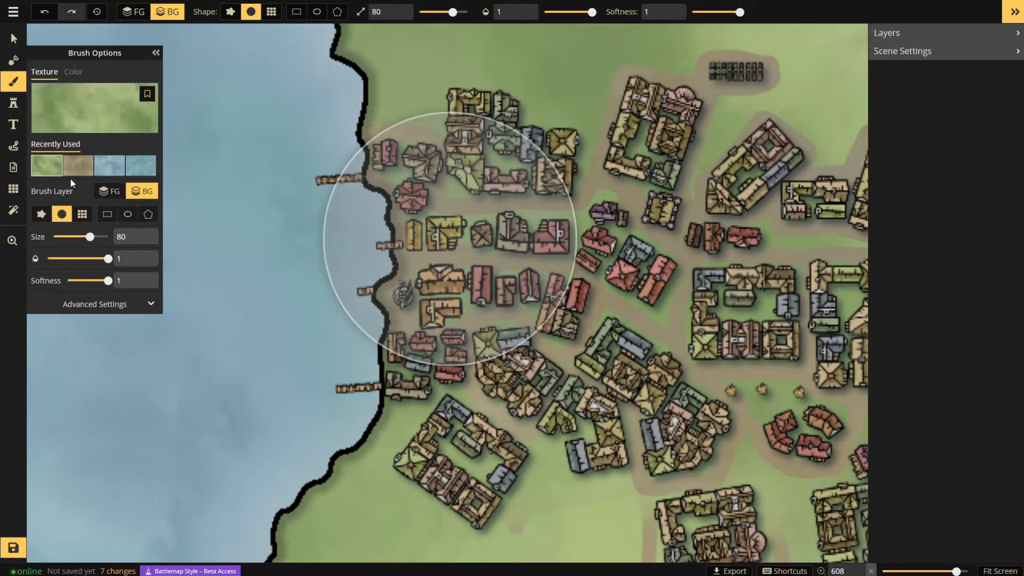
pyautogui.click(109, 193)
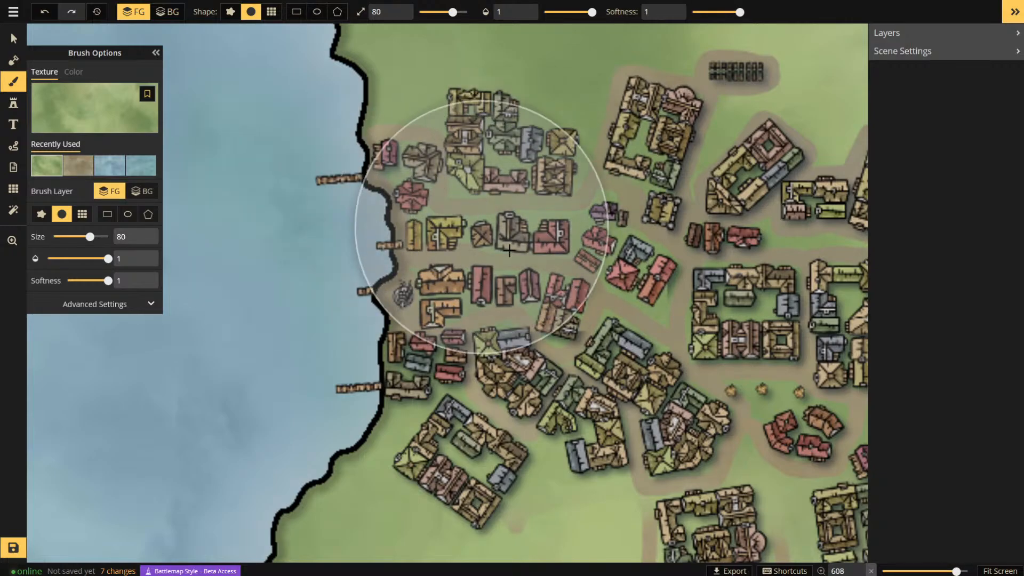
pyautogui.scroll(-6, 617, 159)
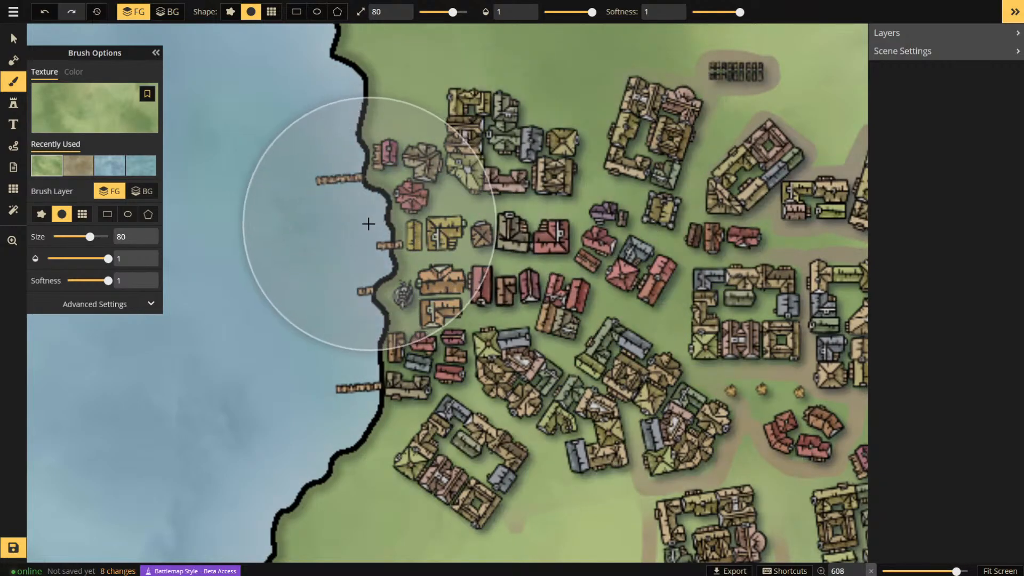
pyautogui.scroll(-1, 381, 159)
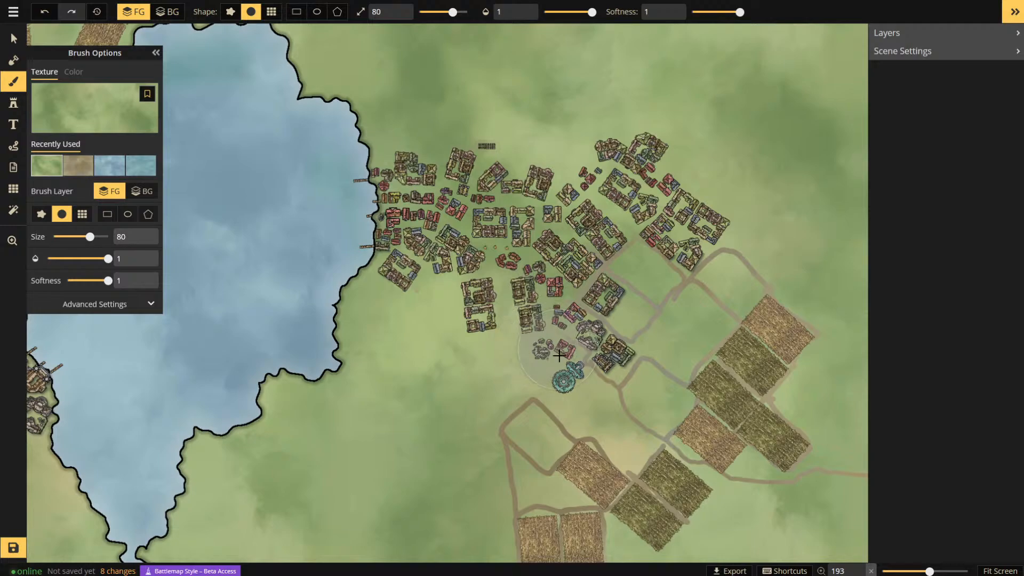
pyautogui.scroll(-5, 725, 222)
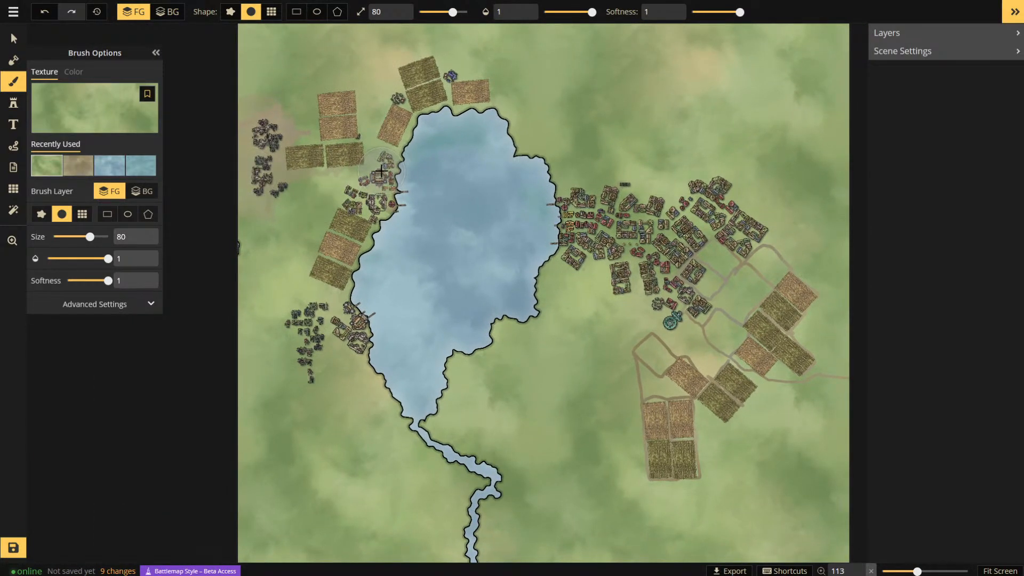
pyautogui.scroll(6, 693, 231)
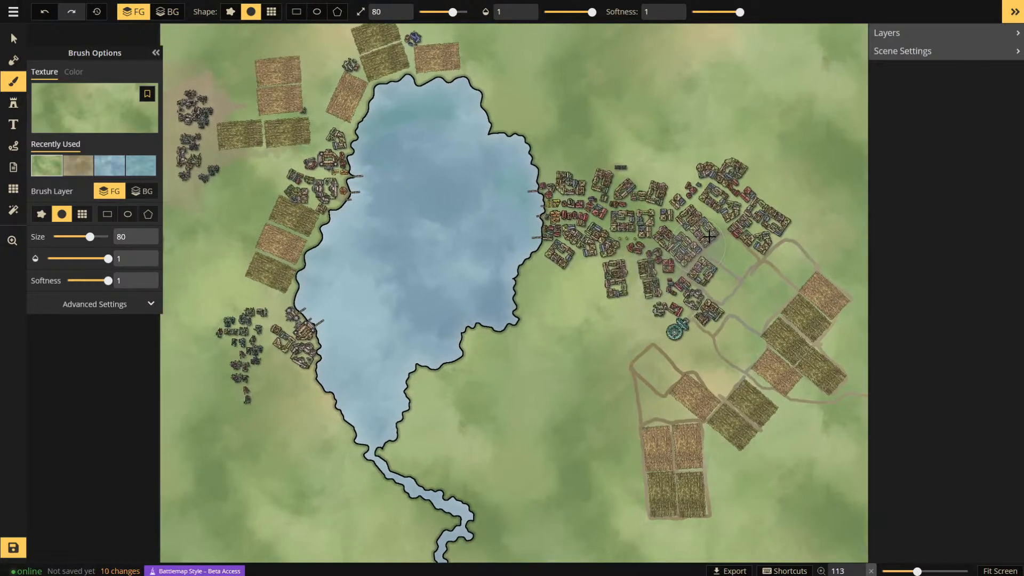
# - Move the large angled yellow block near the east shore's northern docks slightly south, closer to the row of buildings below it
pyautogui.click(10, 40)
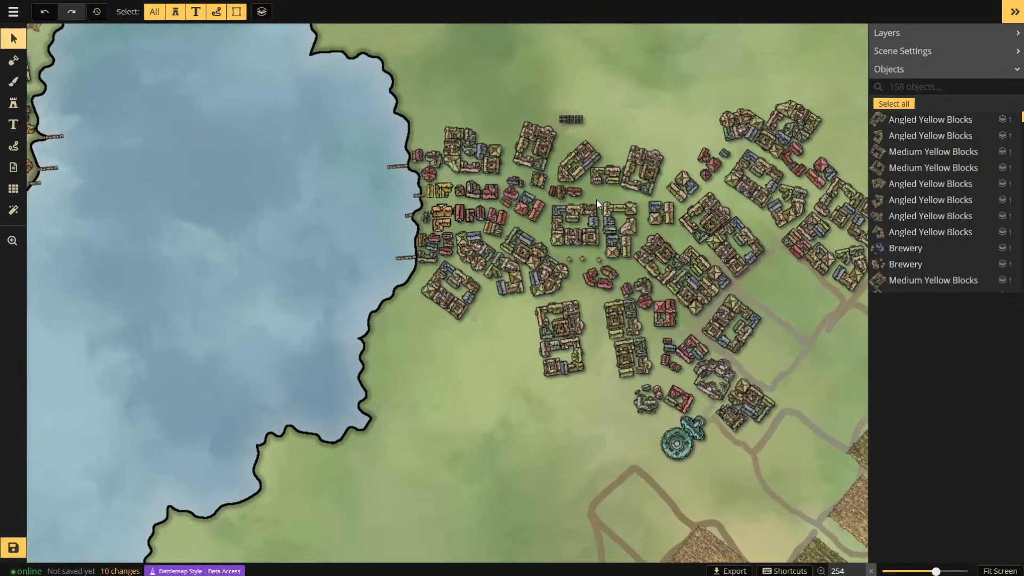
pyautogui.scroll(8, 446, 184)
pyautogui.scroll(1, 433, 140)
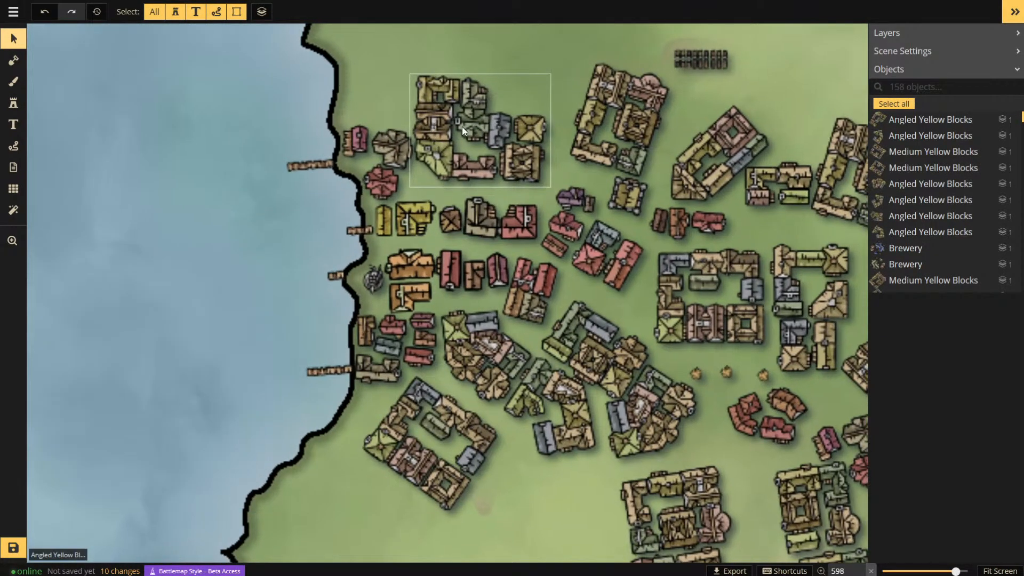
pyautogui.click(481, 125)
pyautogui.moveTo(483, 124); pyautogui.dragTo(481, 139)
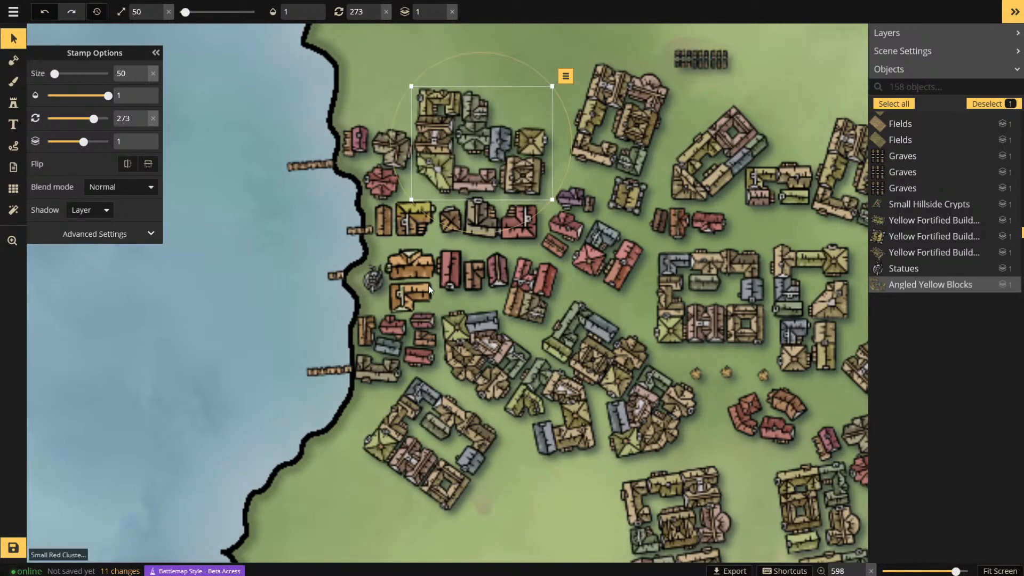
# - Move the small red building beside the waterfront statue slightly northwest, and nudge the statue closer to the shoreline
pyautogui.moveTo(413, 263); pyautogui.dragTo(410, 258)
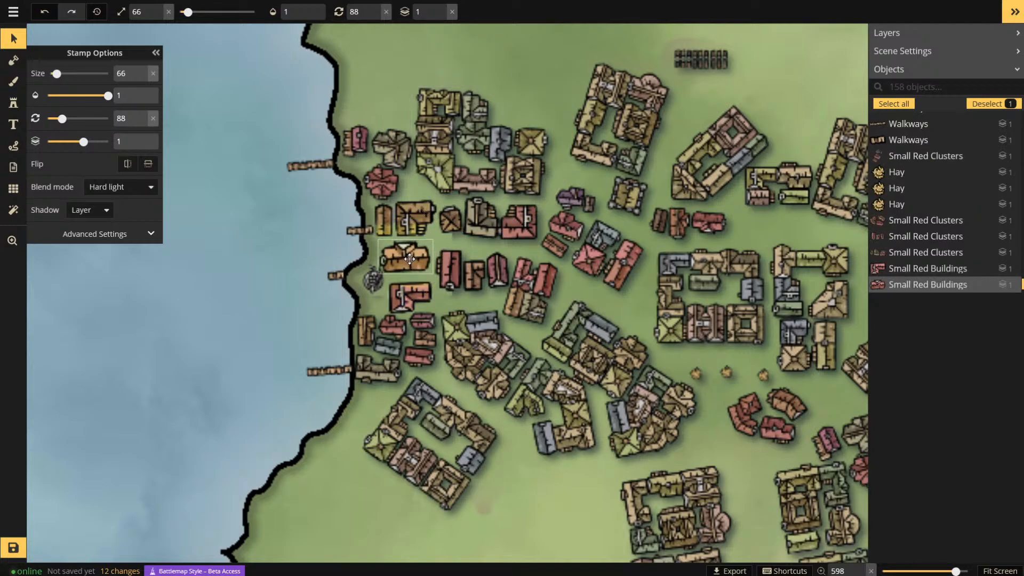
pyautogui.click(450, 267)
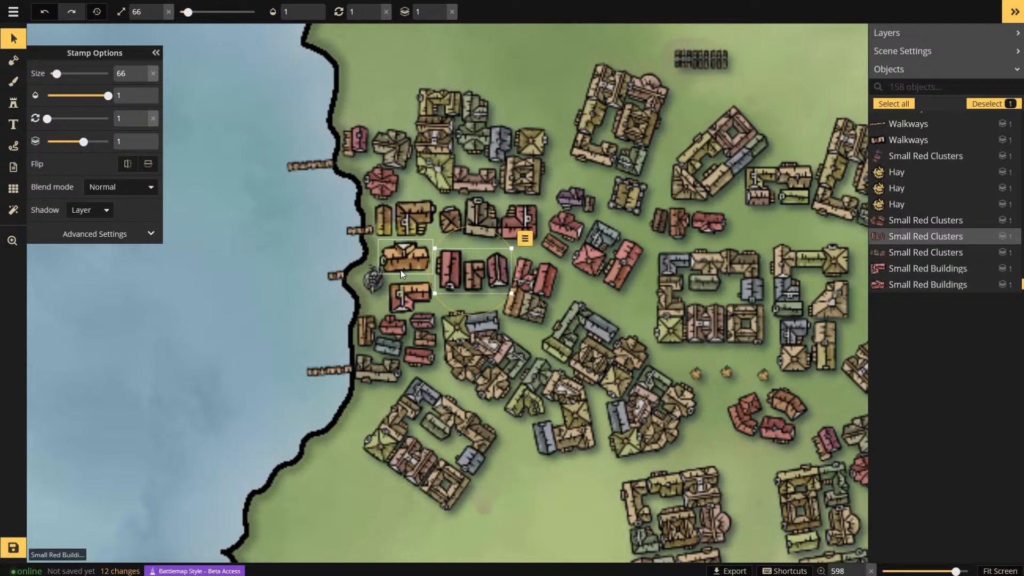
pyautogui.click(368, 281)
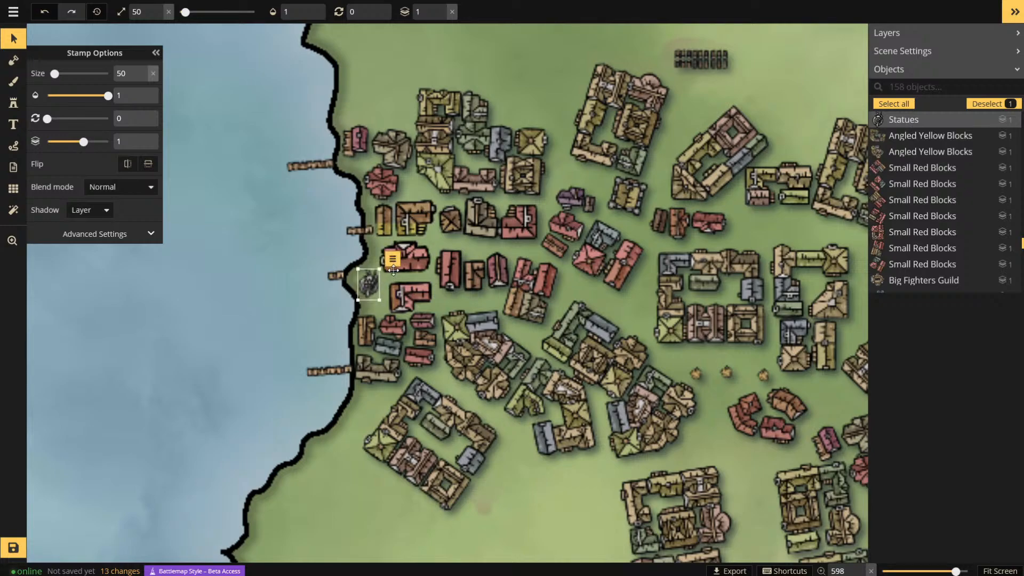
# - Nudge the two small red buildings beside the statue slightly northwest and shift the red cluster east of them northwest, tightening the waterfront rows
pyautogui.click(418, 258)
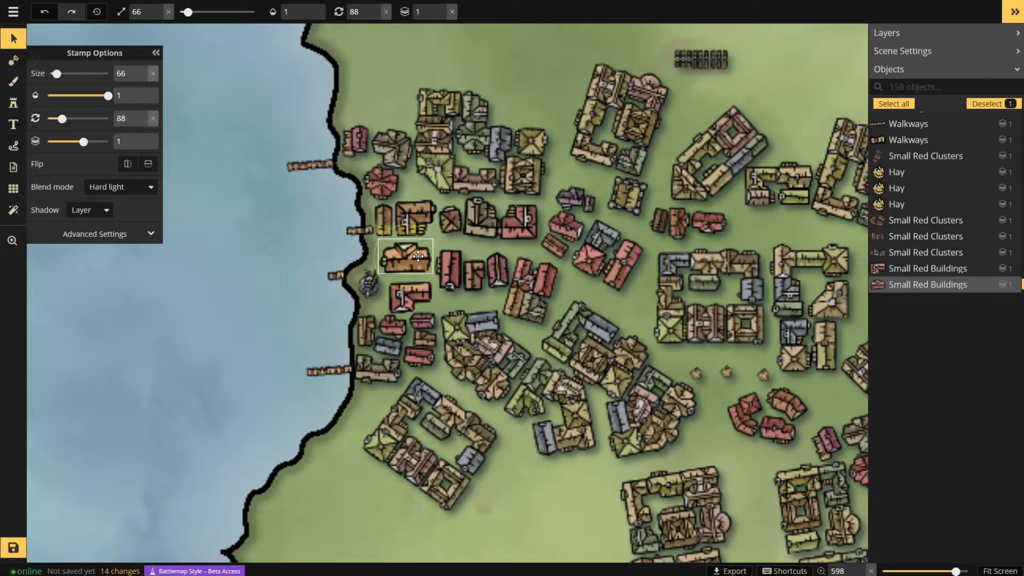
pyautogui.click(474, 268)
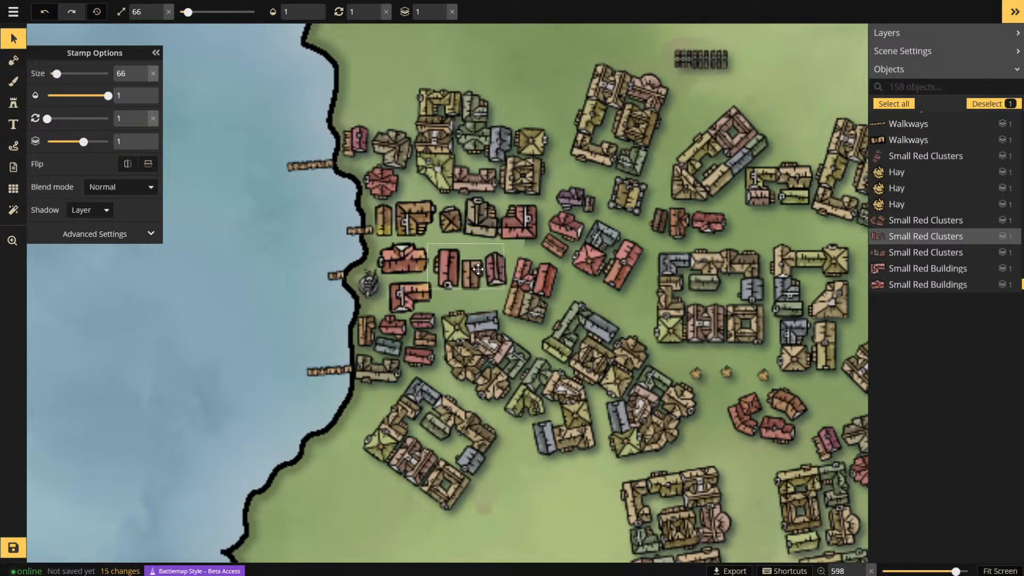
pyautogui.moveTo(478, 269); pyautogui.dragTo(476, 262)
pyautogui.click(532, 292)
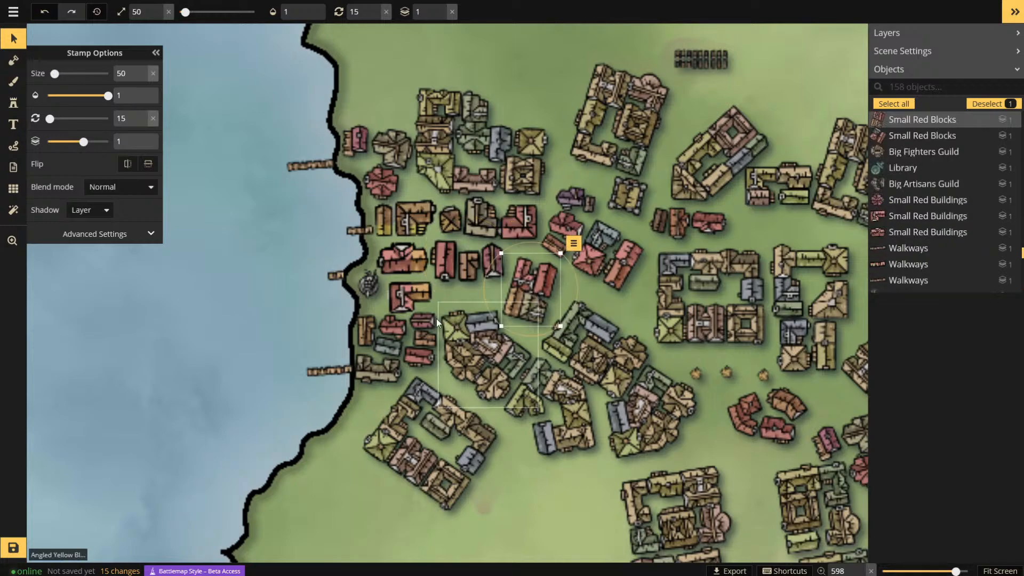
pyautogui.click(408, 290)
pyautogui.moveTo(409, 294); pyautogui.dragTo(409, 291)
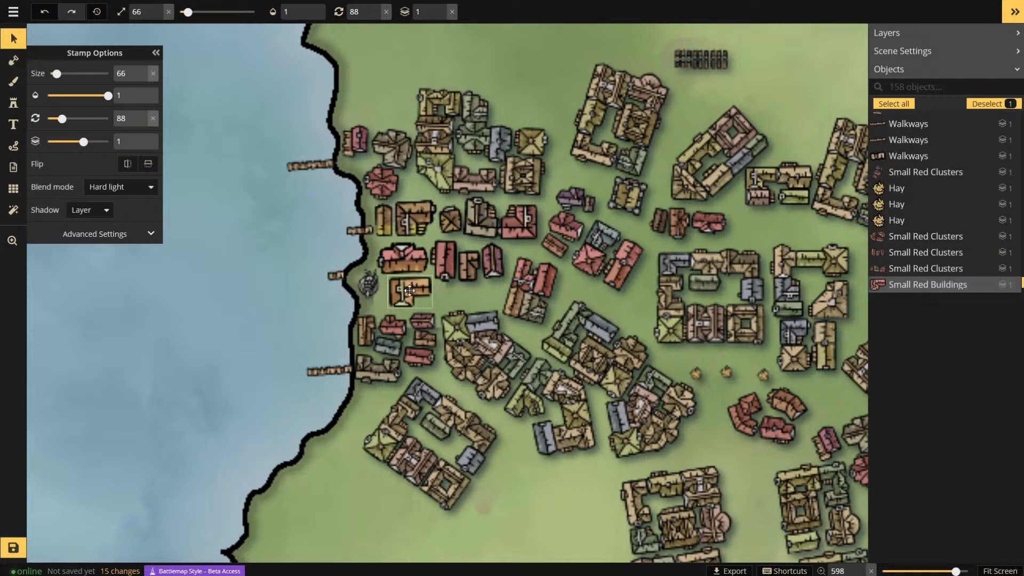
# - Turn the small red block east of the waterfront clusters diagonally, and move the medium yellow block southeast of it slightly northwest against it
pyautogui.click(526, 284)
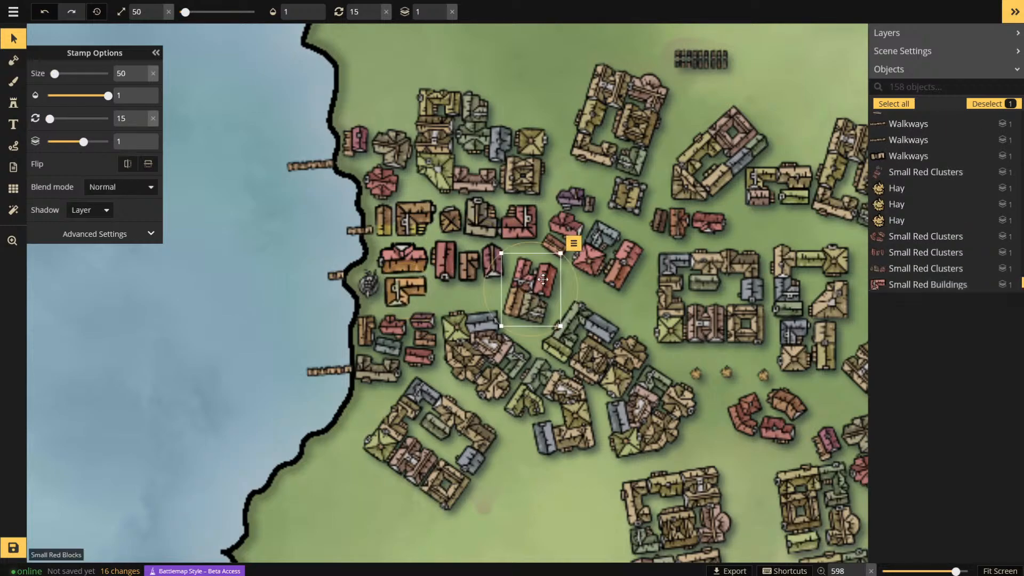
pyautogui.moveTo(575, 271); pyautogui.dragTo(529, 232)
pyautogui.click(598, 360)
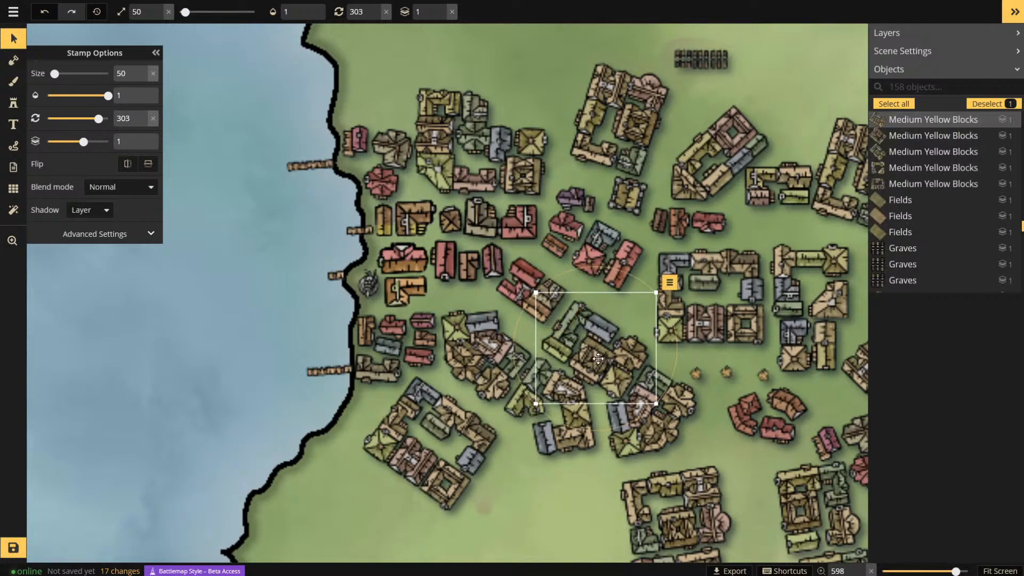
pyautogui.moveTo(598, 361); pyautogui.dragTo(594, 352)
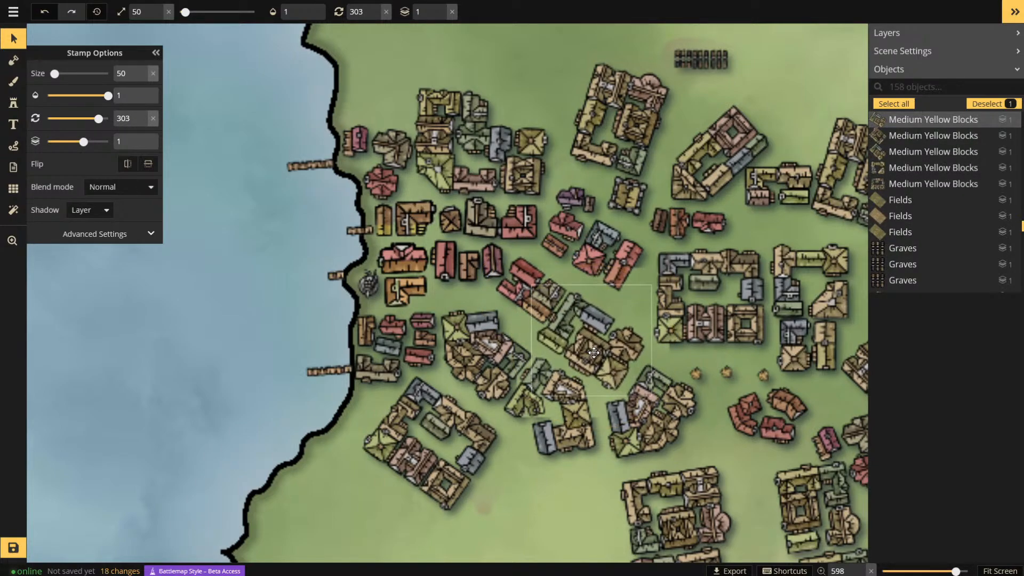
# - Move the angled yellow block northwest toward the waterfront and nudge the small red clusters beside the southern dock slightly west
pyautogui.click(461, 354)
pyautogui.moveTo(478, 352); pyautogui.dragTo(472, 329)
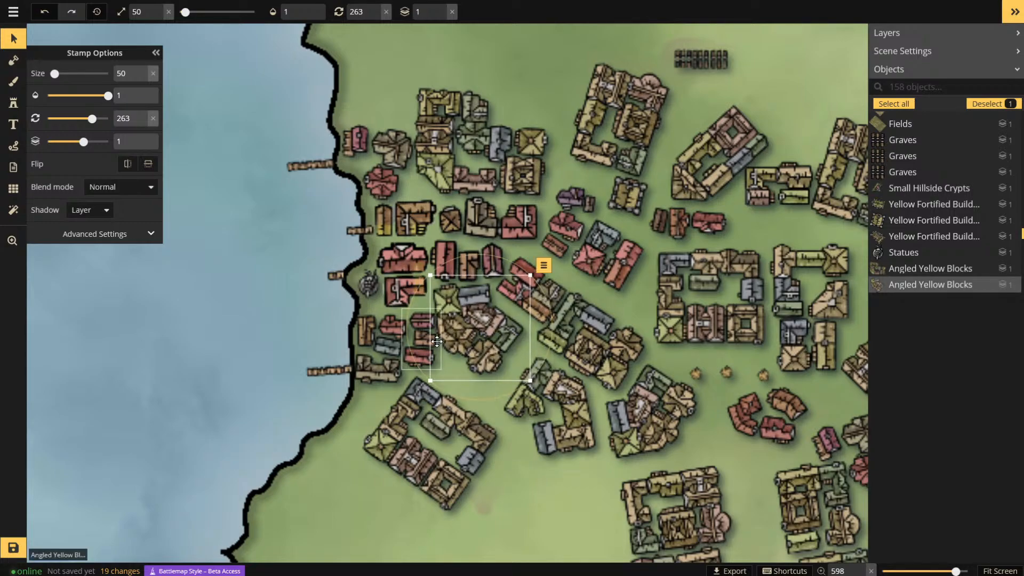
pyautogui.click(392, 332)
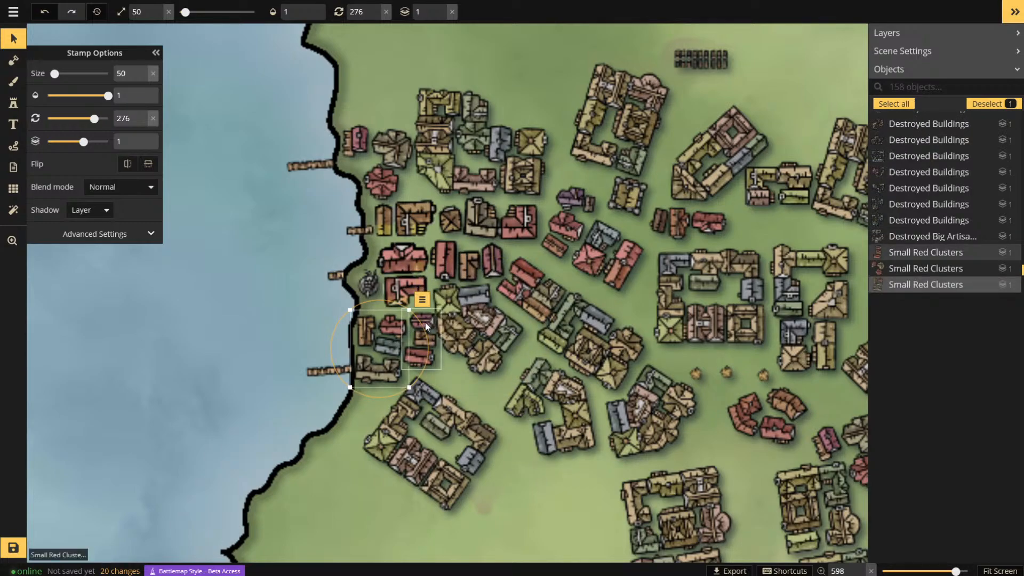
pyautogui.click(425, 322)
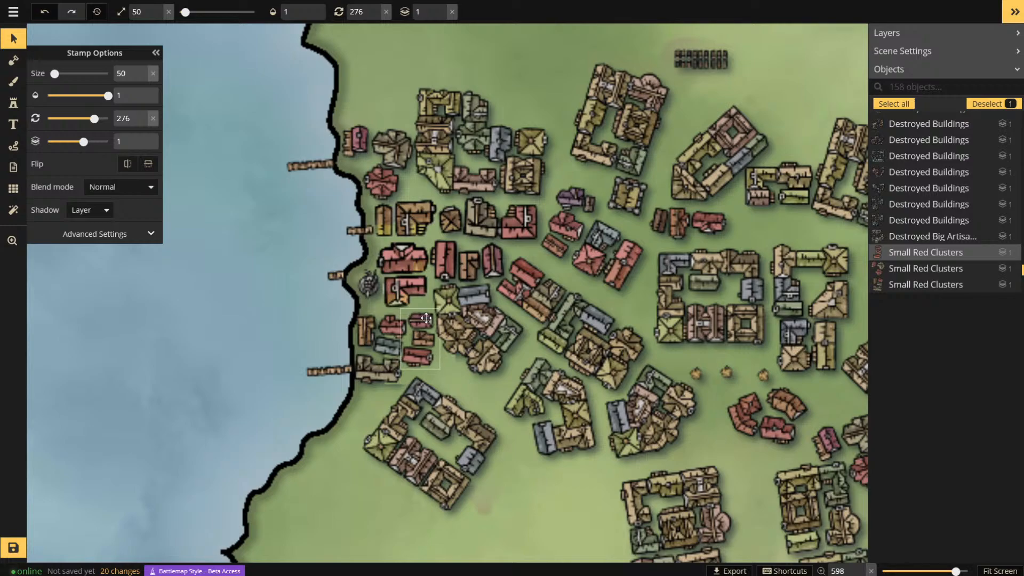
pyautogui.moveTo(426, 318); pyautogui.dragTo(426, 318)
# - Move the L-shaped yellow block and the angled yellow block east of it northwest, closing the gaps to the diagonal rows
pyautogui.moveTo(580, 414); pyautogui.dragTo(565, 394)
pyautogui.click(661, 409)
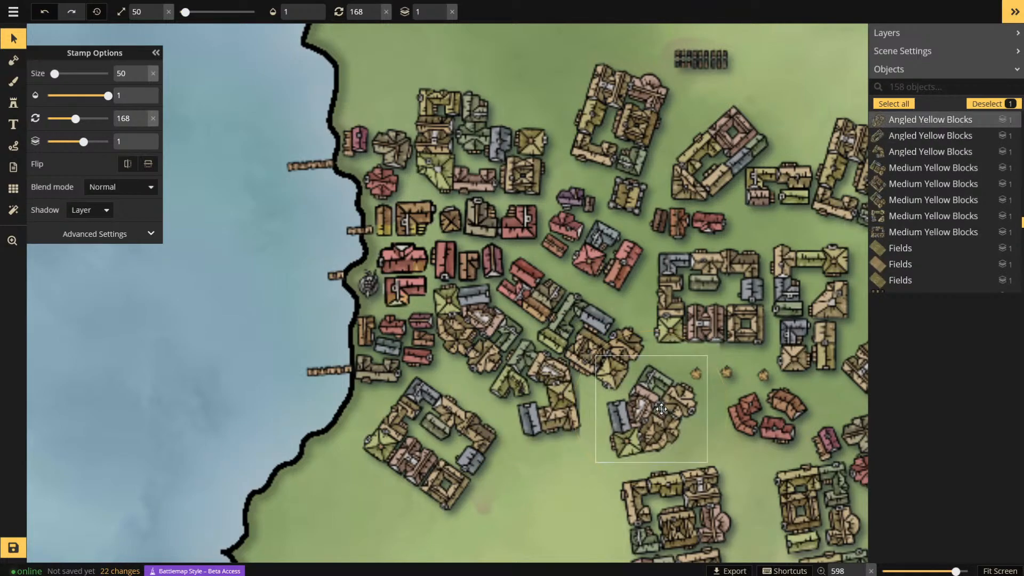
pyautogui.moveTo(661, 409); pyautogui.dragTo(656, 398)
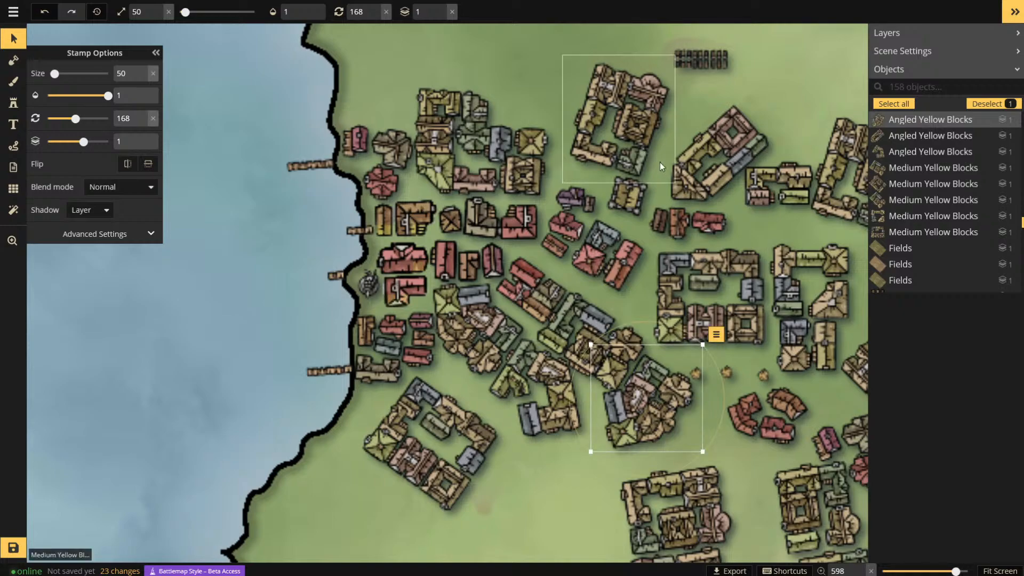
# - Shift the small red block with the grey roof southwest toward the diagonal rows, and move the small red and purple cluster above it southwest
pyautogui.moveTo(587, 260); pyautogui.dragTo(577, 273)
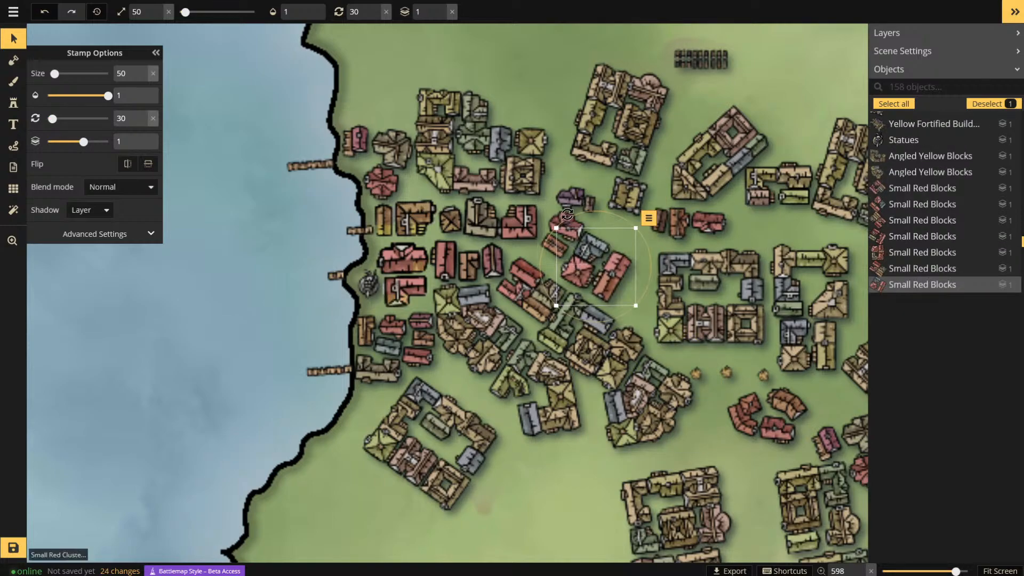
pyautogui.moveTo(578, 196); pyautogui.dragTo(570, 208)
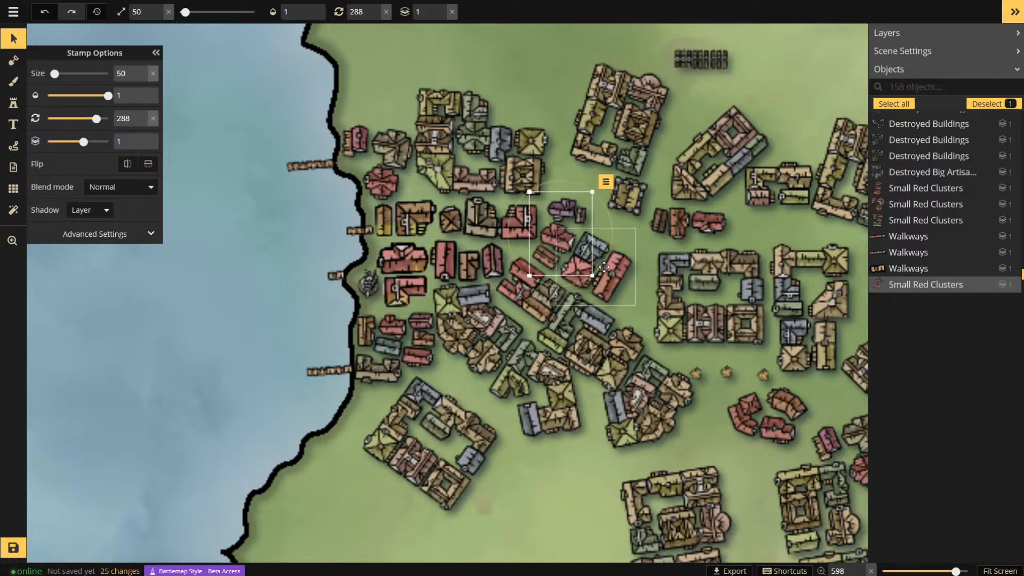
pyautogui.click(624, 270)
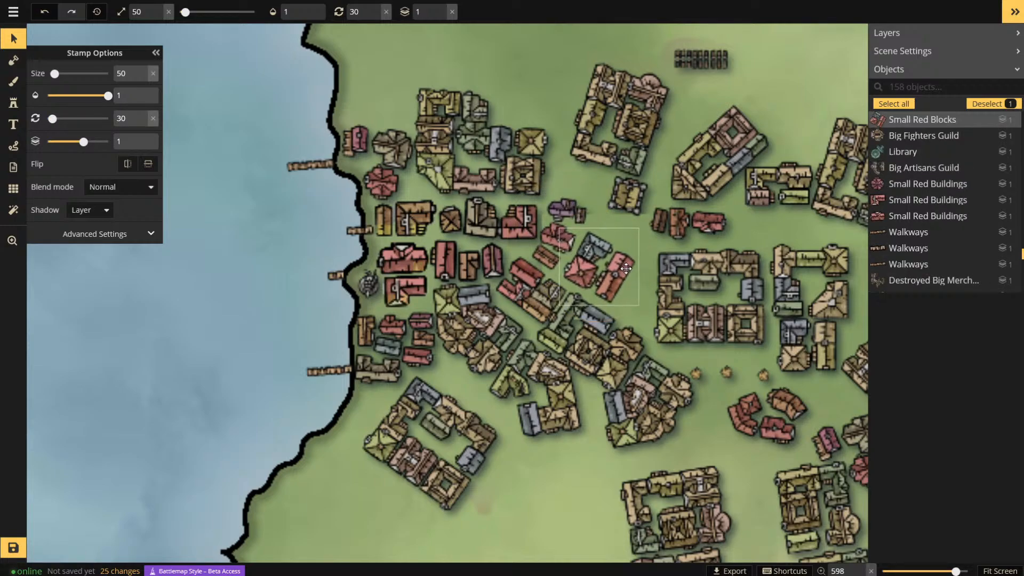
pyautogui.moveTo(626, 268); pyautogui.dragTo(622, 267)
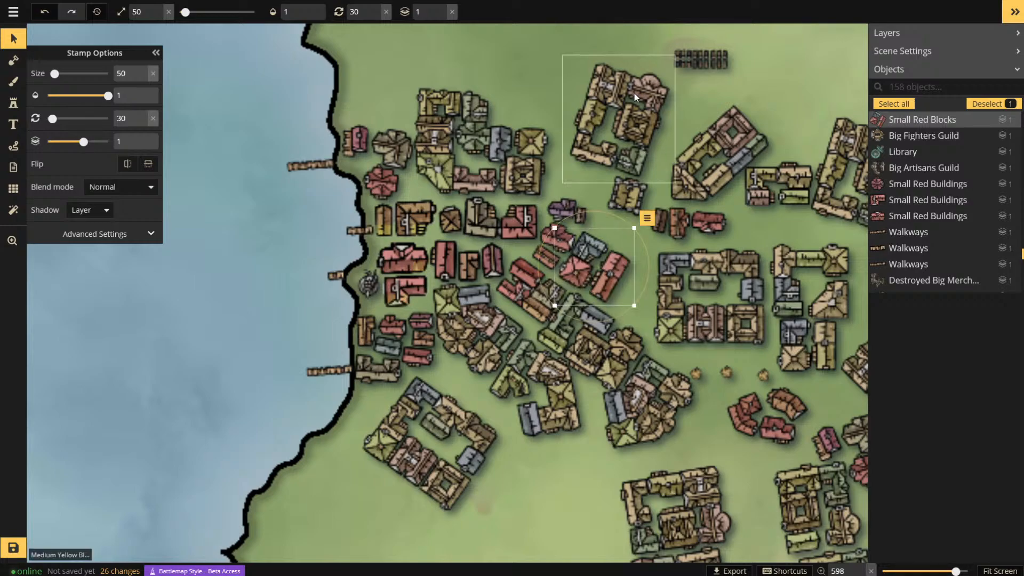
# - Move the northern medium yellow block southwest and rotate it to 9, then place the small fortified building on its east side, rotated to about 192
pyautogui.moveTo(634, 94); pyautogui.dragTo(623, 134)
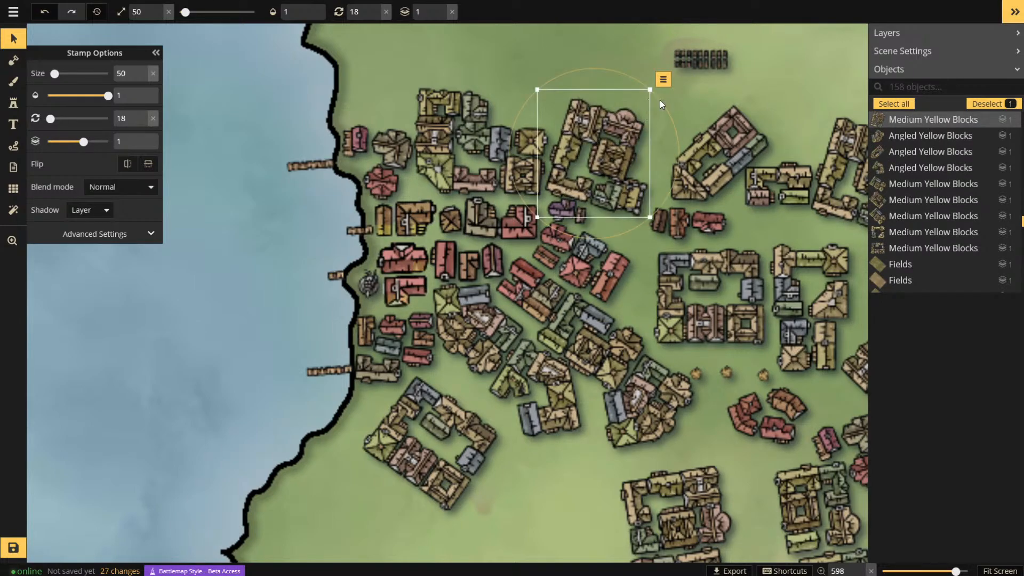
pyautogui.moveTo(659, 100); pyautogui.dragTo(601, 118)
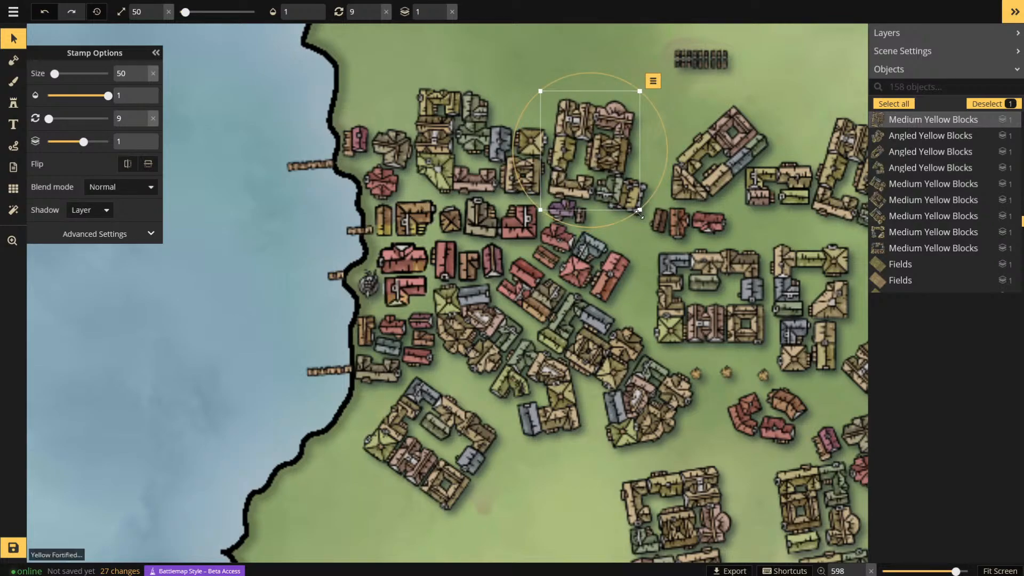
pyautogui.click(640, 215)
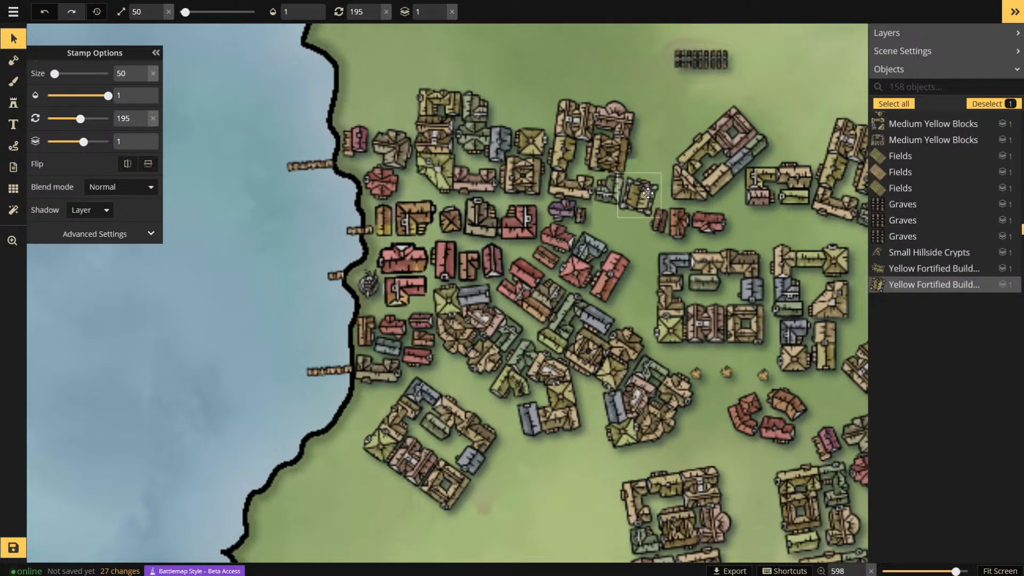
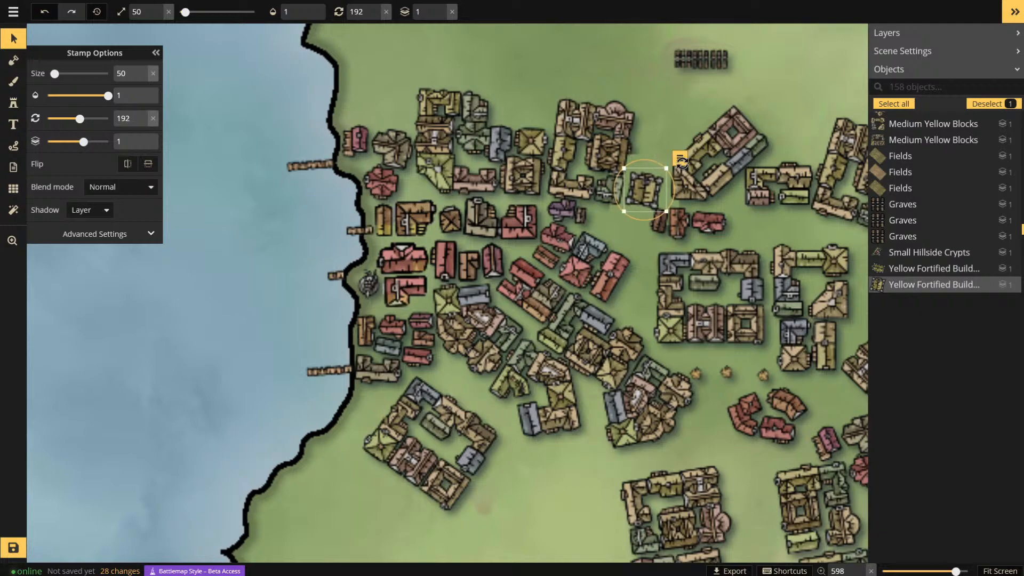
# - Move the diagonal yellow block southwest against the fortified building and nudge the small red cluster below it slightly south
pyautogui.moveTo(722, 148); pyautogui.dragTo(714, 155)
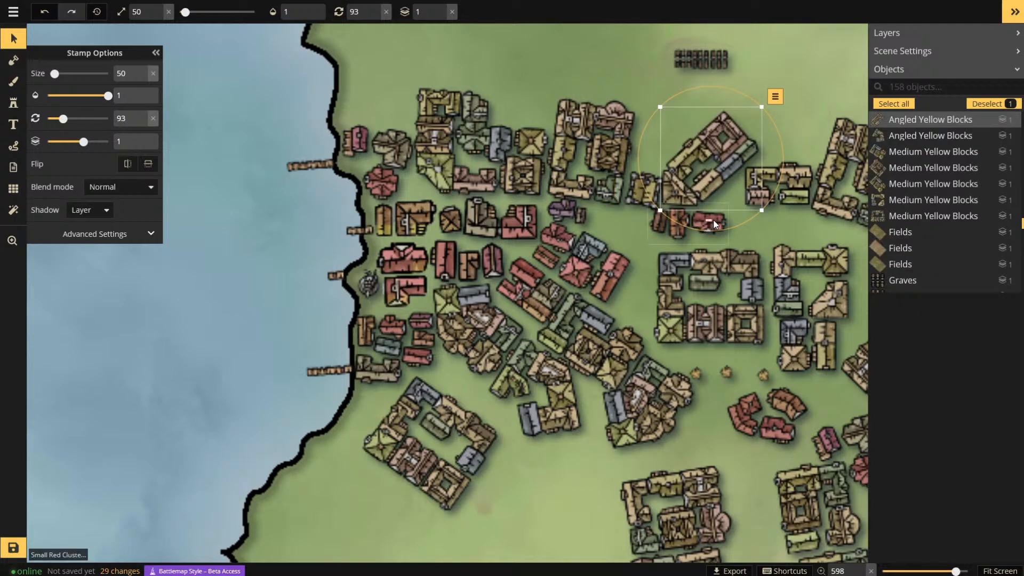
pyautogui.moveTo(715, 224); pyautogui.dragTo(718, 221)
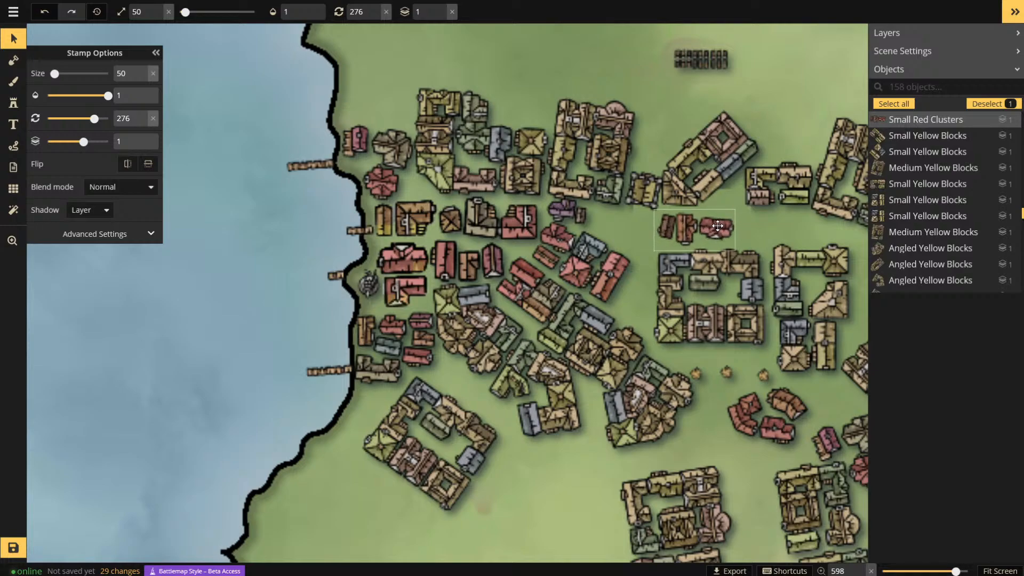
pyautogui.moveTo(715, 223); pyautogui.dragTo(715, 223)
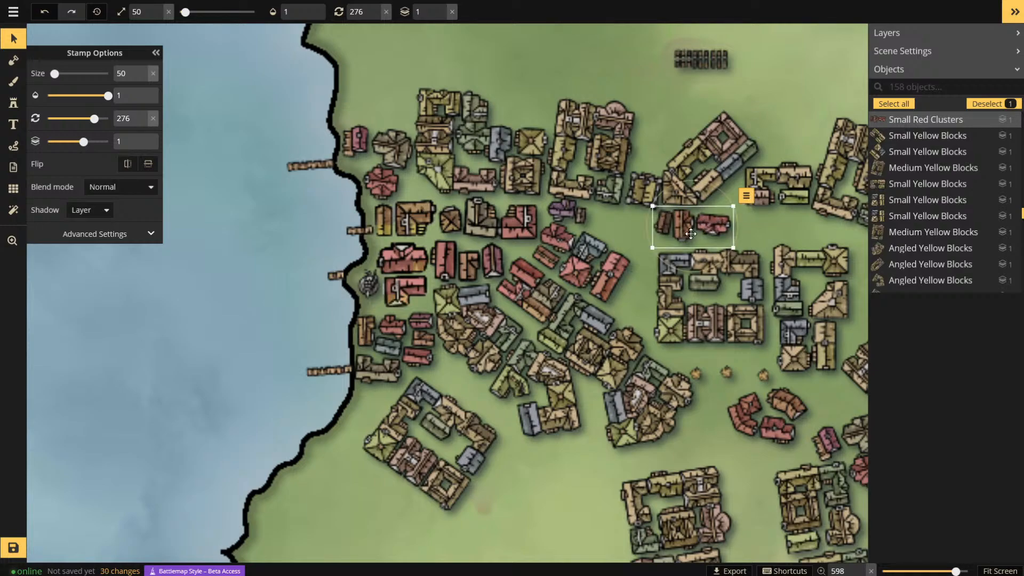
# - Move the large medium yellow block below the red cluster slightly northwest and rotate it to 305
pyautogui.moveTo(693, 283); pyautogui.dragTo(685, 276)
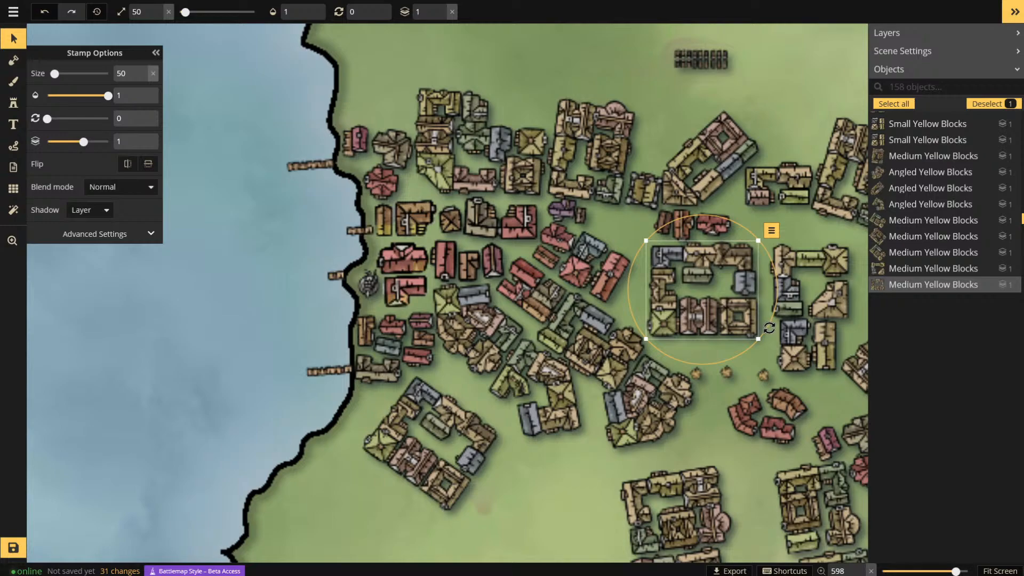
pyautogui.moveTo(768, 328); pyautogui.dragTo(705, 301)
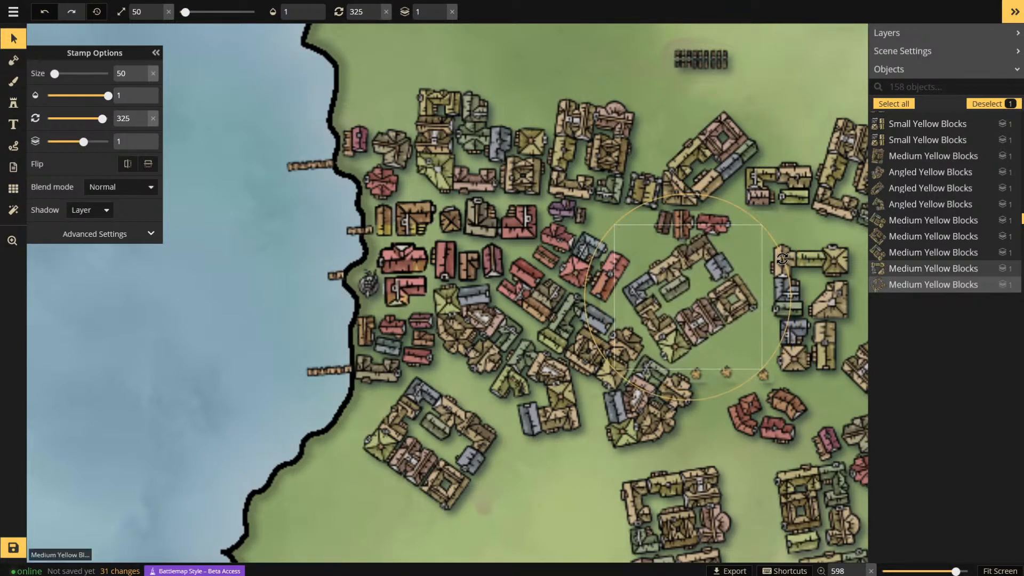
pyautogui.moveTo(782, 258); pyautogui.dragTo(640, 228)
# - Move the small red cluster west between the yellow blocks, rotate it to 115, and adjust the position of the rotated medium yellow block
pyautogui.click(714, 229)
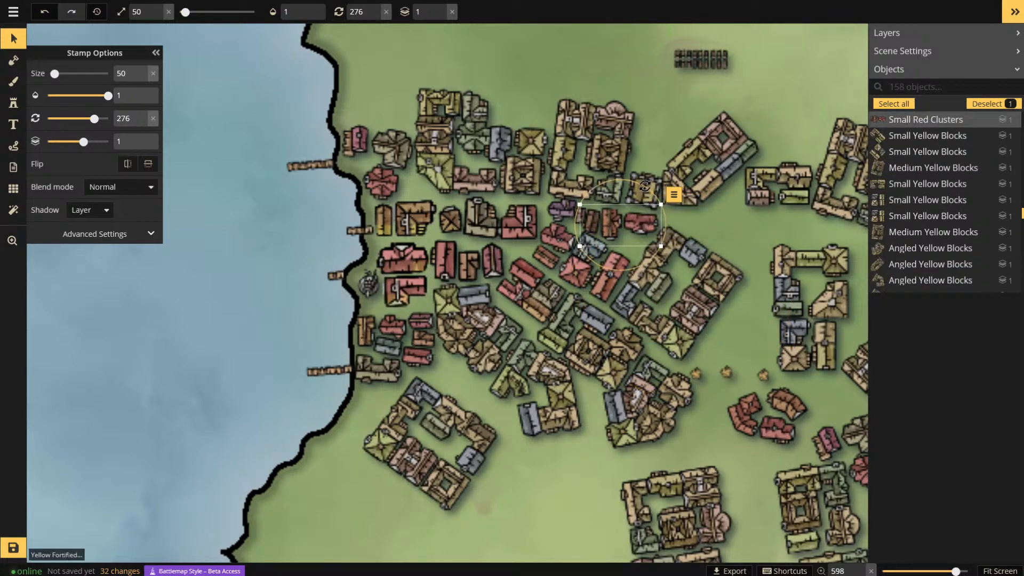
pyautogui.moveTo(644, 185); pyautogui.dragTo(565, 280)
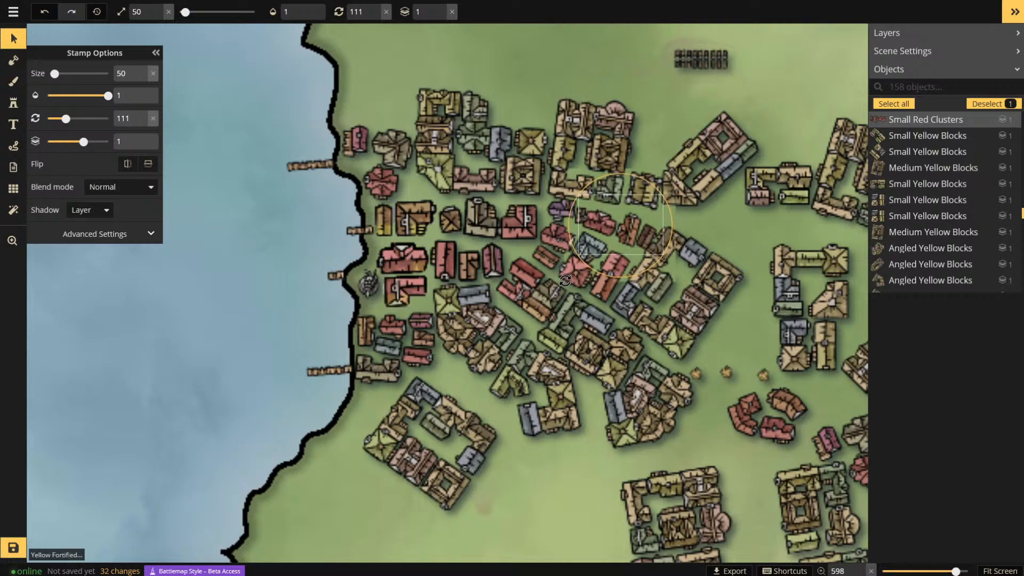
pyautogui.click(711, 274)
pyautogui.moveTo(711, 274); pyautogui.dragTo(724, 281)
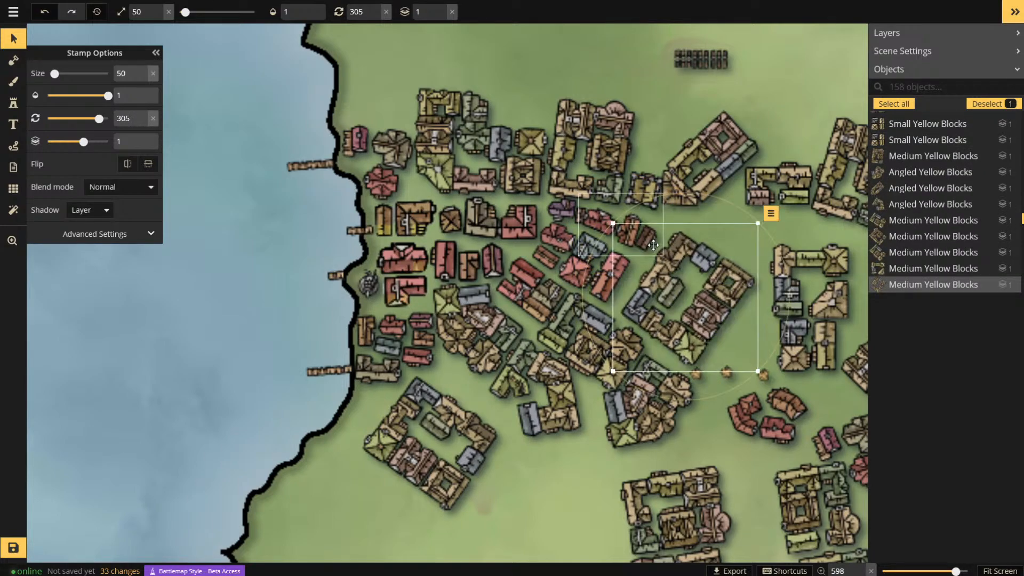
# - Fine-tune the spacing between the purple buildings and the rotated red cluster, nudging the red cluster slightly southeast
pyautogui.moveTo(648, 240); pyautogui.dragTo(650, 243)
pyautogui.click(570, 215)
pyautogui.moveTo(569, 215); pyautogui.dragTo(560, 207)
pyautogui.click(634, 227)
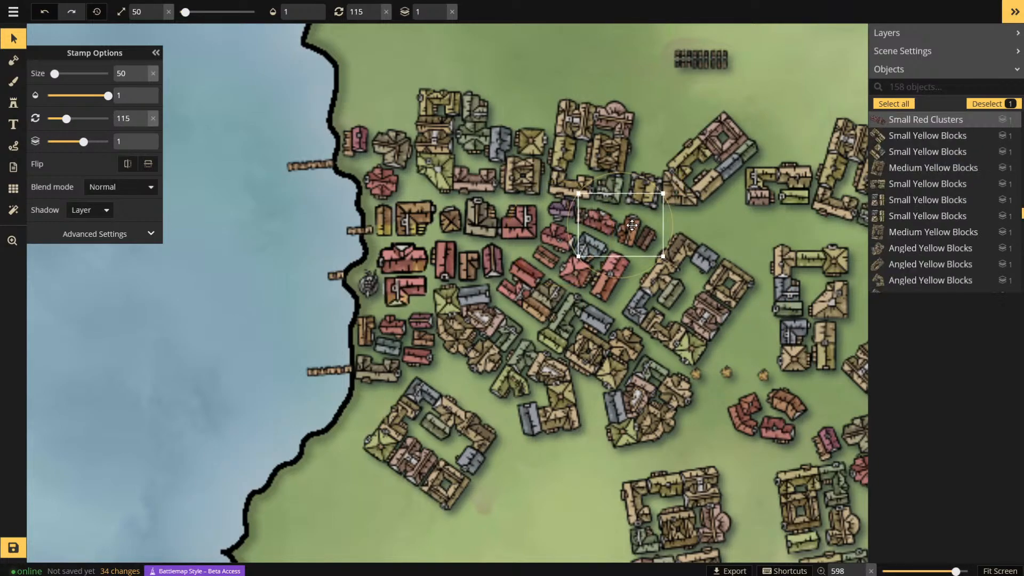
# - Move the open-sided medium yellow block east of the rotated yellow block slightly northeast, away from the small yellow block below it
pyautogui.click(715, 165)
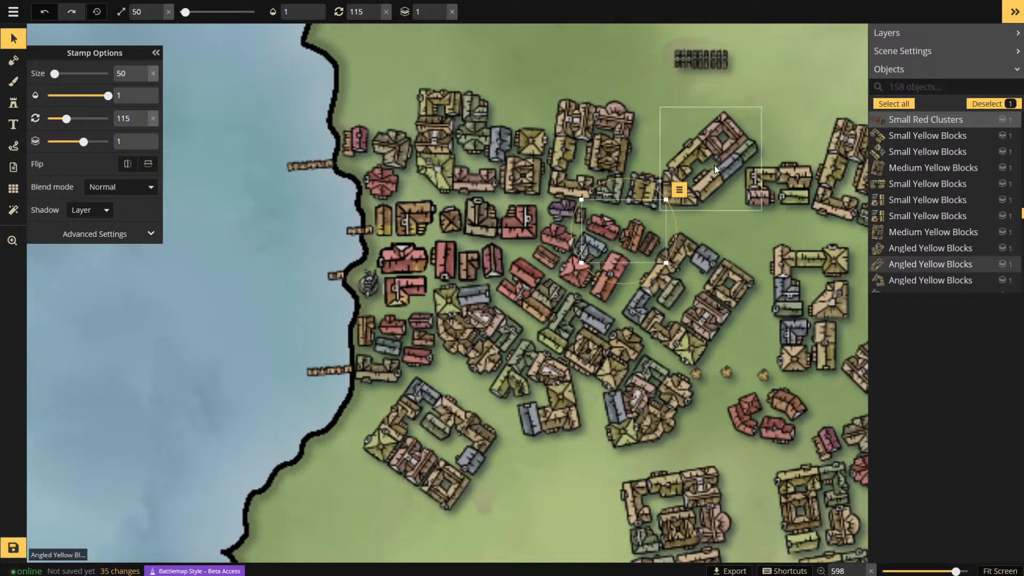
pyautogui.scroll(3, 680, 289)
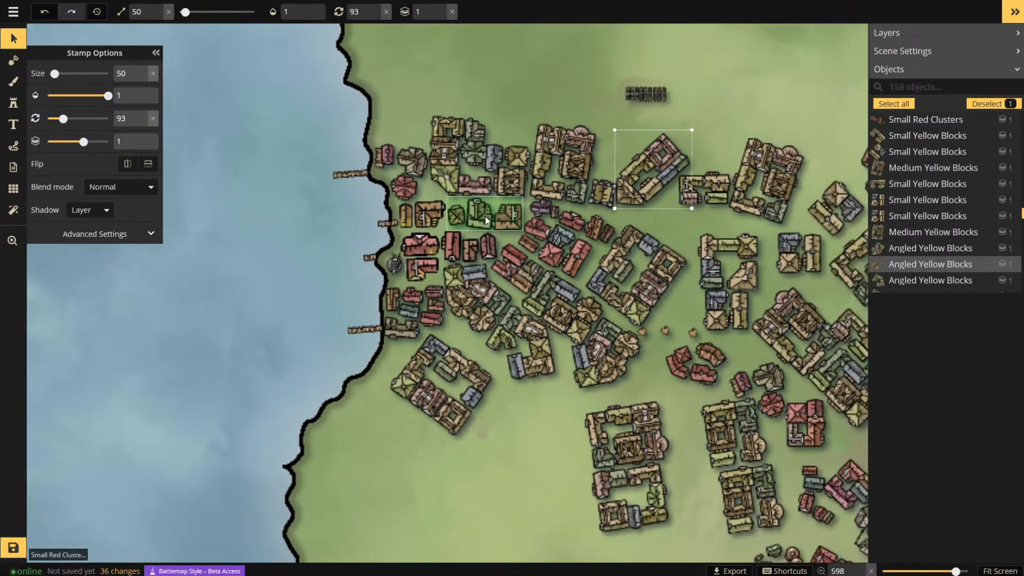
pyautogui.scroll(-3, 648, 341)
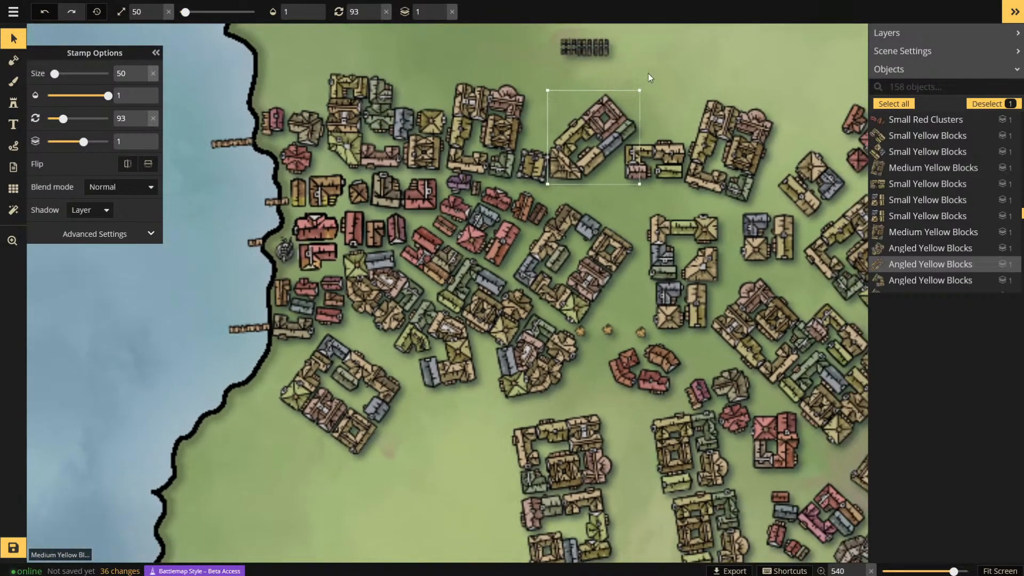
pyautogui.scroll(2, 648, 85)
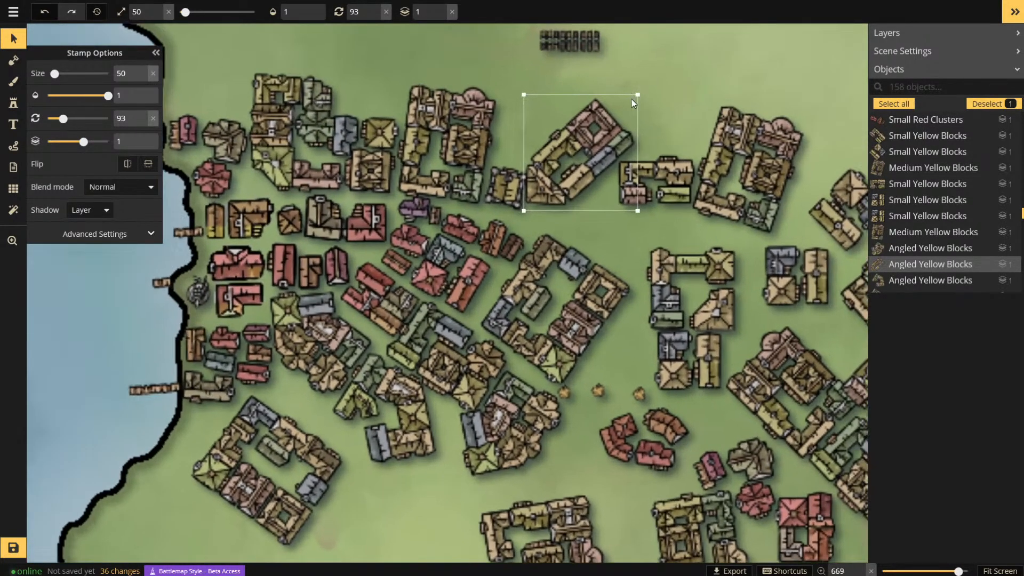
pyautogui.click(716, 294)
pyautogui.moveTo(685, 273)
pyautogui.mouseDown()
pyautogui.moveTo(730, 265)
pyautogui.moveTo(701, 266)
pyautogui.mouseUp()
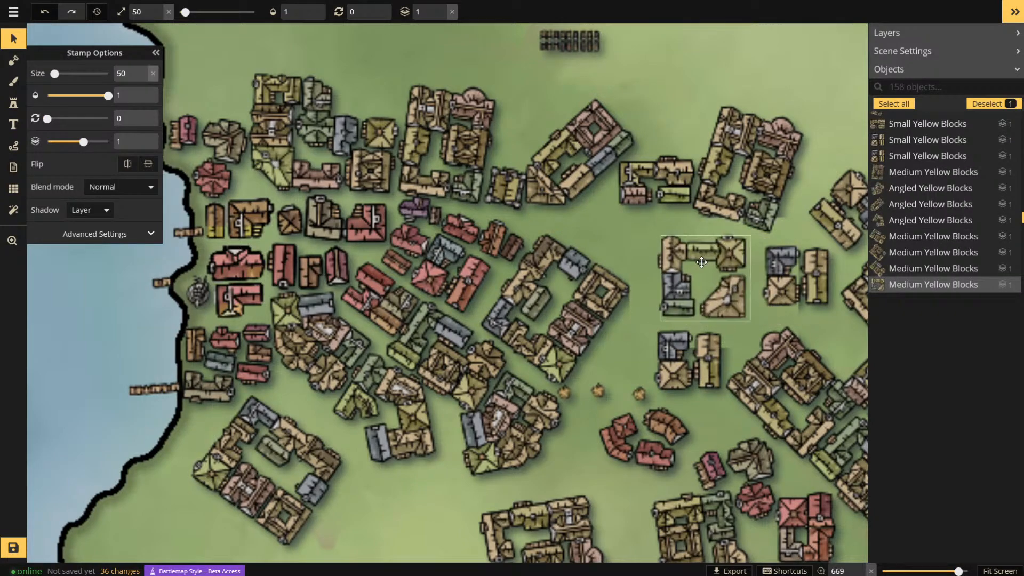
# - Rotate the angled yellow block at the town's northern edge to 242 and shift it slightly southwest
pyautogui.click(585, 130)
pyautogui.moveTo(597, 76); pyautogui.dragTo(600, 229)
pyautogui.moveTo(602, 122); pyautogui.dragTo(590, 138)
pyautogui.moveTo(577, 68); pyautogui.dragTo(569, 68)
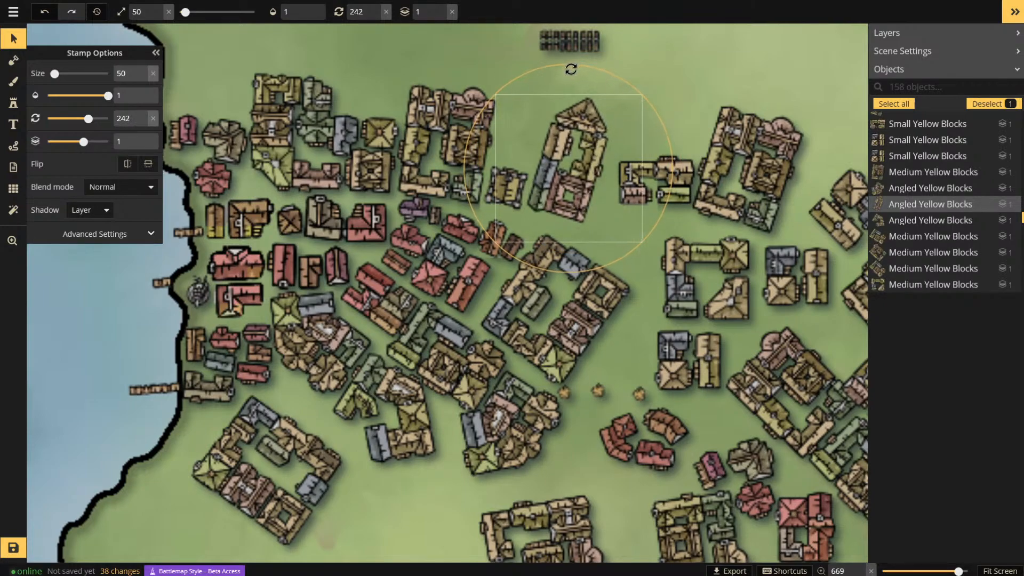
# - Move the small yellow block southwest beside the angled yellow block and tilt it clockwise to continue the street line
pyautogui.click(679, 183)
pyautogui.moveTo(679, 183); pyautogui.dragTo(662, 193)
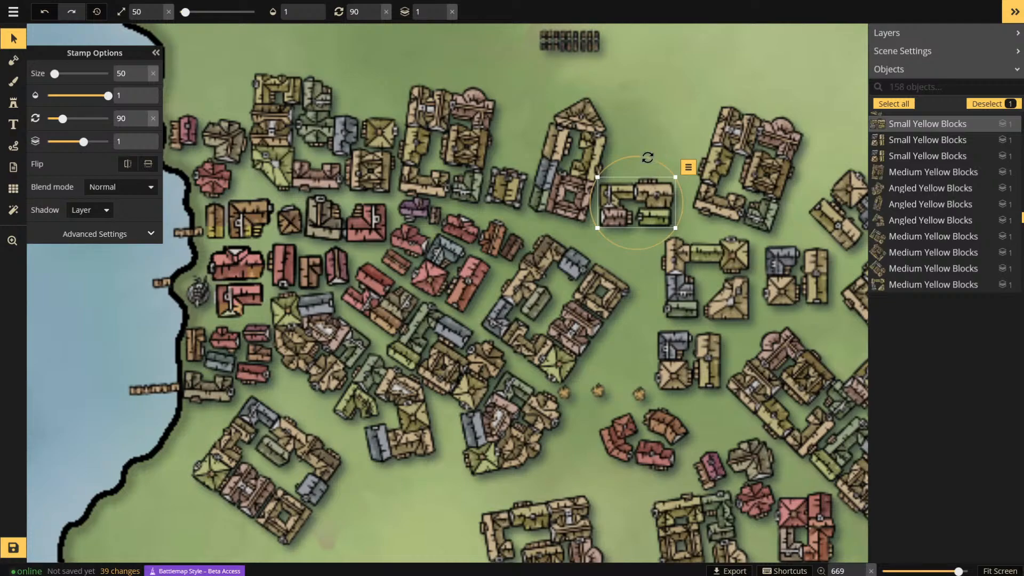
pyautogui.moveTo(647, 158); pyautogui.dragTo(659, 168)
pyautogui.moveTo(646, 210); pyautogui.dragTo(641, 218)
pyautogui.click(719, 261)
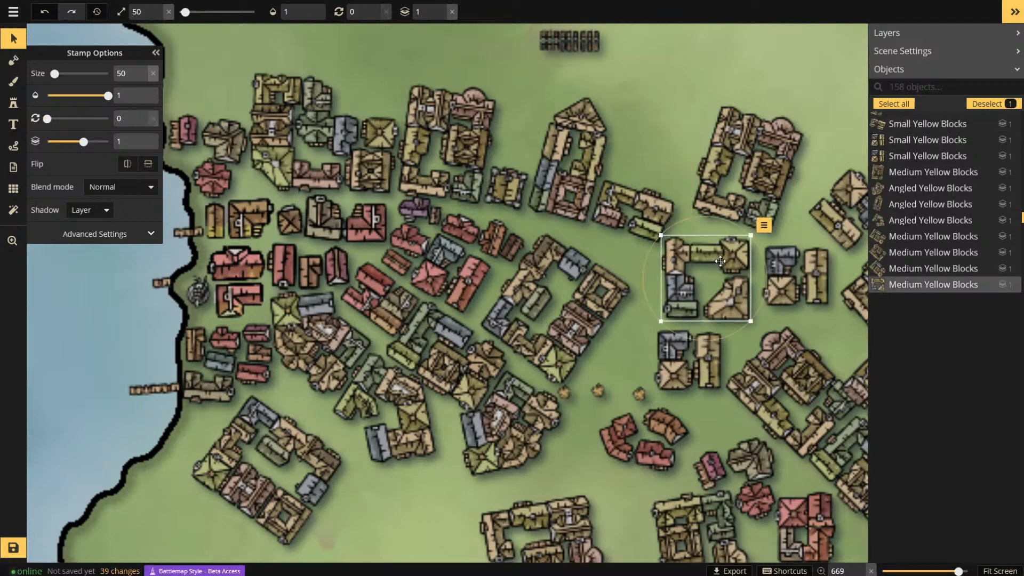
# - Move the medium yellow block north of the open-sided block southwest, rotate it to 7, and place it just above that block
pyautogui.click(740, 163)
pyautogui.moveTo(746, 164); pyautogui.dragTo(733, 170)
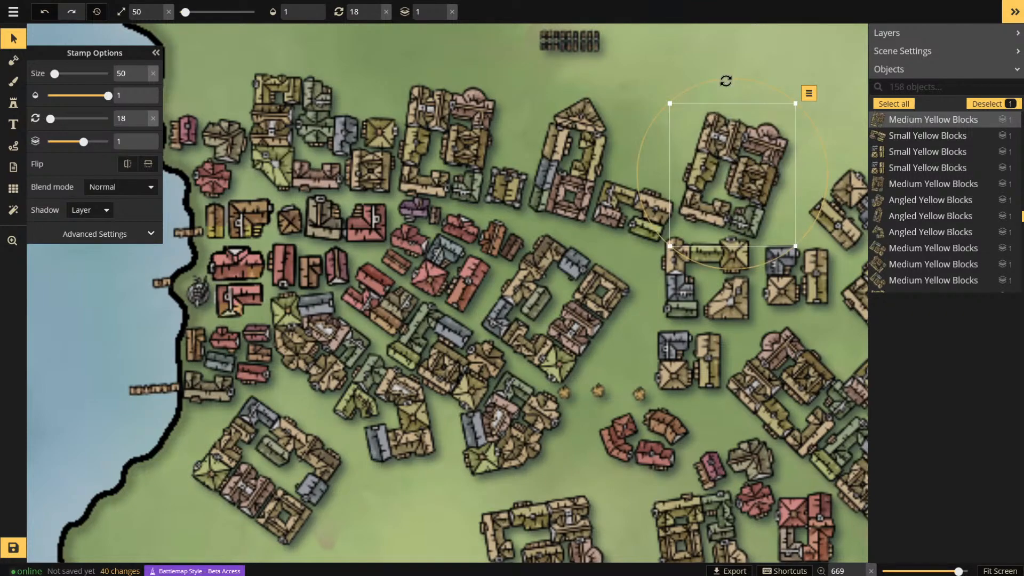
pyautogui.moveTo(726, 80); pyautogui.dragTo(706, 84)
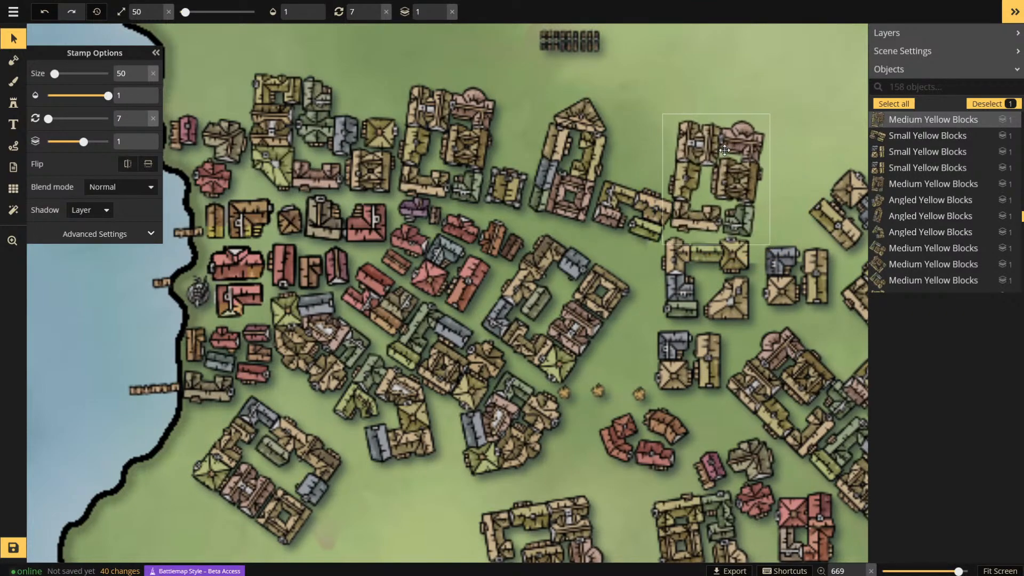
pyautogui.moveTo(724, 151); pyautogui.dragTo(730, 156)
# - Rotate the open-sided medium yellow block to 6 and the small yellow block below it to 8, closing the gap between them
pyautogui.click(739, 300)
pyautogui.moveTo(740, 299); pyautogui.dragTo(747, 302)
pyautogui.moveTo(746, 227); pyautogui.dragTo(737, 269)
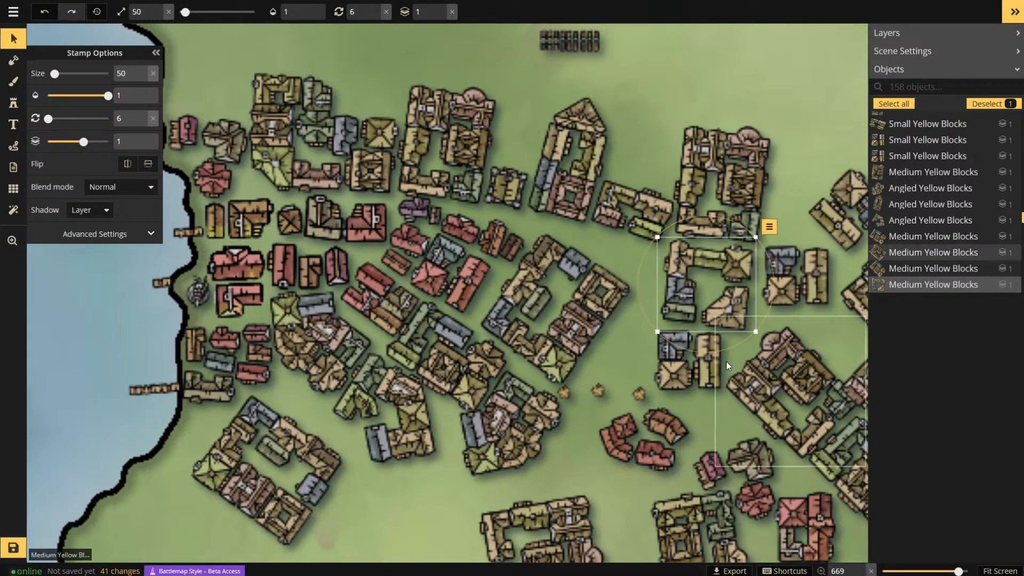
pyautogui.click(671, 359)
pyautogui.moveTo(672, 359); pyautogui.dragTo(672, 355)
pyautogui.moveTo(699, 313); pyautogui.dragTo(705, 315)
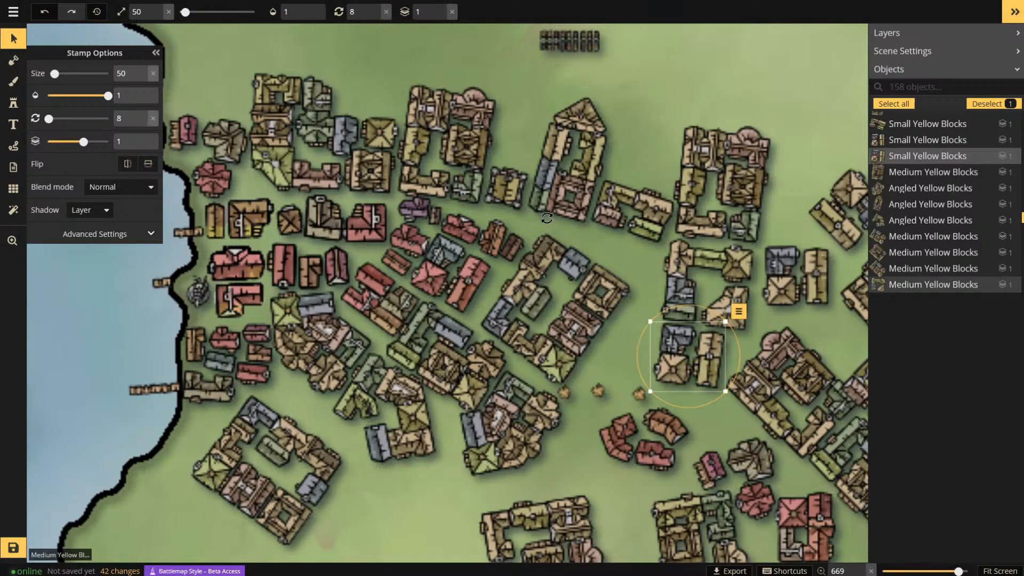
# - Move the two stacked medium yellow blocks south of the town northwest, up against the angled yellow block above them
pyautogui.scroll(-4, 561, 153)
pyautogui.scroll(-3, 576, 155)
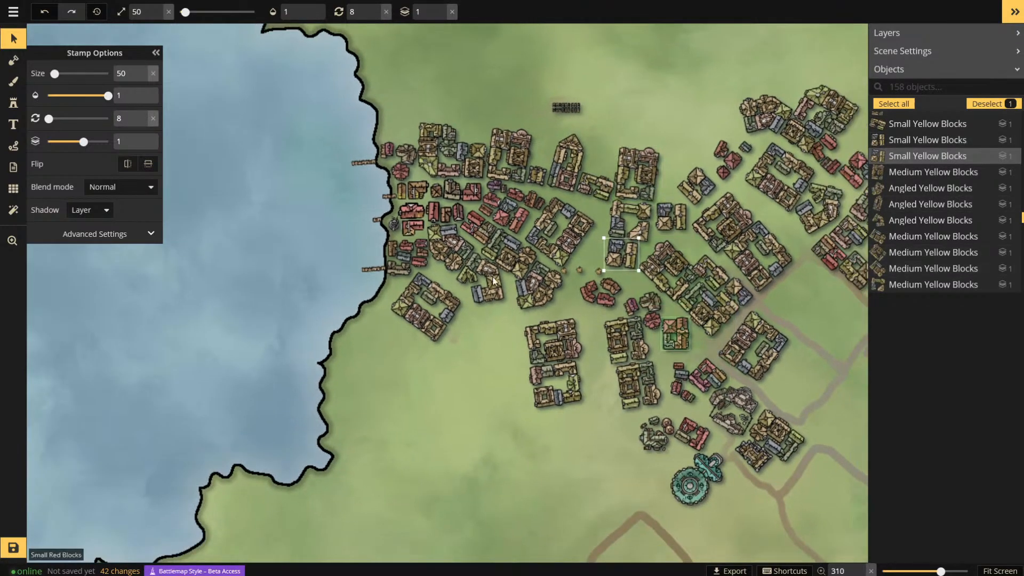
pyautogui.scroll(3, 562, 328)
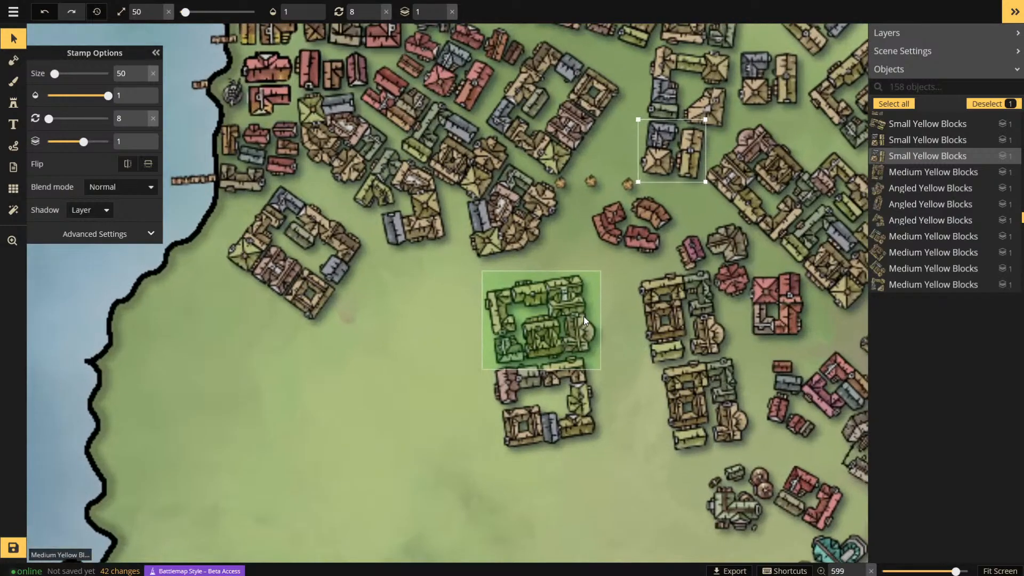
pyautogui.scroll(3, 591, 245)
pyautogui.scroll(2, 570, 226)
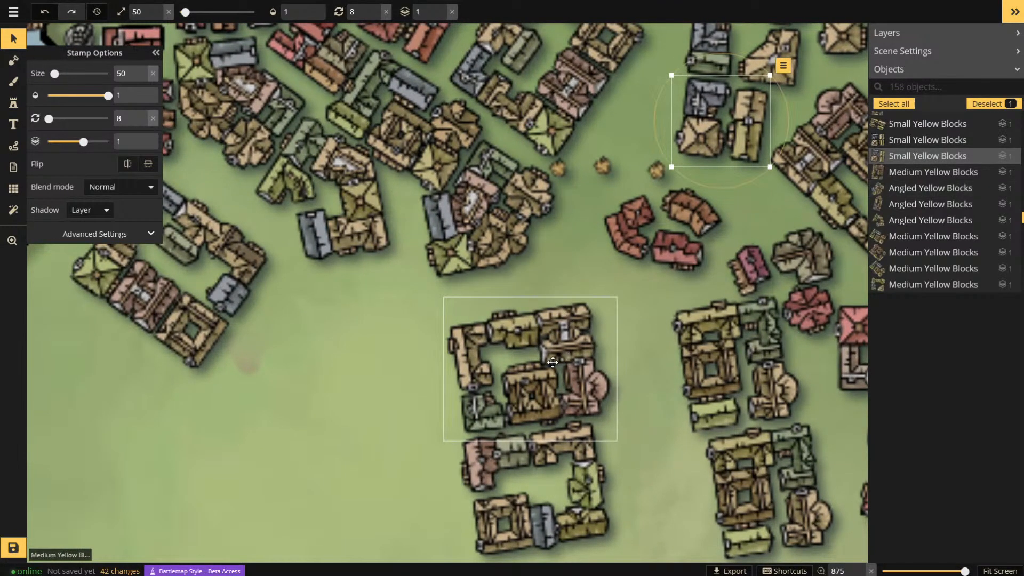
pyautogui.moveTo(567, 376); pyautogui.dragTo(542, 329)
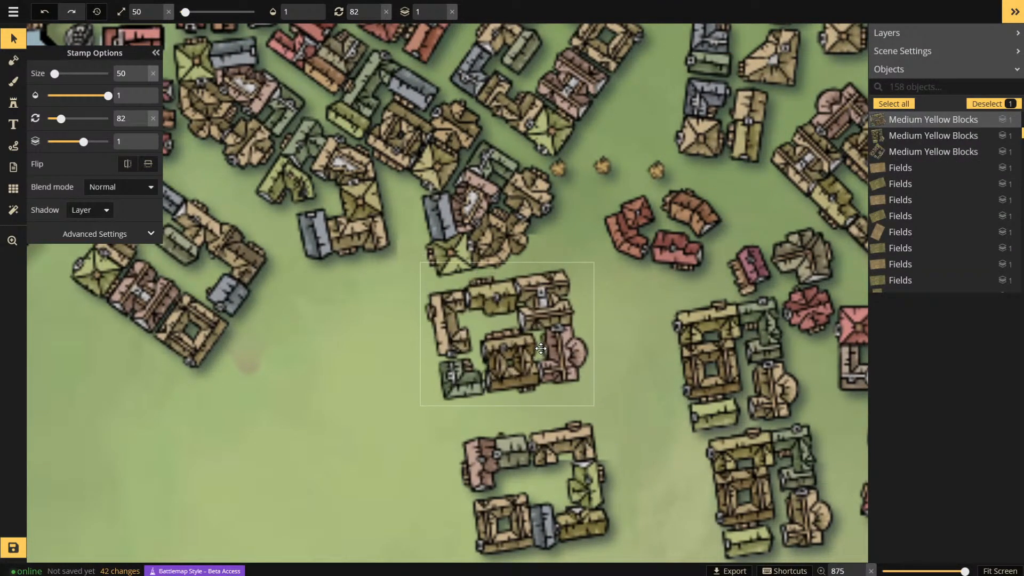
pyautogui.click(580, 467)
pyautogui.moveTo(582, 483); pyautogui.dragTo(573, 454)
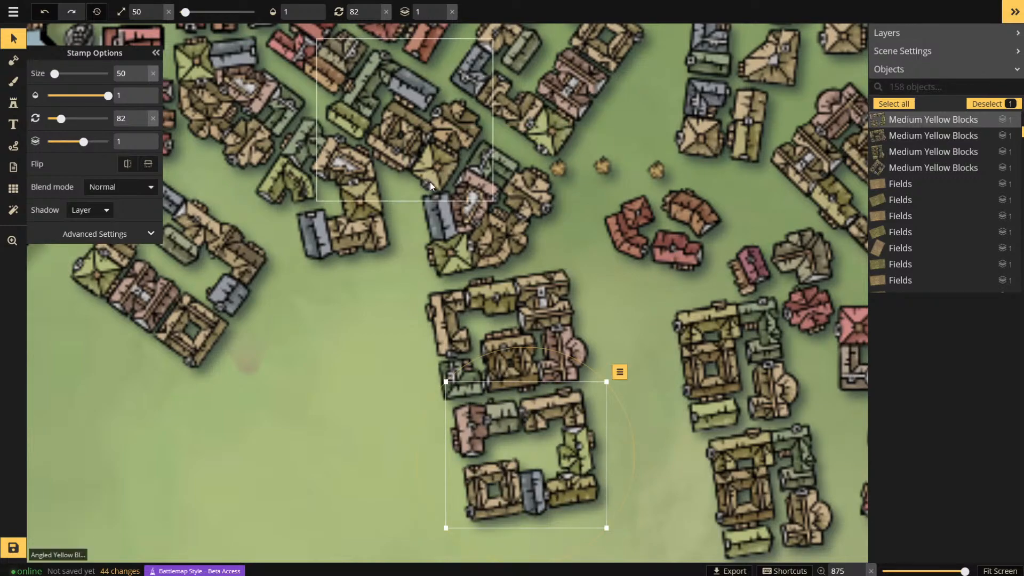
# - Shift the small red cluster west at rotation 263 and stack the two eastern medium yellow blocks beneath it, beside the western pair
pyautogui.scroll(-5, 506, 256)
pyautogui.scroll(1, 634, 319)
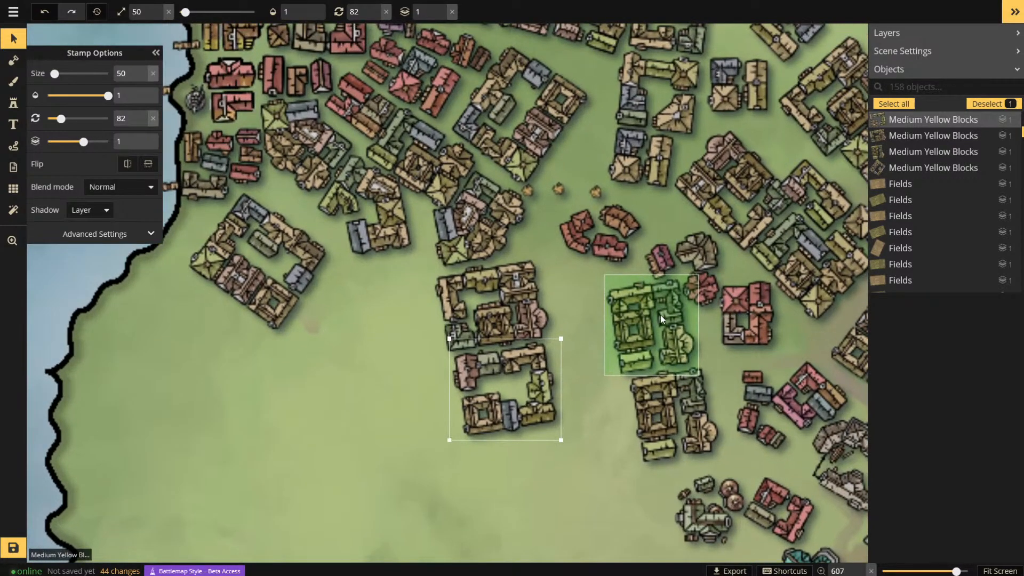
pyautogui.click(613, 227)
pyautogui.moveTo(613, 227)
pyautogui.mouseDown()
pyautogui.moveTo(577, 221)
pyautogui.moveTo(594, 226)
pyautogui.mouseUp()
pyautogui.moveTo(634, 322); pyautogui.dragTo(590, 288)
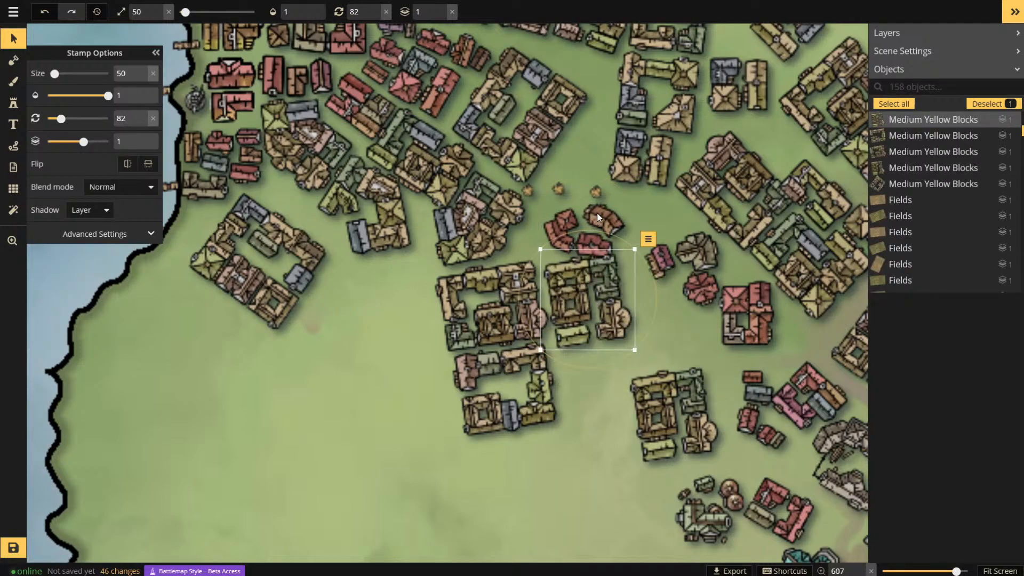
pyautogui.moveTo(593, 213); pyautogui.dragTo(594, 215)
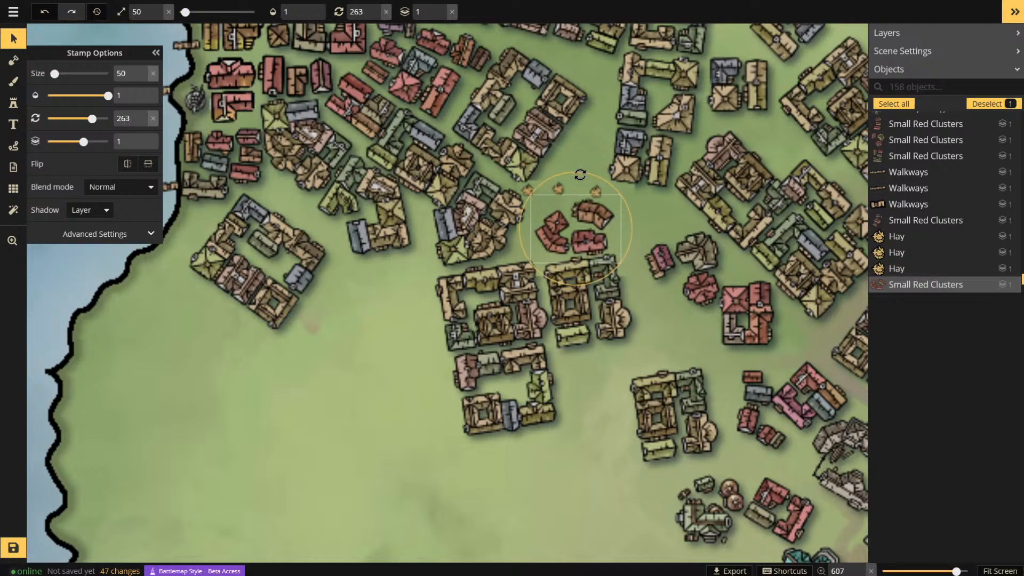
pyautogui.click(682, 402)
pyautogui.moveTo(682, 402); pyautogui.dragTo(608, 377)
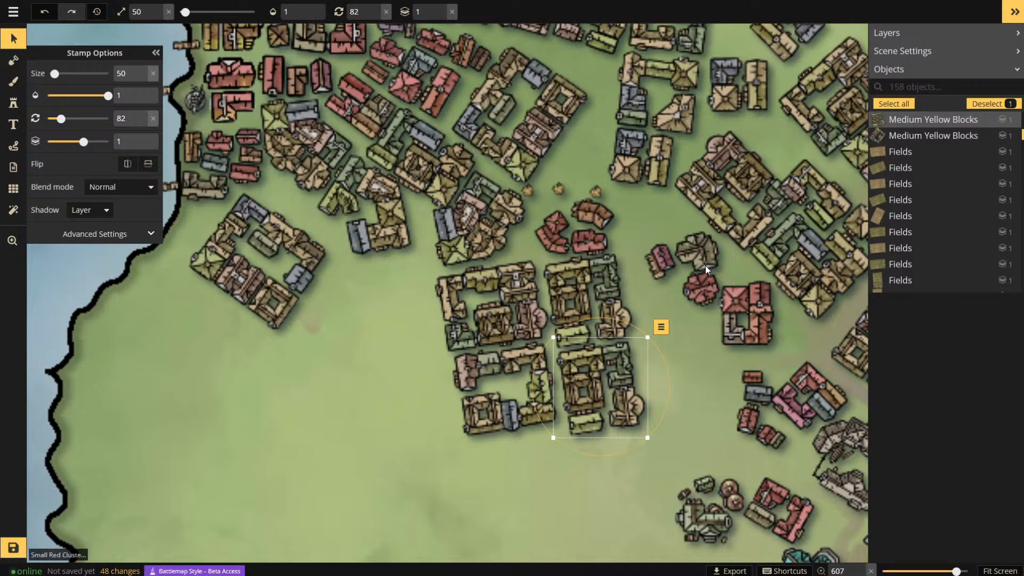
# - Move and rotate the red, purple and grey cluster to adjoin the small red cluster, and shift the red courtyard block west below it
pyautogui.moveTo(705, 264); pyautogui.dragTo(674, 235)
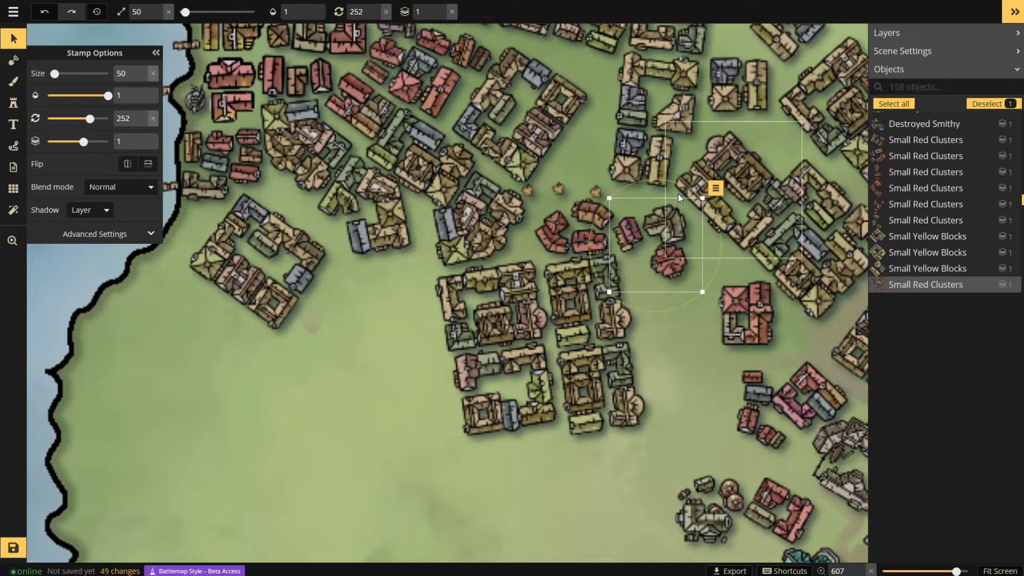
pyautogui.moveTo(667, 179); pyautogui.dragTo(663, 330)
pyautogui.moveTo(681, 280); pyautogui.dragTo(670, 277)
pyautogui.click(734, 303)
pyautogui.moveTo(734, 303); pyautogui.dragTo(652, 304)
pyautogui.click(767, 381)
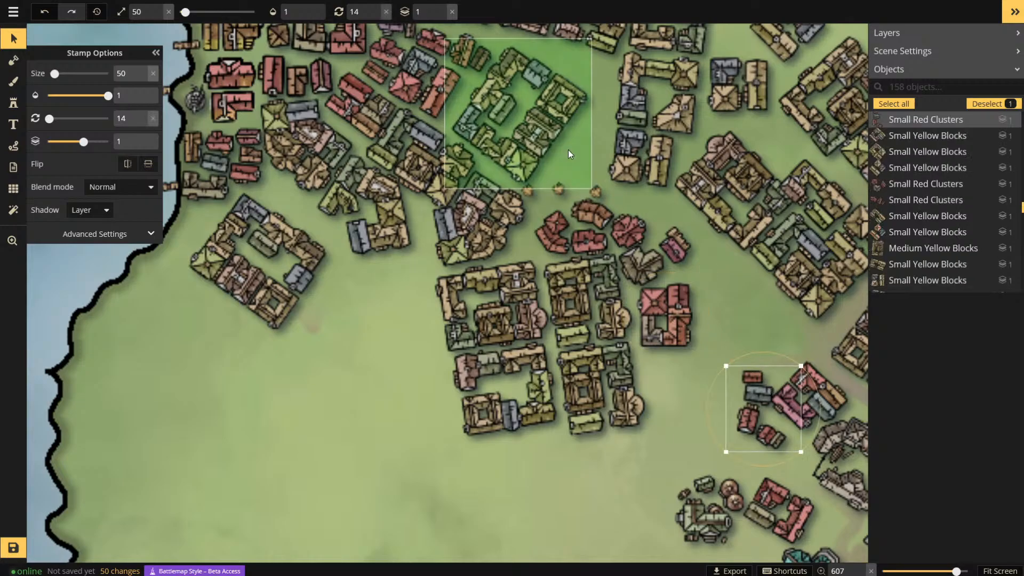
# - Move the small yellow block west to just above the hay and rotate it to 28, and shift the open-sided block west at rotation 27
pyautogui.scroll(-3, 700, 421)
pyautogui.scroll(2, 669, 139)
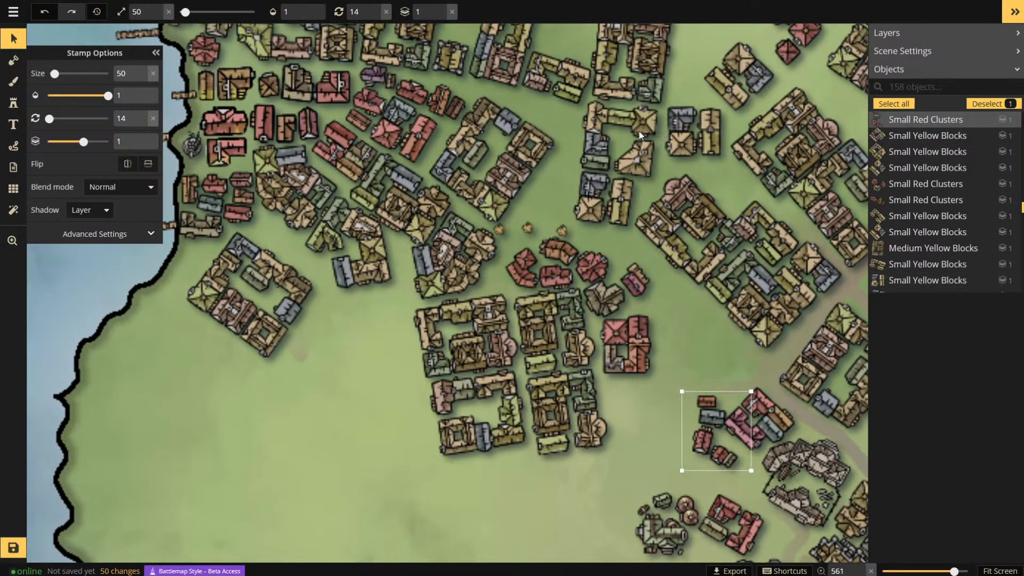
pyautogui.click(622, 133)
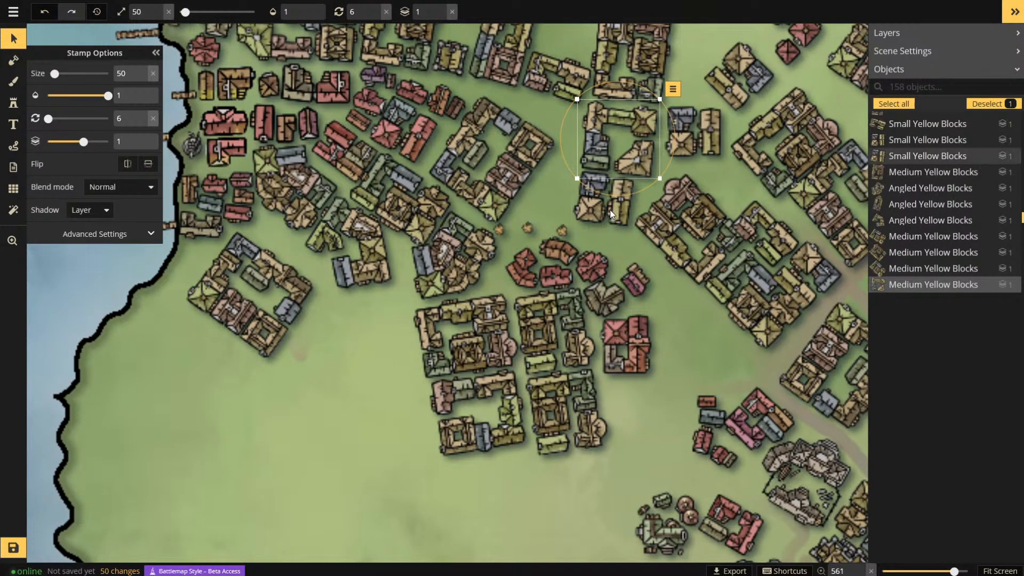
pyautogui.moveTo(610, 213); pyautogui.dragTo(565, 207)
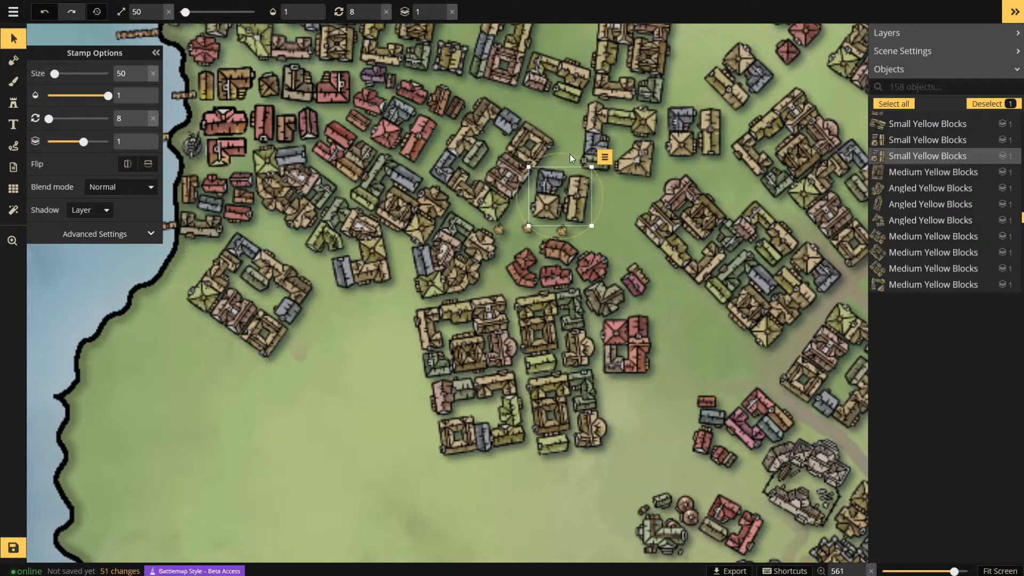
pyautogui.moveTo(569, 155); pyautogui.dragTo(583, 161)
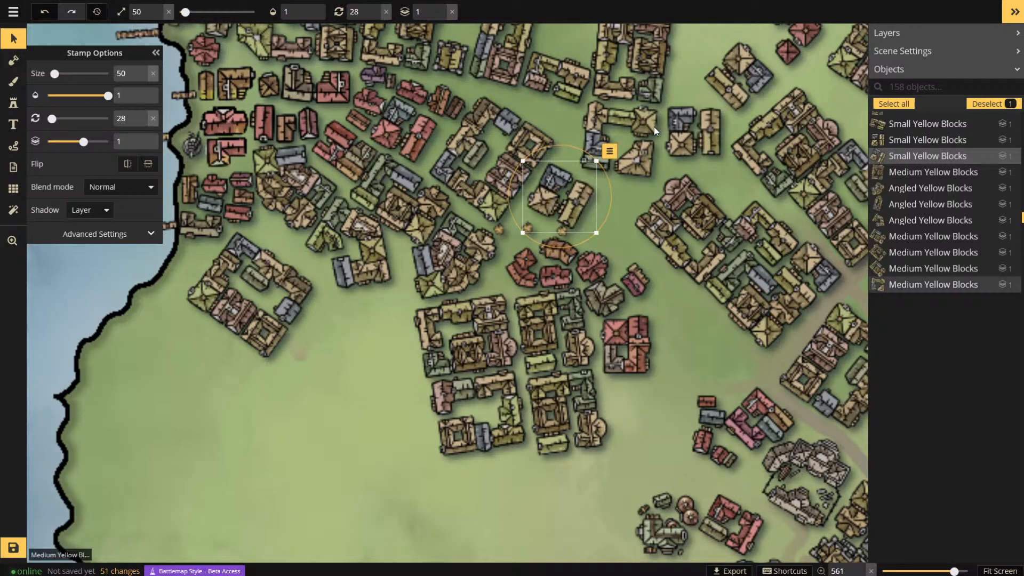
pyautogui.moveTo(654, 126); pyautogui.dragTo(638, 106)
pyautogui.moveTo(624, 126); pyautogui.dragTo(627, 132)
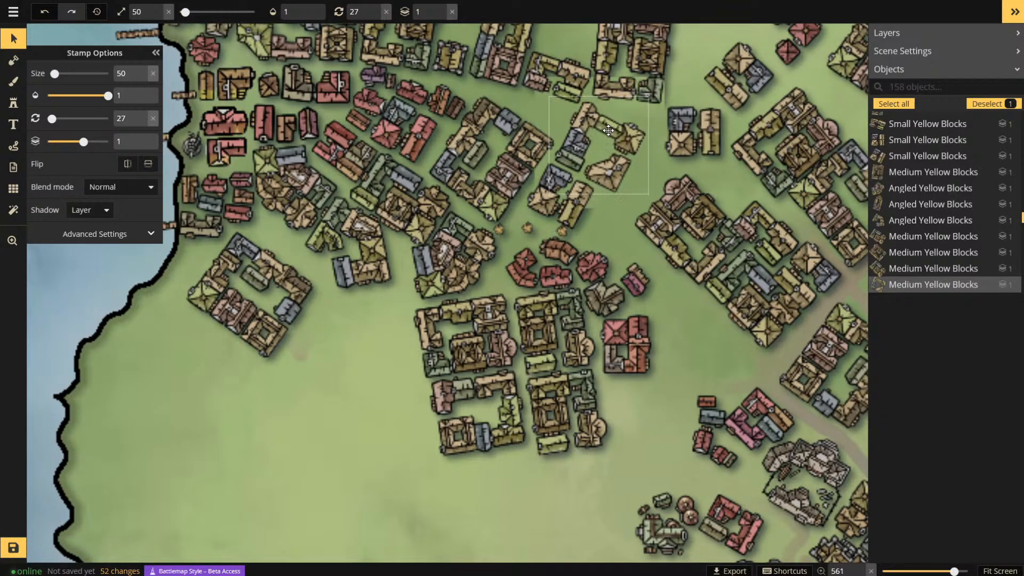
# - Rotate the medium yellow block above the open-sided block to 26 and reposition it tightly along that block's upper side
pyautogui.scroll(-2, 552, 334)
pyautogui.scroll(-2, 600, 59)
pyautogui.scroll(5, 632, 56)
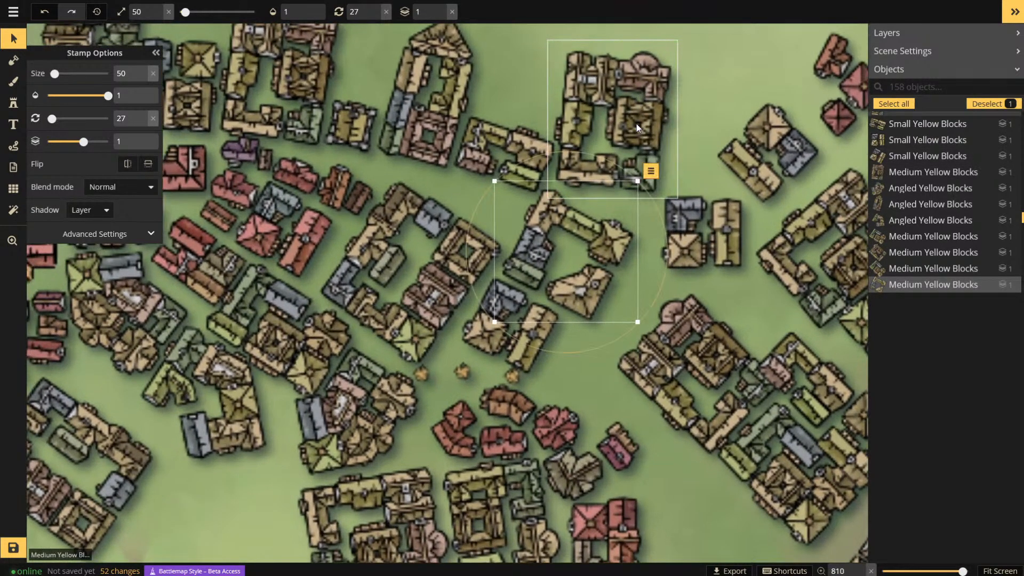
pyautogui.click(636, 123)
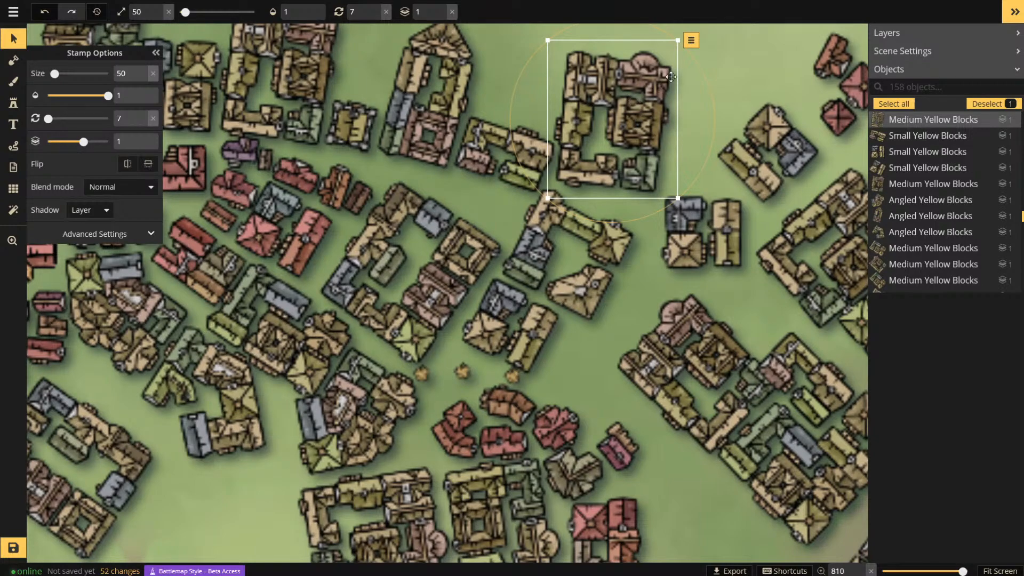
pyautogui.moveTo(702, 64); pyautogui.dragTo(658, 100)
pyautogui.moveTo(725, 94); pyautogui.dragTo(731, 105)
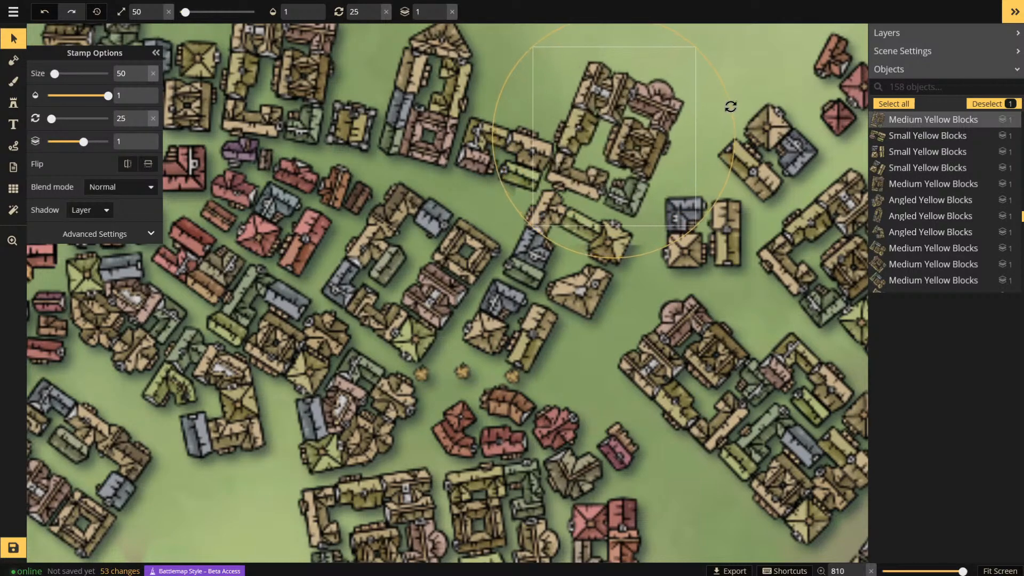
pyautogui.moveTo(652, 116); pyautogui.dragTo(652, 115)
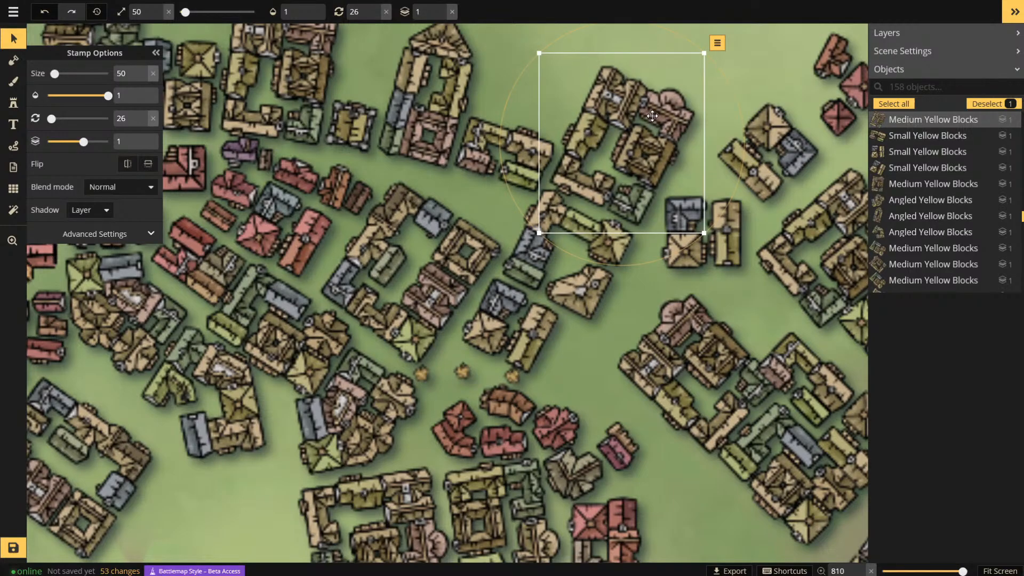
# - Move the medium yellow block east of the hay northwest toward the open-sided block and rotate it to 309
pyautogui.scroll(-4, 645, 127)
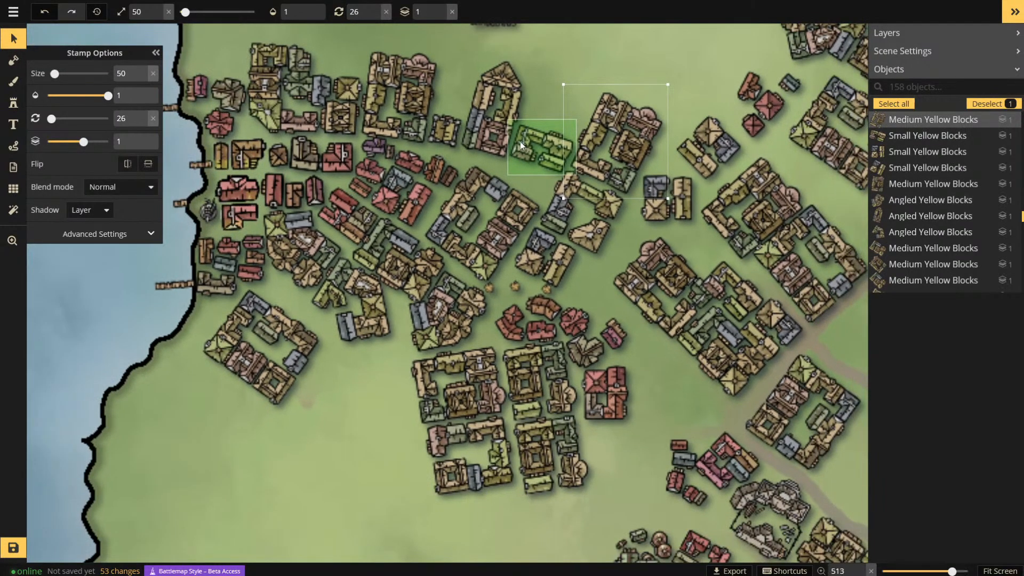
pyautogui.scroll(5, 671, 278)
pyautogui.click(651, 241)
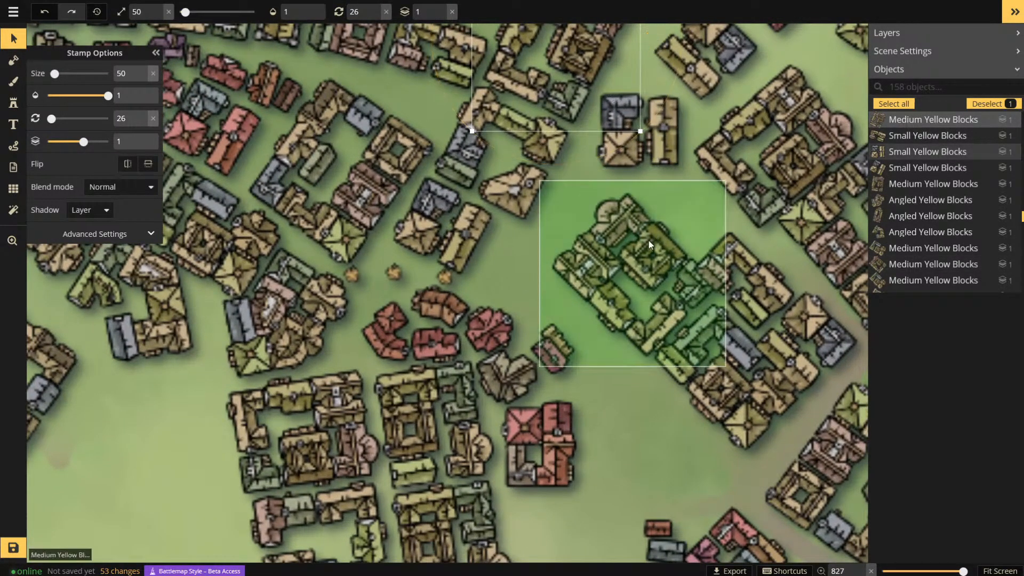
pyautogui.scroll(-2, 648, 241)
pyautogui.moveTo(646, 239); pyautogui.dragTo(608, 222)
pyautogui.moveTo(641, 152); pyautogui.dragTo(630, 148)
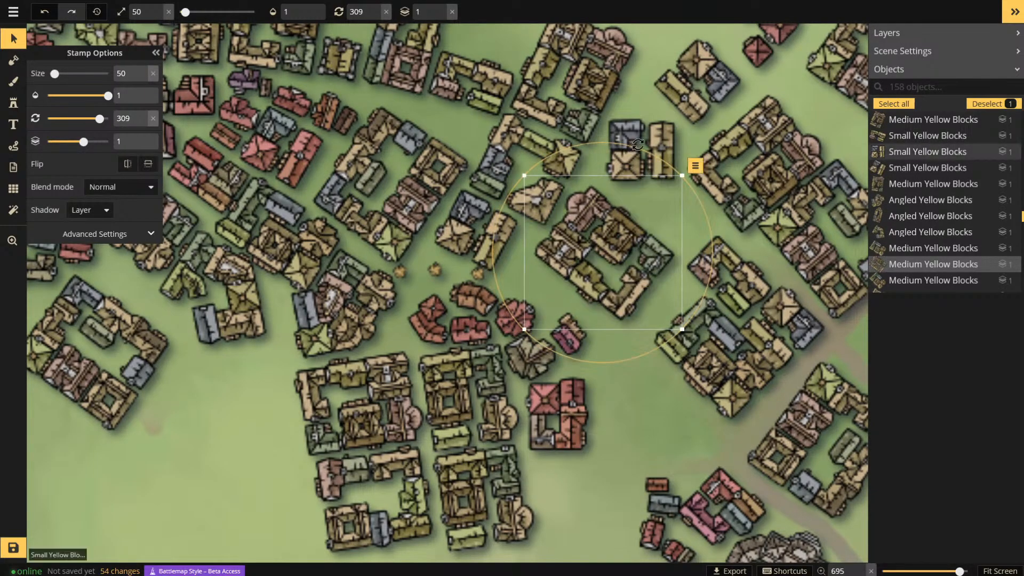
# - Tilt the small yellow block east of the open-sided block into the row, and move its northeastern neighbour alongside it at rotation 120
pyautogui.click(651, 128)
pyautogui.moveTo(651, 104)
pyautogui.mouseDown()
pyautogui.moveTo(683, 131)
pyautogui.moveTo(622, 84)
pyautogui.moveTo(648, 89)
pyautogui.mouseUp()
pyautogui.click(695, 78)
pyautogui.moveTo(708, 66); pyautogui.dragTo(672, 69)
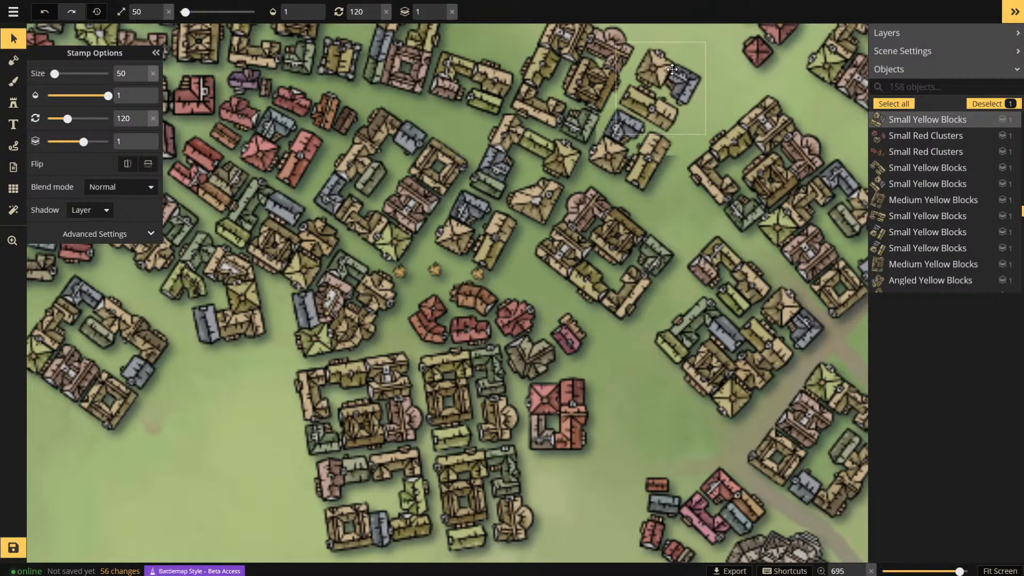
# - Move the nearest eastern medium yellow block west toward the paired small yellow blocks and rotate it to 34
pyautogui.scroll(-5, 529, 143)
pyautogui.scroll(5, 674, 137)
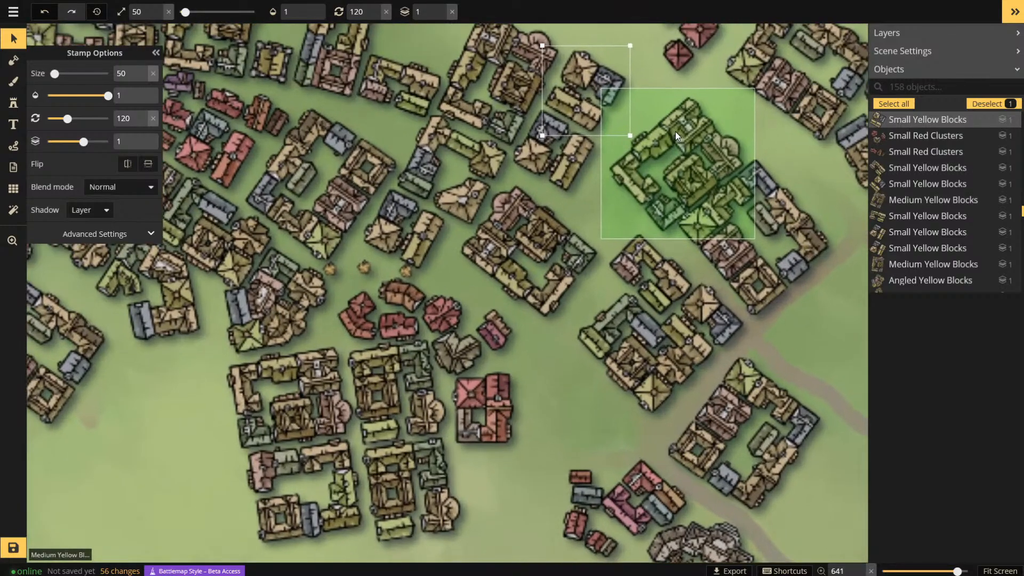
pyautogui.click(682, 148)
pyautogui.moveTo(682, 148); pyautogui.dragTo(655, 155)
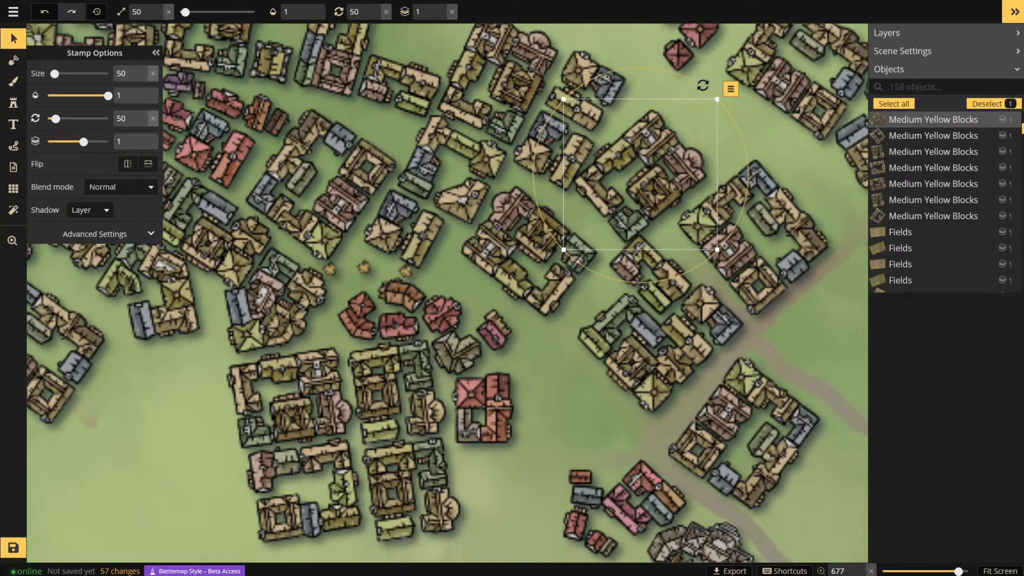
pyautogui.moveTo(702, 85); pyautogui.dragTo(674, 72)
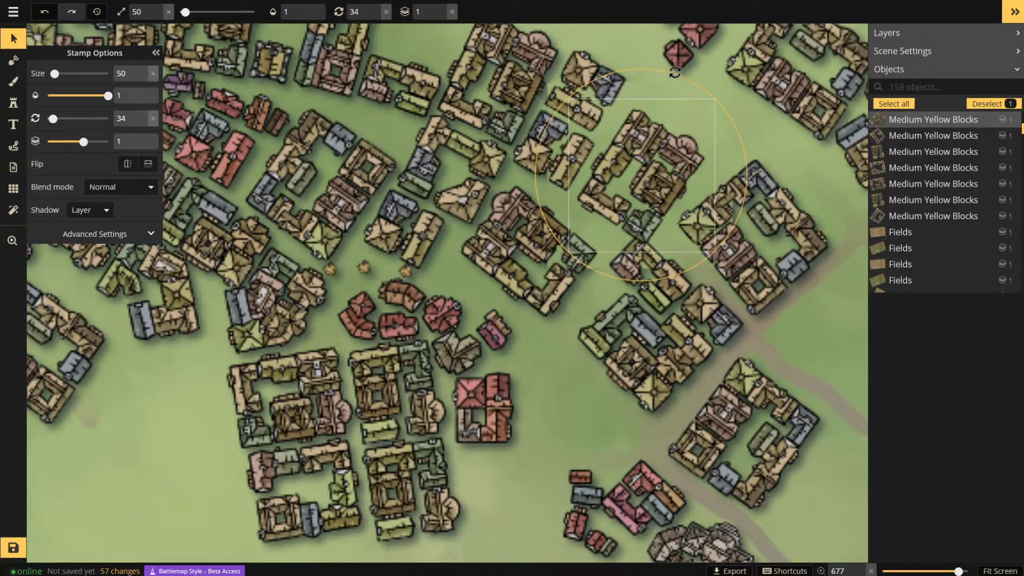
pyautogui.moveTo(663, 152); pyautogui.dragTo(663, 145)
pyautogui.click(812, 195)
pyautogui.scroll(-5, 780, 131)
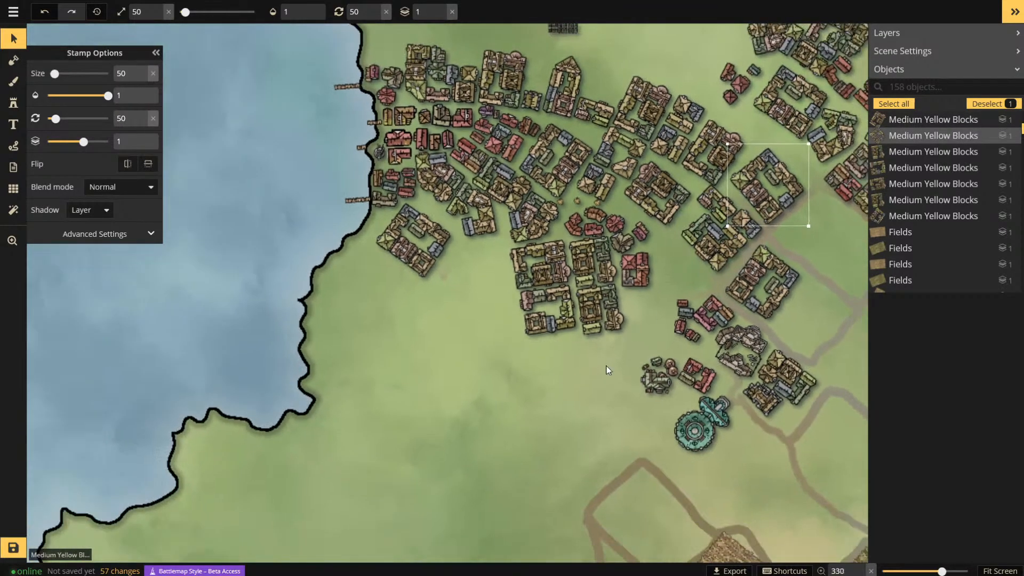
# - Nudge the small yellow block north of the red clusters south, then shift the open-sided medium yellow block down toward it
pyautogui.scroll(3, 760, 146)
pyautogui.scroll(1, 510, 151)
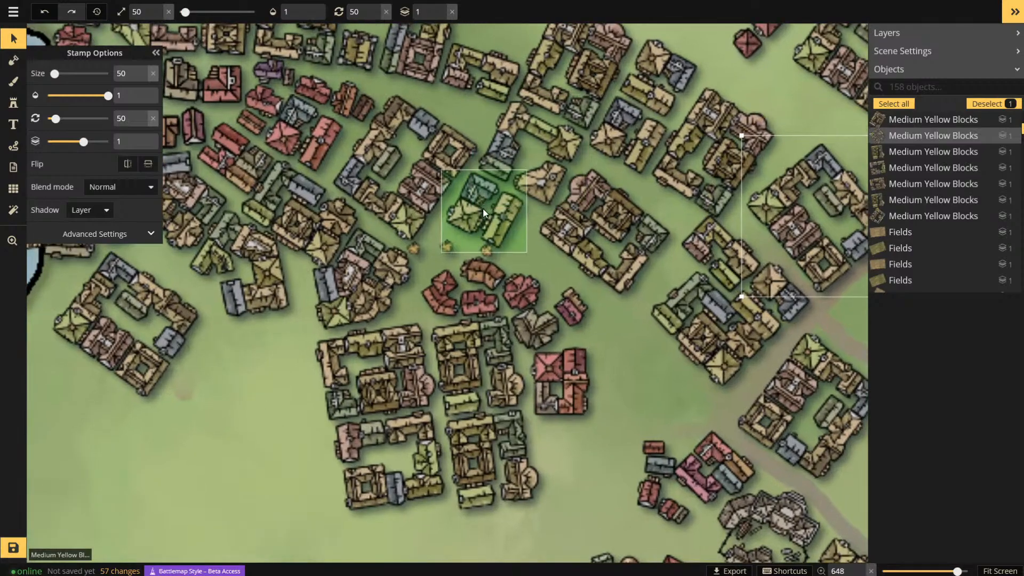
pyautogui.click(482, 207)
pyautogui.moveTo(486, 214); pyautogui.dragTo(484, 221)
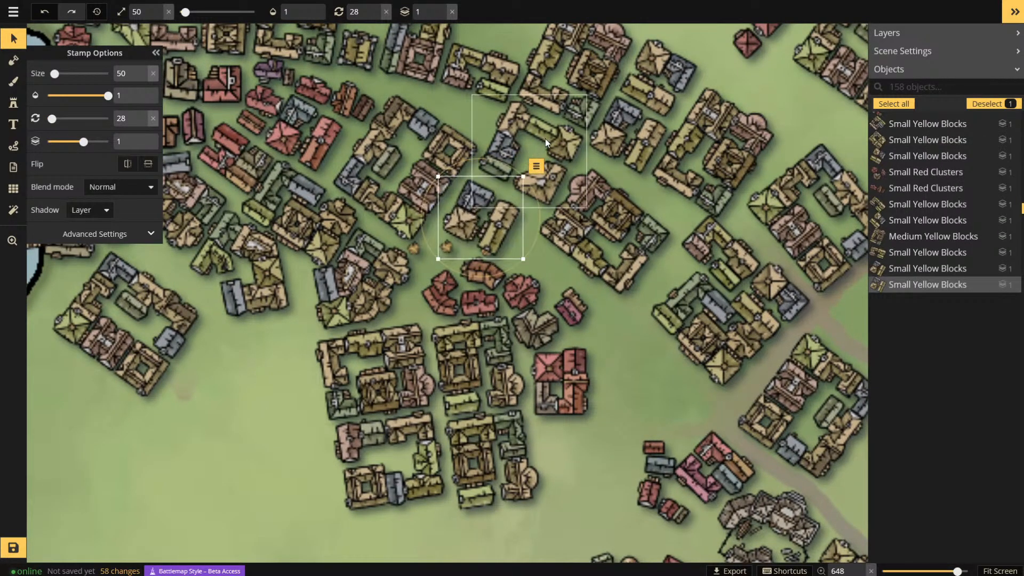
pyautogui.click(546, 139)
pyautogui.moveTo(556, 144); pyautogui.dragTo(552, 153)
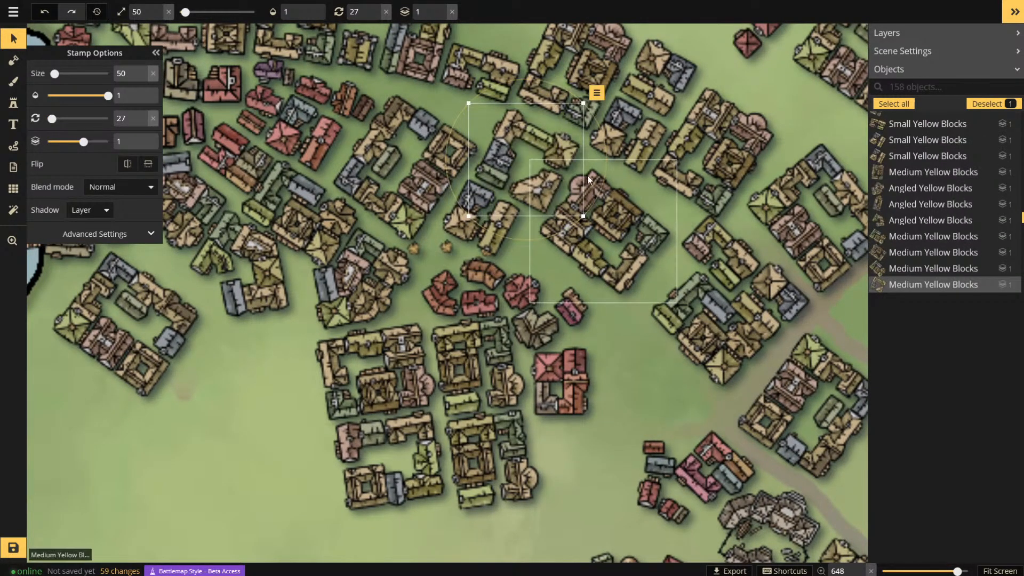
# - Rotate the medium yellow block east of the open-sided block to 301 and fit it into the row
pyautogui.click(635, 201)
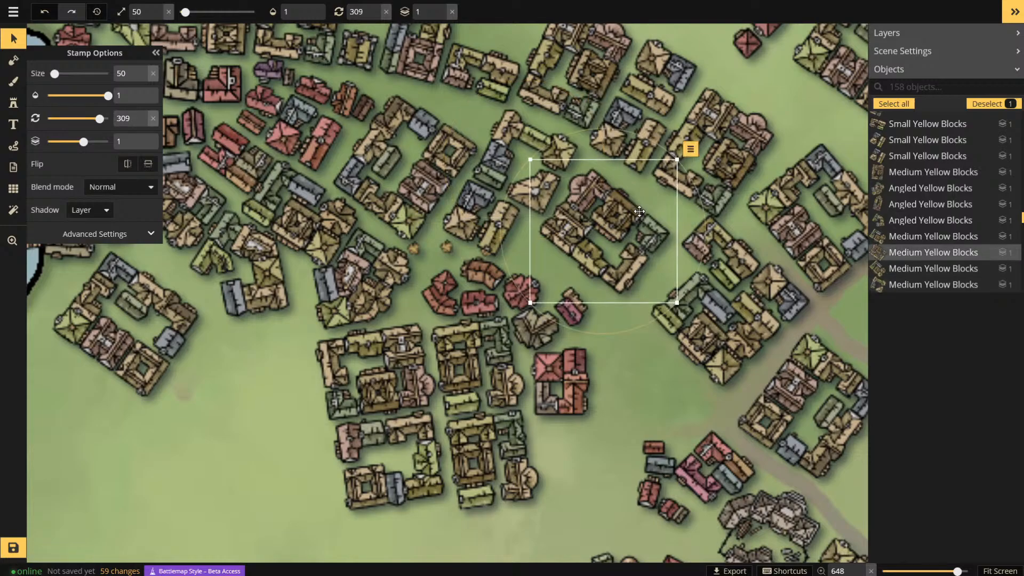
pyautogui.scroll(-1, 486, 119)
pyautogui.scroll(2, 612, 100)
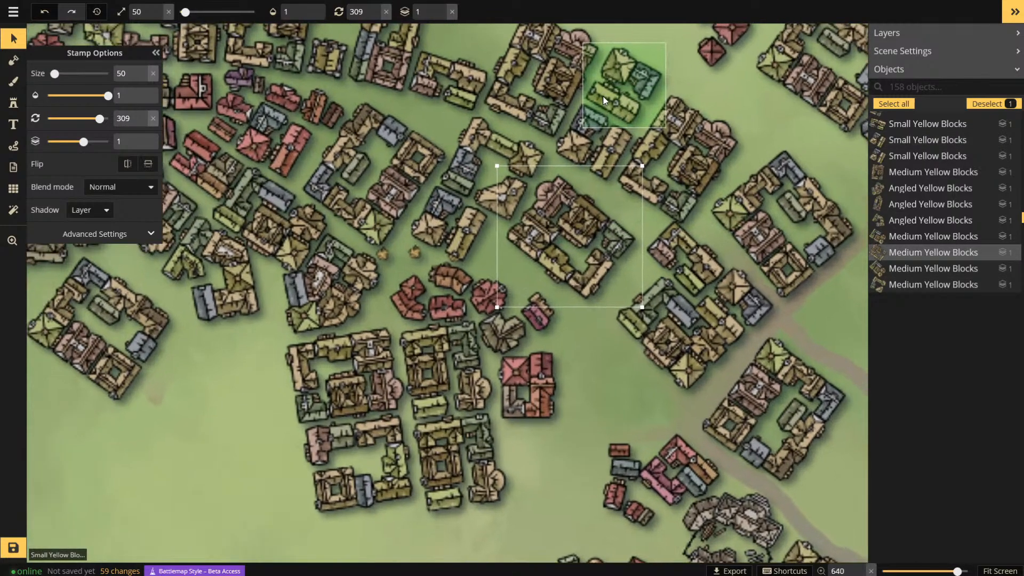
pyautogui.moveTo(592, 229); pyautogui.dragTo(592, 216)
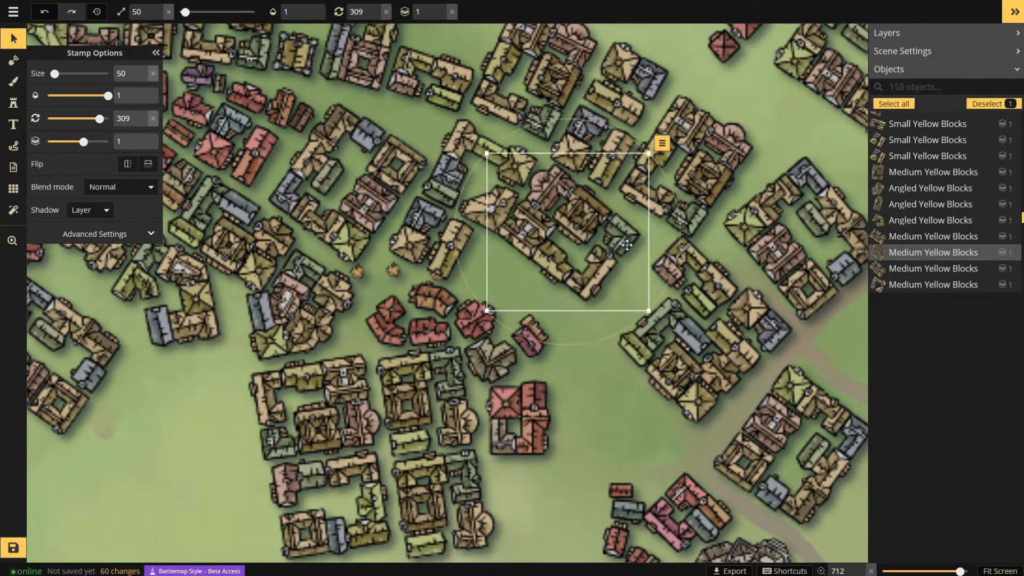
pyautogui.moveTo(673, 273); pyautogui.dragTo(678, 259)
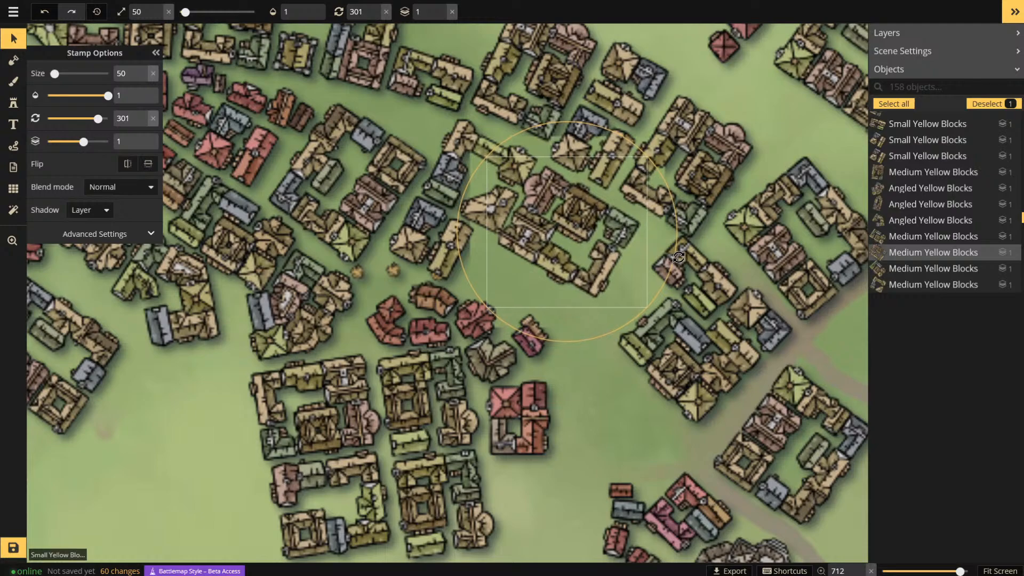
pyautogui.moveTo(579, 228); pyautogui.dragTo(582, 230)
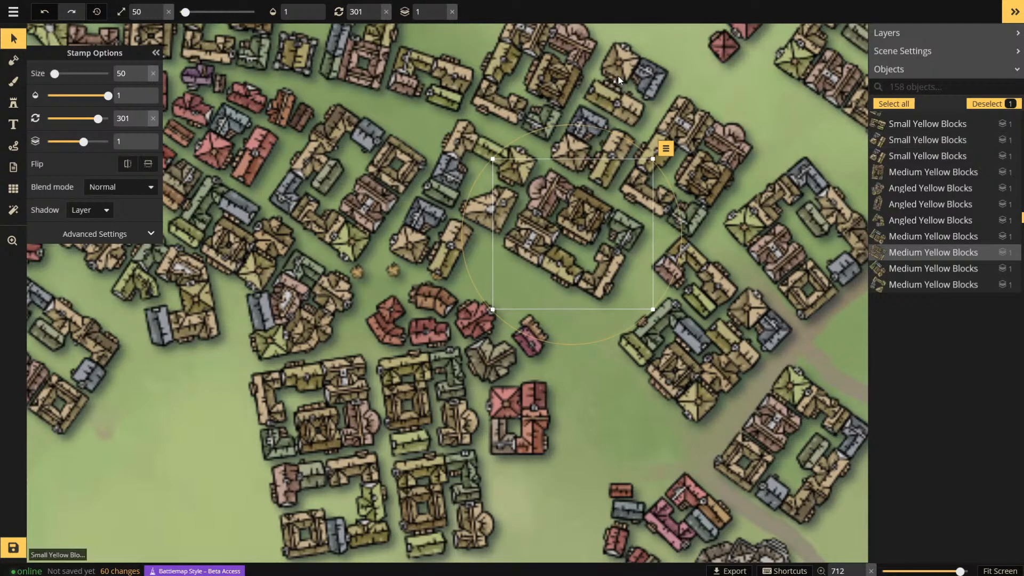
# - Nudge the paired small yellow blocks and the medium yellow block east of them northeast to widen the street
pyautogui.moveTo(624, 63); pyautogui.dragTo(631, 50)
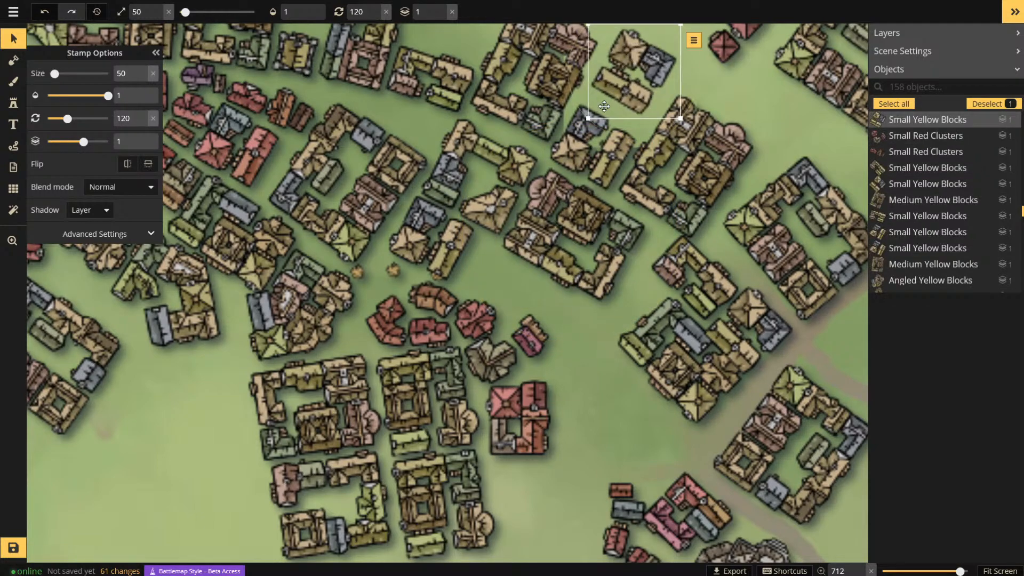
pyautogui.click(592, 143)
pyautogui.moveTo(603, 153); pyautogui.dragTo(608, 143)
pyautogui.click(697, 147)
pyautogui.moveTo(697, 146); pyautogui.dragTo(703, 140)
# - Move the small yellow block southeast of the row northwest against its neighbour and rotate it to 129
pyautogui.scroll(3, 680, 267)
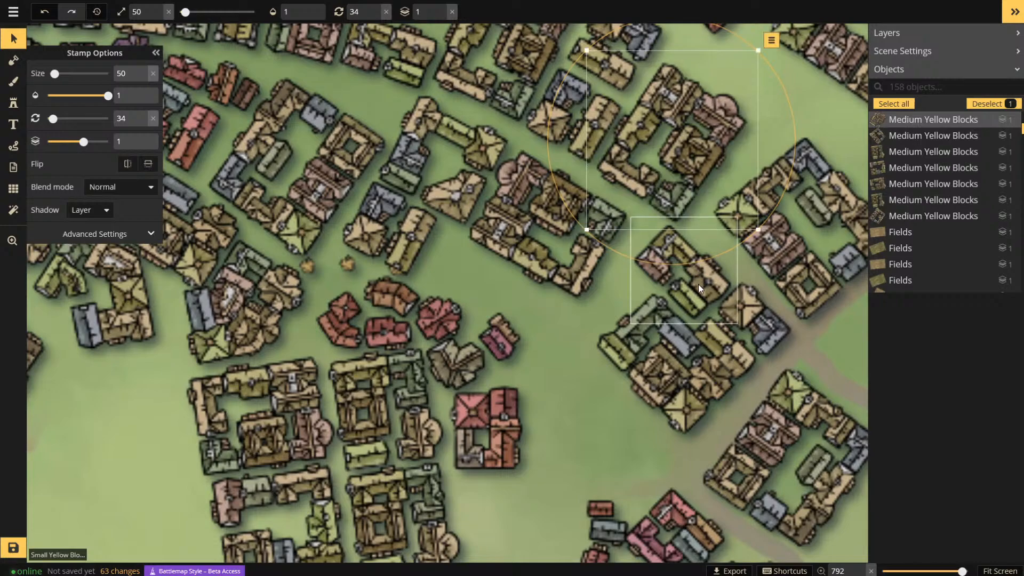
pyautogui.click(699, 284)
pyautogui.moveTo(698, 283); pyautogui.dragTo(676, 265)
pyautogui.moveTo(728, 222); pyautogui.dragTo(724, 215)
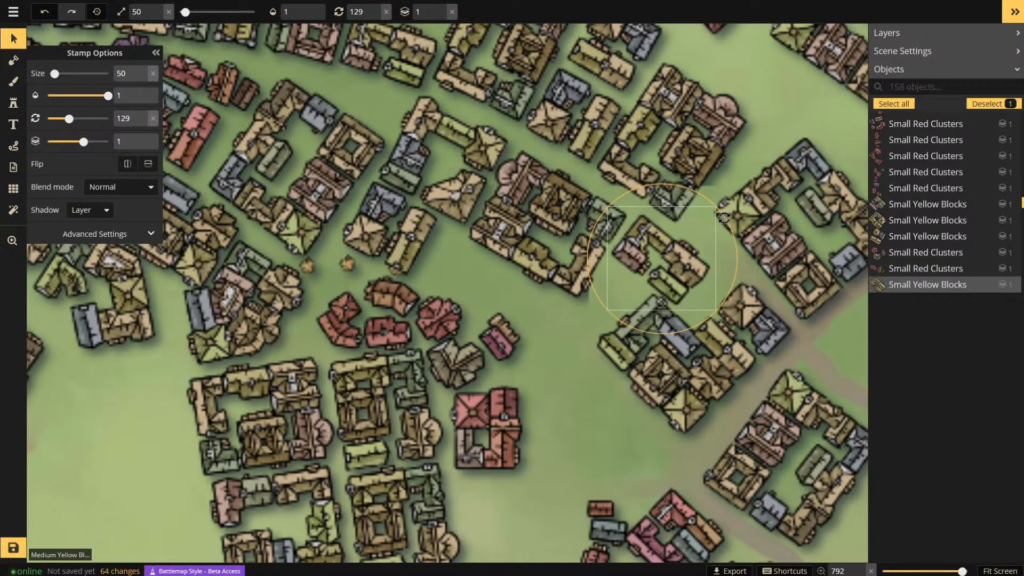
# - Move the medium yellow block below that small block northwest, and pull the adjoining eastern small yellow block in beside it
pyautogui.click(767, 355)
pyautogui.click(656, 341)
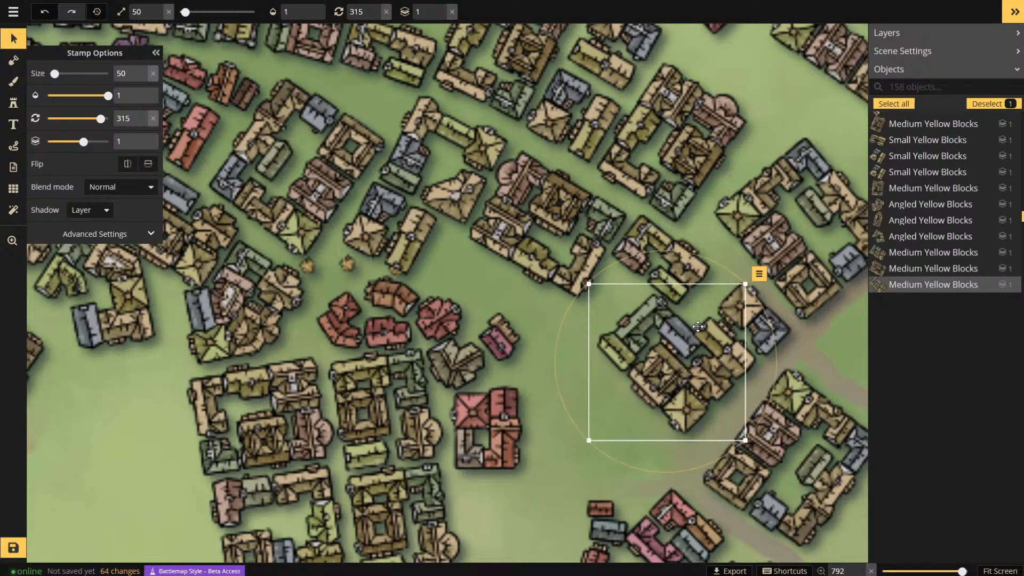
pyautogui.moveTo(697, 326); pyautogui.dragTo(641, 327)
pyautogui.click(761, 315)
pyautogui.moveTo(768, 321); pyautogui.dragTo(756, 304)
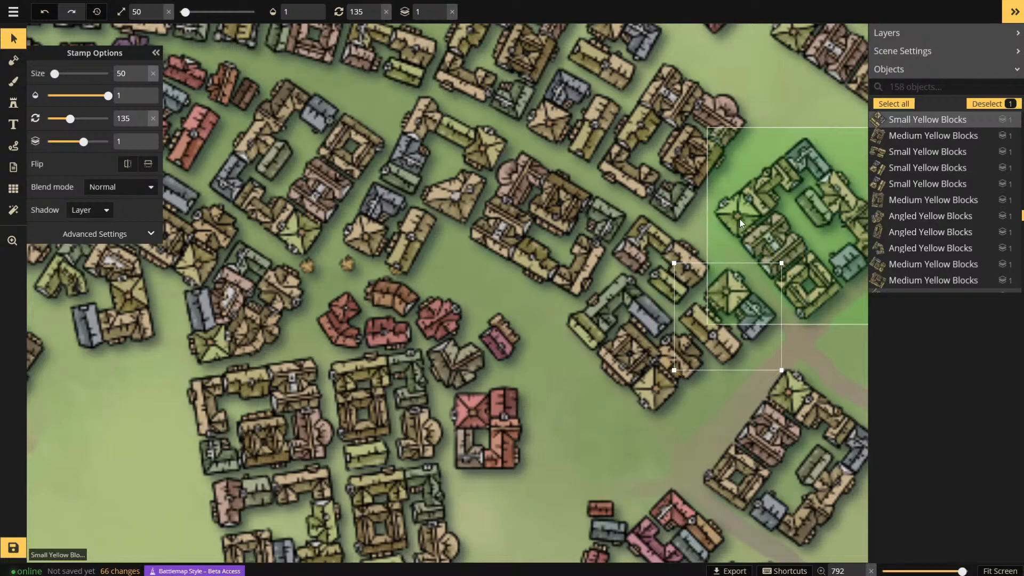
# - Rotate the medium yellow block west of the open-sided block to 299 and shift it northeast into line with the row
pyautogui.scroll(-3, 674, 218)
pyautogui.scroll(-3, 703, 472)
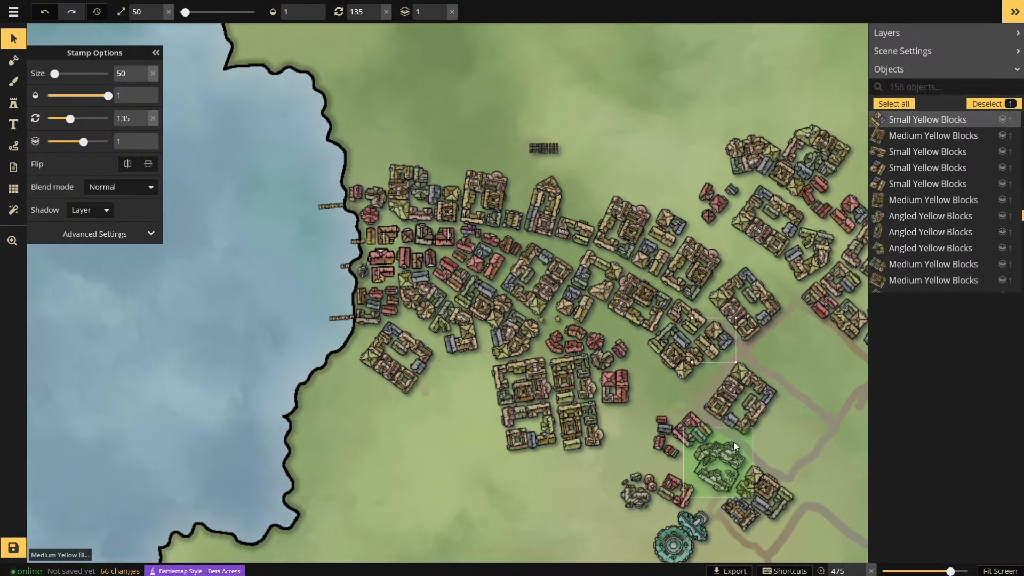
pyautogui.scroll(2, 550, 272)
pyautogui.scroll(3, 583, 256)
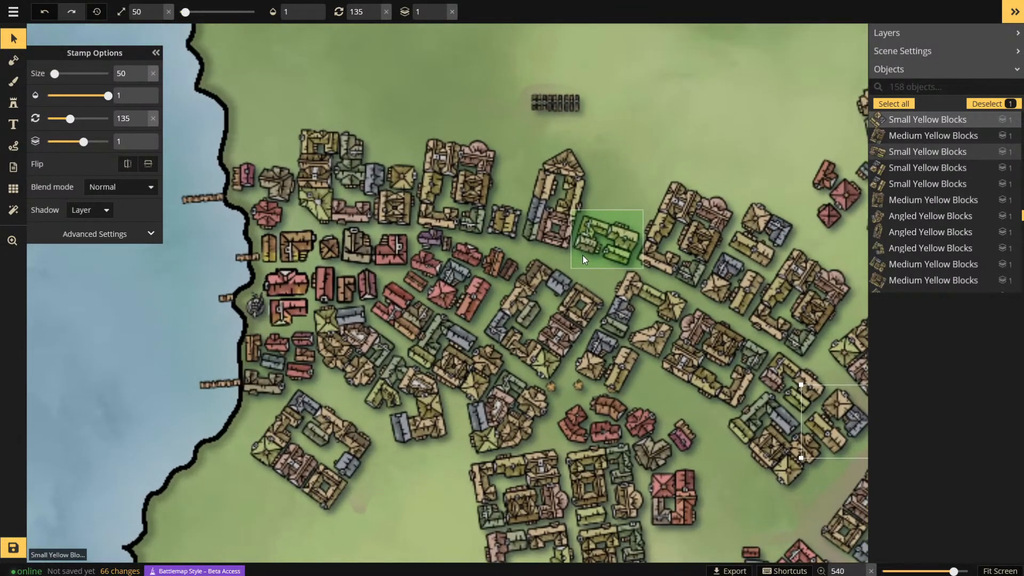
pyautogui.click(556, 303)
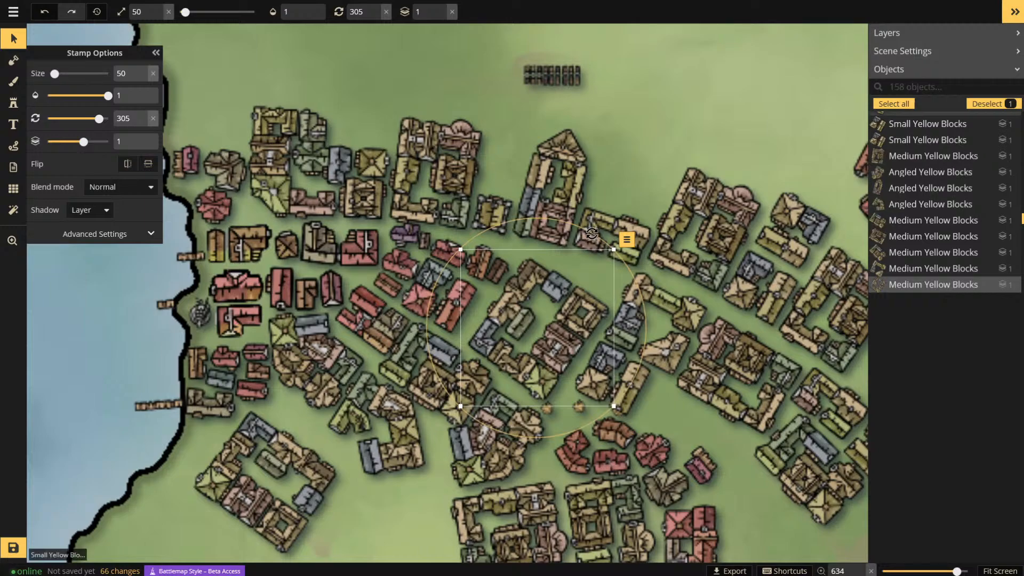
pyautogui.moveTo(591, 233); pyautogui.dragTo(581, 238)
pyautogui.moveTo(573, 331); pyautogui.dragTo(585, 320)
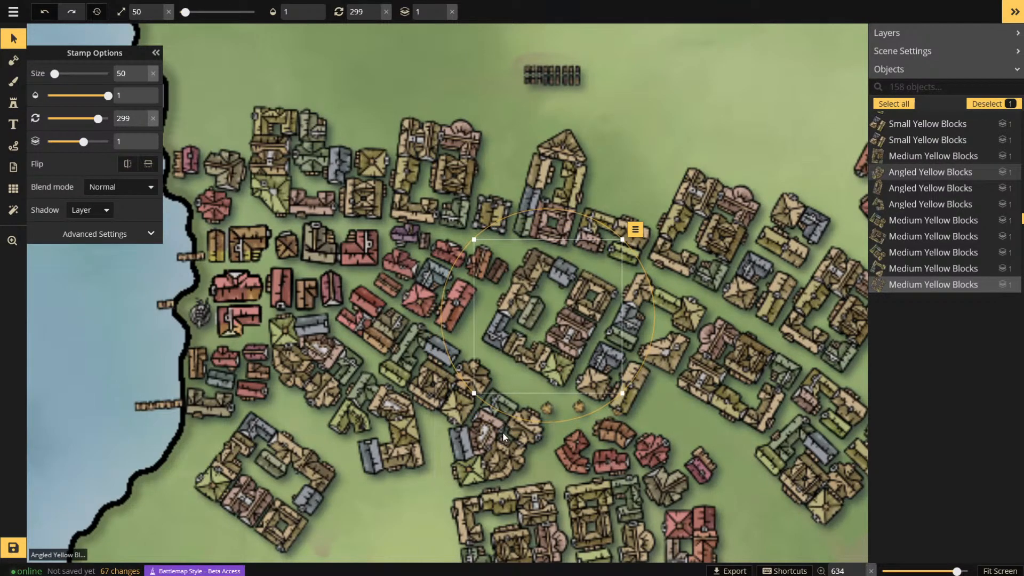
# - Delete the two small hay piles north of the red clusters
pyautogui.click(513, 417)
pyautogui.click(552, 408)
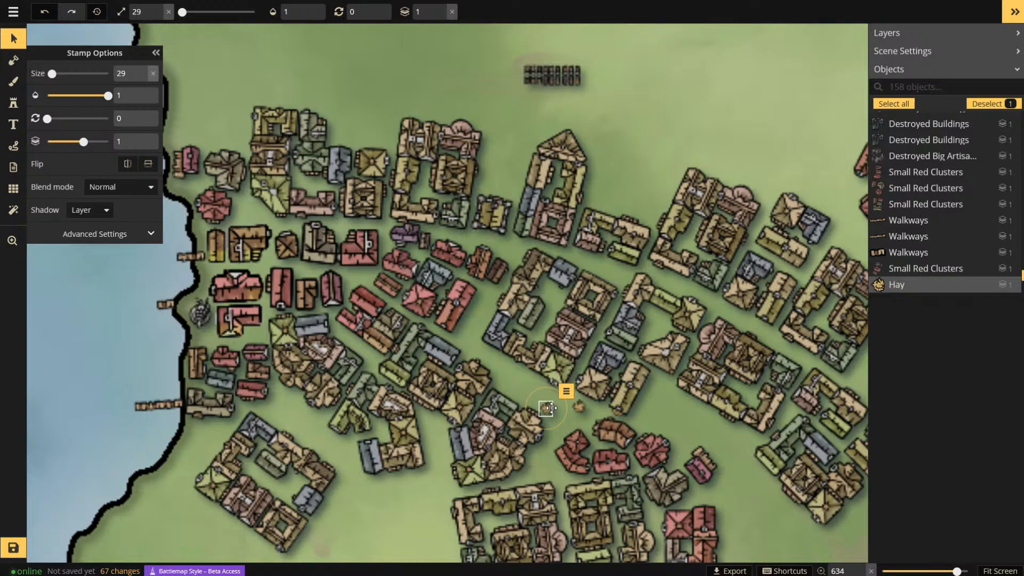
pyautogui.press('Escape')
pyautogui.click(579, 407)
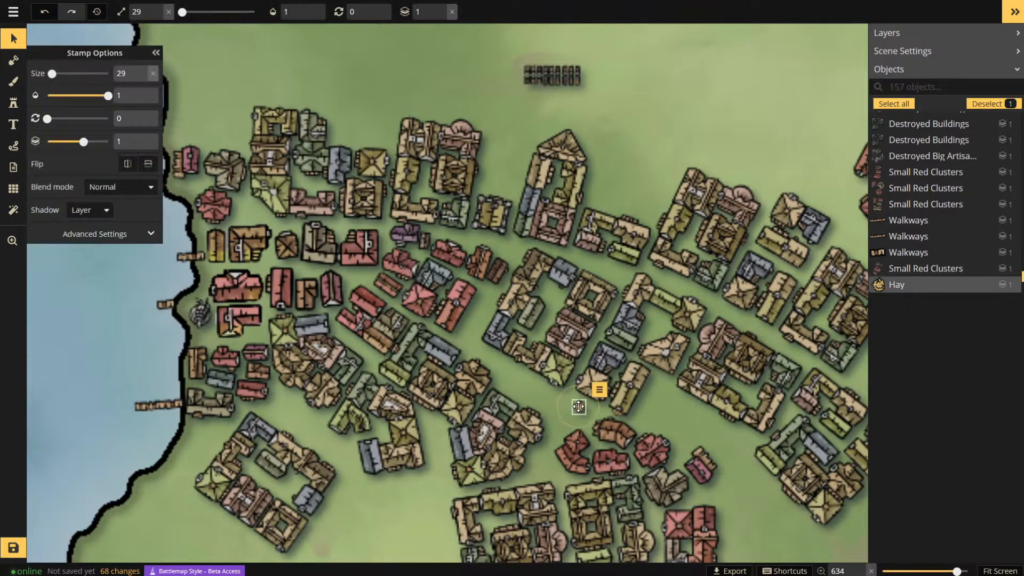
pyautogui.press('Delete')
# - Shift the angled yellow block west of the red clusters slightly southwest and move the nearest small red cluster west beside it
pyautogui.moveTo(509, 437); pyautogui.dragTo(503, 440)
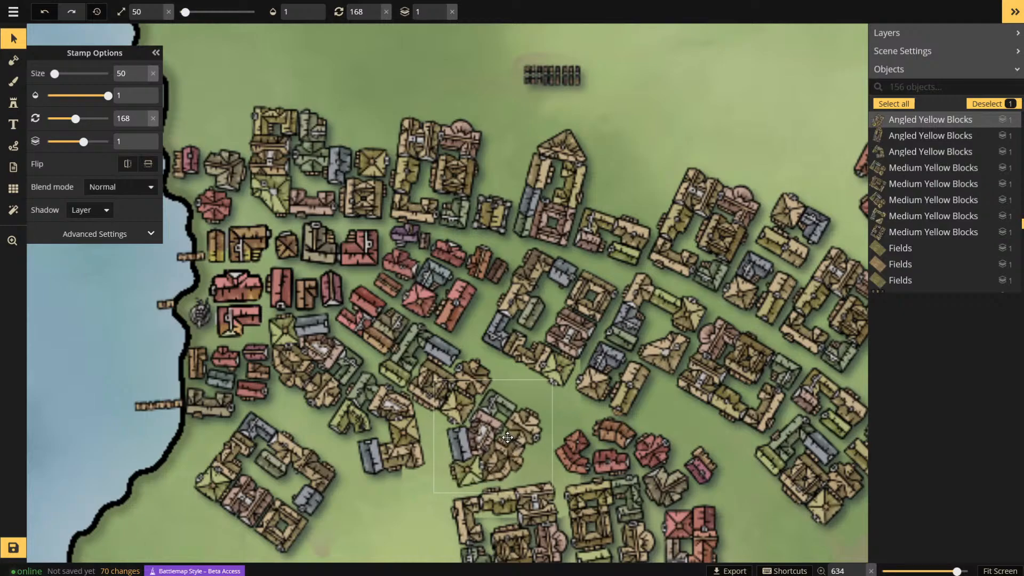
pyautogui.click(590, 447)
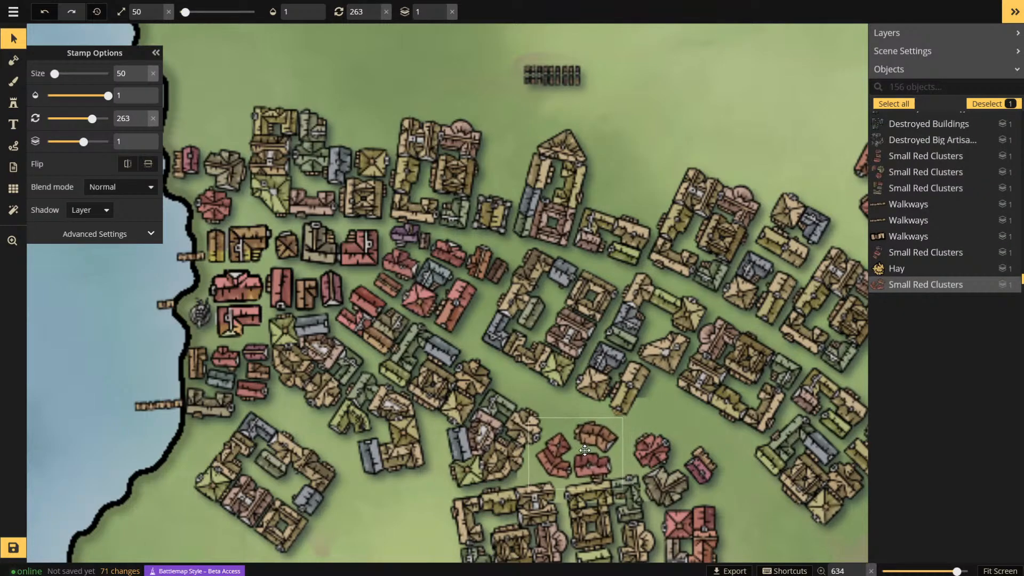
pyautogui.moveTo(584, 450); pyautogui.dragTo(579, 451)
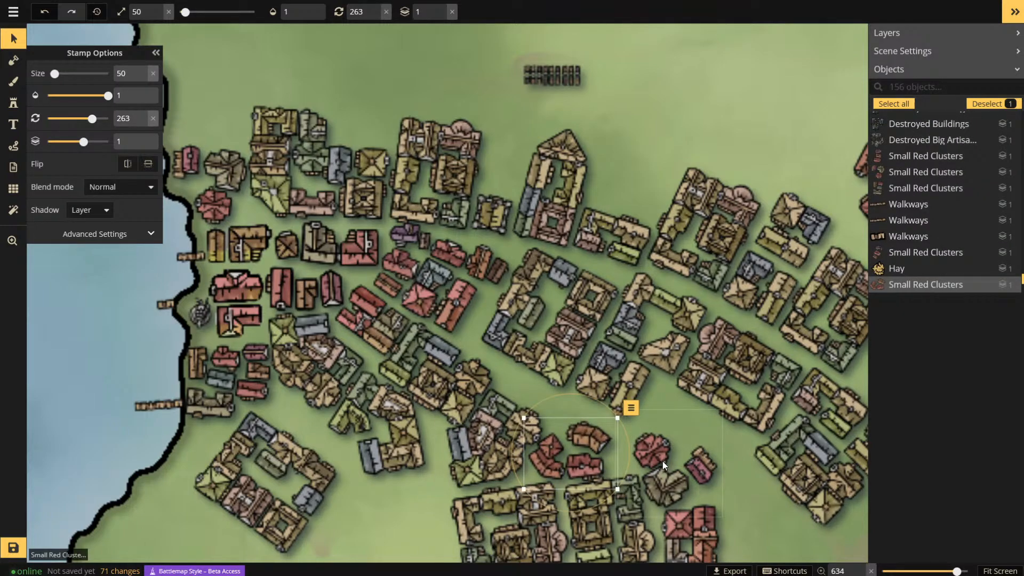
# - Rotate the eastern small red cluster to 267 and place it directly beside the relocated red cluster
pyautogui.click(662, 461)
pyautogui.moveTo(624, 509); pyautogui.dragTo(533, 445)
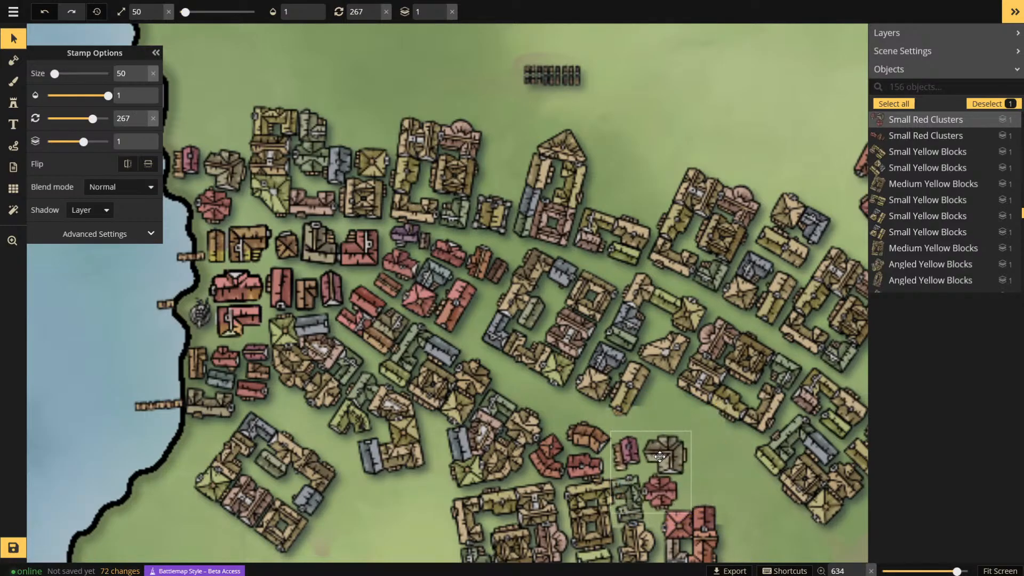
pyautogui.click(663, 459)
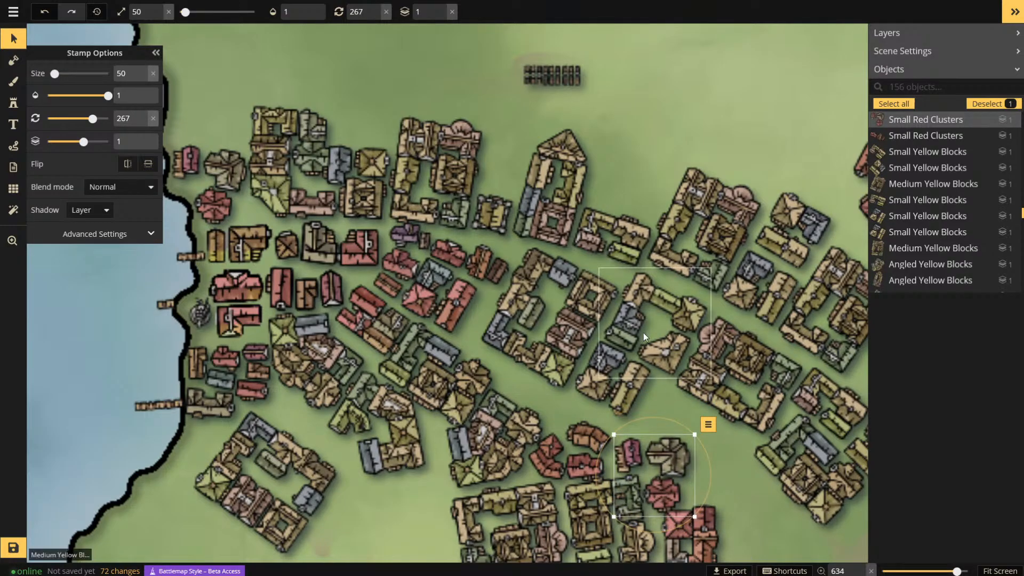
# - Rotate the small red block east of the four-block yellow grid to 83
pyautogui.scroll(-3, 529, 242)
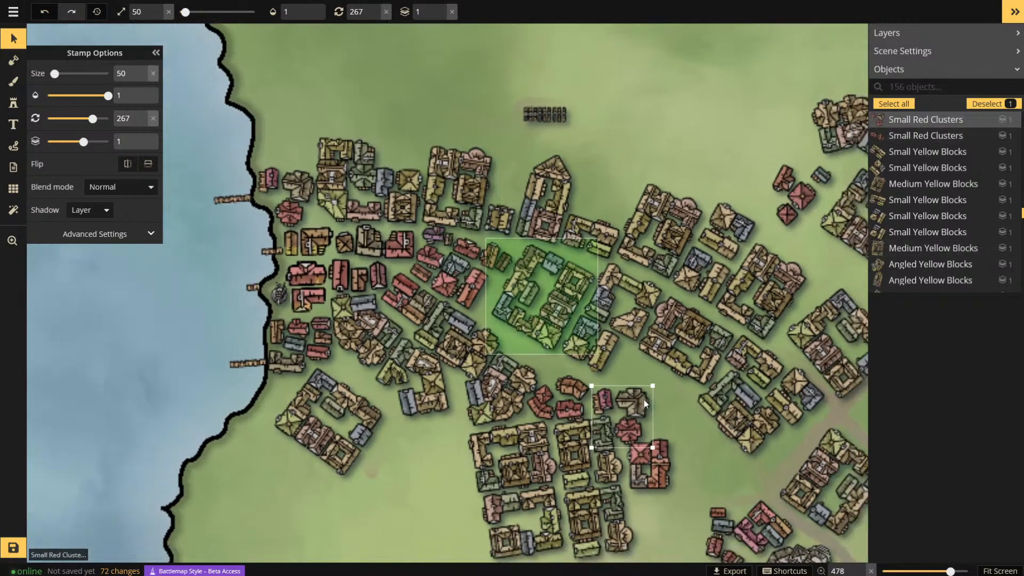
pyautogui.scroll(3, 680, 503)
pyautogui.click(648, 439)
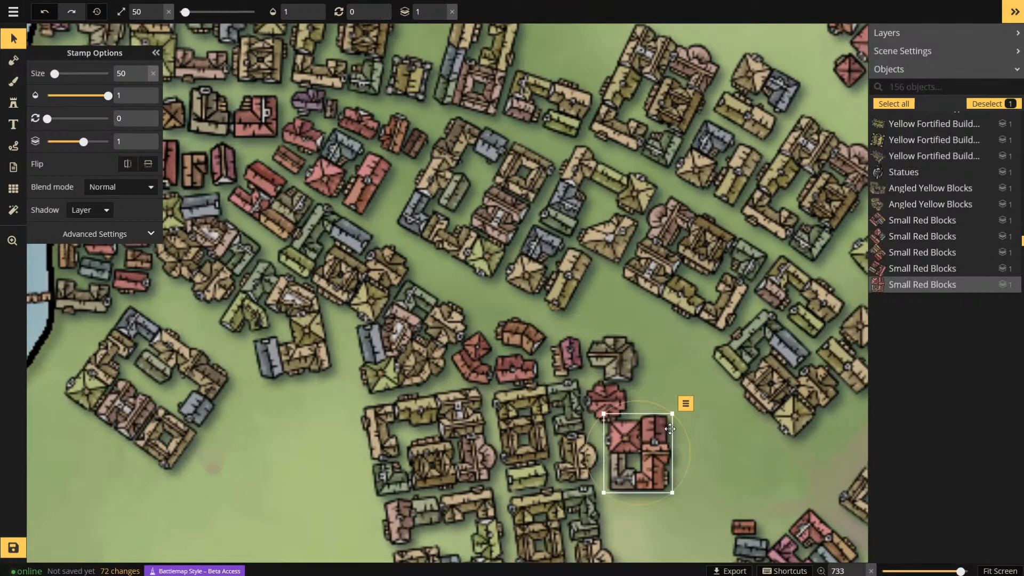
pyautogui.moveTo(656, 406); pyautogui.dragTo(734, 474)
# - Move the northeastern small red cluster northwest out of the way and bring the medium yellow block beside it west toward the rows
pyautogui.scroll(-4, 363, 314)
pyautogui.scroll(3, 618, 442)
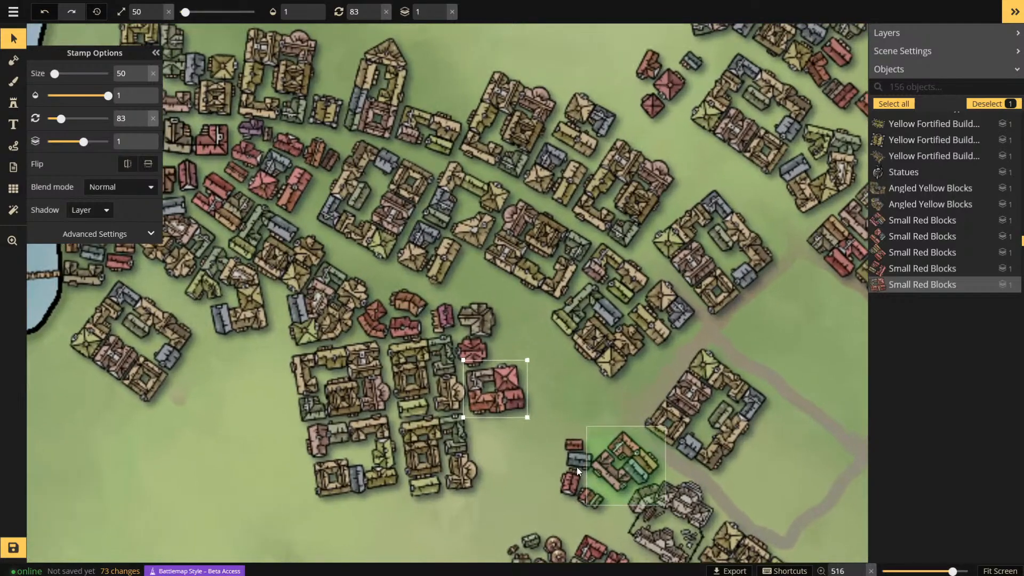
pyautogui.scroll(-4, 623, 301)
pyautogui.scroll(3, 606, 384)
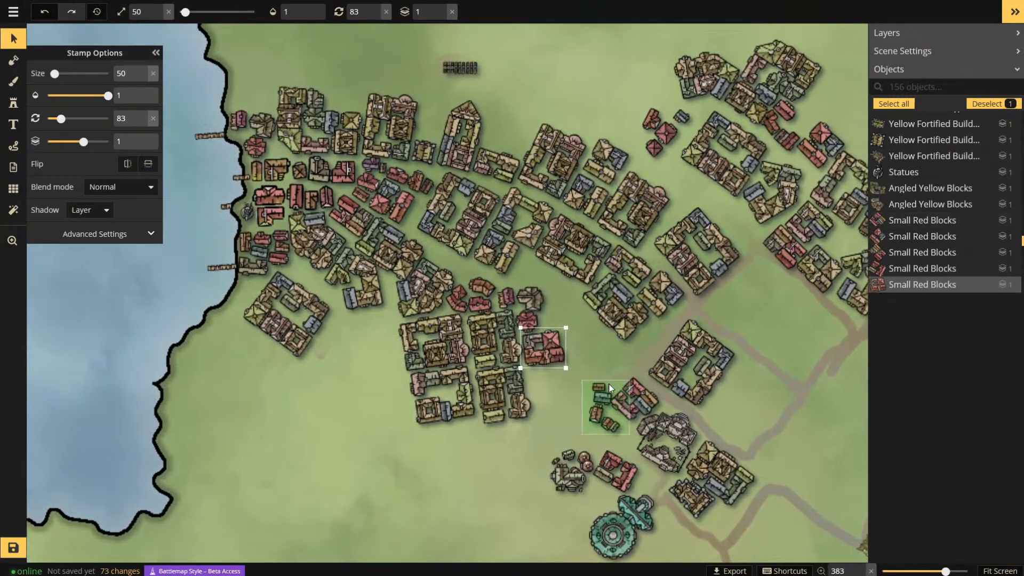
pyautogui.scroll(-5, 602, 394)
pyautogui.scroll(3, 528, 346)
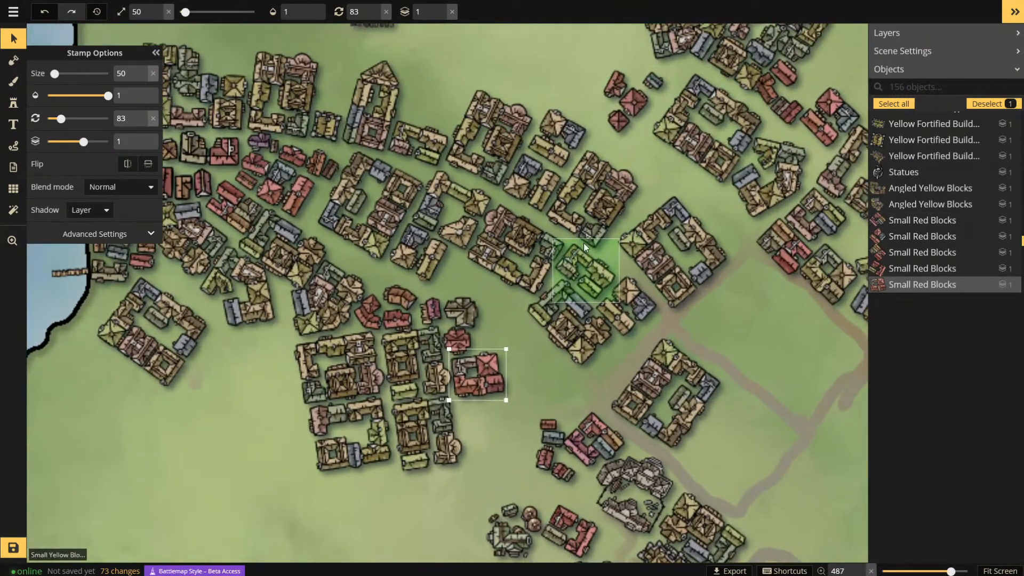
pyautogui.scroll(5, 594, 52)
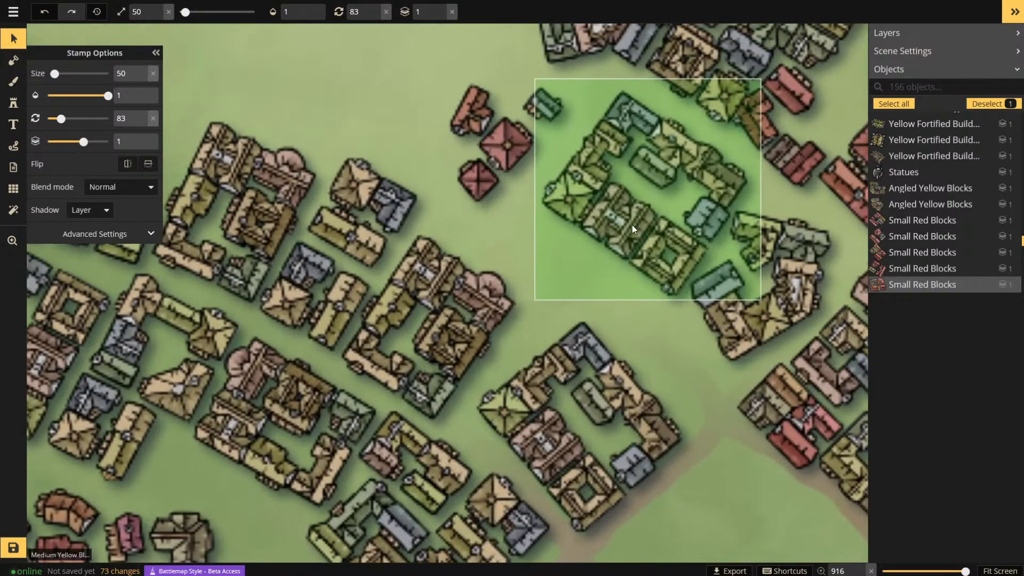
pyautogui.moveTo(491, 139); pyautogui.dragTo(378, 64)
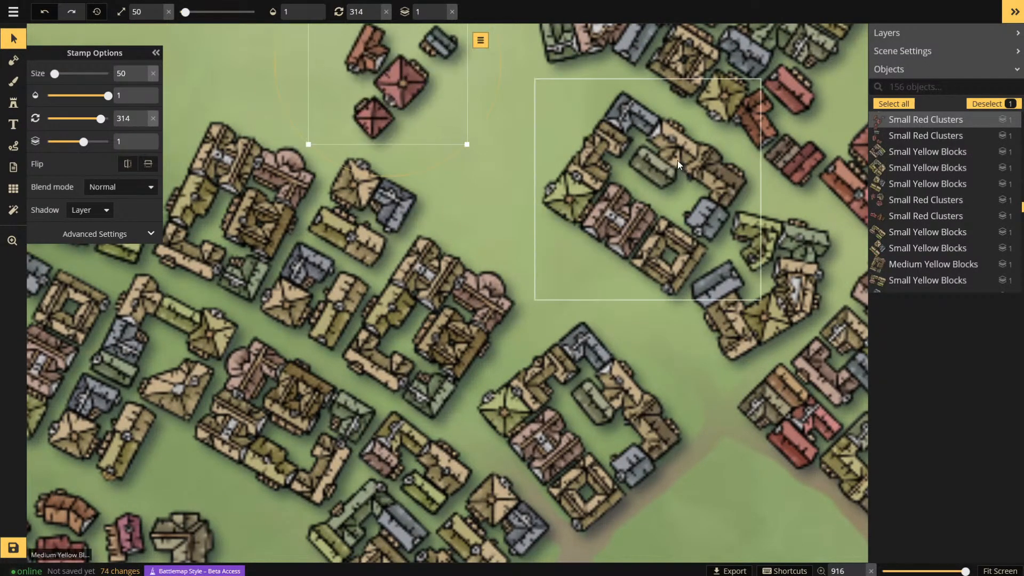
pyautogui.moveTo(682, 158); pyautogui.dragTo(565, 179)
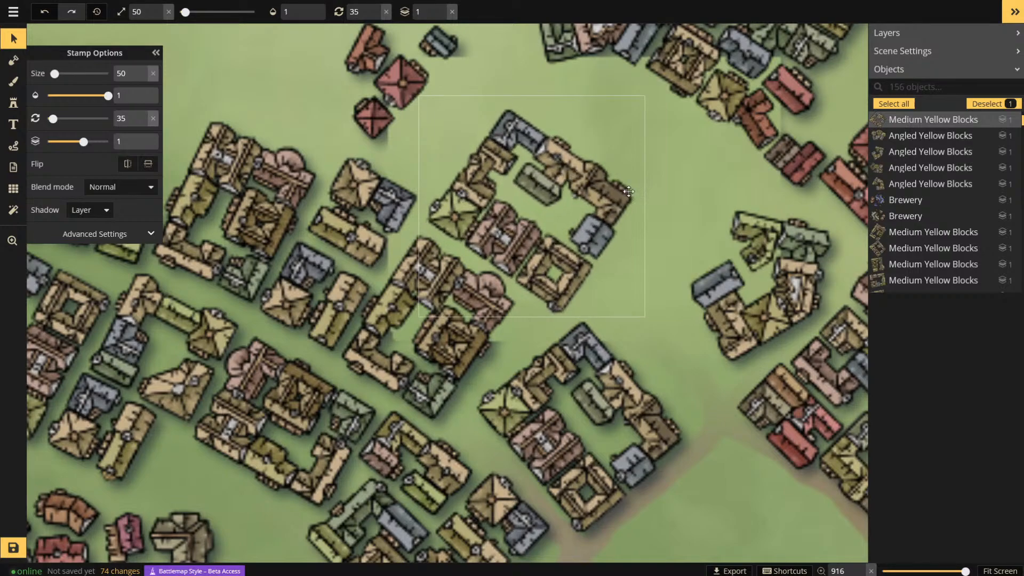
# - Move the angled yellow block in the northeast southwest toward the medium yellow blocks and rotate it to 138
pyautogui.moveTo(804, 248); pyautogui.dragTo(743, 305)
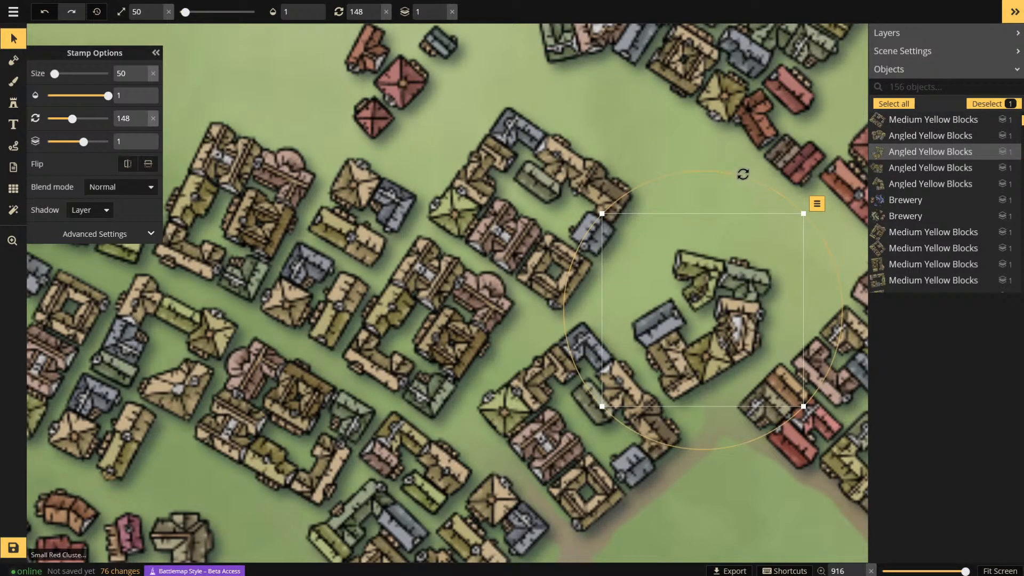
pyautogui.moveTo(743, 174); pyautogui.dragTo(715, 169)
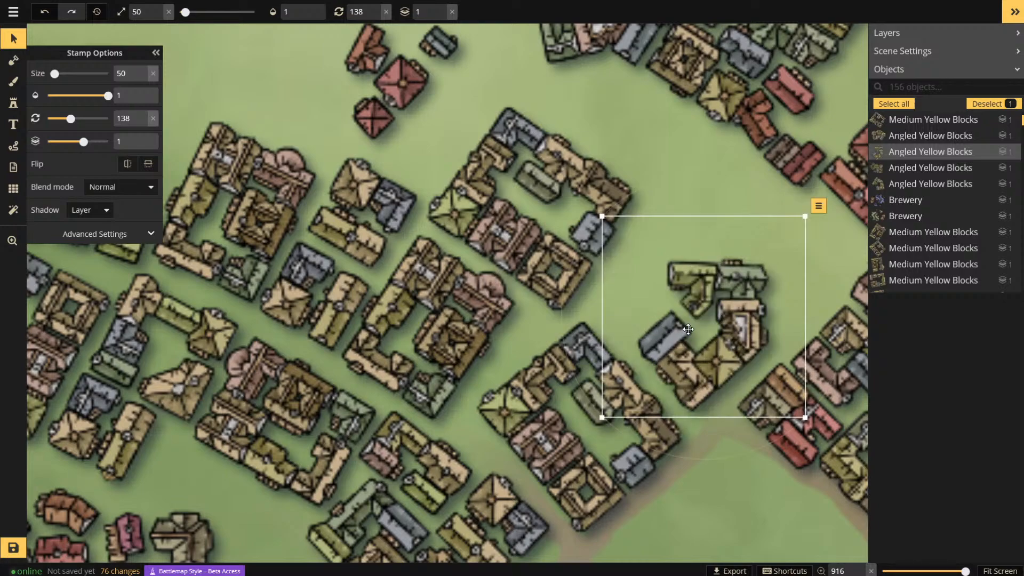
pyautogui.scroll(-5, 405, 278)
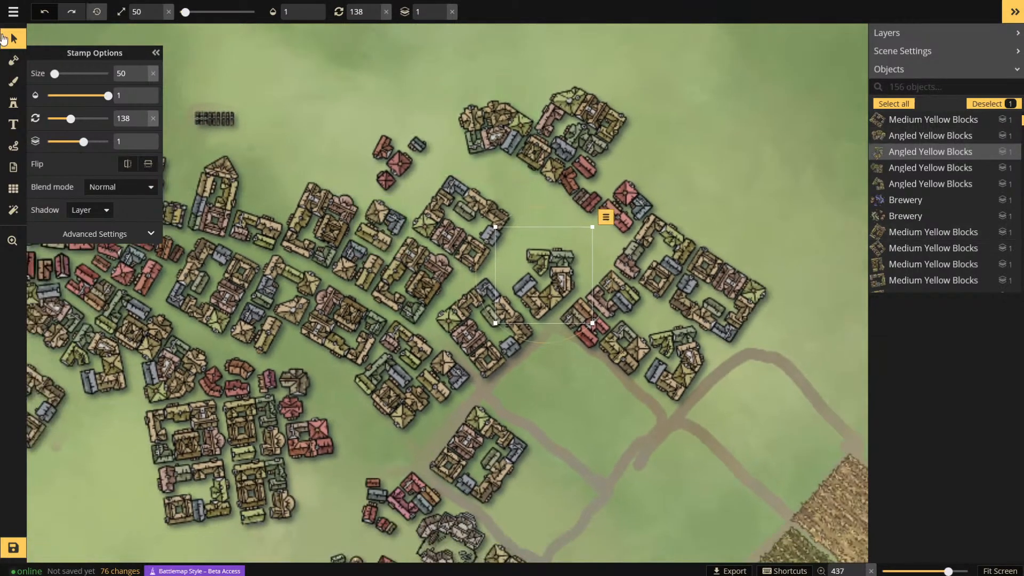
# - Move the pair of yellow blocks at the town's northeastern edge southwest against the neighbouring row
pyautogui.click(10, 35)
pyautogui.moveTo(429, 42); pyautogui.dragTo(505, 173)
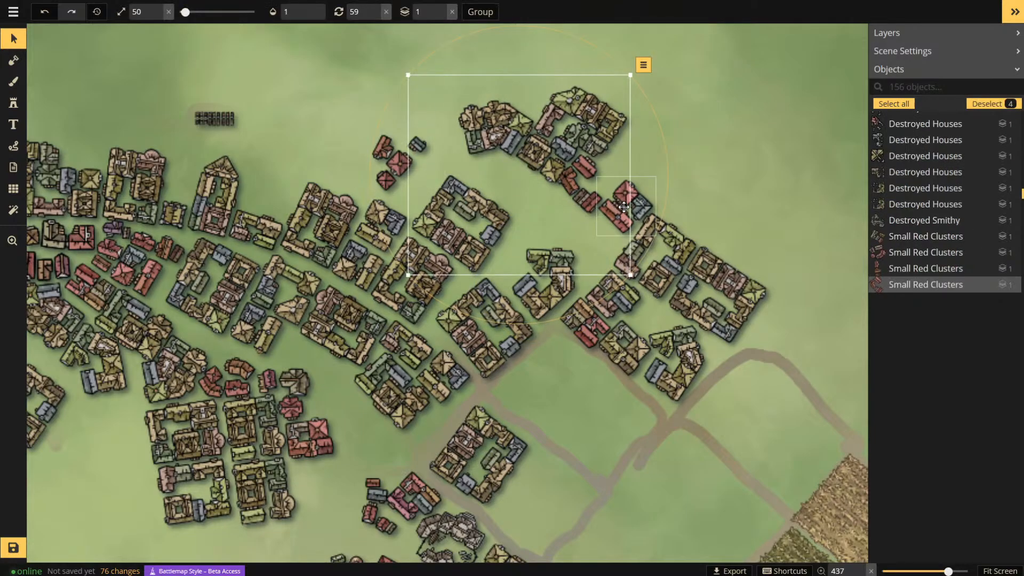
pyautogui.moveTo(553, 114); pyautogui.dragTo(548, 113)
pyautogui.click(723, 123)
pyautogui.moveTo(479, 68); pyautogui.dragTo(653, 133)
pyautogui.moveTo(558, 114); pyautogui.dragTo(510, 130)
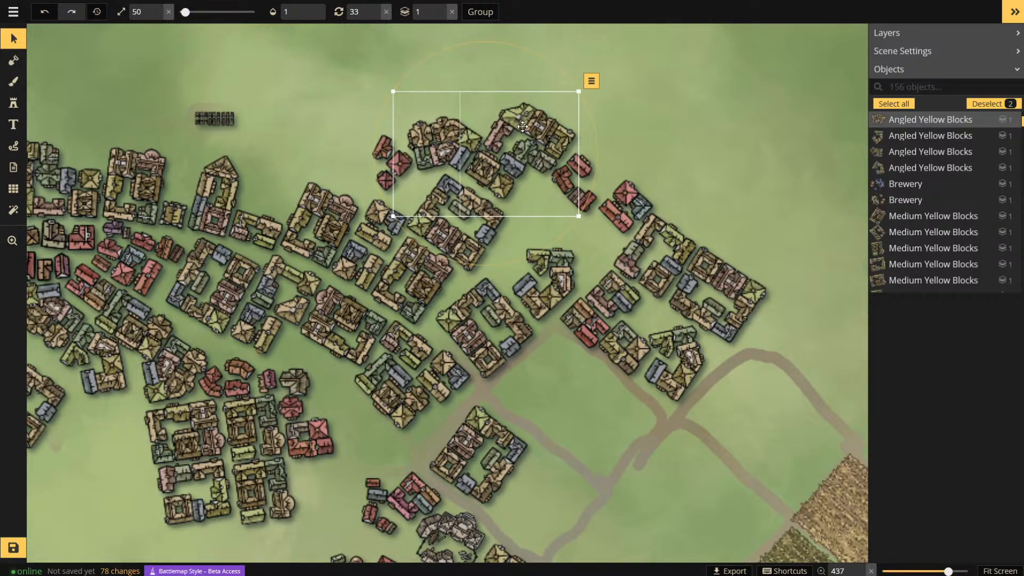
# - Move the small red cluster southeast of the northern yellow blocks northeast onto open grass, clear of the row
pyautogui.click(13, 42)
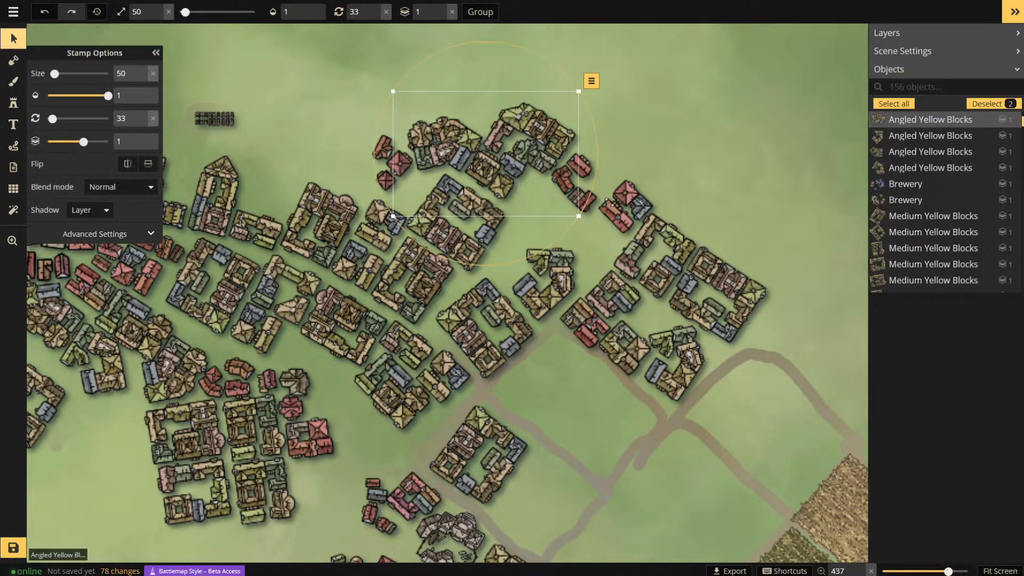
pyautogui.scroll(3, 652, 139)
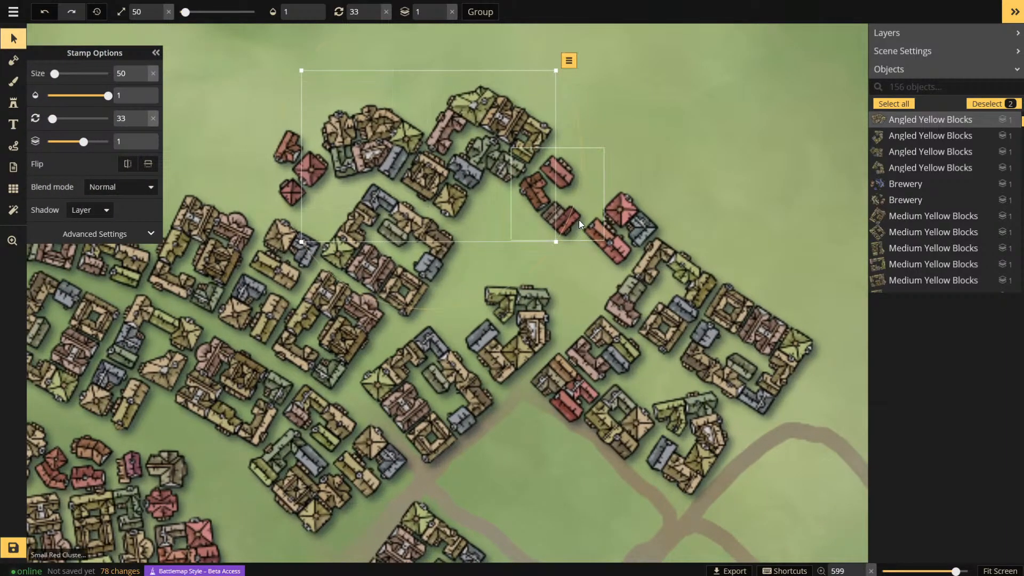
pyautogui.click(576, 217)
pyautogui.moveTo(576, 218); pyautogui.dragTo(505, 225)
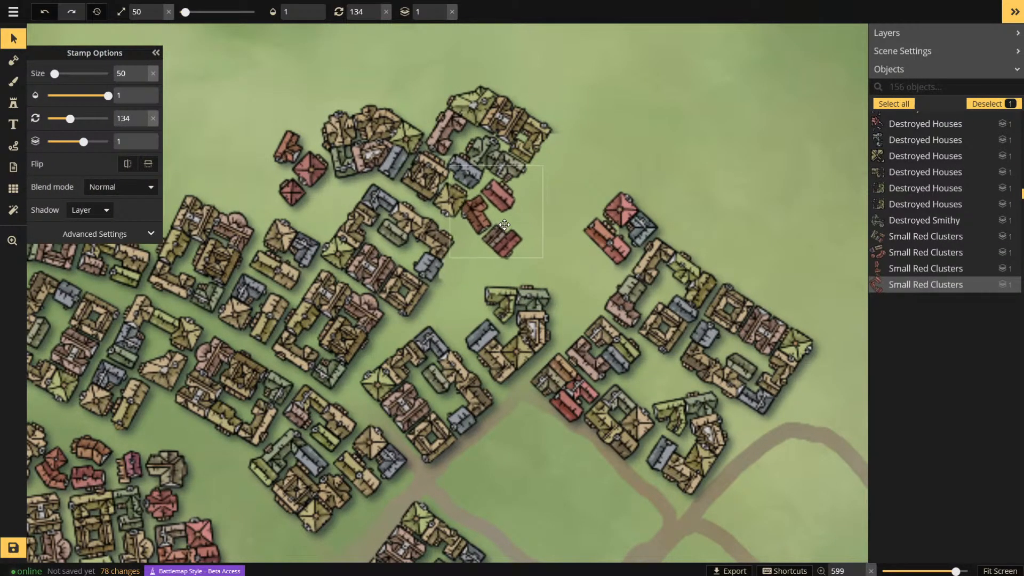
pyautogui.moveTo(600, 204); pyautogui.dragTo(593, 154)
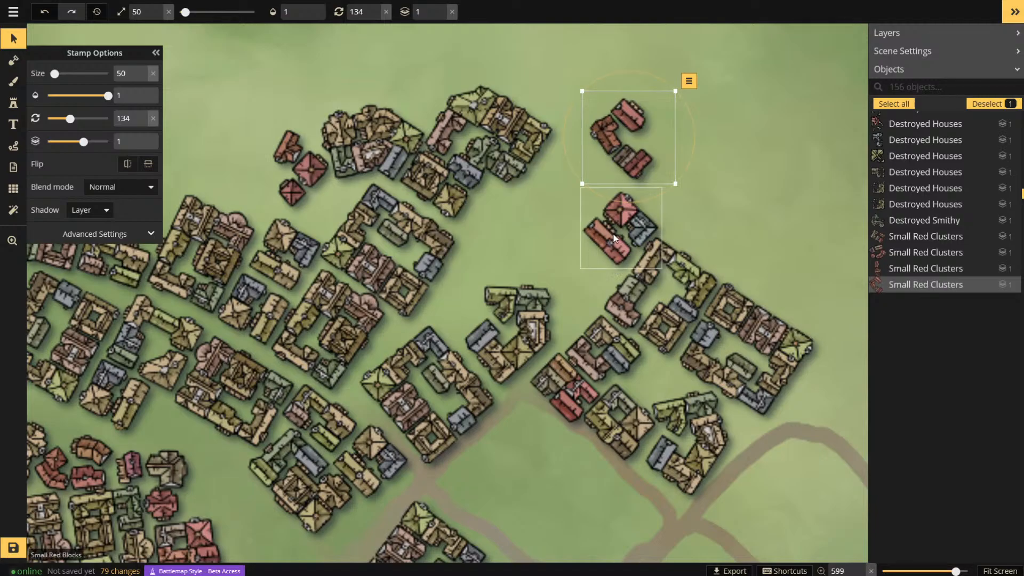
pyautogui.moveTo(511, 234); pyautogui.dragTo(511, 233)
pyautogui.moveTo(637, 223); pyautogui.dragTo(614, 226)
pyautogui.hotkey('ctrl', 'z')
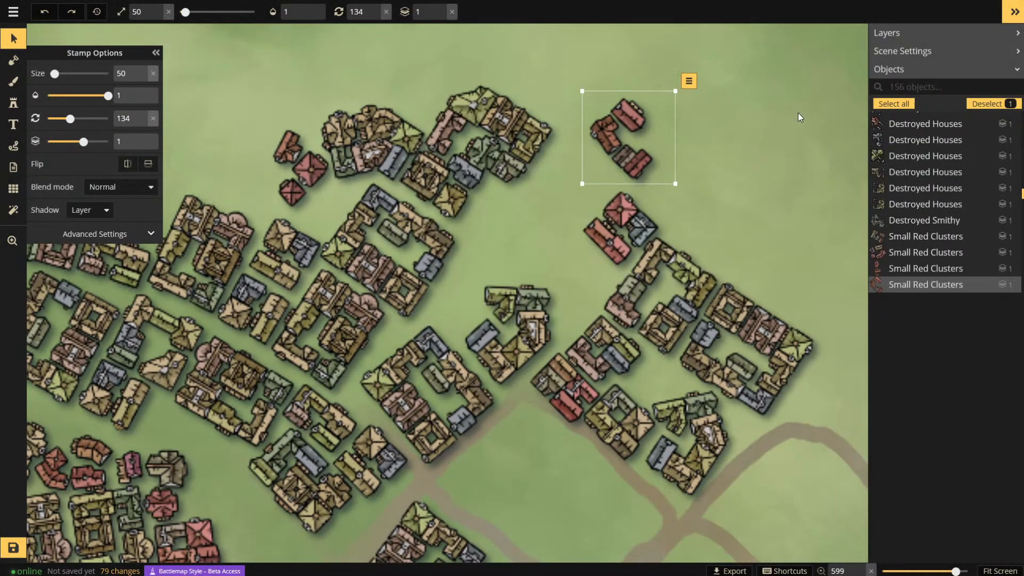
# - Move the small red block west to the southeastern end of the northern yellow row and rotate it to 124
pyautogui.click(799, 111)
pyautogui.click(600, 223)
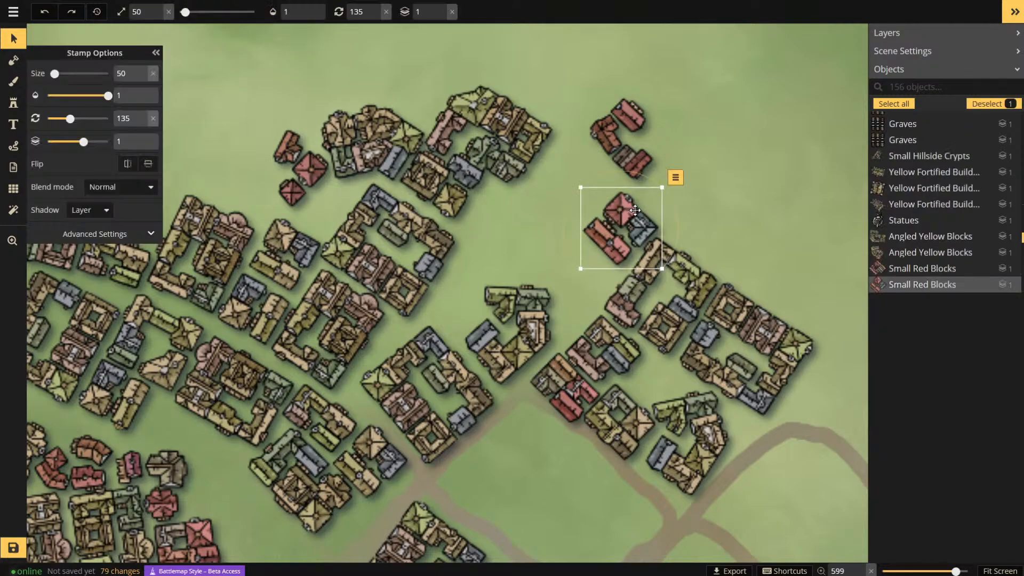
pyautogui.moveTo(601, 223); pyautogui.dragTo(506, 201)
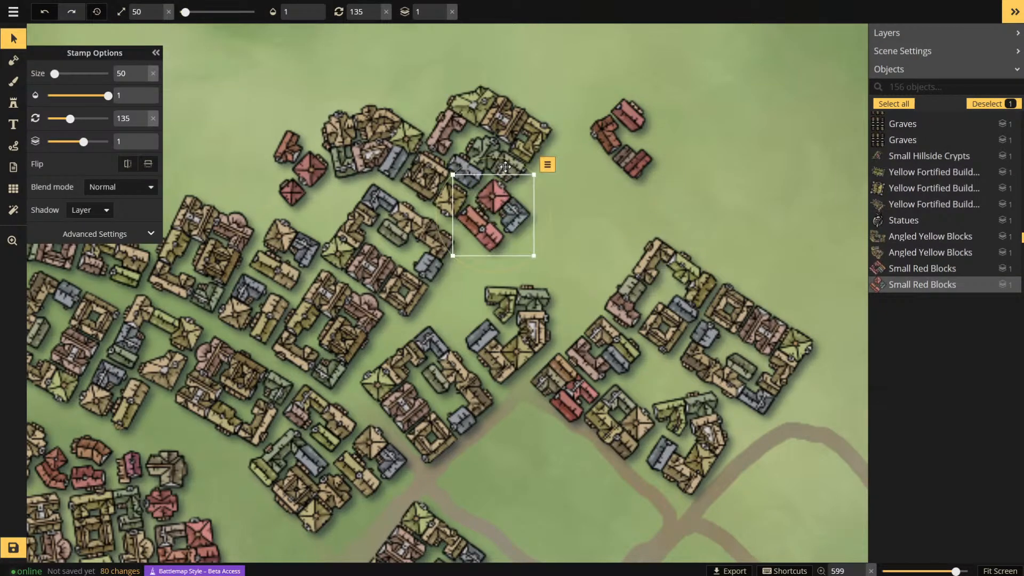
pyautogui.moveTo(502, 157); pyautogui.dragTo(493, 155)
# - Place the small red cluster from the open grass directly southeast of the small red block and rotate it to 120
pyautogui.click(612, 121)
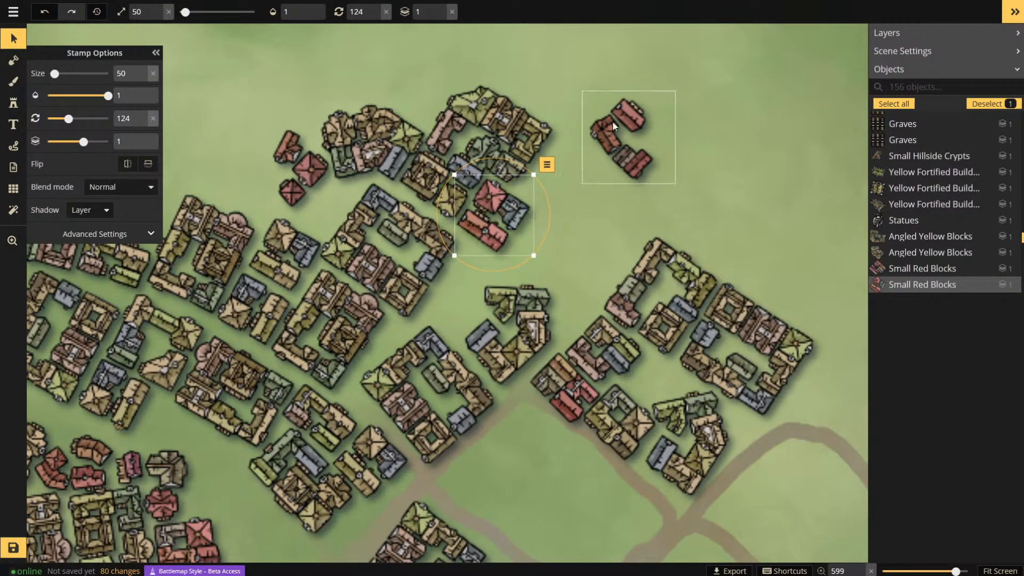
pyautogui.moveTo(612, 121); pyautogui.dragTo(555, 229)
pyautogui.moveTo(556, 188); pyautogui.dragTo(543, 188)
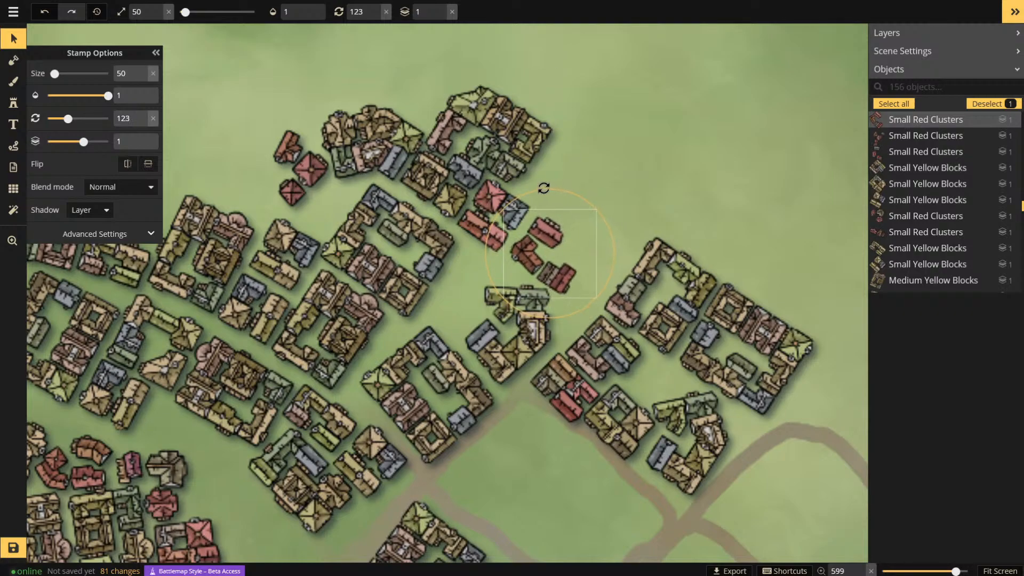
pyautogui.moveTo(550, 233); pyautogui.dragTo(547, 229)
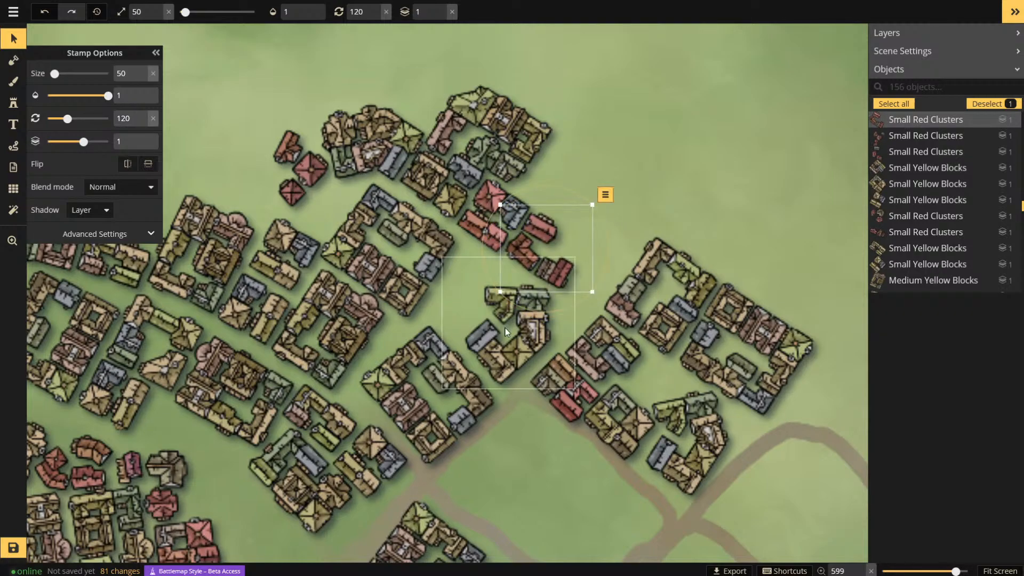
# - Rotate the small red cluster at the northern row's western end to 253 and set it beside the yellow blocks
pyautogui.moveTo(304, 169); pyautogui.dragTo(290, 160)
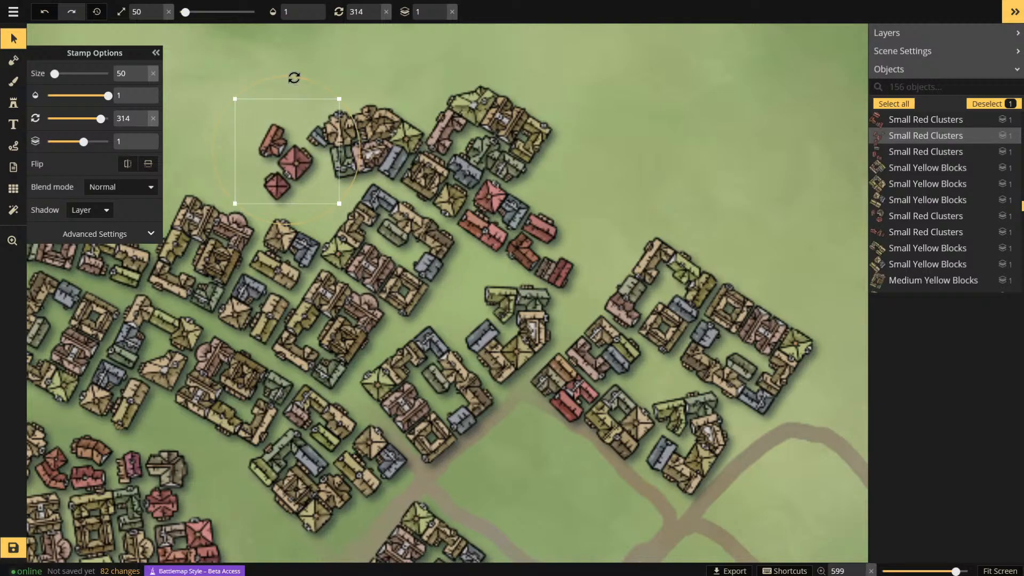
pyautogui.moveTo(294, 78); pyautogui.dragTo(222, 107)
pyautogui.moveTo(295, 134); pyautogui.dragTo(300, 149)
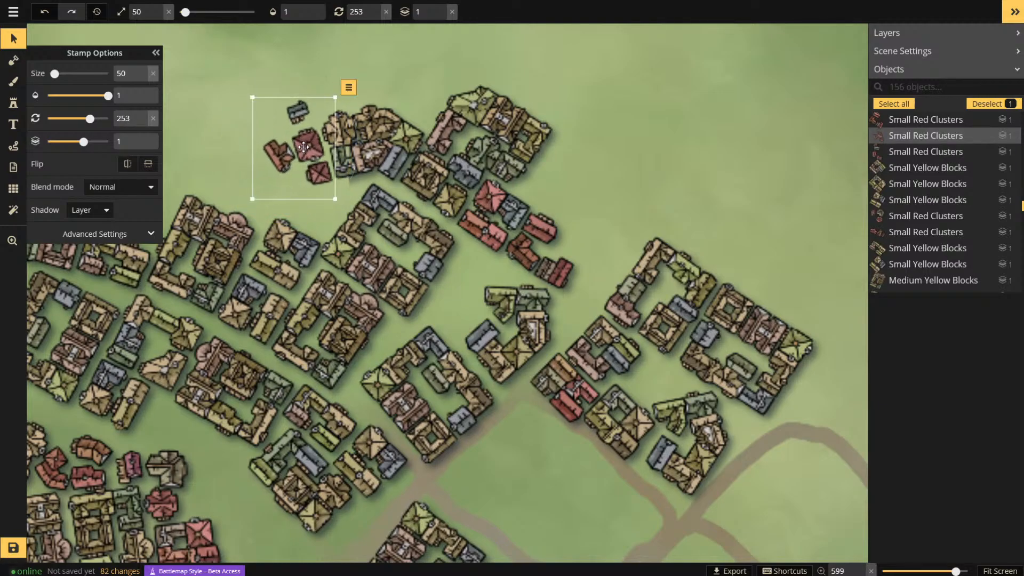
# - Rotate the medium yellow block south of the main rows to 134 and move it northwest against the nearest row
pyautogui.scroll(-10, 459, 139)
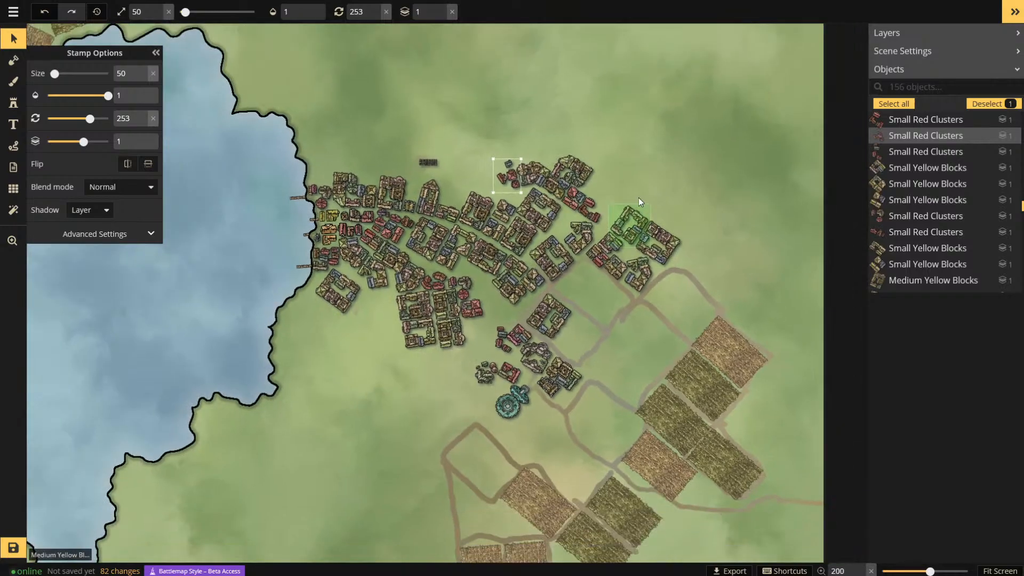
pyautogui.scroll(-3, 640, 202)
pyautogui.scroll(6, 659, 308)
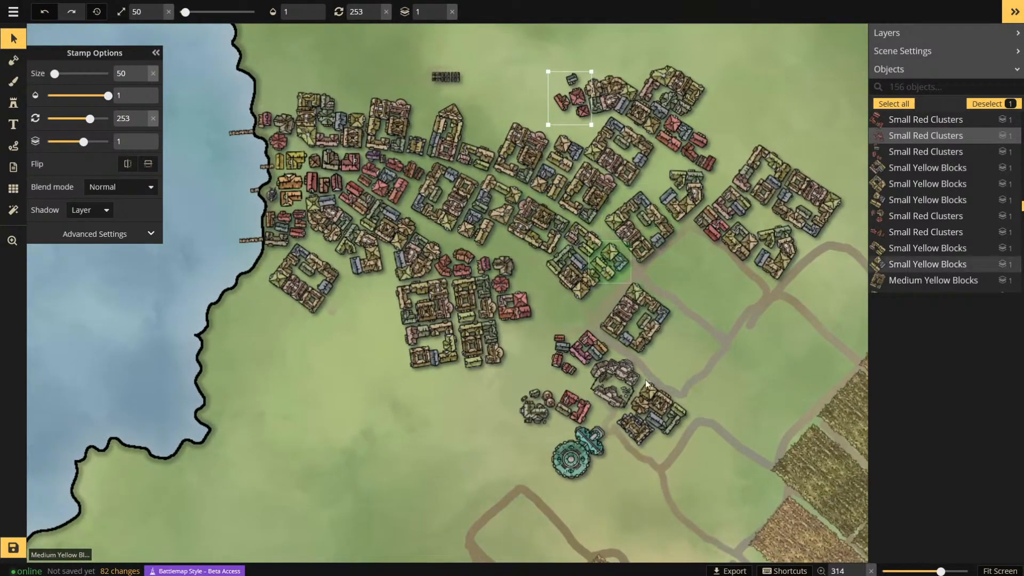
pyautogui.scroll(5, 646, 383)
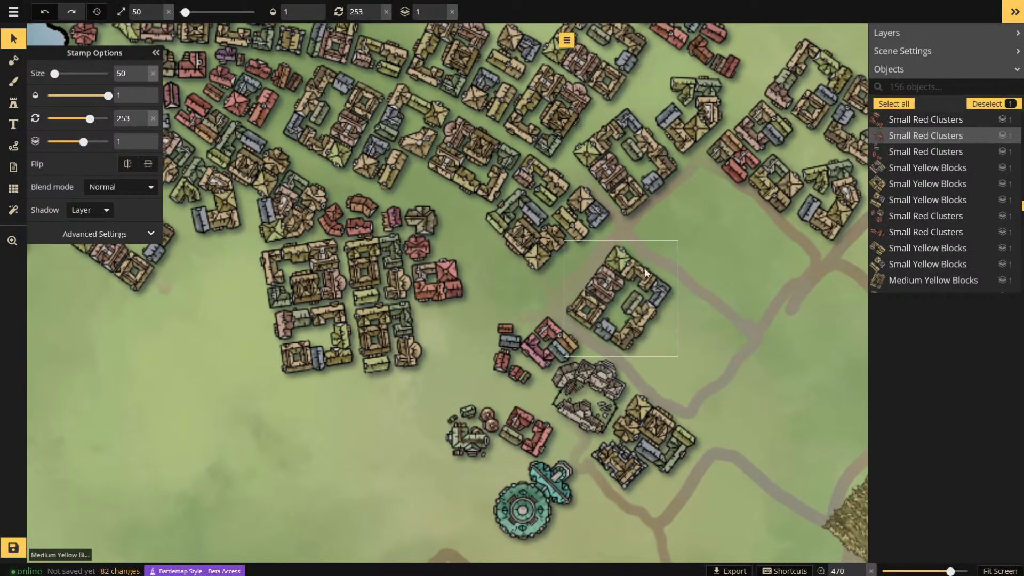
pyautogui.click(628, 293)
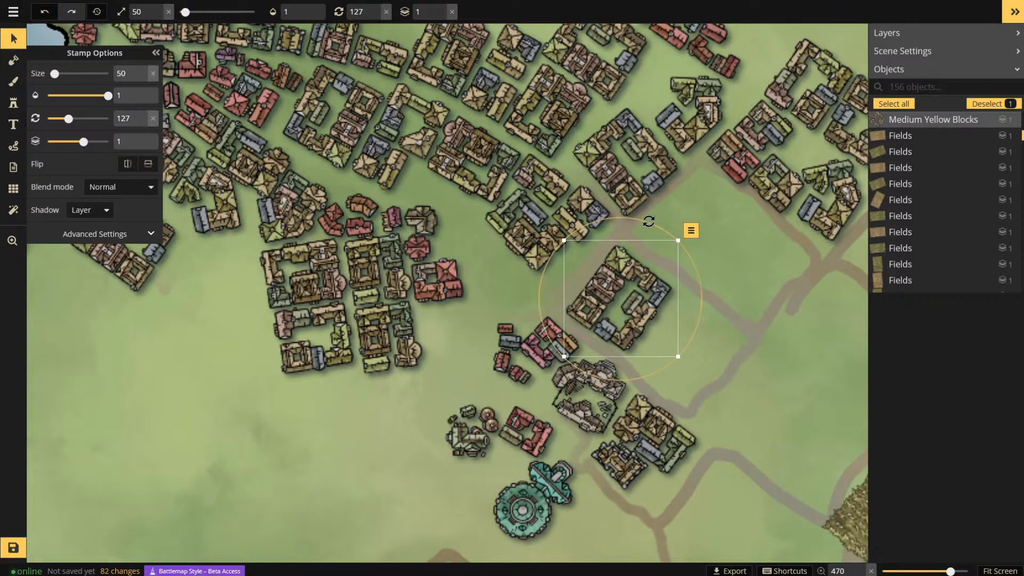
pyautogui.moveTo(648, 221); pyautogui.dragTo(658, 227)
pyautogui.moveTo(599, 296); pyautogui.dragTo(582, 277)
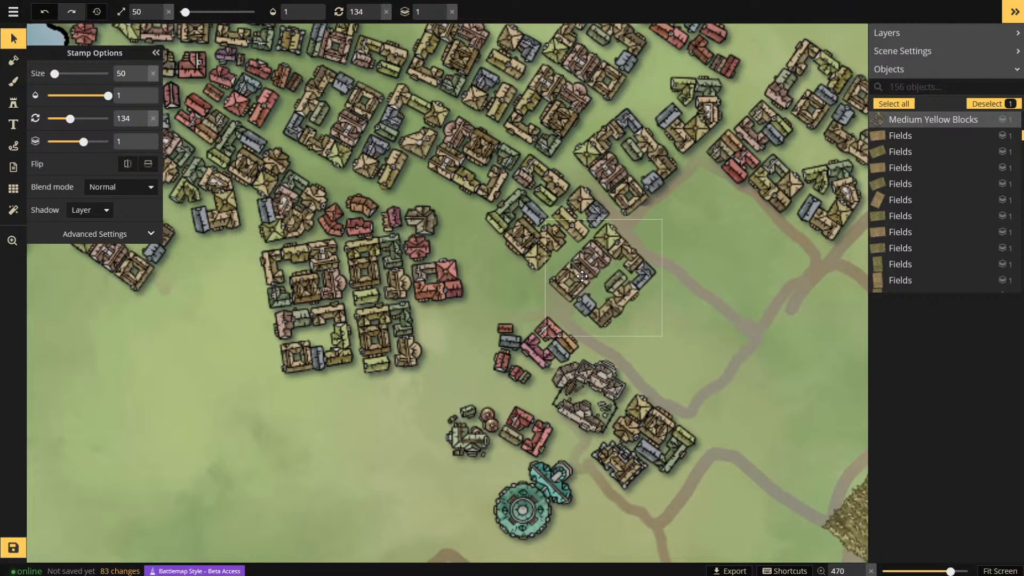
# - Shift the angled yellow block in the east snugly beside the medium yellow block west of it
pyautogui.click(674, 122)
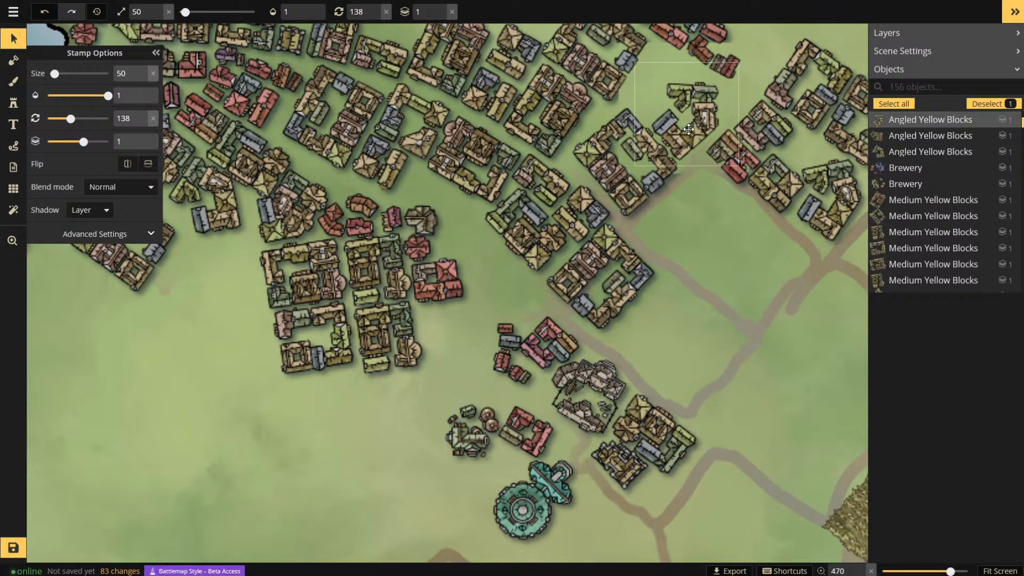
pyautogui.moveTo(688, 129); pyautogui.dragTo(690, 132)
pyautogui.scroll(-3, 703, 315)
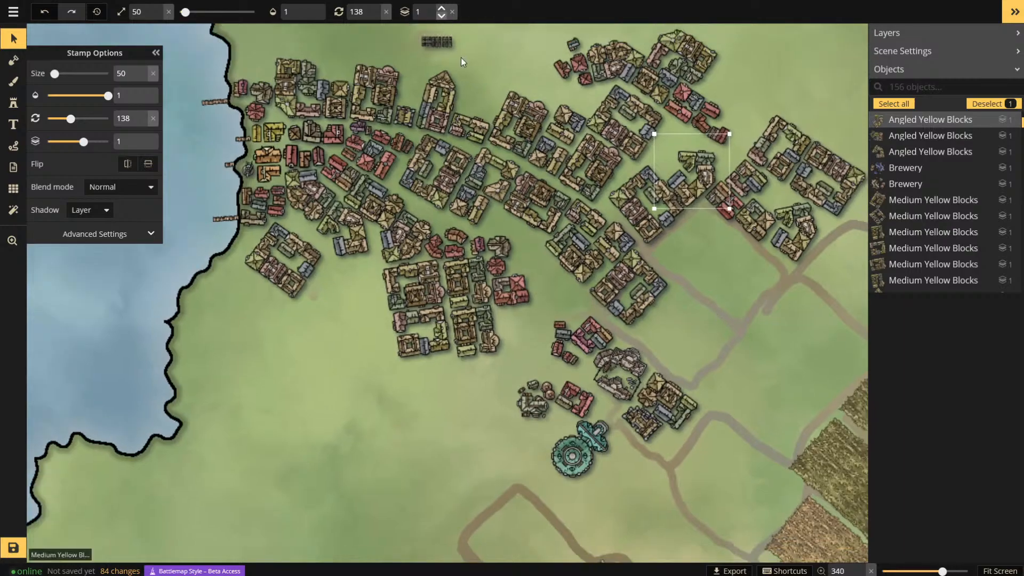
# - Tighten the gaps between the central medium yellow block, the small yellow block northwest of it and the blocks to its northeast
pyautogui.scroll(5, 635, 118)
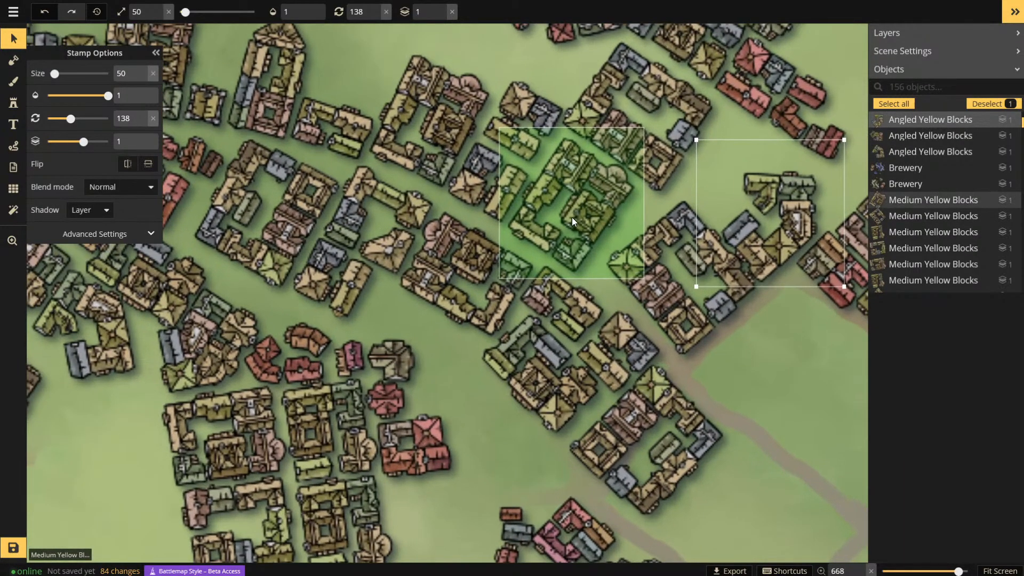
pyautogui.click(568, 214)
pyautogui.moveTo(593, 218); pyautogui.dragTo(586, 214)
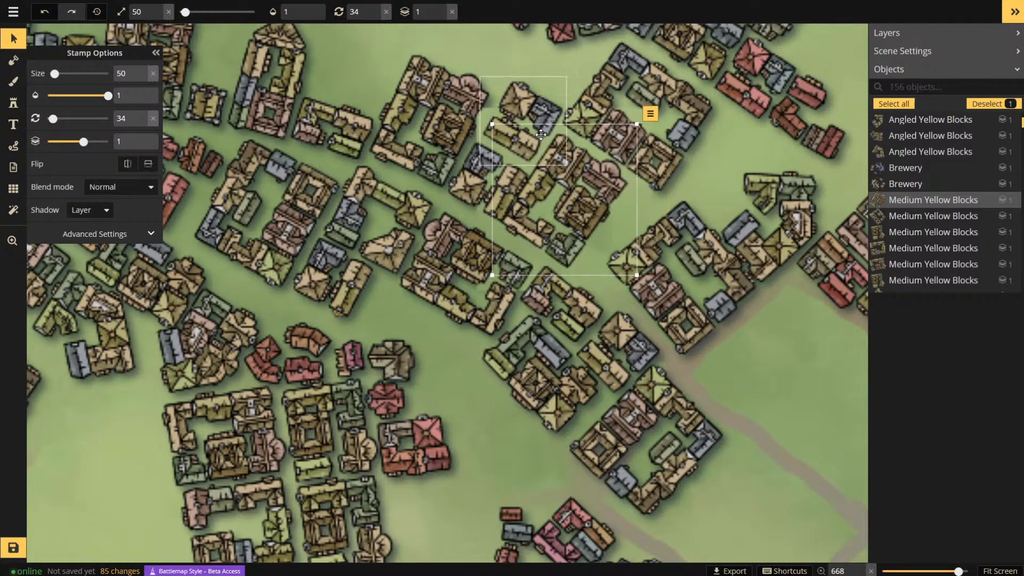
pyautogui.moveTo(517, 89); pyautogui.dragTo(517, 99)
pyautogui.keyDown('shift'); pyautogui.click(624, 61); pyautogui.keyUp('shift')
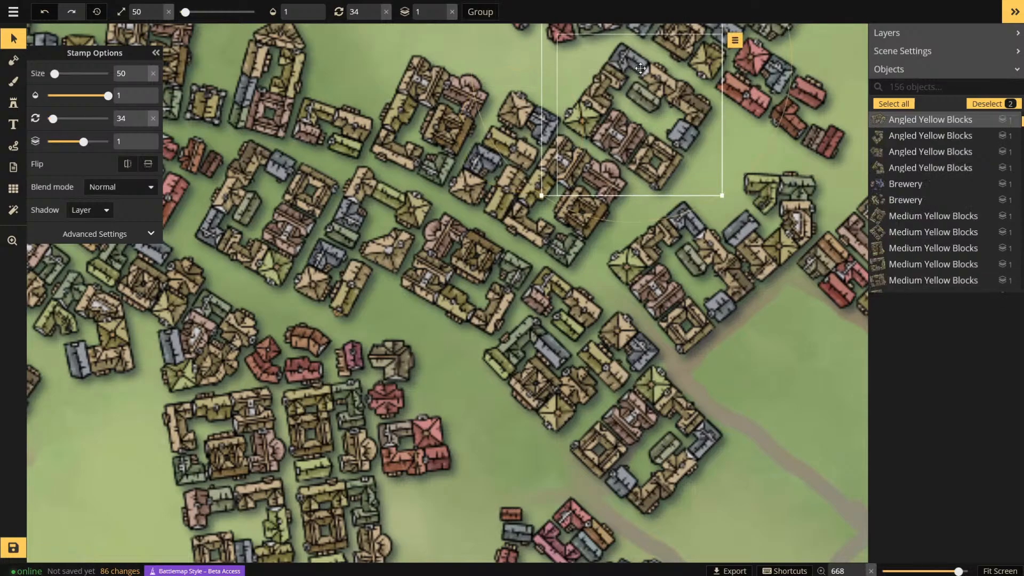
pyautogui.moveTo(654, 79); pyautogui.dragTo(638, 112)
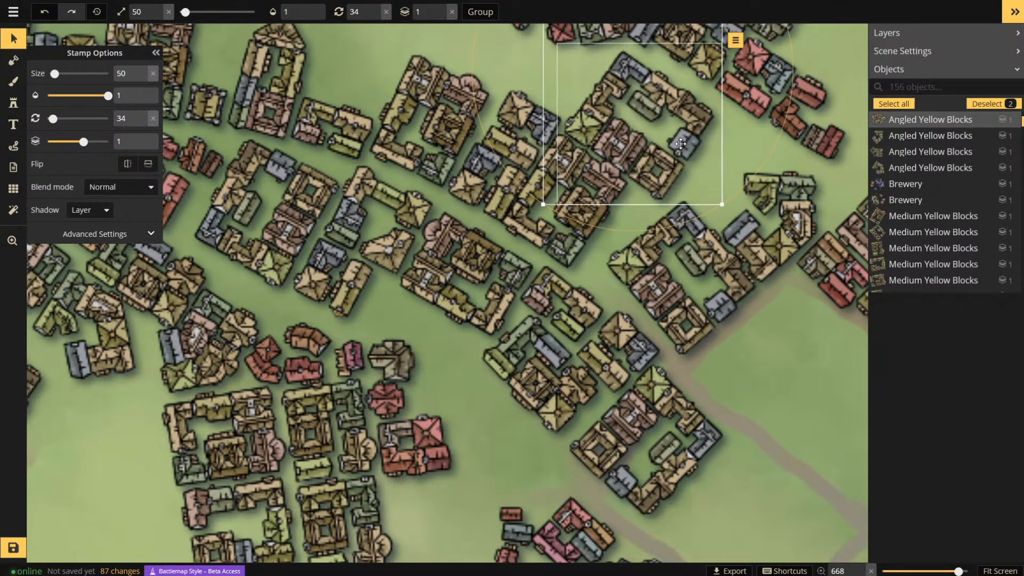
# - Move the small red block from the eastern group southwest to the road below the angled yellow block and rotate it to fit
pyautogui.scroll(-3, 680, 143)
pyautogui.click(14, 40)
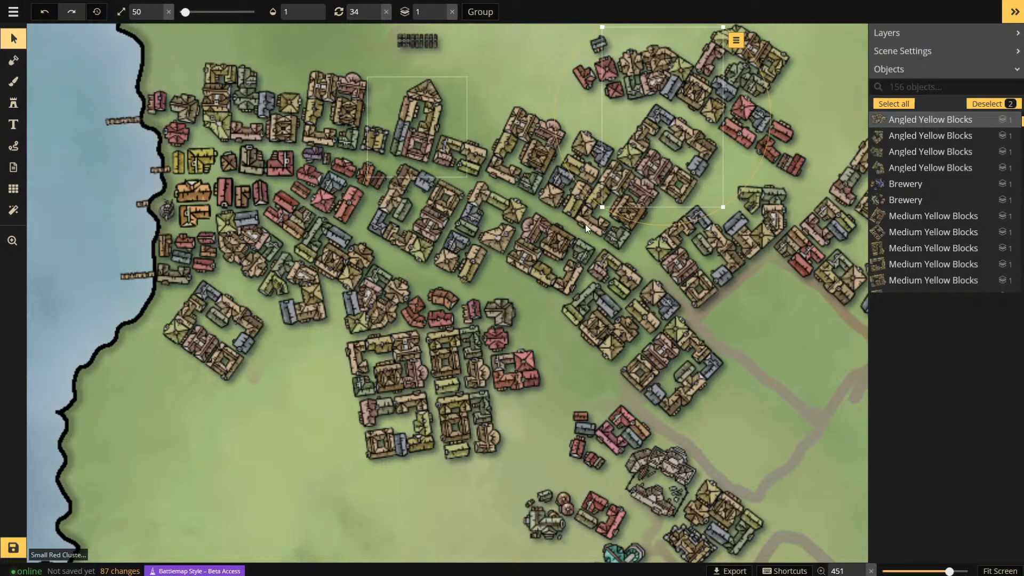
pyautogui.scroll(-5, 585, 224)
pyautogui.scroll(7, 666, 165)
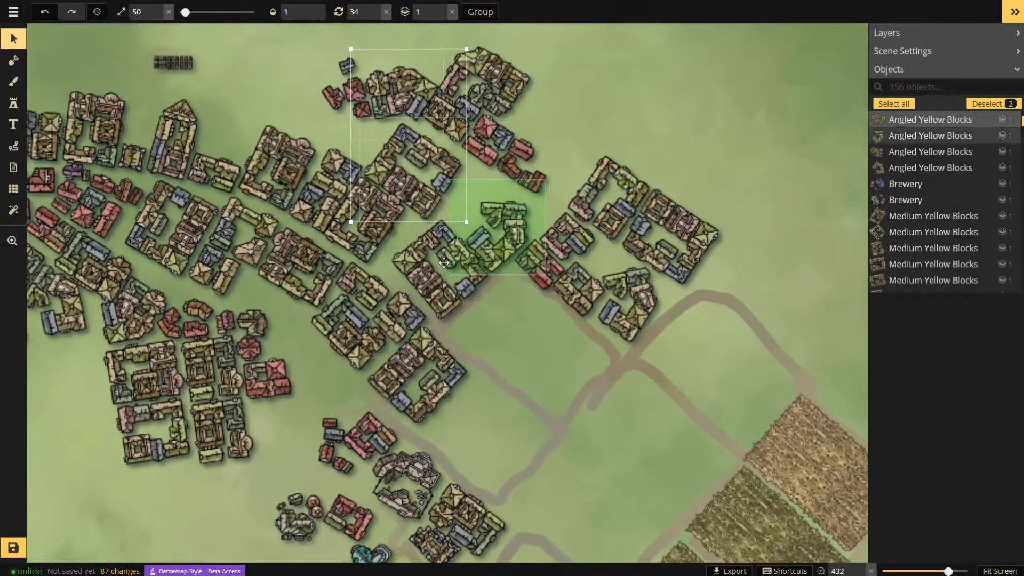
pyautogui.click(673, 83)
pyautogui.click(579, 276)
pyautogui.moveTo(580, 275); pyautogui.dragTo(544, 312)
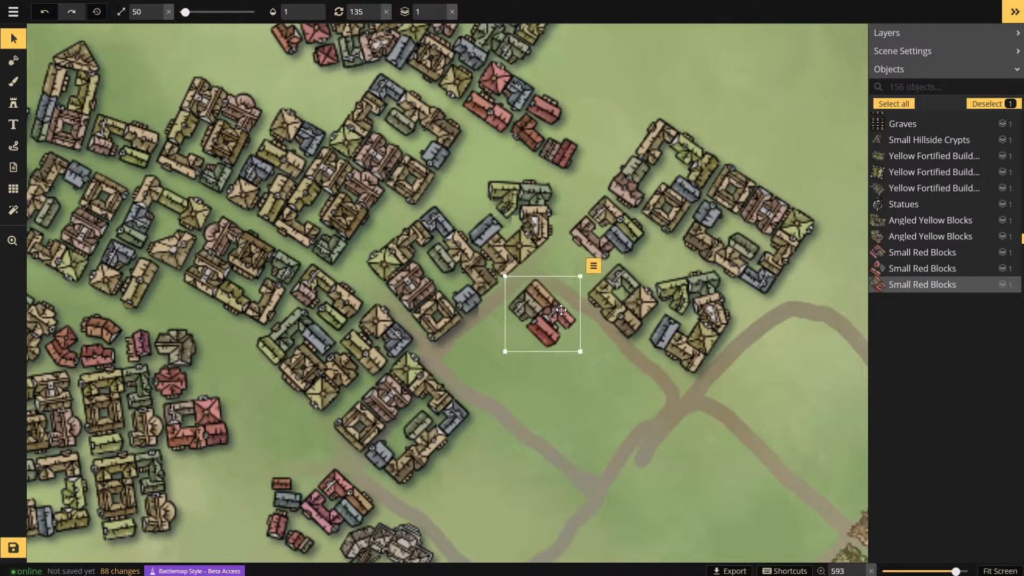
pyautogui.moveTo(564, 264); pyautogui.dragTo(598, 295)
# - Move the small yellow block from the eastern group to the southwestern side of the relocated red block, rotating it so both align
pyautogui.click(597, 295)
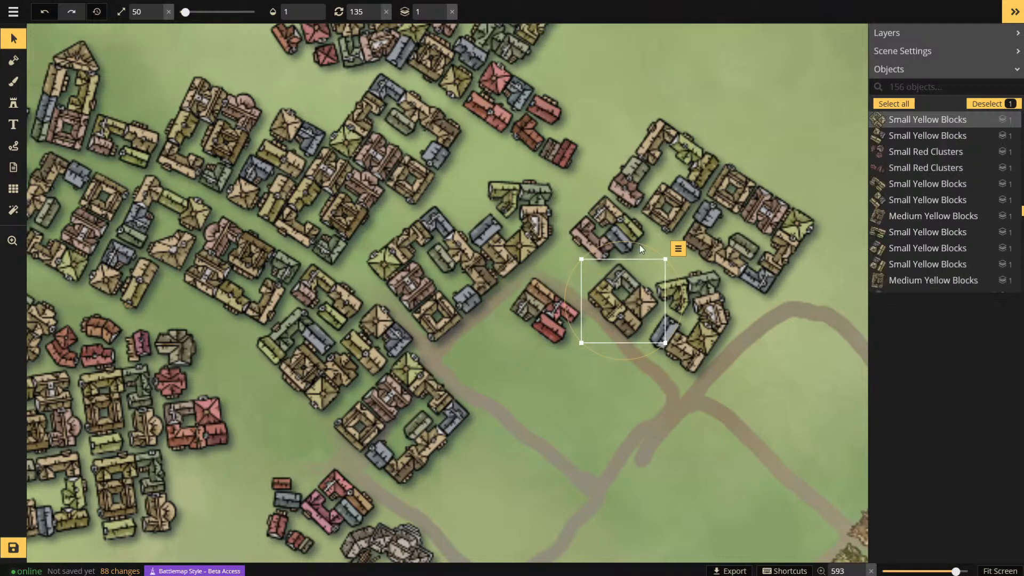
pyautogui.moveTo(637, 247); pyautogui.dragTo(633, 246)
pyautogui.moveTo(627, 291); pyautogui.dragTo(516, 337)
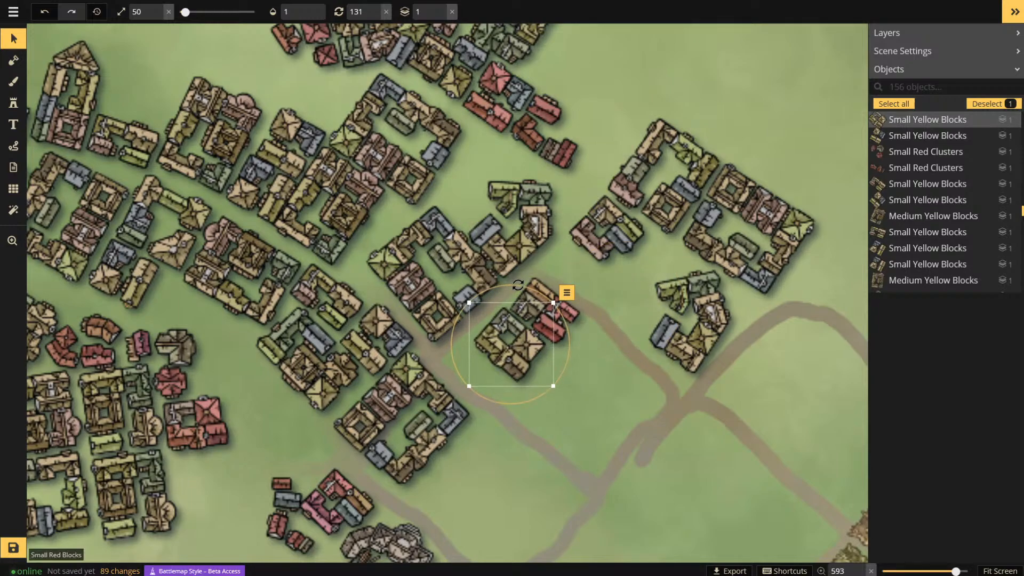
pyautogui.moveTo(518, 285); pyautogui.dragTo(521, 286)
pyautogui.moveTo(503, 339); pyautogui.dragTo(499, 332)
pyautogui.moveTo(513, 276); pyautogui.dragTo(554, 259)
pyautogui.click(571, 308)
pyautogui.moveTo(531, 305); pyautogui.dragTo(529, 301)
# - Move the eastern group's remaining small yellow block and the U-shaped medium yellow block beside it southwest toward the road-side blocks
pyautogui.click(619, 229)
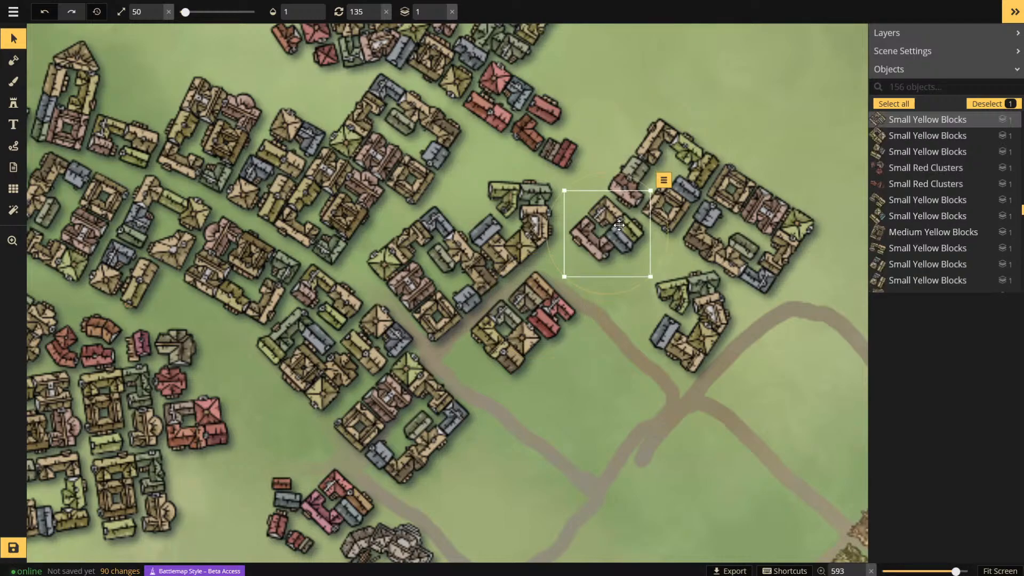
pyautogui.moveTo(619, 229); pyautogui.dragTo(591, 251)
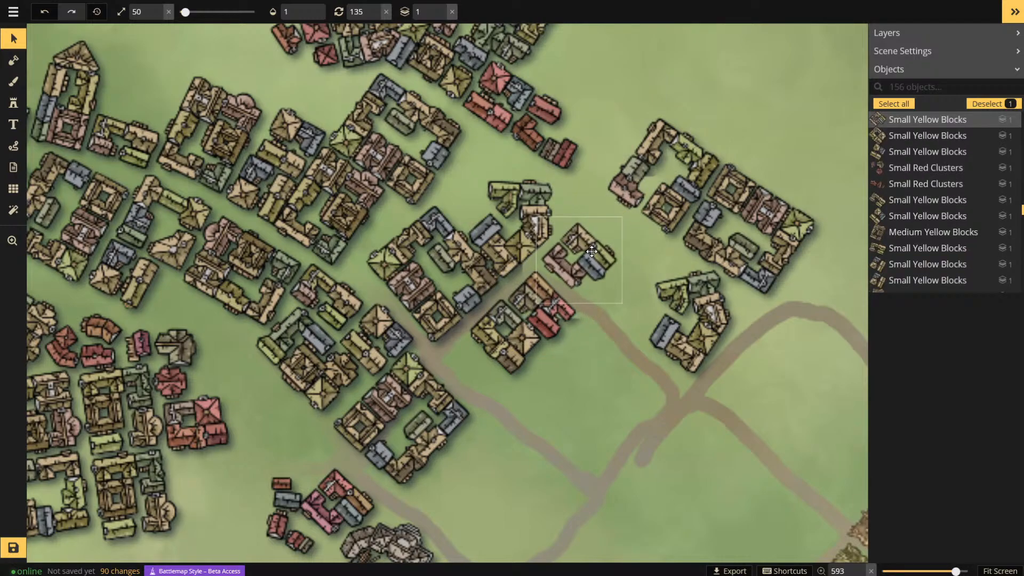
pyautogui.click(683, 159)
pyautogui.moveTo(683, 159); pyautogui.dragTo(657, 172)
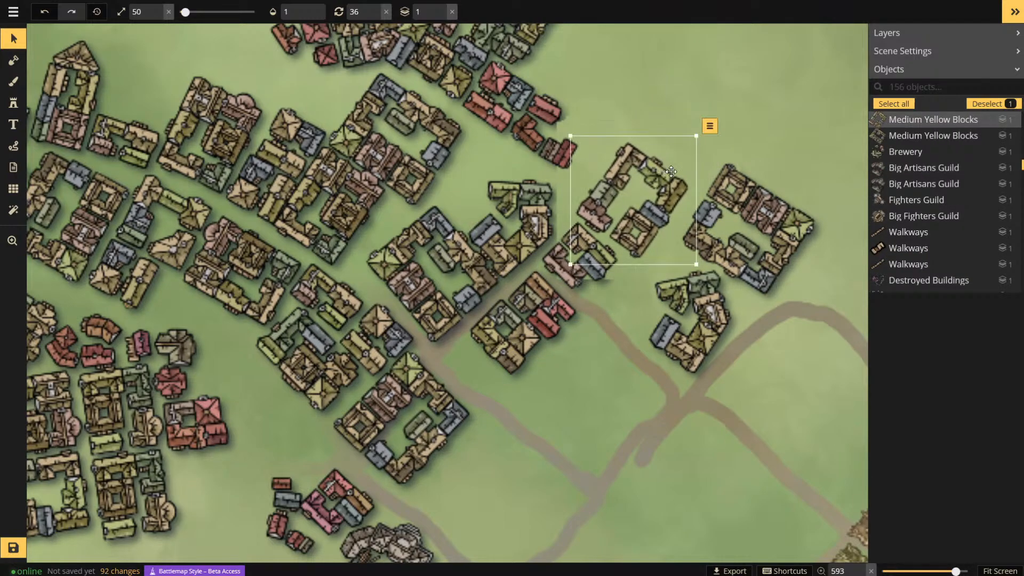
# - Shift the easternmost angled yellow block northwest toward the road-side blocks and delete the large medium yellow block northeast of it
pyautogui.click(752, 200)
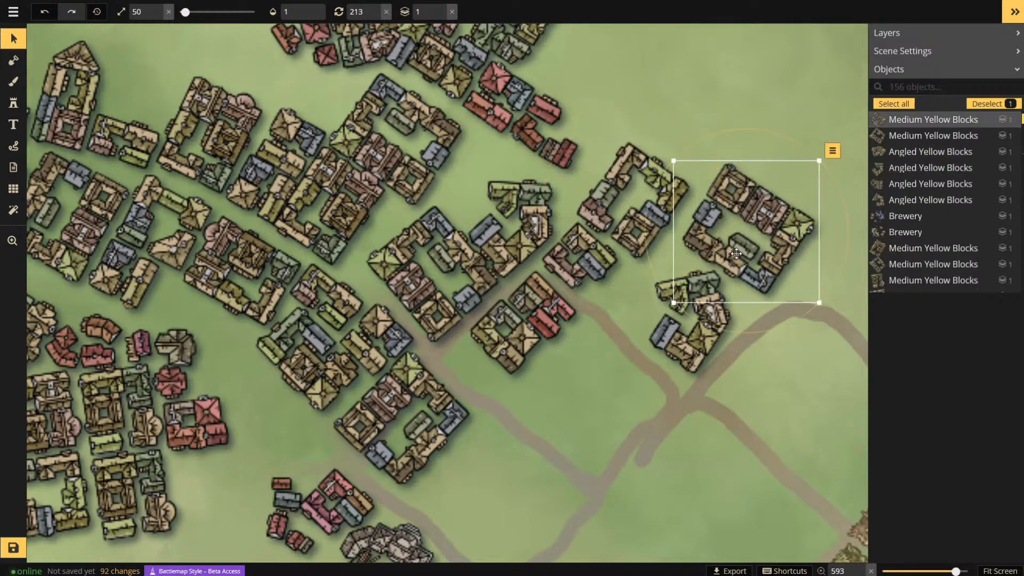
pyautogui.click(695, 339)
pyautogui.moveTo(695, 338); pyautogui.dragTo(670, 323)
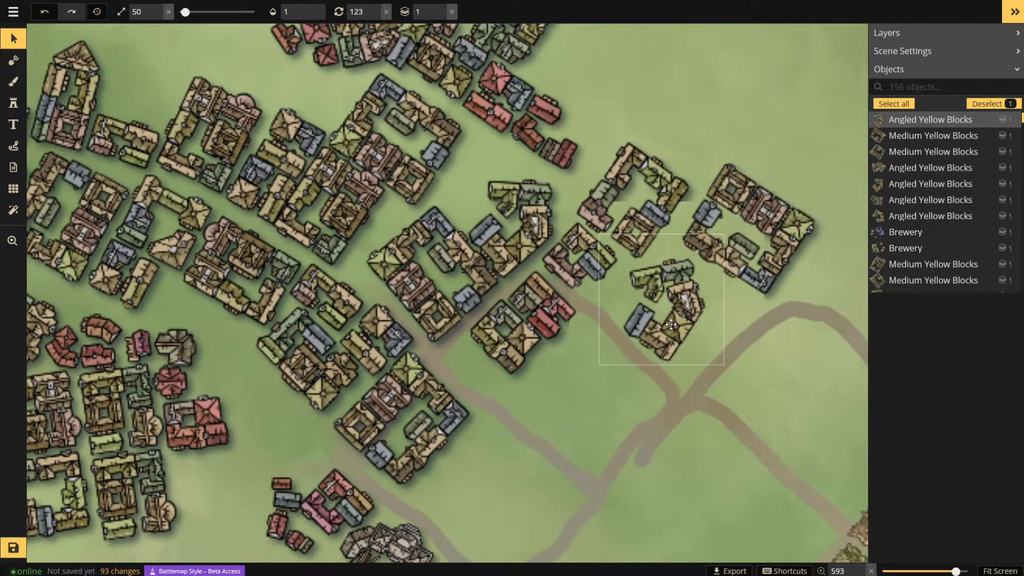
pyautogui.moveTo(797, 213); pyautogui.dragTo(727, 109)
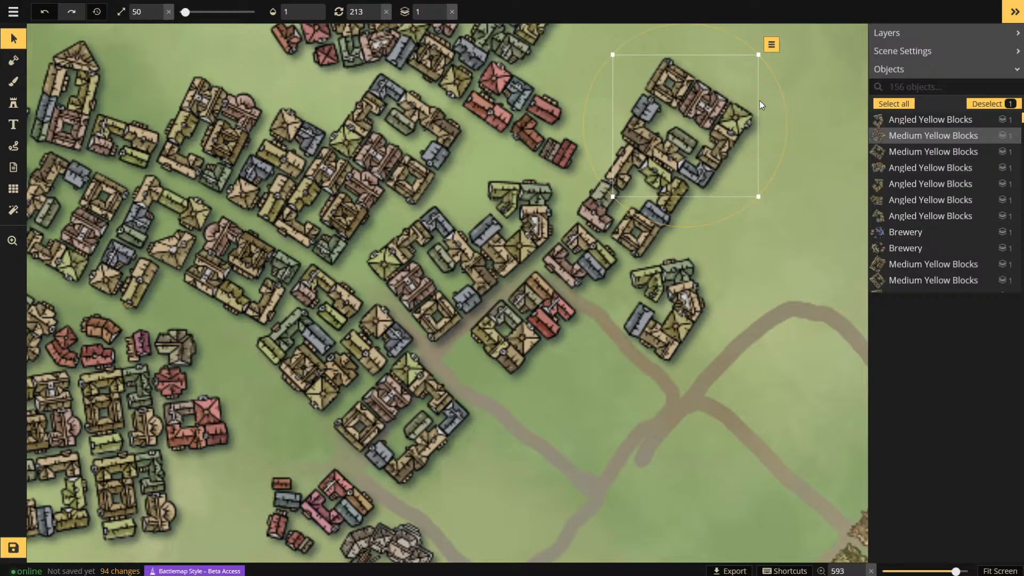
pyautogui.press('Delete')
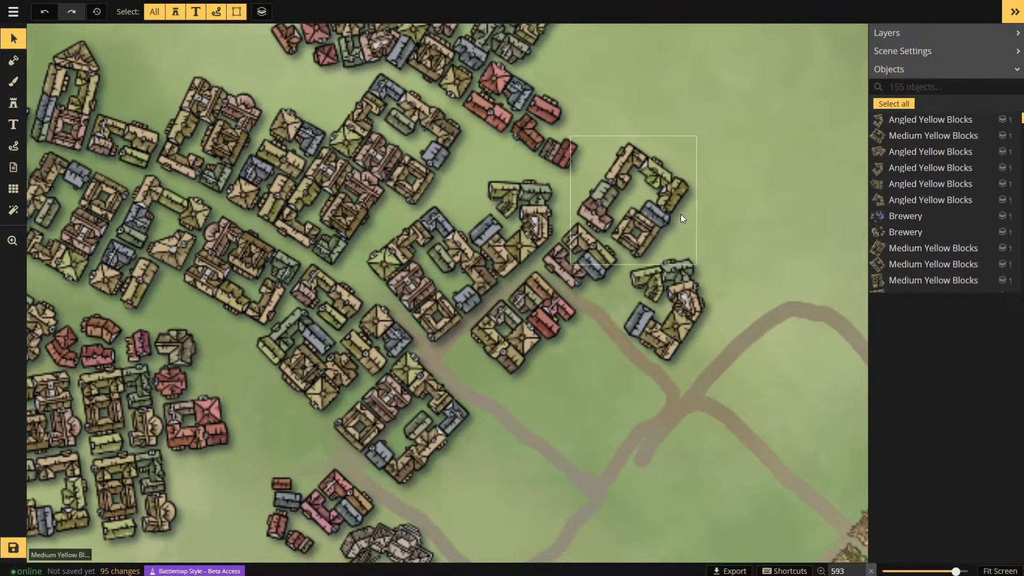
# - Nudge the U-shaped medium yellow block in the town centre slightly southeast toward the neighbouring medium block
pyautogui.scroll(-6, 663, 171)
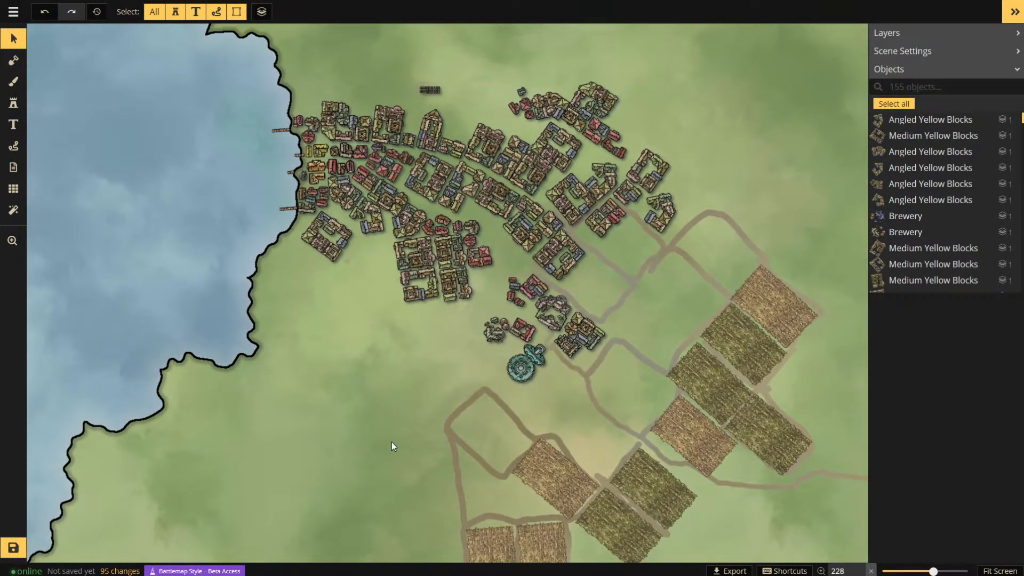
pyautogui.scroll(-5, 708, 227)
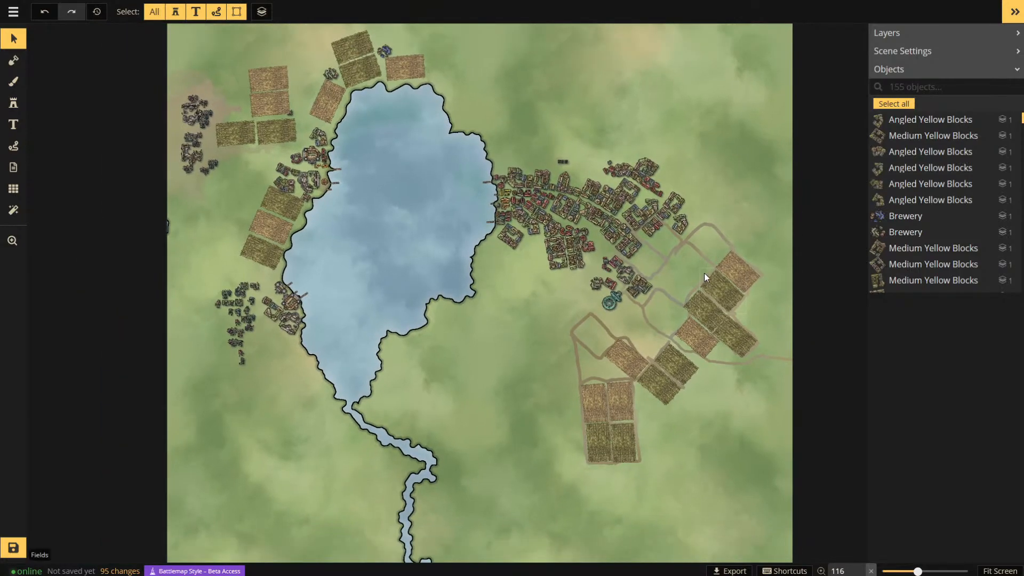
pyautogui.scroll(10, 680, 246)
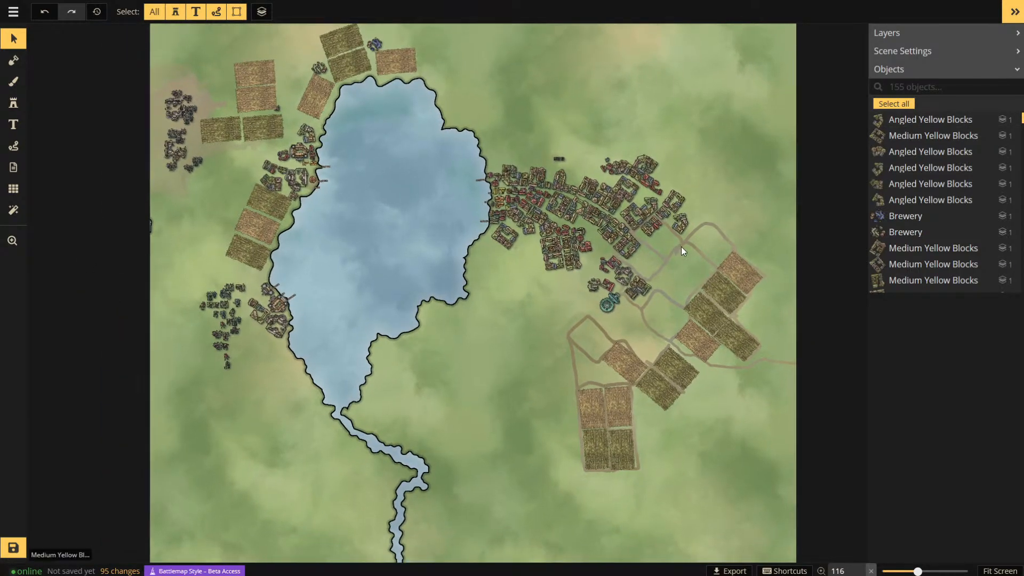
pyautogui.scroll(5, 423, 144)
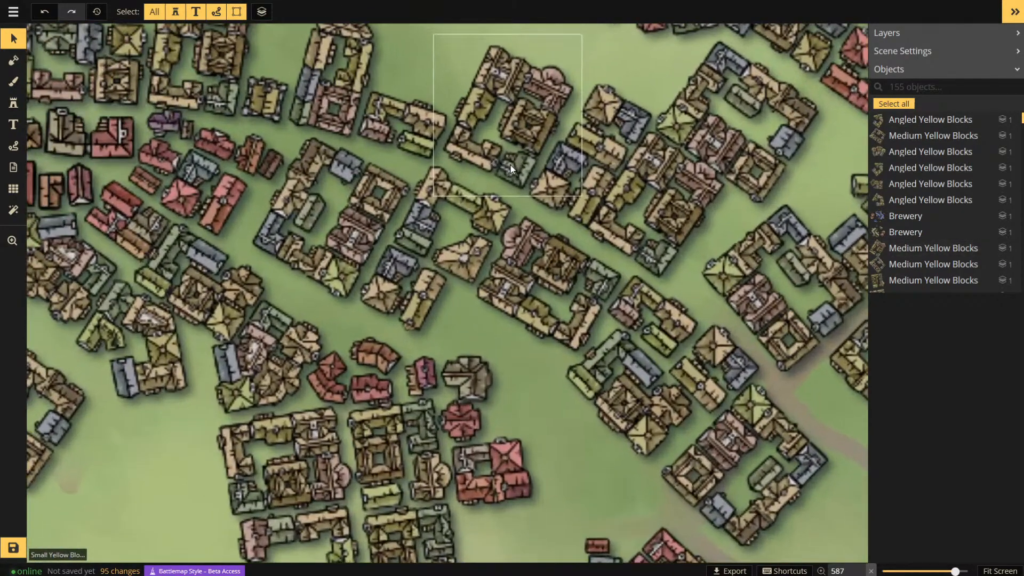
pyautogui.click(431, 233)
pyautogui.moveTo(447, 241); pyautogui.dragTo(454, 244)
pyautogui.moveTo(479, 134); pyautogui.dragTo(483, 137)
# - Move the medium yellow block north of the U-shaped block west against the small yellow block, and bring the small block east of it closer
pyautogui.scroll(-5, 645, 184)
pyautogui.scroll(-1, 685, 410)
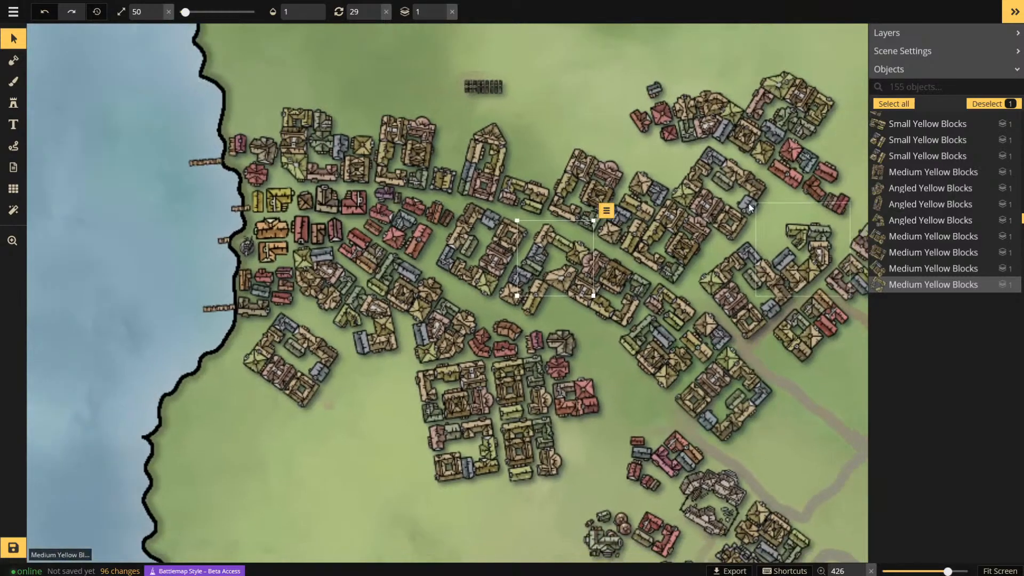
pyautogui.scroll(4, 583, 174)
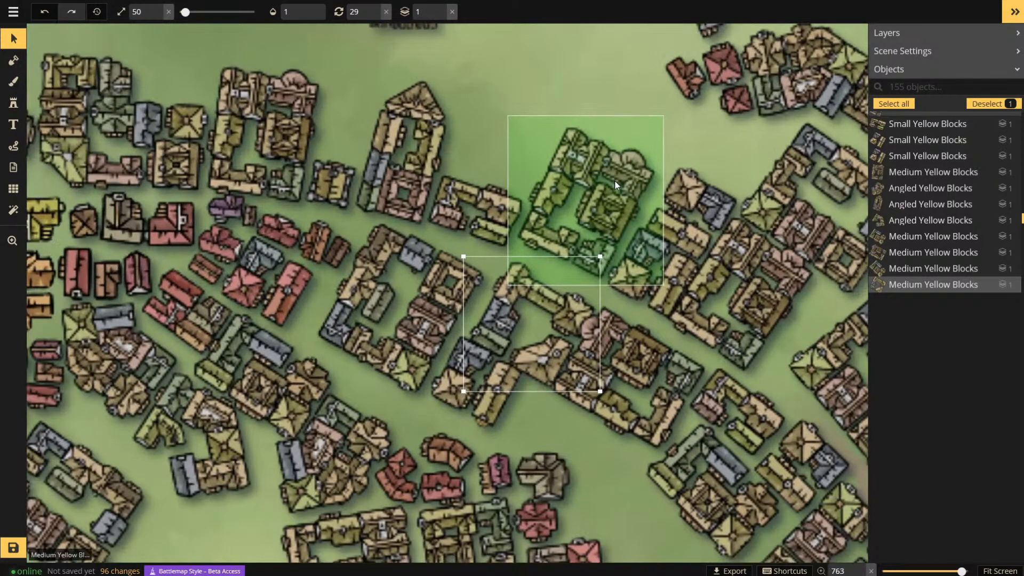
pyautogui.moveTo(611, 184); pyautogui.dragTo(581, 191)
pyautogui.click(709, 220)
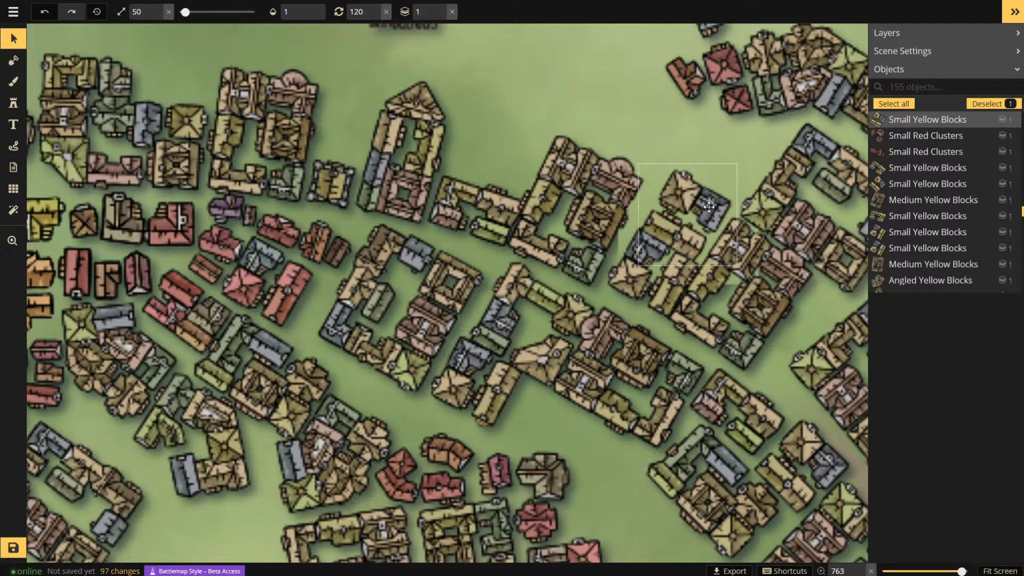
# - Move the medium yellow block east of the small red blocks slightly east toward the U-shaped yellow block
pyautogui.scroll(-4, 642, 194)
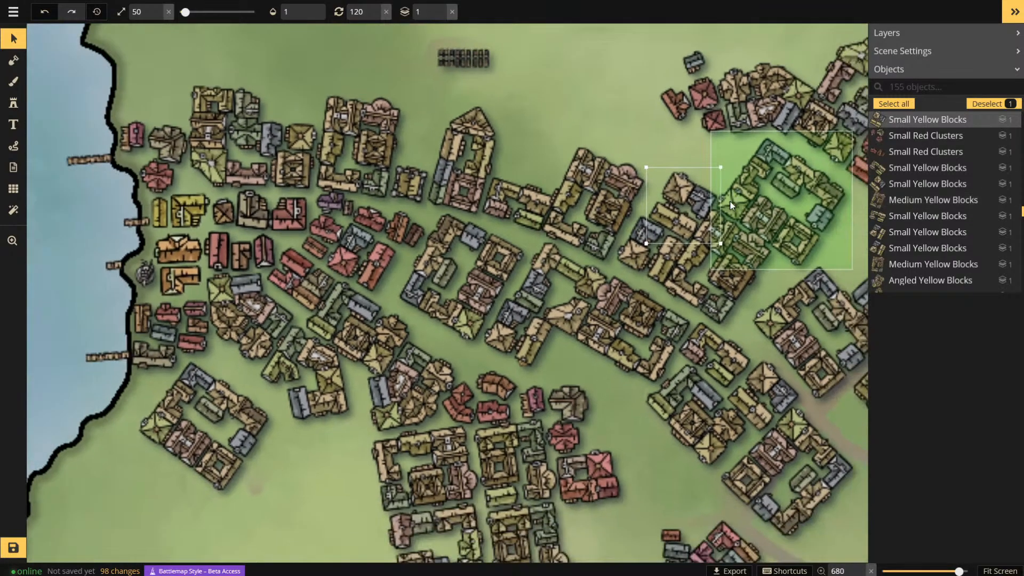
pyautogui.scroll(-4, 631, 208)
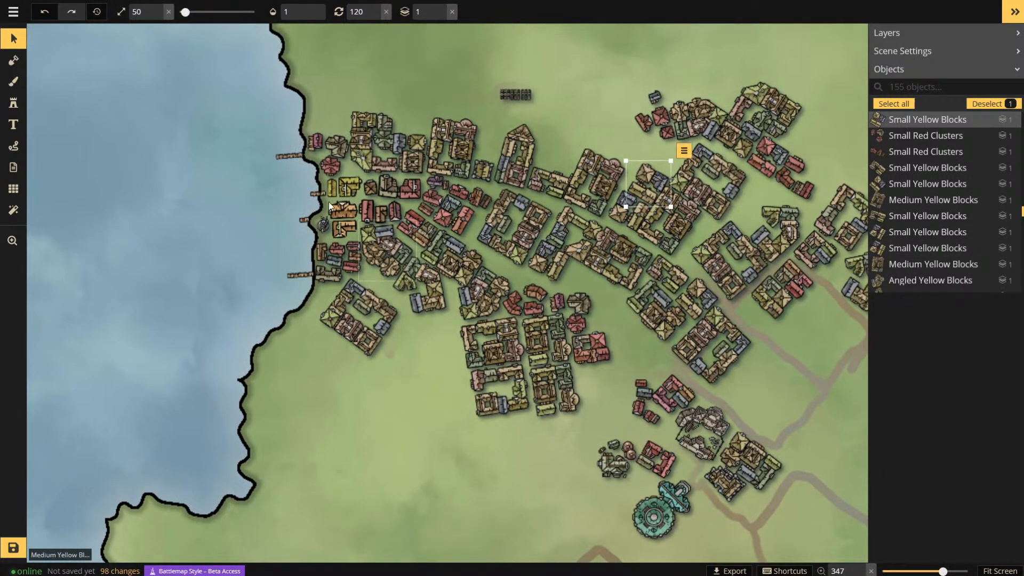
pyautogui.scroll(1, 506, 193)
pyautogui.scroll(8, 507, 193)
pyautogui.click(548, 208)
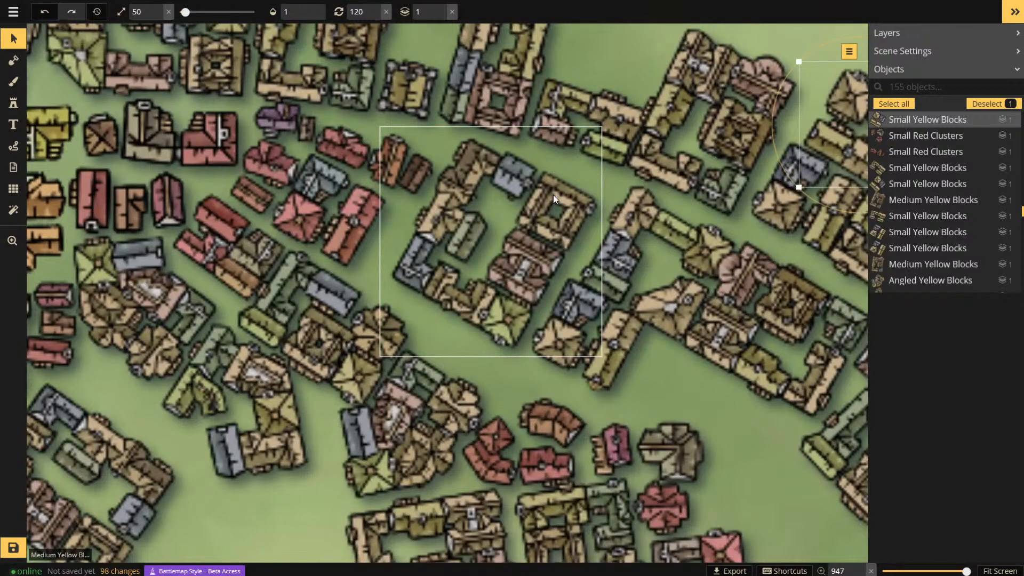
pyautogui.moveTo(552, 210); pyautogui.dragTo(564, 209)
# - Shift the angled yellow block above the southern grid of blocks northeast and nudge the medium yellow block northwest of it toward the red blocks
pyautogui.click(366, 178)
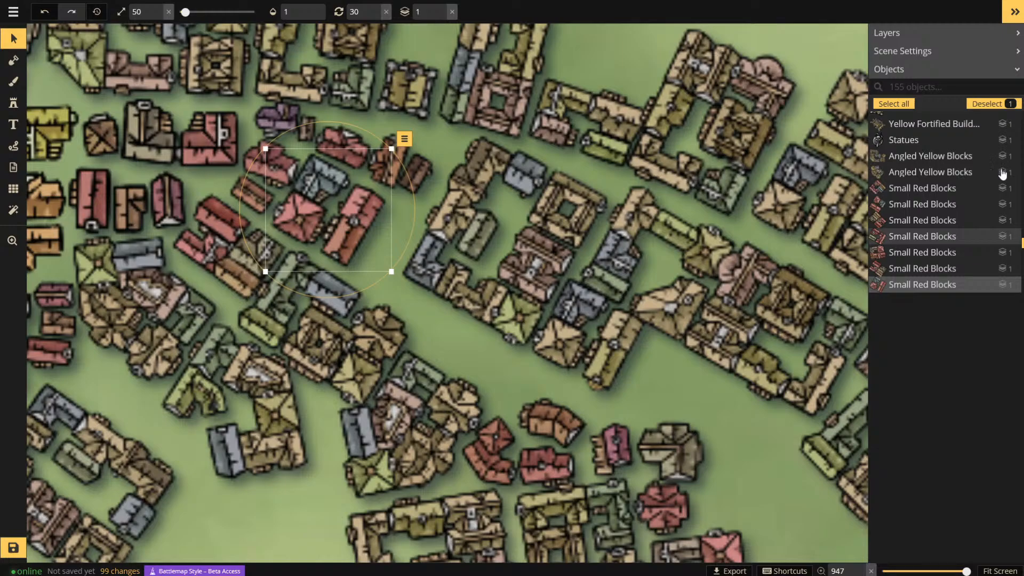
pyautogui.scroll(-3, 564, 193)
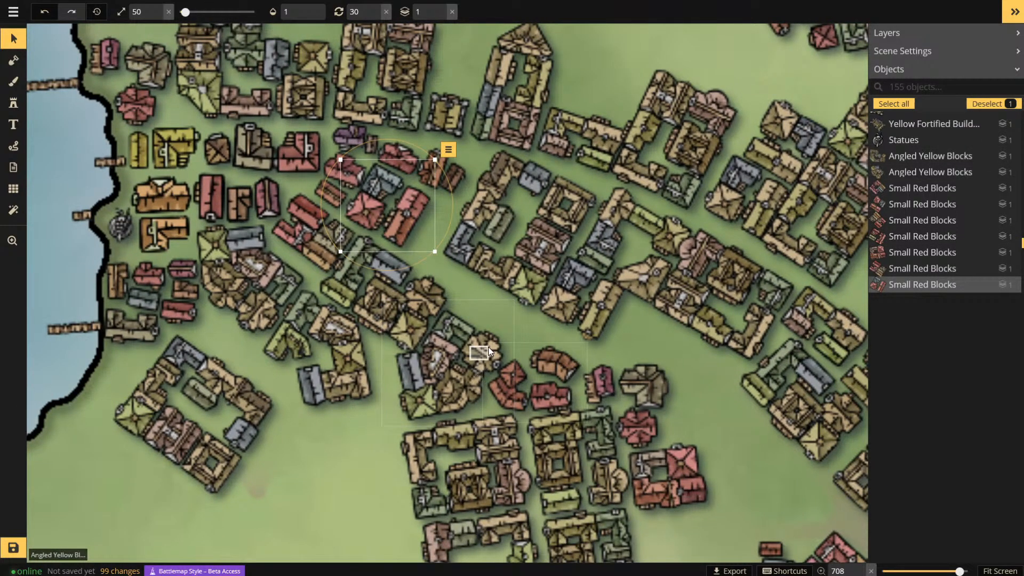
pyautogui.moveTo(489, 350)
pyautogui.mouseDown()
pyautogui.moveTo(458, 357)
pyautogui.moveTo(471, 346)
pyautogui.mouseUp()
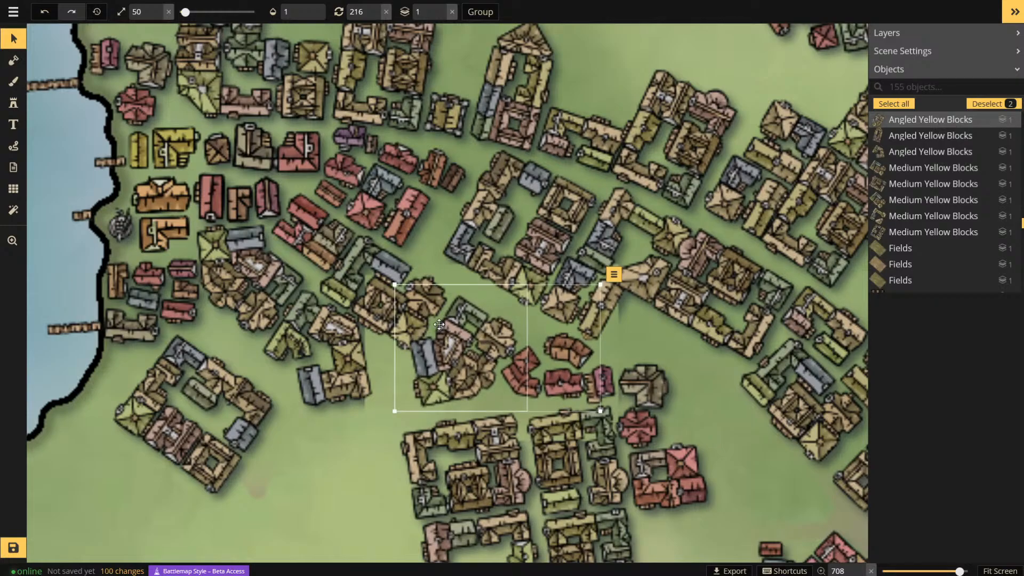
pyautogui.click(375, 264)
pyautogui.moveTo(378, 261); pyautogui.dragTo(380, 256)
# - Examine the layout of the whole town in relation to the lake, roads and fields
pyautogui.scroll(-3, 590, 277)
pyautogui.scroll(-8, 574, 246)
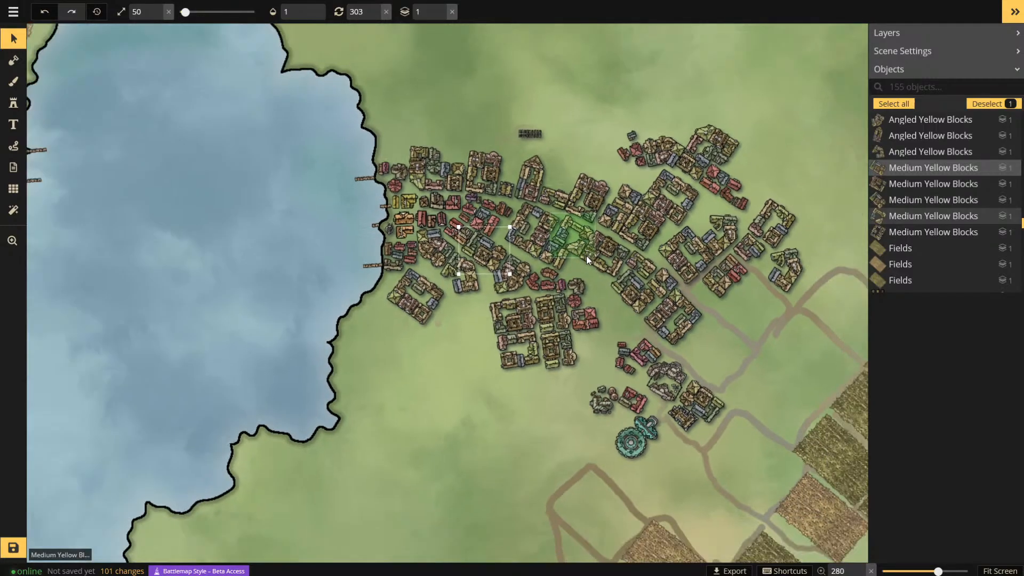
pyautogui.scroll(-2, 577, 200)
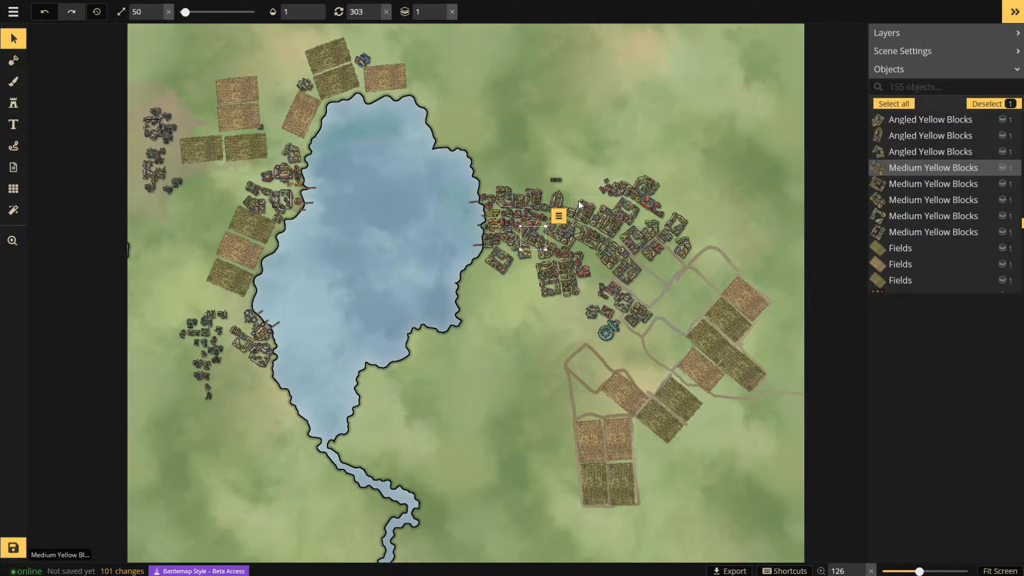
pyautogui.scroll(4, 538, 174)
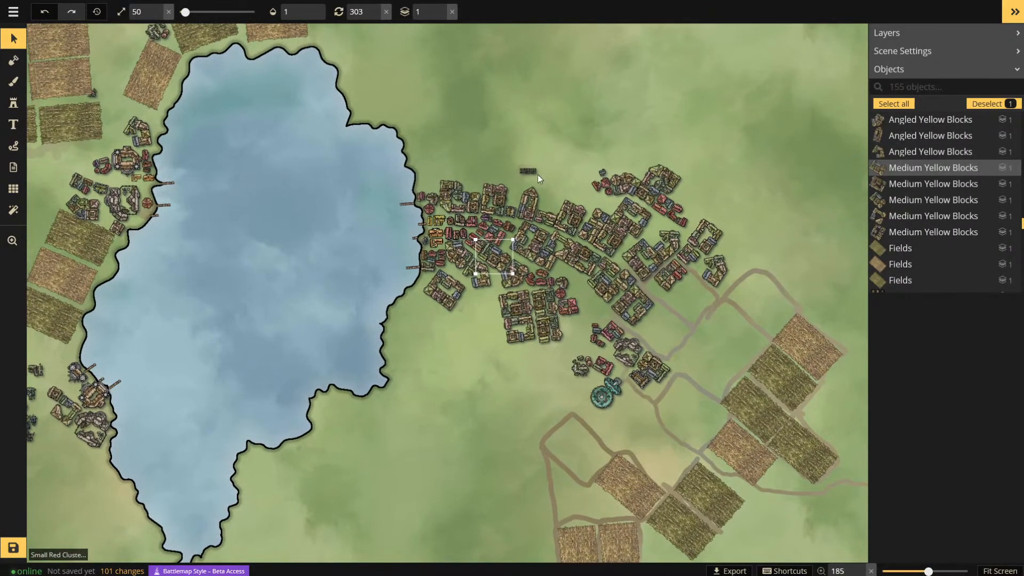
pyautogui.scroll(8, 537, 175)
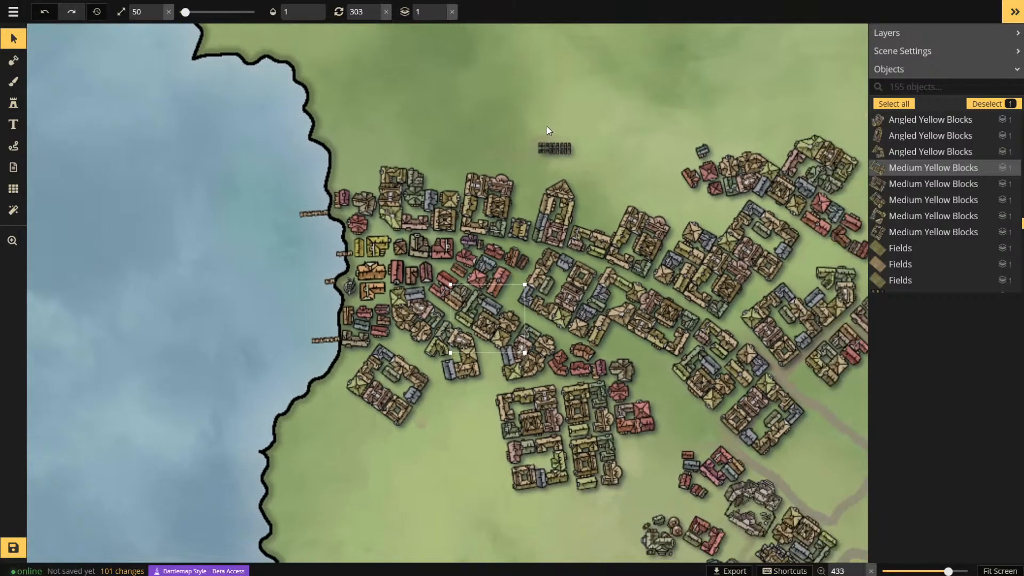
pyautogui.scroll(-4, 547, 129)
pyautogui.scroll(-6, 457, 216)
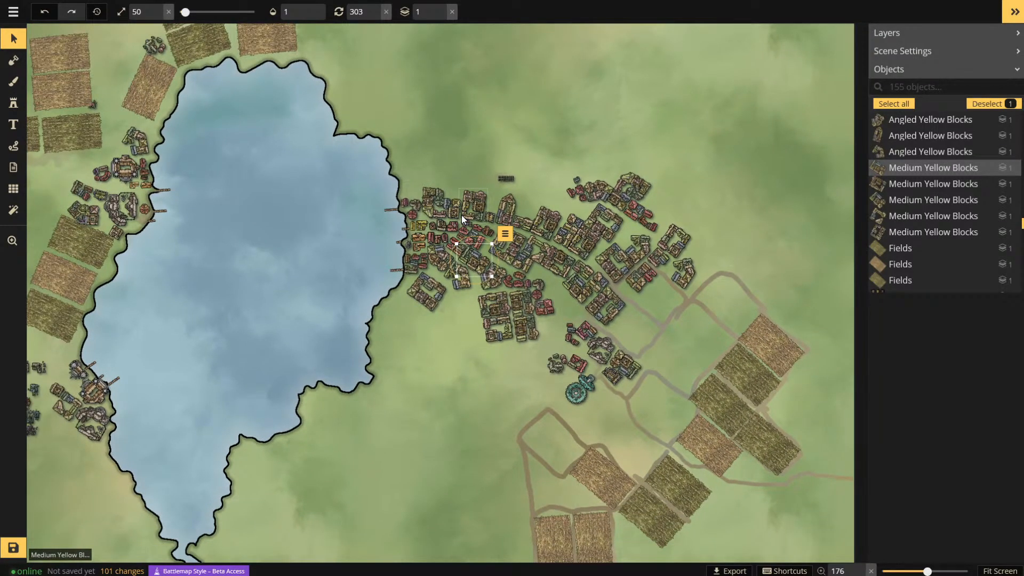
pyautogui.scroll(-4, 717, 231)
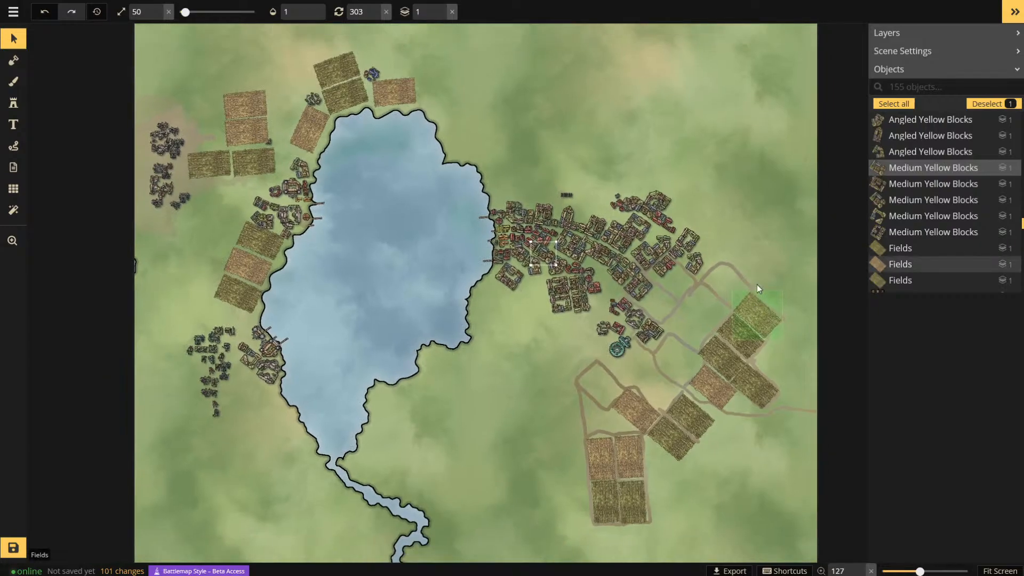
pyautogui.scroll(7, 756, 281)
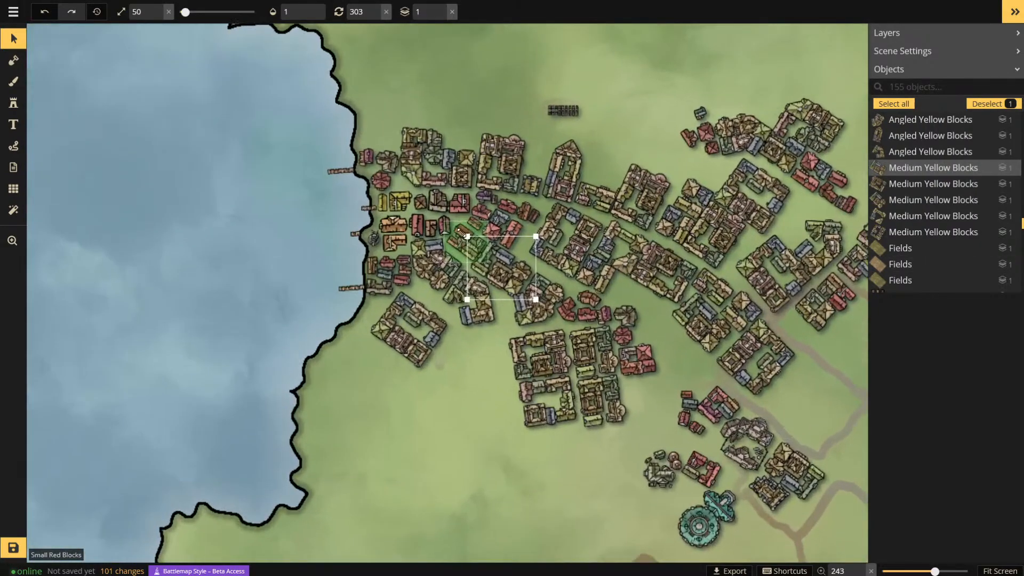
pyautogui.scroll(9, 576, 229)
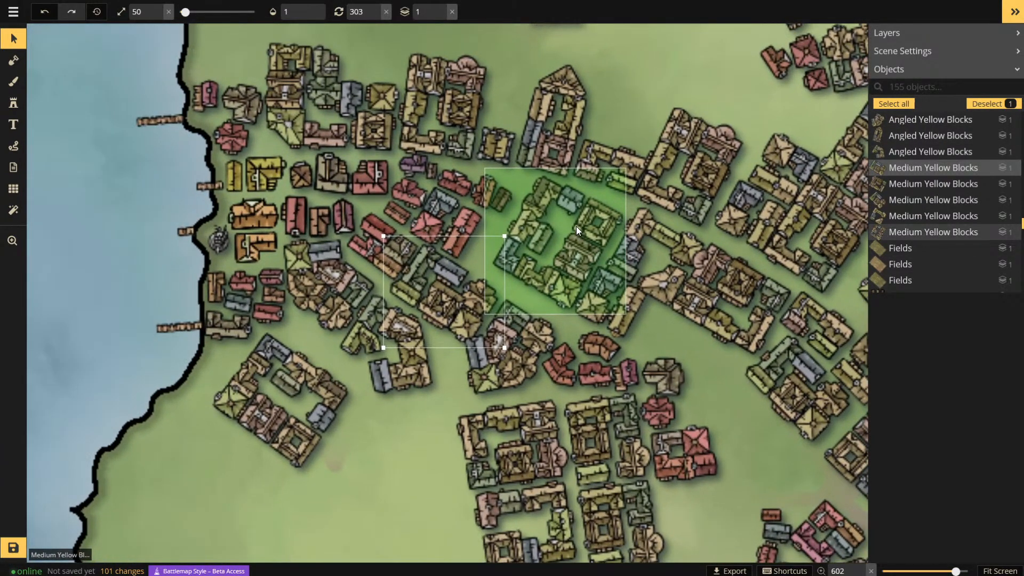
# - Reposition the central medium yellow block slightly west, closer to the small red blocks
pyautogui.scroll(2, 576, 229)
pyautogui.click(541, 252)
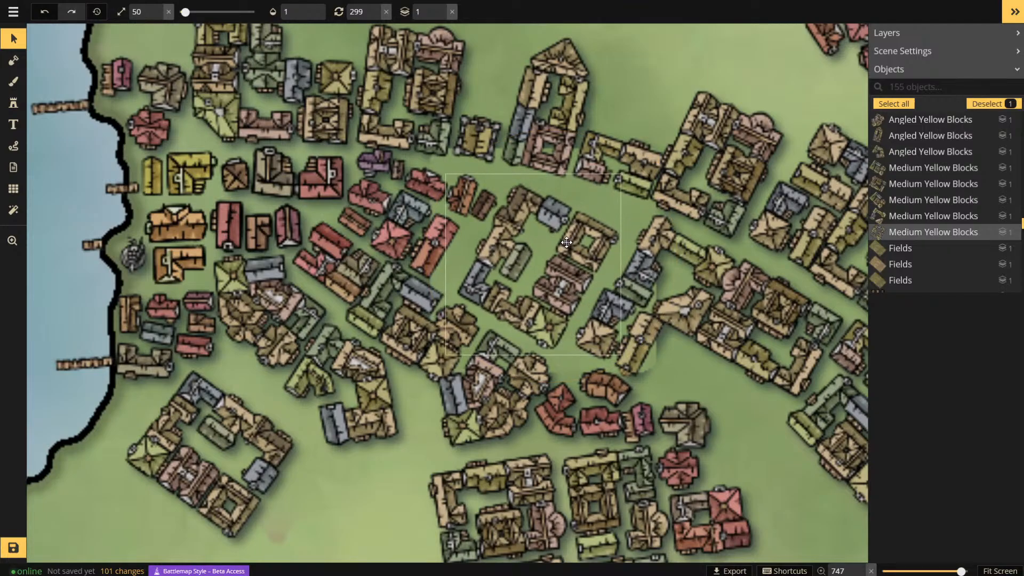
pyautogui.moveTo(566, 243); pyautogui.dragTo(561, 245)
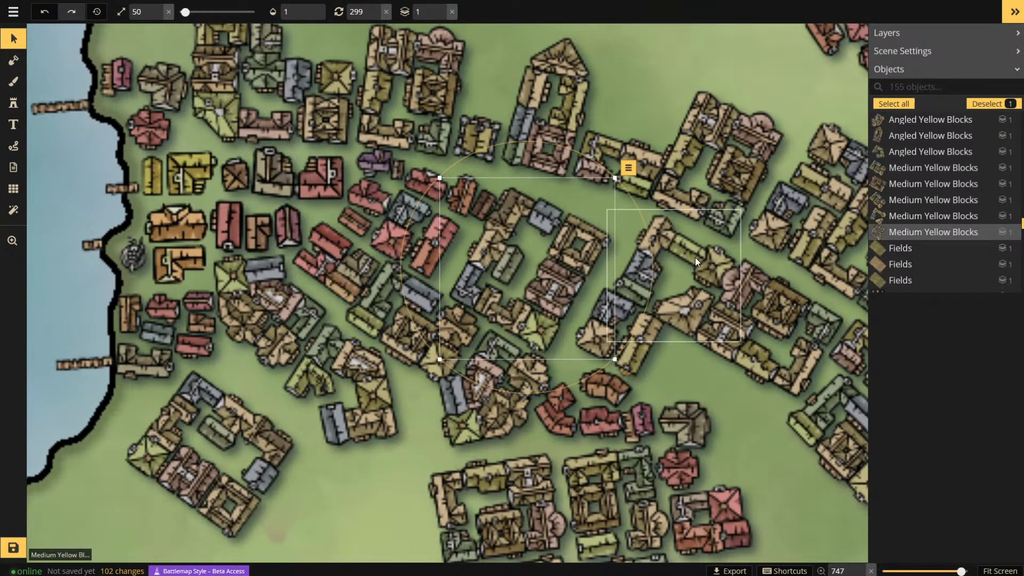
pyautogui.moveTo(595, 322); pyautogui.dragTo(581, 327)
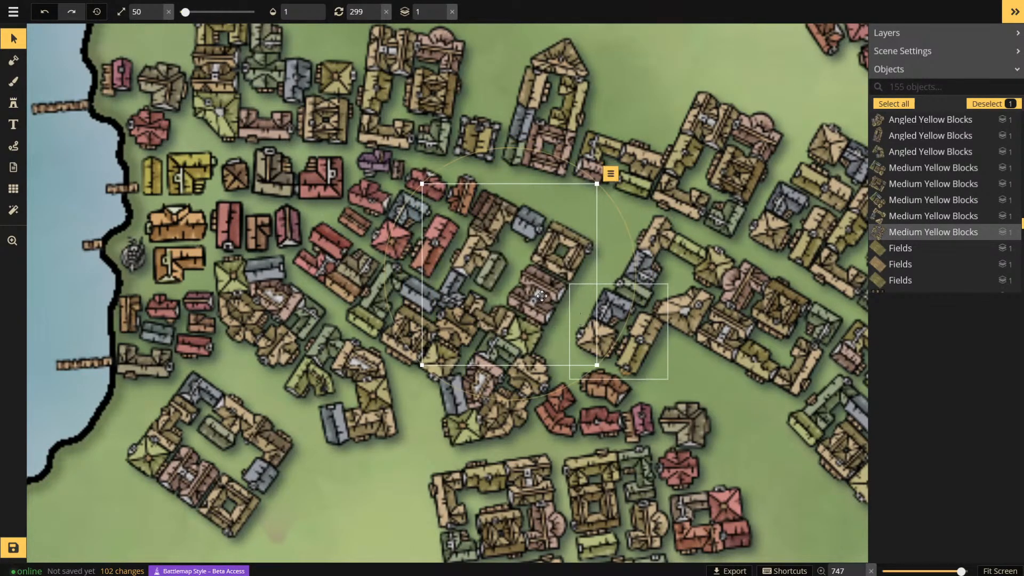
pyautogui.moveTo(542, 292); pyautogui.dragTo(557, 286)
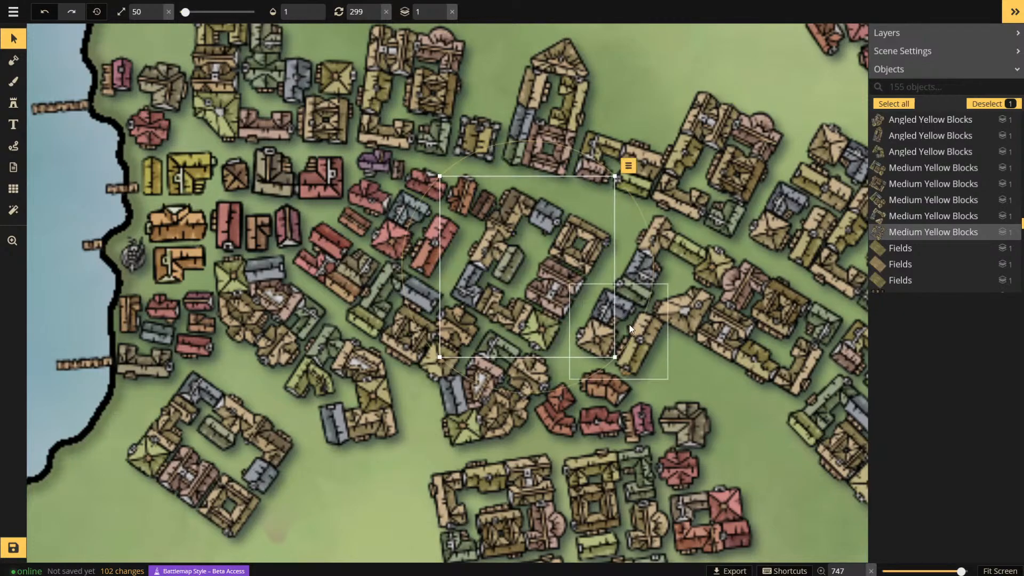
# - Pull the small yellow block and the U-shaped block west toward the central medium block, and nudge the red cluster below them southwest
pyautogui.moveTo(644, 331); pyautogui.dragTo(631, 336)
pyautogui.moveTo(684, 246); pyautogui.dragTo(662, 245)
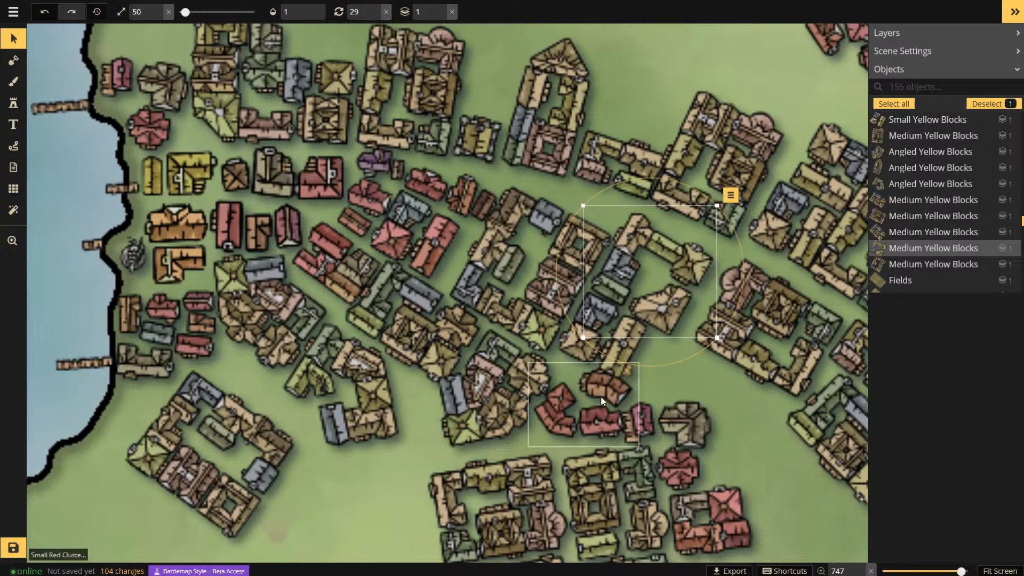
pyautogui.moveTo(600, 401); pyautogui.dragTo(595, 411)
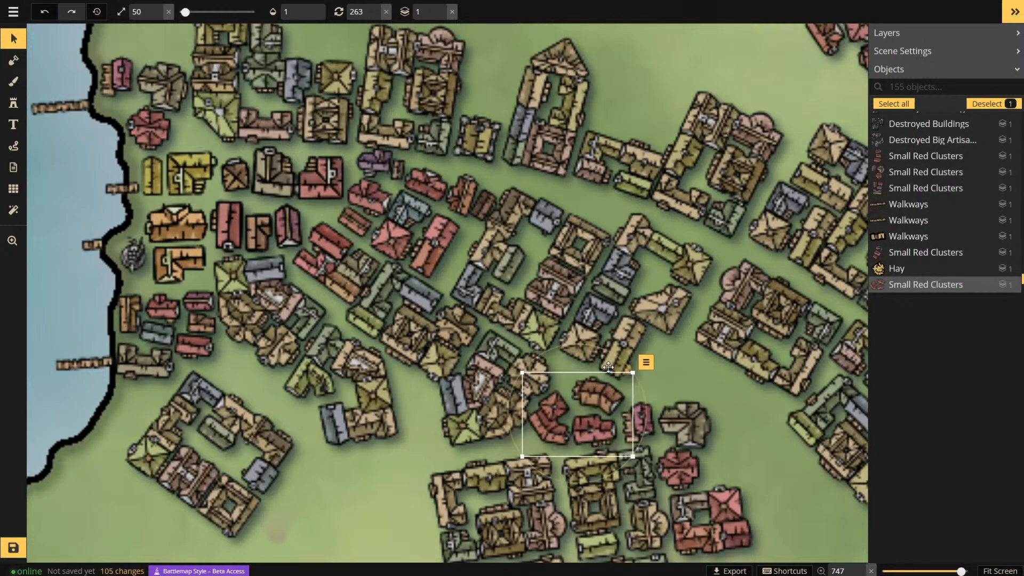
pyautogui.moveTo(611, 292); pyautogui.dragTo(604, 298)
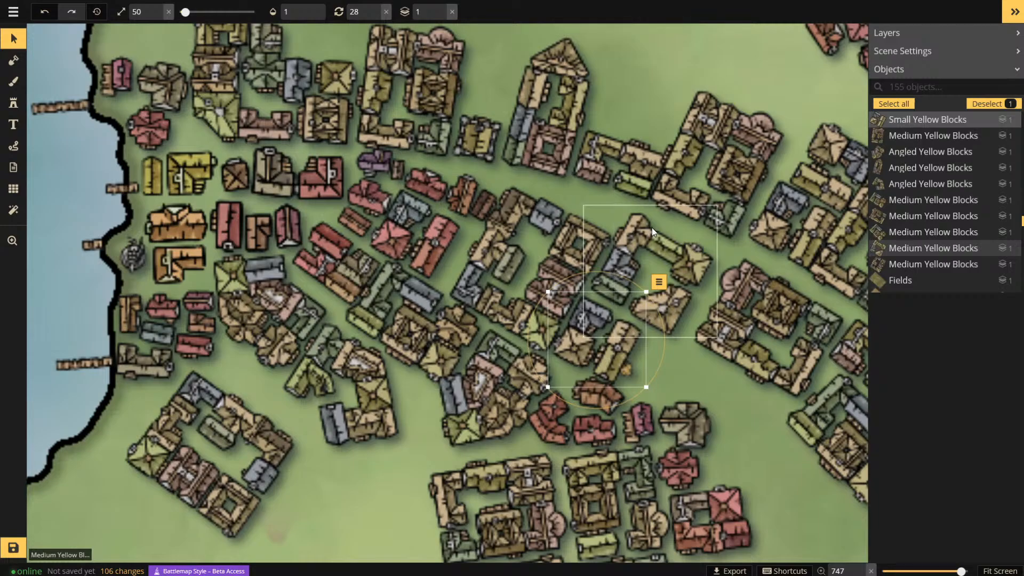
# - Browse the Watercolor Cities stamp catalog, from terrain and blocks to castle and farm stamps, and choose a yellow blocks set
pyautogui.scroll(-3, 652, 228)
pyautogui.scroll(-5, 548, 227)
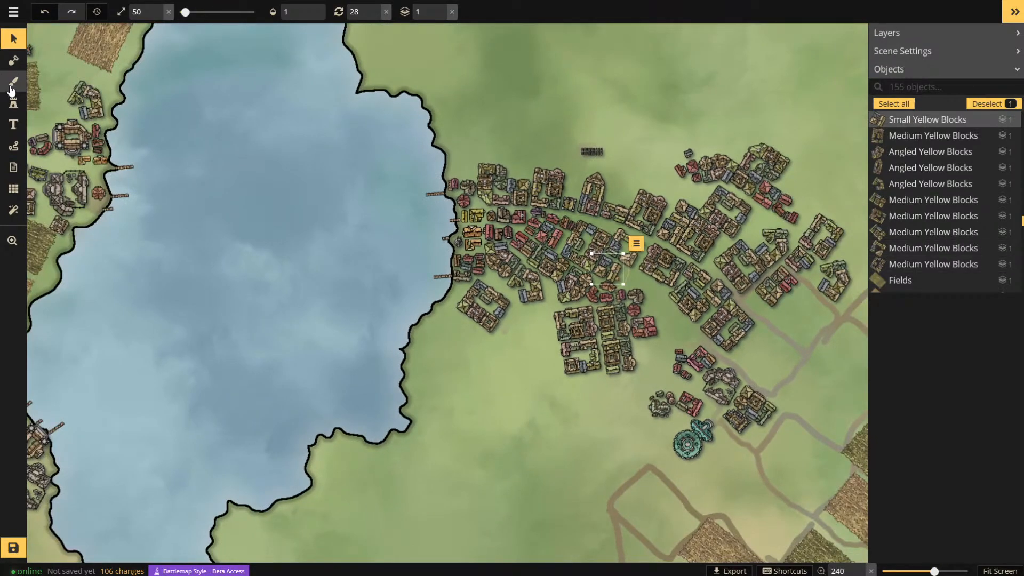
pyautogui.click(13, 102)
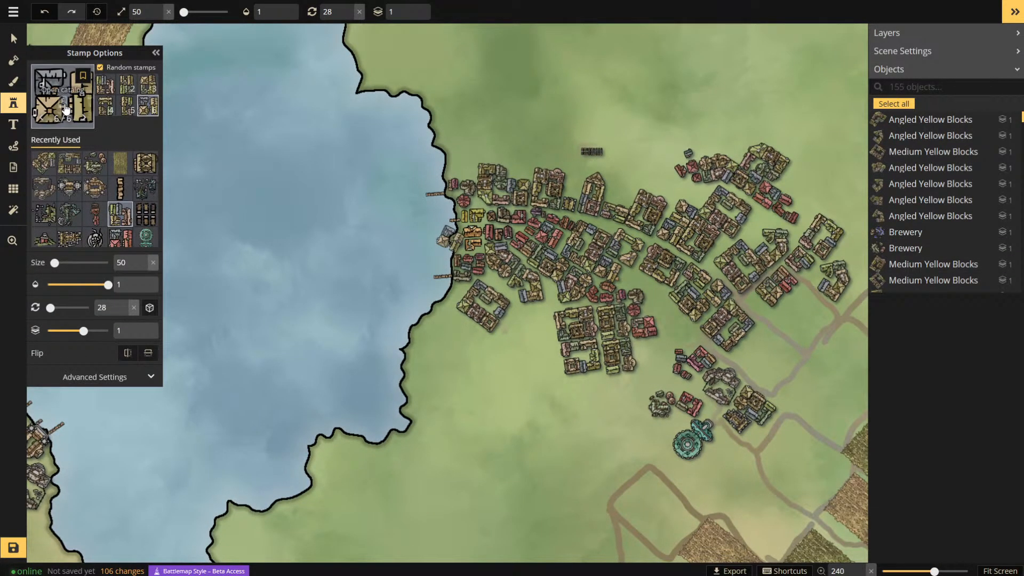
pyautogui.click(58, 89)
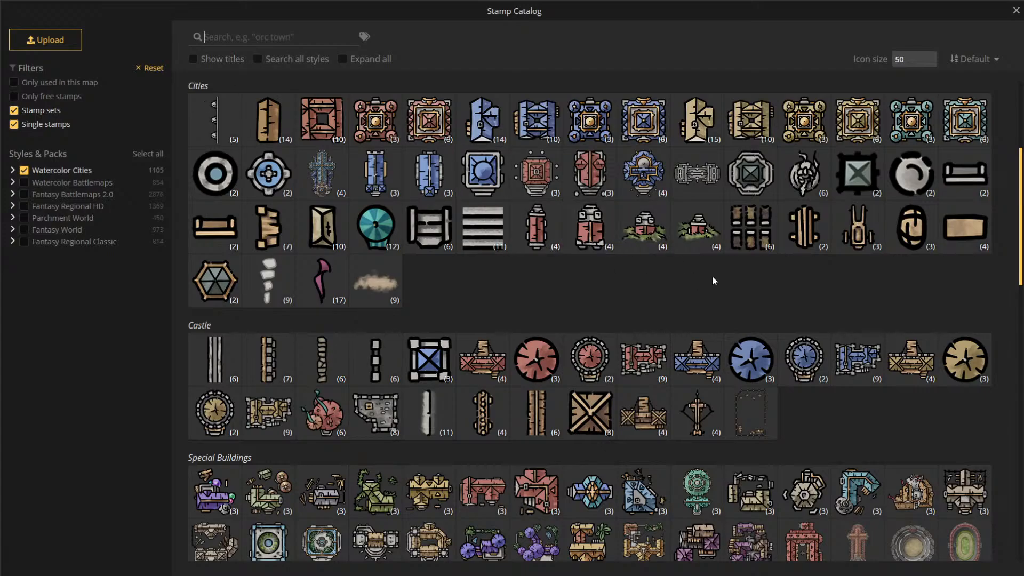
pyautogui.scroll(4, 714, 266)
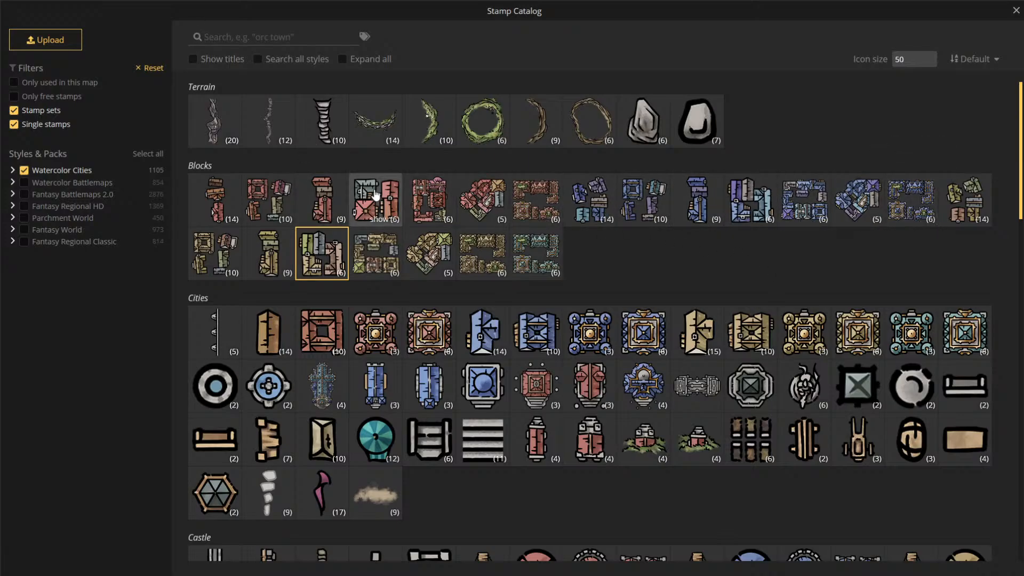
pyautogui.scroll(-13, 881, 196)
pyautogui.scroll(5, 876, 186)
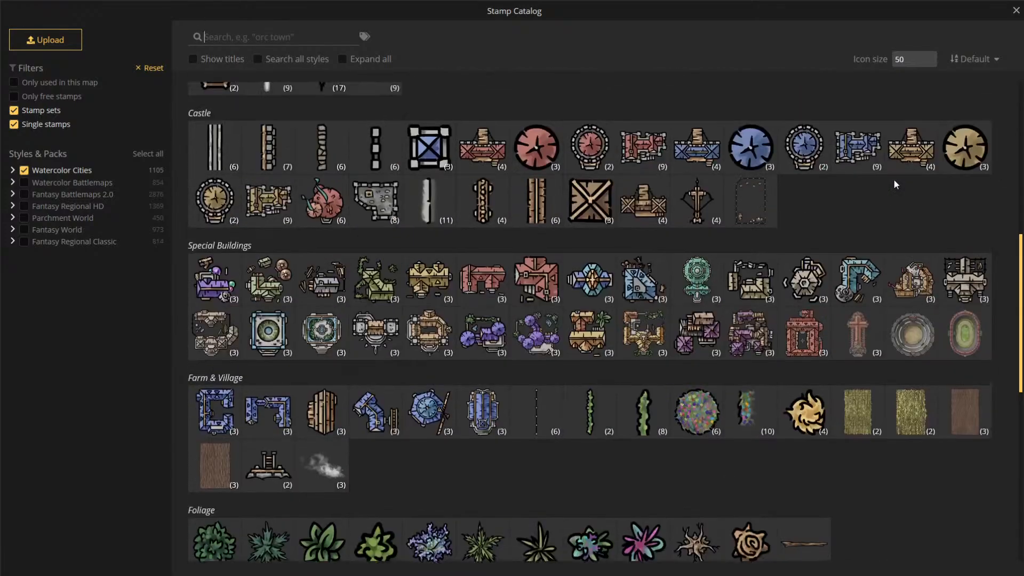
pyautogui.scroll(5, 941, 213)
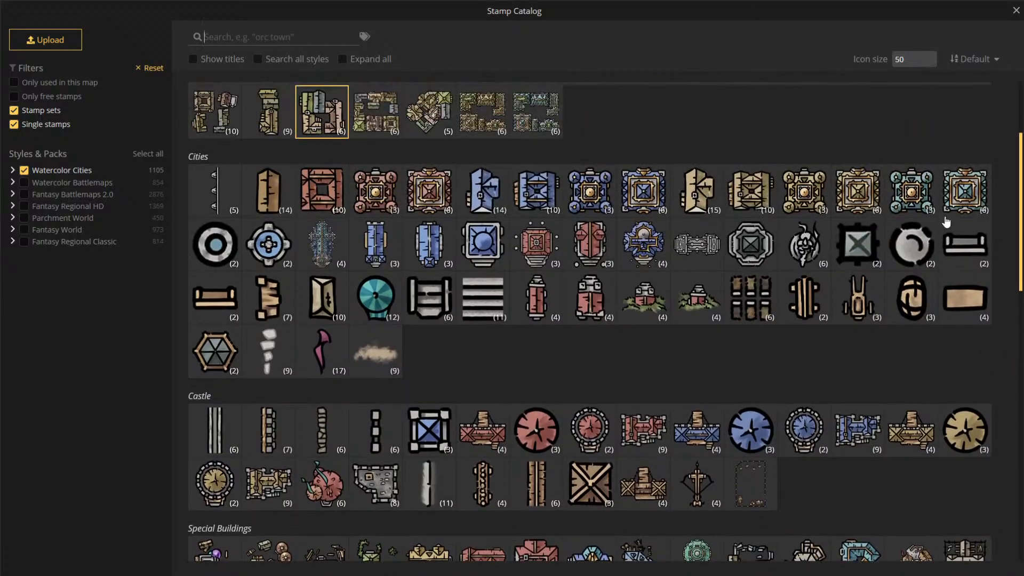
pyautogui.scroll(3, 900, 373)
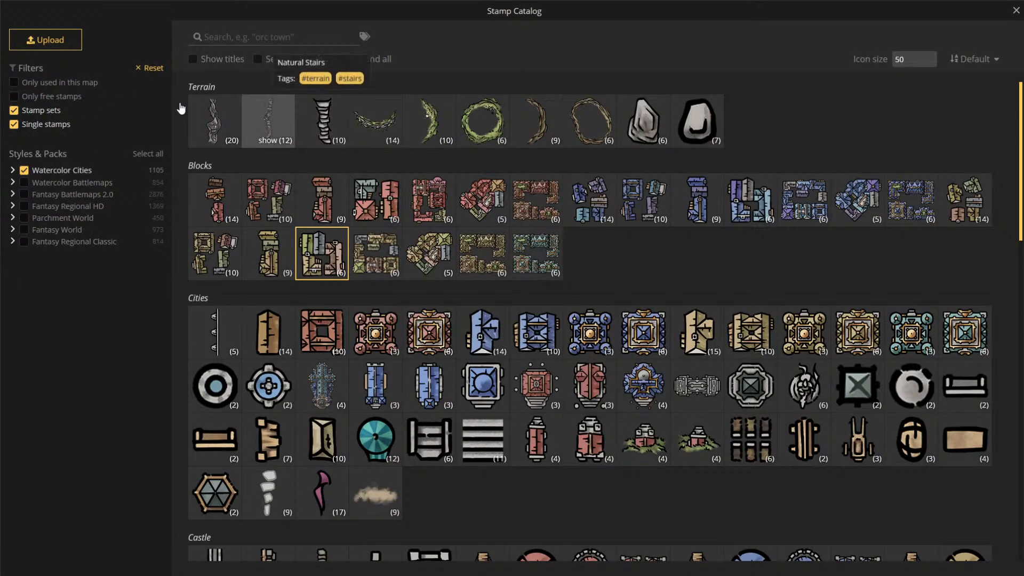
pyautogui.click(331, 253)
pyautogui.press('Delete')
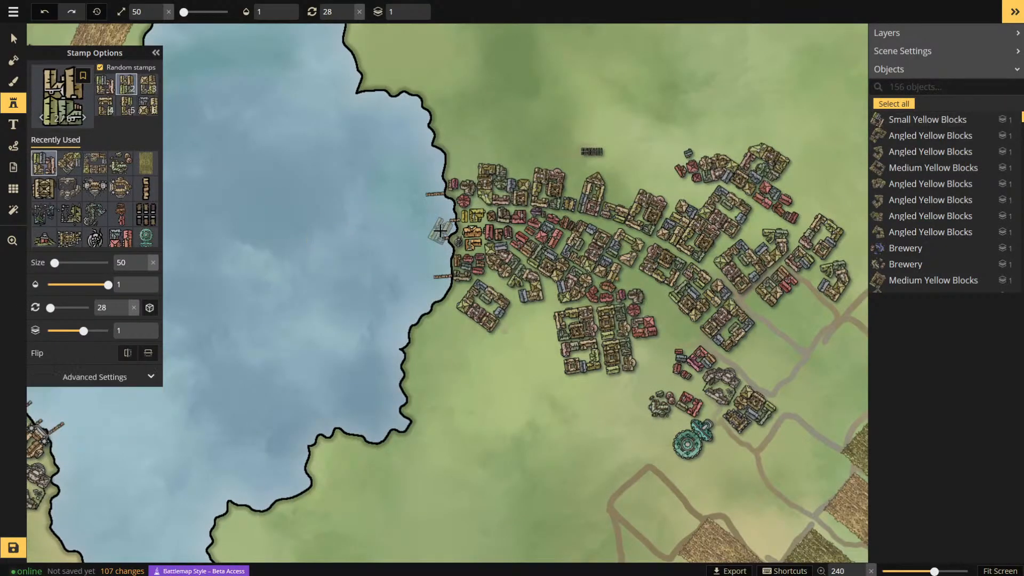
# - Save the map and hide the stamp options
pyautogui.click(10, 54)
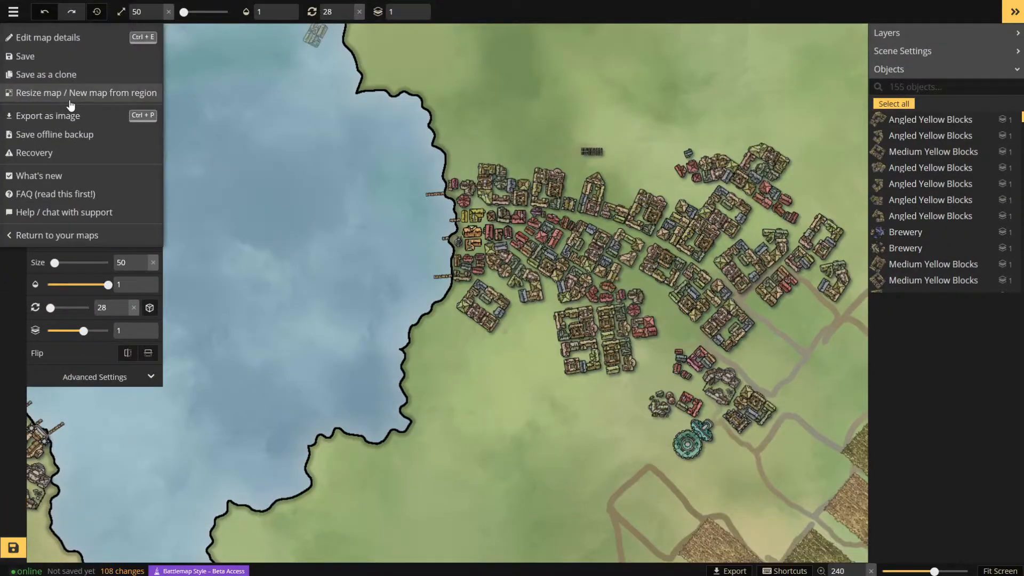
pyautogui.click(83, 52)
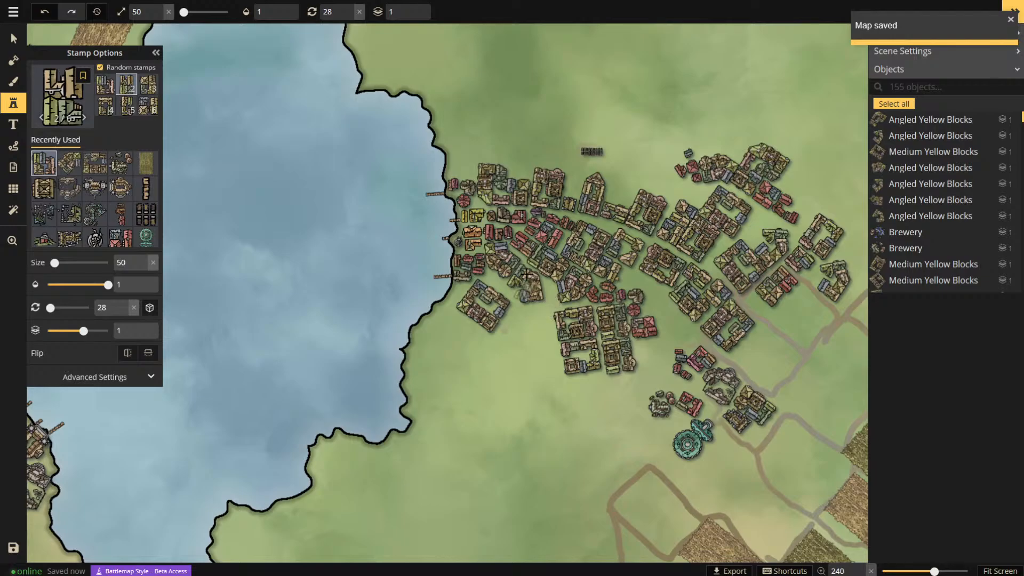
pyautogui.moveTo(2, 2)
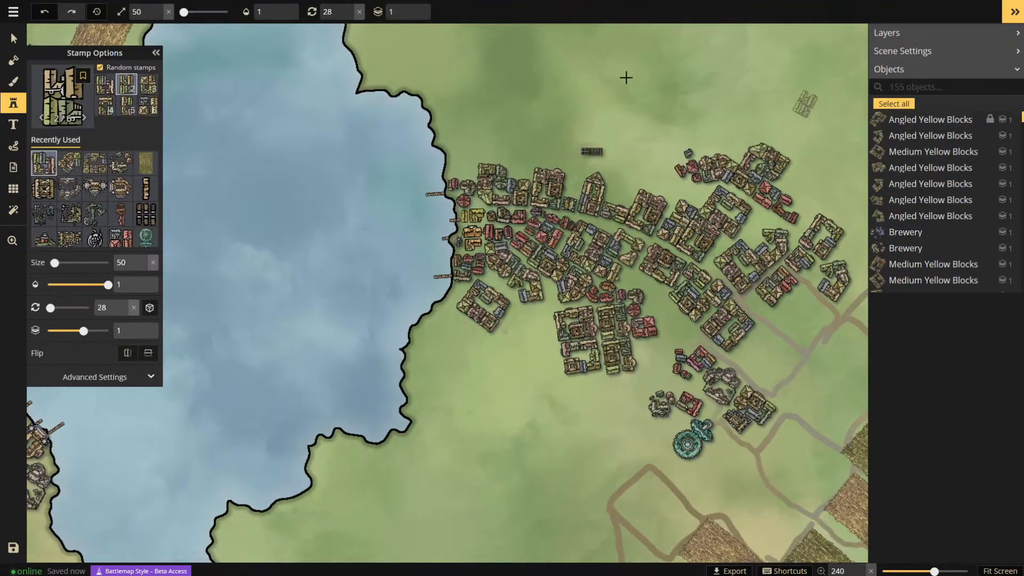
pyautogui.click(12, 103)
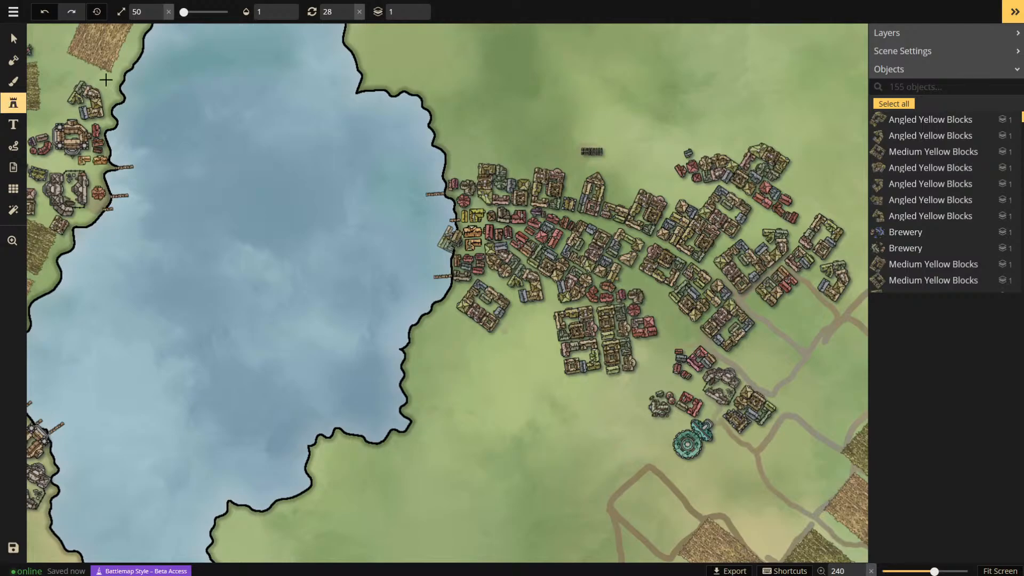
# - Export the whole map as a 2048 x 2048 px image, save the file city tutorial.jpg and return to editing
pyautogui.scroll(-5, 809, 375)
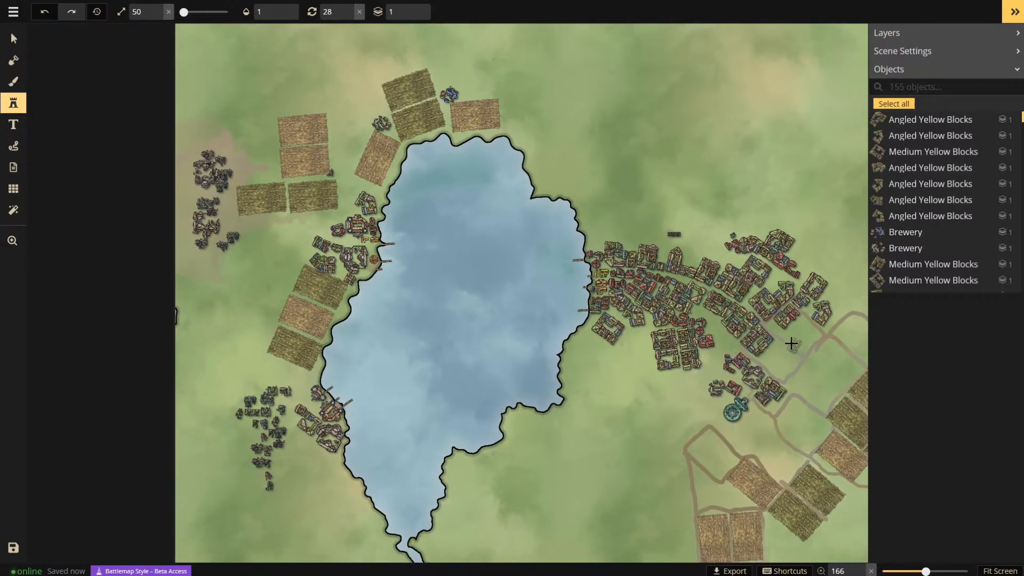
pyautogui.scroll(-4, 504, 219)
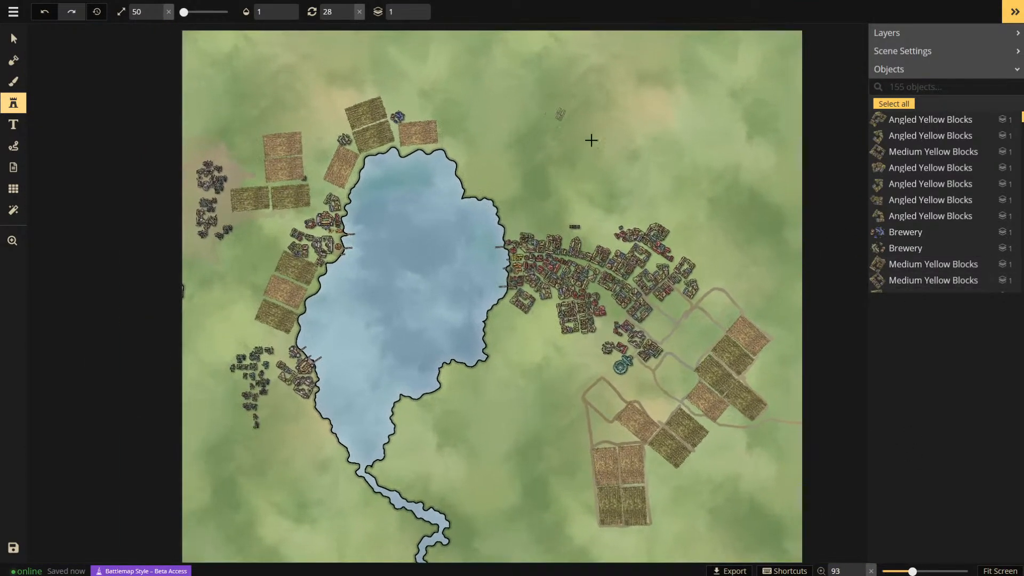
pyautogui.scroll(4, 590, 140)
pyautogui.click(13, 11)
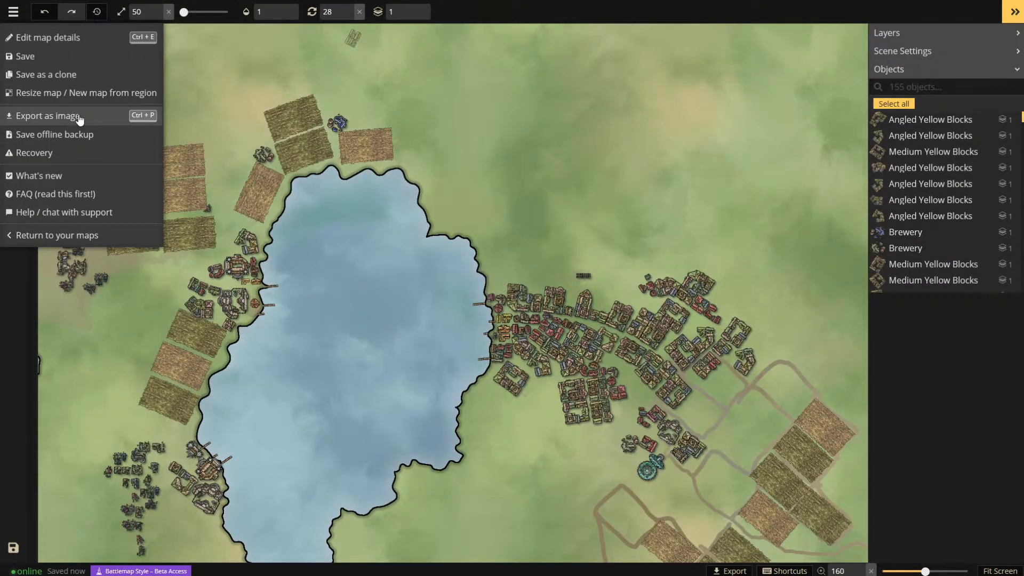
pyautogui.click(79, 117)
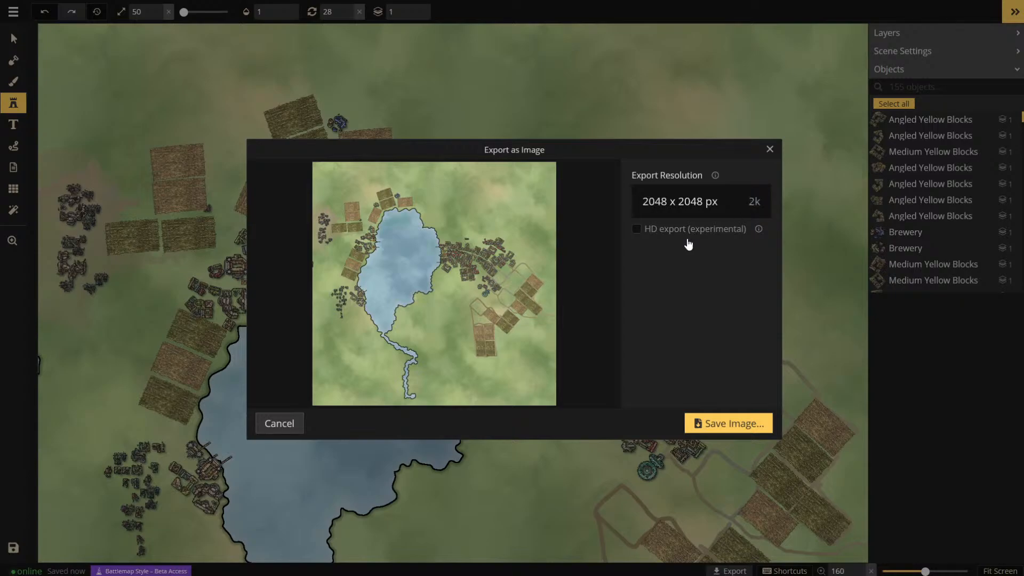
pyautogui.click(721, 424)
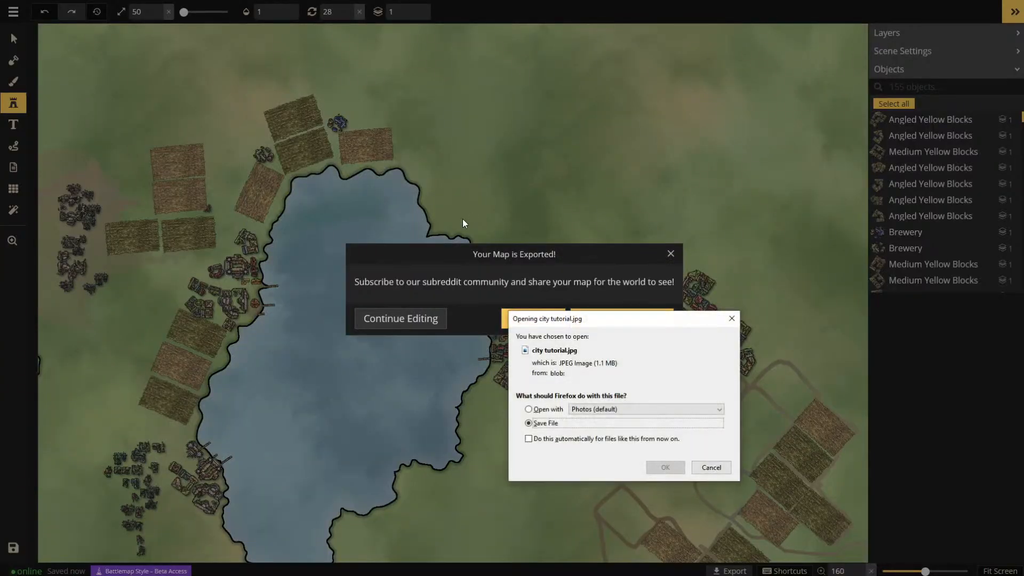
pyautogui.click(665, 468)
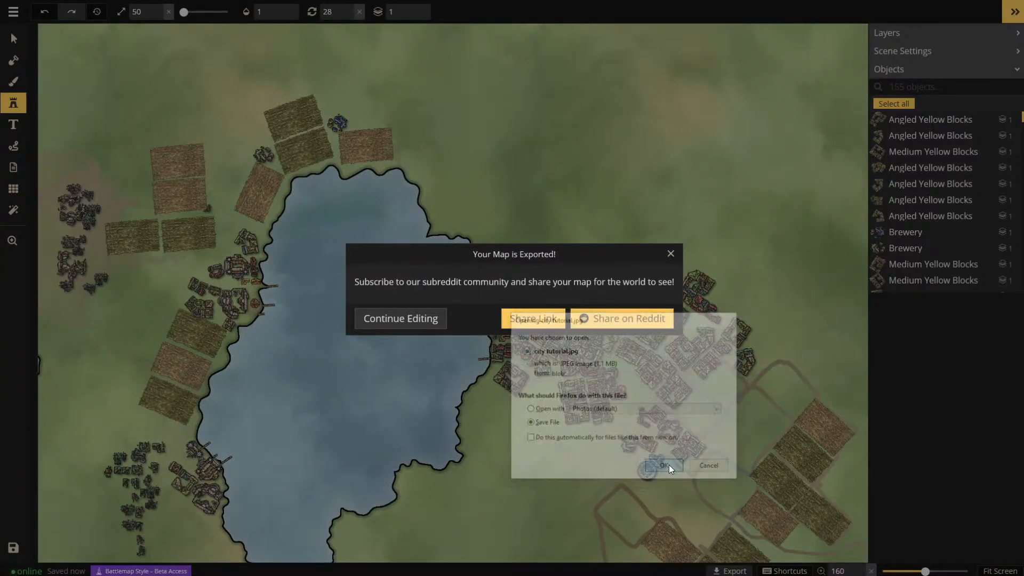
pyautogui.click(371, 318)
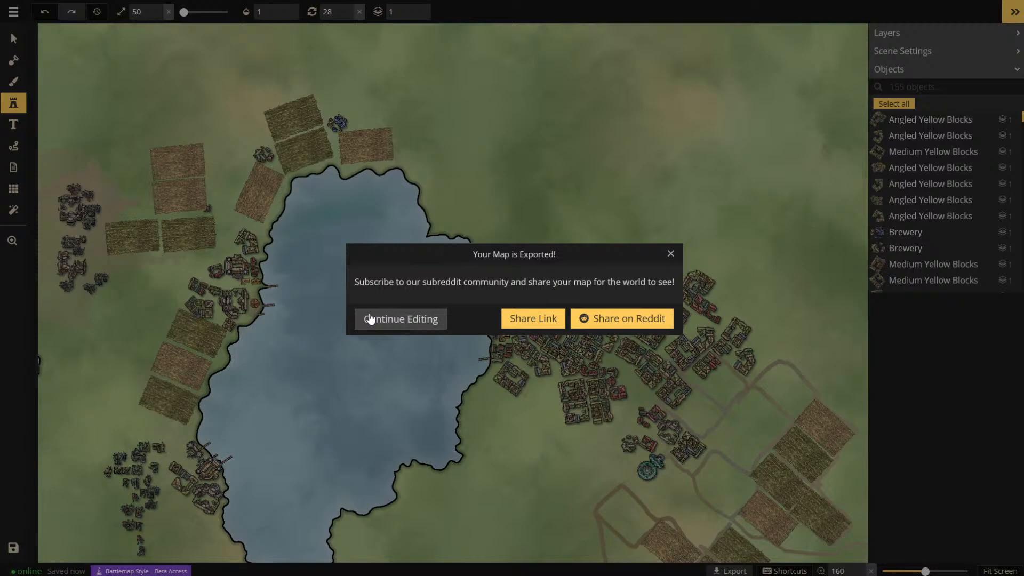
pyautogui.click(372, 319)
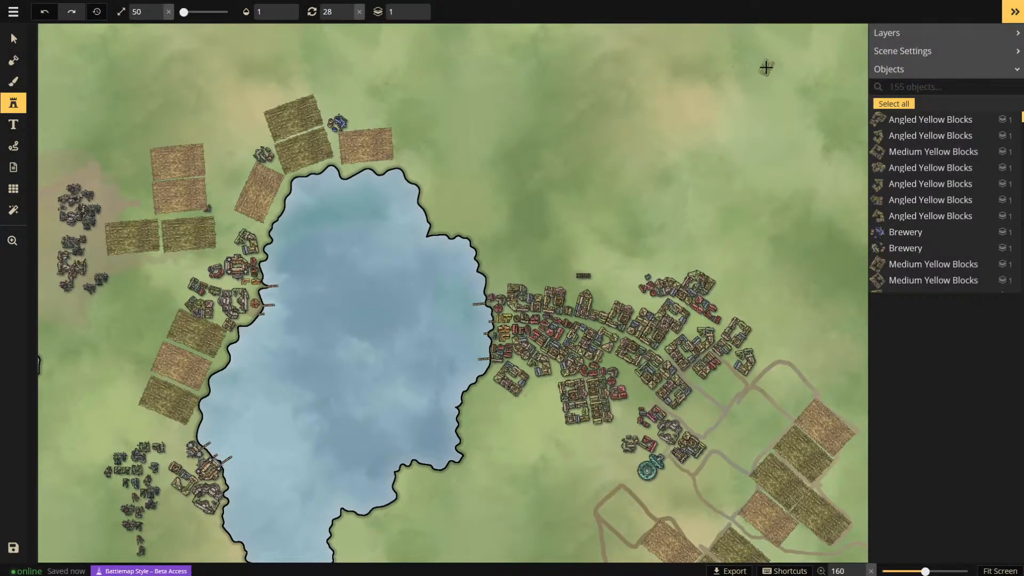
# - Open the downloaded city tutorial.jpg from the browser in Photos and inspect the town beside the lake
pyautogui.moveTo(778, 2)
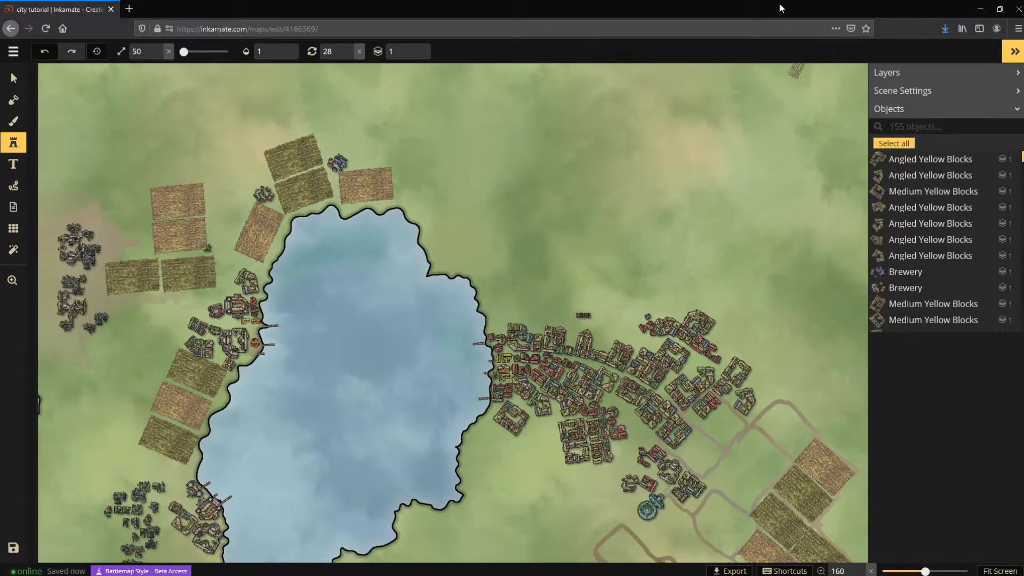
pyautogui.press('F11')
pyautogui.click(945, 29)
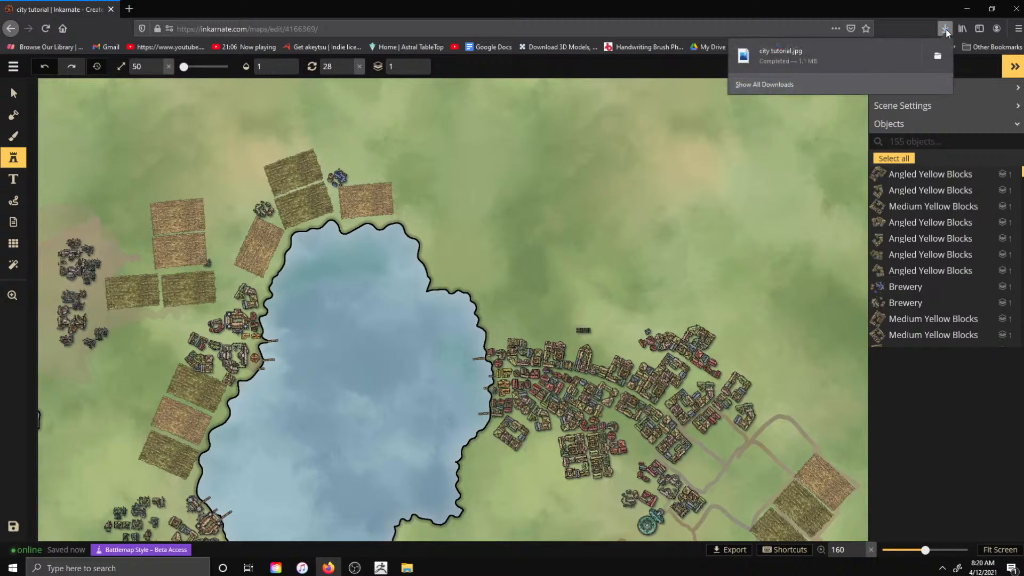
pyautogui.click(881, 91)
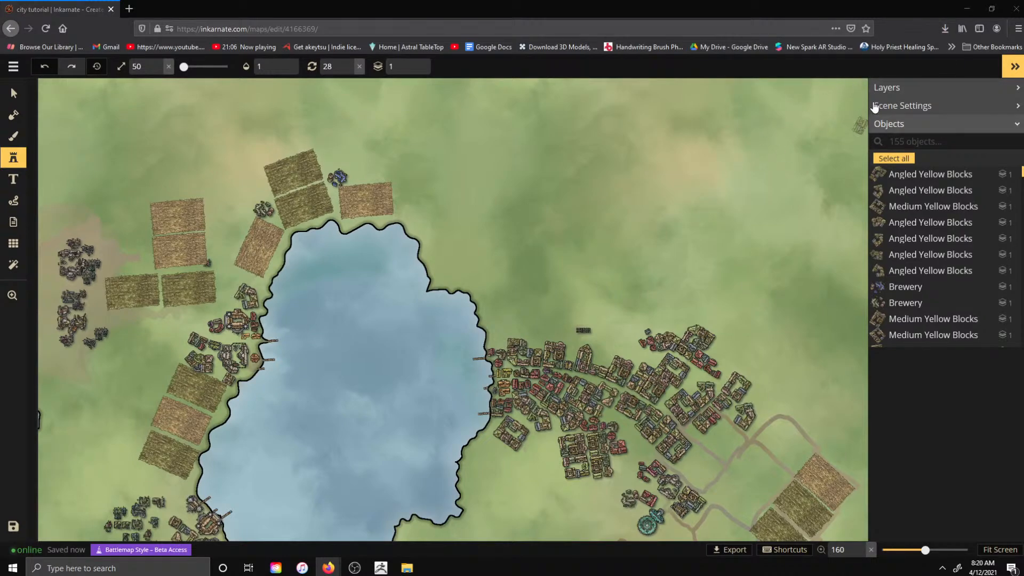
pyautogui.click(945, 31)
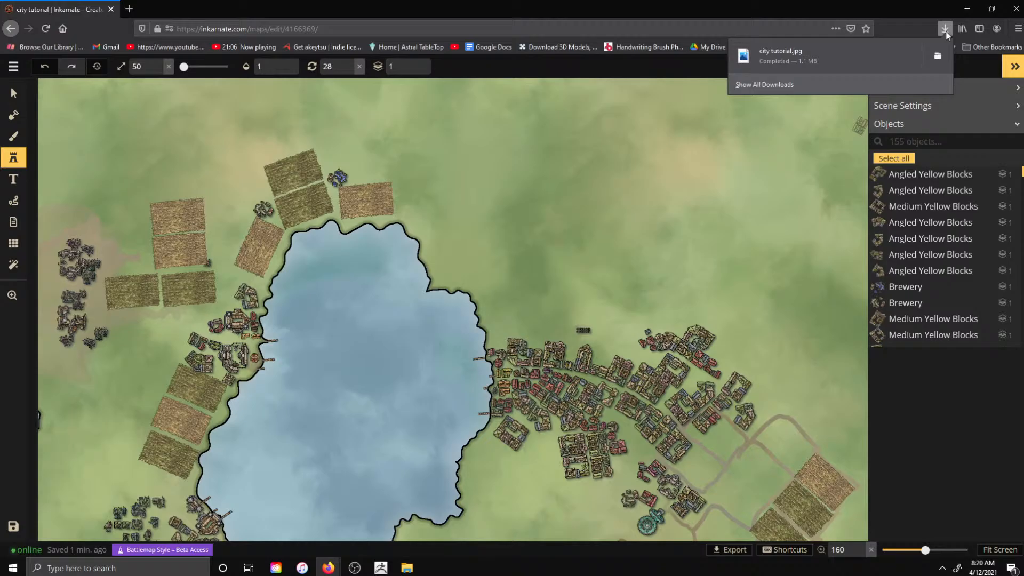
pyautogui.click(869, 58)
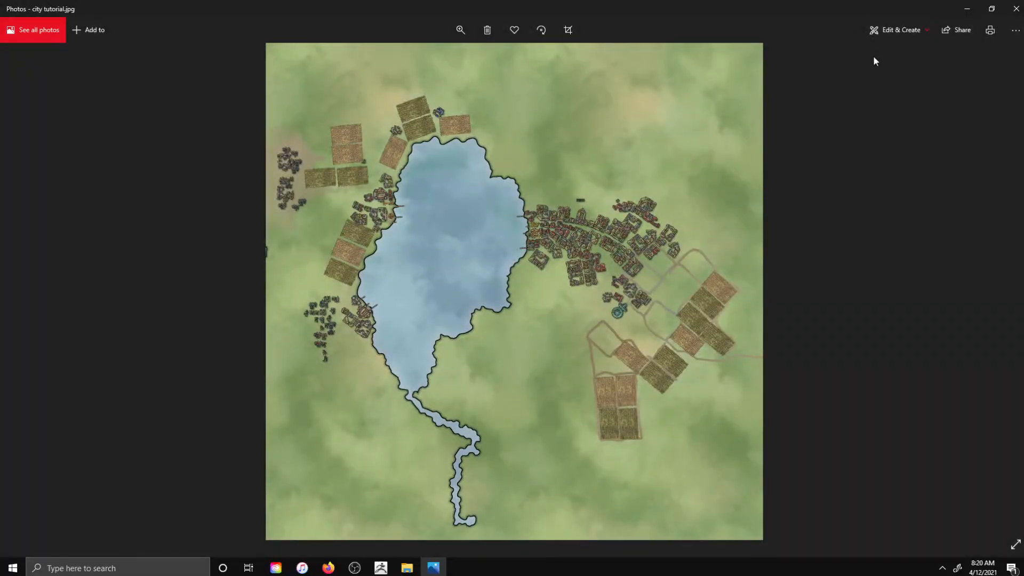
pyautogui.scroll(5, 619, 253)
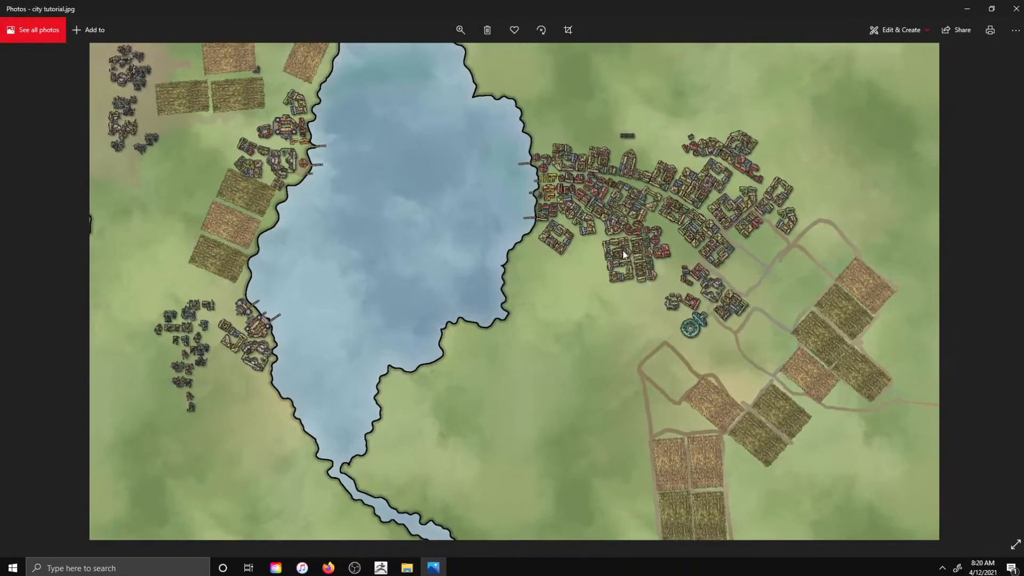
pyautogui.scroll(-5, 705, 213)
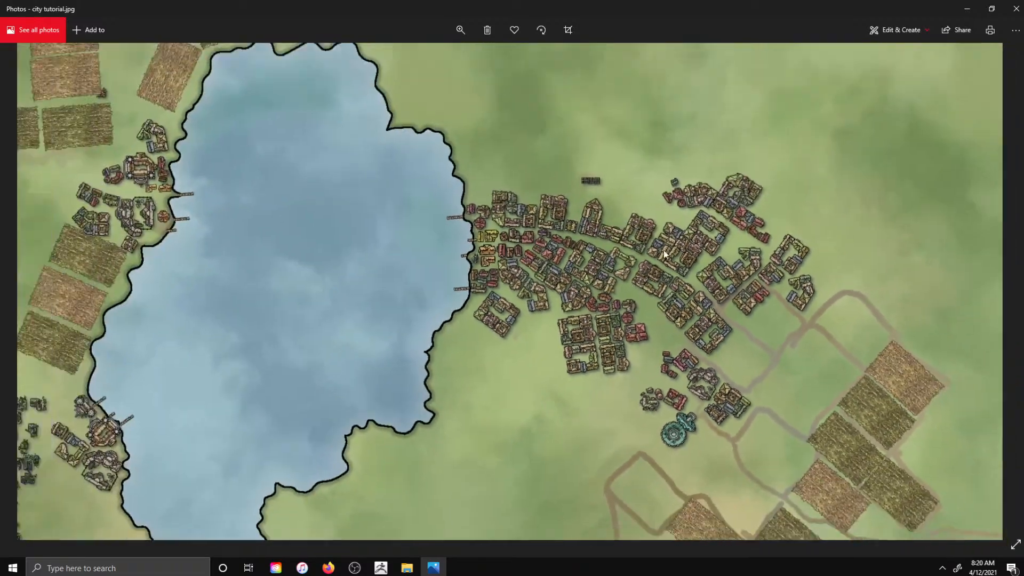
# - Switch from the image viewer to Adobe Photoshop 2021 and close the Firefox window
pyautogui.click(966, 9)
pyautogui.click(967, 9)
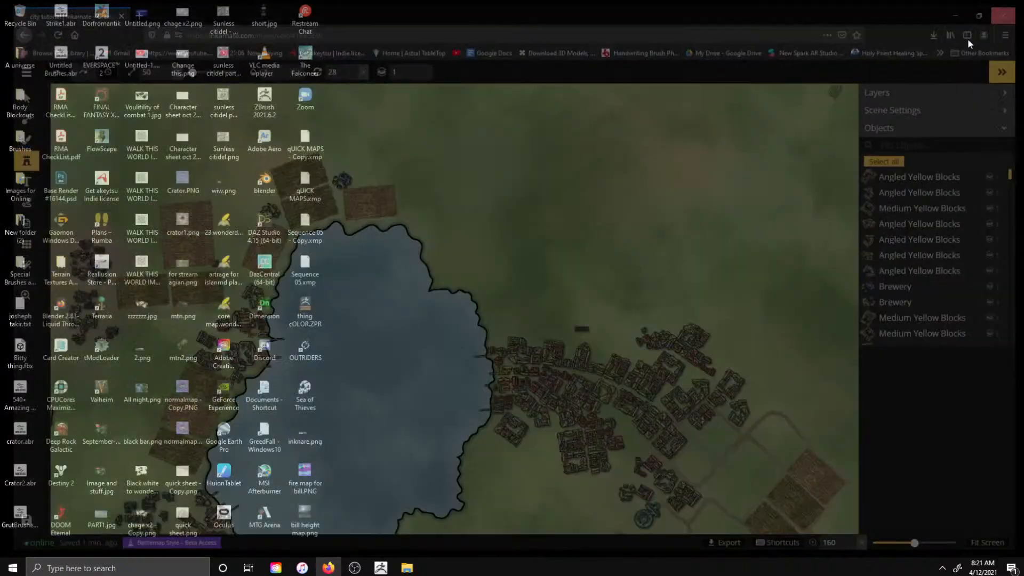
pyautogui.press('super')
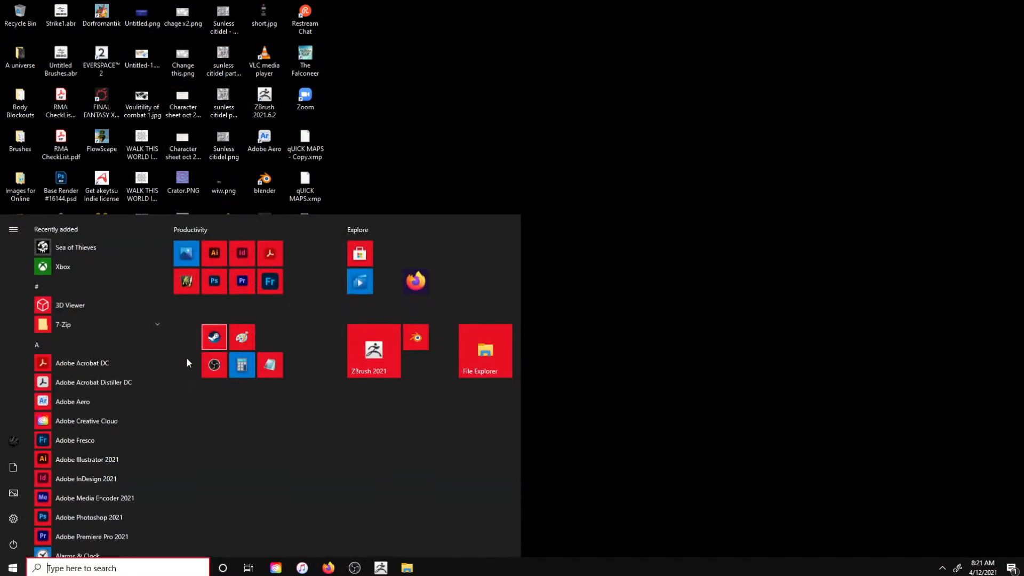
pyautogui.click(213, 281)
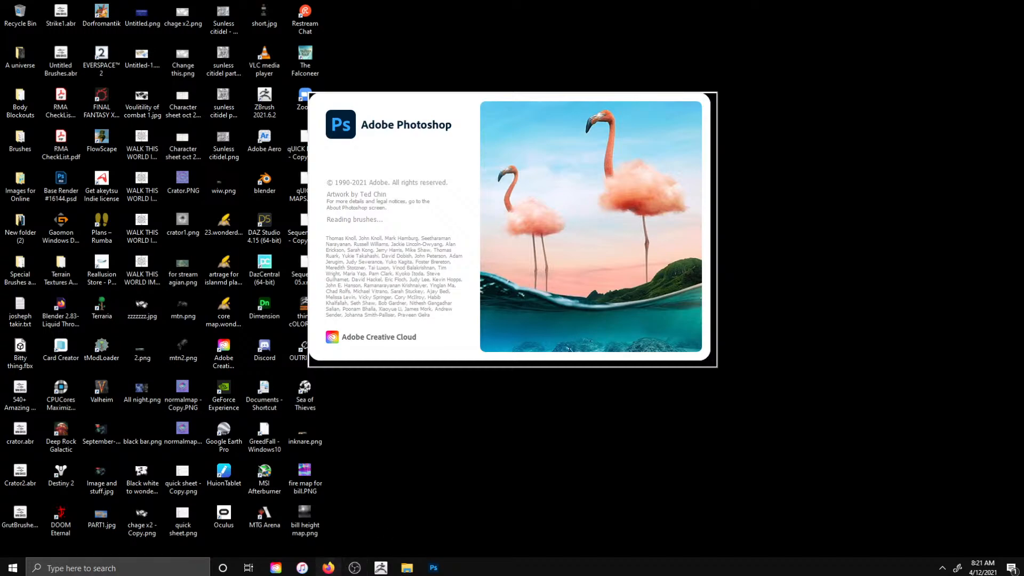
pyautogui.rightClick(330, 568)
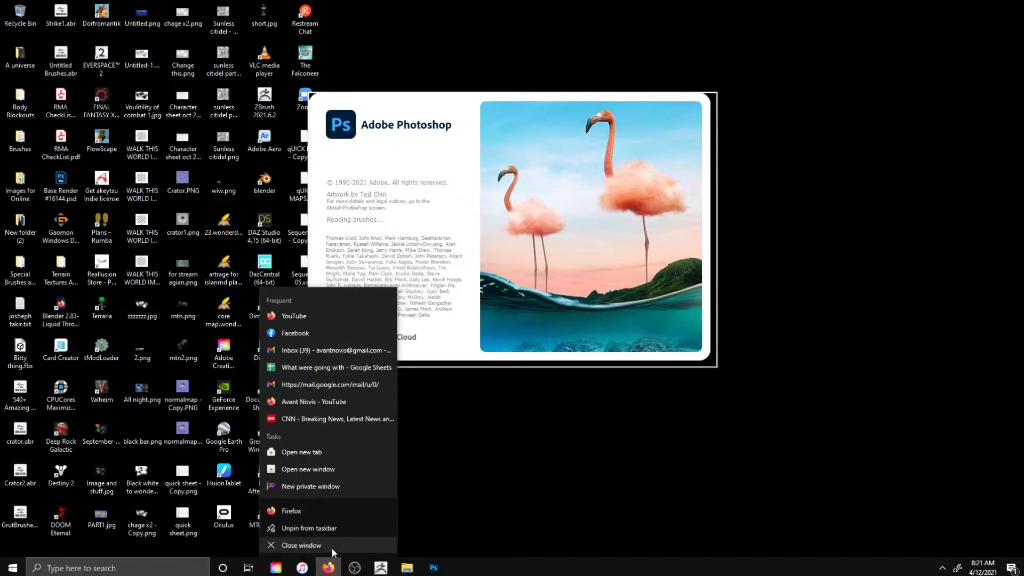
pyautogui.click(301, 545)
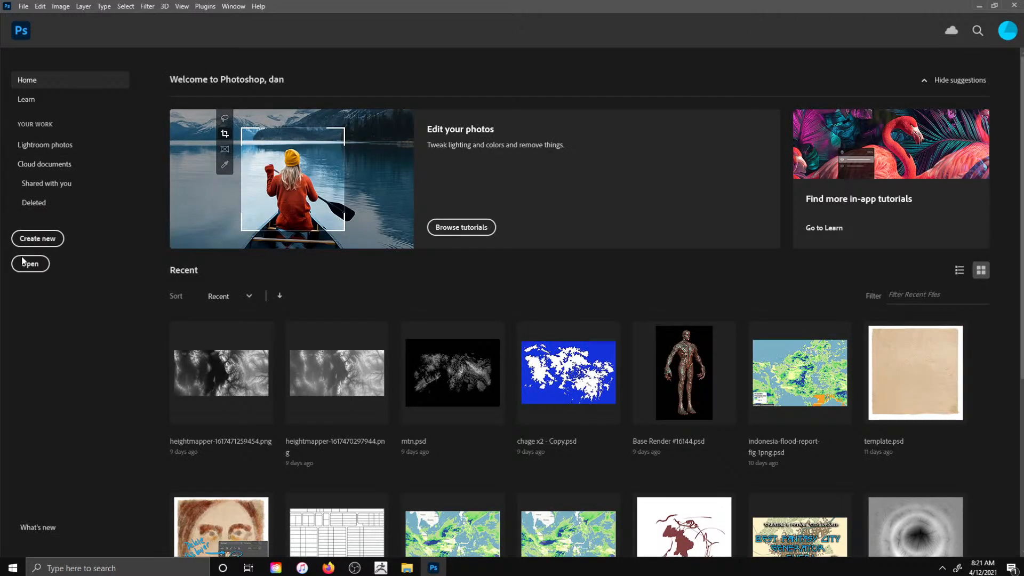
# - Create a new portrait document of 8.5 x 11 in at 250 ppi with RGB color and a white background
pyautogui.click(38, 238)
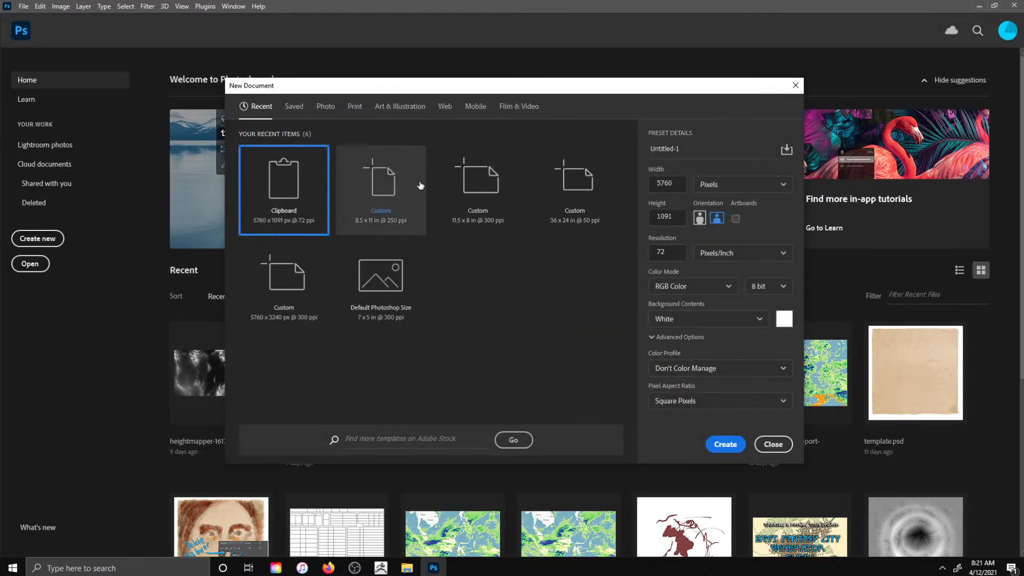
pyautogui.click(381, 203)
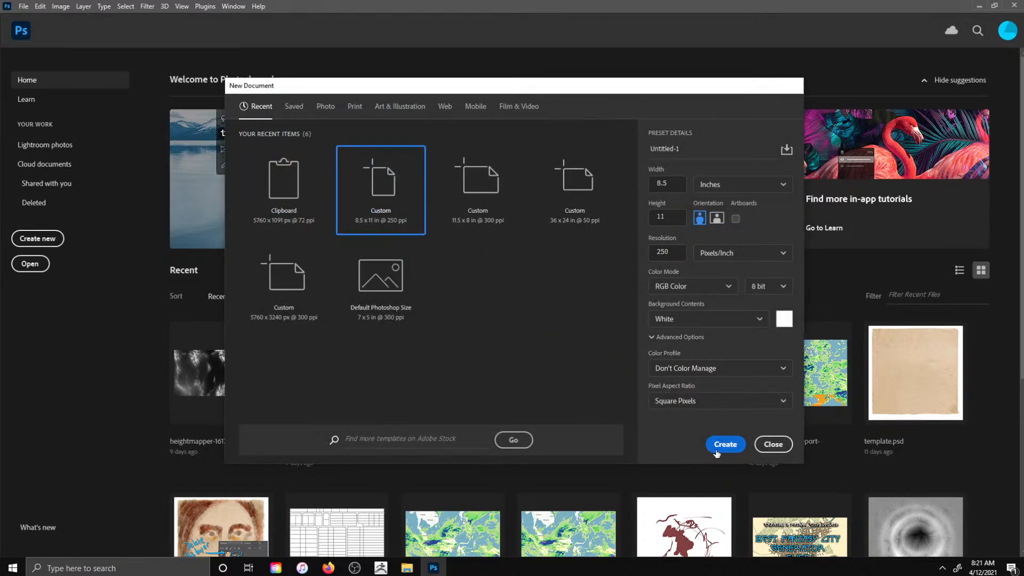
pyautogui.click(725, 443)
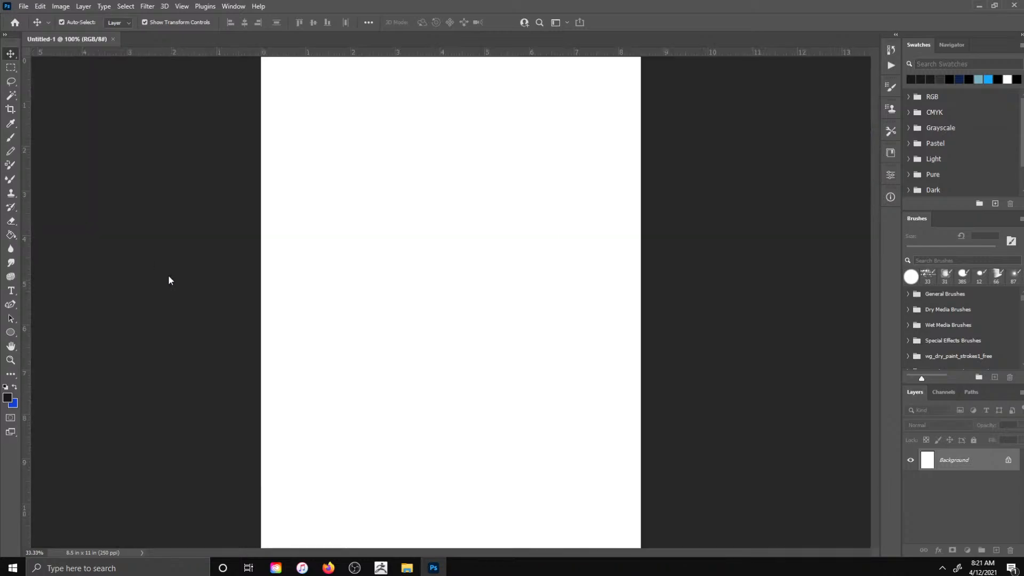
# - Create a second document from the Default Photoshop Size preset, 7 x 5 in at 300 ppi
pyautogui.click(41, 7)
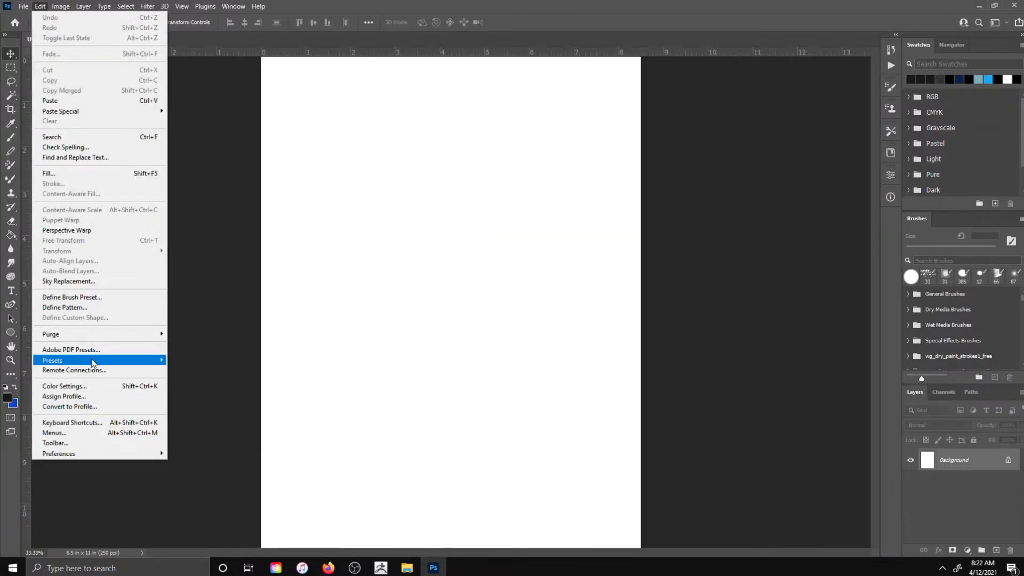
pyautogui.click(24, 8)
pyautogui.click(25, 8)
pyautogui.click(32, 18)
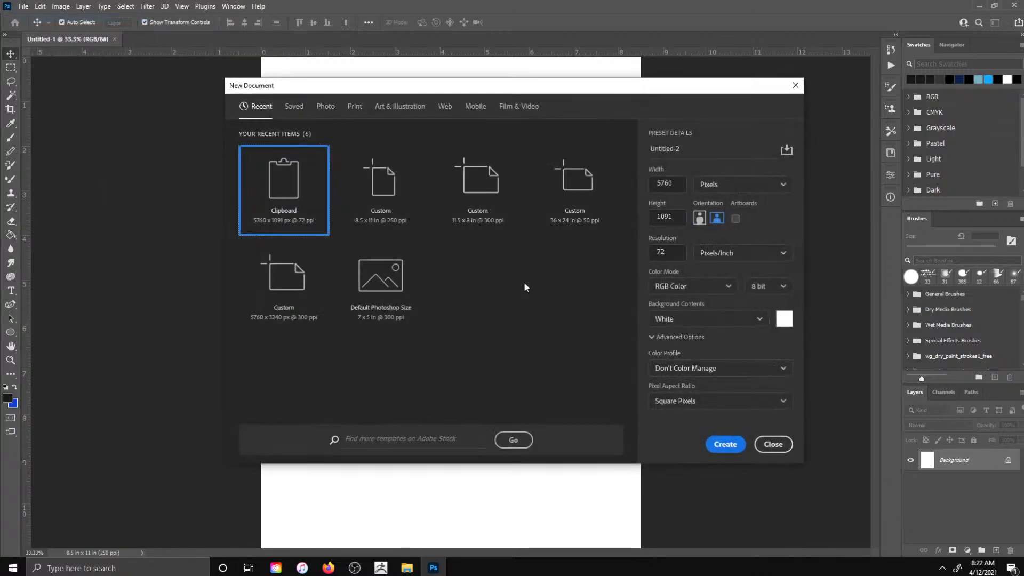
pyautogui.click(699, 218)
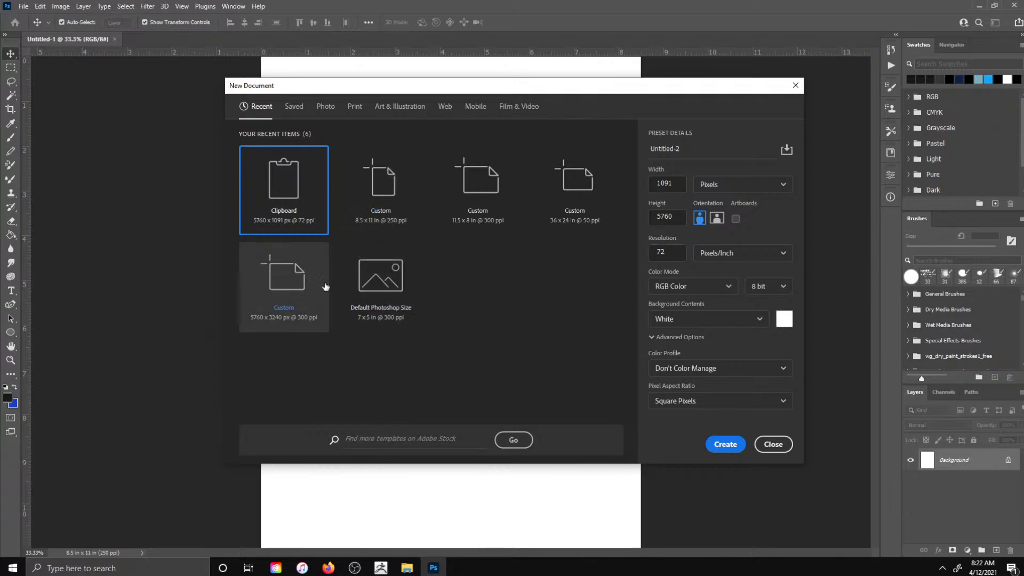
pyautogui.click(378, 282)
pyautogui.click(724, 444)
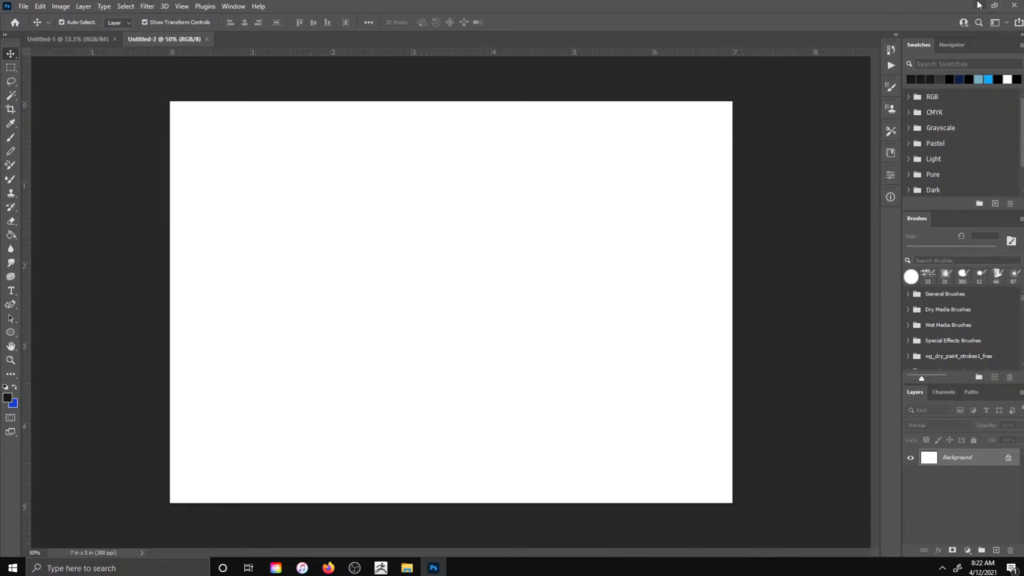
# - Restore the Photoshop window to a smaller size, move it aside and open File Explorer beside it
pyautogui.click(994, 6)
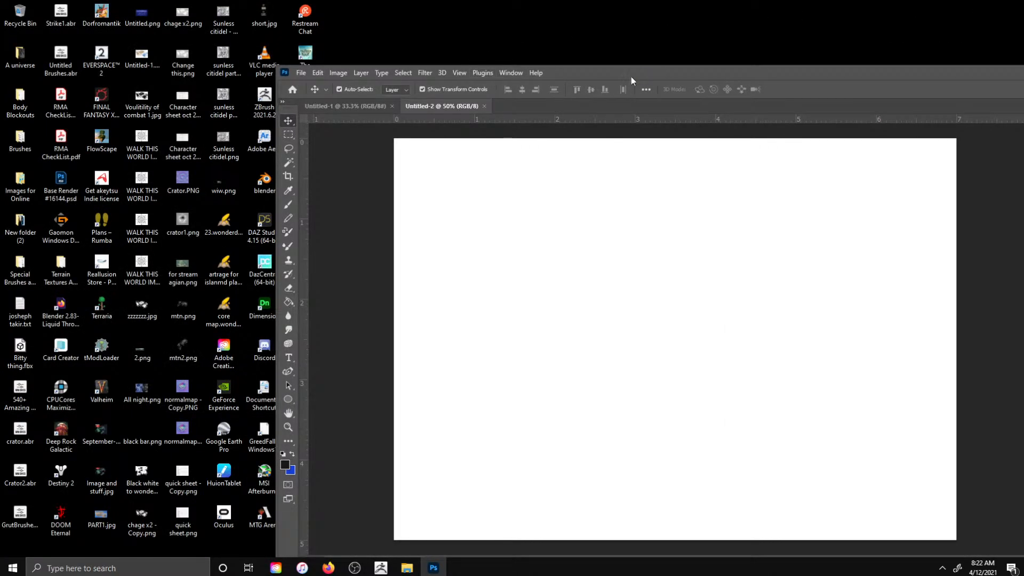
pyautogui.moveTo(632, 79); pyautogui.dragTo(841, 67)
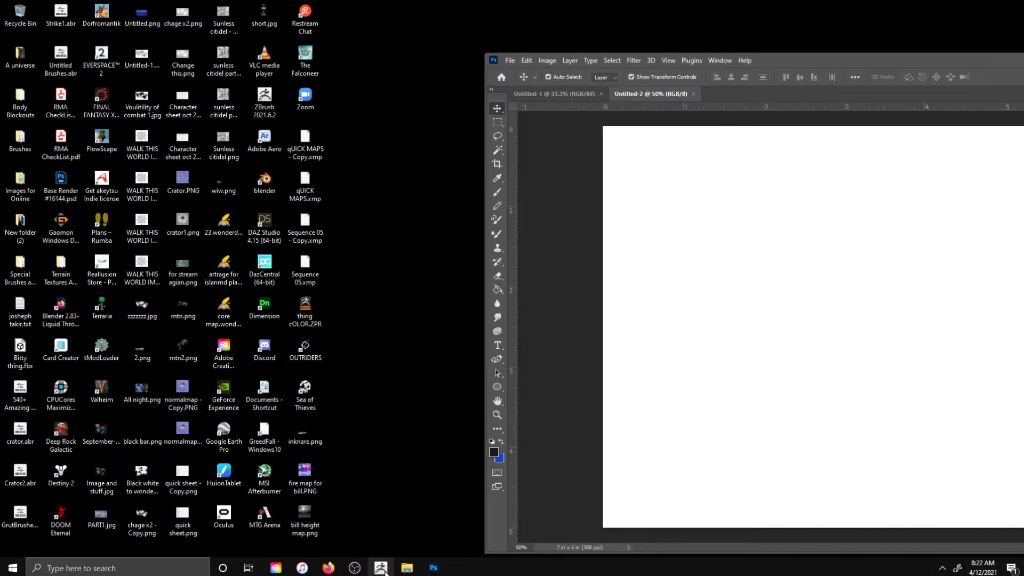
pyautogui.click(407, 567)
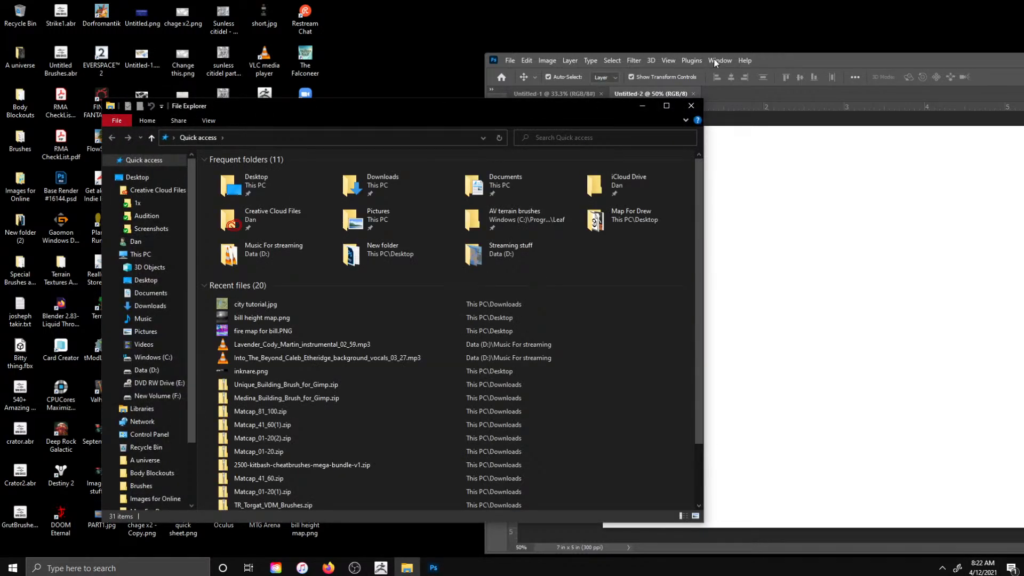
pyautogui.click(716, 62)
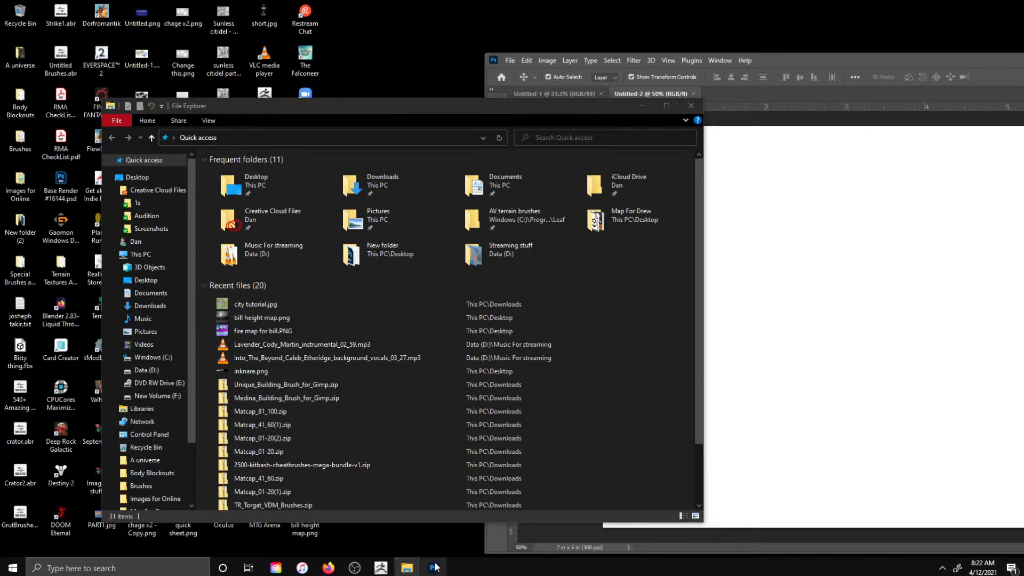
pyautogui.moveTo(569, 106); pyautogui.dragTo(582, 38)
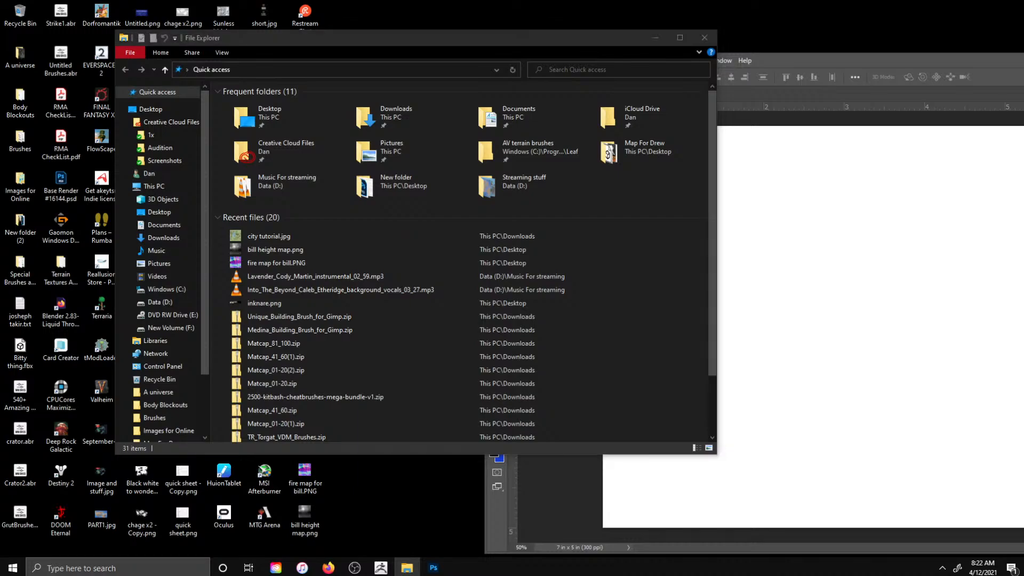
# - End the Adobe Photoshop 2021 task through Task Manager and close Task Manager
pyautogui.rightClick(434, 567)
pyautogui.click(421, 547)
pyautogui.rightClick(443, 559)
pyautogui.click(444, 549)
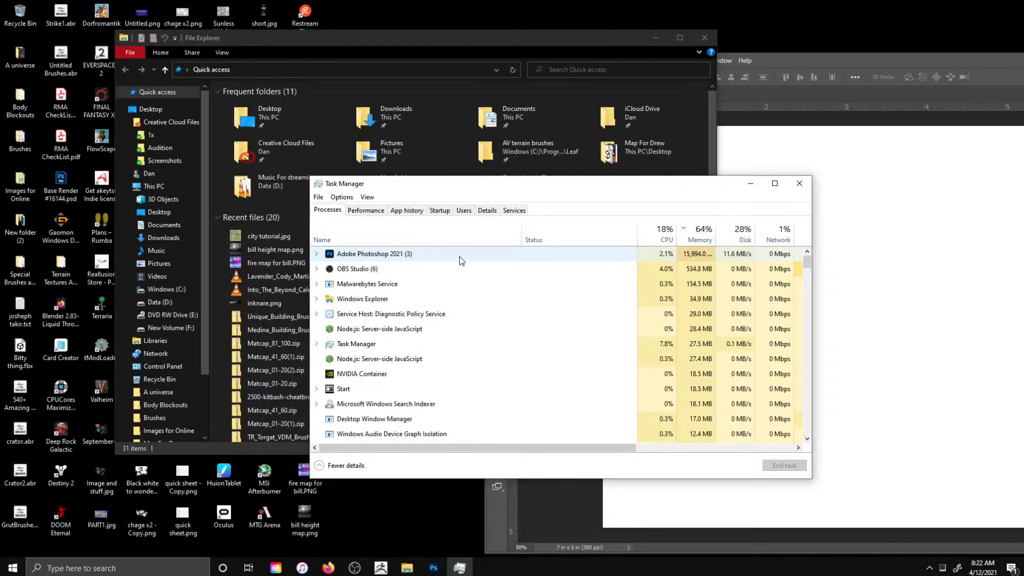
pyautogui.click(461, 260)
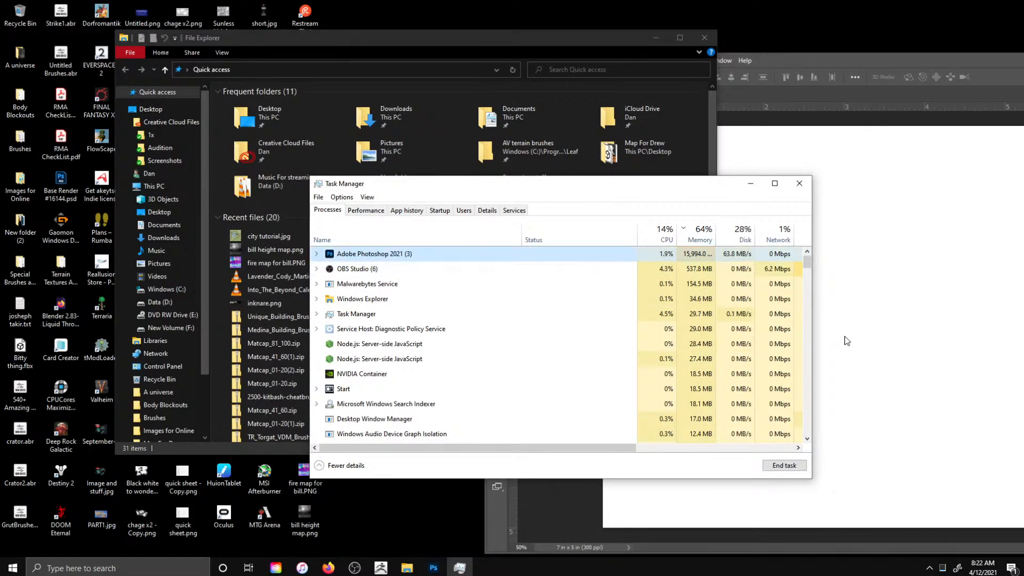
pyautogui.click(784, 465)
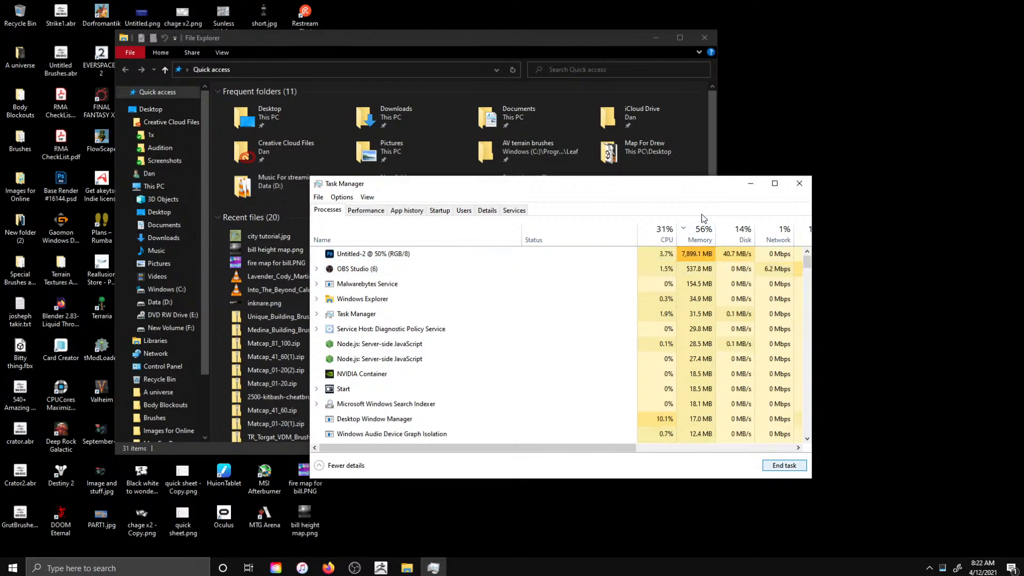
pyautogui.click(800, 185)
# - Relaunch Photoshop 2021 and open city tutorial.jpg from the Downloads folder
pyautogui.press('super')
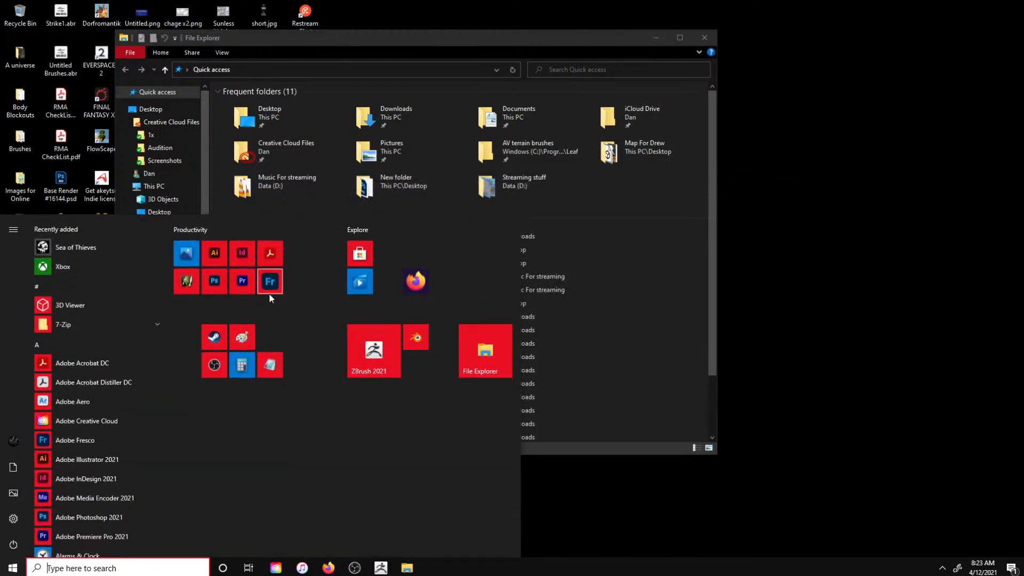
pyautogui.click(222, 286)
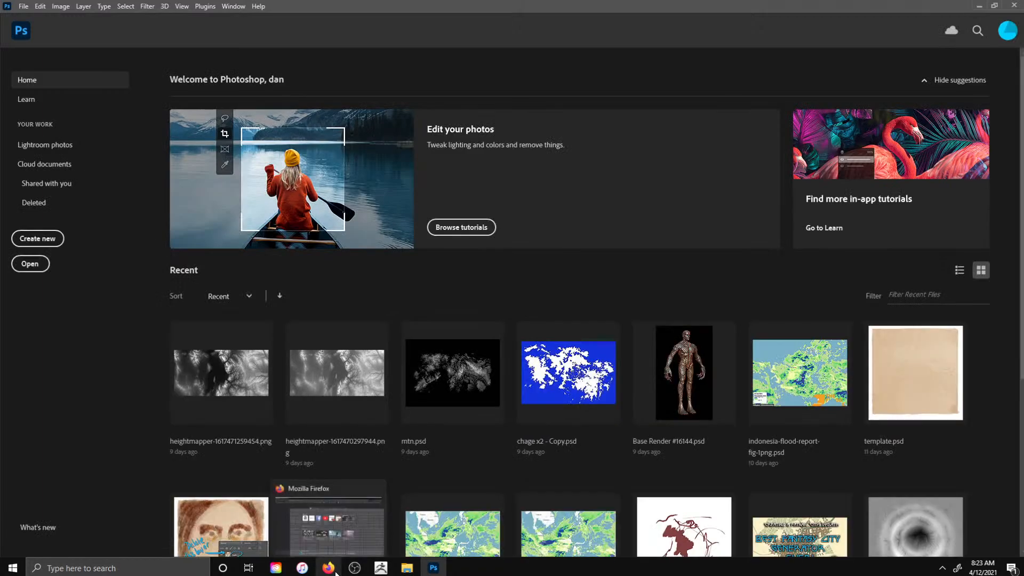
pyautogui.click(36, 263)
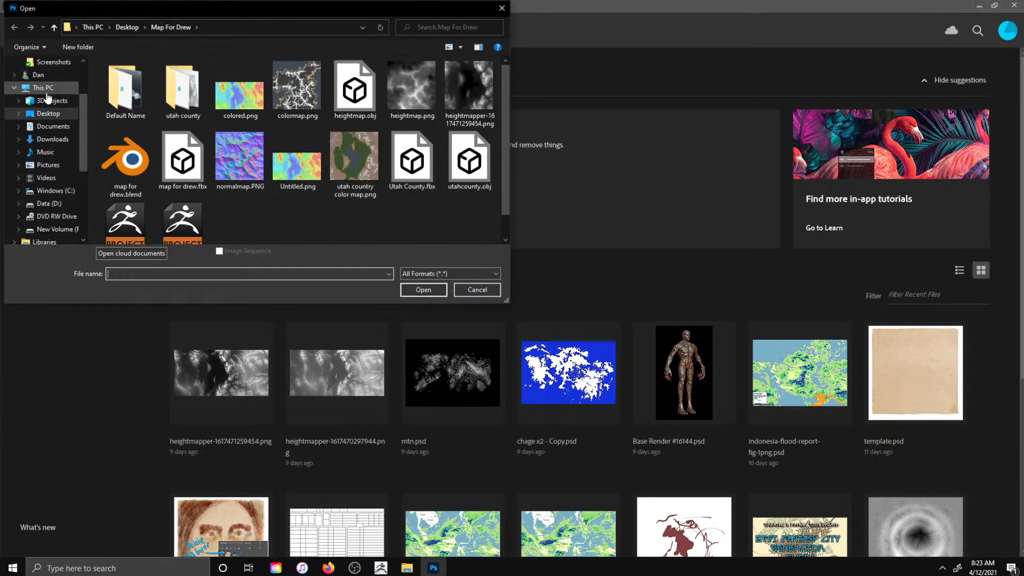
pyautogui.scroll(-1, 44, 106)
pyautogui.scroll(-3, 44, 109)
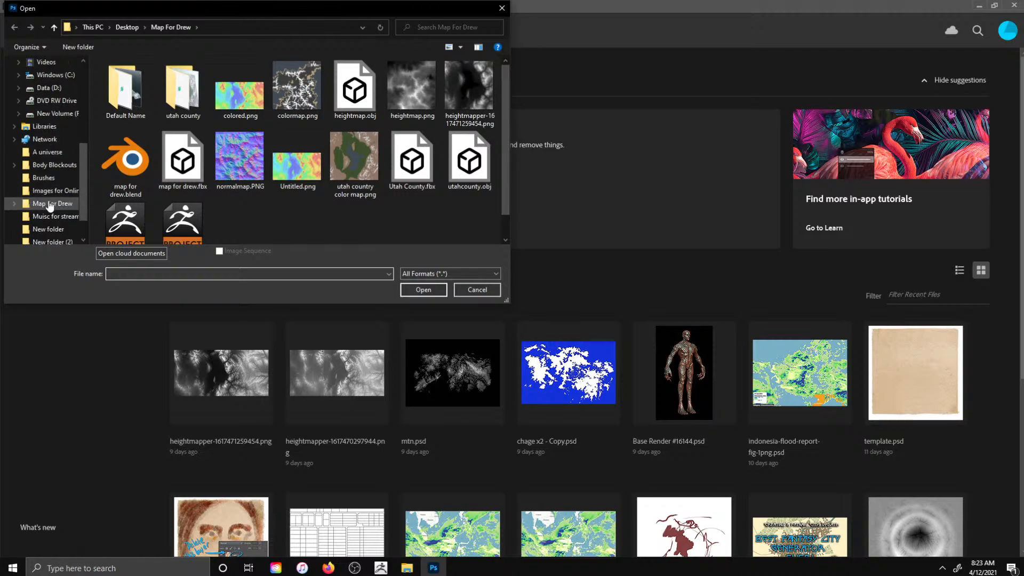
pyautogui.scroll(2, 40, 96)
pyautogui.click(45, 101)
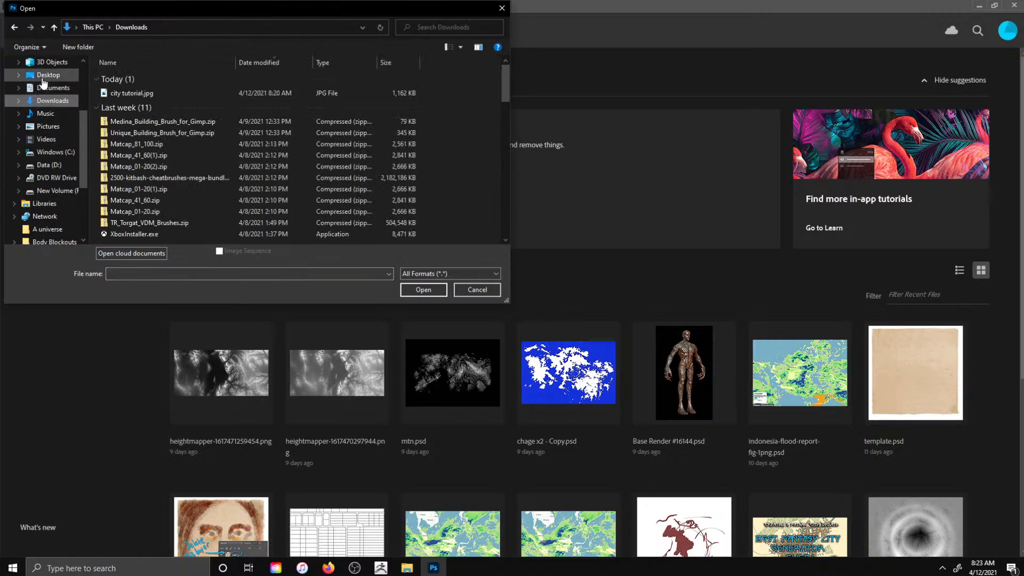
pyautogui.click(143, 94)
pyautogui.doubleClick(143, 94)
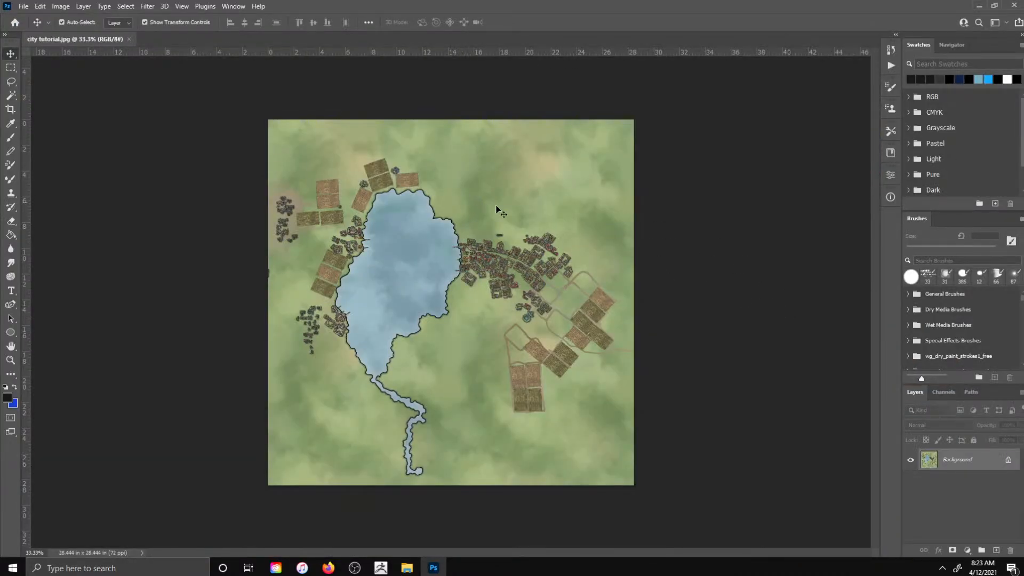
# - Add a Black & White adjustment layer with the Default preset over the map and collapse its properties
pyautogui.click(966, 550)
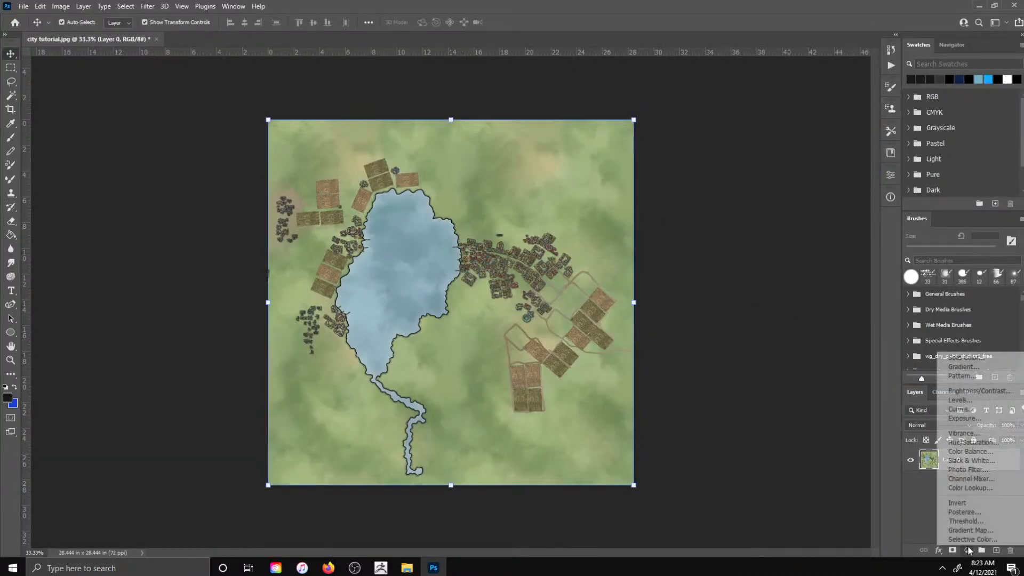
pyautogui.click(981, 461)
pyautogui.scroll(5, 497, 259)
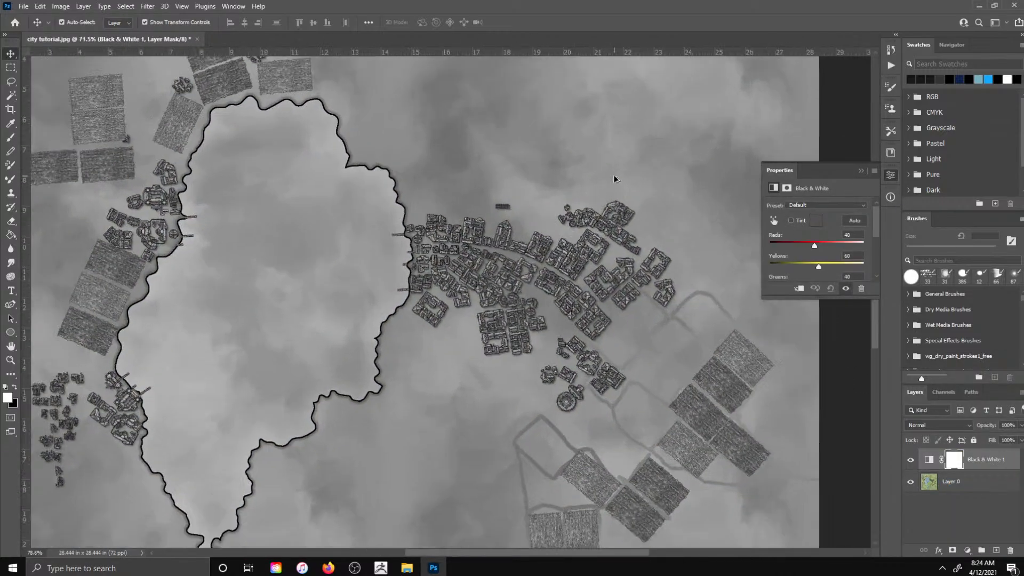
pyautogui.scroll(5, 605, 208)
pyautogui.scroll(-5, 608, 135)
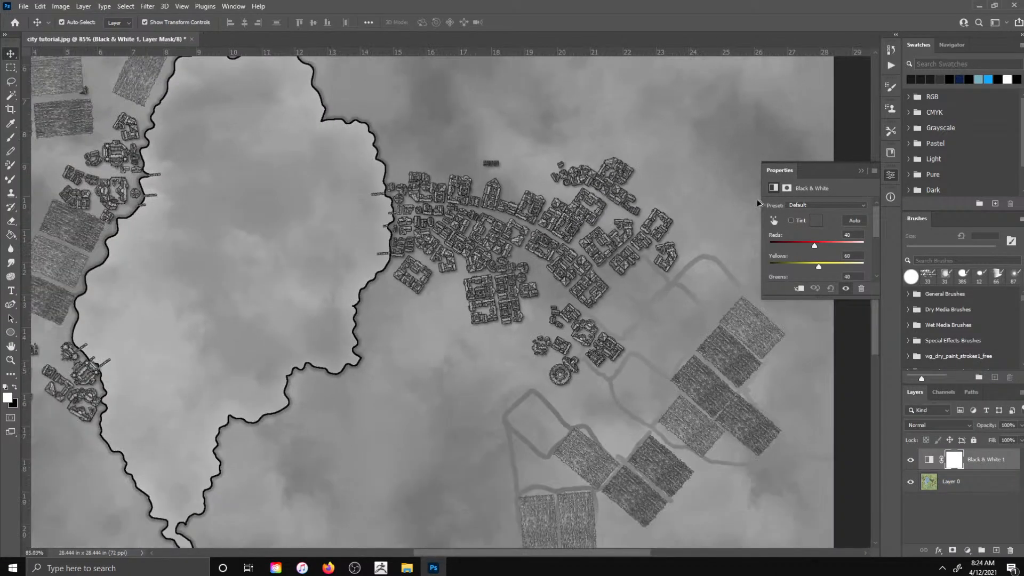
pyautogui.scroll(-2, 389, 181)
pyautogui.scroll(4, 498, 169)
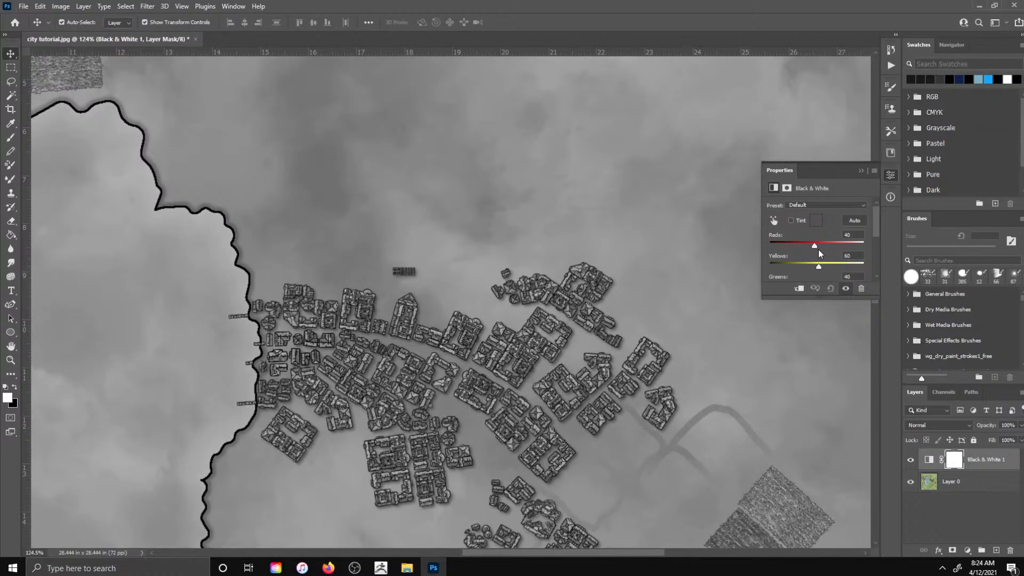
pyautogui.click(861, 170)
# - Try to select the grass around the town on Layer 0 with the Magic Wand while the Black & White layer is hidden
pyautogui.click(911, 460)
pyautogui.click(955, 481)
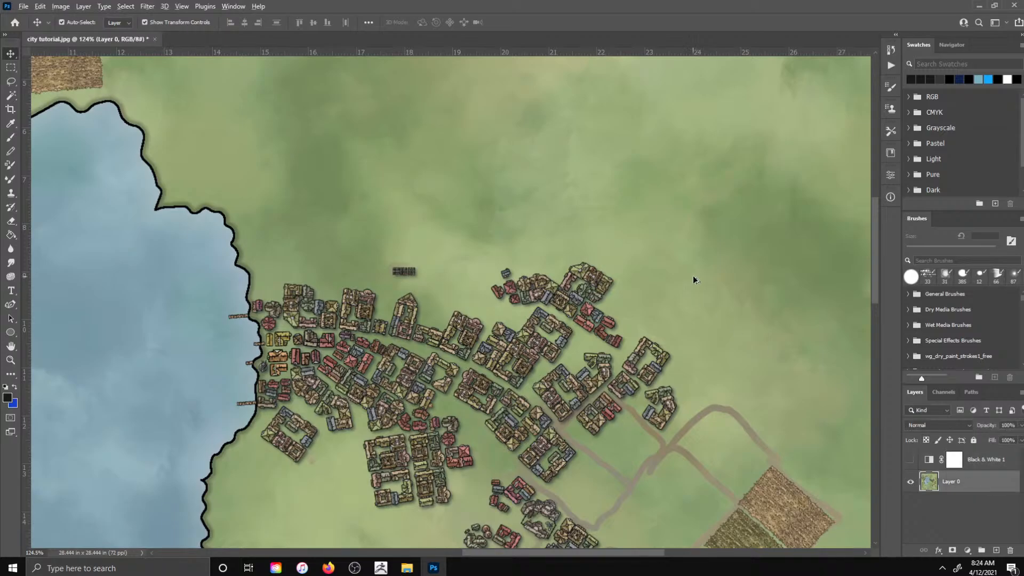
pyautogui.scroll(-3, 699, 239)
pyautogui.click(13, 94)
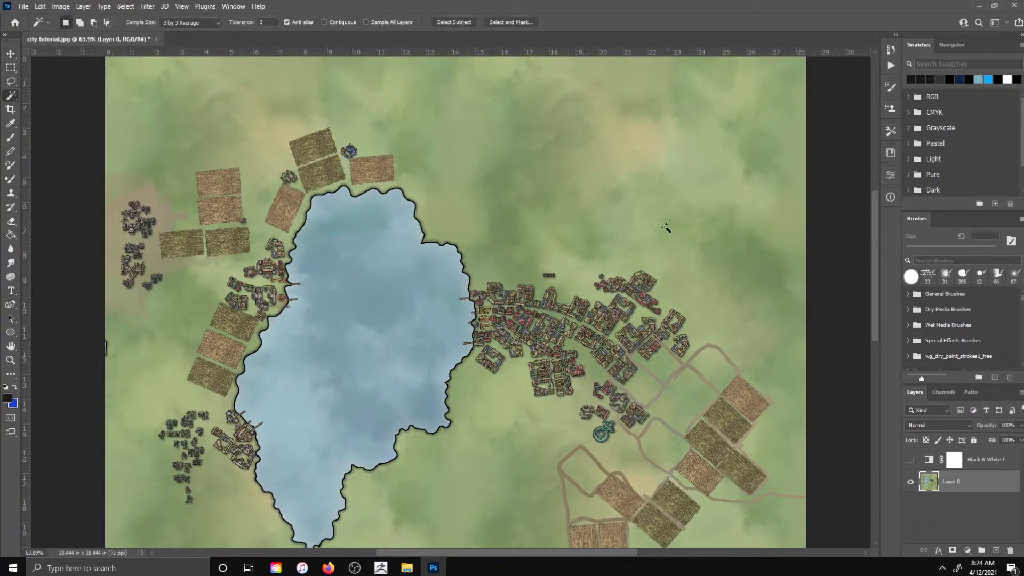
pyautogui.click(580, 271)
pyautogui.scroll(5, 515, 368)
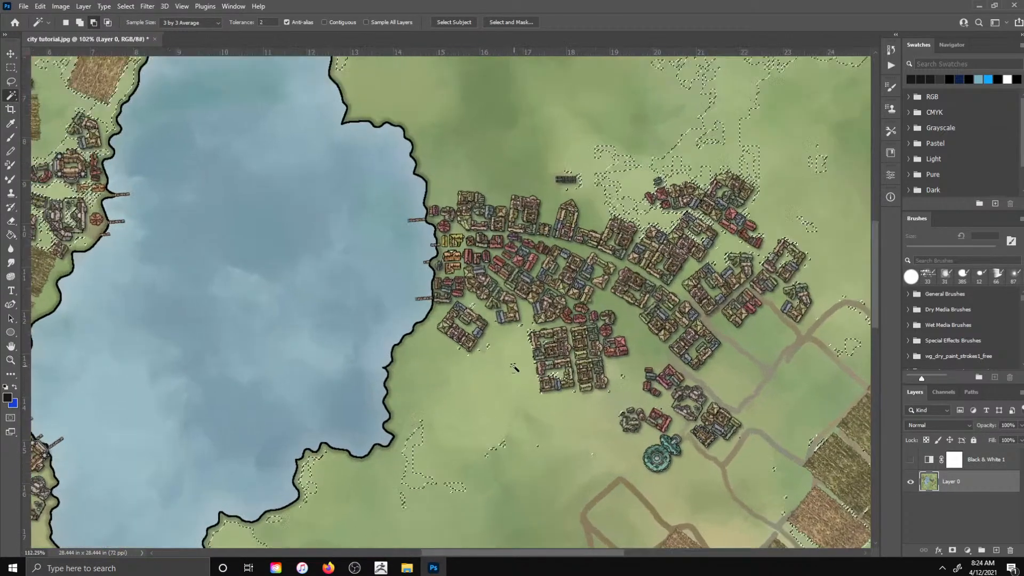
pyautogui.click(509, 353)
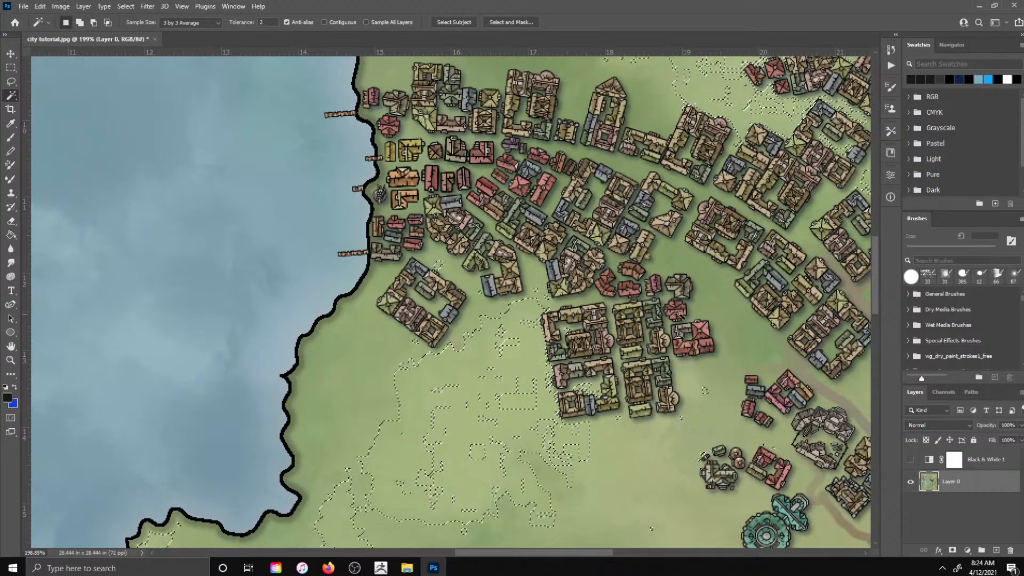
pyautogui.hotkey('ctrl', 'd')
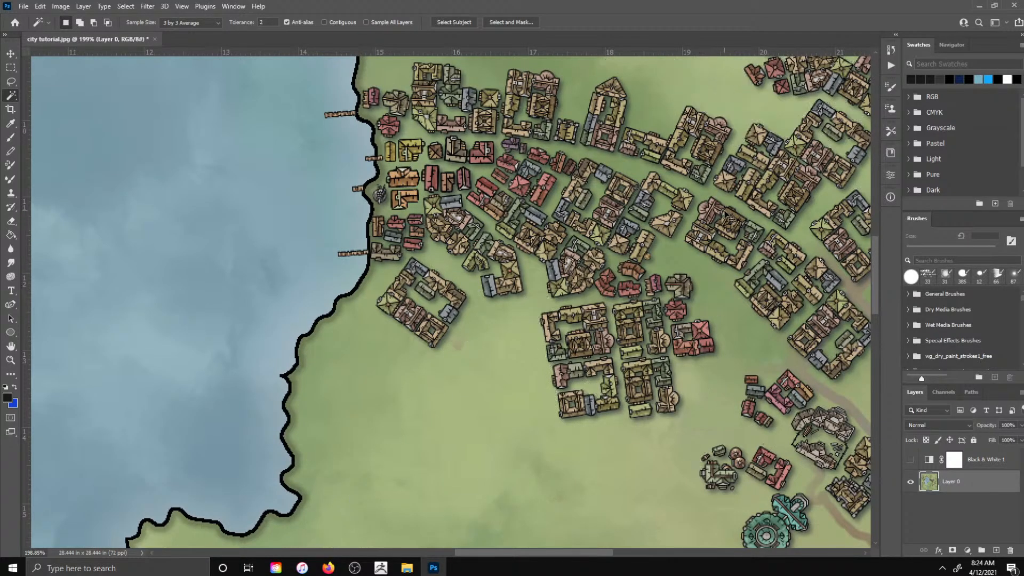
pyautogui.click(10, 138)
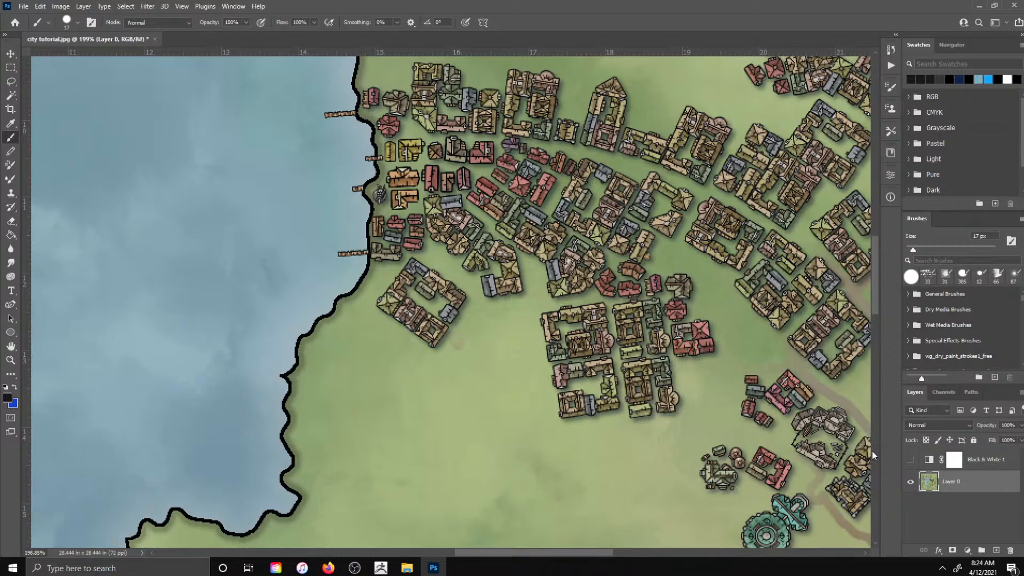
pyautogui.click(911, 460)
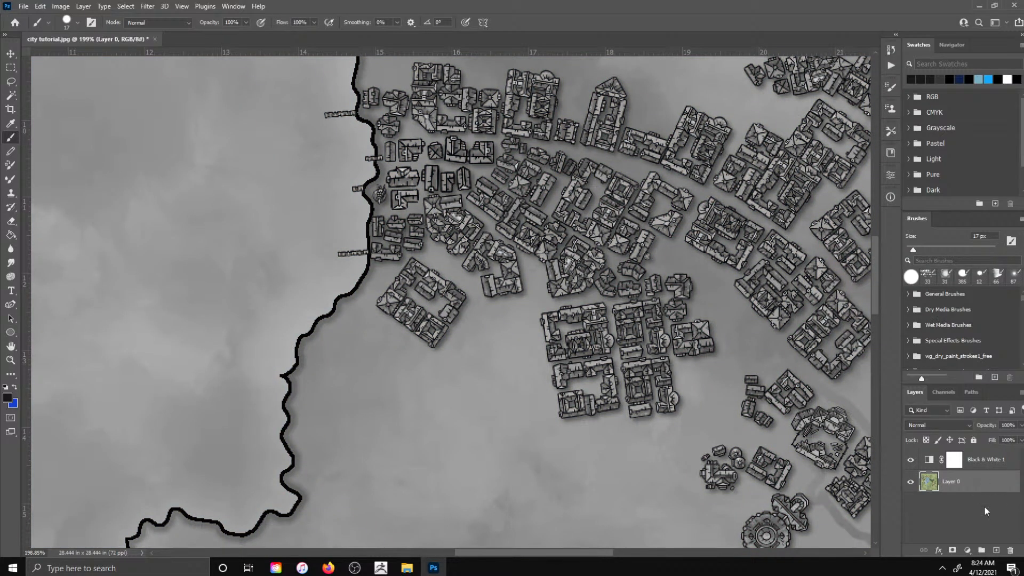
# - Add a Vibrance adjustment directly above Layer 0 with vibrance -37 and saturation +100
pyautogui.click(970, 549)
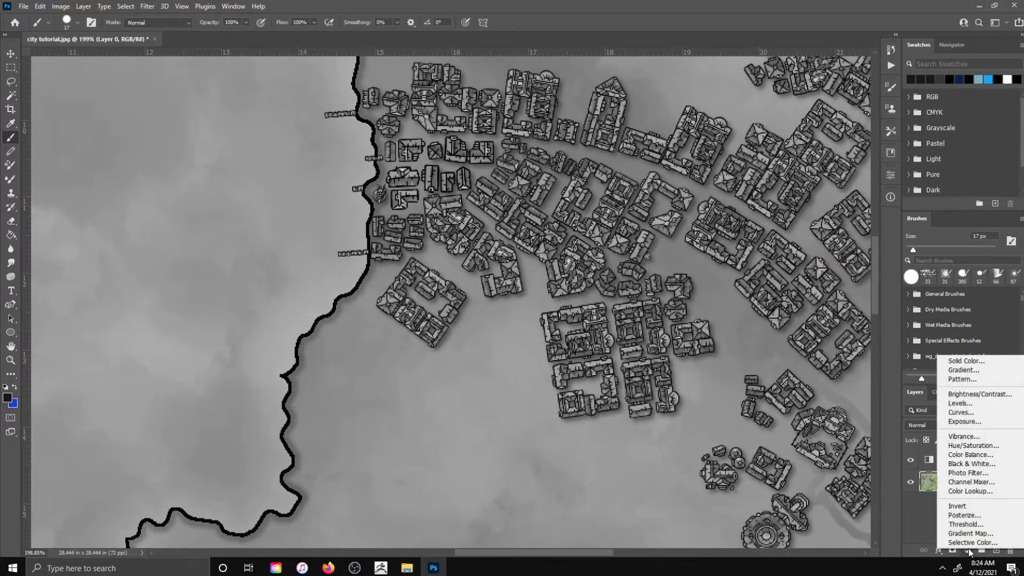
pyautogui.click(954, 440)
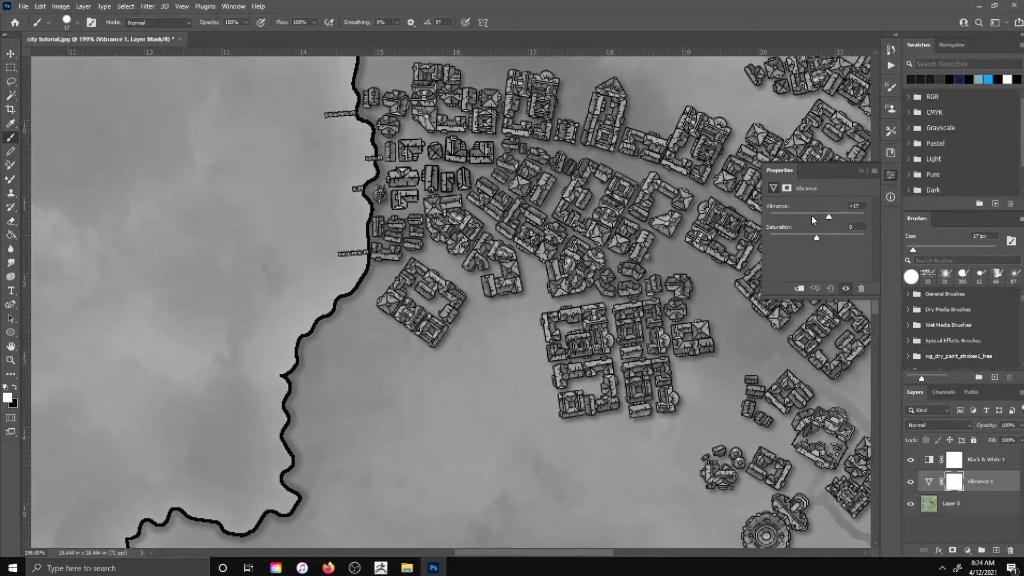
pyautogui.moveTo(811, 216); pyautogui.dragTo(858, 240)
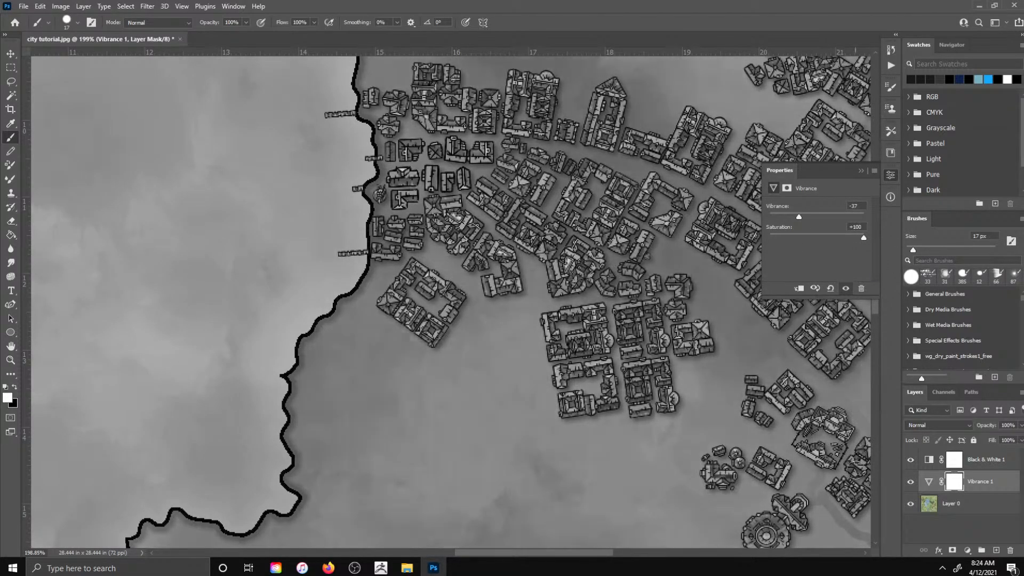
# - Add an Exposure adjustment on top of the layer stack with exposure +1.97 and offset +0.0739
pyautogui.click(949, 542)
pyautogui.click(966, 549)
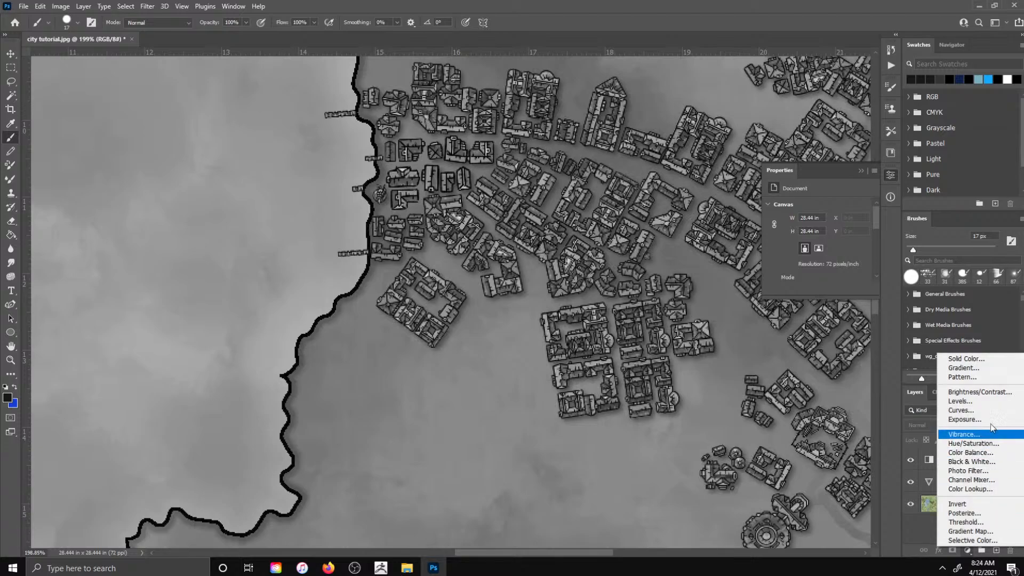
pyautogui.click(964, 419)
pyautogui.moveTo(818, 229)
pyautogui.mouseDown()
pyautogui.moveTo(841, 230)
pyautogui.moveTo(830, 233)
pyautogui.mouseUp()
pyautogui.hotkey('ctrl', '0')
pyautogui.scroll(8, 598, 211)
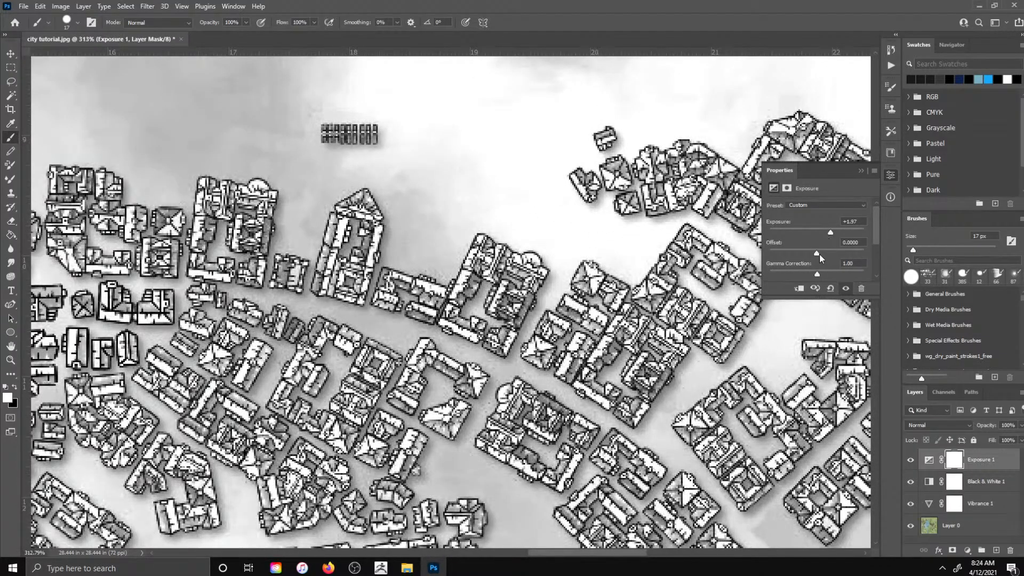
pyautogui.moveTo(819, 253)
pyautogui.mouseDown()
pyautogui.moveTo(780, 254)
pyautogui.moveTo(840, 261)
pyautogui.moveTo(823, 261)
pyautogui.mouseUp()
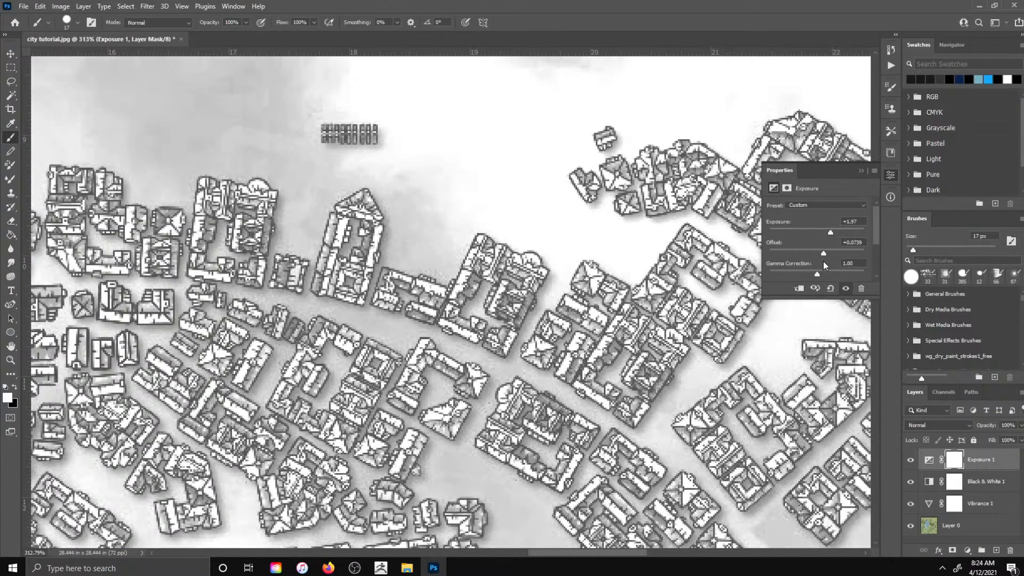
# - Collapse the properties of the Exposure adjustment
pyautogui.click(859, 170)
pyautogui.hotkey('ctrl', '0')
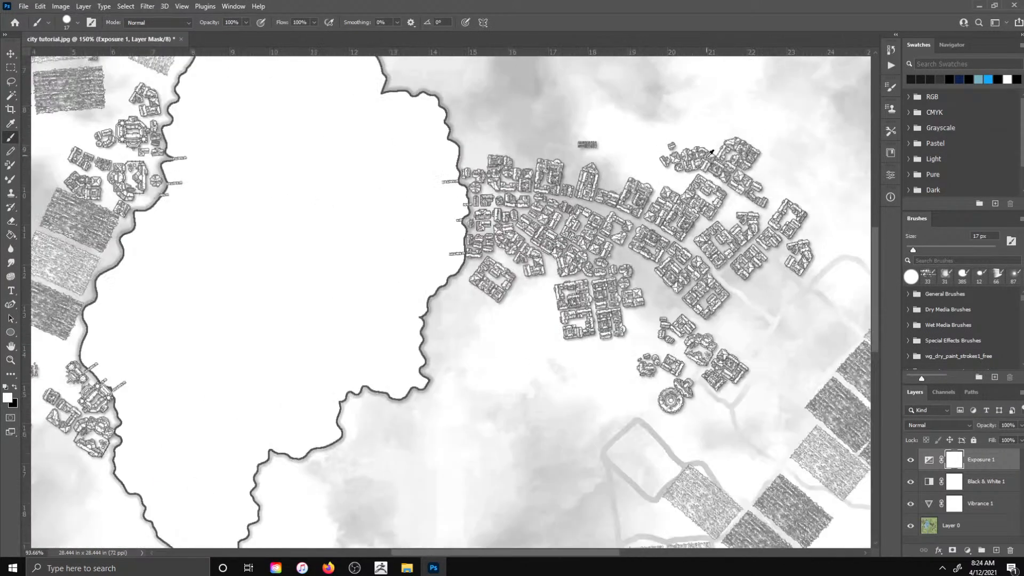
pyautogui.scroll(5, 556, 206)
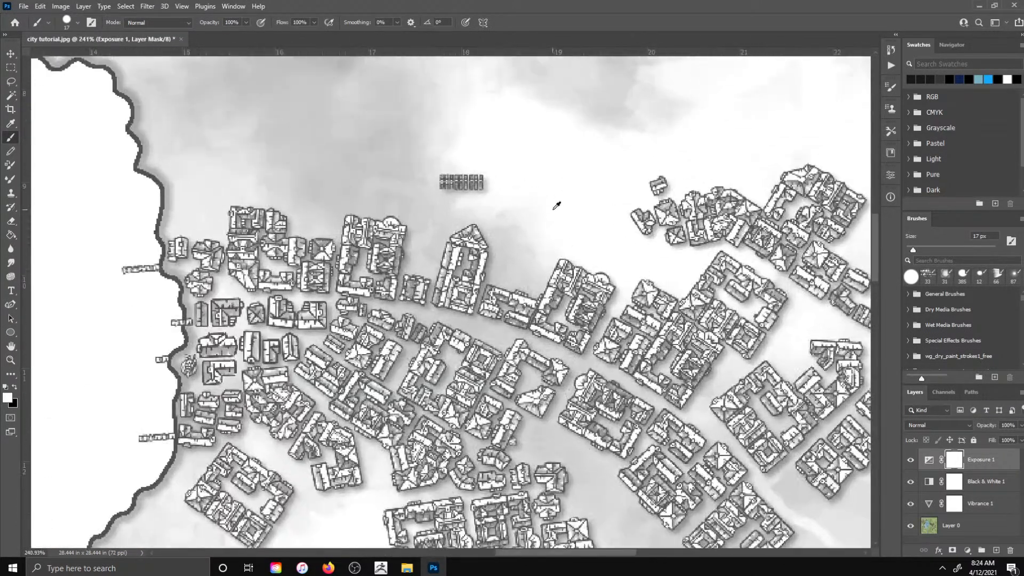
# - Choose the Grut - OI Grim Spindle brush from the GrutBrushes-Oil-Impasto set and try it on the Exposure 1 mask
pyautogui.click(38, 23)
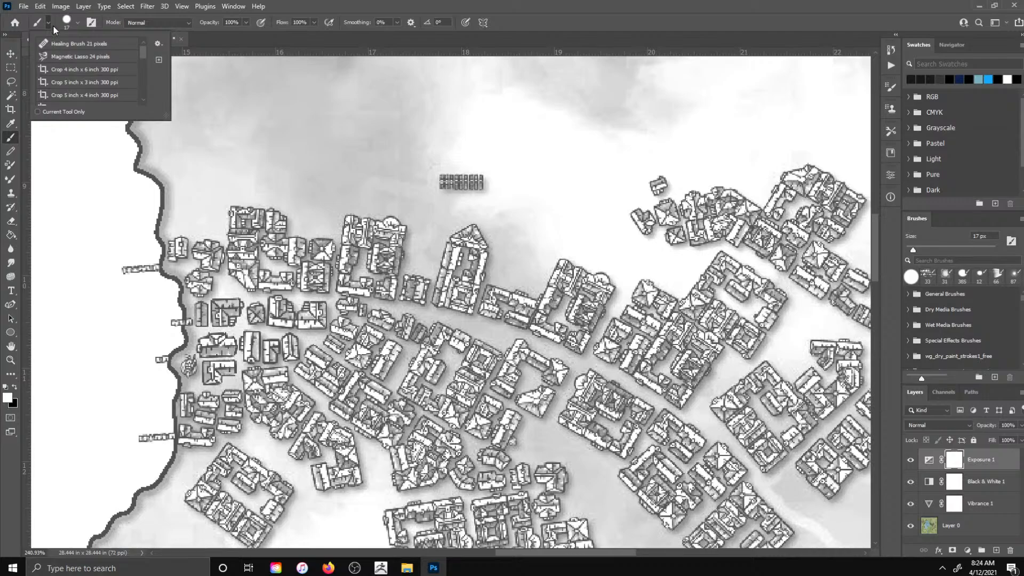
pyautogui.click(47, 23)
pyautogui.click(69, 21)
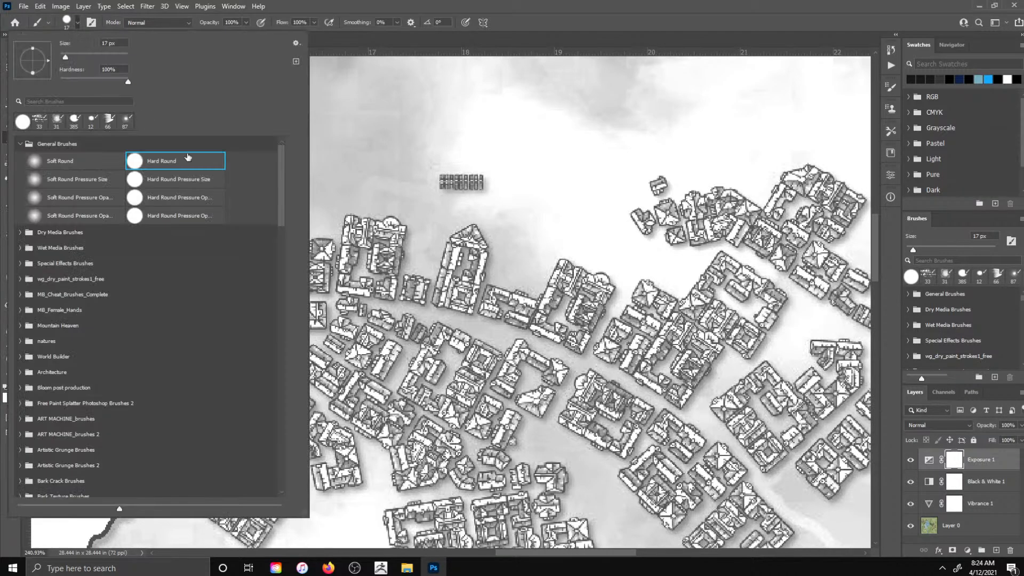
pyautogui.scroll(-1, 219, 318)
pyautogui.scroll(-3, 219, 317)
pyautogui.moveTo(290, 199); pyautogui.dragTo(298, 389)
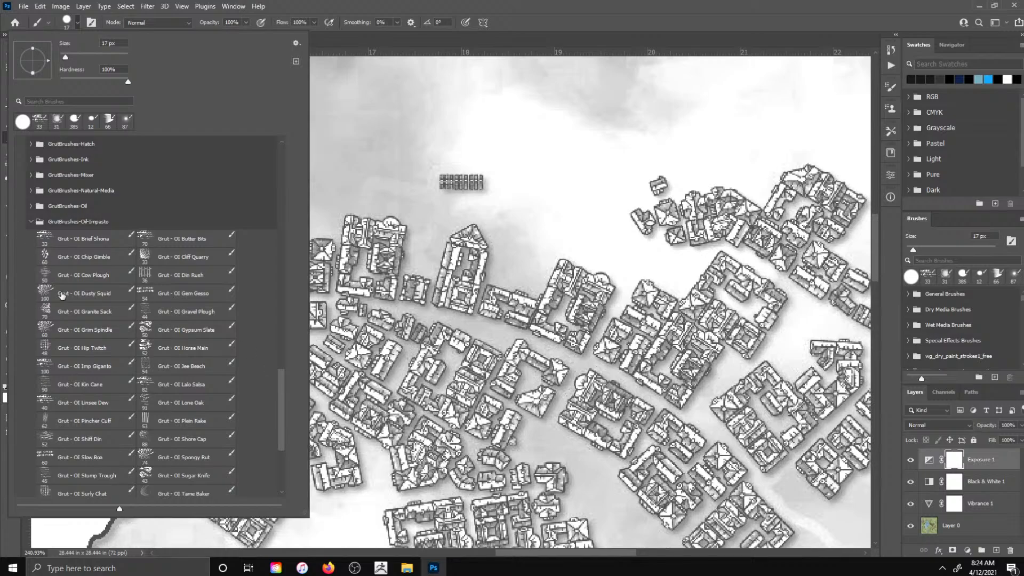
pyautogui.click(65, 336)
pyautogui.click(423, 221)
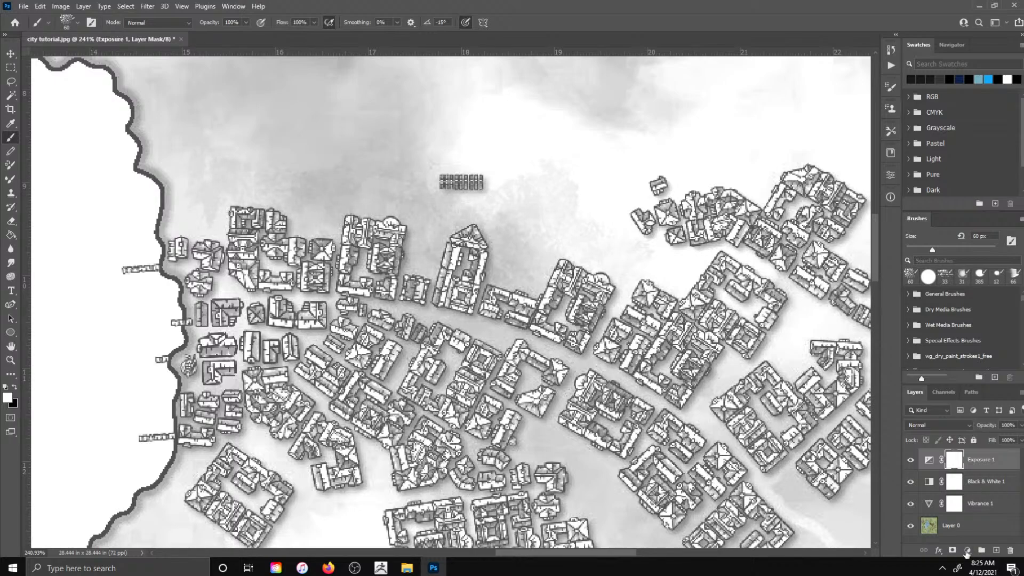
# - Add a new layer above Exposure 1 and switch to the Grut - OI Din Rush brush
pyautogui.click(998, 551)
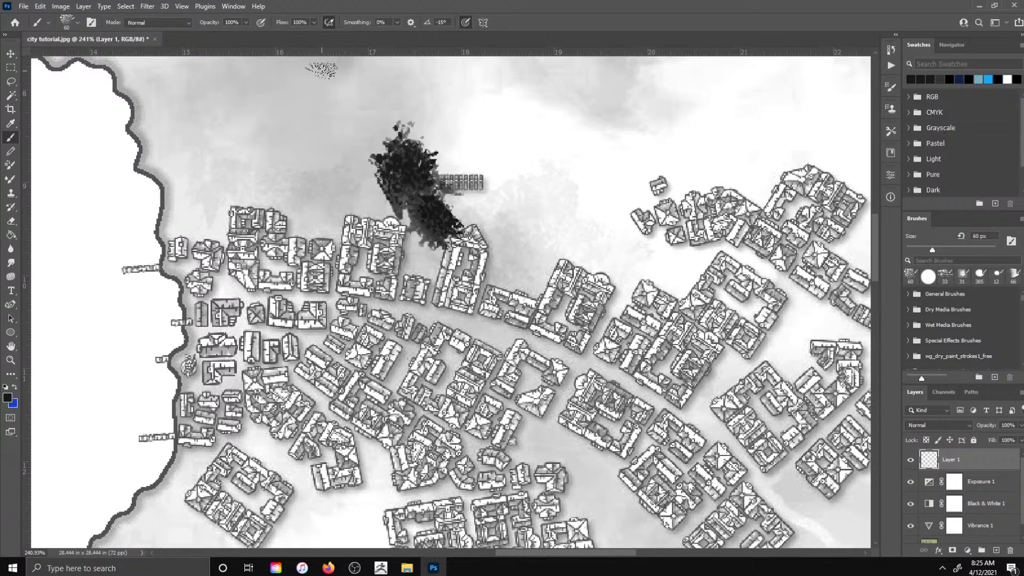
pyautogui.click(66, 23)
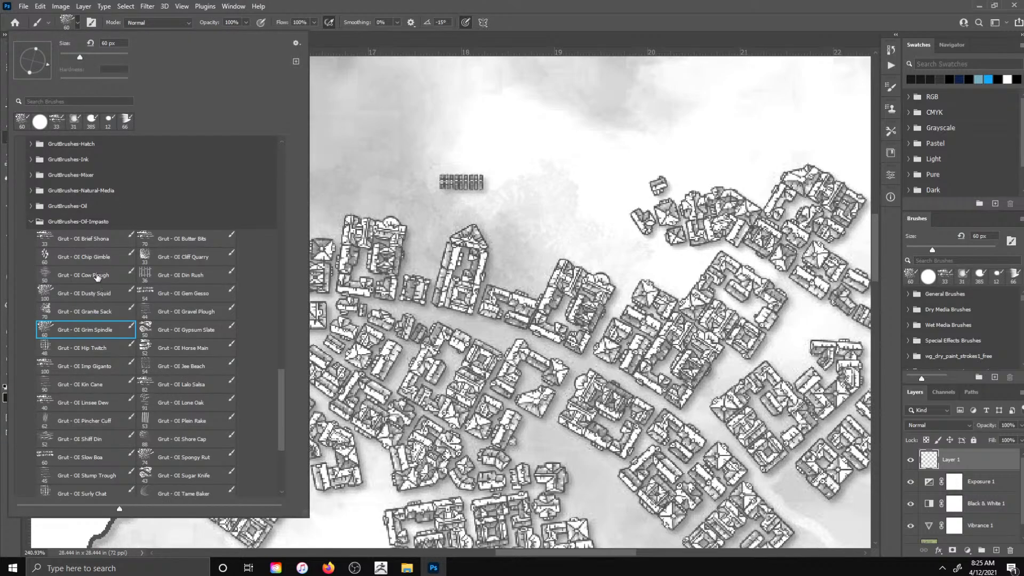
pyautogui.click(168, 277)
# - Paint dark hatch-textured test strokes on the open ground along the northern edge of the town
pyautogui.moveTo(437, 183)
pyautogui.mouseDown()
pyautogui.moveTo(407, 225)
pyautogui.moveTo(437, 226)
pyautogui.mouseUp()
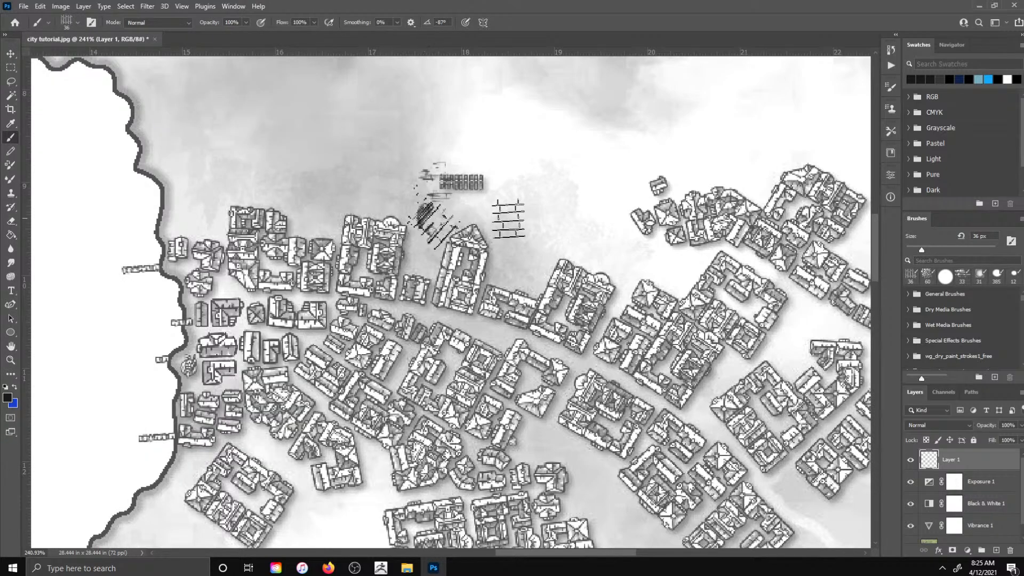
pyautogui.moveTo(507, 219); pyautogui.dragTo(496, 216)
pyautogui.moveTo(507, 254)
pyautogui.mouseDown()
pyautogui.moveTo(525, 255)
pyautogui.moveTo(520, 269)
pyautogui.mouseUp()
pyautogui.moveTo(561, 232)
pyautogui.mouseDown()
pyautogui.moveTo(584, 239)
pyautogui.moveTo(538, 194)
pyautogui.mouseUp()
pyautogui.moveTo(515, 229); pyautogui.dragTo(530, 223)
pyautogui.moveTo(406, 189); pyautogui.dragTo(392, 186)
pyautogui.hscroll(3, 436, 238)
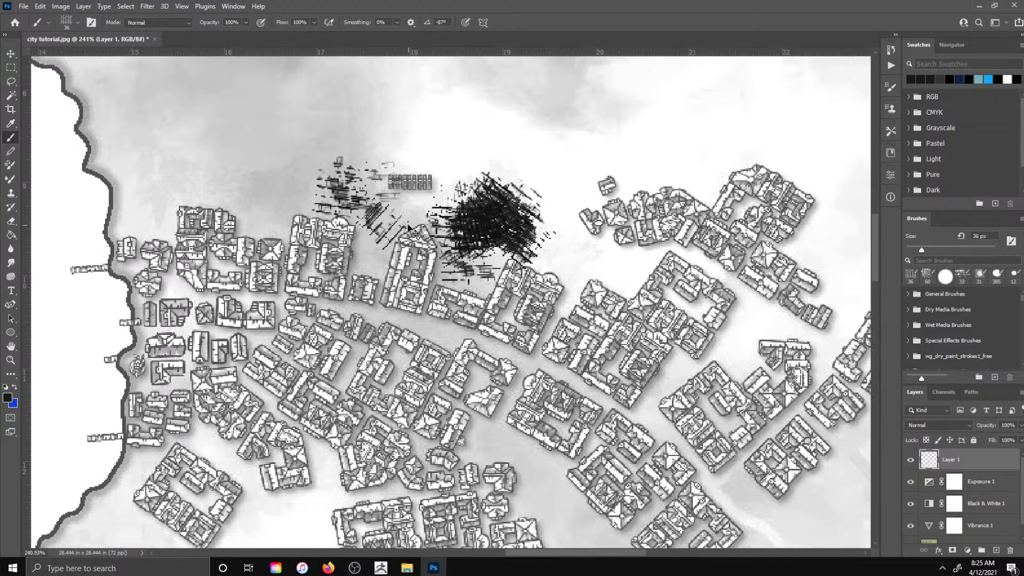
# - Undo the dark hatch strokes north of the town
pyautogui.hotkey('ctrl', 'z')
pyautogui.hotkey('ctrl', 'z')
pyautogui.hotkey('ctrl', 'z')
pyautogui.hotkey('ctrl', 'z')
pyautogui.hotkey('ctrl', 'z')
pyautogui.hotkey('ctrl', 'z')
pyautogui.hotkey('ctrl', 'z')
pyautogui.hotkey('ctrl', 'z')
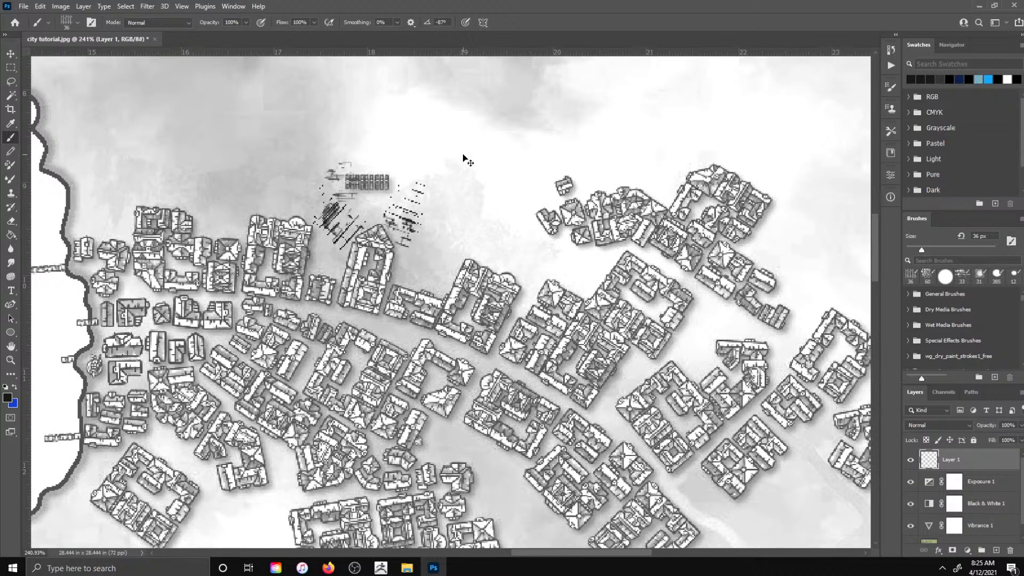
pyautogui.hotkey('ctrl', 'z')
pyautogui.scroll(-5, 580, 237)
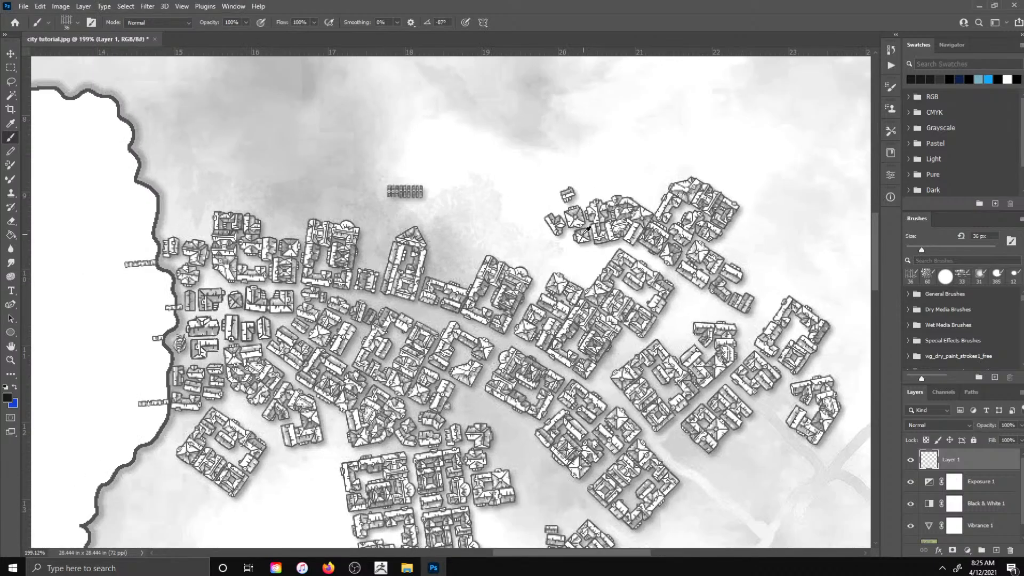
# - Paint dark Din Rush test strokes on the open ground just south of the town
pyautogui.scroll(-4, 600, 183)
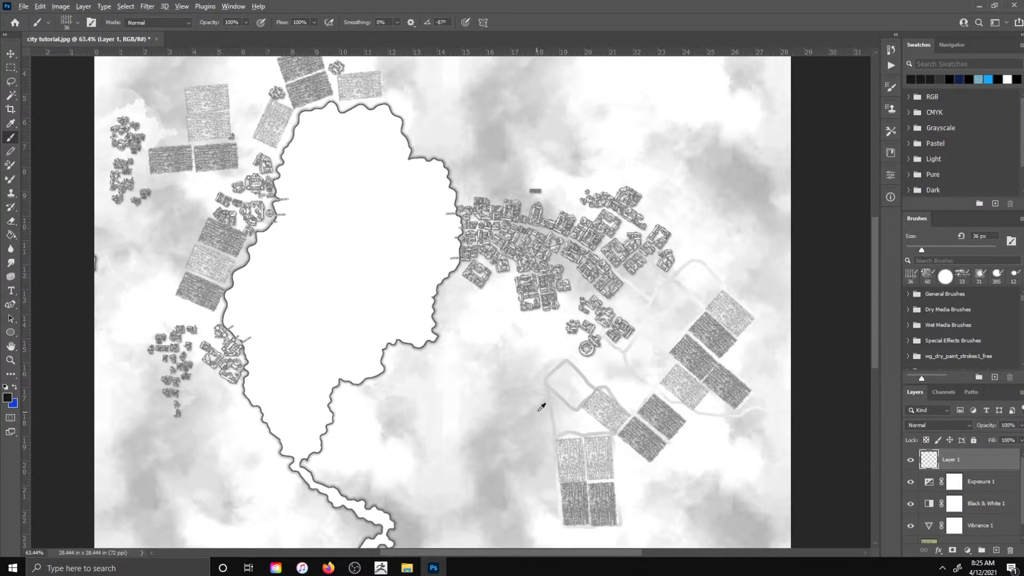
pyautogui.scroll(5, 542, 407)
pyautogui.moveTo(507, 292)
pyautogui.mouseDown()
pyautogui.moveTo(483, 299)
pyautogui.moveTo(554, 320)
pyautogui.moveTo(553, 292)
pyautogui.mouseUp()
pyautogui.moveTo(464, 233); pyautogui.dragTo(437, 212)
pyautogui.moveTo(448, 177)
pyautogui.mouseDown()
pyautogui.moveTo(443, 205)
pyautogui.moveTo(468, 194)
pyautogui.moveTo(515, 238)
pyautogui.moveTo(604, 236)
pyautogui.mouseUp()
pyautogui.scroll(-8, 572, 371)
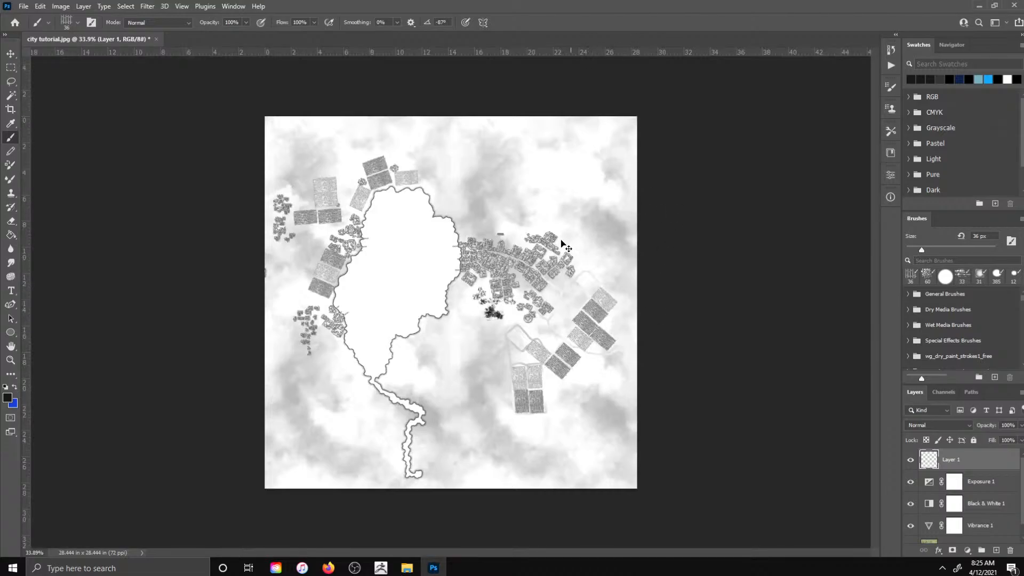
# - Undo the strokes south of the town and the addition of Layer 1
pyautogui.hotkey('ctrl', 'z')
pyautogui.hotkey('ctrl', 'z')
pyautogui.hotkey('ctrl', 'z')
pyautogui.hotkey('ctrl', 'z')
pyautogui.hotkey('ctrl', 'z')
pyautogui.hotkey('ctrl', 'z')
pyautogui.hotkey('ctrl', 'z')
pyautogui.hotkey('ctrl', 'z')
pyautogui.hotkey('ctrl', 'z')
pyautogui.scroll(15, 510, 332)
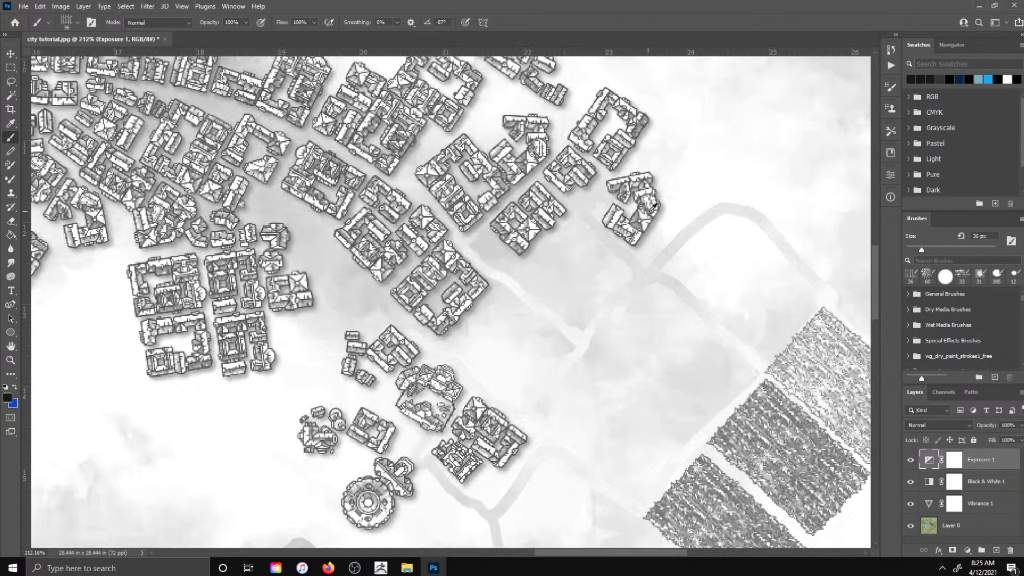
# - Choose the Grut - OI Gypsum Slate brush at 50 px and try a stroke directly on the Exposure 1 layer
pyautogui.scroll(-7, 766, 256)
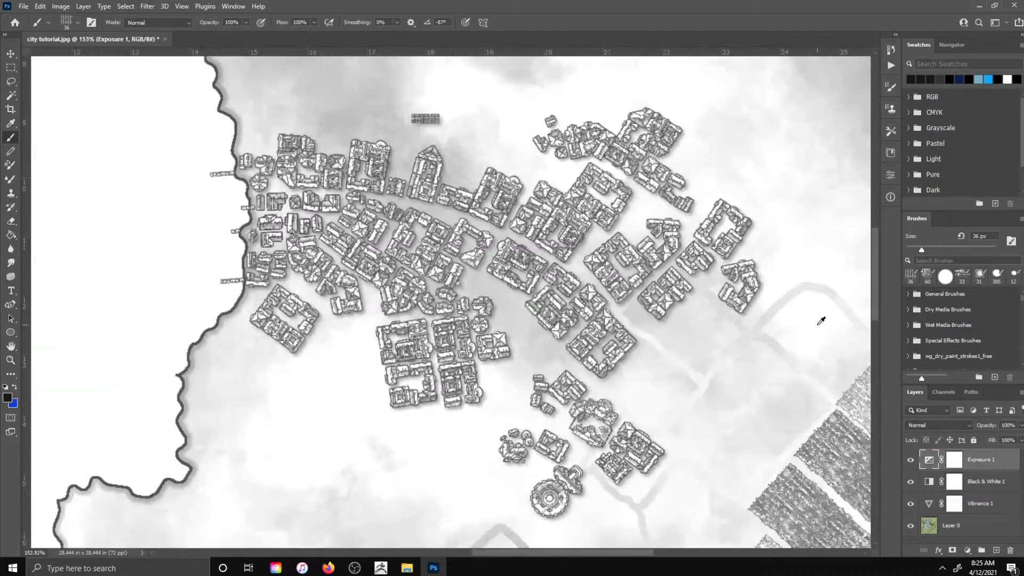
pyautogui.scroll(-6, 857, 318)
pyautogui.scroll(6, 366, 181)
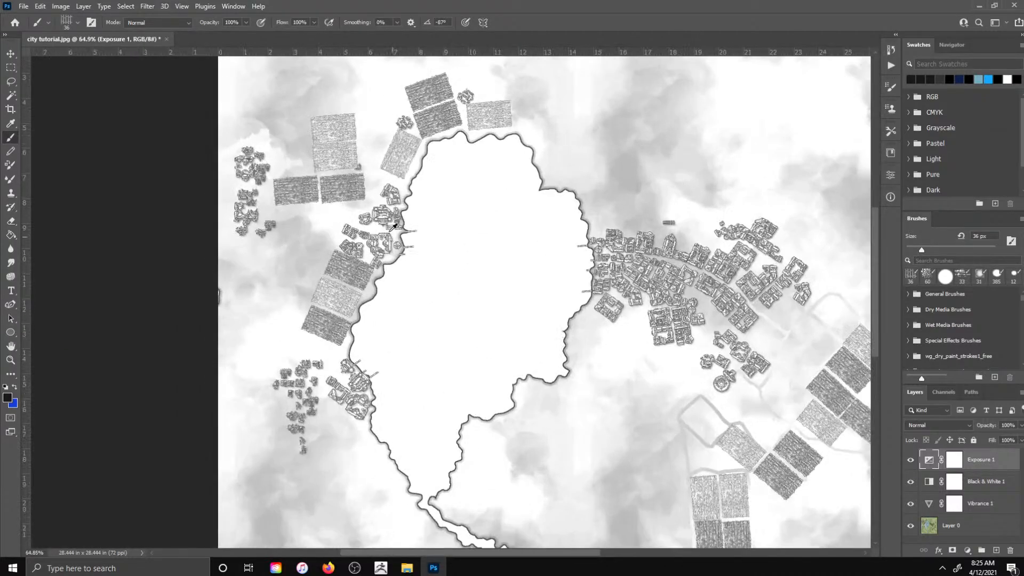
pyautogui.scroll(2, 366, 181)
pyautogui.scroll(-5, 358, 158)
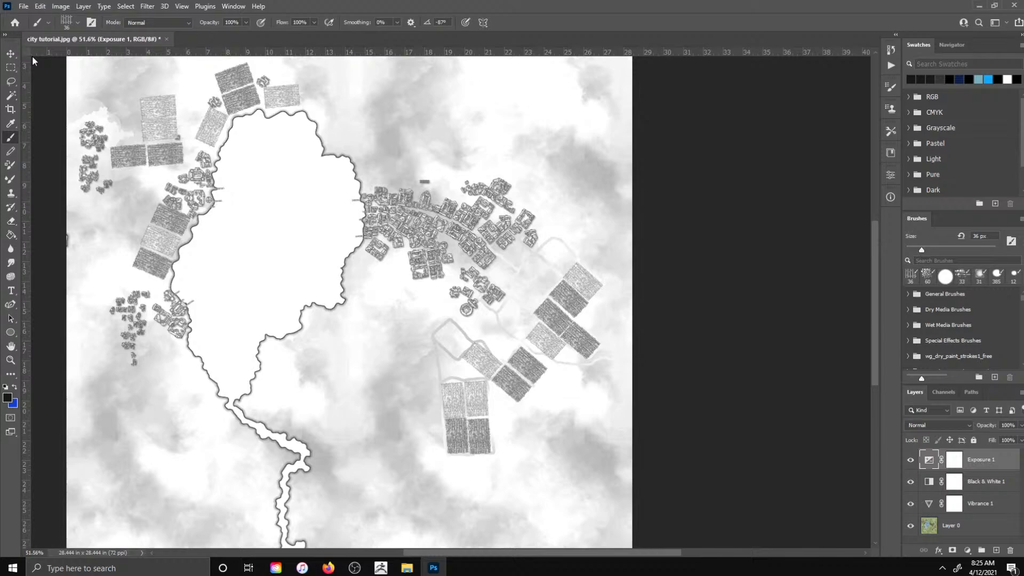
pyautogui.click(65, 25)
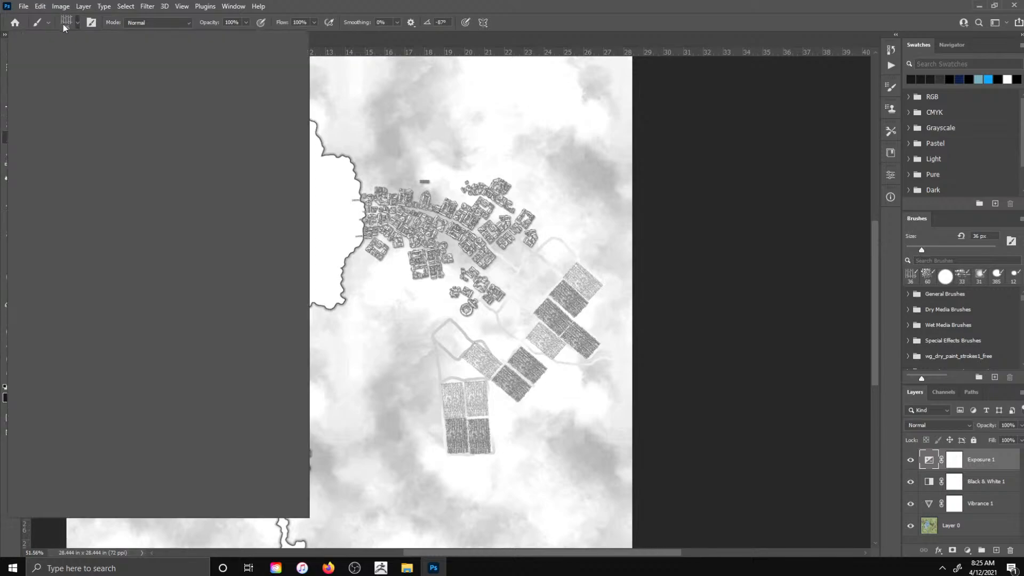
pyautogui.click(184, 330)
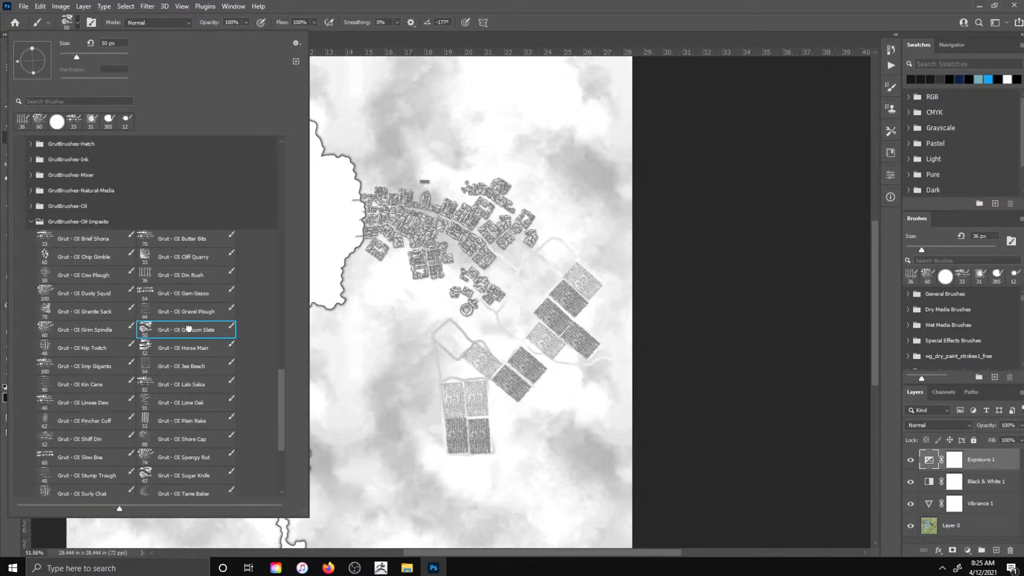
pyautogui.click(360, 325)
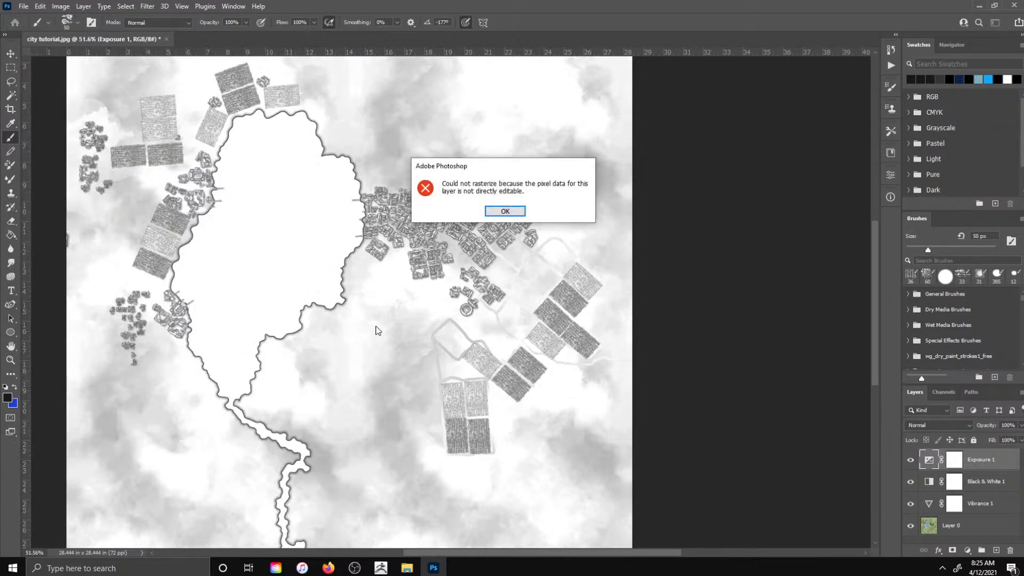
pyautogui.click(504, 211)
pyautogui.scroll(1, 587, 319)
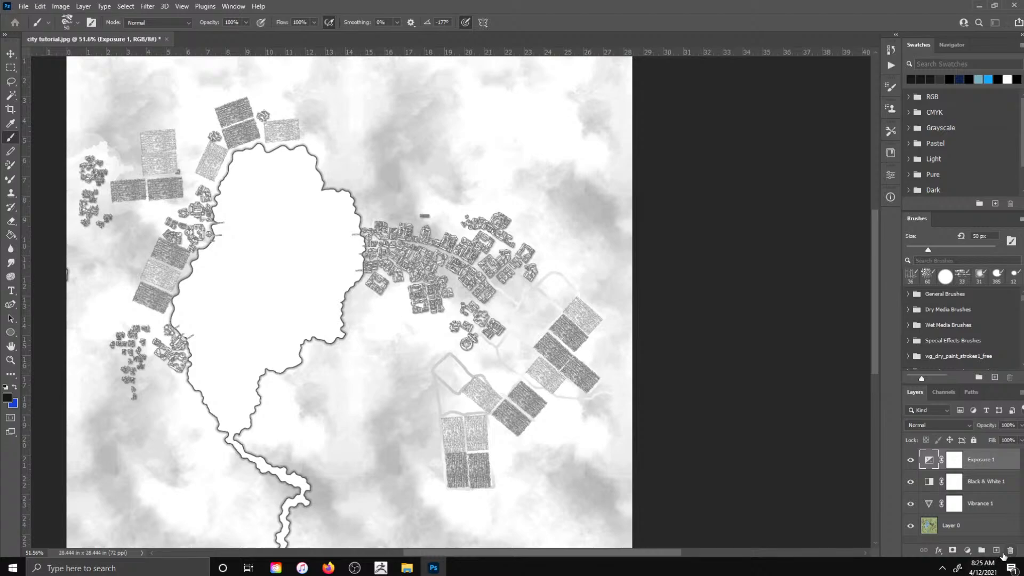
# - Add a new layer above Exposure 1 and dab dark Gypsum Slate test strokes northwest of the town
pyautogui.click(996, 550)
pyautogui.click(376, 179)
pyautogui.scroll(6, 333, 183)
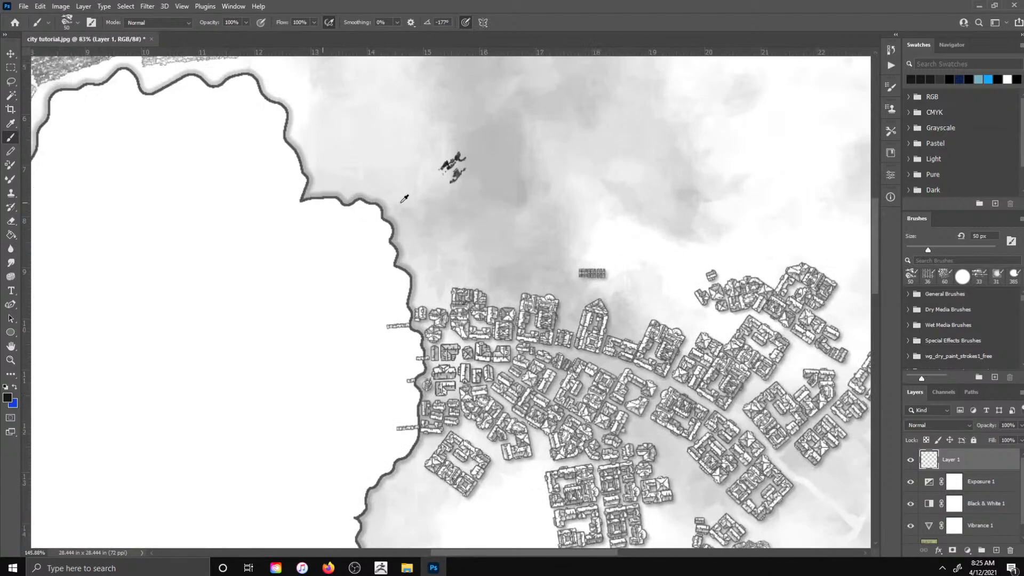
pyautogui.moveTo(434, 236); pyautogui.dragTo(438, 264)
pyautogui.click(508, 204)
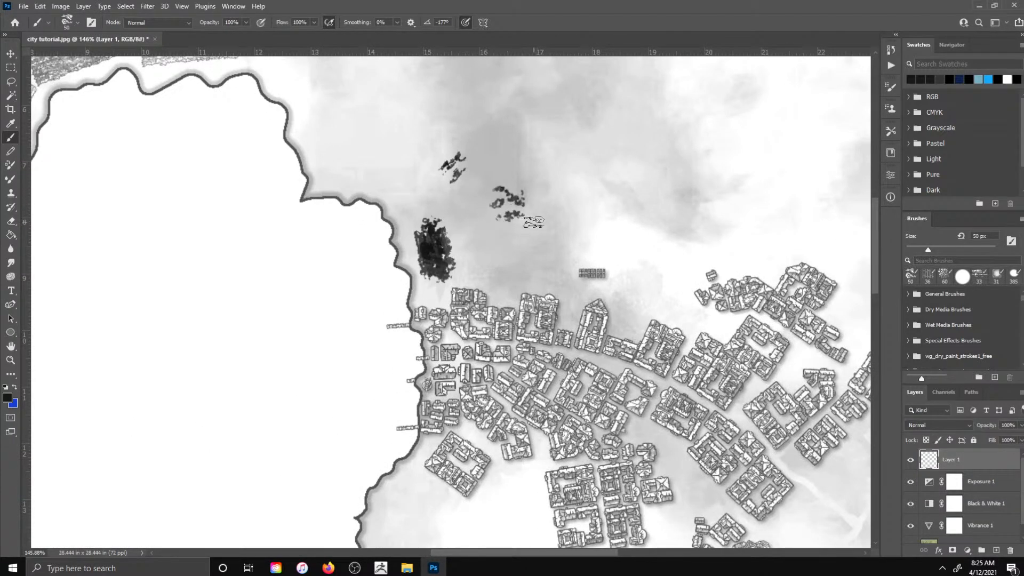
# - Undo the dark test strokes northwest of the town, keeping the new layer
pyautogui.hotkey('ctrl', 'z')
pyautogui.hotkey('ctrl', 'z')
pyautogui.hotkey('ctrl', 'z')
pyautogui.hotkey('ctrl', 'z')
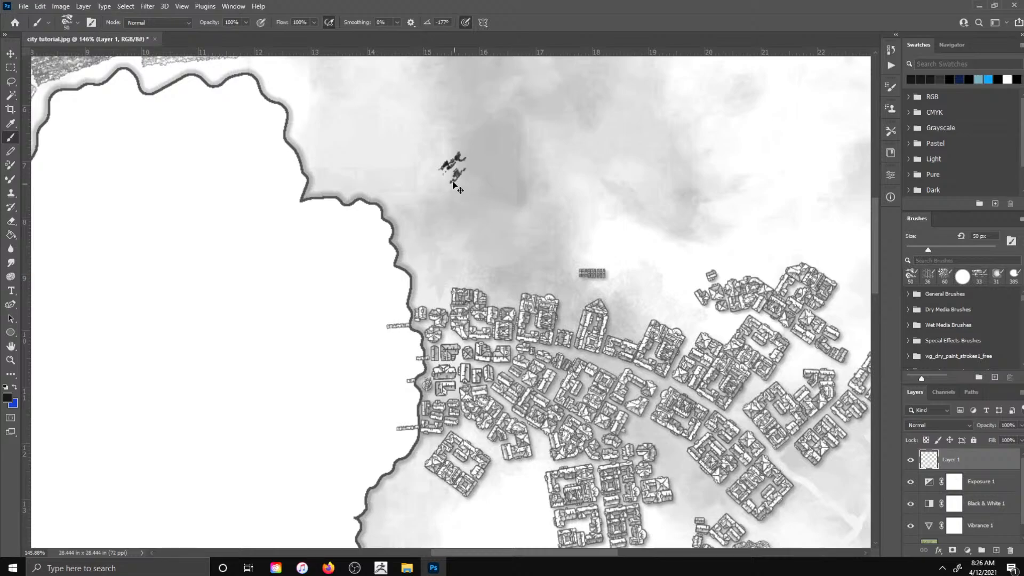
pyautogui.hotkey('ctrl', 'z')
# - Paint dark, tree-like patches over the crop fields southeast of the town on Layer 1
pyautogui.scroll(-9, 297, 138)
pyautogui.scroll(10, 614, 429)
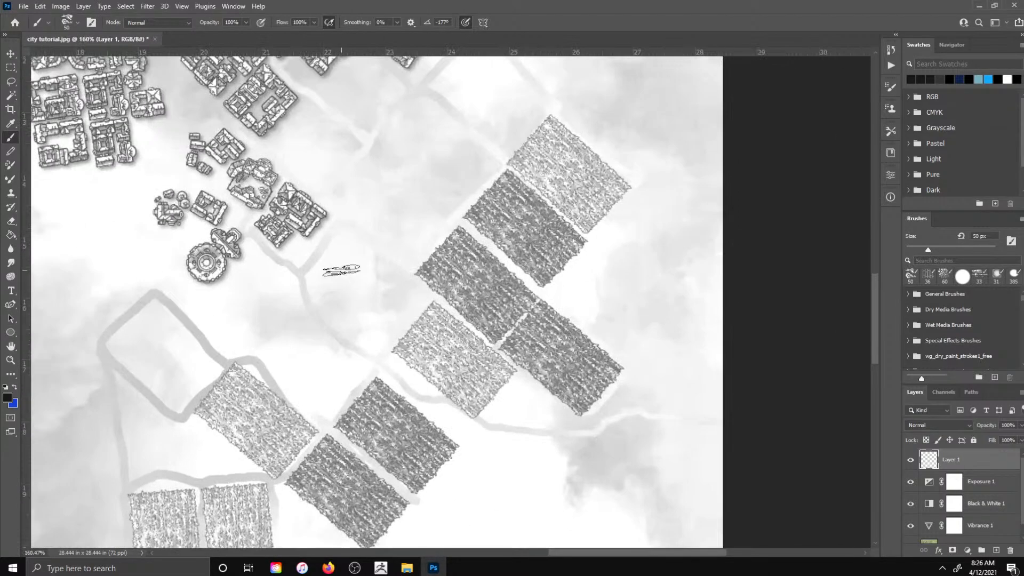
pyautogui.moveTo(341, 271)
pyautogui.mouseDown()
pyautogui.moveTo(347, 262)
pyautogui.moveTo(372, 317)
pyautogui.moveTo(323, 299)
pyautogui.moveTo(487, 381)
pyautogui.moveTo(509, 379)
pyautogui.mouseUp()
pyautogui.moveTo(450, 256)
pyautogui.mouseDown()
pyautogui.moveTo(464, 271)
pyautogui.moveTo(453, 277)
pyautogui.moveTo(485, 288)
pyautogui.moveTo(493, 307)
pyautogui.moveTo(552, 341)
pyautogui.moveTo(525, 341)
pyautogui.moveTo(591, 381)
pyautogui.moveTo(619, 373)
pyautogui.mouseUp()
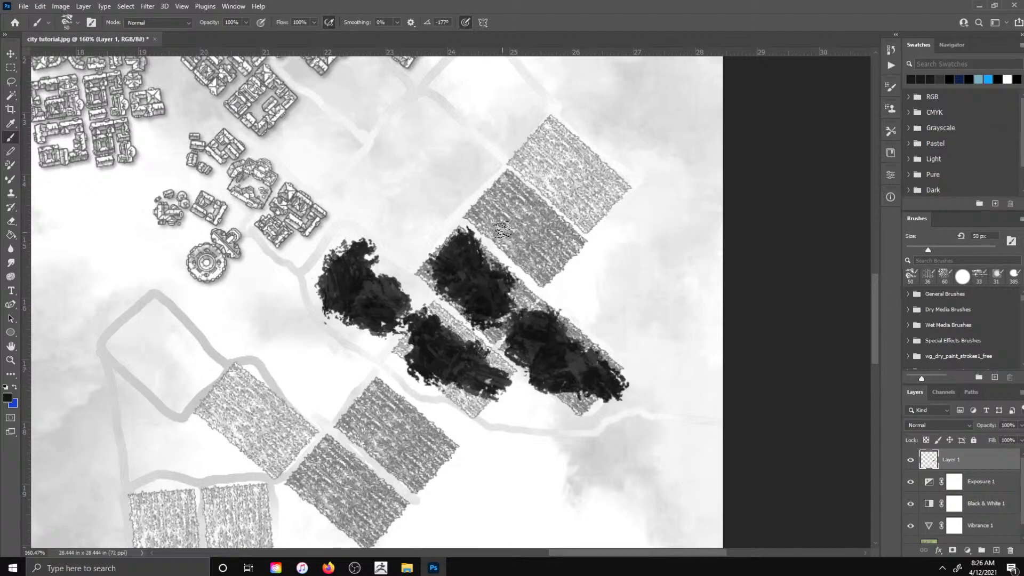
pyautogui.moveTo(502, 230)
pyautogui.mouseDown()
pyautogui.moveTo(564, 255)
pyautogui.moveTo(545, 204)
pyautogui.moveTo(608, 182)
pyautogui.moveTo(607, 157)
pyautogui.moveTo(576, 146)
pyautogui.moveTo(560, 122)
pyautogui.moveTo(609, 189)
pyautogui.moveTo(513, 195)
pyautogui.moveTo(545, 188)
pyautogui.moveTo(591, 228)
pyautogui.moveTo(600, 256)
pyautogui.mouseUp()
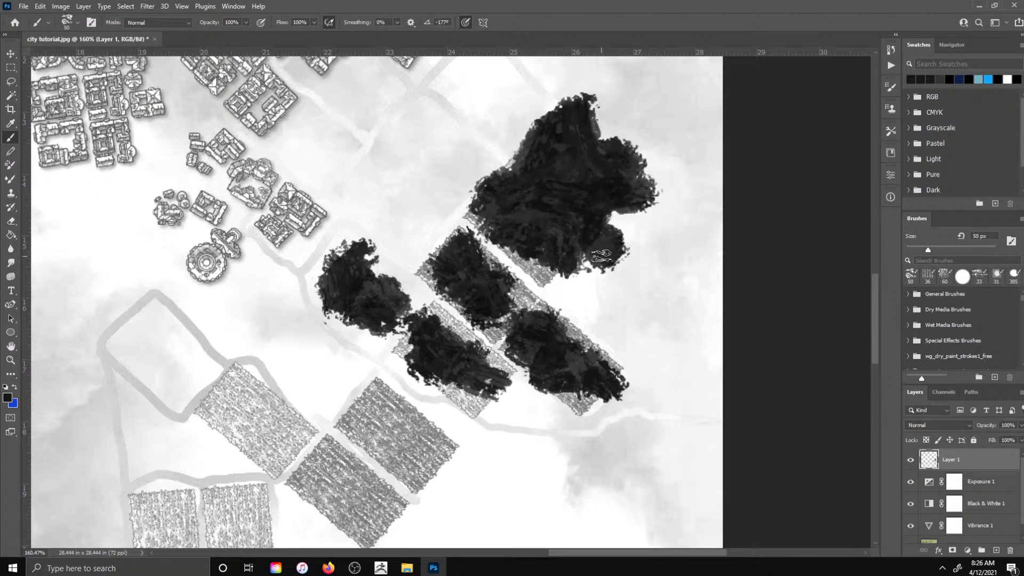
pyautogui.moveTo(370, 441)
pyautogui.mouseDown()
pyautogui.moveTo(393, 396)
pyautogui.moveTo(429, 438)
pyautogui.moveTo(483, 469)
pyautogui.mouseUp()
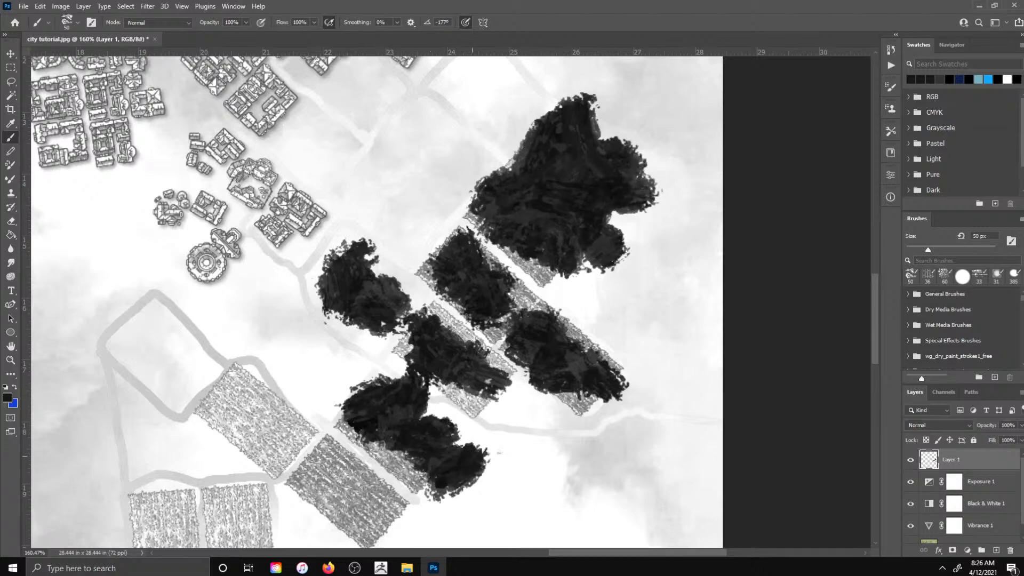
# - Try a dark patch over the buildings at the town's northern edge and undo it
pyautogui.scroll(-5, 574, 291)
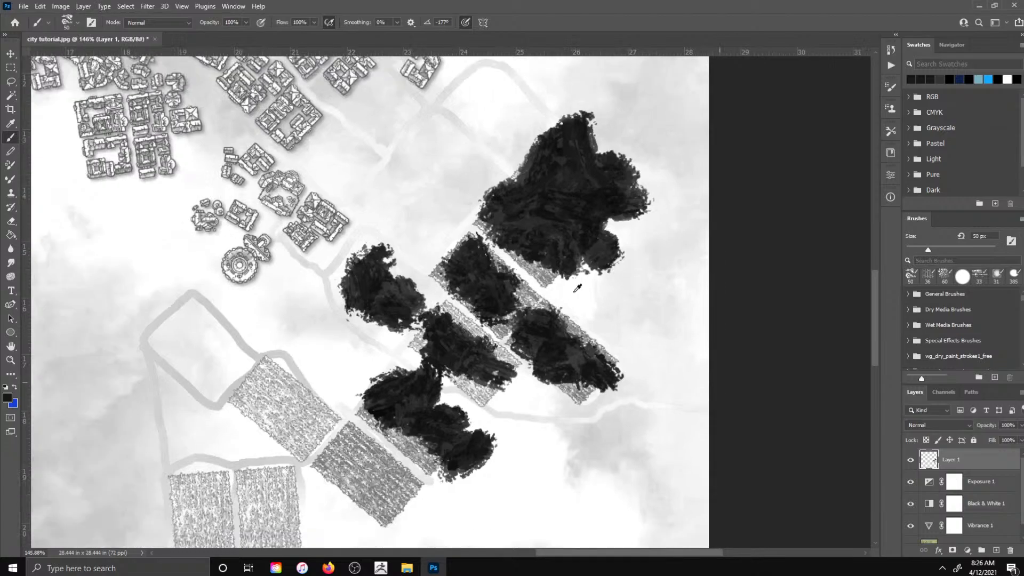
pyautogui.scroll(3, 361, 146)
pyautogui.scroll(4, 361, 145)
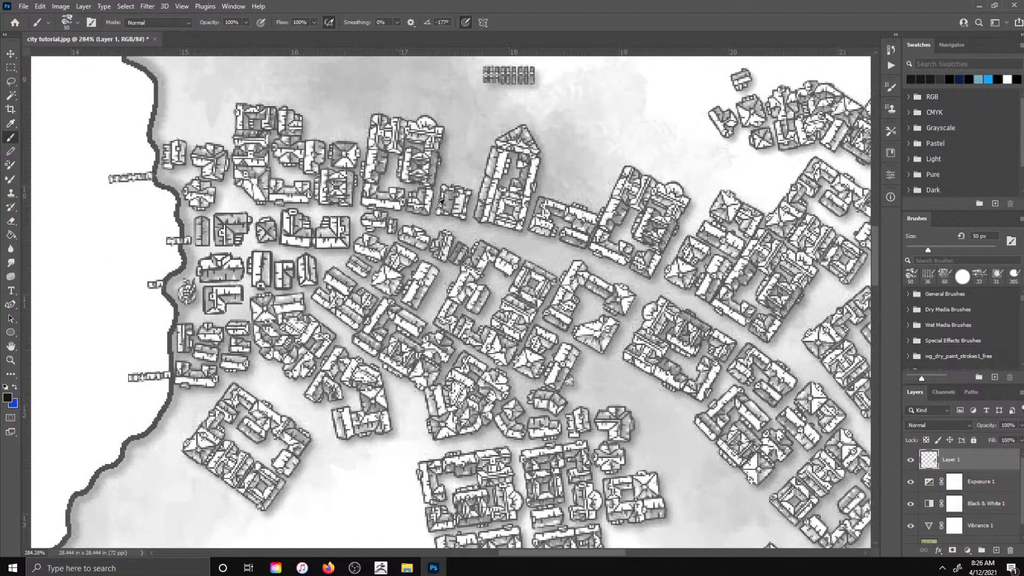
pyautogui.moveTo(464, 159)
pyautogui.mouseDown()
pyautogui.moveTo(459, 139)
pyautogui.moveTo(453, 176)
pyautogui.moveTo(448, 154)
pyautogui.mouseUp()
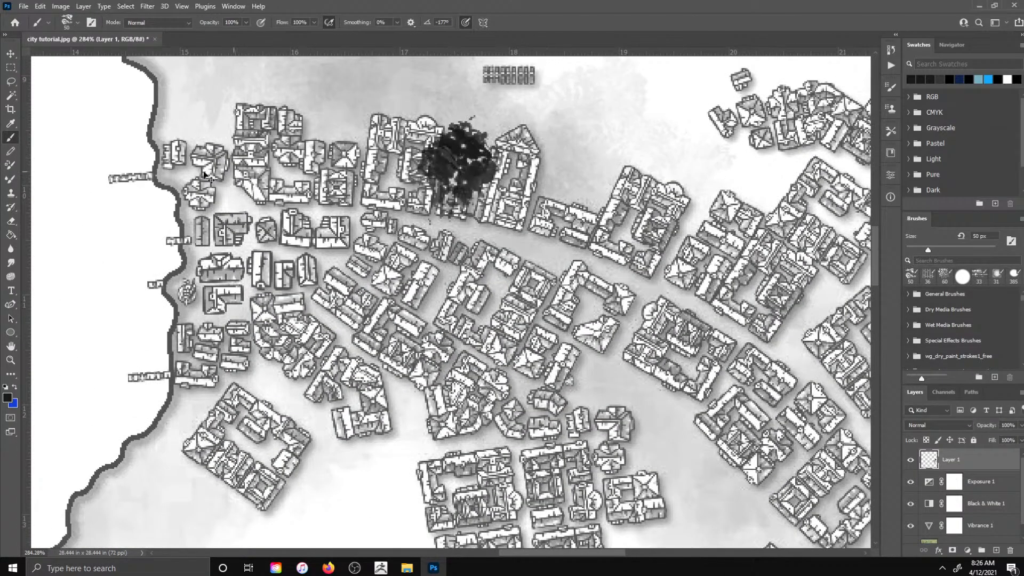
pyautogui.hotkey('ctrl', 'z')
# - Set the foreground colour to ffffff and paint white textured strokes on the ground north and southwest of the town
pyautogui.click(8, 397)
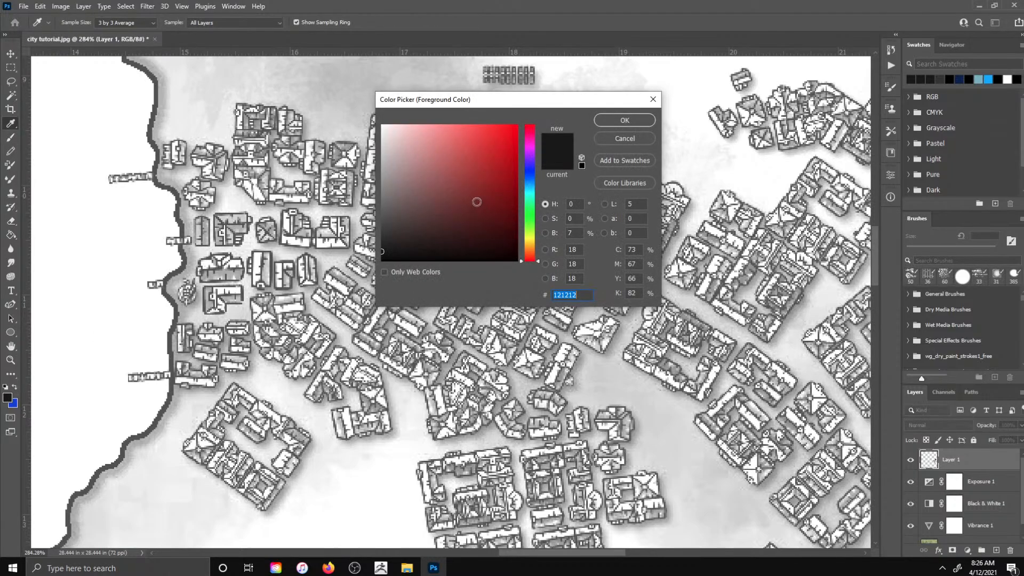
pyautogui.write('ffffff')
pyautogui.click(624, 120)
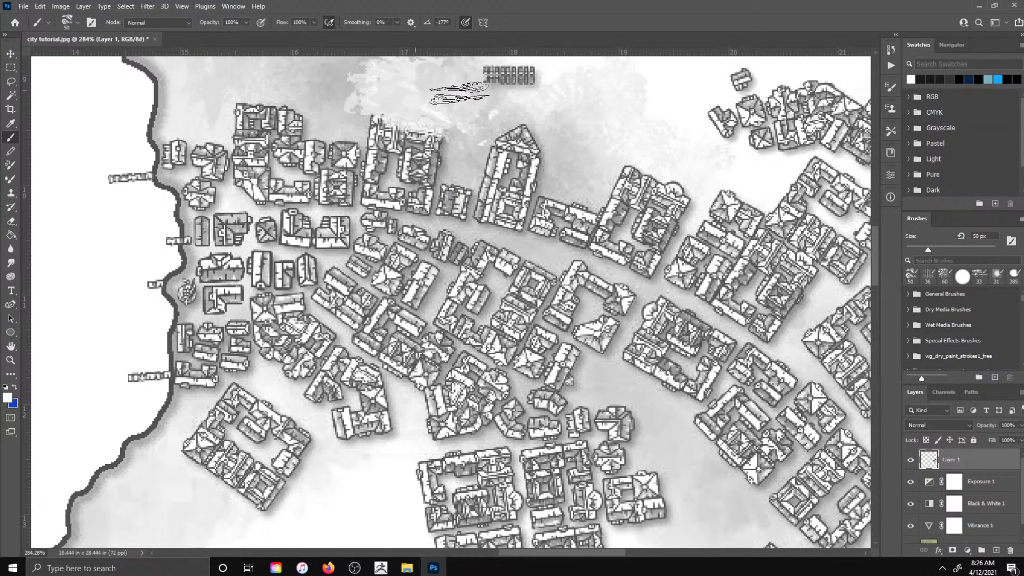
pyautogui.scroll(-5, 635, 236)
pyautogui.moveTo(393, 123)
pyautogui.mouseDown()
pyautogui.moveTo(393, 185)
pyautogui.moveTo(438, 175)
pyautogui.moveTo(470, 197)
pyautogui.moveTo(456, 214)
pyautogui.moveTo(478, 198)
pyautogui.moveTo(493, 203)
pyautogui.moveTo(498, 184)
pyautogui.moveTo(601, 261)
pyautogui.moveTo(600, 218)
pyautogui.moveTo(546, 230)
pyautogui.mouseUp()
pyautogui.moveTo(484, 467)
pyautogui.mouseDown()
pyautogui.moveTo(459, 457)
pyautogui.moveTo(449, 486)
pyautogui.moveTo(419, 517)
pyautogui.moveTo(365, 492)
pyautogui.moveTo(342, 466)
pyautogui.moveTo(455, 496)
pyautogui.mouseUp()
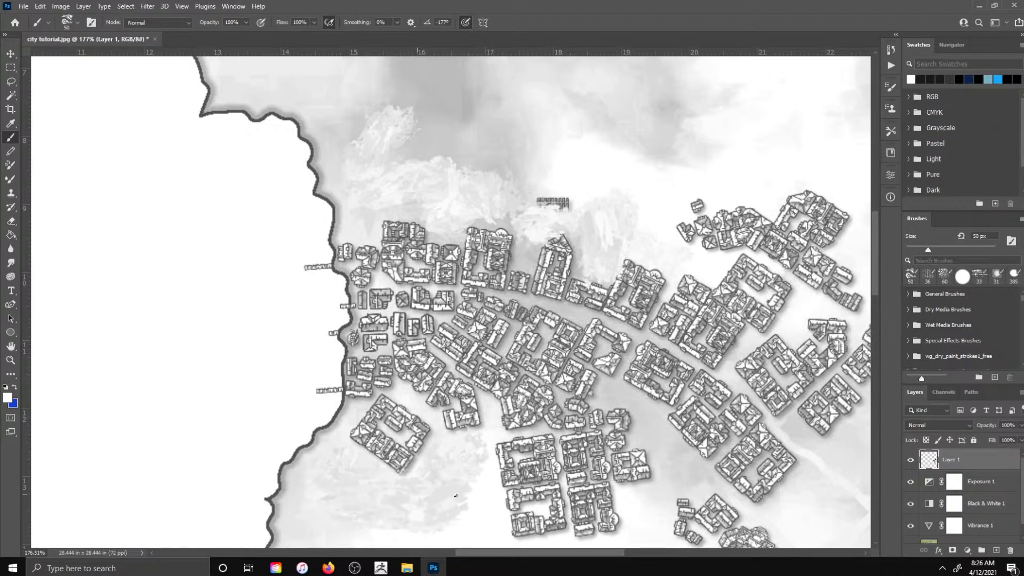
# - Try different blend modes on Layer 1, including Hard Light, and set it to Hue
pyautogui.click(958, 424)
pyautogui.click(958, 423)
pyautogui.scroll(-5, 951, 419)
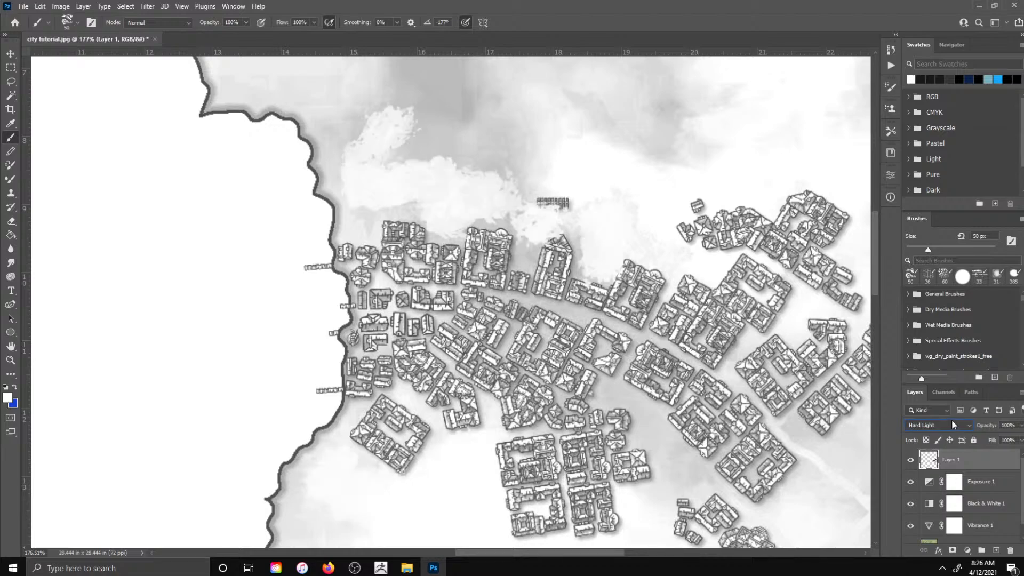
pyautogui.scroll(-5, 951, 419)
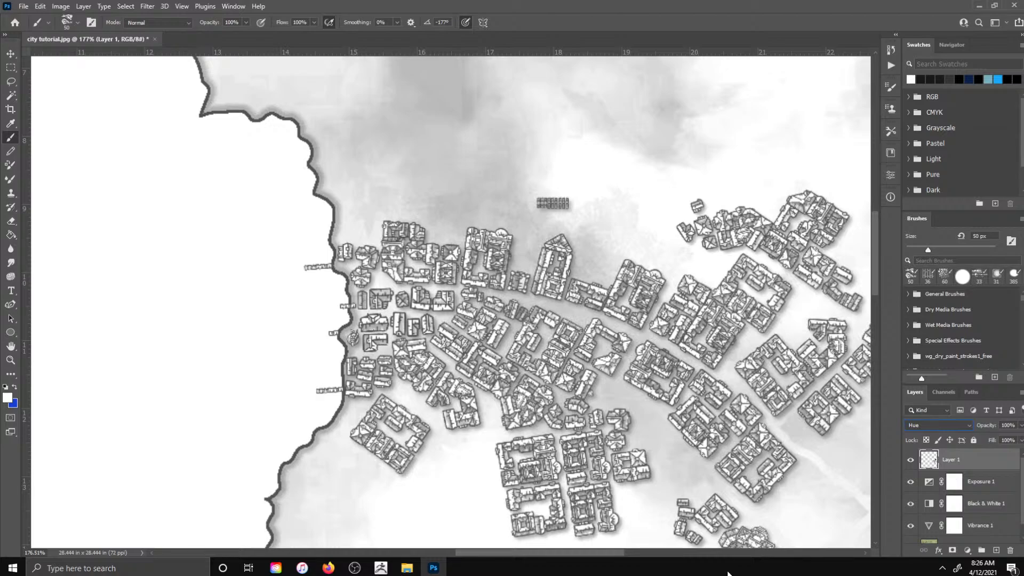
# - Switch to Firefox
pyautogui.click(335, 569)
pyautogui.click(335, 568)
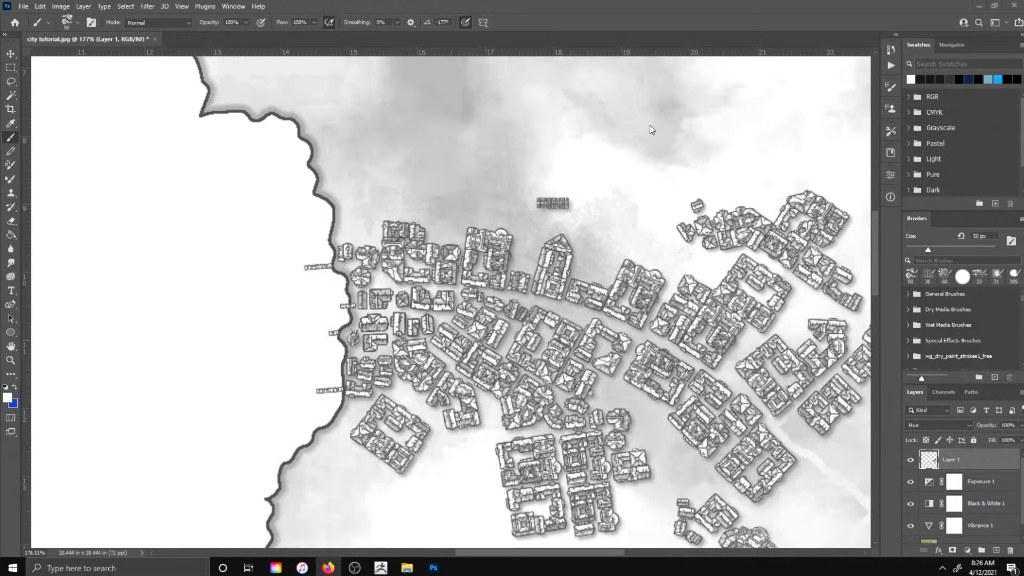